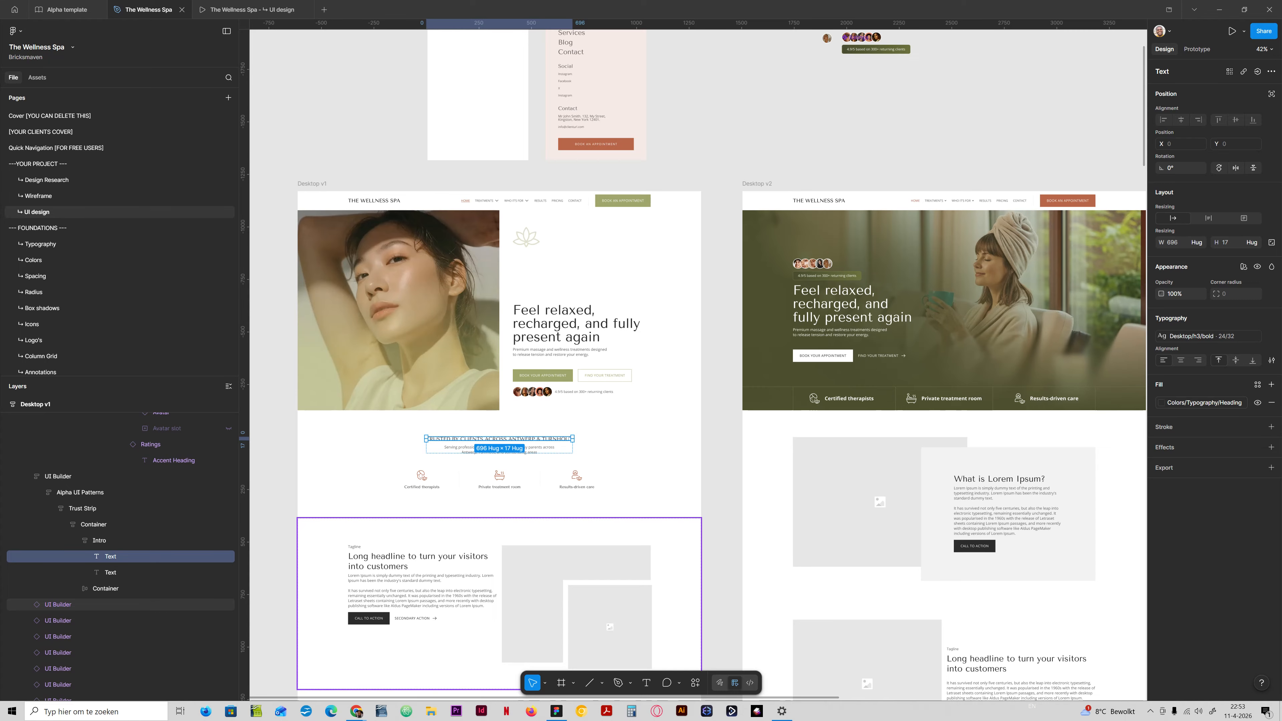
# Compare the hero and trust strip sections across the Desktop v1, v2 and v3 designs.
pyautogui.click(499, 462)
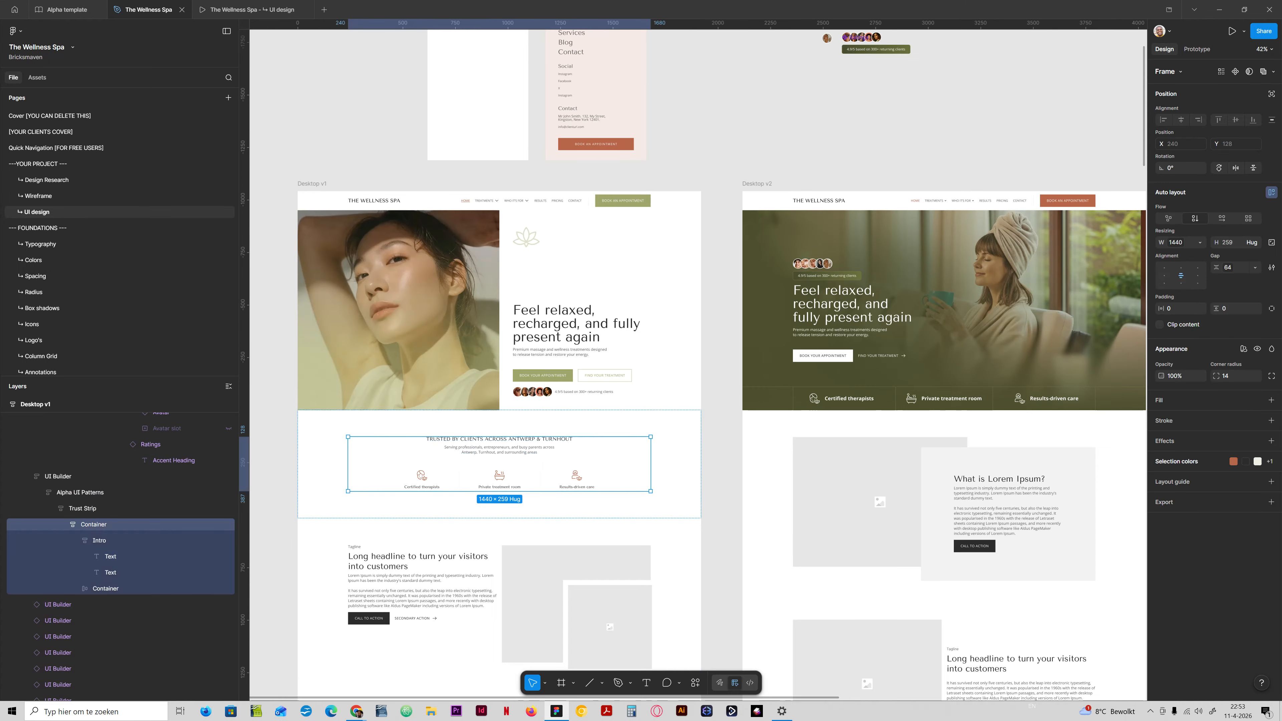
pyautogui.scroll(4, 443, 492)
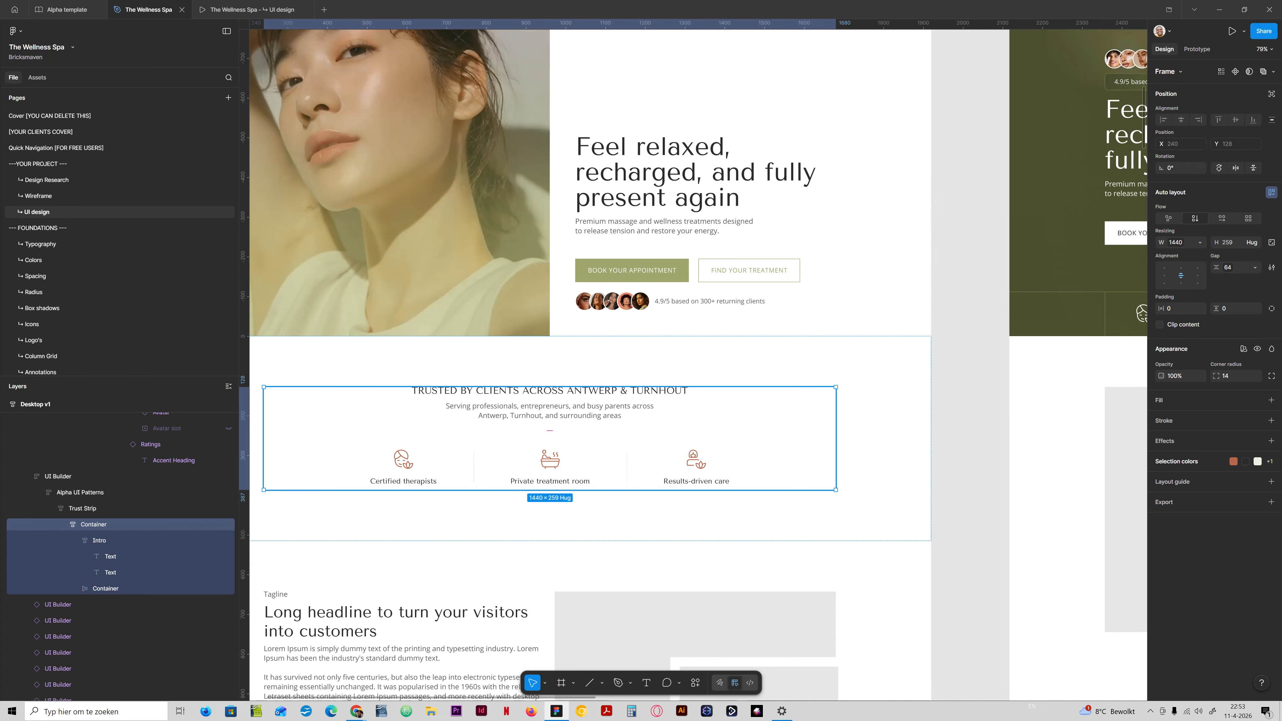
pyautogui.scroll(-1, 838, 387)
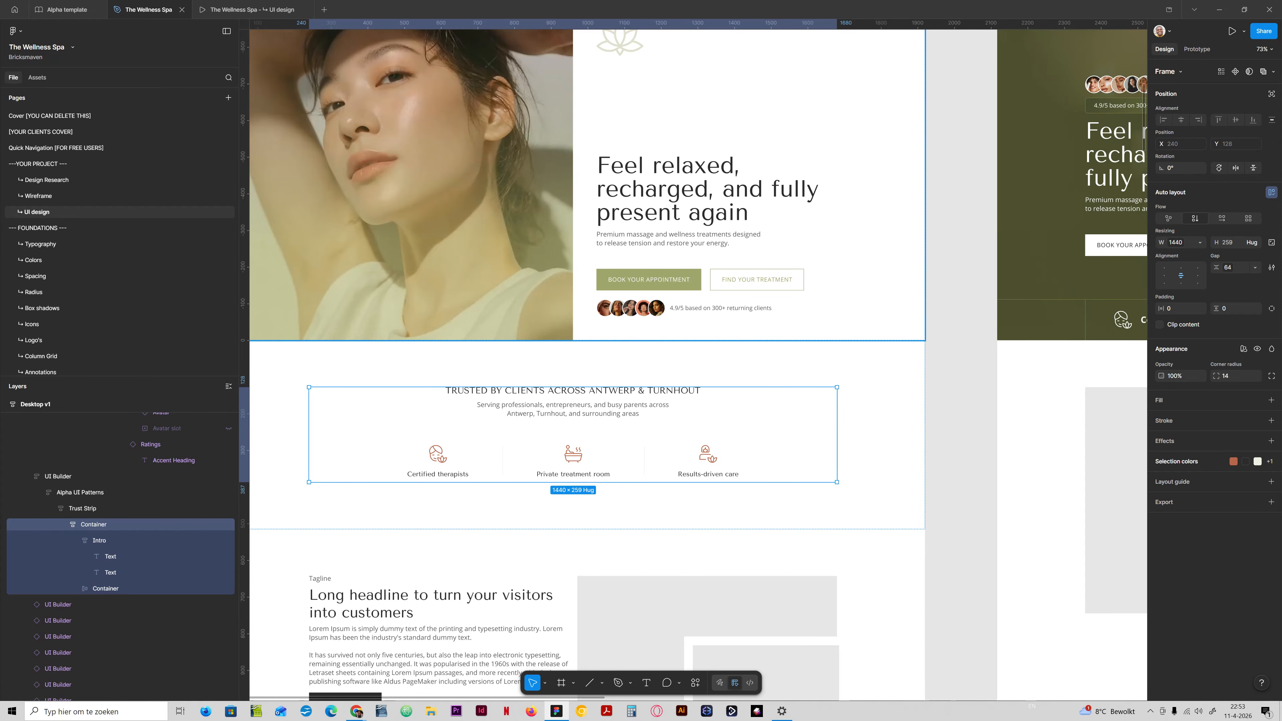
pyautogui.scroll(-5, 711, 313)
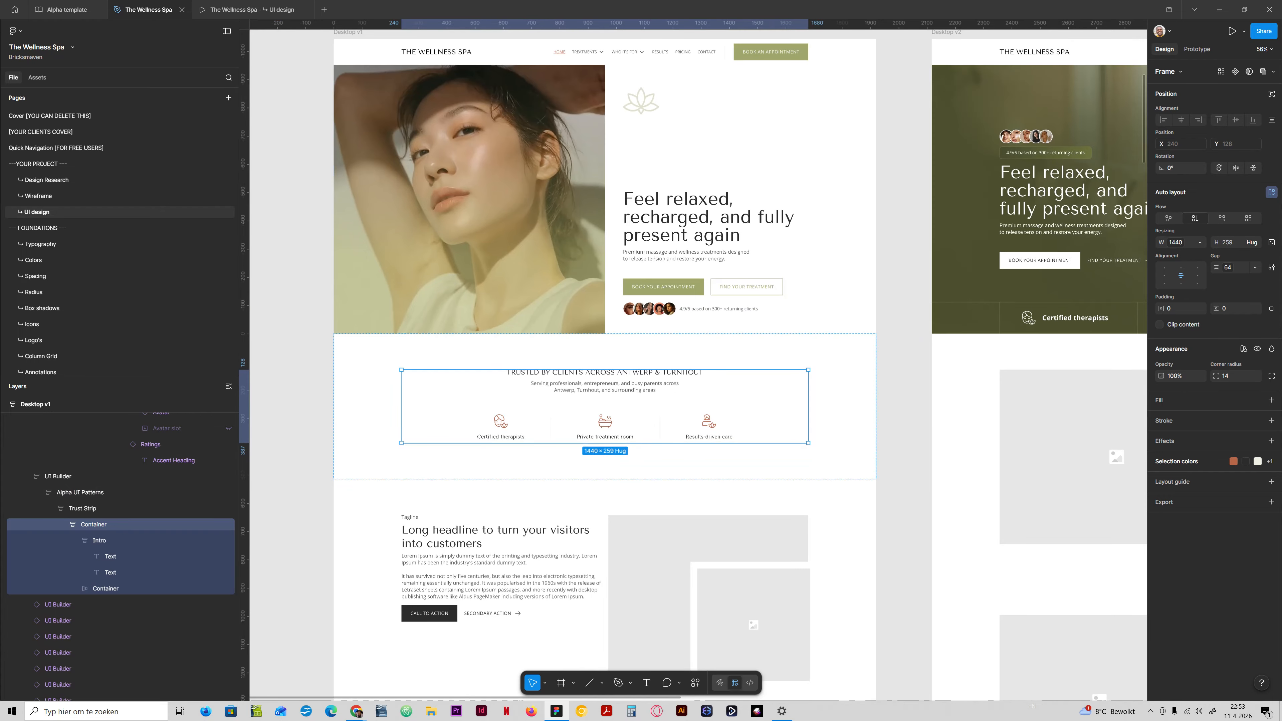
pyautogui.click(903, 394)
pyautogui.moveTo(904, 394); pyautogui.dragTo(539, 418)
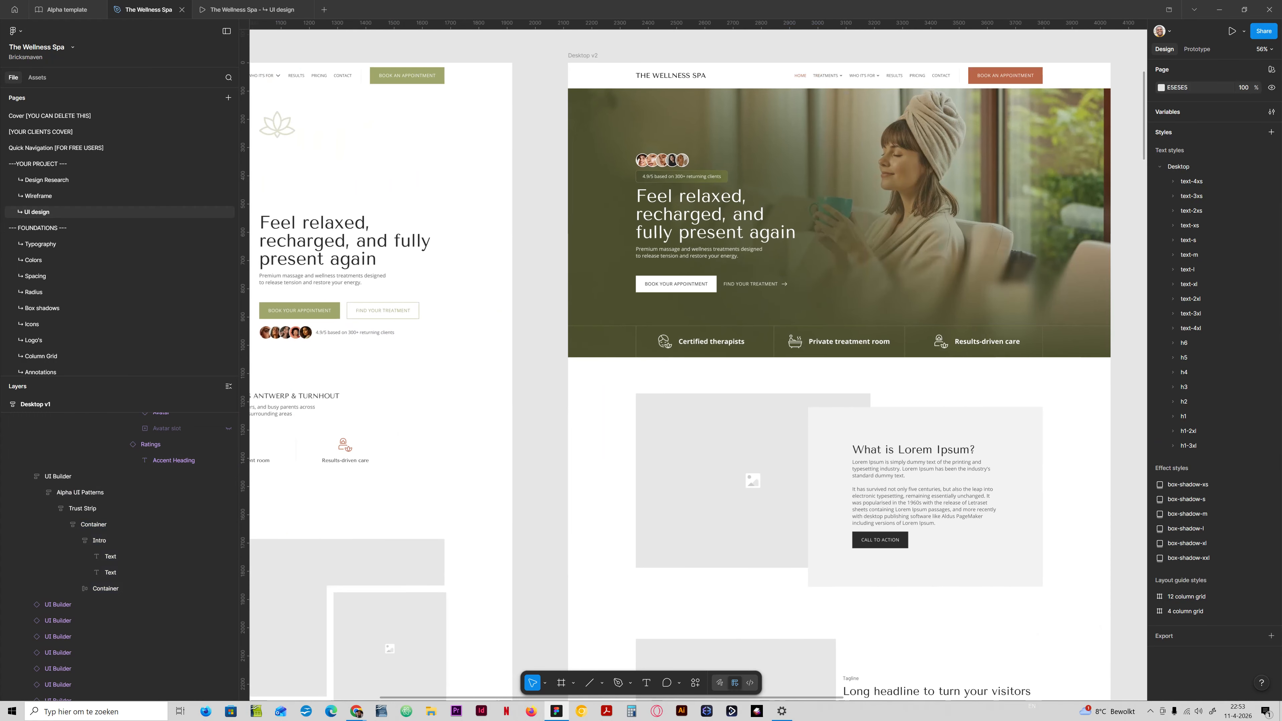
pyautogui.moveTo(984, 389); pyautogui.dragTo(526, 370)
pyautogui.moveTo(934, 384); pyautogui.dragTo(618, 324)
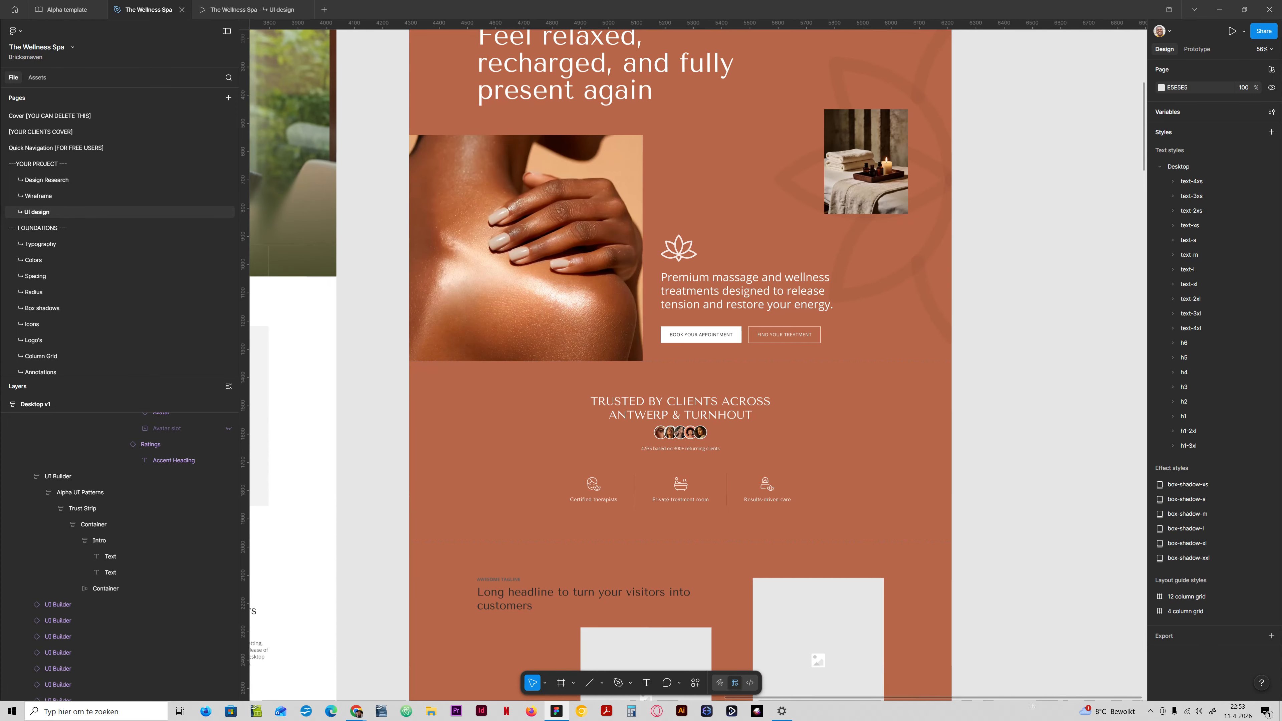
pyautogui.moveTo(429, 383); pyautogui.dragTo(939, 306)
pyautogui.moveTo(384, 353); pyautogui.dragTo(1035, 371)
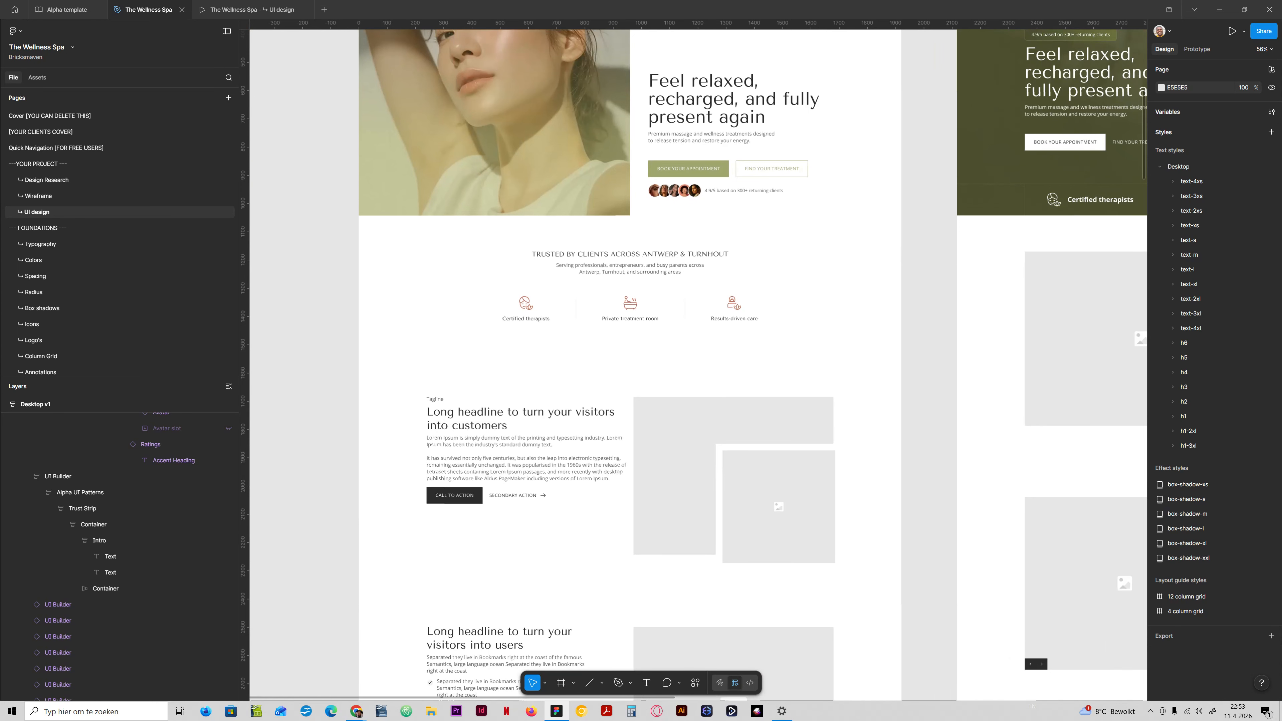
pyautogui.moveTo(656, 353); pyautogui.dragTo(599, 363)
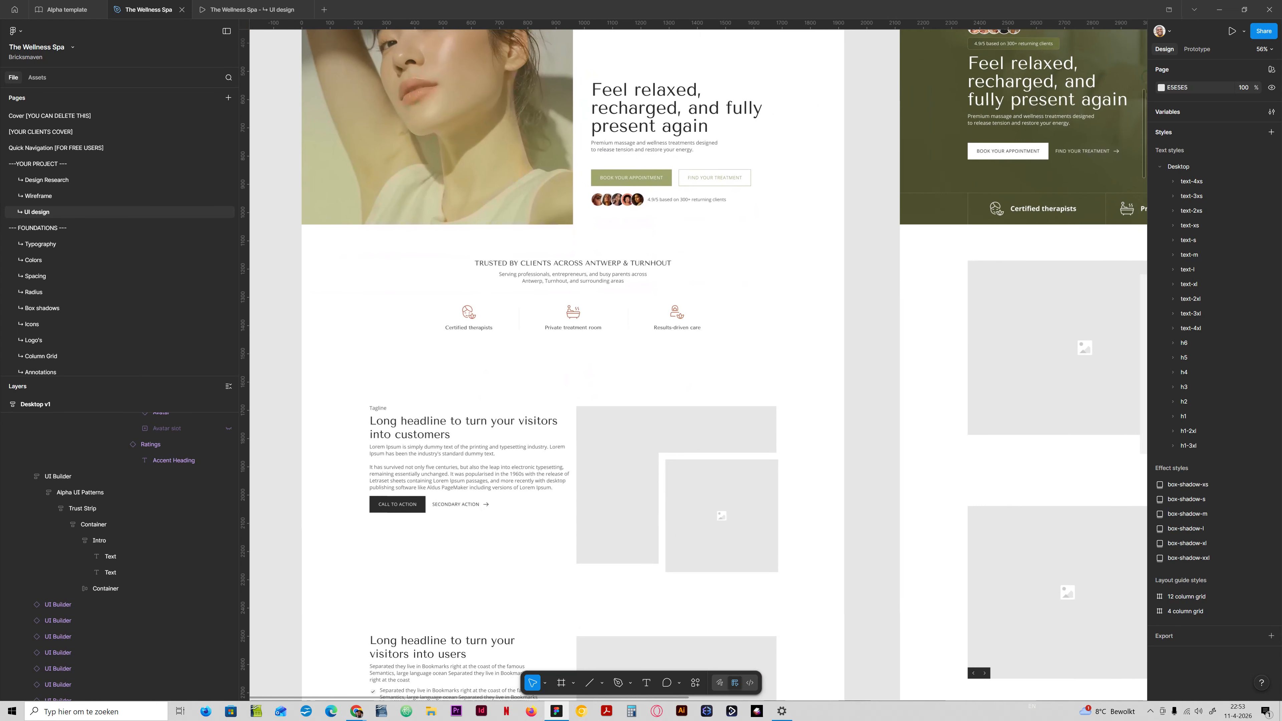
# Survey the page layouts of all three desktop versions, including the placeholder sections below their heroes.
pyautogui.scroll(-5, 876, 372)
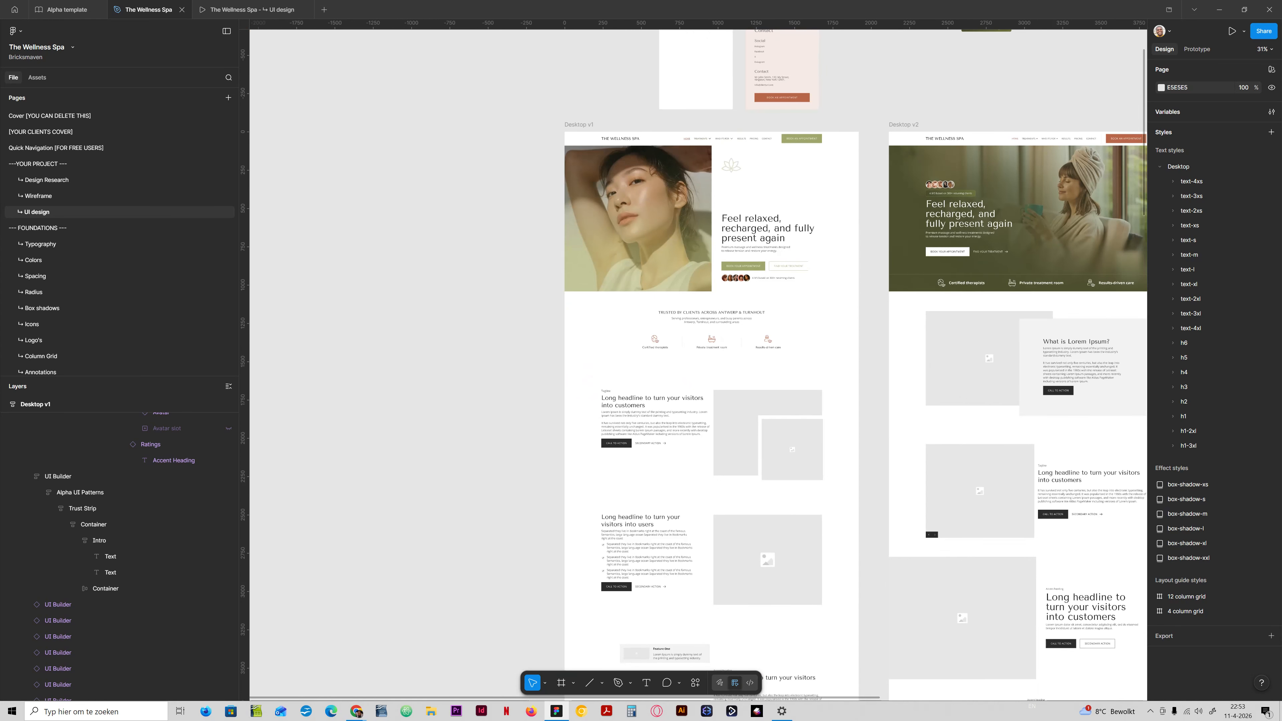
pyautogui.scroll(3, 877, 370)
pyautogui.moveTo(877, 370); pyautogui.dragTo(797, 471)
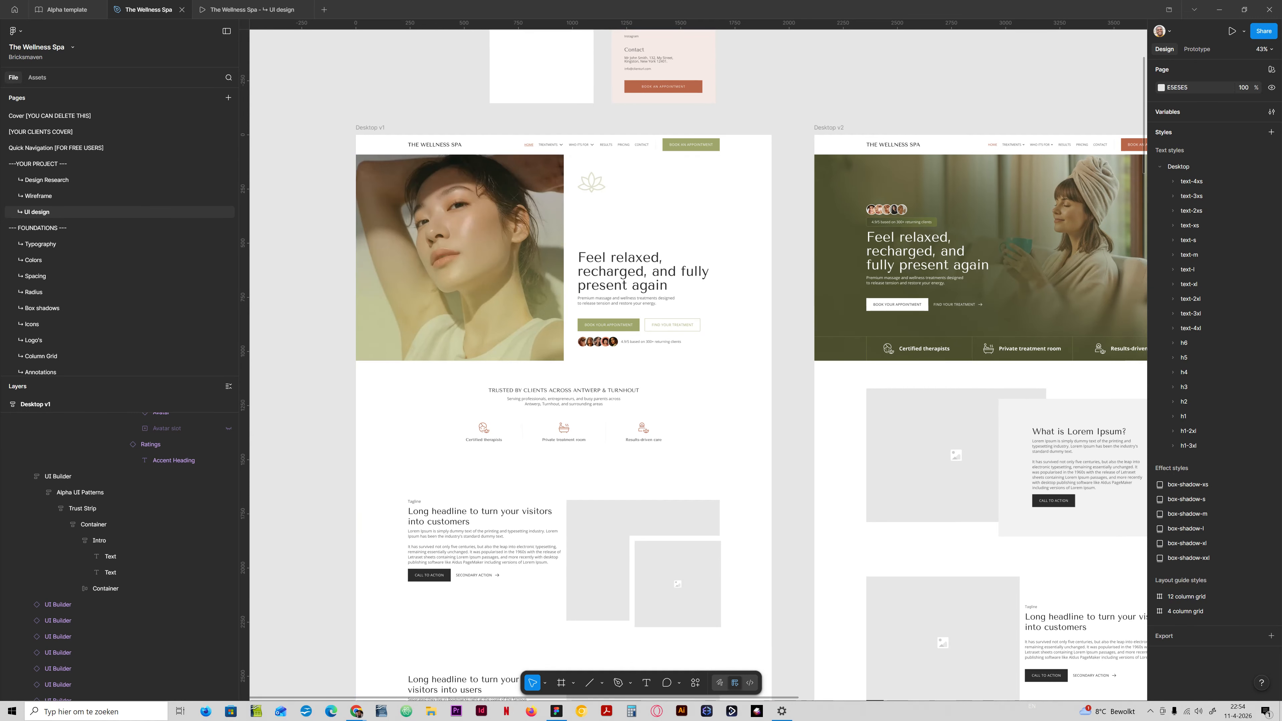
pyautogui.hscroll(10, 696, 364)
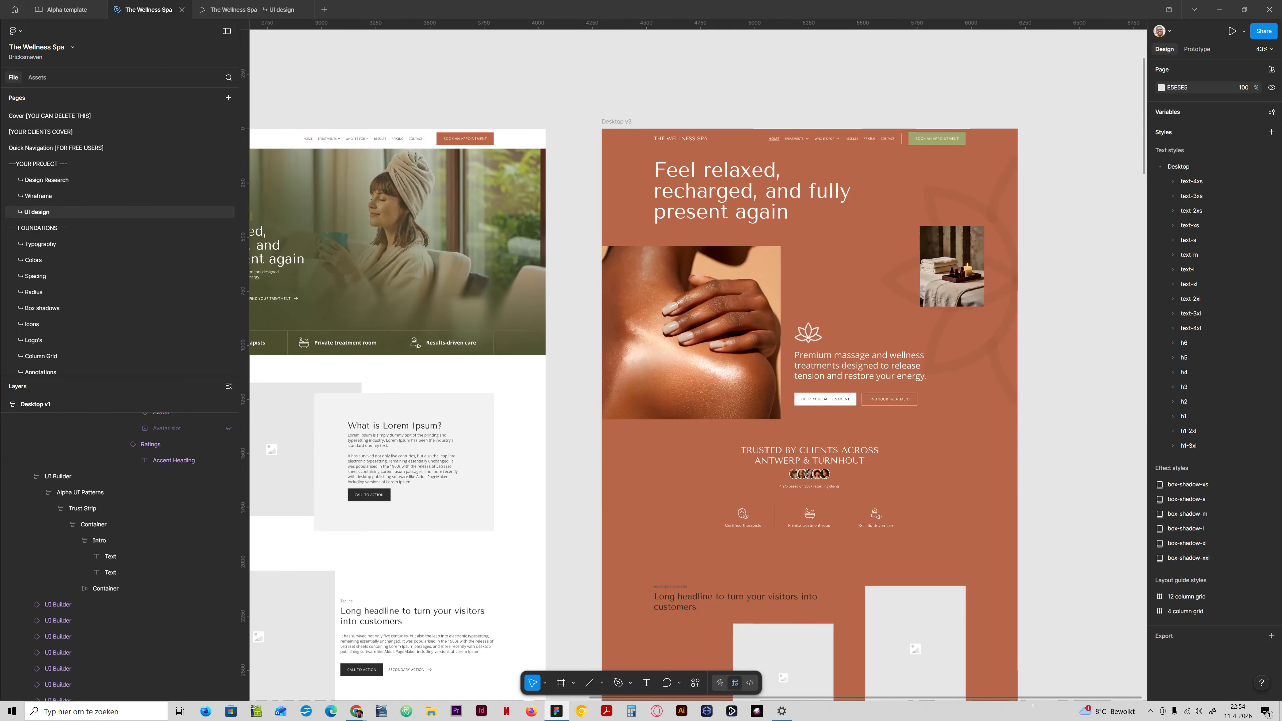
pyautogui.hscroll(-10, 696, 364)
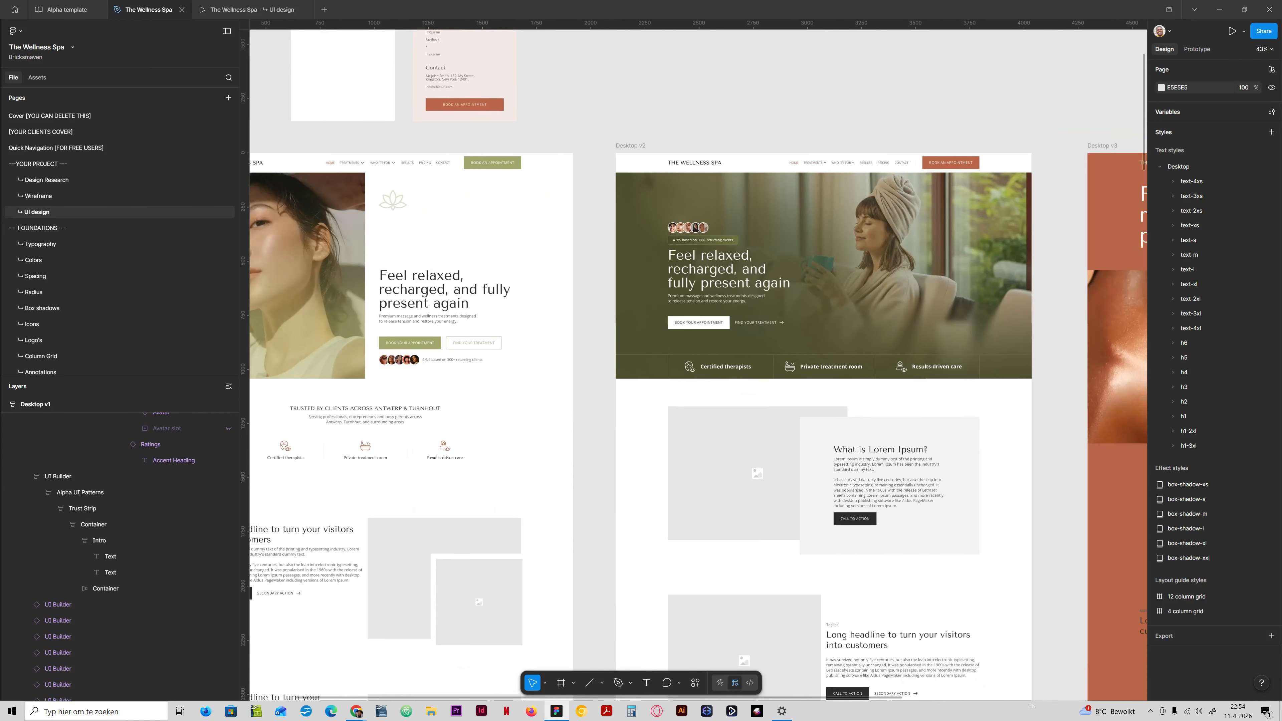
pyautogui.hscroll(-6, 697, 363)
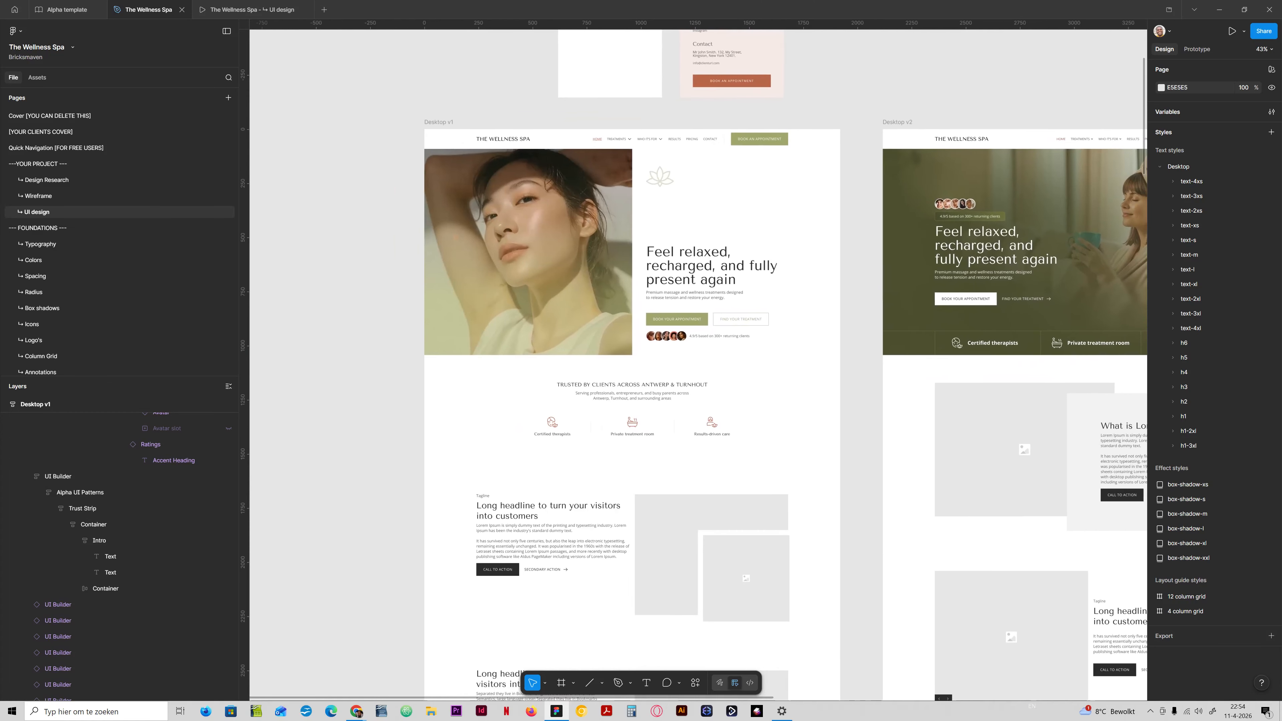
pyautogui.hscroll(5, 696, 363)
pyautogui.scroll(-2, 697, 364)
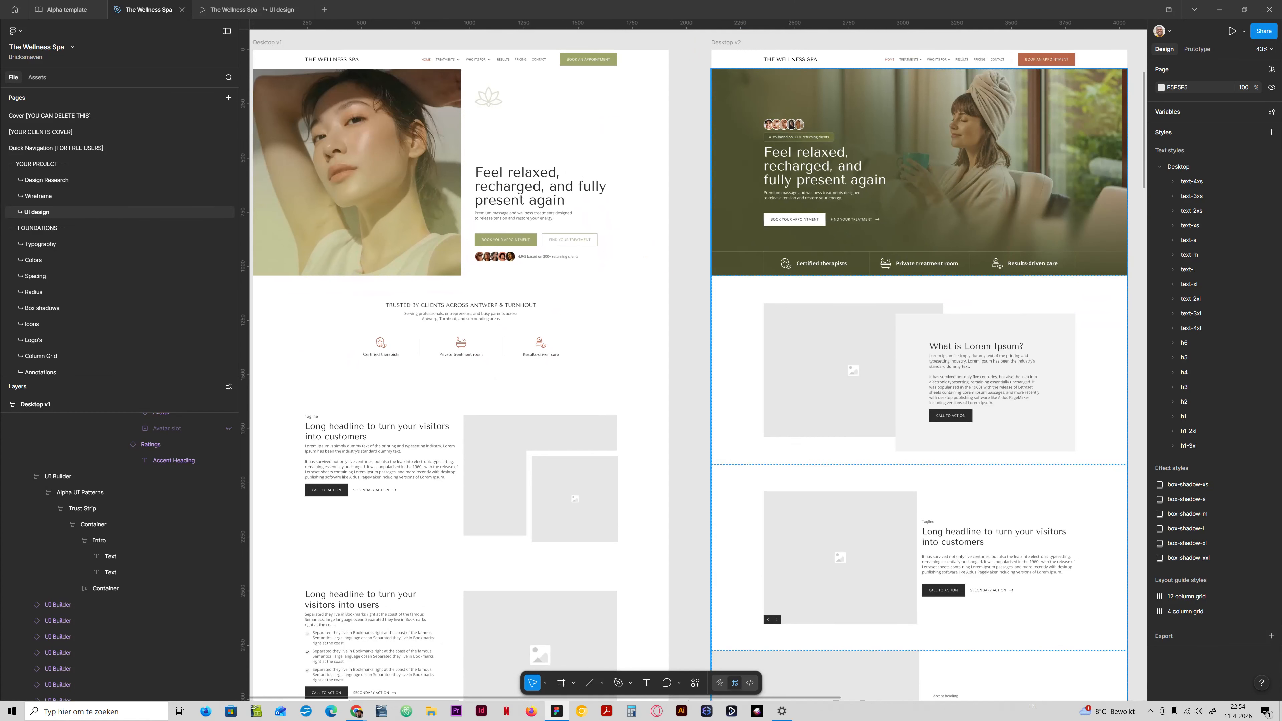
pyautogui.scroll(-5, 700, 394)
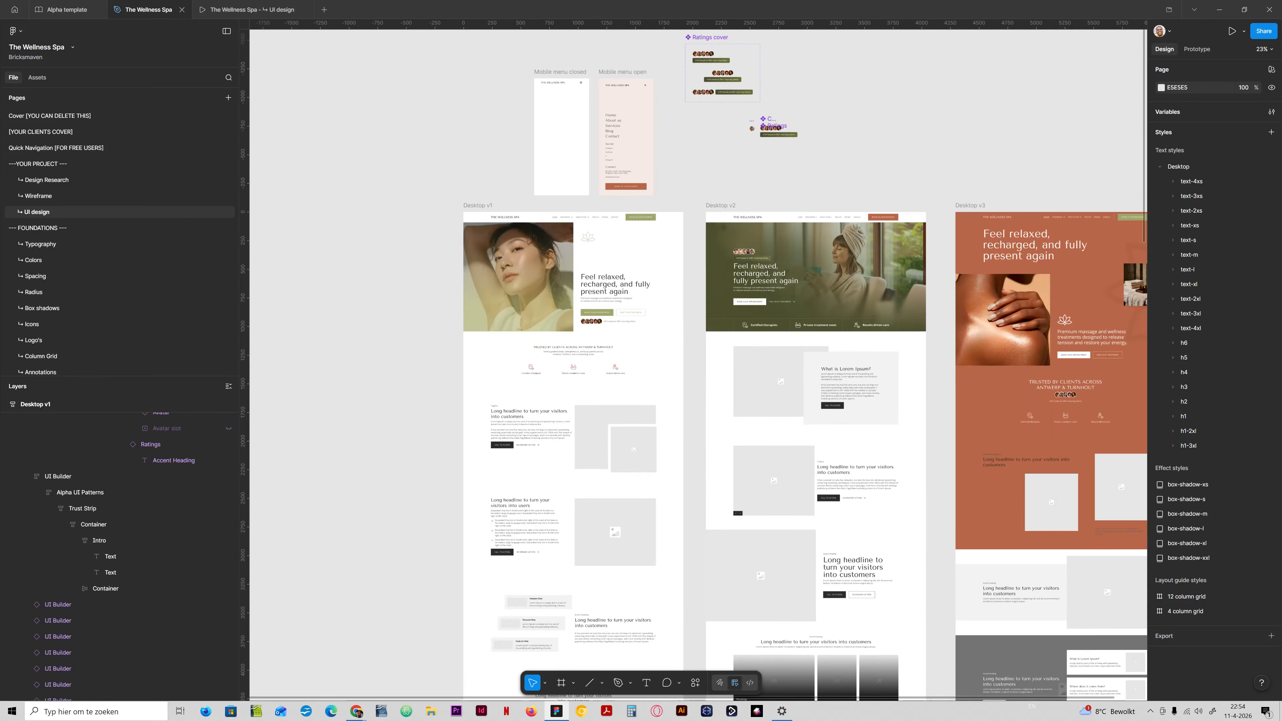
pyautogui.scroll(-3, 696, 363)
pyautogui.hscroll(2, 696, 364)
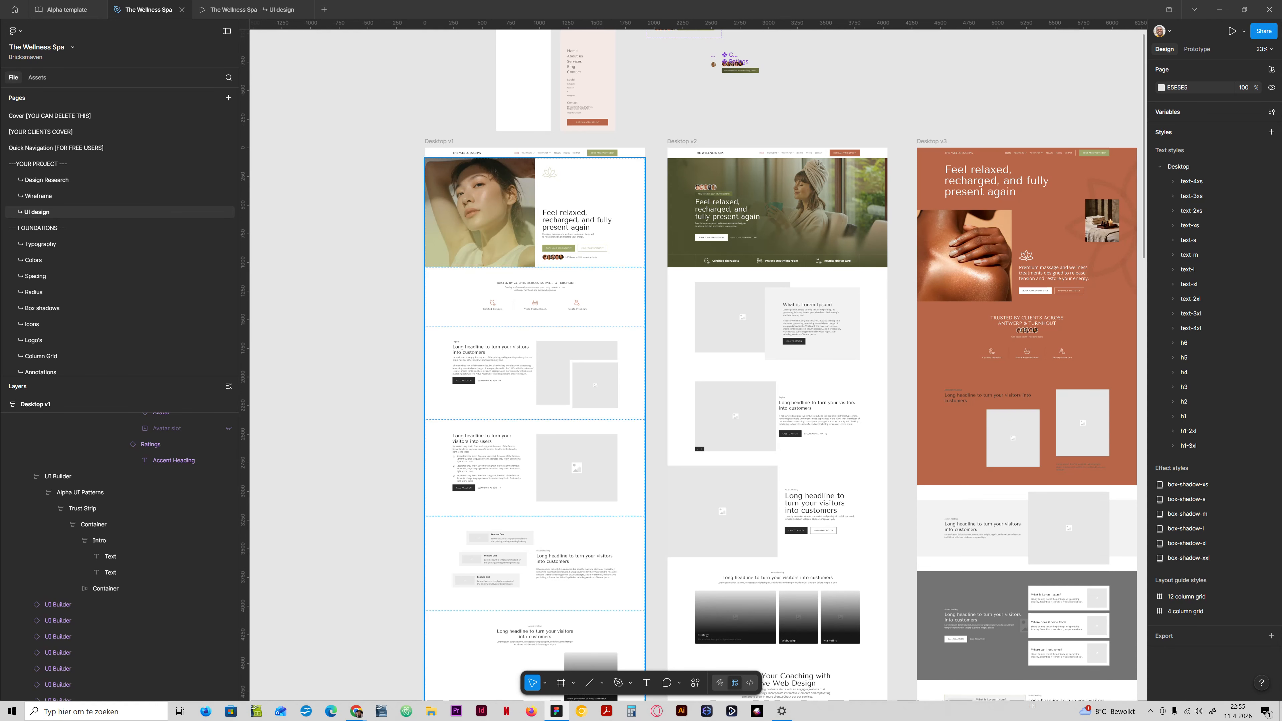
# Select the placeholder content section directly below the trust strip in Desktop v1.
pyautogui.scroll(4, 454, 427)
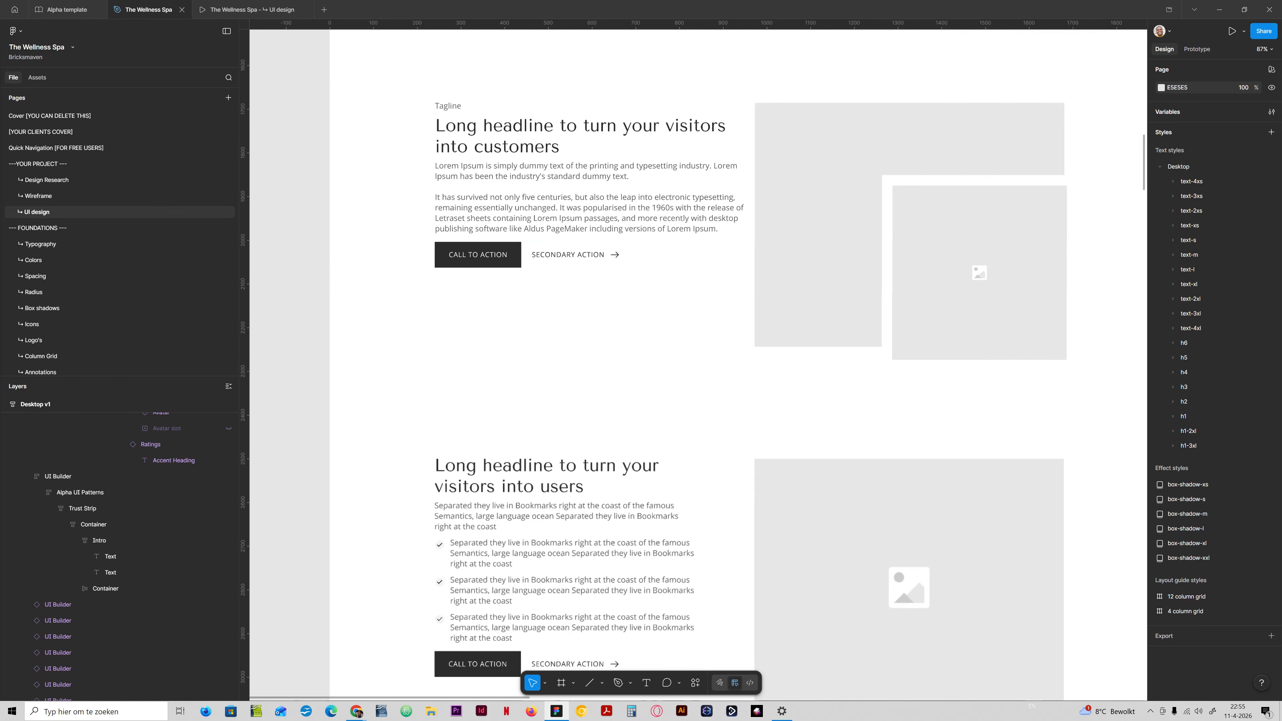
pyautogui.scroll(-1, 522, 391)
pyautogui.click(523, 388)
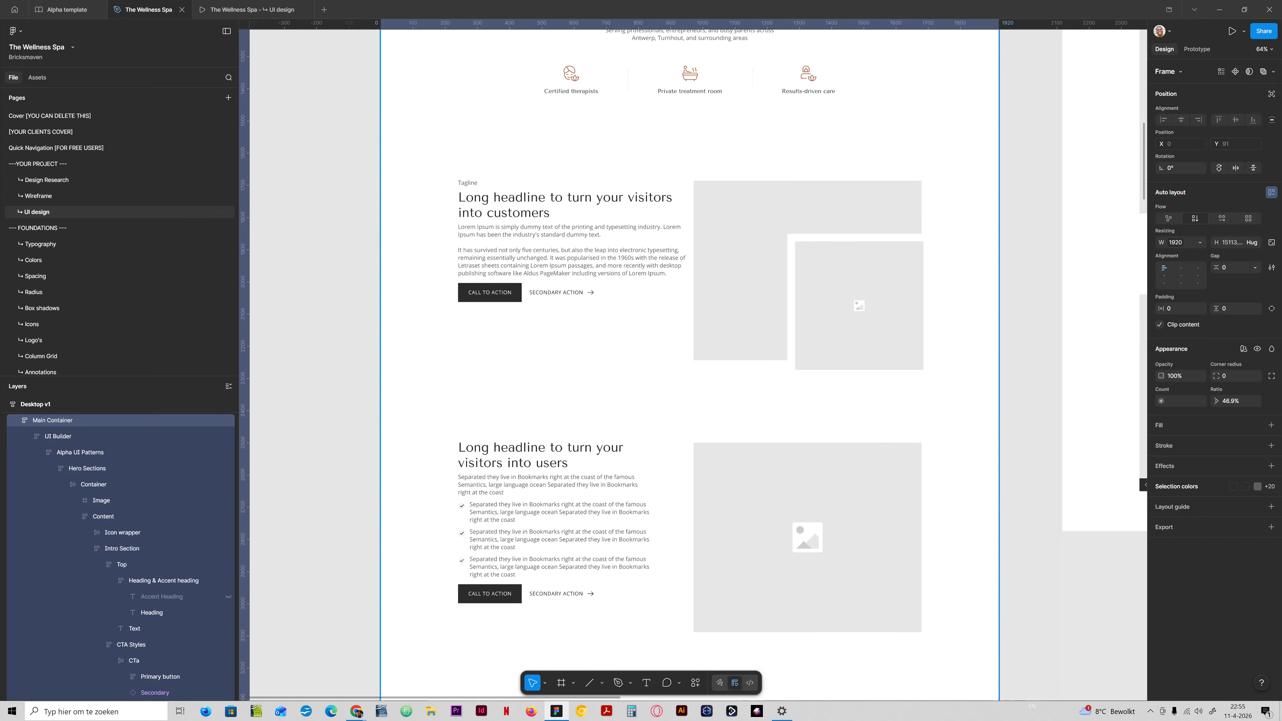
pyautogui.doubleClick(523, 389)
pyautogui.scroll(4, 689, 354)
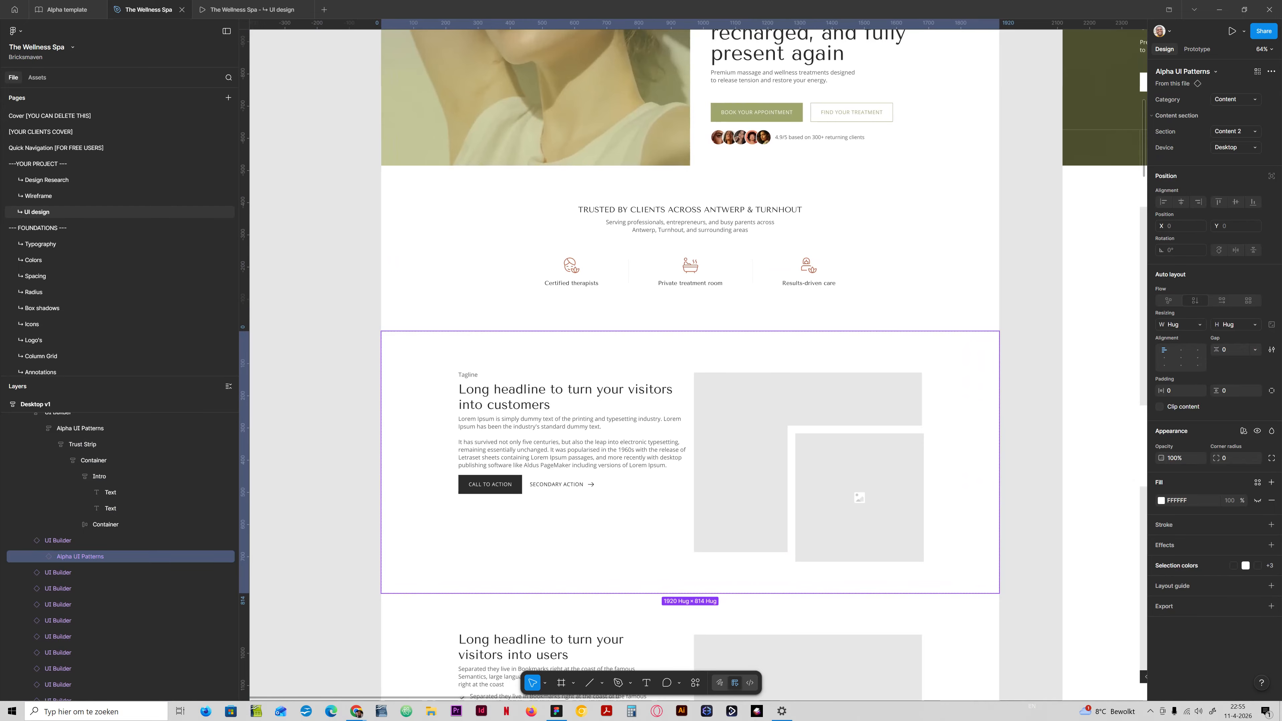
# Switch to the Google Docs document Copy The Wellness Spa and copy the H2 and body text of section 3, Problem Section.
pyautogui.moveTo(1, 2); pyautogui.dragTo(652, 188)
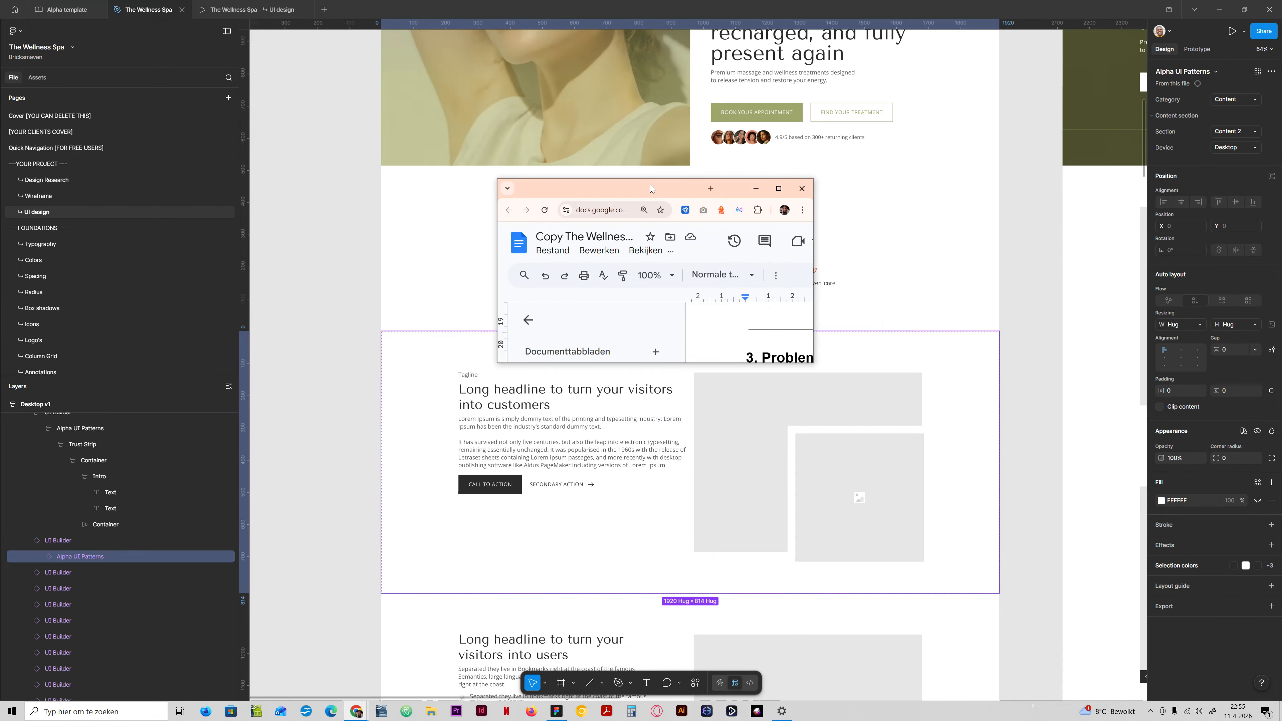
pyautogui.doubleClick(652, 188)
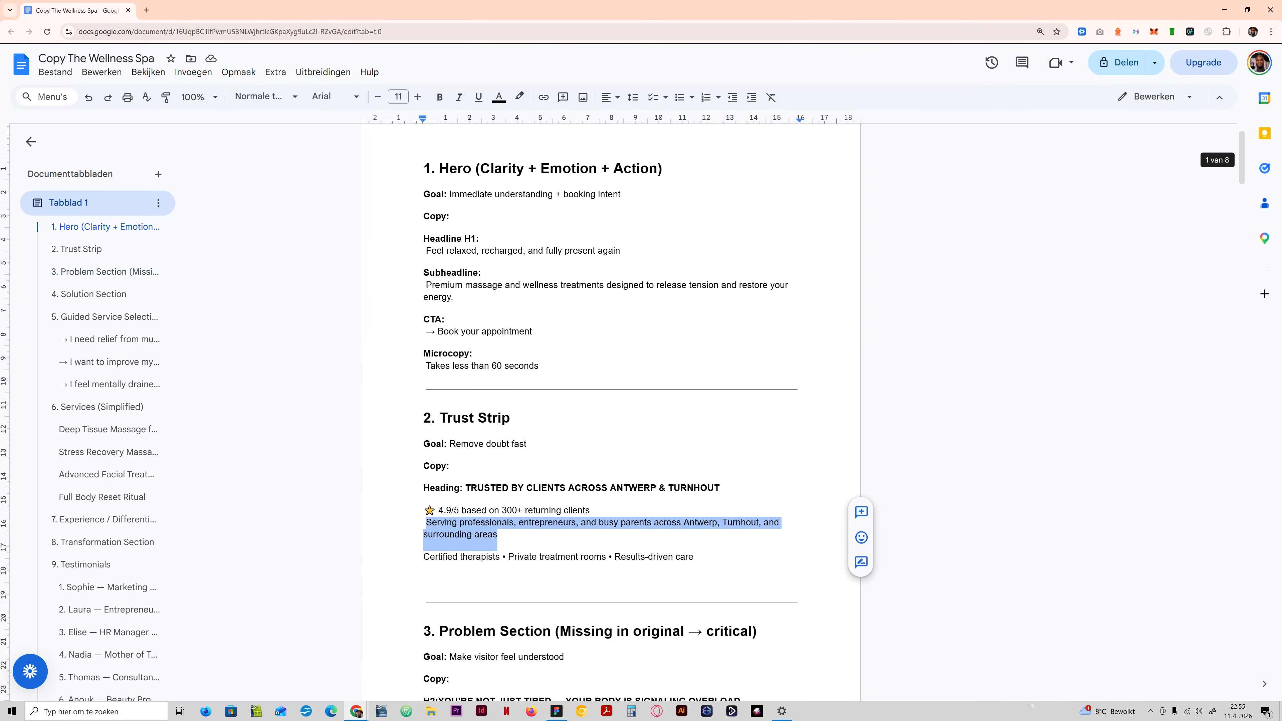
pyautogui.scroll(-20, 611, 404)
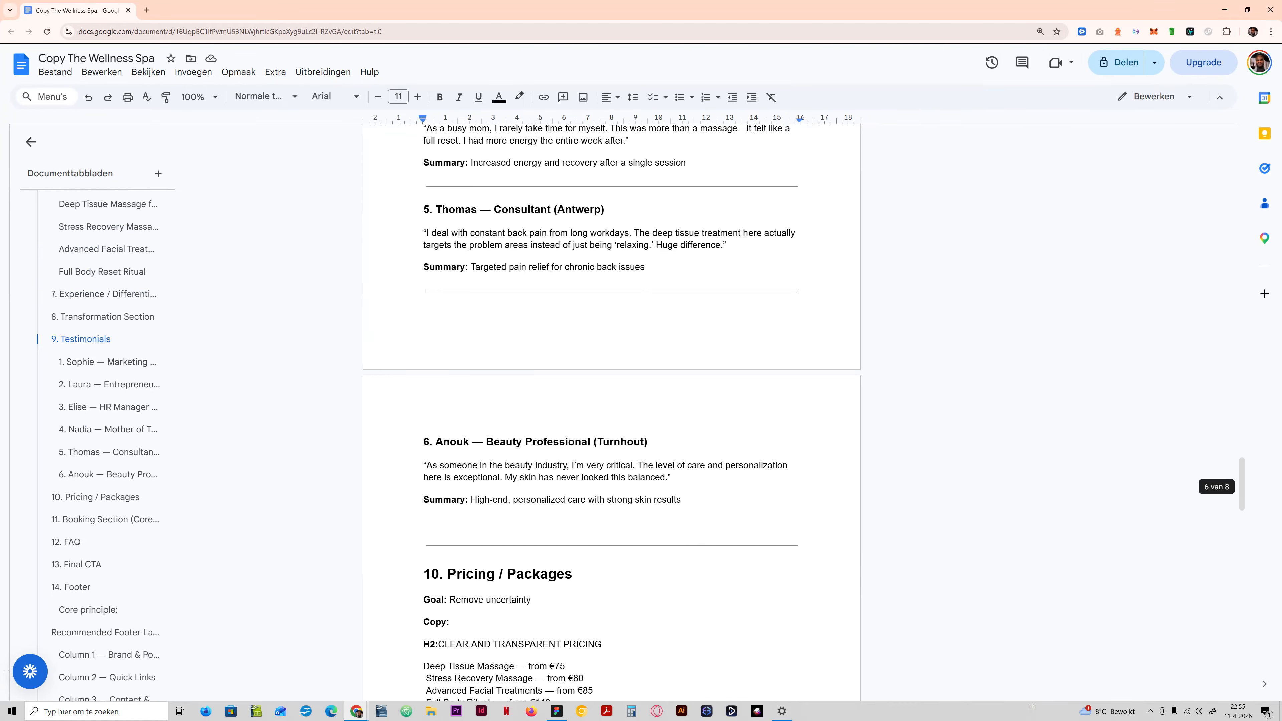
pyautogui.scroll(20, 611, 404)
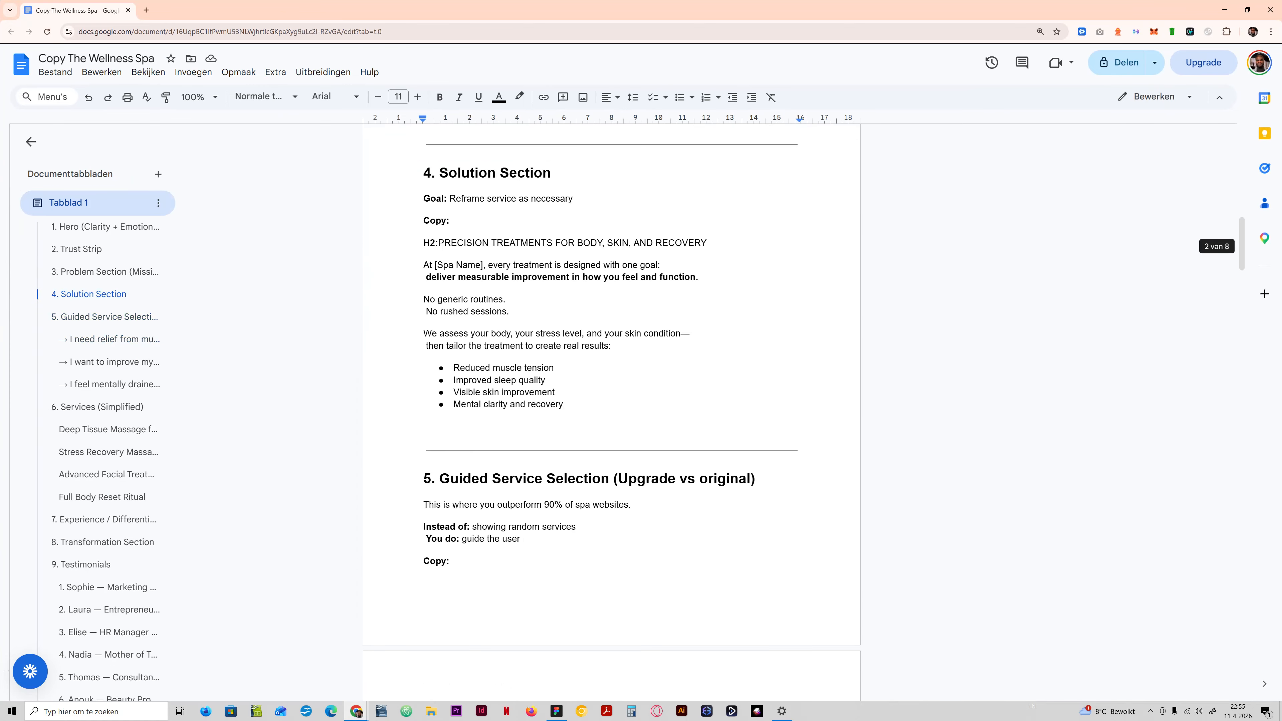
pyautogui.scroll(5, 611, 404)
pyautogui.scroll(-14, 612, 404)
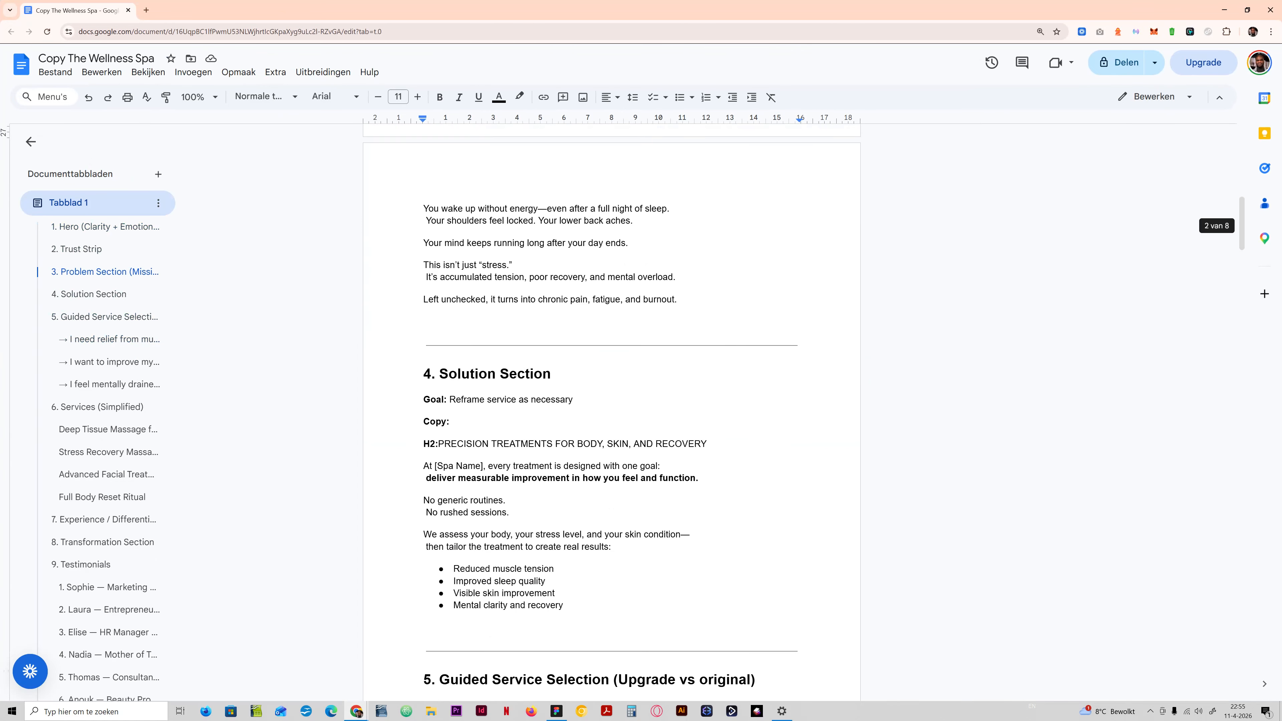
pyautogui.scroll(6, 611, 404)
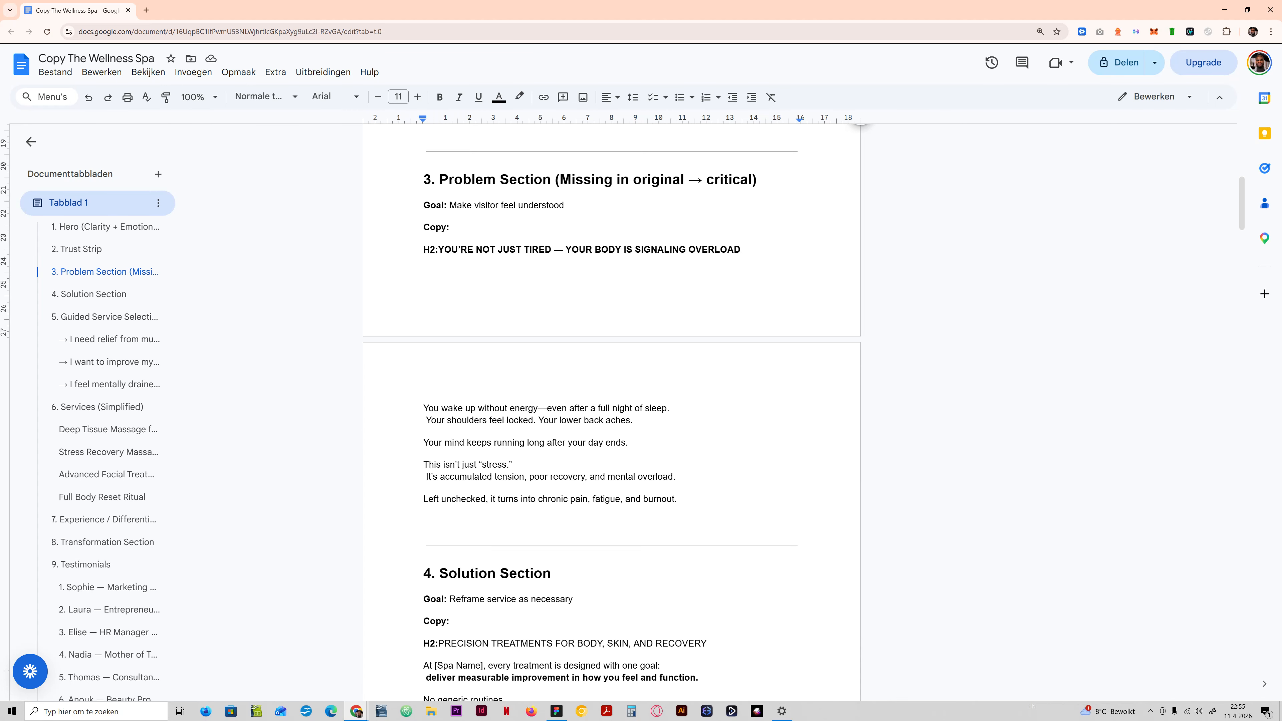
pyautogui.moveTo(424, 249); pyautogui.dragTo(673, 478)
pyautogui.hotkey('ctrl', 'c')
pyautogui.click(673, 477)
pyautogui.doubleClick(676, 477)
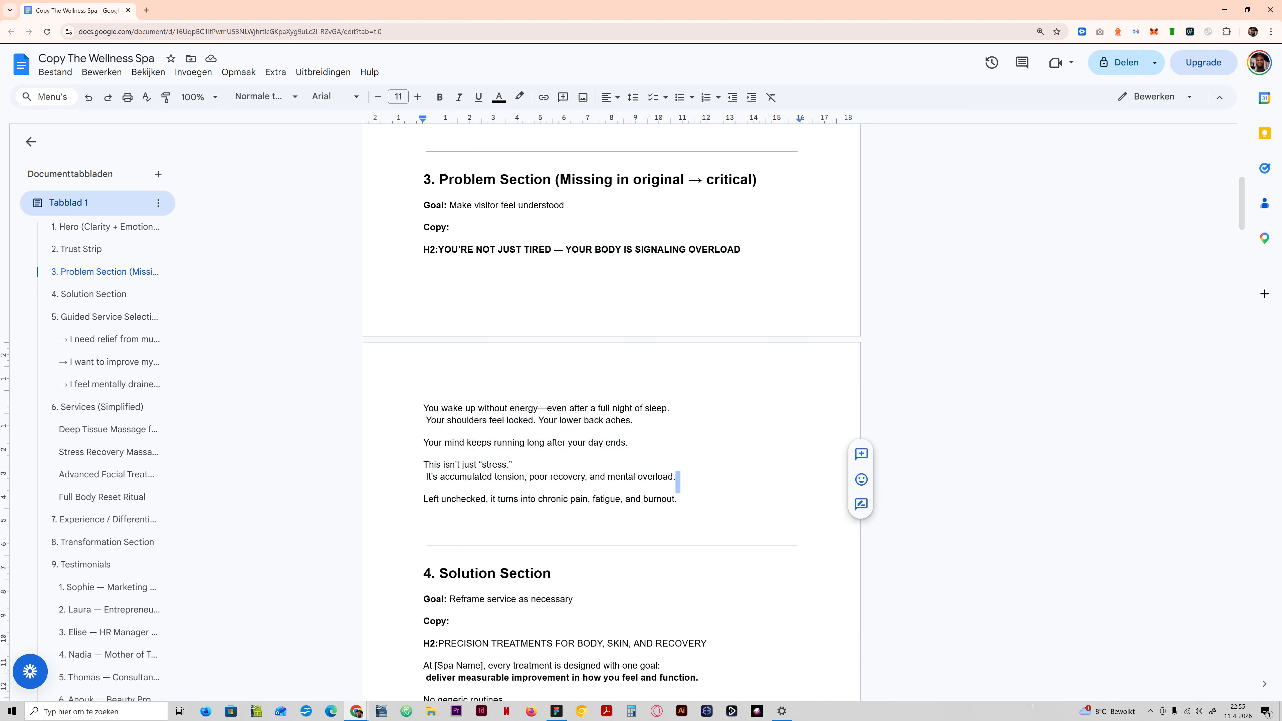
# Return to Figma, replace the content section's headline with "YOU'RE NOT JUST TIRED — YOUR BODY IS SIGNALING OVERLOAD" and hide its tagline.
pyautogui.hotkey('alt', 'Tab')
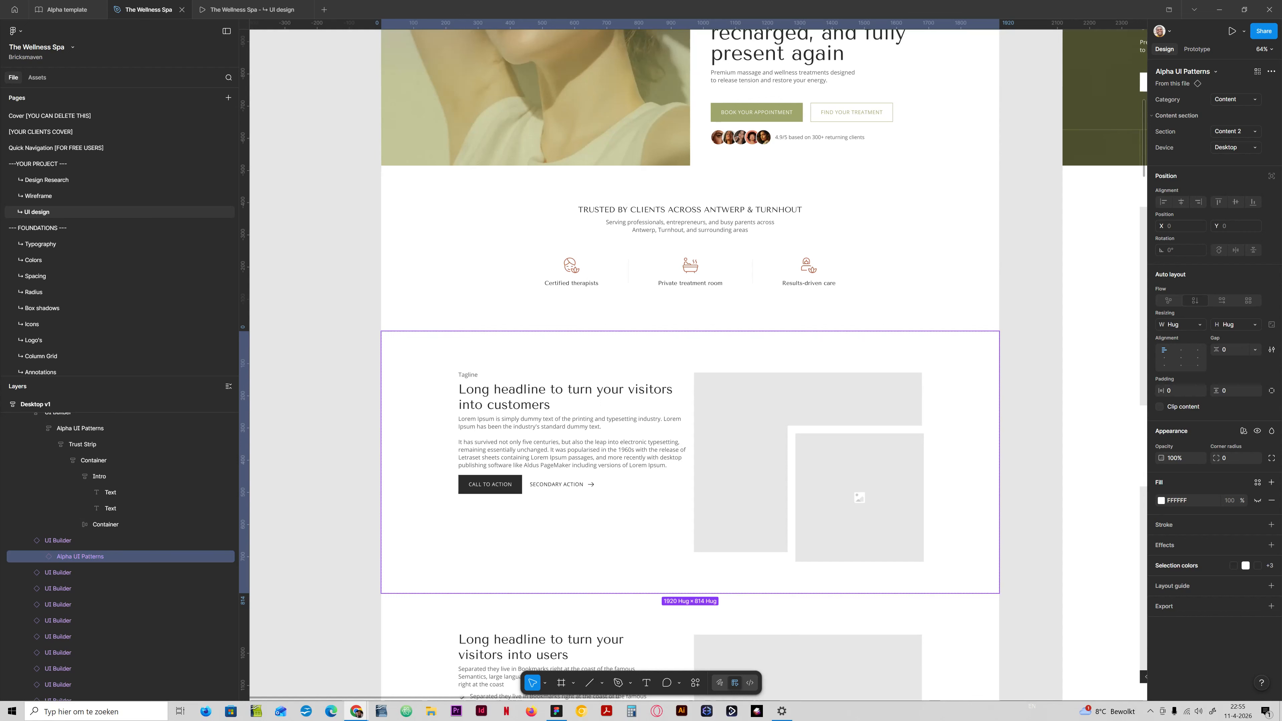
pyautogui.doubleClick(565, 397)
pyautogui.write("YOU'RE NOT JUST TIRED — YOUR BODY IS SIGNALING OVERLOAD")
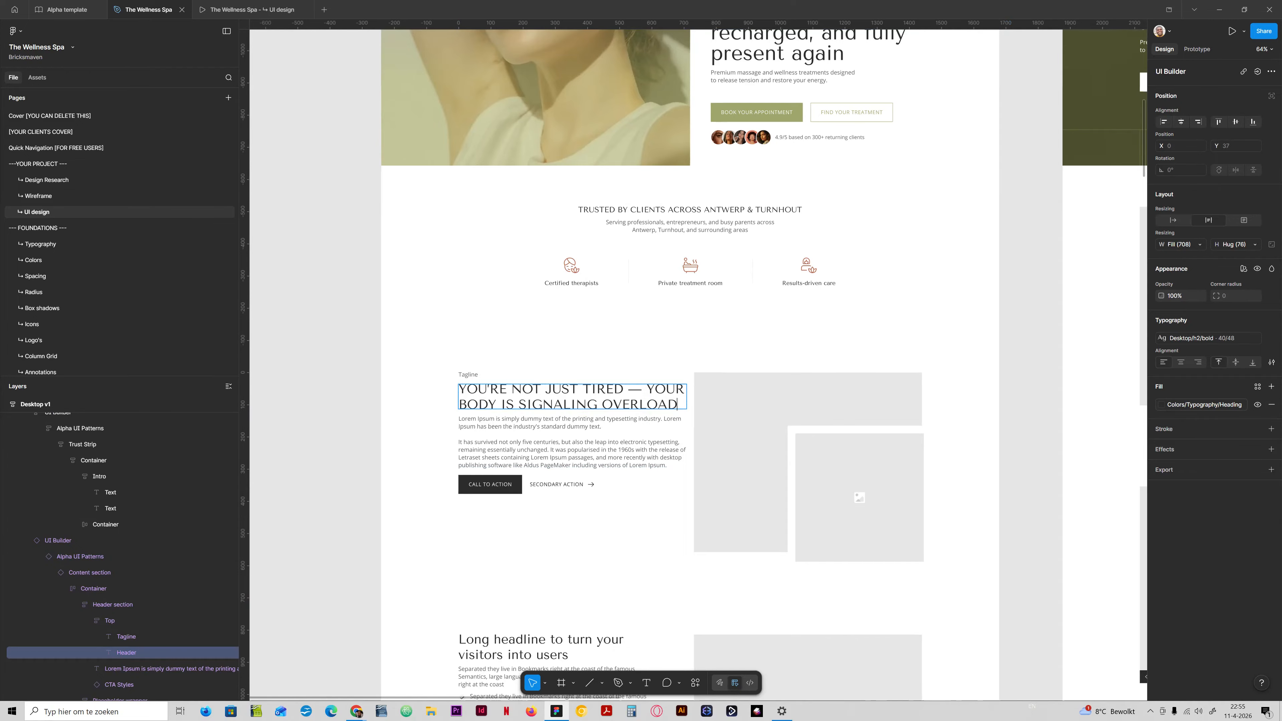
pyautogui.click(468, 375)
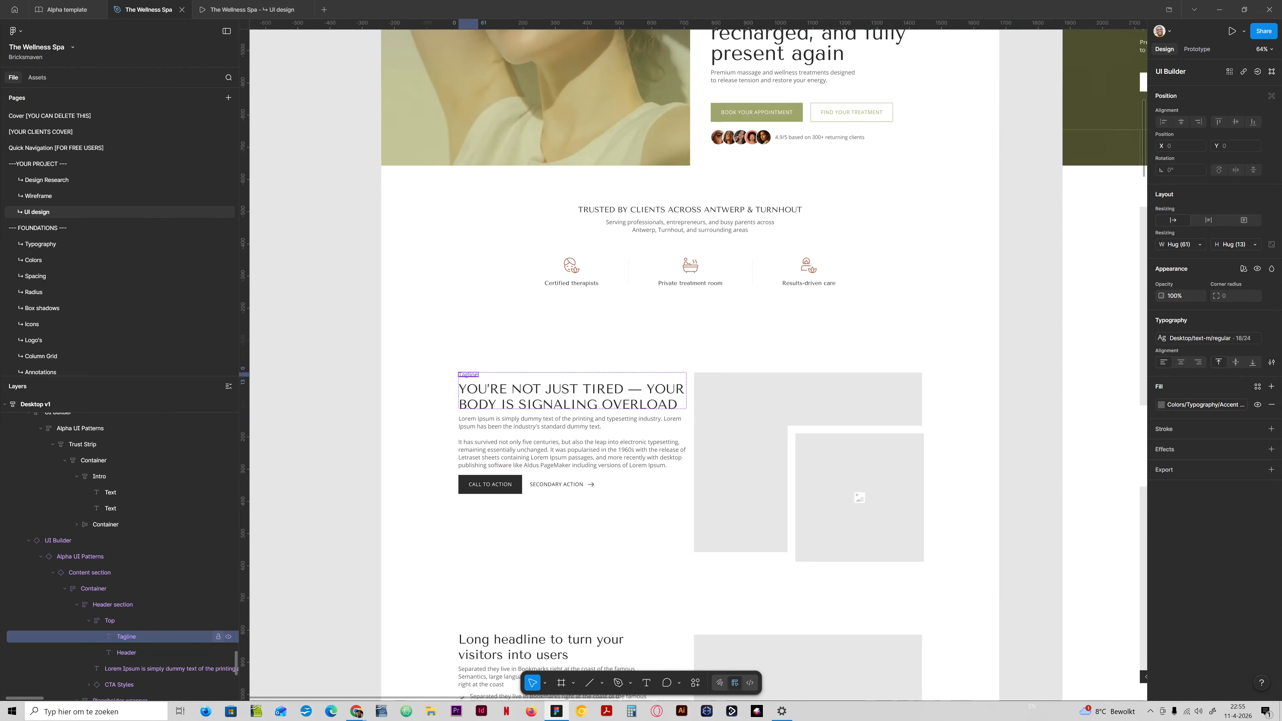
pyautogui.click(228, 637)
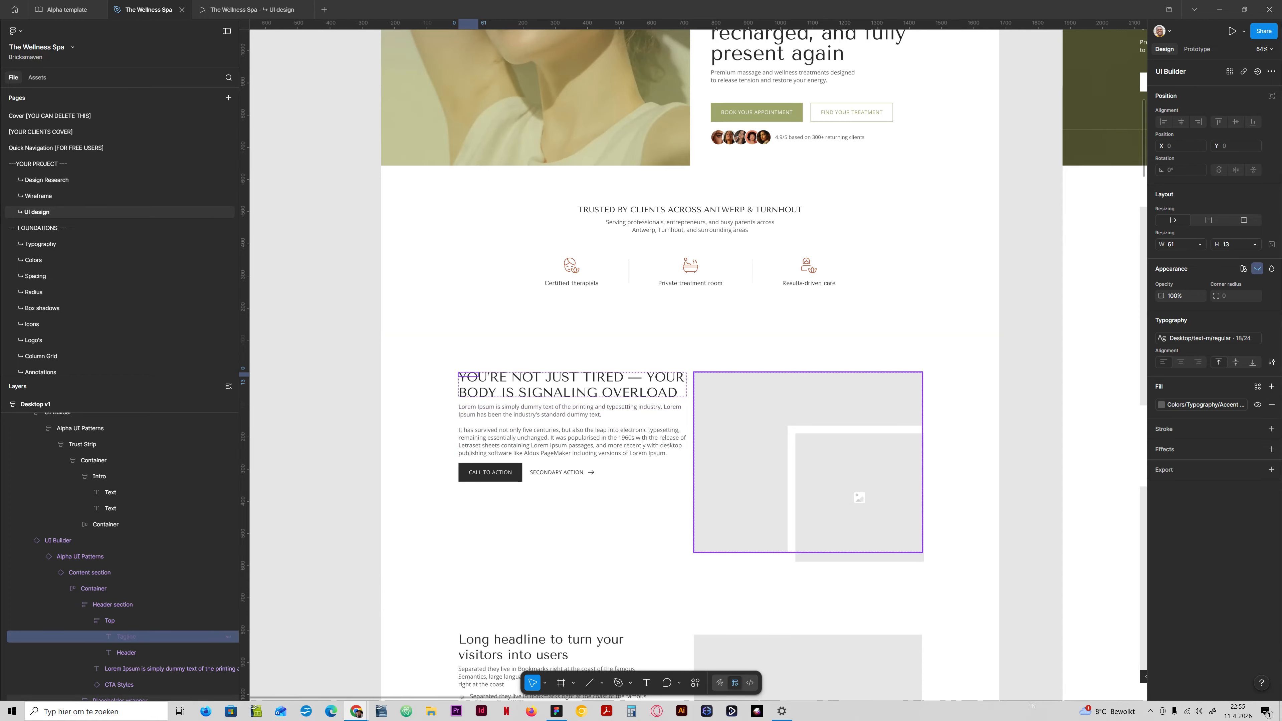
# Replace the section's lorem ipsum with the Problem Section body copy, removing the trailing blank line and the stray space before "Your shoulders feel locked".
pyautogui.tripleClick(573, 441)
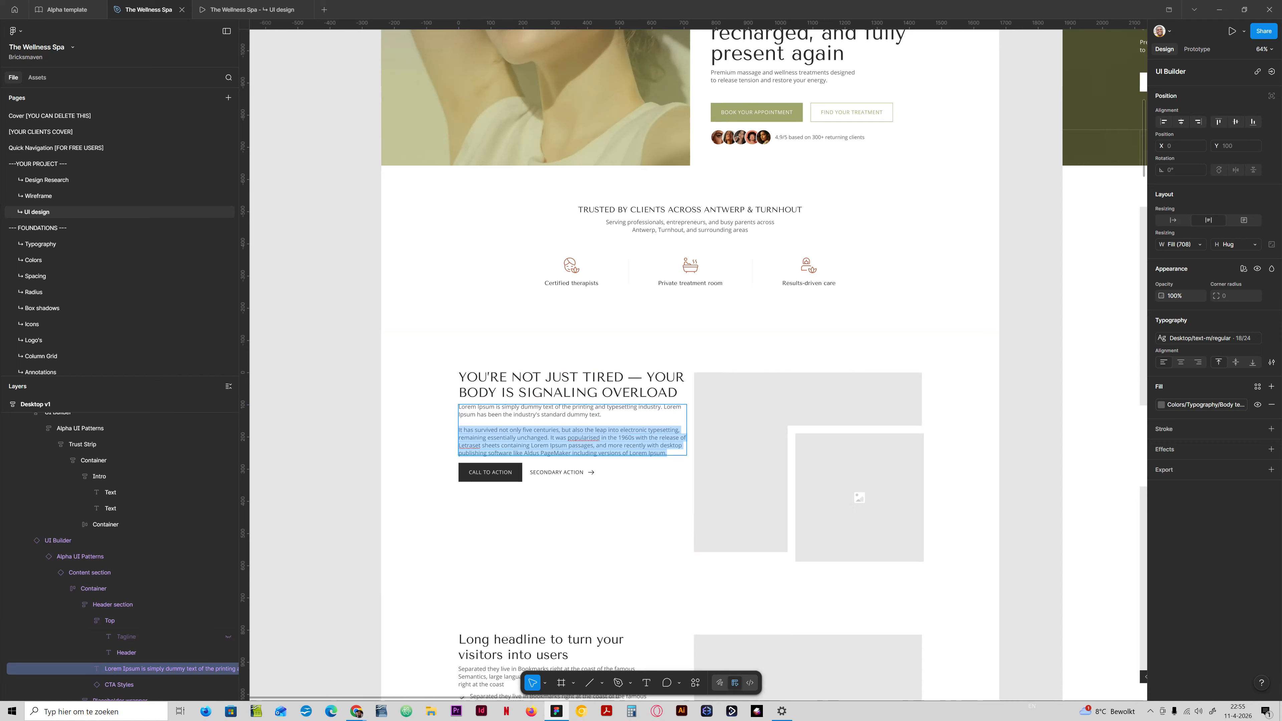
pyautogui.hotkey('ctrl', 'a')
pyautogui.hotkey('ctrl', 'v')
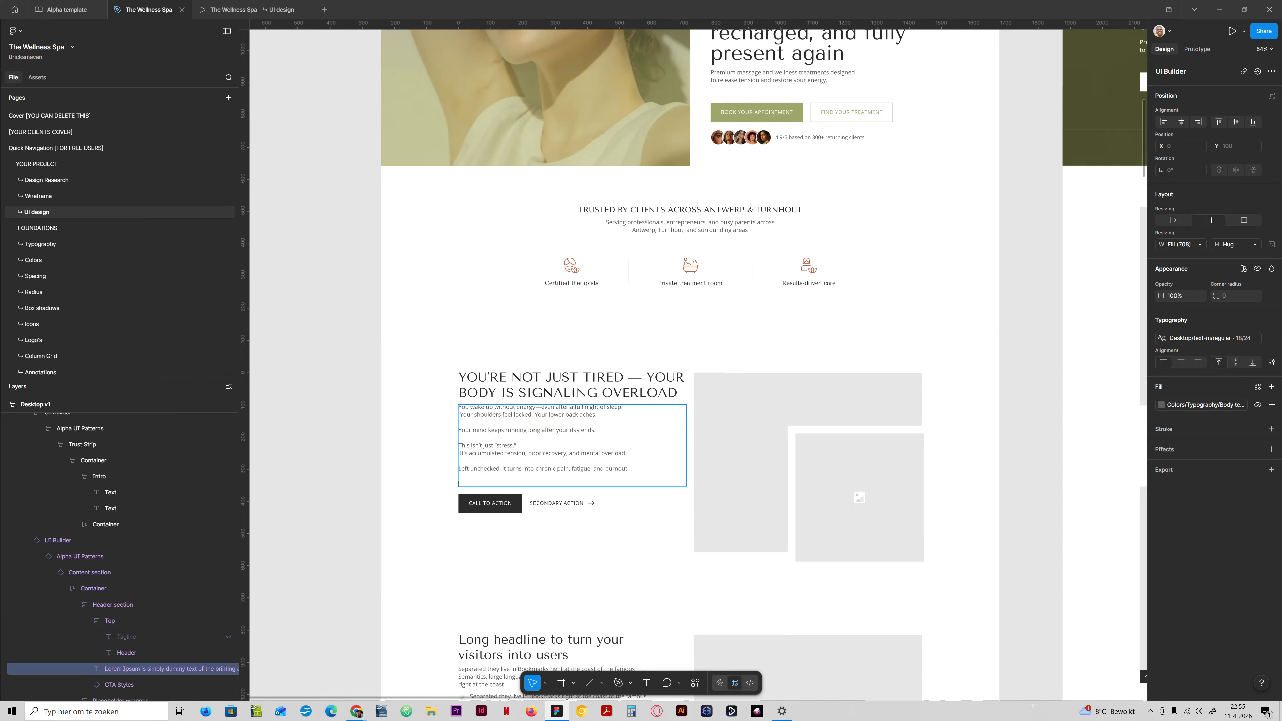
pyautogui.press('BackSpace')
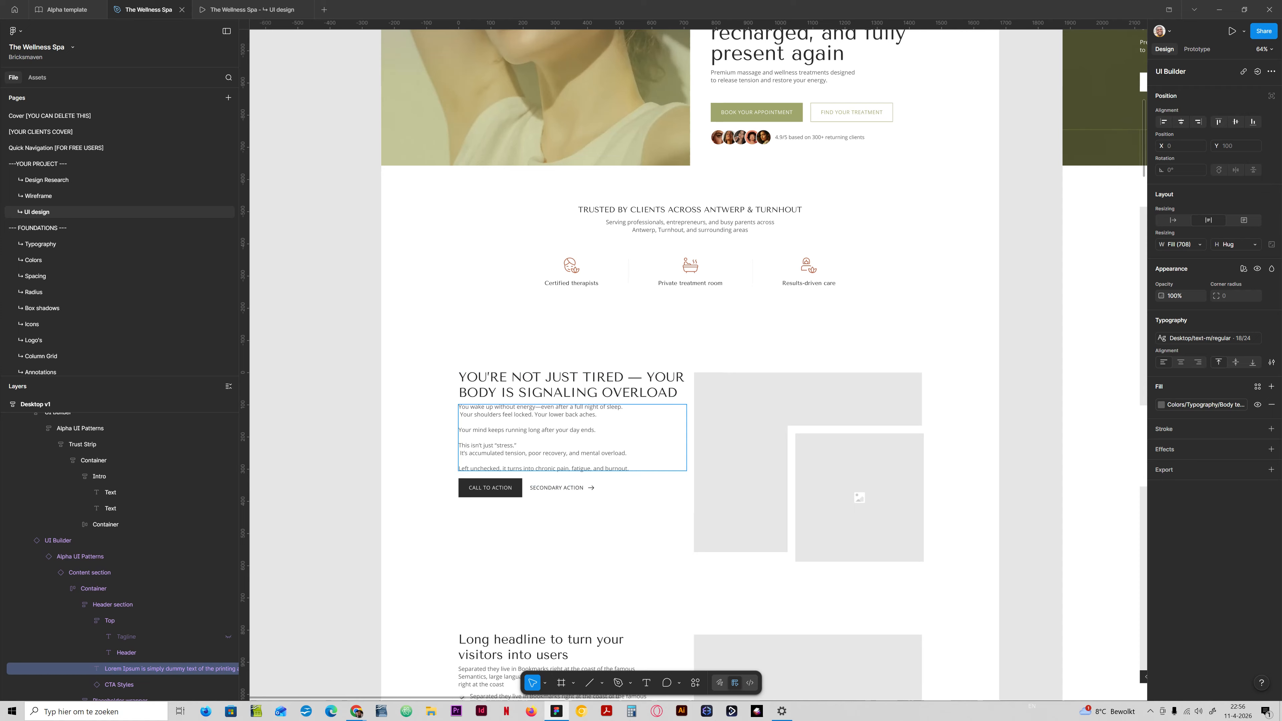
pyautogui.press('BackSpace')
pyautogui.press('Escape')
pyautogui.press('Escape')
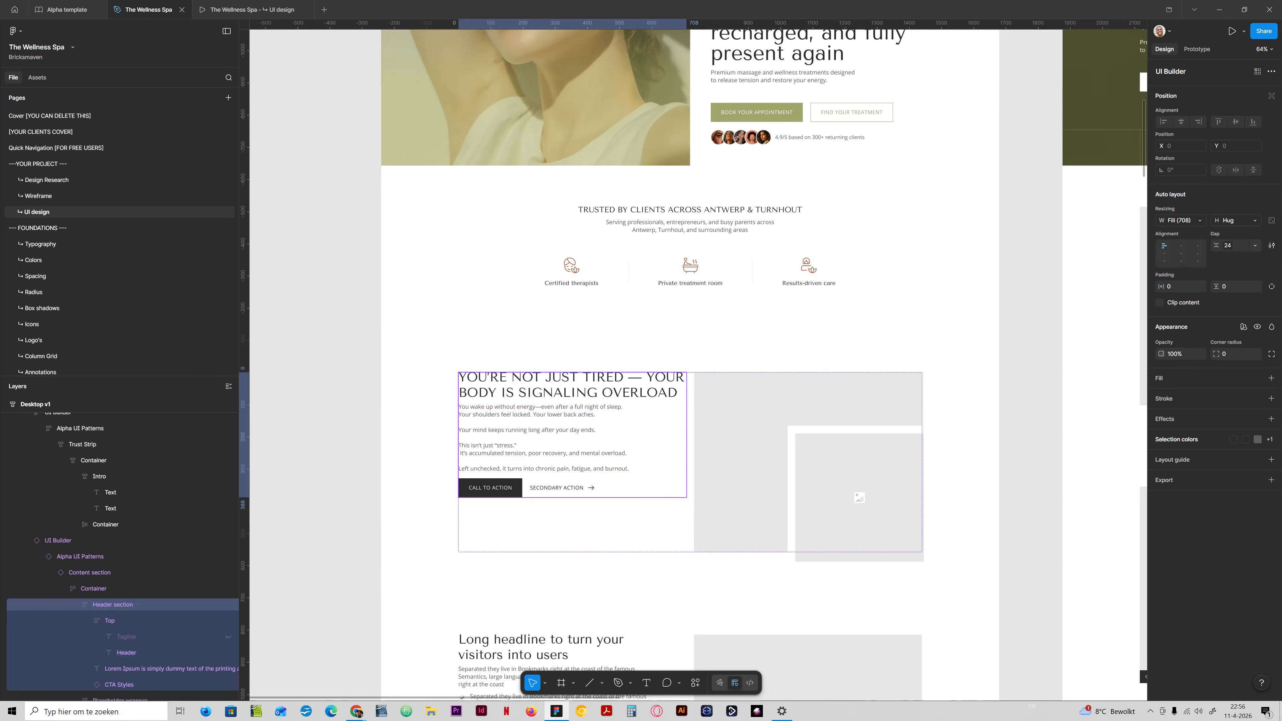
pyautogui.click(89, 621)
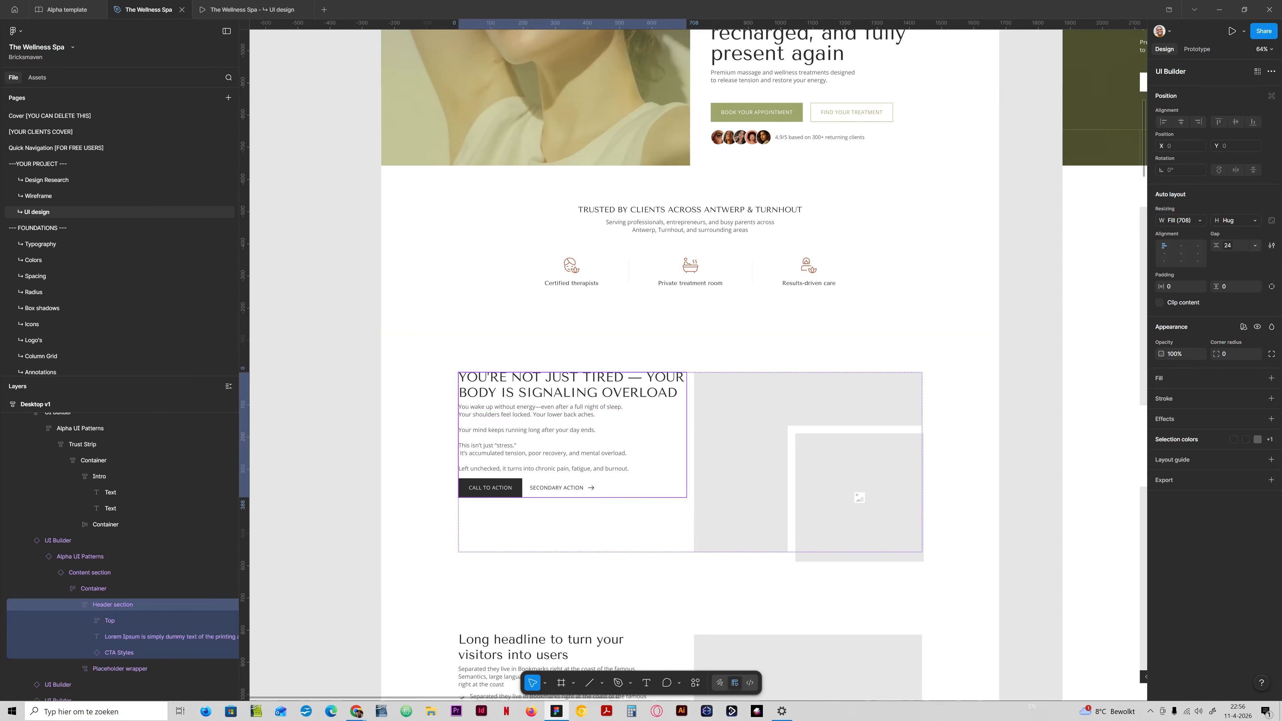
# Set the gap of the problem section's Header section frame to 64.
pyautogui.scroll(3, 572, 436)
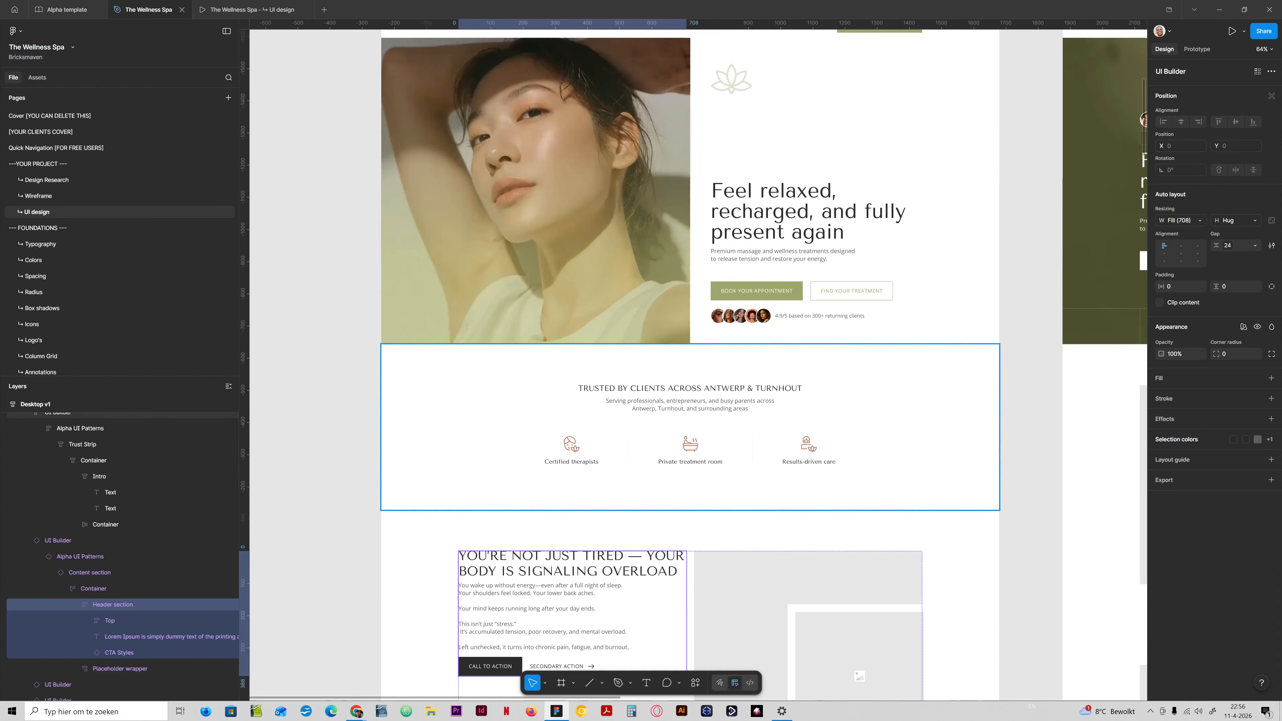
pyautogui.scroll(-3, 572, 435)
pyautogui.click(1228, 245)
pyautogui.write('64')
# Expand the Top layer and detach the problem section's Content section from its parent component instances.
pyautogui.click(110, 621)
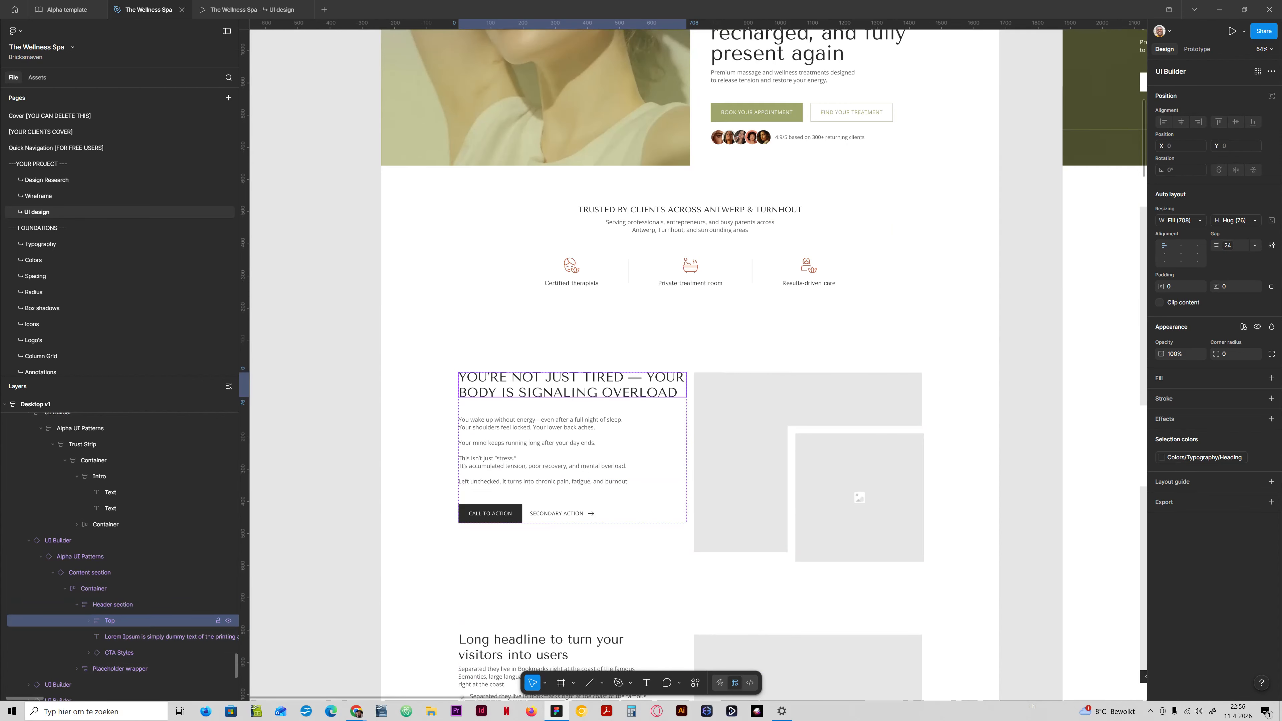
pyautogui.click(88, 620)
pyautogui.click(157, 669)
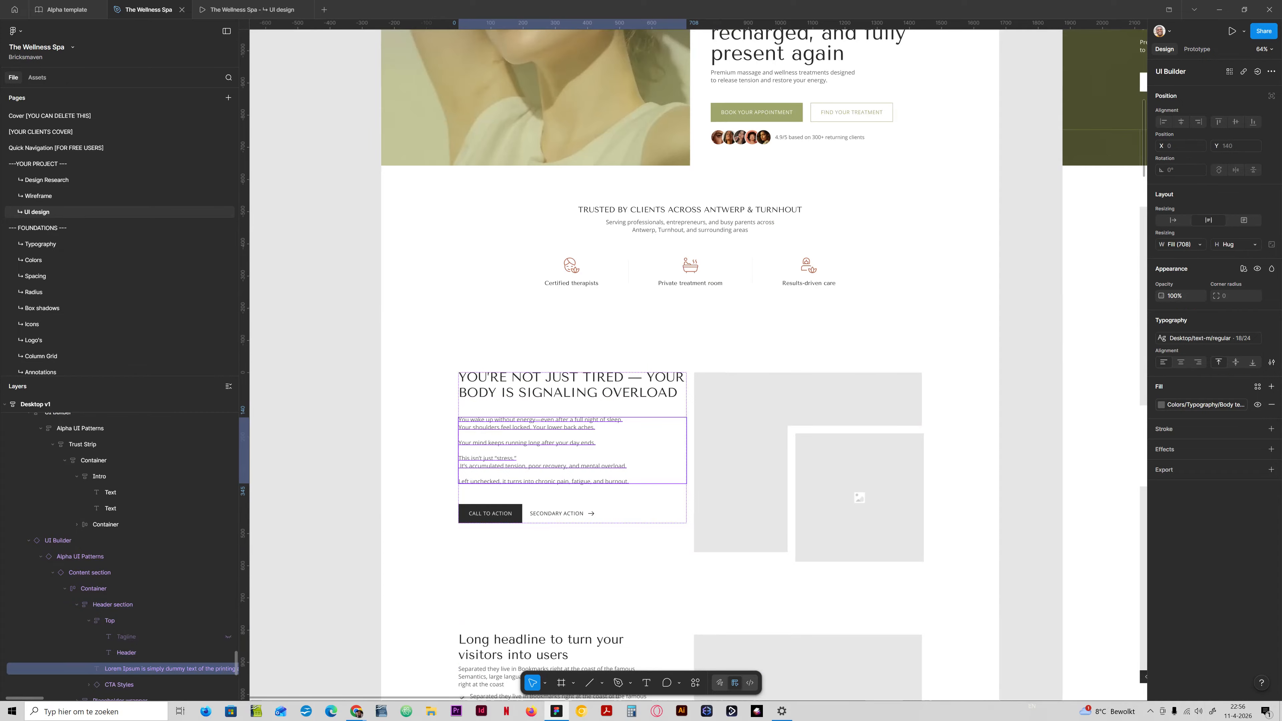
pyautogui.click(90, 572)
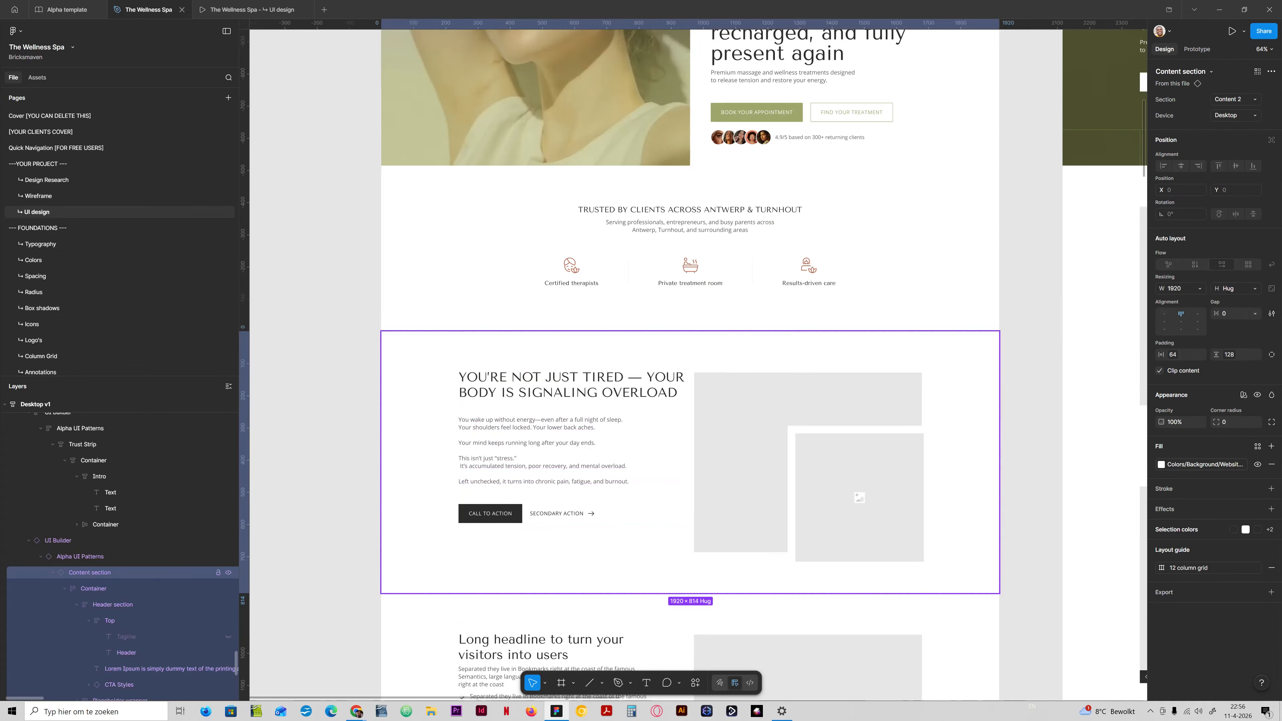
pyautogui.rightClick(85, 572)
pyautogui.click(116, 588)
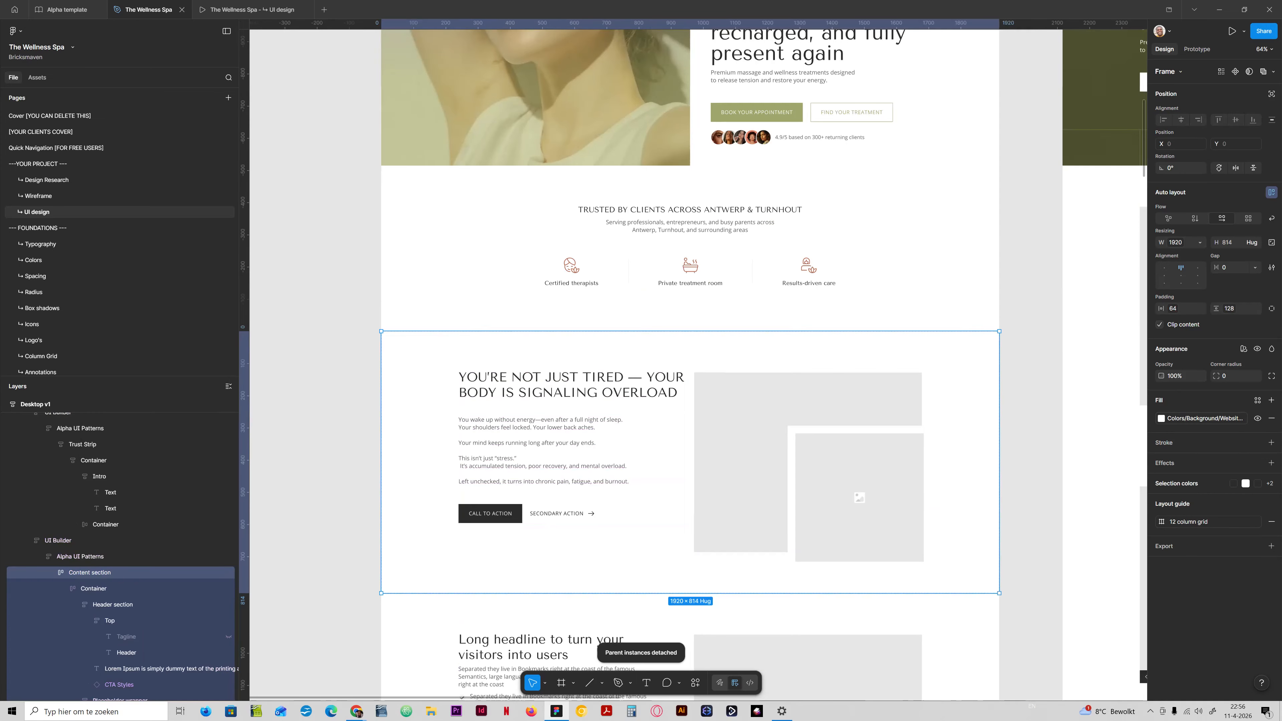
# Move the body text layer into the Top frame, directly below the Header text.
pyautogui.moveTo(126, 668); pyautogui.dragTo(126, 663)
pyautogui.click(127, 668)
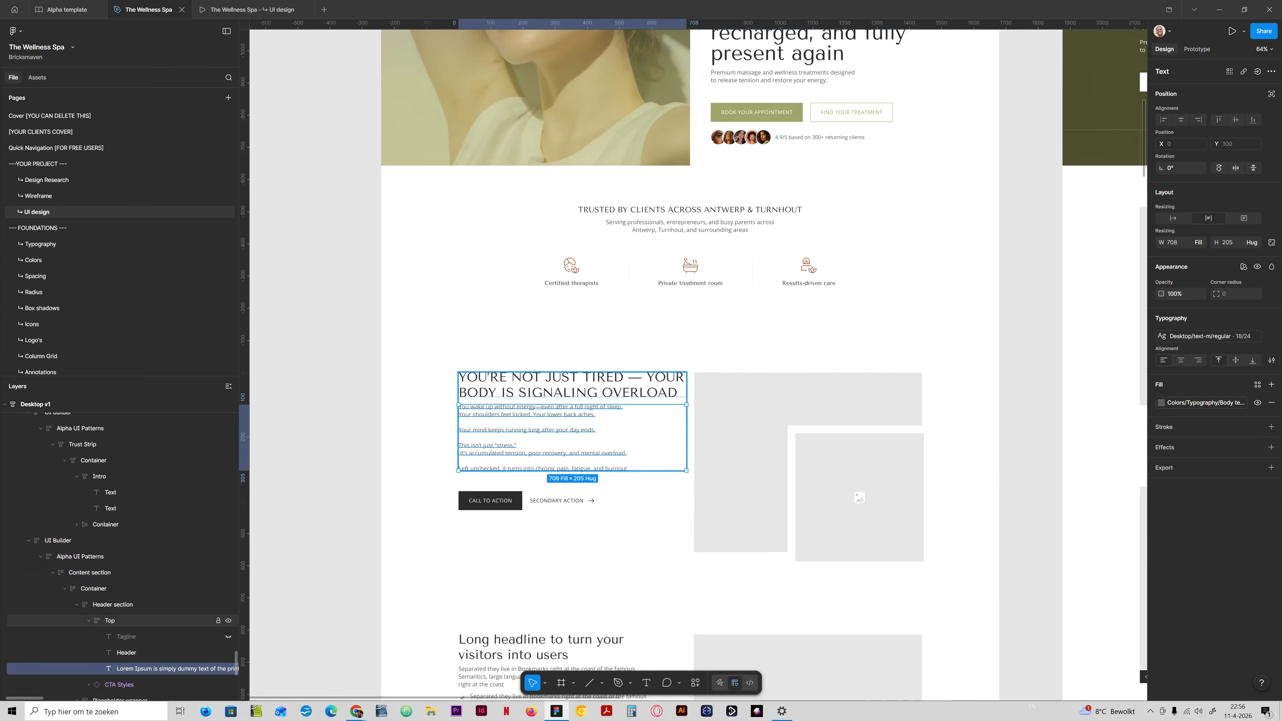
pyautogui.click(109, 620)
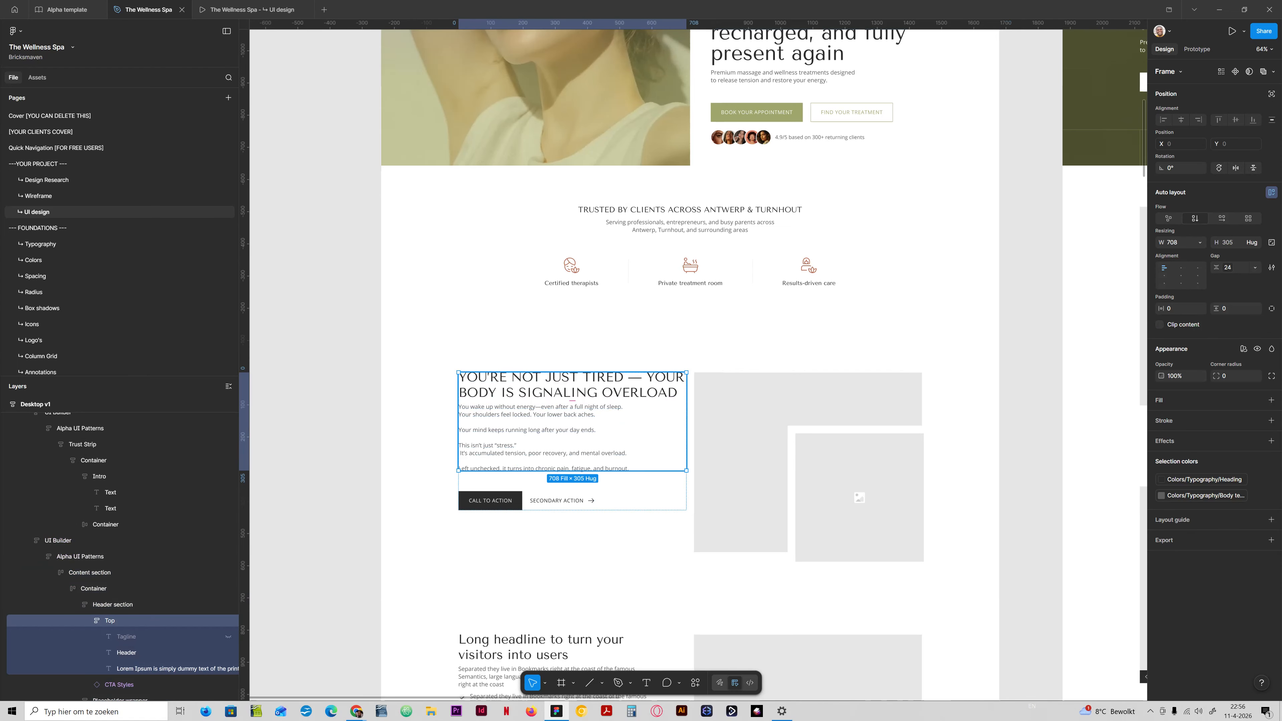
pyautogui.click(112, 605)
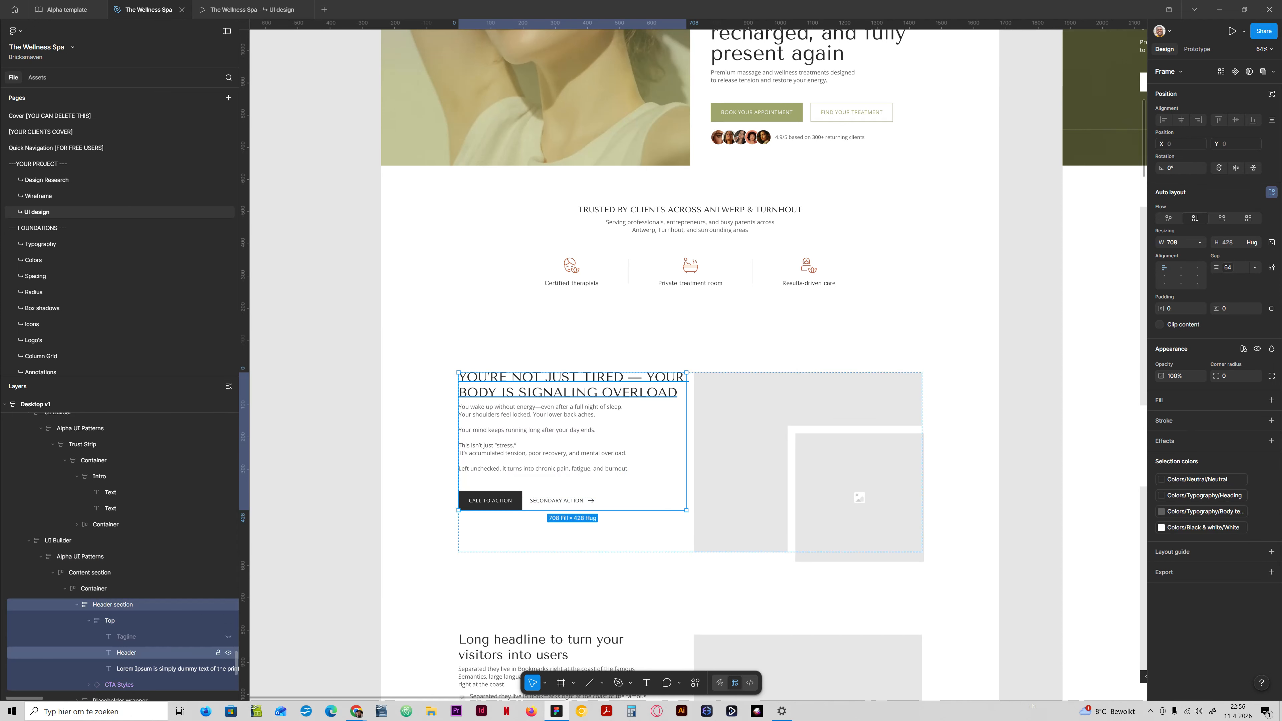
# Set the Top frame's gap to the space-xl spacing variable (48).
pyautogui.click(110, 620)
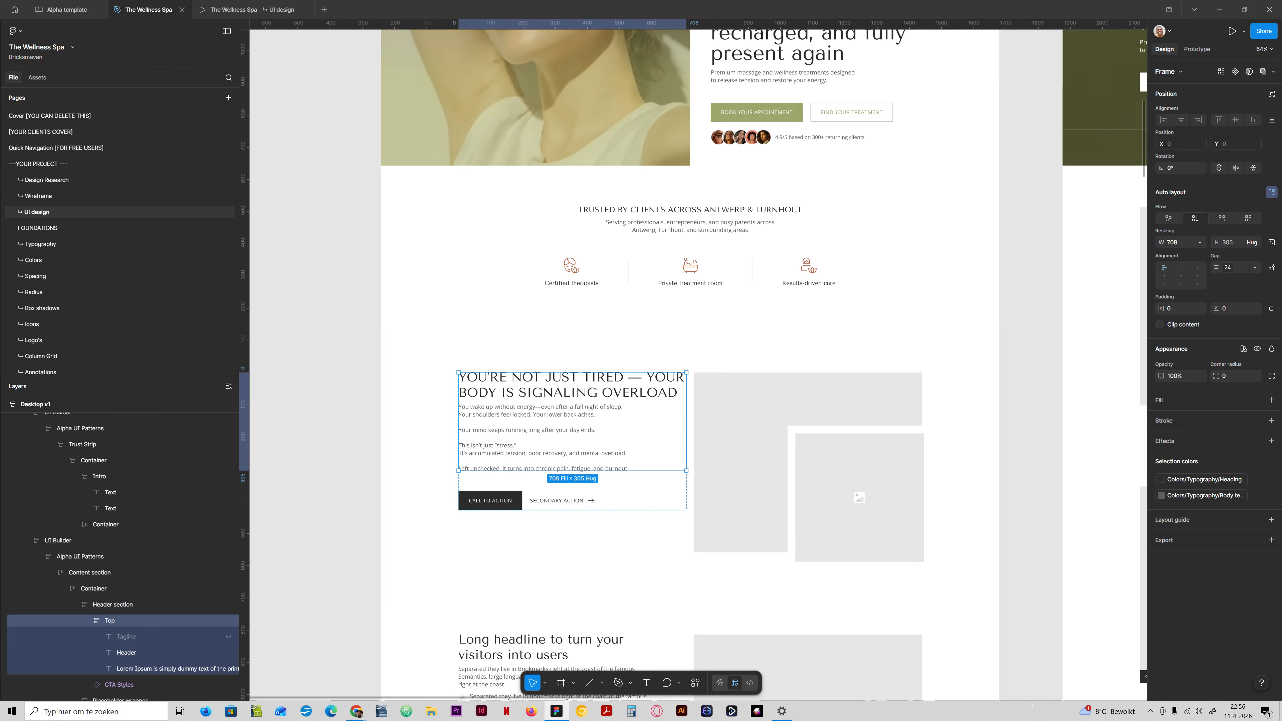
pyautogui.click(1228, 267)
pyautogui.write('spac')
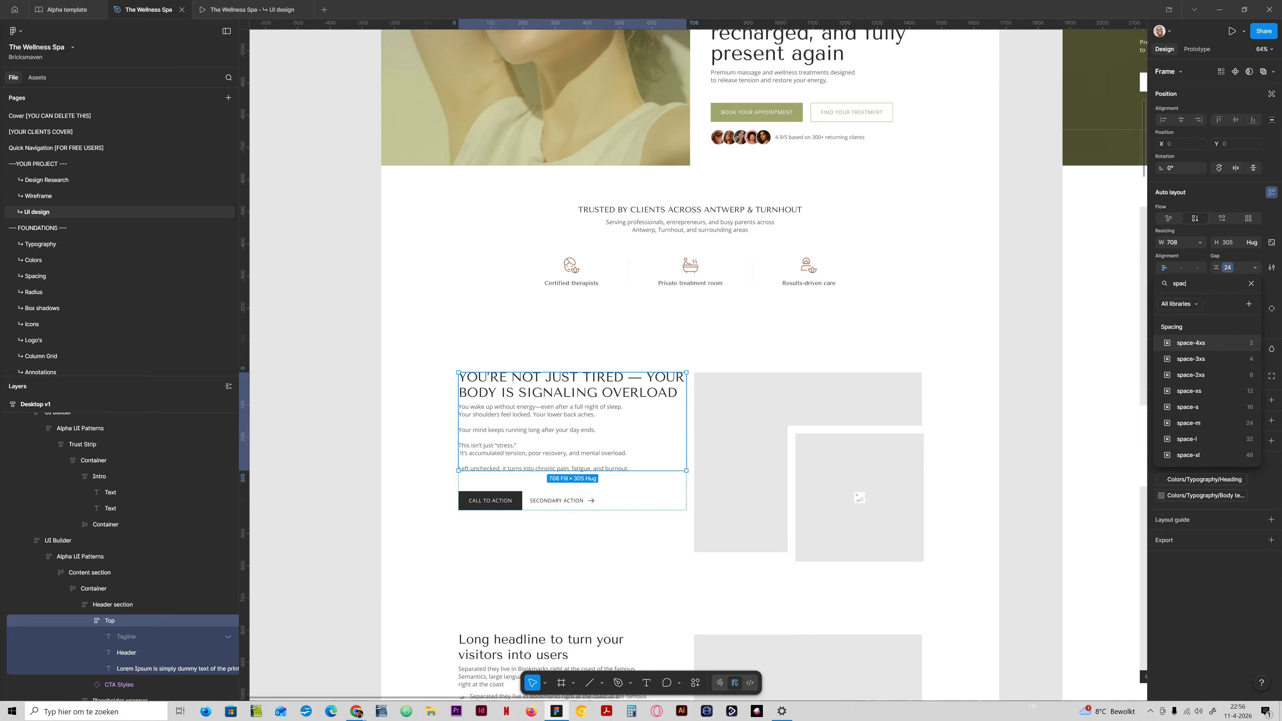
pyautogui.write('e')
pyautogui.click(1187, 438)
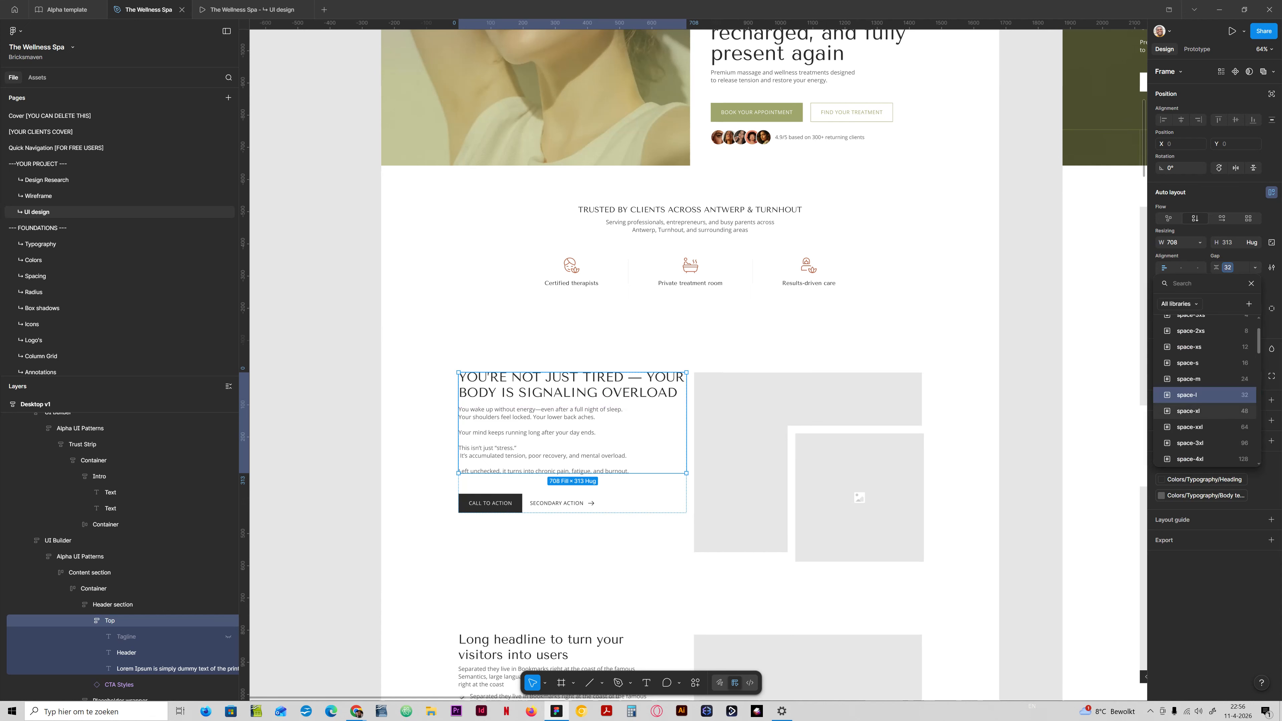
pyautogui.click(1189, 411)
pyautogui.click(1031, 415)
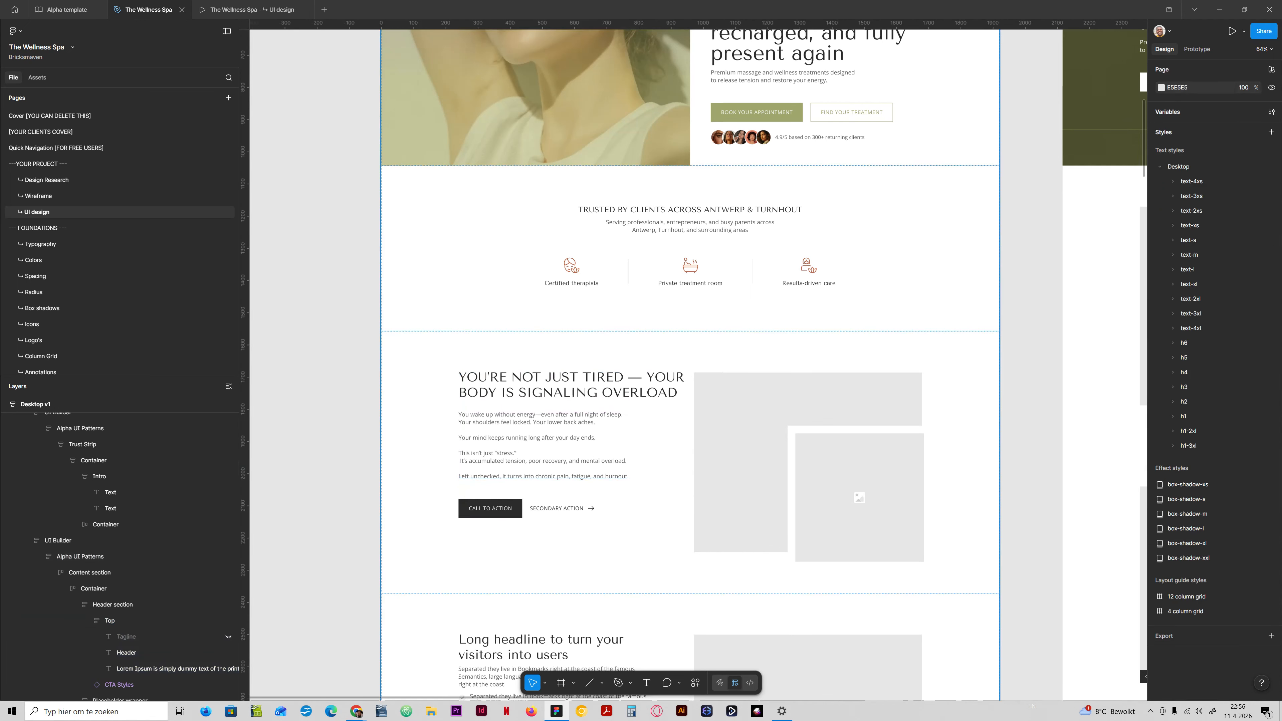
# Delete the stray space before "It's accumulated tension" in the problem section's body text.
pyautogui.scroll(3, 547, 466)
pyautogui.doubleClick(547, 466)
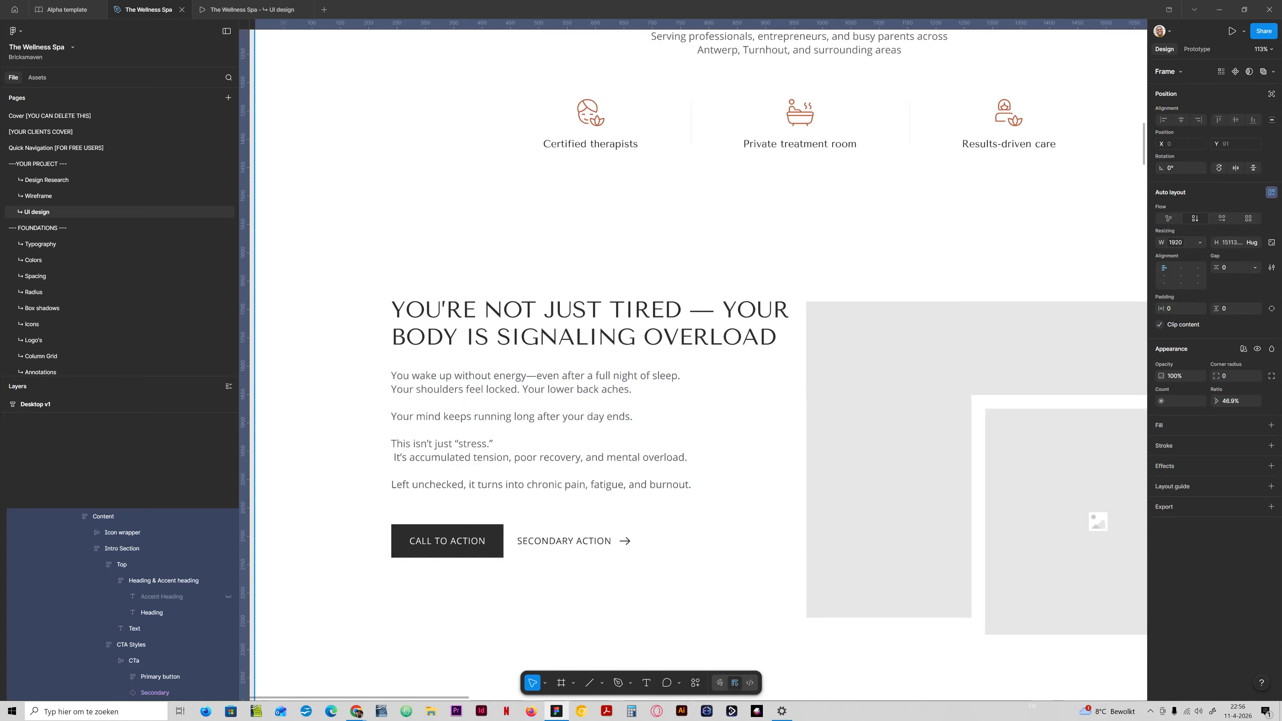
pyautogui.doubleClick(546, 466)
pyautogui.doubleClick(546, 466)
pyautogui.doubleClick(547, 466)
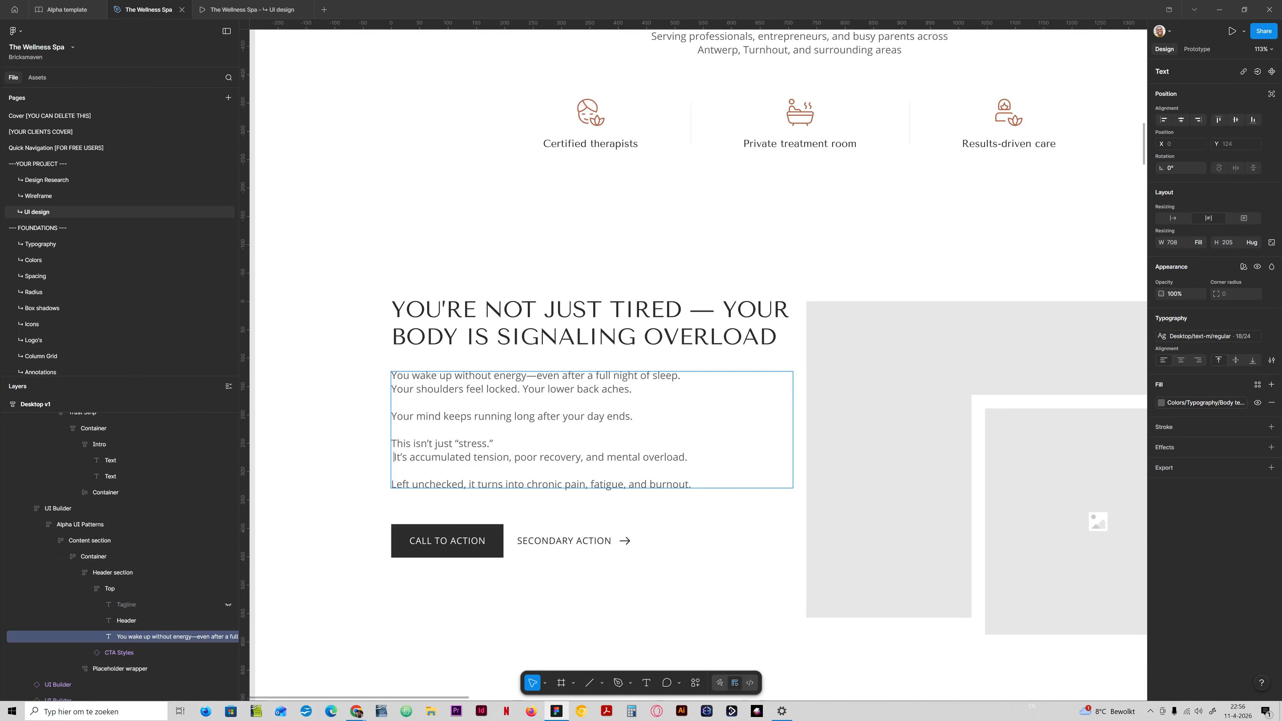
pyautogui.press('BackSpace')
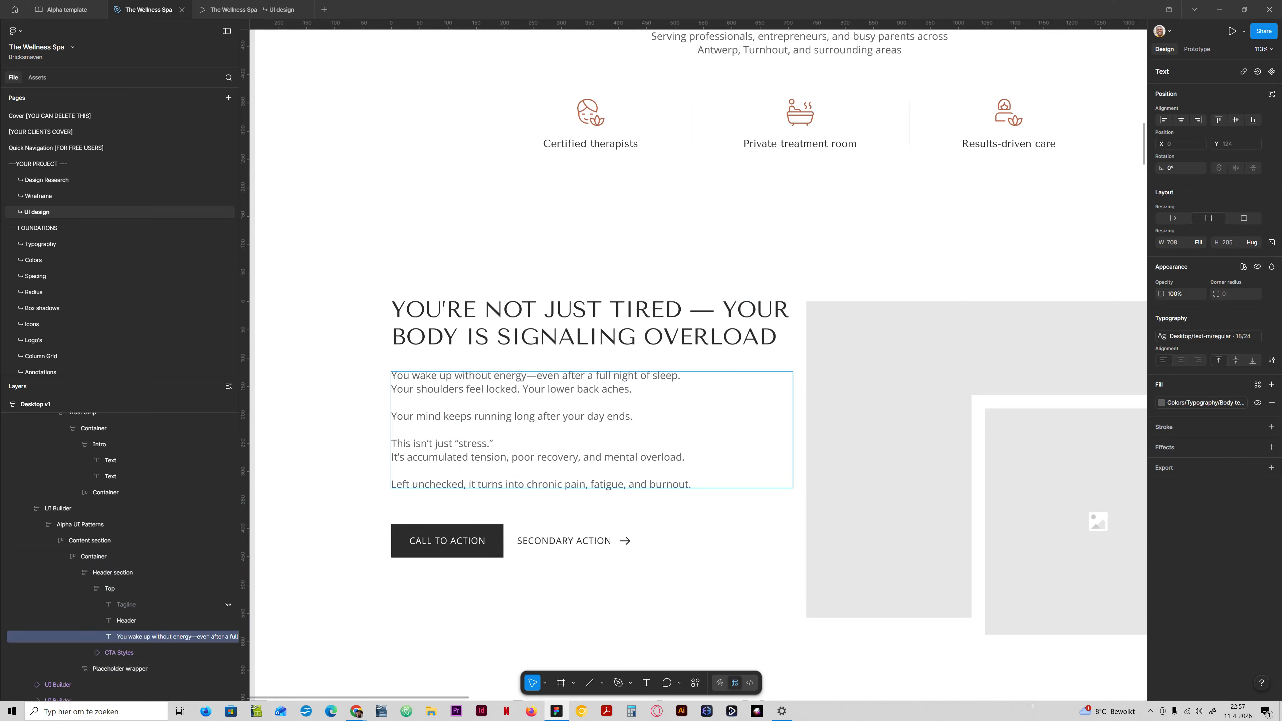
pyautogui.moveTo(419, 375); pyautogui.dragTo(628, 375)
pyautogui.click(506, 389)
pyautogui.click(628, 375)
pyautogui.moveTo(413, 389); pyautogui.dragTo(500, 389)
pyautogui.click(564, 389)
pyautogui.moveTo(412, 416); pyautogui.dragTo(611, 416)
pyautogui.click(619, 416)
# Apply the Desktop/text-m bold text style to the word "stress." in the body text.
pyautogui.click(493, 444)
pyautogui.hotkey('ctrl', 'shift', 'Left')
pyautogui.click(1210, 336)
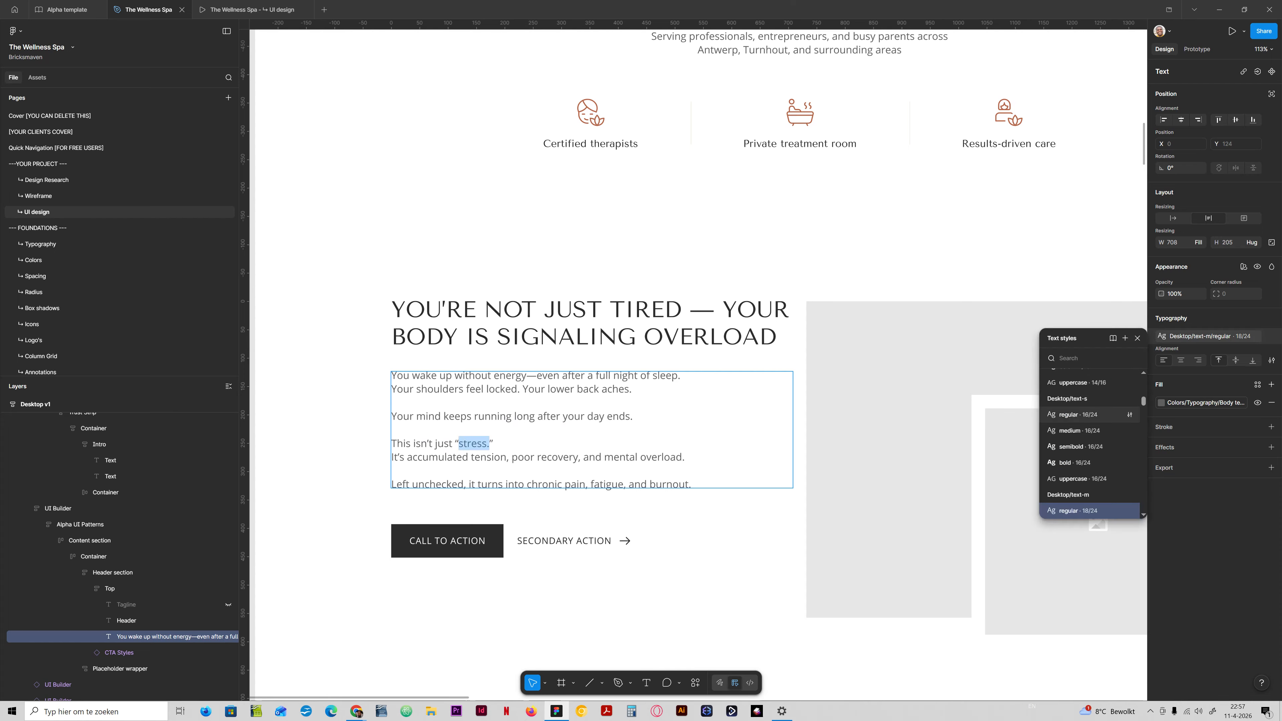
pyautogui.scroll(-2, 1085, 464)
pyautogui.click(1083, 459)
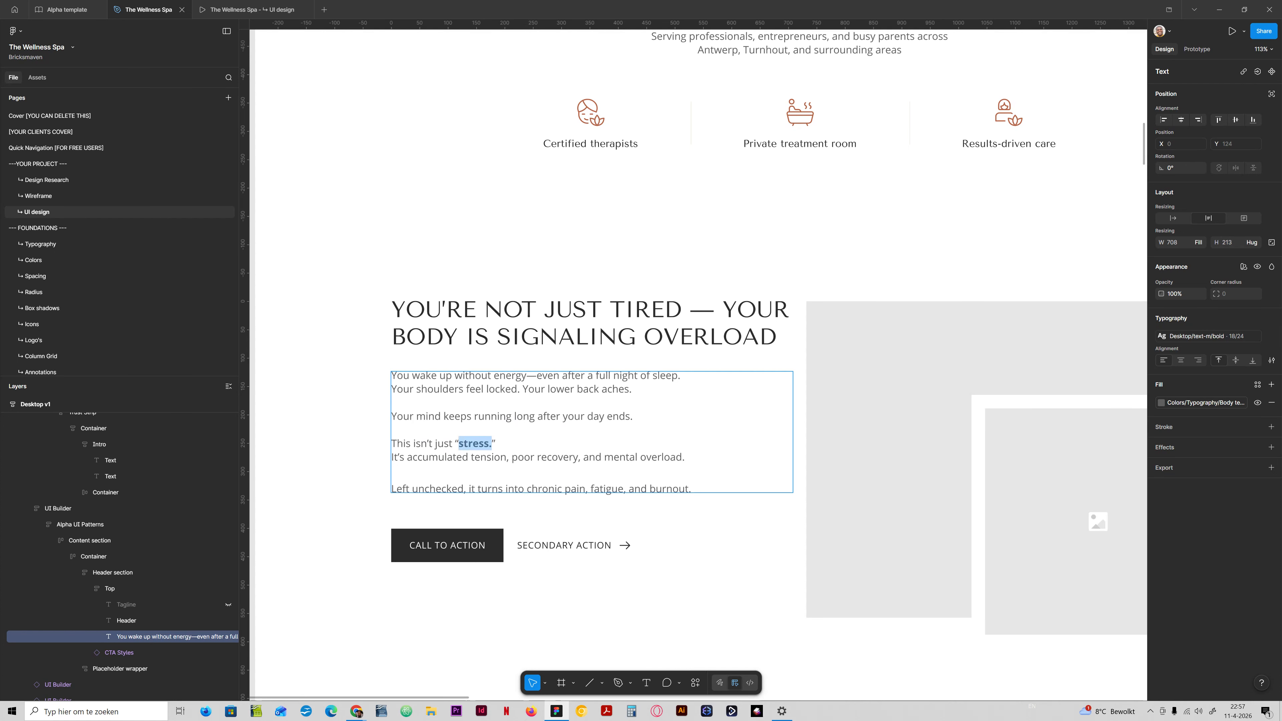
# Apply the Desktop/text-m bold text style to the word "tension" in the body text.
pyautogui.click(486, 458)
pyautogui.moveTo(625, 457); pyautogui.dragTo(682, 457)
pyautogui.click(682, 457)
pyautogui.moveTo(471, 457); pyautogui.dragTo(506, 457)
pyautogui.click(1207, 337)
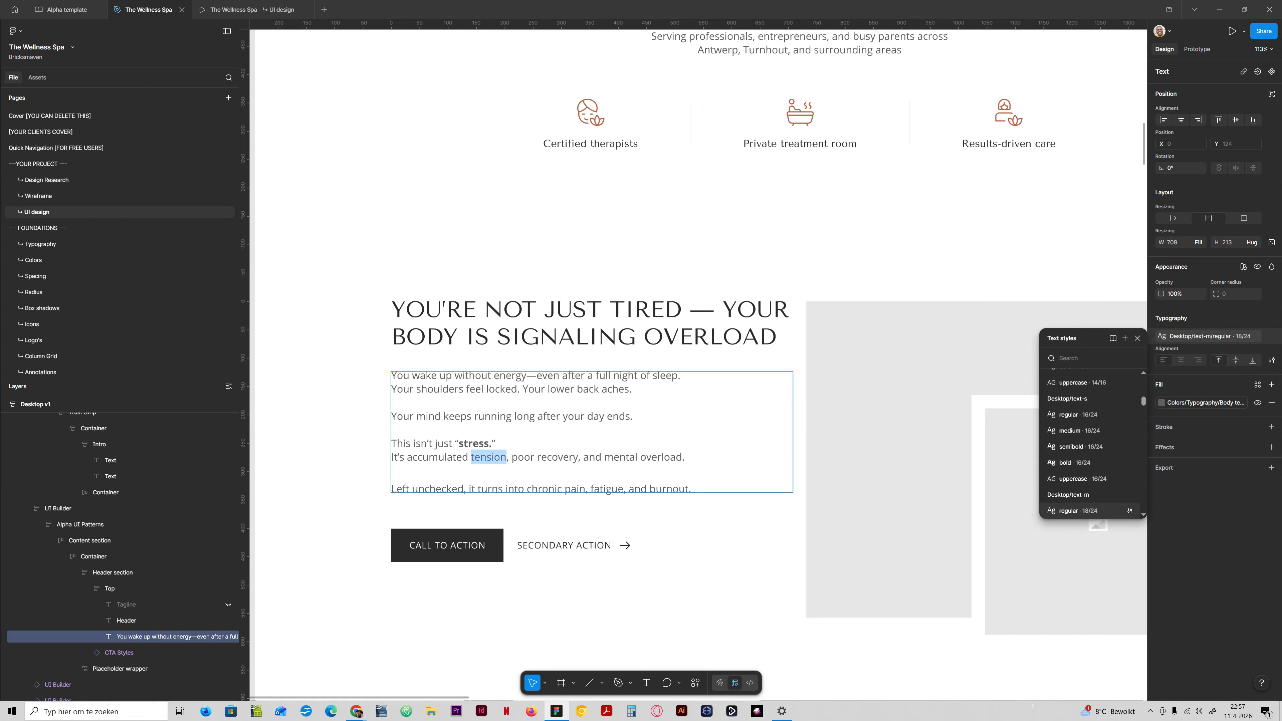
pyautogui.click(1068, 458)
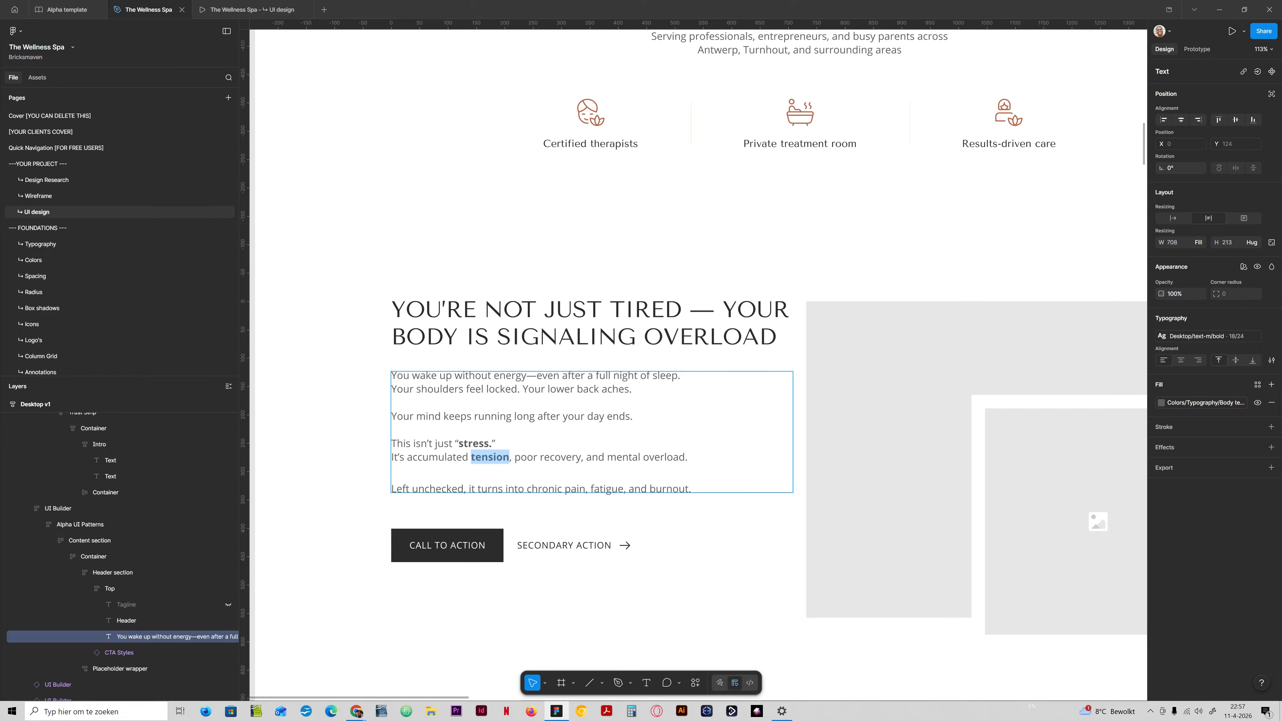
# Apply the Desktop/text-m bold text style to "poor recovery" and "mental overload" in the body text.
pyautogui.moveTo(515, 457); pyautogui.dragTo(576, 457)
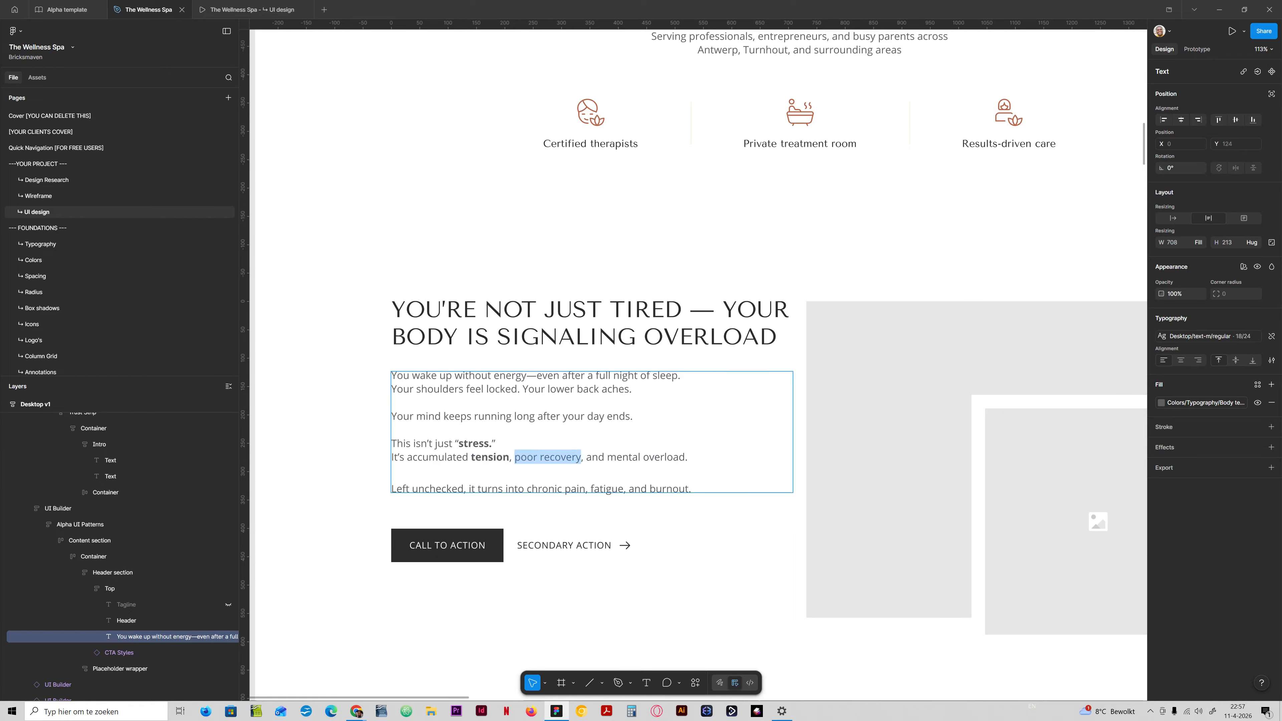
pyautogui.click(1208, 336)
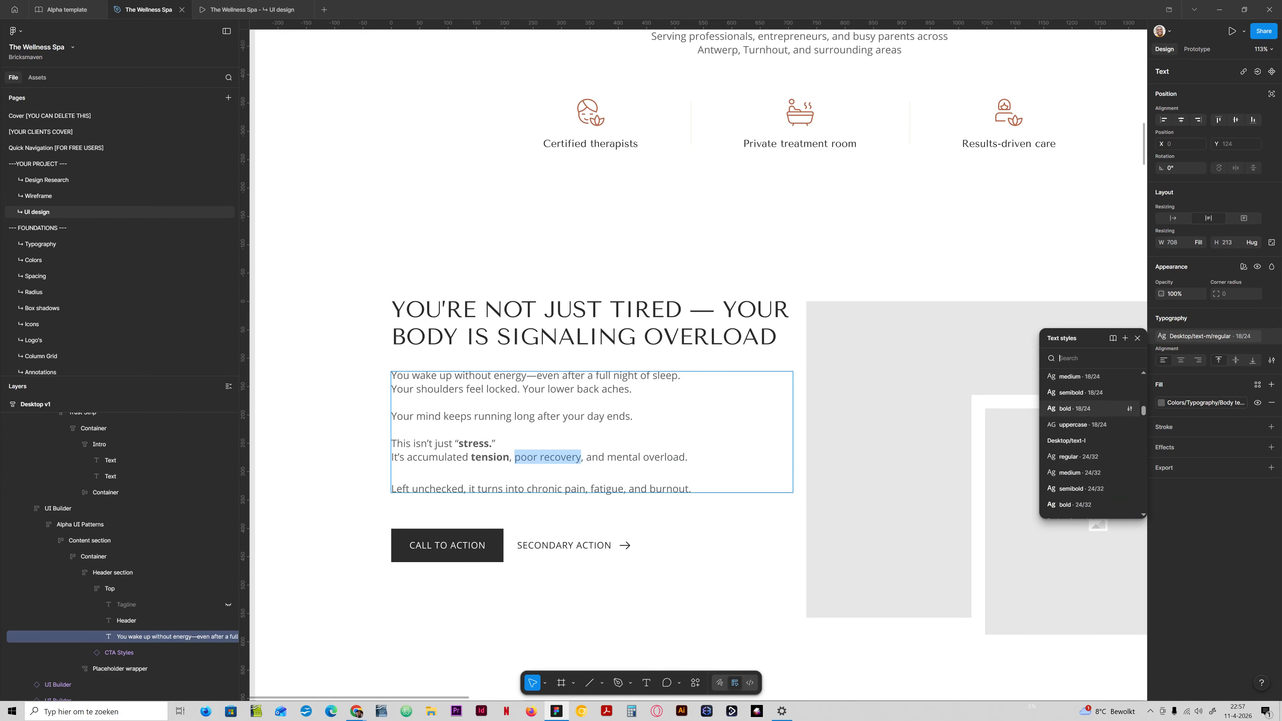
pyautogui.click(1070, 408)
pyautogui.moveTo(611, 457); pyautogui.dragTo(690, 457)
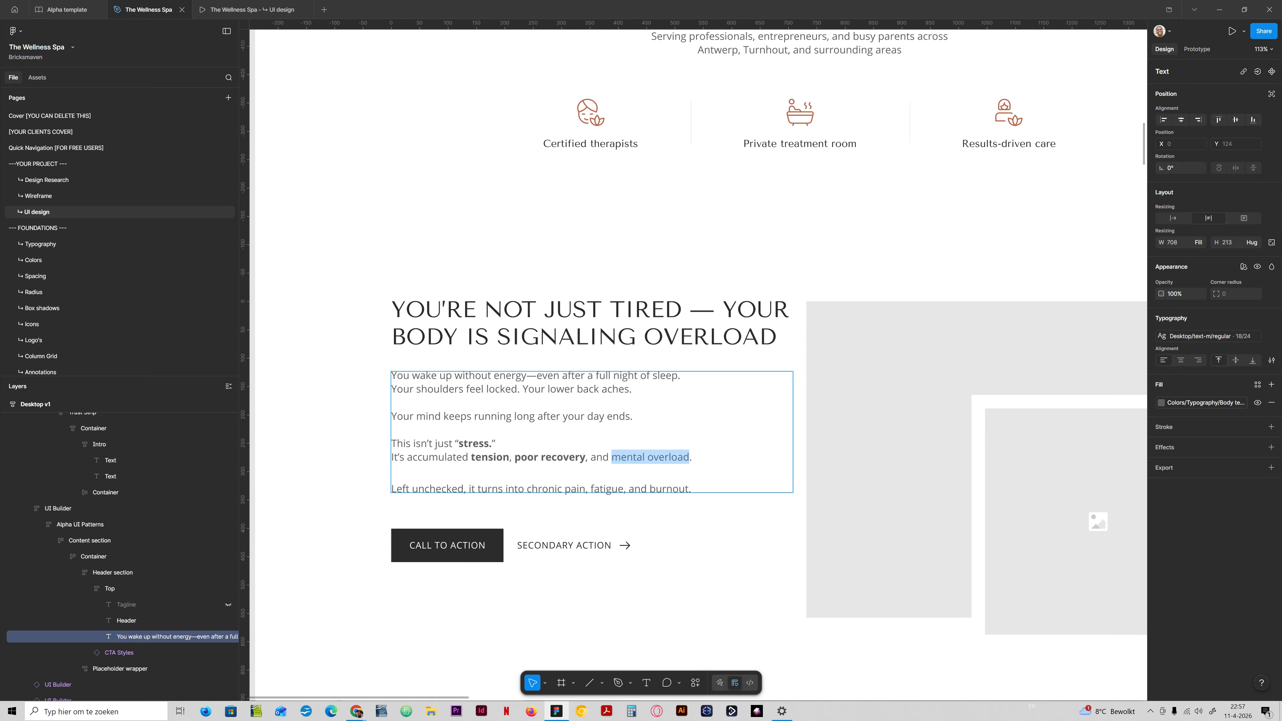
pyautogui.click(1207, 337)
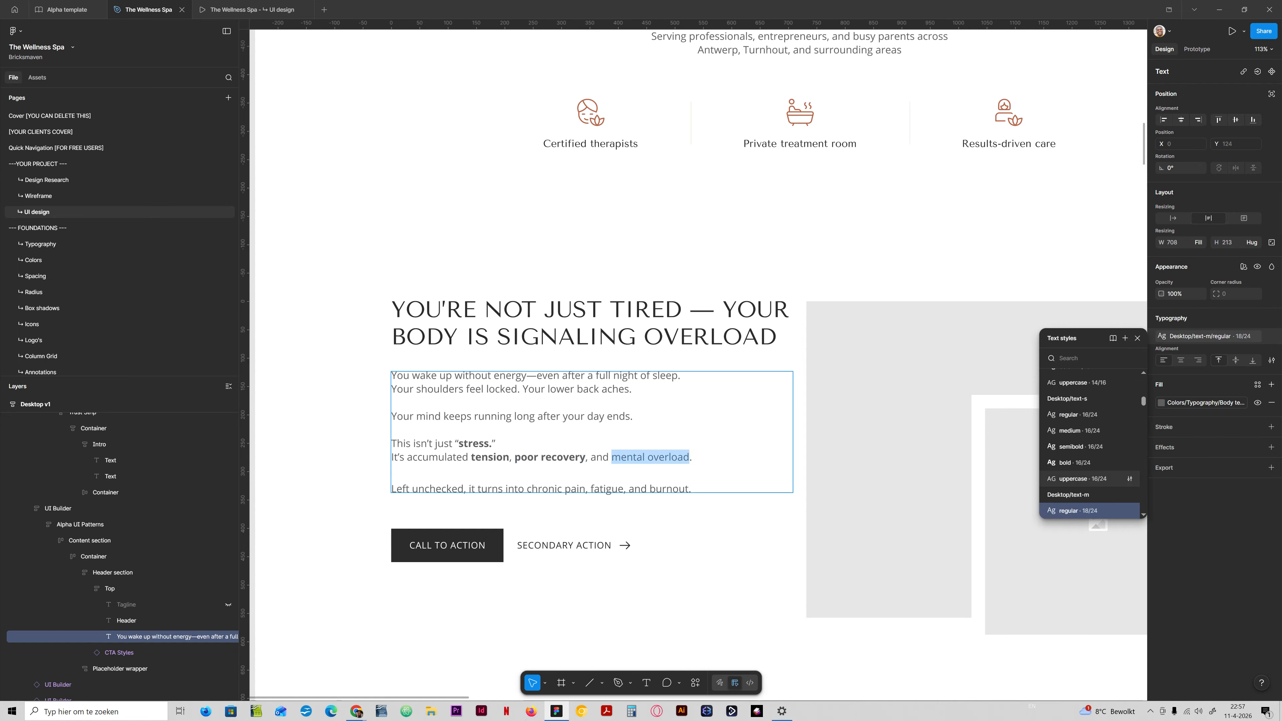
pyautogui.click(1075, 458)
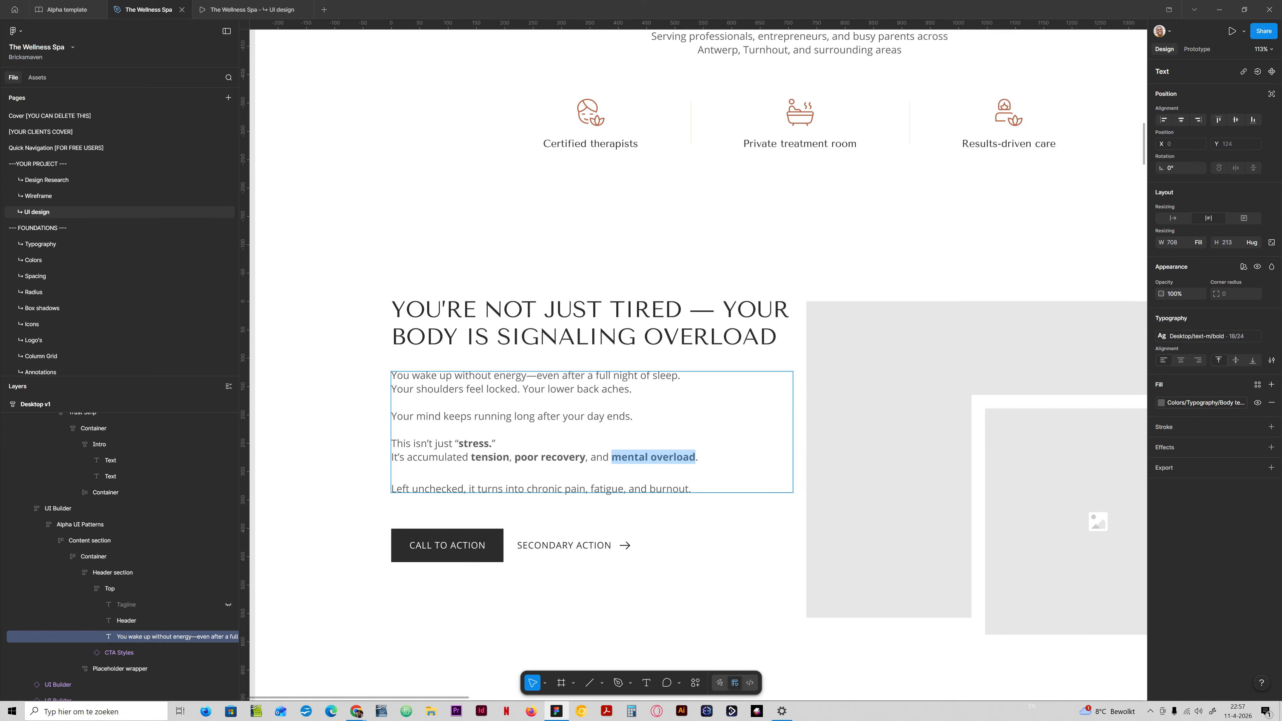
pyautogui.moveTo(498, 489); pyautogui.dragTo(603, 489)
pyautogui.click(617, 489)
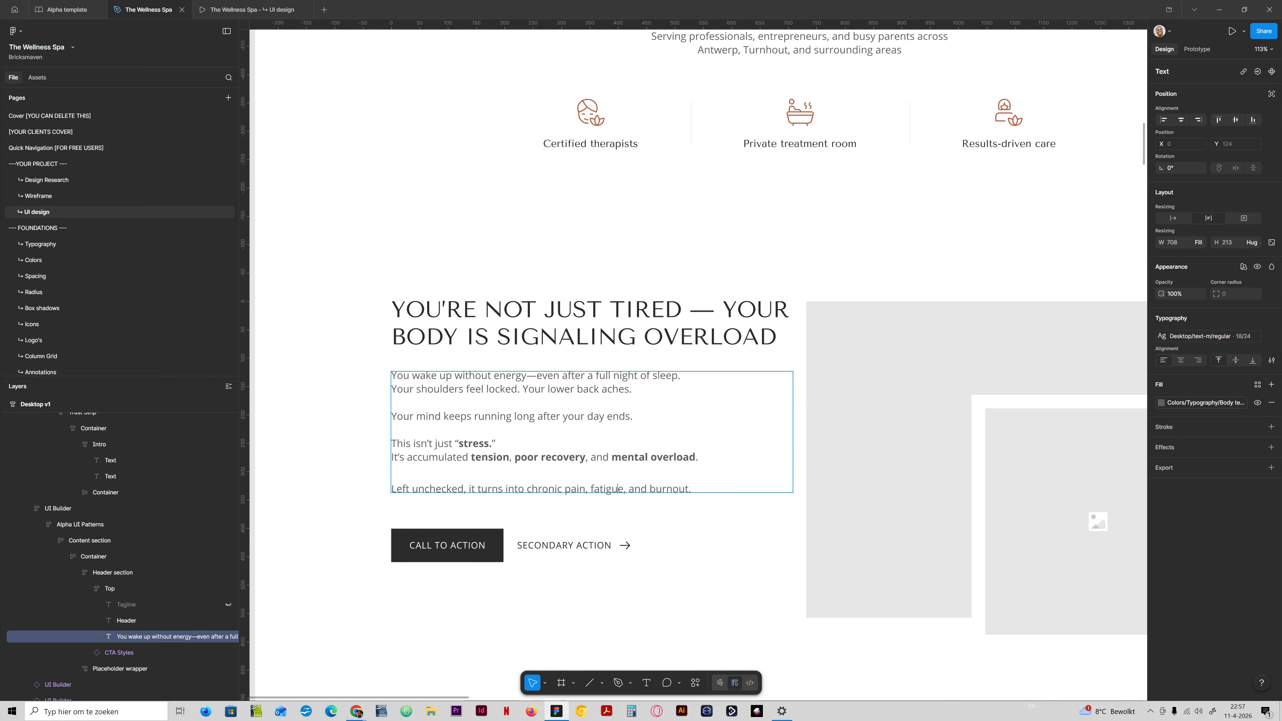
# Hide the CTA Styles buttons below the problem section's body text.
pyautogui.click(590, 512)
pyautogui.click(591, 512)
pyautogui.doubleClick(484, 546)
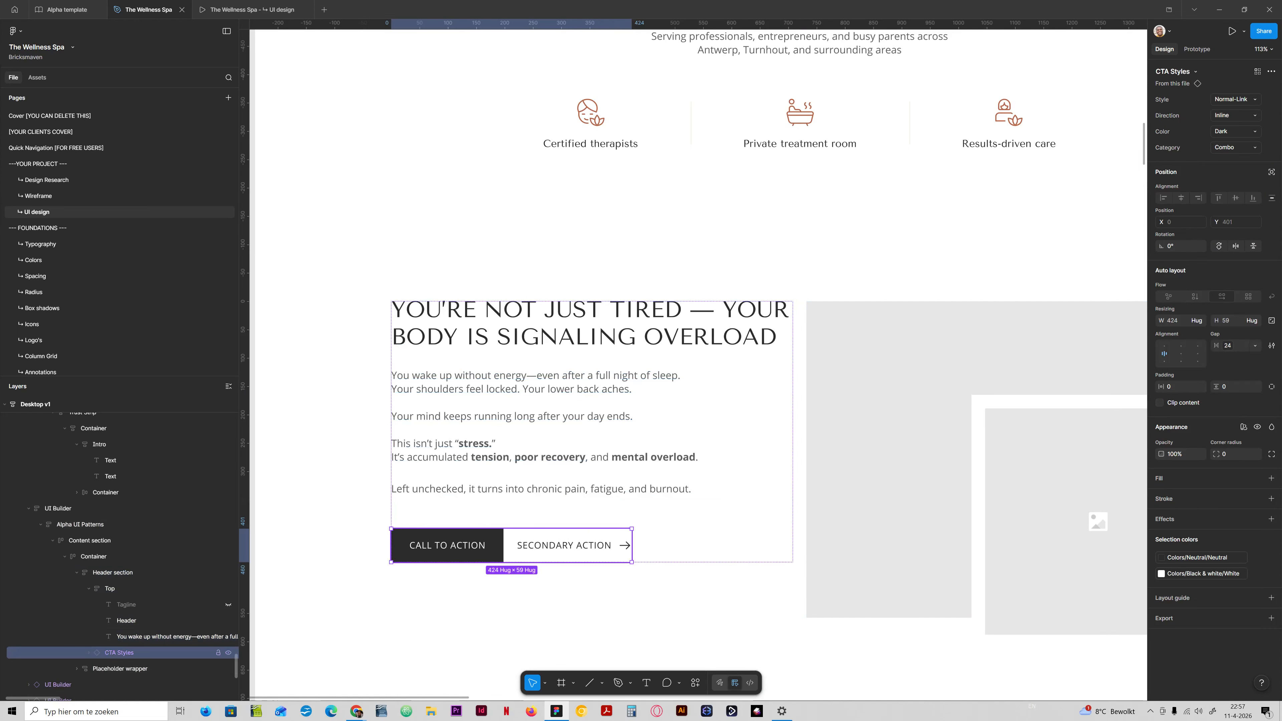
pyautogui.click(228, 653)
pyautogui.click(800, 459)
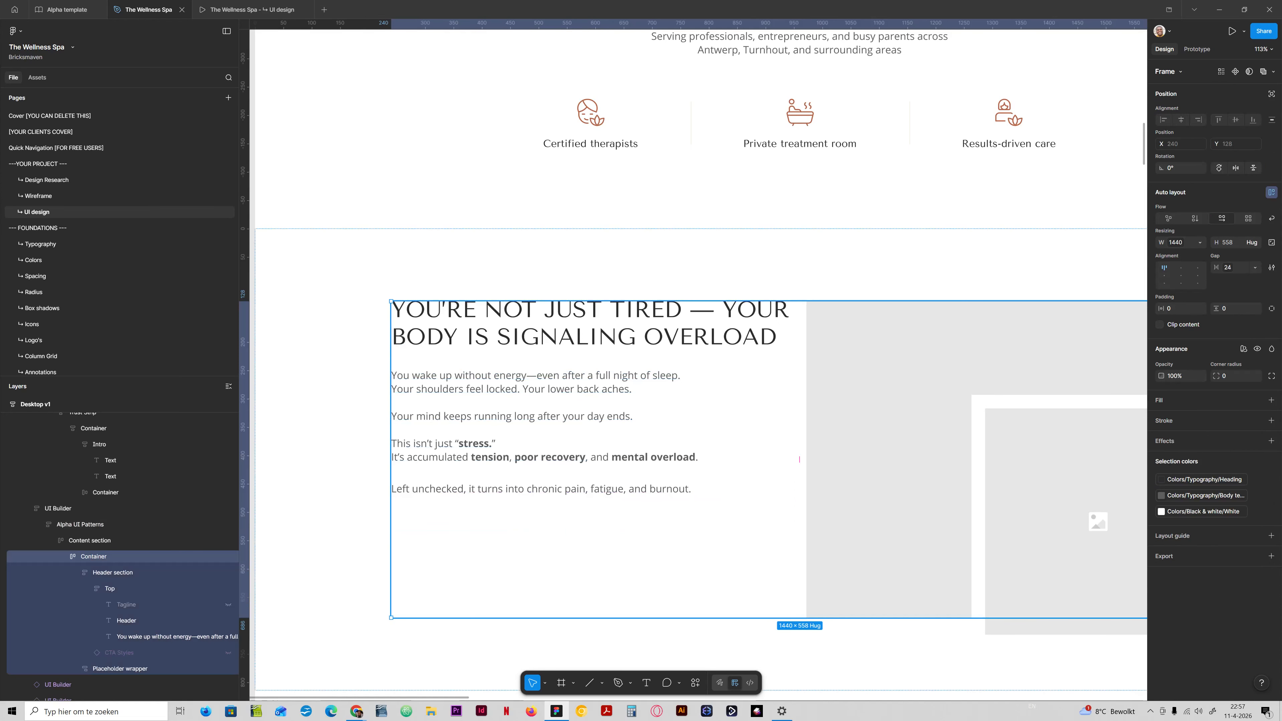
pyautogui.doubleClick(591, 429)
pyautogui.doubleClick(591, 429)
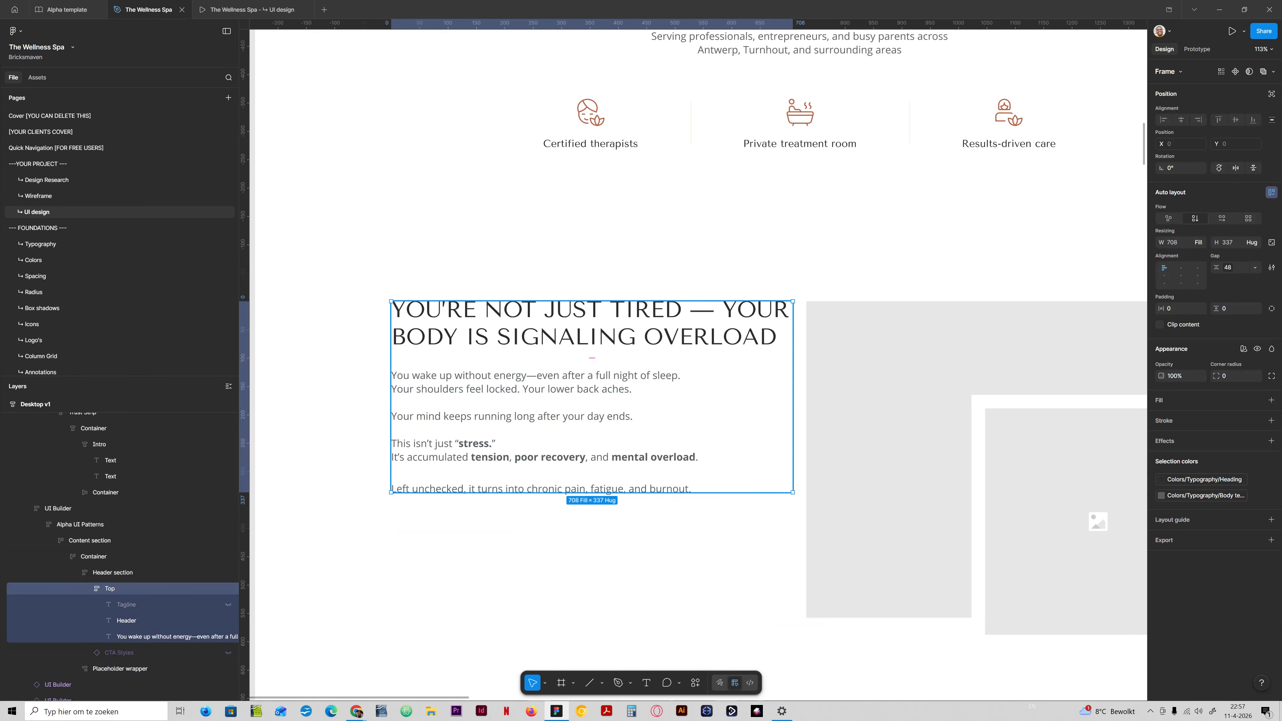
pyautogui.doubleClick(592, 429)
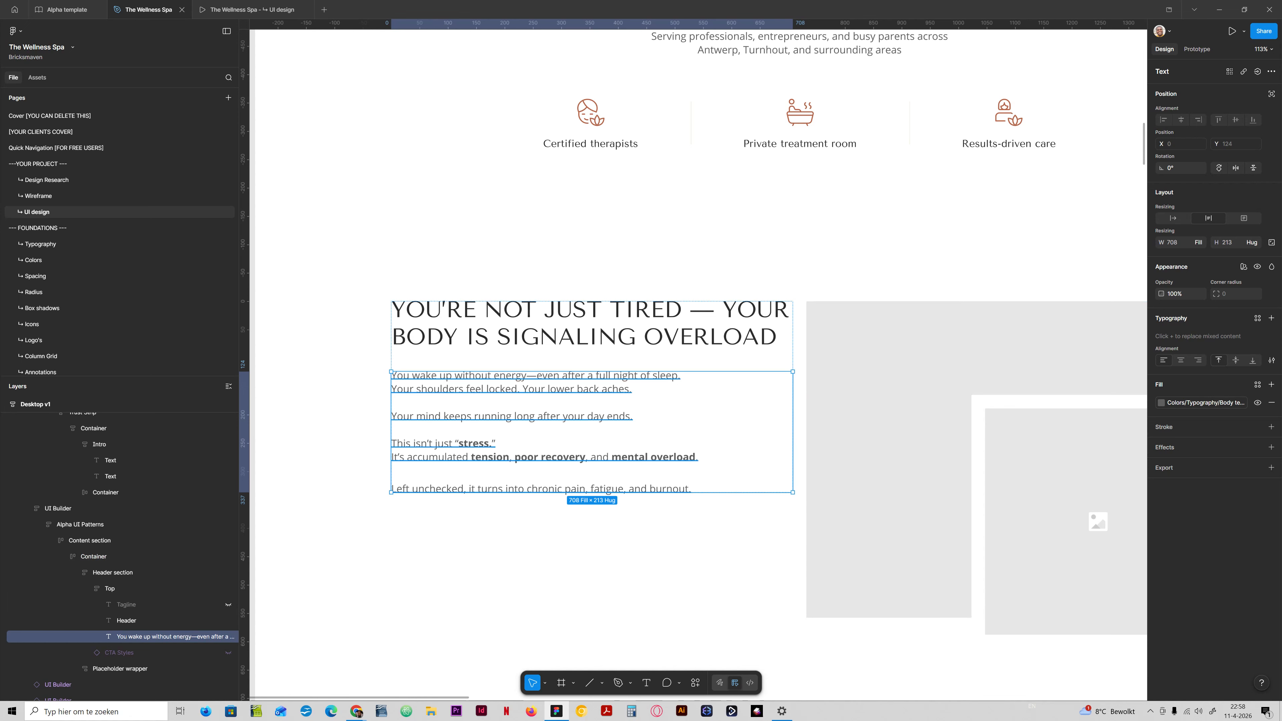
pyautogui.scroll(-5, 674, 472)
pyautogui.scroll(-3, 675, 473)
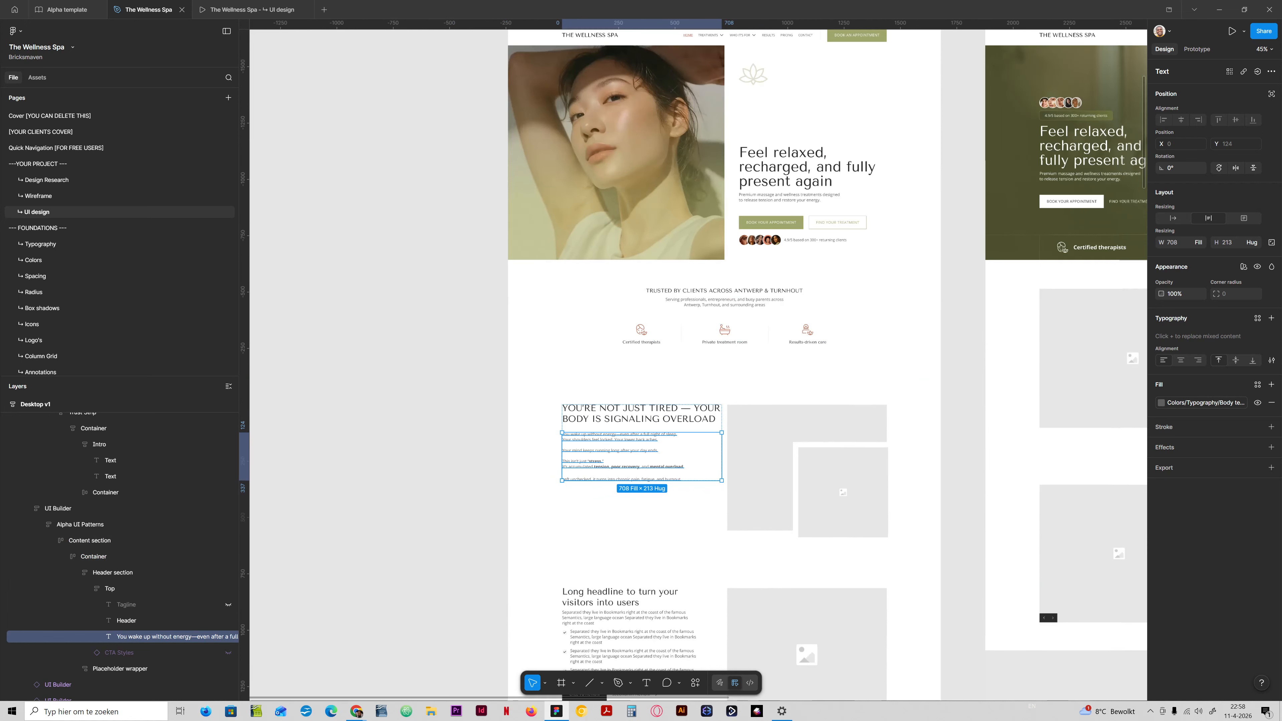
# Fill the problem section's large placeholder image with Plant Shadow Silhouette.jpg from the Resized images folder.
pyautogui.click(757, 471)
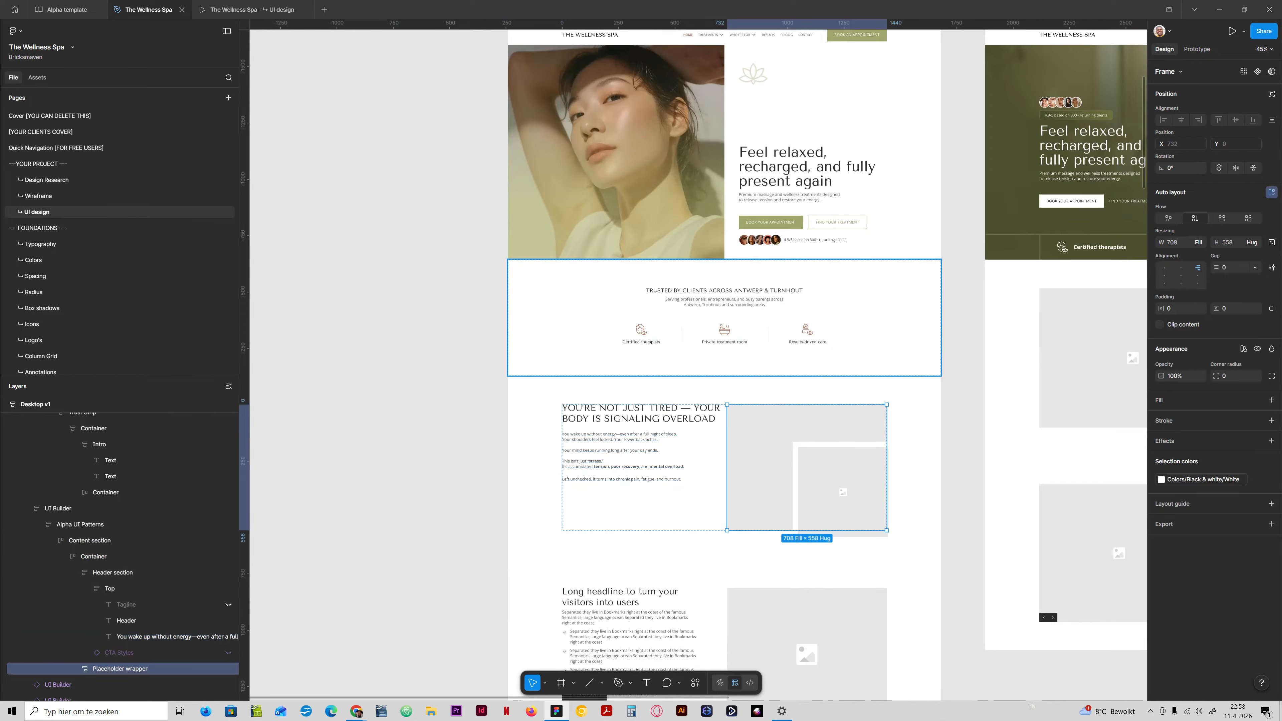
pyautogui.click(757, 390)
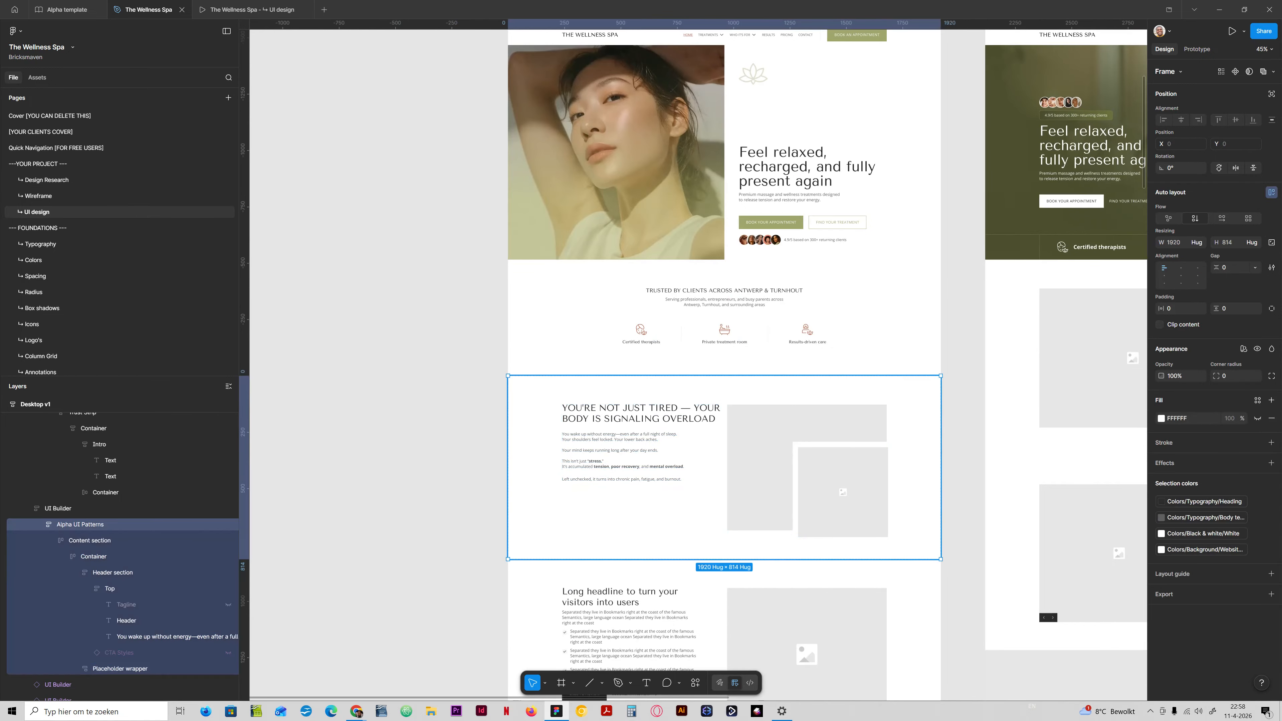
pyautogui.doubleClick(759, 469)
pyautogui.doubleClick(760, 470)
pyautogui.doubleClick(759, 470)
pyautogui.doubleClick(760, 470)
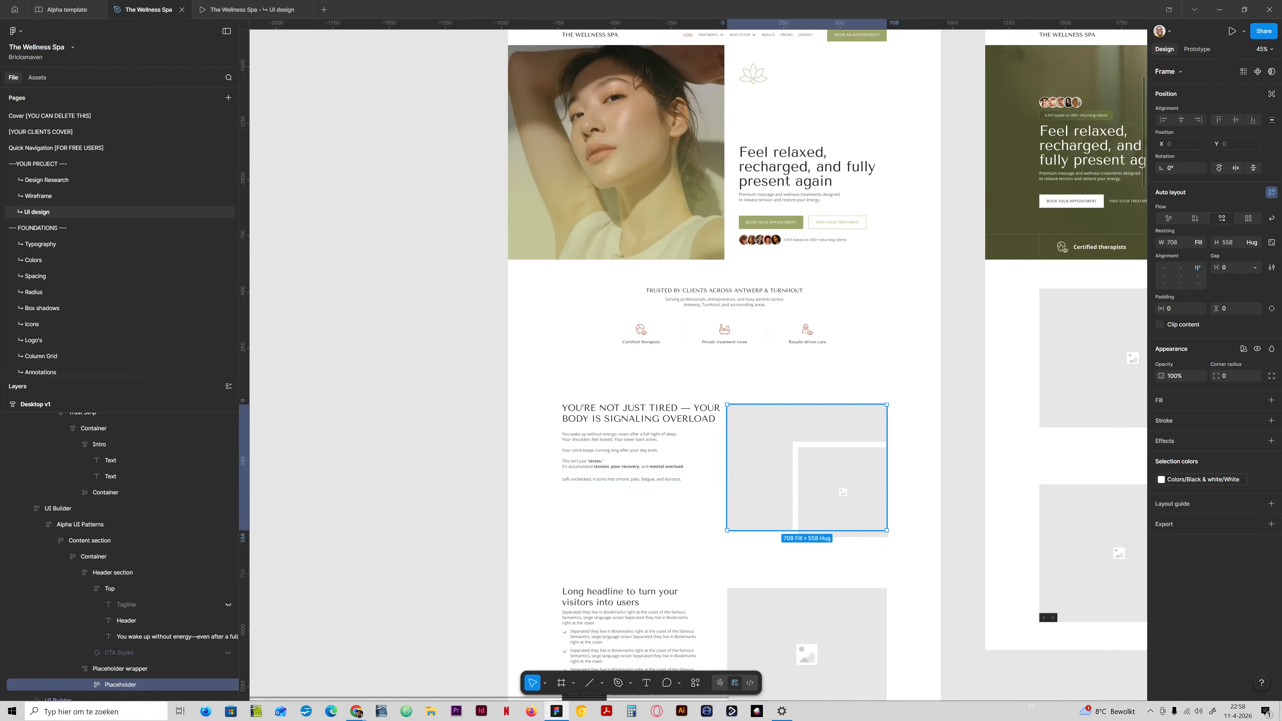
pyautogui.scroll(-2, 122, 668)
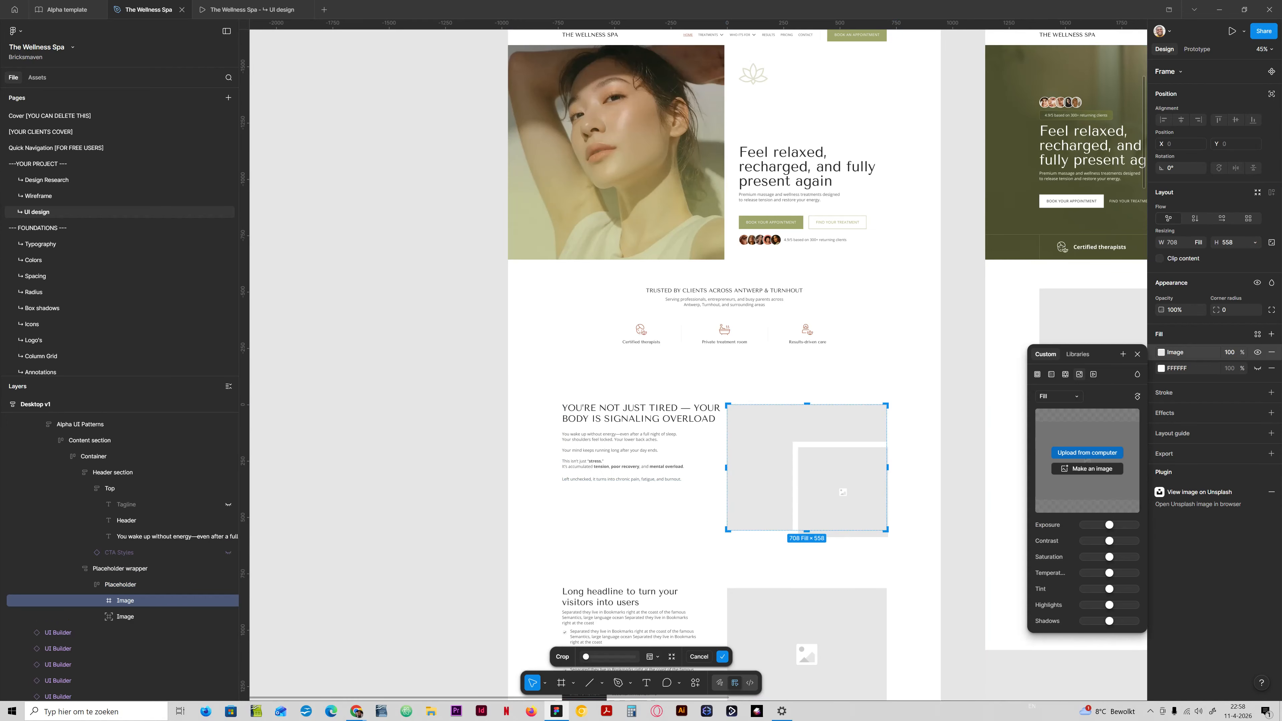
pyautogui.click(1087, 453)
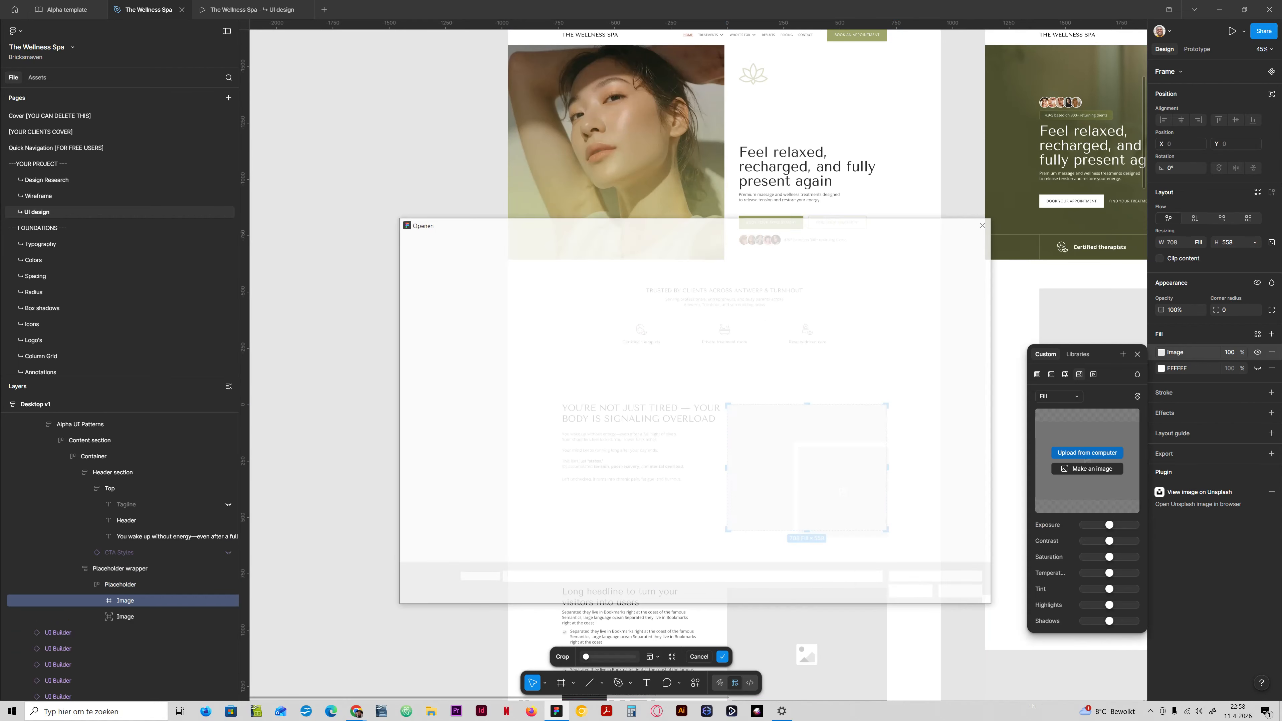
pyautogui.scroll(4, 454, 399)
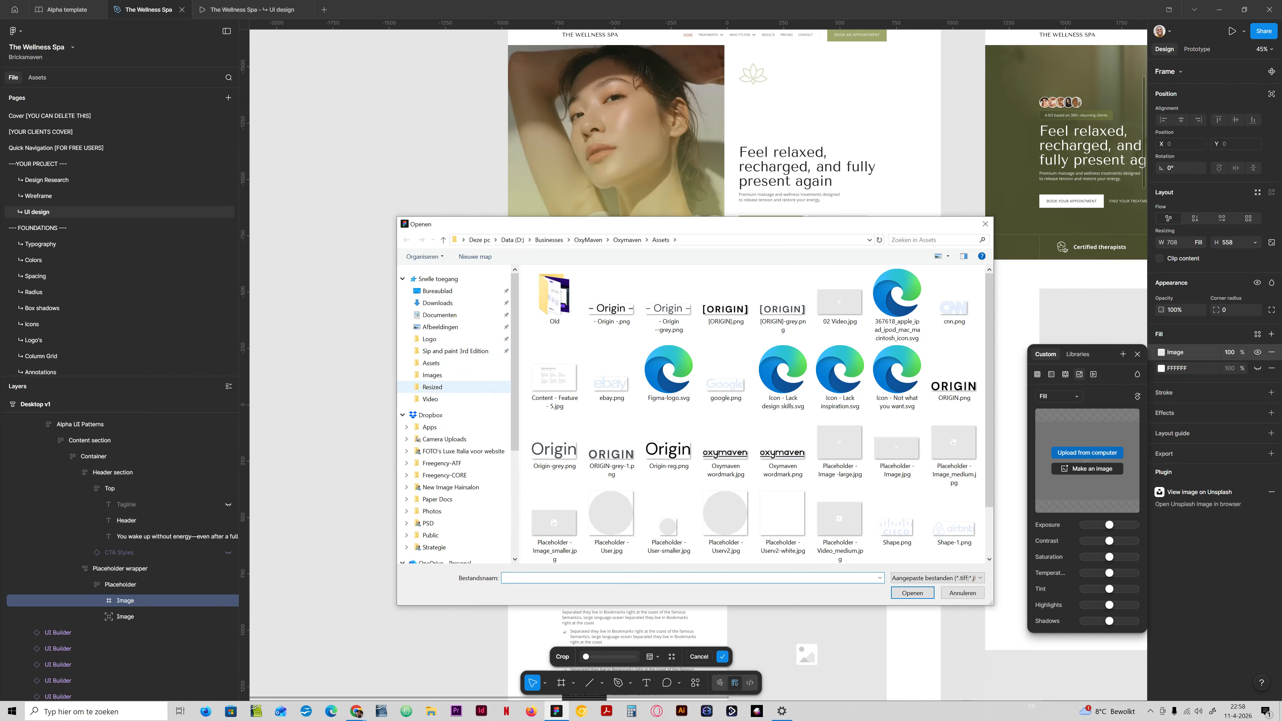
pyautogui.click(432, 374)
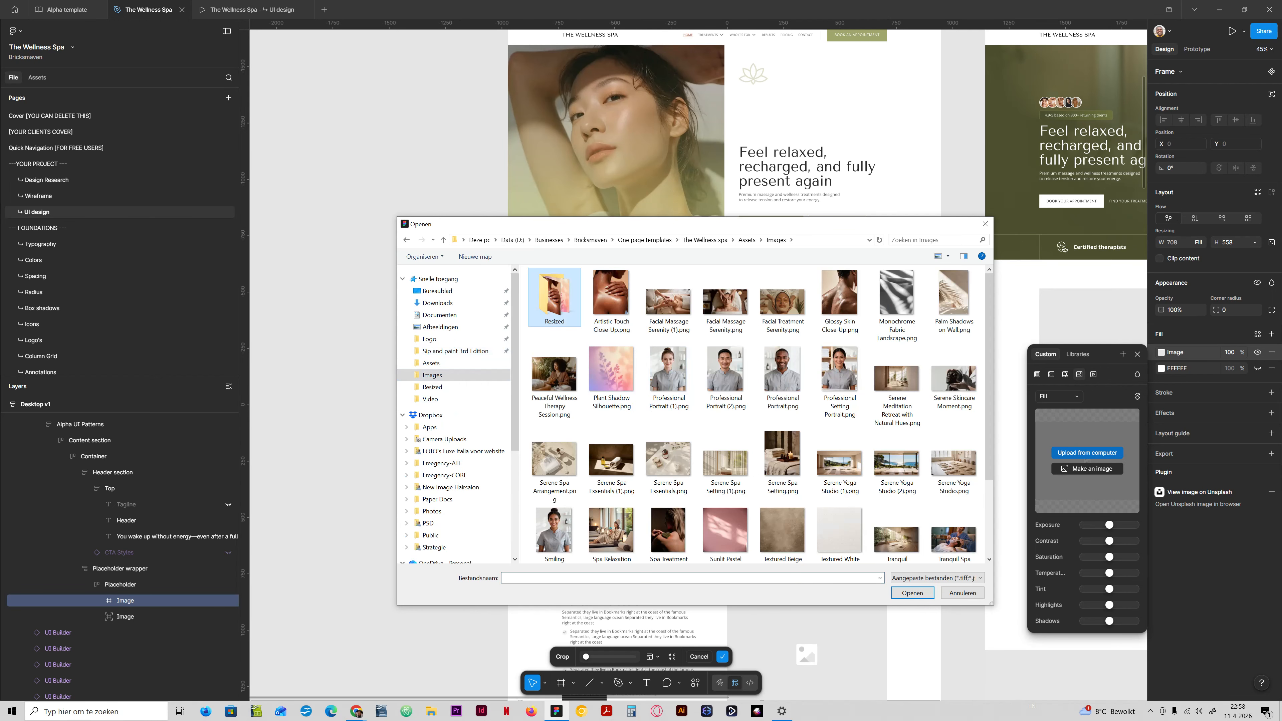
pyautogui.doubleClick(554, 298)
pyautogui.scroll(-1, 840, 384)
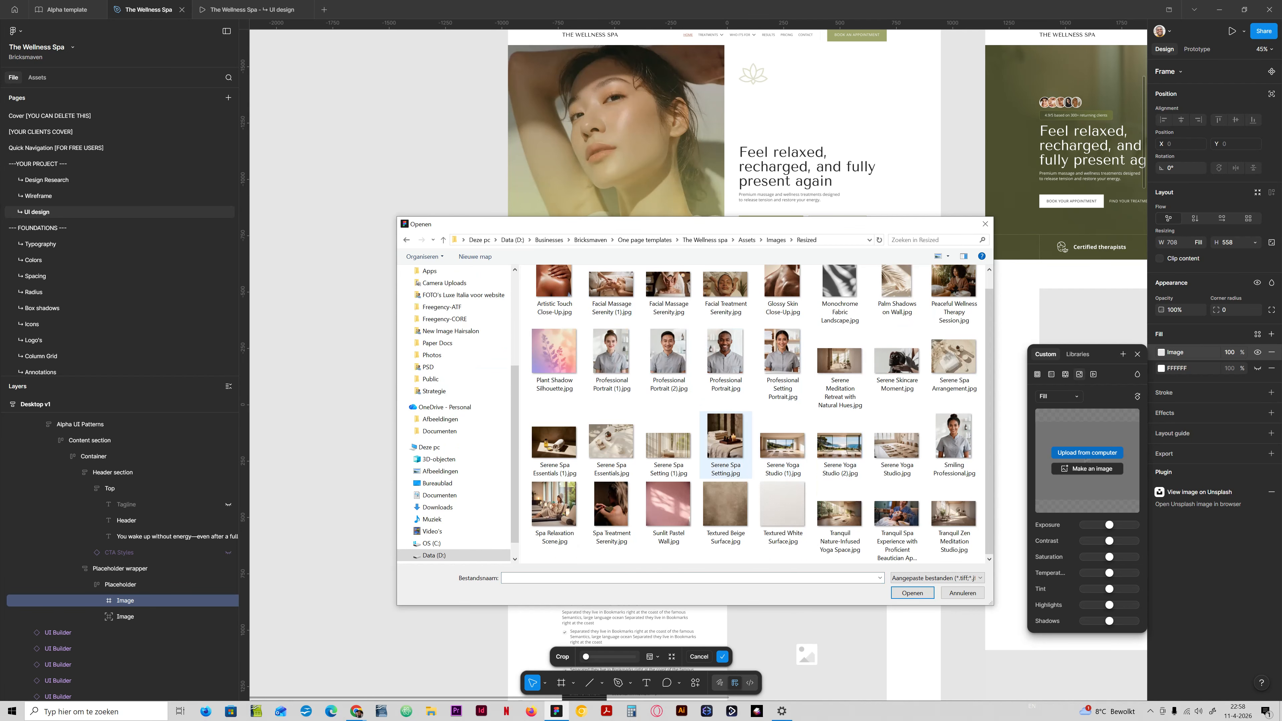
pyautogui.click(554, 360)
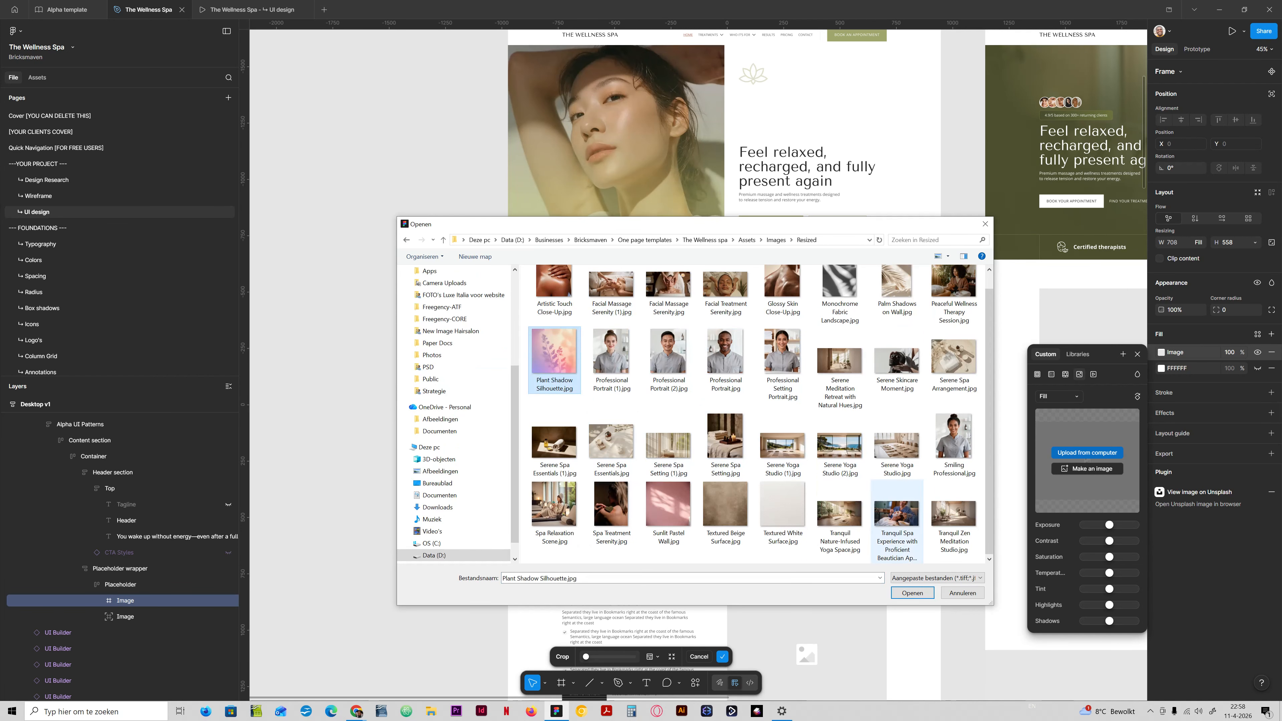
pyautogui.doubleClick(554, 360)
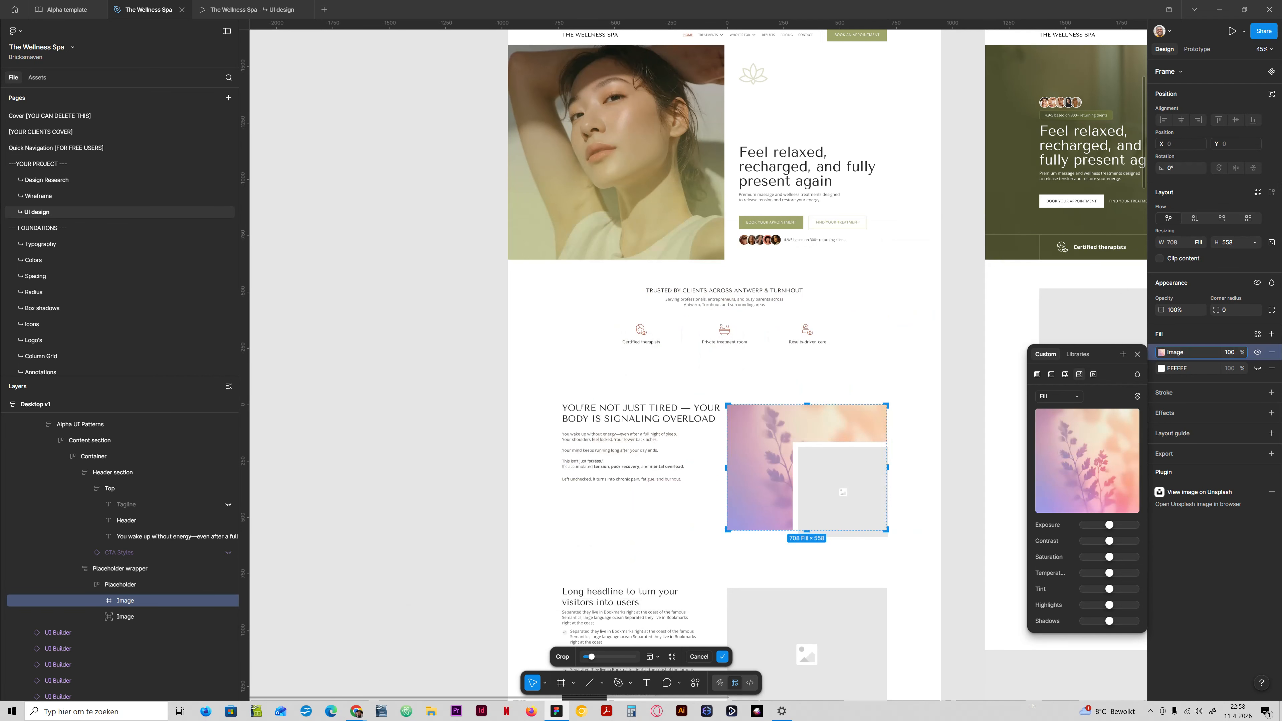
# Hide the small overlapping Image layer in the problem section's Placeholder.
pyautogui.scroll(2, 696, 364)
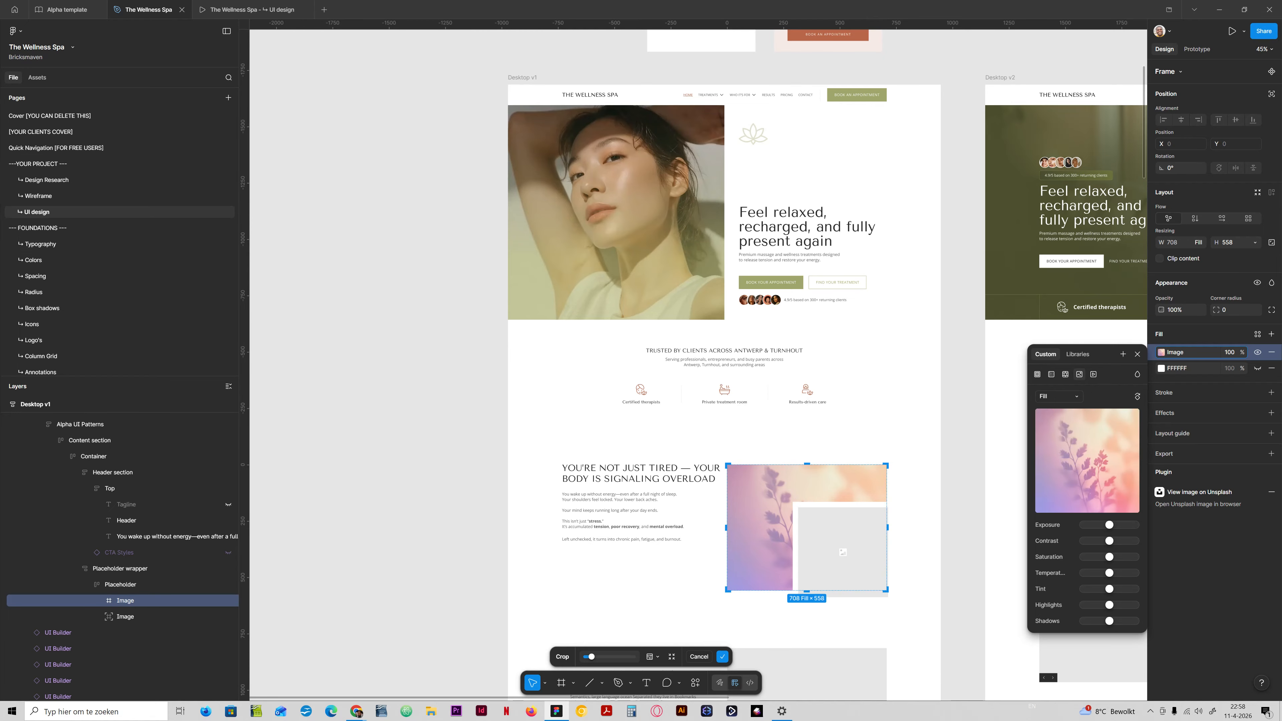
pyautogui.scroll(-2, 724, 354)
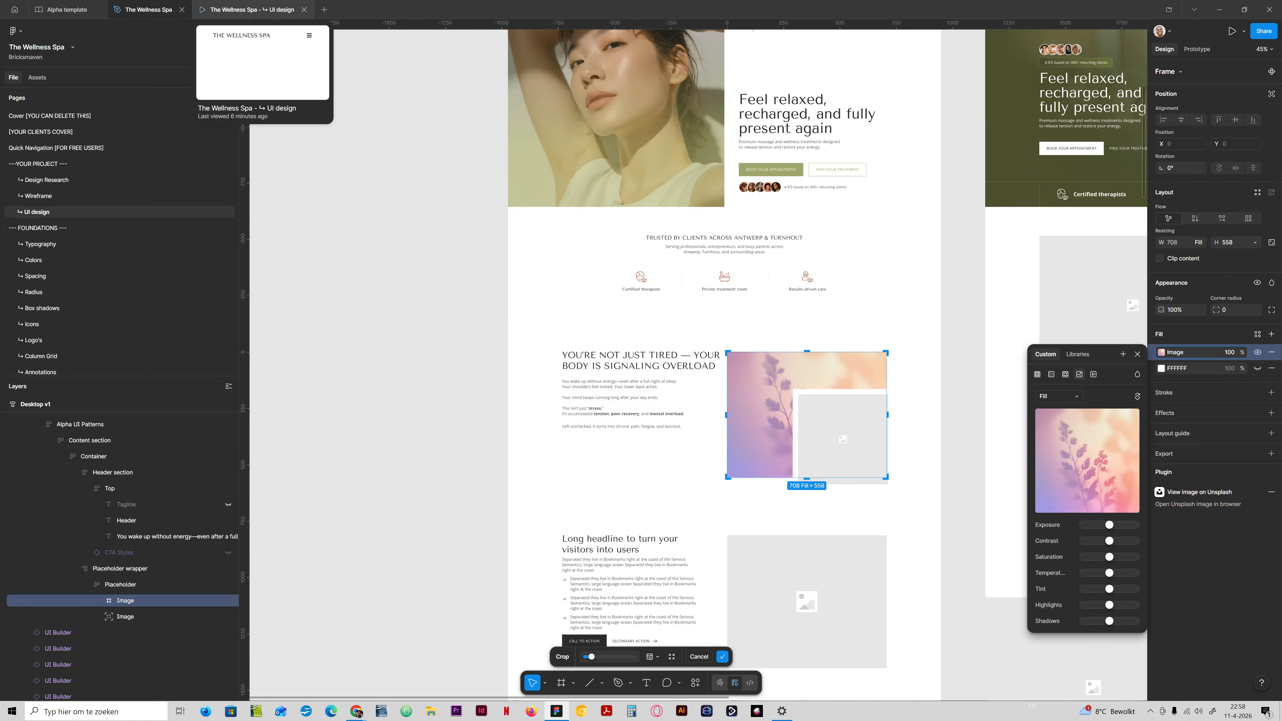
pyautogui.click(228, 617)
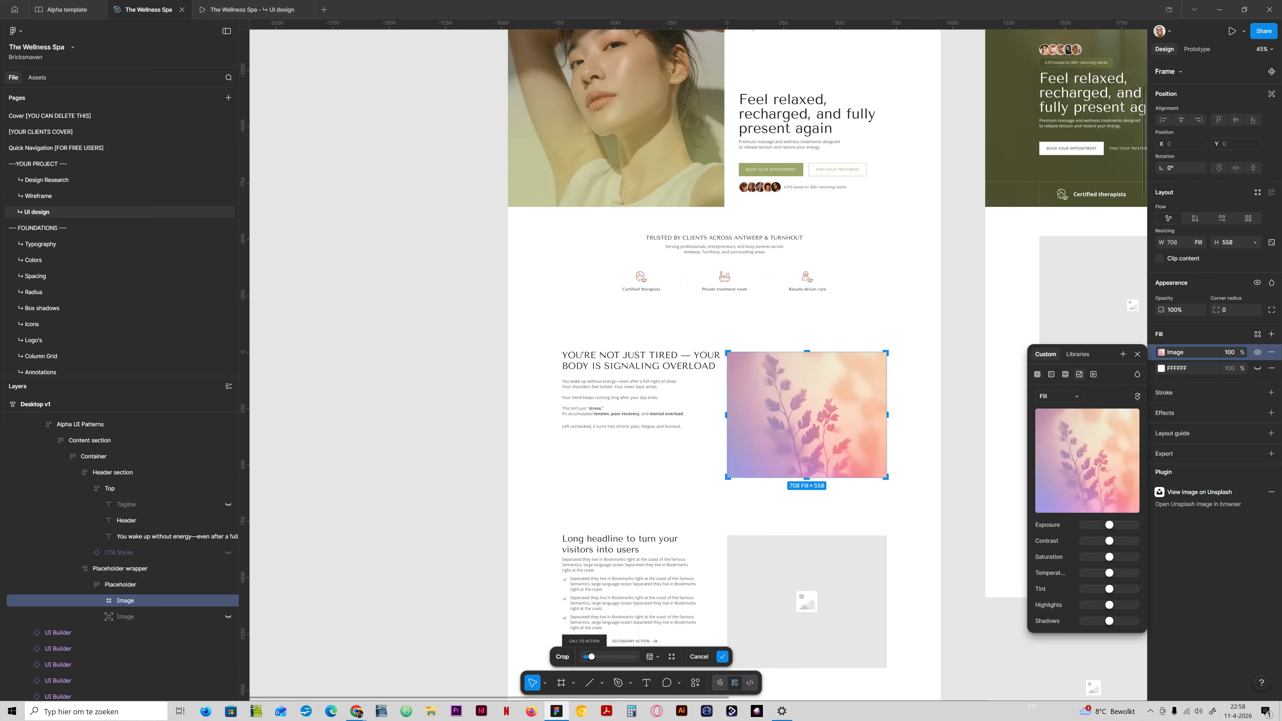
# Try to extend the plant image and its Placeholder frame downward to a height of about 675, and undo both changes.
pyautogui.moveTo(807, 478); pyautogui.dragTo(806, 504)
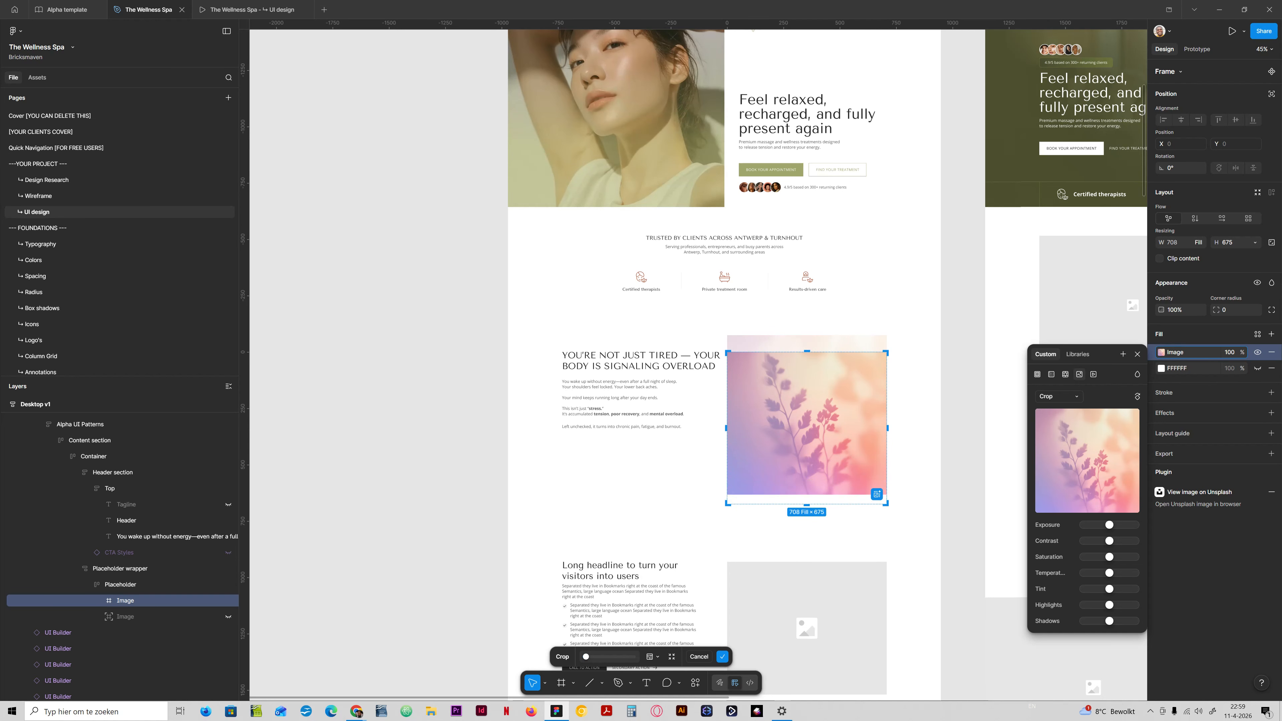
pyautogui.press('Escape')
pyautogui.press('Escape')
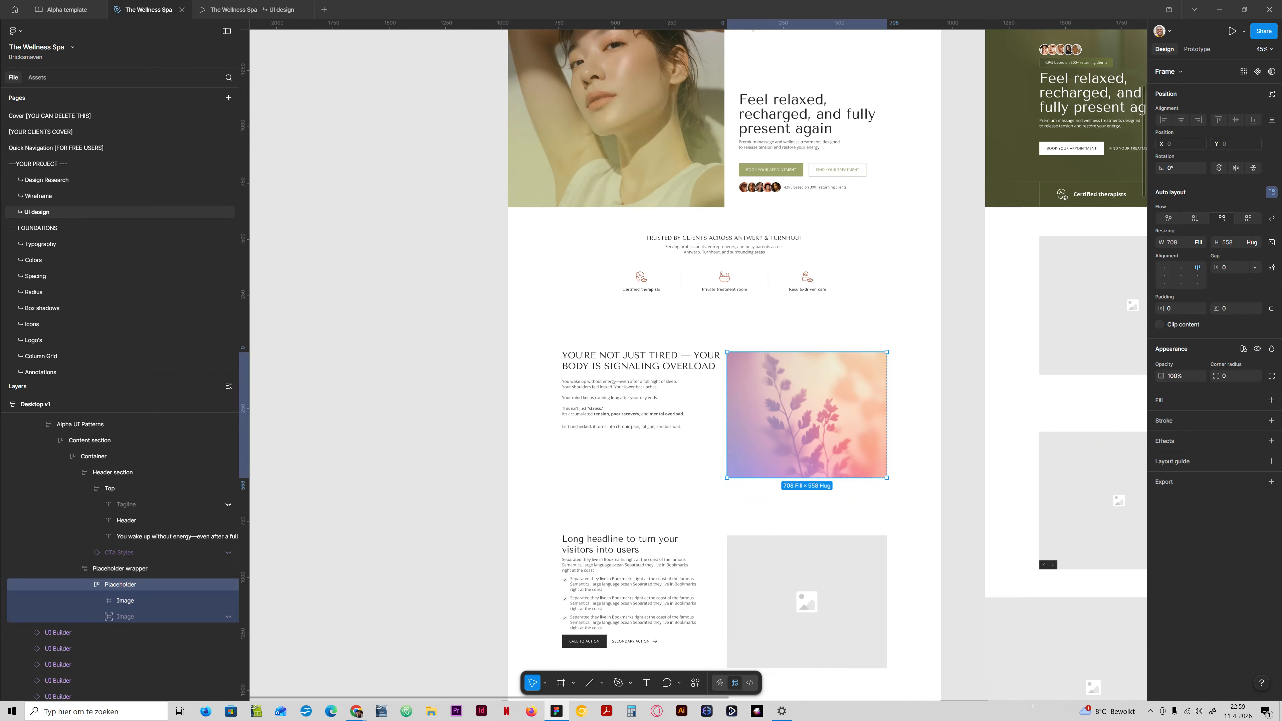
pyautogui.moveTo(807, 478); pyautogui.dragTo(806, 503)
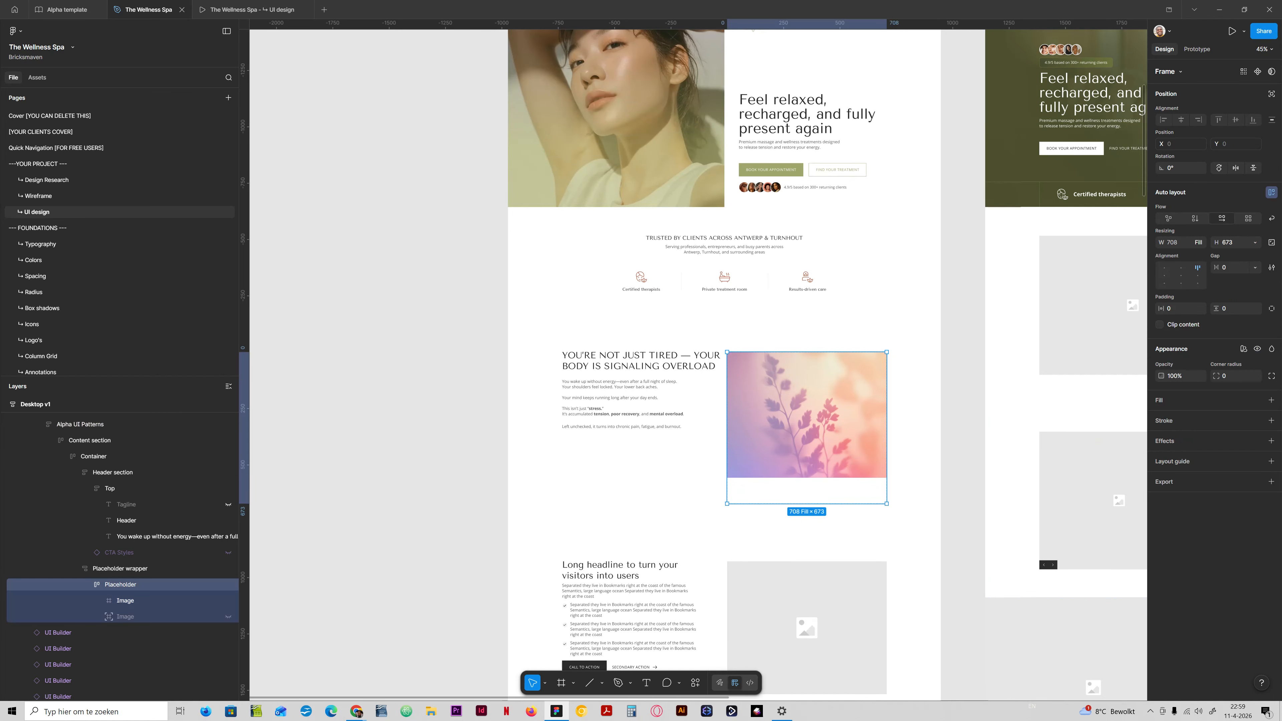
pyautogui.hotkey('ctrl', 'z')
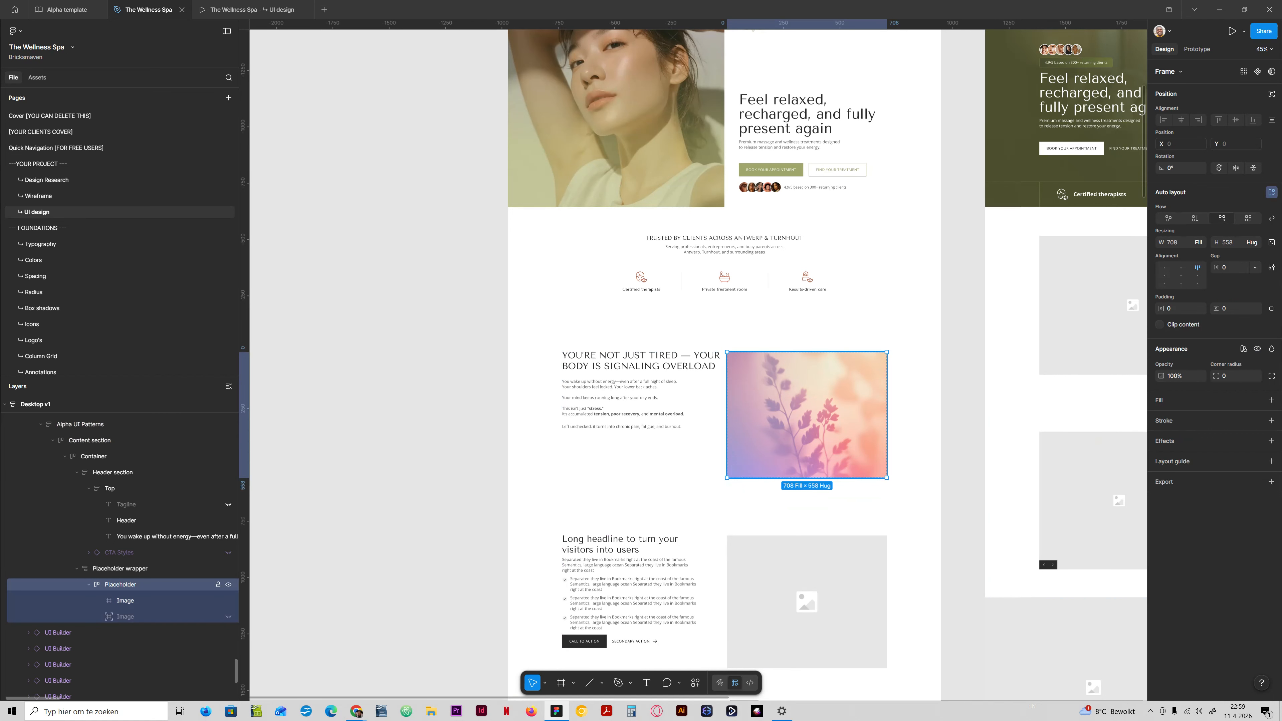
# Extend the Placeholder wrapper to a height of about 724 and set the nested Placeholder's height to Fill container.
pyautogui.click(120, 569)
pyautogui.moveTo(807, 478); pyautogui.dragTo(806, 516)
pyautogui.click(121, 585)
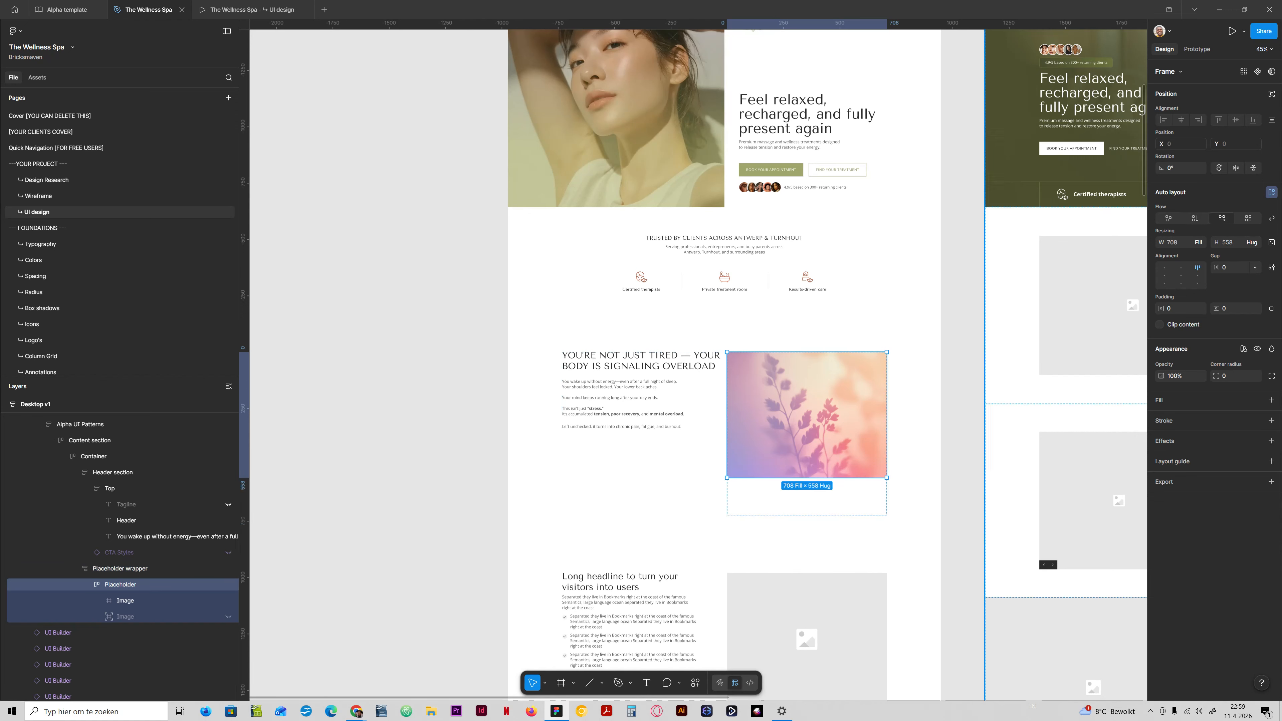
pyautogui.click(1198, 242)
pyautogui.click(1168, 242)
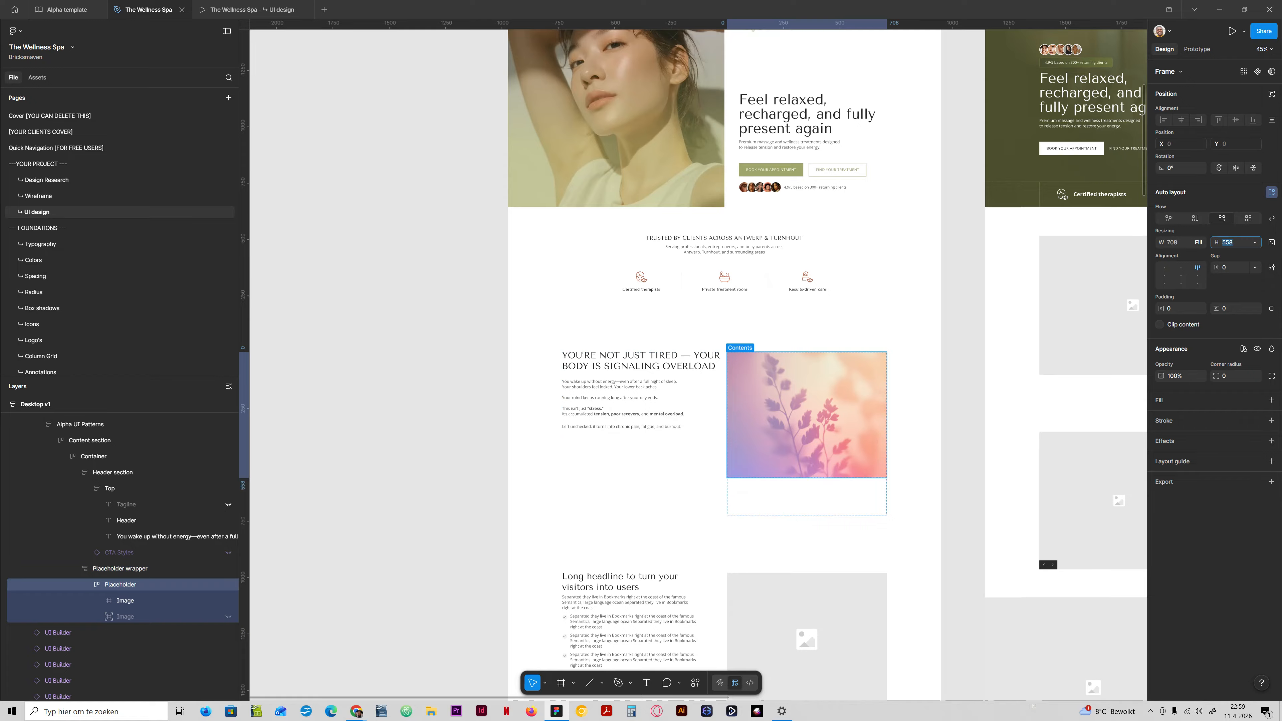
pyautogui.click(1251, 242)
pyautogui.click(1211, 254)
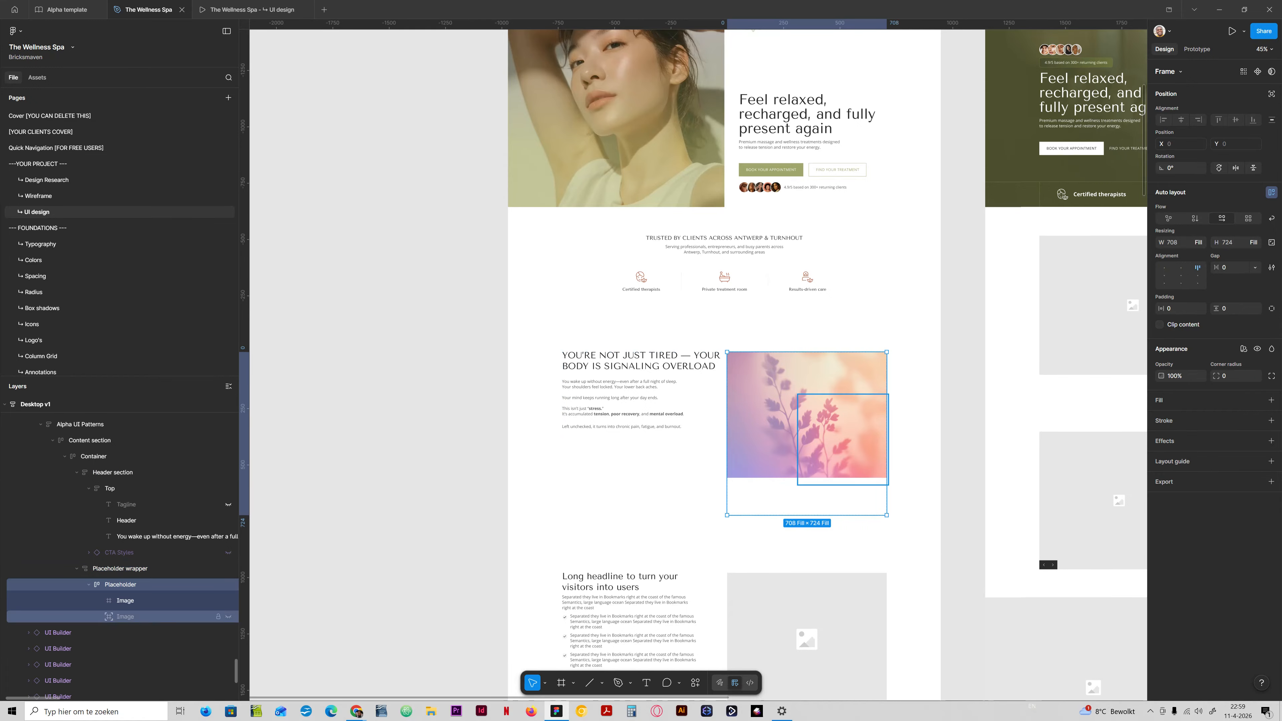
# Set the plant image's height to Fill container within the problem section's Placeholder.
pyautogui.click(125, 600)
pyautogui.click(1254, 242)
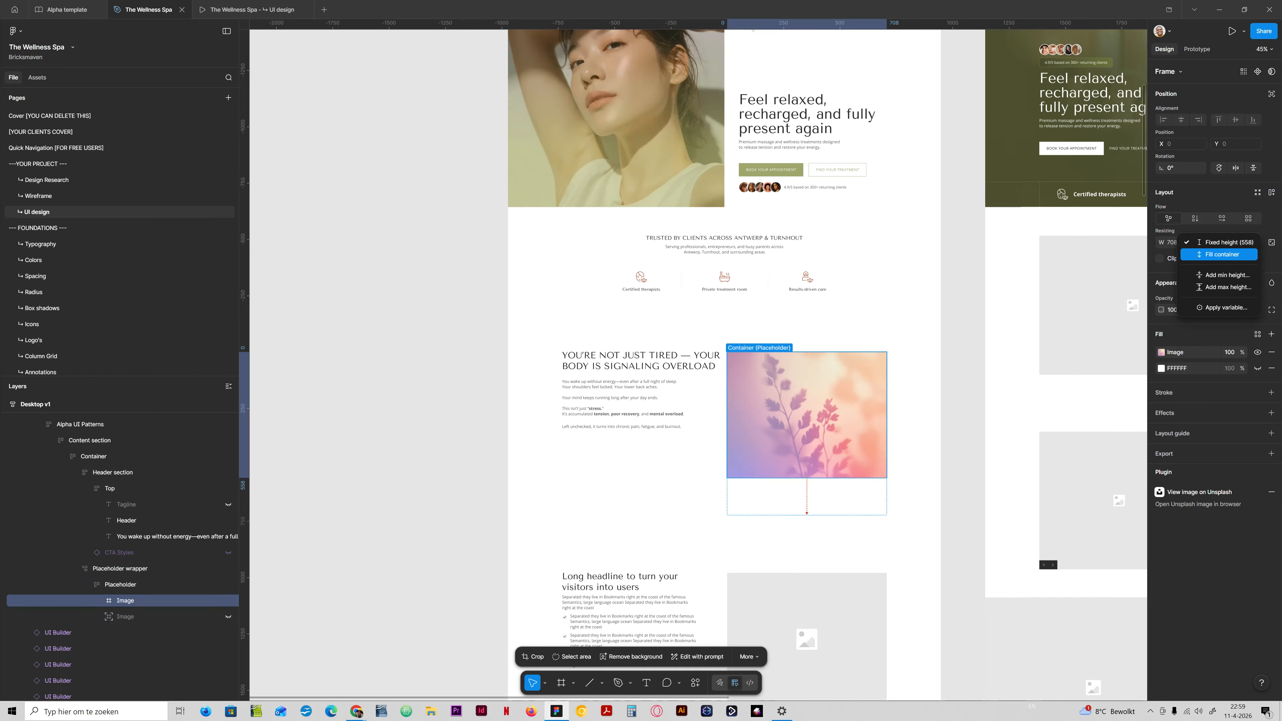
pyautogui.click(1206, 277)
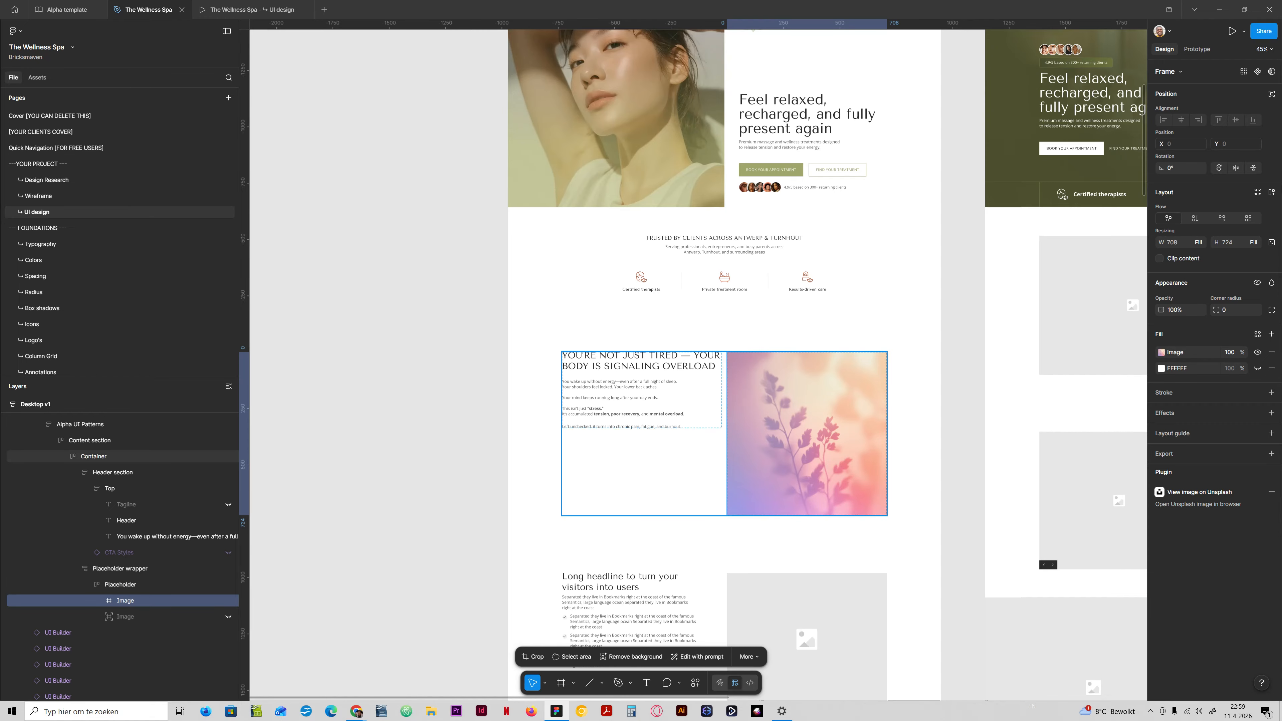
# Align the contents of the problem section's Container to the left and vertical center.
pyautogui.click(93, 456)
pyautogui.click(1164, 275)
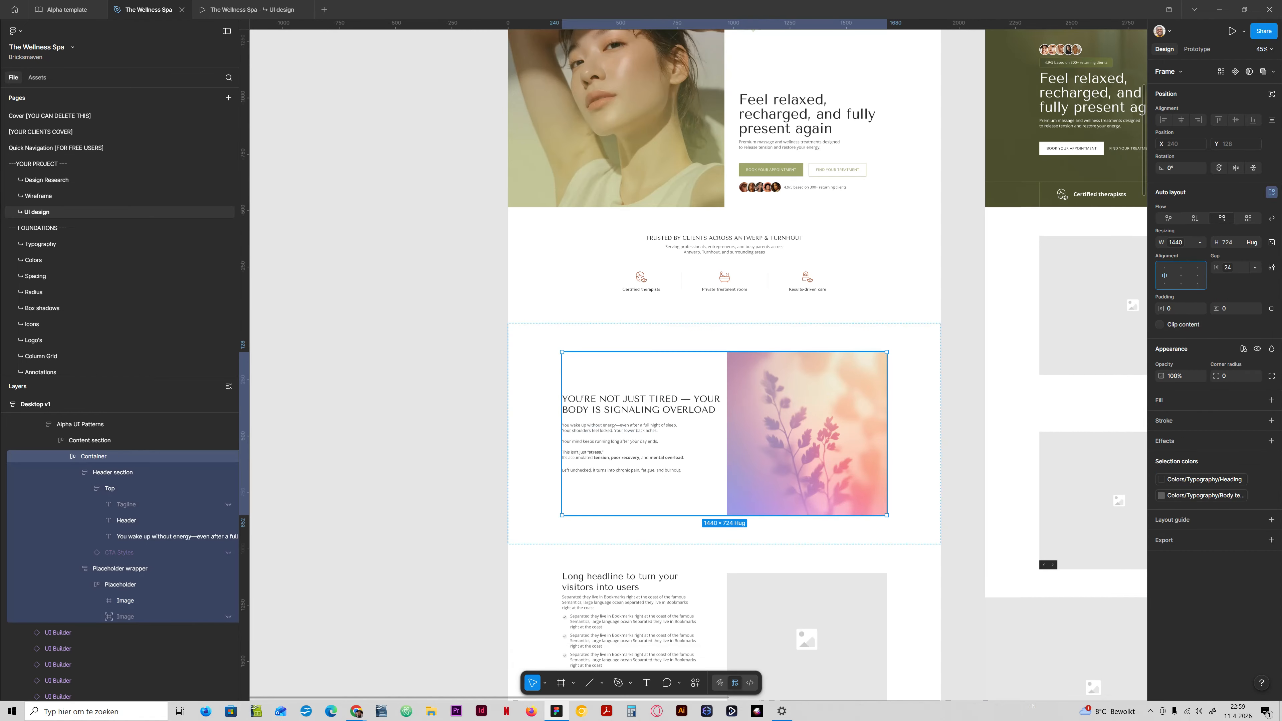
pyautogui.click(80, 424)
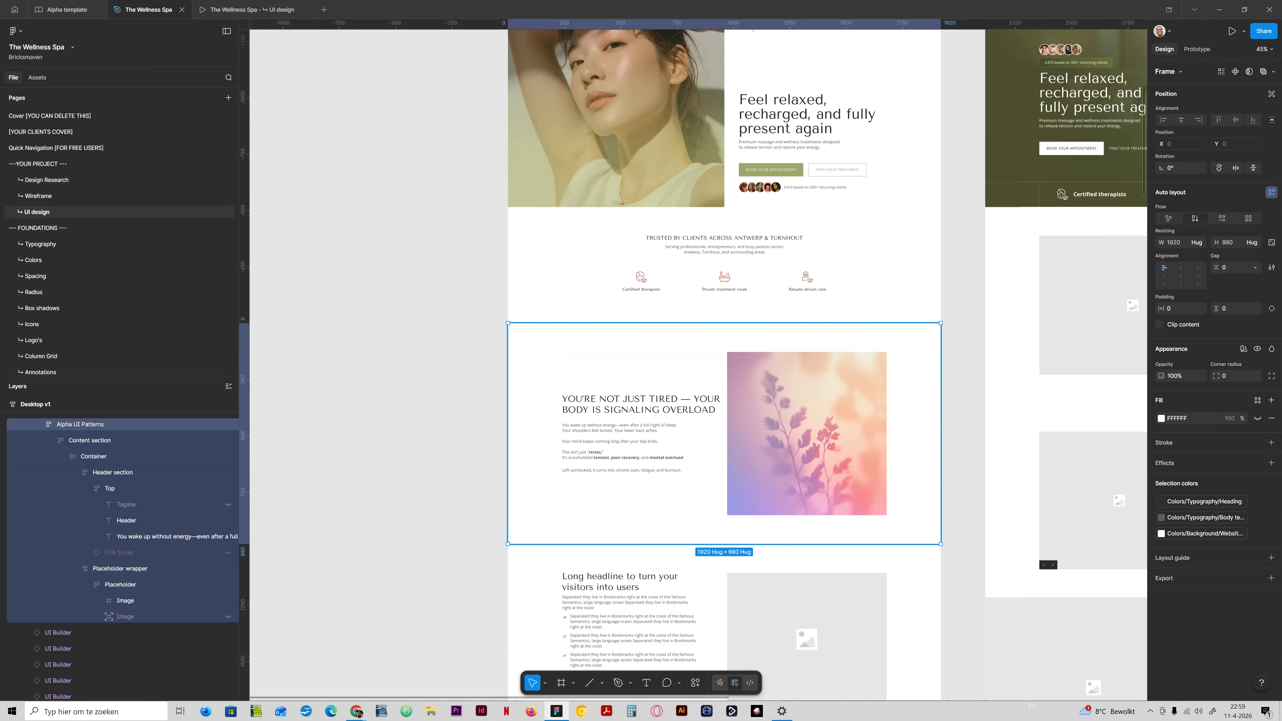
# Replace the plant picture in the problem section with Palm Shadows on Wall.png from the Images folder.
pyautogui.doubleClick(806, 434)
pyautogui.doubleClick(807, 433)
pyautogui.doubleClick(807, 433)
pyautogui.click(125, 600)
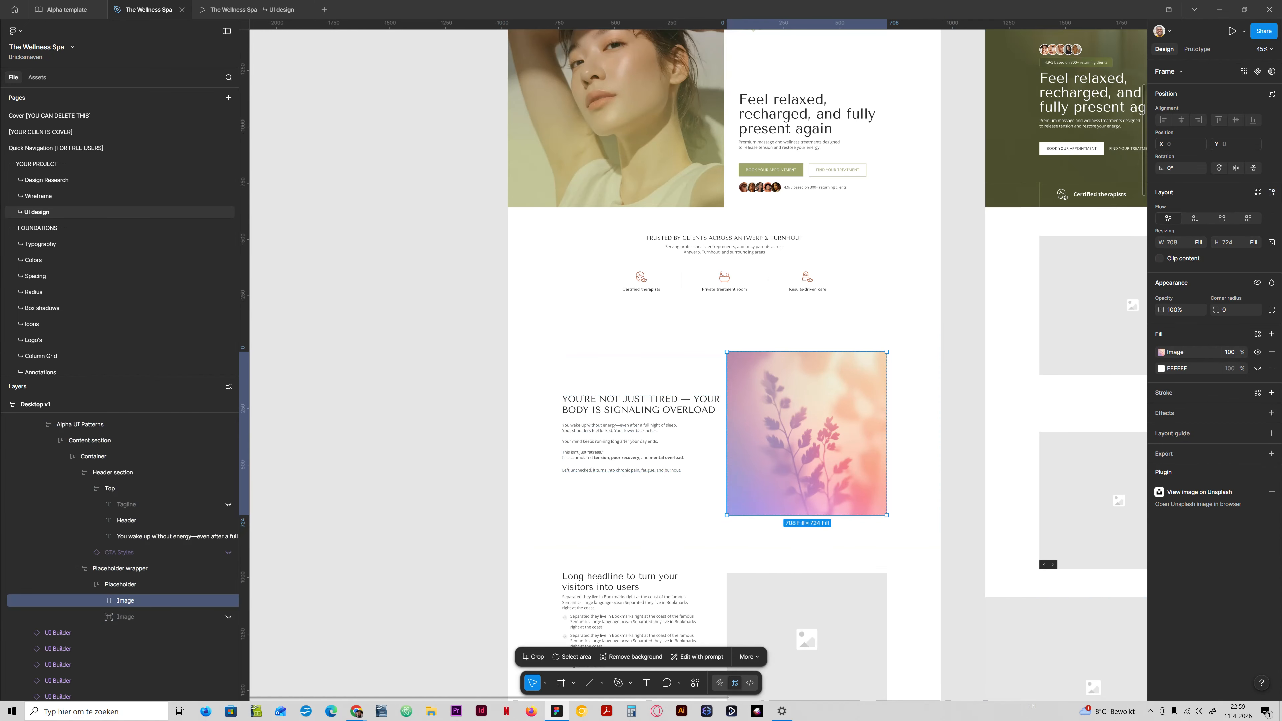
pyautogui.click(1162, 353)
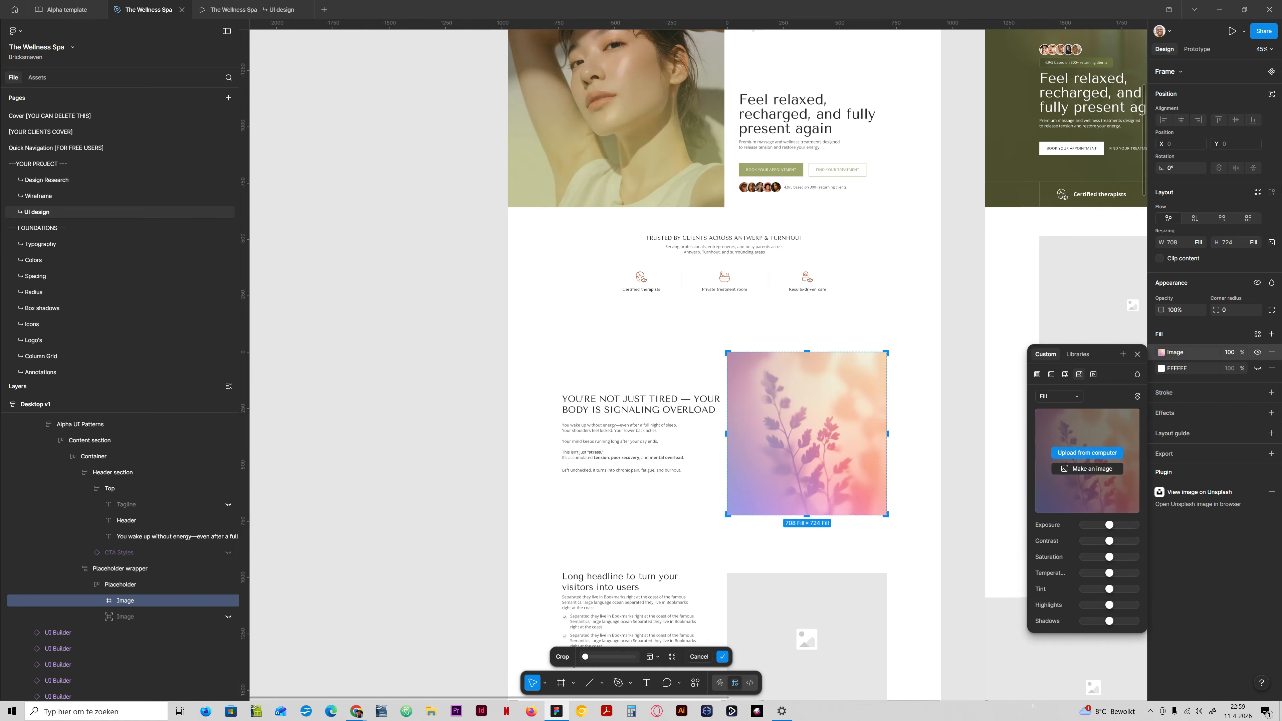
pyautogui.click(1087, 452)
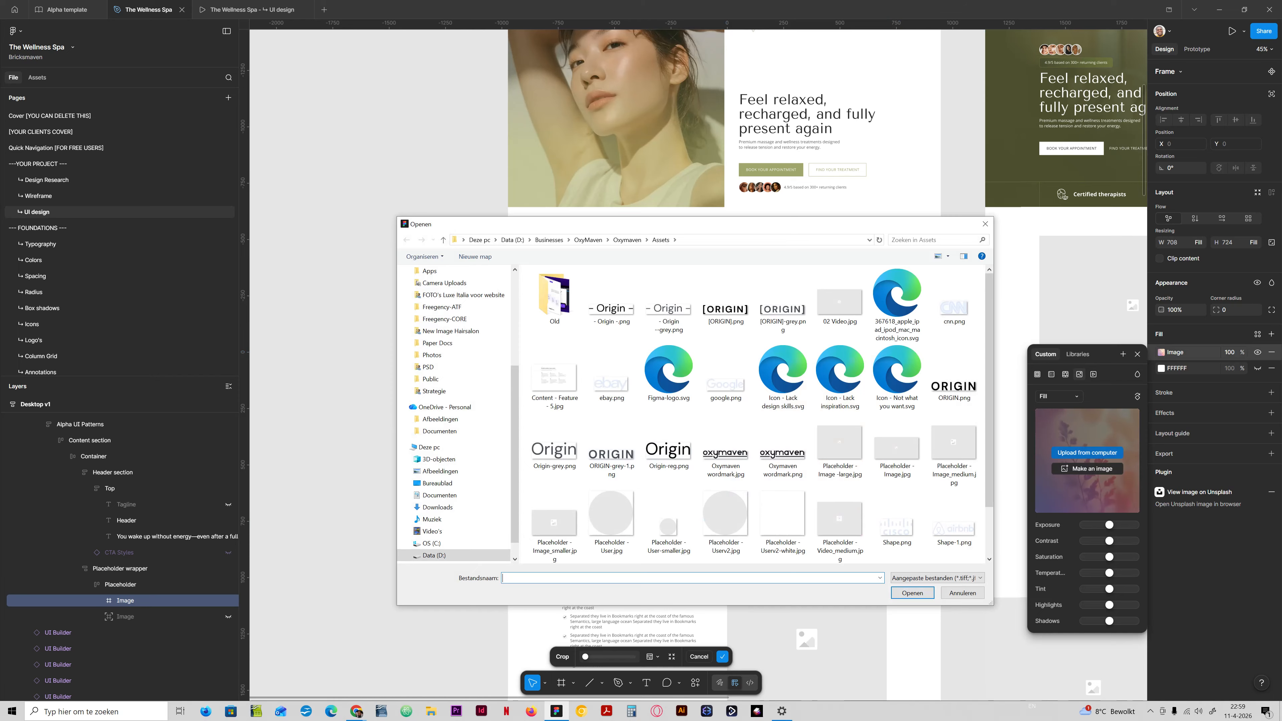
pyautogui.scroll(4, 441, 463)
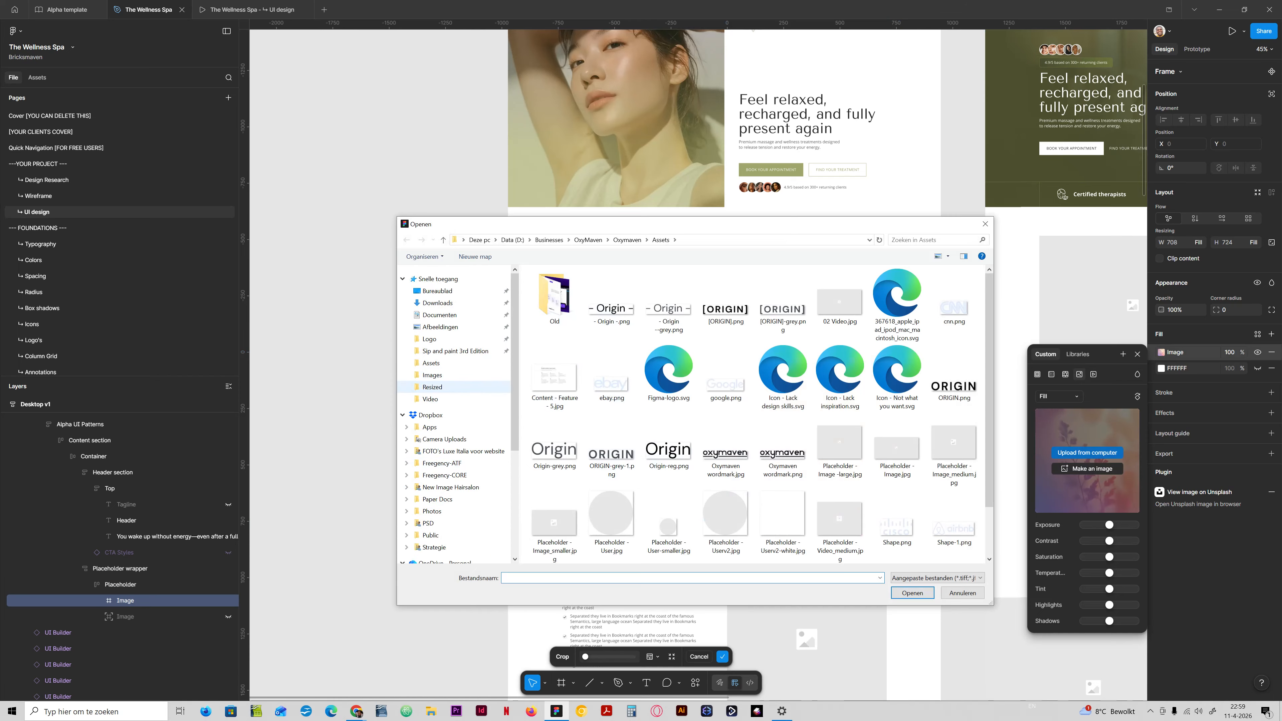
pyautogui.click(432, 375)
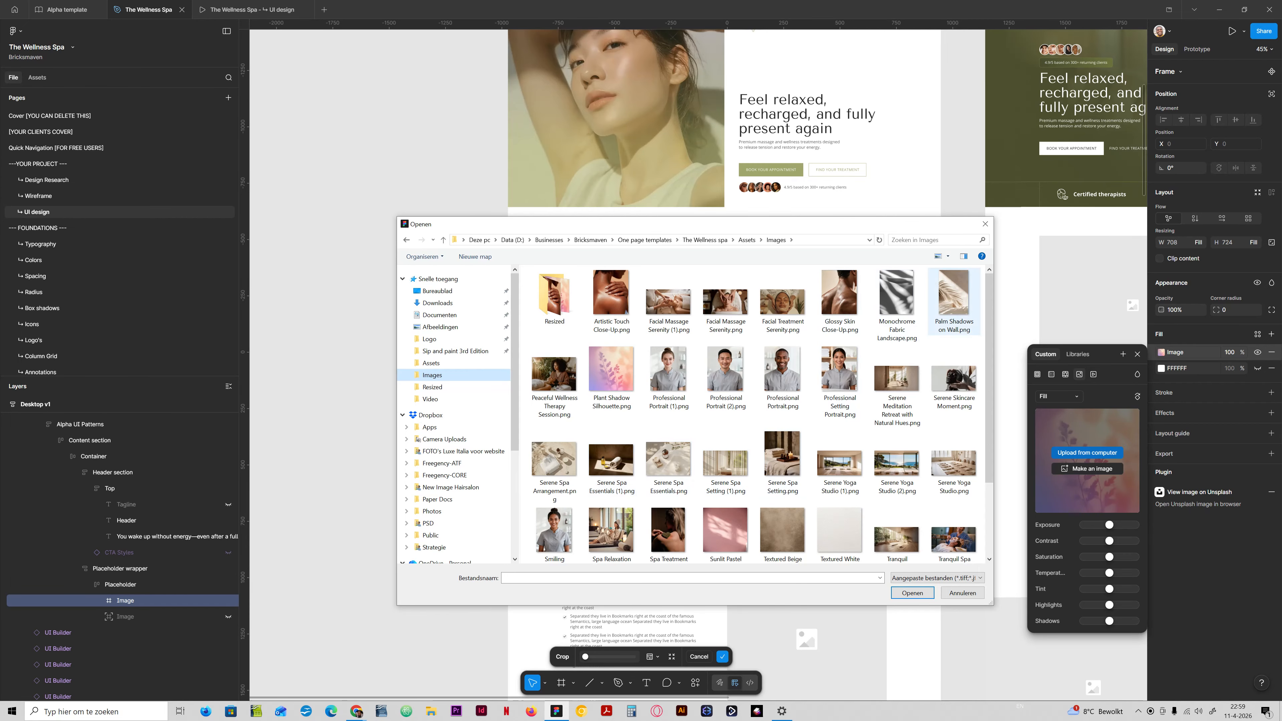
pyautogui.doubleClick(954, 298)
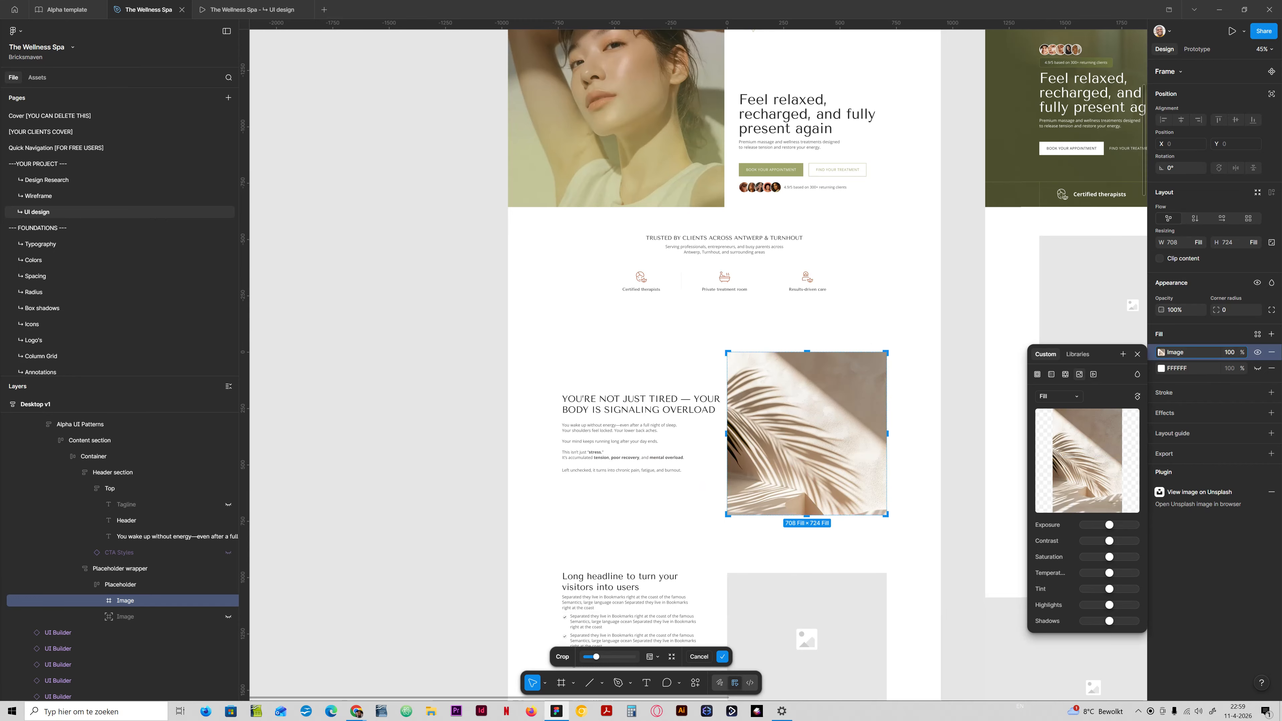
pyautogui.click(915, 419)
pyautogui.click(691, 436)
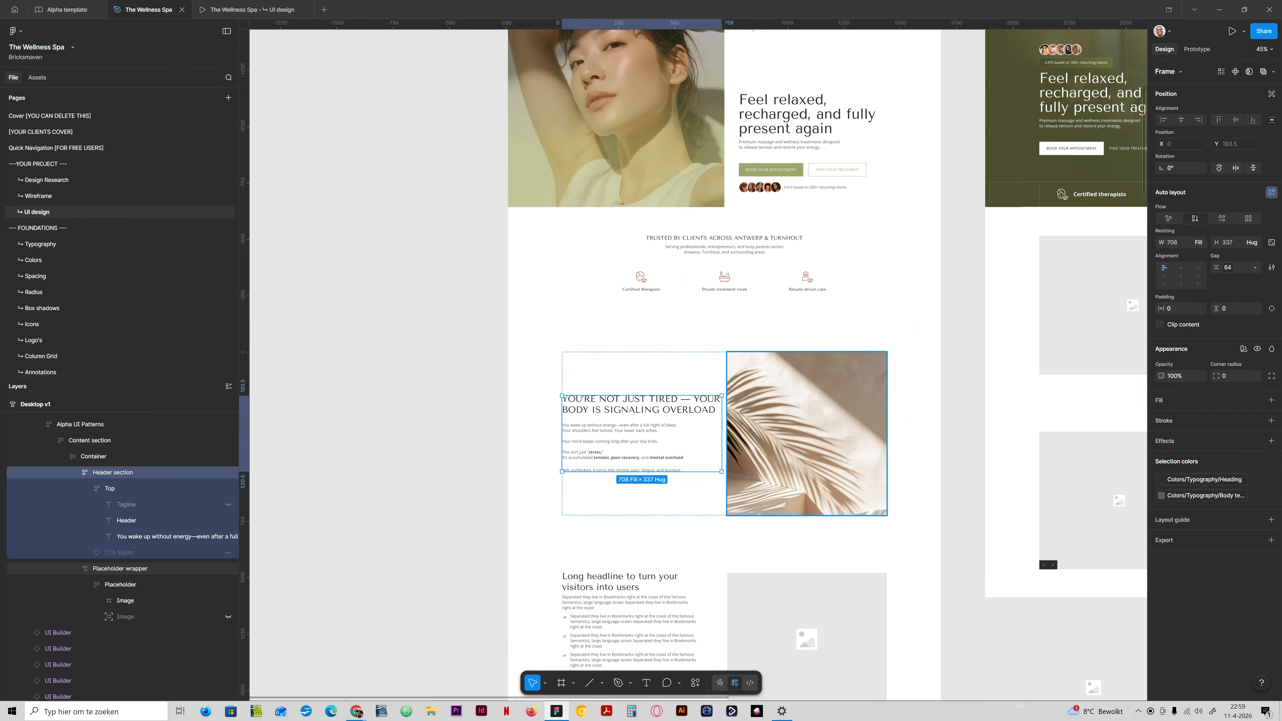
# Select the Image layer in the problem section's Placeholder and search the Lummi plugin's photos for "burnout".
pyautogui.click(788, 435)
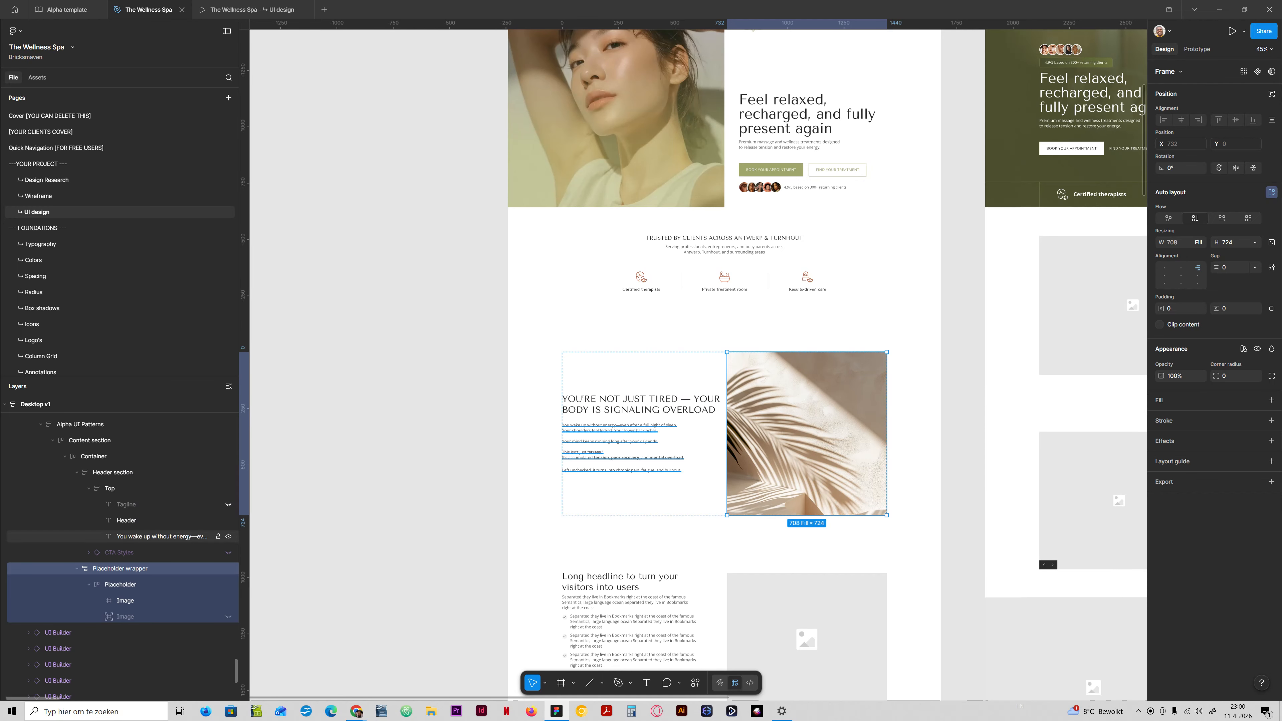
pyautogui.click(126, 601)
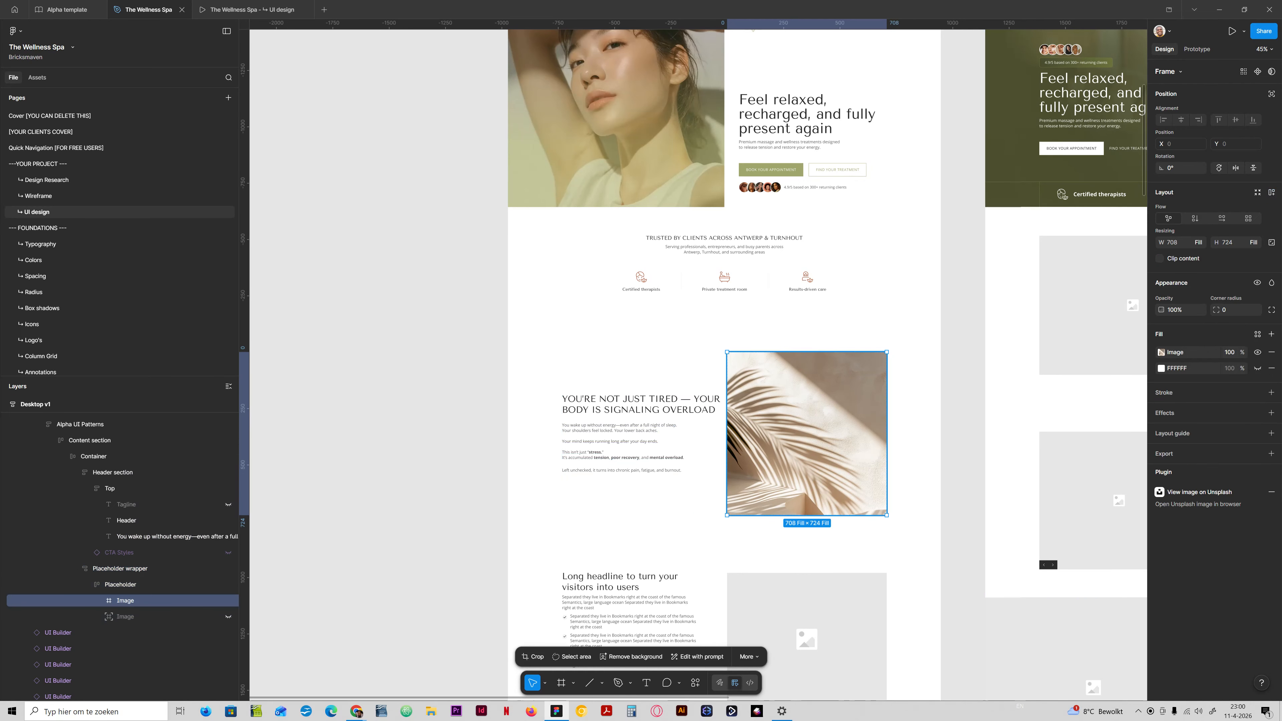
pyautogui.click(15, 31)
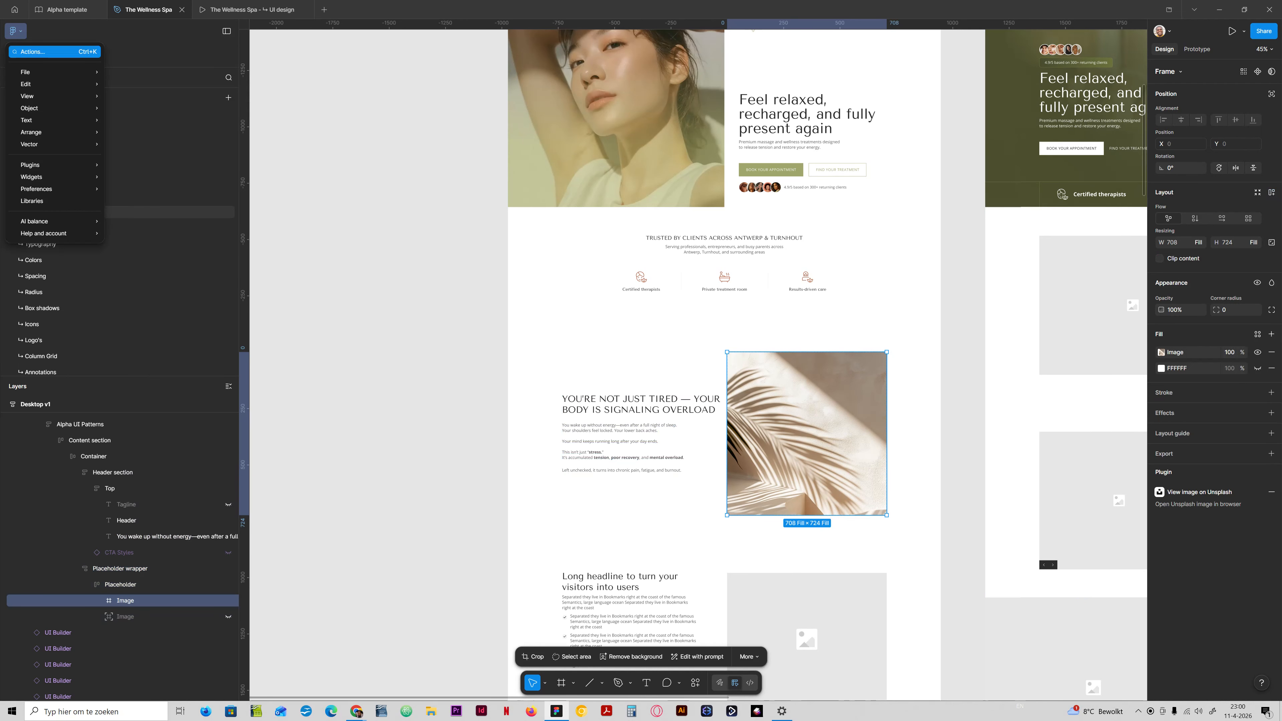
pyautogui.moveTo(60, 164)
pyautogui.click(132, 177)
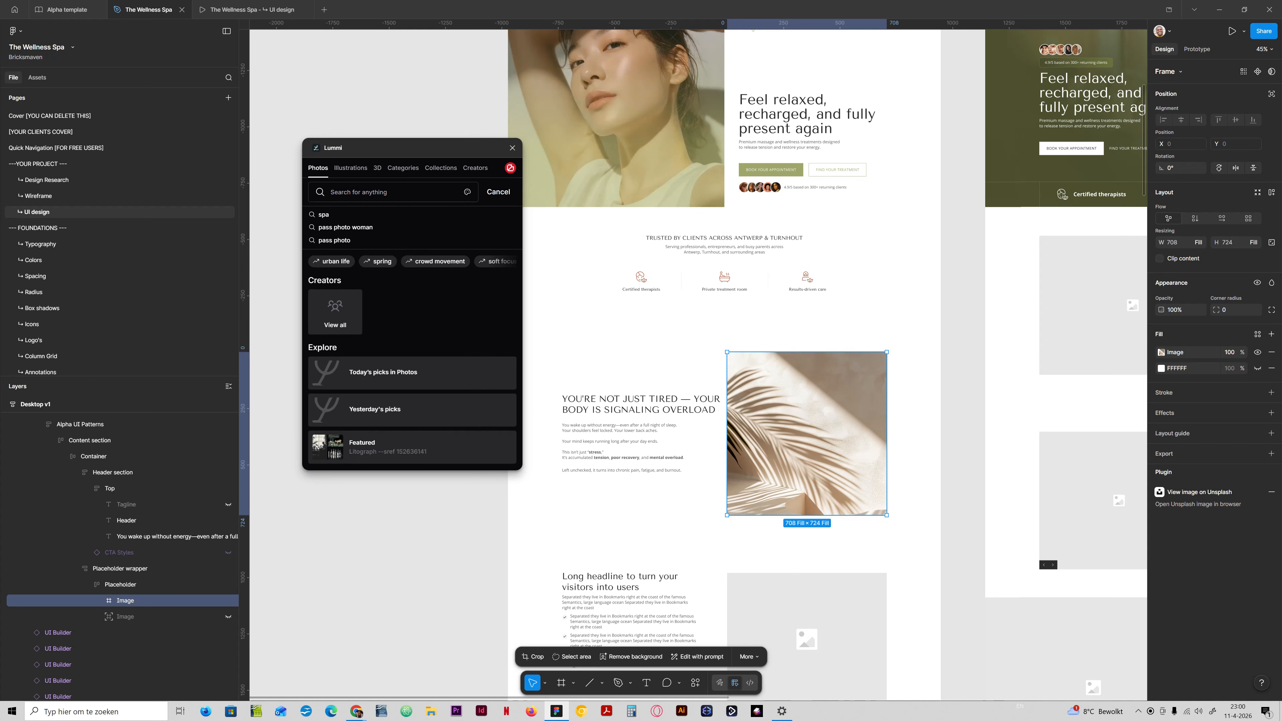
pyautogui.write('burnout')
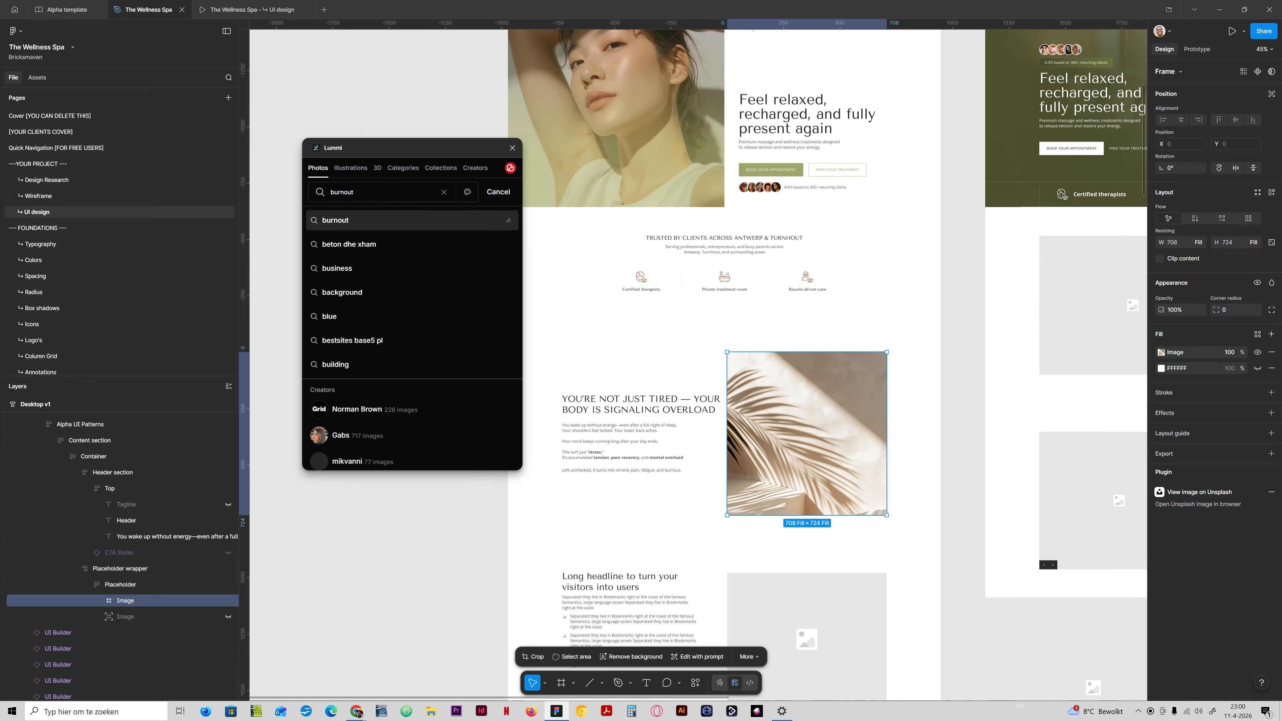
pyautogui.press('Return')
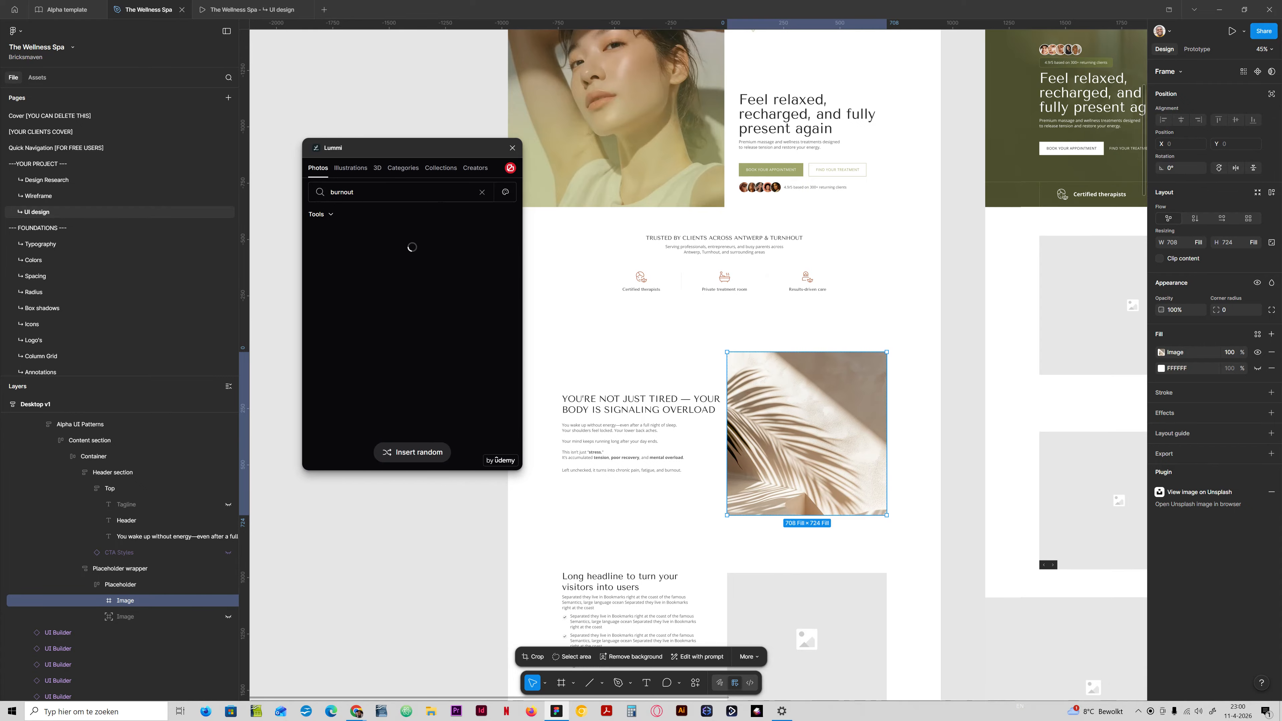
# Browse the burnout photos and replace the palm shadow picture with the red-and-blue portrait of a bearded man holding his head.
pyautogui.scroll(-4, 412, 348)
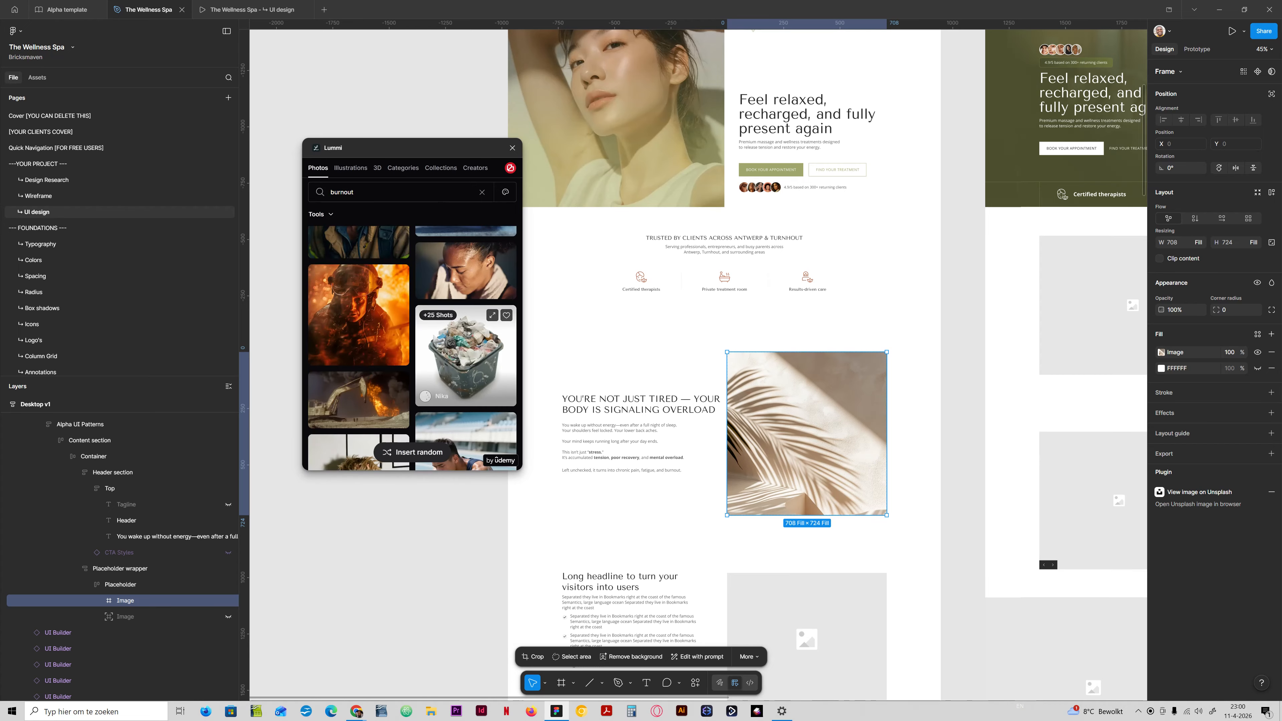
pyautogui.scroll(-10, 412, 349)
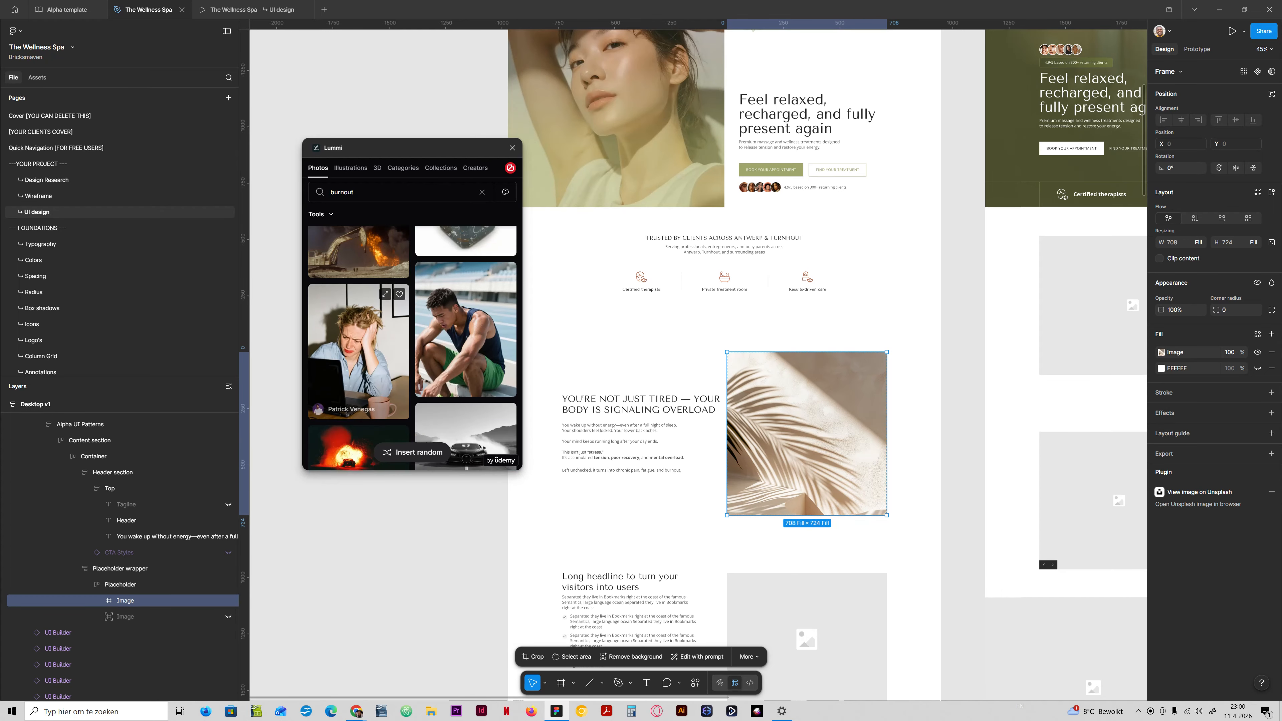
pyautogui.scroll(3, 358, 328)
pyautogui.scroll(-4, 411, 343)
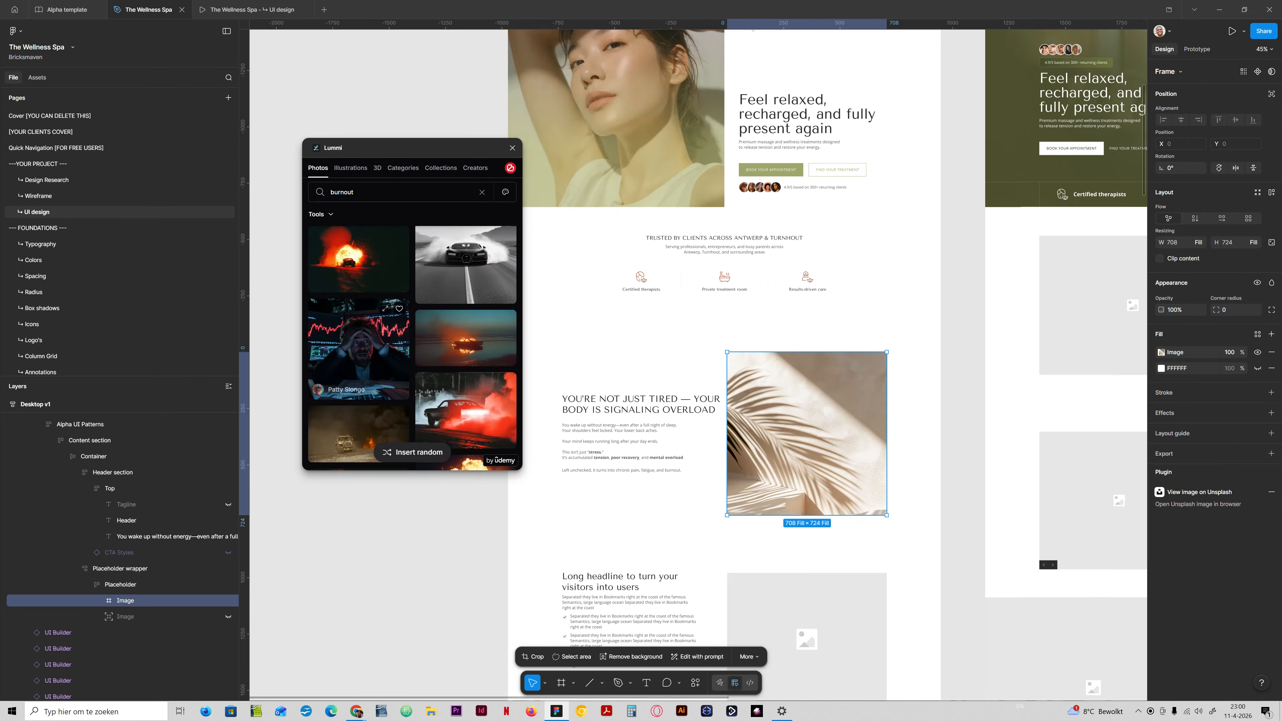
pyautogui.scroll(-5, 401, 343)
pyautogui.scroll(-4, 412, 349)
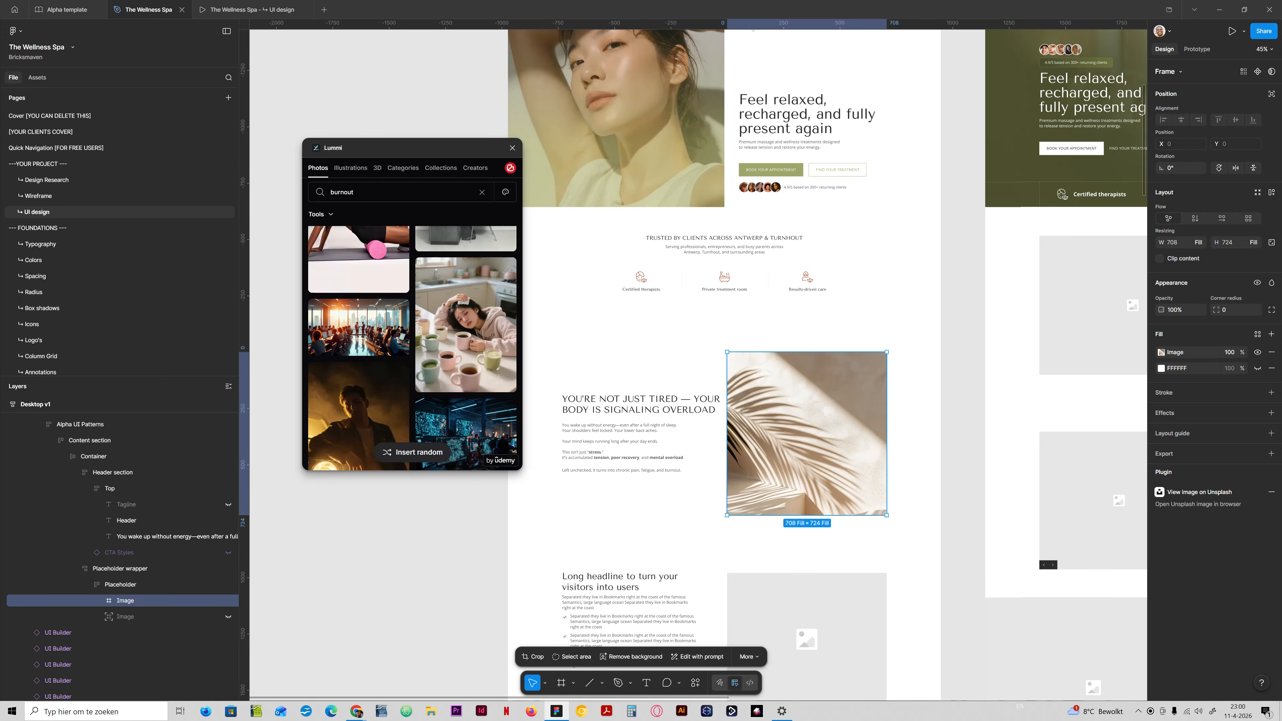
pyautogui.scroll(-1, 358, 384)
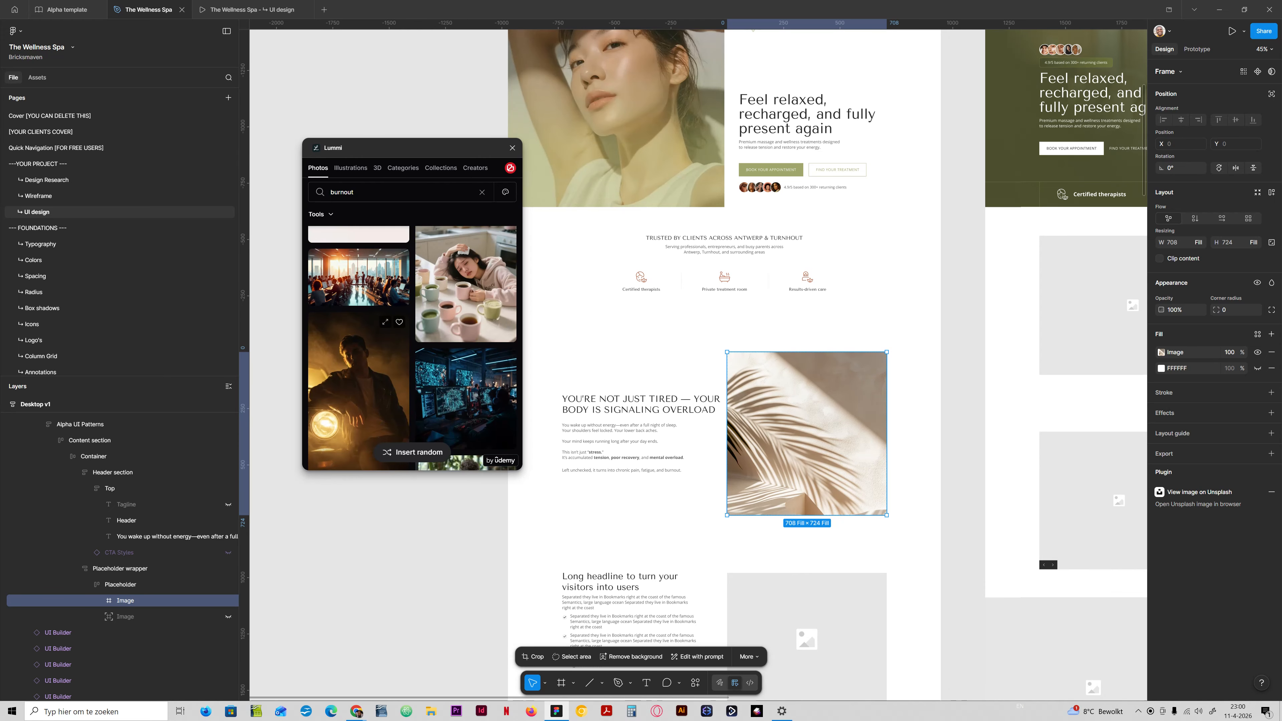
pyautogui.scroll(-2, 358, 328)
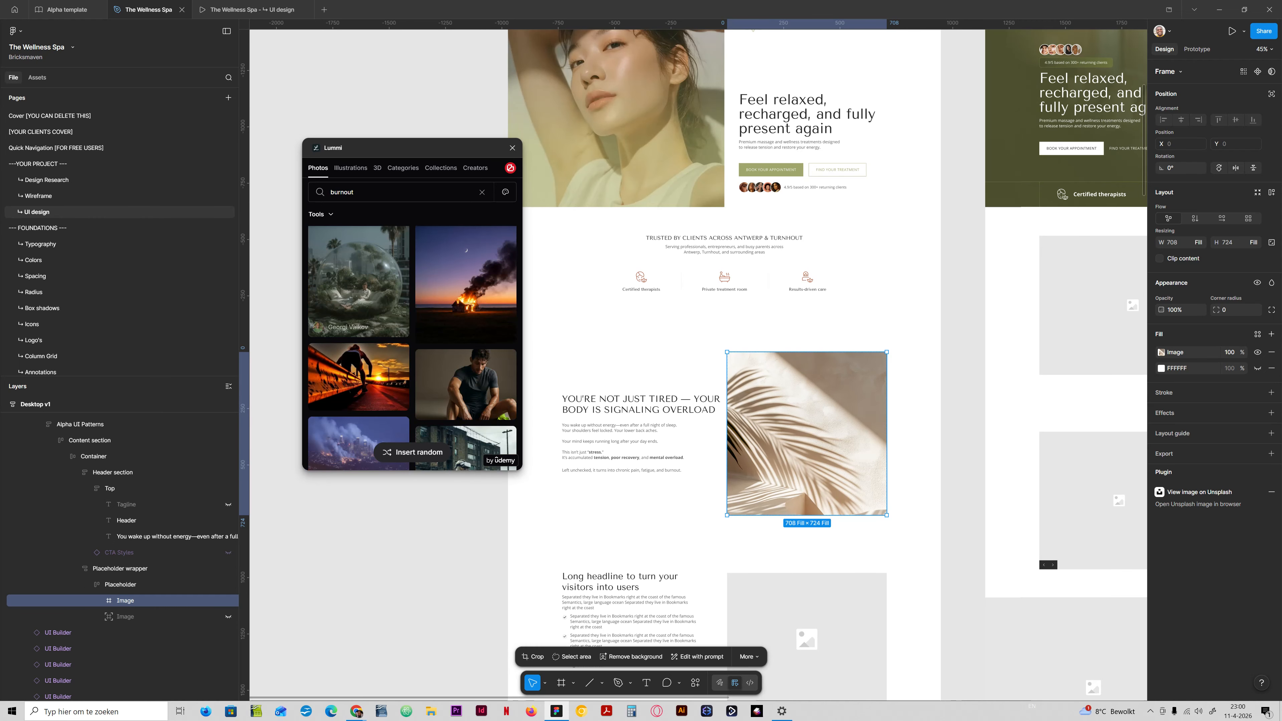
pyautogui.scroll(-3, 358, 361)
pyautogui.scroll(-3, 359, 362)
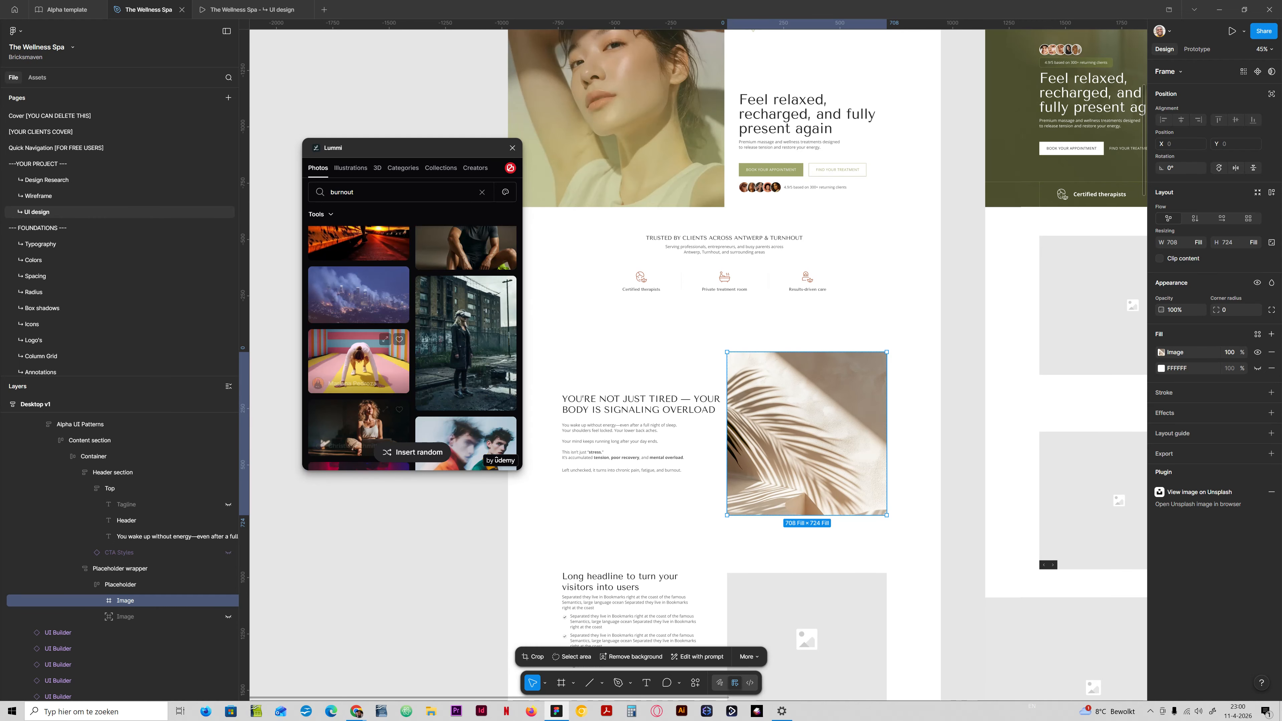
pyautogui.scroll(-3, 465, 328)
pyautogui.scroll(-8, 465, 354)
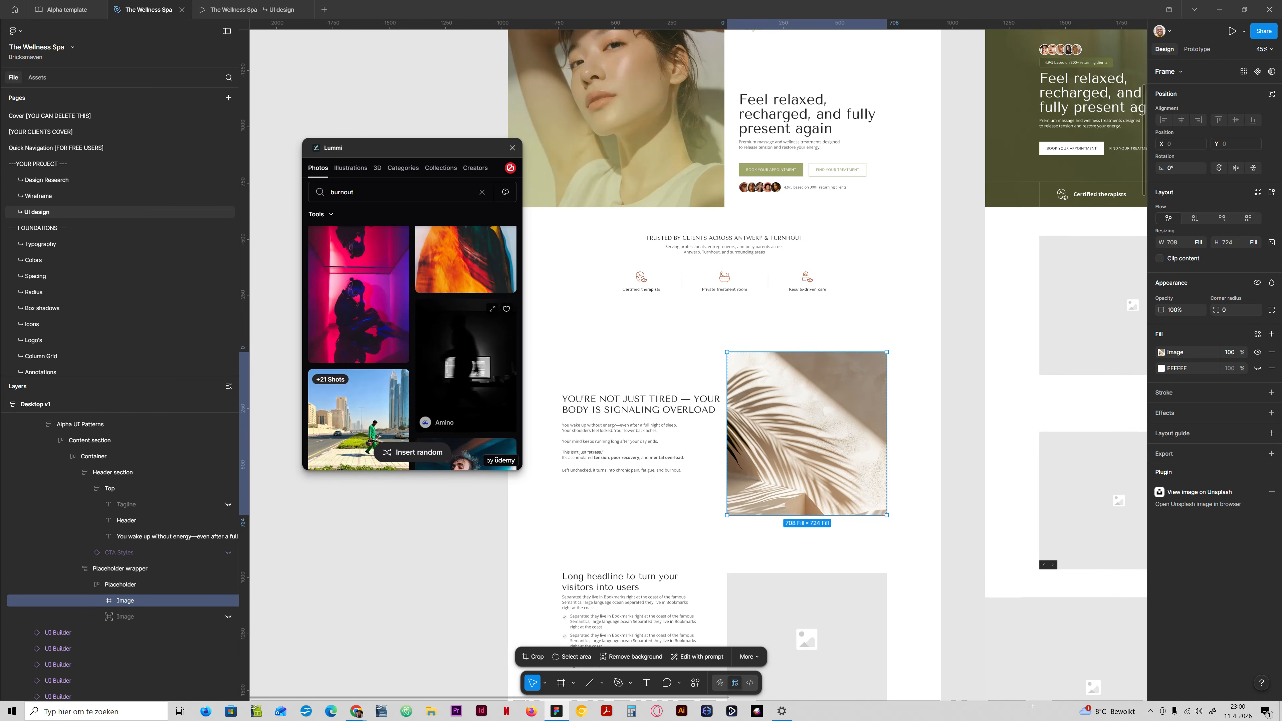
pyautogui.scroll(-3, 464, 354)
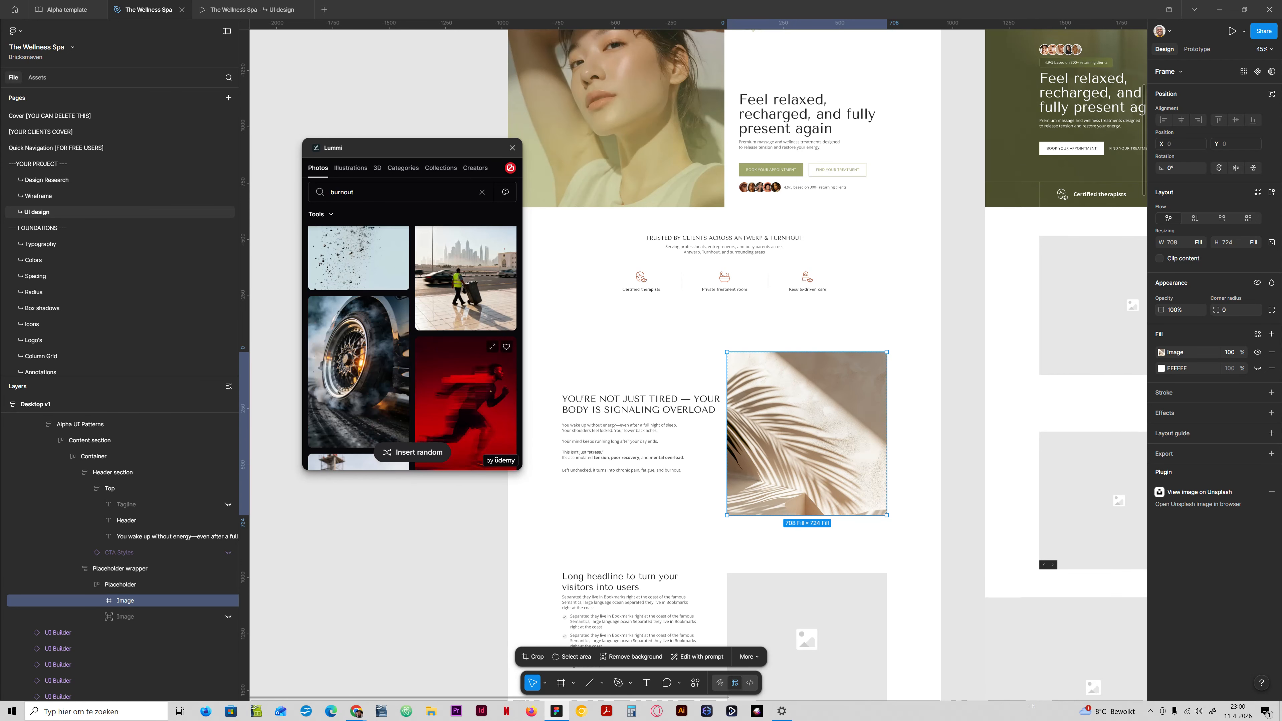
pyautogui.scroll(-4, 411, 349)
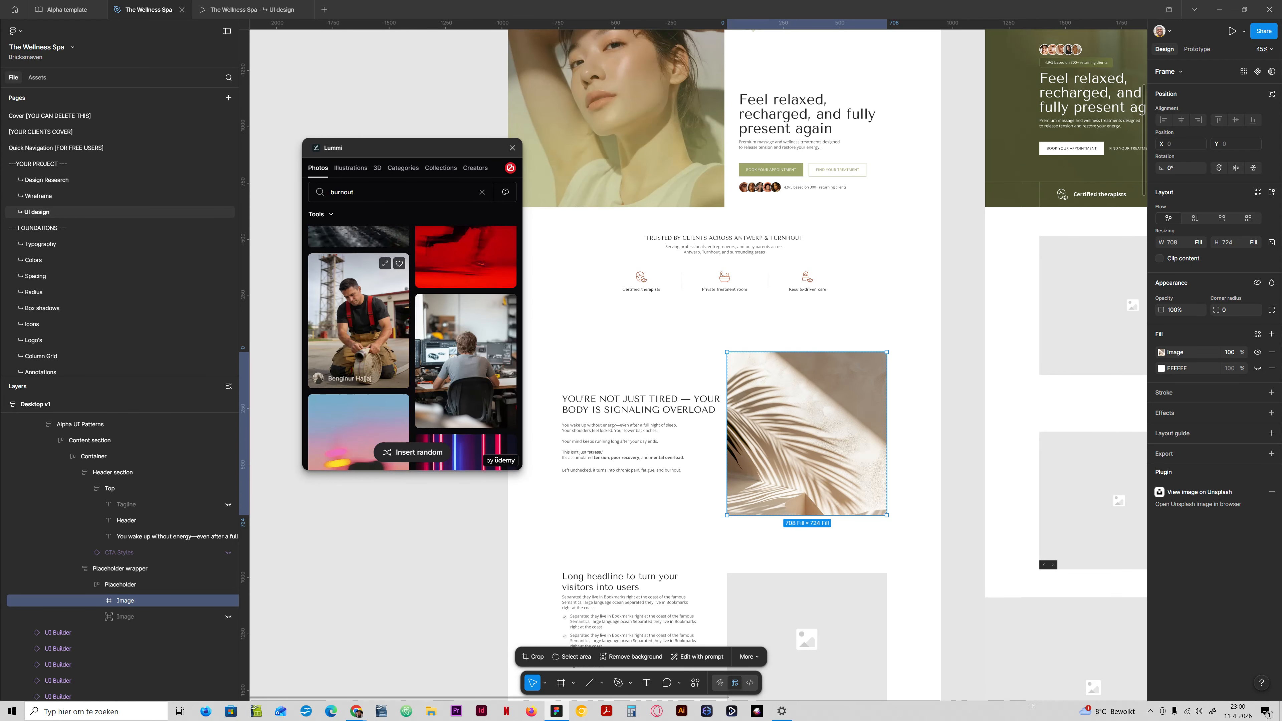
pyautogui.scroll(-6, 411, 349)
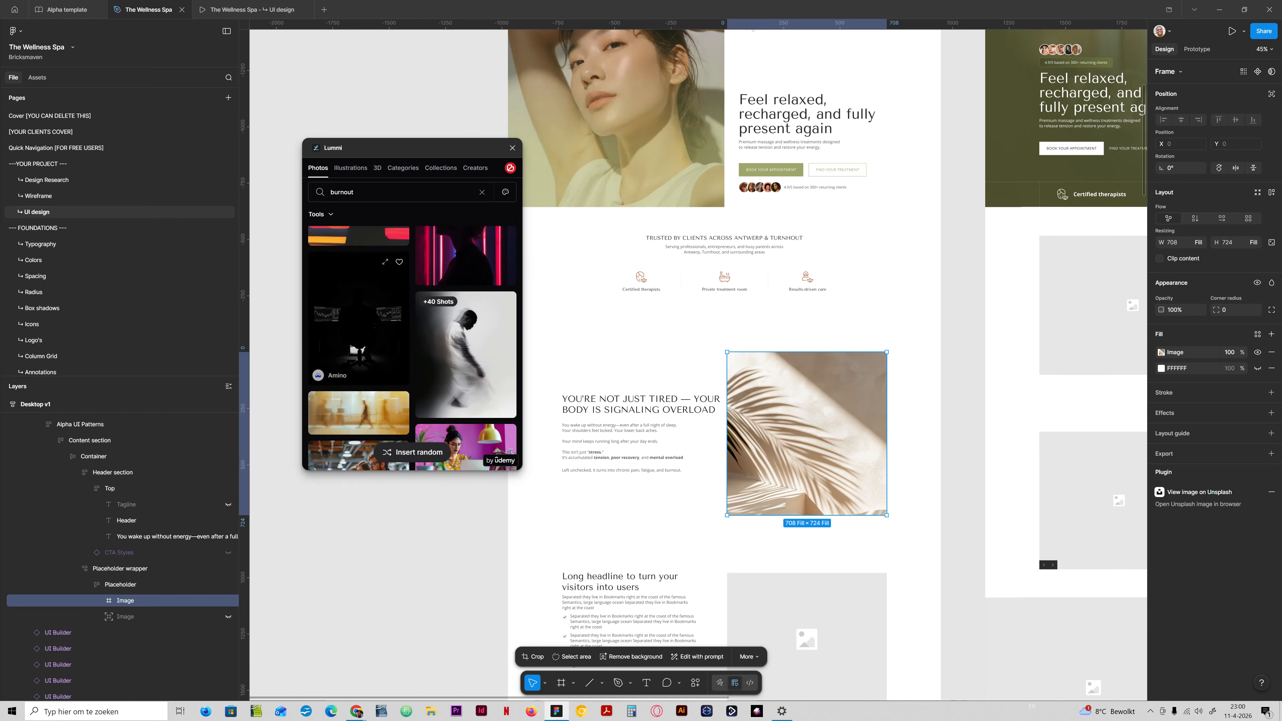
pyautogui.scroll(-5, 398, 354)
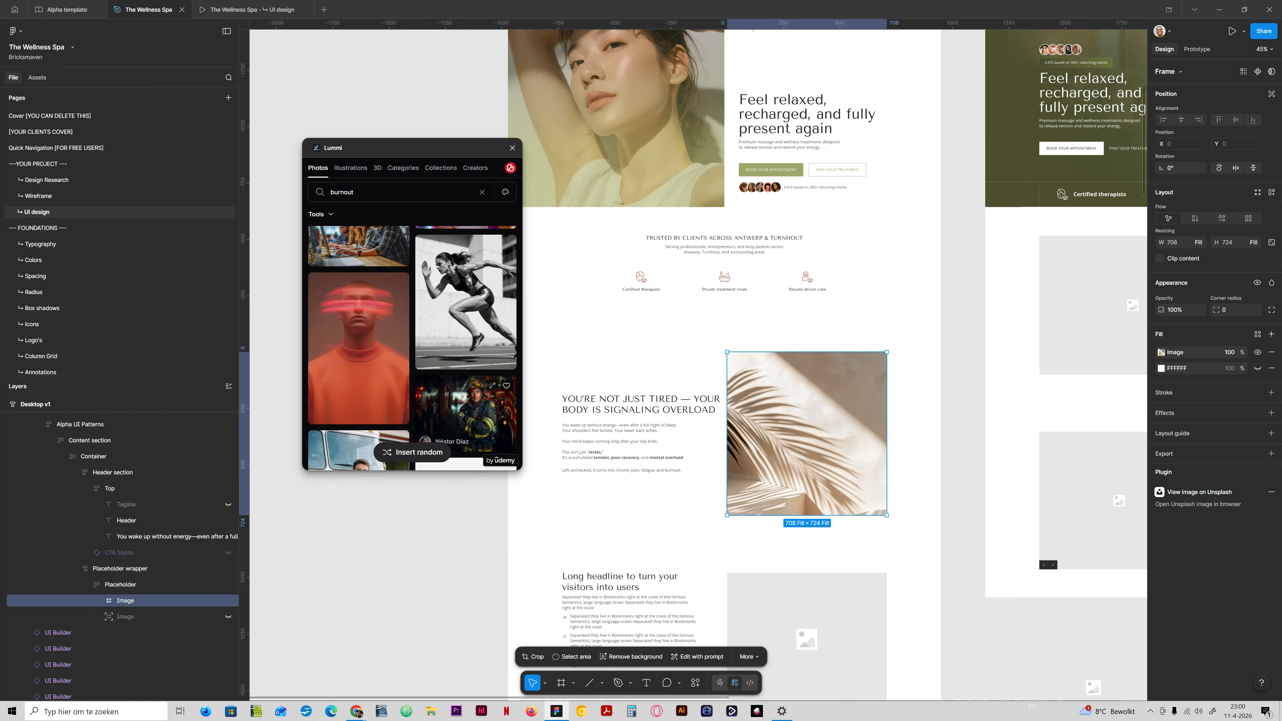
pyautogui.scroll(-2, 399, 353)
pyautogui.scroll(4, 398, 354)
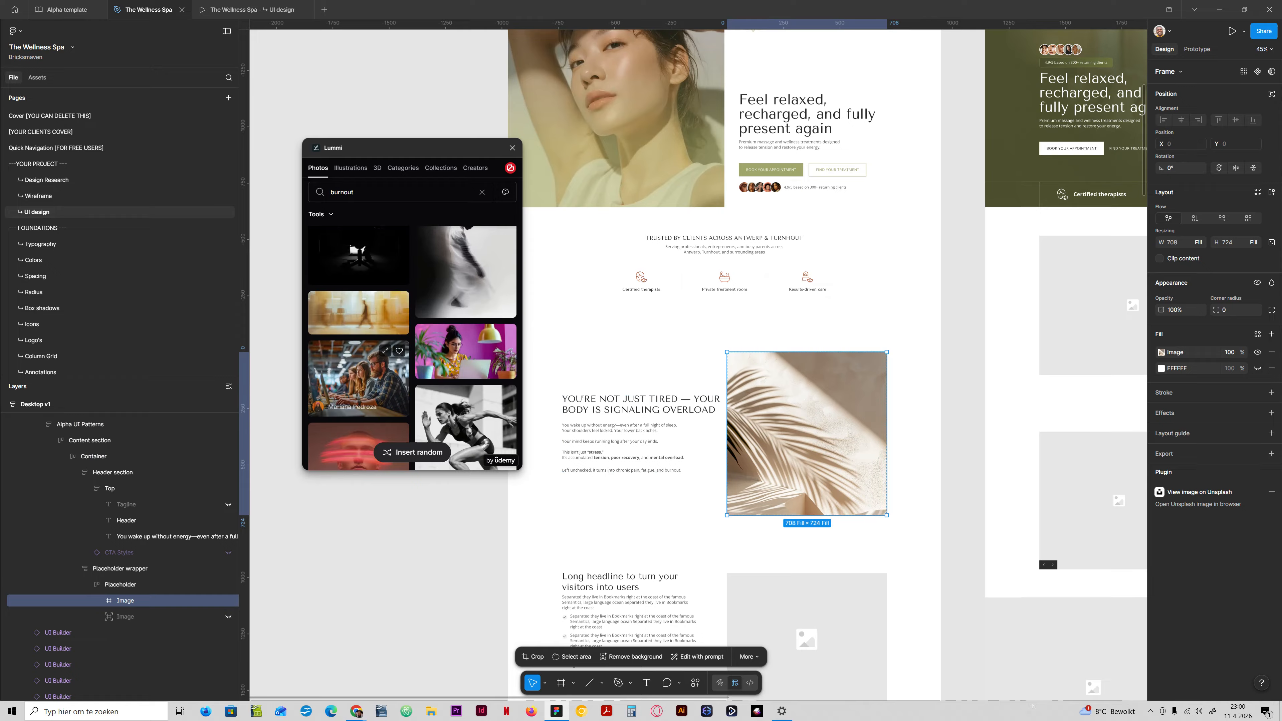
pyautogui.scroll(-10, 359, 374)
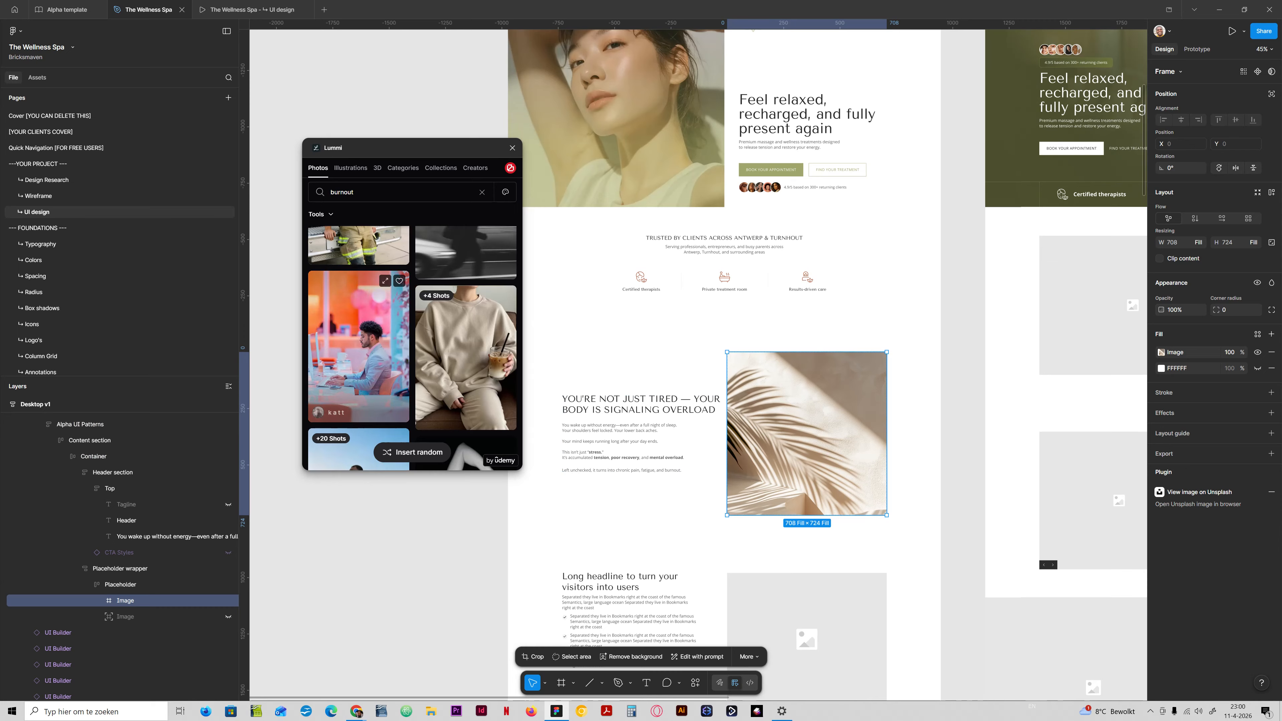
pyautogui.scroll(-10, 359, 374)
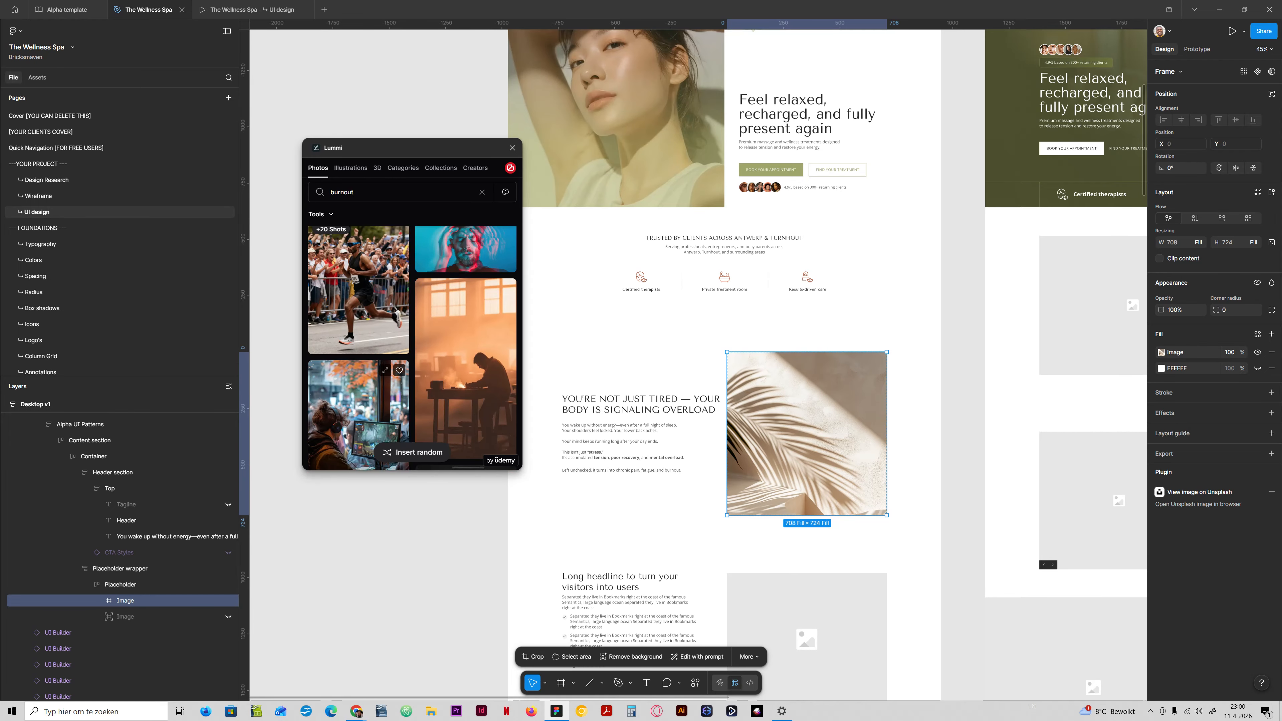
pyautogui.scroll(2, 464, 343)
pyautogui.scroll(-3, 464, 344)
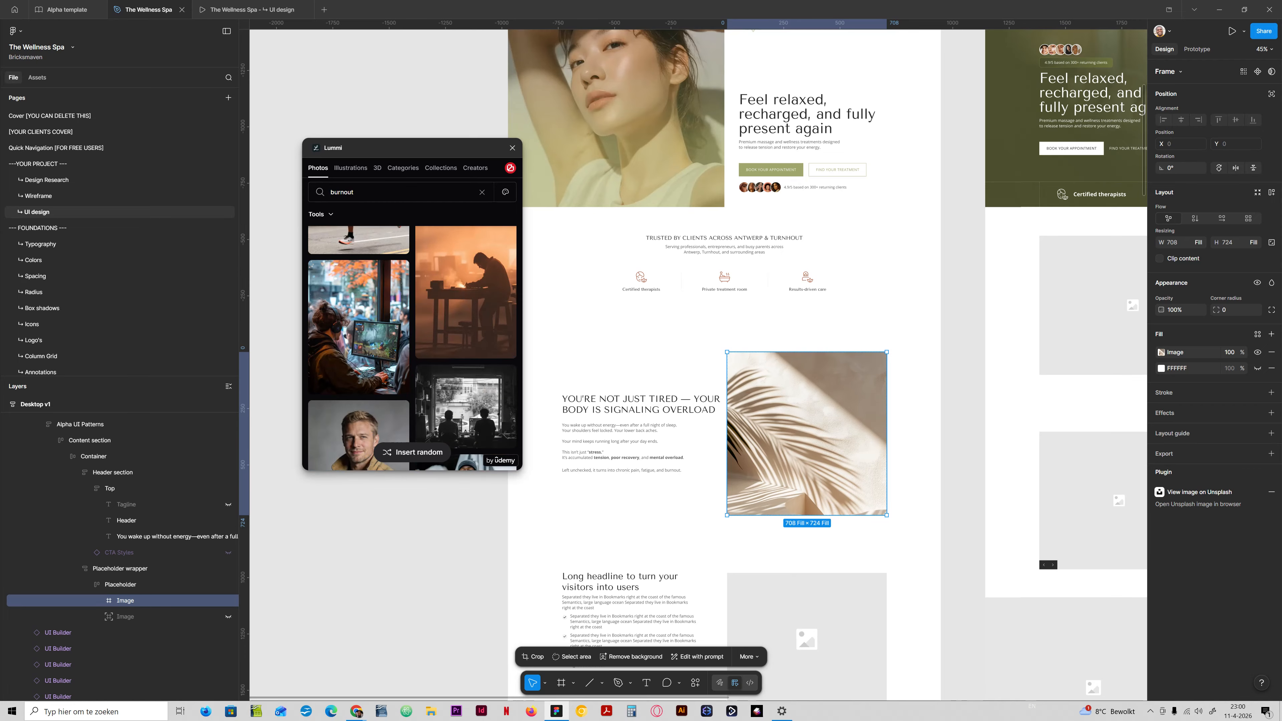
pyautogui.scroll(3, 465, 349)
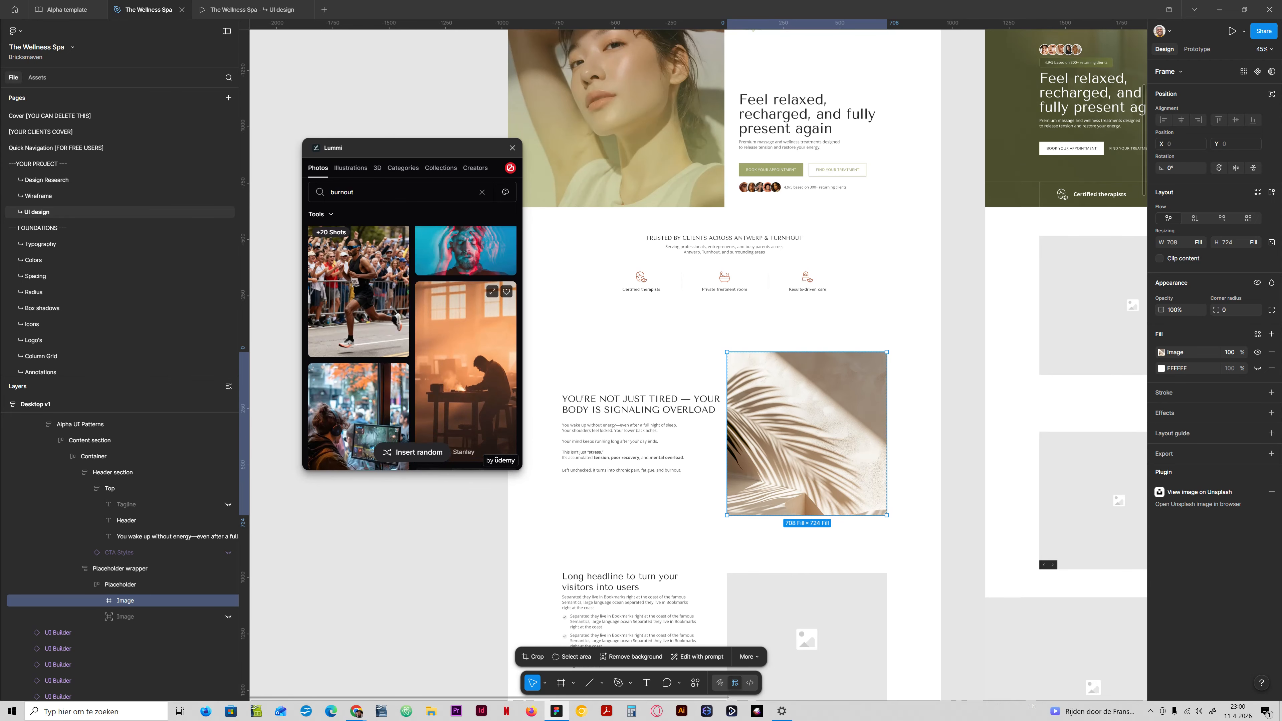
pyautogui.click(465, 393)
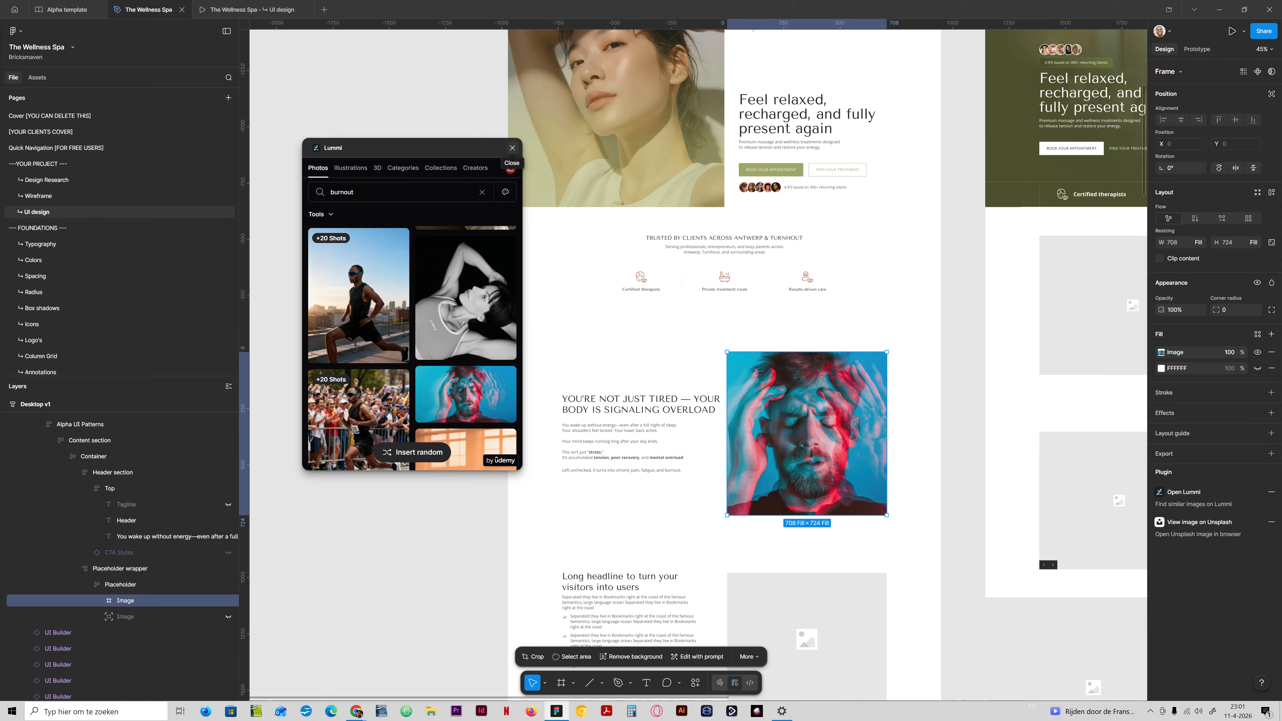
# Close Lummi and enter the AI image-edit prompt "Can you edit this image to fit the brand colors?" for the portrait.
pyautogui.click(749, 656)
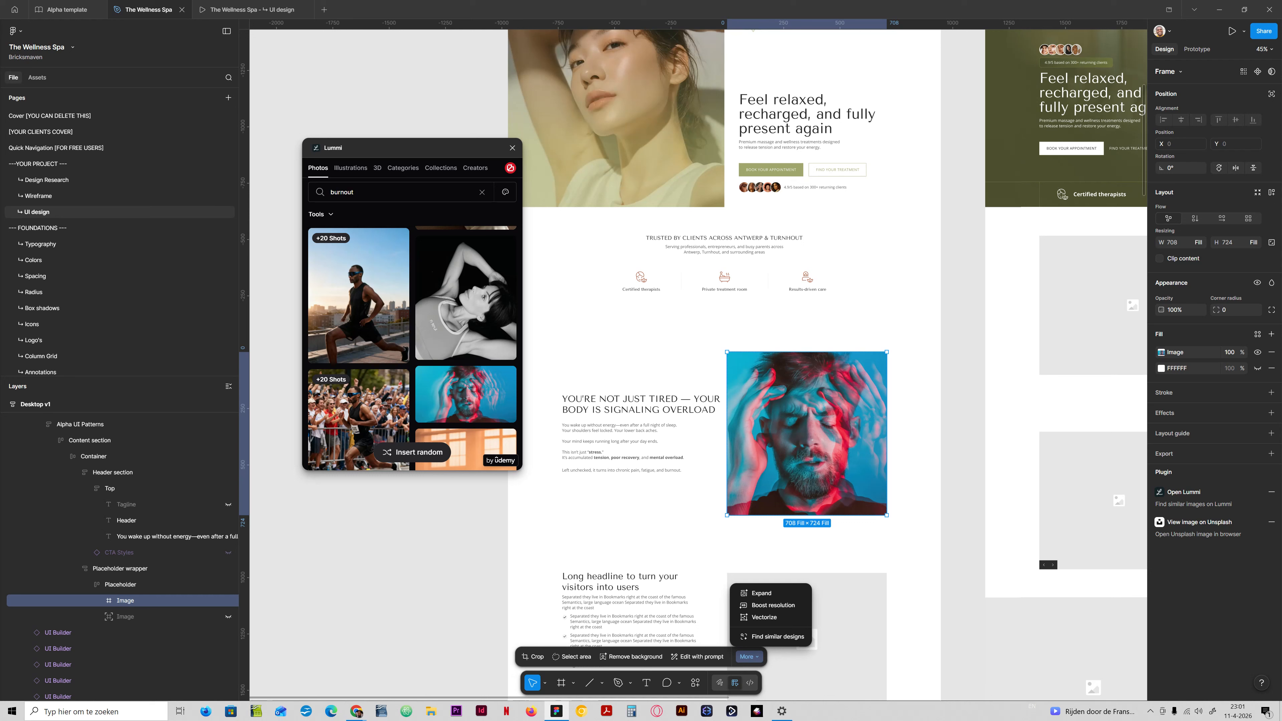
pyautogui.click(698, 656)
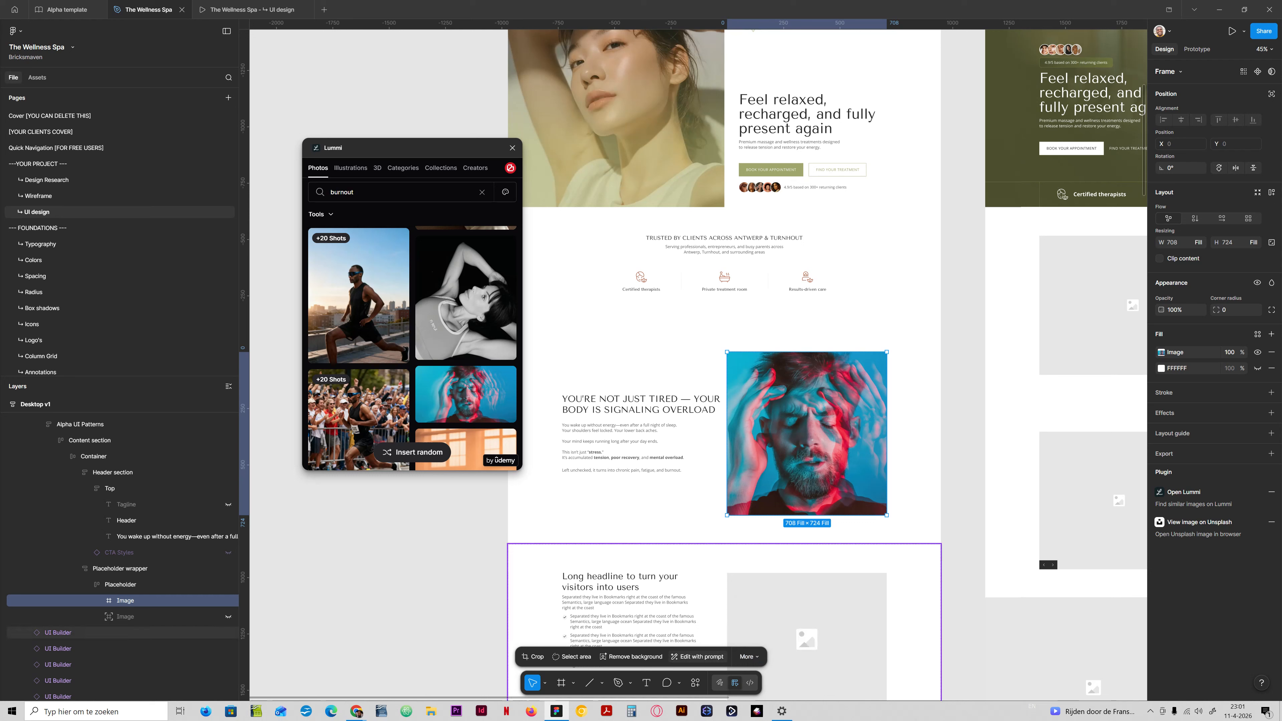
pyautogui.click(698, 656)
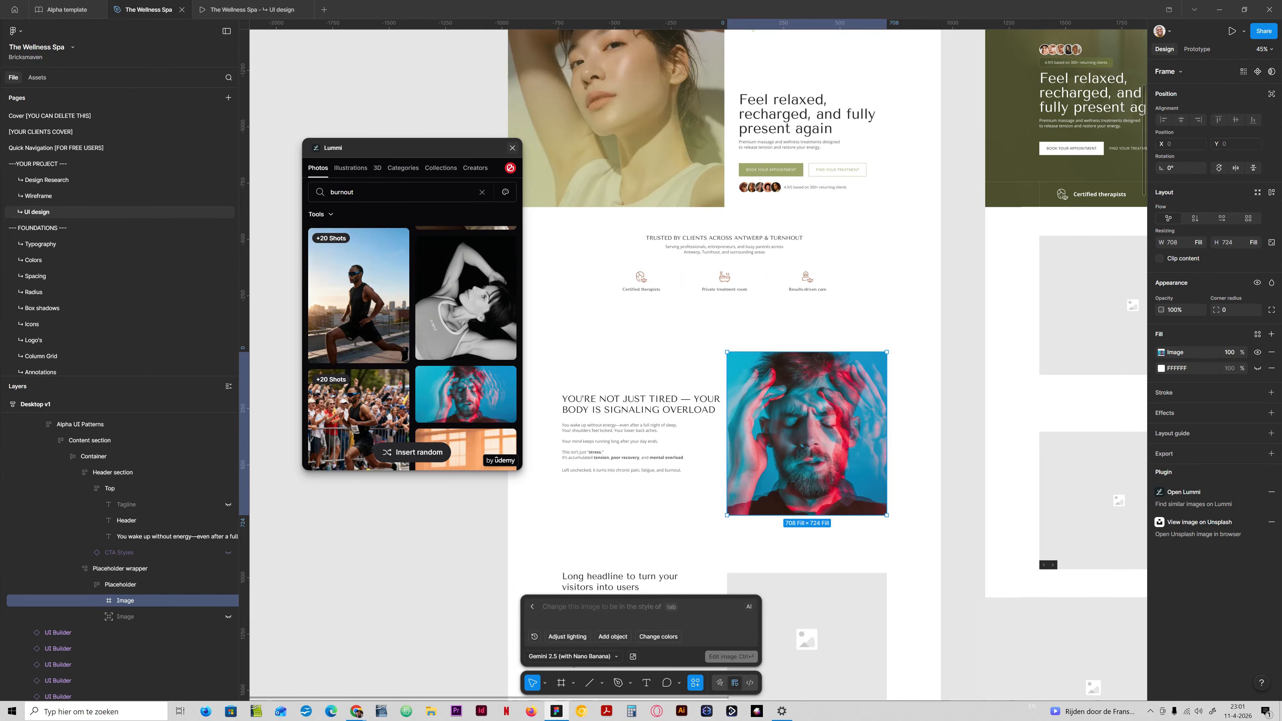
pyautogui.click(512, 148)
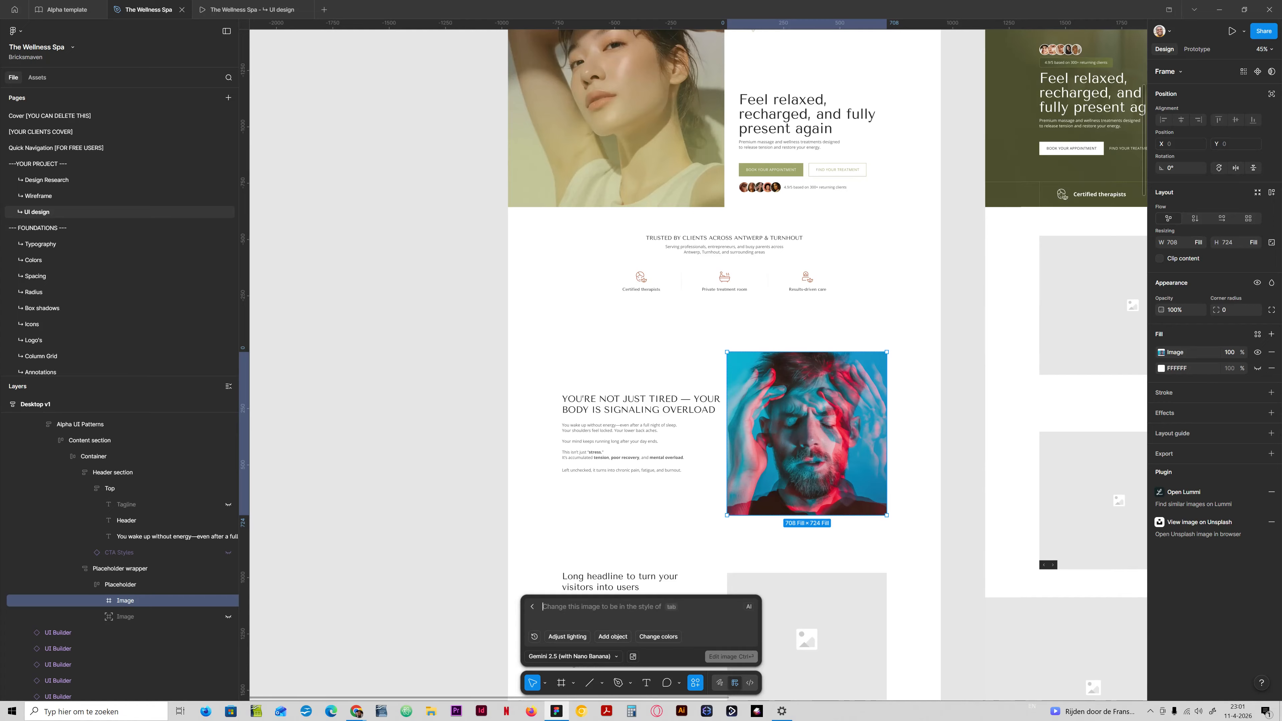
pyautogui.write('Ca')
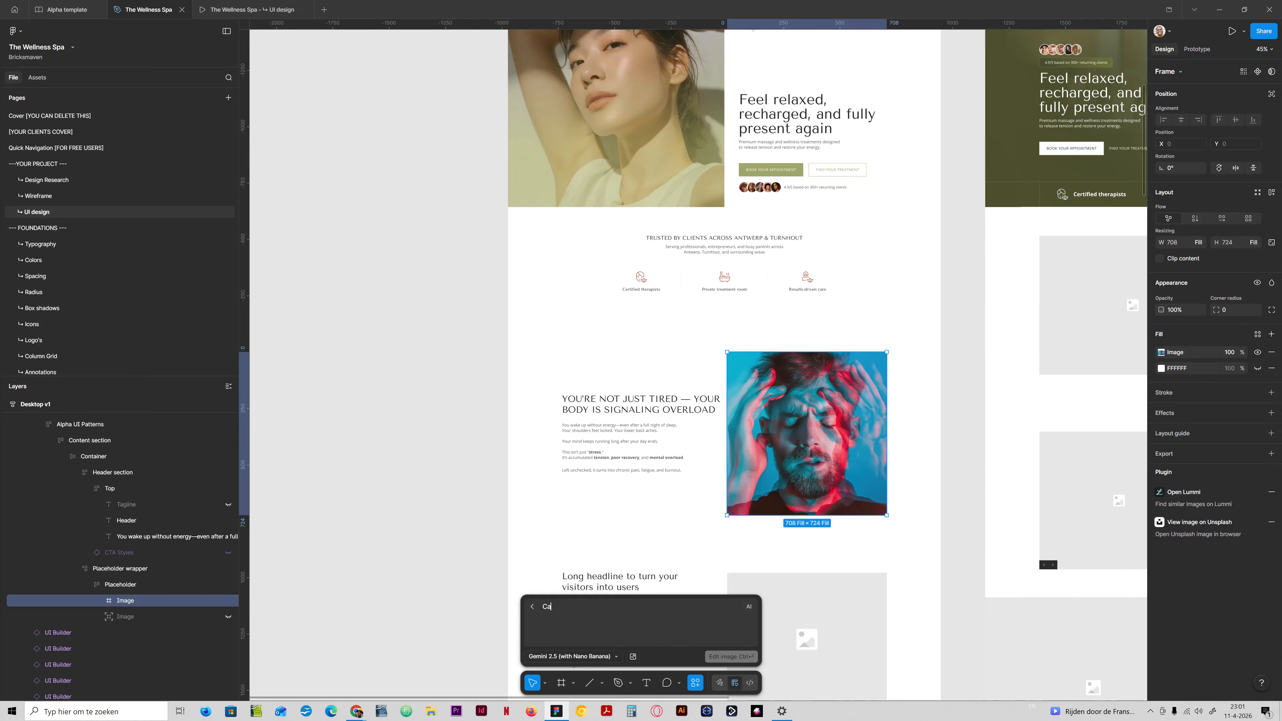
pyautogui.write('n you edit this image to fit the brand colors?')
# Look up the base Secondary color in the Alpha Template Variables collection, then return to the problem section.
pyautogui.scroll(5, 696, 363)
pyautogui.scroll(-3, 696, 364)
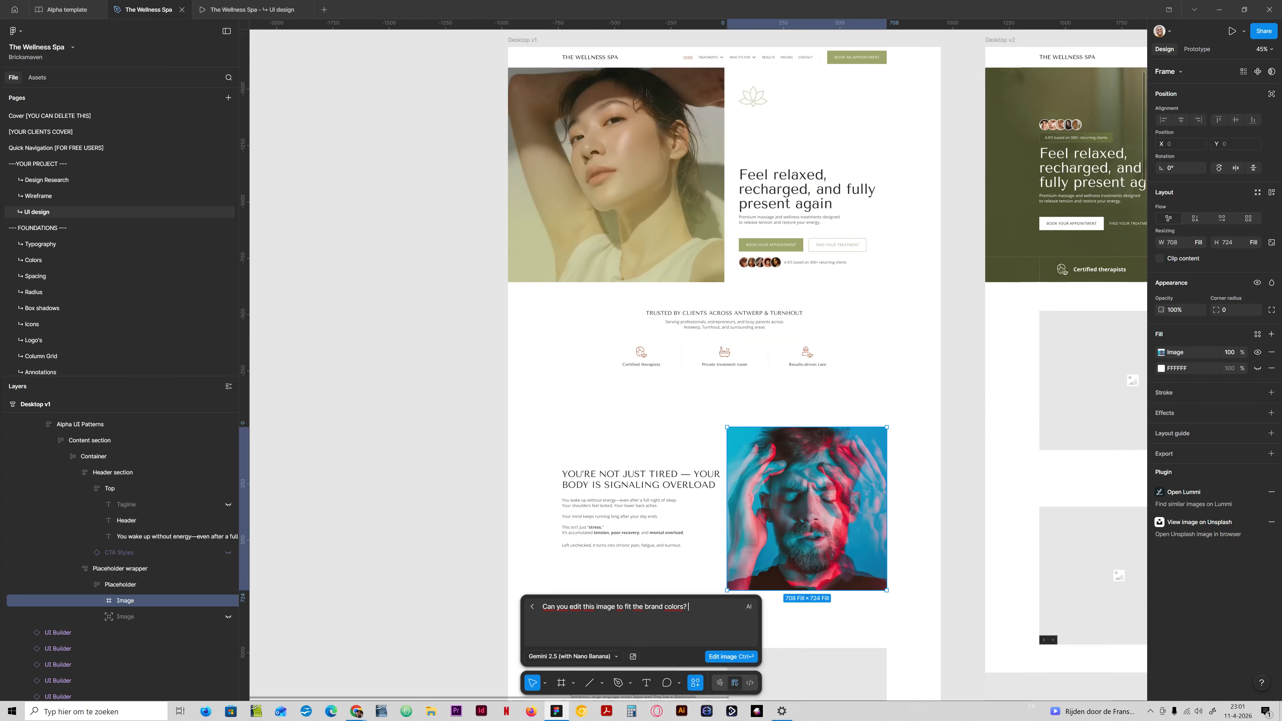
pyautogui.scroll(3, 707, 303)
pyautogui.click(975, 132)
pyautogui.click(1272, 111)
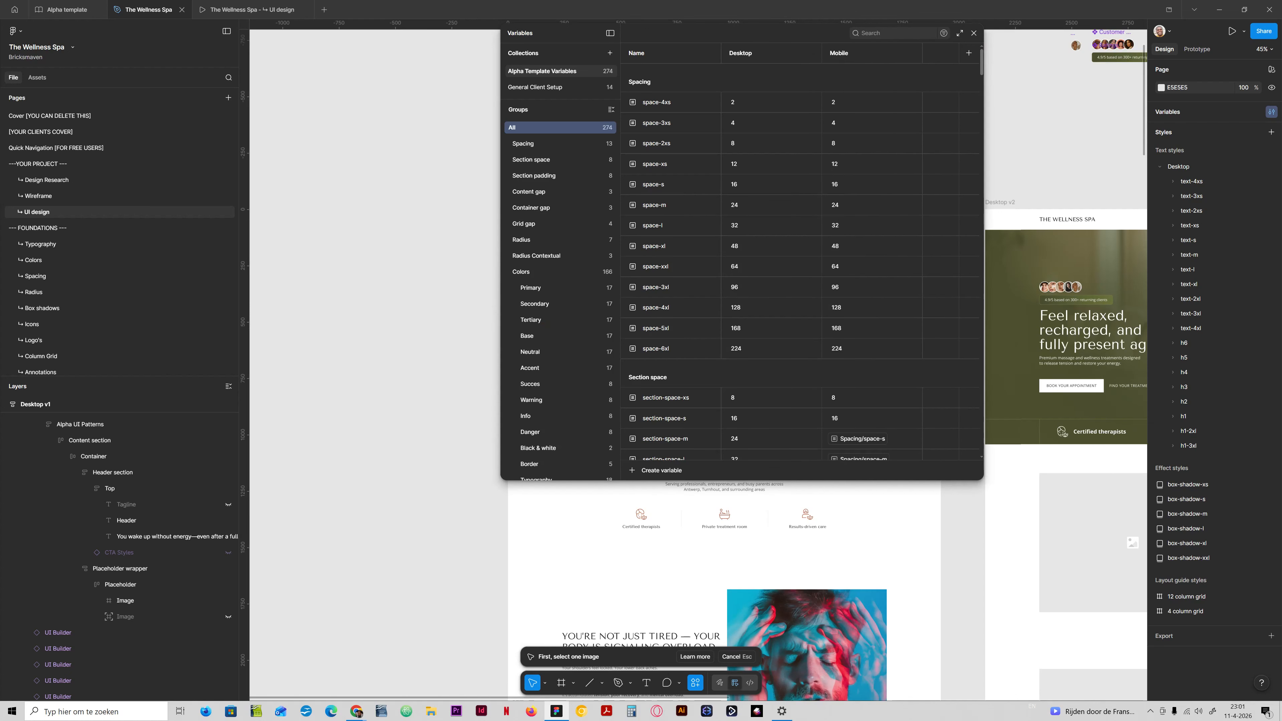
pyautogui.click(535, 304)
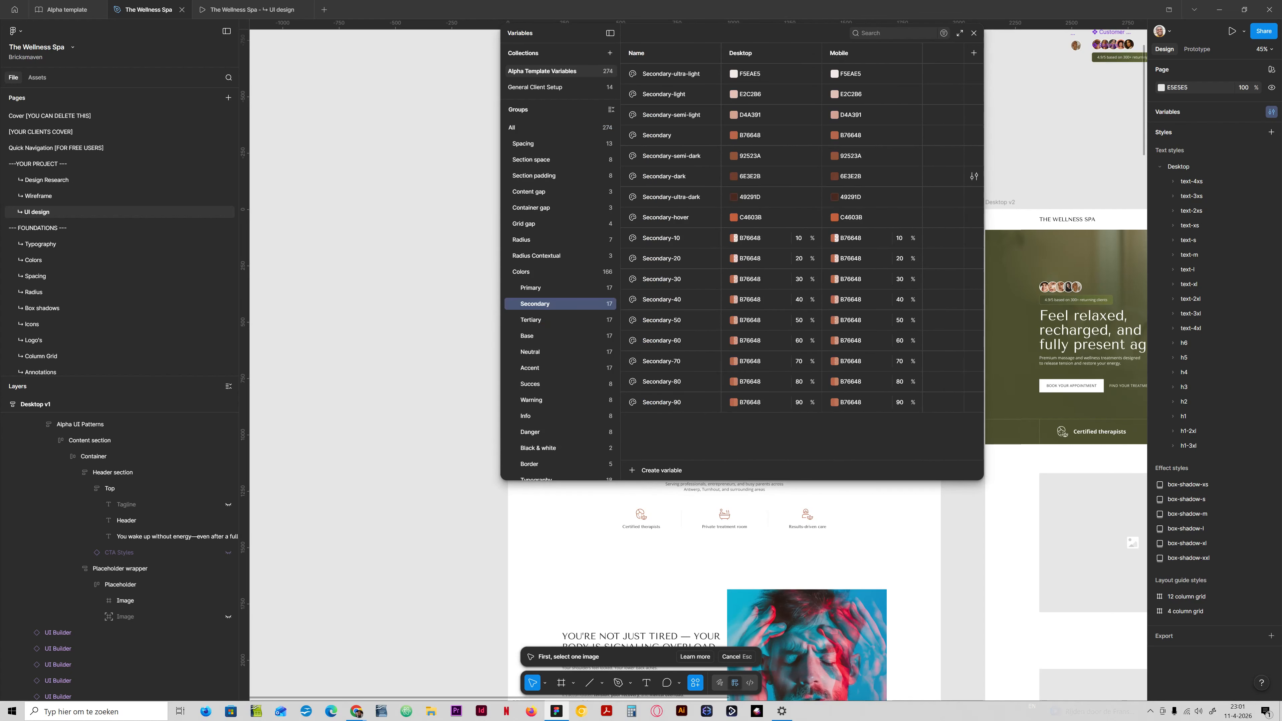
pyautogui.click(750, 135)
pyautogui.hotkey('ctrl', 'c')
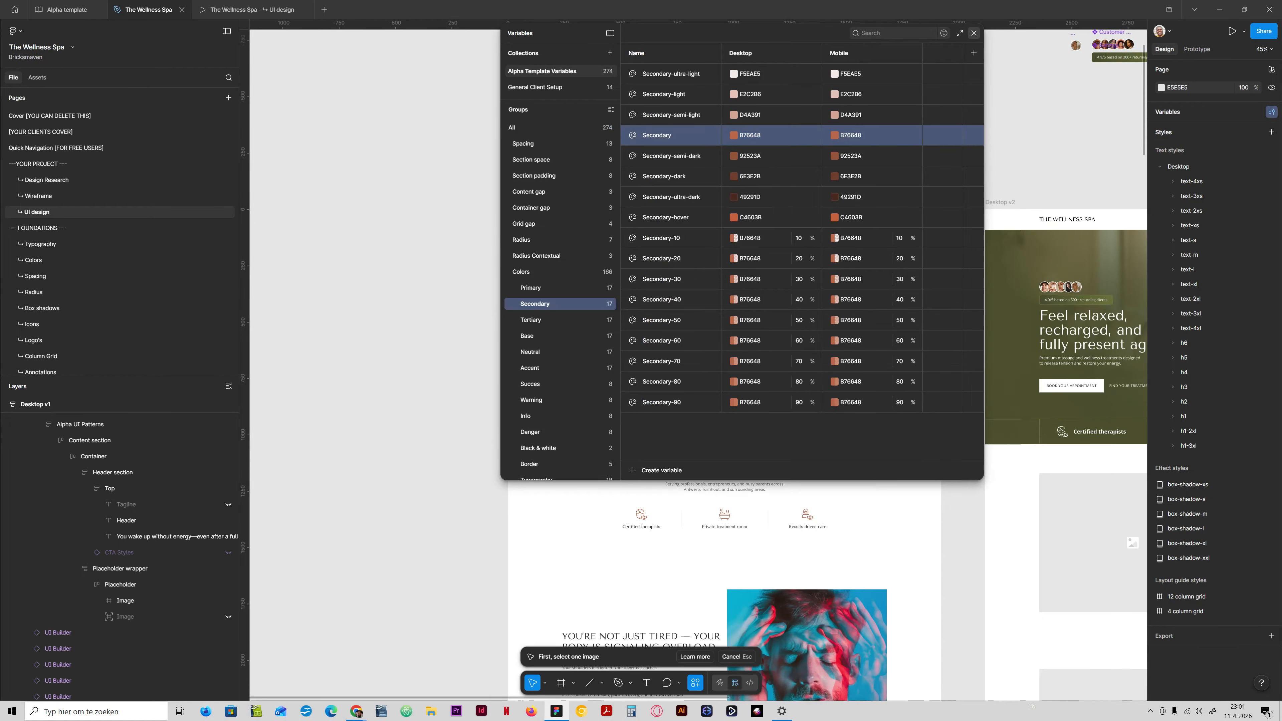
pyautogui.click(974, 33)
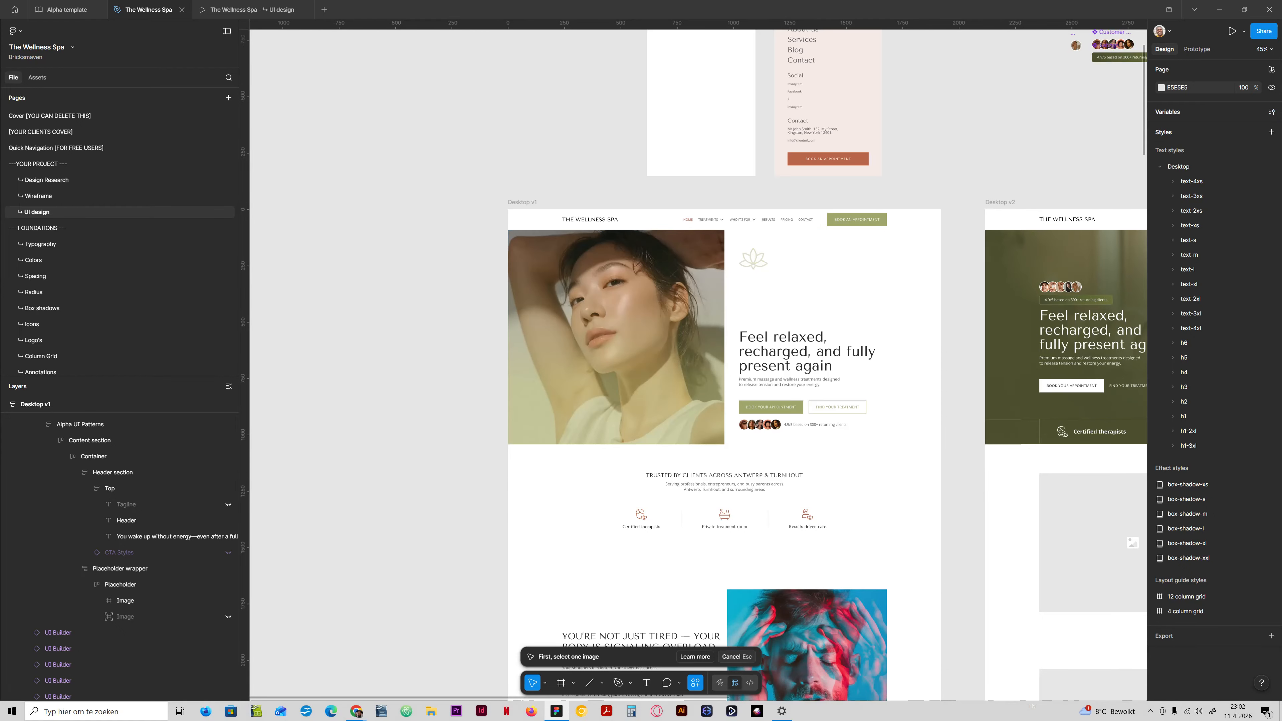
pyautogui.scroll(-3, 807, 526)
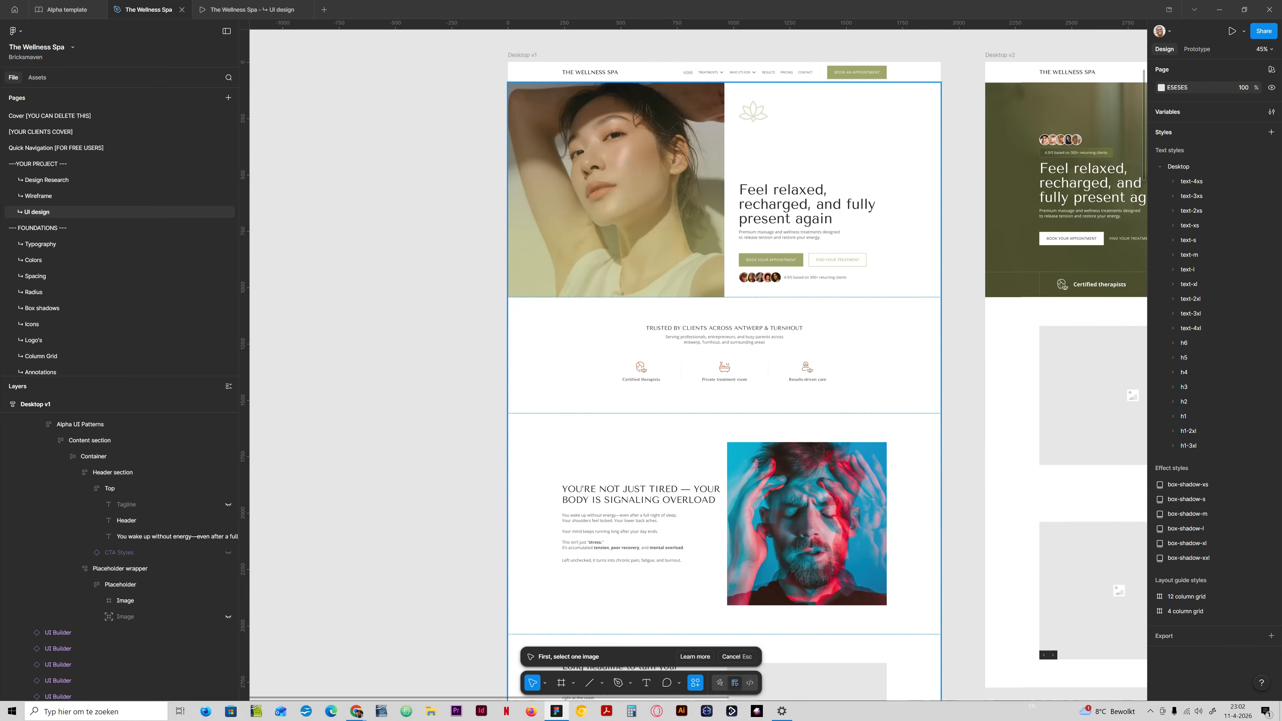
# Select the problem section's portrait and run an AI image edit asking to fit the image to the brand color #B76648.
pyautogui.doubleClick(806, 526)
pyautogui.doubleClick(807, 526)
pyautogui.doubleClick(807, 526)
pyautogui.doubleClick(807, 525)
pyautogui.doubleClick(807, 525)
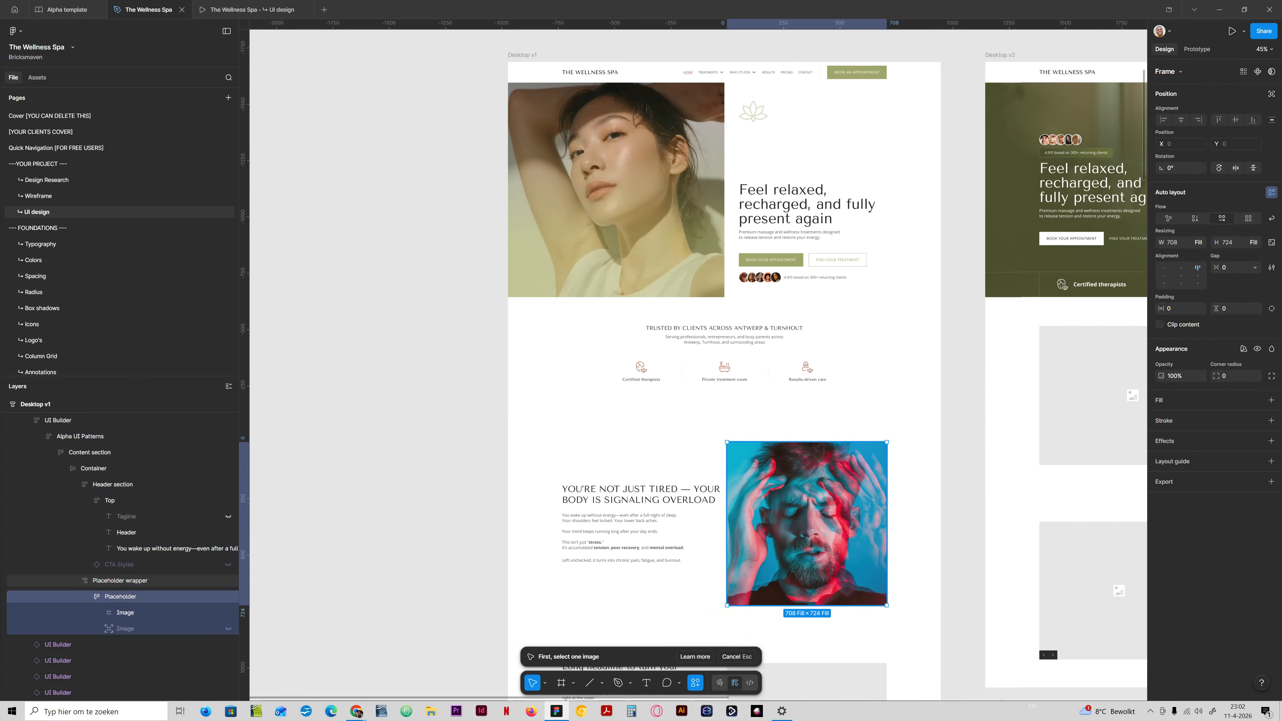
pyautogui.press('Escape')
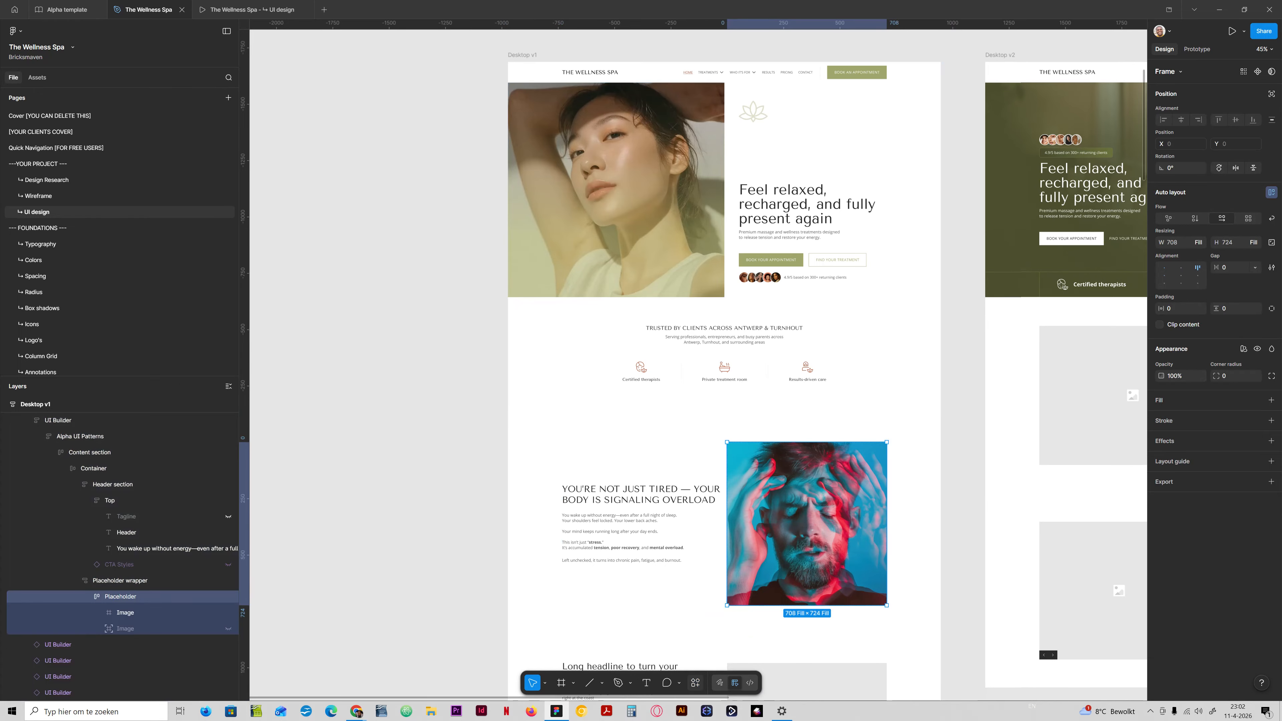
pyautogui.hotkey('ctrl', 'k')
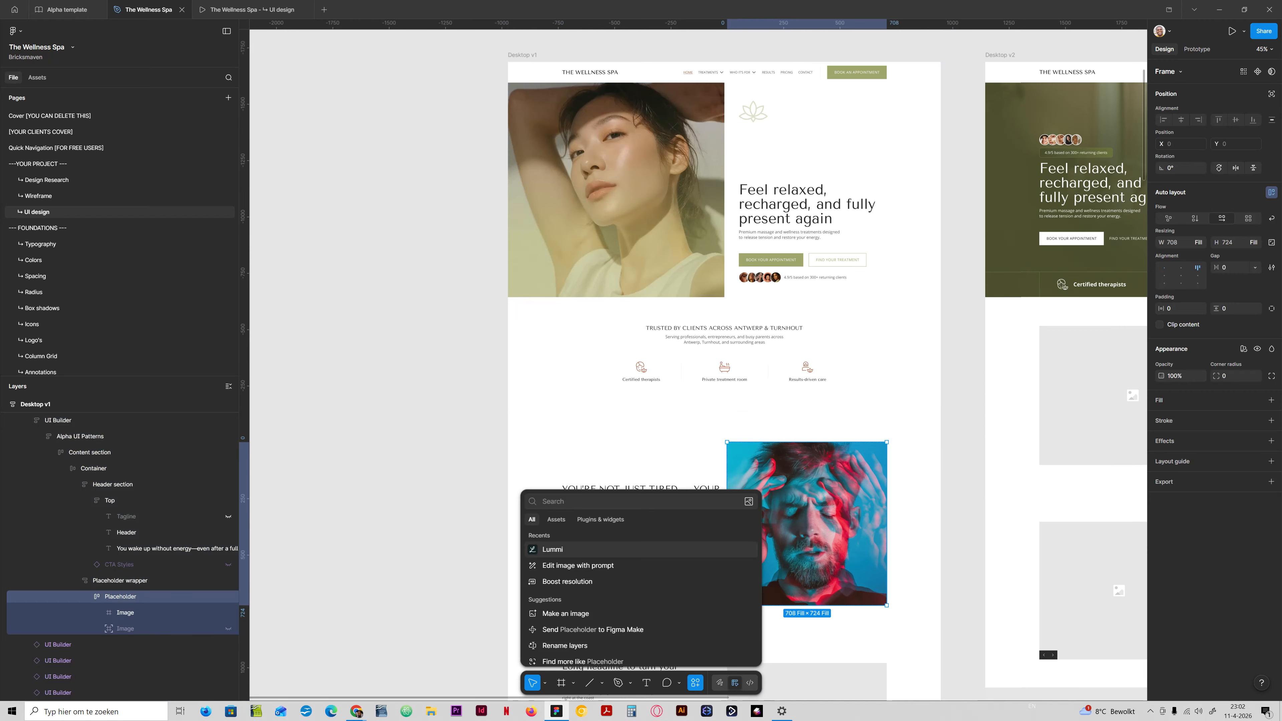
pyautogui.press('Down')
pyautogui.press('Return')
pyautogui.write('Can you edit the ')
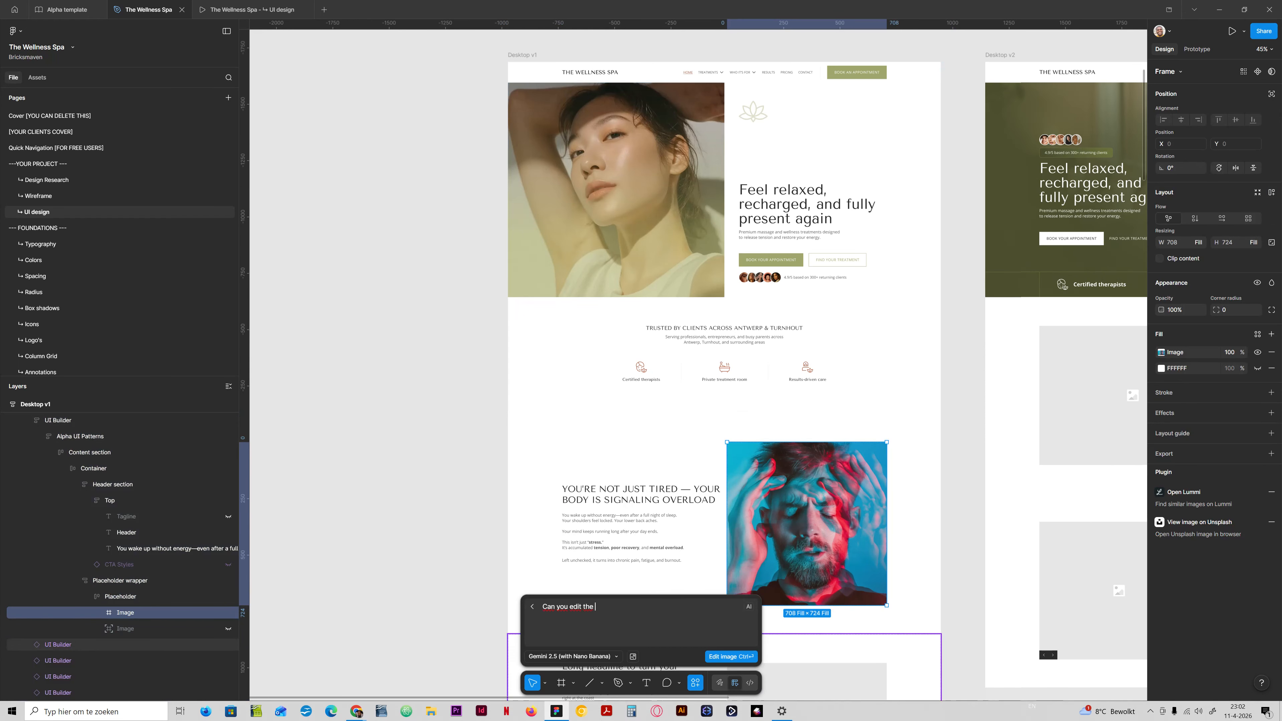
pyautogui.write('image to fit the brand color?')
pyautogui.hotkey('ctrl', 'v')
pyautogui.write('#')
pyautogui.click(731, 656)
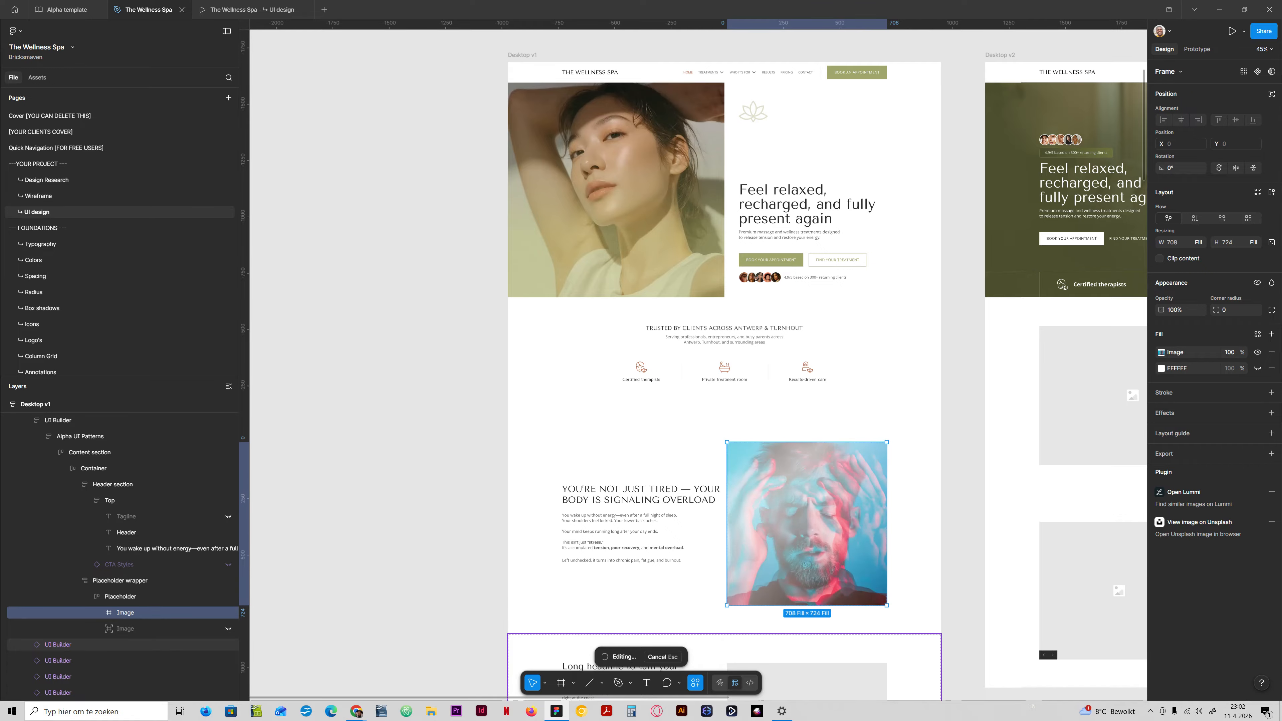
# Examine the AI-edited portrait up close and alongside the hero sections of both desktop versions.
pyautogui.scroll(-2, 698, 365)
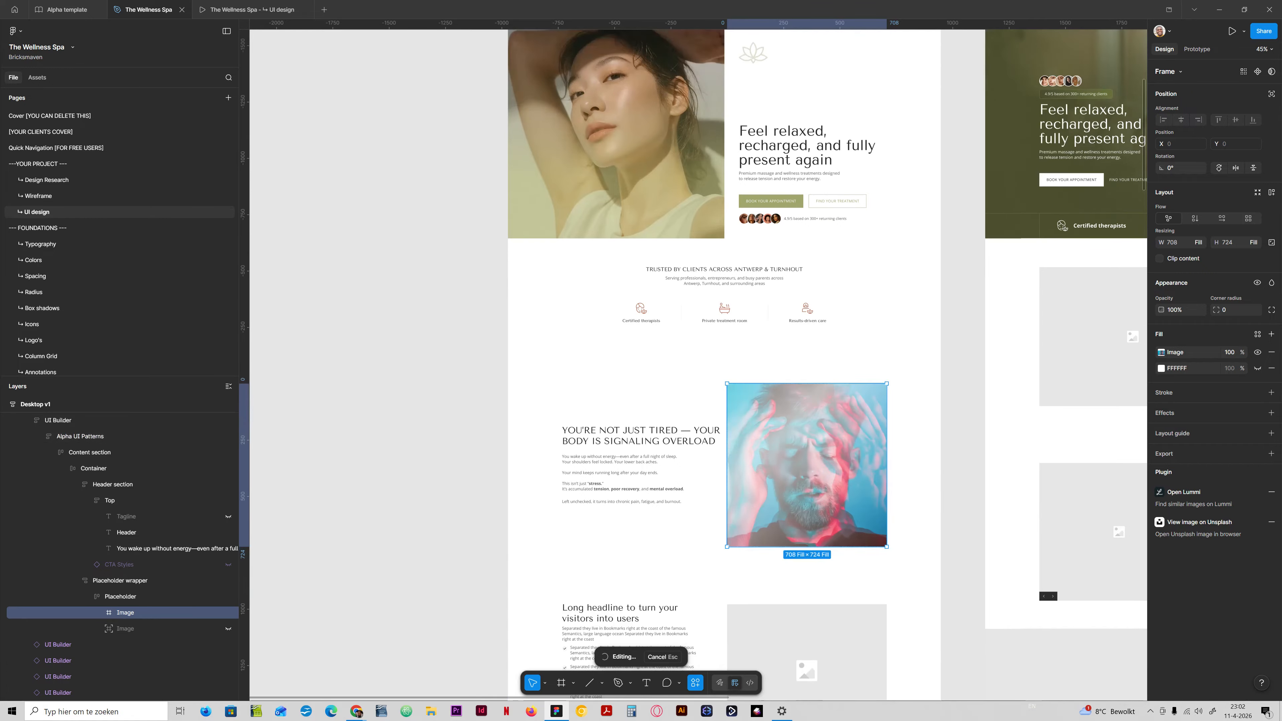
pyautogui.scroll(5, 879, 443)
pyautogui.scroll(-1, 880, 443)
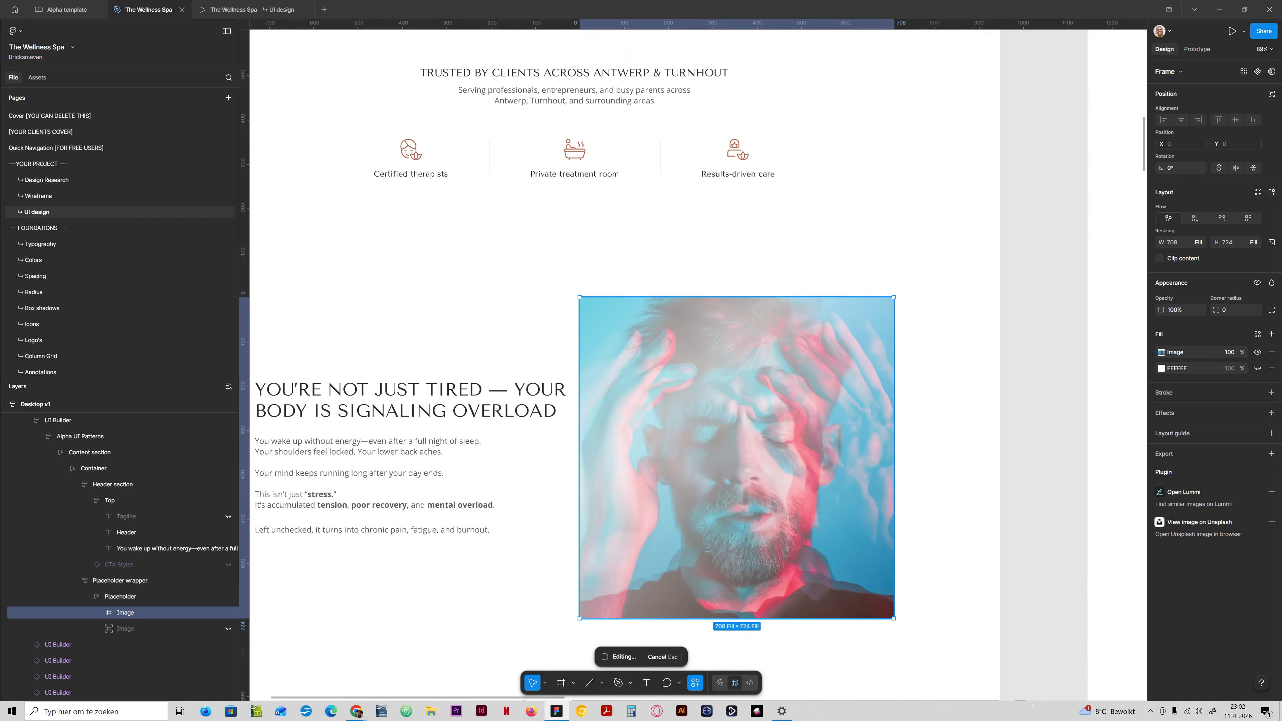
pyautogui.scroll(-2, 612, 399)
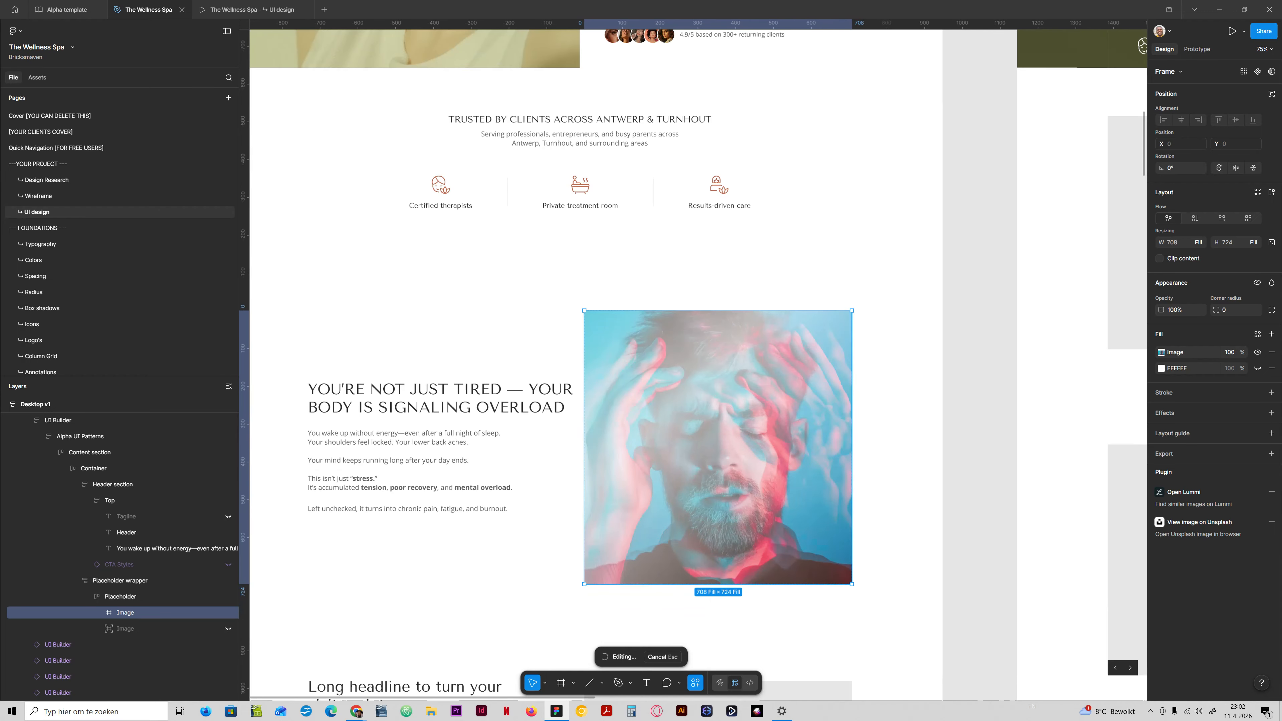
pyautogui.scroll(-1, 613, 430)
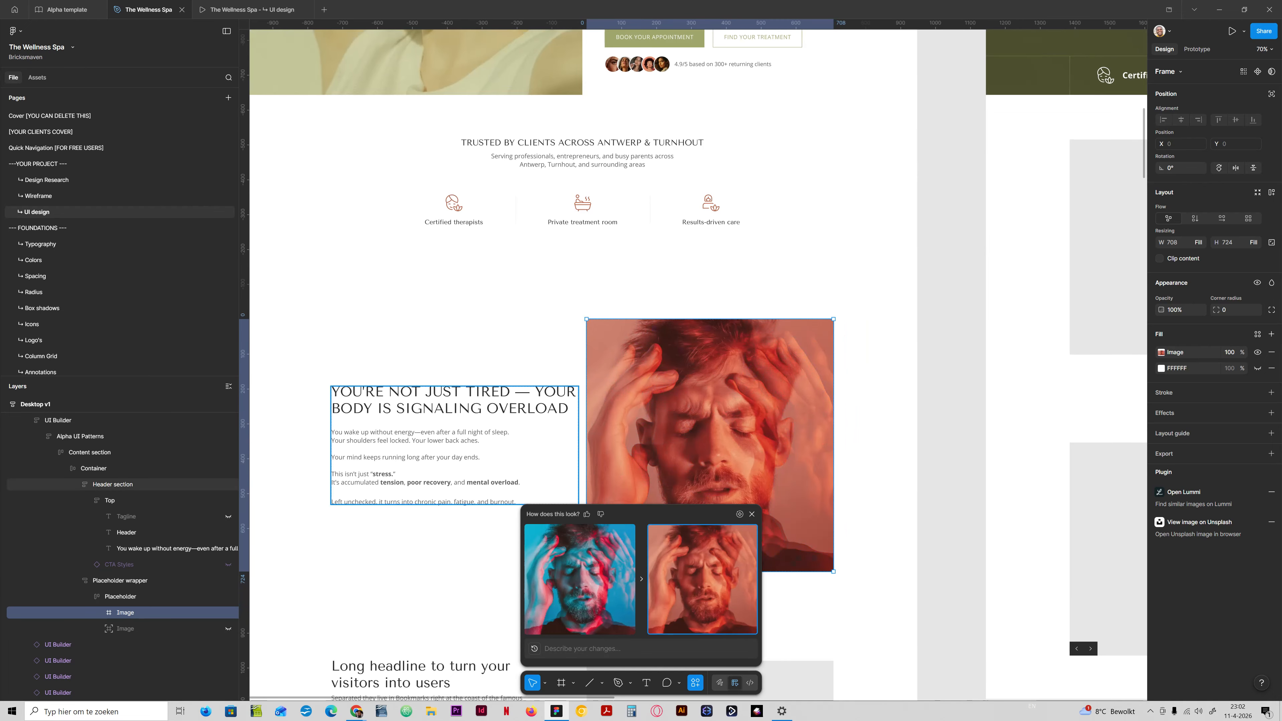
pyautogui.scroll(-5, 848, 514)
pyautogui.scroll(2, 847, 514)
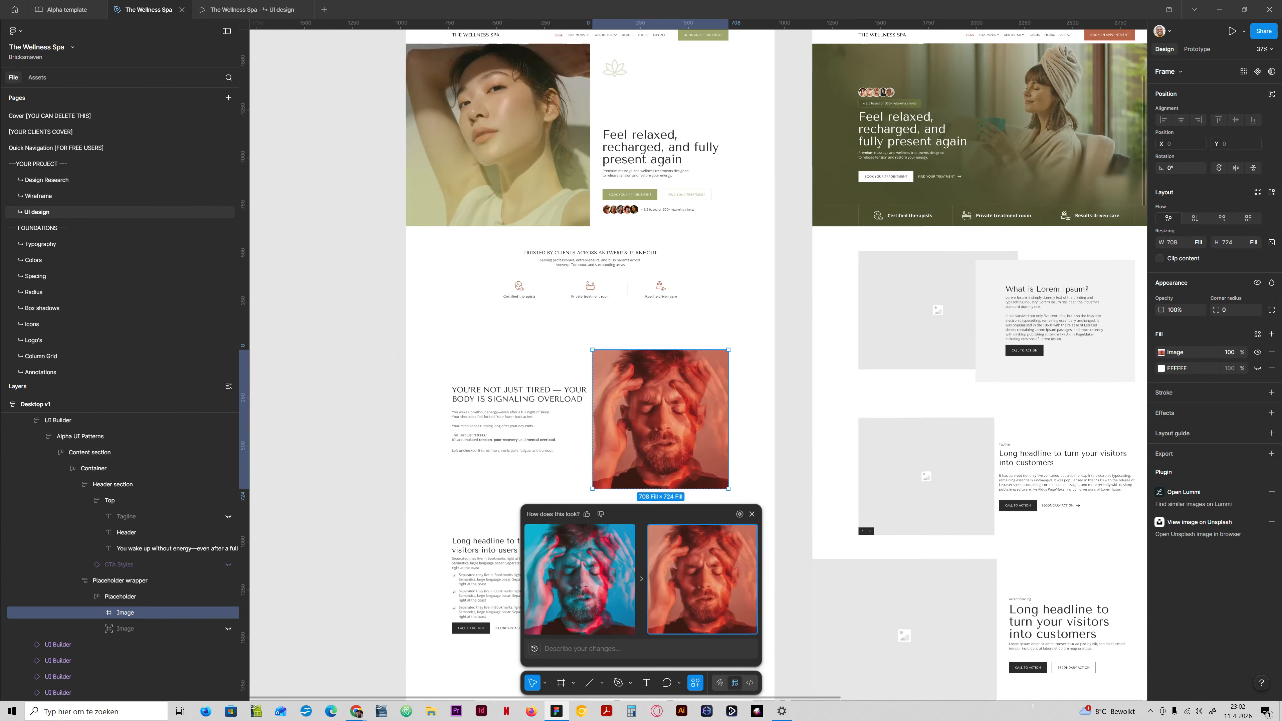
pyautogui.scroll(5, 591, 406)
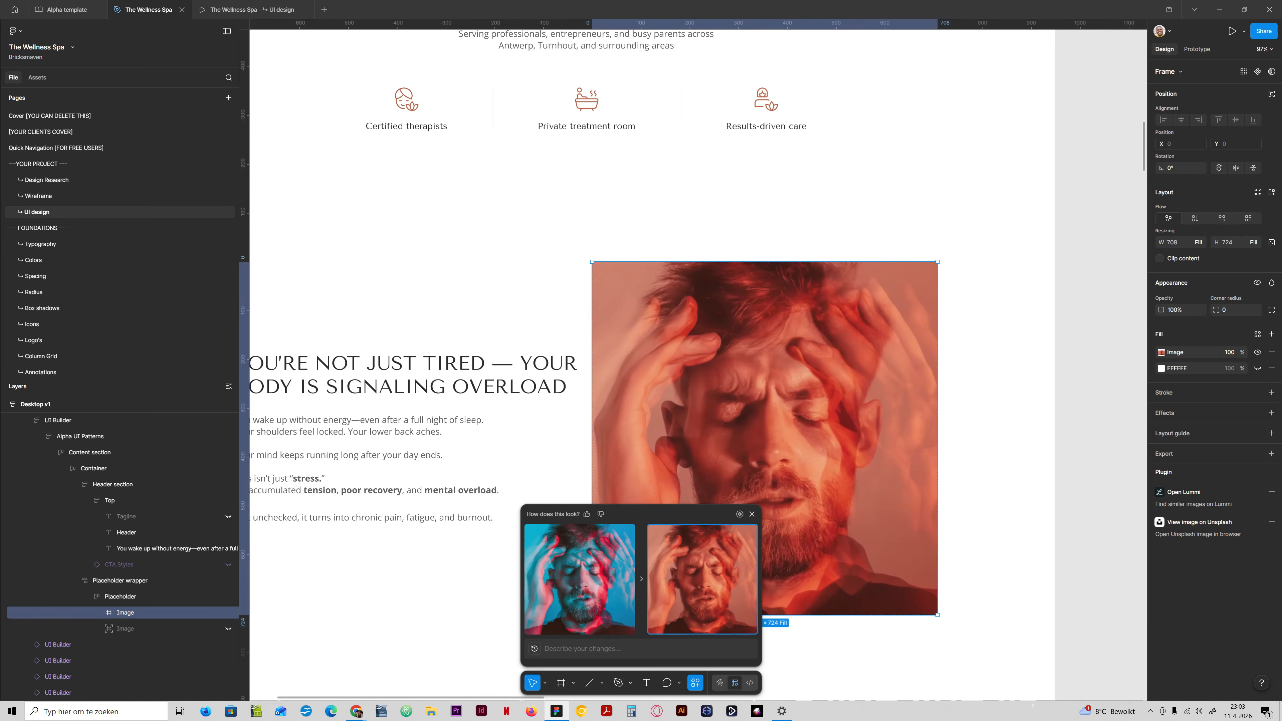
# Run the follow-up AI edit "Revert back to the original. Change the blue color to #B76648 and change the red to a muted lime color".
pyautogui.click(601, 648)
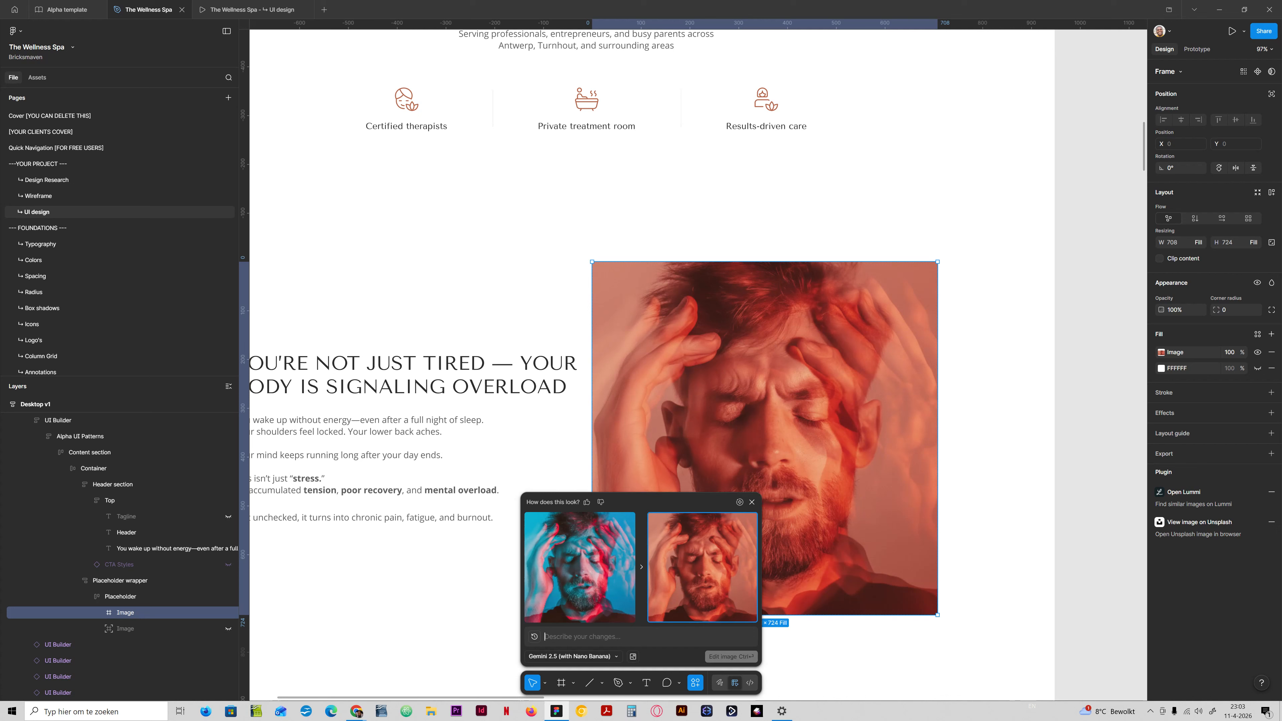
pyautogui.write('Revert ba')
pyautogui.write('ck to the orig')
pyautogui.write('inal ')
pyautogui.write('and only')
pyautogui.press('BackSpace')
pyautogui.press('BackSpace')
pyautogui.press('BackSpace')
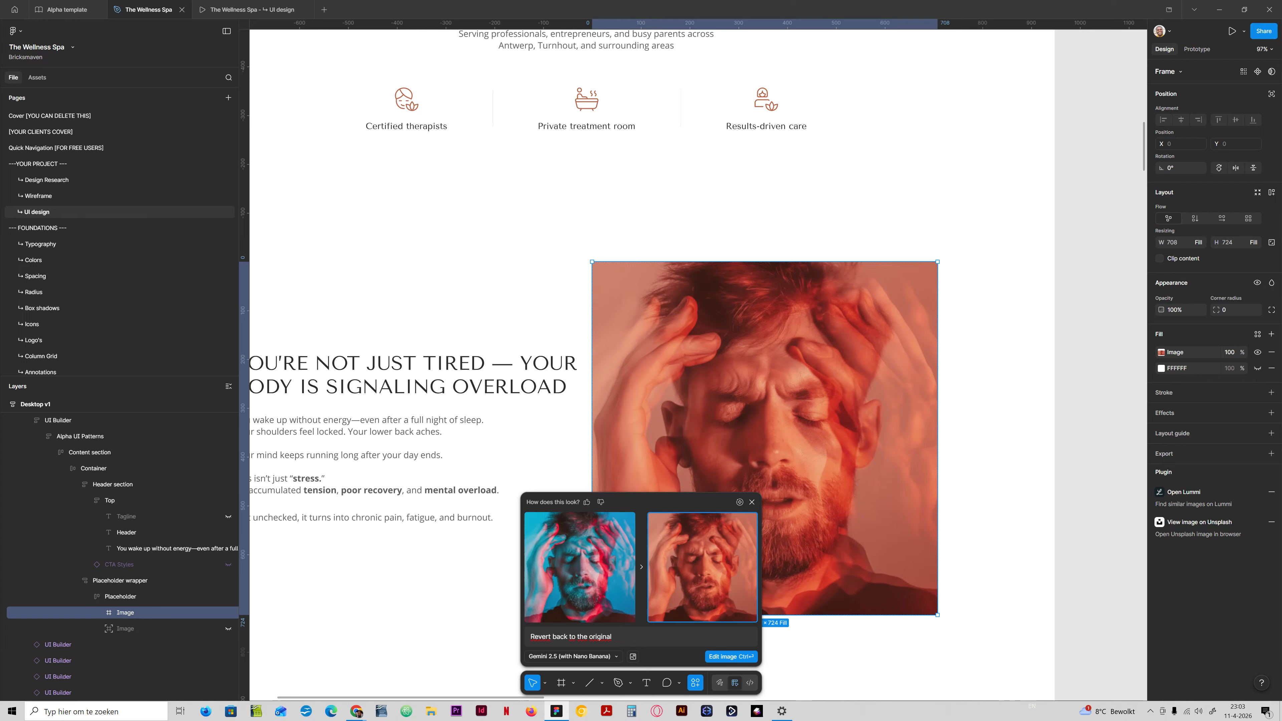
pyautogui.write('Change the blue color to')
pyautogui.write('#B76648')
pyautogui.write('and change the red ')
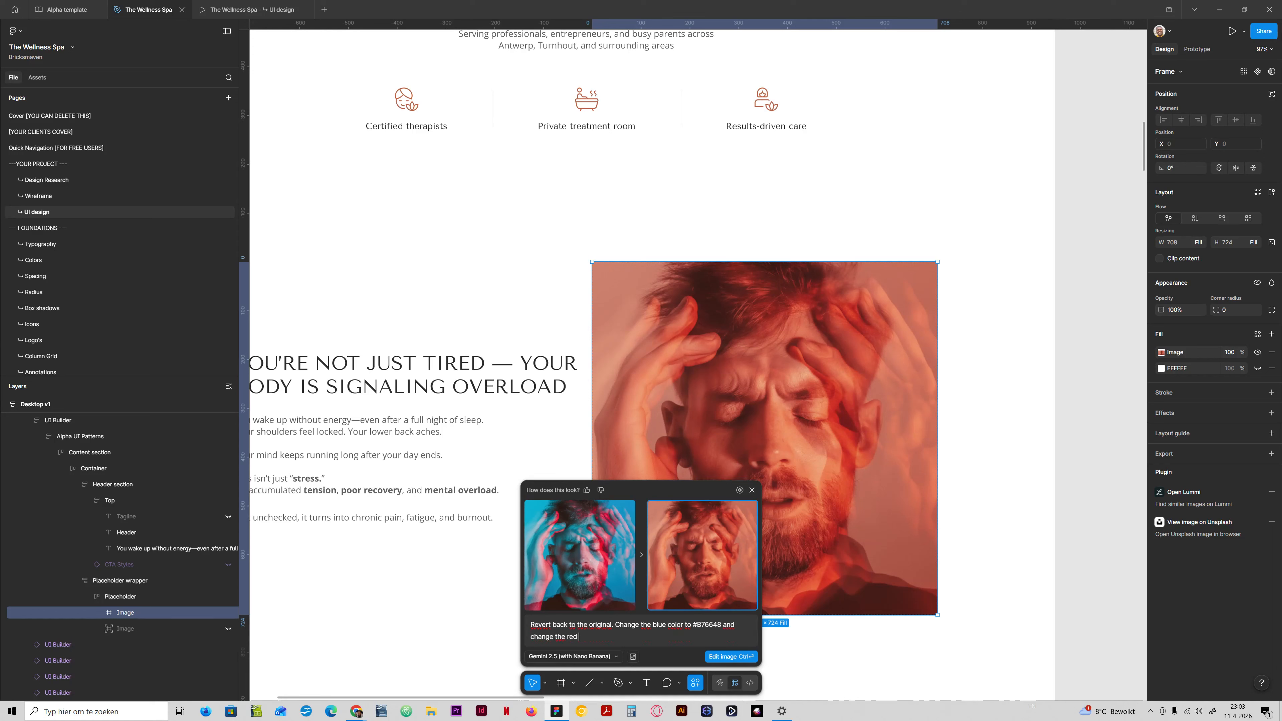
pyautogui.write('to')
pyautogui.write('a muted lime color')
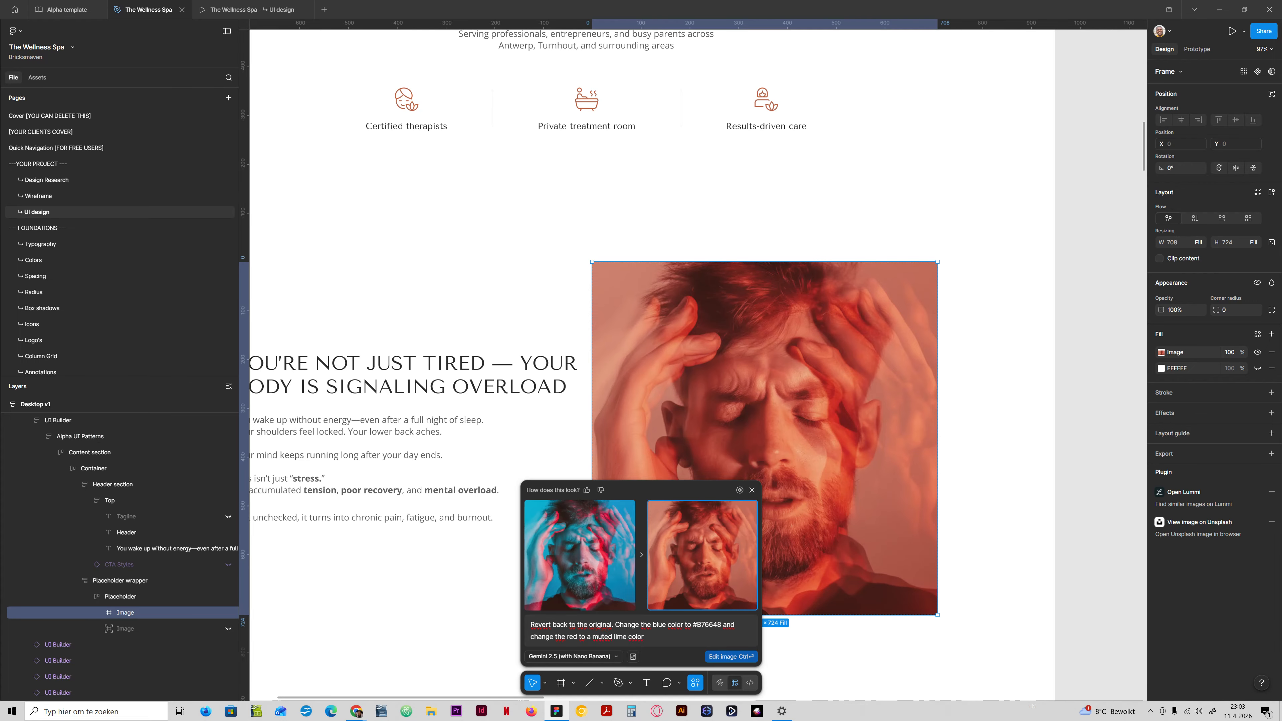
pyautogui.click(731, 657)
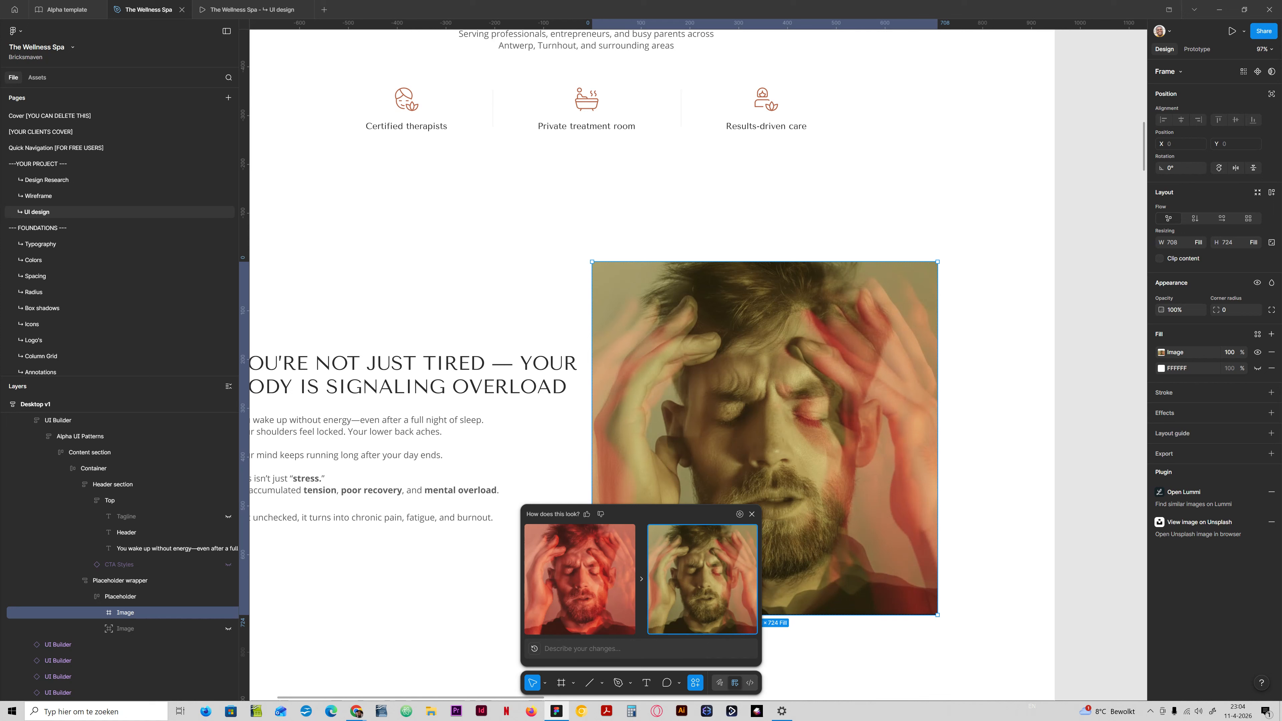
# Dismiss the AI edit comparison and undo the AI edits to restore the portrait's original colors.
pyautogui.click(990, 399)
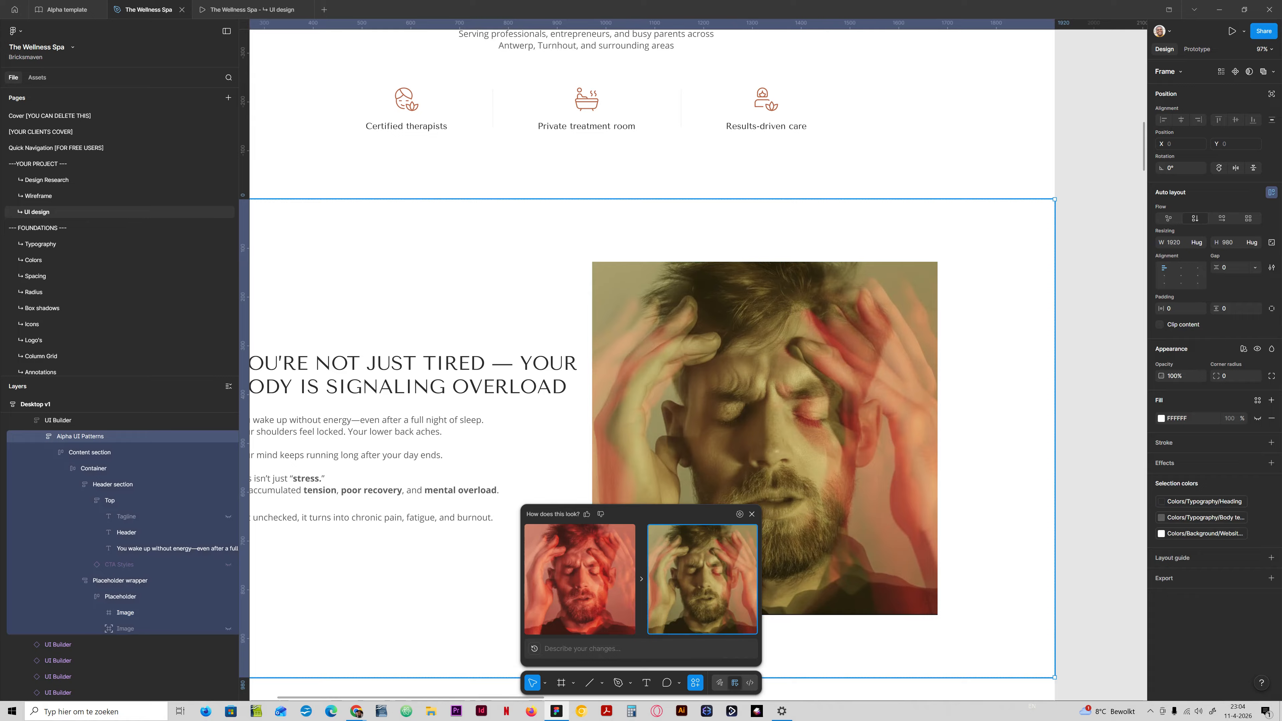
pyautogui.click(751, 513)
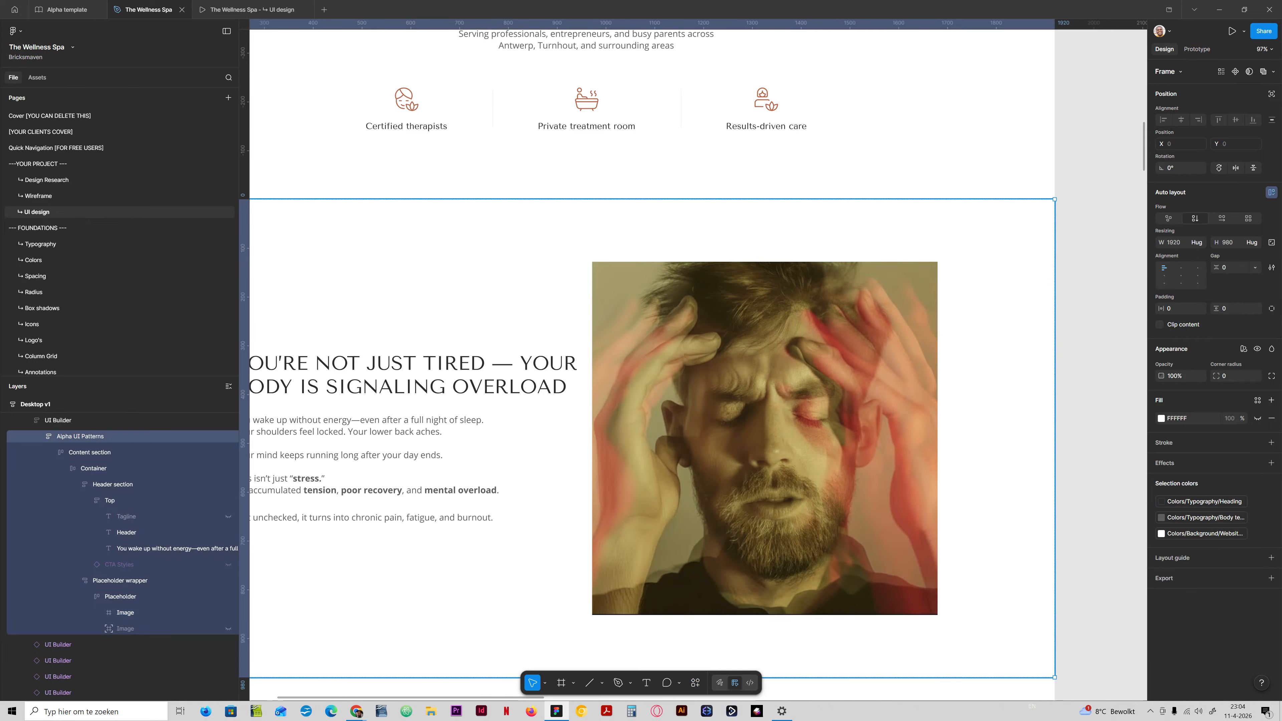
pyautogui.hotkey('ctrl', 'z')
pyautogui.hotkey('ctrl', 'z')
pyautogui.hotkey('ctrl', 'z')
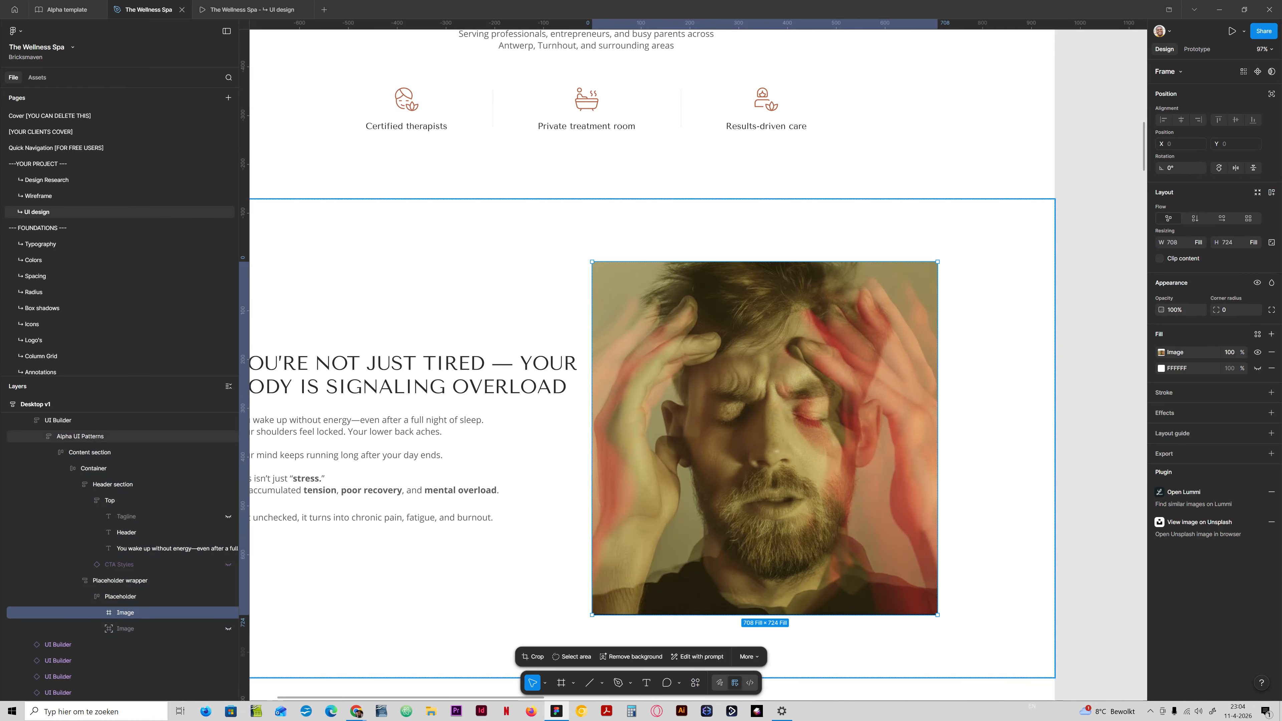
pyautogui.doubleClick(751, 514)
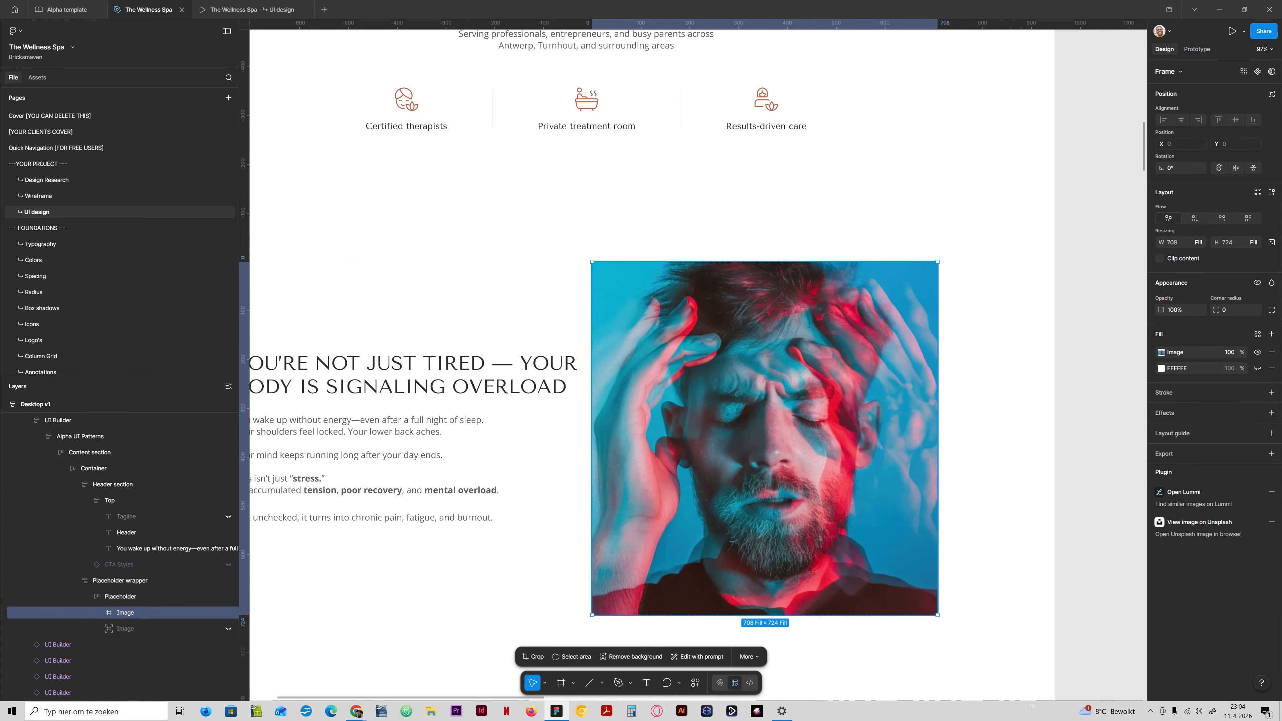
# Run the AI edit prompt "Edit this image and change the blue color to this color #B76648" on the portrait.
pyautogui.click(698, 657)
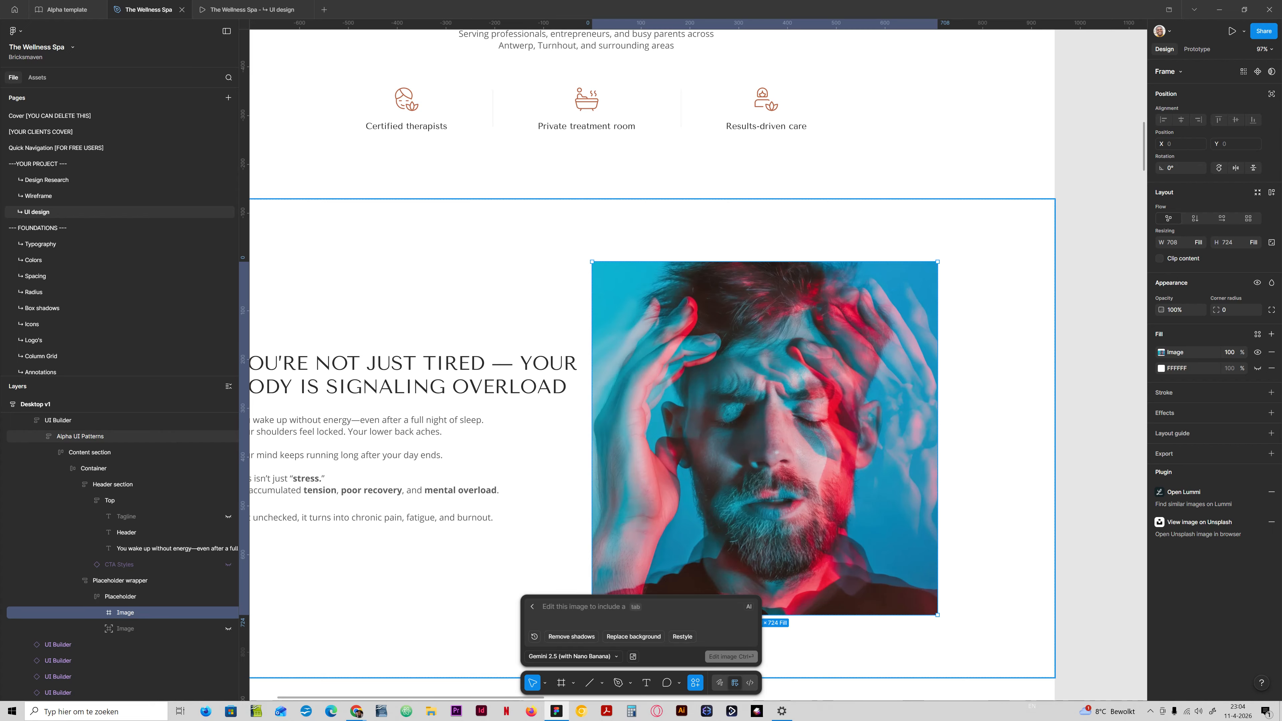
pyautogui.write('Edit this image')
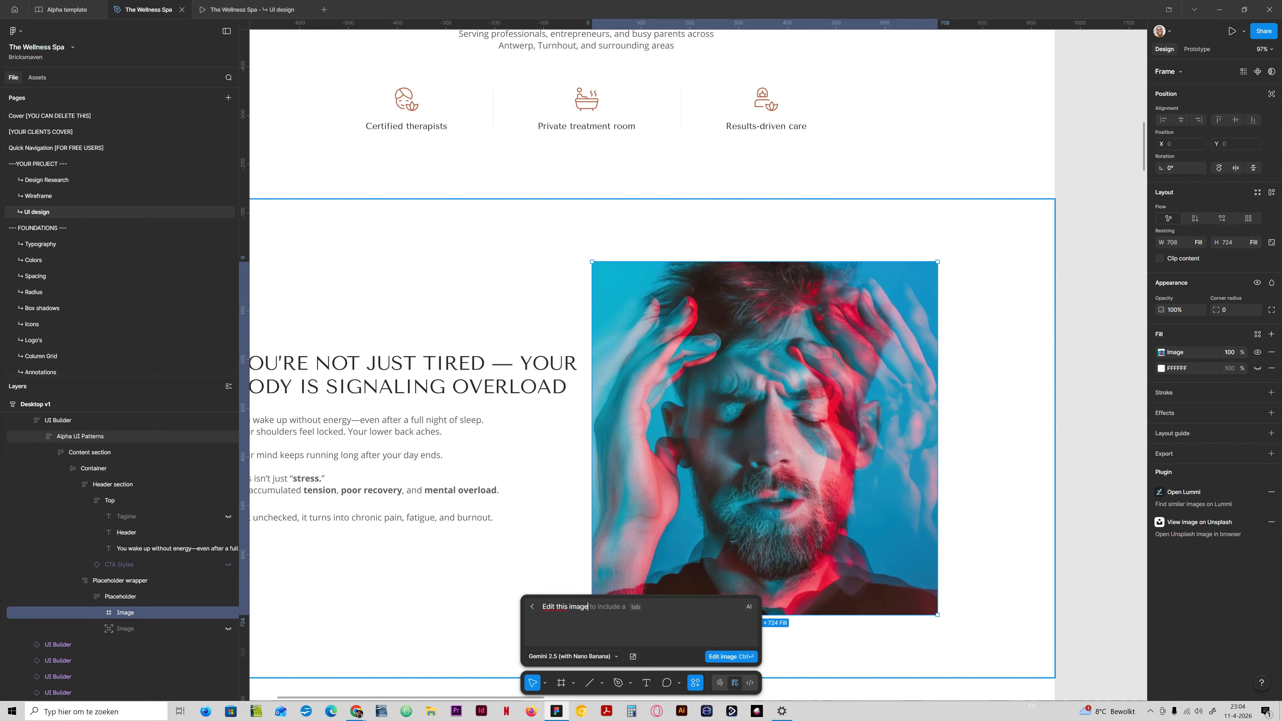
pyautogui.write(' and make t')
pyautogui.press('BackSpace')
pyautogui.press('BackSpace')
pyautogui.press('BackSpace')
pyautogui.write('change the blue color to this color #')
pyautogui.write('B76648')
pyautogui.hotkey('ctrl', 'Return')
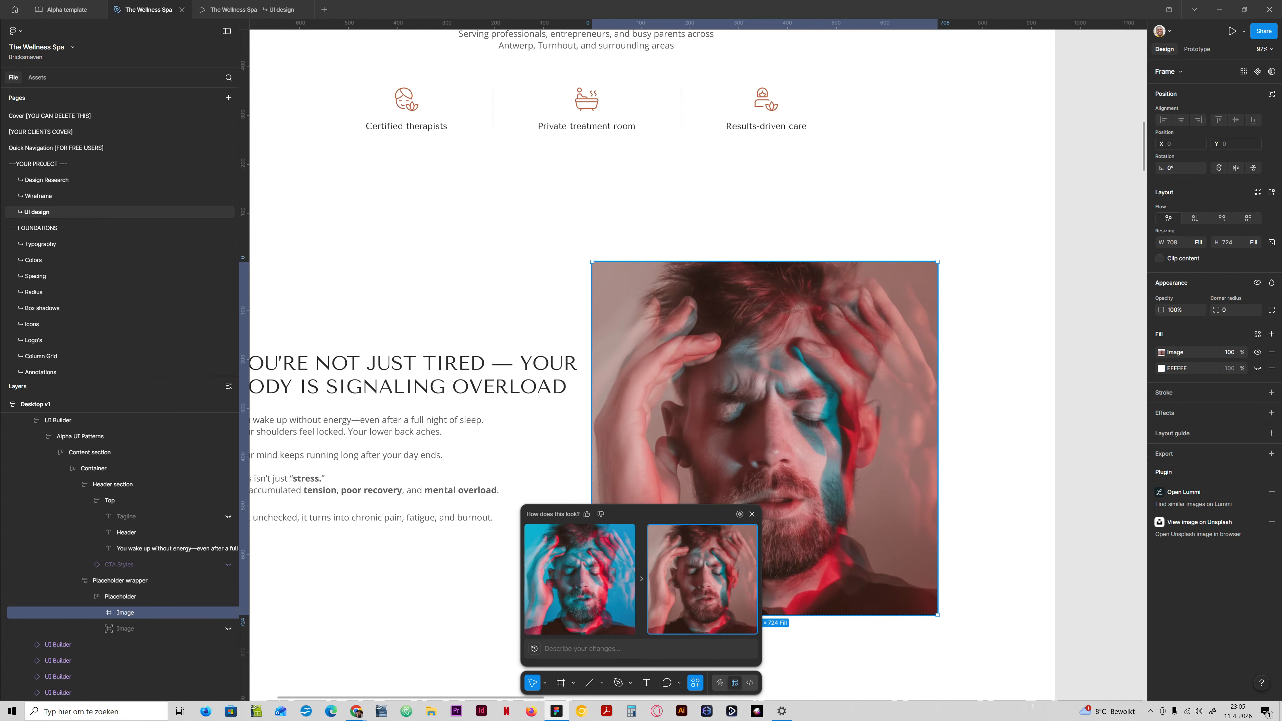
# Review the recolored portrait in the Desktop v1 prototype preview, then return to the design file.
pyautogui.scroll(-5, 683, 406)
pyautogui.scroll(1, 671, 414)
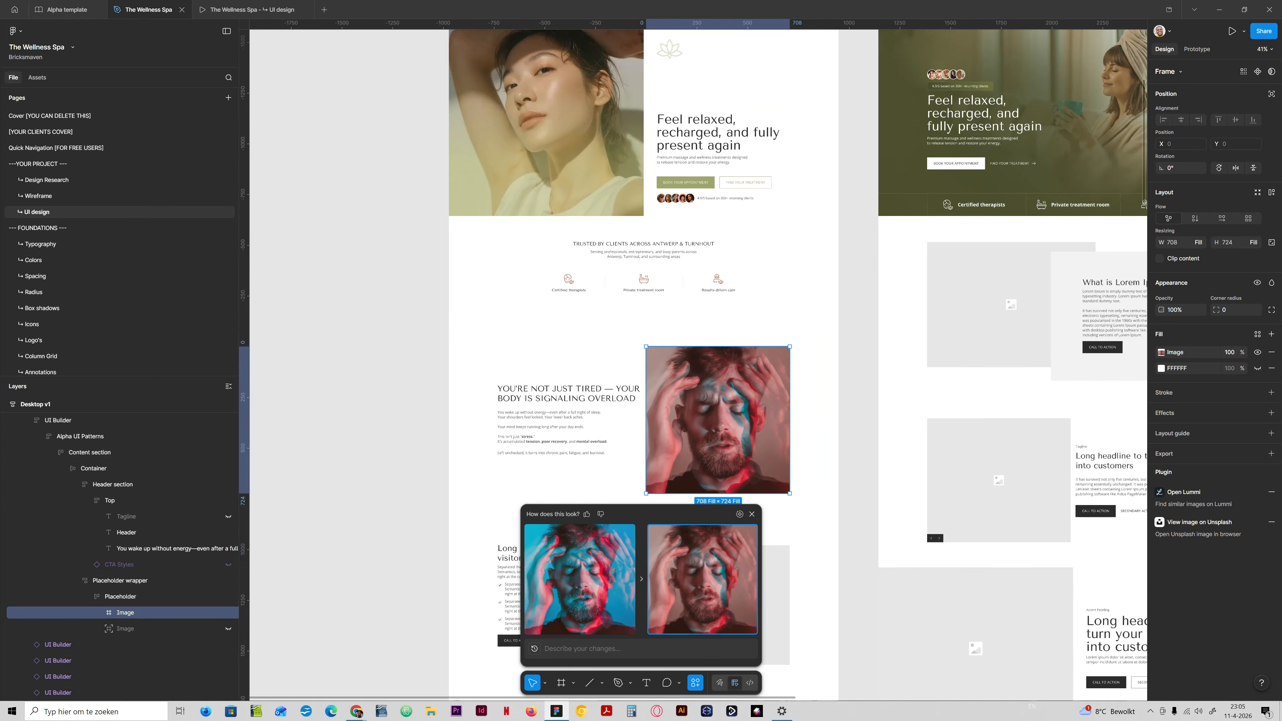
pyautogui.click(252, 9)
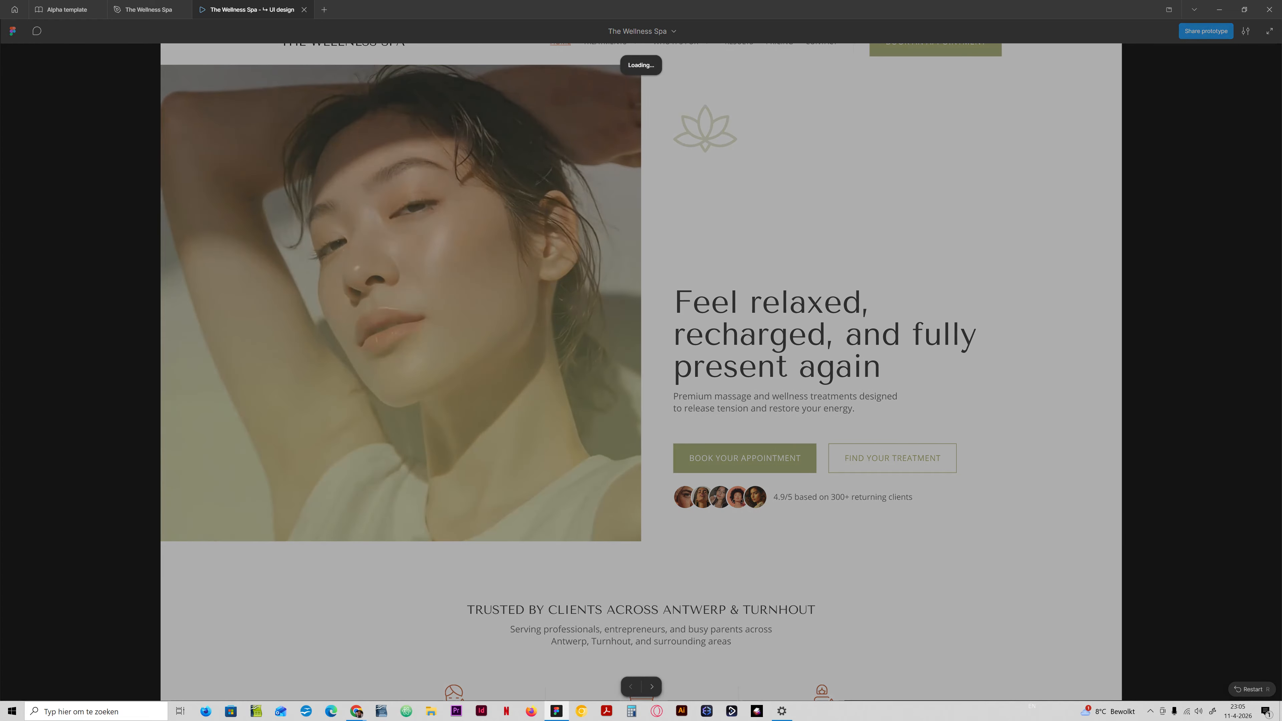
pyautogui.press('Right')
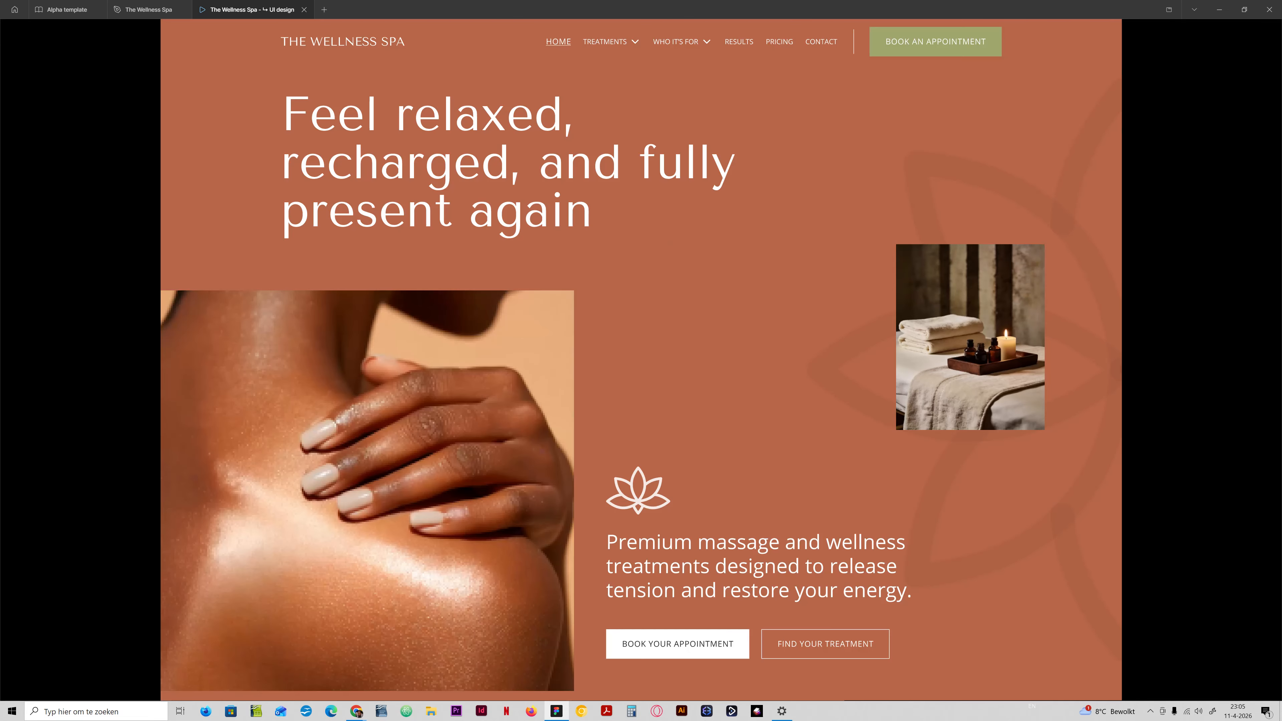
pyautogui.press('Left')
pyautogui.scroll(-8, 641, 353)
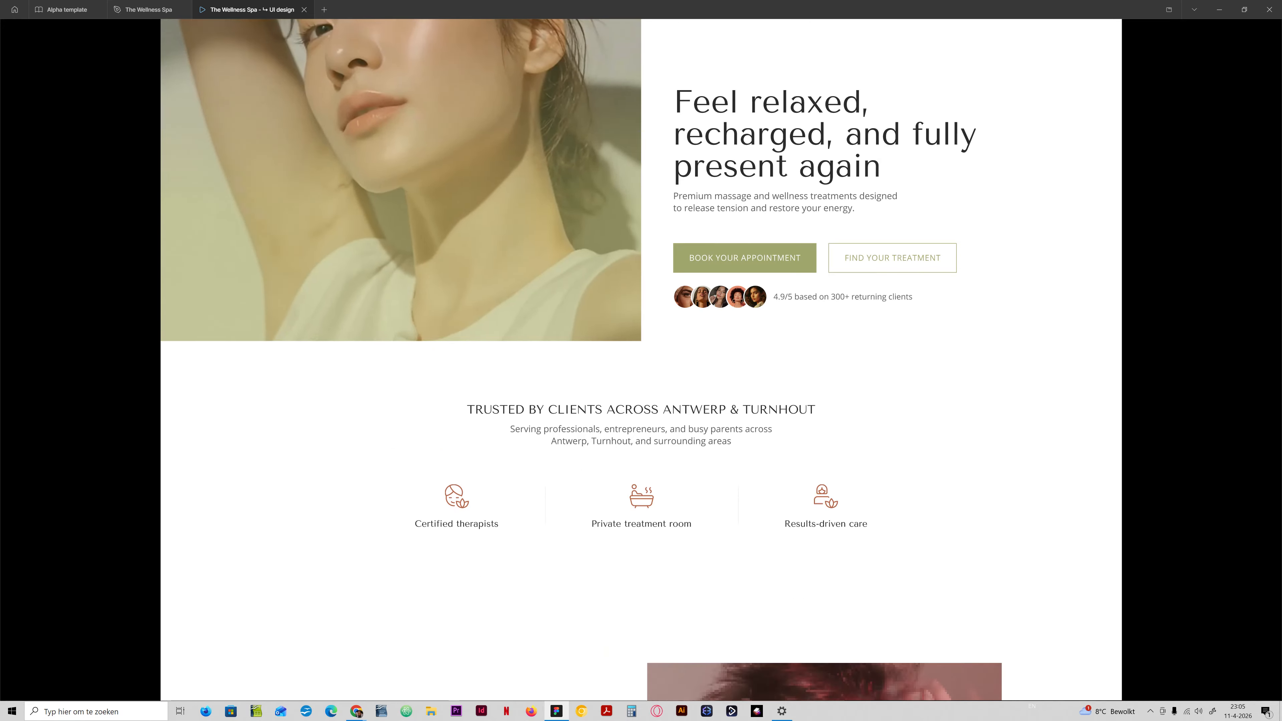
pyautogui.scroll(-6, 641, 353)
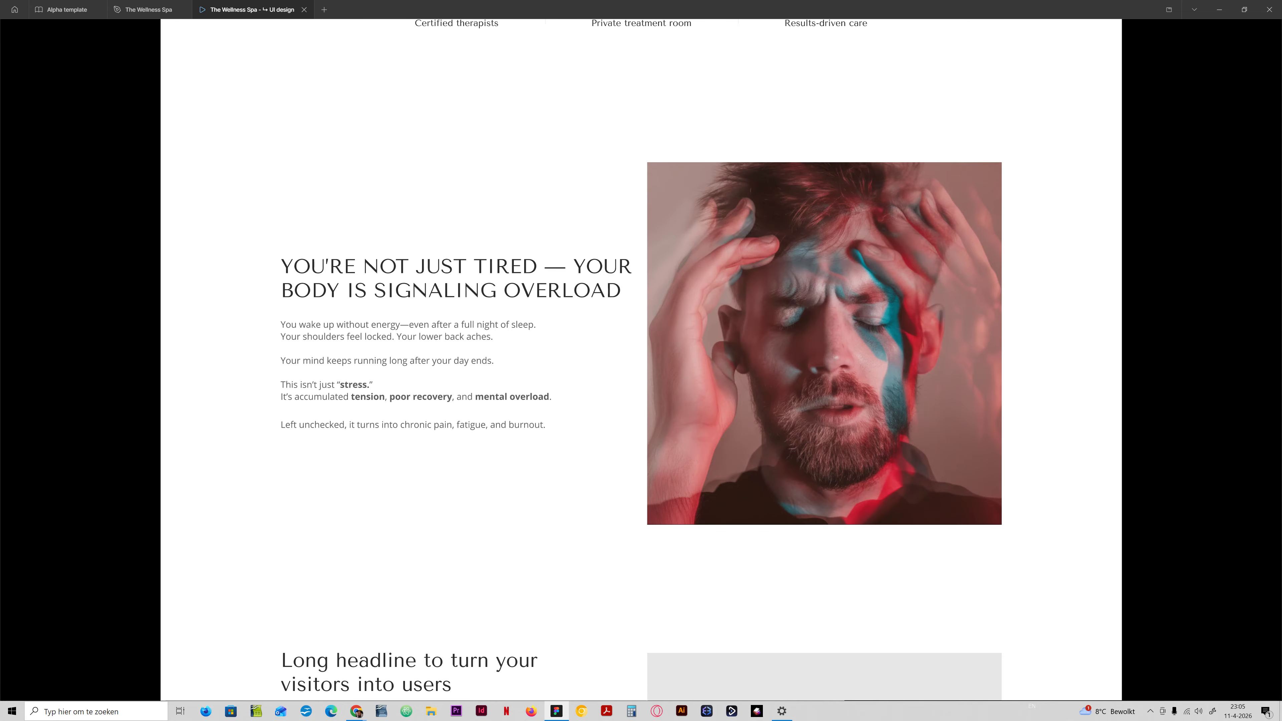
pyautogui.scroll(3, 641, 354)
pyautogui.scroll(-3, 641, 354)
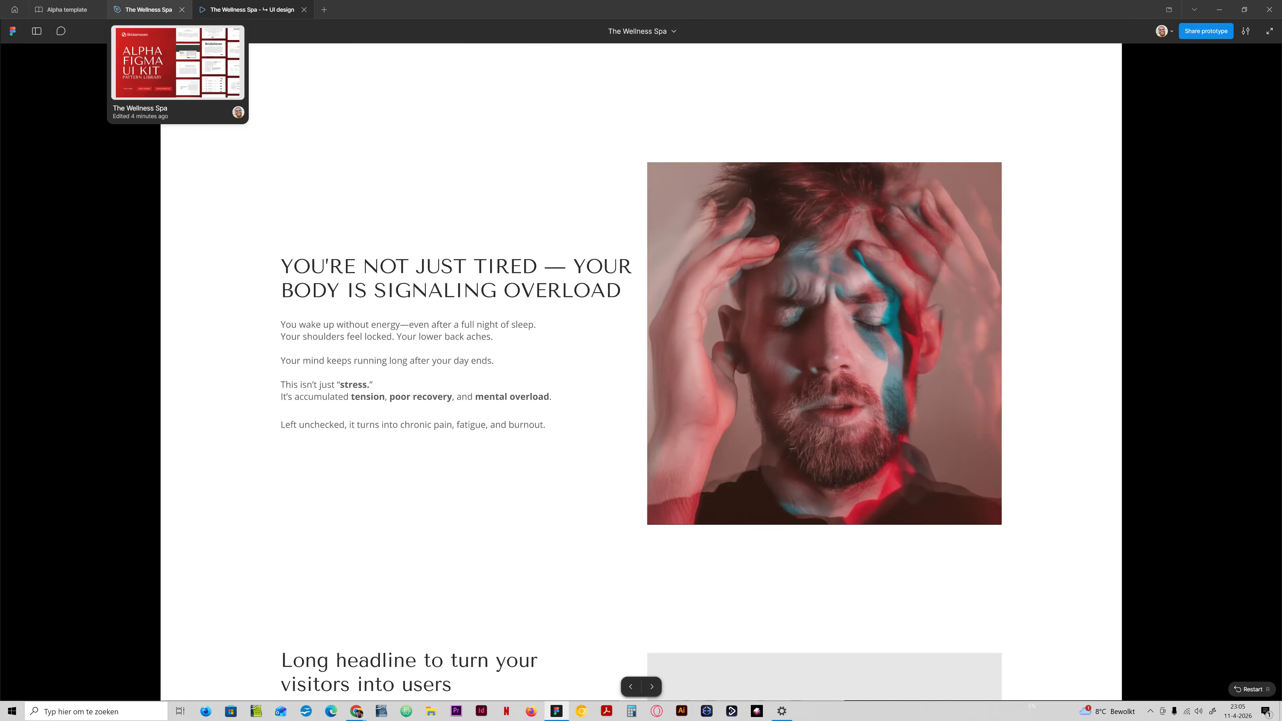
pyautogui.click(147, 9)
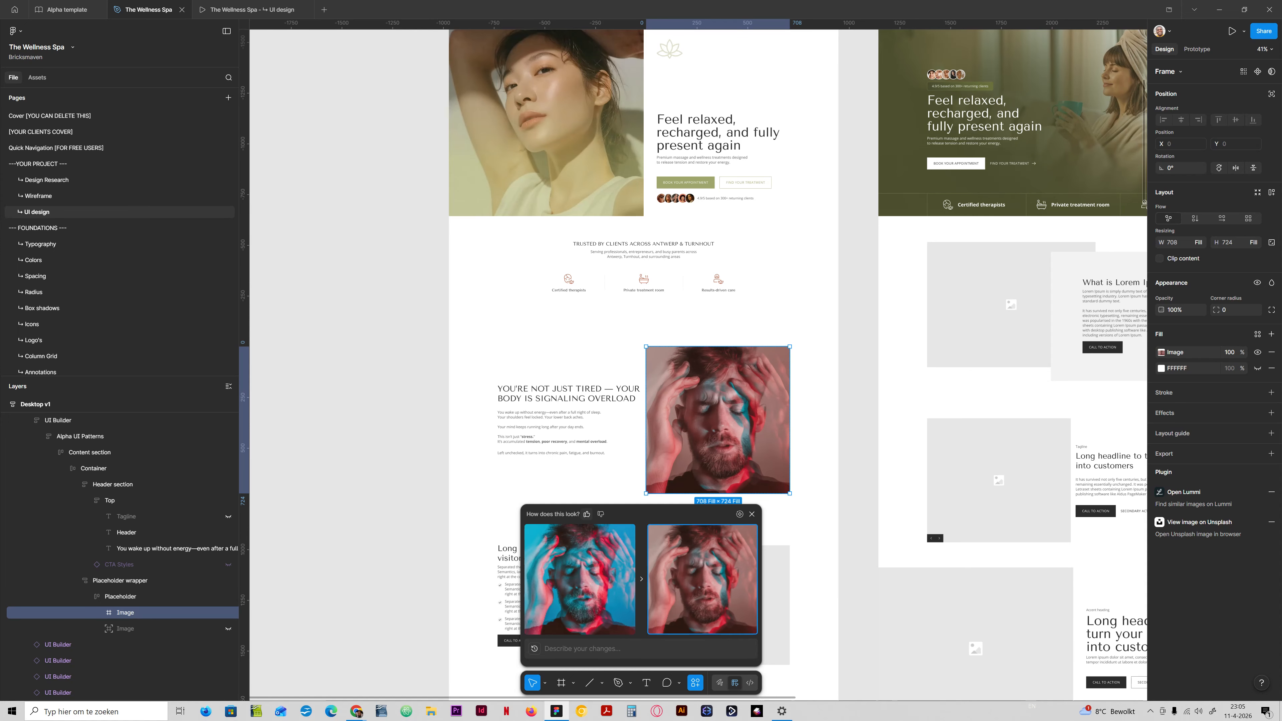
# Dismiss the AI credit notice and check the remaining AI credit balance.
pyautogui.scroll(1, 565, 419)
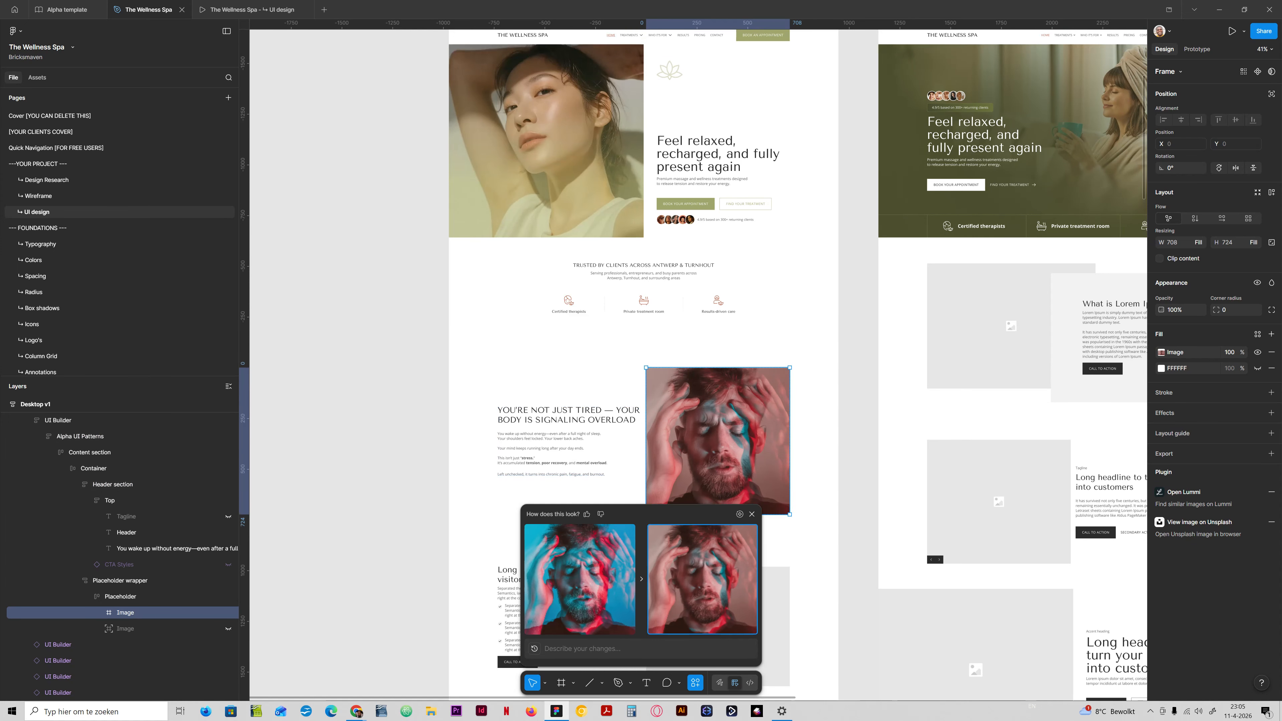
pyautogui.scroll(1, 566, 419)
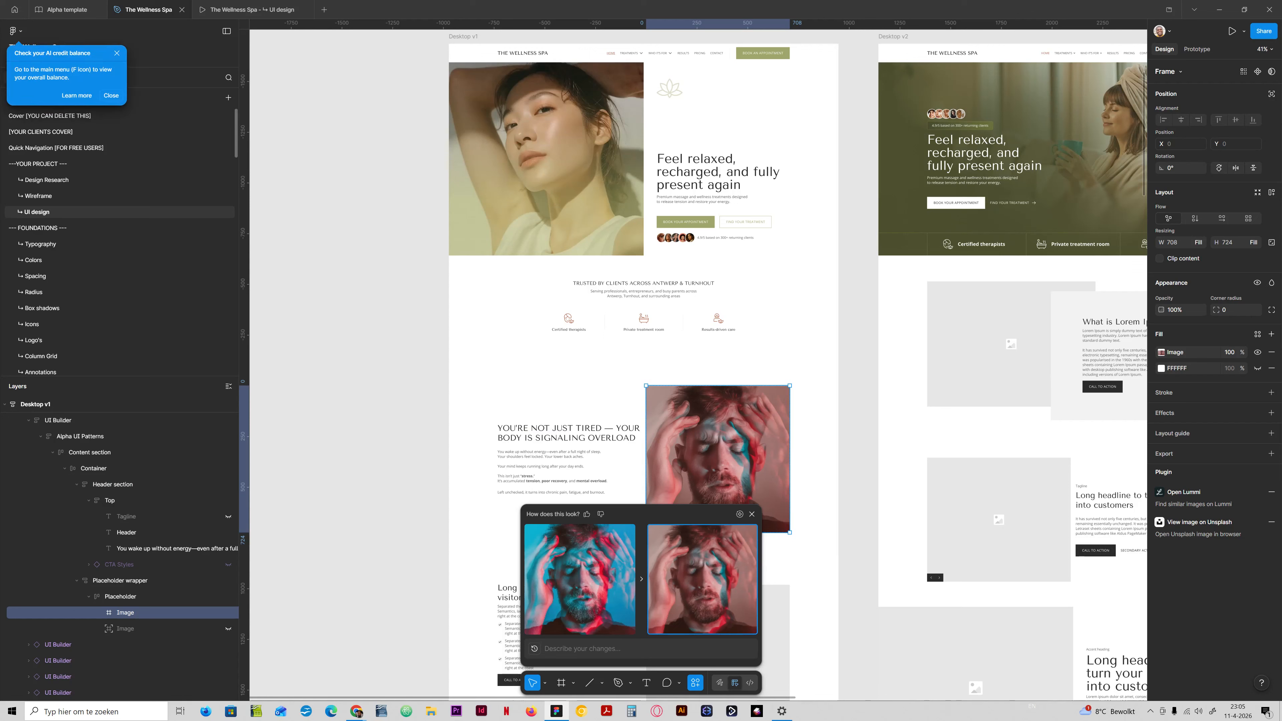
pyautogui.click(111, 95)
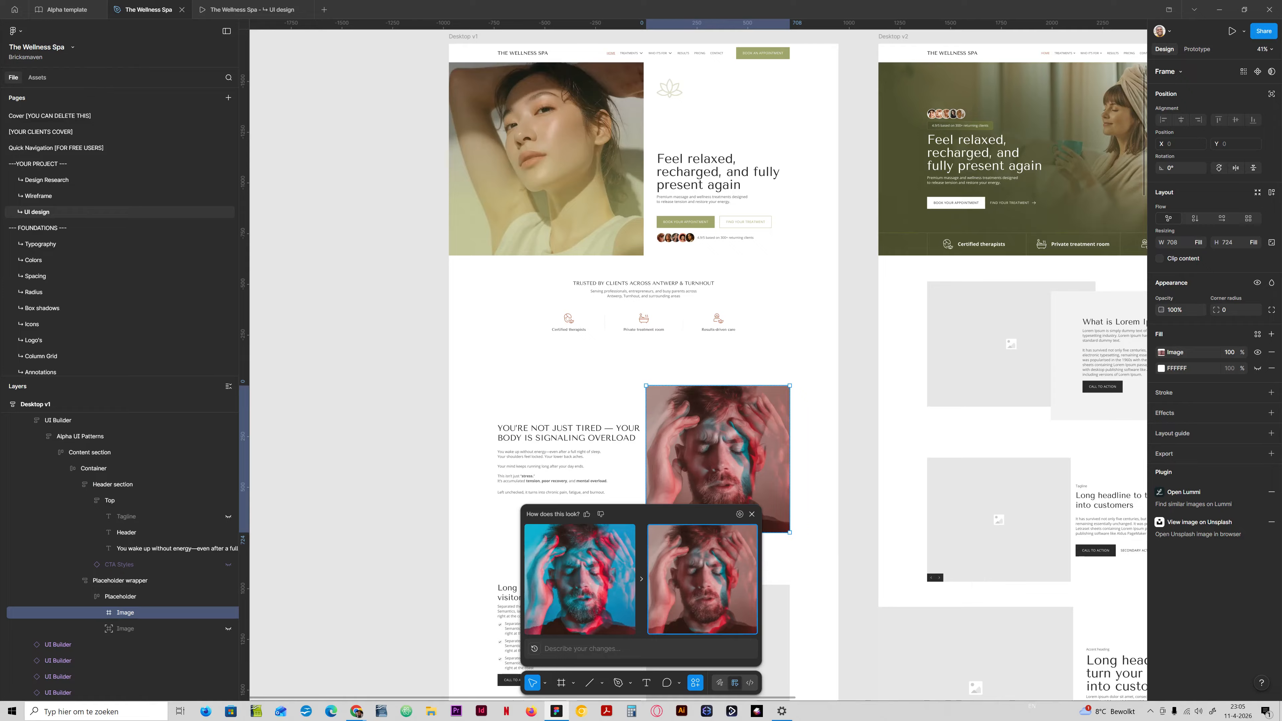
pyautogui.click(13, 31)
pyautogui.moveTo(56, 221)
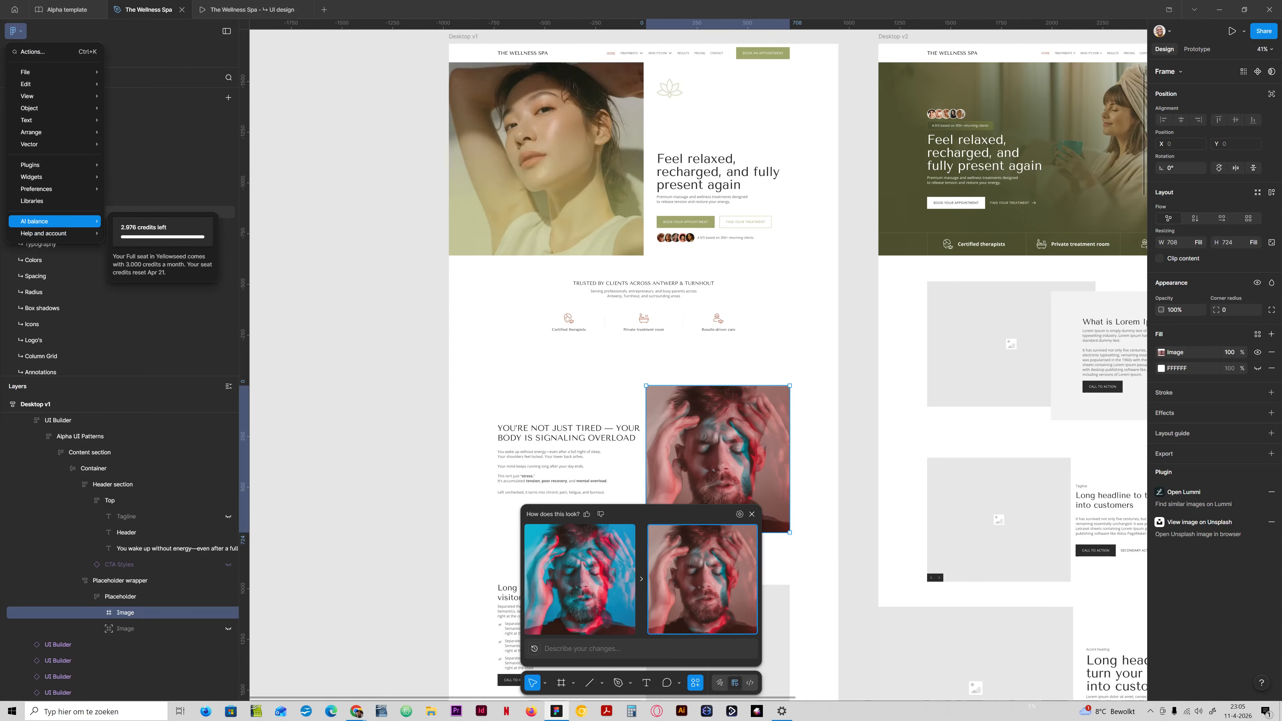
pyautogui.click(571, 407)
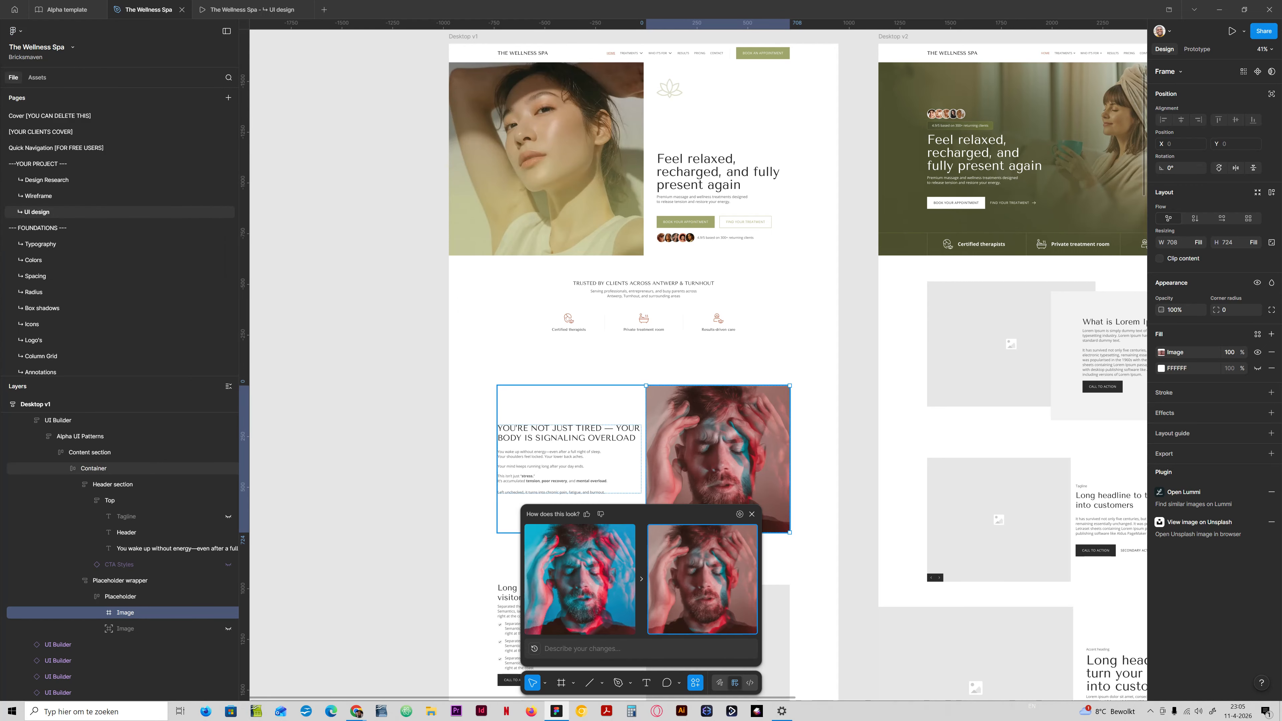
# Switch the portrait back to its original blue-and-red version and close the AI edit comparison.
pyautogui.click(580, 579)
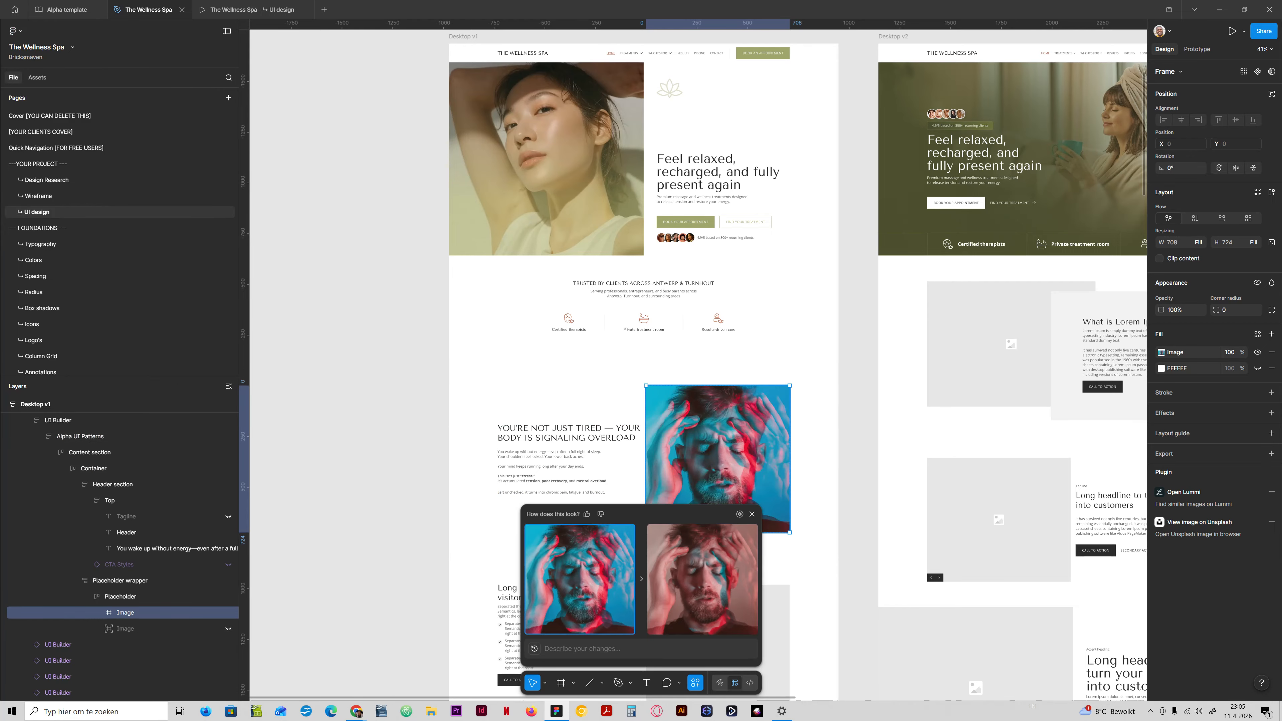
pyautogui.scroll(-2, 693, 364)
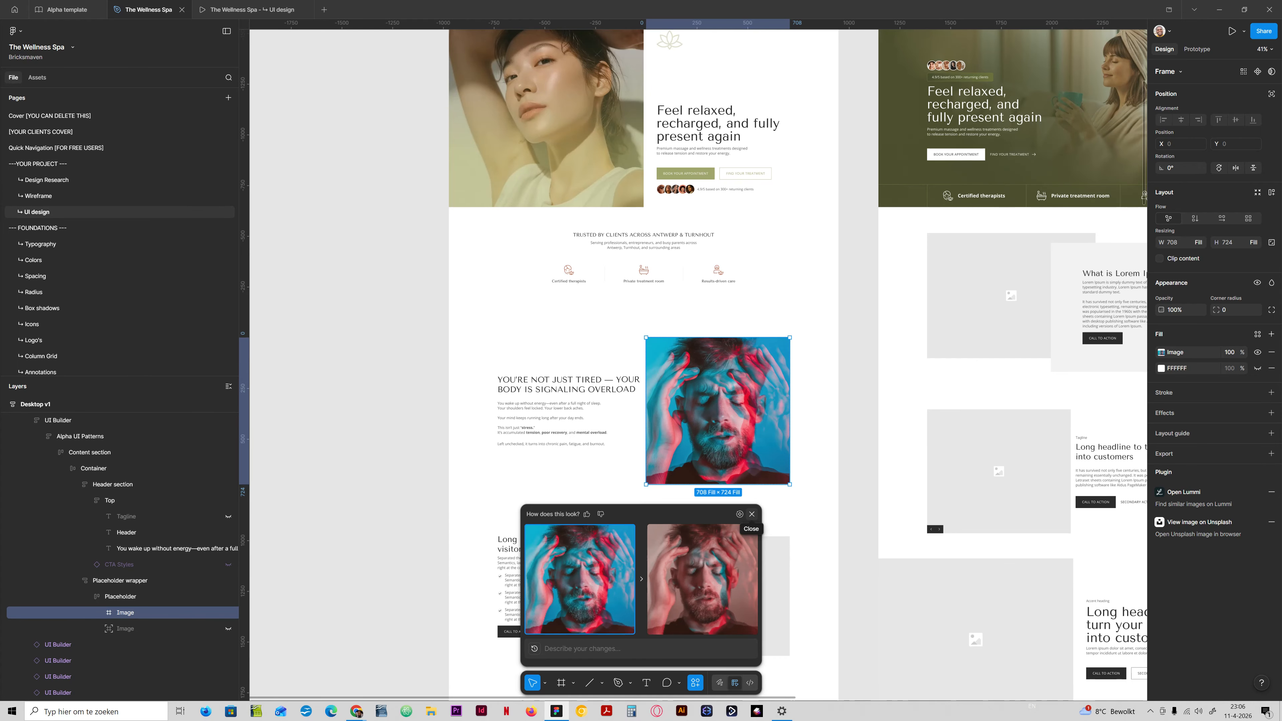
pyautogui.click(752, 514)
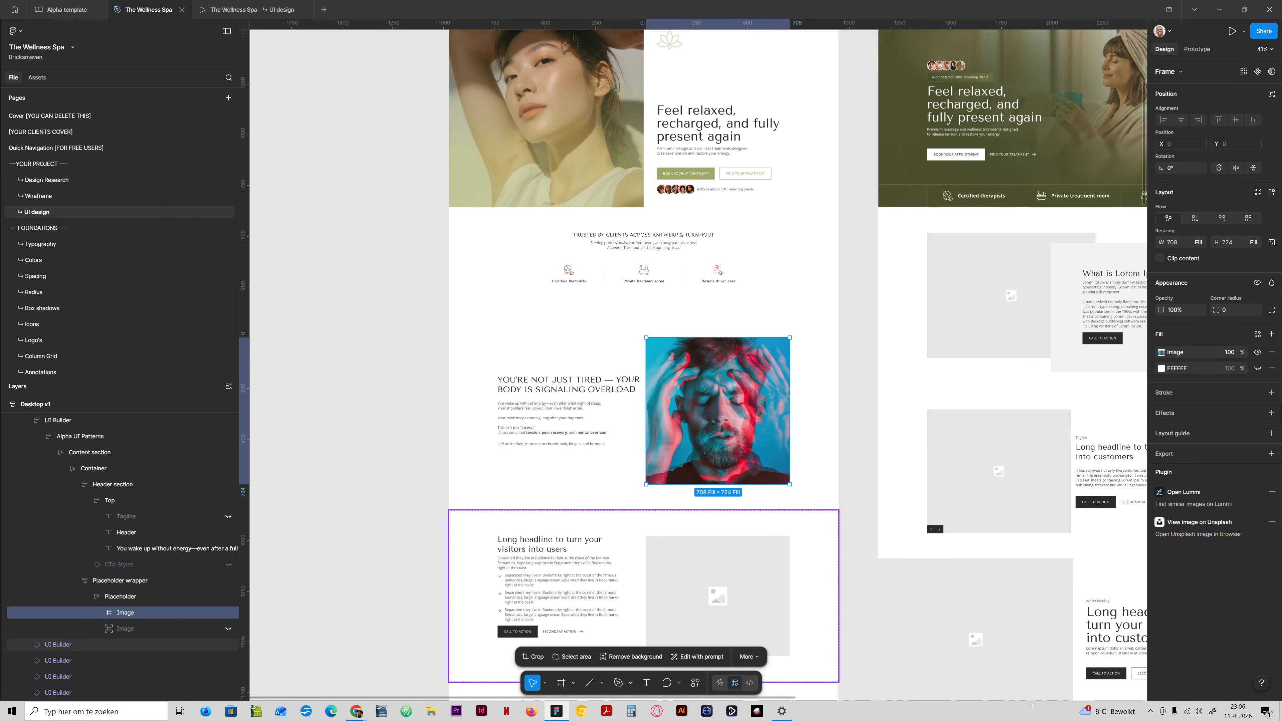
# Examine how the original portrait fits with the rest of Desktop v1 and the neighbouring Desktop v2 homepage.
pyautogui.scroll(6, 696, 354)
pyautogui.scroll(-5, 697, 353)
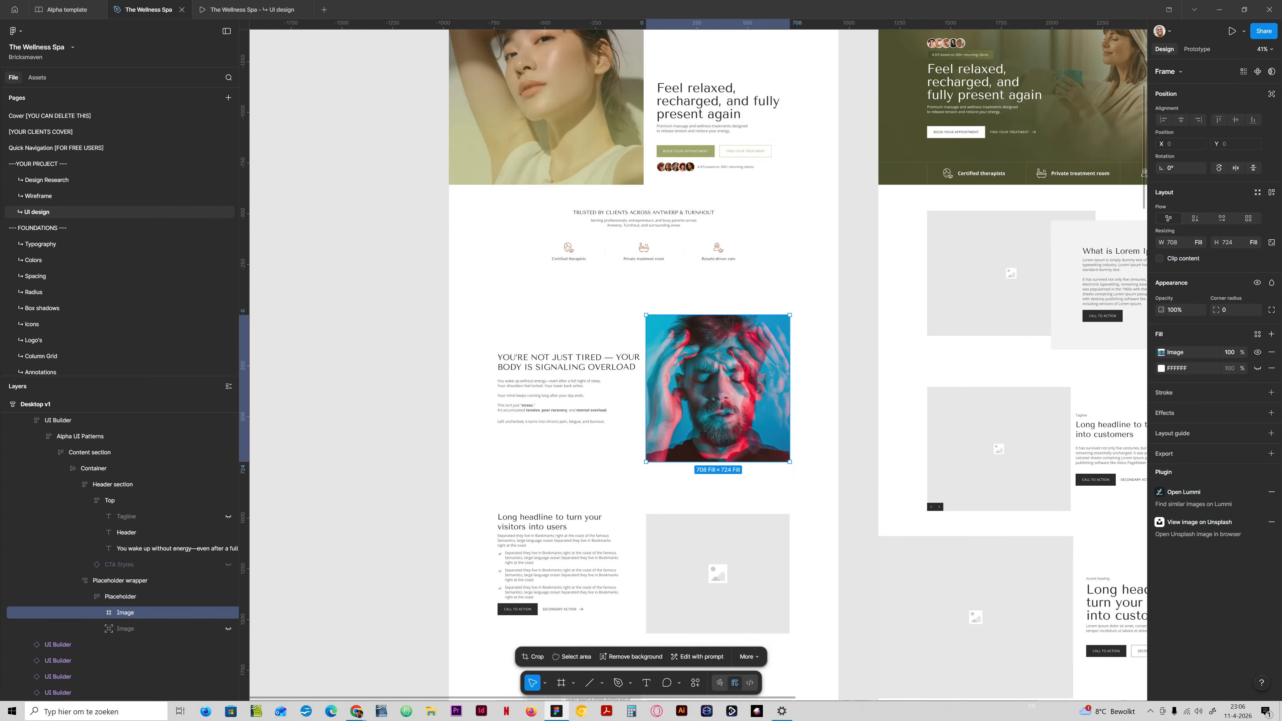
pyautogui.scroll(4, 696, 353)
pyautogui.scroll(-5, 696, 354)
pyautogui.scroll(4, 697, 354)
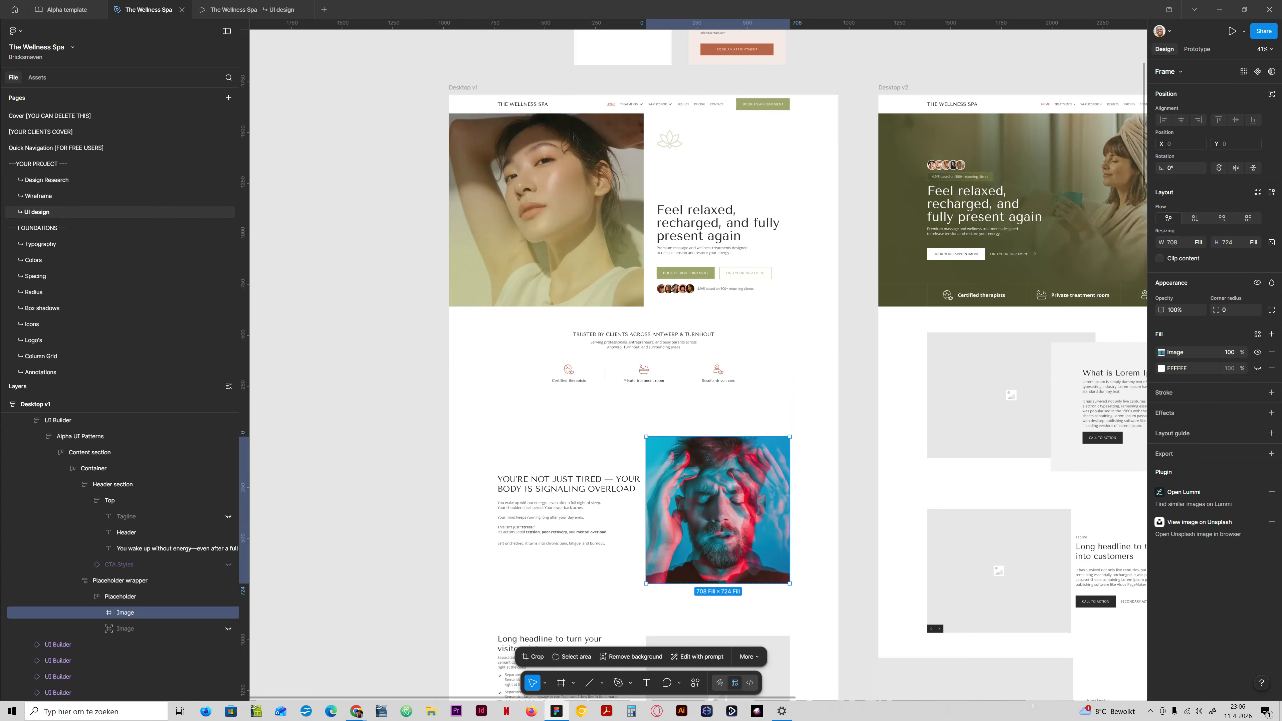
pyautogui.hscroll(3, 696, 353)
pyautogui.scroll(1, 697, 353)
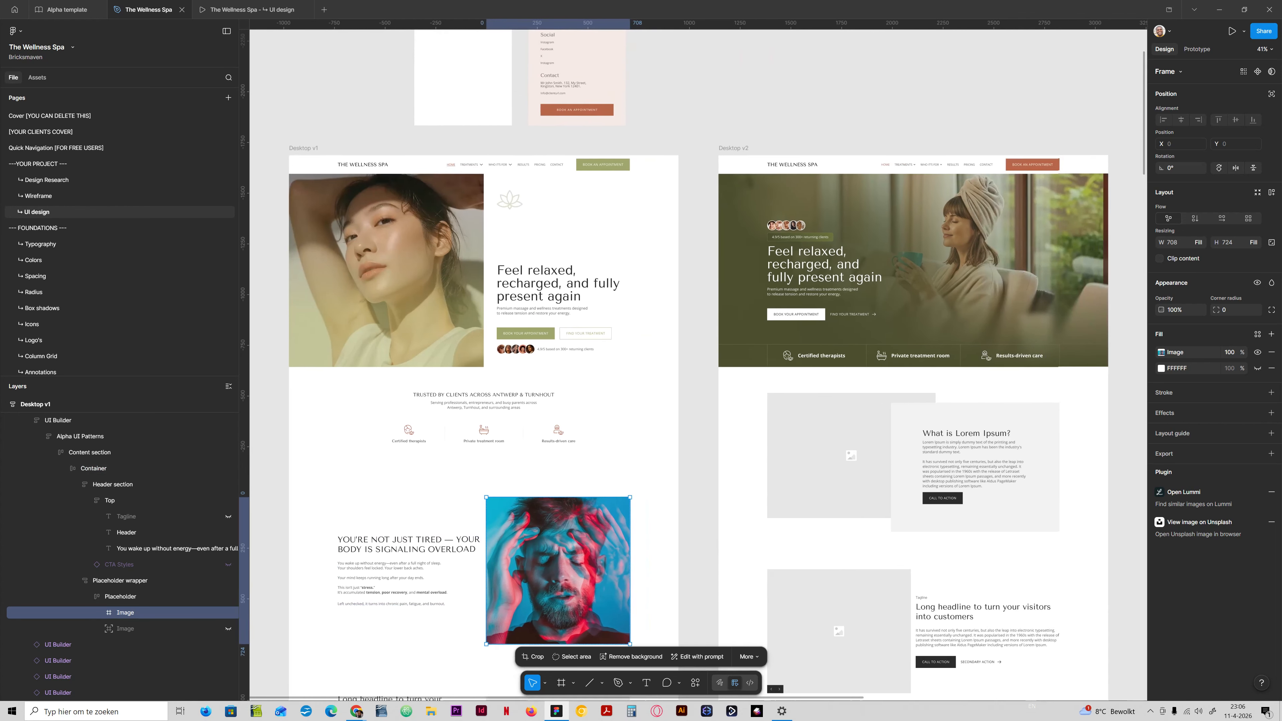
pyautogui.scroll(-1, 697, 354)
pyautogui.hscroll(-1, 696, 353)
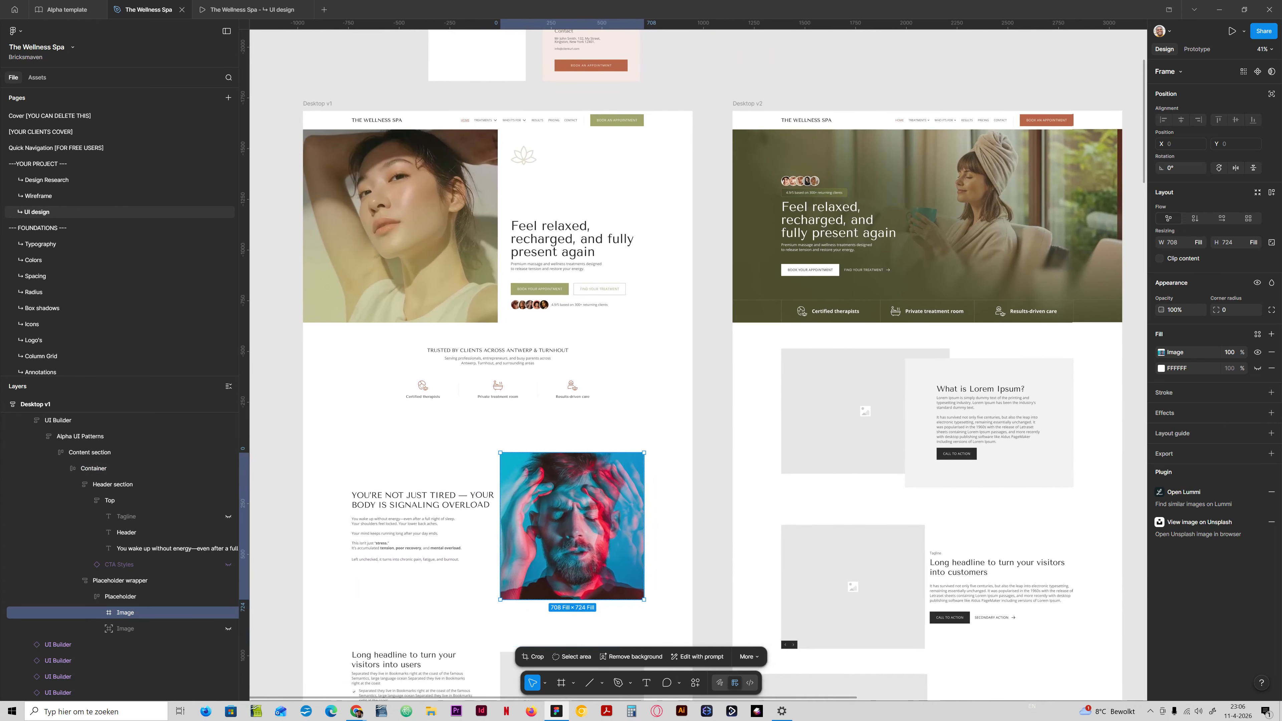
pyautogui.scroll(-2, 697, 354)
pyautogui.hscroll(-2, 697, 353)
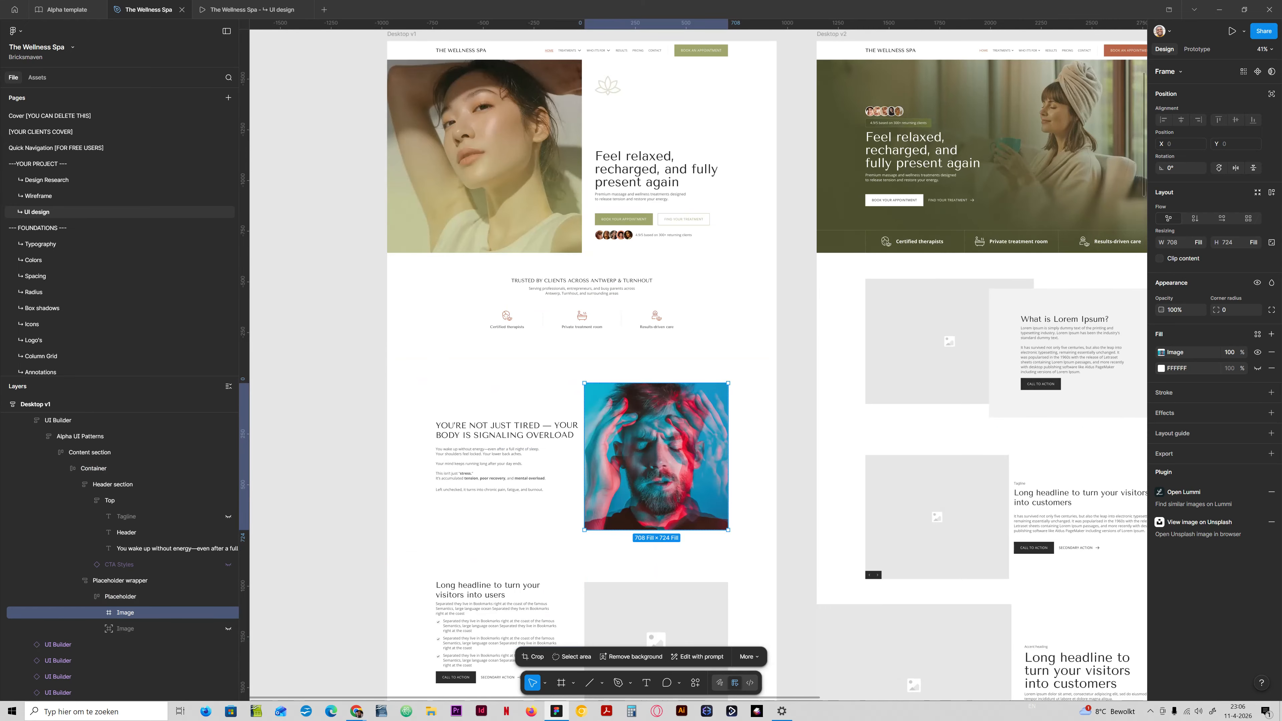
# Remove the portrait's hidden white fill and add a linear gradient fill over the image with its 100% stop set to 484C2E.
pyautogui.click(1272, 368)
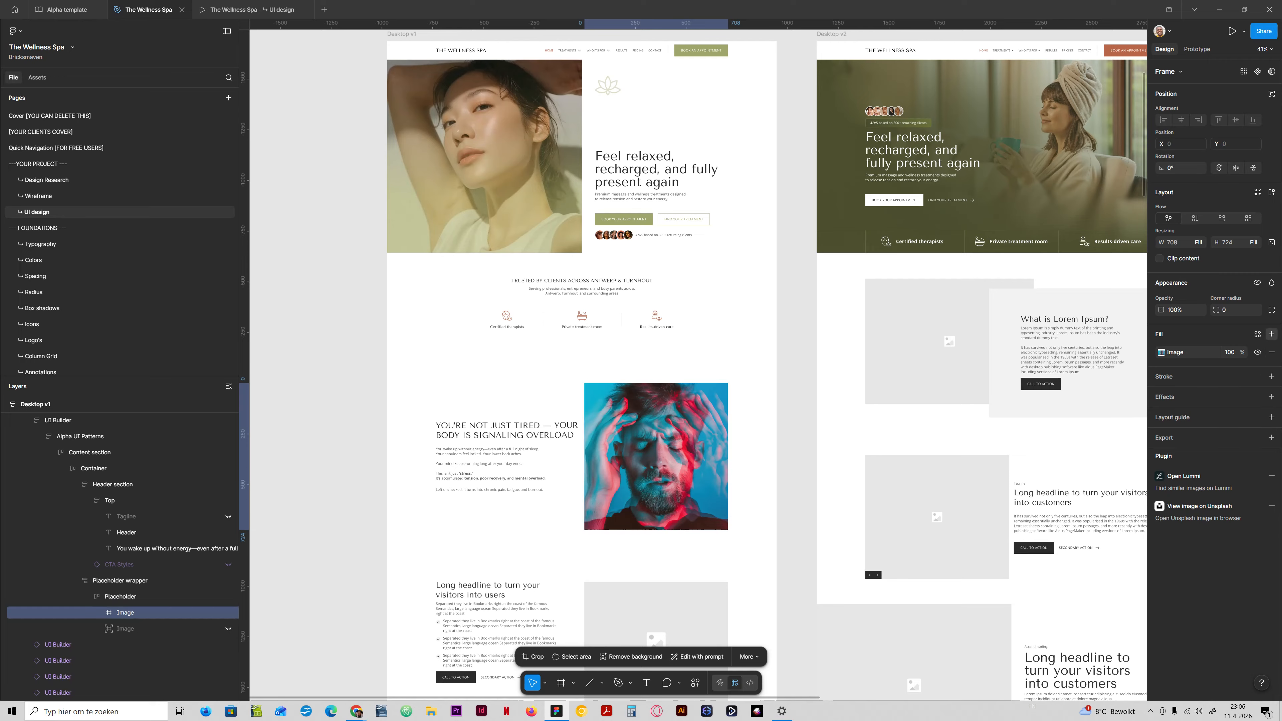
pyautogui.click(1272, 334)
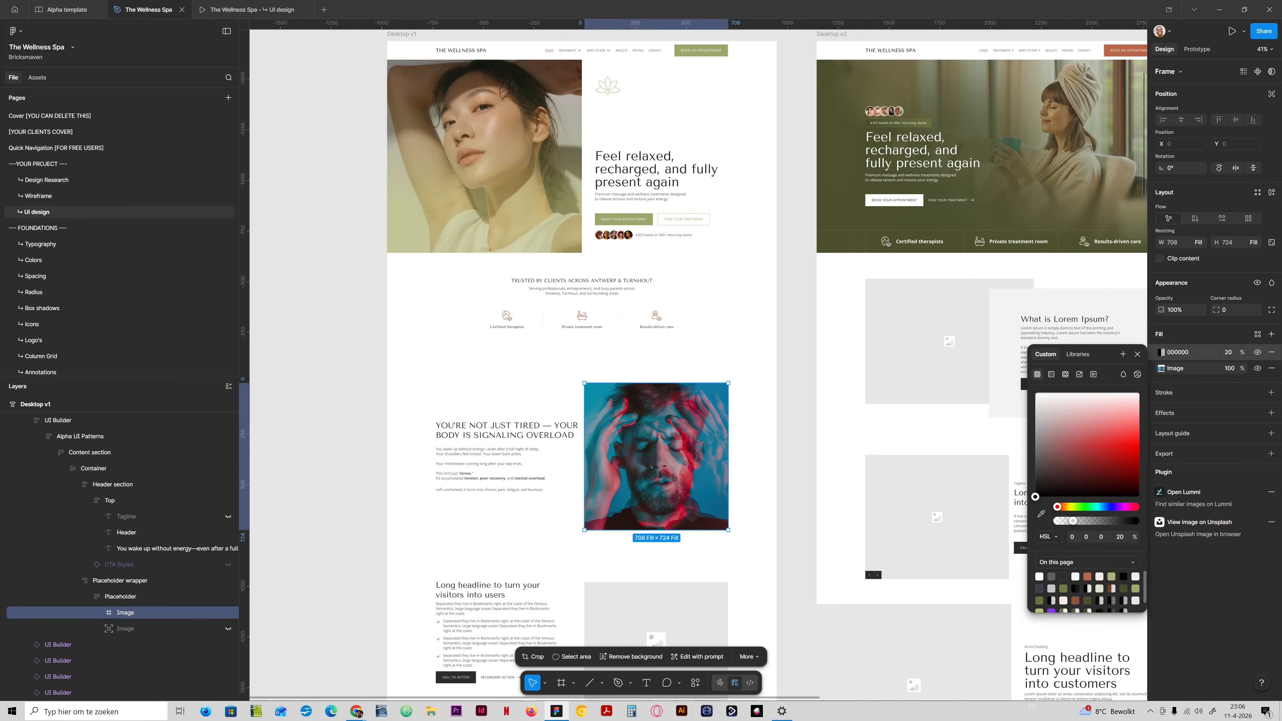
pyautogui.click(1051, 374)
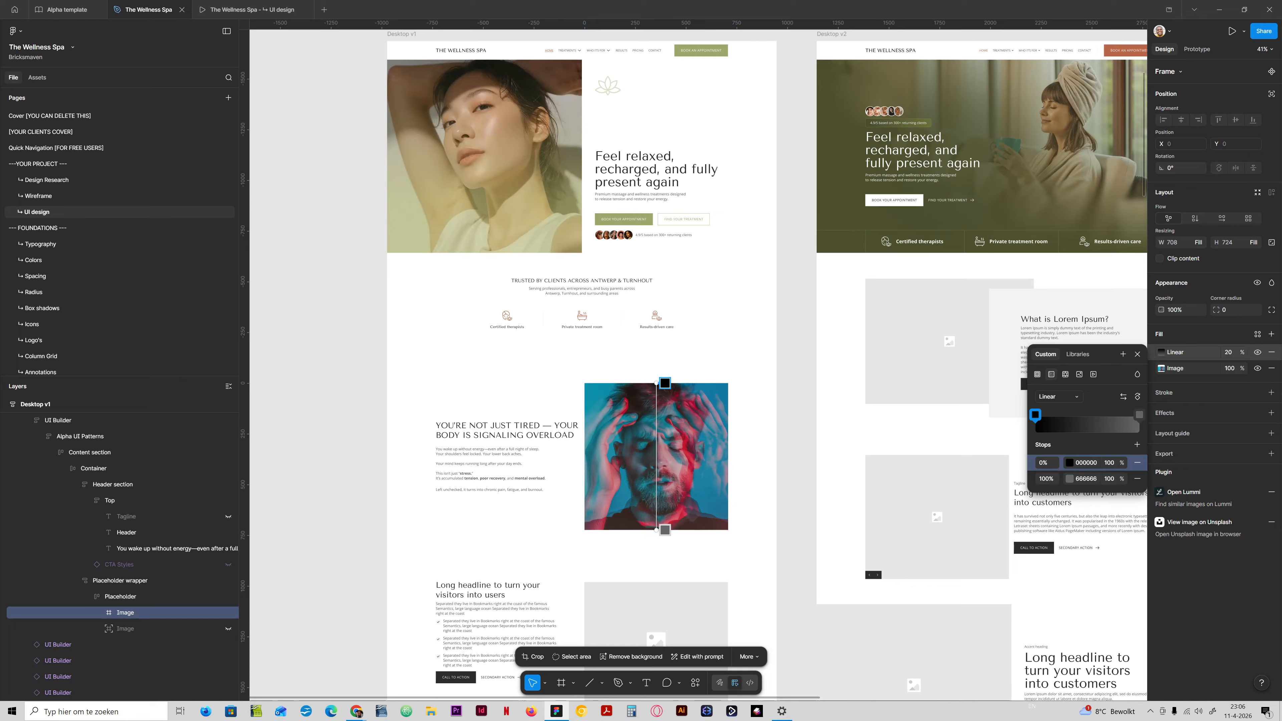
pyautogui.click(1139, 415)
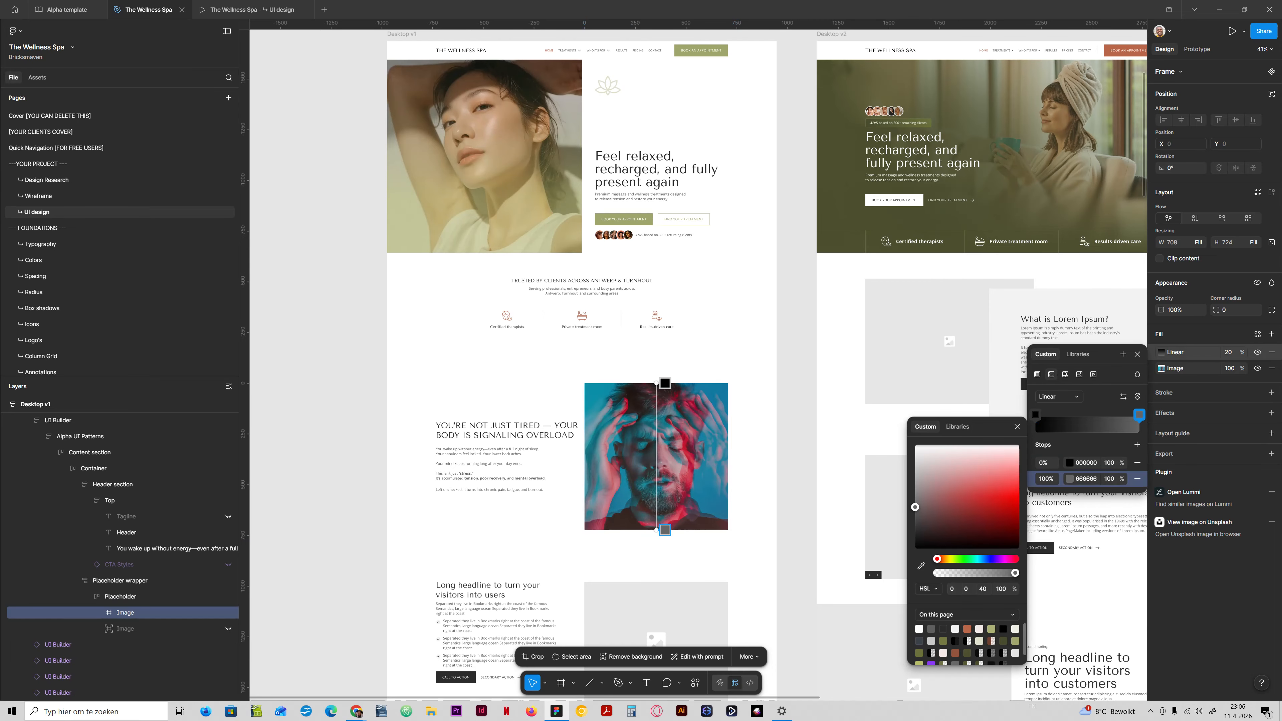
pyautogui.click(1002, 641)
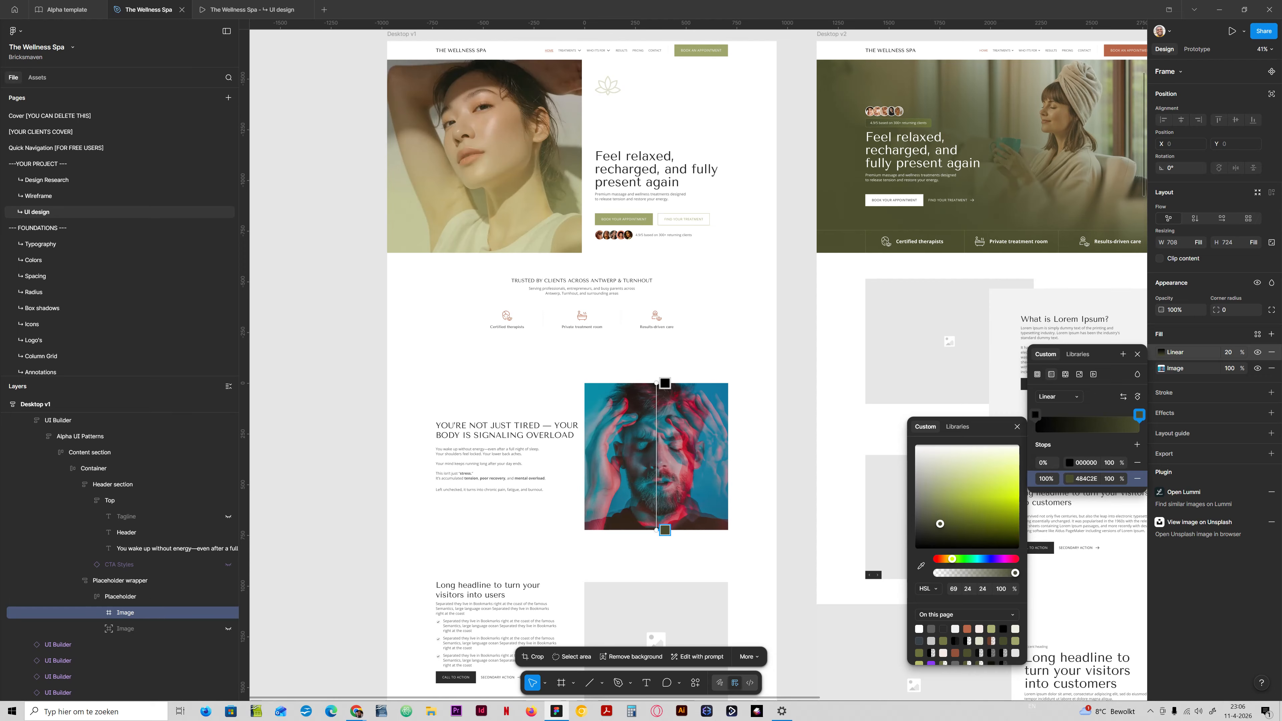
# Set the opacity of the portrait's linear gradient fill to 70%.
pyautogui.click(1228, 352)
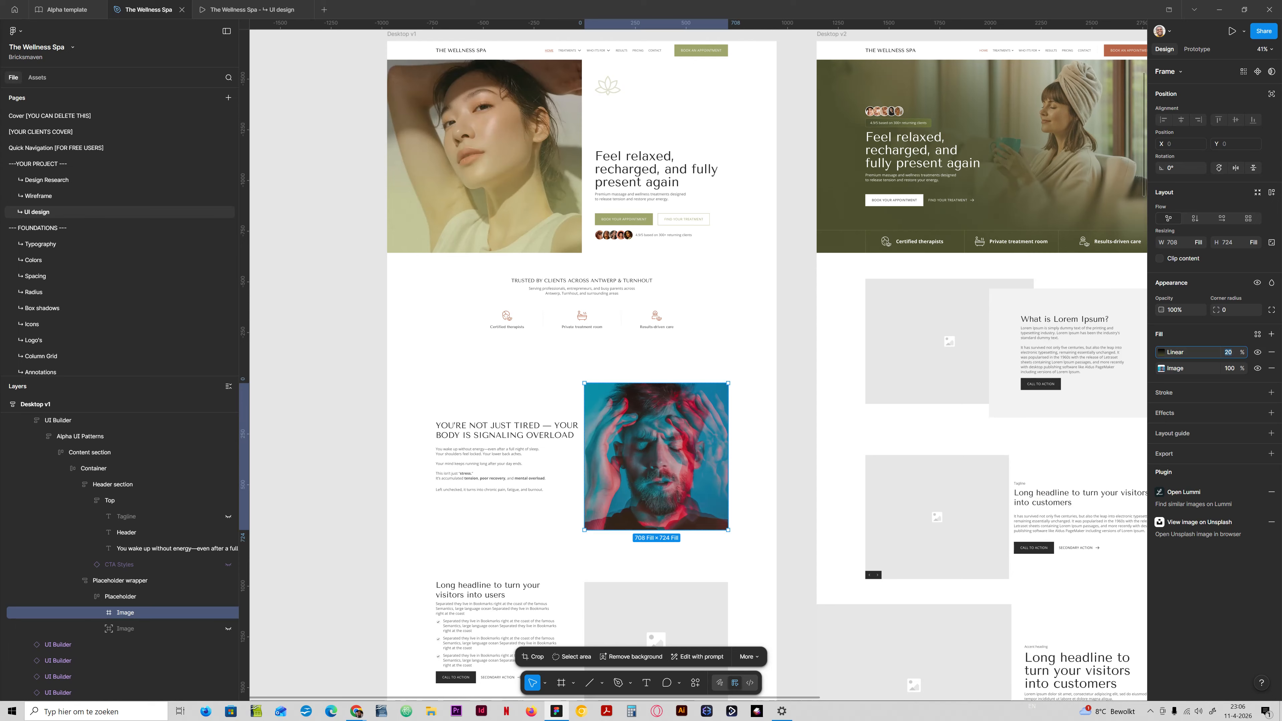
pyautogui.hotkey('shift', 'Up')
pyautogui.hotkey('shift', 'Up')
pyautogui.hotkey('shift', 'Up')
pyautogui.hotkey('shift', 'Up')
pyautogui.hotkey('shift', 'Up')
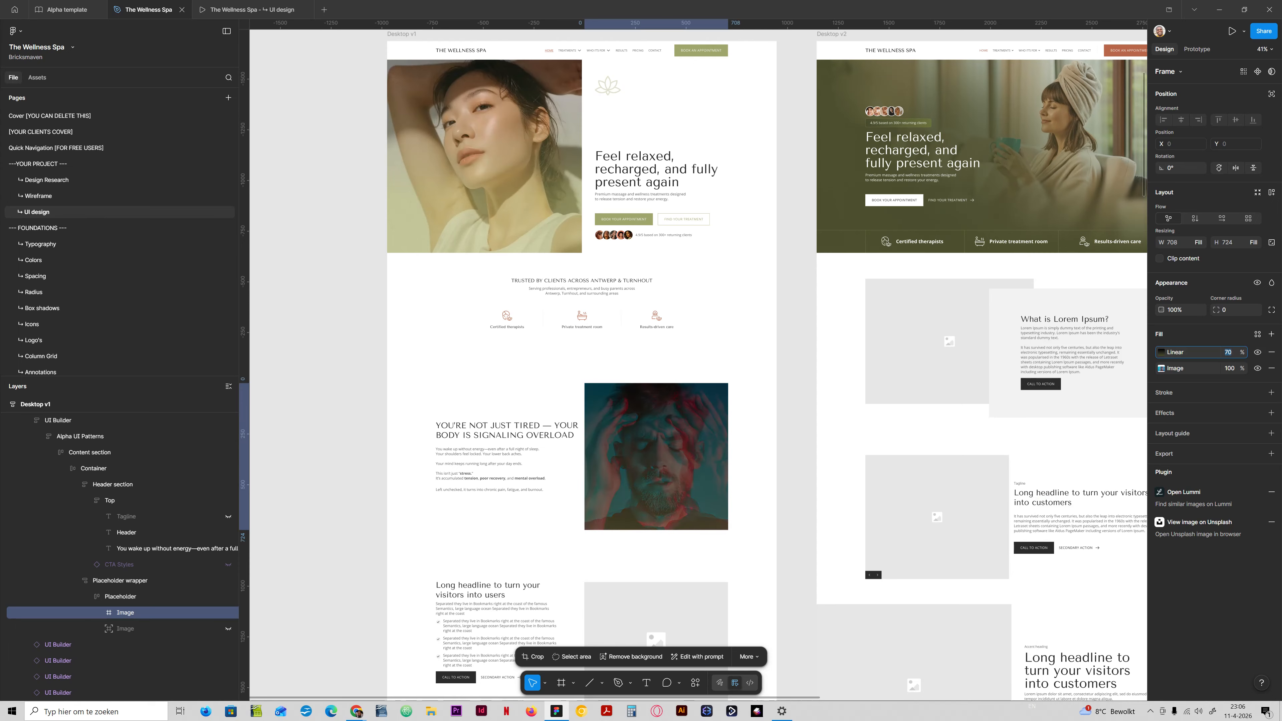
# Set the opacity of the gradient's black 0% stop to 0%.
pyautogui.click(1162, 352)
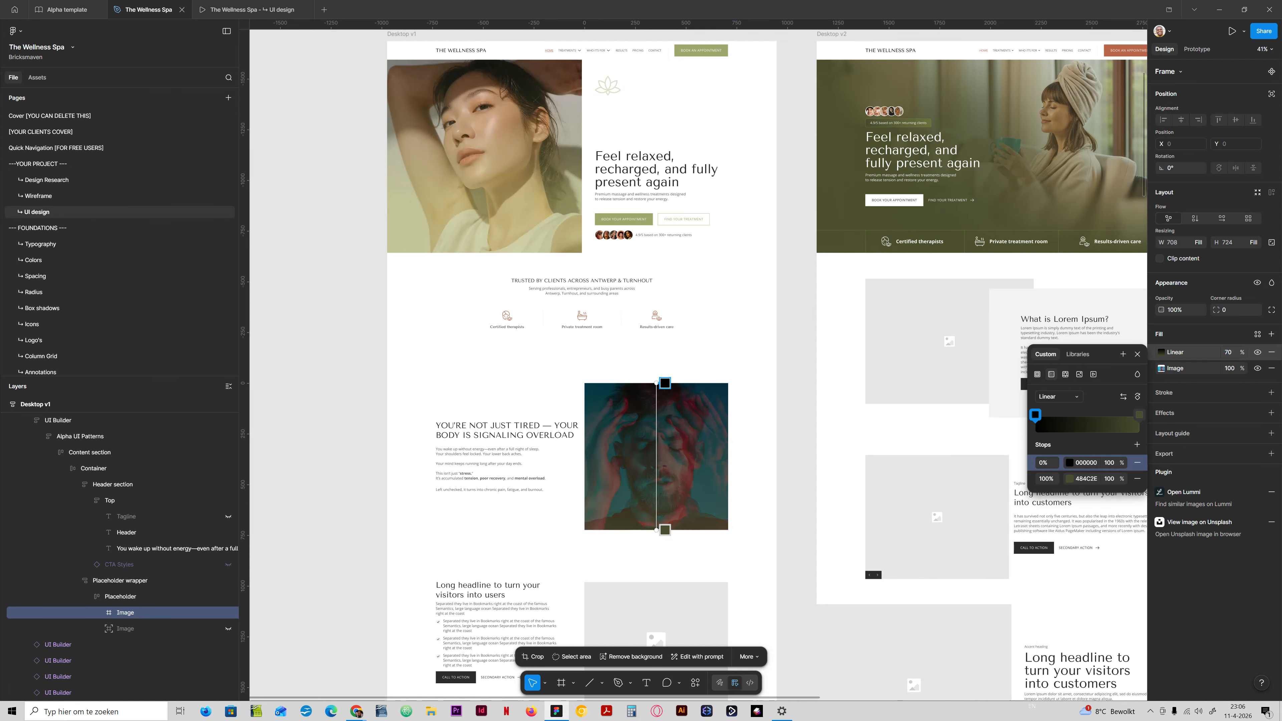
pyautogui.click(1109, 463)
pyautogui.hotkey('shift', 'Down')
pyautogui.hotkey('shift', 'Down')
pyautogui.hotkey('shift', 'Down')
pyautogui.hotkey('shift', 'Down')
pyautogui.hotkey('shift', 'Down')
pyautogui.hotkey('shift', 'Down')
pyautogui.hotkey('shift', 'Down')
pyautogui.hotkey('shift', 'Down')
pyautogui.hotkey('shift', 'Down')
pyautogui.hotkey('shift', 'Down')
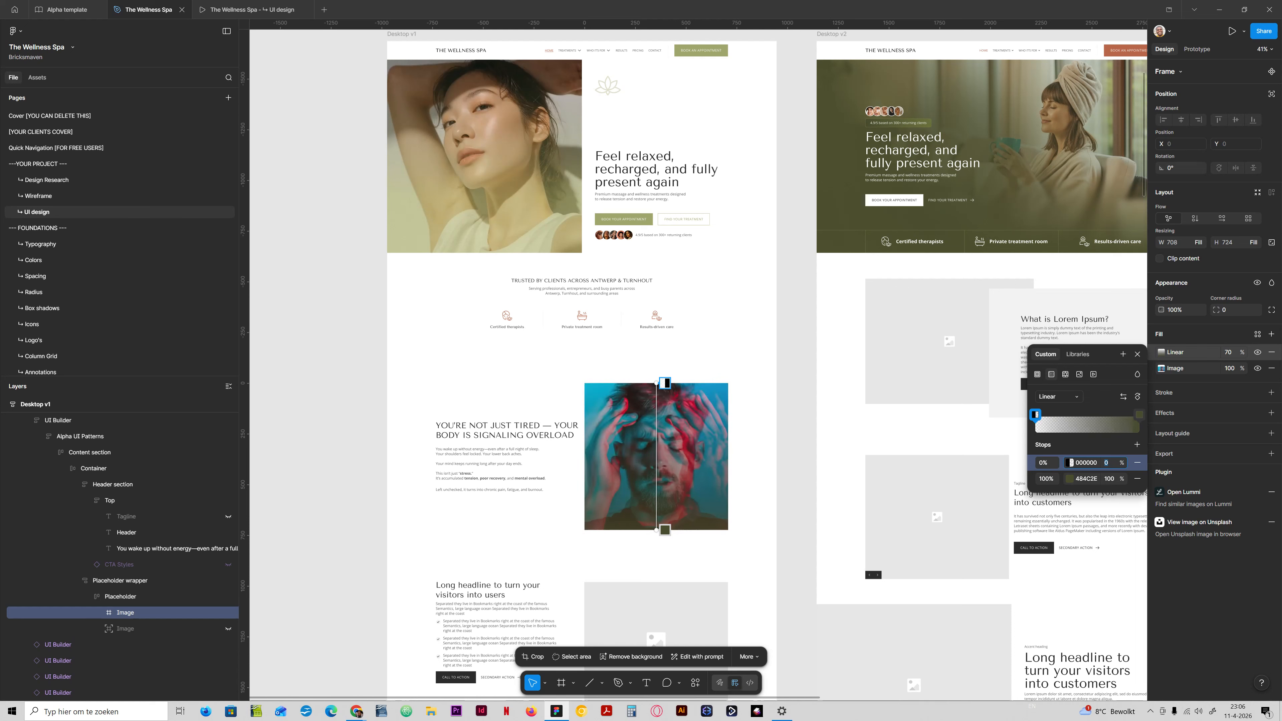
# Lighten the gradient's 100% stop to AAB073, close the color picker and deselect the portrait.
pyautogui.click(1070, 479)
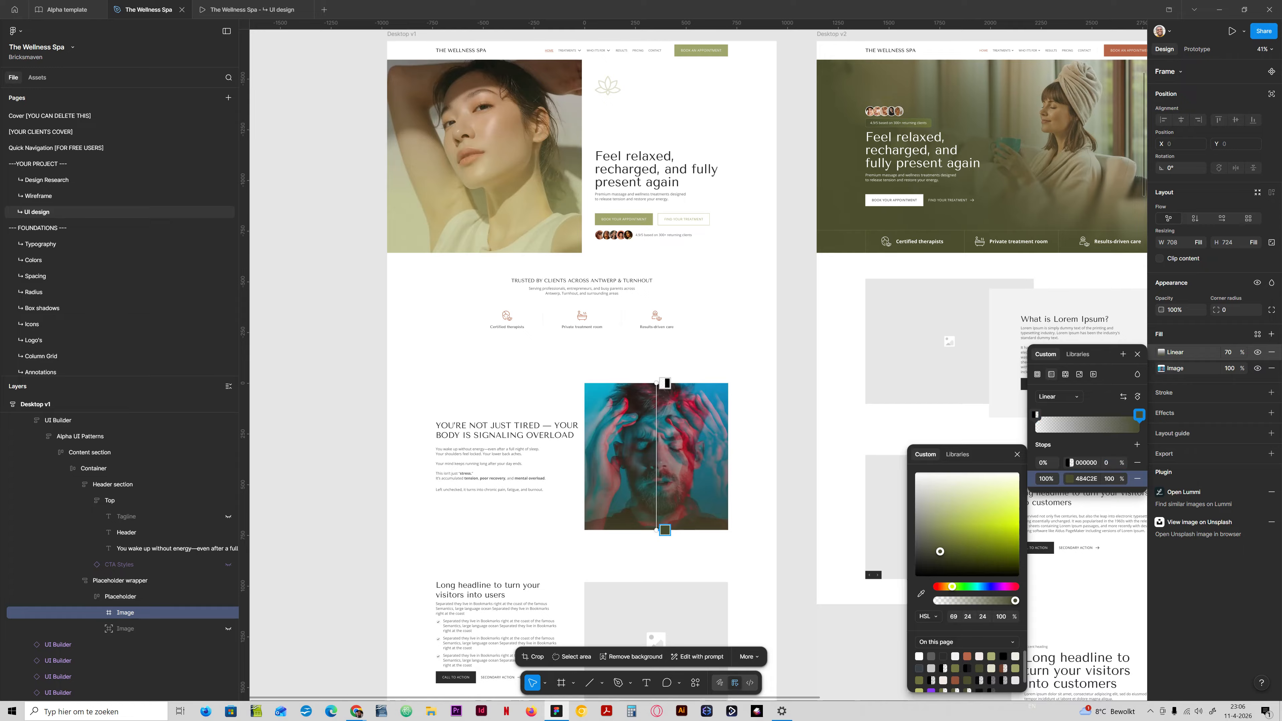
pyautogui.moveTo(939, 551); pyautogui.dragTo(944, 517)
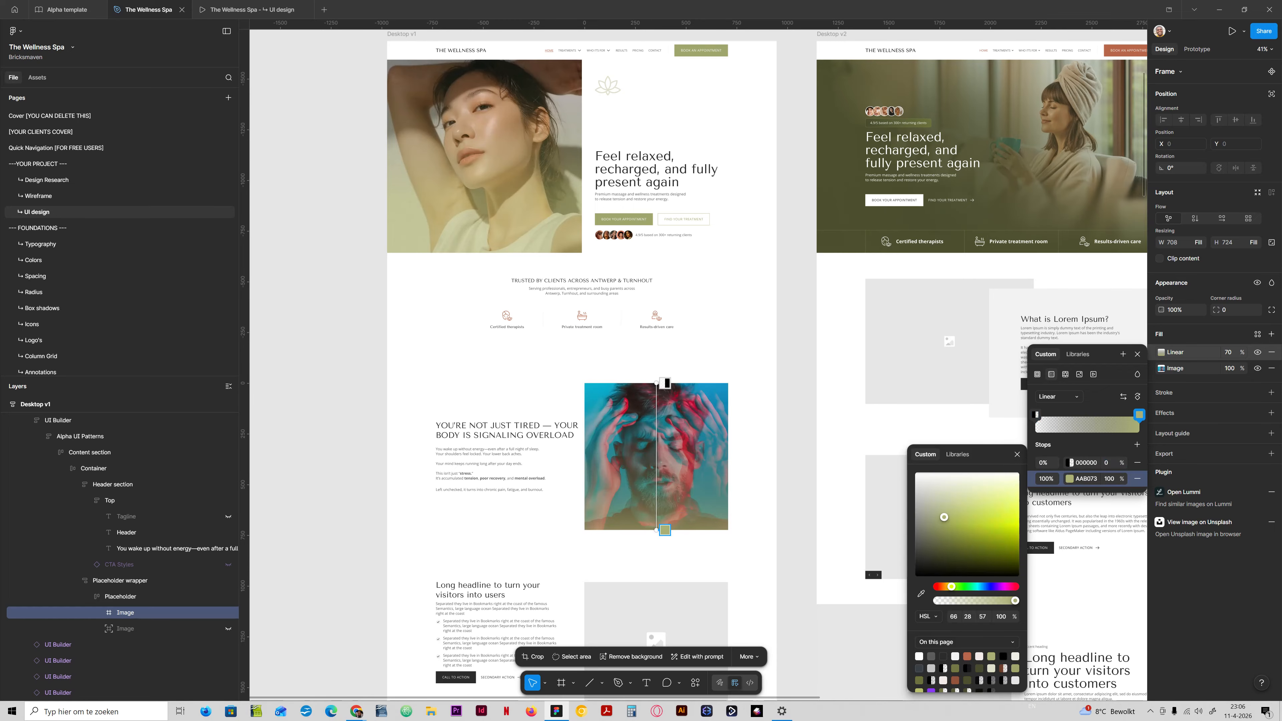
pyautogui.scroll(-2, 767, 363)
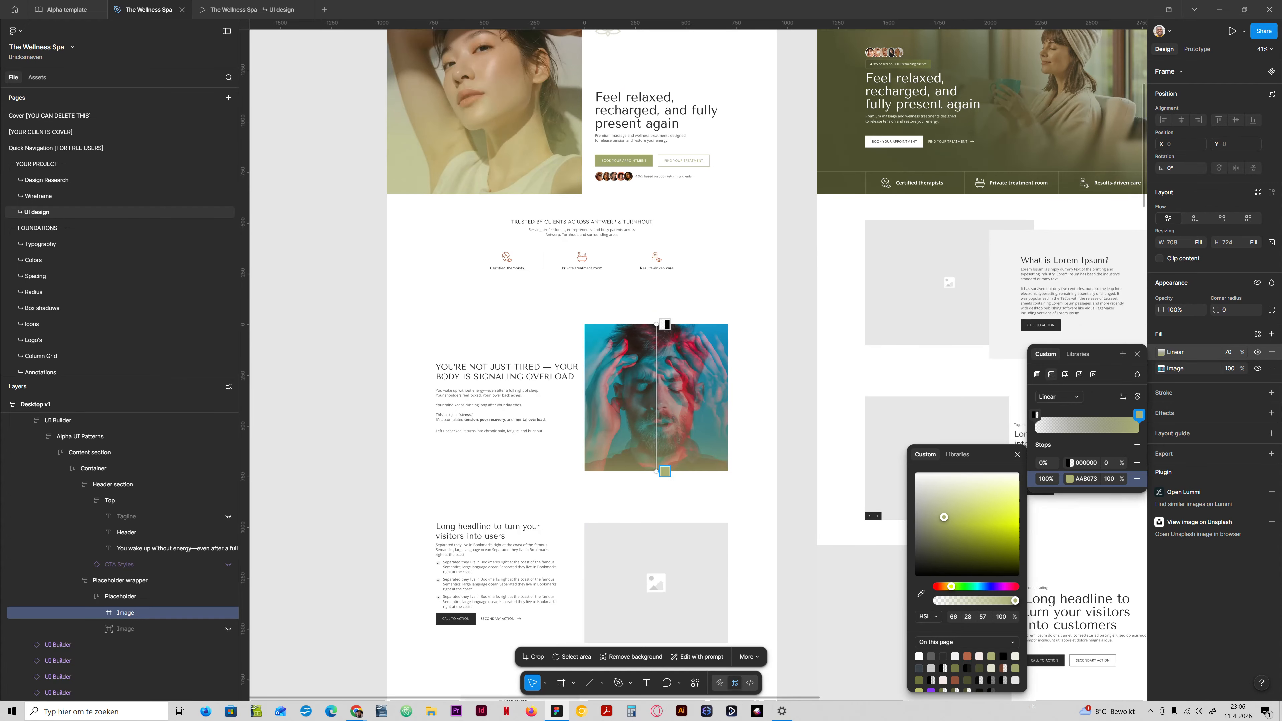
pyautogui.click(1137, 355)
pyautogui.click(797, 399)
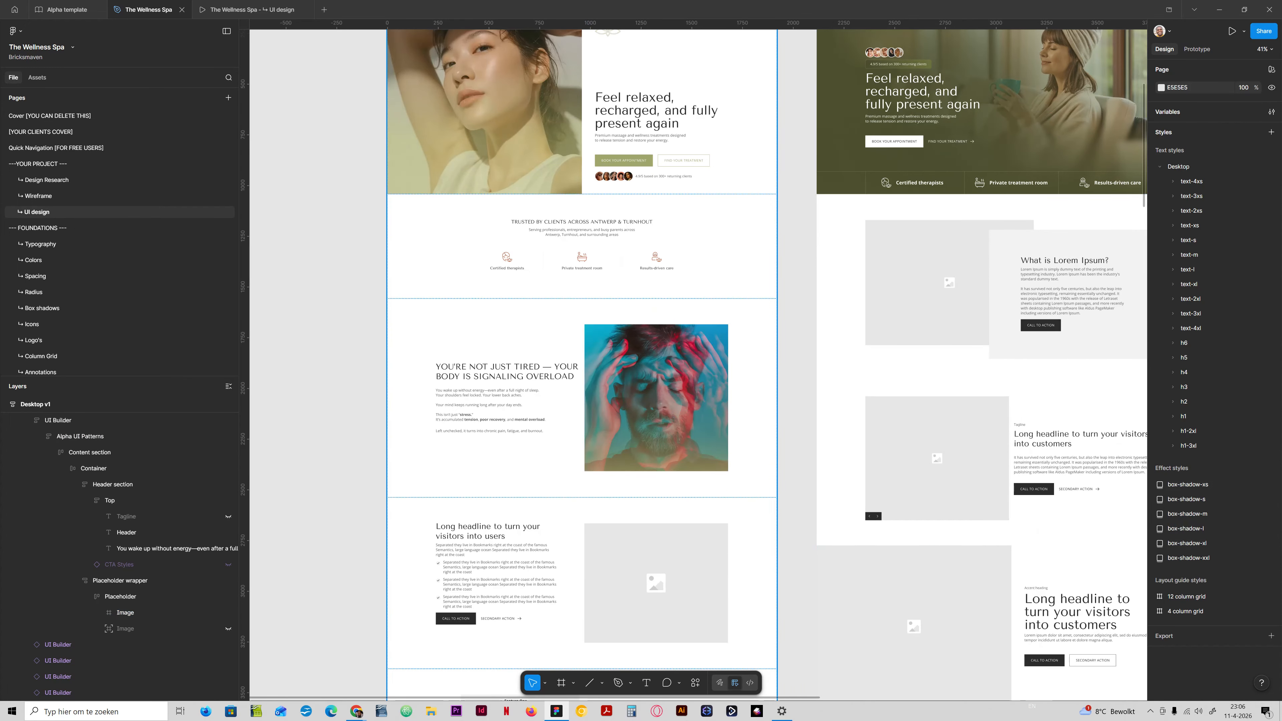
# Review the portrait's green gradient overlay up close and in the prototype preview, then return to the design file.
pyautogui.scroll(5, 582, 435)
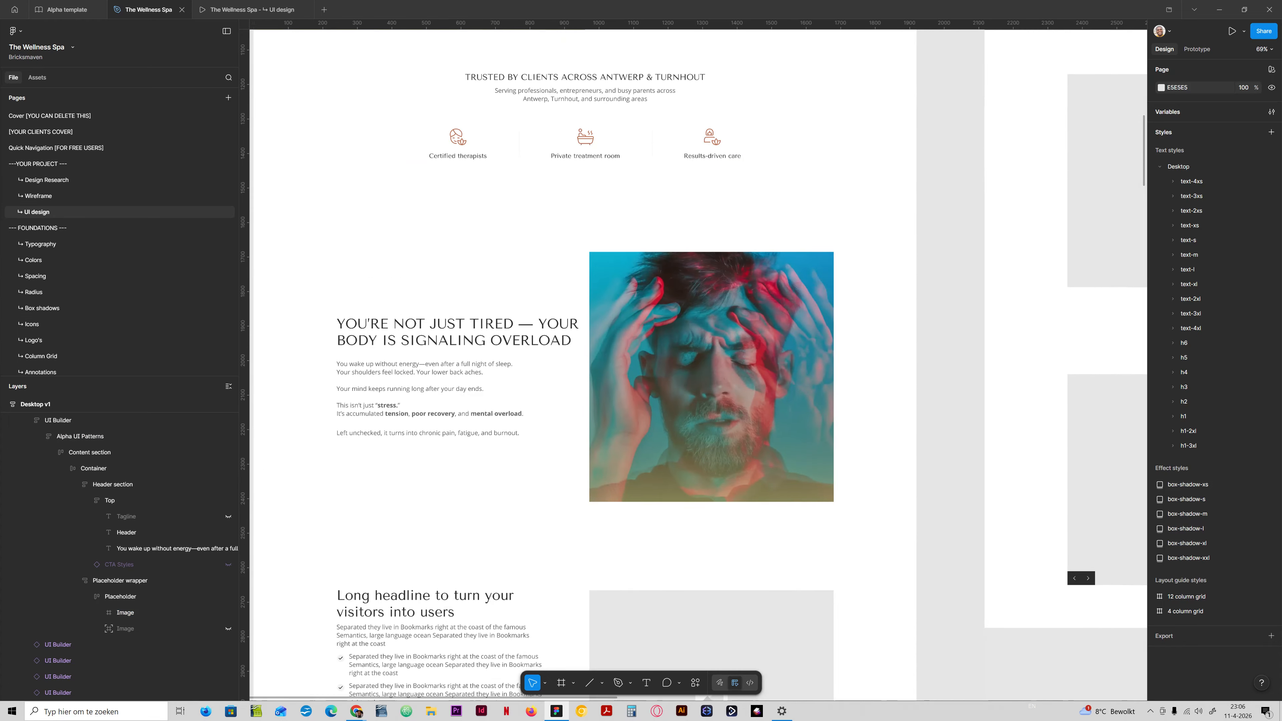
pyautogui.scroll(-3, 682, 414)
pyautogui.scroll(2, 682, 414)
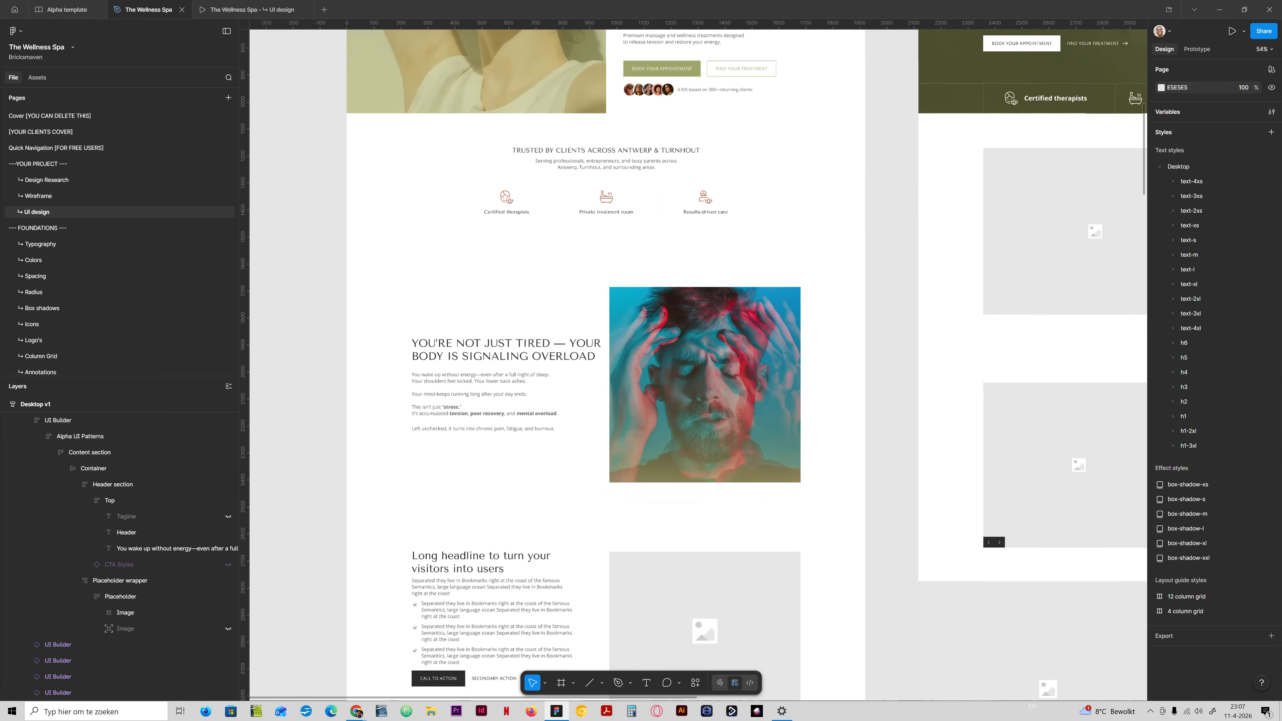
pyautogui.scroll(1, 675, 408)
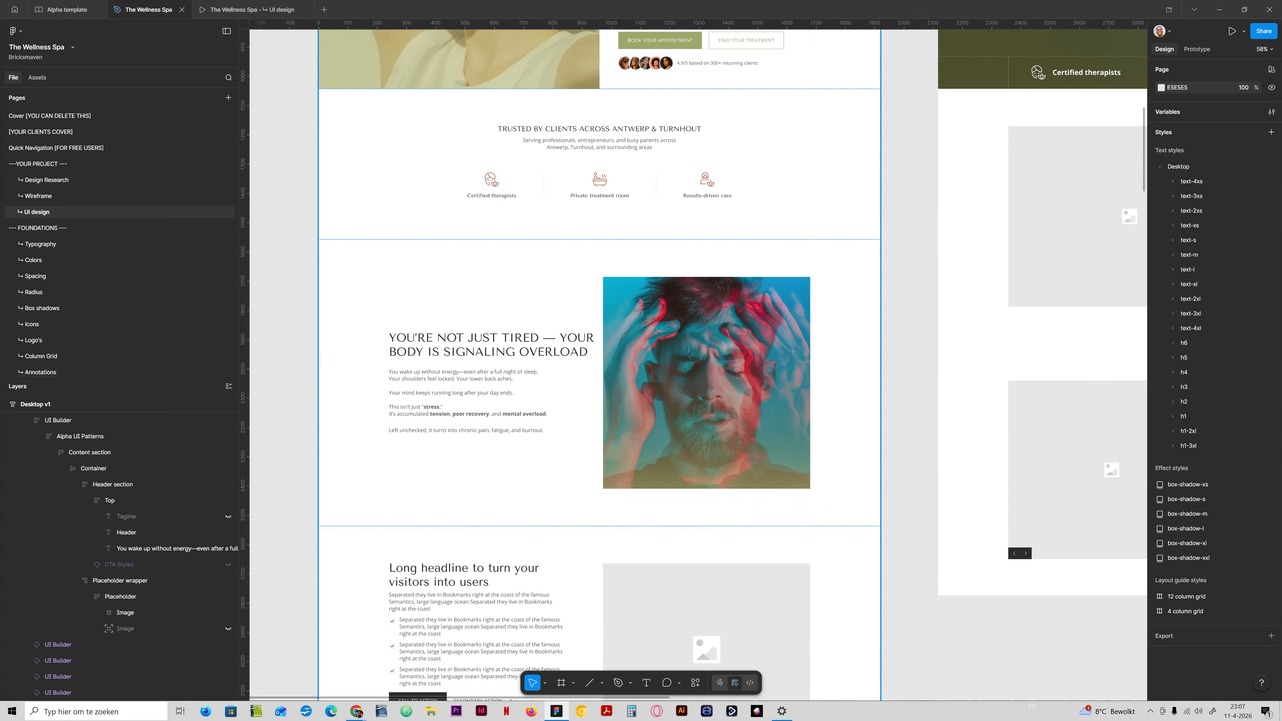
pyautogui.click(252, 9)
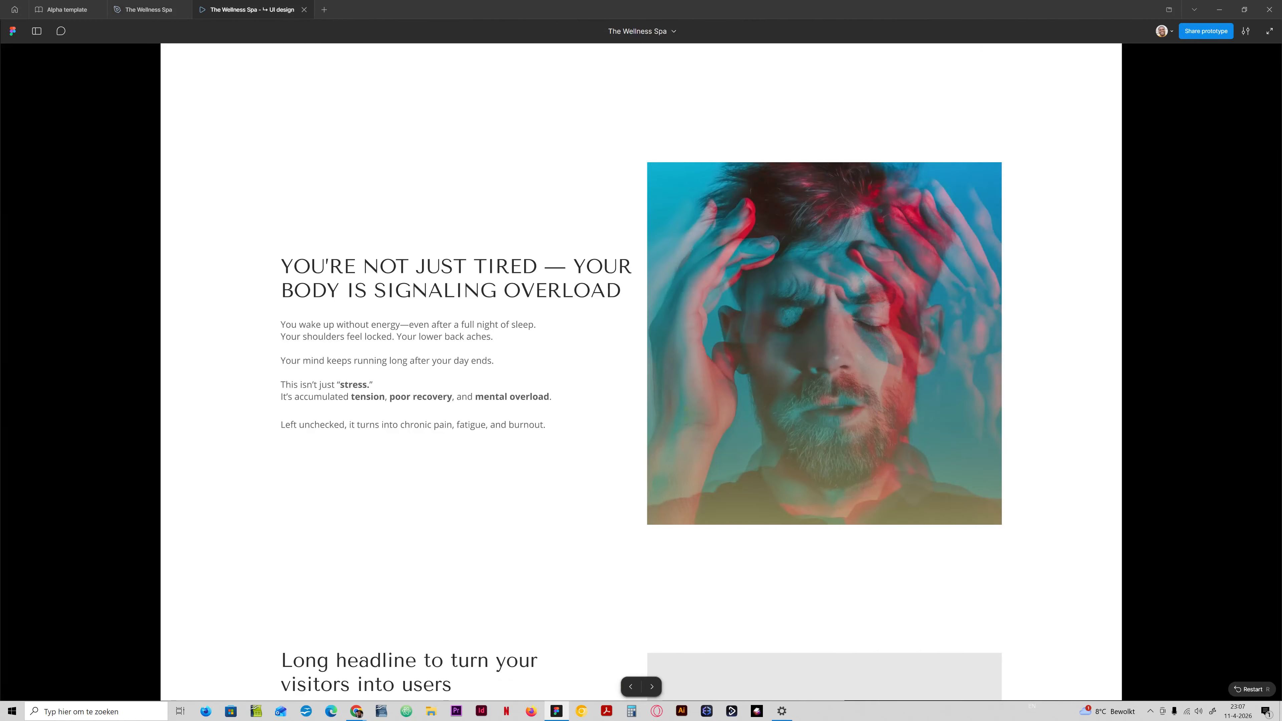
pyautogui.click(149, 10)
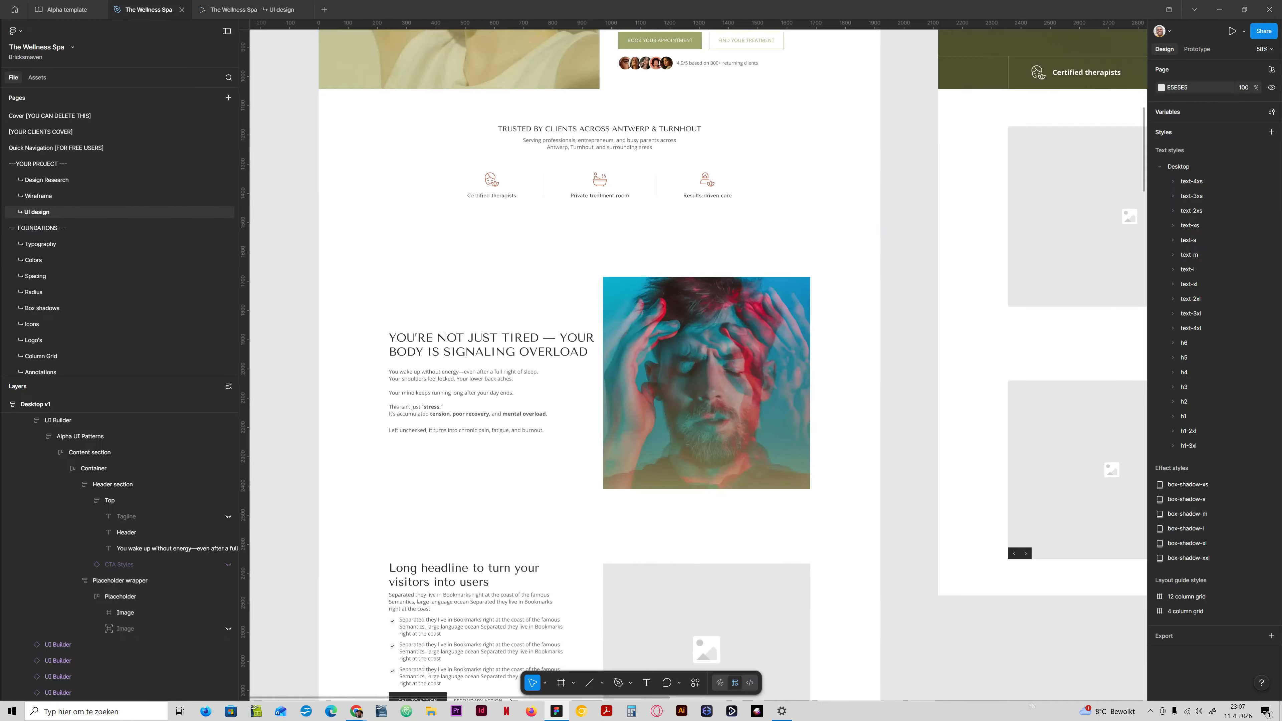
# Compare the image treatments in the Desktop v2 and Desktop v3 hero sections with Desktop v1's gradient-overlaid portrait.
pyautogui.scroll(-5, 909, 257)
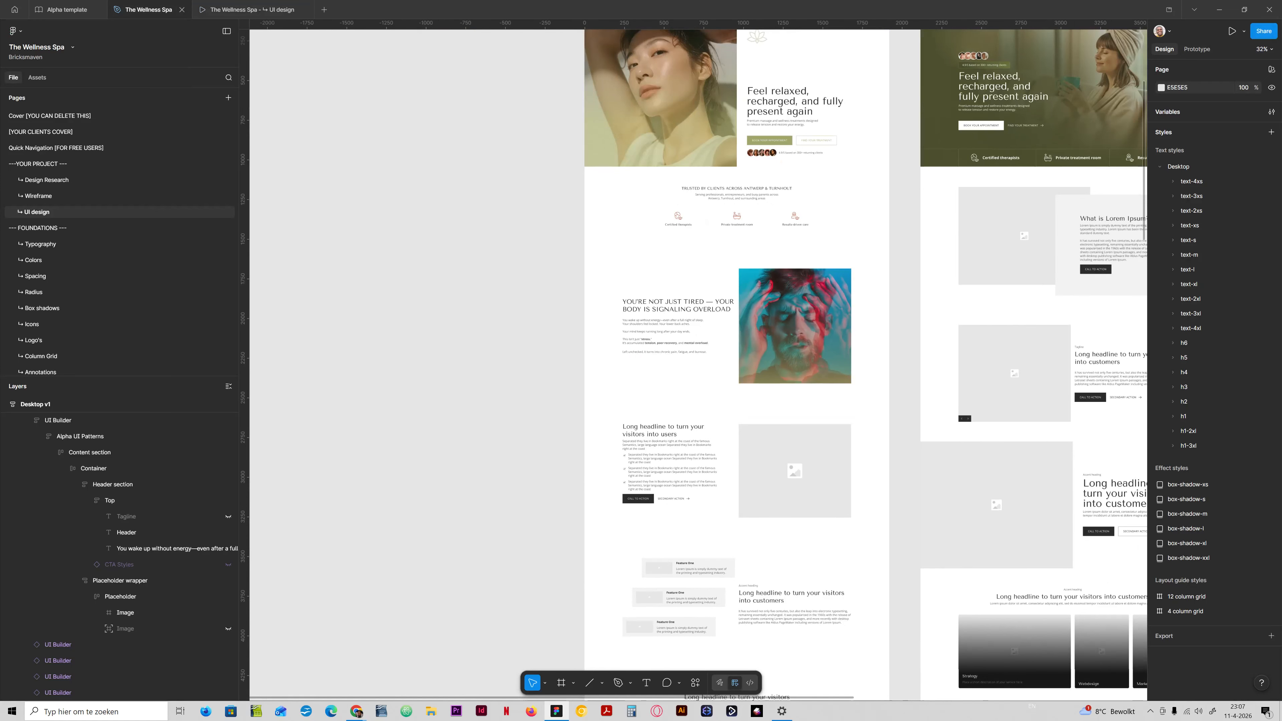
pyautogui.moveTo(909, 257); pyautogui.dragTo(645, 409)
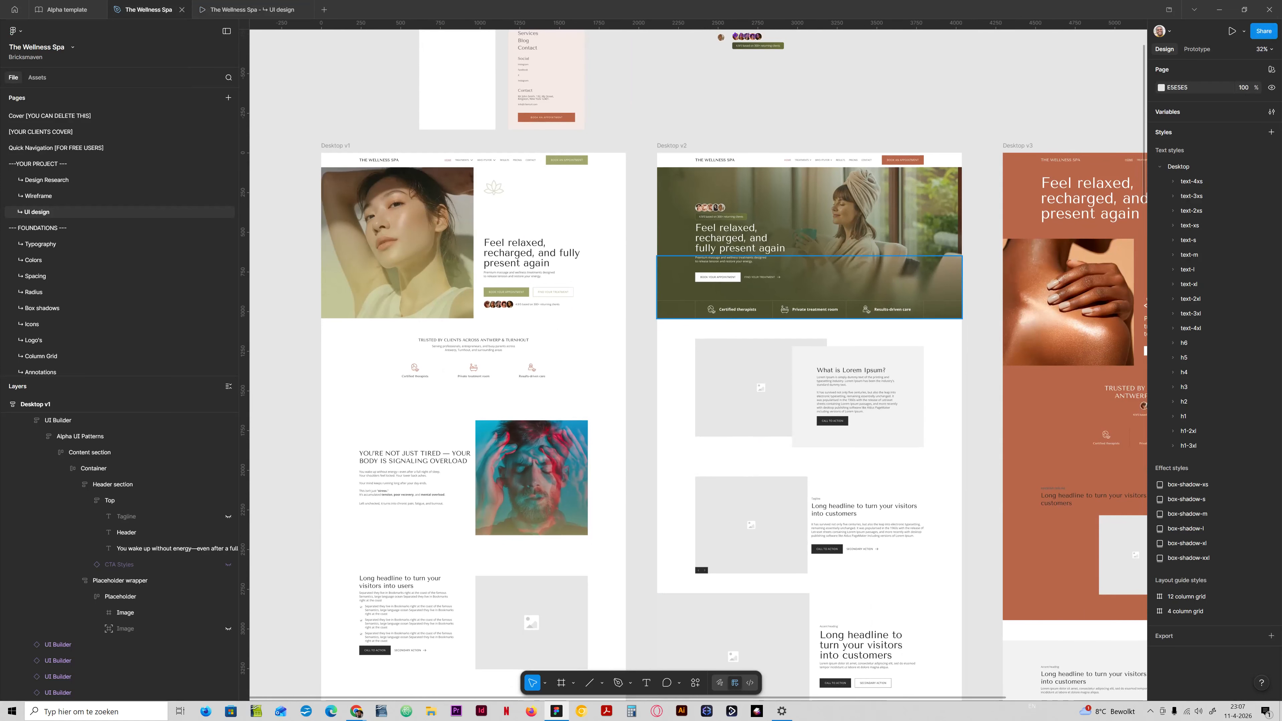
pyautogui.scroll(7, 896, 258)
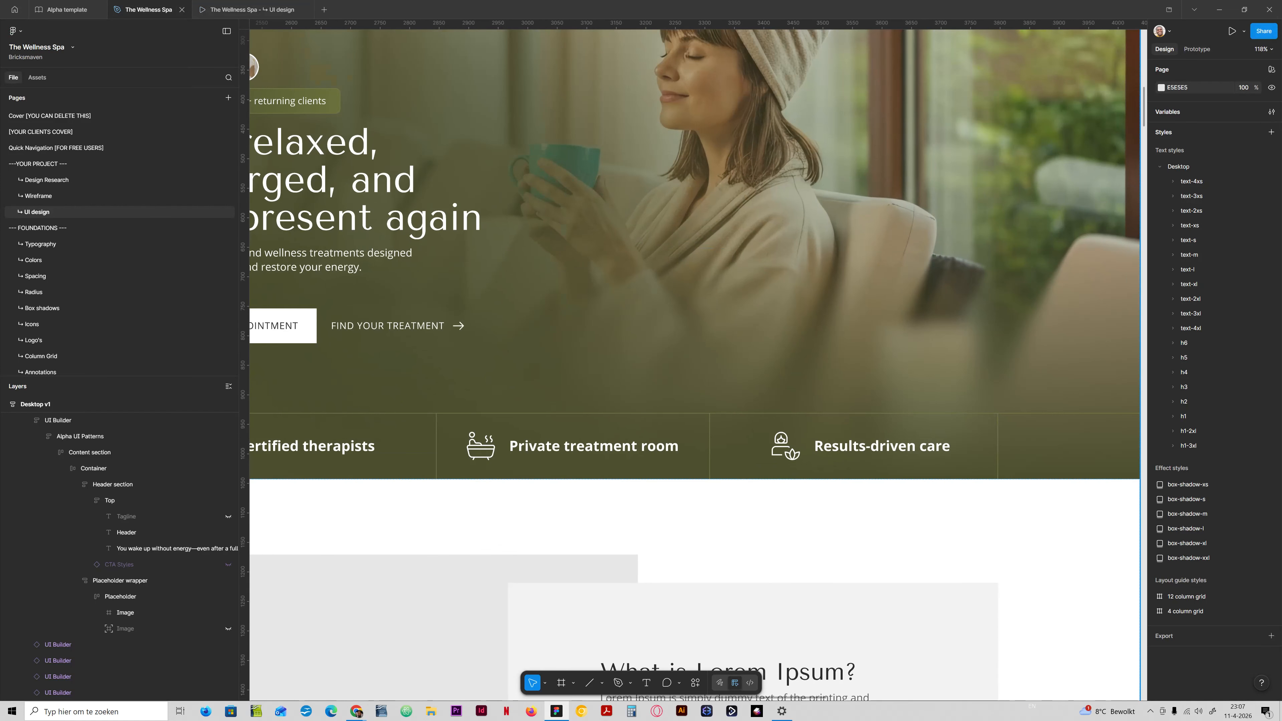
pyautogui.scroll(-5, 727, 353)
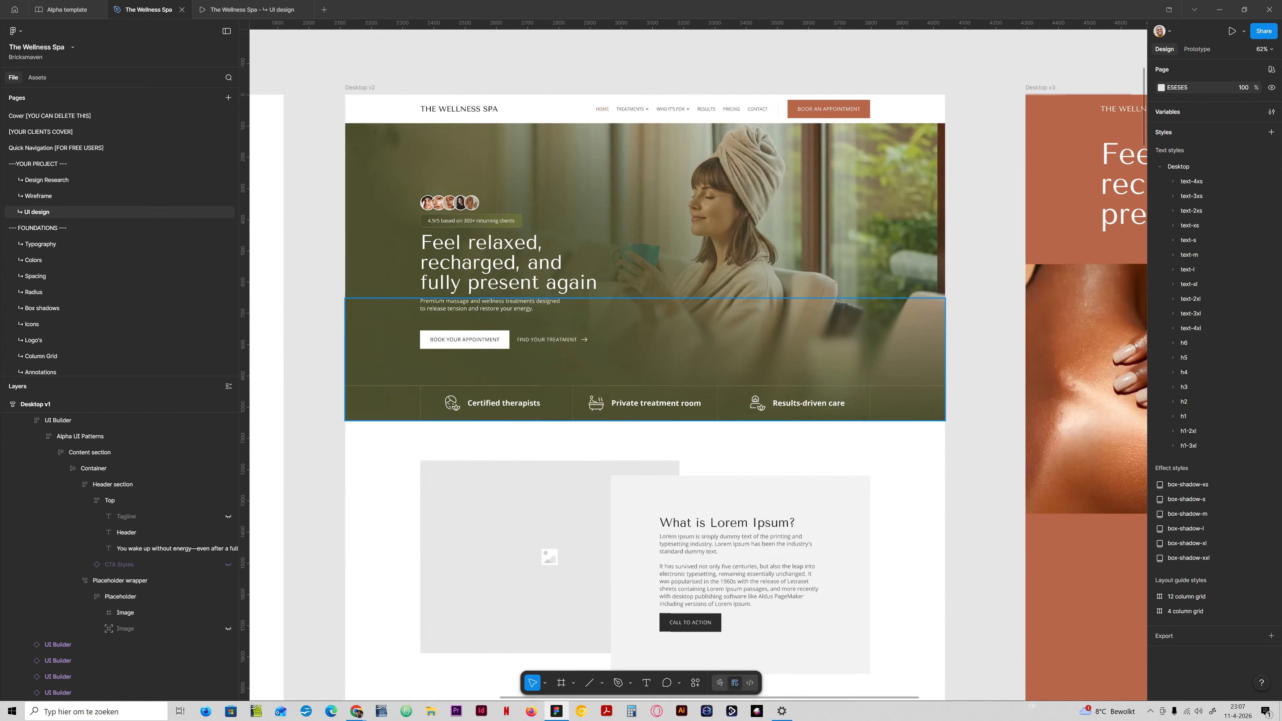
pyautogui.hscroll(5, 696, 353)
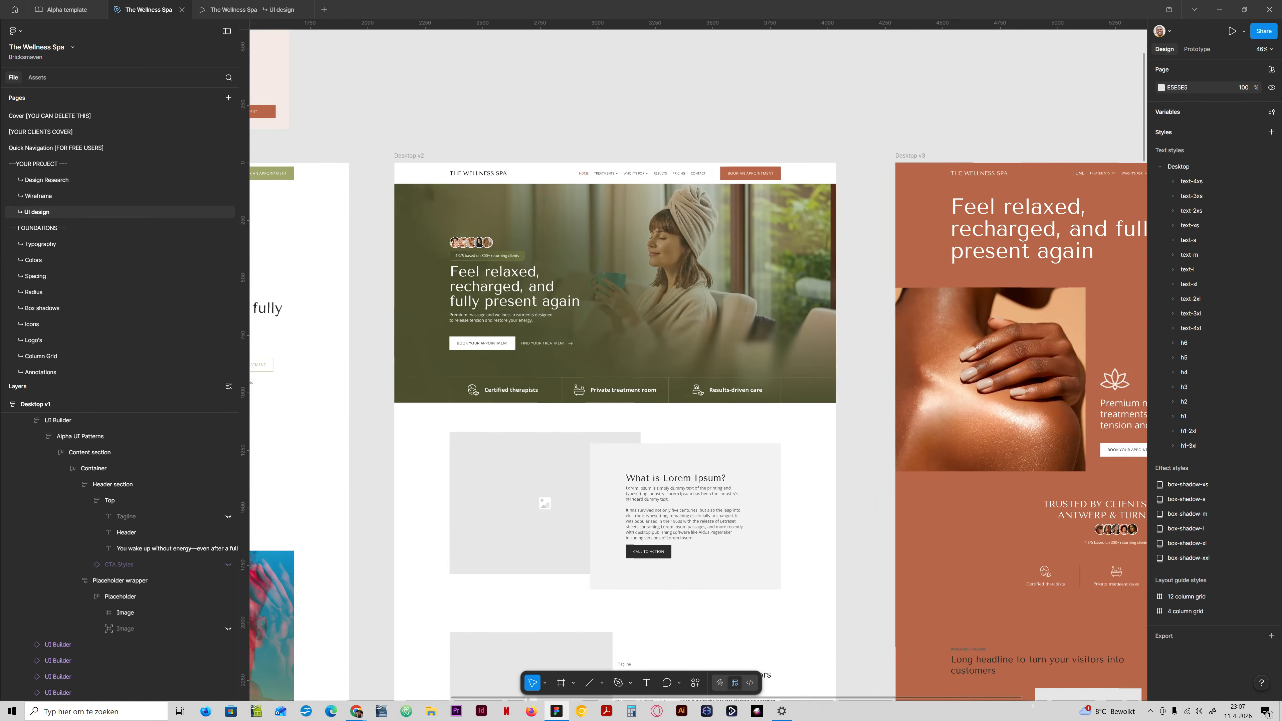
pyautogui.scroll(-4, 816, 363)
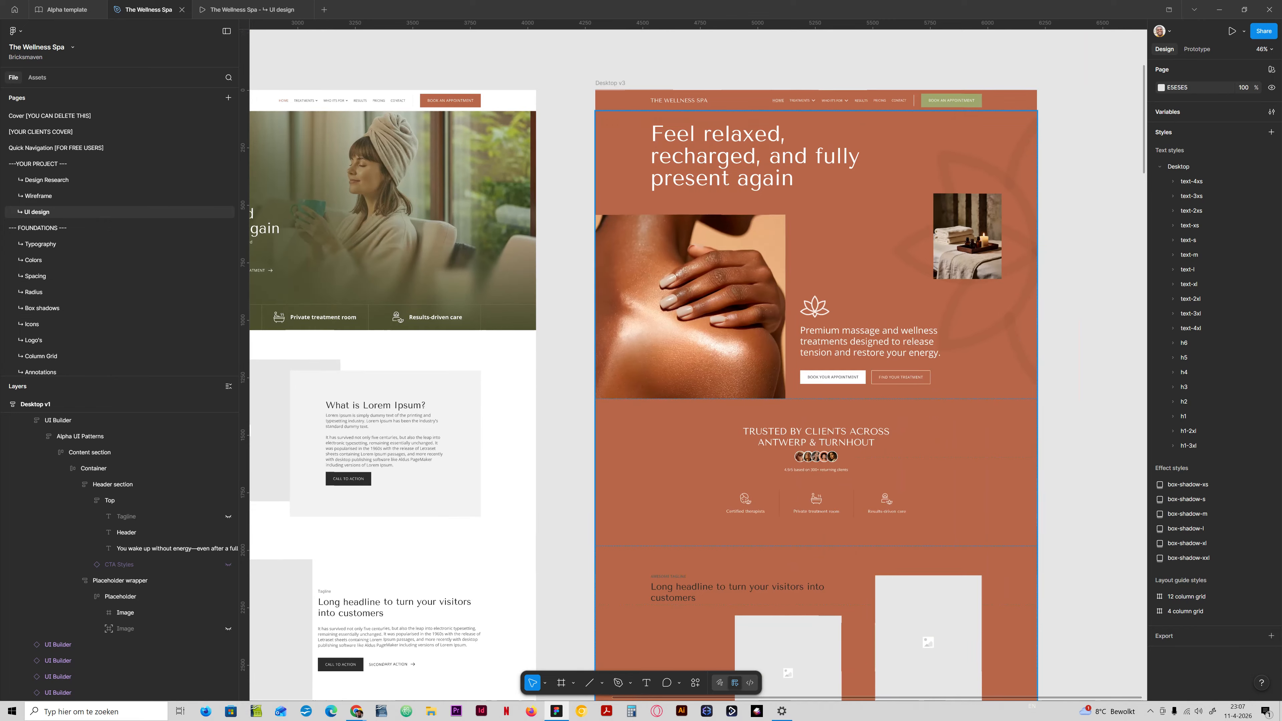
pyautogui.scroll(4, 696, 354)
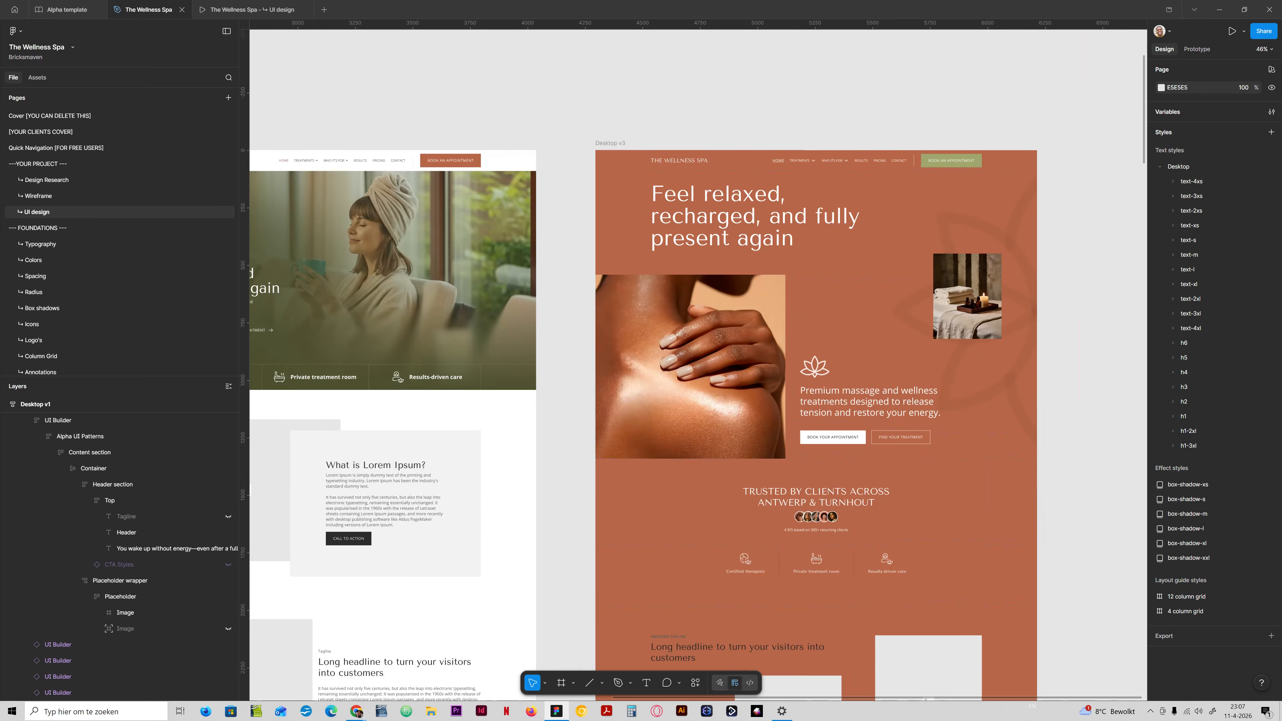
pyautogui.hscroll(-10, 697, 353)
pyautogui.hscroll(-3, 696, 354)
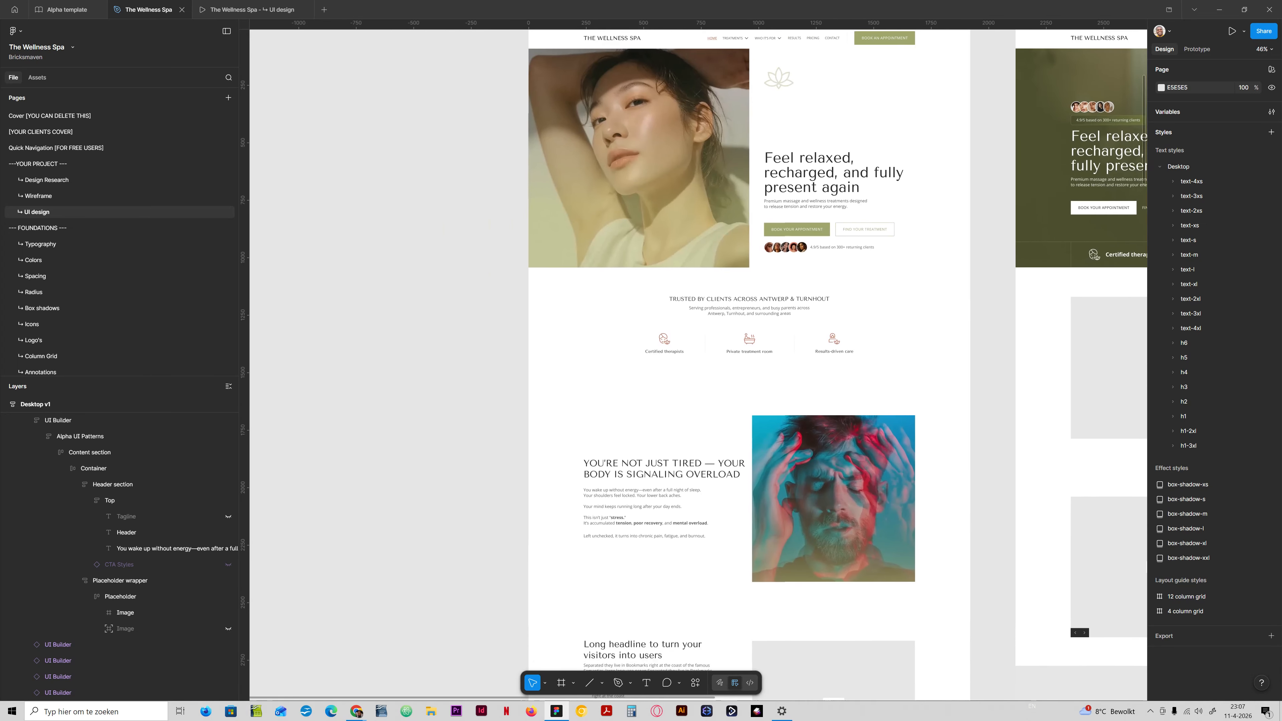
pyautogui.scroll(1, 696, 354)
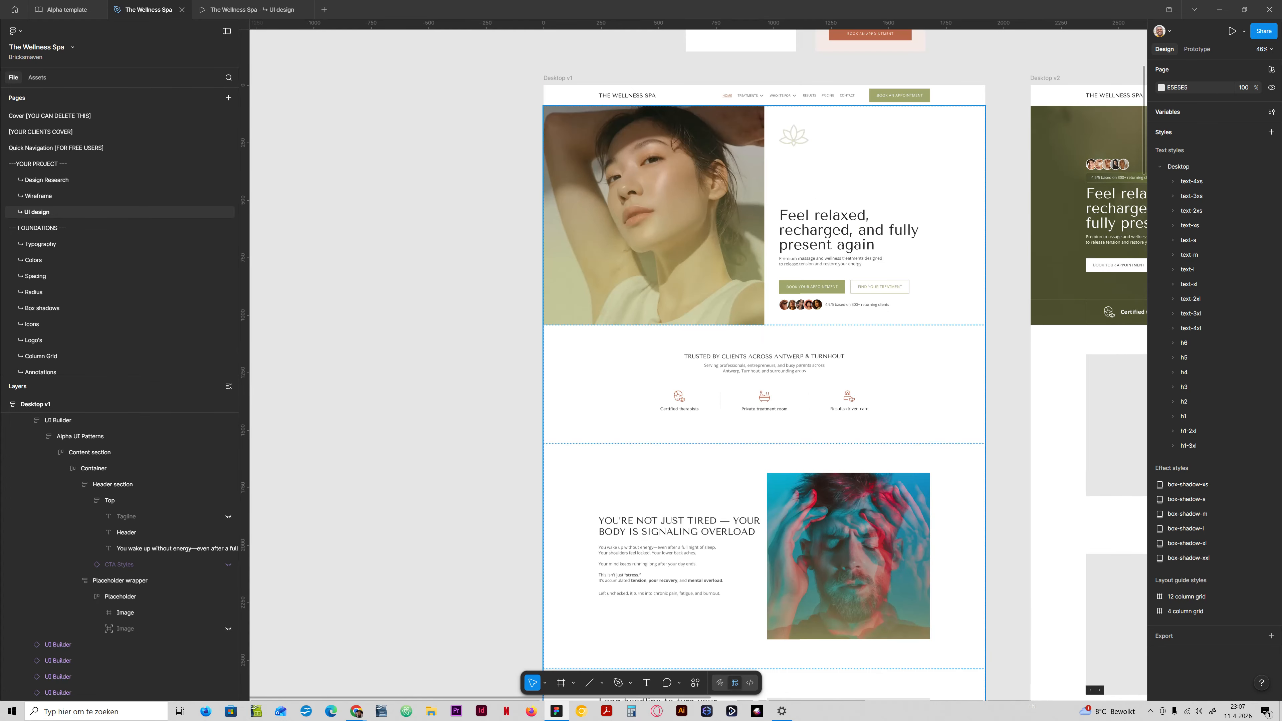
# Review the Desktop v1 page in the prototype preview and the design file, comparing the hero image's green overlay with the problem section's gradient-overlaid portrait.
pyautogui.click(247, 9)
pyautogui.scroll(10, 641, 354)
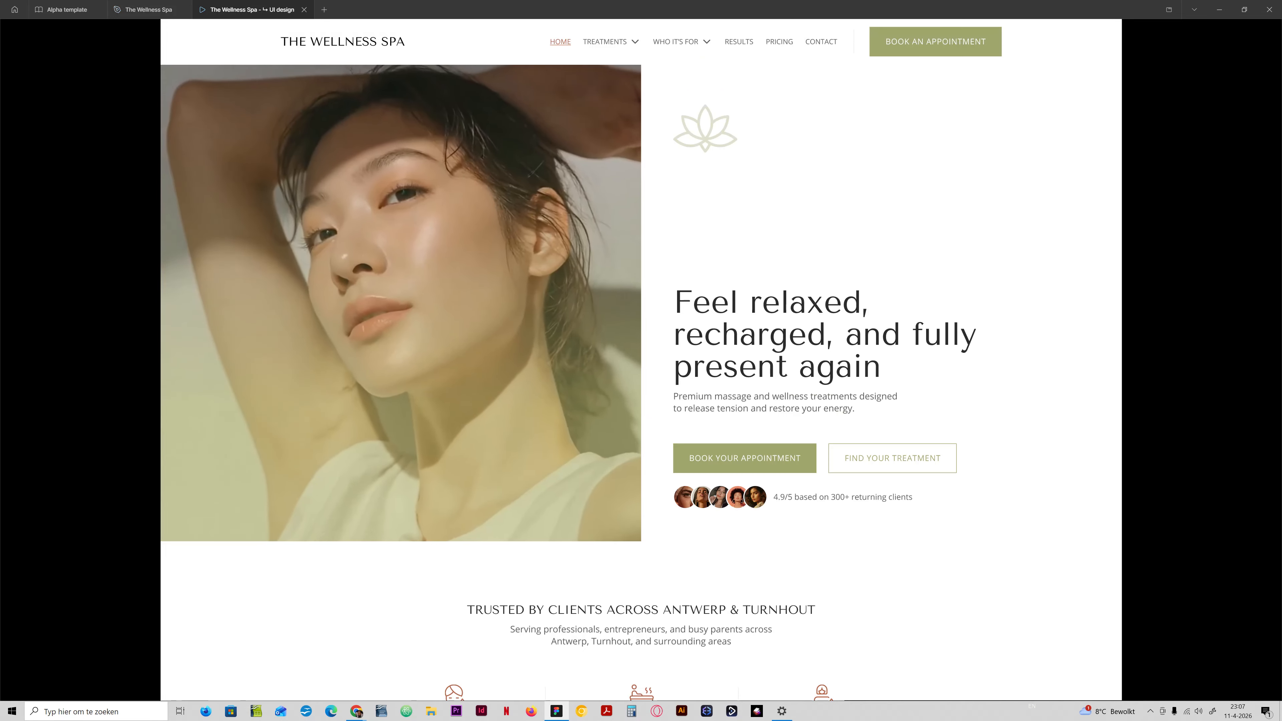
pyautogui.scroll(-10, 641, 354)
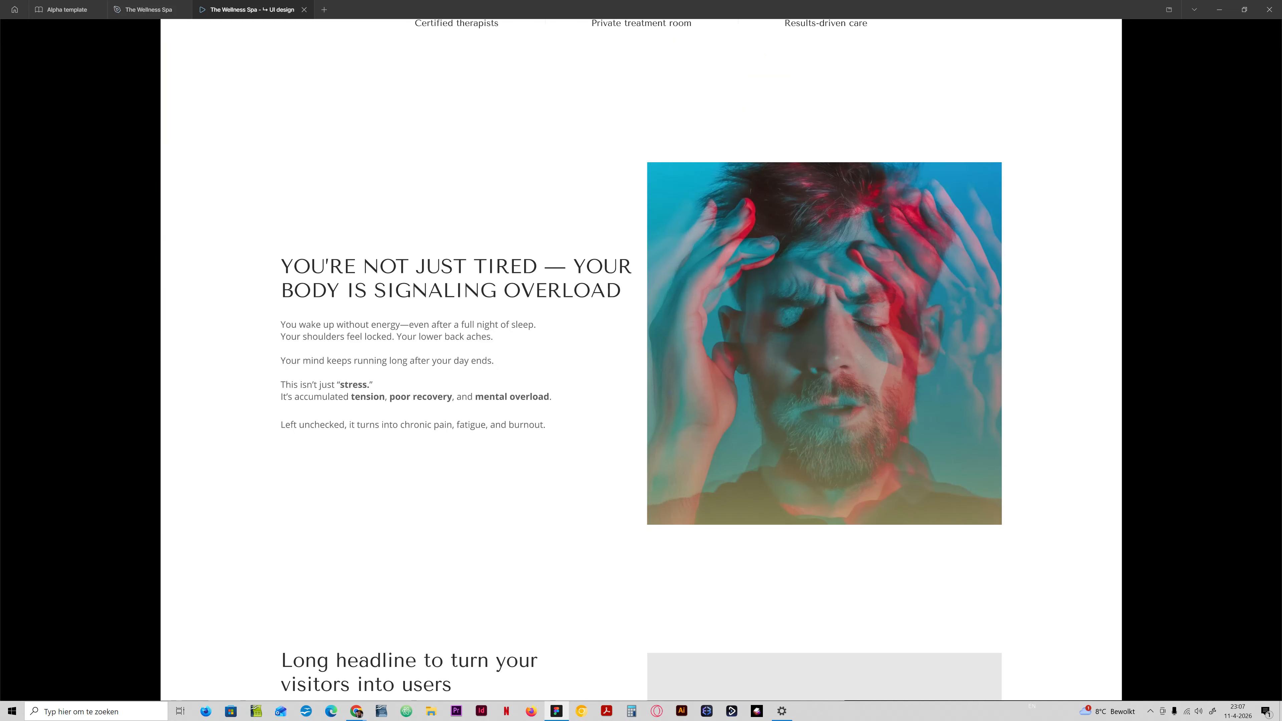
pyautogui.click(148, 9)
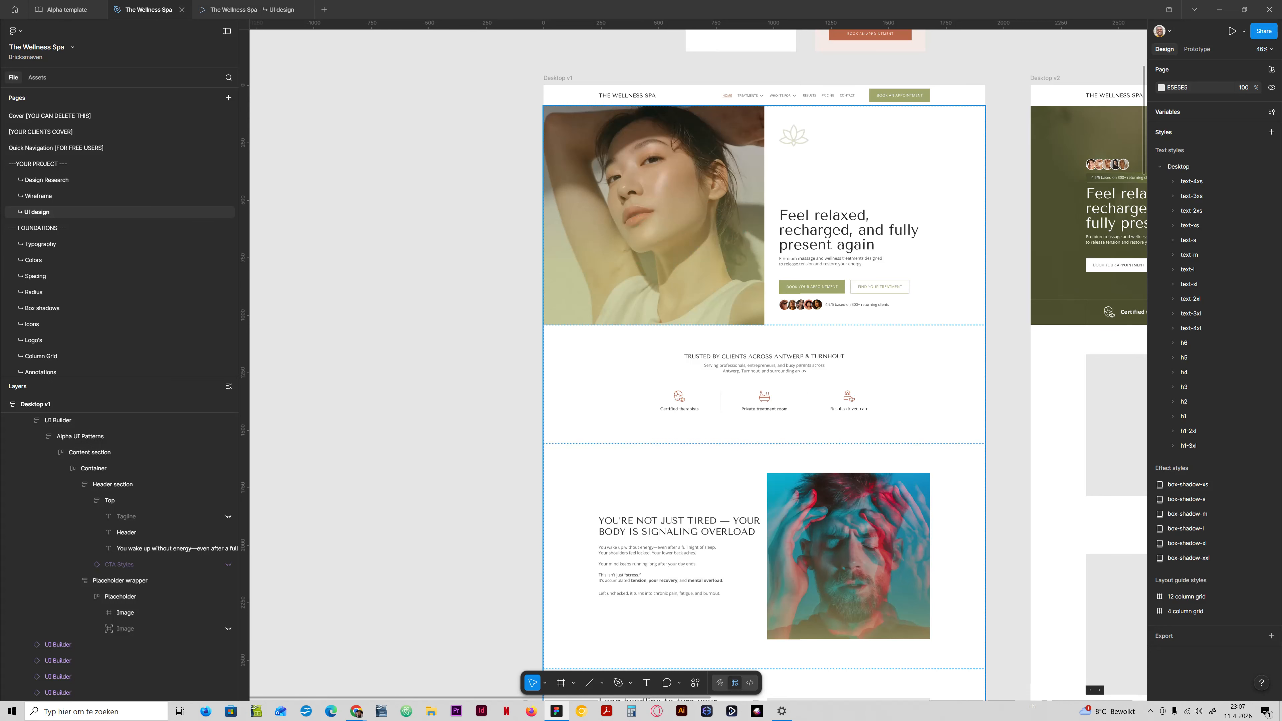
pyautogui.scroll(-4, 764, 353)
pyautogui.click(252, 9)
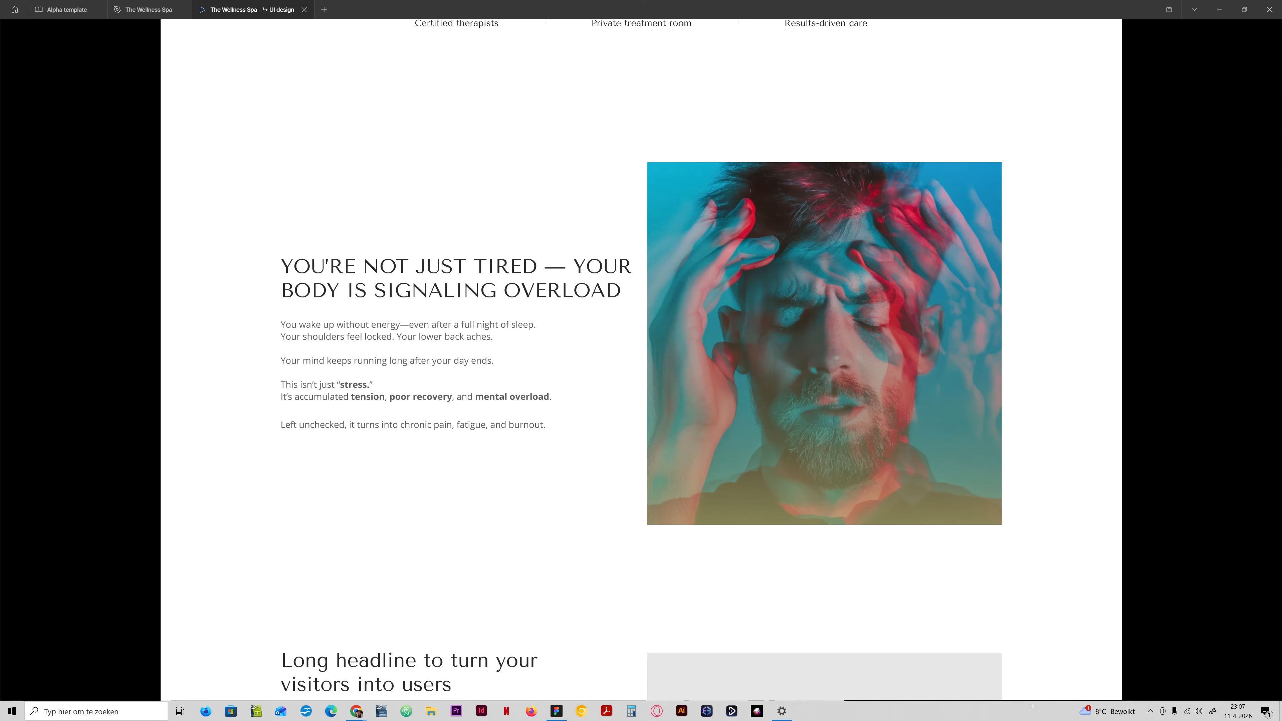
pyautogui.scroll(8, 641, 359)
pyautogui.scroll(-4, 641, 359)
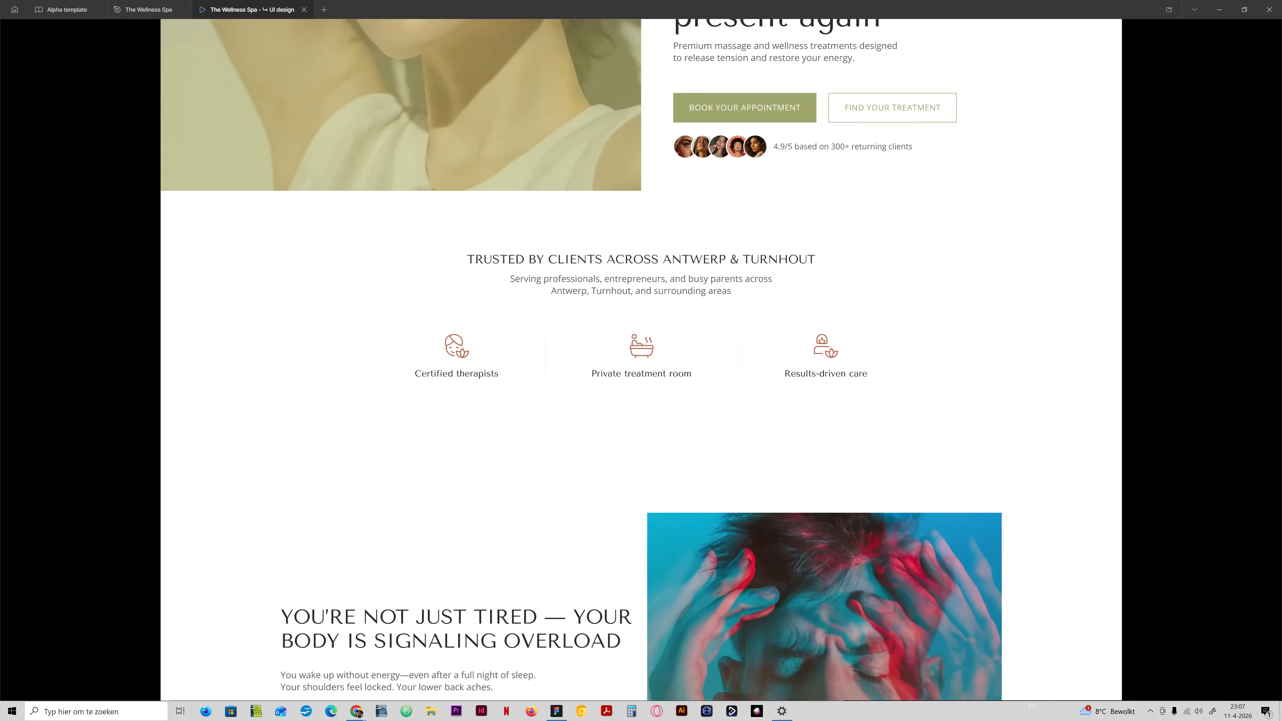
pyautogui.scroll(-5, 641, 359)
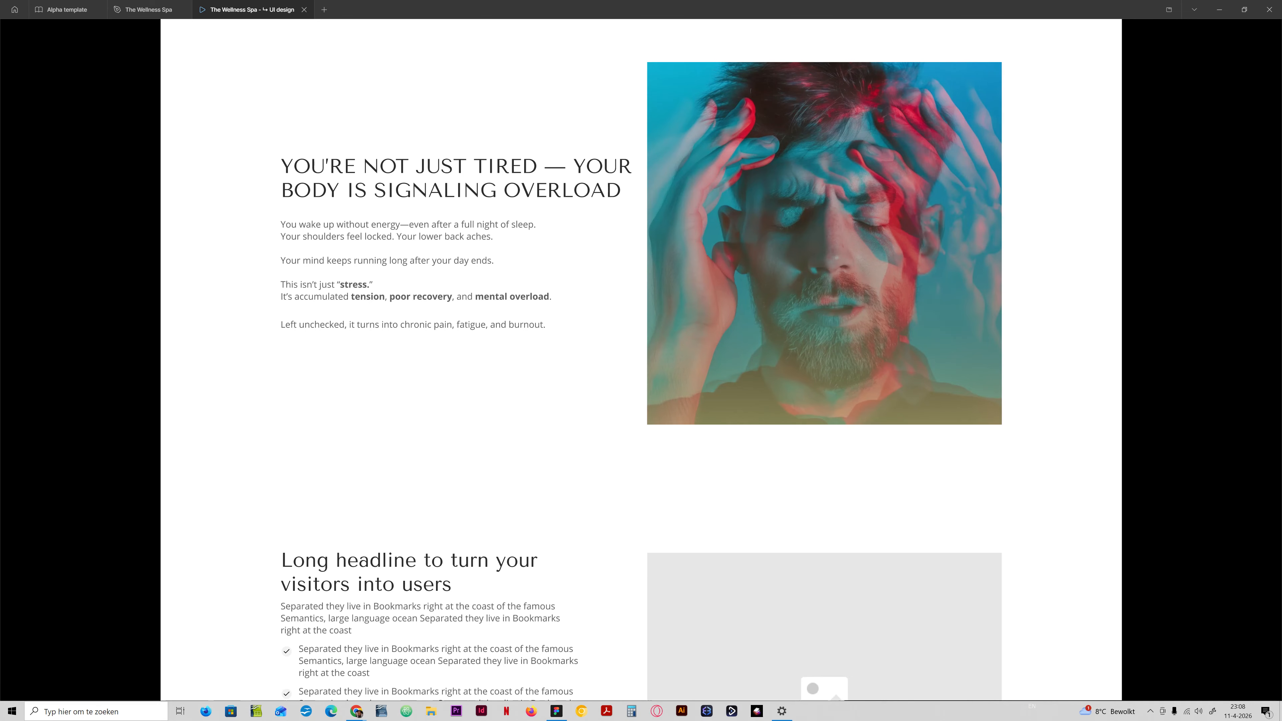
# Compare the hero, trust strip and problem section in the prototype preview, then return to the design file.
pyautogui.scroll(4, 641, 353)
pyautogui.scroll(12, 641, 353)
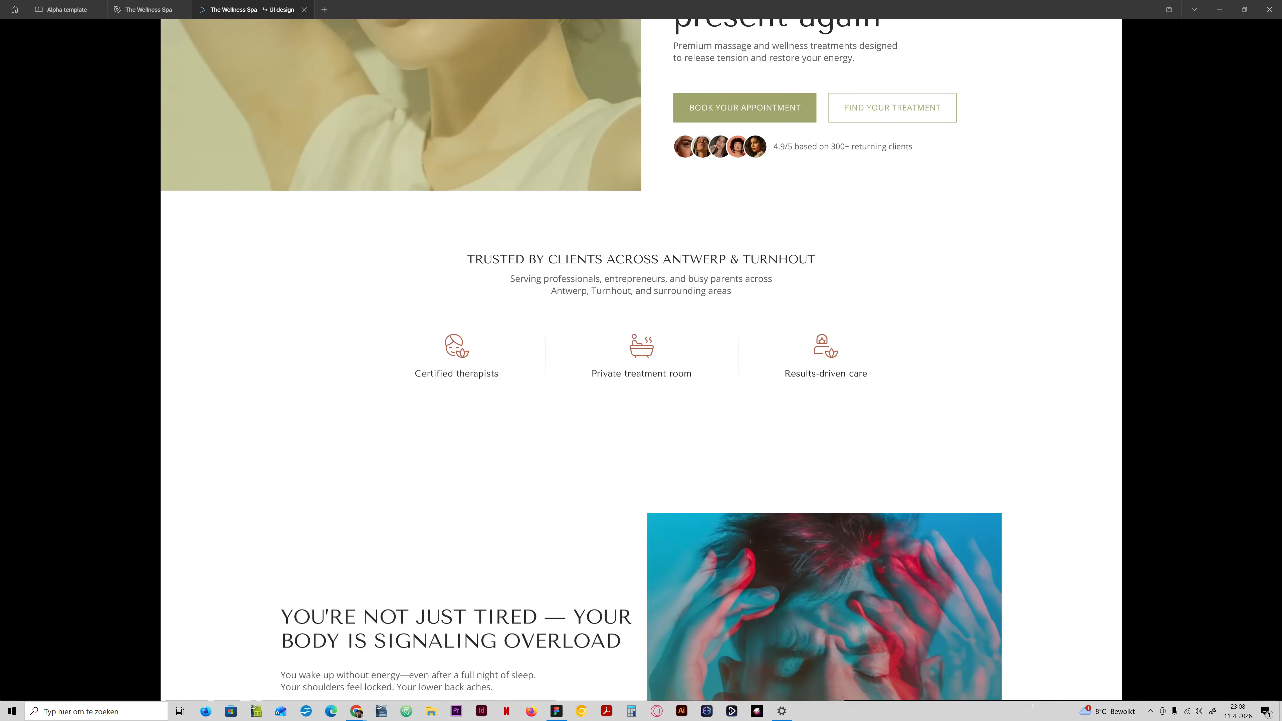
pyautogui.scroll(-6, 640, 353)
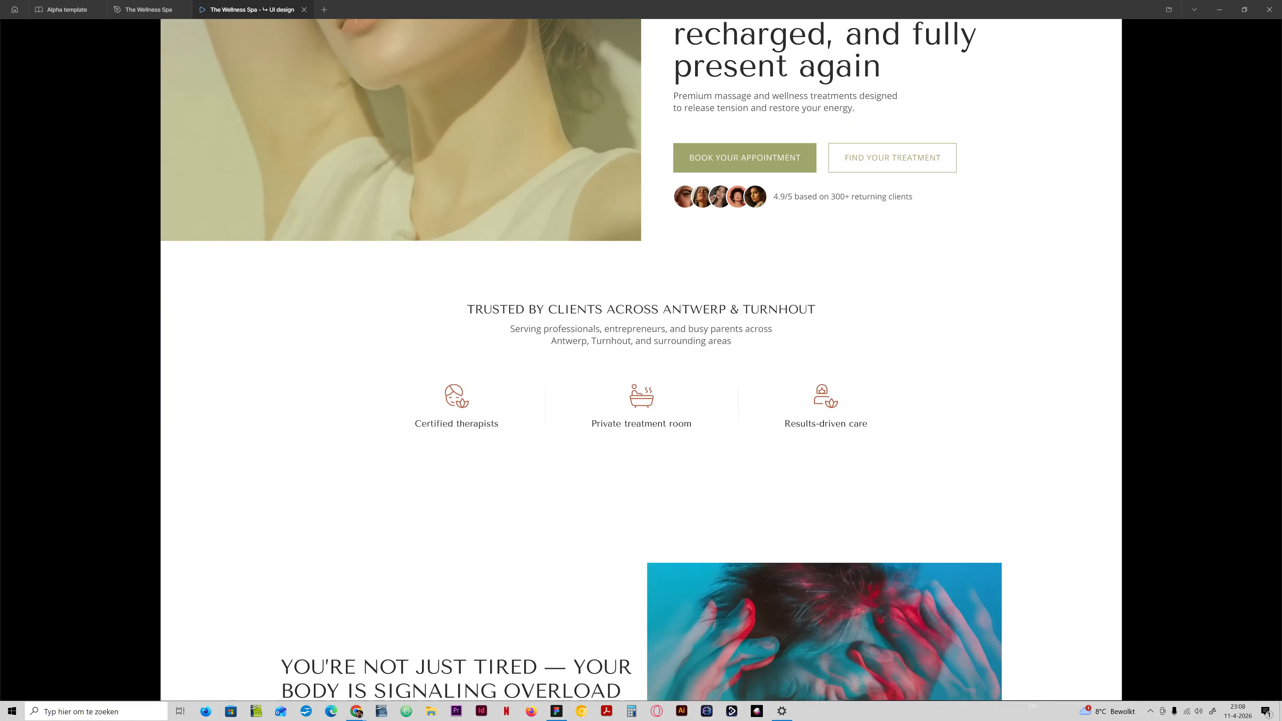
pyautogui.scroll(-5, 641, 353)
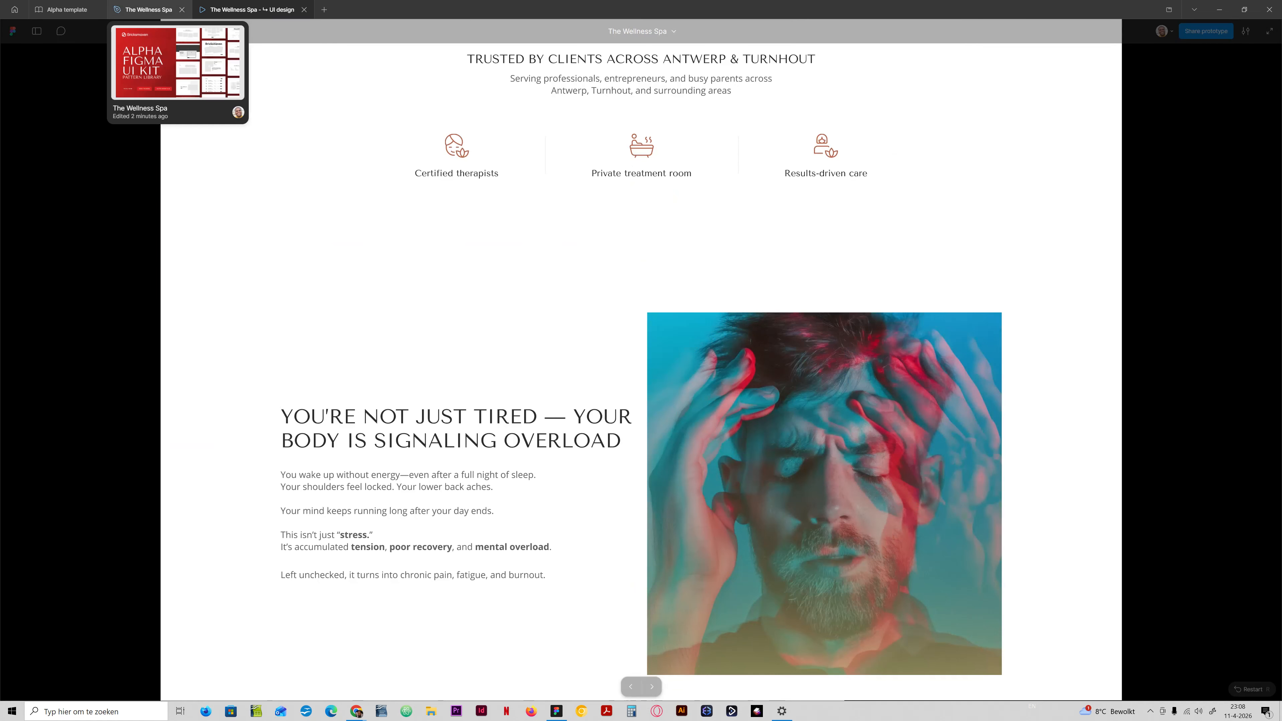
pyautogui.click(146, 10)
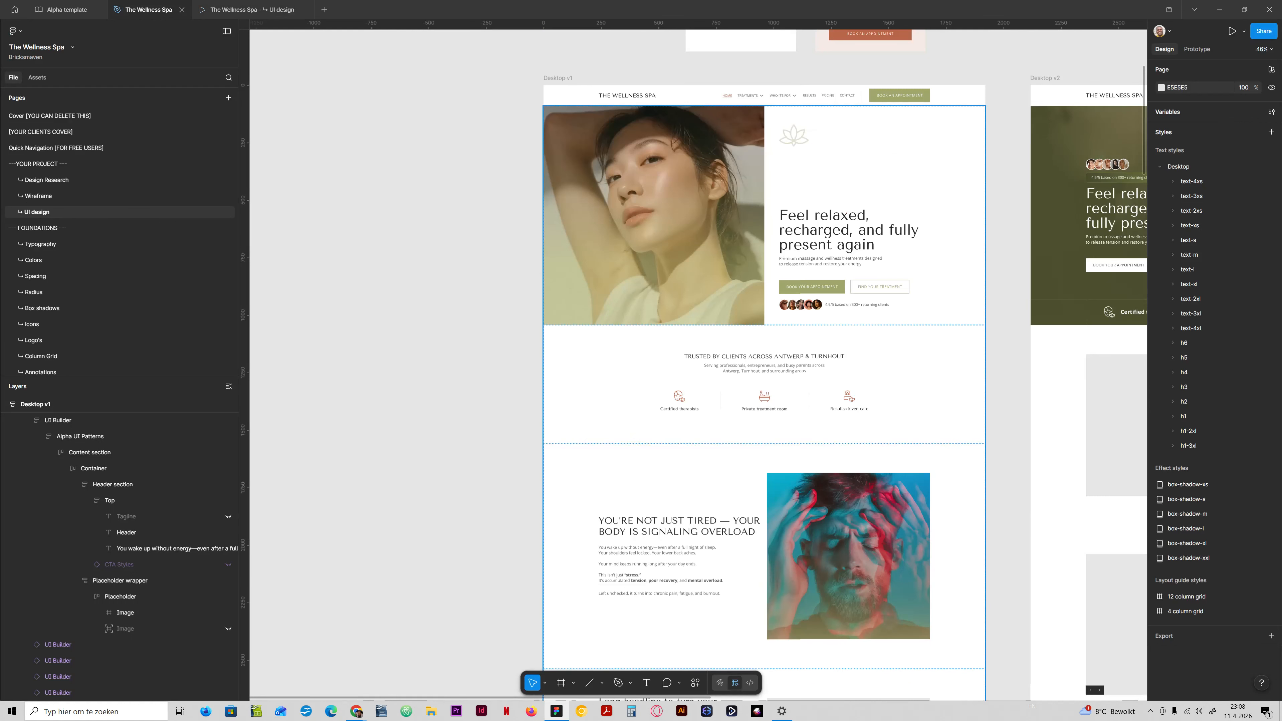
# Inspect the text style settings of the hero heading "Feel relaxed, recharged, and fully present again" in Desktop v1.
pyautogui.keyDown('ctrl'); pyautogui.click(848, 231); pyautogui.keyUp('ctrl')
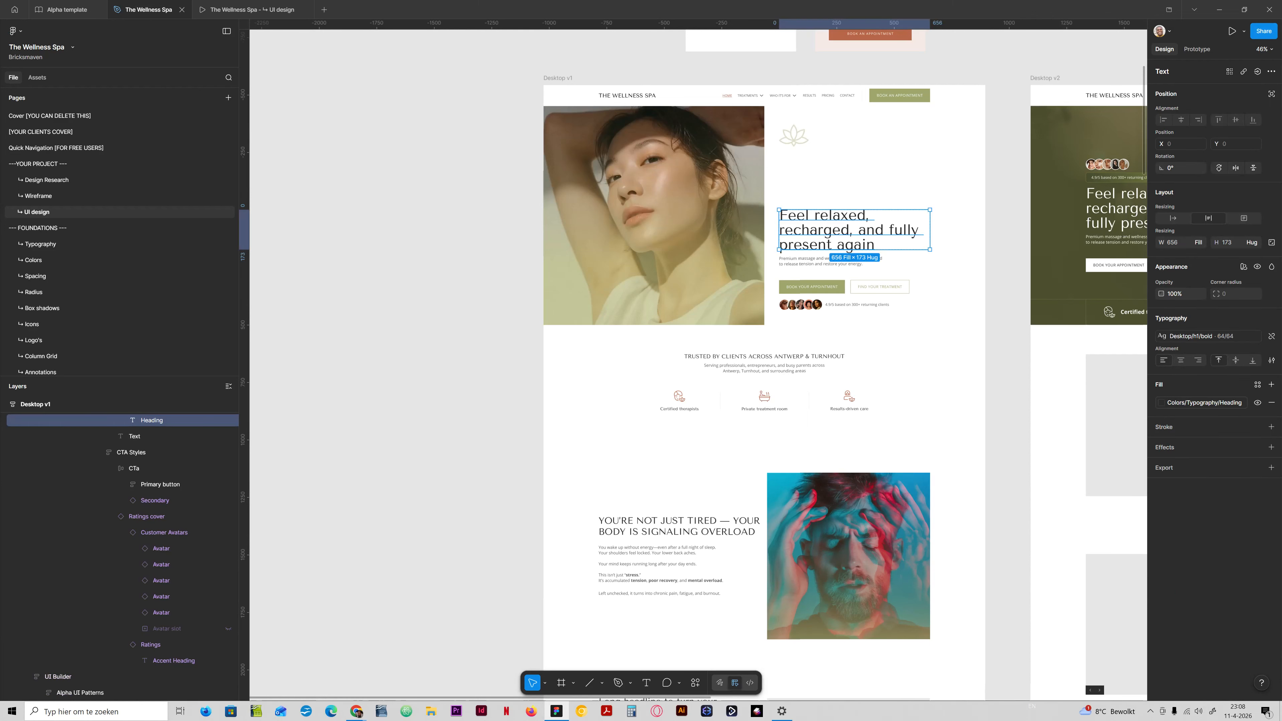
pyautogui.click(1201, 336)
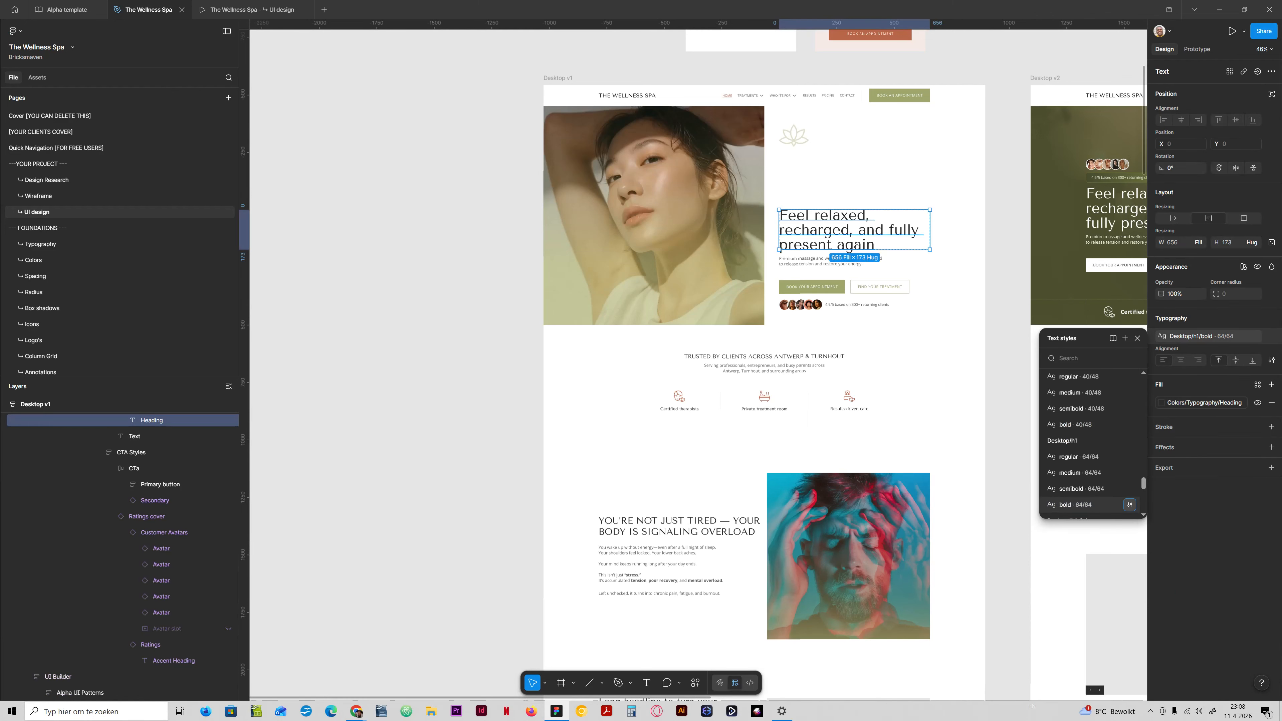
pyautogui.click(1129, 505)
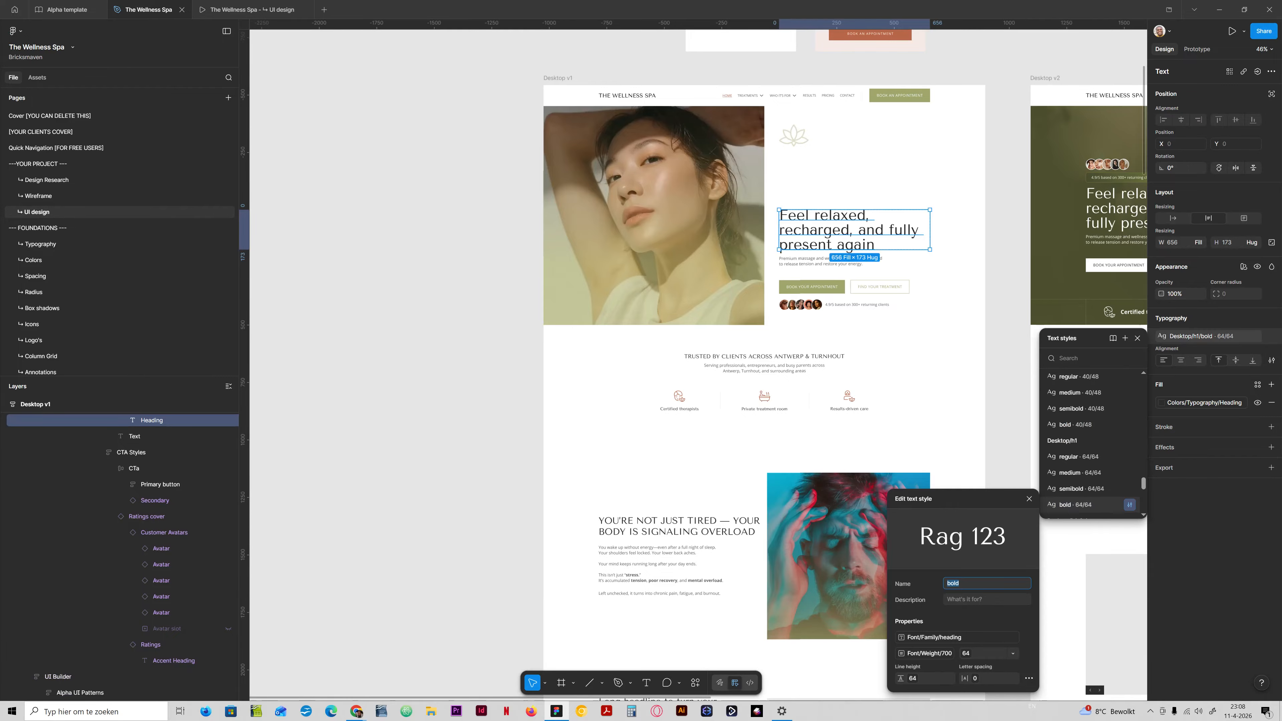
pyautogui.click(764, 357)
# Inspect the text style settings of the "Trusted by clients across Antwerp & Turnhout" heading and compare it up close with the hero heading.
pyautogui.keyDown('ctrl'); pyautogui.click(764, 357); pyautogui.keyUp('ctrl')
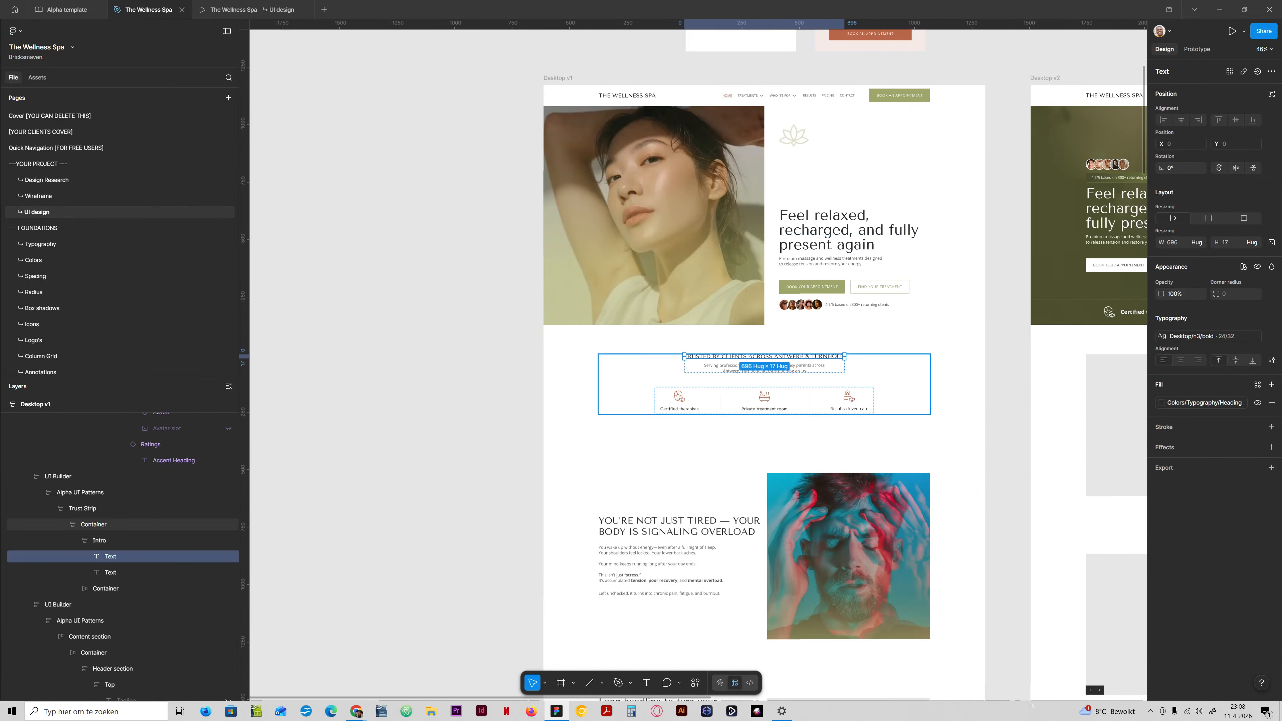
pyautogui.click(1201, 336)
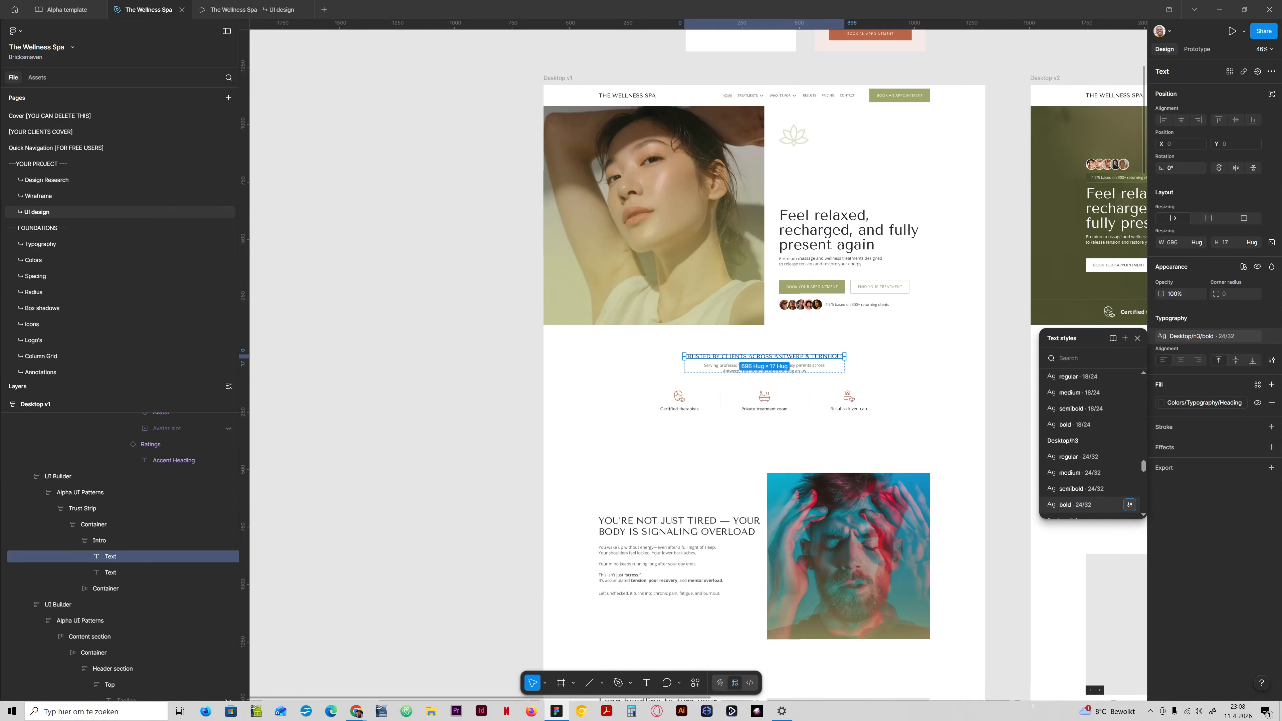
pyautogui.click(1129, 504)
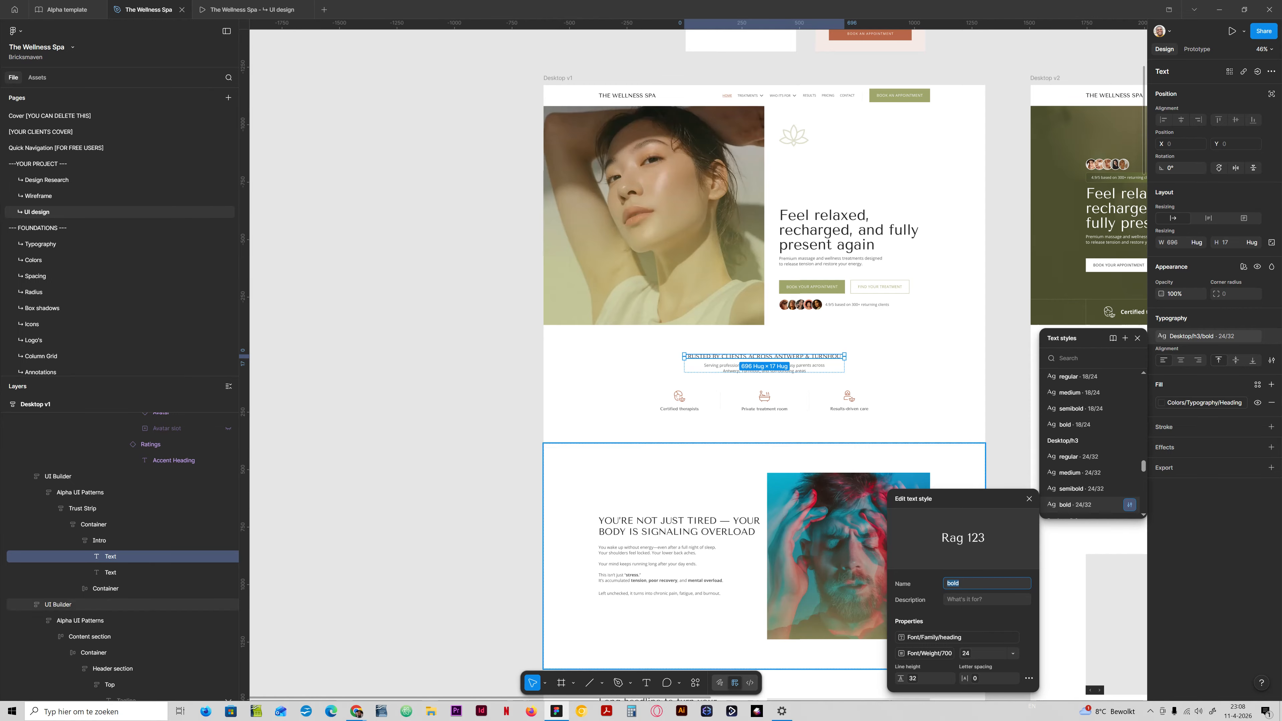
pyautogui.click(1030, 498)
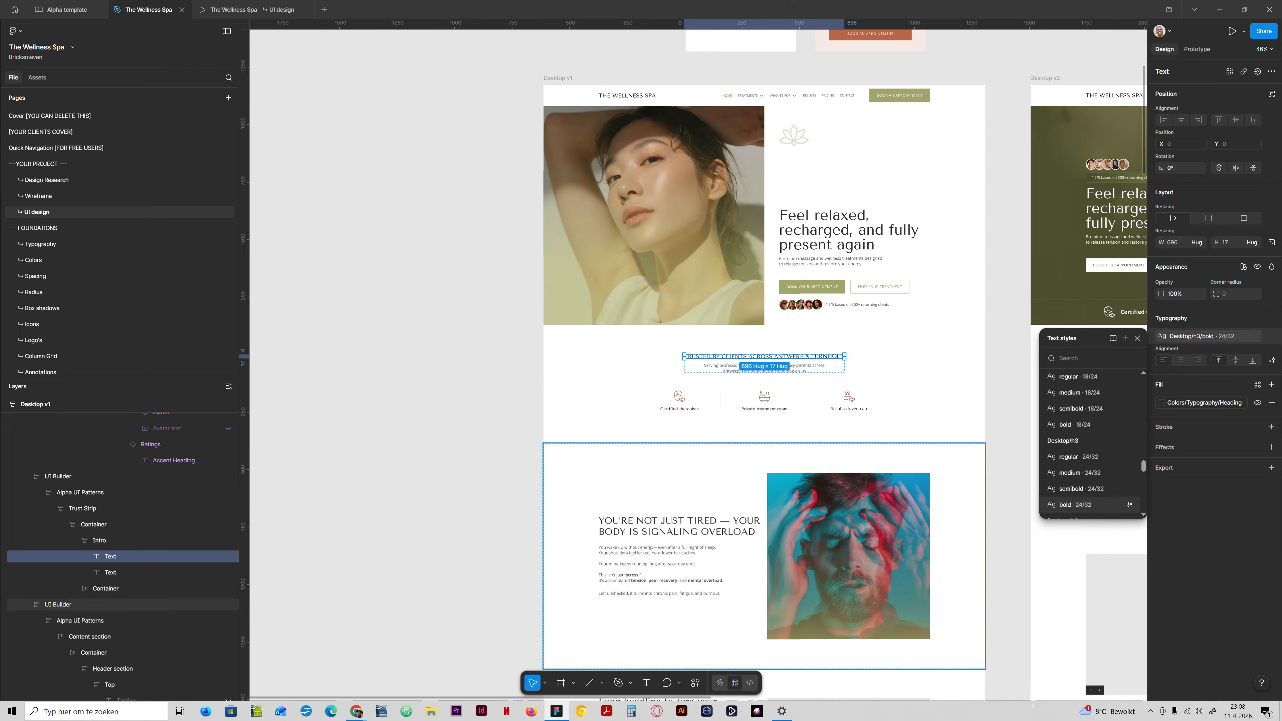
pyautogui.scroll(6, 820, 252)
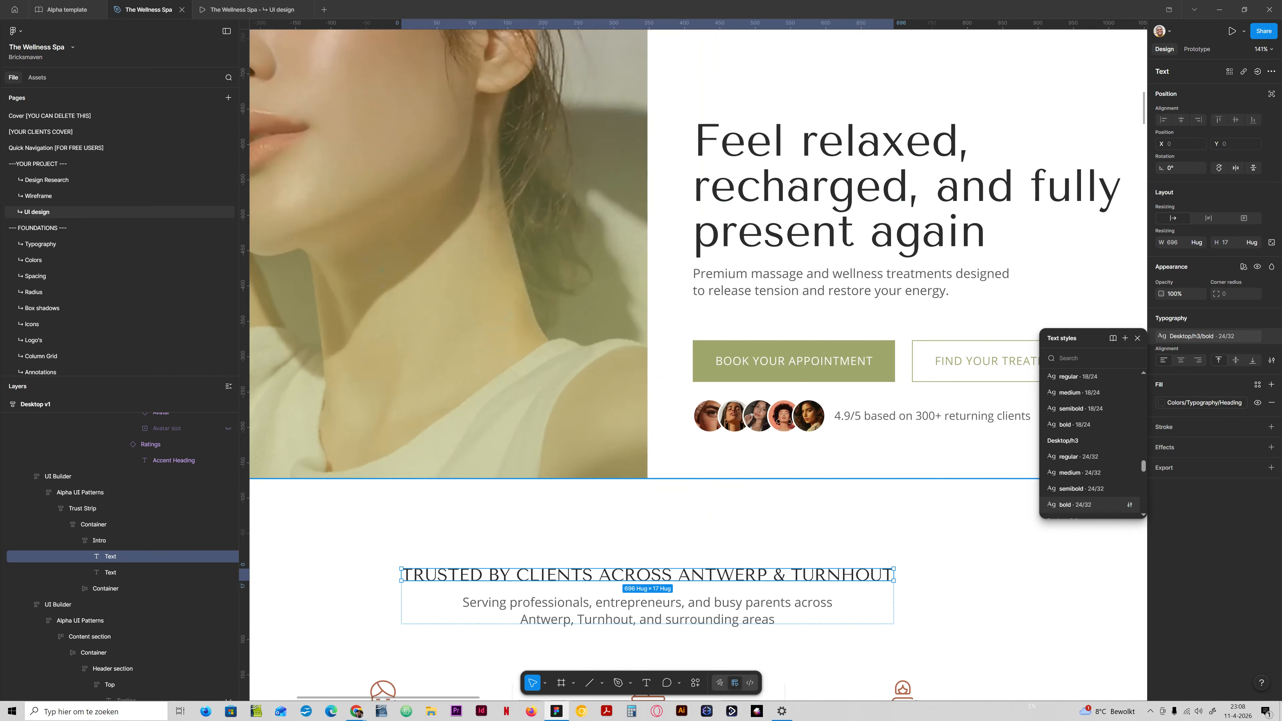
pyautogui.scroll(-3, 643, 255)
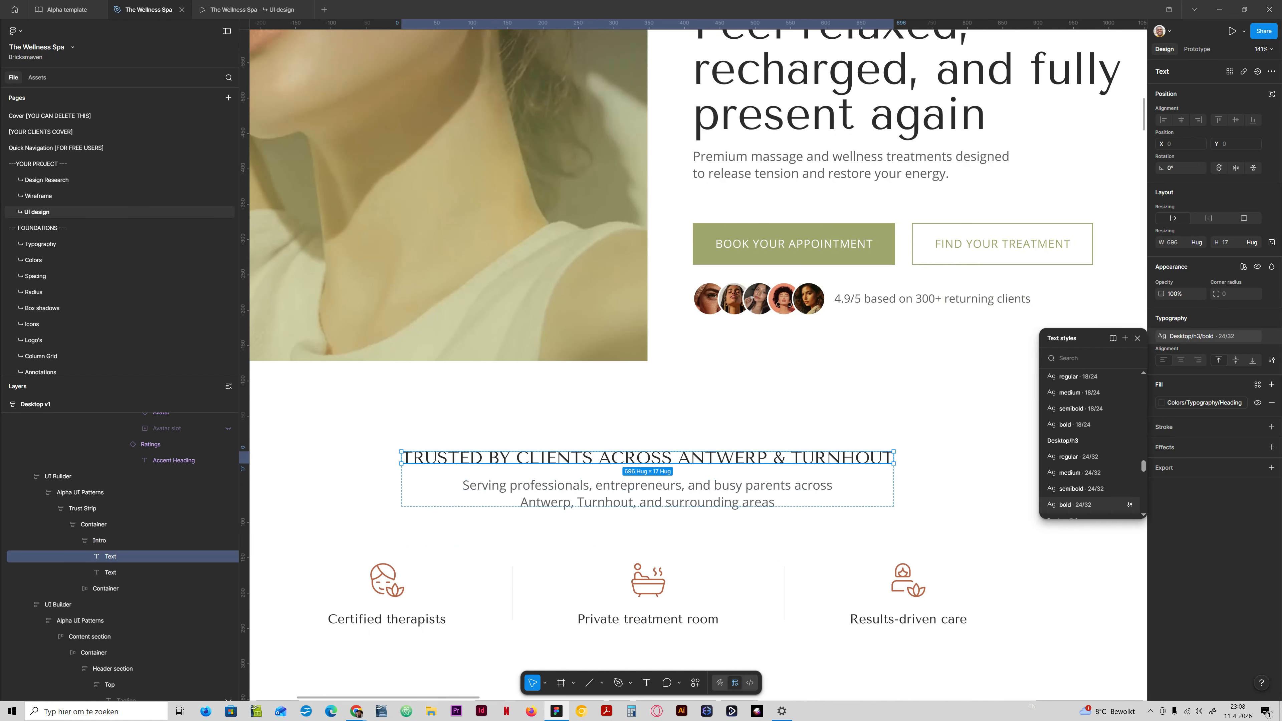
pyautogui.scroll(5, 698, 364)
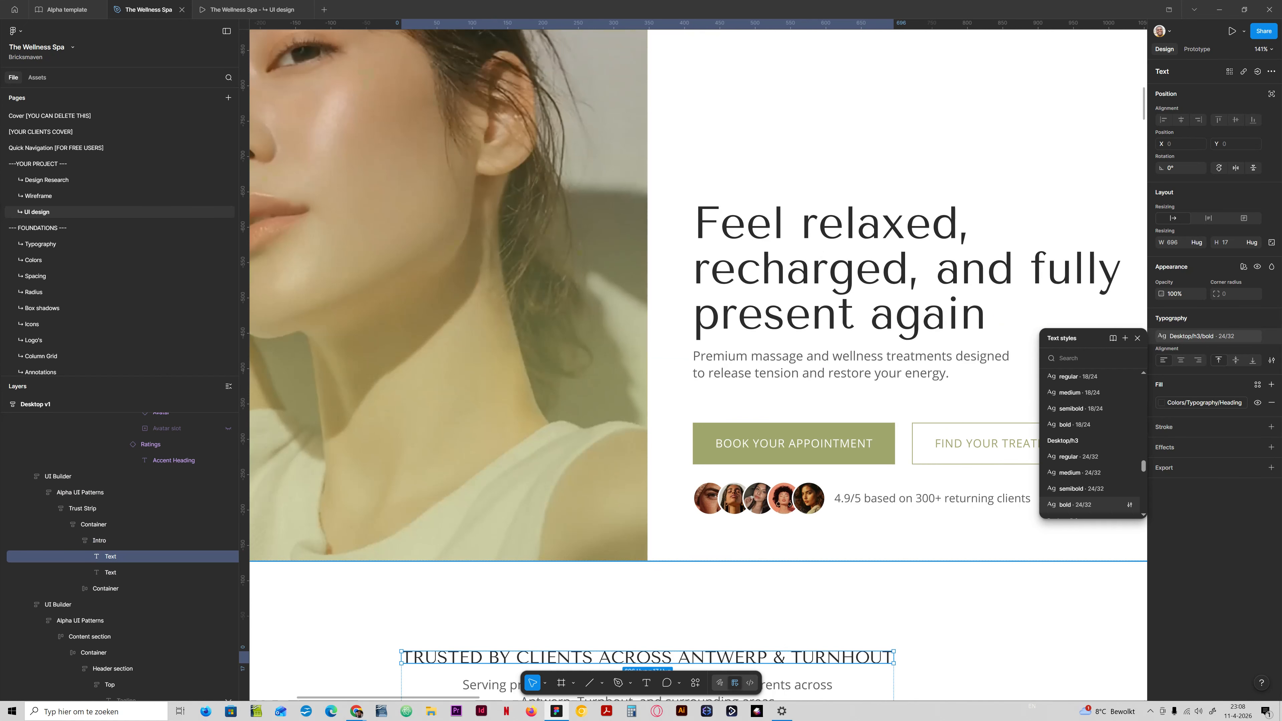
pyautogui.scroll(-6, 643, 353)
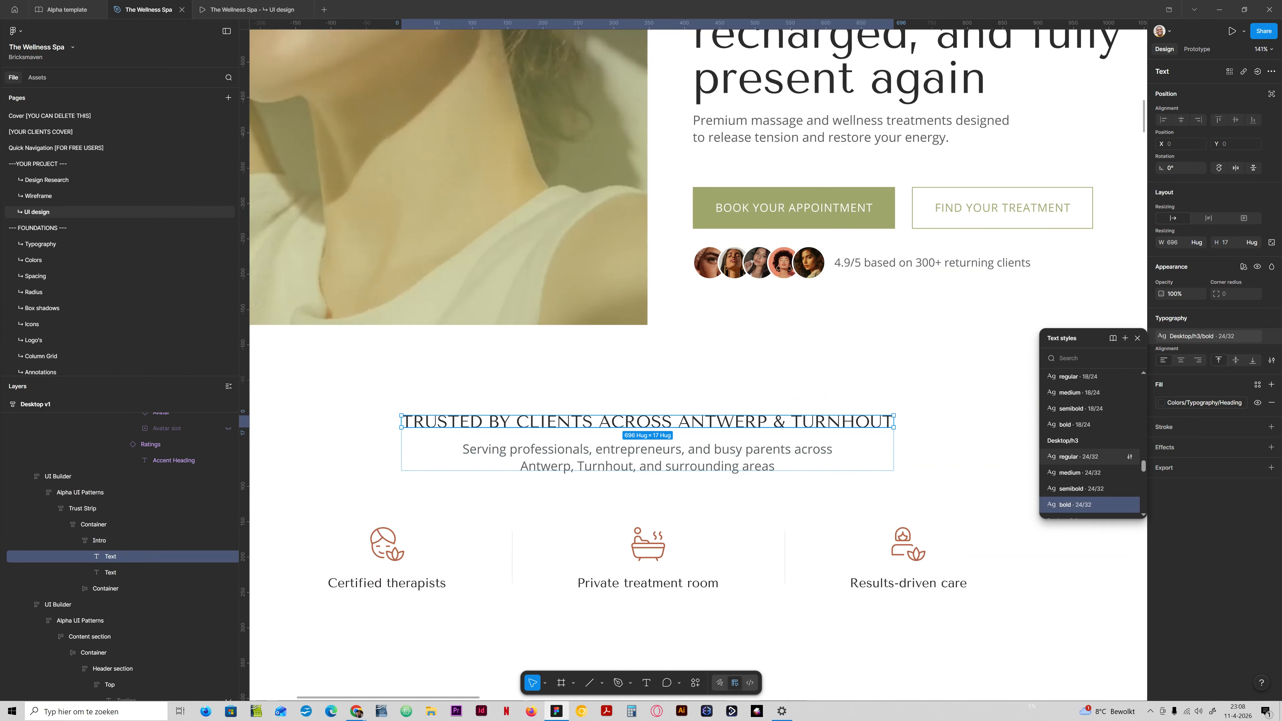
# Try font weight 900 for the Desktop/h3 bold text style and check it on the trust strip heading.
pyautogui.click(1130, 506)
pyautogui.click(927, 653)
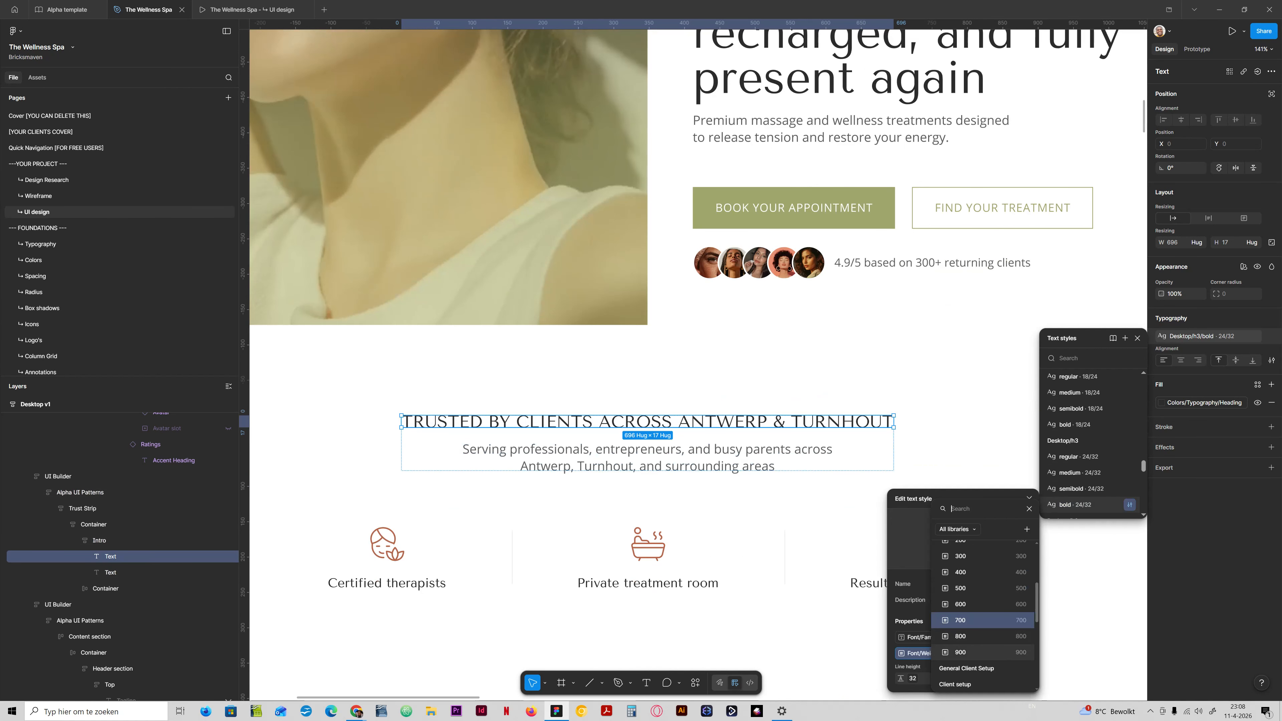
pyautogui.click(980, 652)
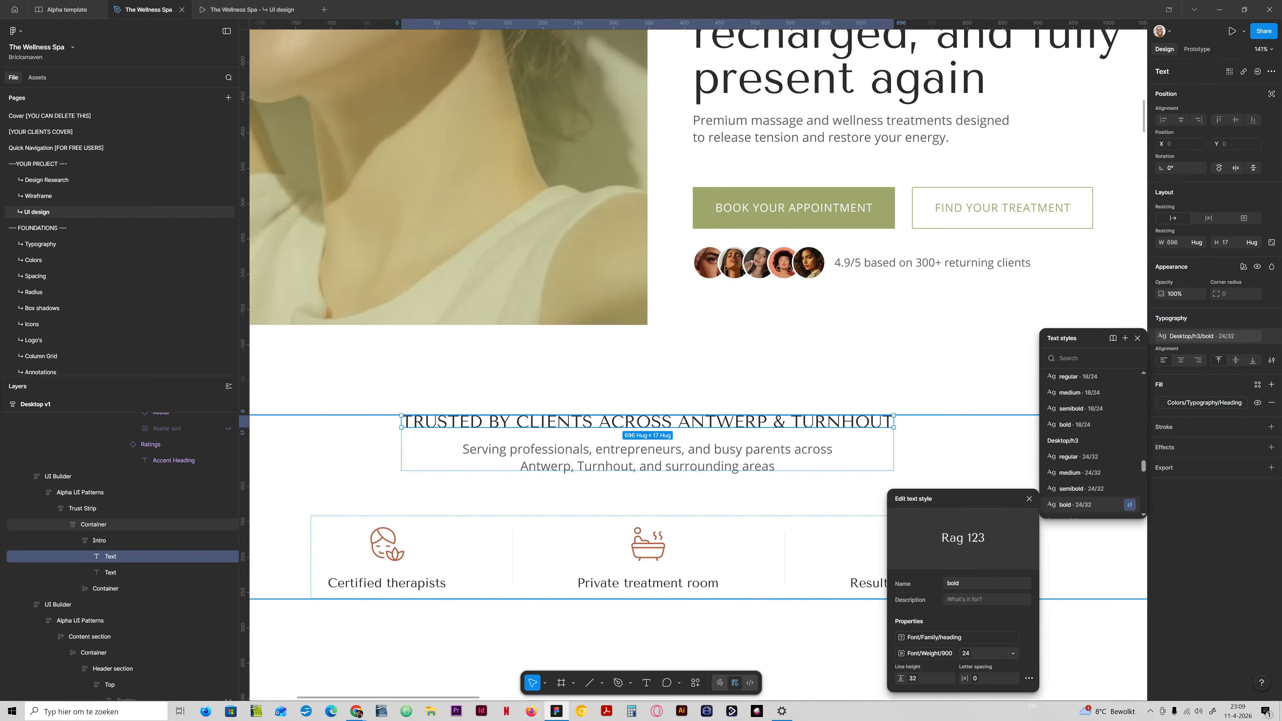
pyautogui.scroll(-4, 699, 485)
pyautogui.scroll(5, 679, 510)
pyautogui.doubleClick(696, 313)
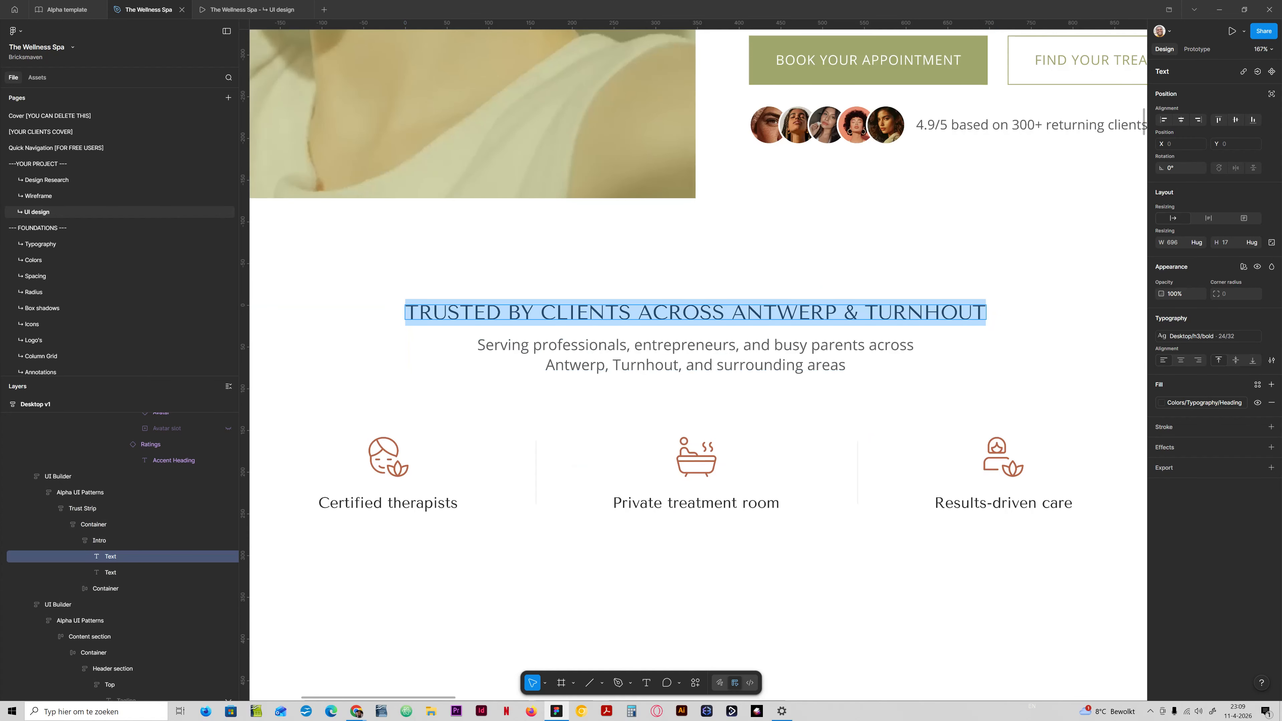
pyautogui.press('Escape')
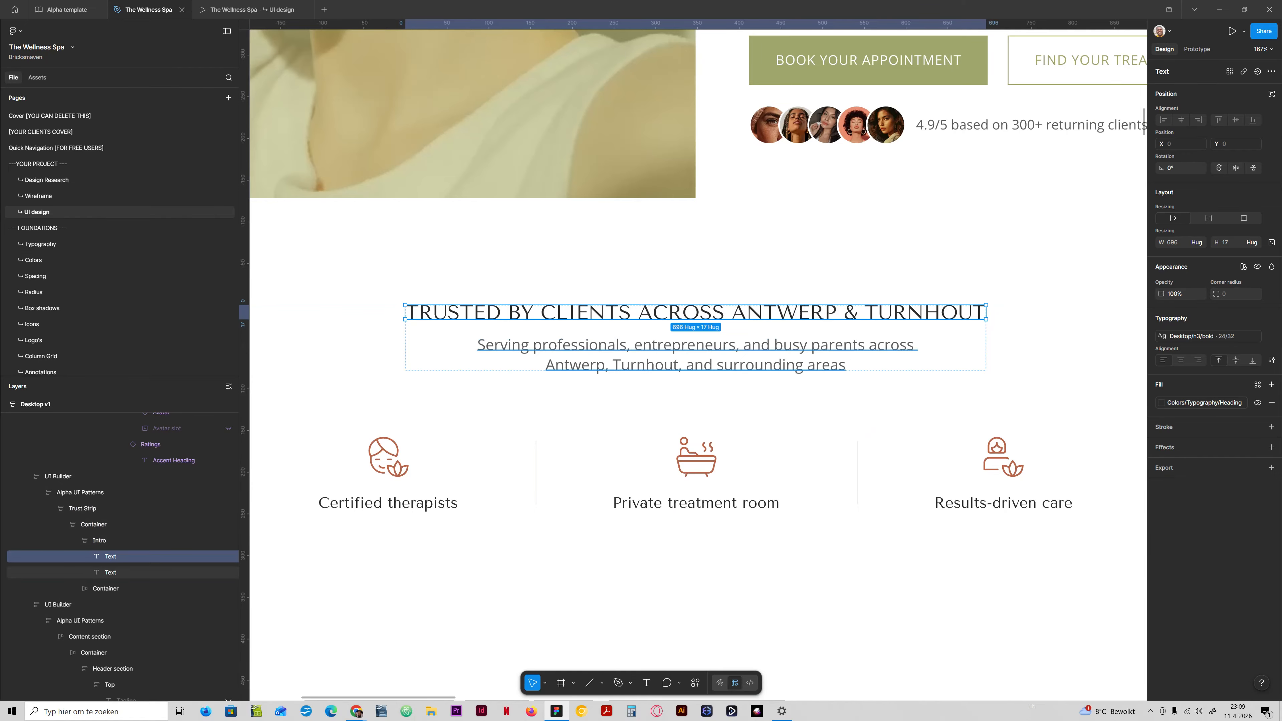
# Set the Desktop/h3 bold text style's font weight back to 700 and close the text style settings.
pyautogui.click(1196, 336)
pyautogui.click(1130, 504)
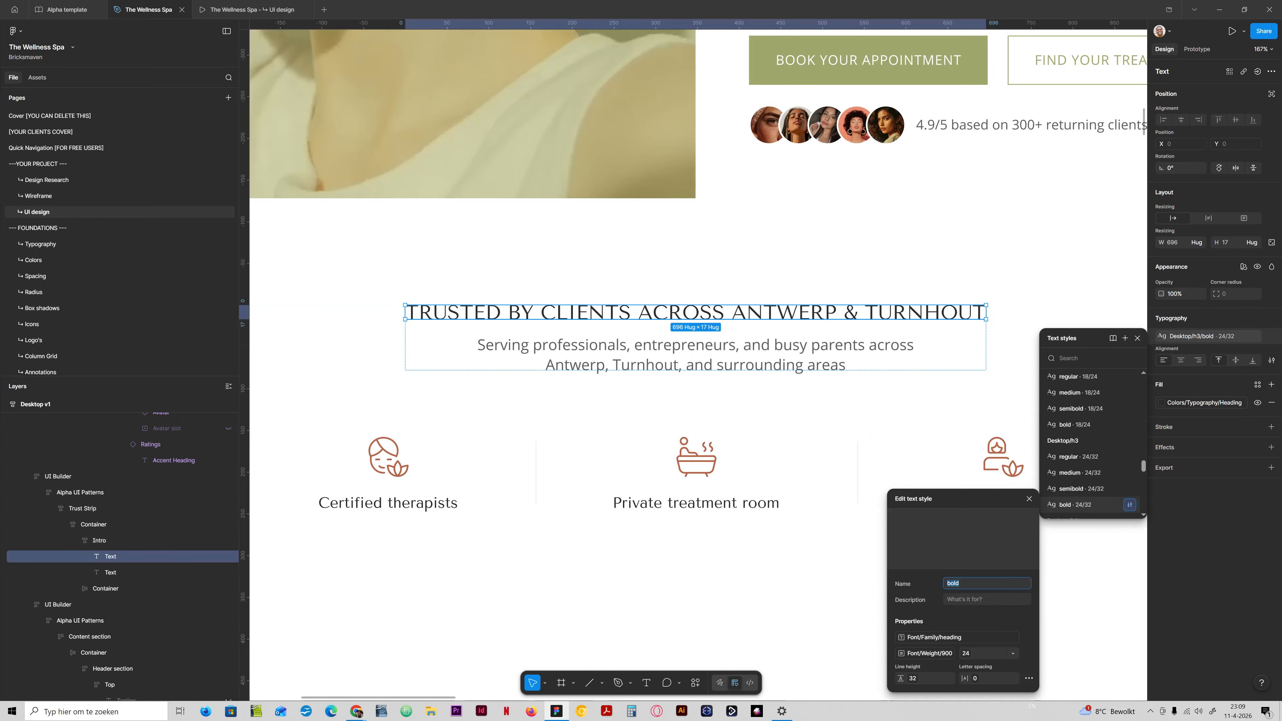
pyautogui.click(914, 653)
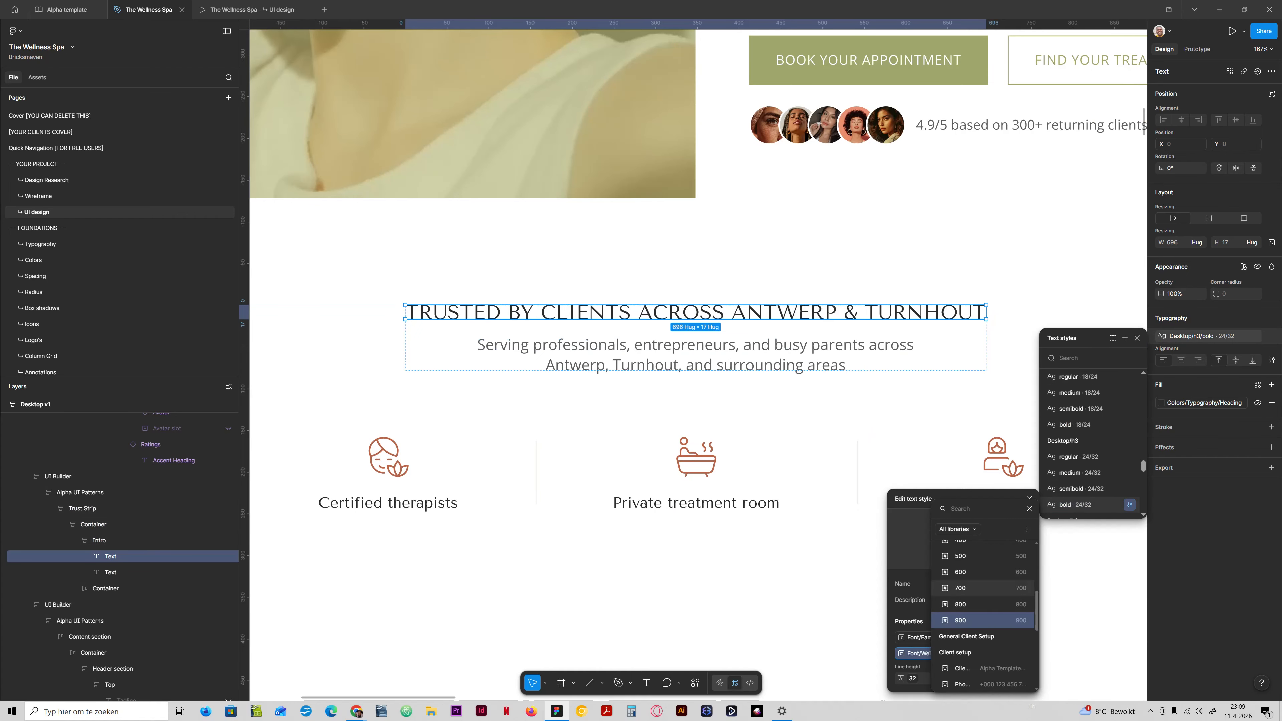
pyautogui.click(858, 586)
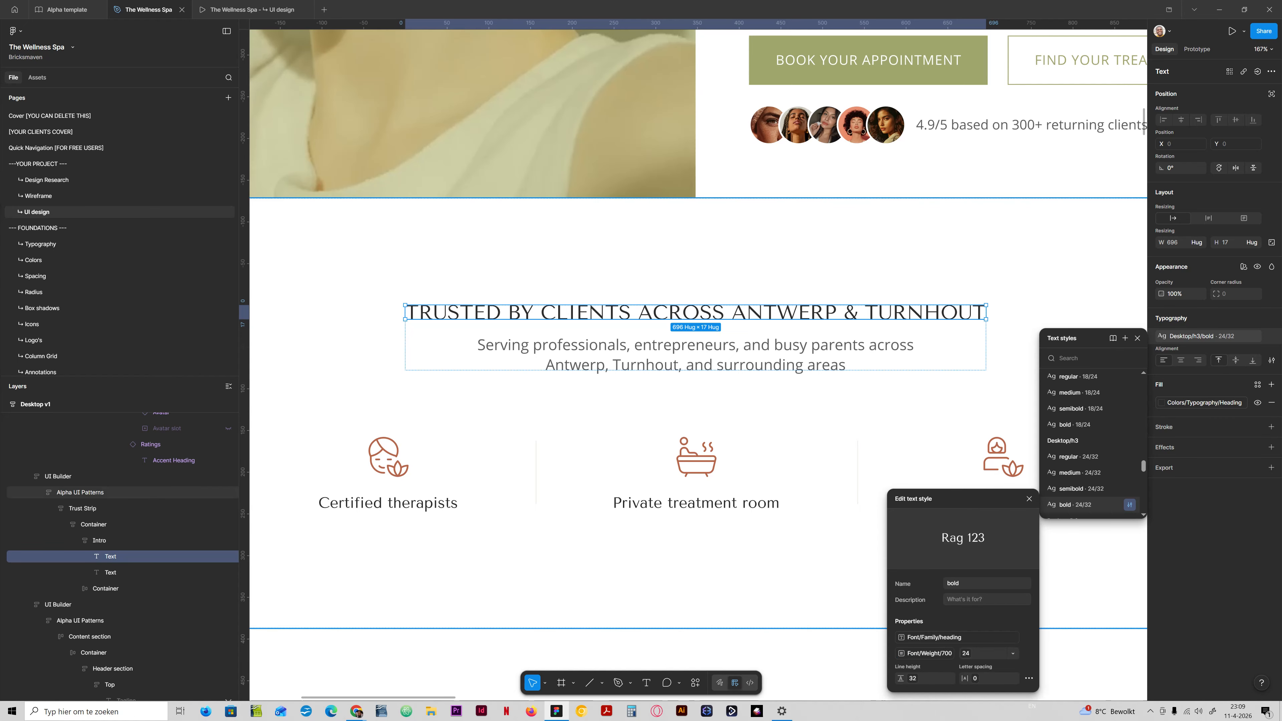
pyautogui.click(1029, 498)
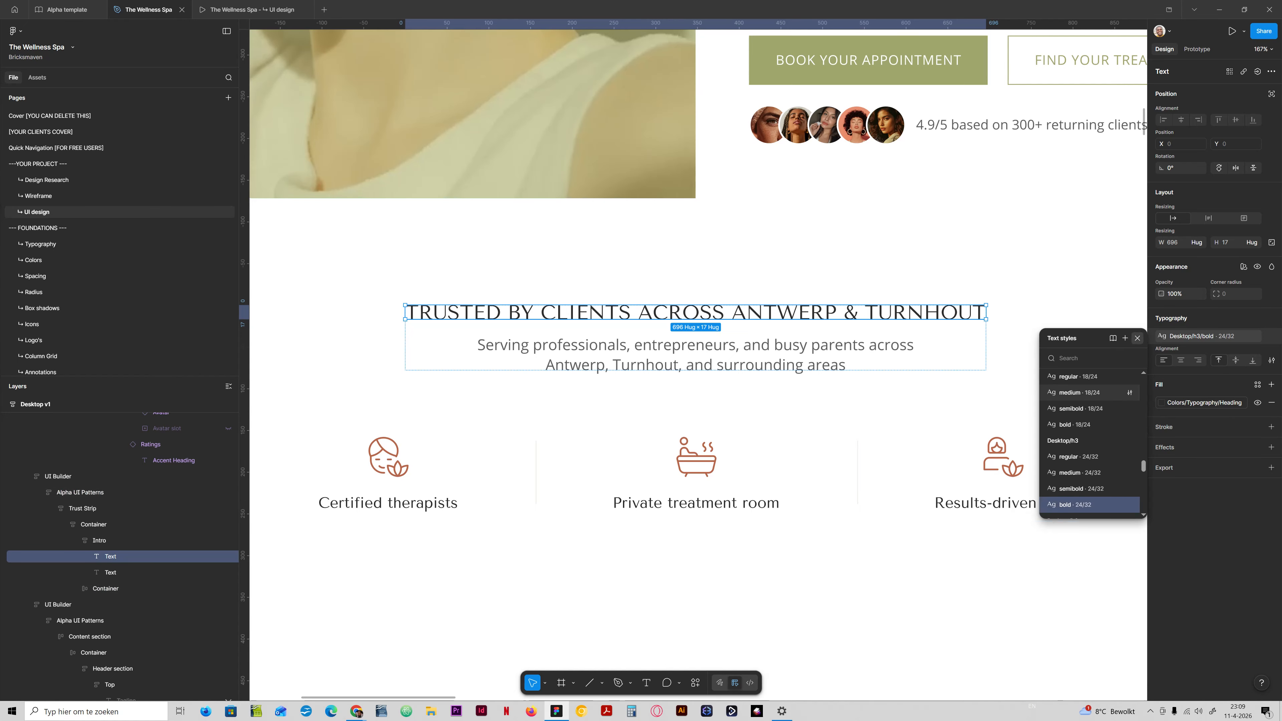
pyautogui.click(1137, 338)
# Unhide the smaller secondary image placeholder that overlaps the burnout portrait in Desktop v1's problem section.
pyautogui.scroll(-10, 631, 486)
pyautogui.scroll(-5, 643, 363)
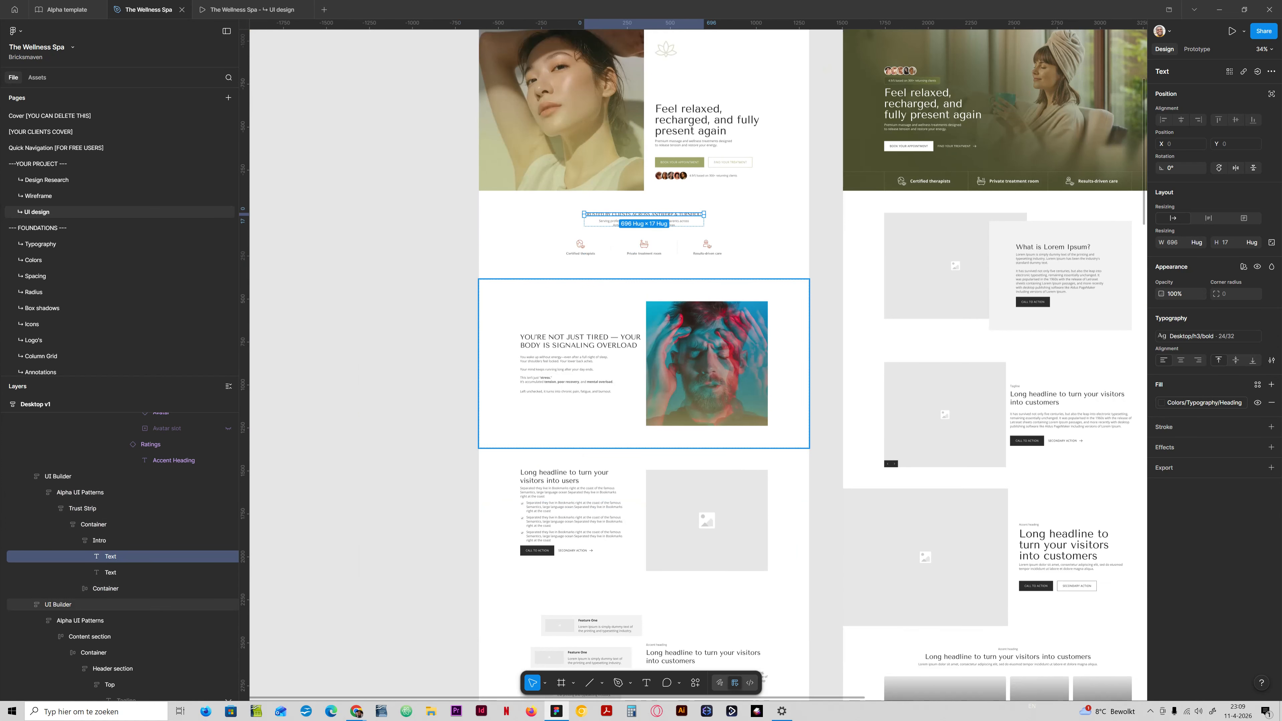
pyautogui.doubleClick(631, 394)
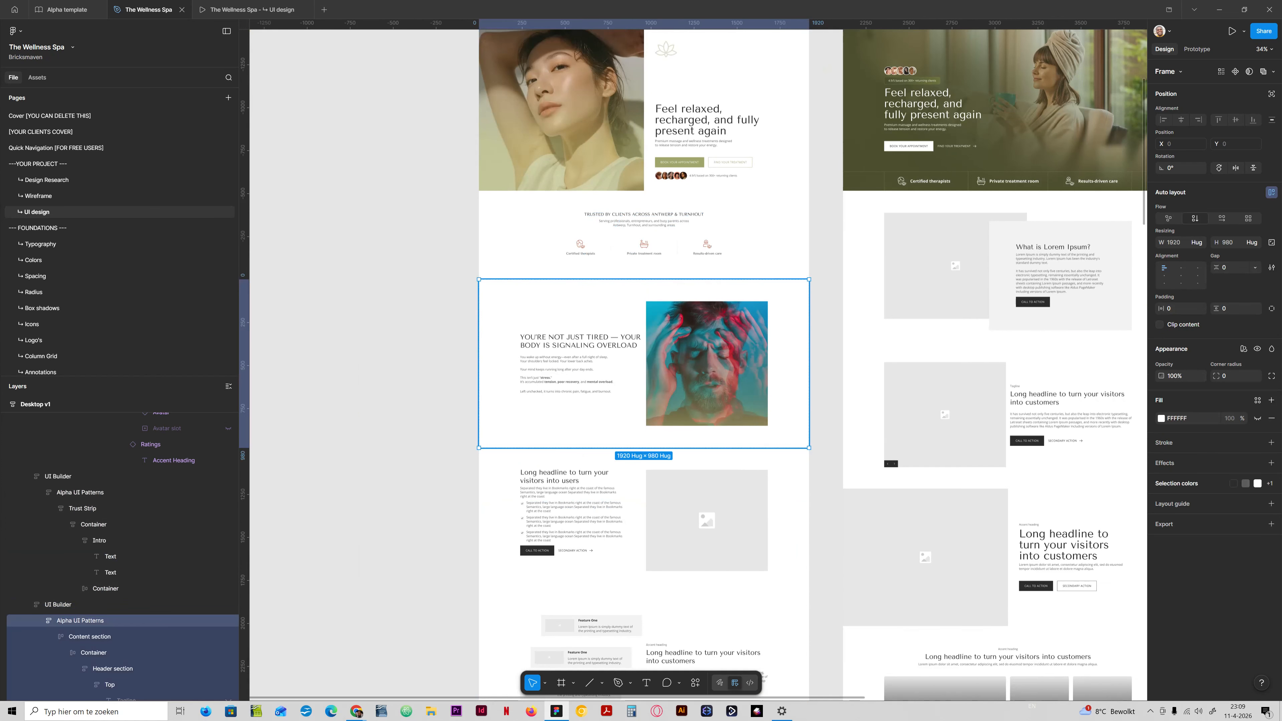
pyautogui.scroll(-3, 152, 666)
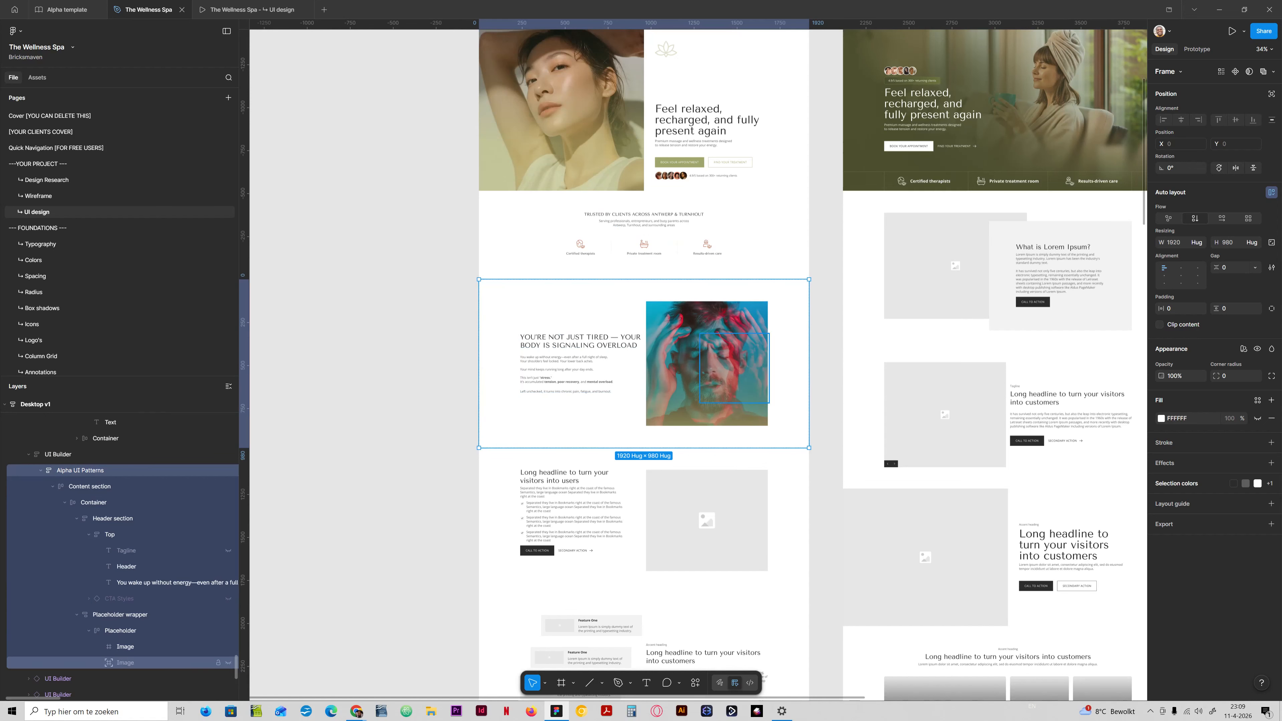
pyautogui.click(228, 663)
pyautogui.click(125, 663)
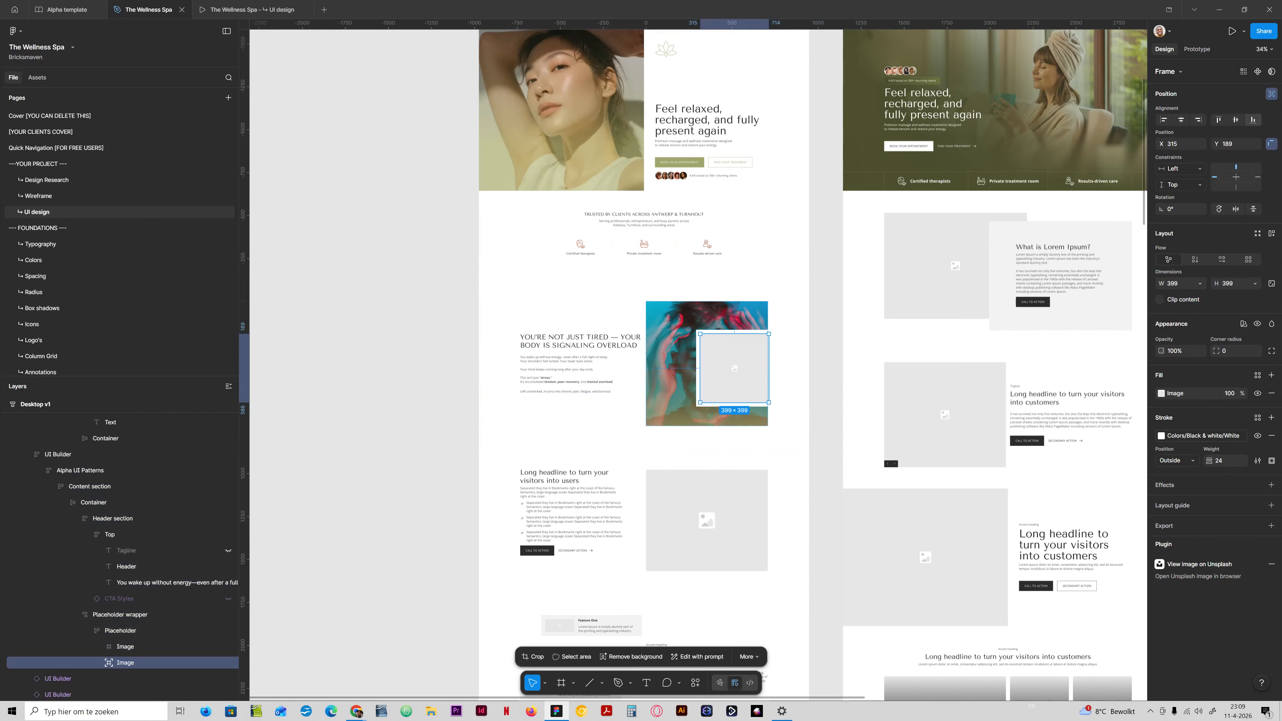
# Move the secondary image placeholder over the portrait's lower-left corner, to about X -87, Y 430.
pyautogui.click(1253, 119)
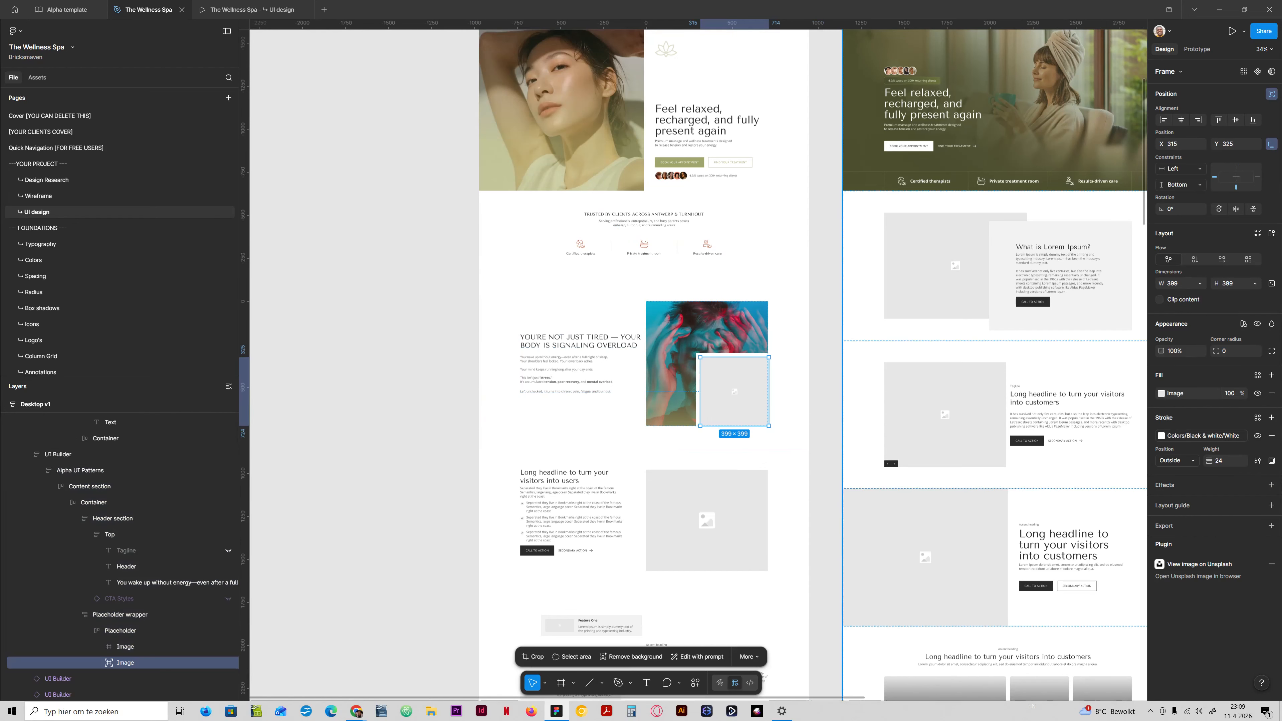
pyautogui.hotkey('shift', 'Down')
pyautogui.hotkey('shift', 'Down')
pyautogui.hotkey('shift', 'Down')
pyautogui.hotkey('shift', 'Down')
pyautogui.hotkey('shift', 'Down')
pyautogui.hotkey('shift', 'Down')
pyautogui.hotkey('shift', 'Down')
pyautogui.hotkey('shift', 'Down')
pyautogui.hotkey('shift', 'Down')
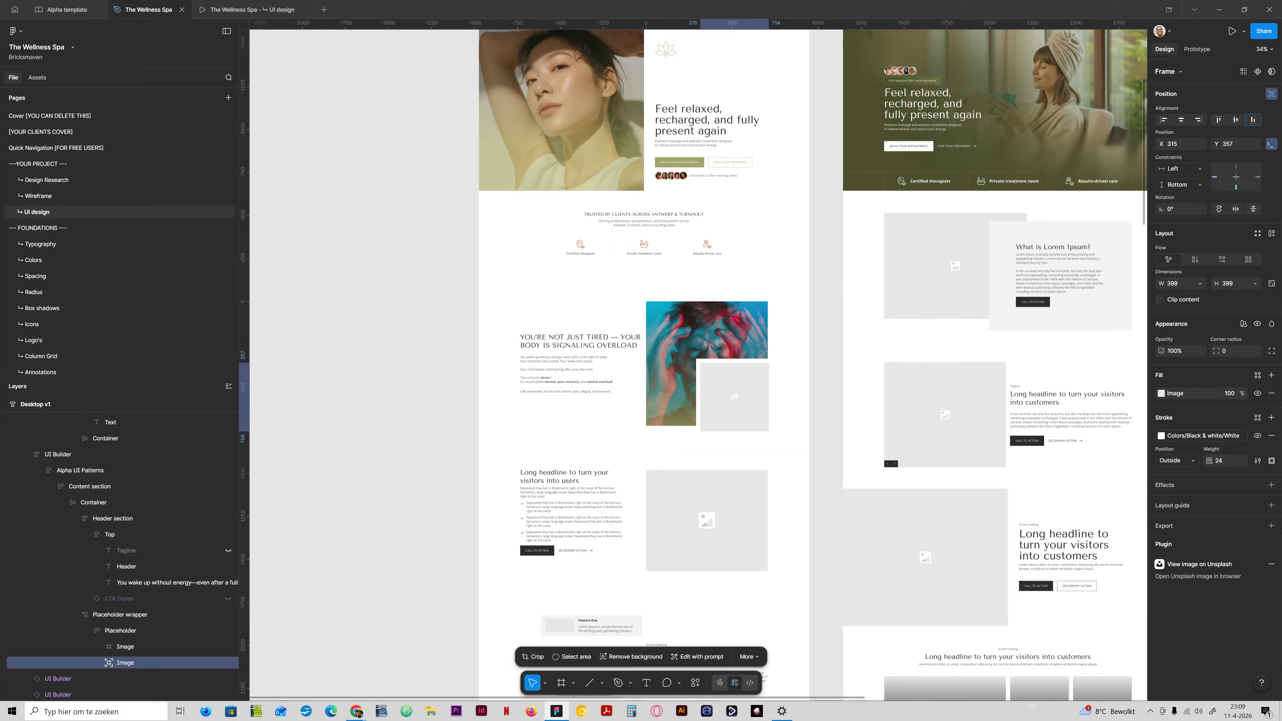
pyautogui.hotkey('shift', 'Down')
pyautogui.hotkey('shift', 'Down')
pyautogui.hotkey('shift', 'Down')
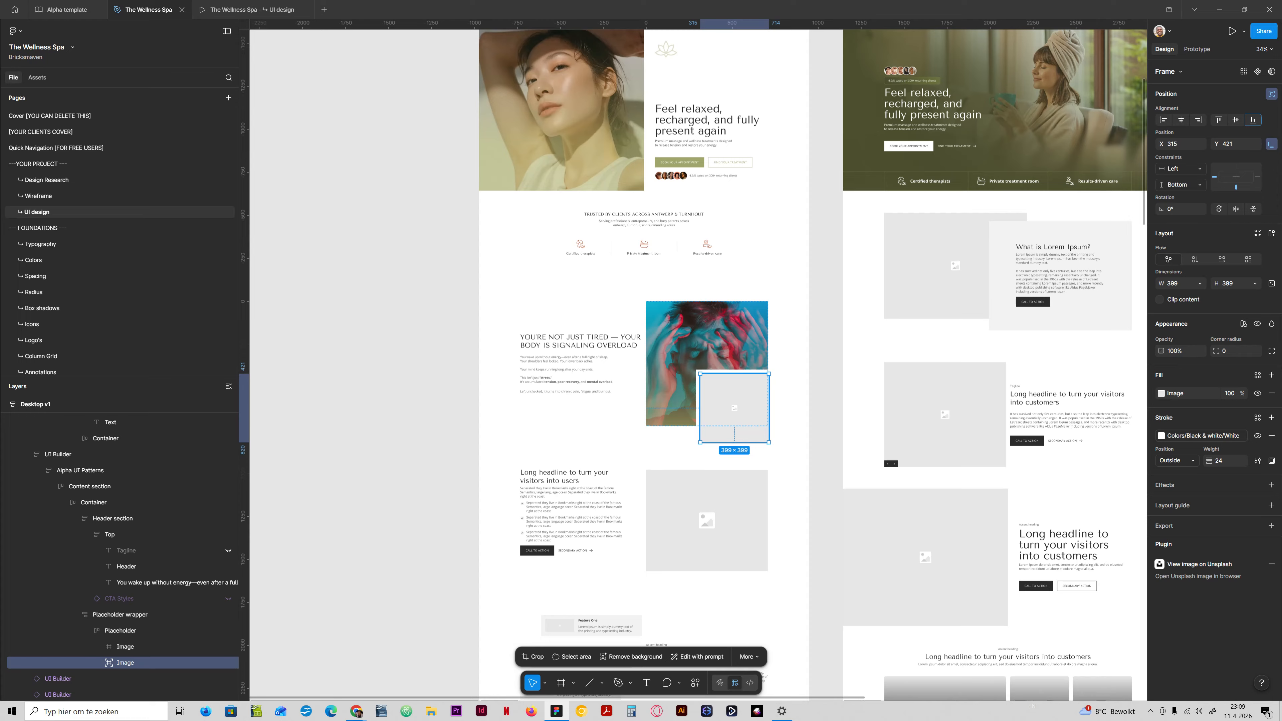
pyautogui.moveTo(735, 408); pyautogui.dragTo(666, 409)
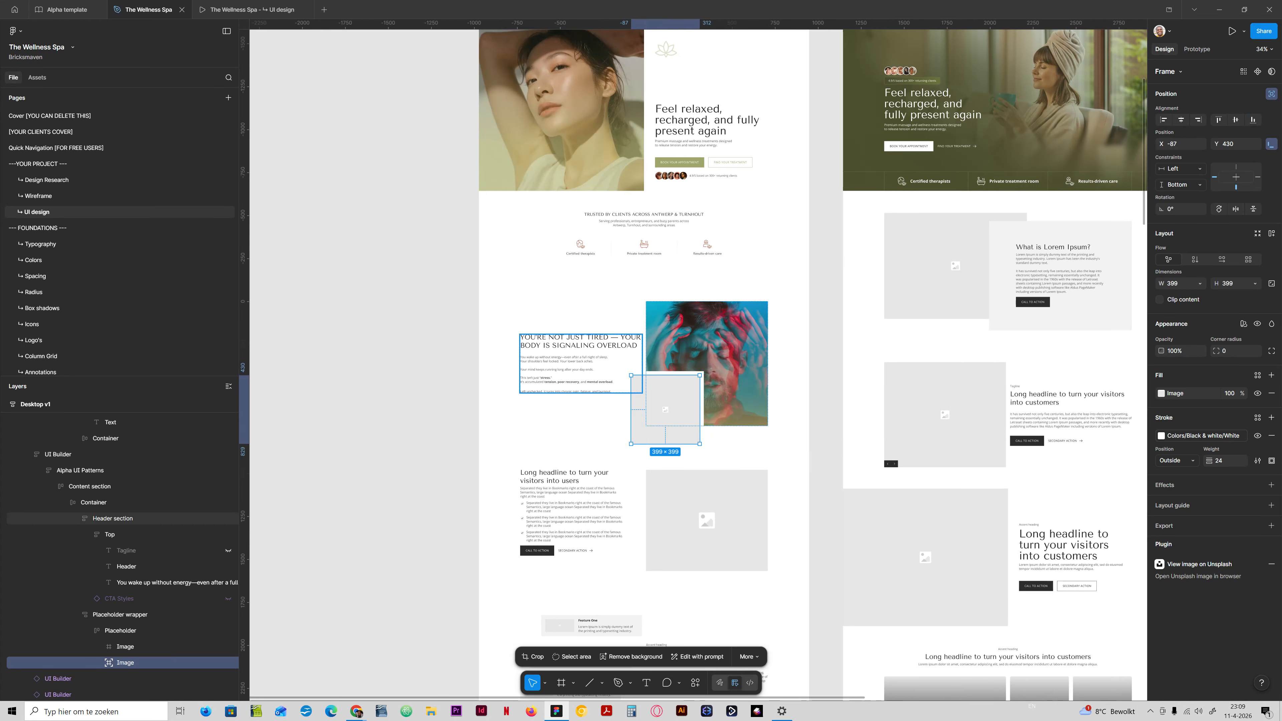
# Narrow the problem section's Header section by applying the 586-wide content width variable.
pyautogui.click(581, 370)
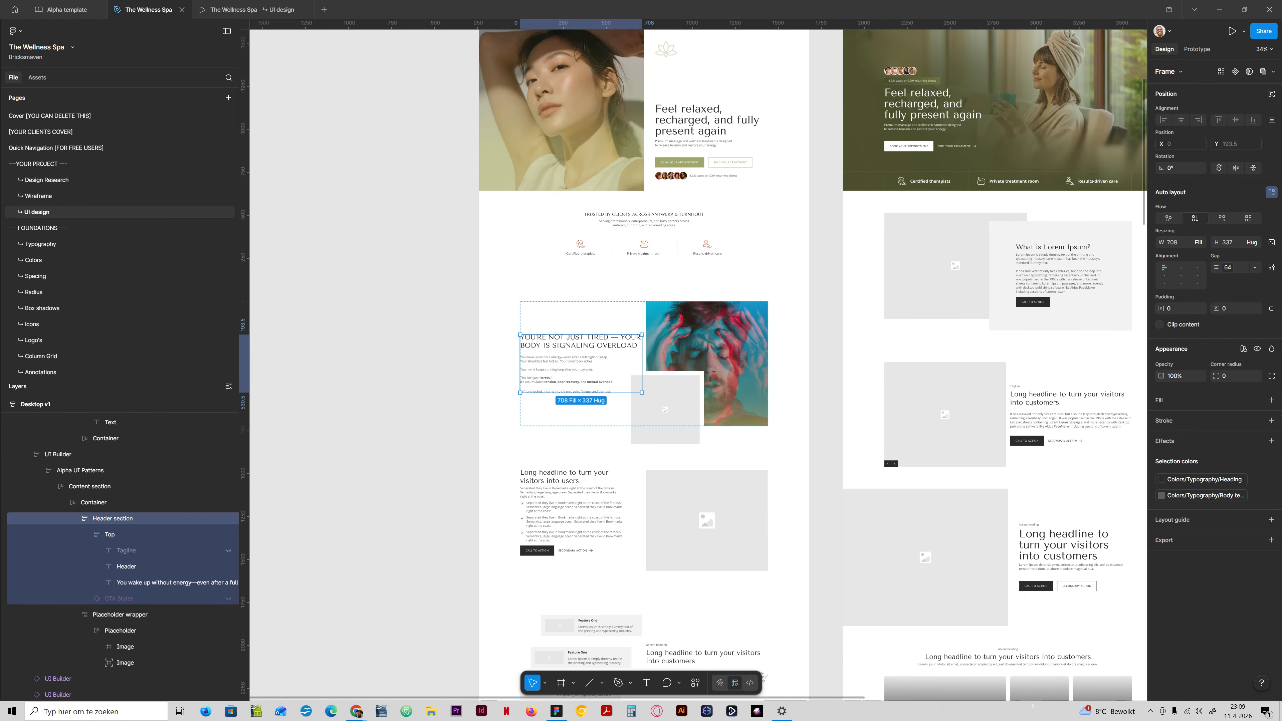
pyautogui.click(77, 518)
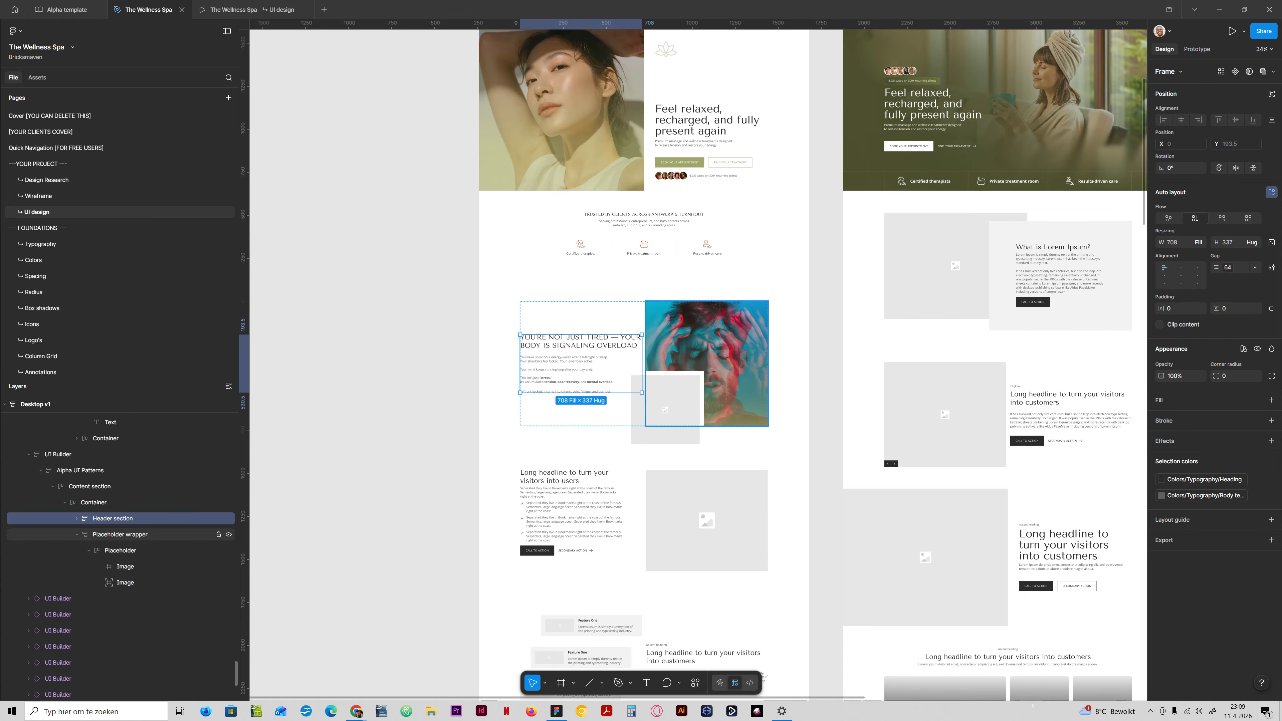
pyautogui.click(116, 534)
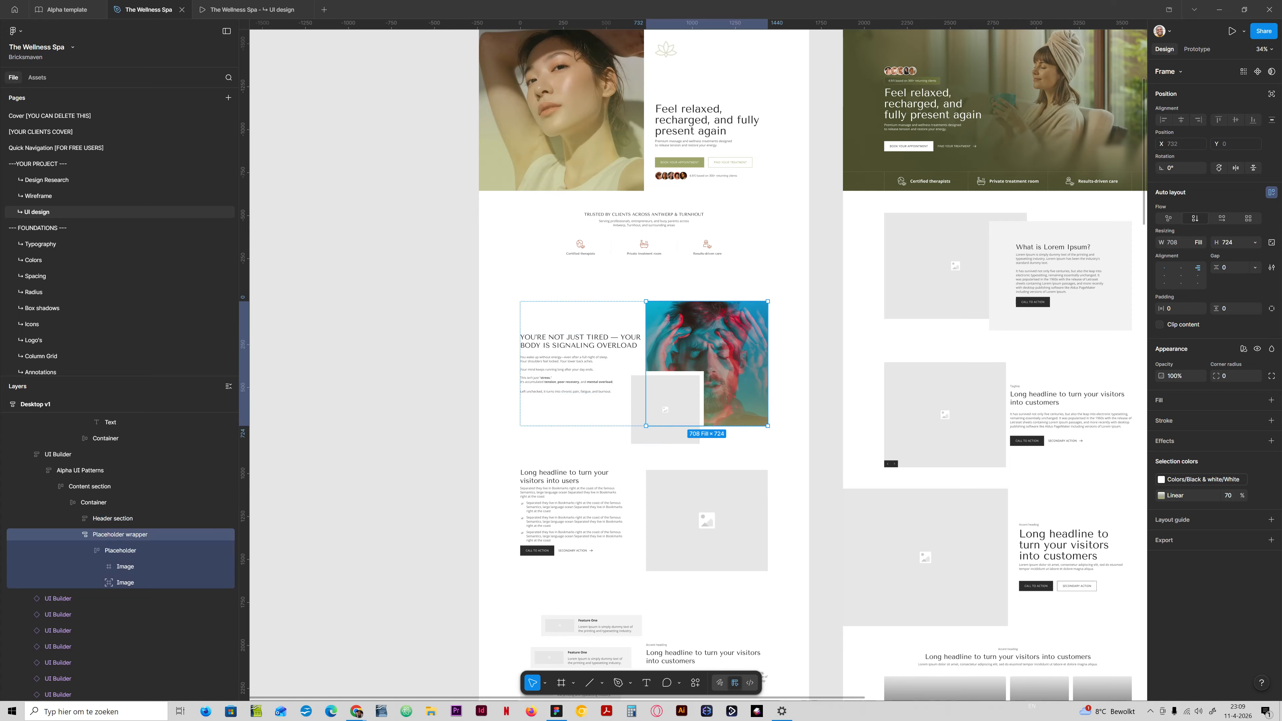
pyautogui.click(121, 518)
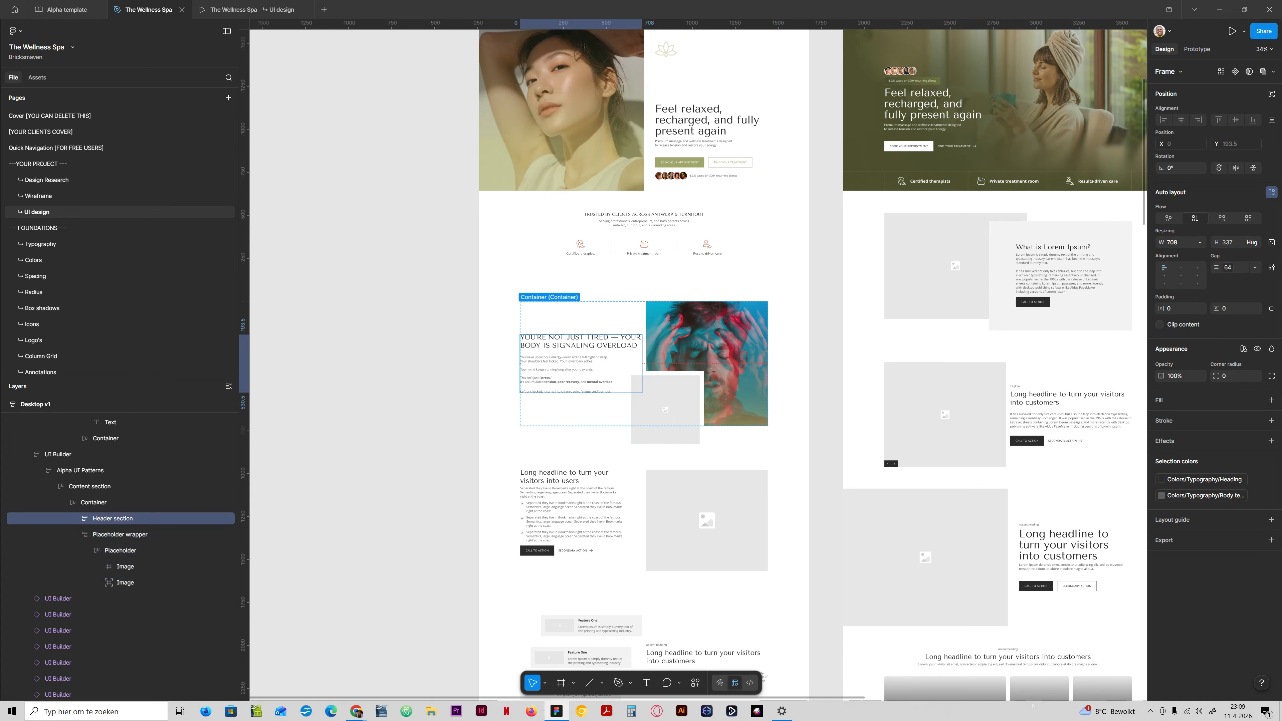
pyautogui.click(1198, 242)
pyautogui.click(1160, 296)
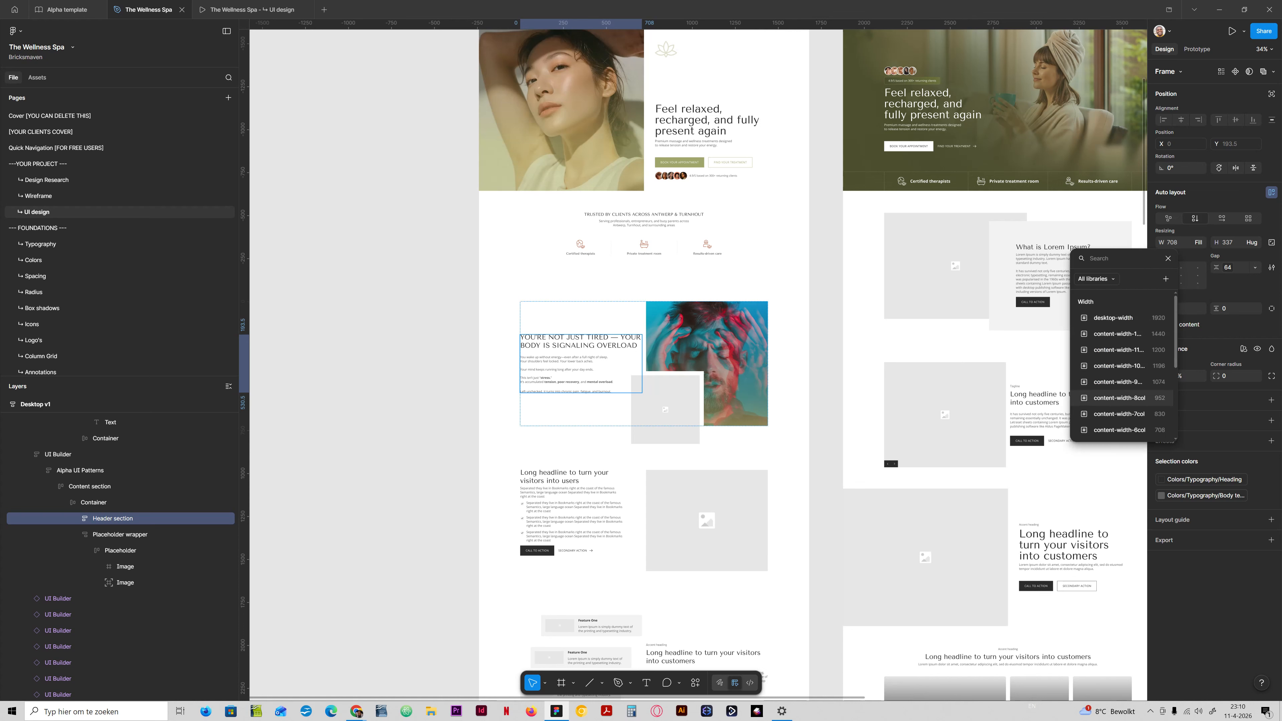
pyautogui.scroll(-2, 1118, 426)
pyautogui.click(1119, 383)
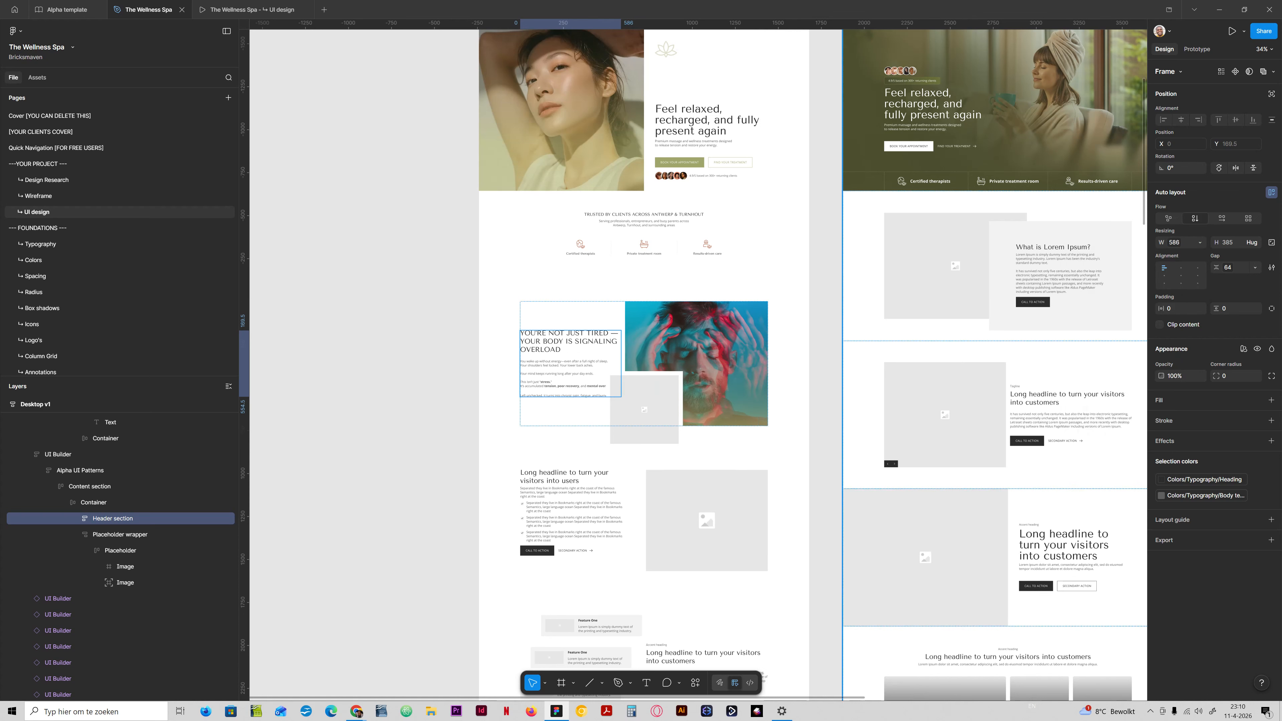
# Apply the content-width-6col variable to the Placeholder wrapper's width and set the parent Container's gap to Auto.
pyautogui.click(121, 534)
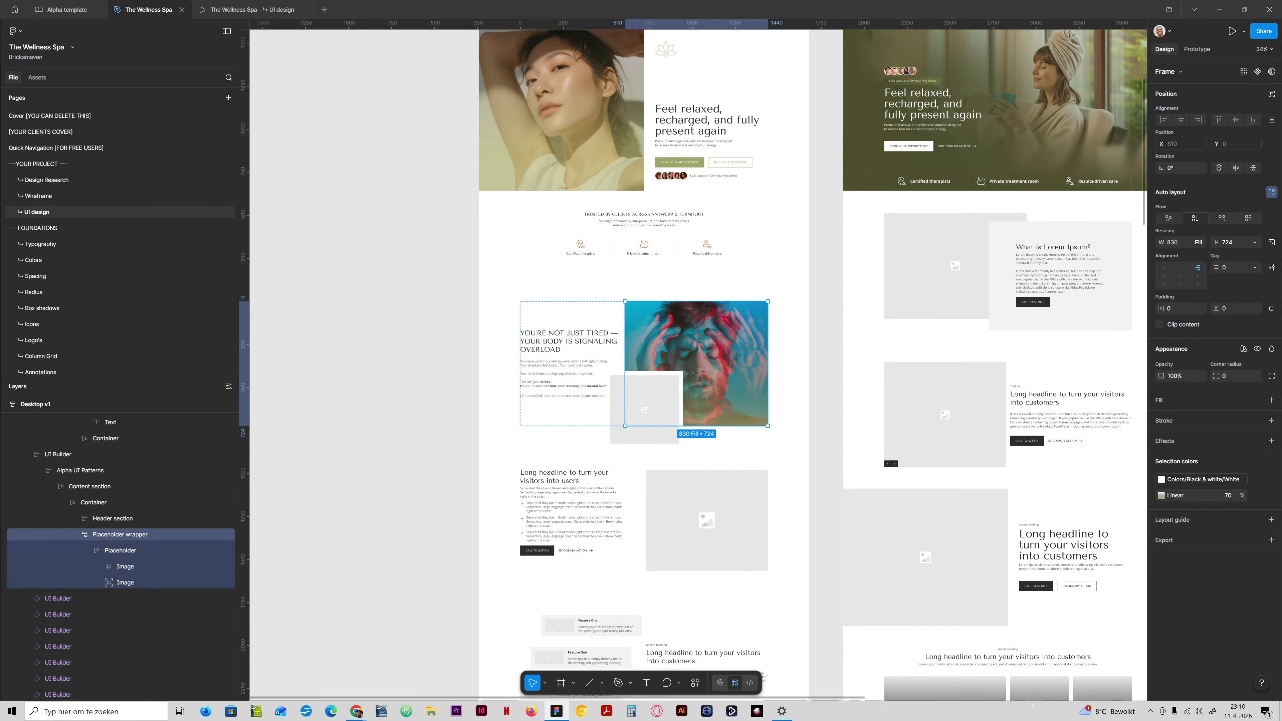
pyautogui.click(1198, 242)
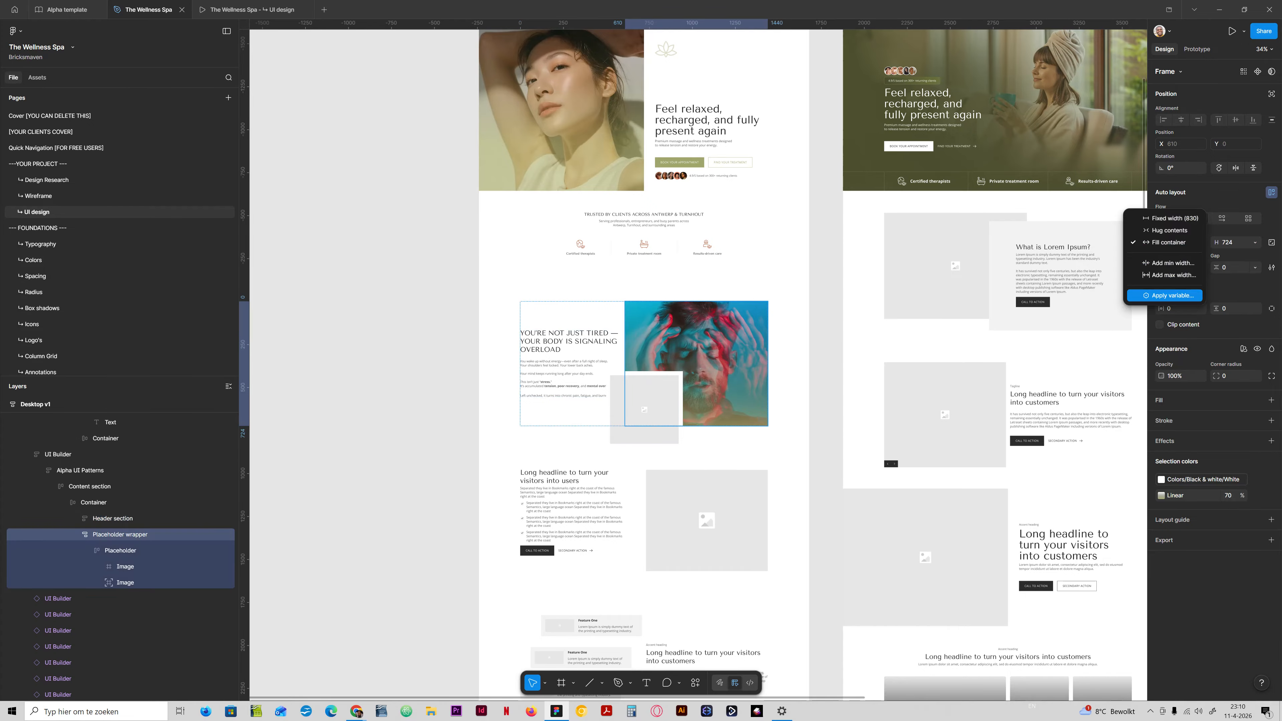
pyautogui.click(1173, 295)
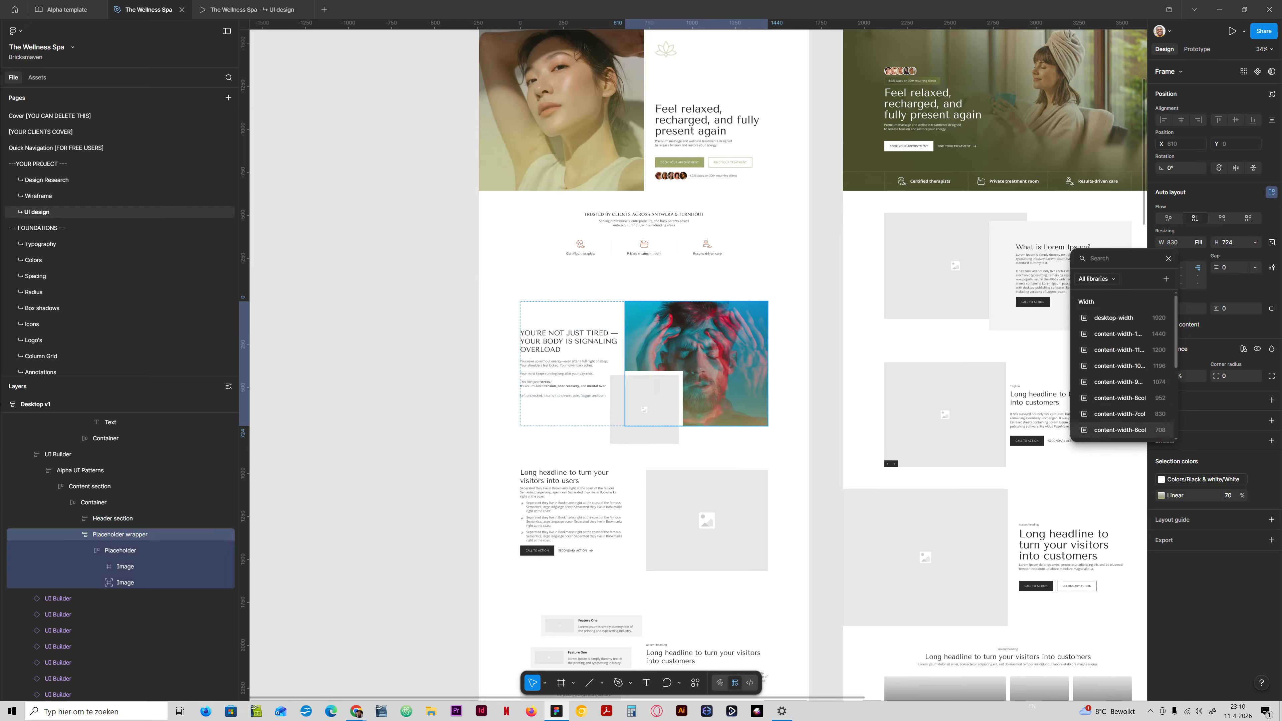
pyautogui.click(1119, 430)
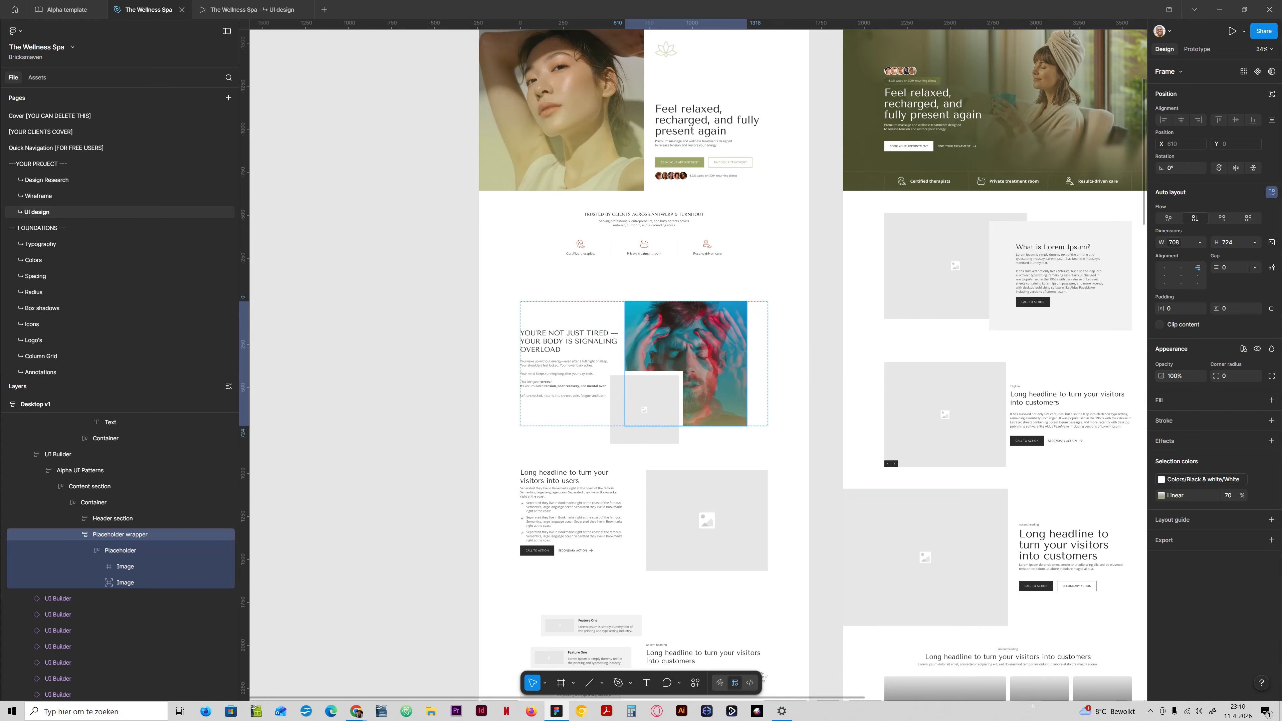
pyautogui.click(95, 502)
pyautogui.doubleClick(1181, 276)
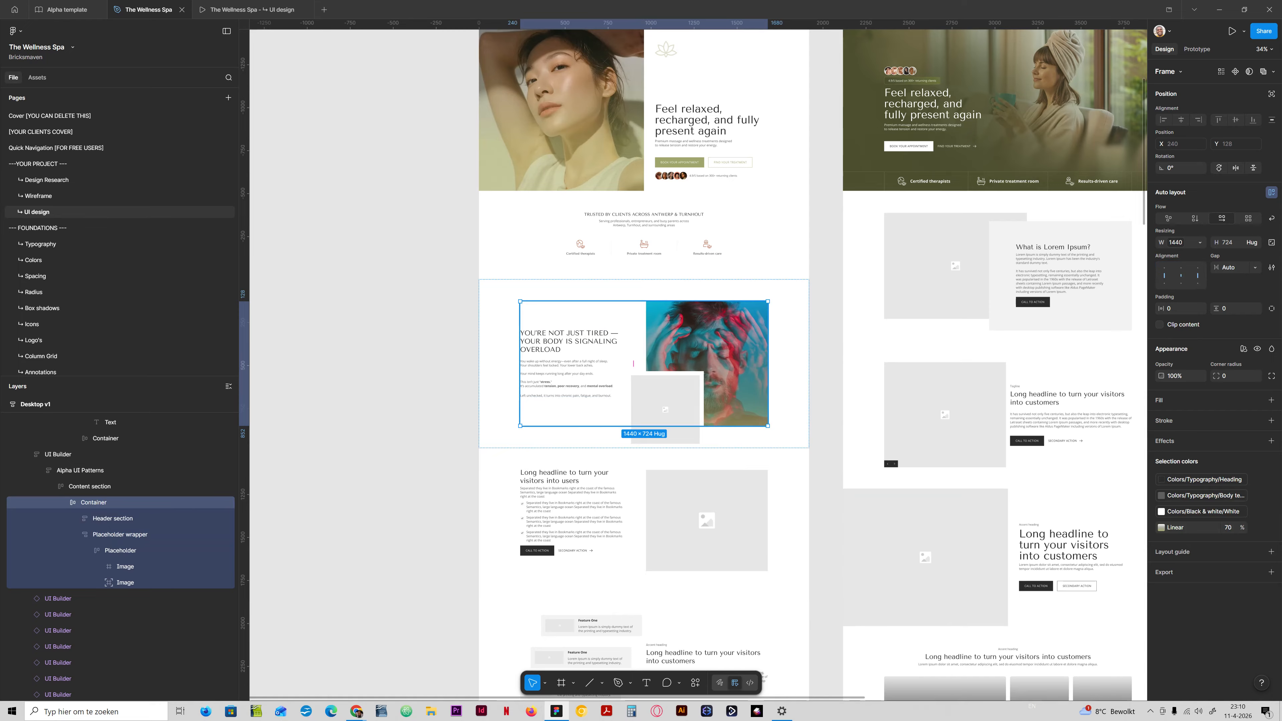
# Shrink the overlapping secondary image placeholder to about 297 × 297, positioned at about X -48, Y 472.
pyautogui.doubleClick(665, 404)
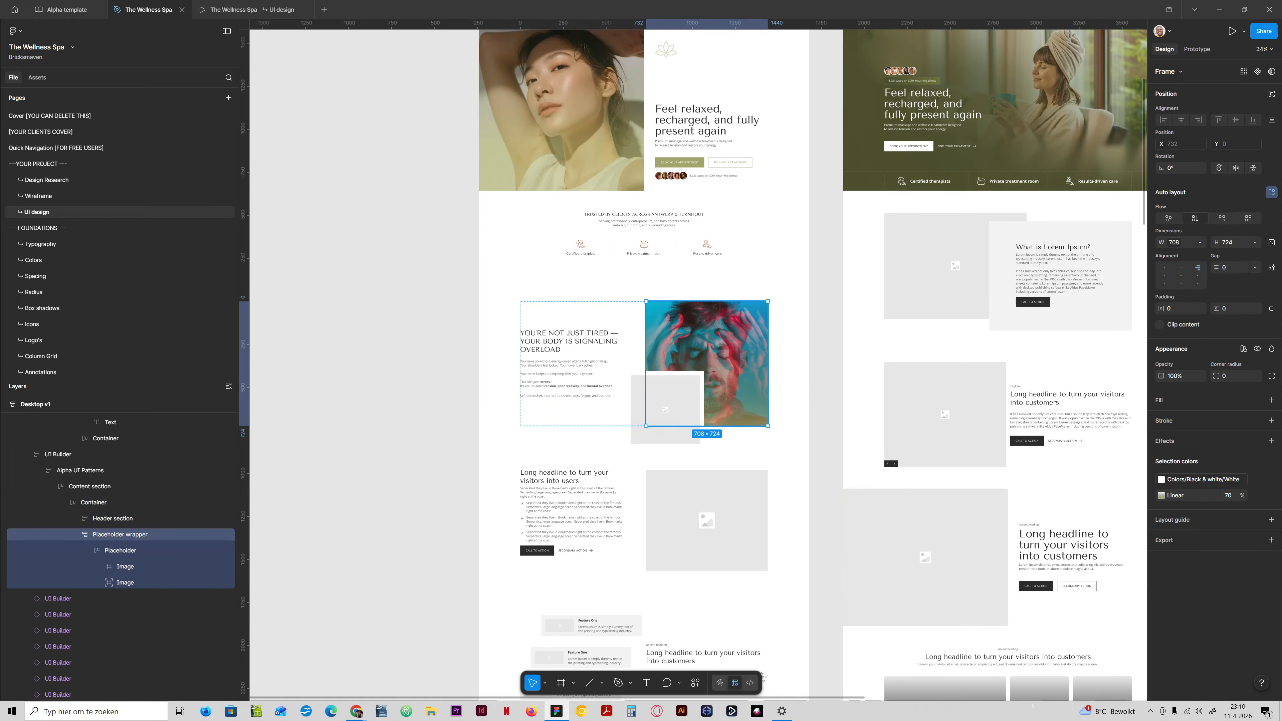
pyautogui.keyDown('ctrl'); pyautogui.click(665, 410); pyautogui.keyUp('ctrl')
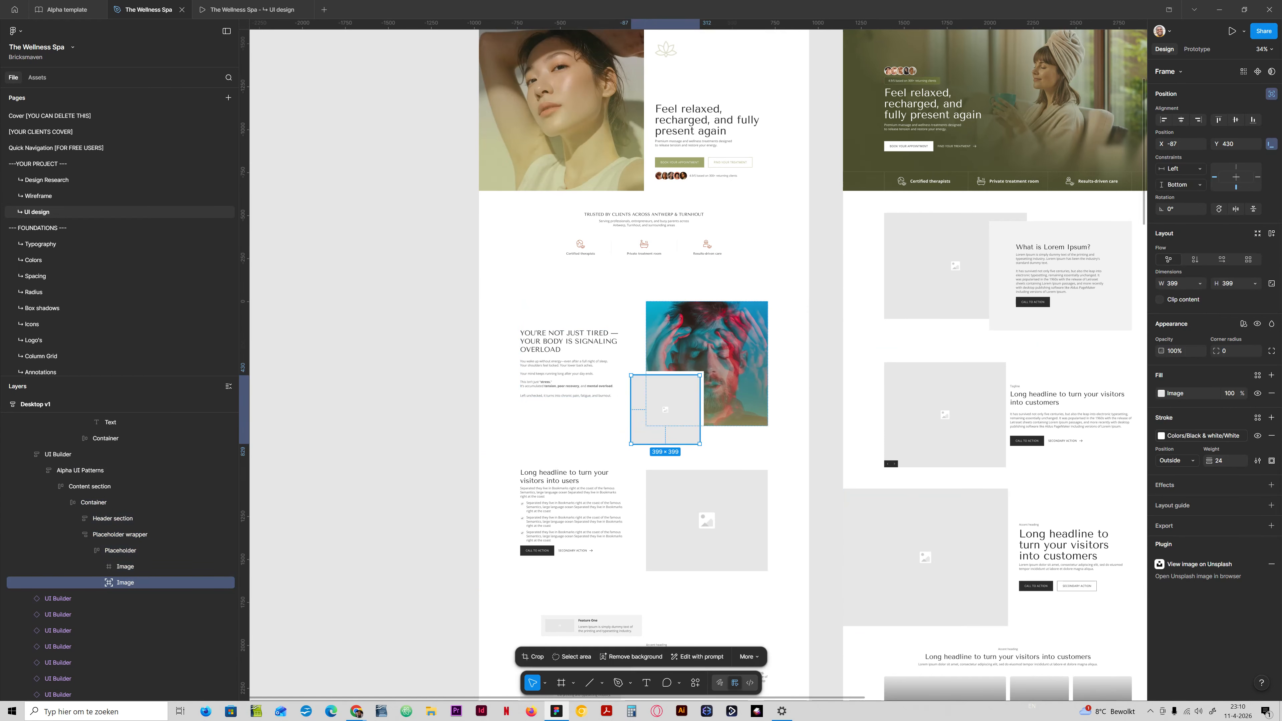
pyautogui.moveTo(666, 410); pyautogui.dragTo(689, 383)
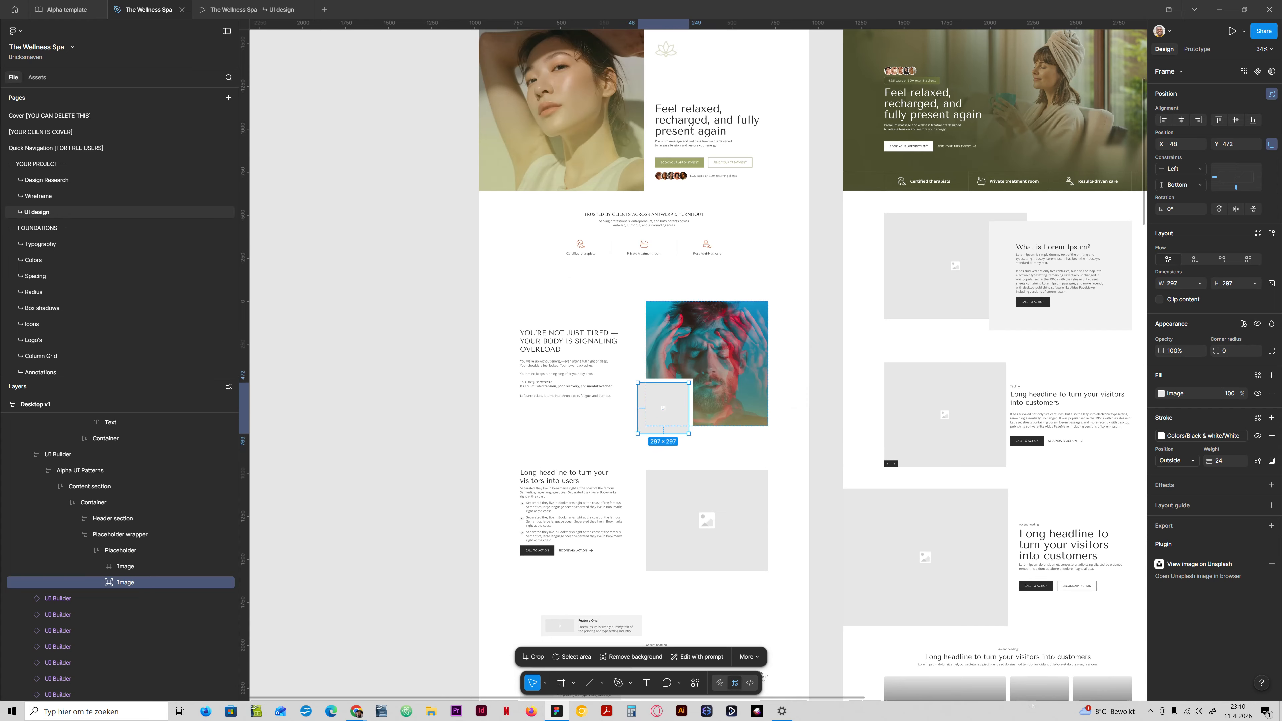
# Set the secondary image placeholder's outside white stroke weight to 32.
pyautogui.click(1221, 461)
pyautogui.write('16')
pyautogui.write('32')
pyautogui.press('Return')
# Open the Lummi plugin for the selected placeholder, move its window clear of the problem section's images, and zoom in on the section.
pyautogui.click(16, 31)
pyautogui.moveTo(50, 164)
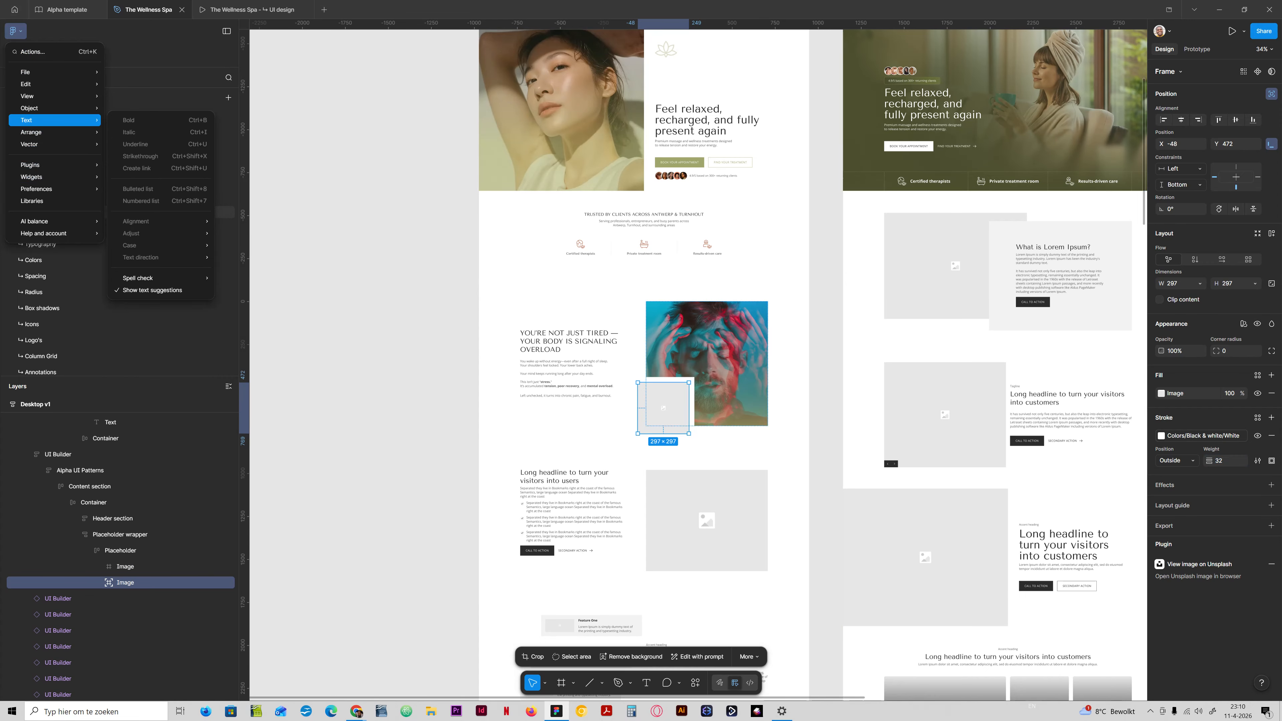
pyautogui.click(132, 176)
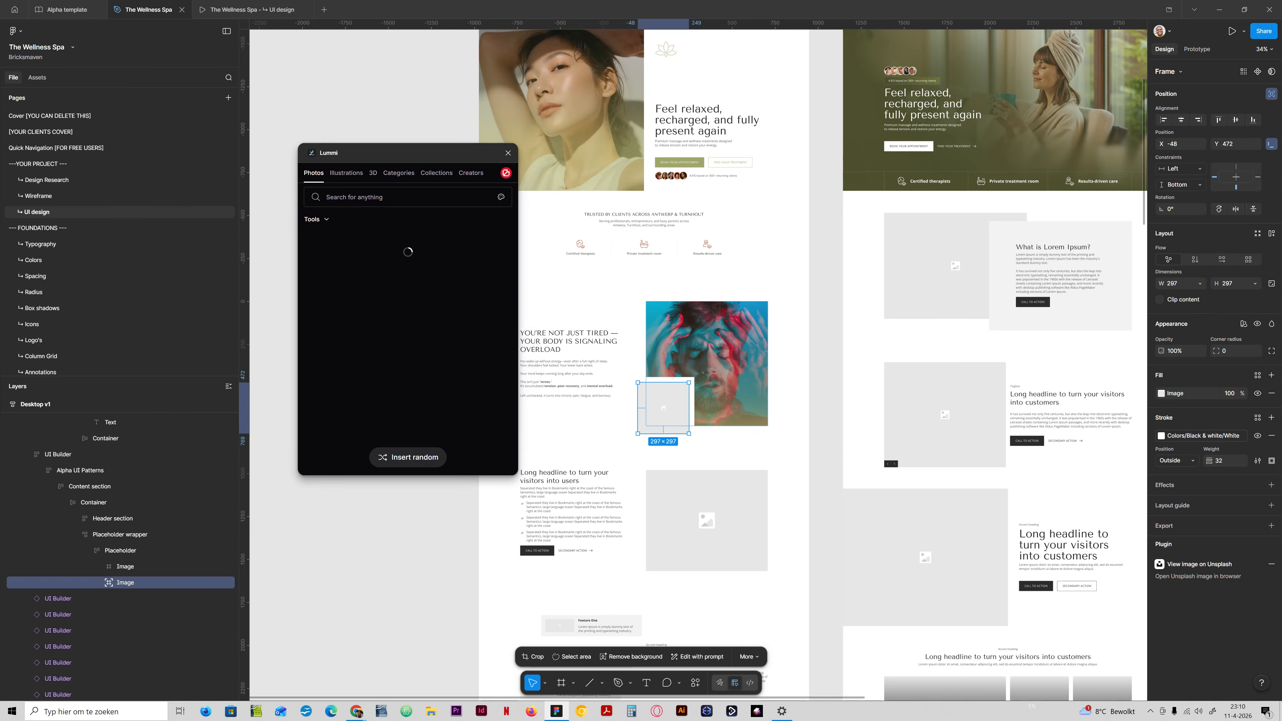
pyautogui.scroll(-5, 354, 328)
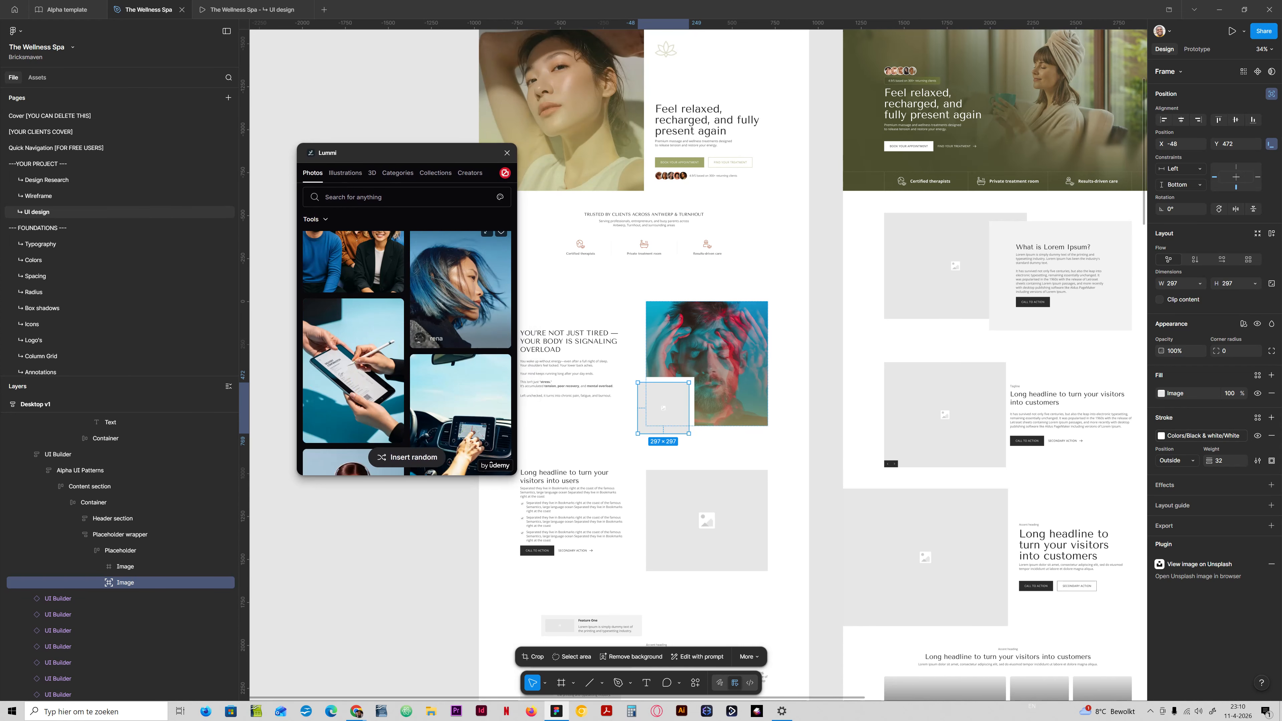
pyautogui.scroll(-5, 408, 354)
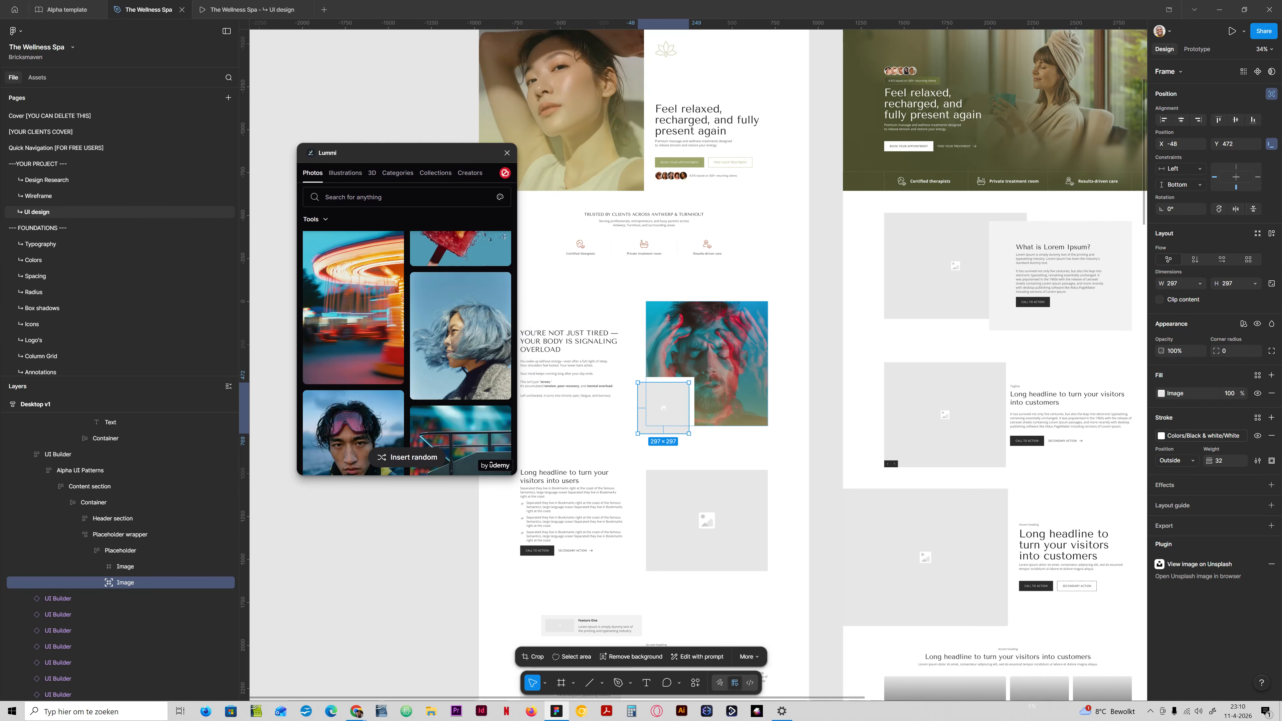
pyautogui.moveTo(406, 153); pyautogui.dragTo(358, 198)
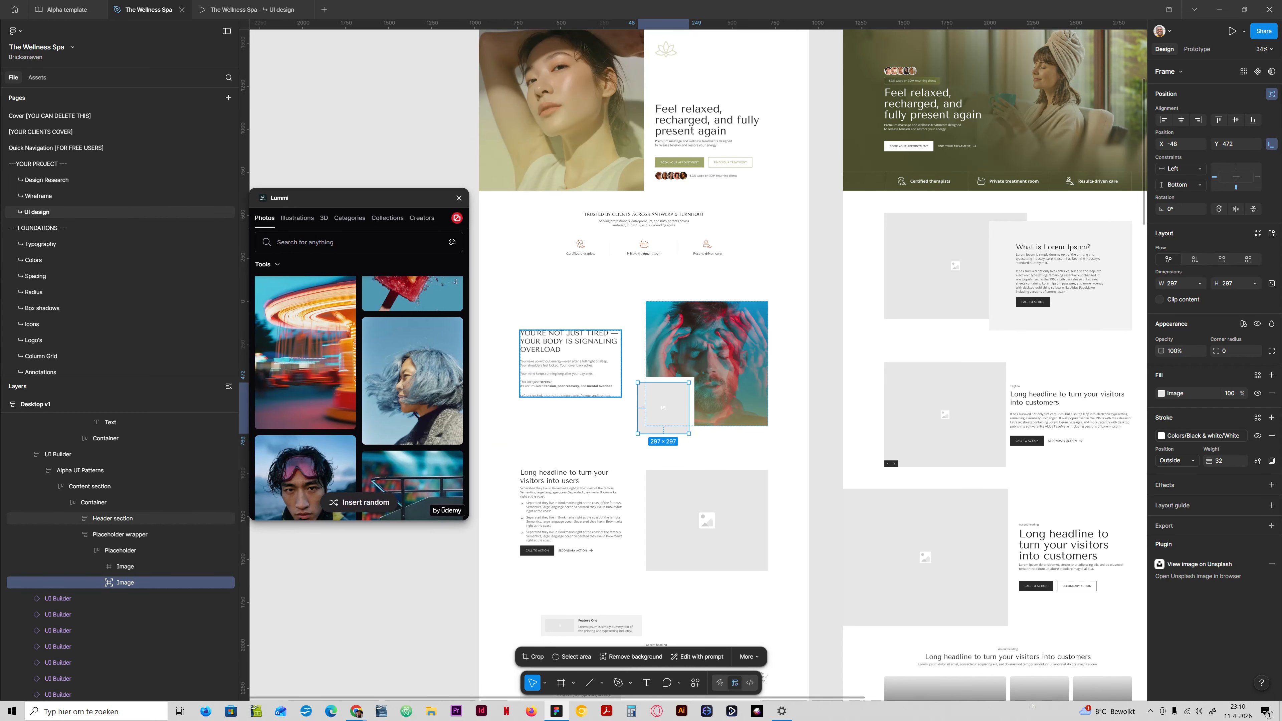
pyautogui.scroll(4, 568, 400)
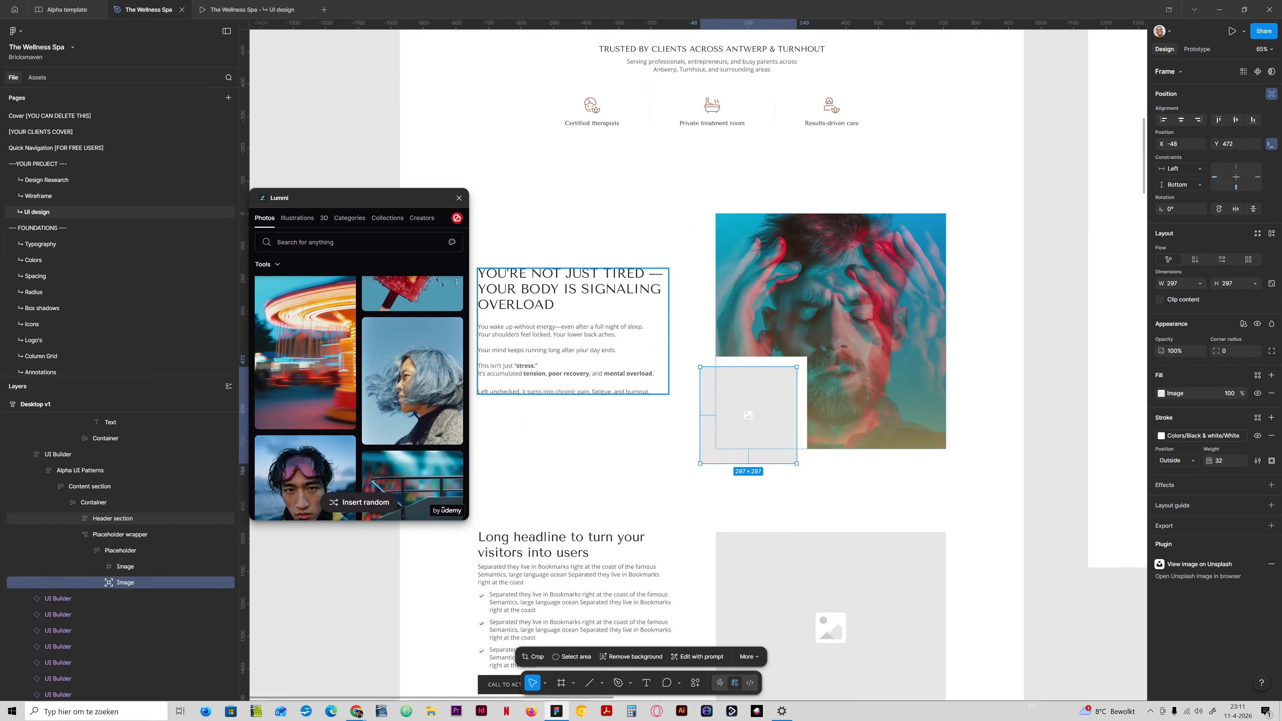
# Search Lummi's photos for "stress".
pyautogui.click(328, 242)
pyautogui.write('stre')
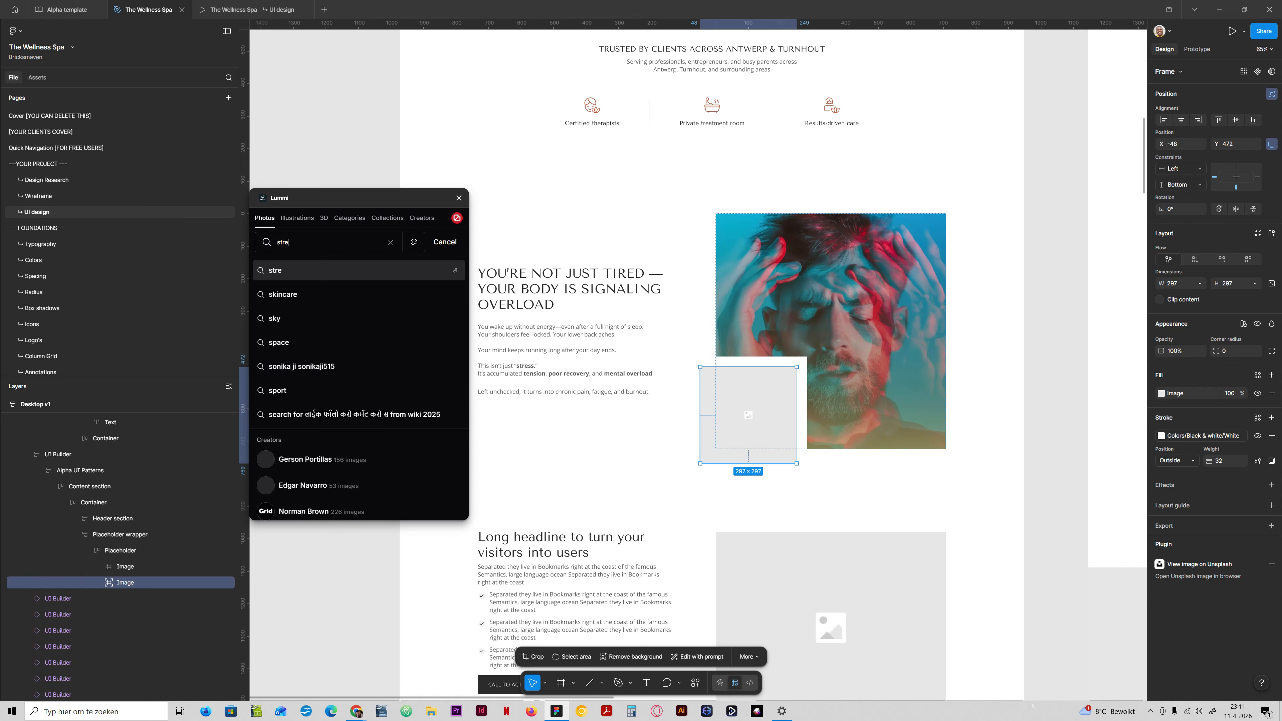
pyautogui.write('ss')
pyautogui.press('Return')
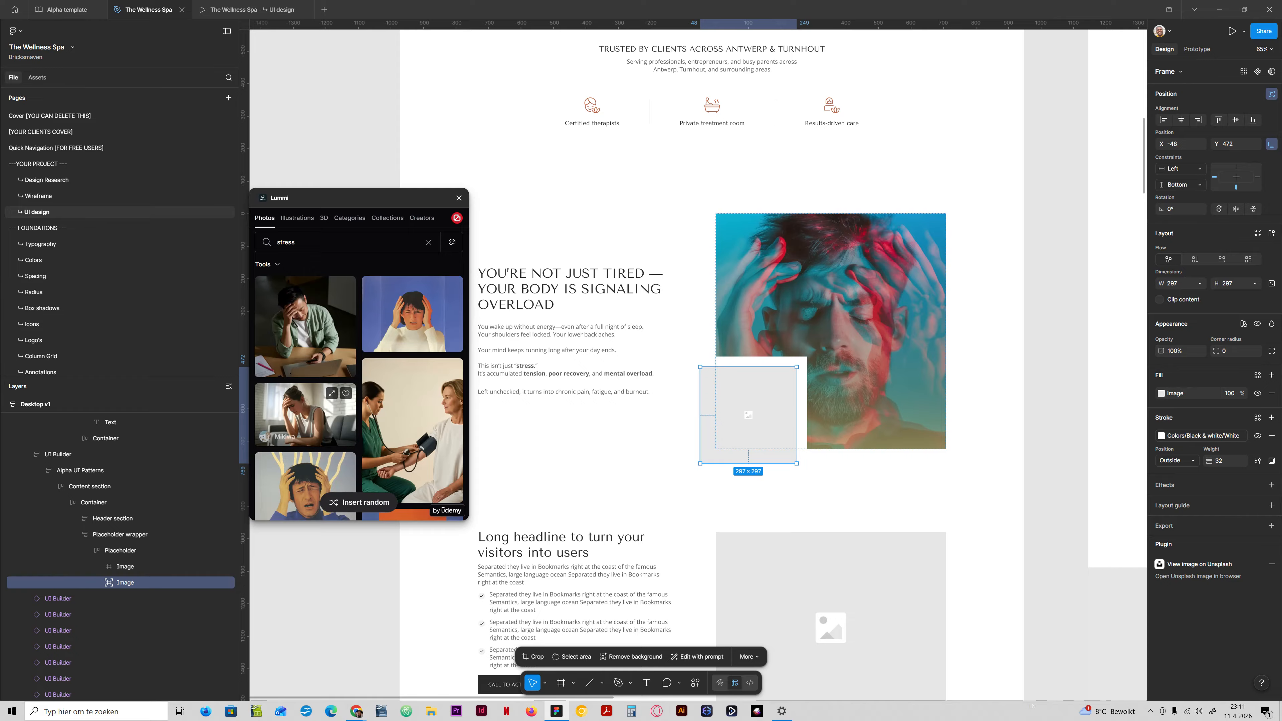
# Browse the stress photos and fill the selected secondary image with the sunlit portrait of a curly-haired woman with closed eyes.
pyautogui.scroll(-3, 411, 354)
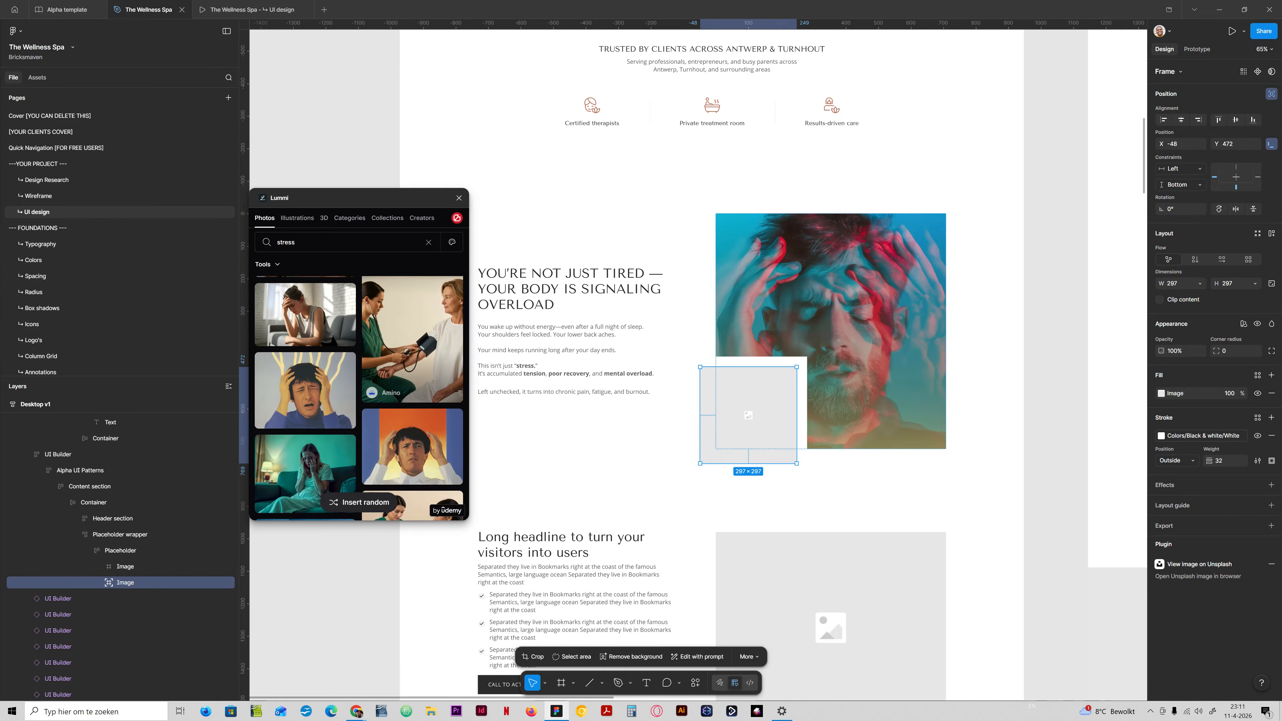
pyautogui.scroll(-1, 305, 424)
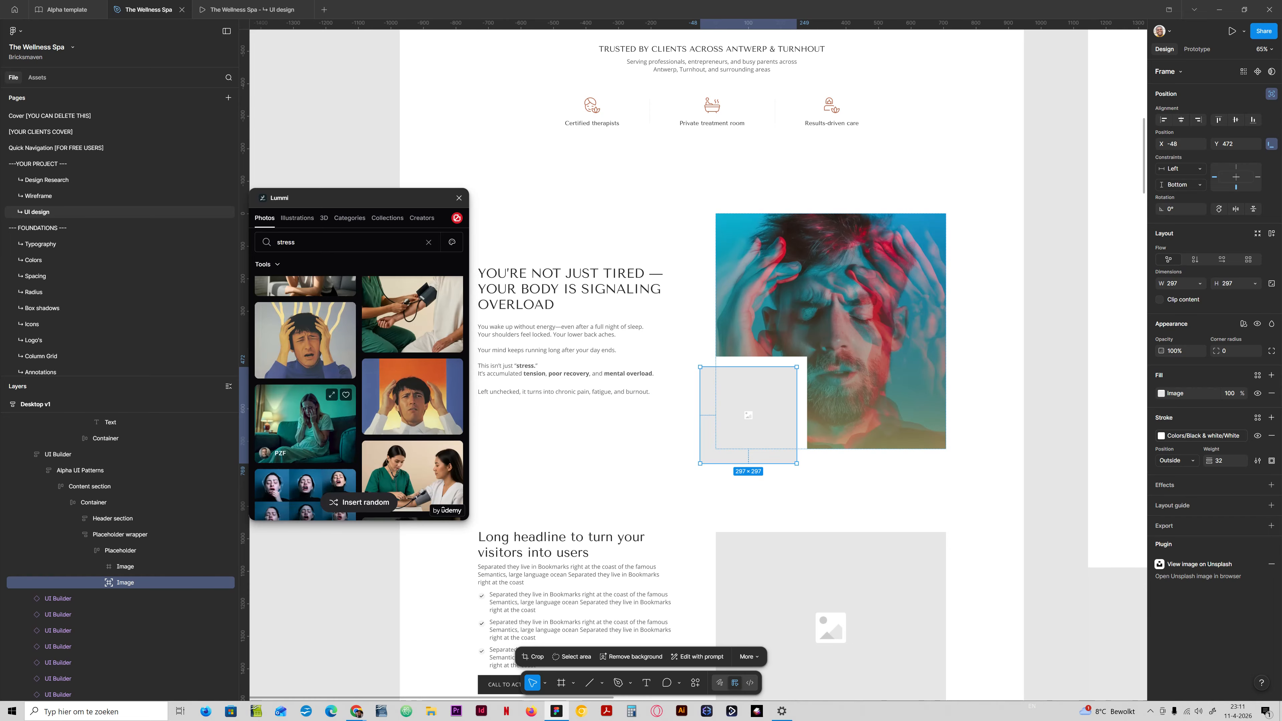
pyautogui.scroll(-2, 306, 424)
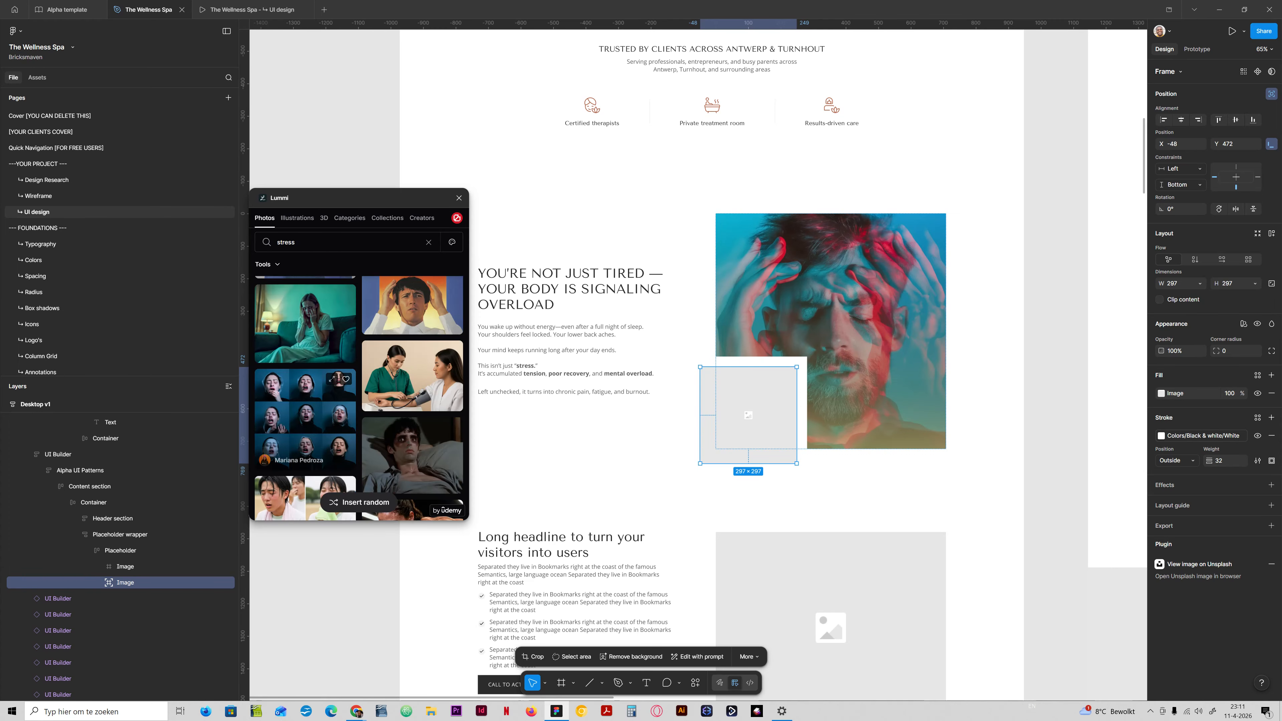
pyautogui.scroll(-3, 306, 439)
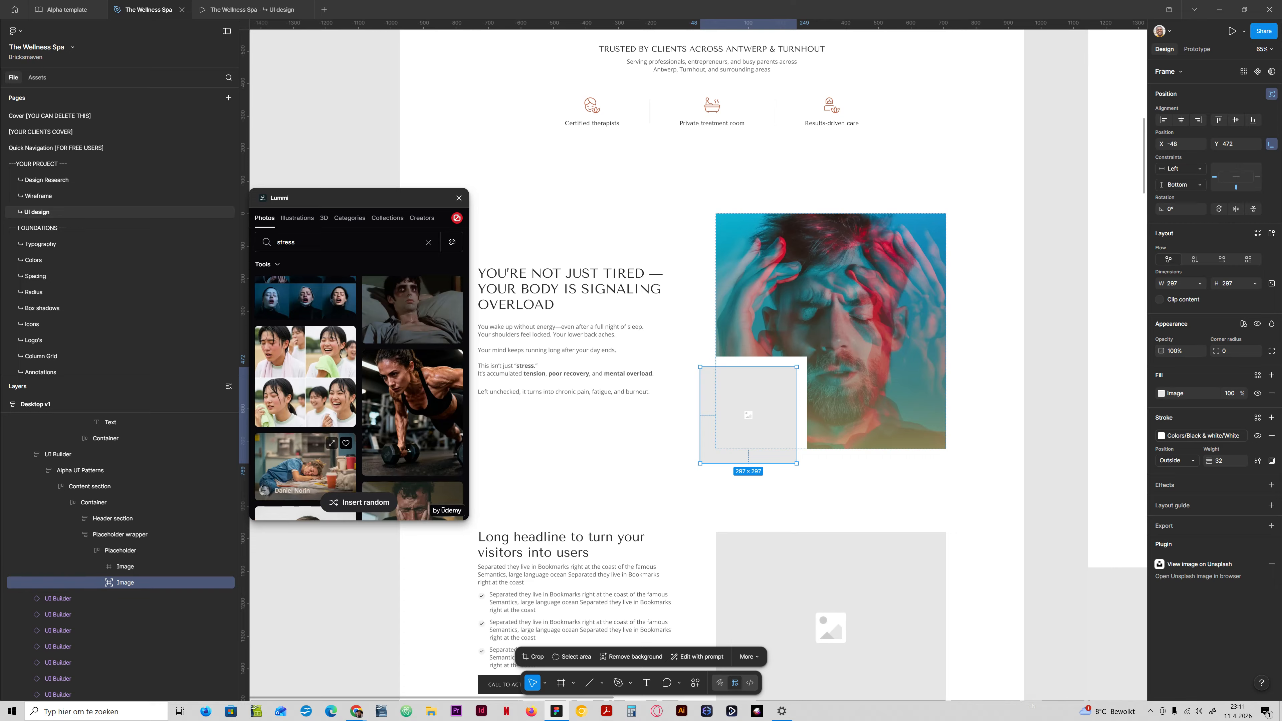
pyautogui.scroll(-2, 305, 454)
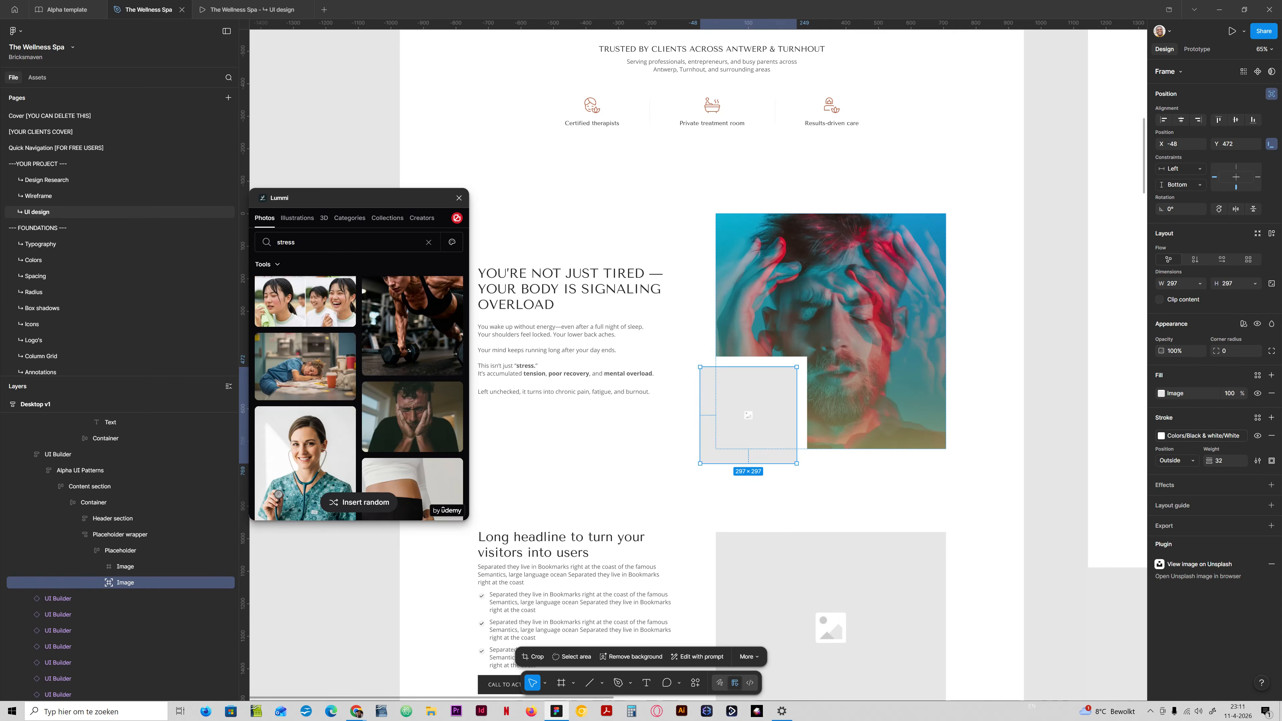
pyautogui.scroll(-2, 412, 323)
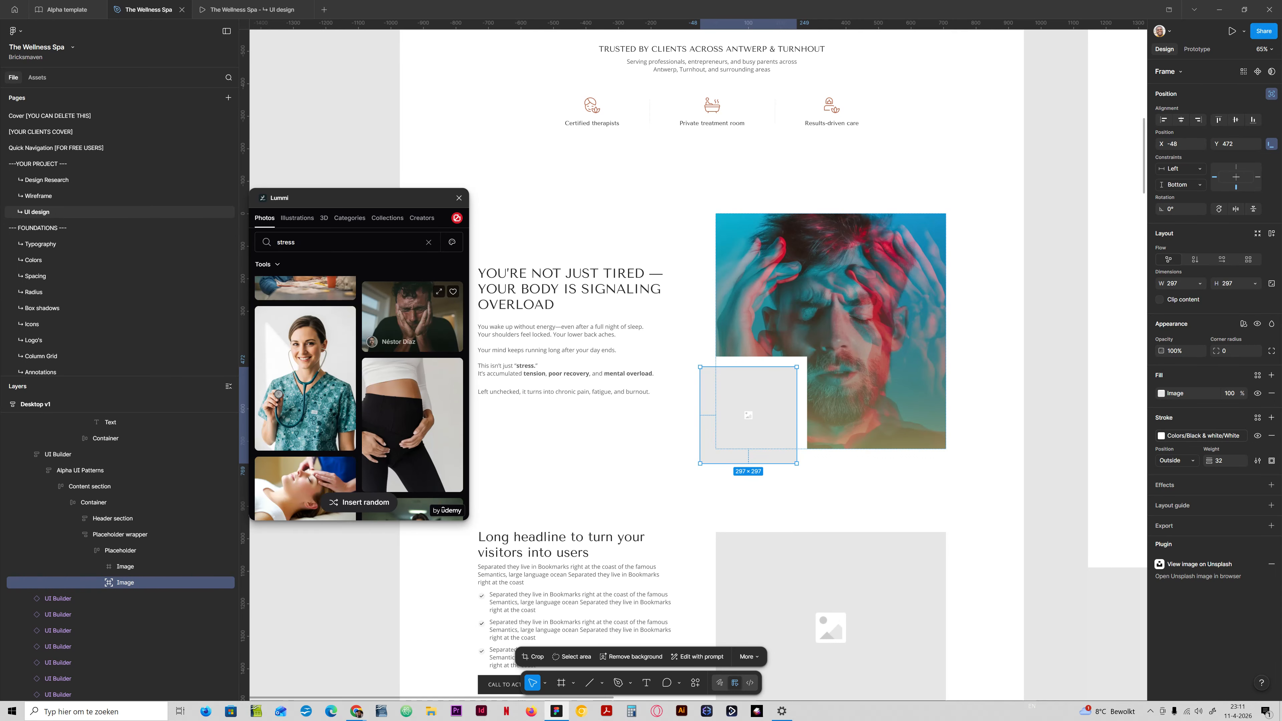
pyautogui.scroll(-3, 306, 440)
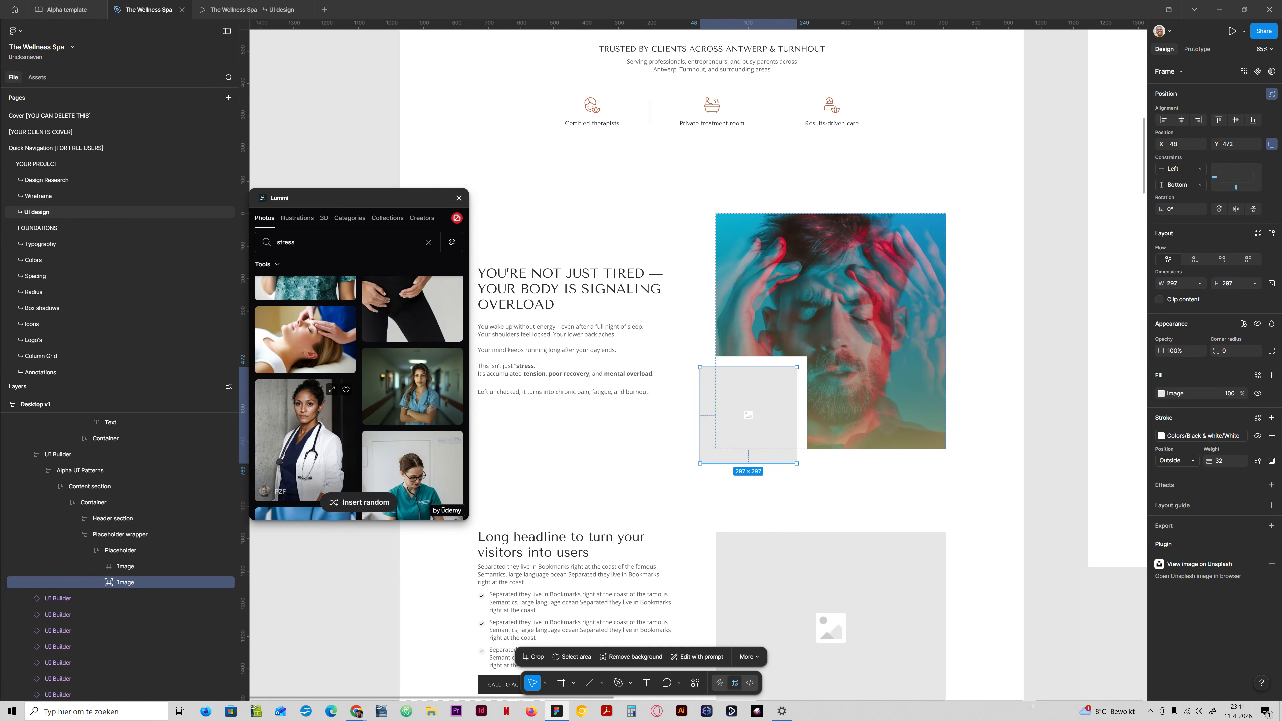
pyautogui.scroll(-5, 306, 391)
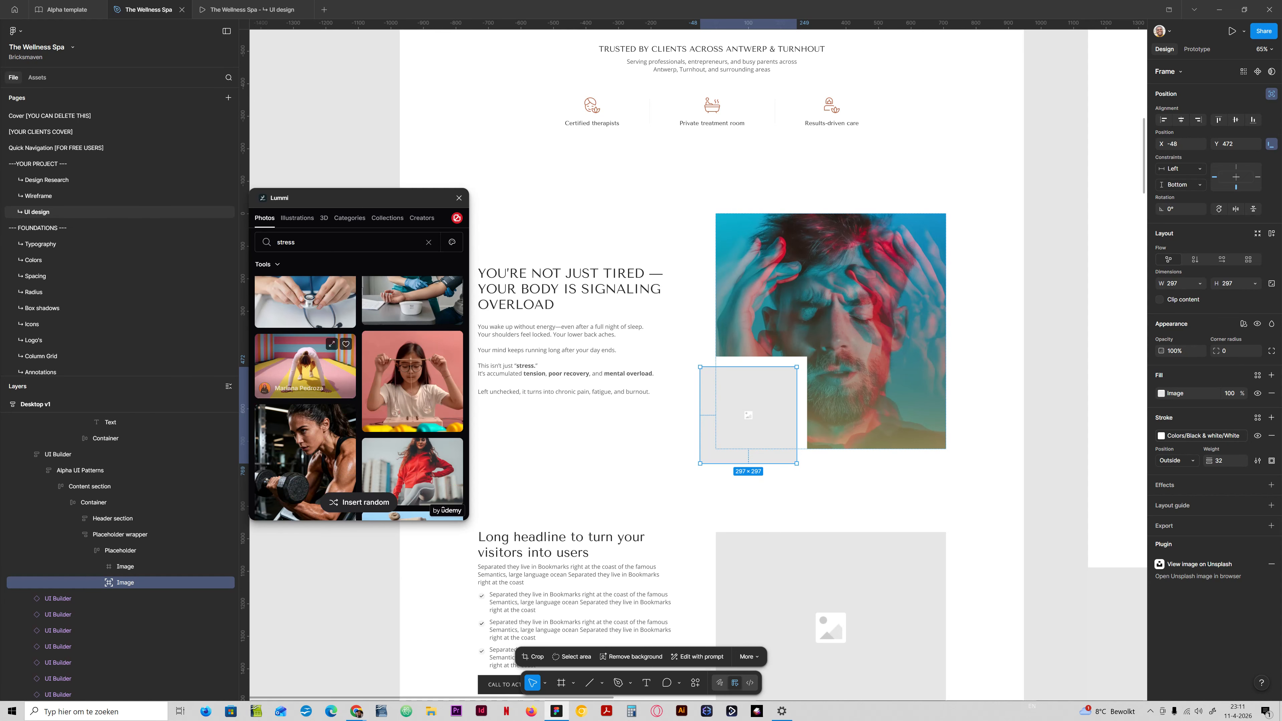
pyautogui.scroll(-5, 305, 384)
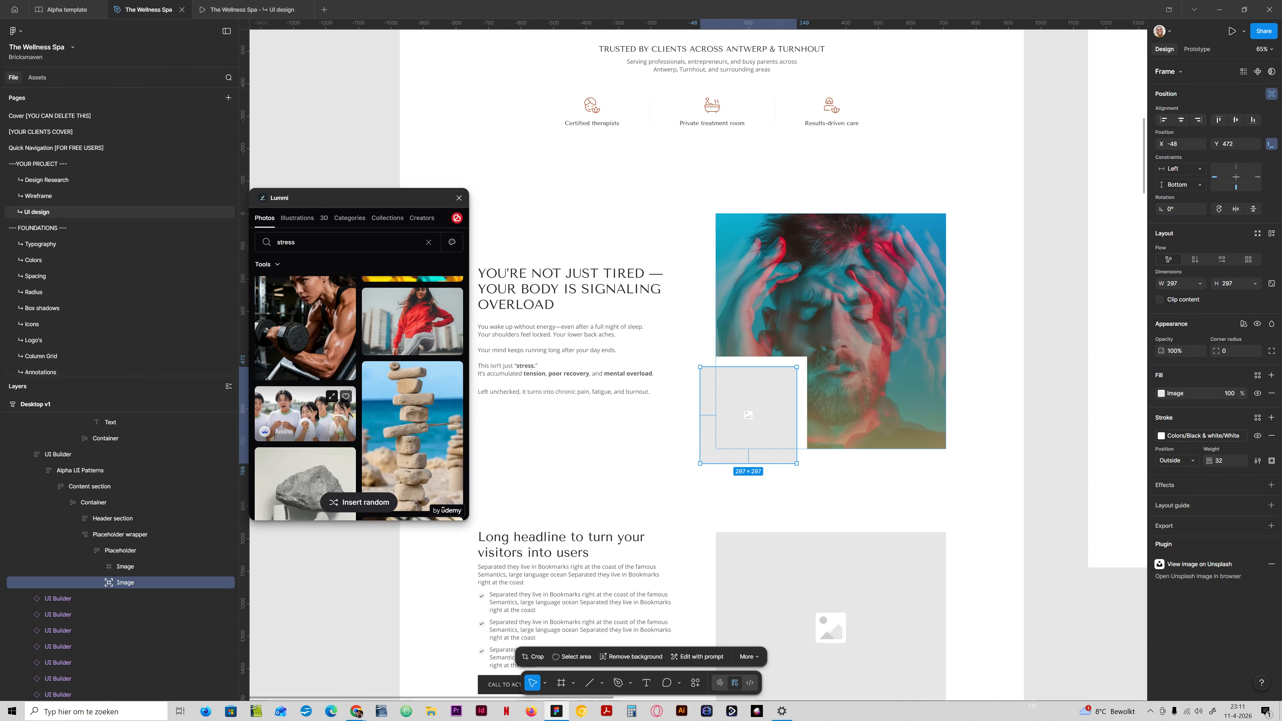
pyautogui.scroll(-3, 306, 389)
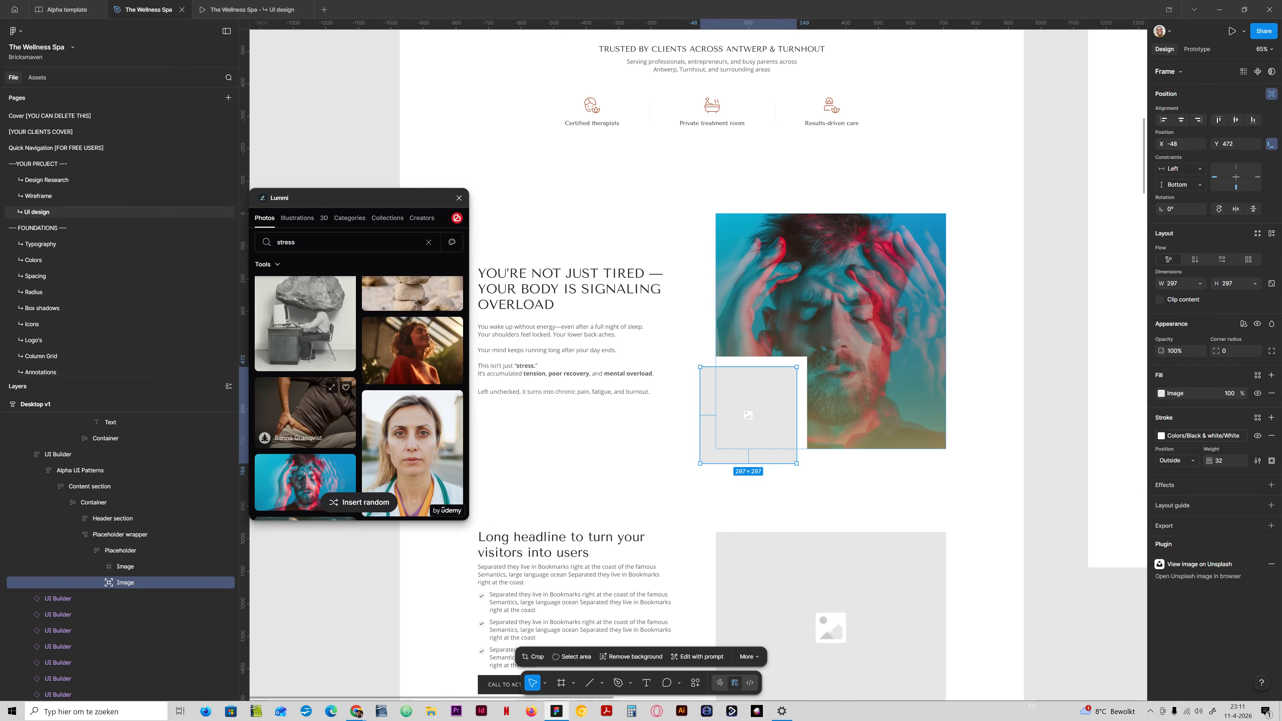
pyautogui.scroll(-2, 305, 389)
pyautogui.scroll(-3, 306, 389)
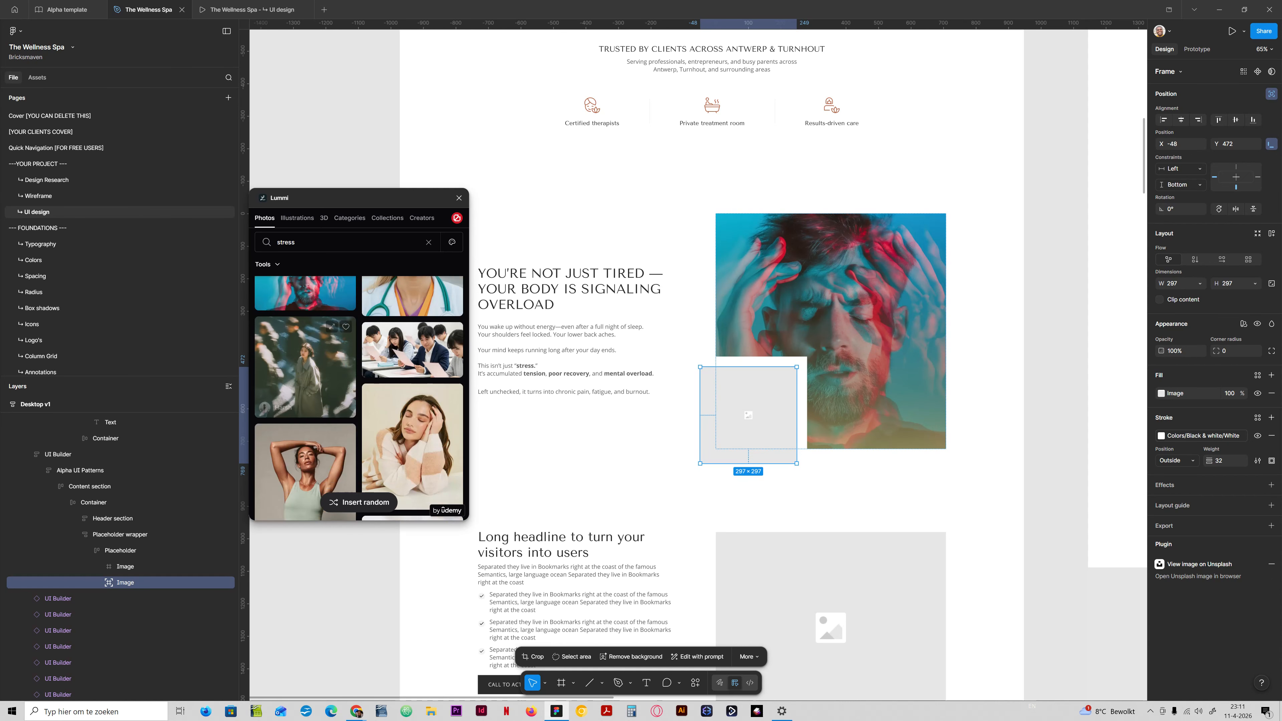
pyautogui.scroll(-3, 306, 389)
pyautogui.scroll(3, 403, 429)
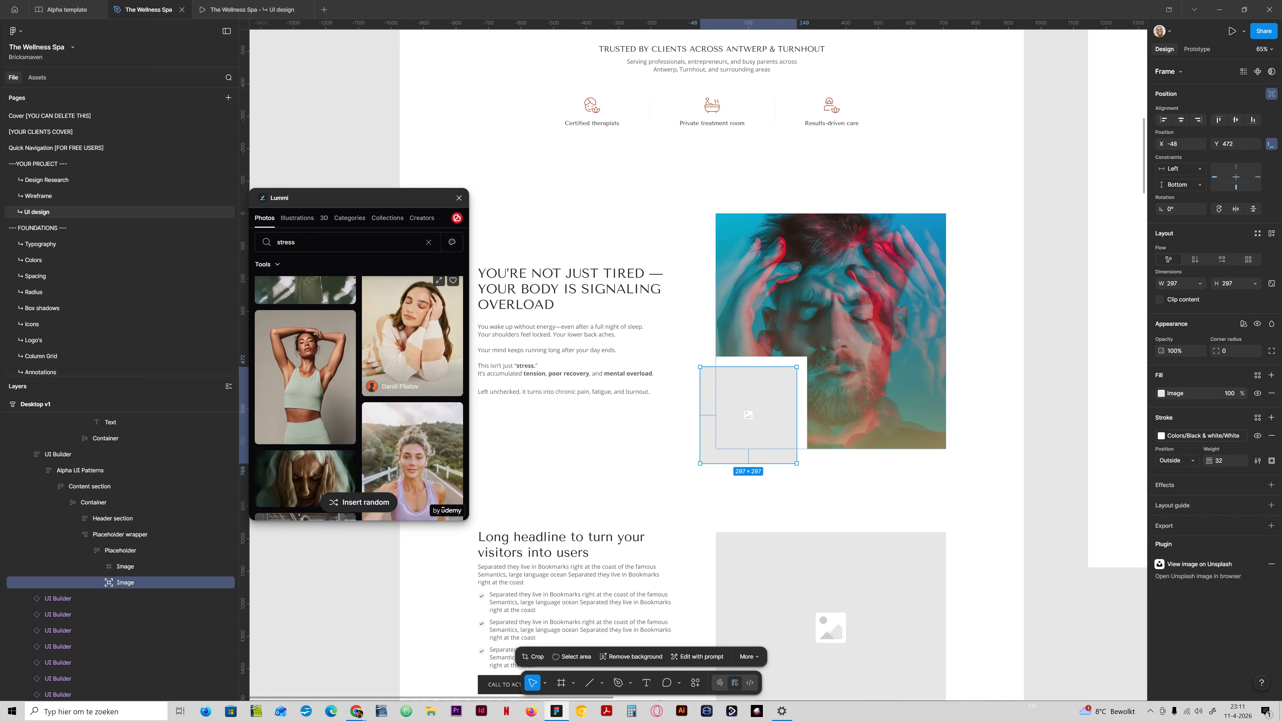
pyautogui.scroll(-3, 404, 429)
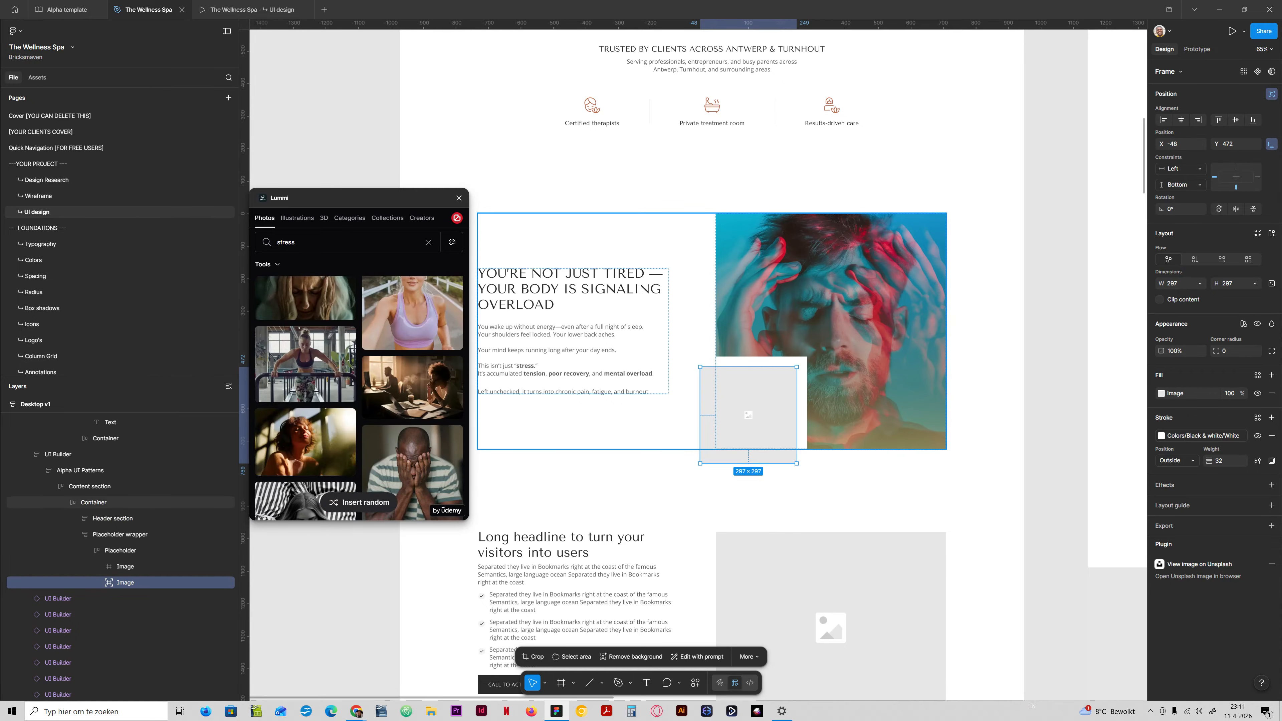
pyautogui.scroll(-1, 545, 414)
pyautogui.scroll(-6, 419, 364)
pyautogui.scroll(3, 419, 364)
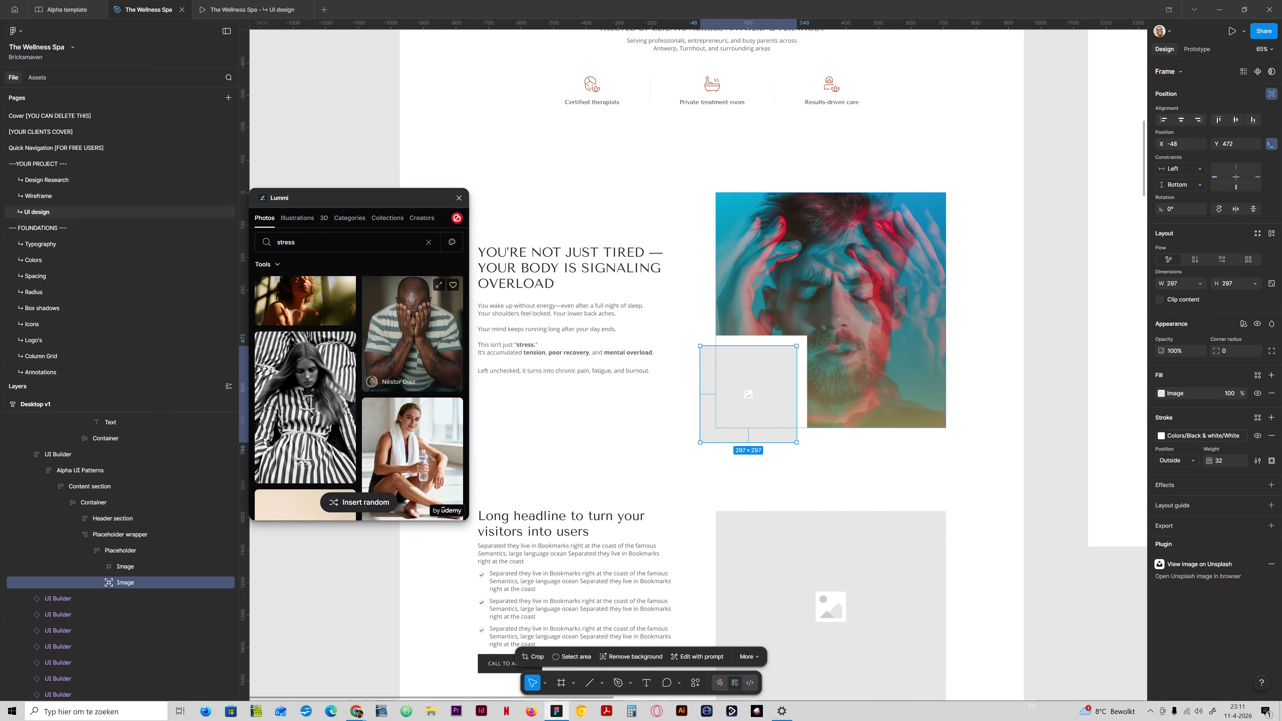
pyautogui.scroll(1, 358, 399)
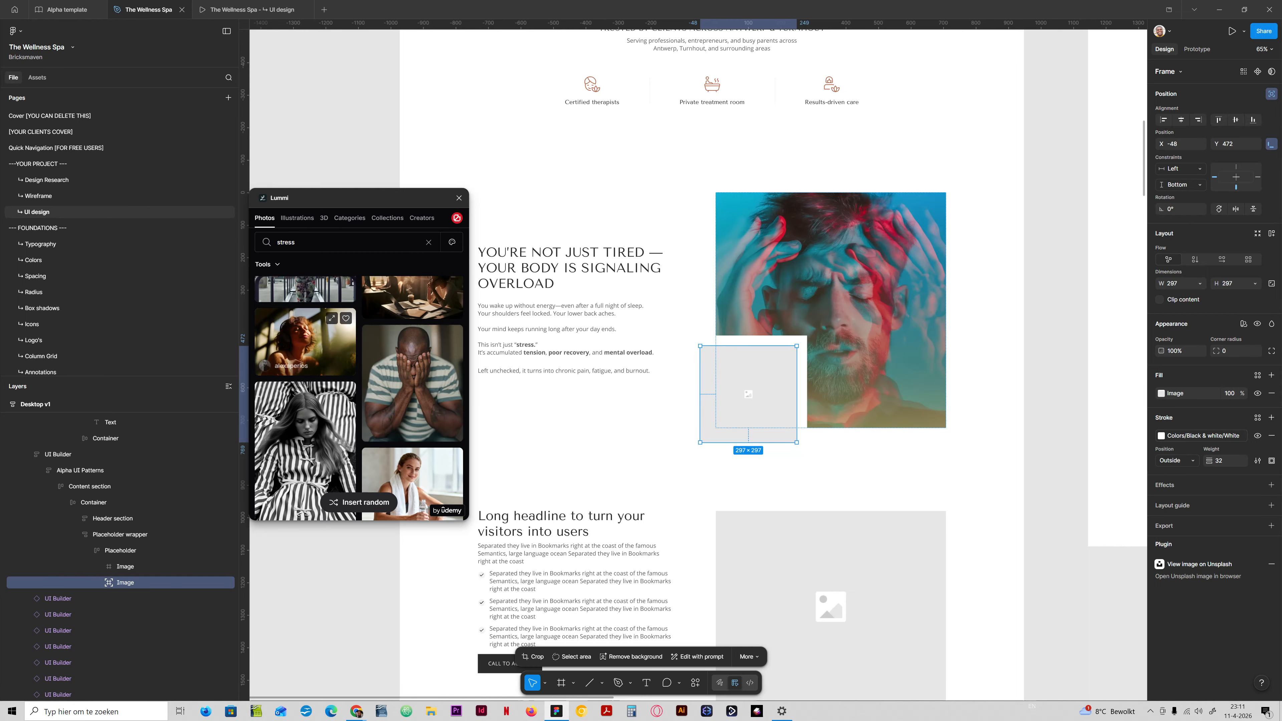
pyautogui.click(305, 342)
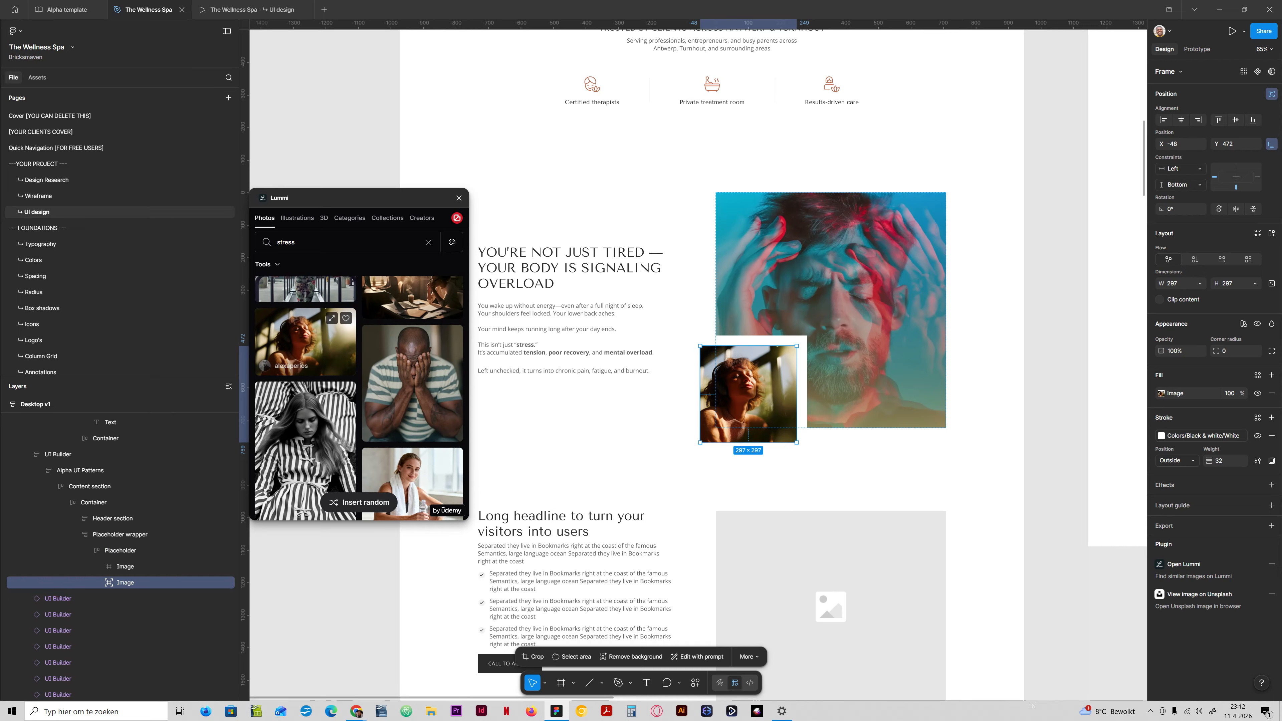
# Apply the same sunlit portrait to the image placeholder beside "Long headline to turn your visitors into users".
pyautogui.scroll(-5, 412, 382)
pyautogui.scroll(-5, 412, 382)
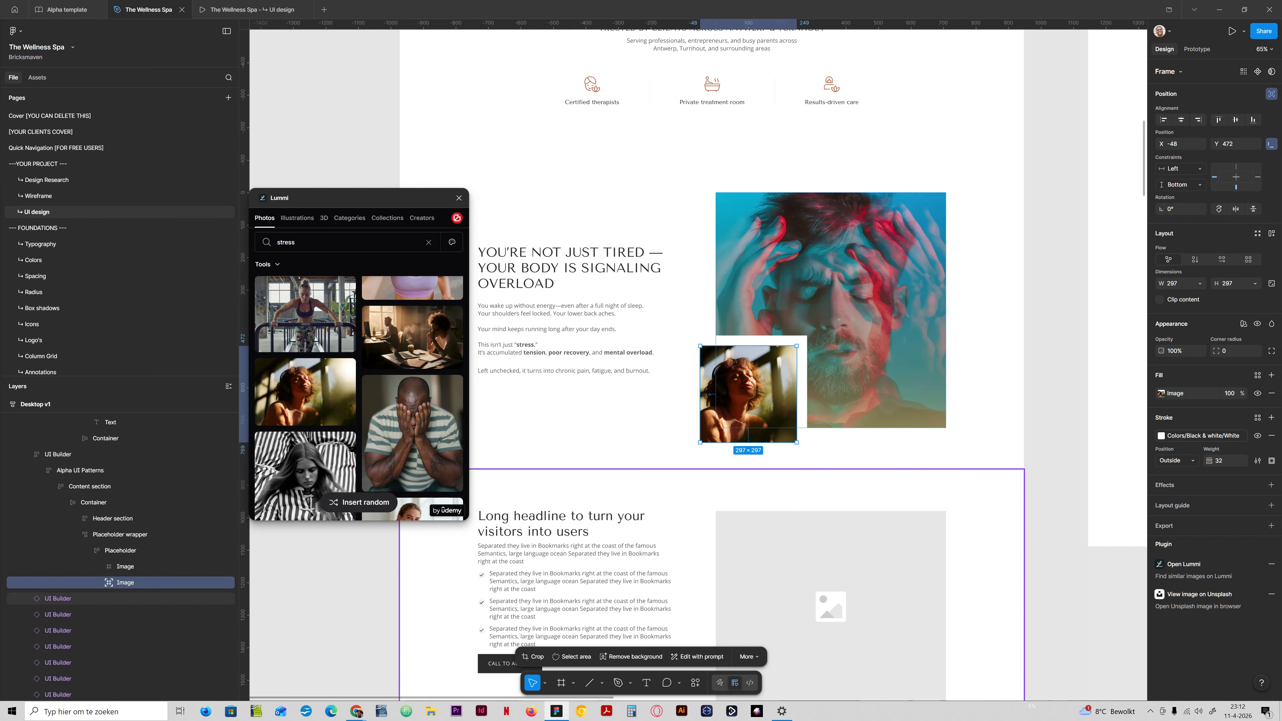
pyautogui.keyDown('ctrl'); pyautogui.click(807, 570); pyautogui.keyUp('ctrl')
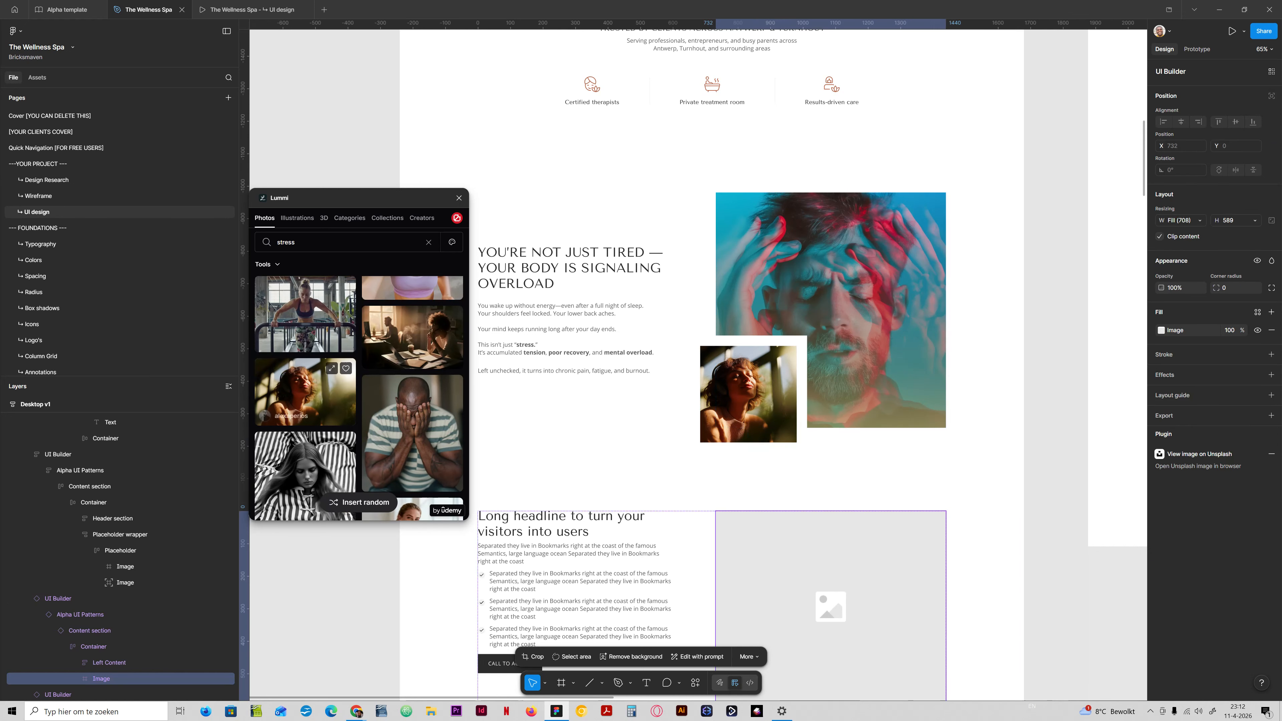
pyautogui.click(305, 392)
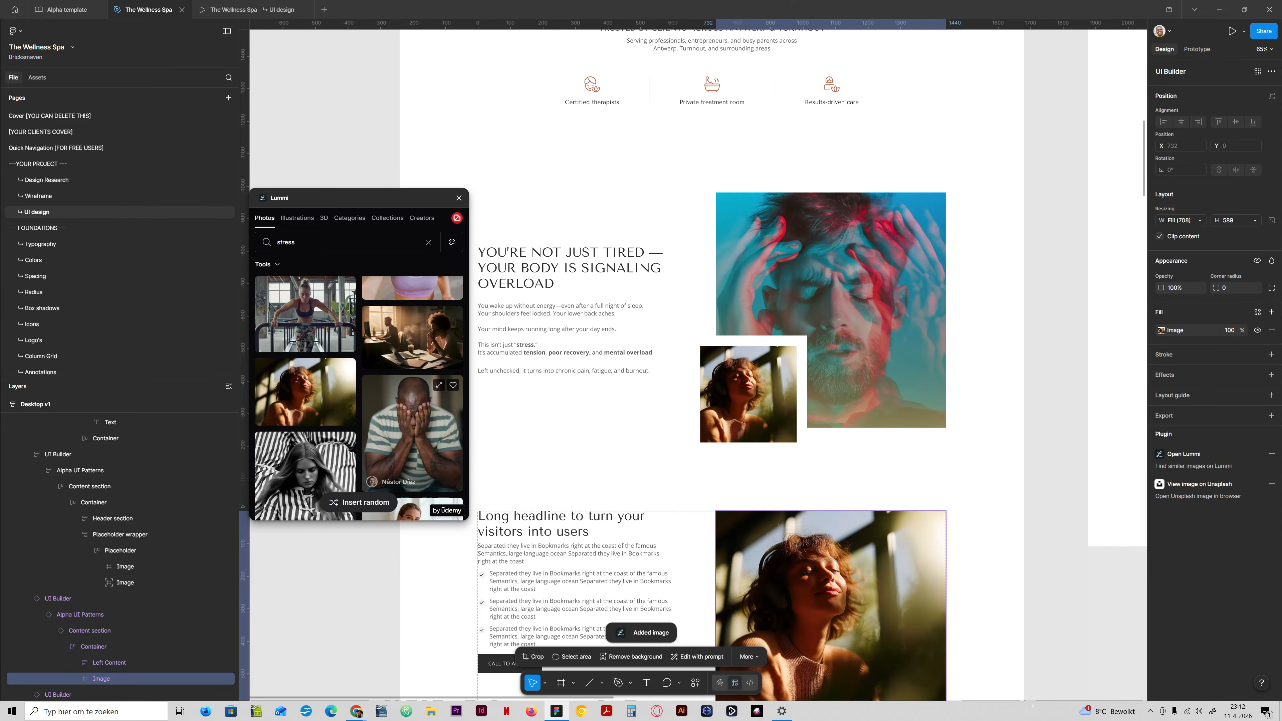
# Try the photo of a woman tilting her head back with a hand on her forehead in the headline section's image, and undo the fills.
pyautogui.scroll(-10, 412, 444)
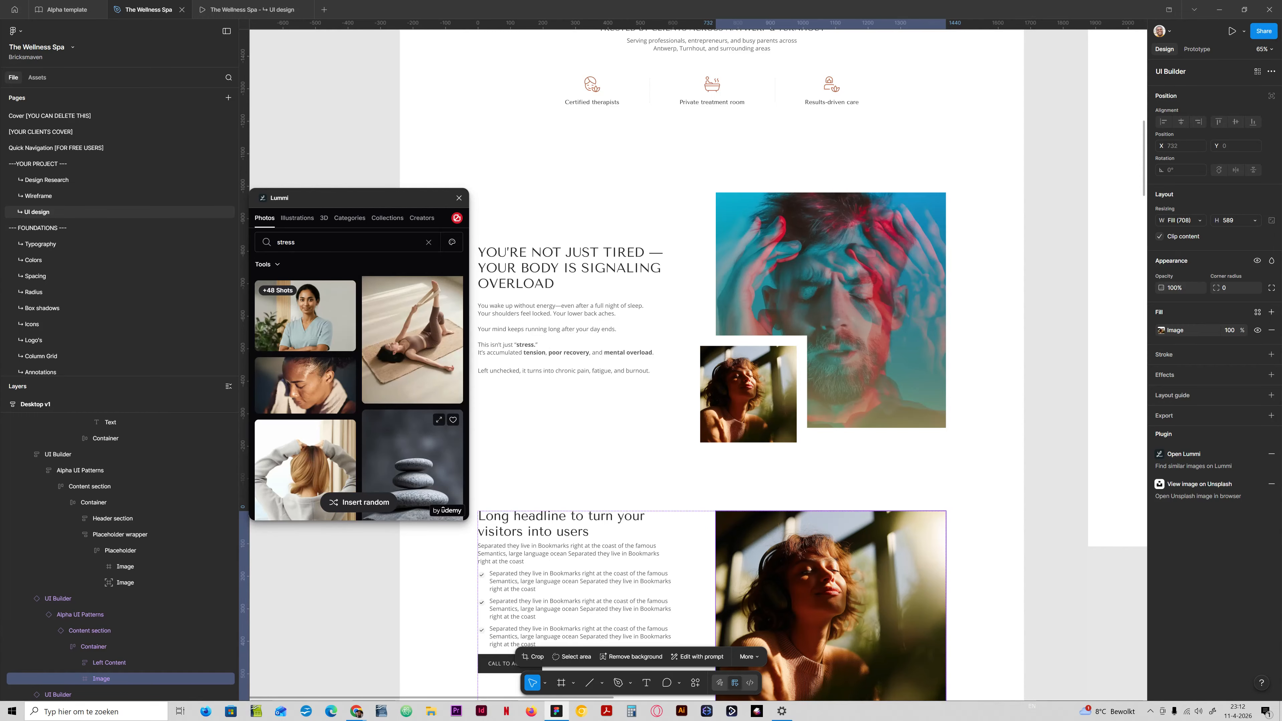
pyautogui.scroll(-6, 412, 445)
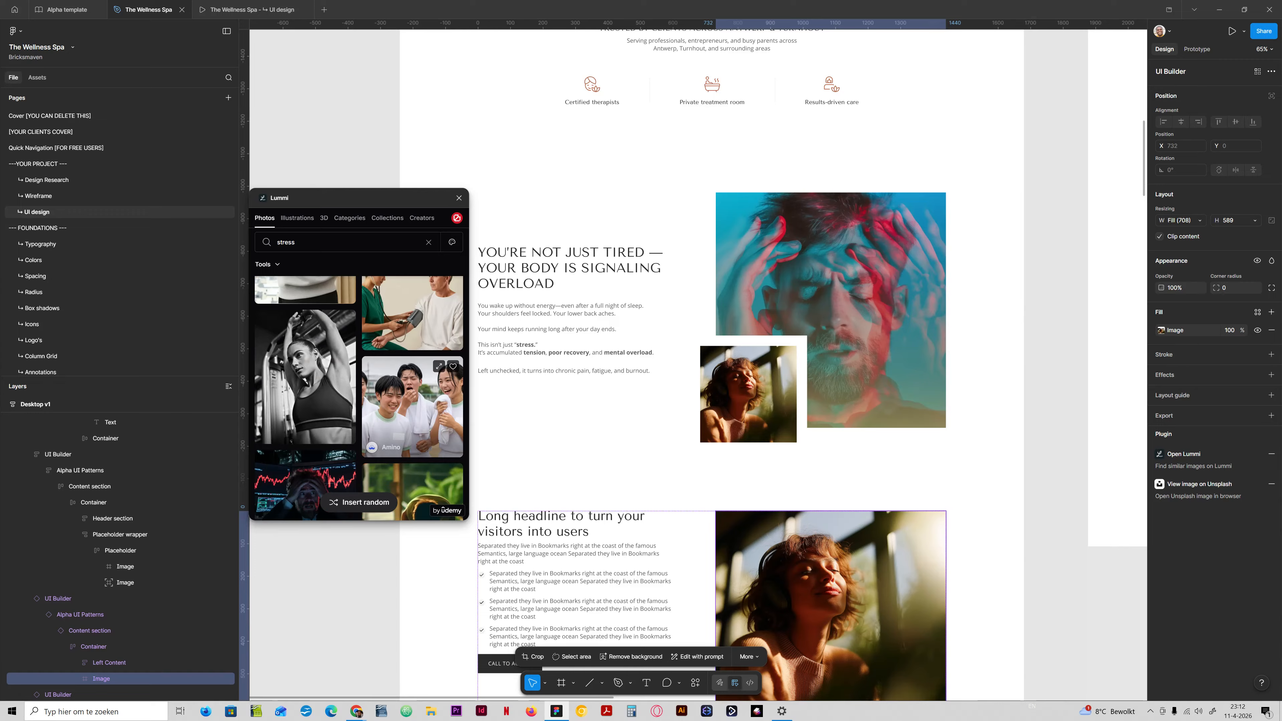
pyautogui.scroll(-8, 412, 444)
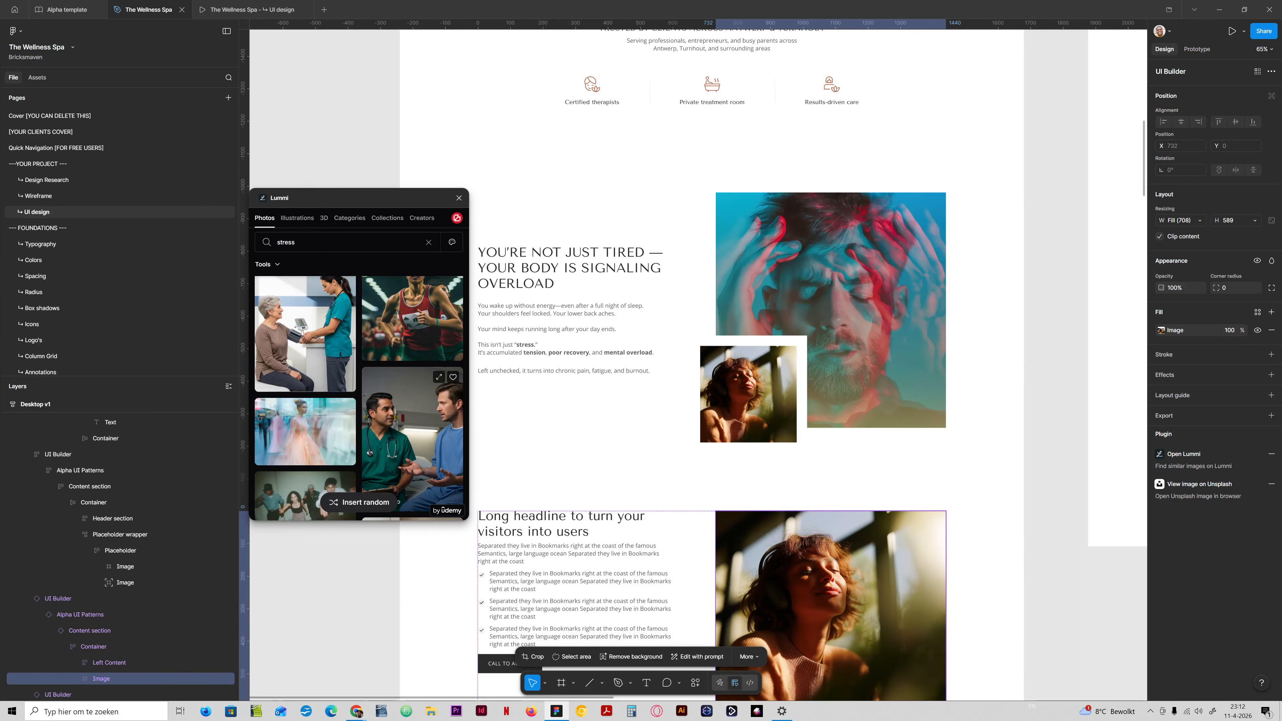
pyautogui.scroll(-5, 412, 445)
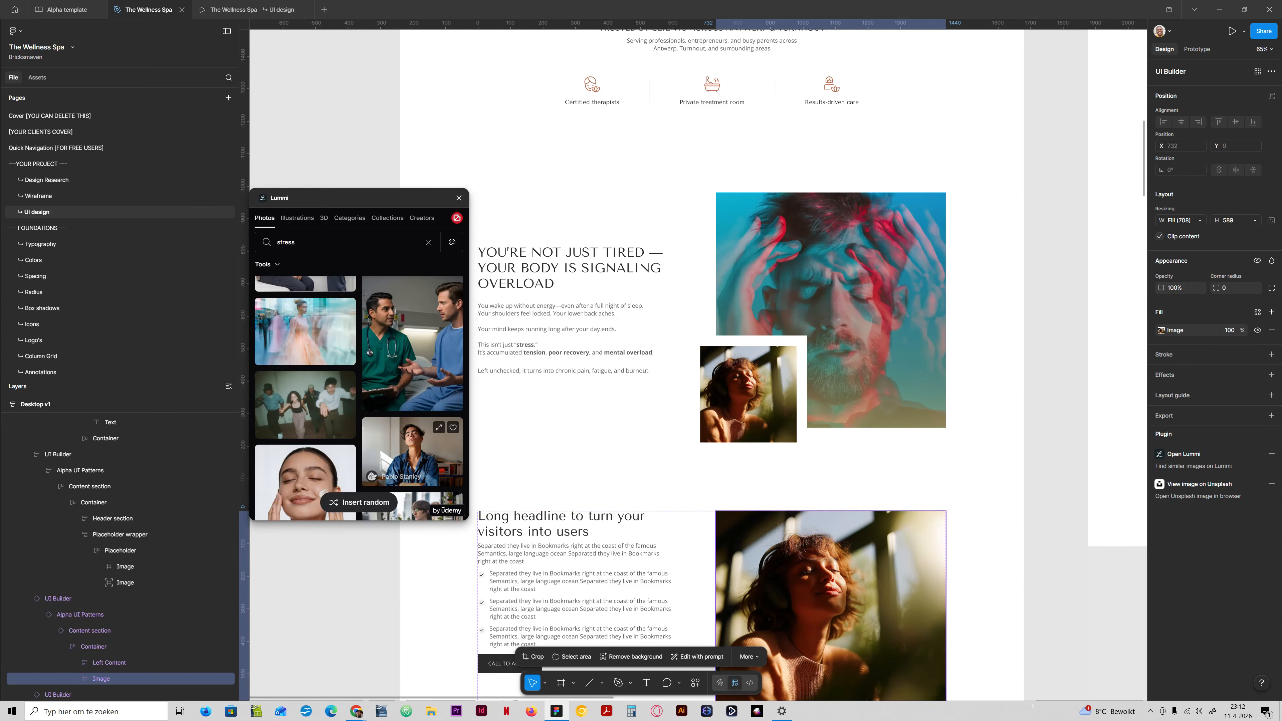
pyautogui.scroll(-4, 413, 444)
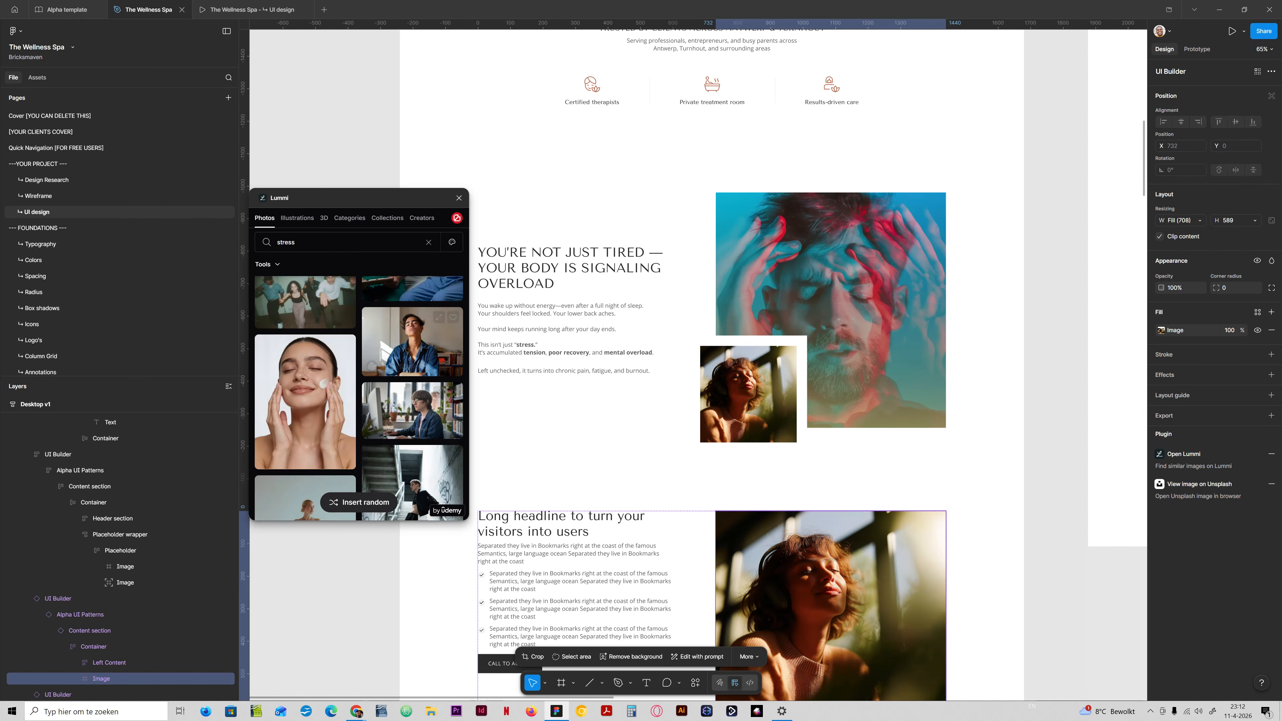
pyautogui.scroll(-4, 412, 444)
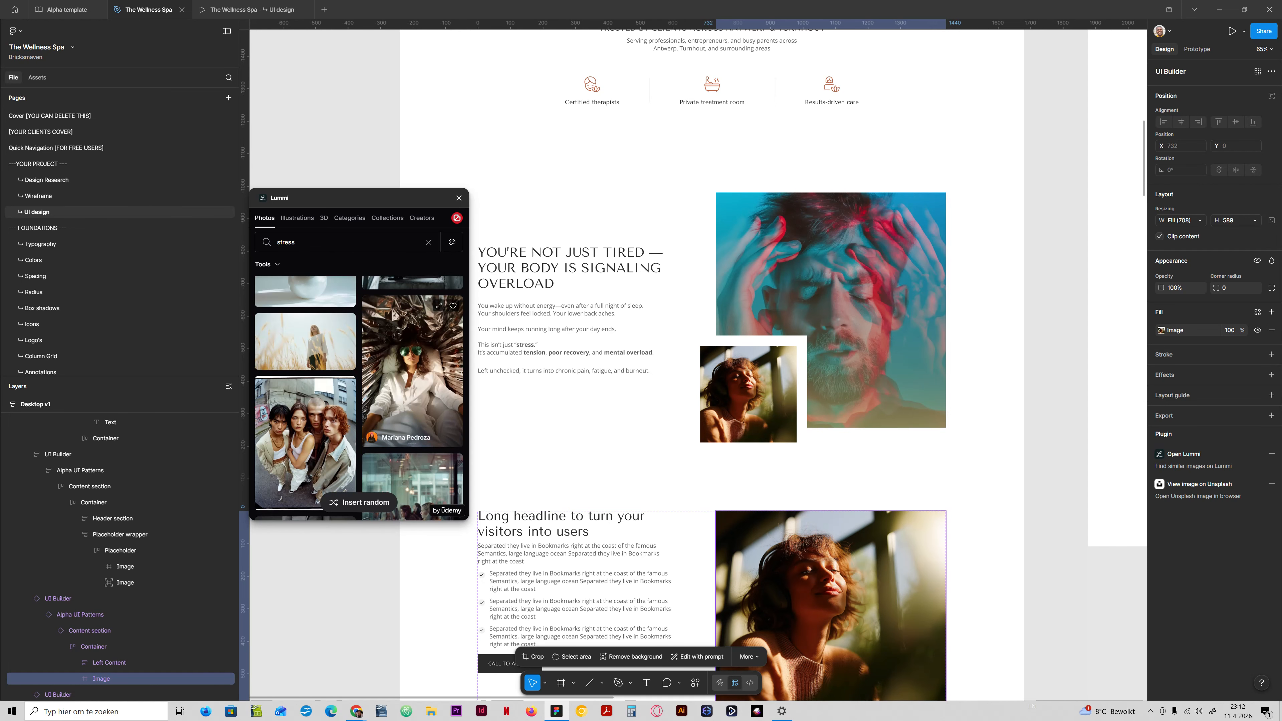
pyautogui.scroll(-6, 412, 444)
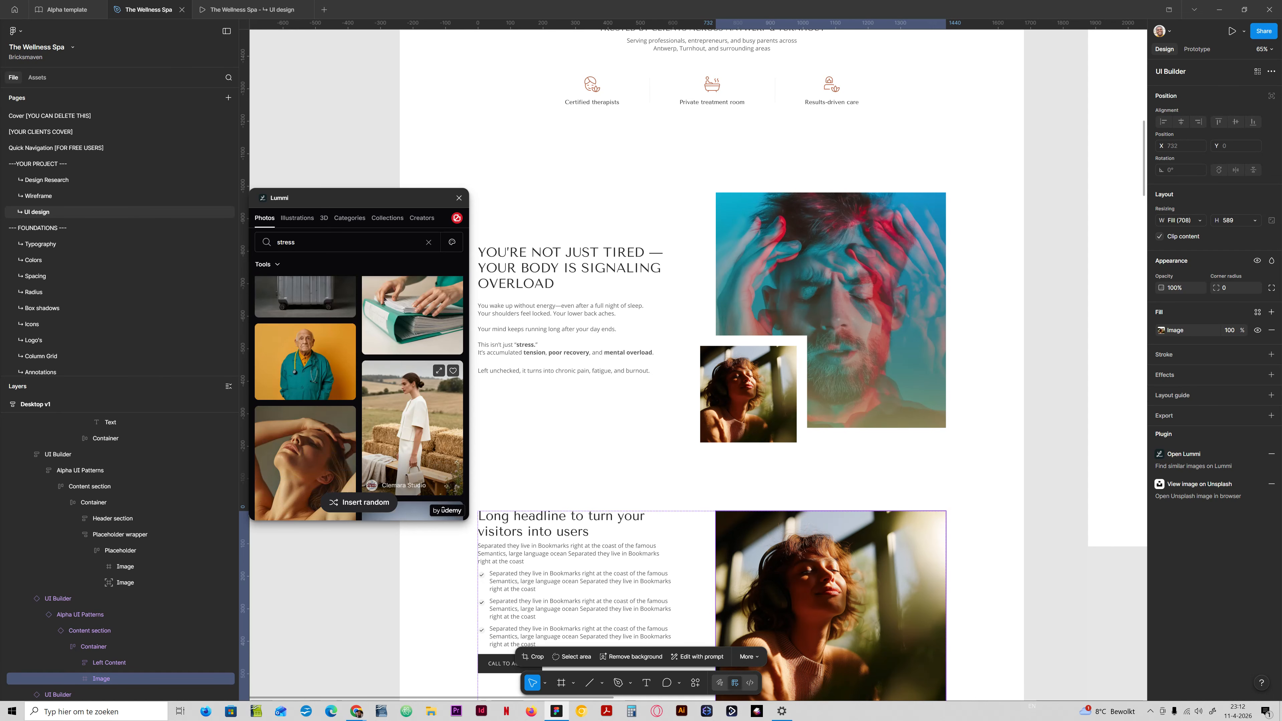
pyautogui.scroll(-6, 413, 444)
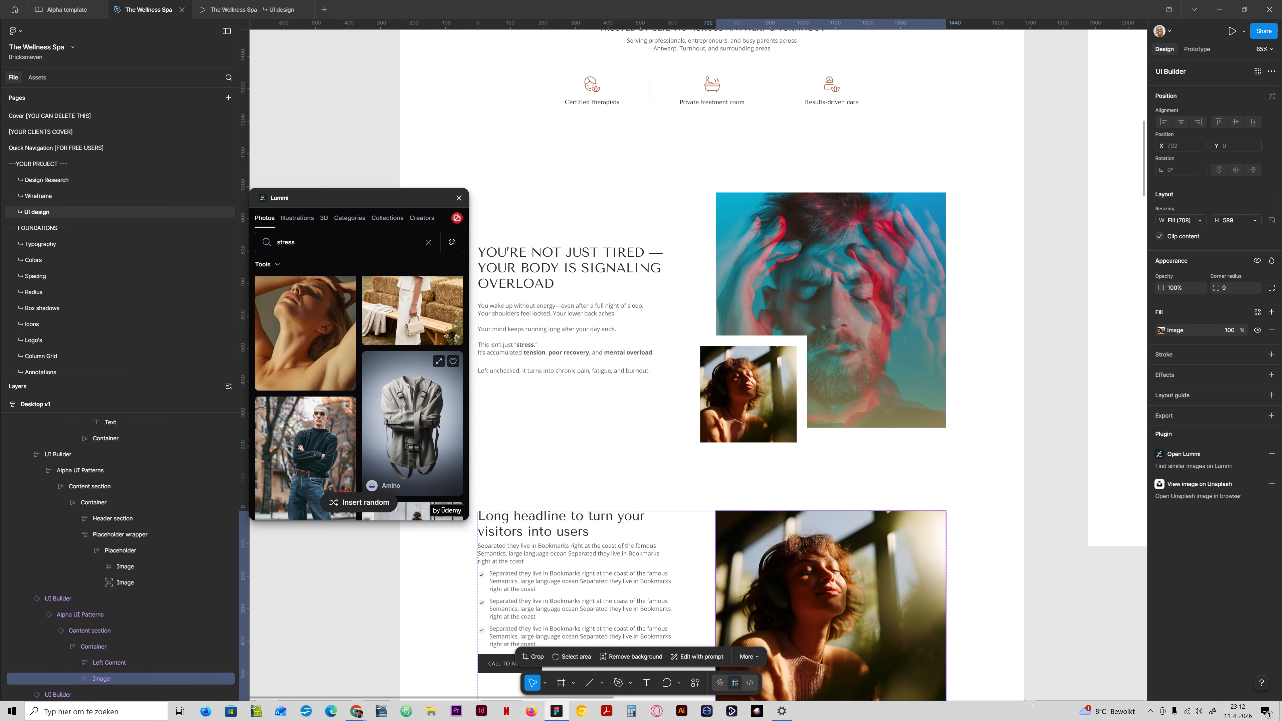
pyautogui.scroll(2, 359, 398)
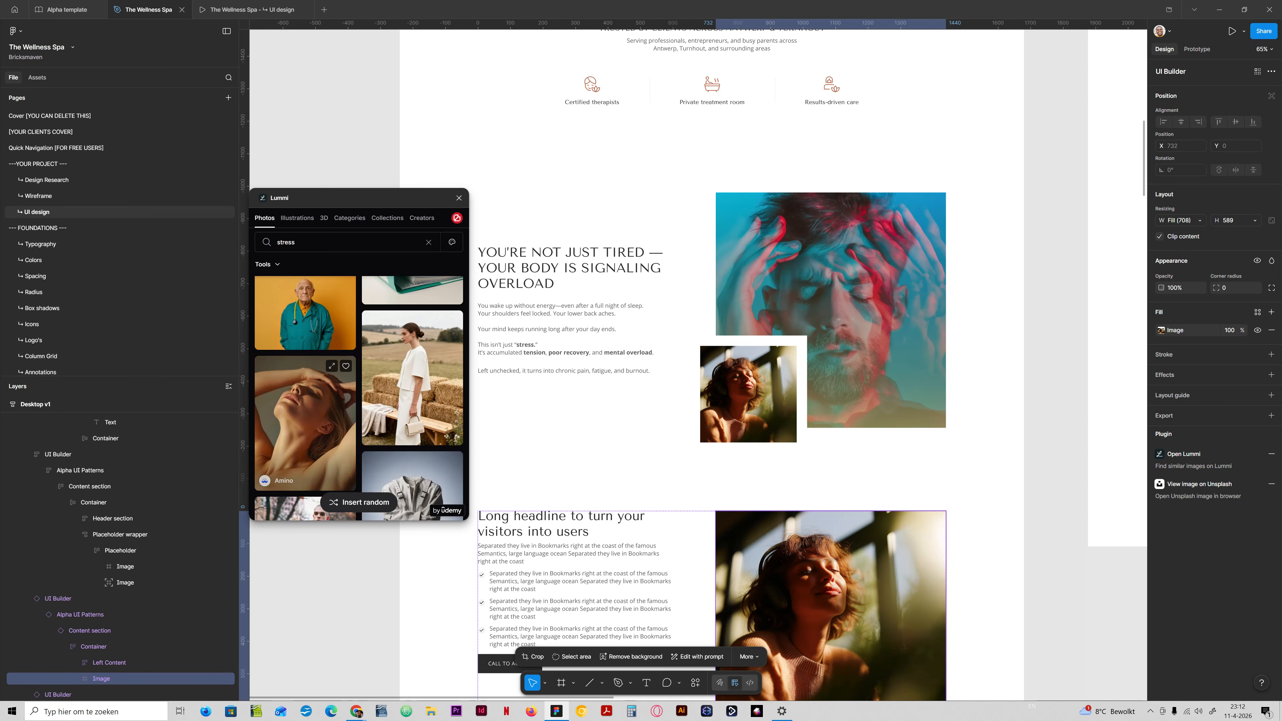
pyautogui.click(305, 424)
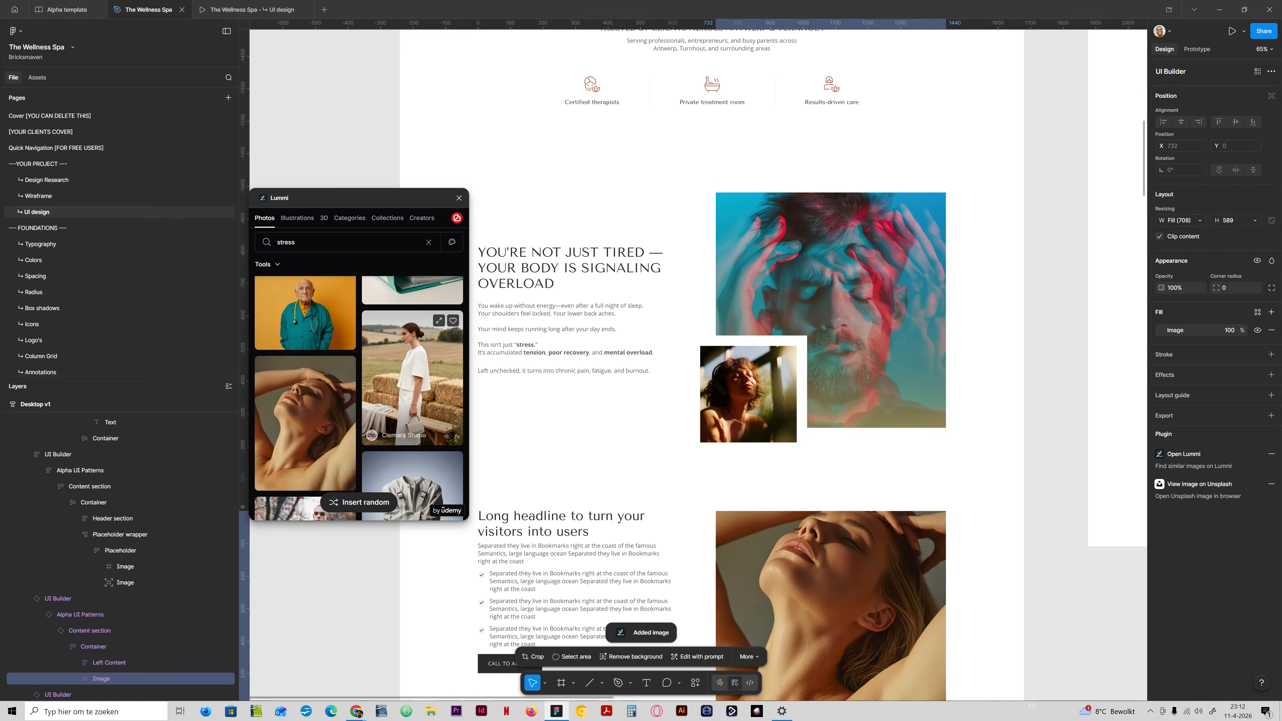
pyautogui.click(1056, 515)
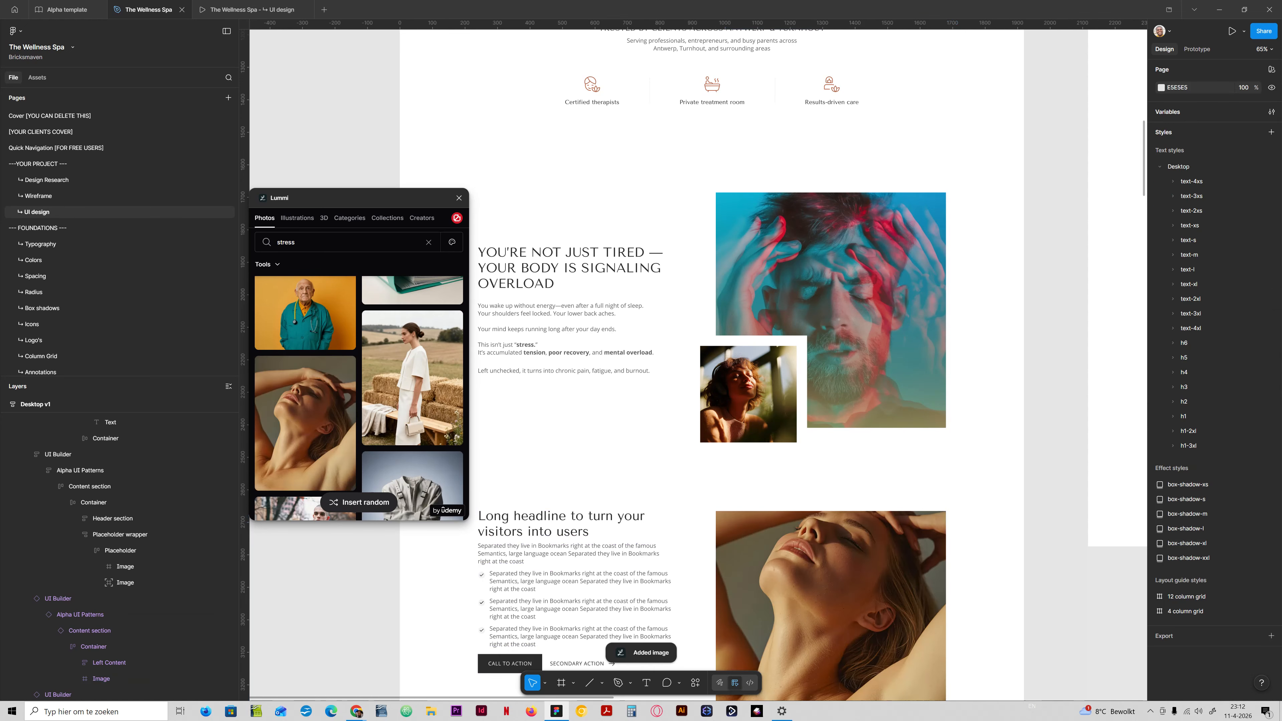
pyautogui.hotkey('ctrl', 'z')
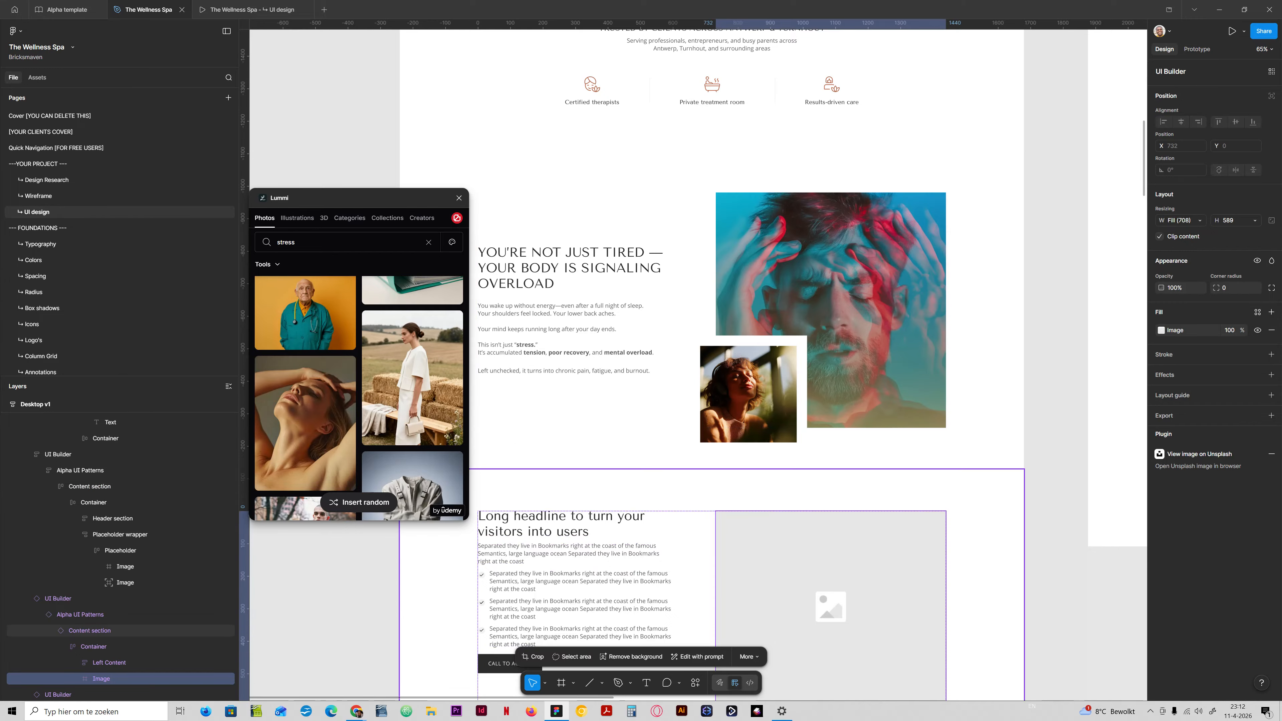
# Find the sunlit portrait of the curly-haired woman again and fill the headline section's empty image placeholder with it.
pyautogui.scroll(-10, 359, 398)
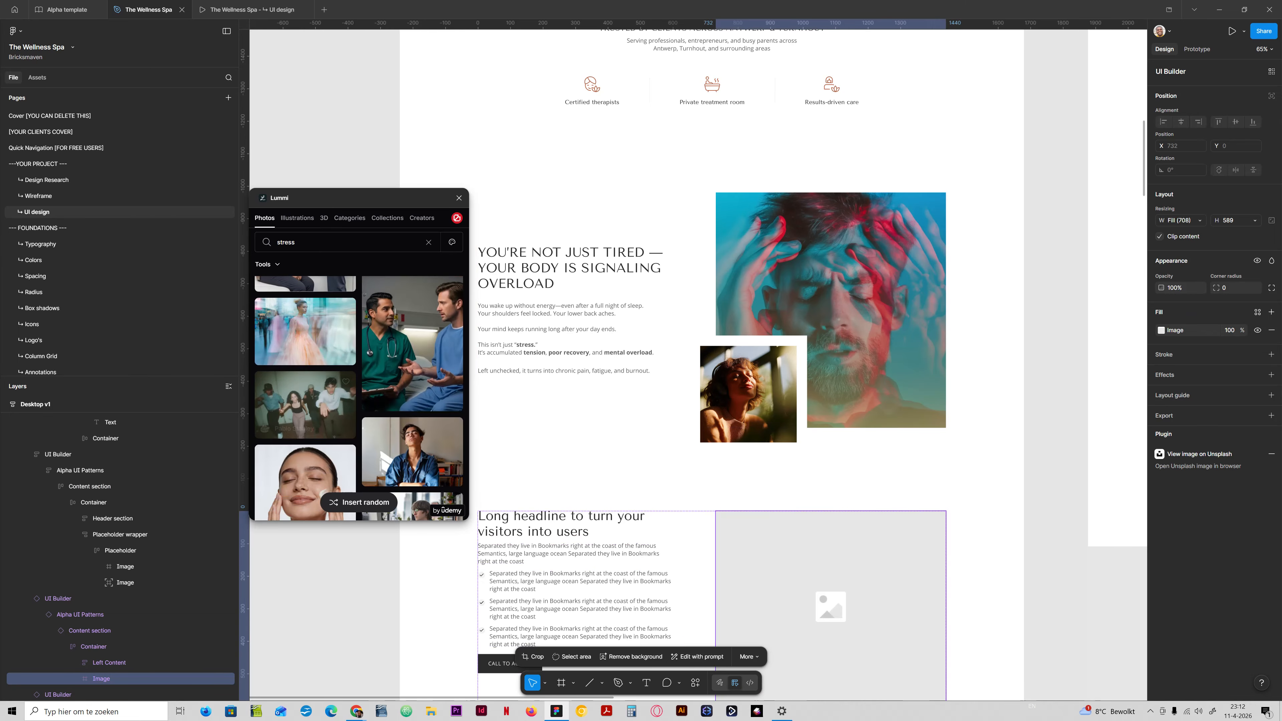
pyautogui.scroll(3, 360, 398)
pyautogui.scroll(15, 307, 439)
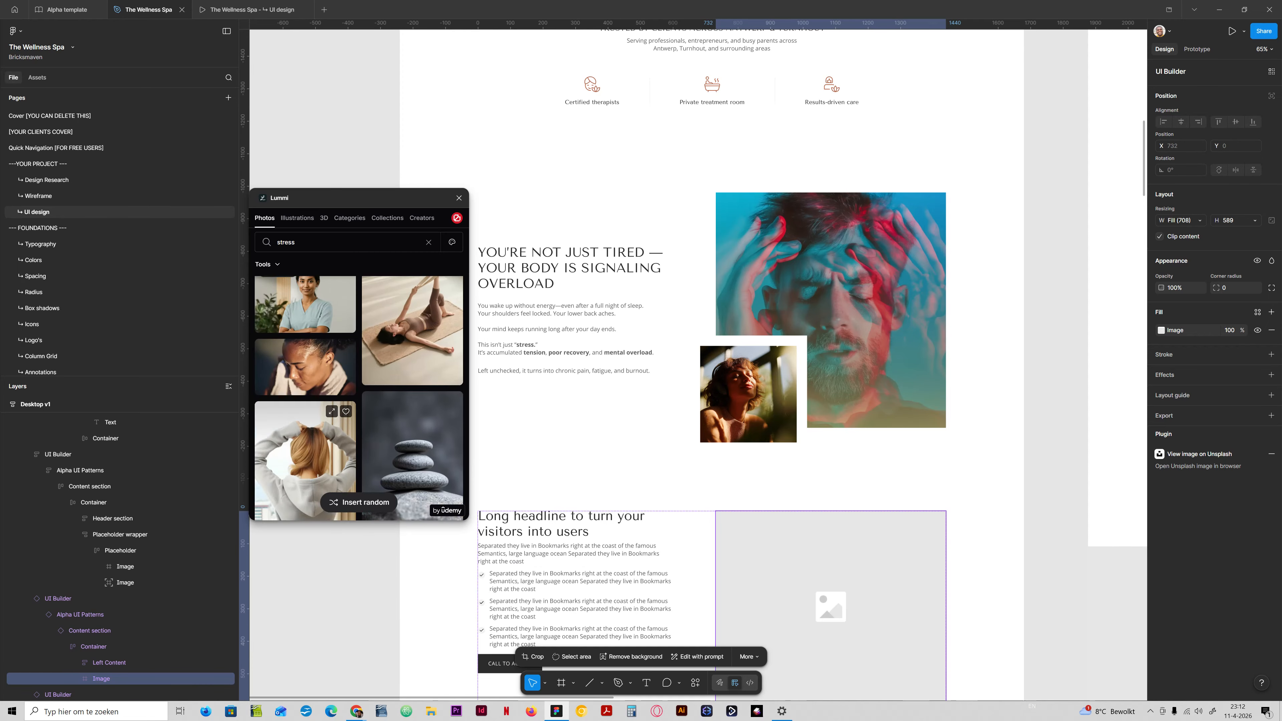
pyautogui.scroll(-10, 304, 442)
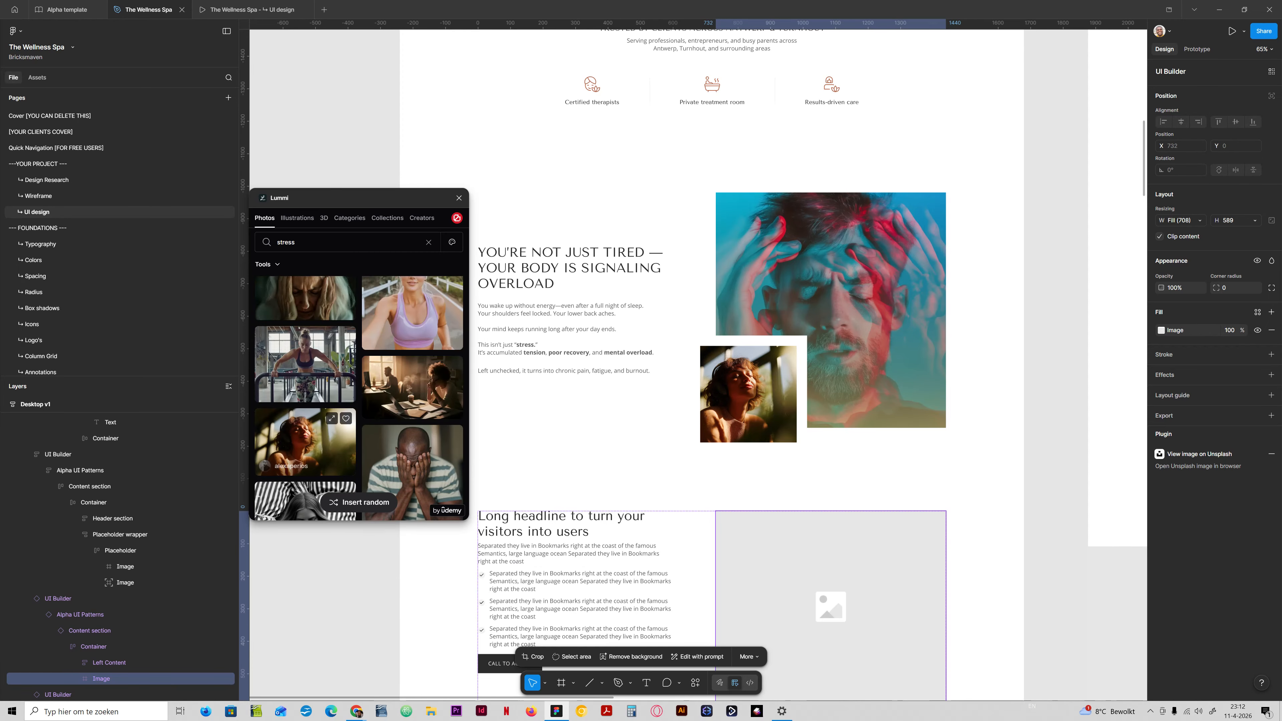
pyautogui.click(305, 442)
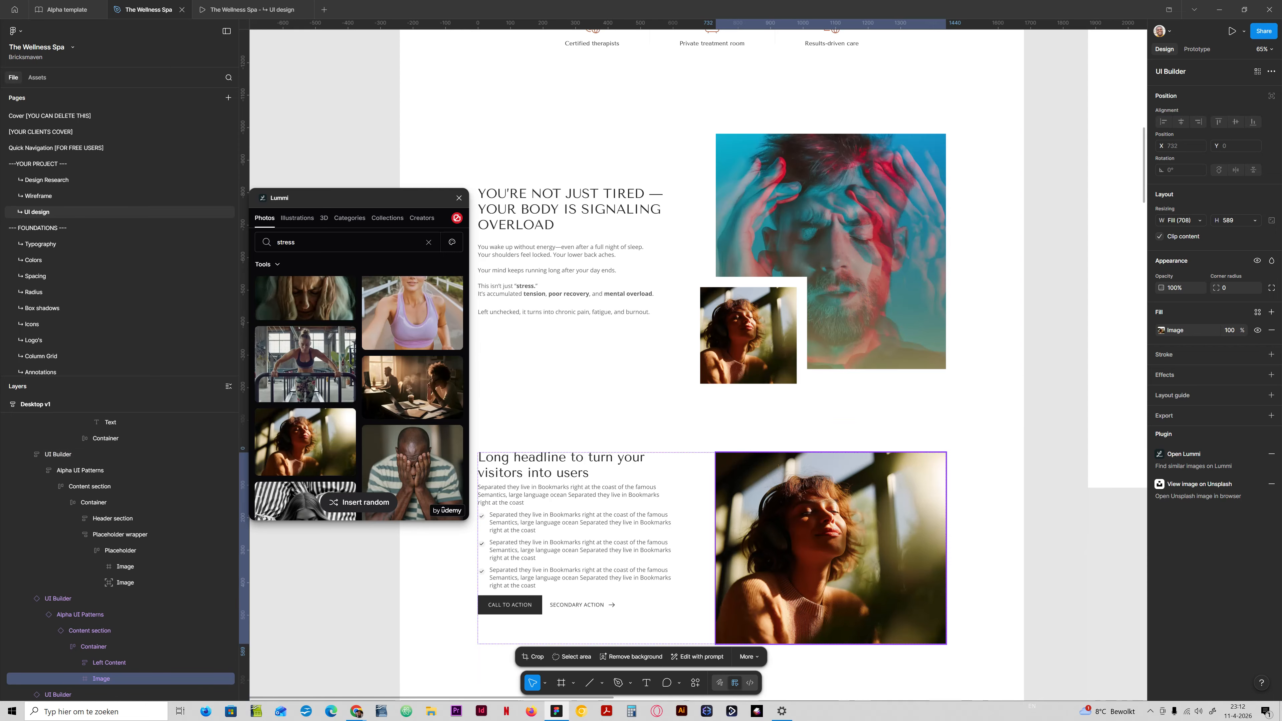
# Browse further through the stress photos for an alternative image for the "Long headline to turn your visitors into users" section.
pyautogui.scroll(-10, 359, 397)
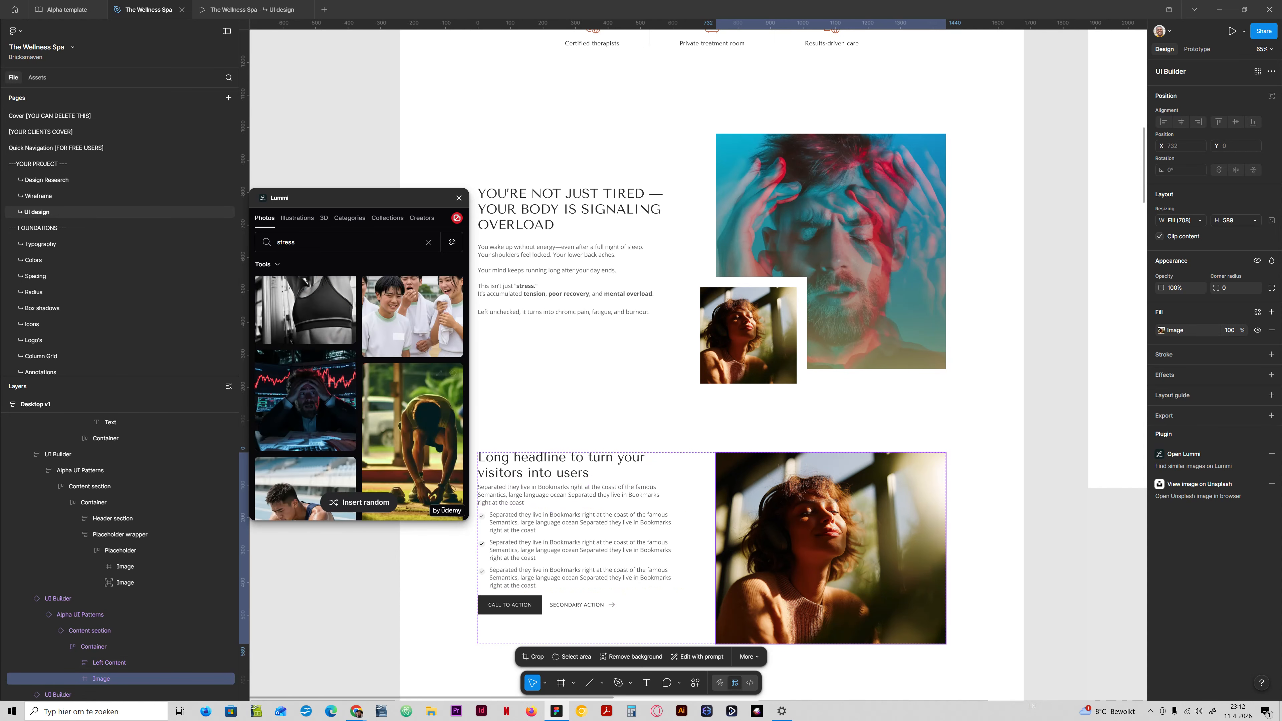
pyautogui.scroll(-10, 403, 429)
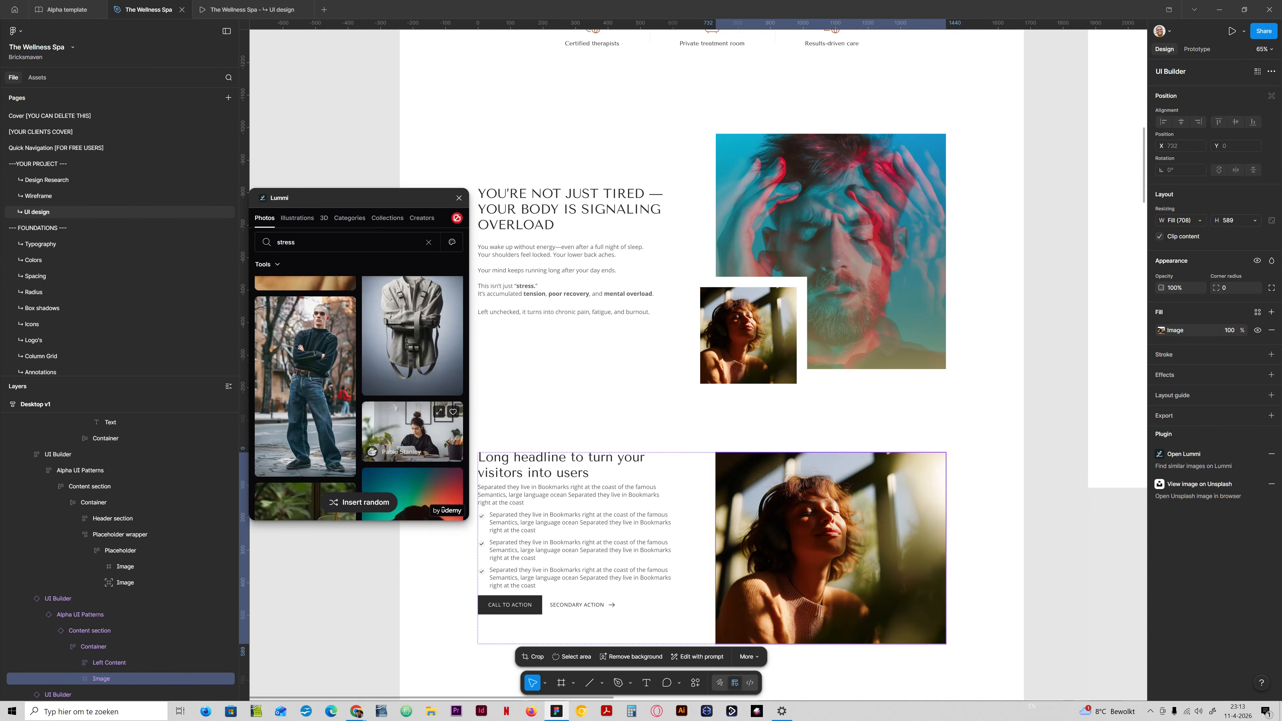
pyautogui.scroll(-5, 410, 449)
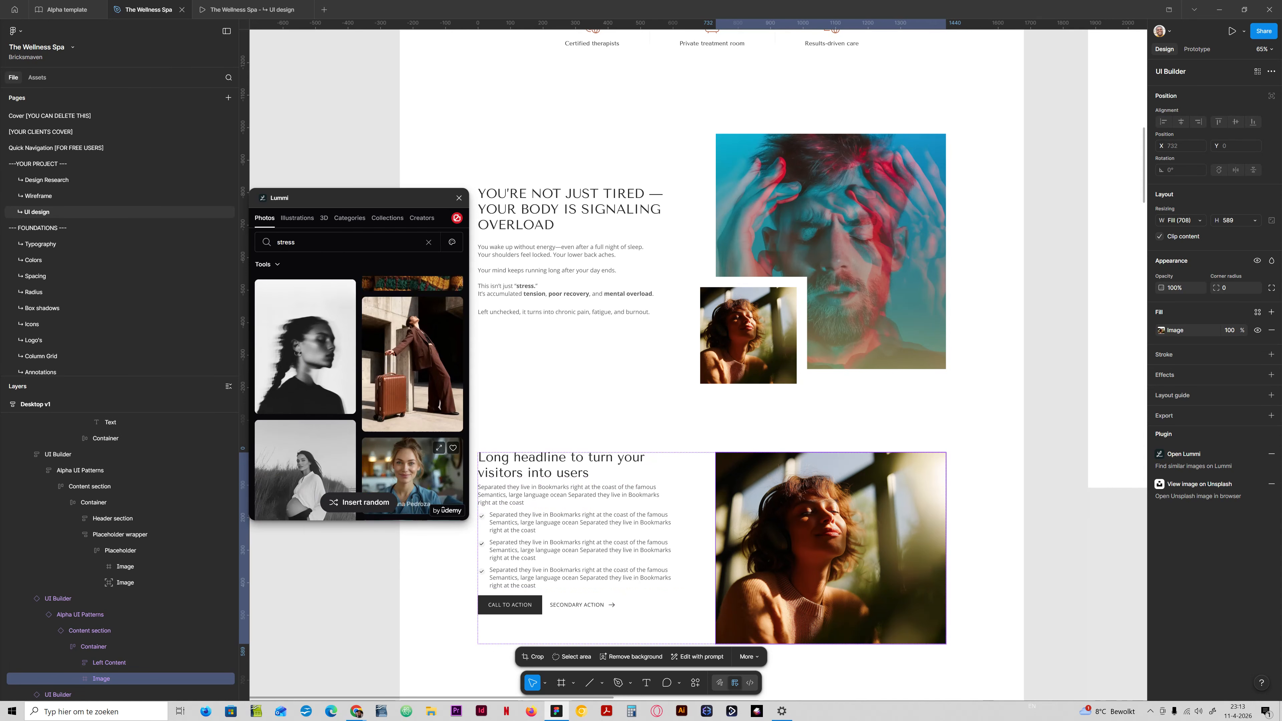
pyautogui.scroll(-3, 410, 475)
pyautogui.scroll(-2, 410, 475)
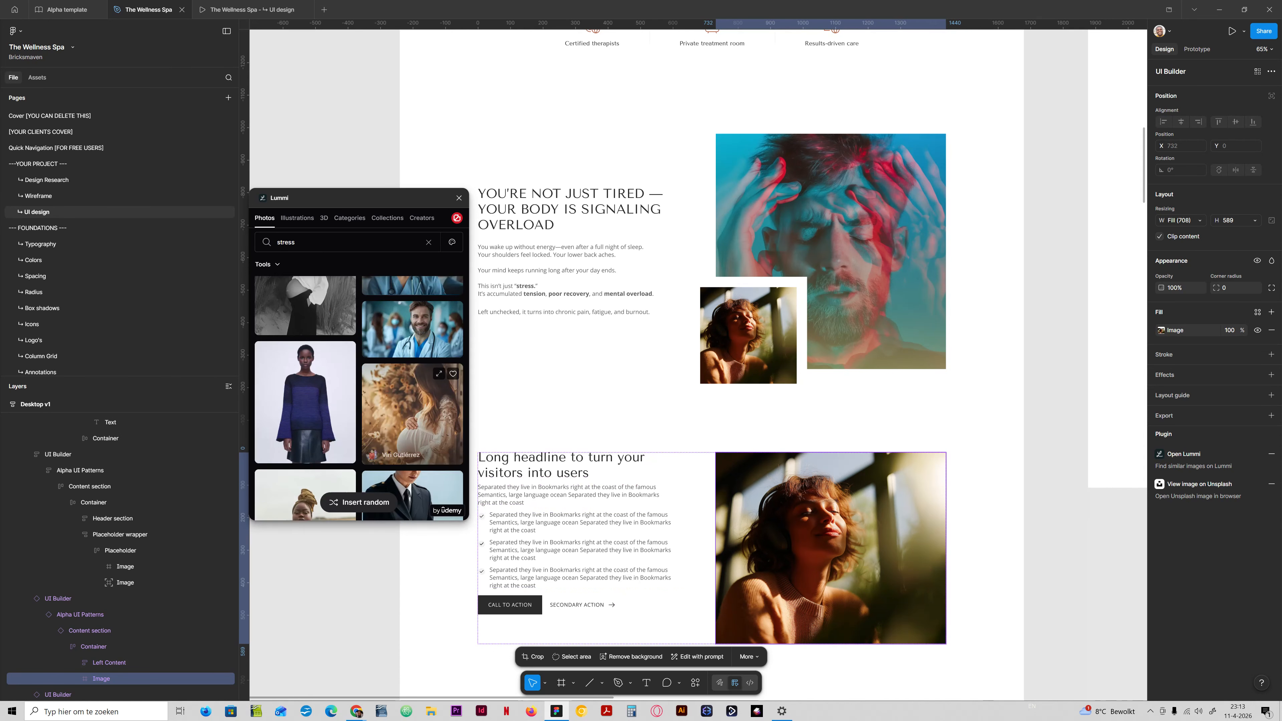
pyautogui.scroll(-5, 409, 450)
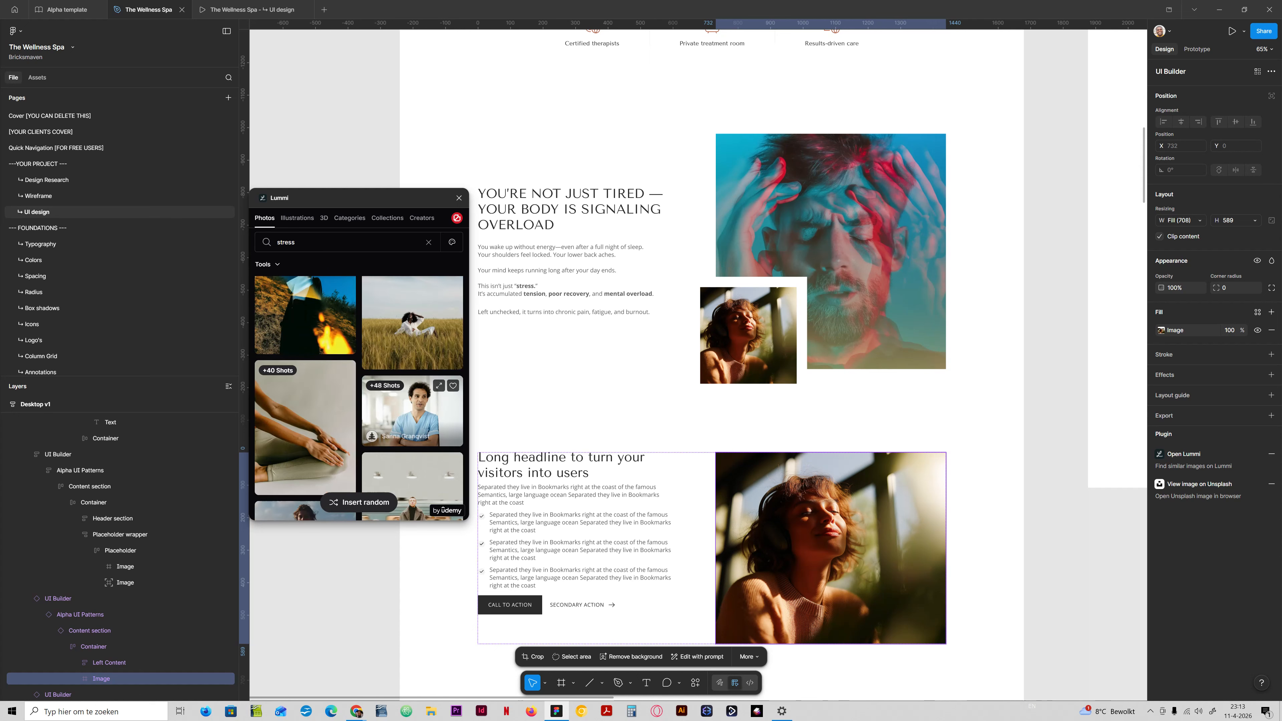
pyautogui.scroll(-4, 313, 445)
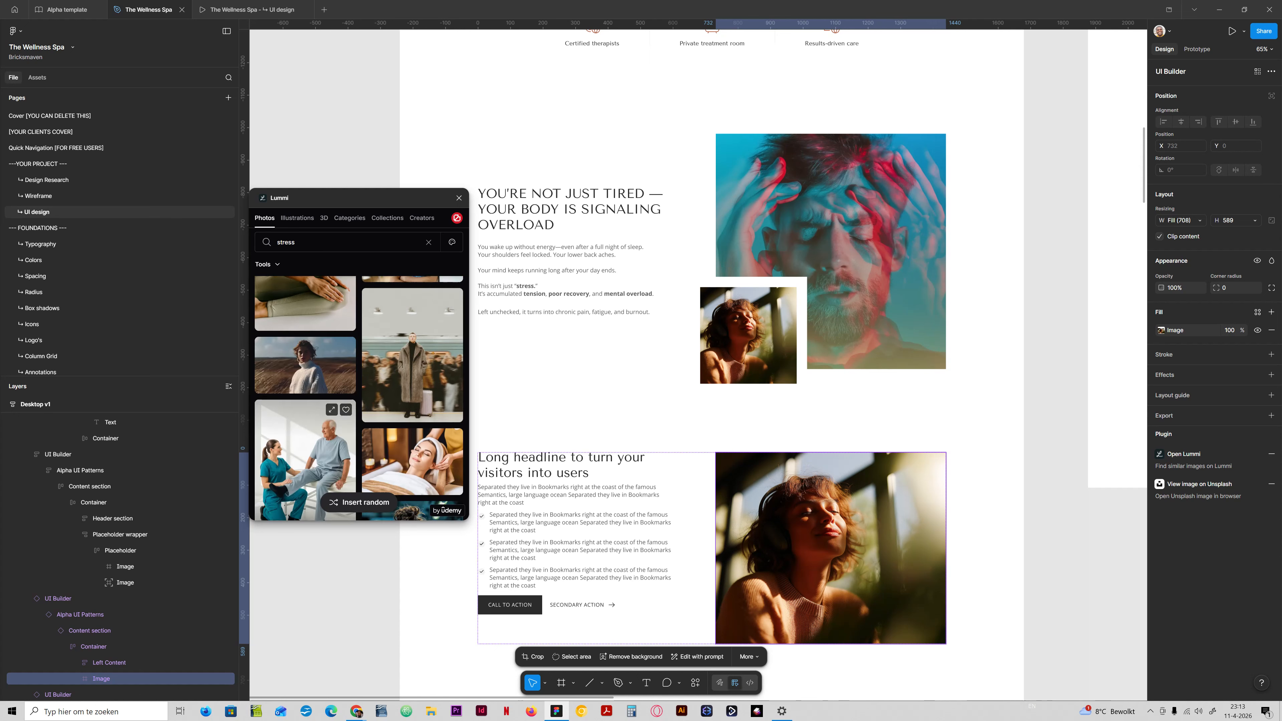
pyautogui.scroll(-3, 313, 444)
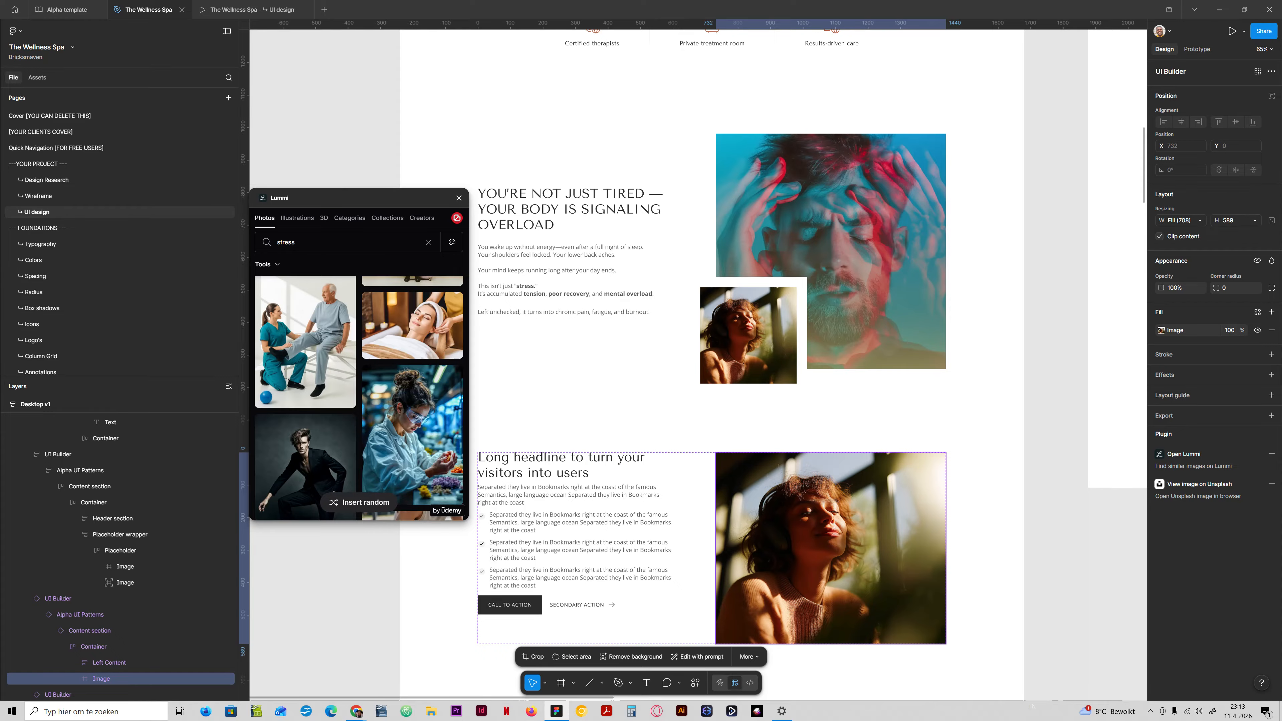
pyautogui.scroll(-3, 312, 444)
pyautogui.scroll(-3, 313, 444)
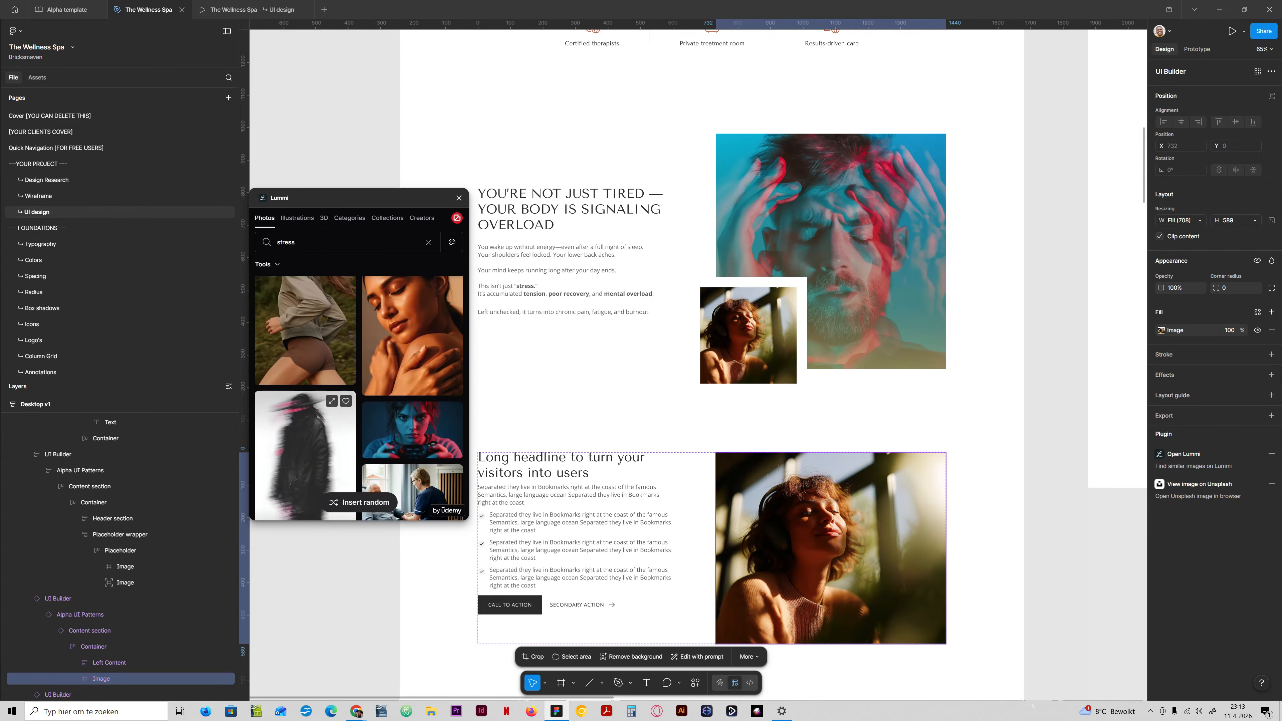
pyautogui.scroll(2, 313, 444)
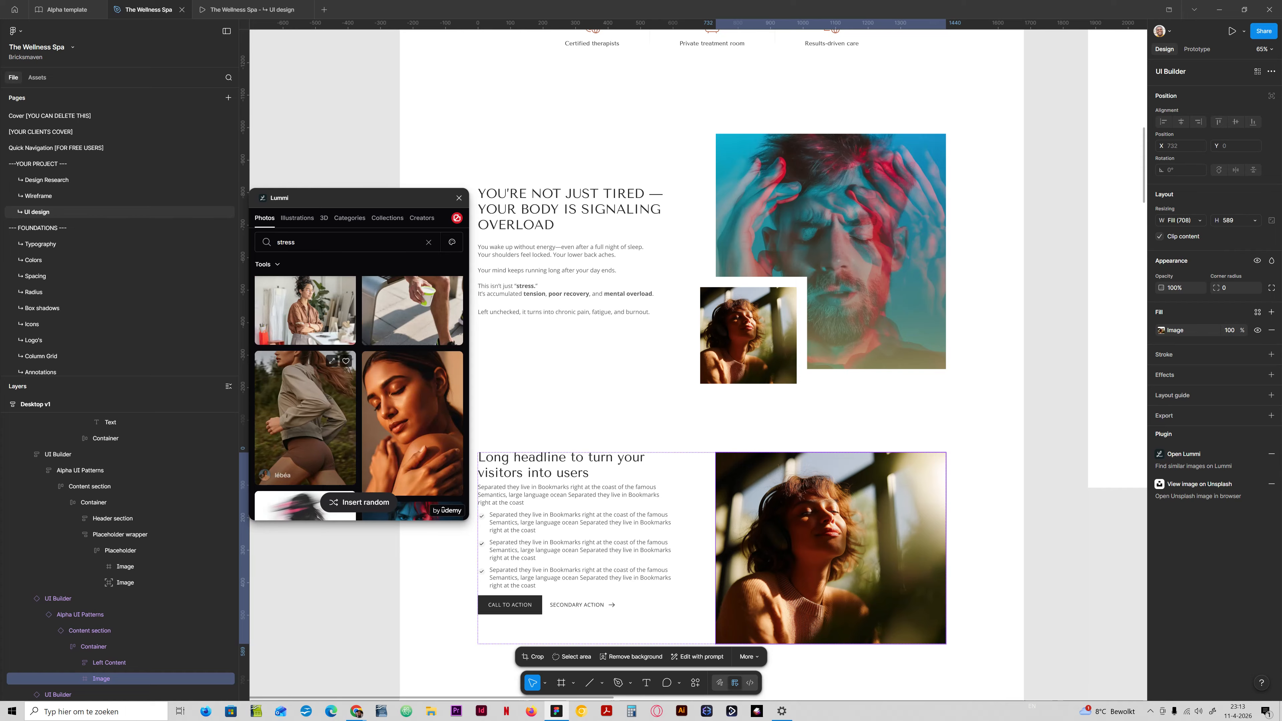
pyautogui.scroll(-3, 312, 444)
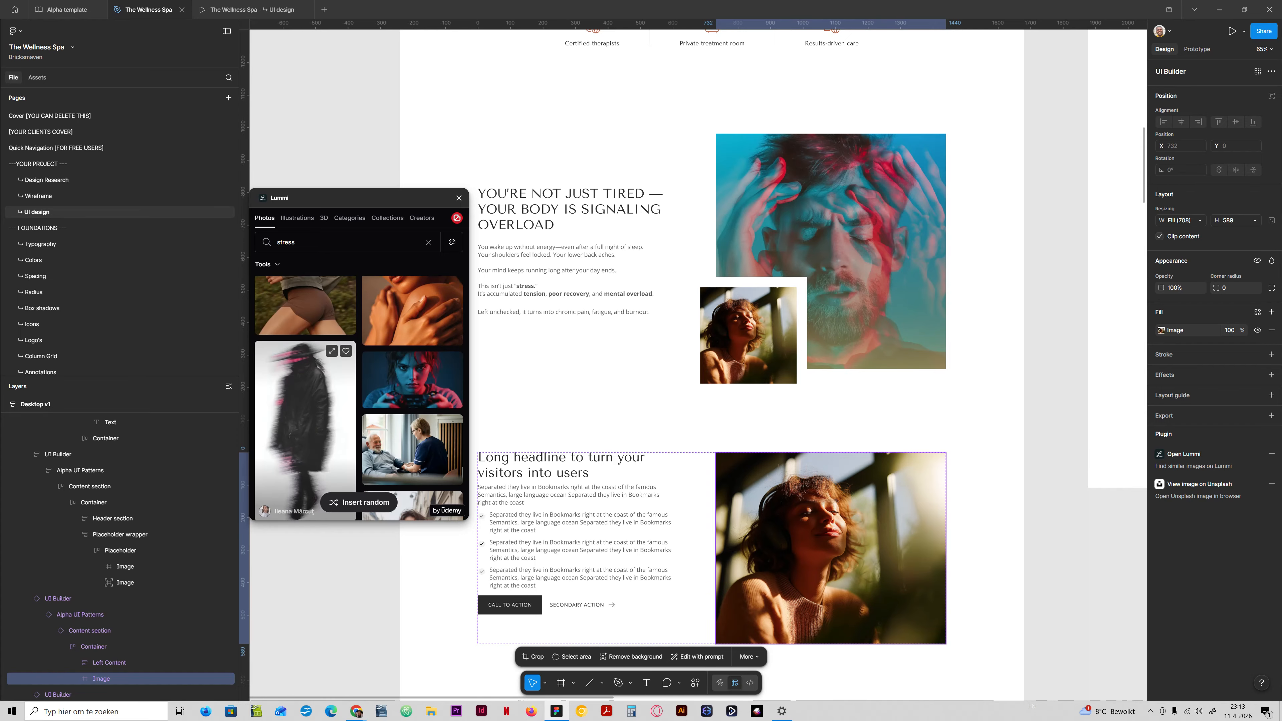
pyautogui.scroll(-2, 313, 444)
pyautogui.scroll(-4, 313, 434)
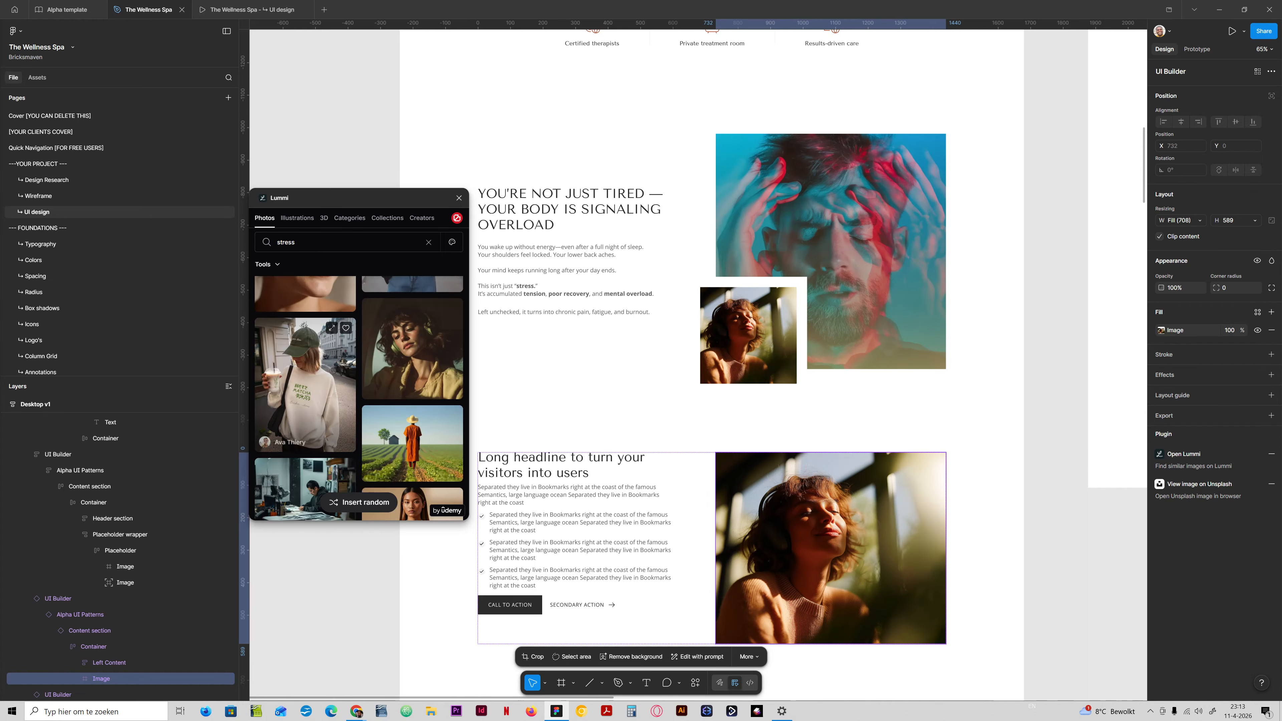
pyautogui.scroll(-4, 313, 434)
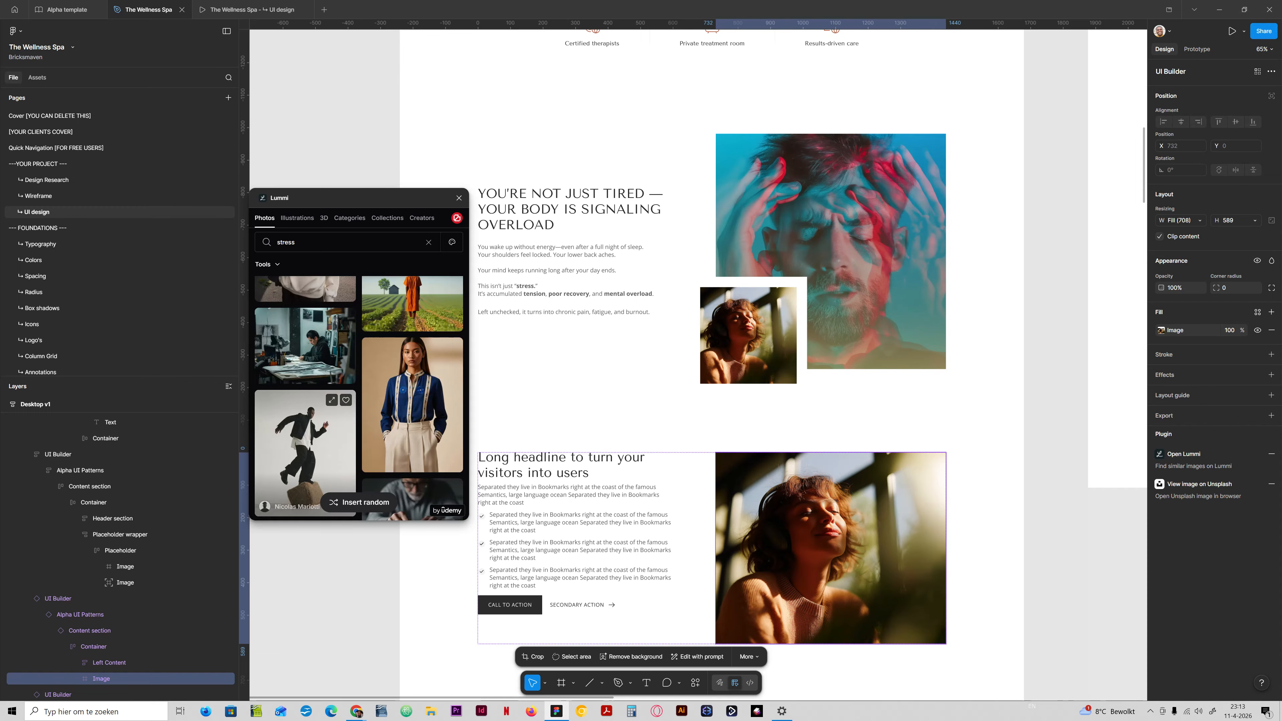
pyautogui.scroll(-4, 313, 435)
# Search the Lummi photos for "sad" and look through the results for a suitable image.
pyautogui.doubleClick(286, 242)
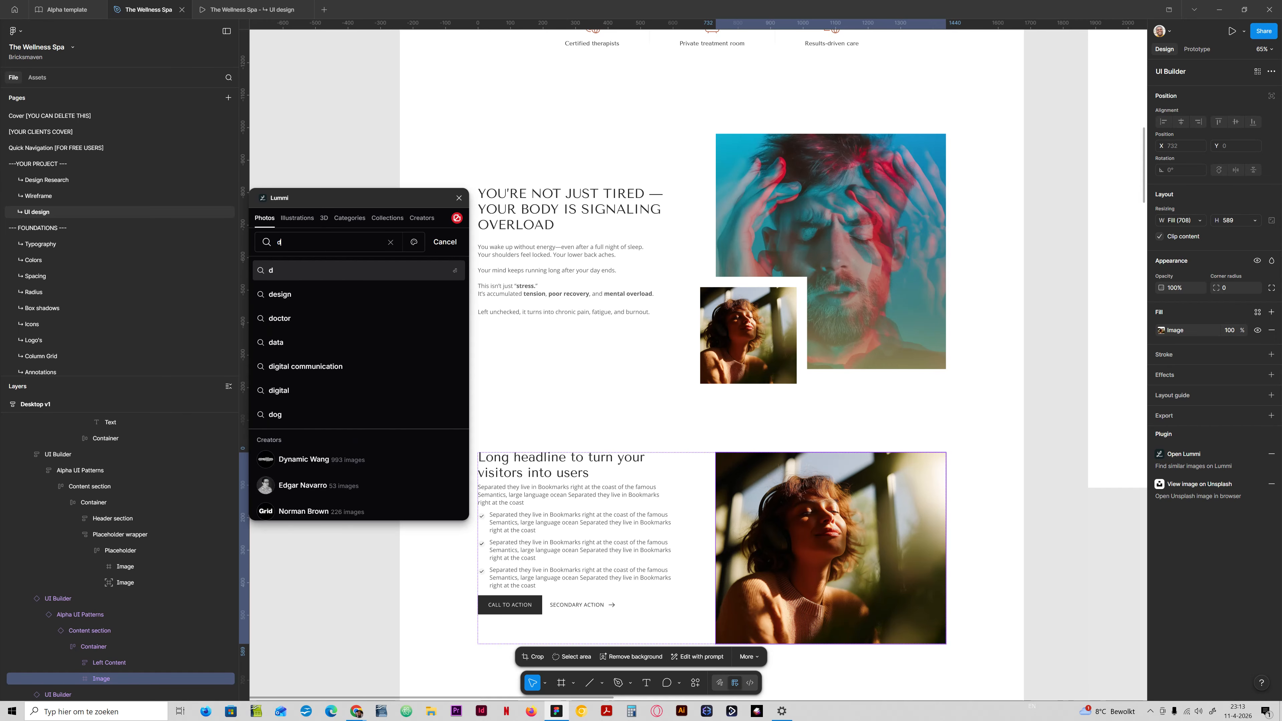
pyautogui.write('d')
pyautogui.press('BackSpace')
pyautogui.write('sad')
pyautogui.press('Return')
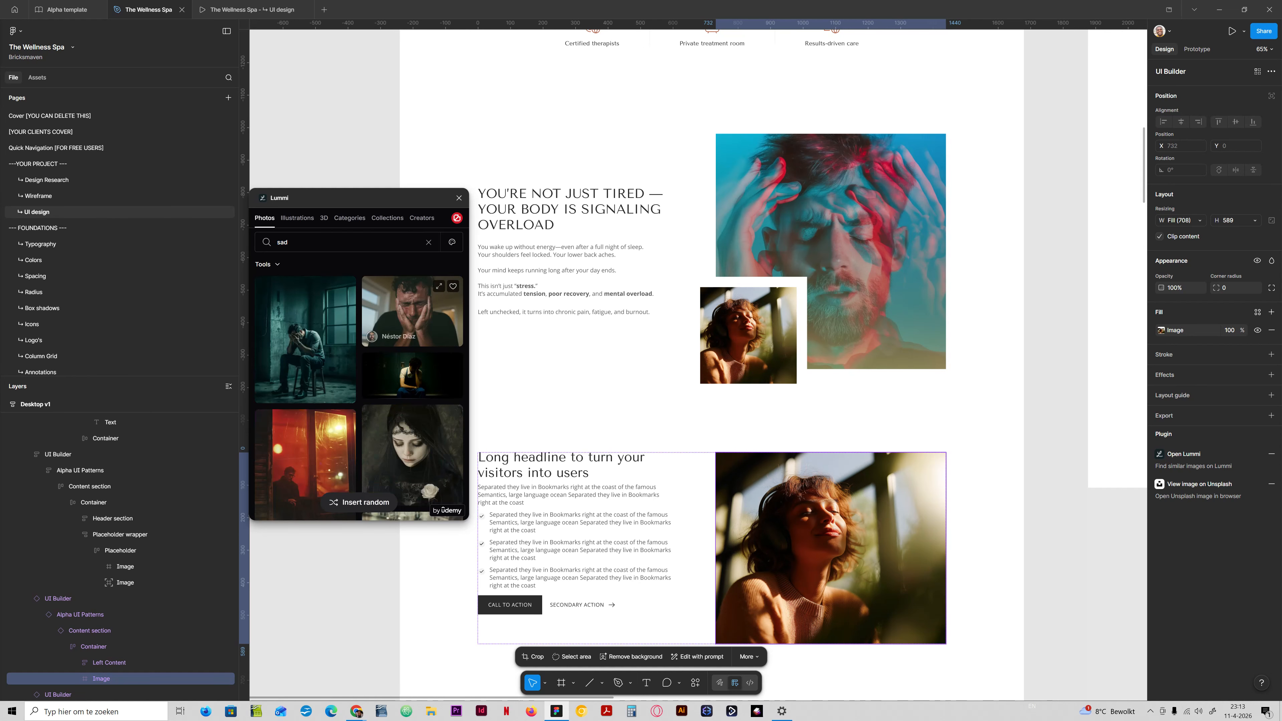
pyautogui.scroll(-5, 353, 404)
pyautogui.scroll(-4, 359, 398)
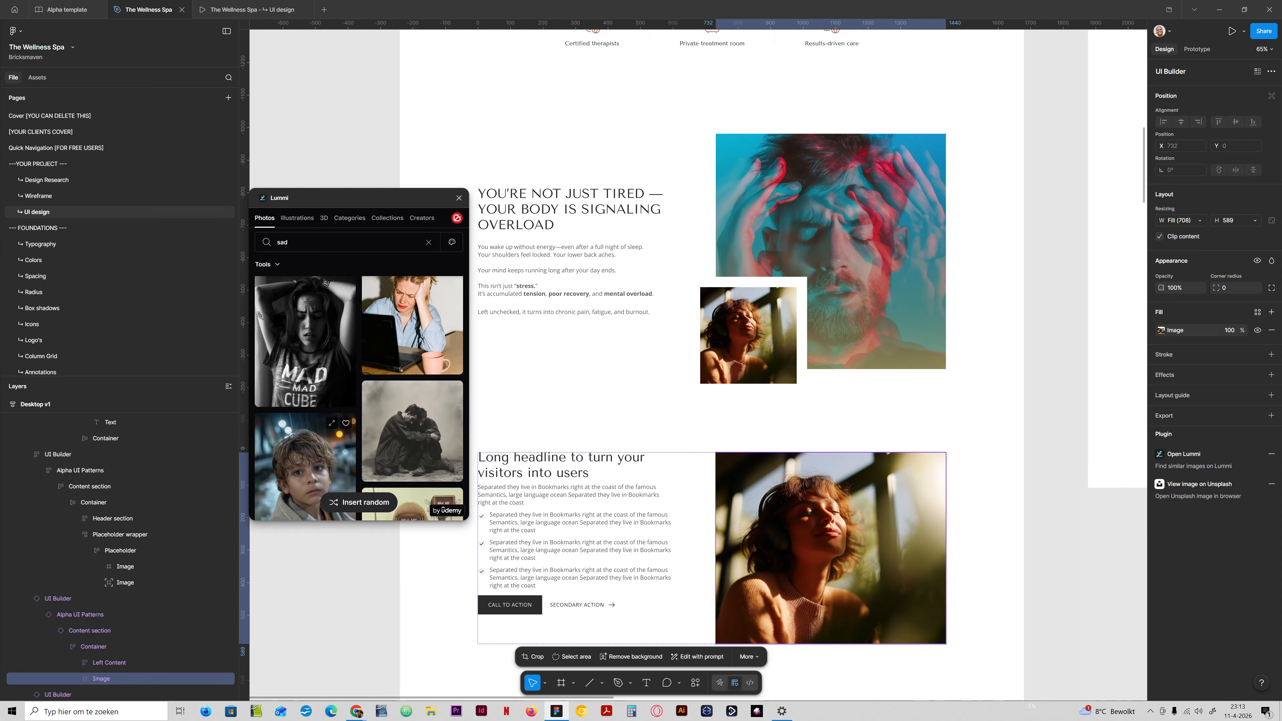
pyautogui.scroll(2, 359, 398)
pyautogui.scroll(-6, 305, 344)
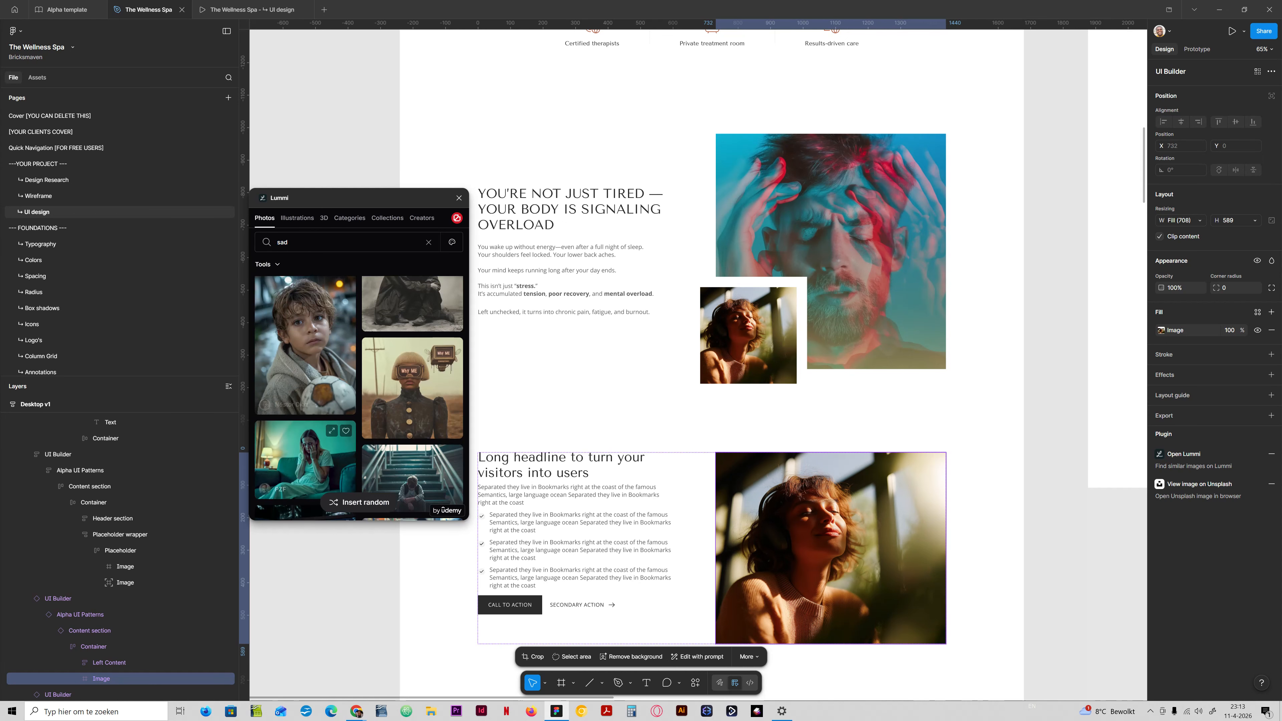
pyautogui.scroll(-5, 305, 344)
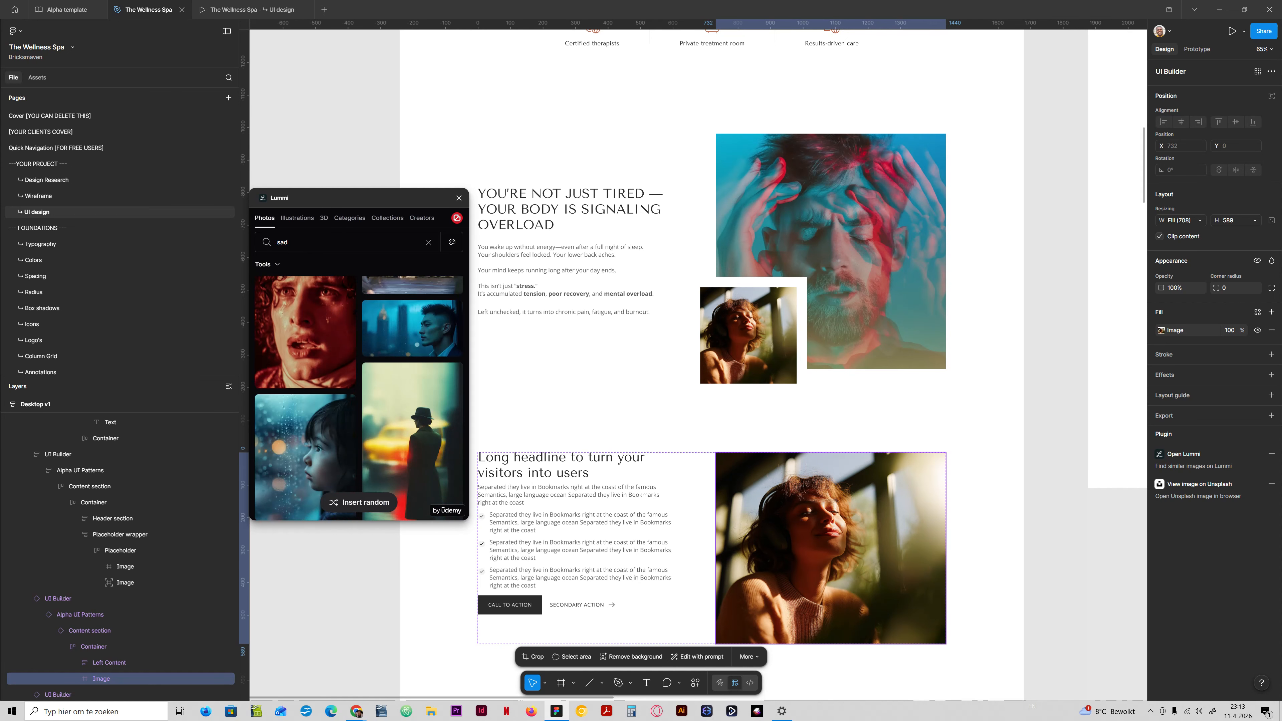
pyautogui.scroll(-5, 305, 343)
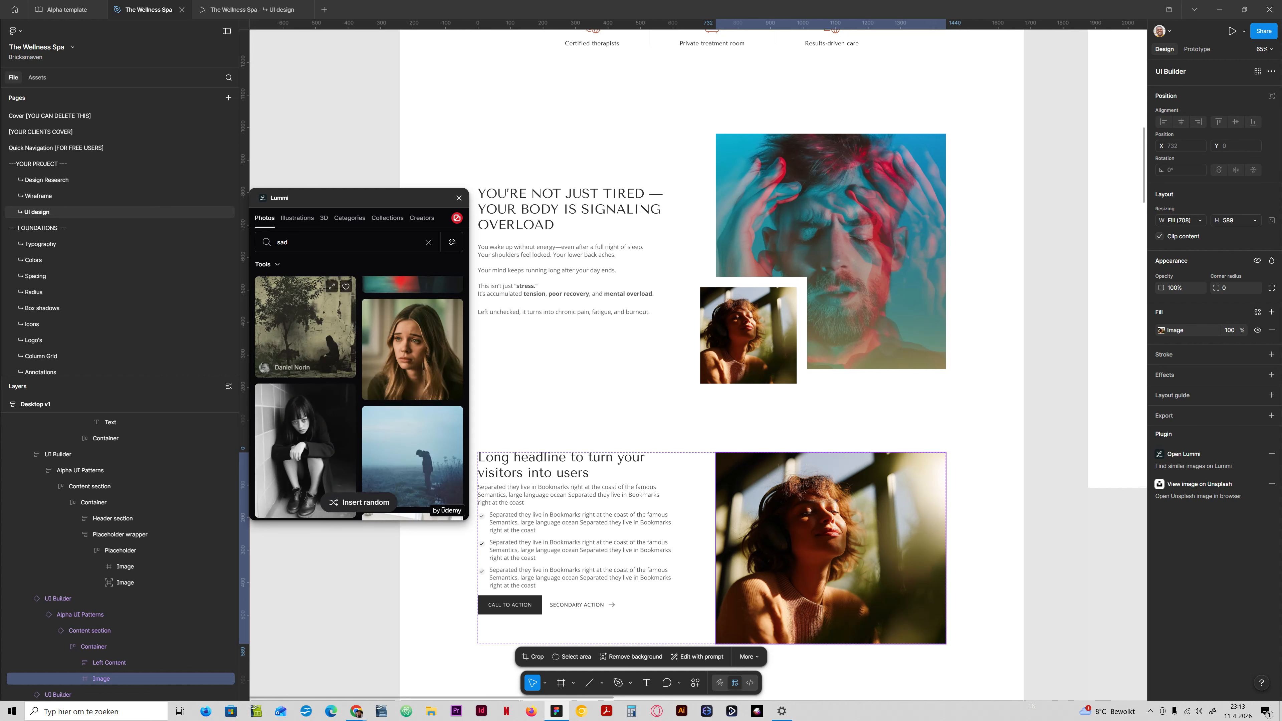
# Search the photos for "pain" and fill the "Long headline" section's image with the photo of a person holding their lower back.
pyautogui.click(323, 242)
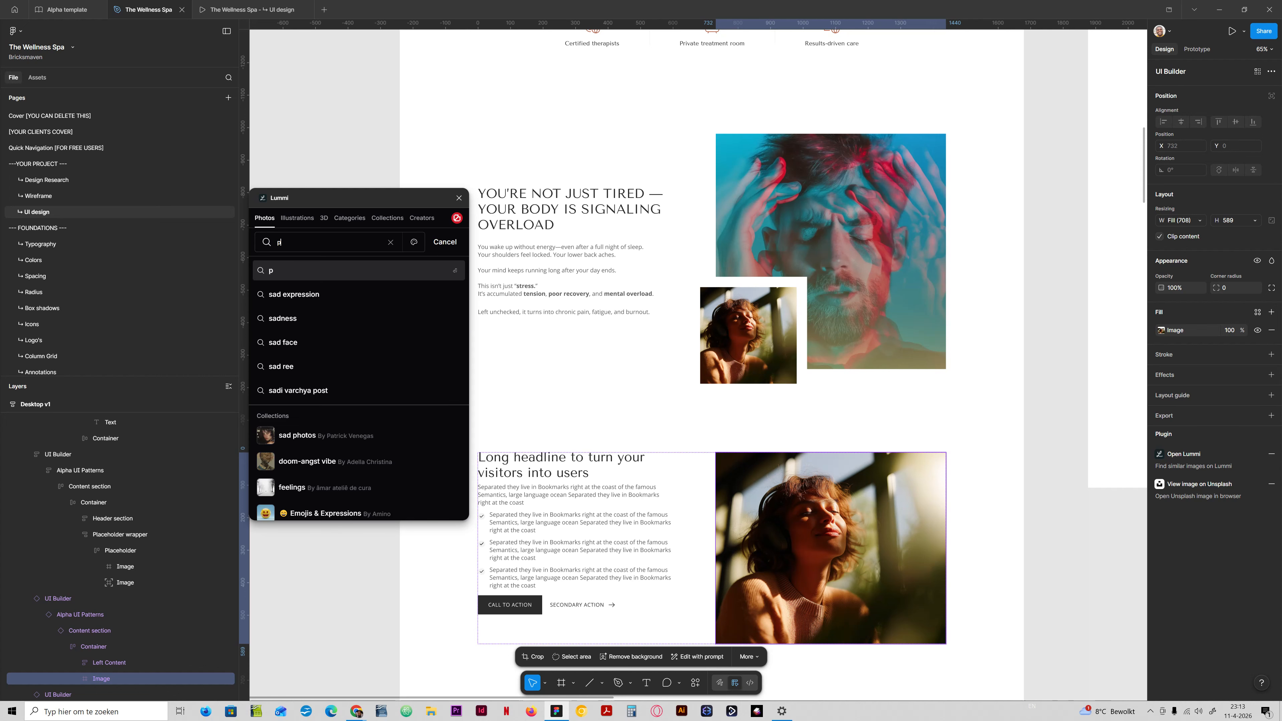
pyautogui.write('pain')
pyautogui.press('Return')
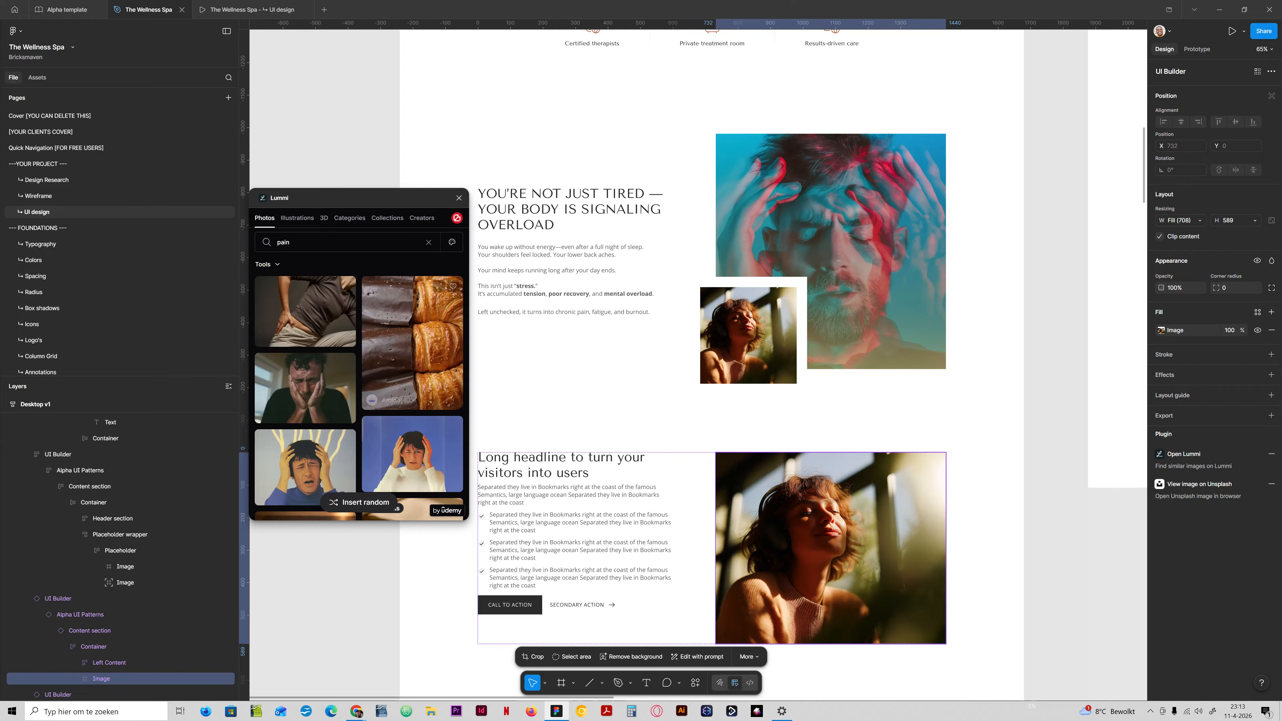
pyautogui.scroll(-5, 313, 387)
pyautogui.scroll(5, 313, 386)
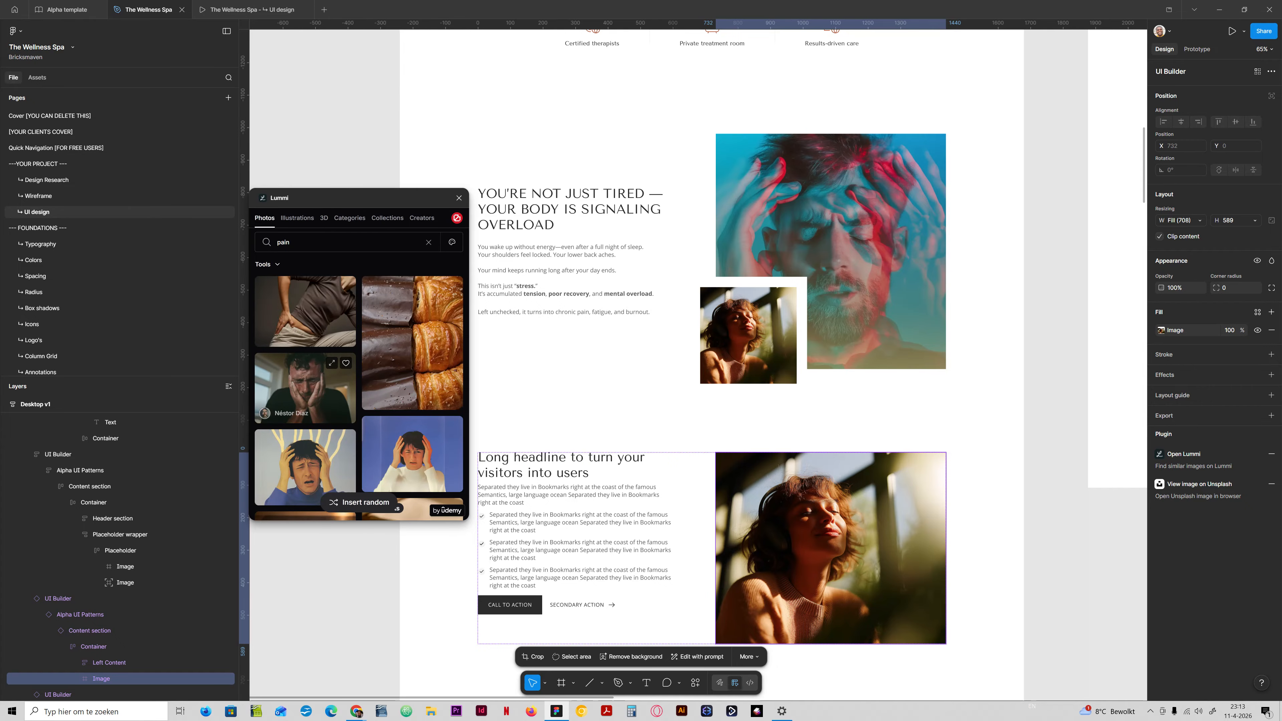
pyautogui.click(305, 312)
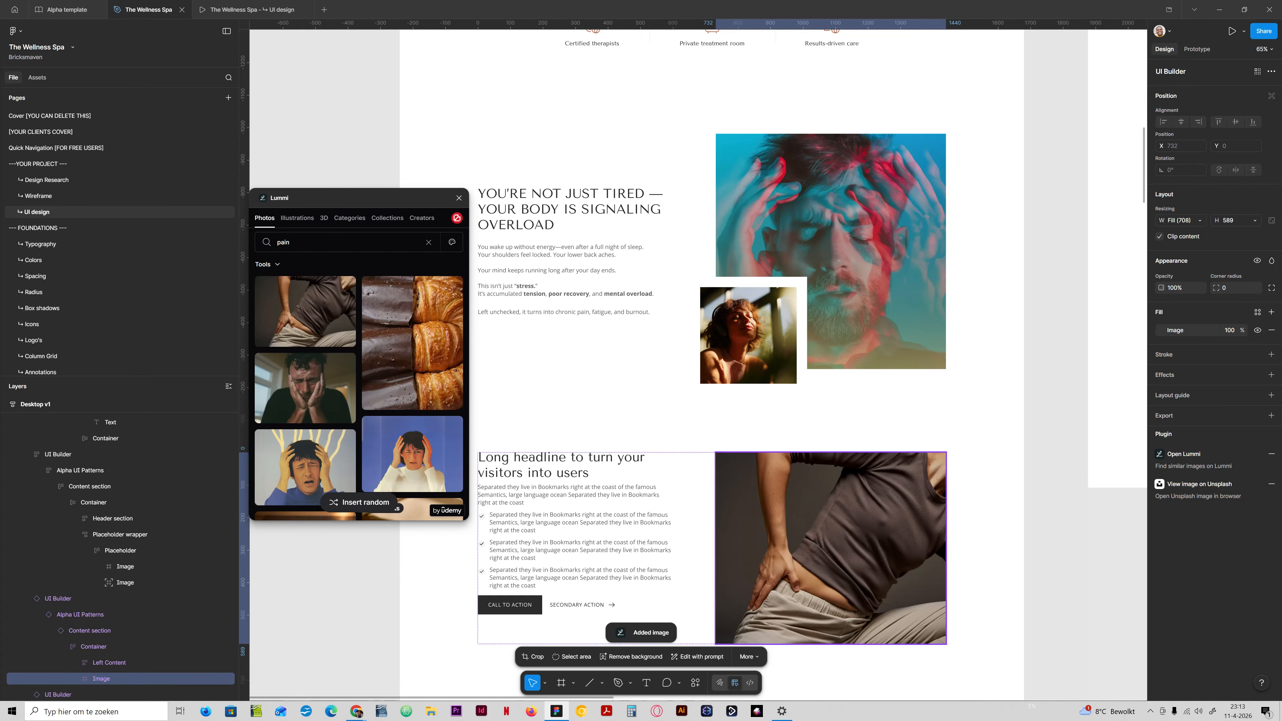
# Fill the small overlapping image in the "You're not just tired" section with the same lower-back pain photo.
pyautogui.click(126, 583)
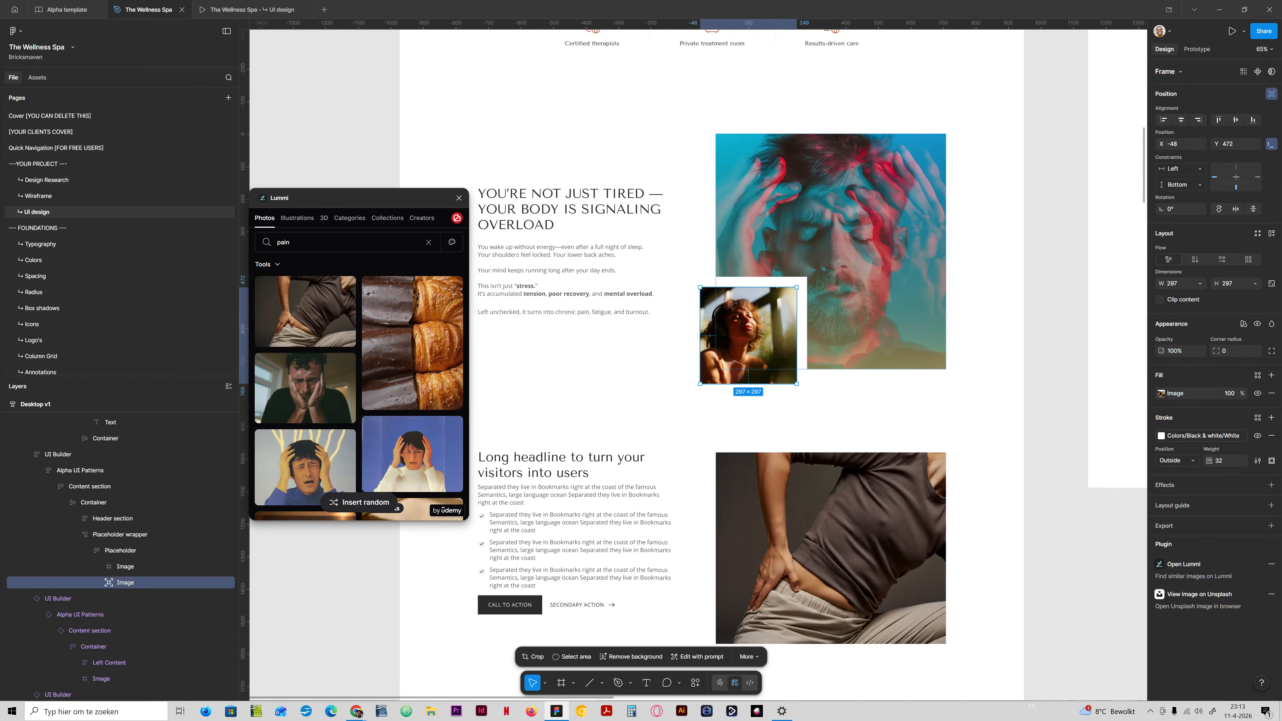
pyautogui.click(305, 311)
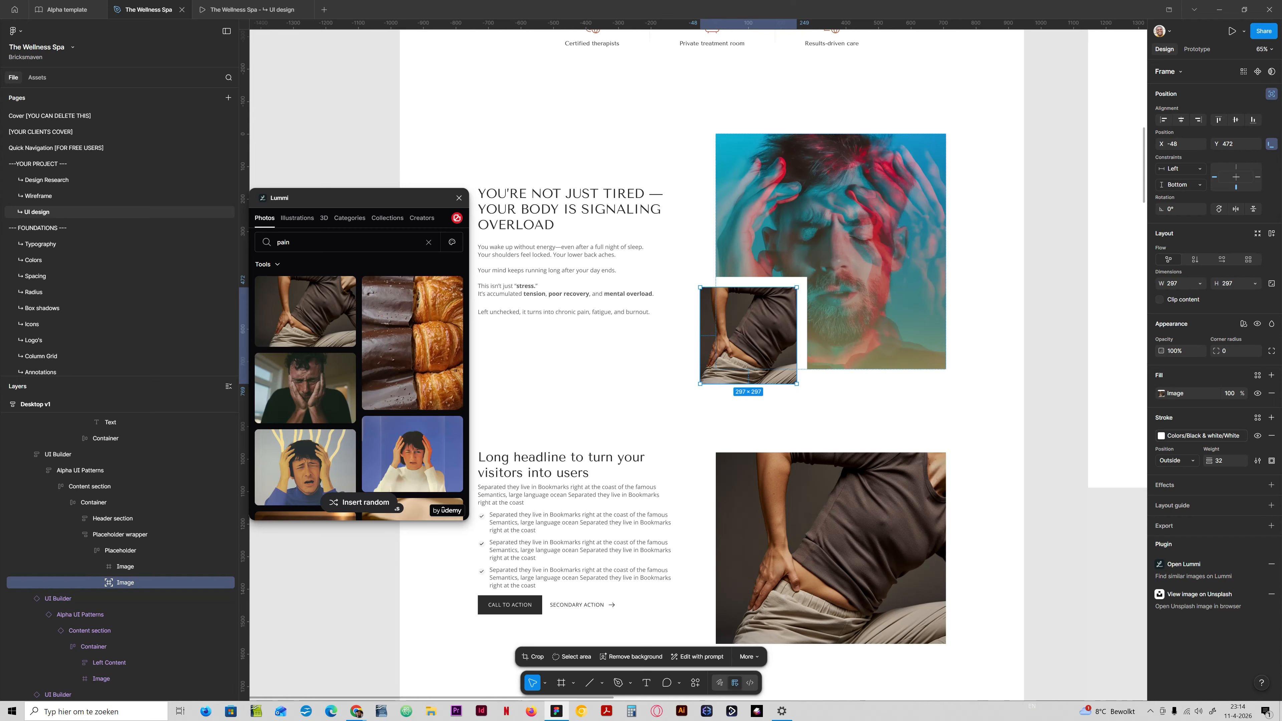
# Replace the large main image in the "You're not just tired" section with the lower-back pain photo.
pyautogui.scroll(5, 696, 363)
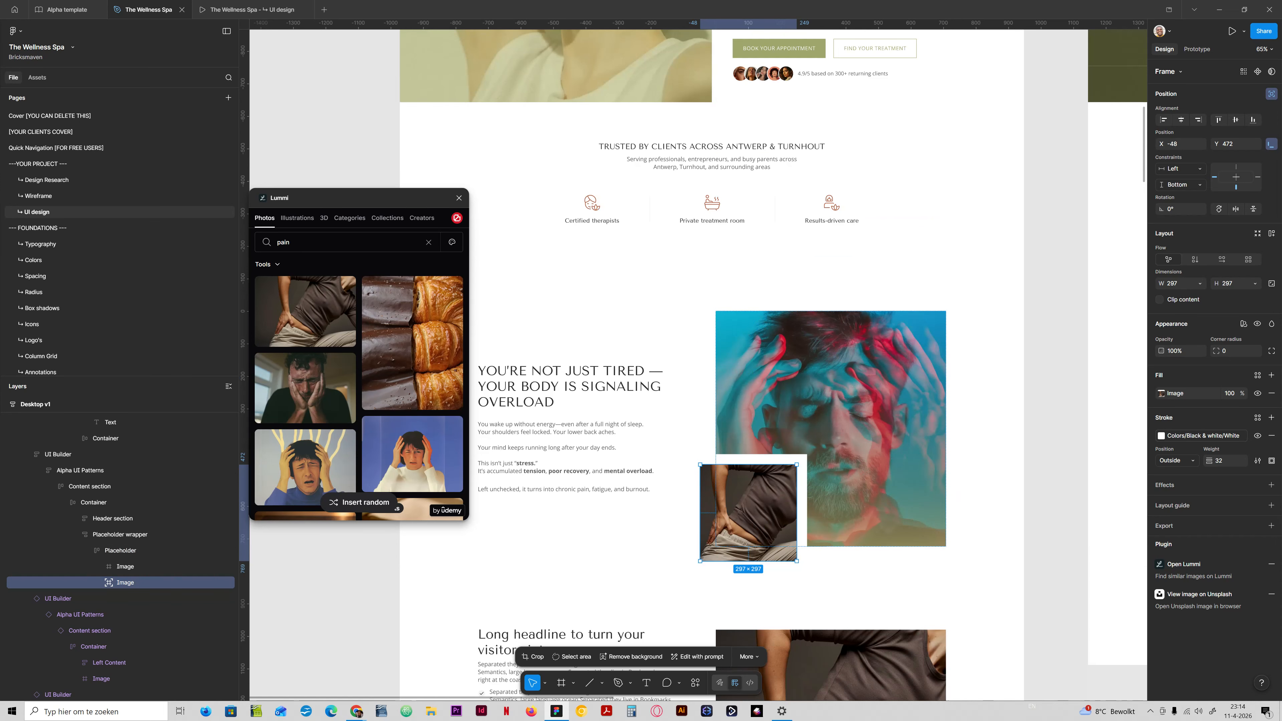
pyautogui.scroll(-2, 827, 454)
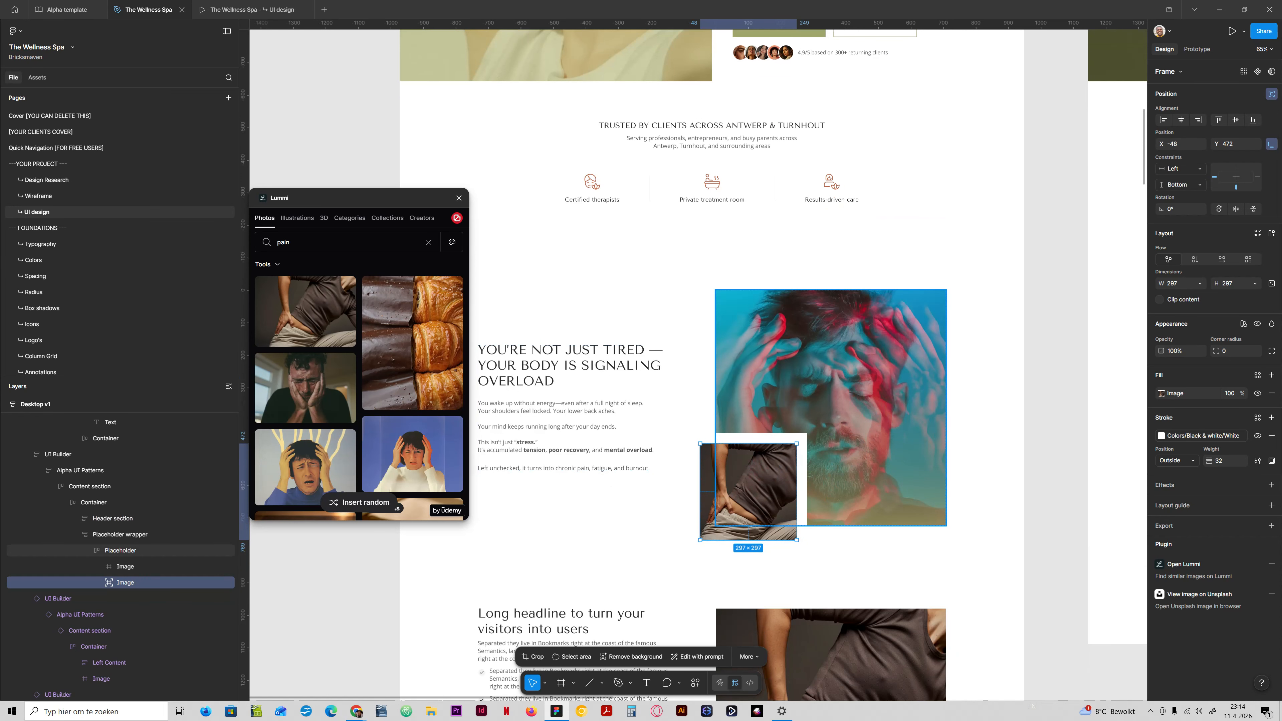
pyautogui.click(126, 566)
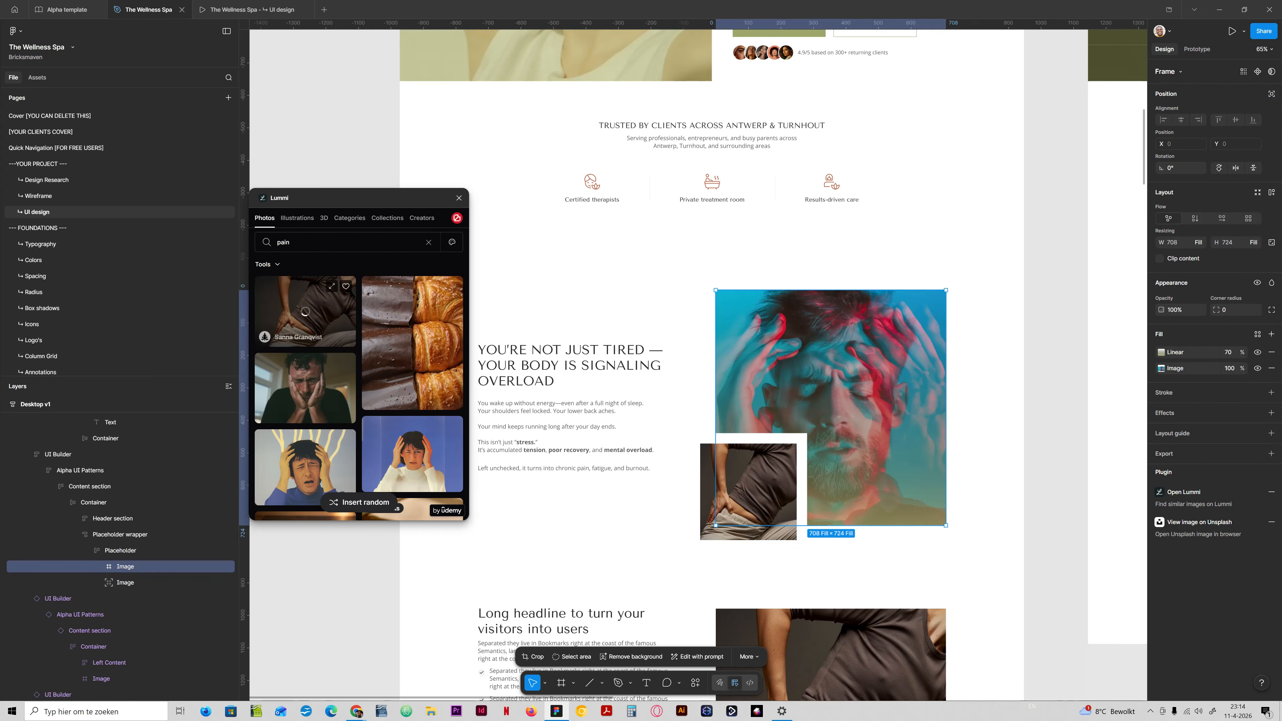
# Search the photos for "burnout" and fill the small overlapping image with the red-and-cyan portrait of a man holding his head.
pyautogui.click(737, 500)
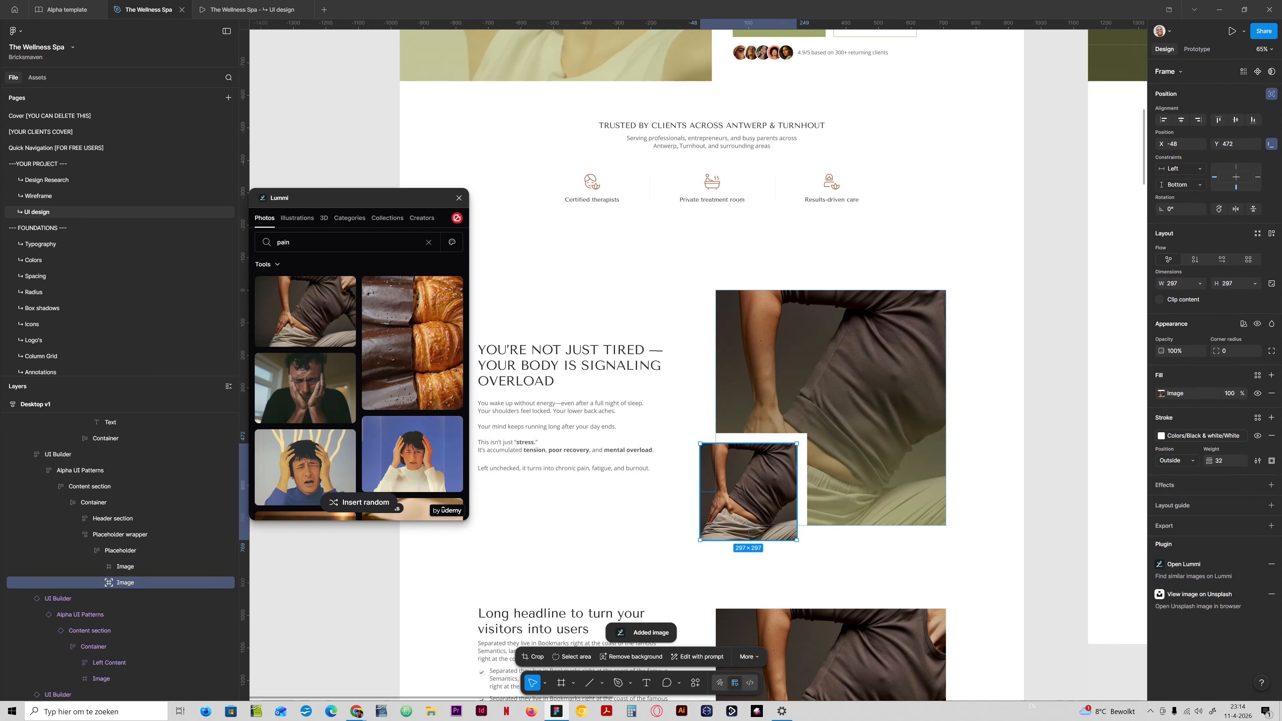
pyautogui.doubleClick(283, 242)
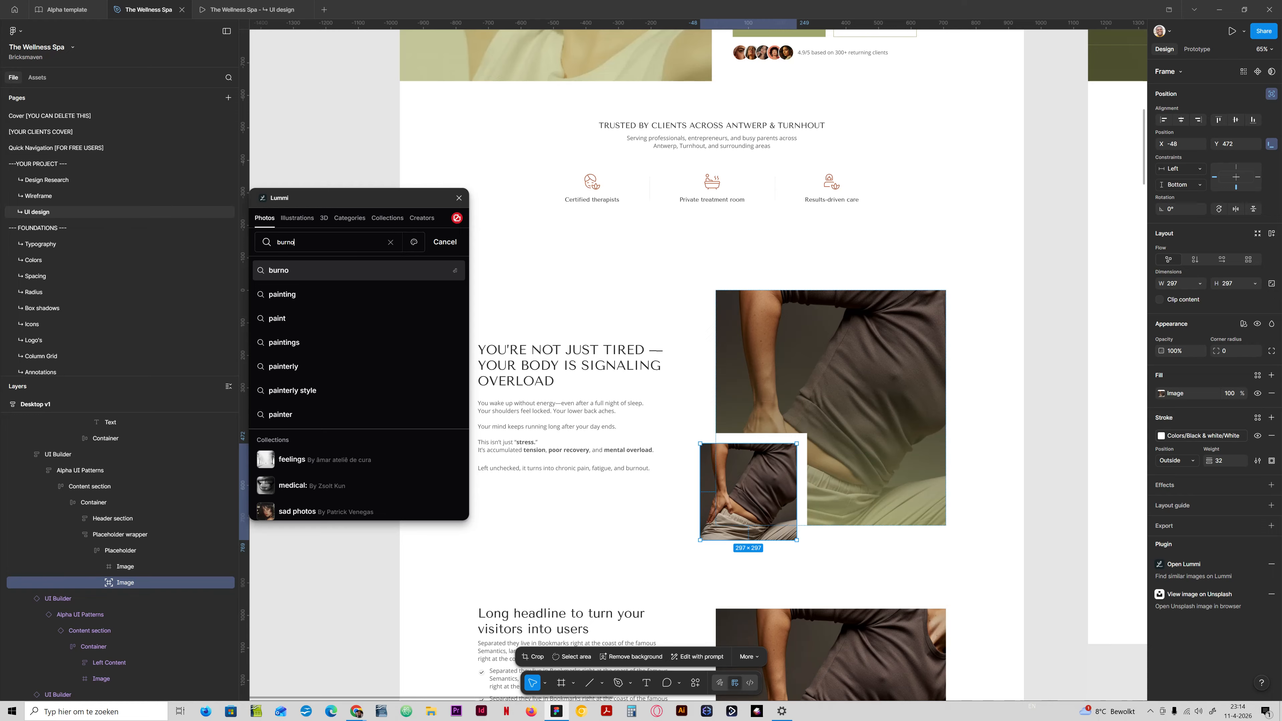
pyautogui.press('Return')
pyautogui.scroll(-5, 347, 295)
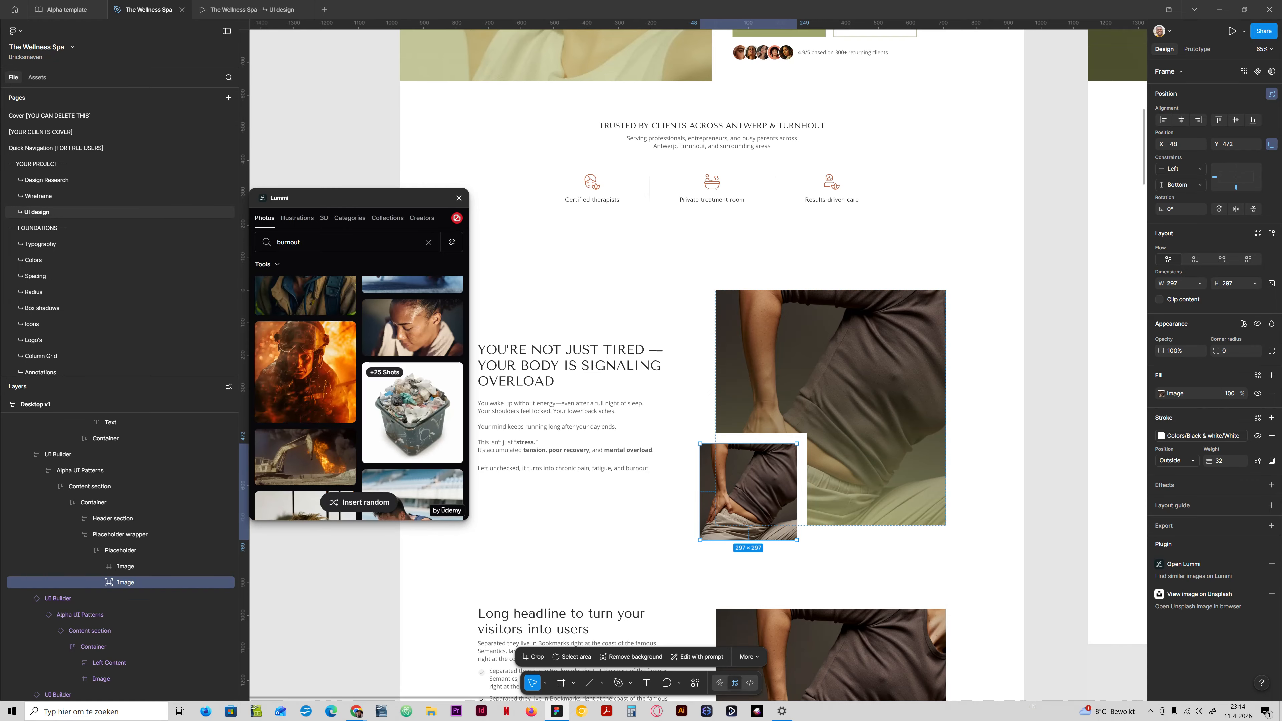
pyautogui.scroll(-10, 346, 294)
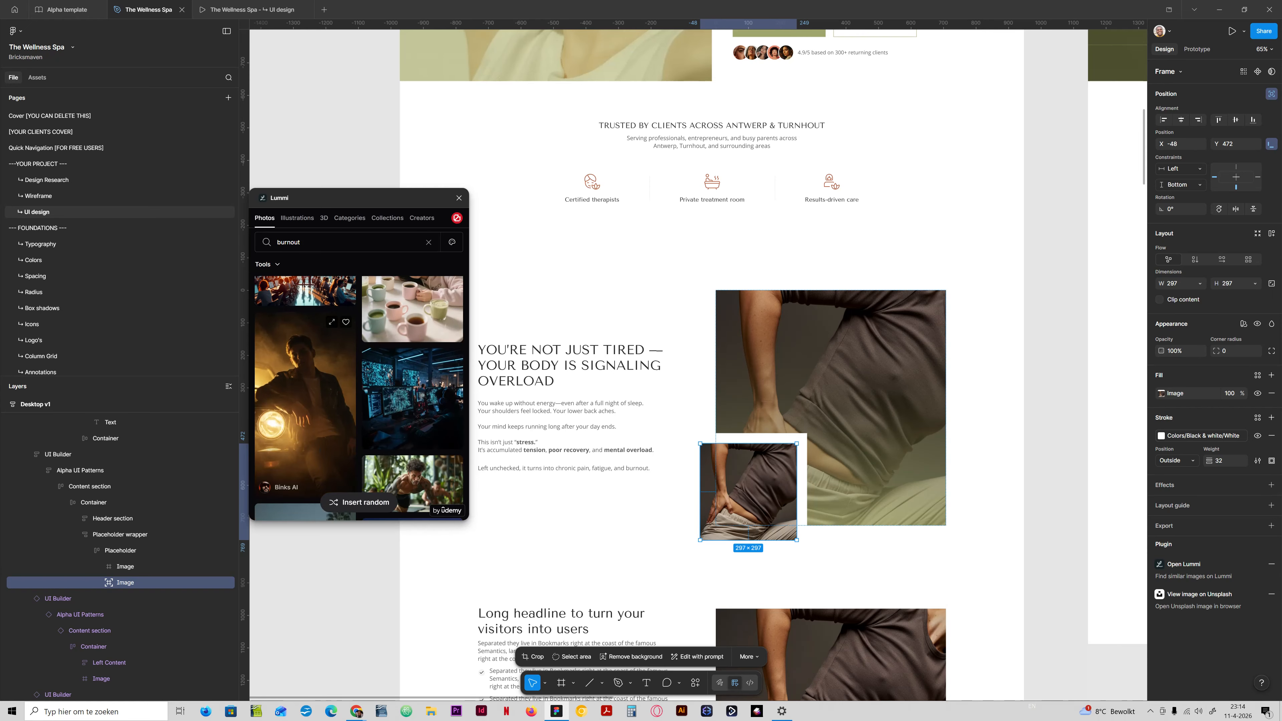
pyautogui.scroll(-10, 306, 354)
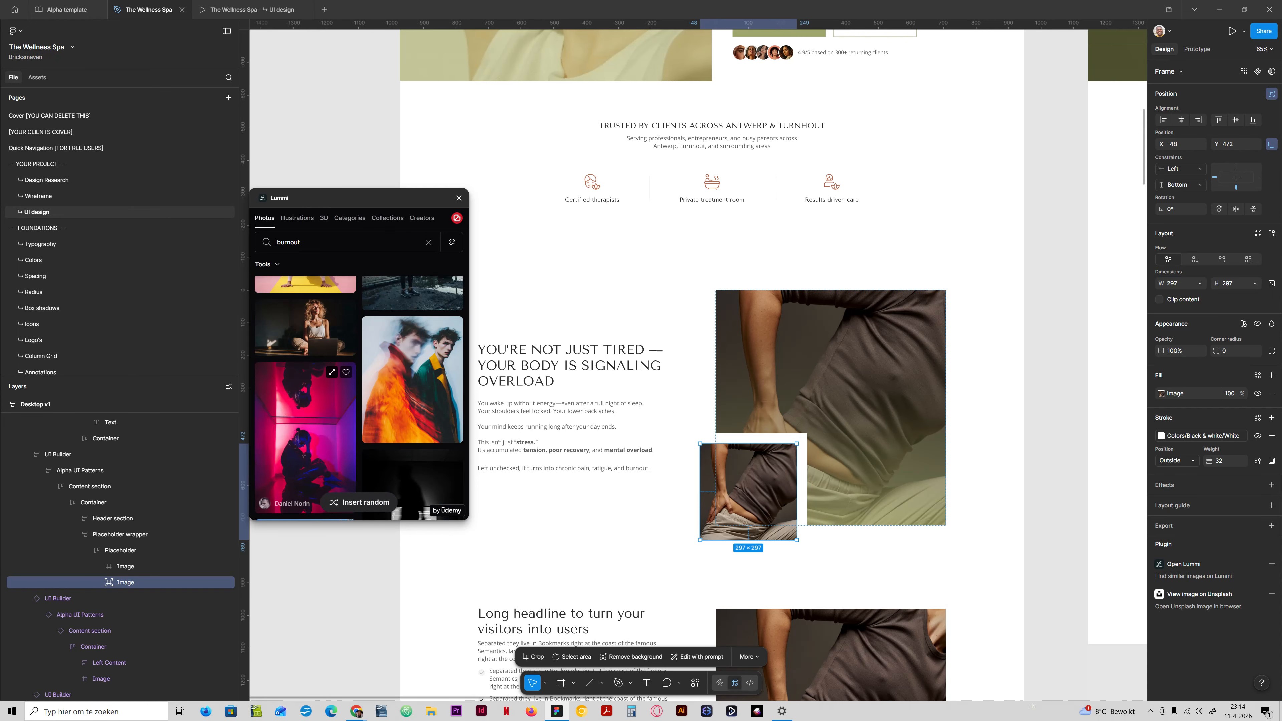
pyautogui.scroll(-10, 359, 398)
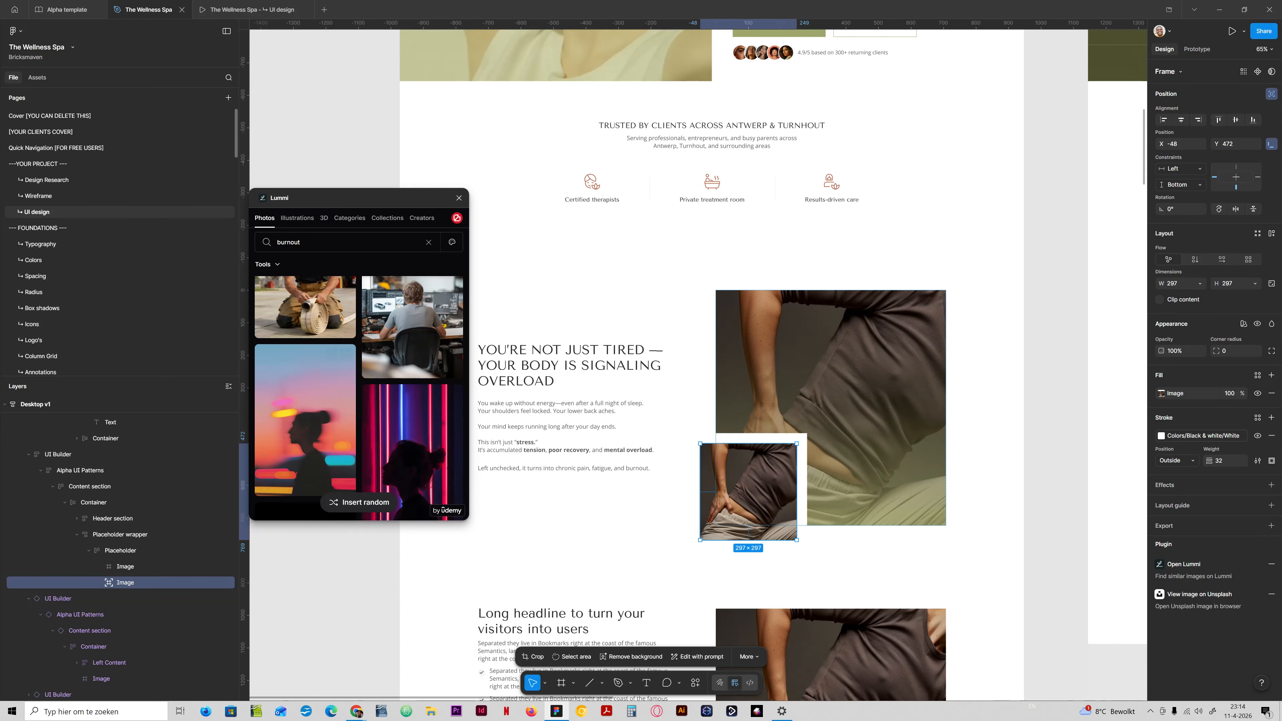
pyautogui.scroll(-10, 359, 398)
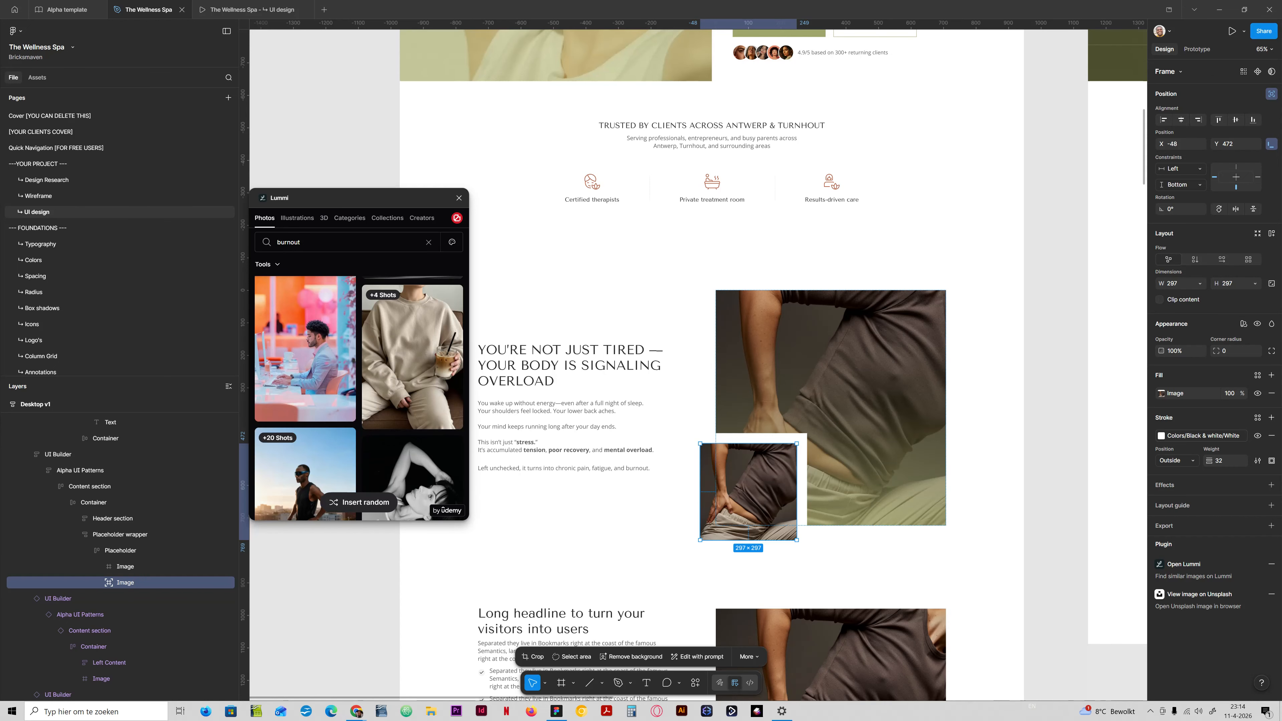
pyautogui.scroll(-5, 412, 353)
pyautogui.click(412, 344)
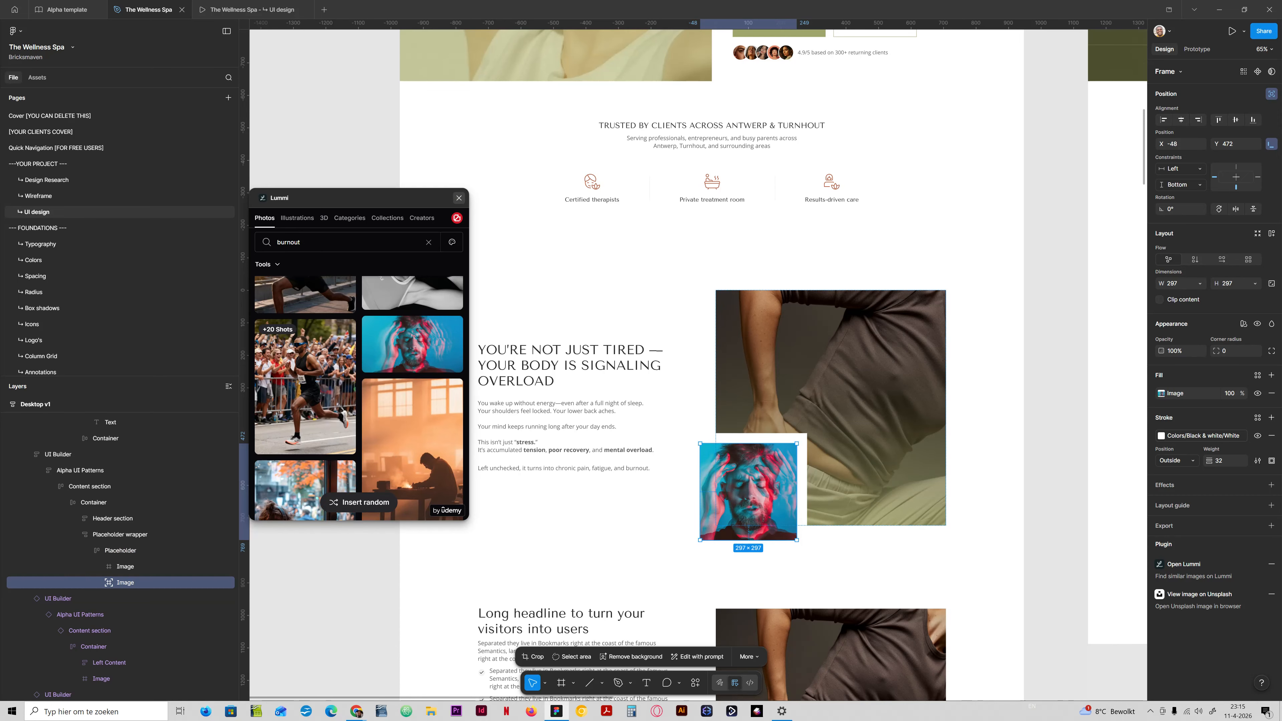
# Move the small red-and-cyan portrait over the lower right part of the lower-back photo and hide it.
pyautogui.click(459, 198)
pyautogui.moveTo(772, 496); pyautogui.dragTo(938, 451)
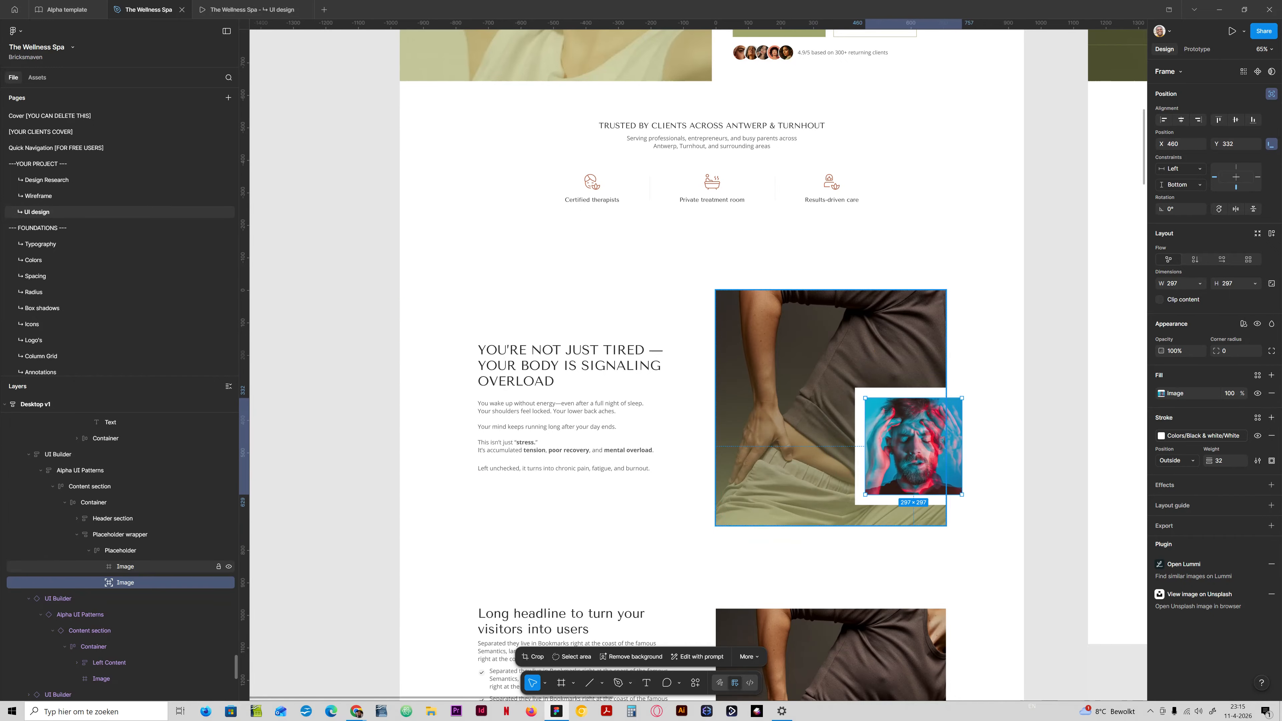
pyautogui.click(229, 583)
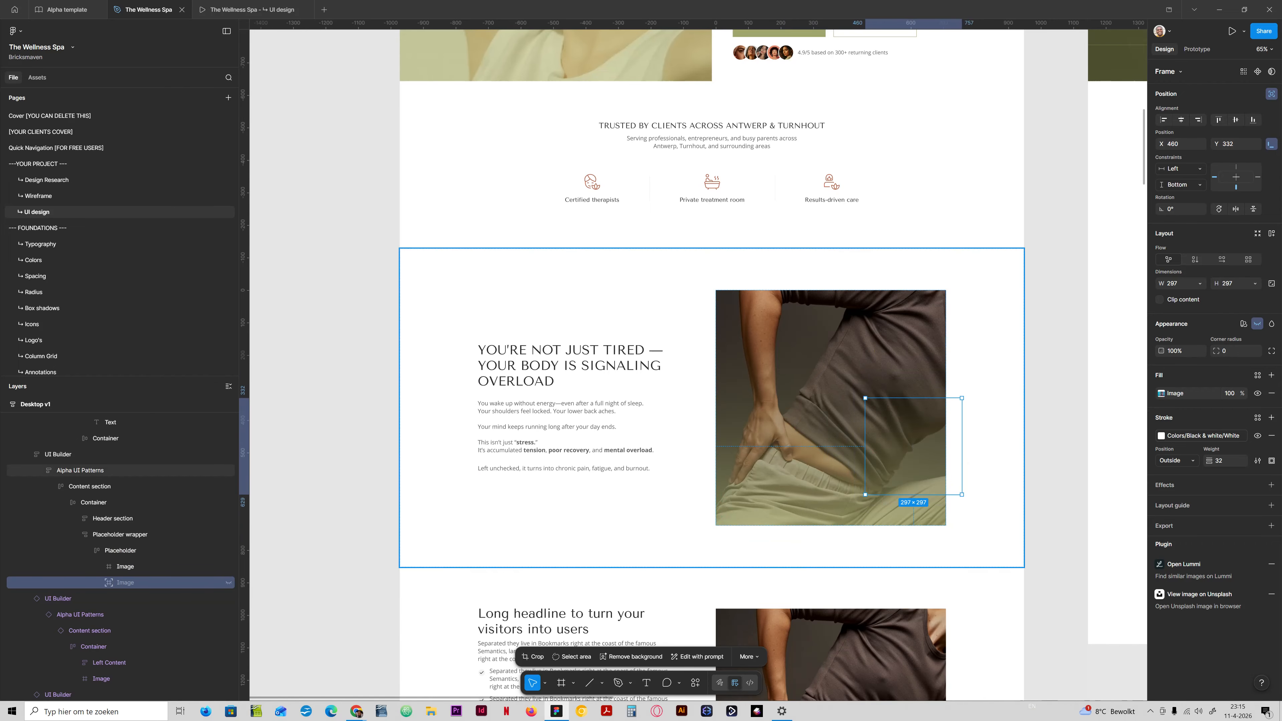
pyautogui.click(914, 475)
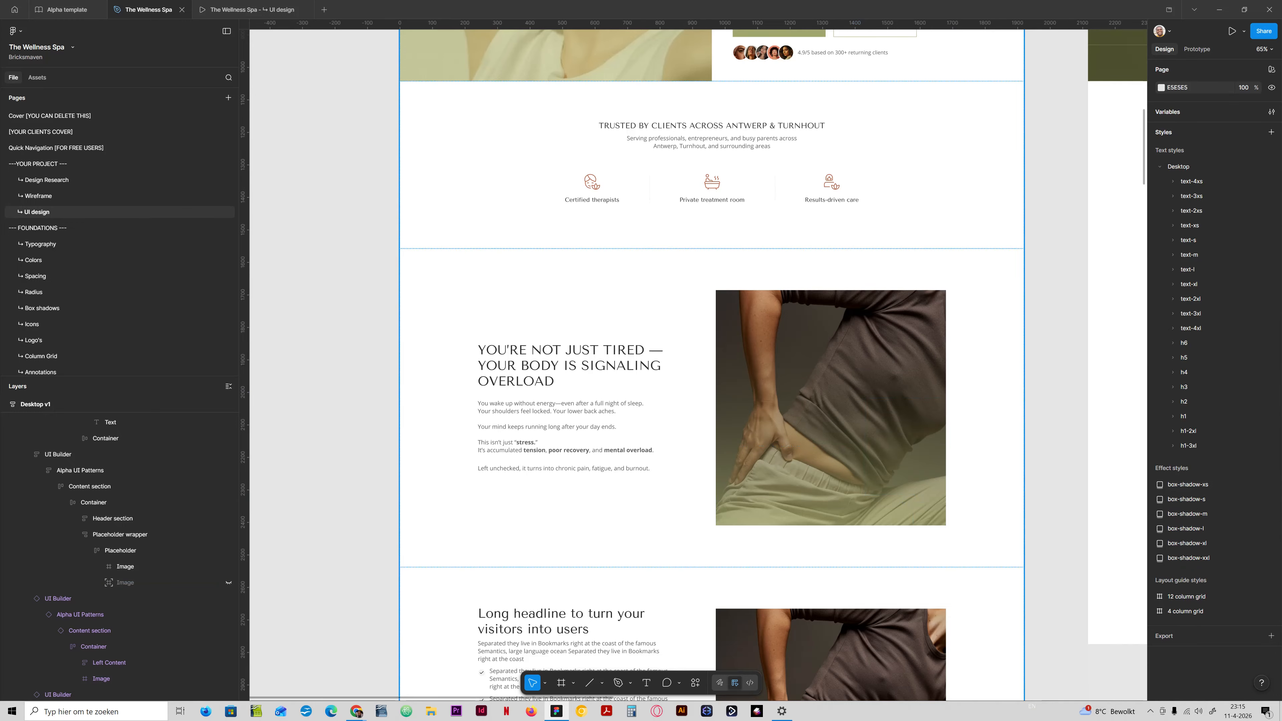
# Review the hero, trust strip, "You're not just tired" and "Long headline" sections in the prototype preview.
pyautogui.hotkey('ctrl', 'Tab')
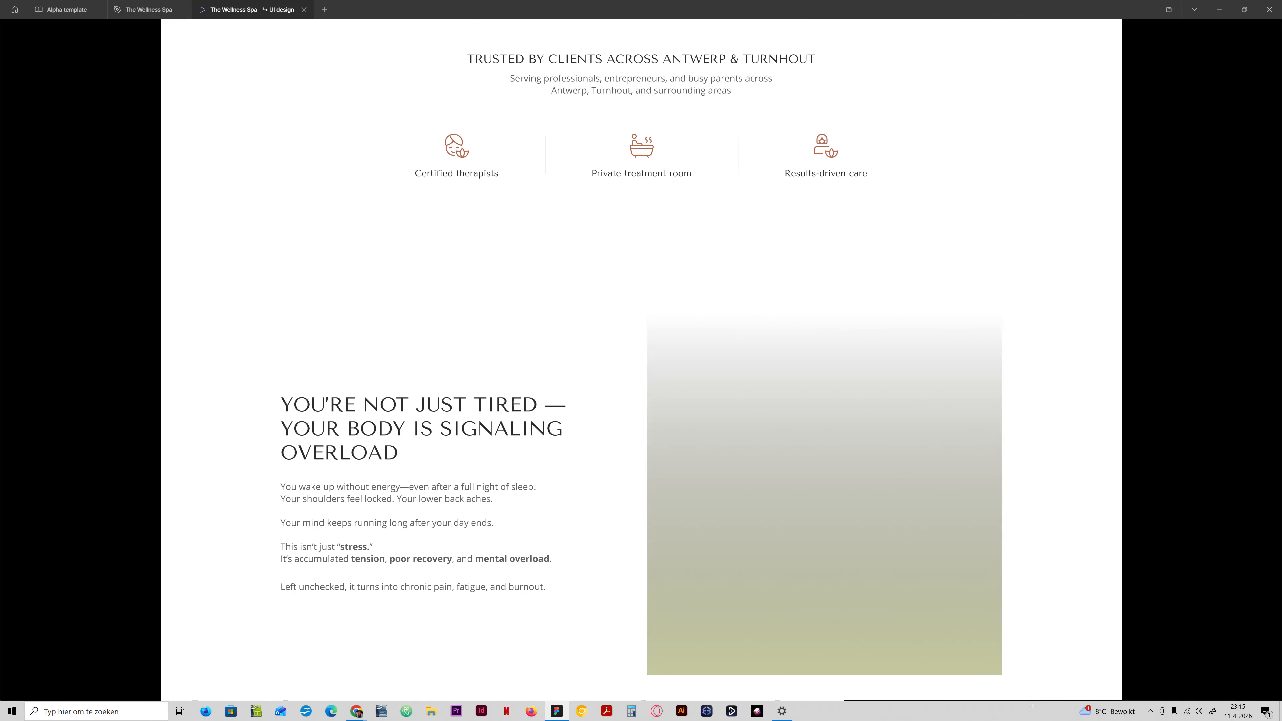
pyautogui.scroll(-3, 641, 353)
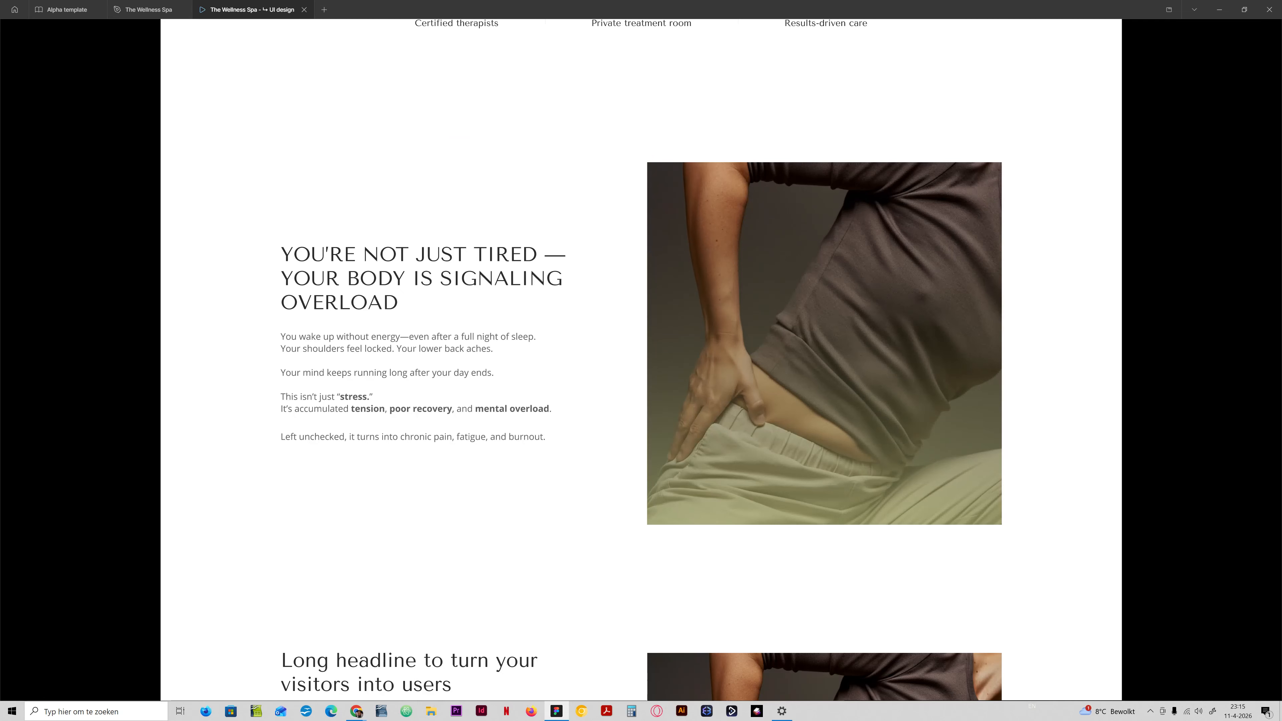
pyautogui.scroll(4, 641, 360)
pyautogui.scroll(-2, 641, 359)
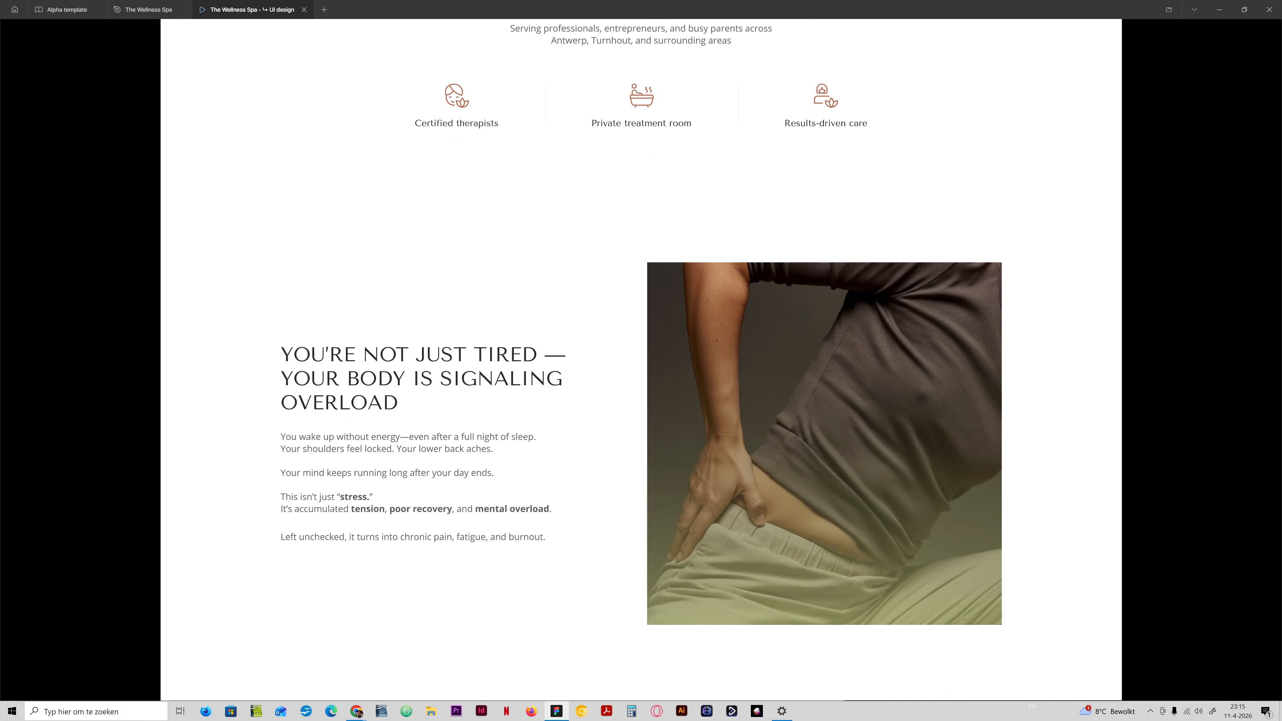
pyautogui.scroll(3, 641, 359)
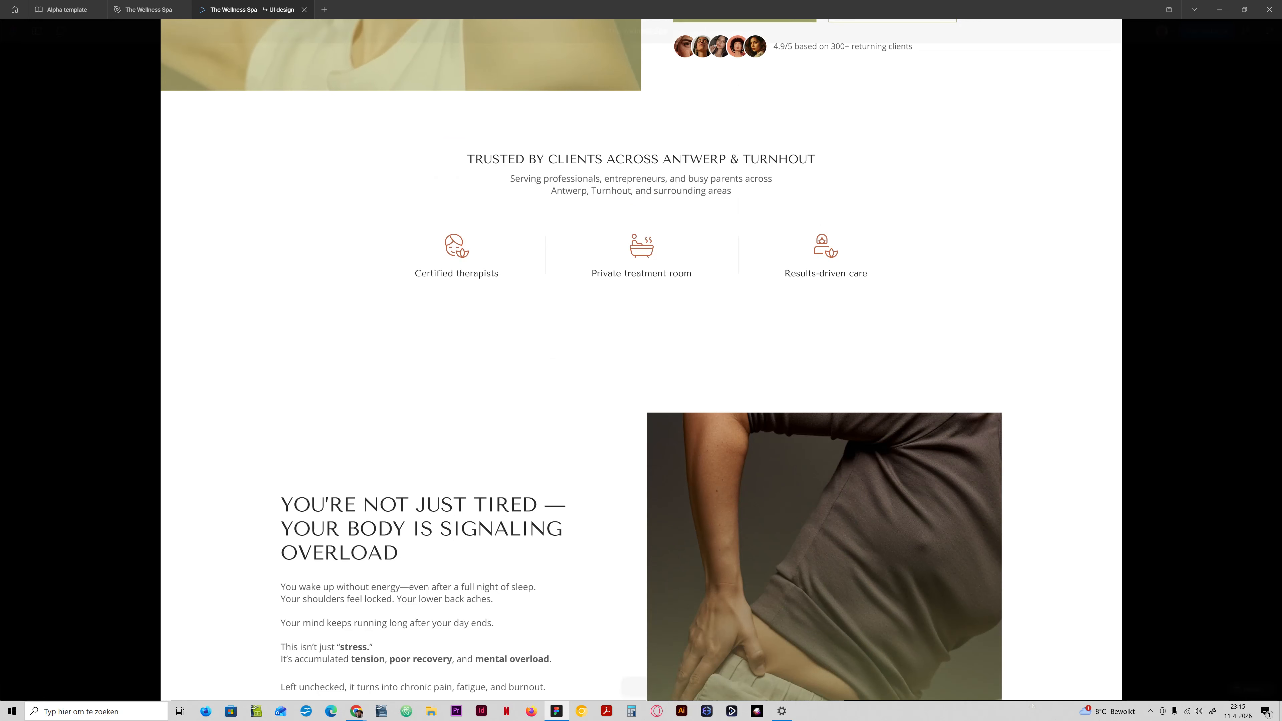
pyautogui.scroll(-8, 641, 359)
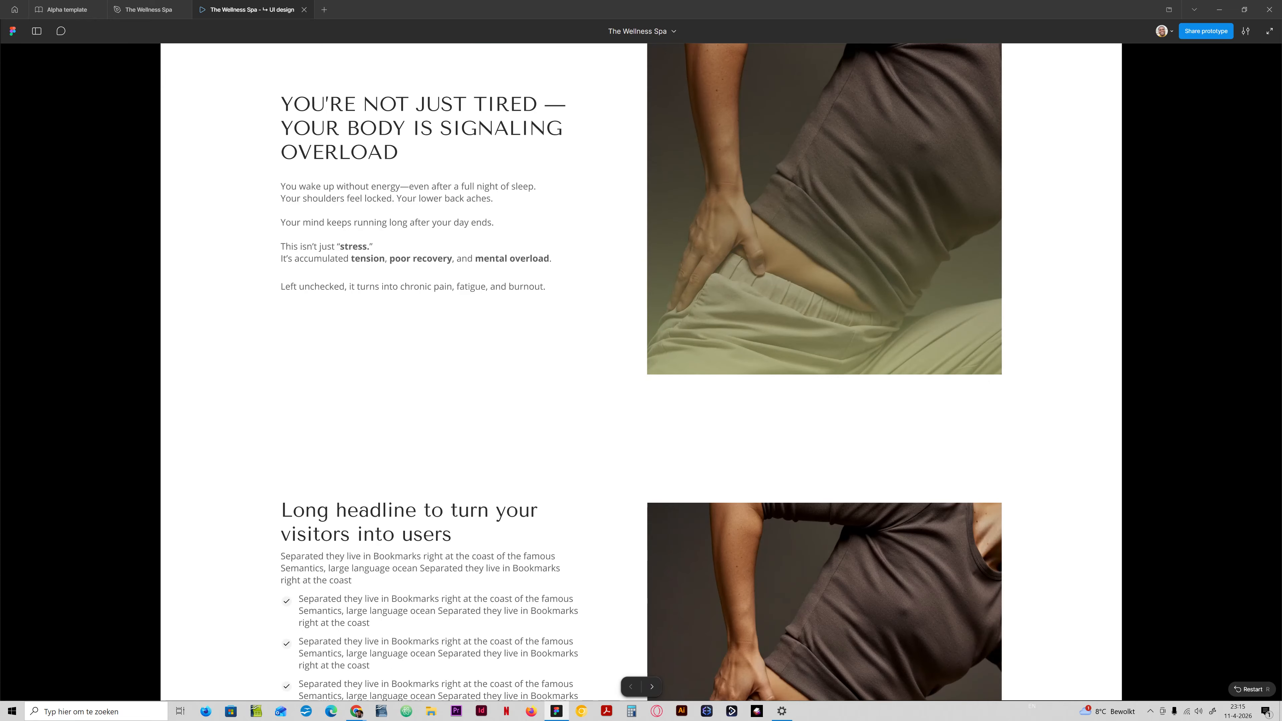
pyautogui.scroll(7, 641, 359)
pyautogui.scroll(-10, 641, 359)
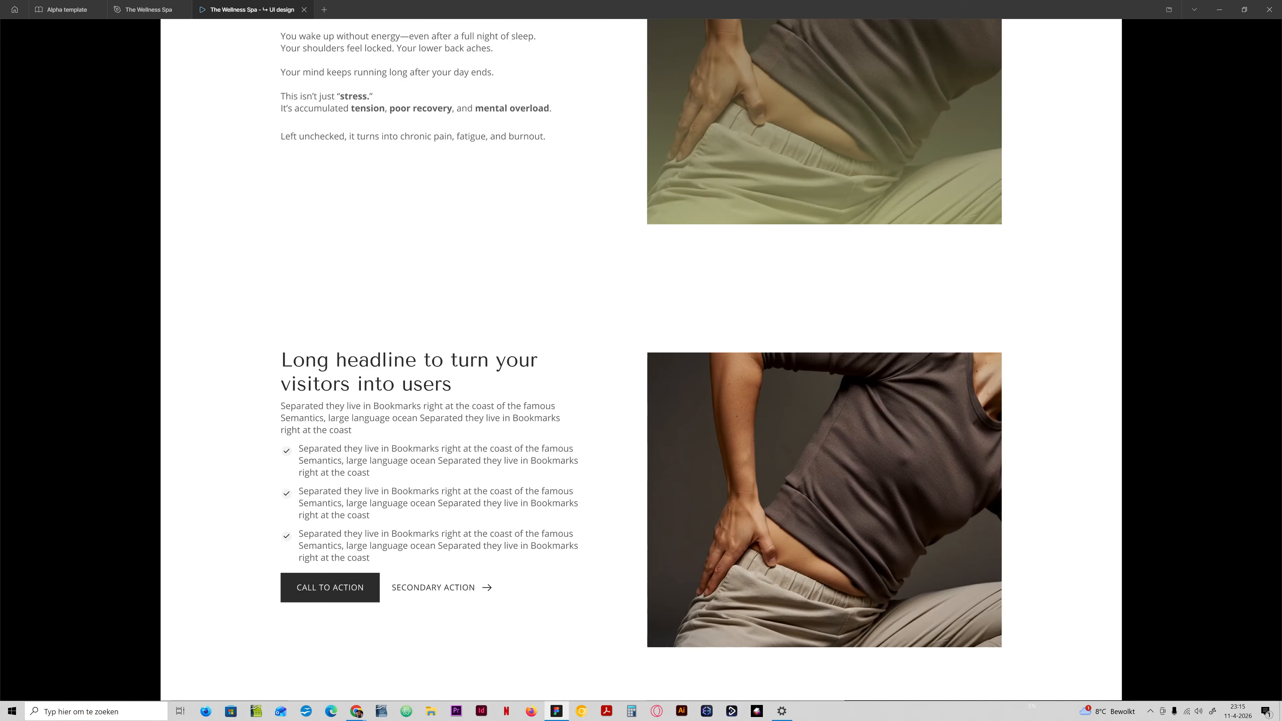
pyautogui.scroll(19, 641, 360)
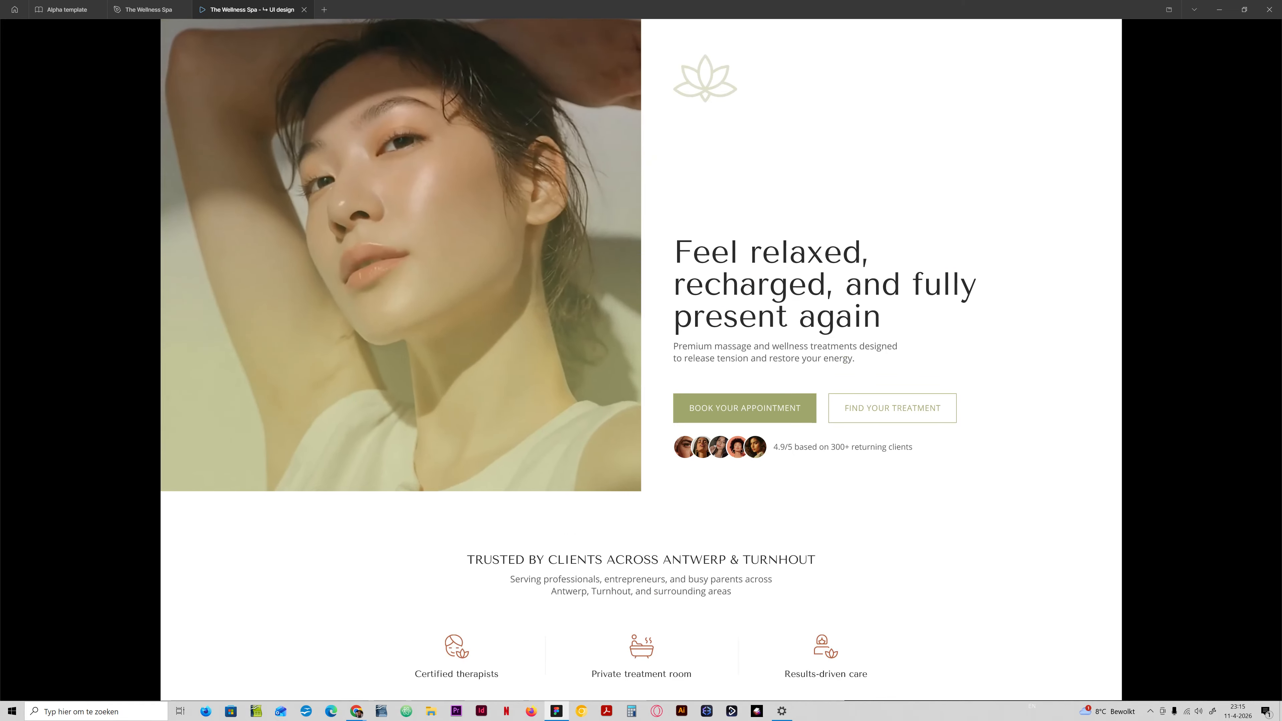
pyautogui.scroll(-14, 641, 359)
pyautogui.scroll(3, 641, 360)
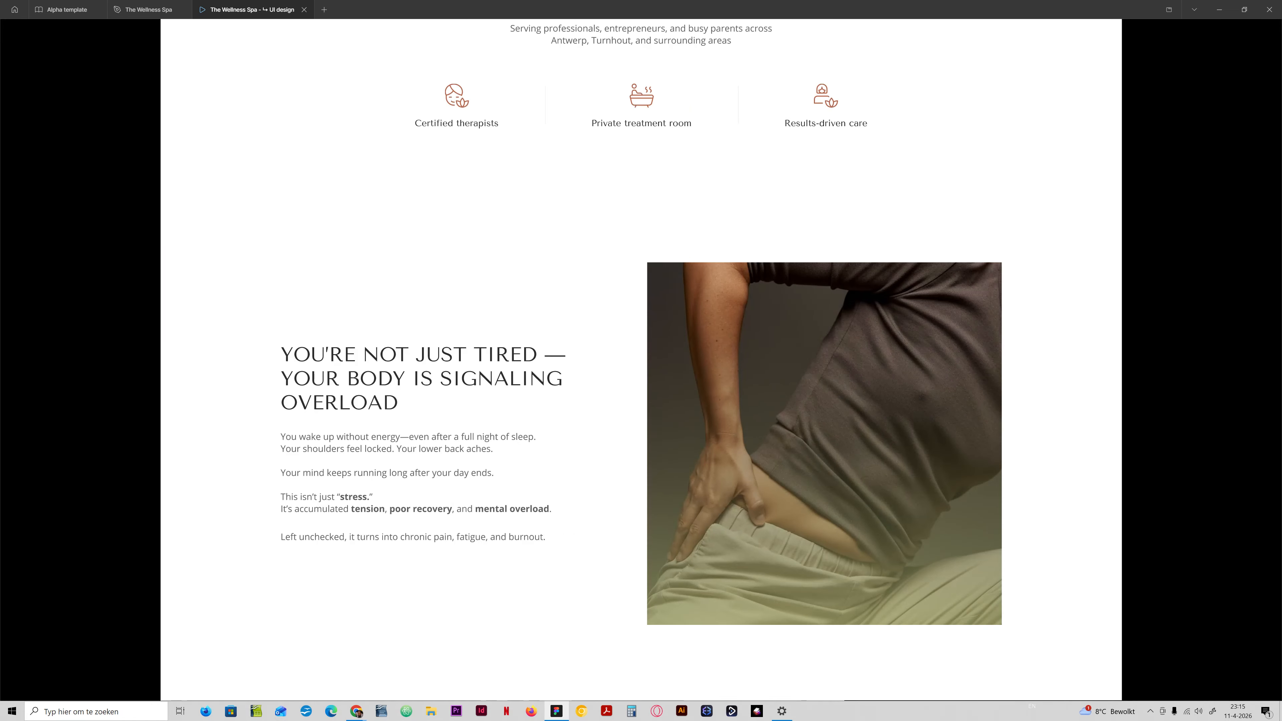
pyautogui.scroll(-4, 641, 359)
pyautogui.scroll(4, 641, 360)
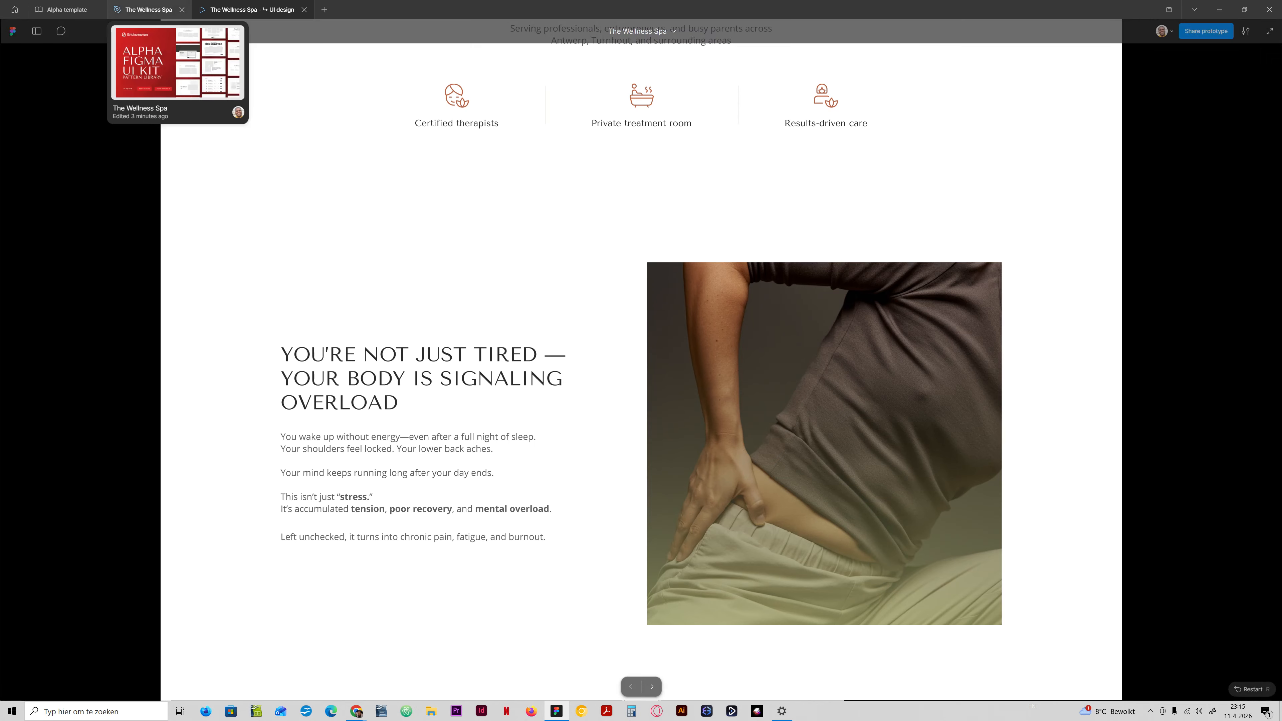
# Return to the design file and copy the "woman (1) 1" icon component from the Project Icons USE frame on the Icons page.
pyautogui.click(147, 9)
pyautogui.scroll(4, 858, 404)
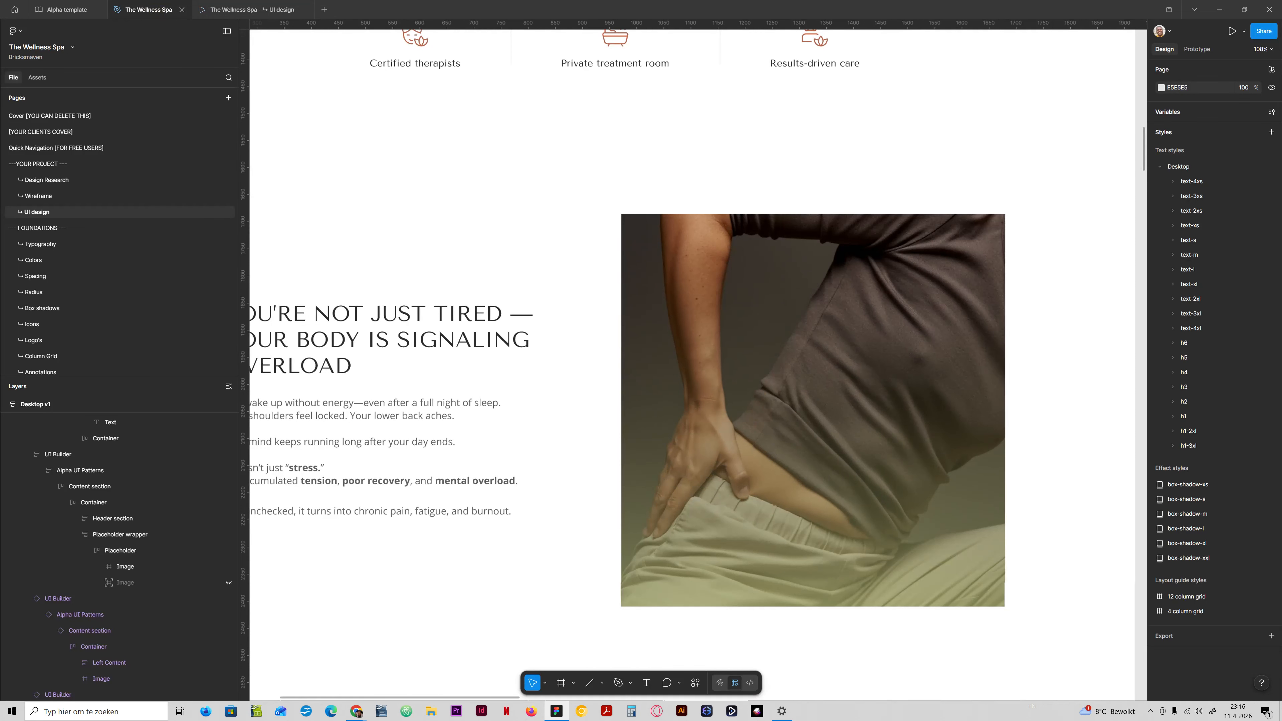
pyautogui.scroll(-1, 858, 404)
pyautogui.scroll(-3, 40, 152)
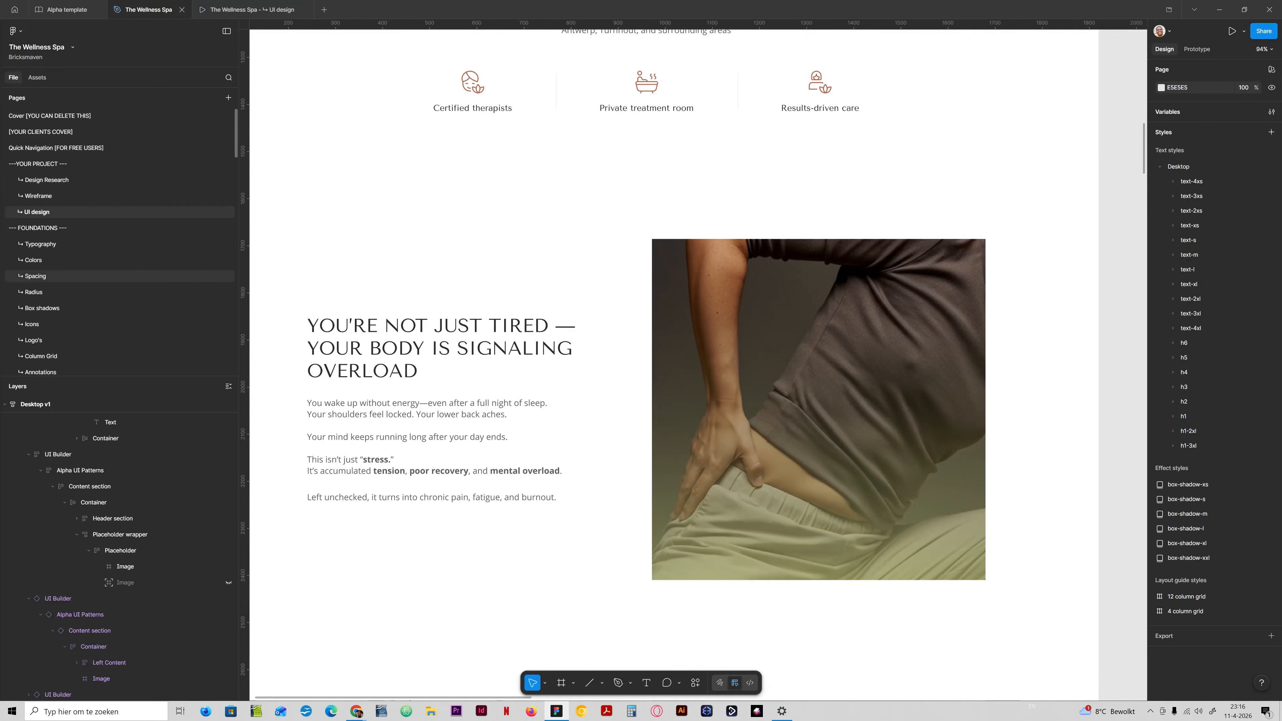
pyautogui.click(31, 224)
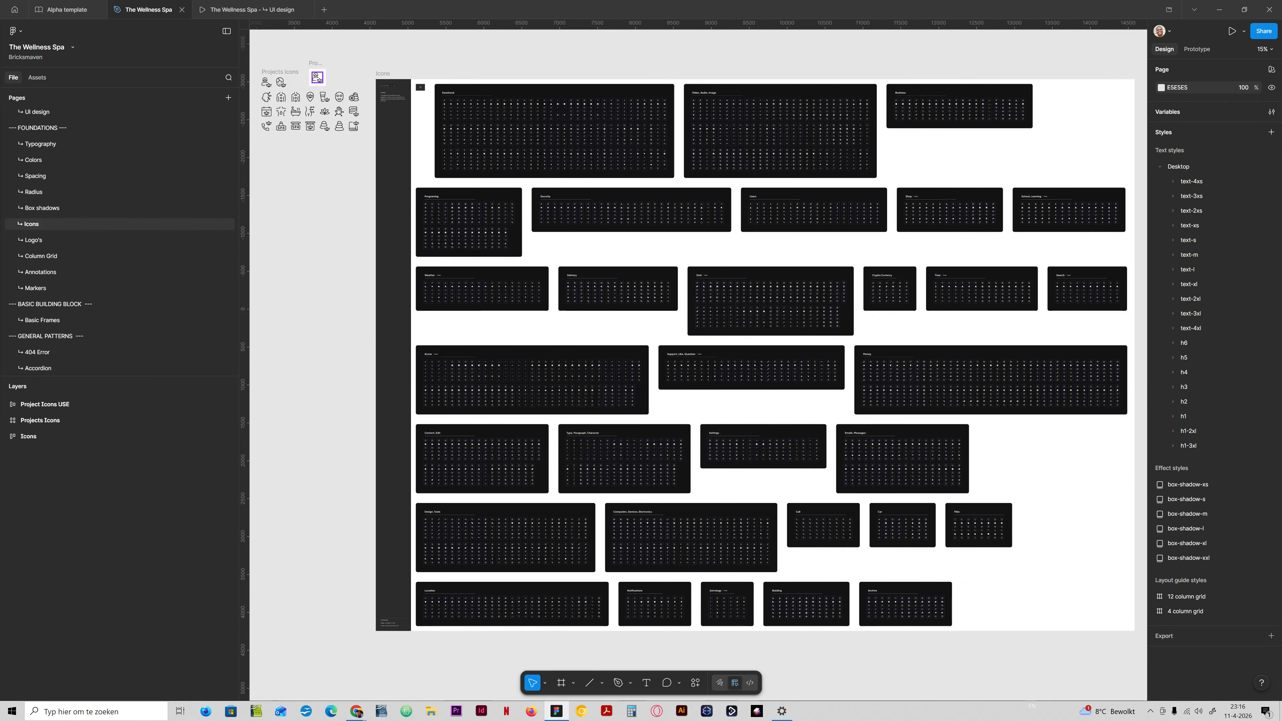
pyautogui.click(317, 77)
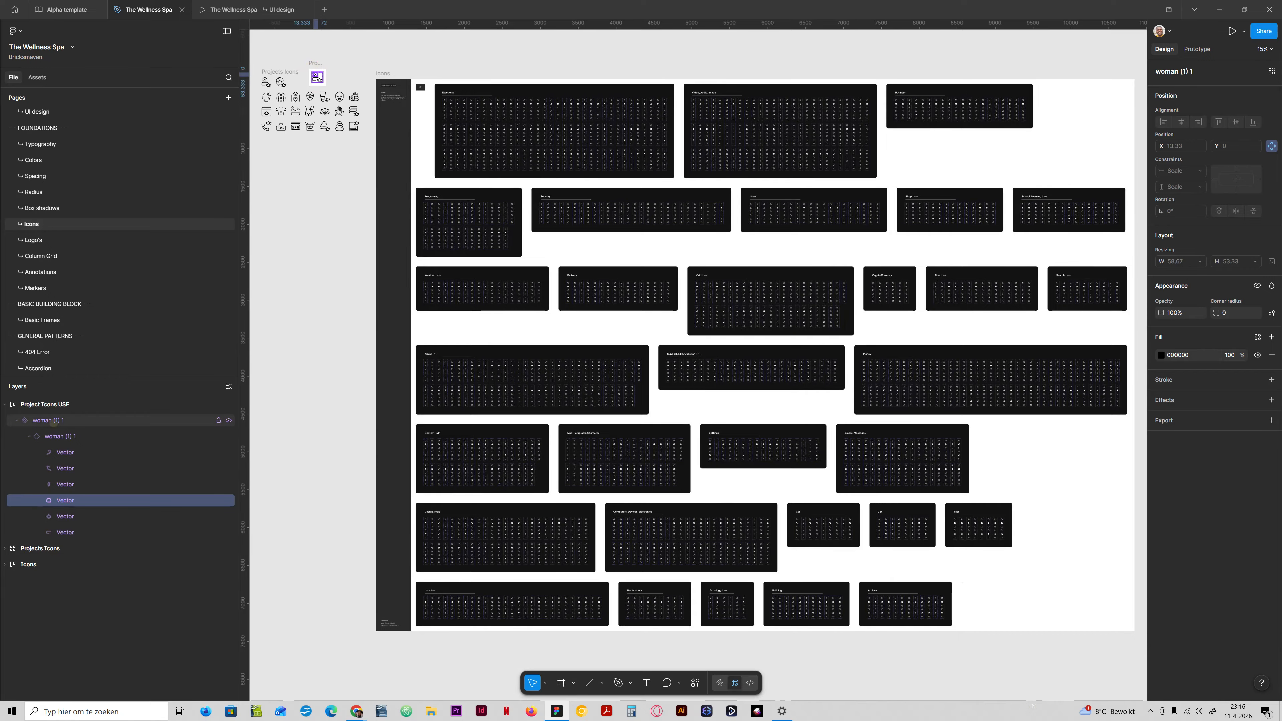
pyautogui.click(318, 79)
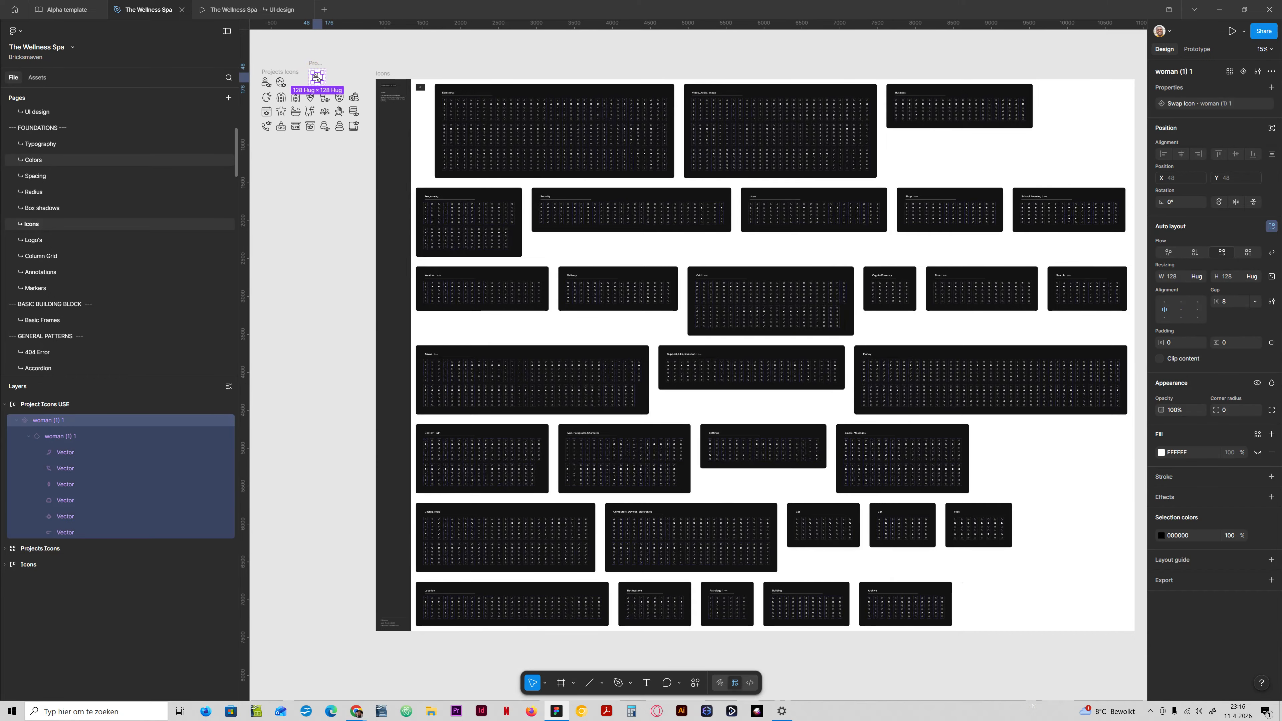
# Paste the copied icon into the main lower-back photo of the "You're not just tired" section on the UI design page.
pyautogui.scroll(3, 45, 215)
pyautogui.click(45, 213)
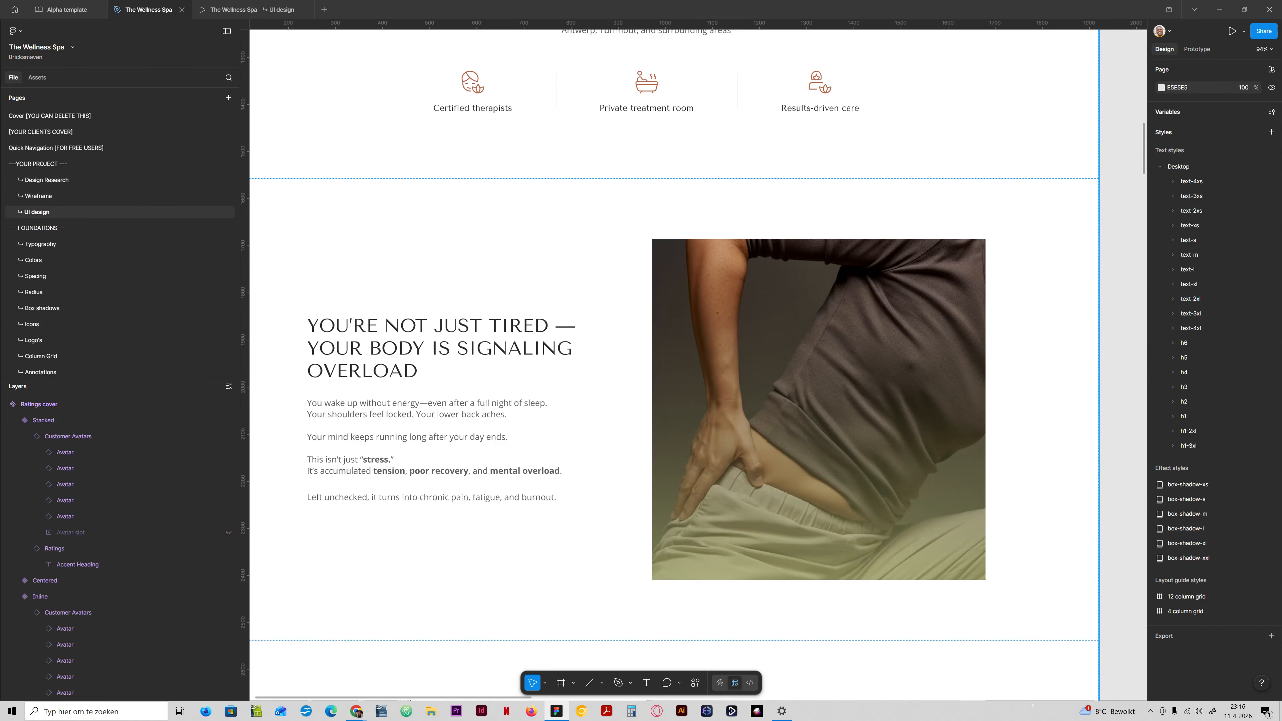
pyautogui.doubleClick(688, 341)
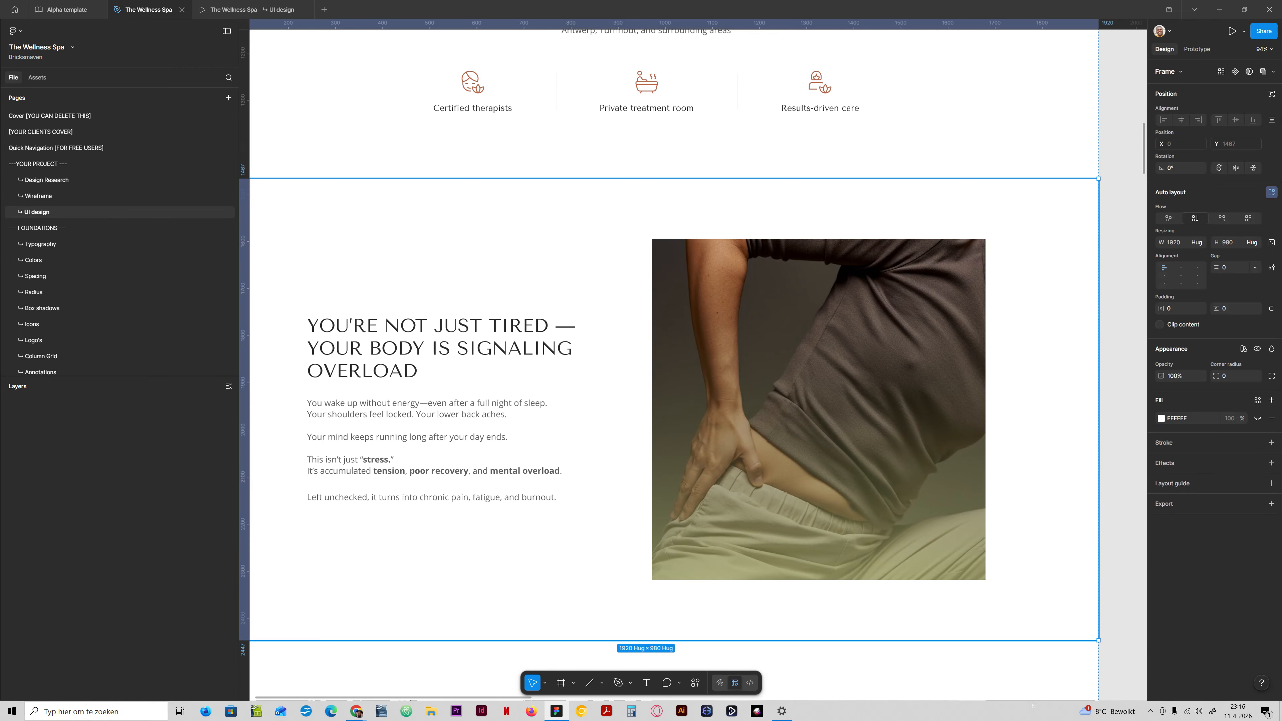
pyautogui.keyDown('ctrl'); pyautogui.click(688, 341); pyautogui.keyUp('ctrl')
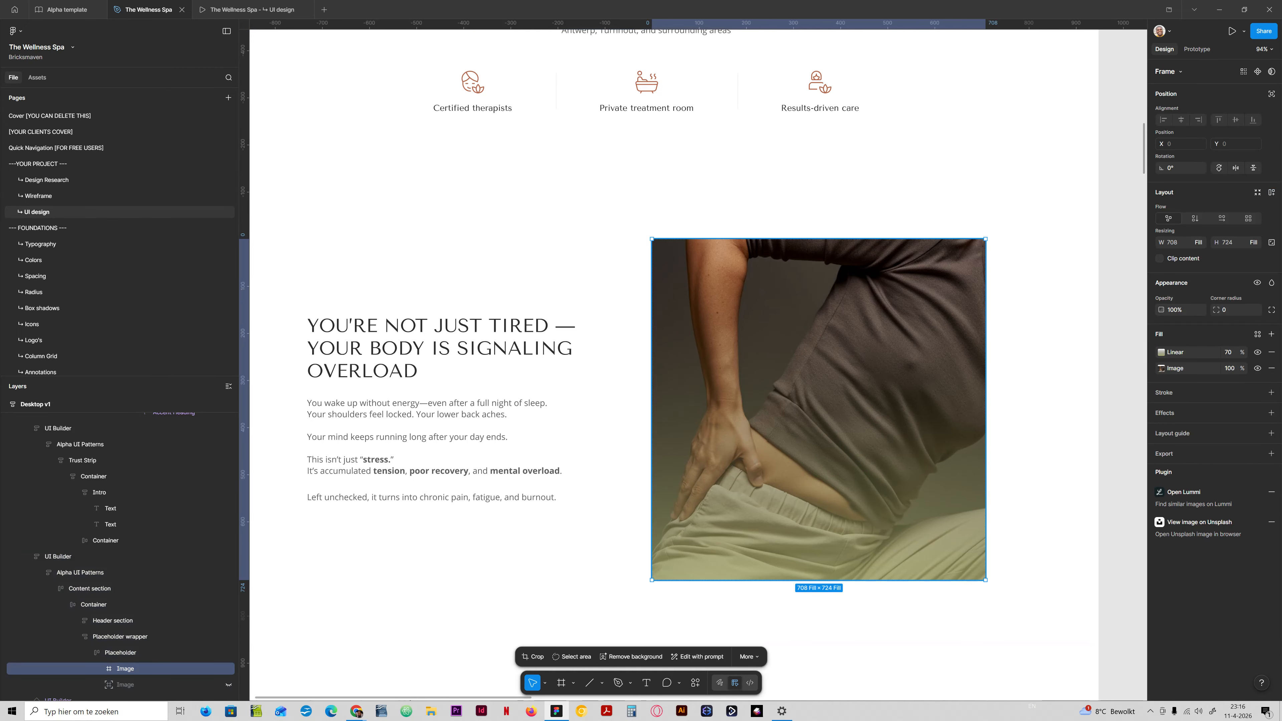
pyautogui.hotkey('ctrl', 'v')
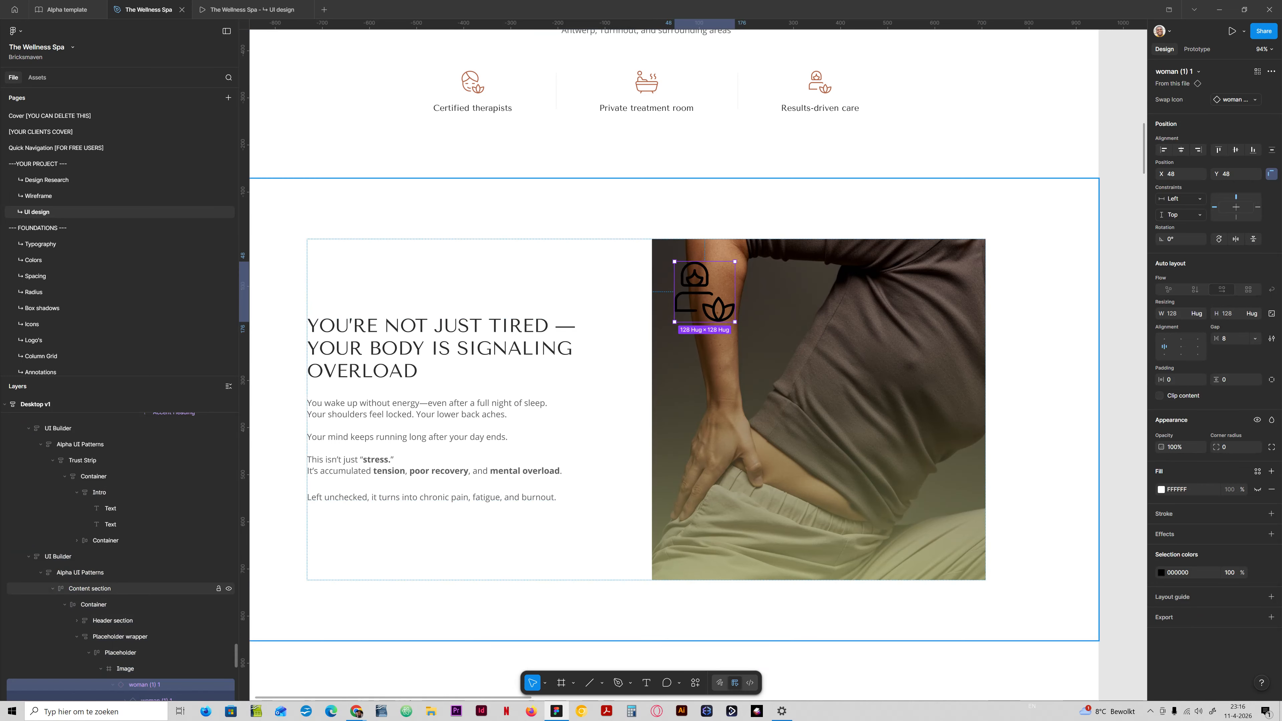
# Detach the pasted "woman (1) 1" icon in the photo from its main component.
pyautogui.scroll(-2, 122, 556)
pyautogui.rightClick(158, 584)
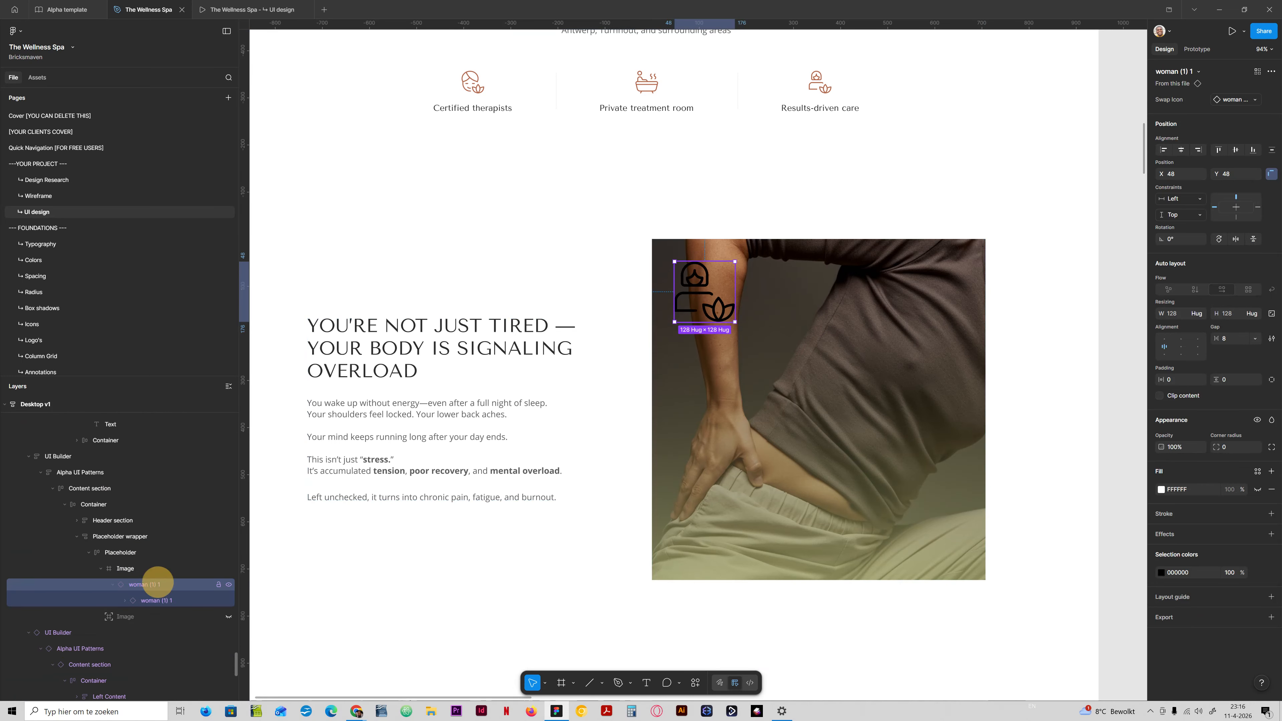
pyautogui.moveTo(158, 581)
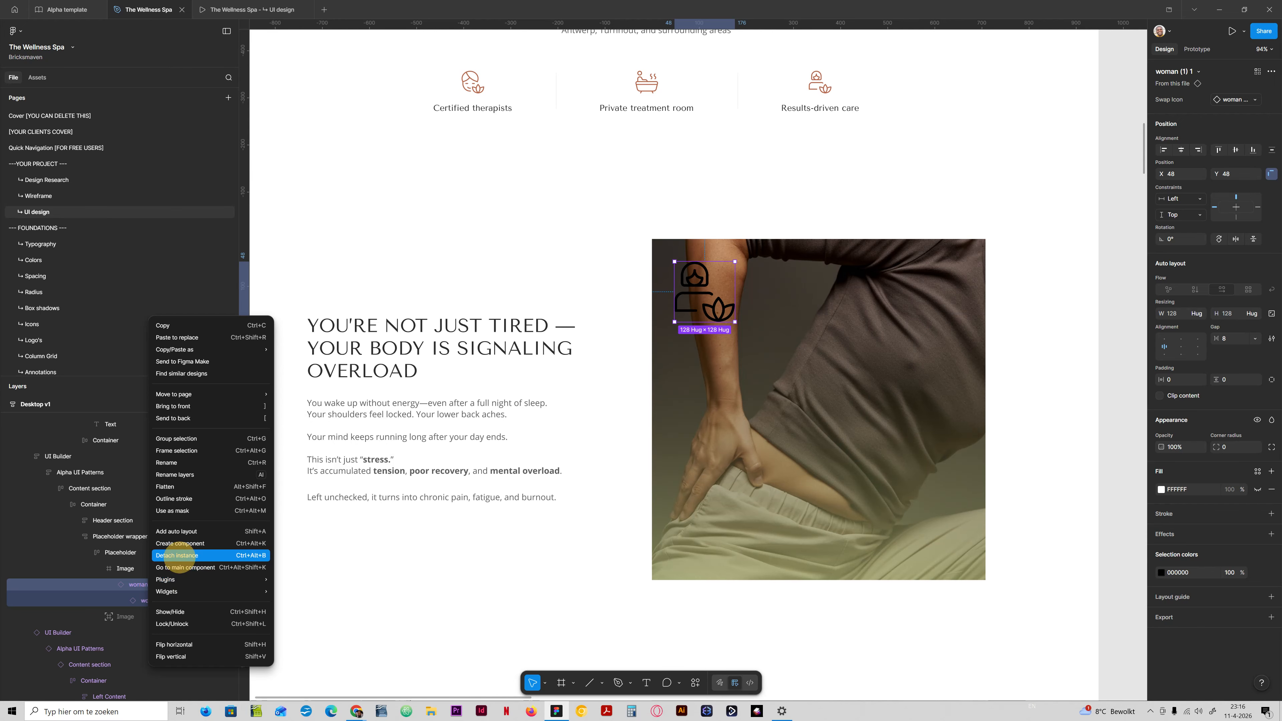
pyautogui.click(176, 531)
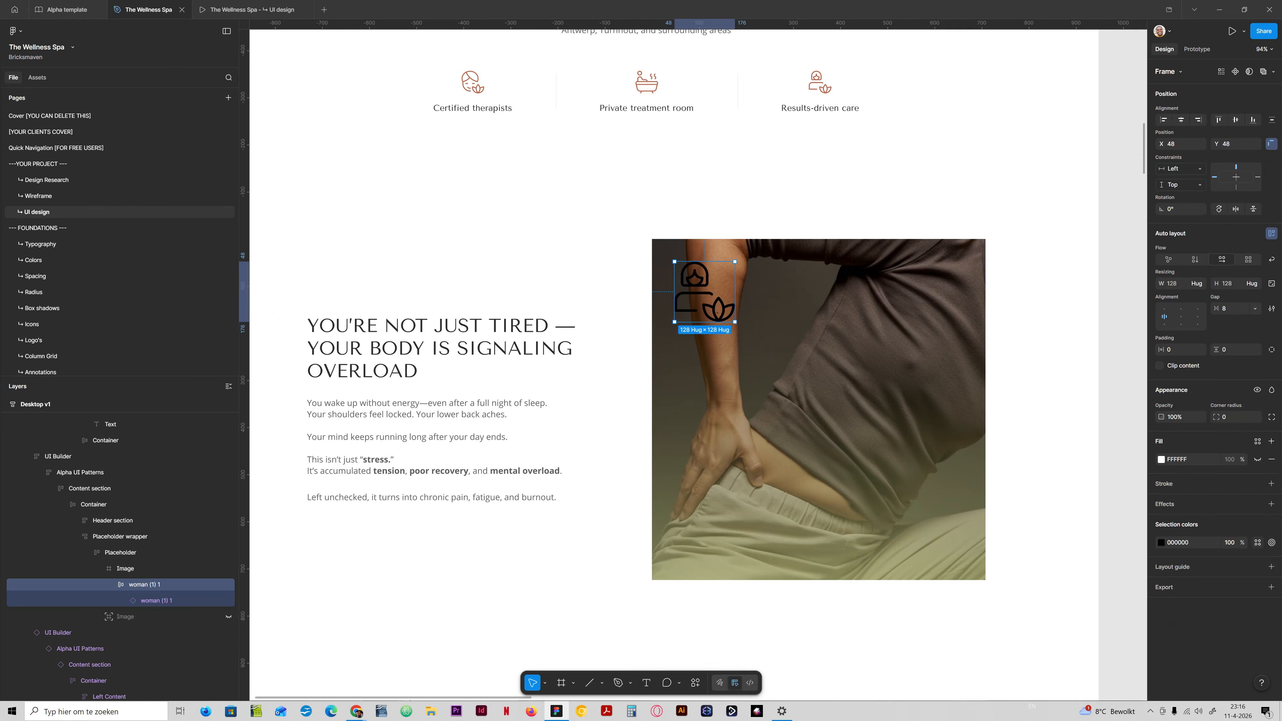
# Recolour the nested icon in the photo with the White colour from the Black & white library group.
pyautogui.click(180, 600)
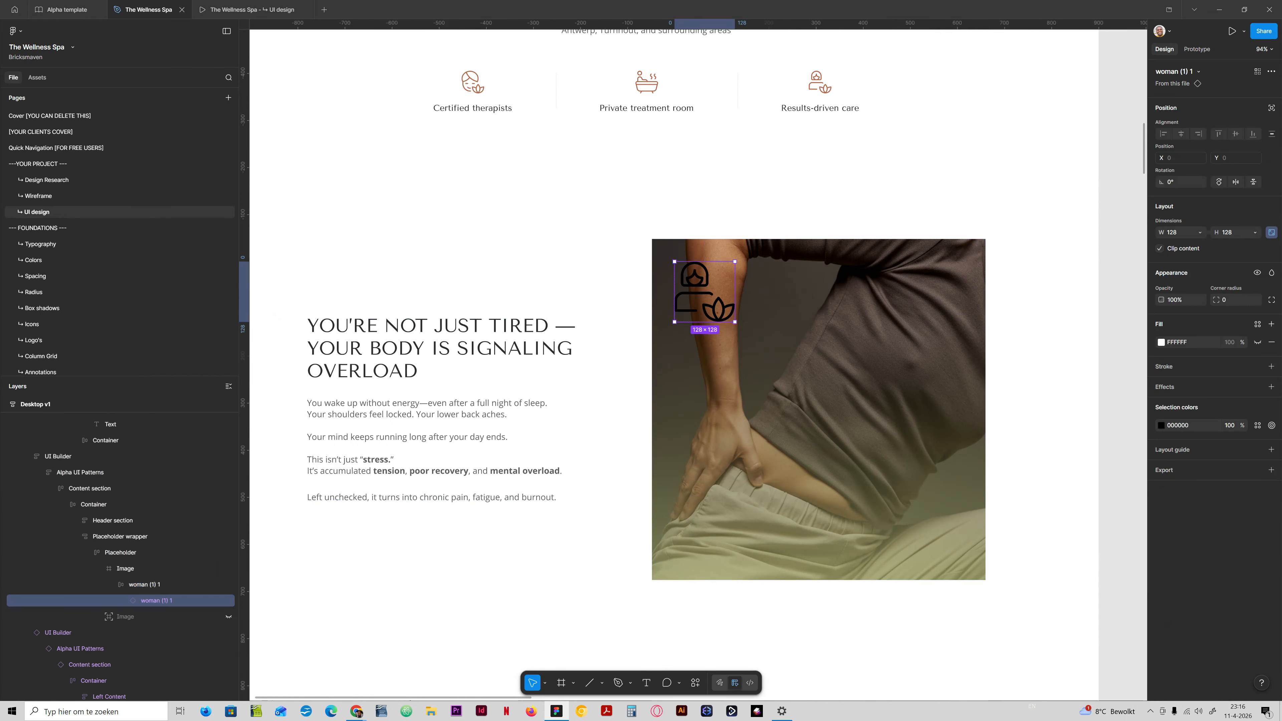
pyautogui.click(1257, 425)
pyautogui.write('white')
pyautogui.press('Down')
pyautogui.press('Return')
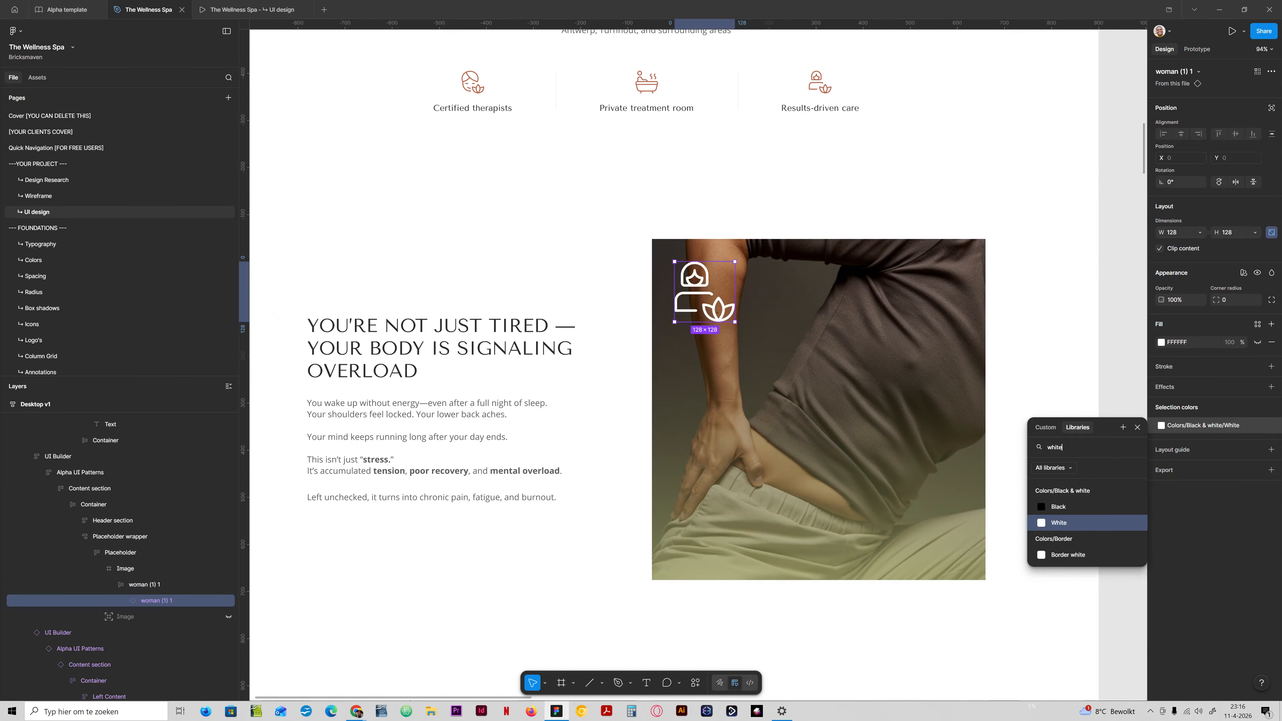
pyautogui.click(154, 582)
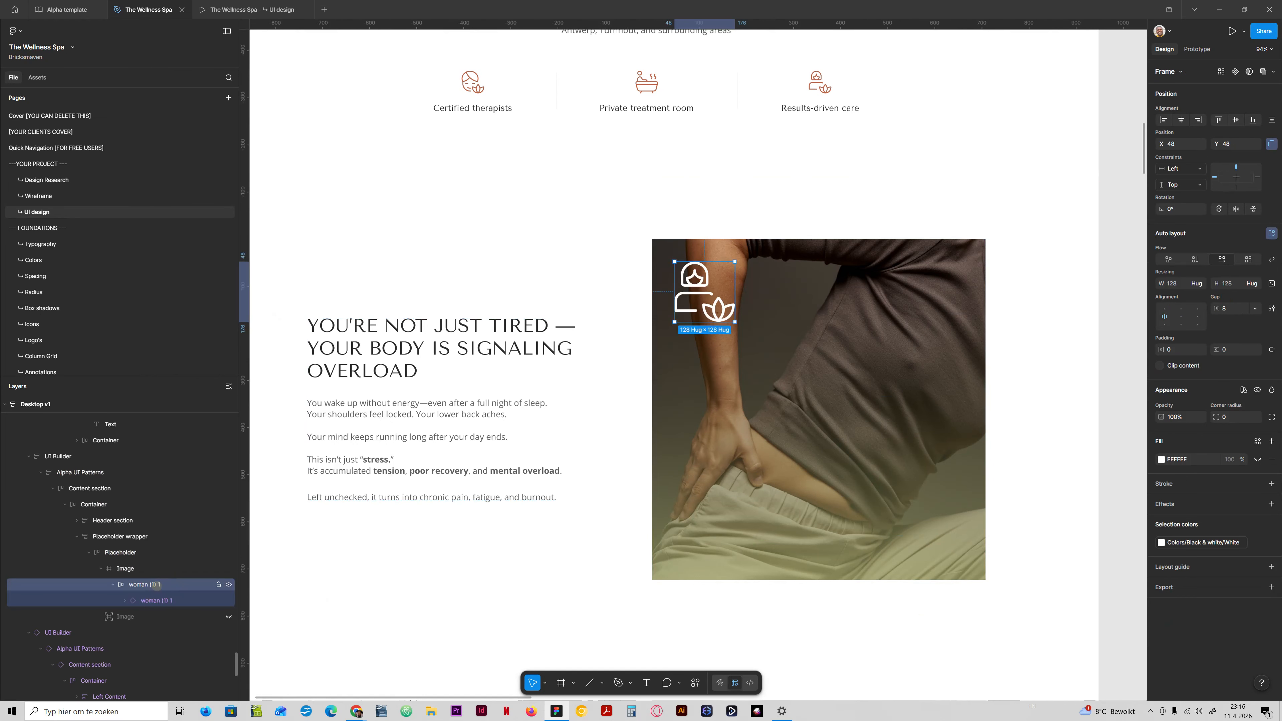
pyautogui.click(166, 600)
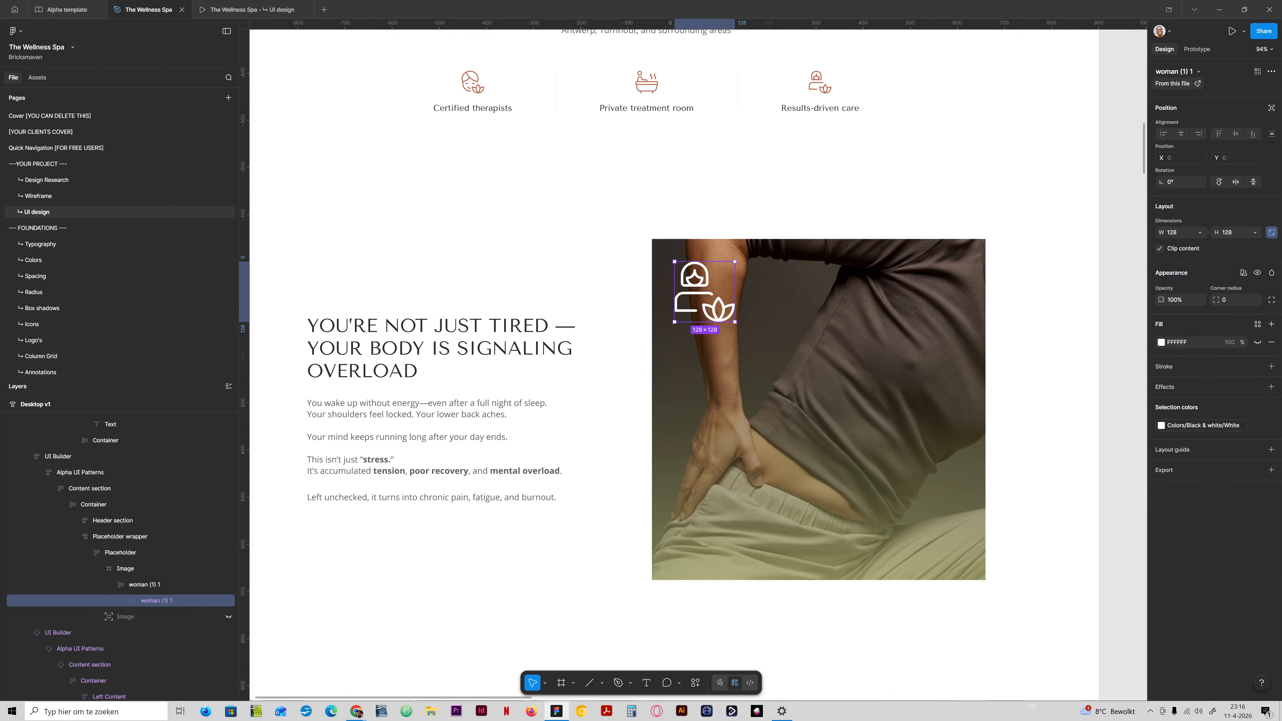
# Undo the icon's white recolouring and its detachment from the component.
pyautogui.hotkey('ctrl', 'z')
pyautogui.hotkey('ctrl', 'z')
pyautogui.hotkey('ctrl', 'z')
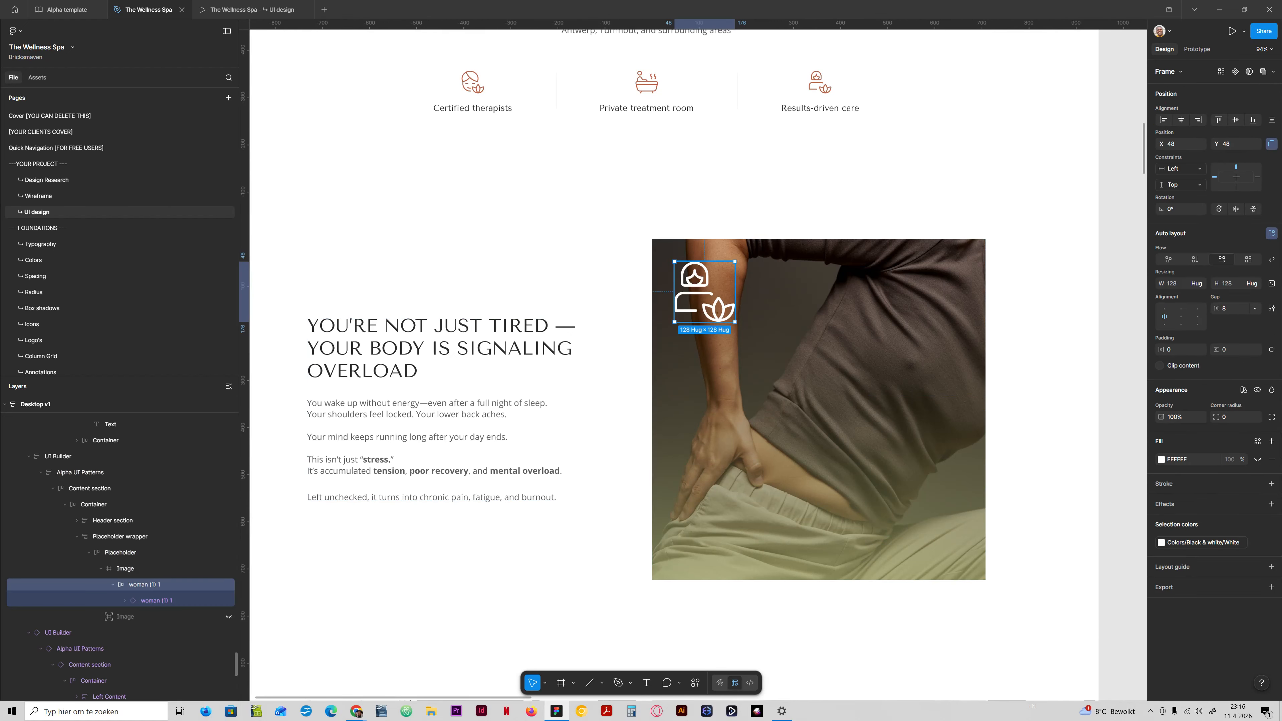
pyautogui.hotkey('ctrl', 'z')
pyautogui.hotkey('ctrl', 'z')
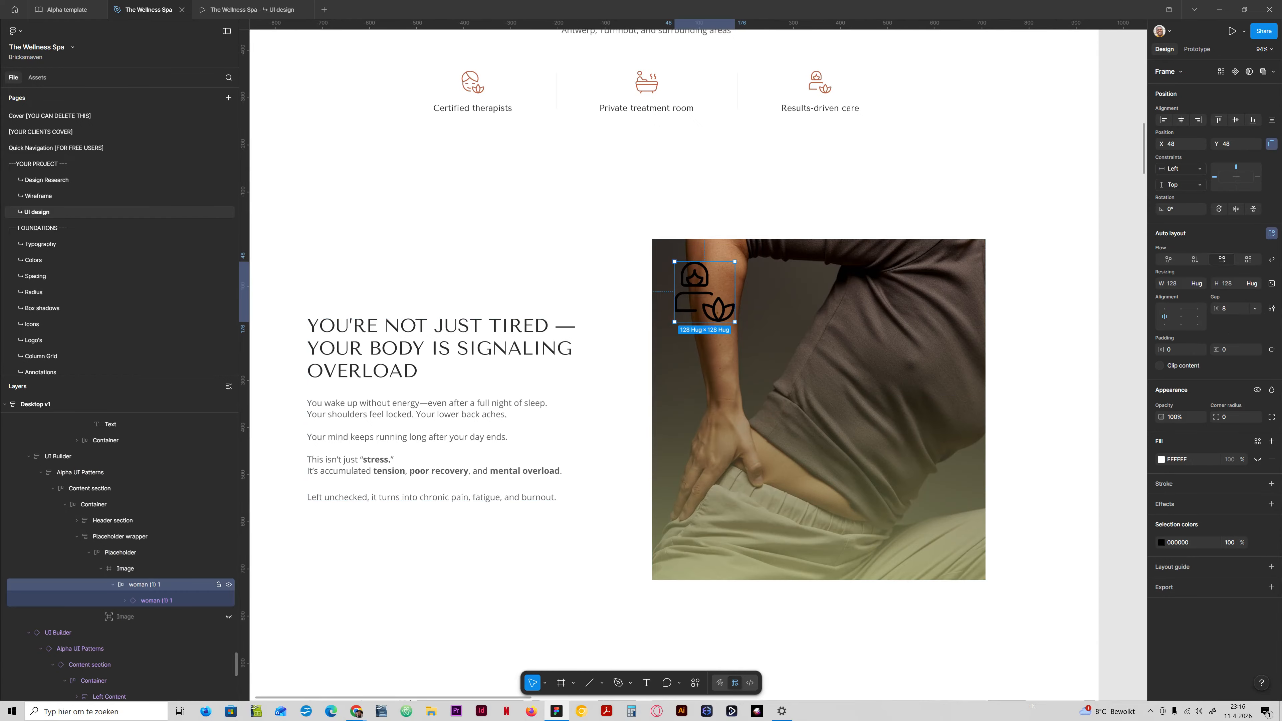
# Swap the icon on the lower-back photo for the "body 1" icon from the preferred instances.
pyautogui.click(1235, 99)
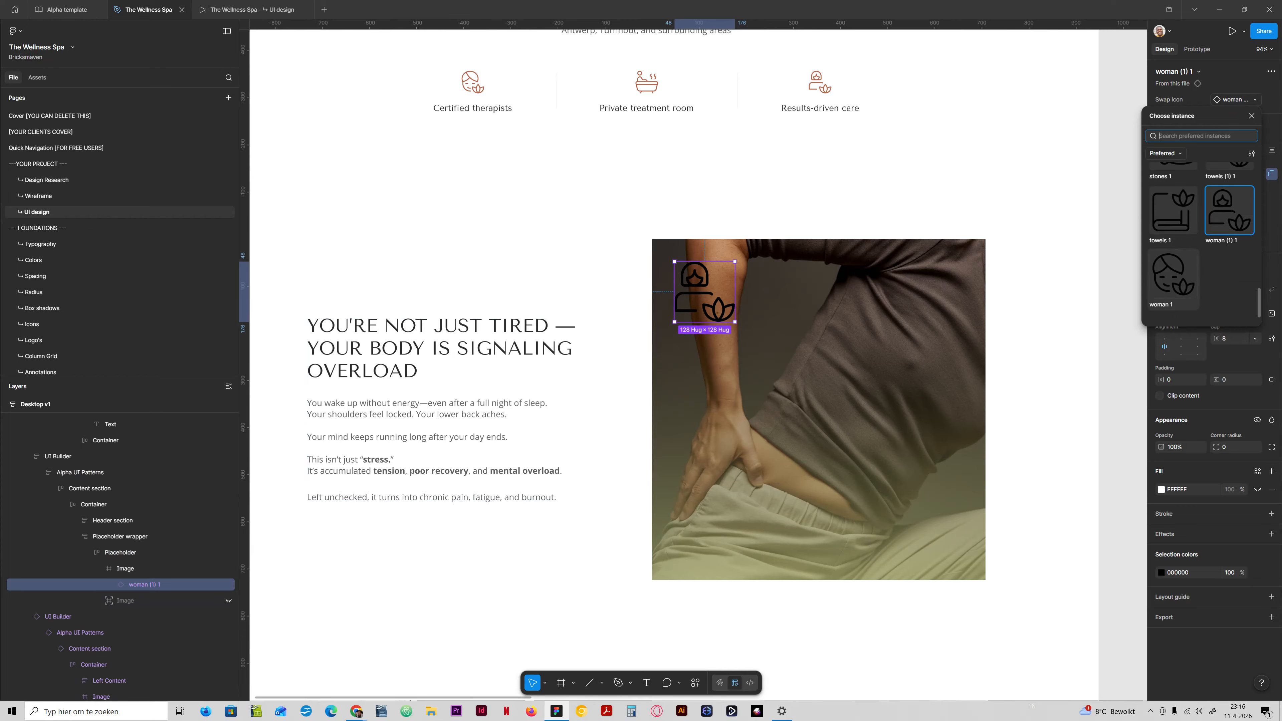
pyautogui.scroll(5, 1173, 283)
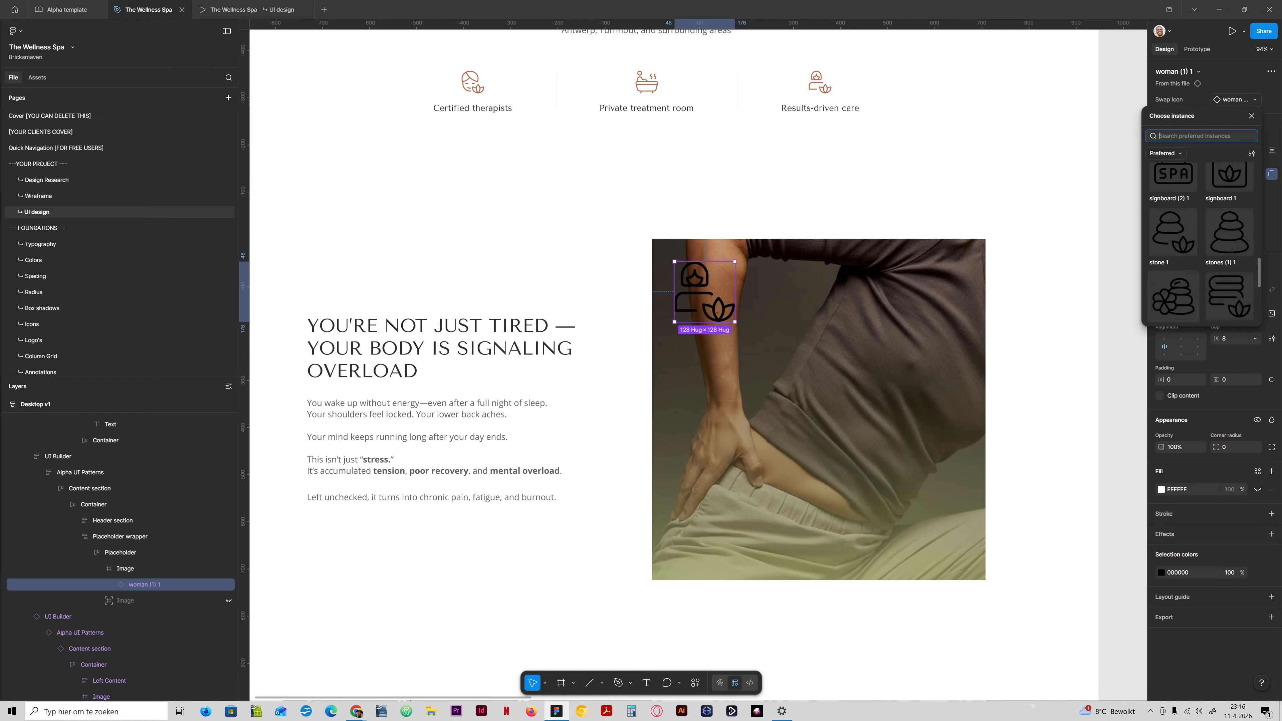
pyautogui.scroll(3, 1173, 282)
pyautogui.scroll(4, 1201, 242)
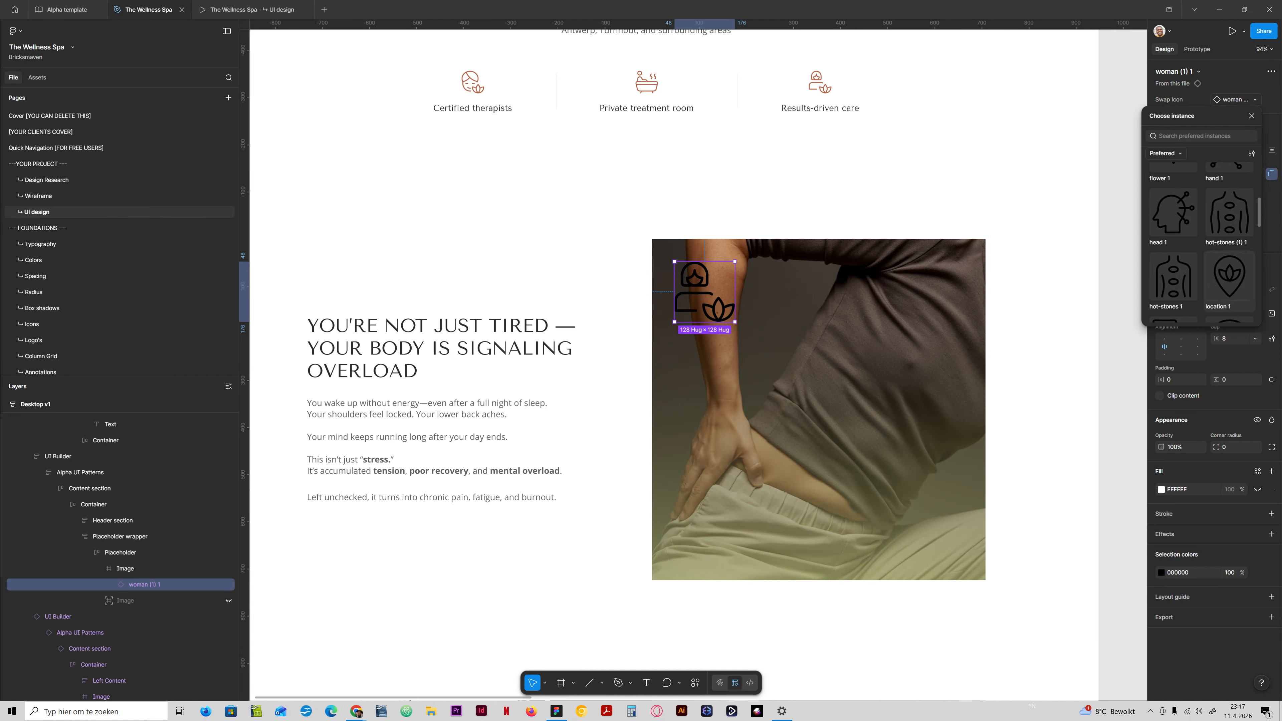
pyautogui.scroll(3, 1201, 242)
pyautogui.scroll(2, 1201, 242)
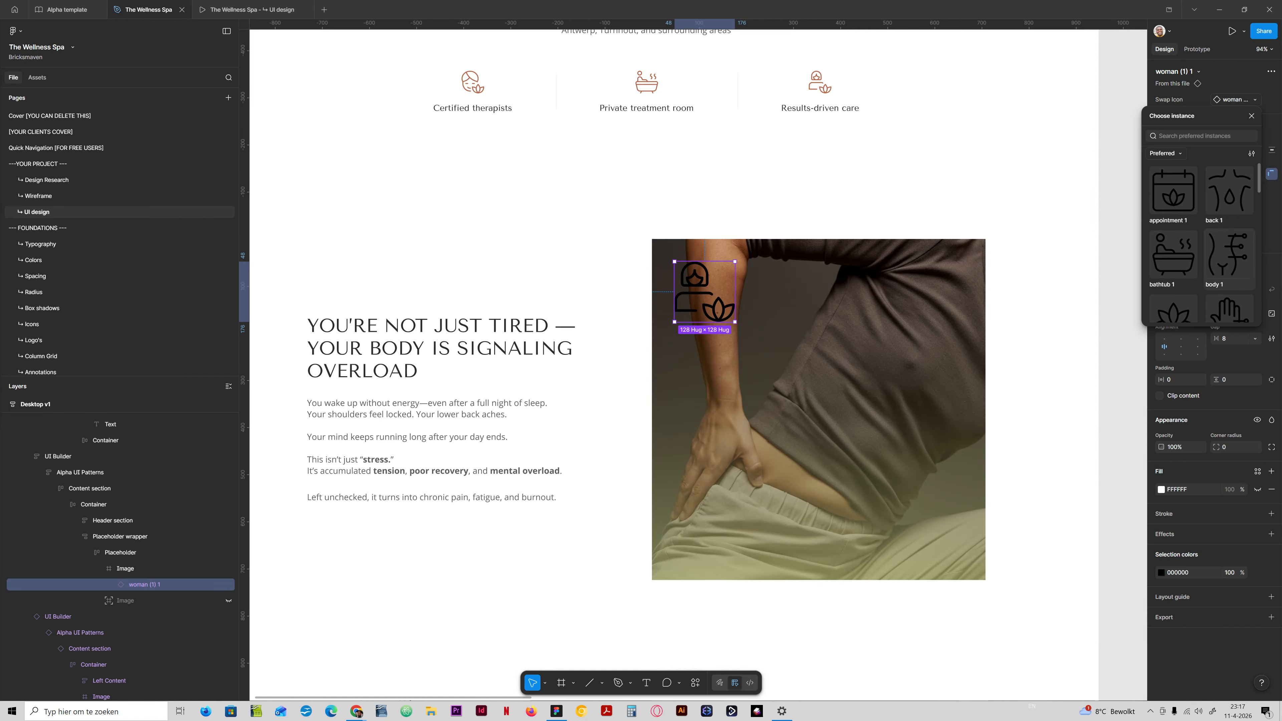
pyautogui.click(1228, 255)
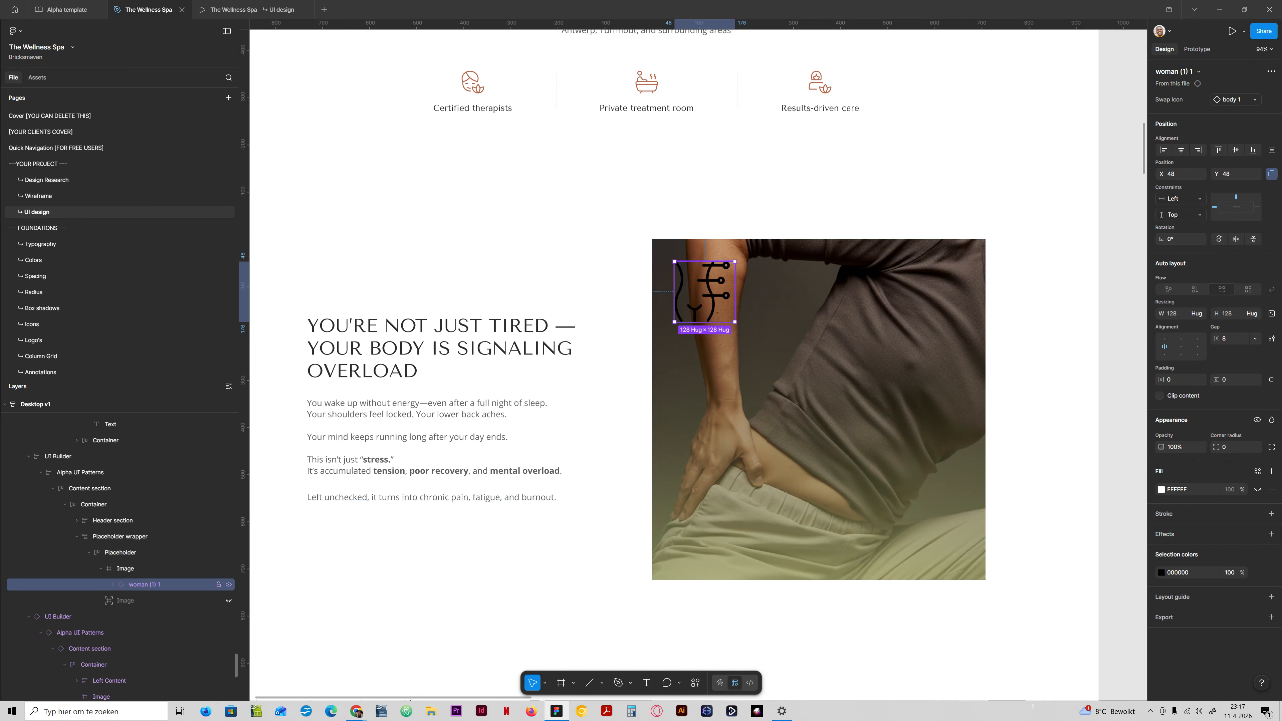
# Detach the "woman (1) 1" icon instance in the photo from its main component.
pyautogui.rightClick(132, 584)
pyautogui.click(131, 584)
pyautogui.click(113, 584)
pyautogui.rightClick(153, 593)
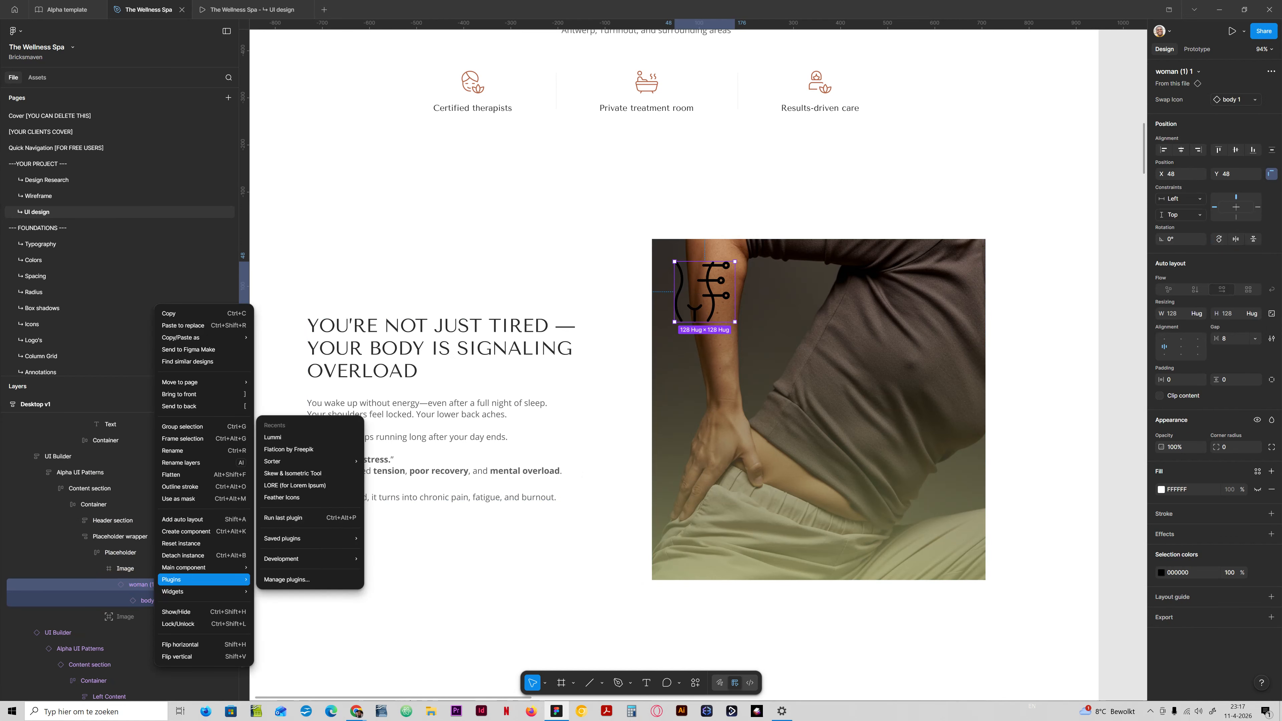
pyautogui.click(183, 555)
# Resize the nested "body 1" icon to 56 × 56.
pyautogui.click(149, 600)
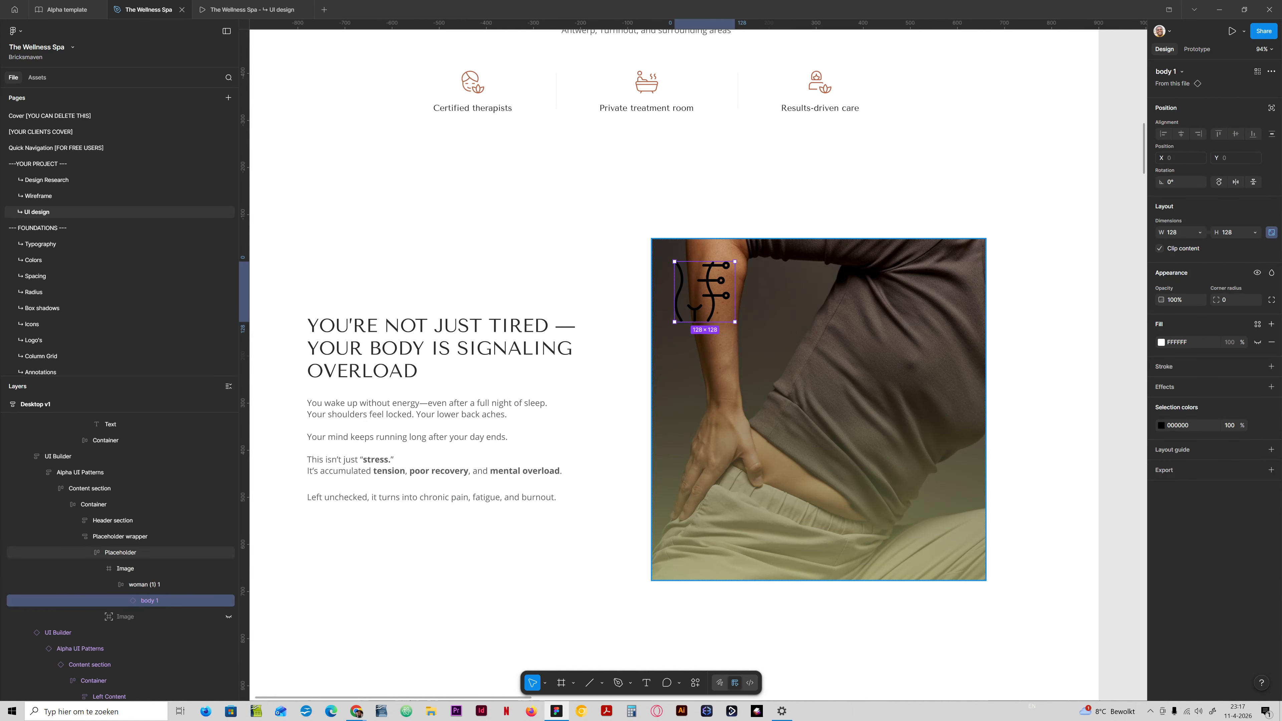
pyautogui.click(1231, 232)
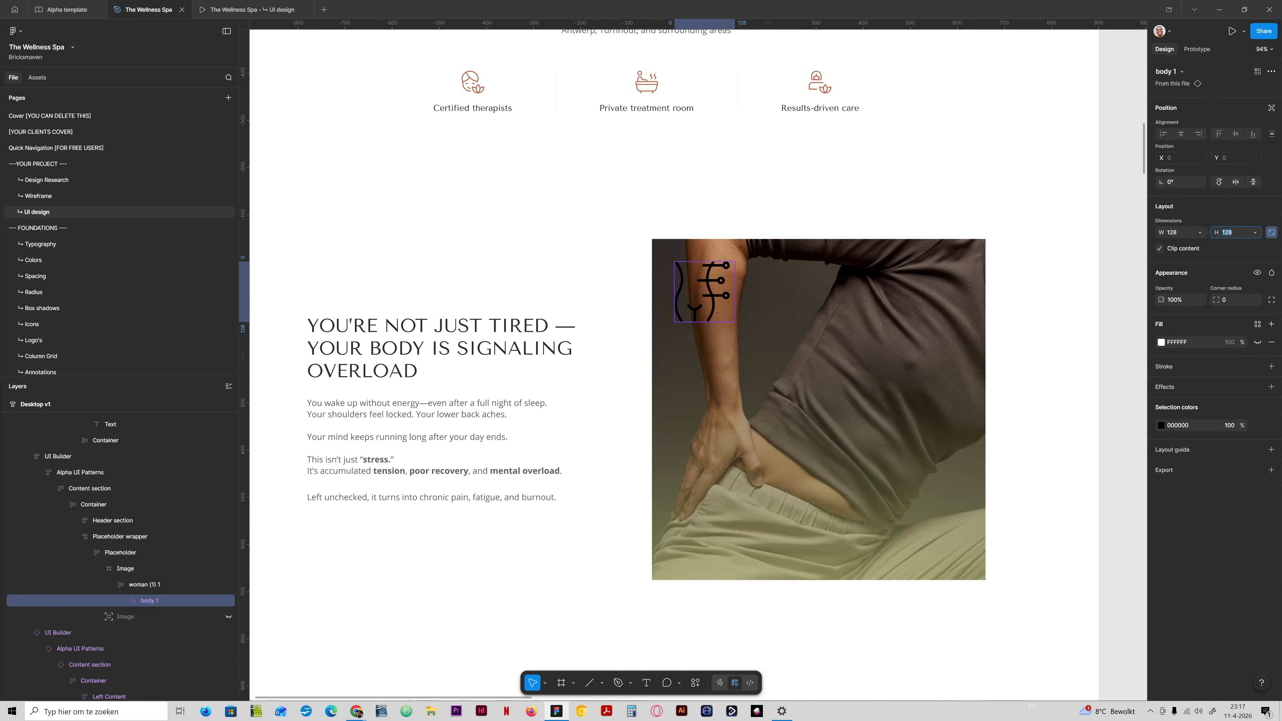
pyautogui.hotkey('shift', 'Down')
pyautogui.hotkey('shift', 'Down')
pyautogui.hotkey('shift', 'Down')
pyautogui.hotkey('shift', 'Down')
pyautogui.hotkey('shift', 'Down')
pyautogui.hotkey('shift', 'Down')
pyautogui.hotkey('shift', 'Down')
pyautogui.hotkey('shift', 'Down')
pyautogui.hotkey('shift', 'Down')
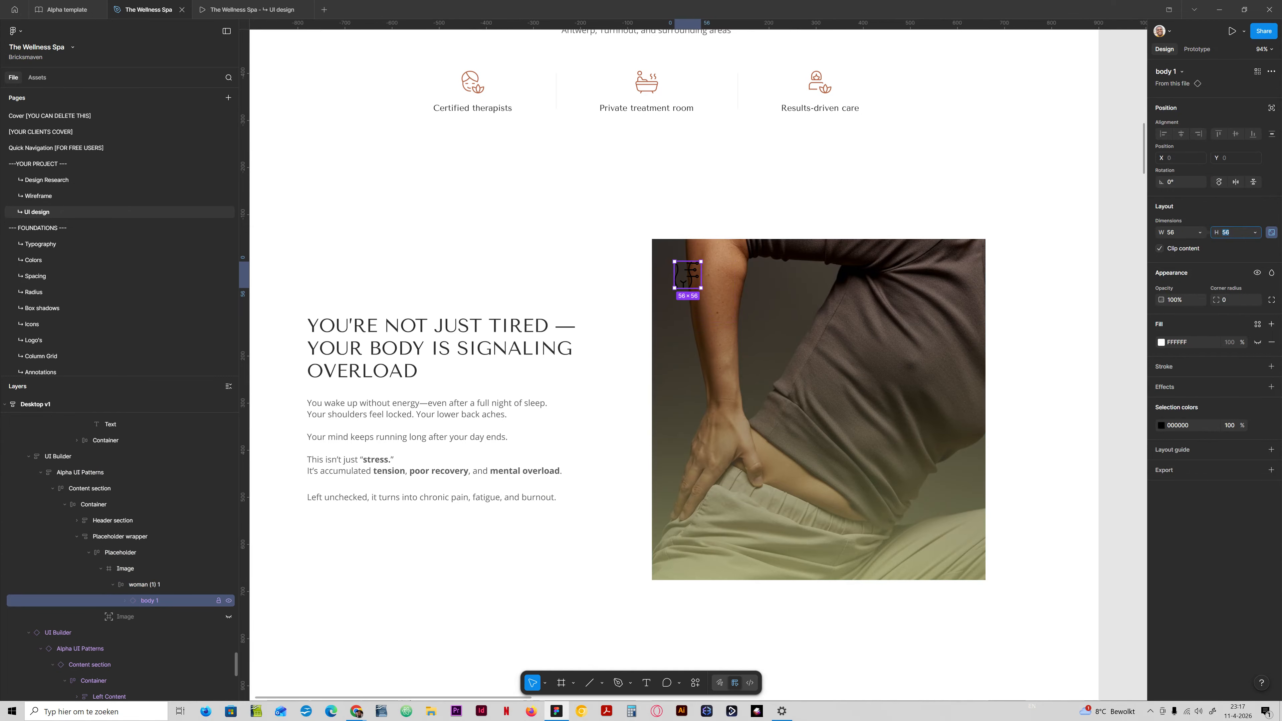
# Recolour the "body 1" icon with the White colour from the Black & white library group.
pyautogui.click(1257, 425)
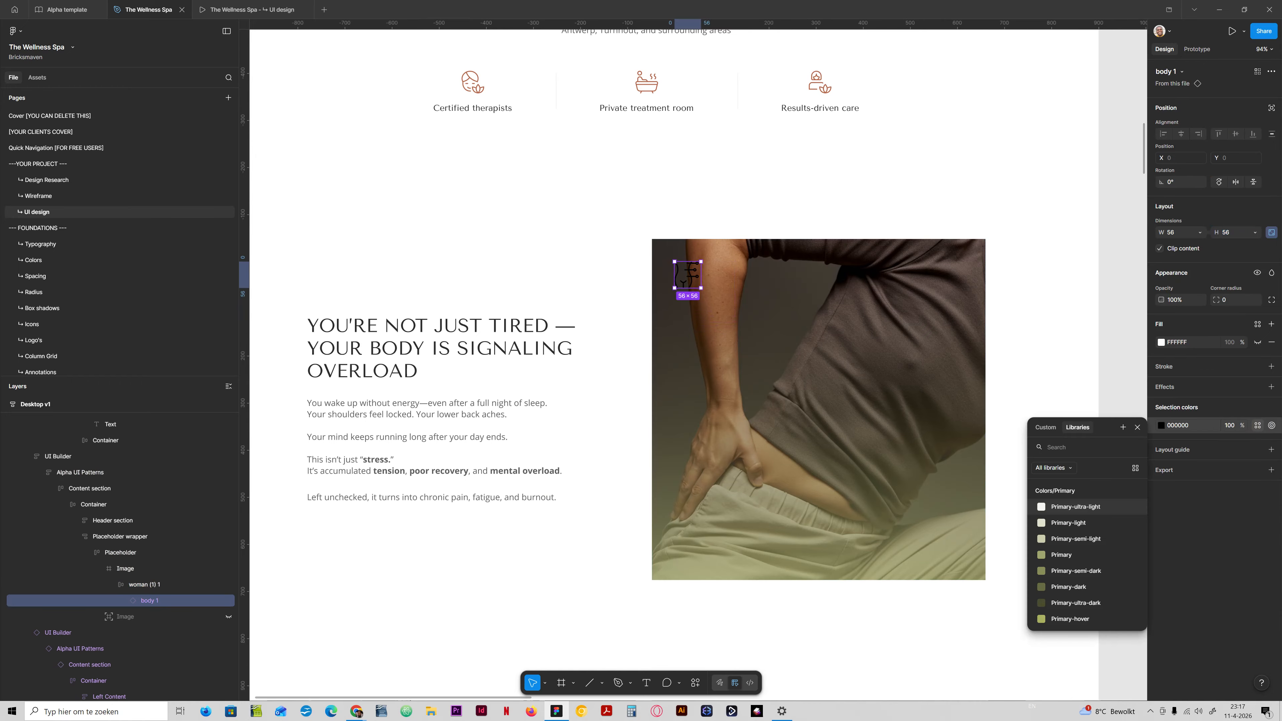
pyautogui.write('white')
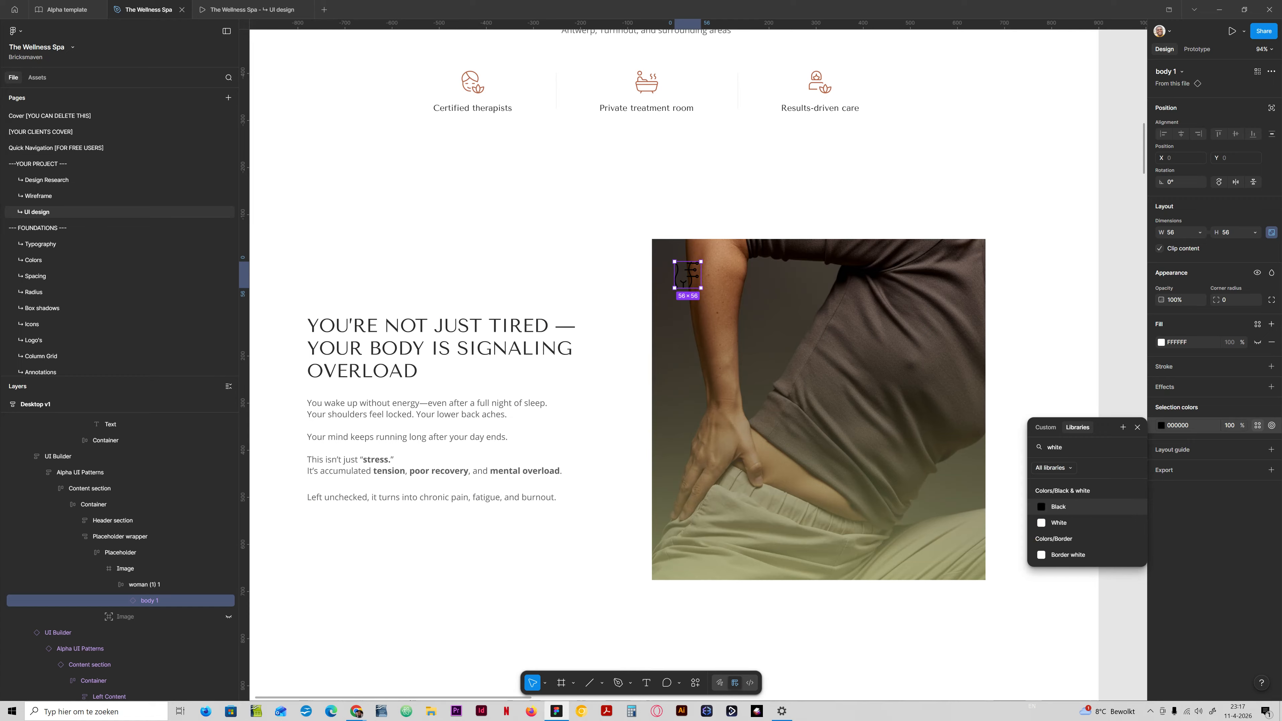
pyautogui.click(1081, 523)
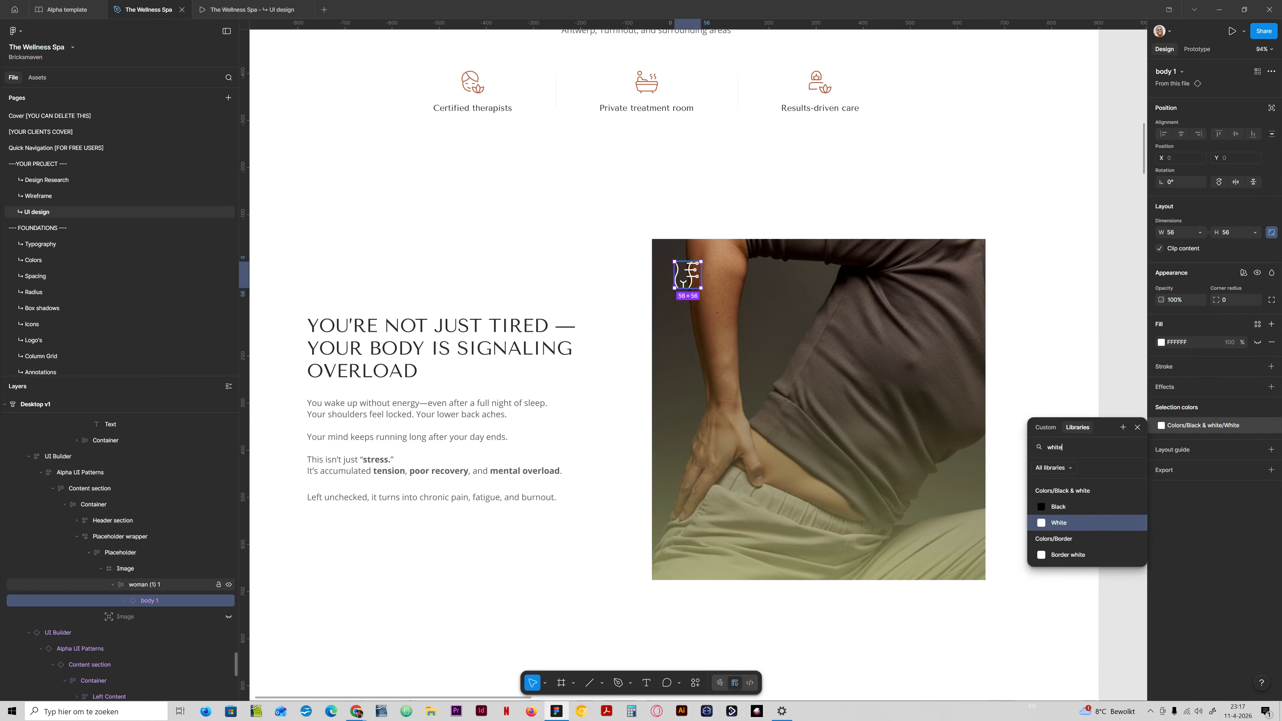
# Move the "woman (1) 1" icon frame to the photo's upper-right corner at X 604, Y 48.
pyautogui.click(99, 568)
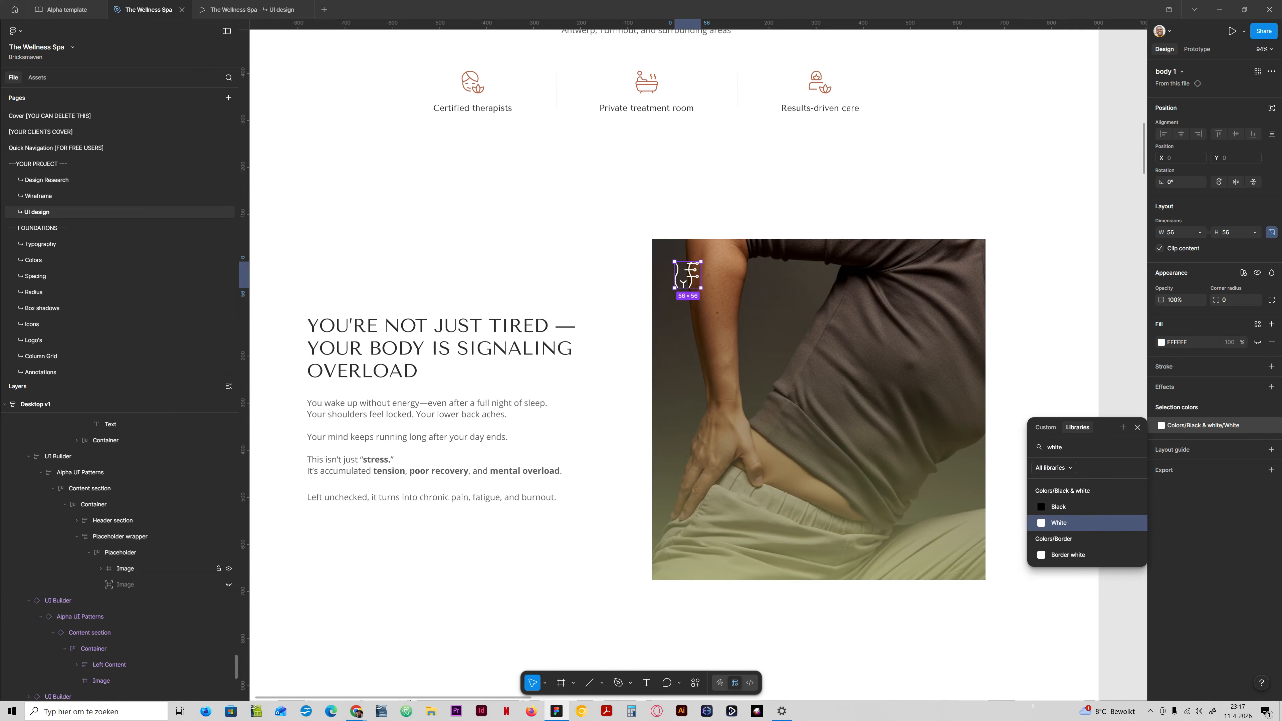
pyautogui.click(100, 568)
pyautogui.click(144, 584)
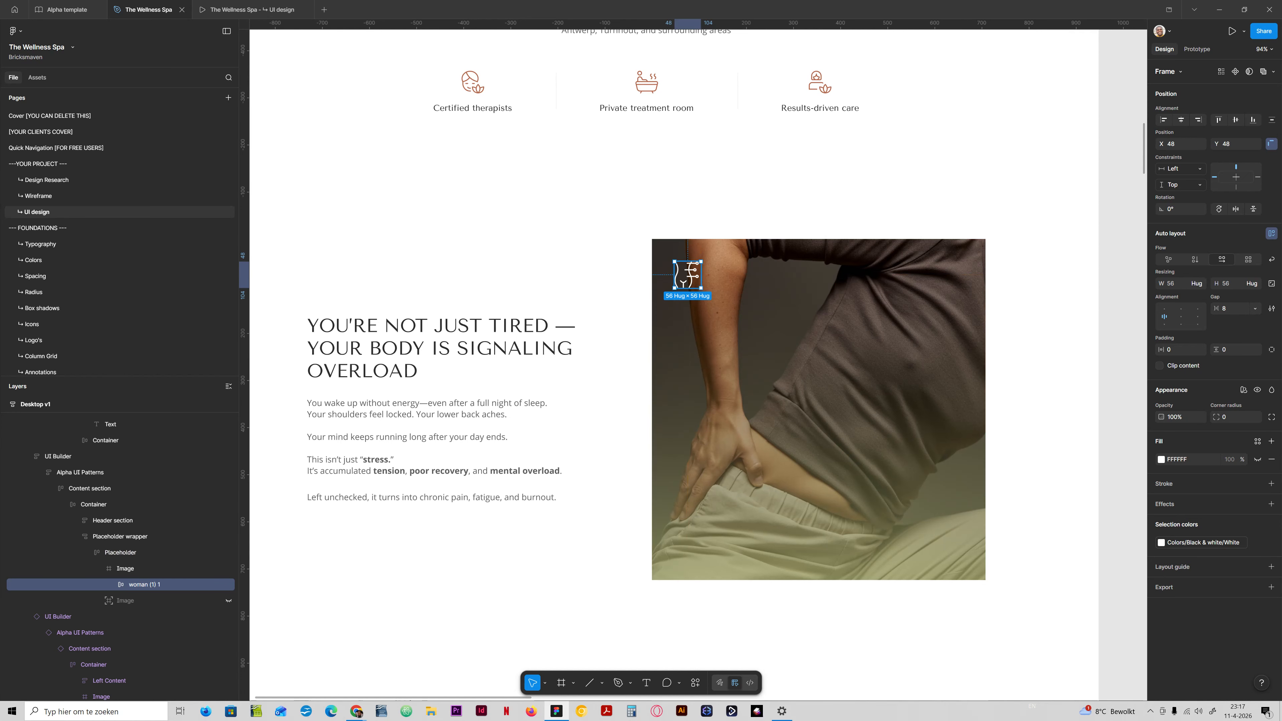
pyautogui.moveTo(687, 274); pyautogui.dragTo(956, 270)
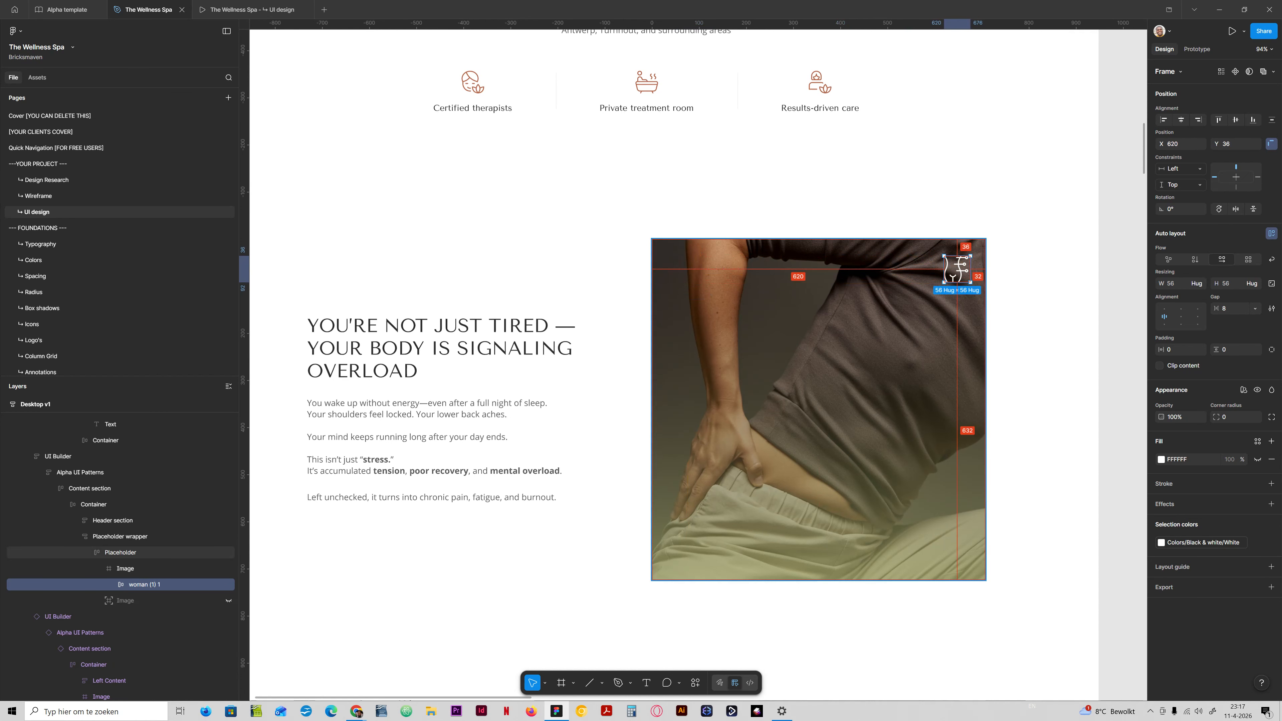
pyautogui.press('alt')
pyautogui.moveTo(957, 270); pyautogui.dragTo(948, 276)
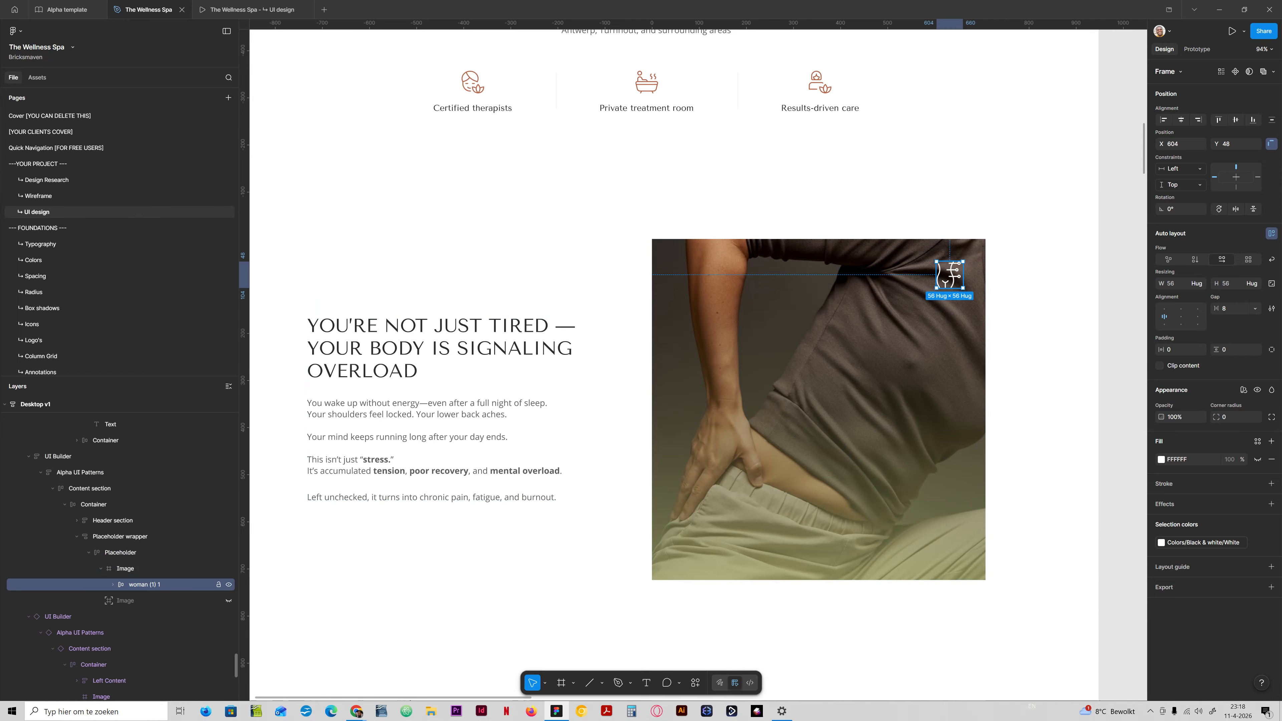
# Place the stacked Problem List, from Stress up to Burnout, inside the Image frame over the photo.
pyautogui.click(124, 568)
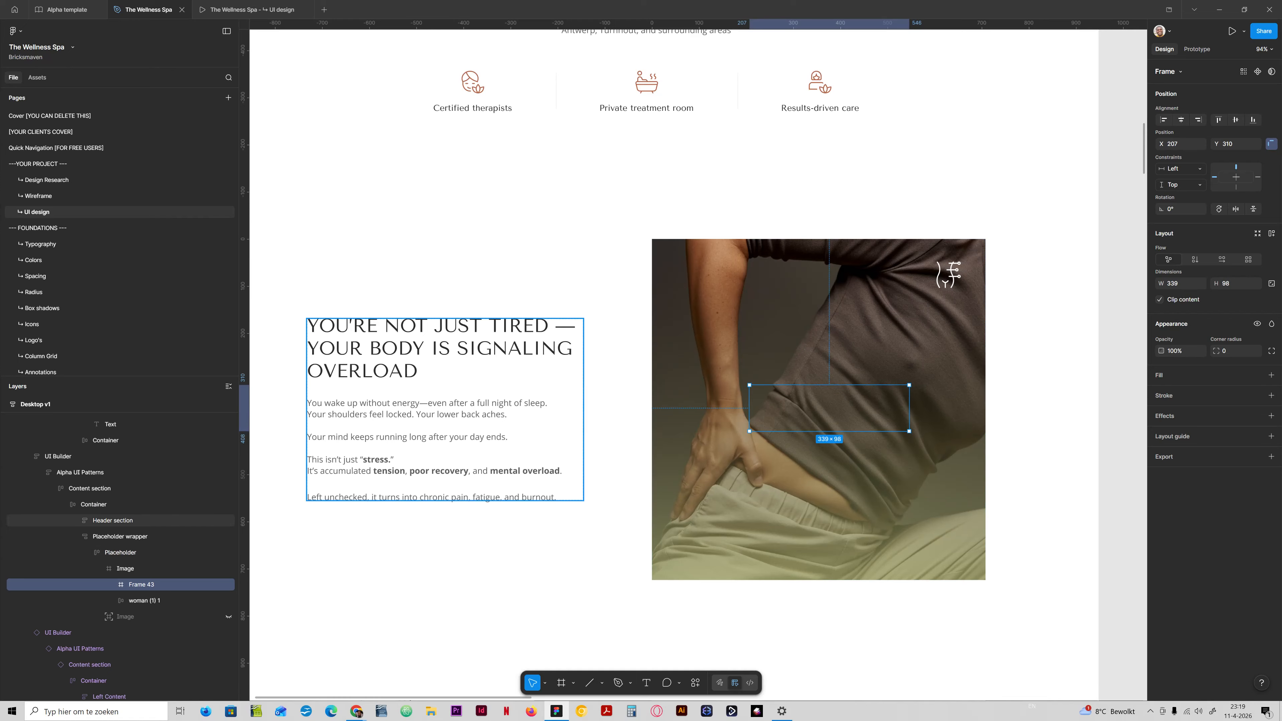
pyautogui.hotkey('ctrl', 'v')
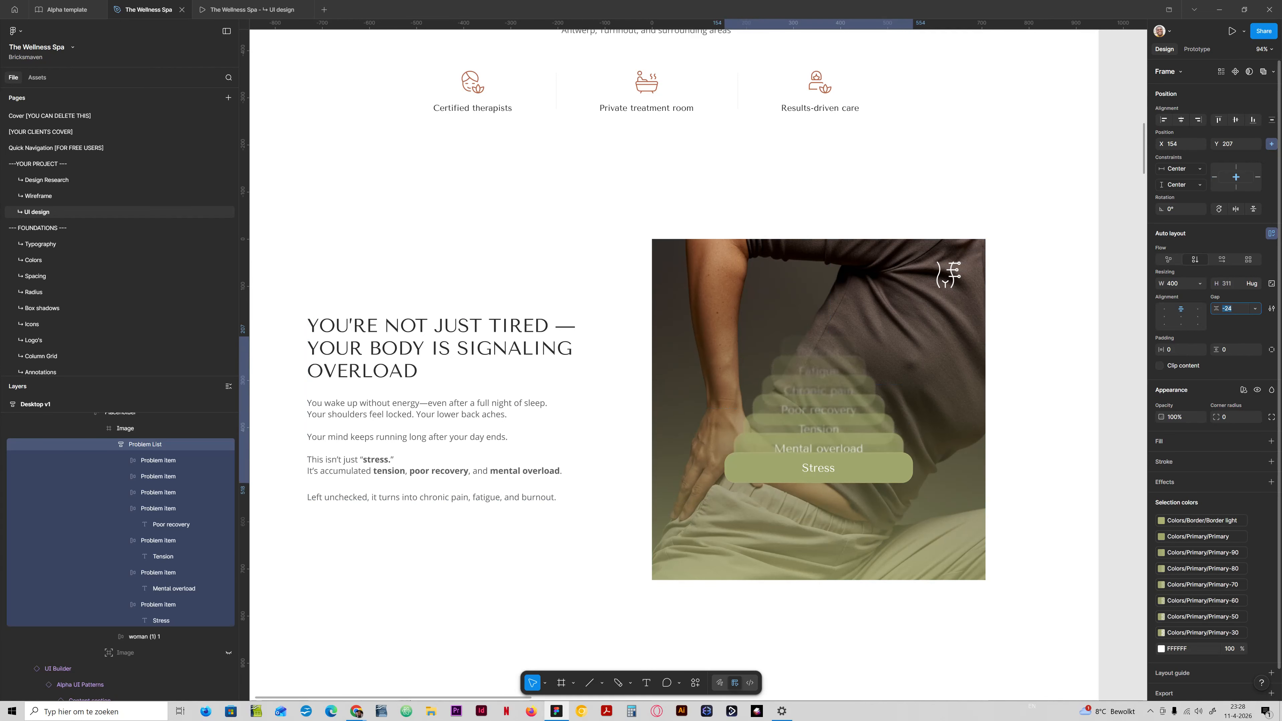
# Try widening the Problem List's item gap to 16, and restore it to -24.
pyautogui.hotkey('shift', 'Down')
pyautogui.hotkey('shift', 'Down')
pyautogui.hotkey('shift', 'Up')
pyautogui.hotkey('shift', 'Up')
pyautogui.hotkey('shift', 'Up')
pyautogui.hotkey('shift', 'Up')
pyautogui.hotkey('shift', 'Up')
pyautogui.hotkey('shift', 'Up')
pyautogui.hotkey('shift', 'Up')
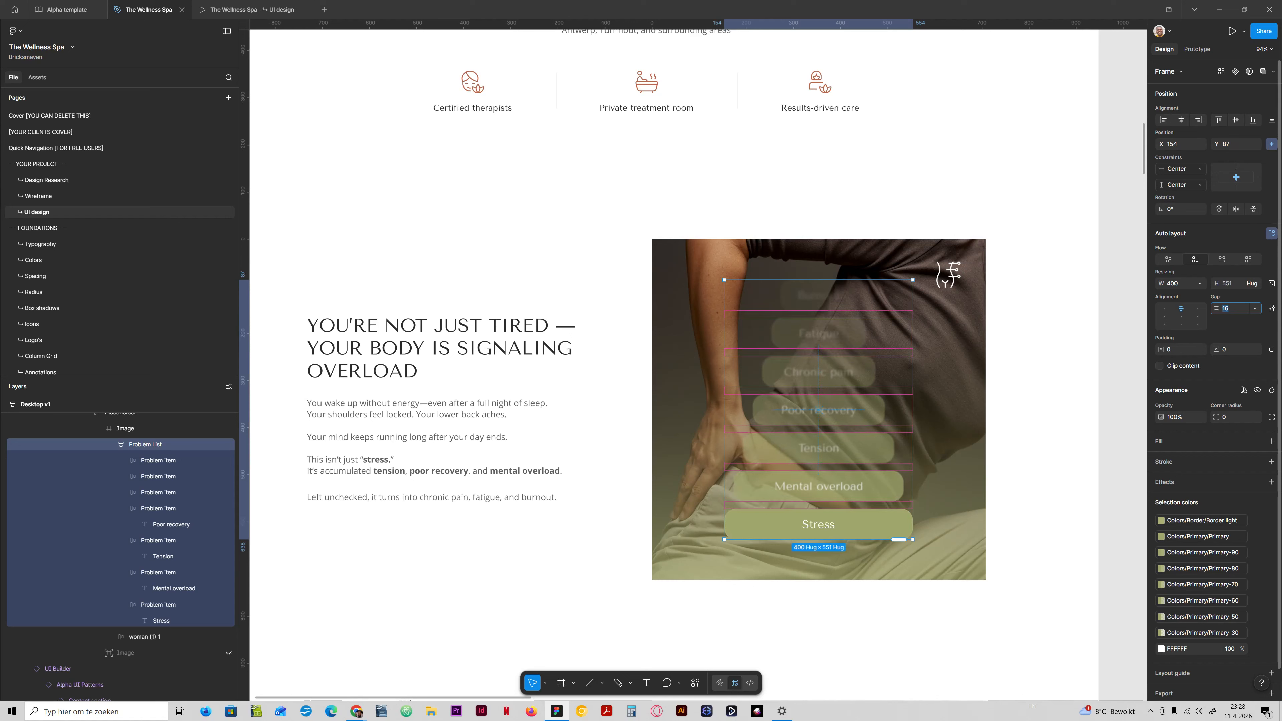
pyautogui.hotkey('shift', 'Down')
pyautogui.hotkey('shift', 'Down')
pyautogui.hotkey('shift', 'Down')
pyautogui.hotkey('shift', 'Down')
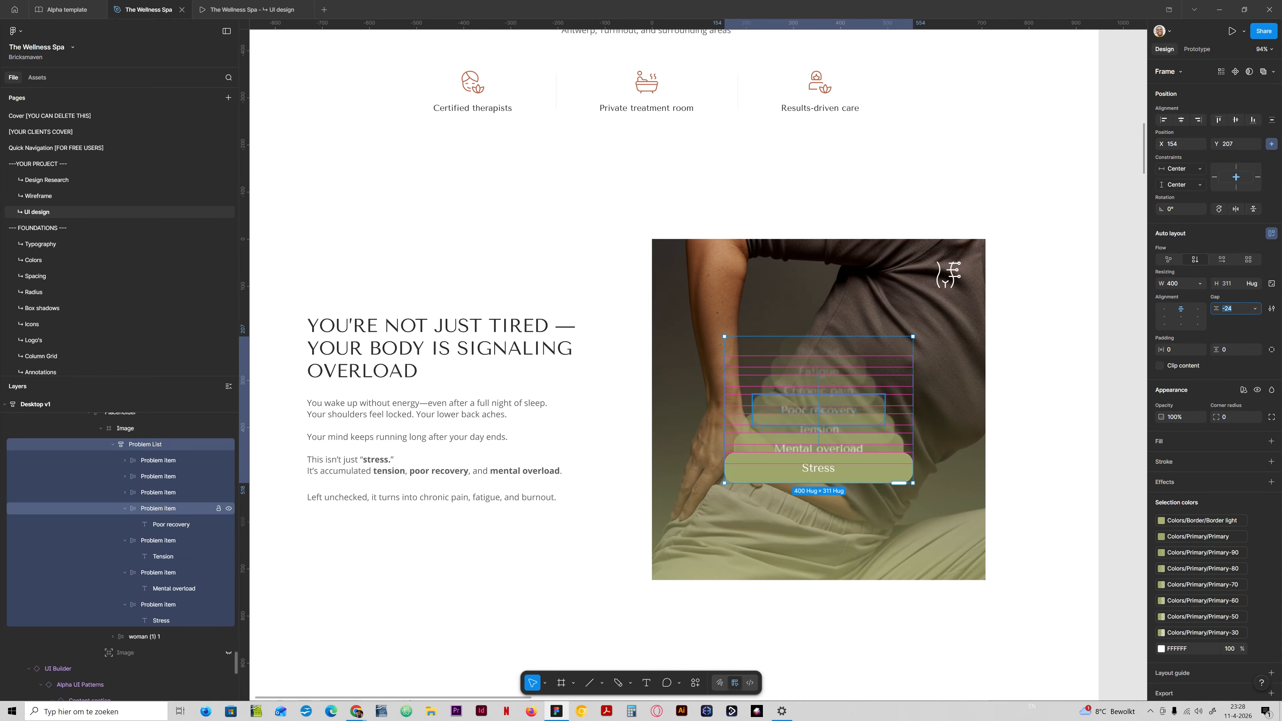
# Collapse the layers inside the Problem List and select the six items above Stress.
pyautogui.click(158, 460)
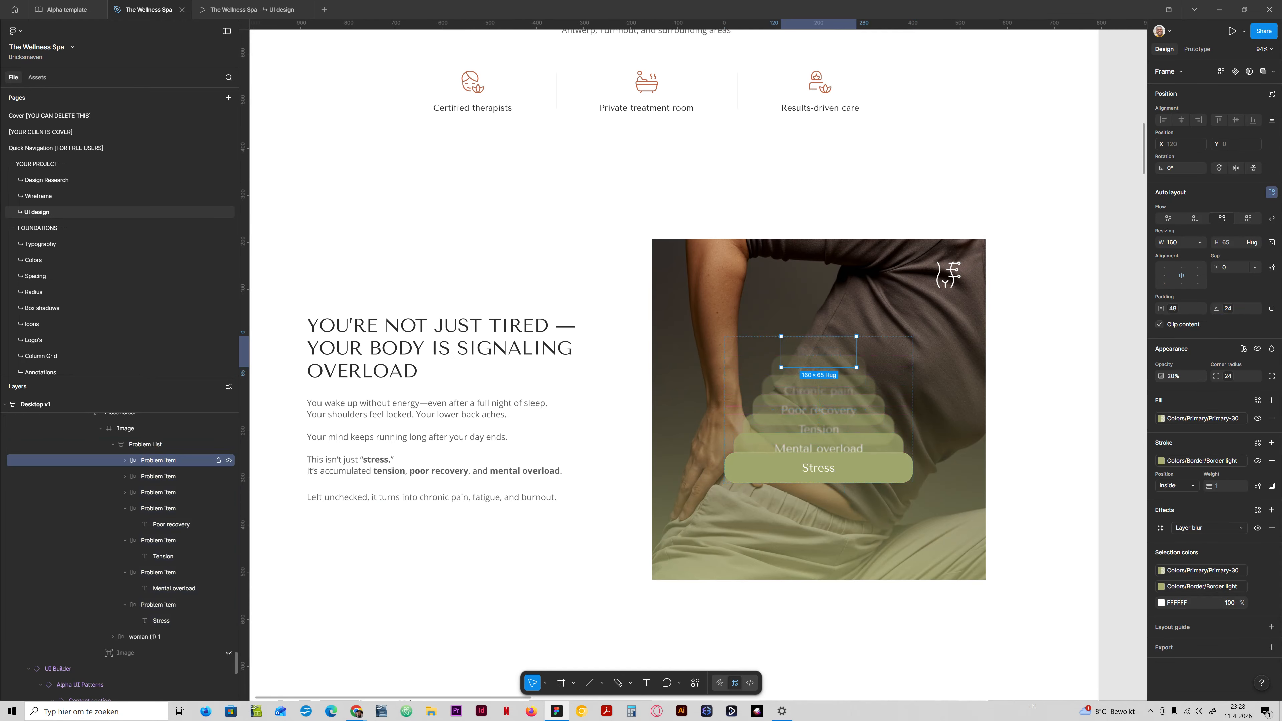
pyautogui.hotkey('alt', 'l')
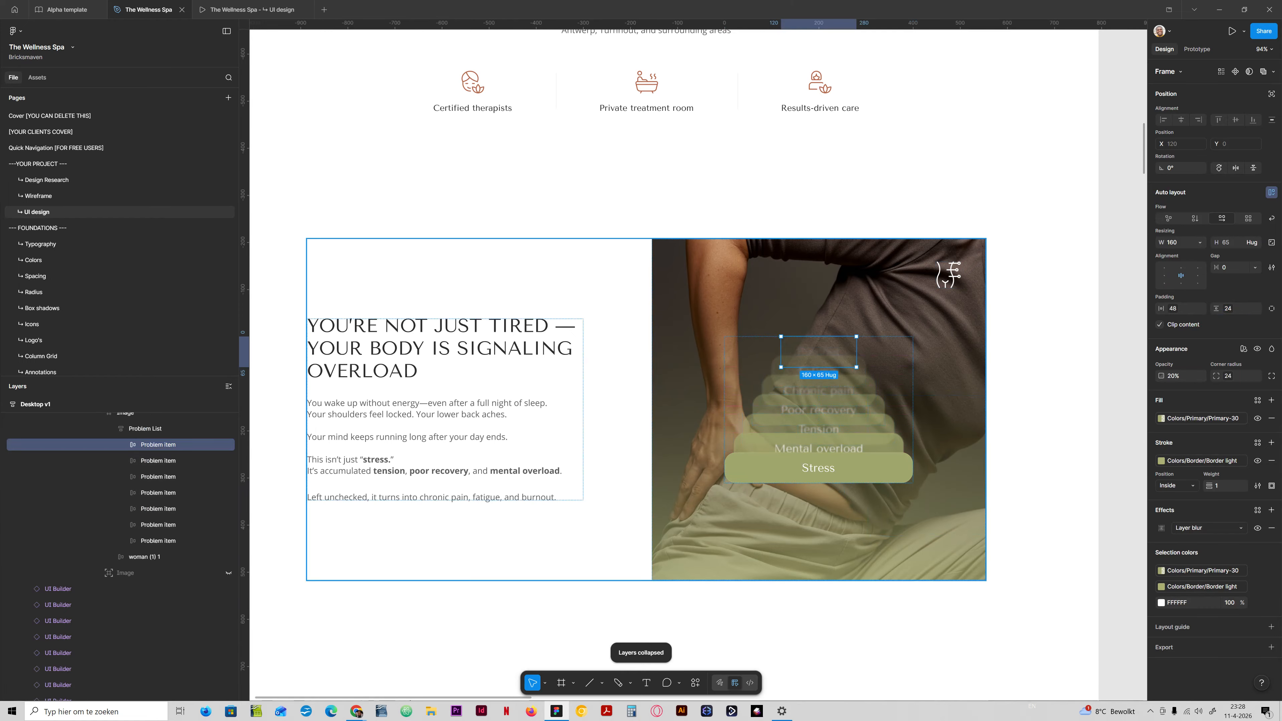
pyautogui.click(159, 539)
pyautogui.click(160, 525)
pyautogui.keyDown('shift'); pyautogui.click(158, 444); pyautogui.keyUp('shift')
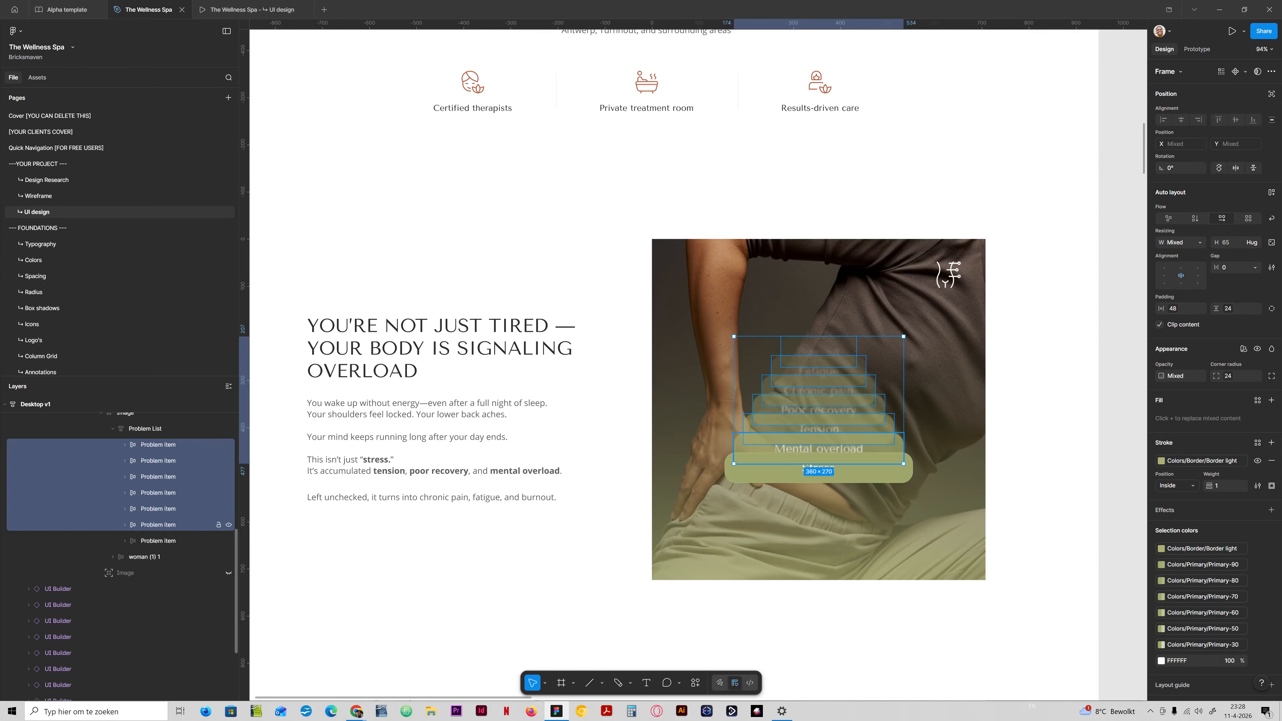
# Set the Mental overload item's fill to the Primary library colour.
pyautogui.click(177, 525)
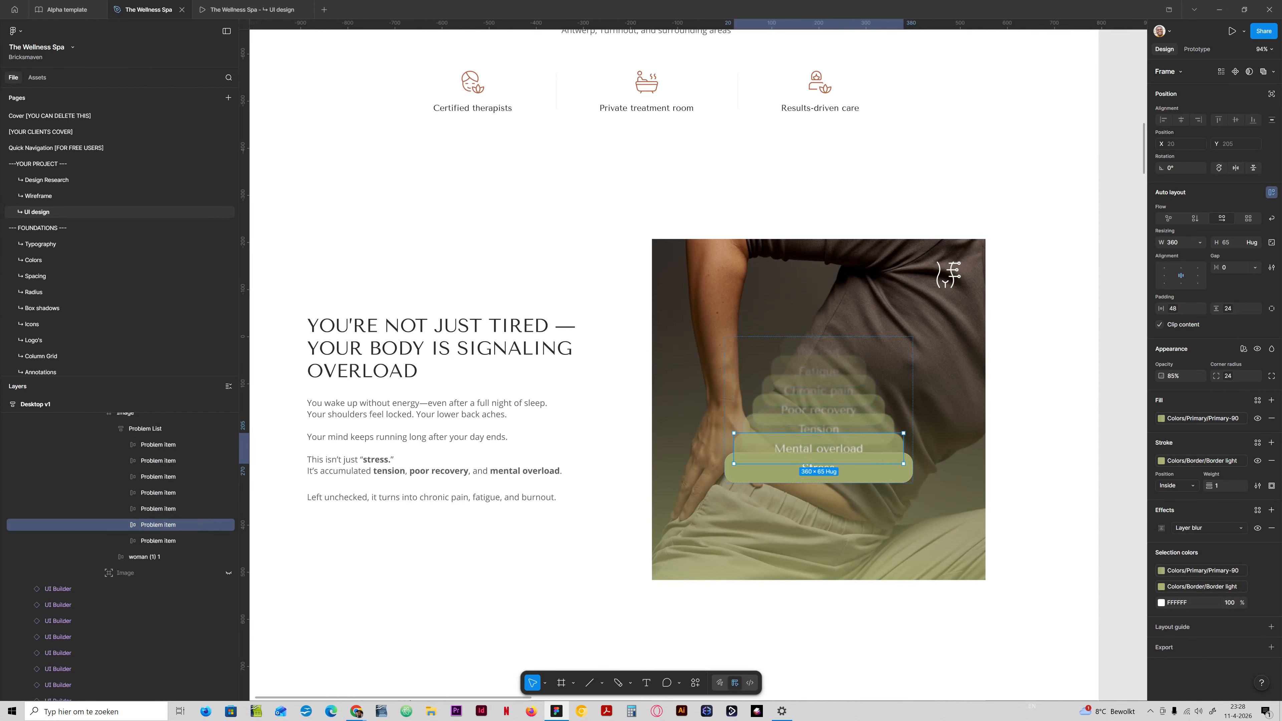
pyautogui.click(1203, 418)
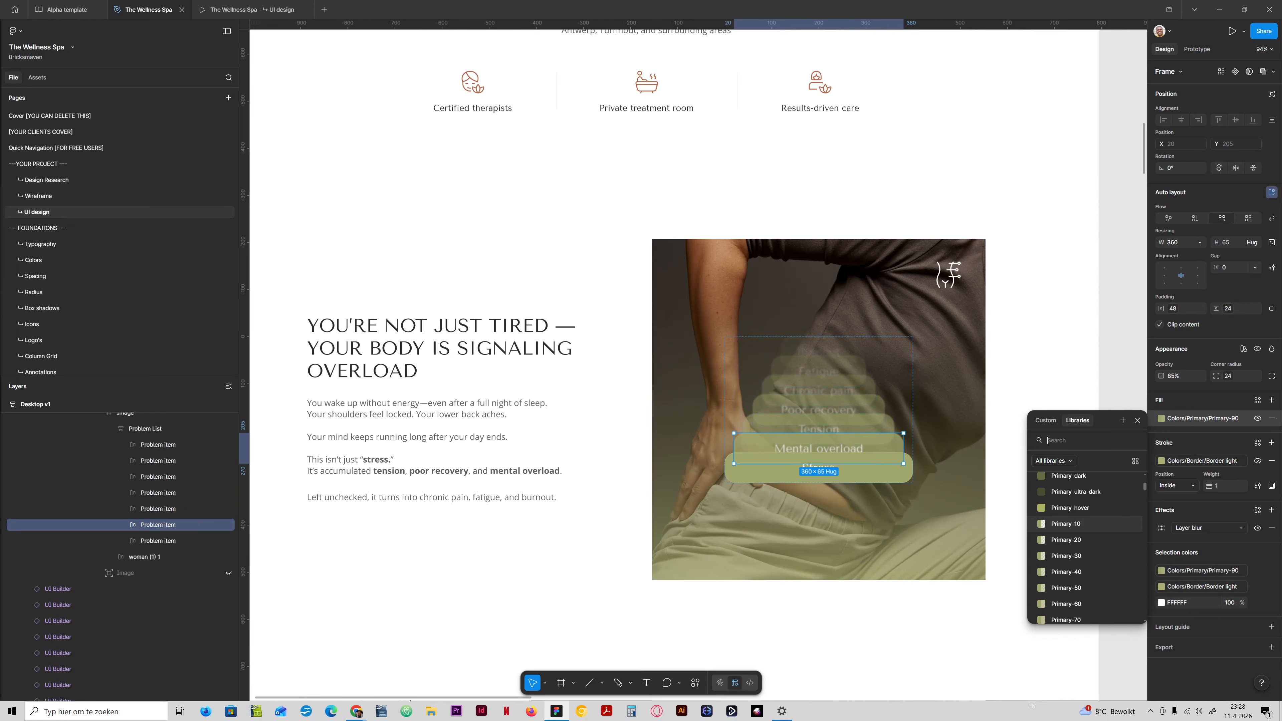
pyautogui.scroll(1, 1085, 505)
pyautogui.click(1073, 493)
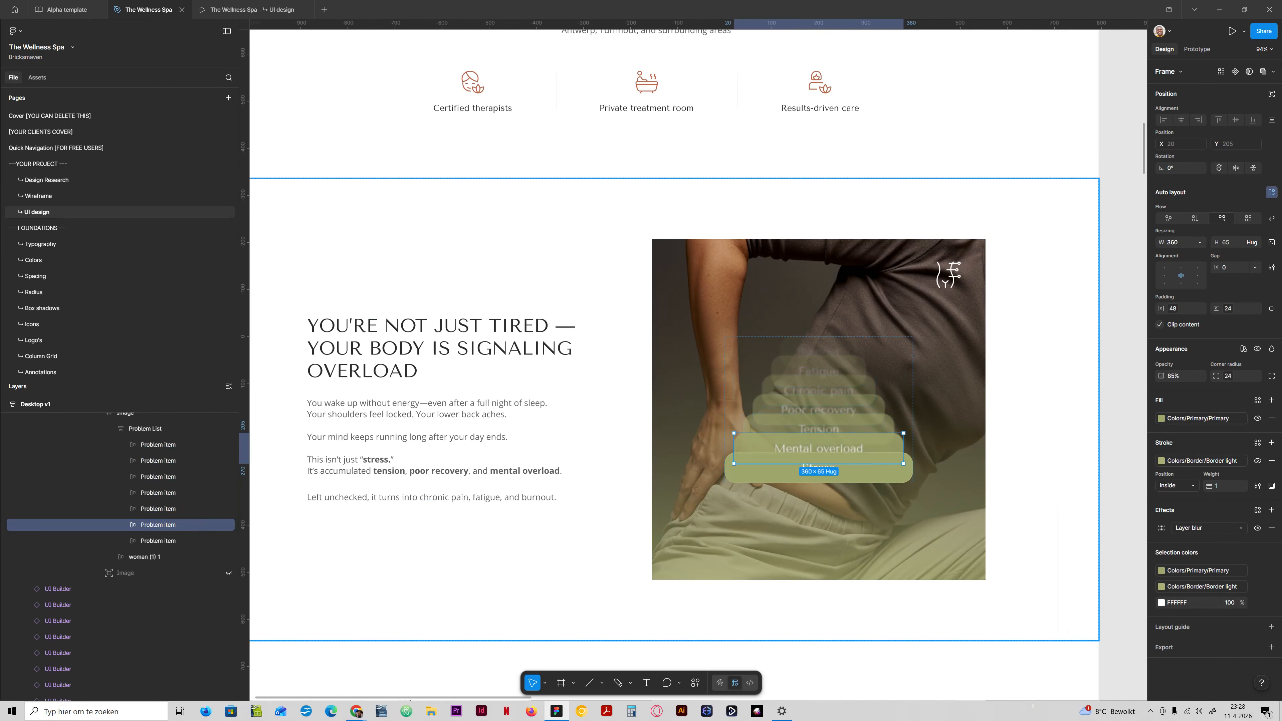
# Set the Tension item's fill to the Primary library colour.
pyautogui.click(858, 425)
pyautogui.click(1203, 418)
pyautogui.scroll(1, 1111, 512)
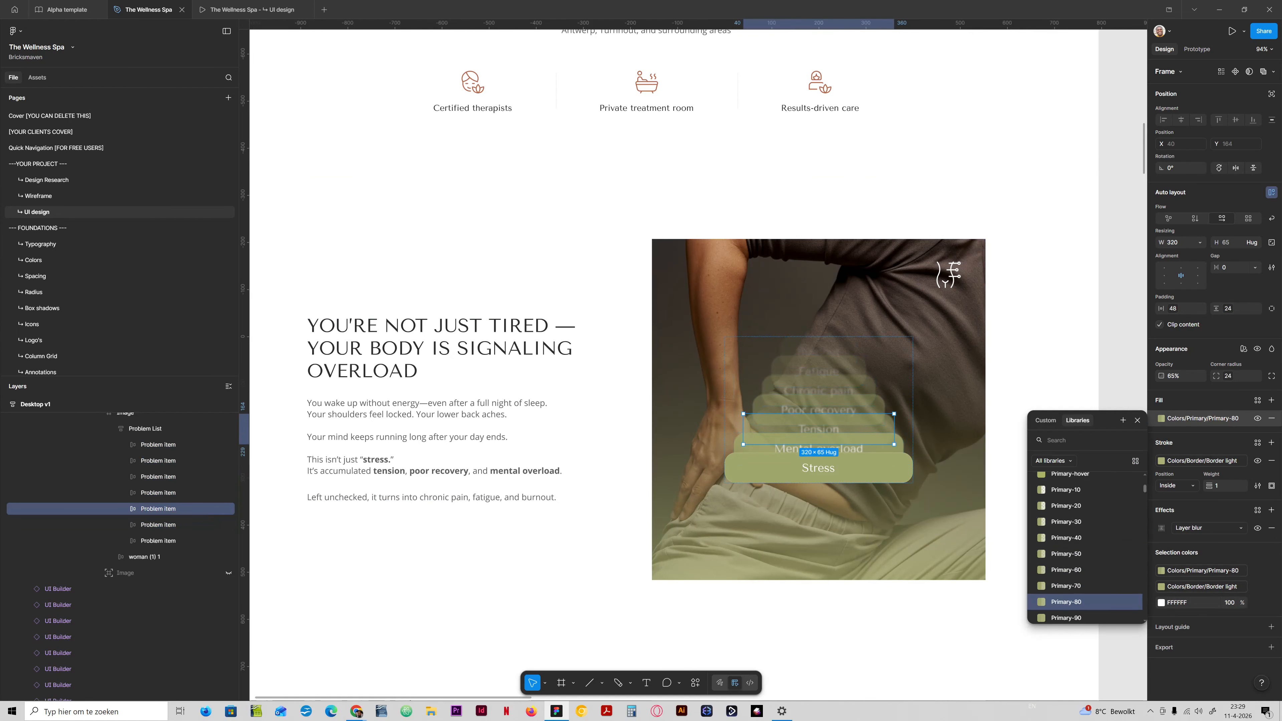
pyautogui.scroll(2, 1085, 505)
pyautogui.click(1070, 510)
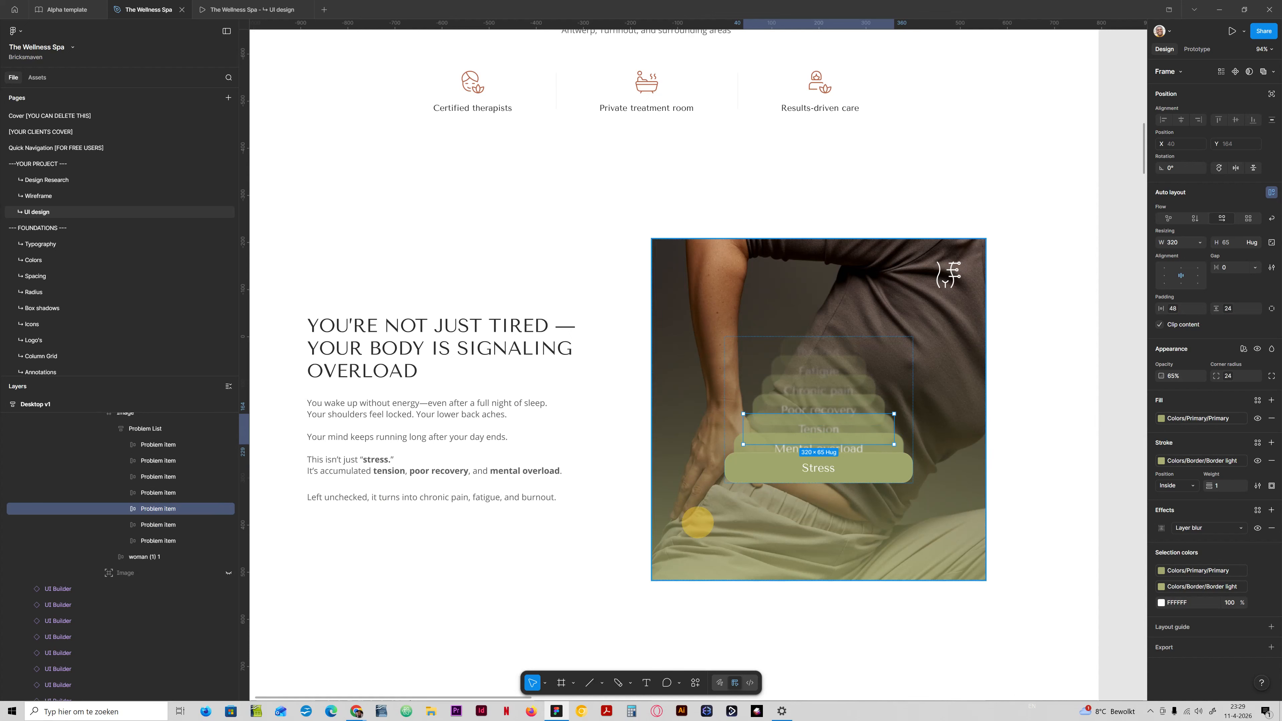
# Set the fills of the Poor recovery and Chronic pain items to the Primary library colour.
pyautogui.click(157, 492)
pyautogui.click(158, 477)
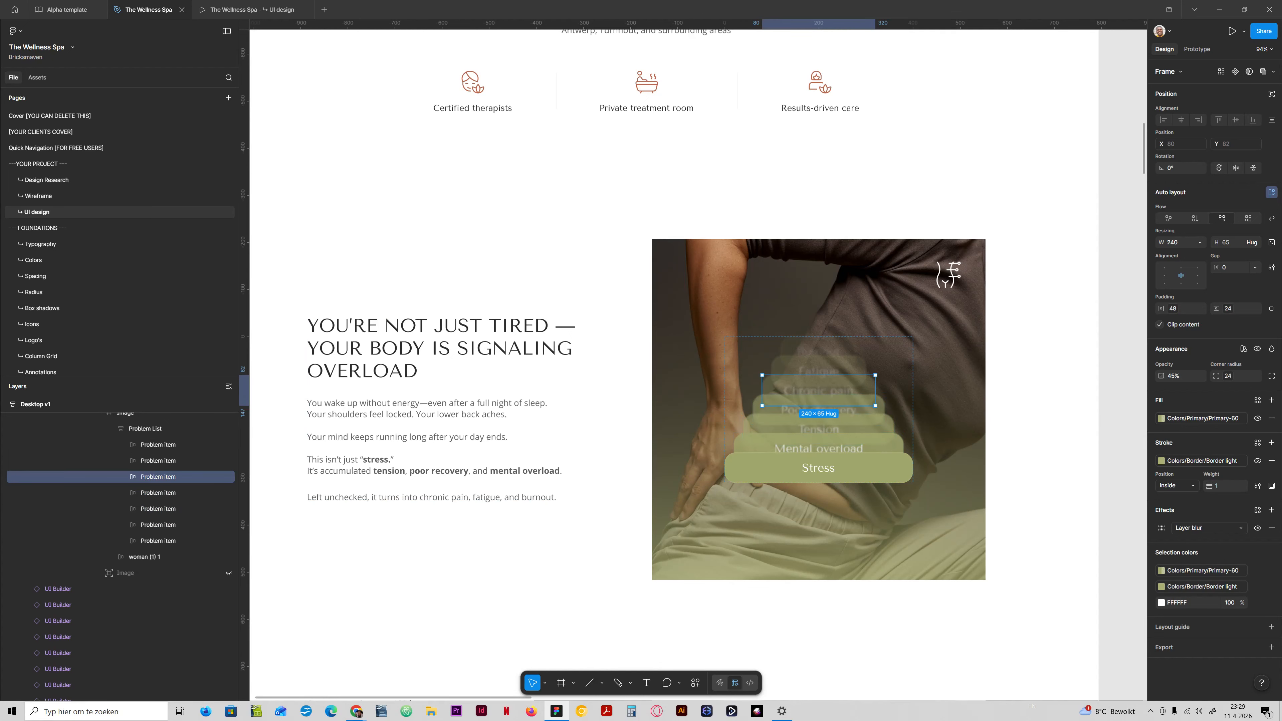
pyautogui.click(1202, 418)
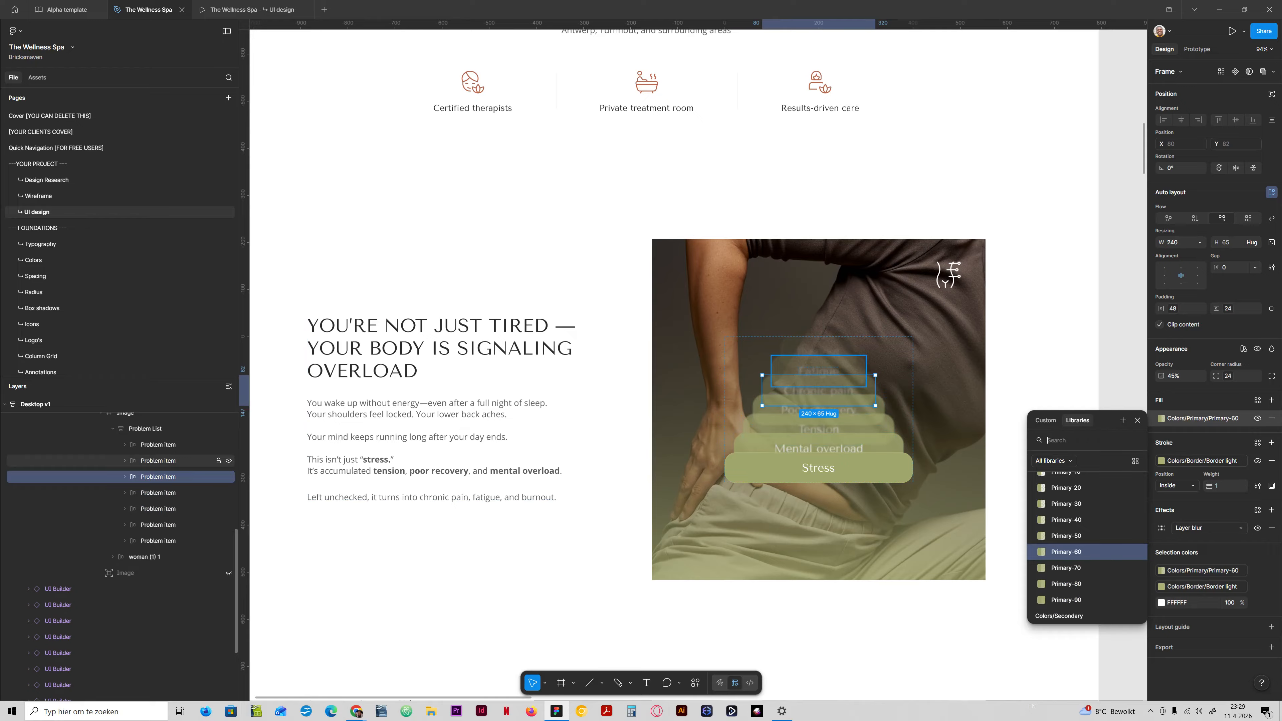
pyautogui.scroll(3, 1070, 548)
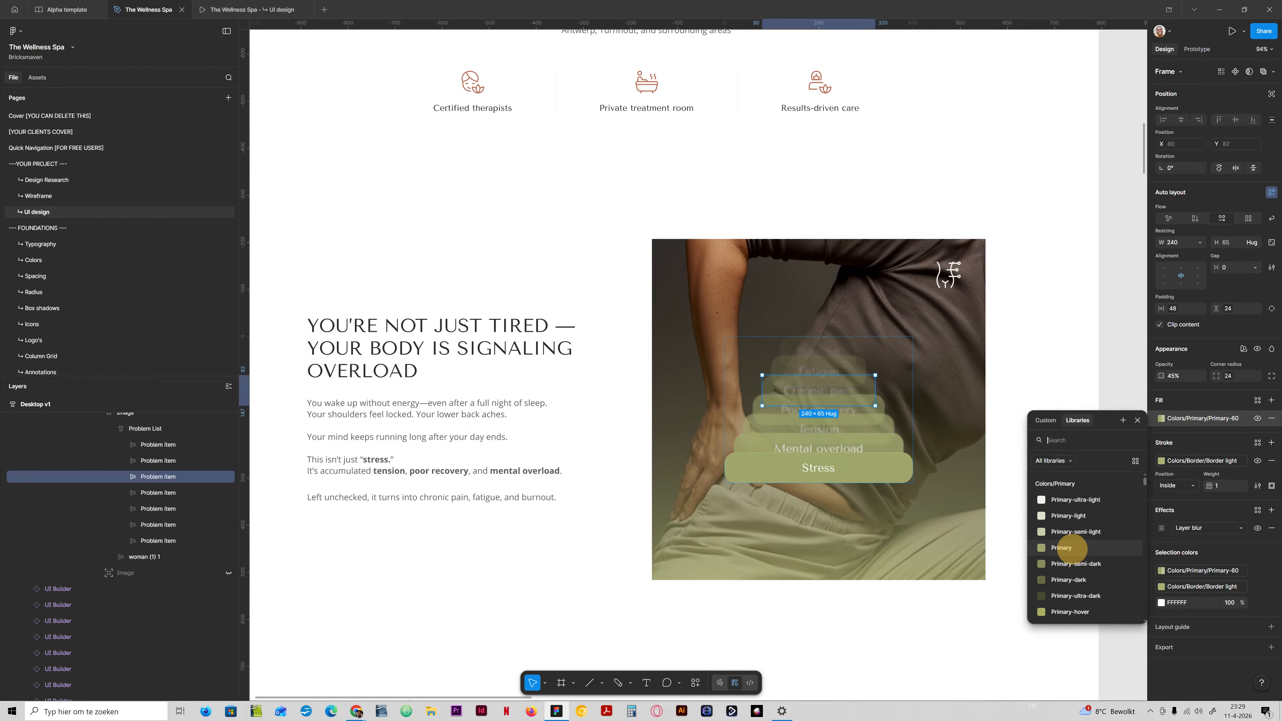
pyautogui.click(1061, 547)
# Set the fills of the Fatigue and Burnout items to the Primary library colour.
pyautogui.click(818, 372)
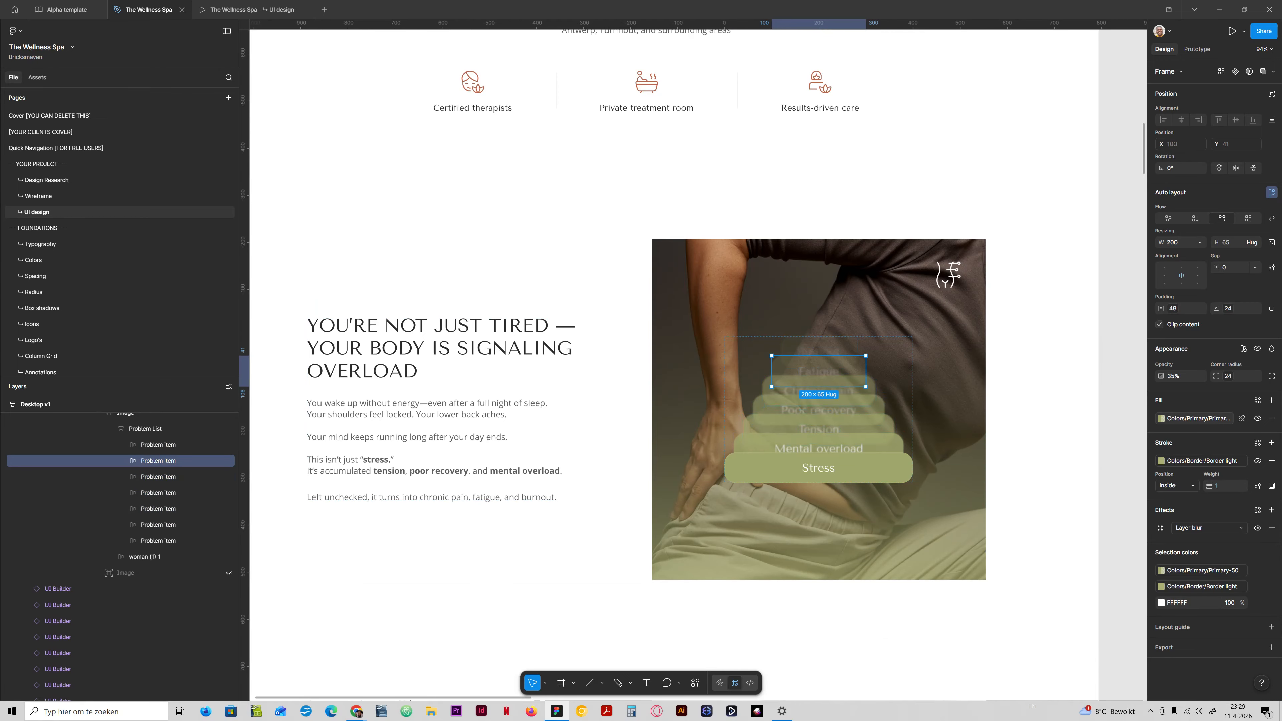
pyautogui.click(1189, 418)
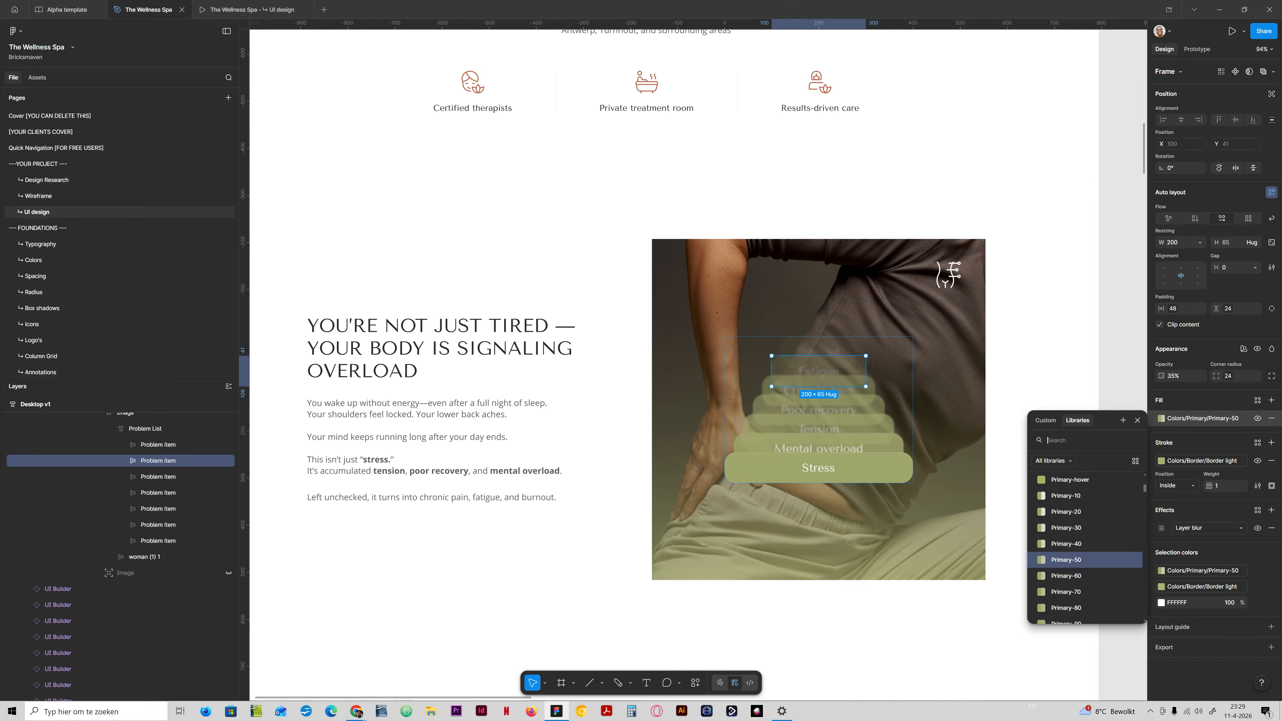
pyautogui.scroll(2, 1072, 517)
pyautogui.click(1072, 516)
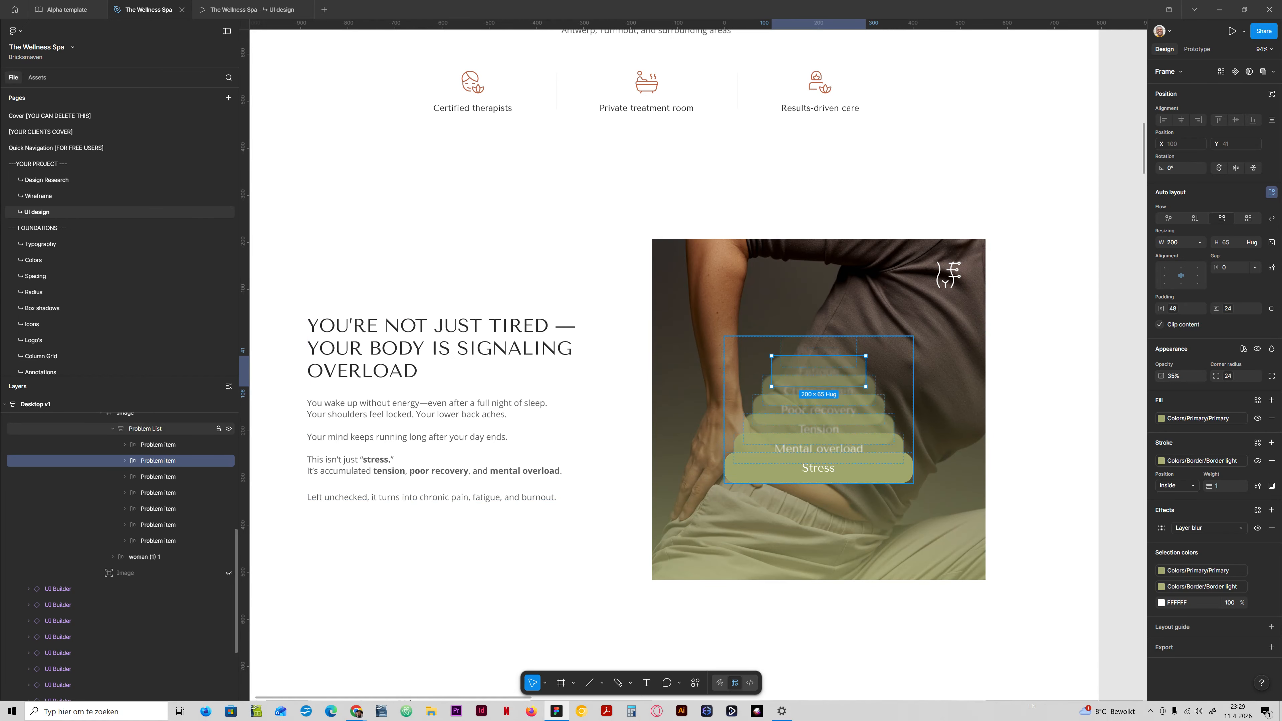
pyautogui.click(179, 441)
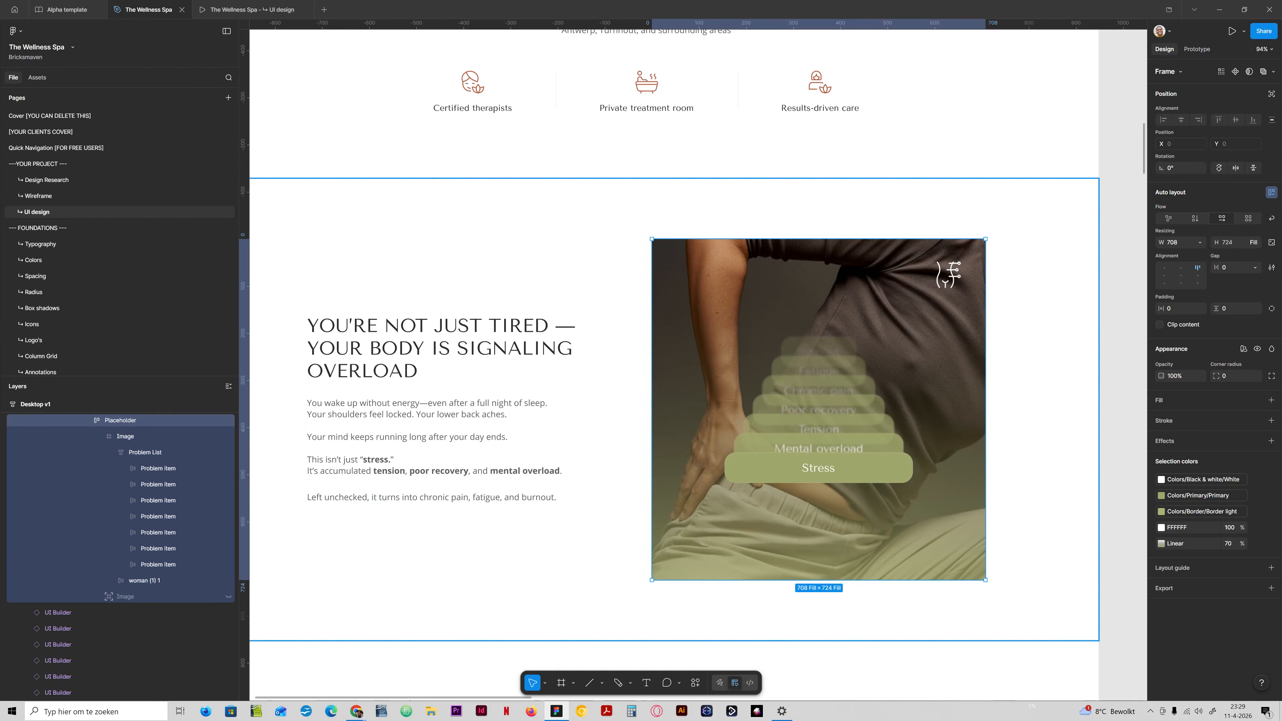
# Set the opacity of the six problem items from Mental overload up to Burnout to 100%.
pyautogui.click(178, 548)
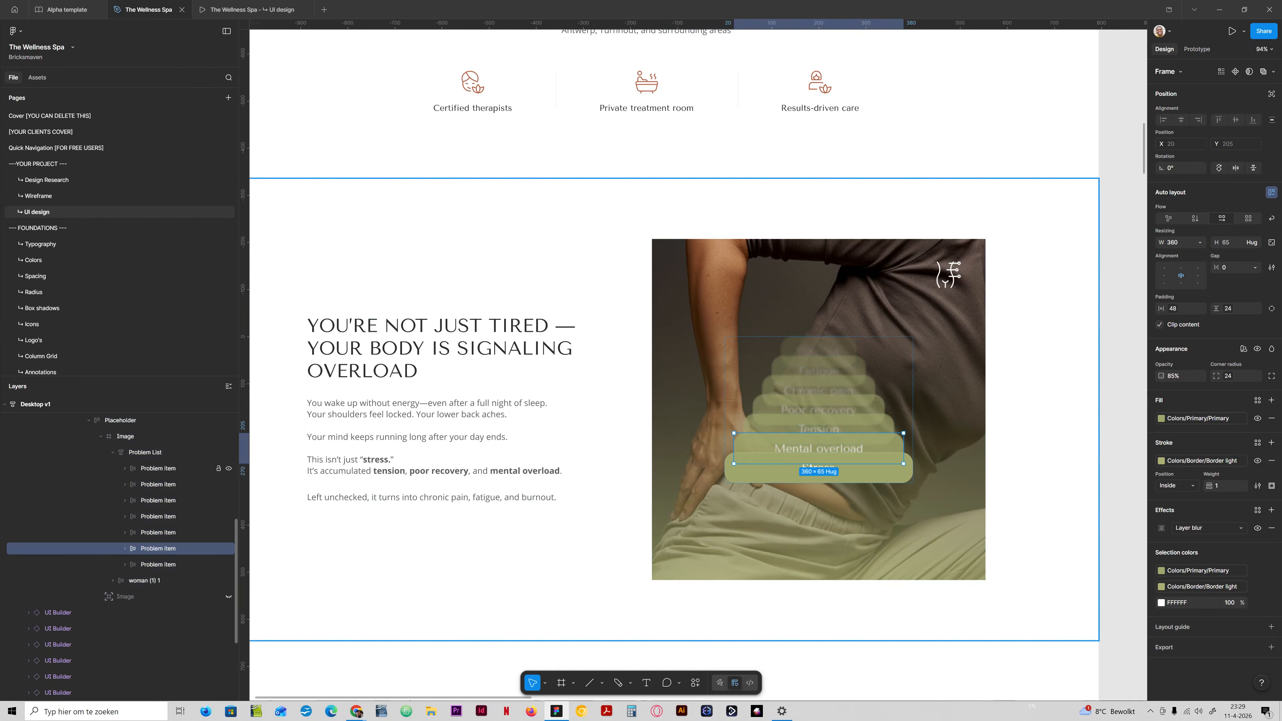
pyautogui.keyDown('shift'); pyautogui.click(180, 468); pyautogui.keyUp('shift')
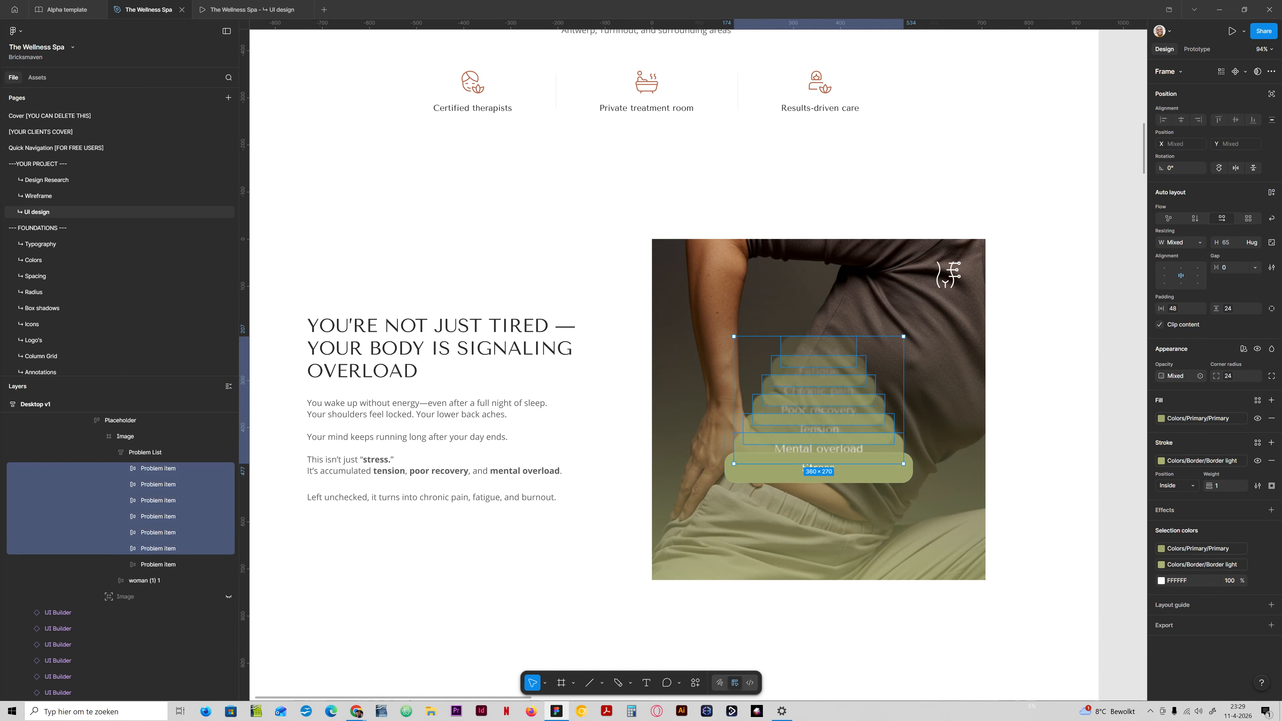
pyautogui.click(1176, 376)
pyautogui.write('100')
pyautogui.press('Return')
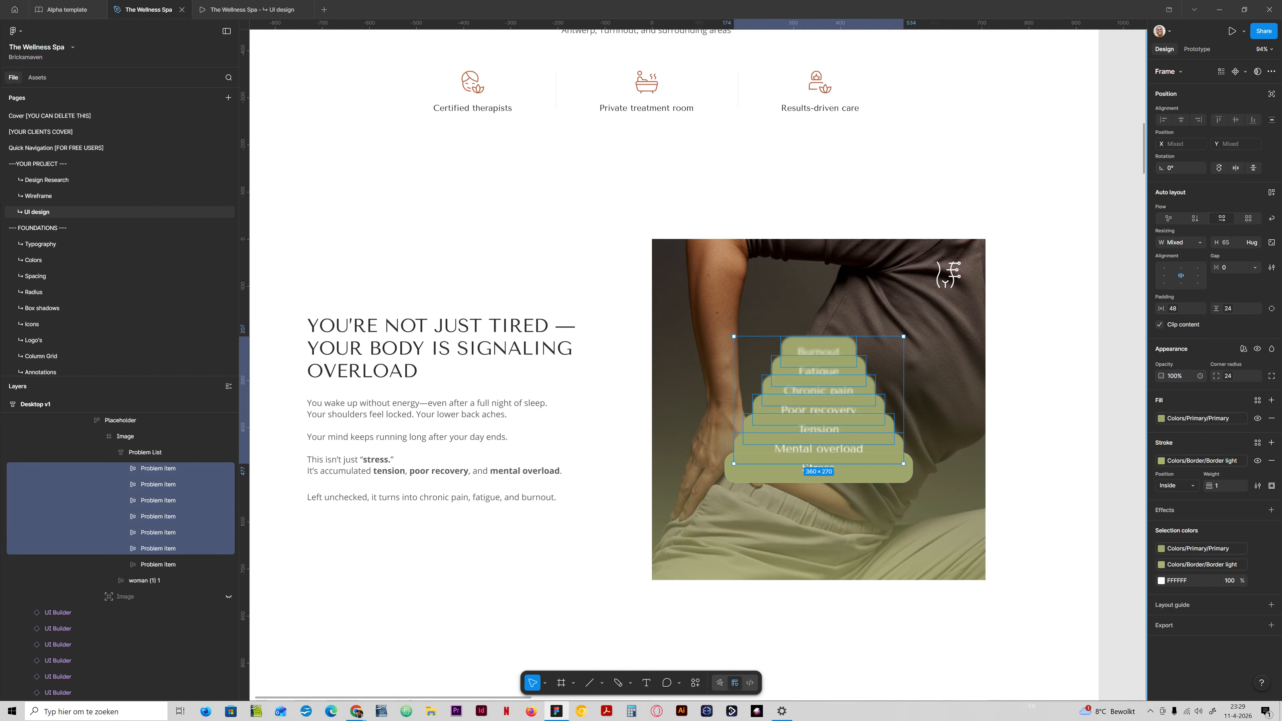
# Try the box-shadow-s effect style on all seven problem items, then undo it.
pyautogui.click(1078, 449)
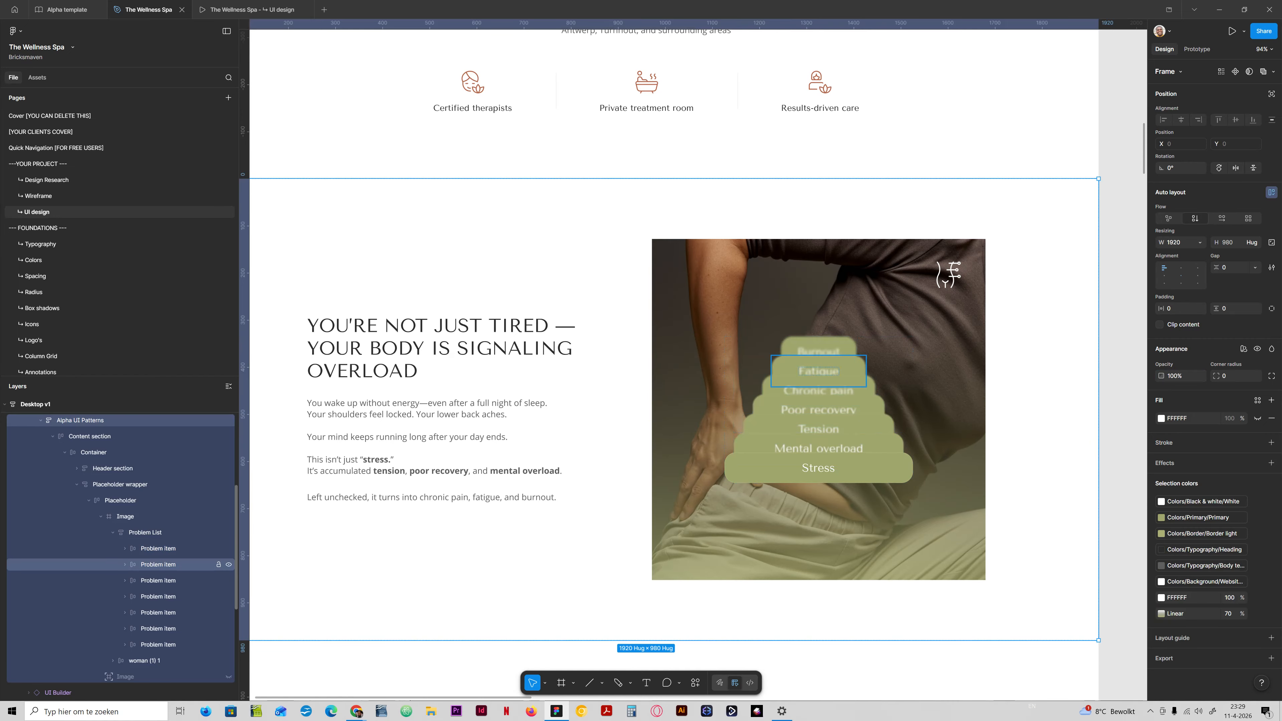
pyautogui.click(162, 547)
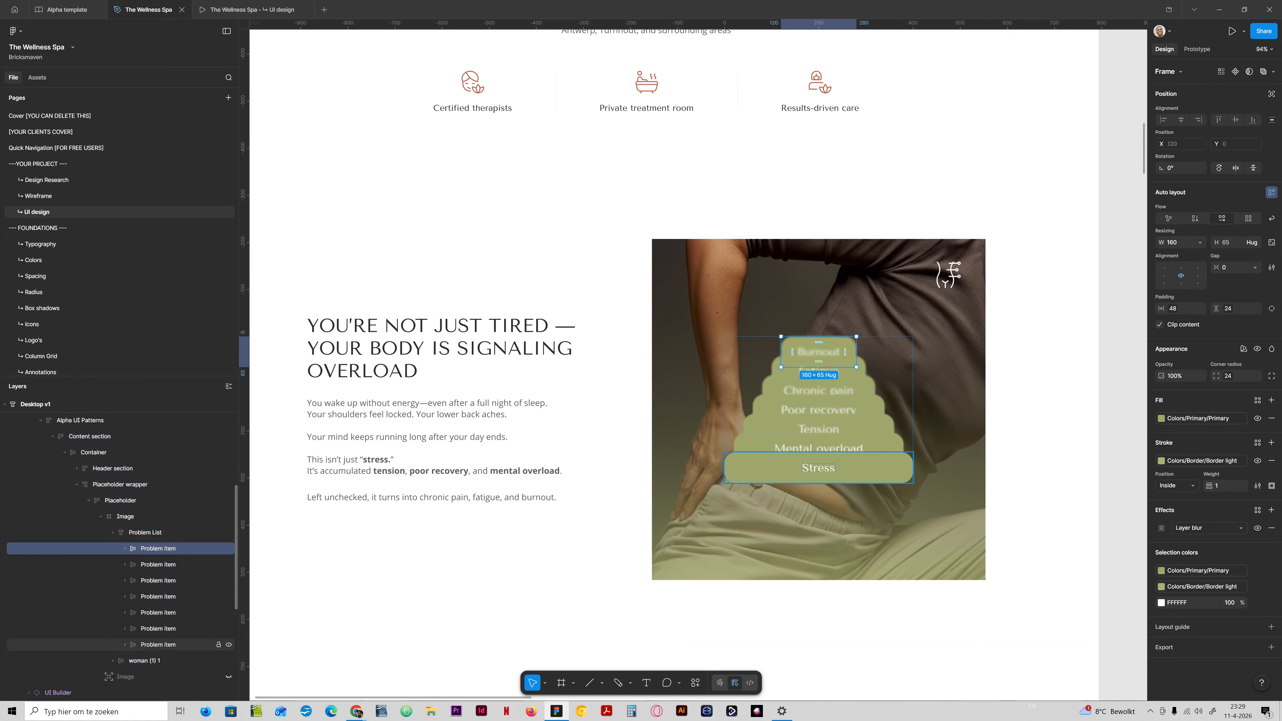
pyautogui.keyDown('shift'); pyautogui.click(158, 628); pyautogui.keyUp('shift')
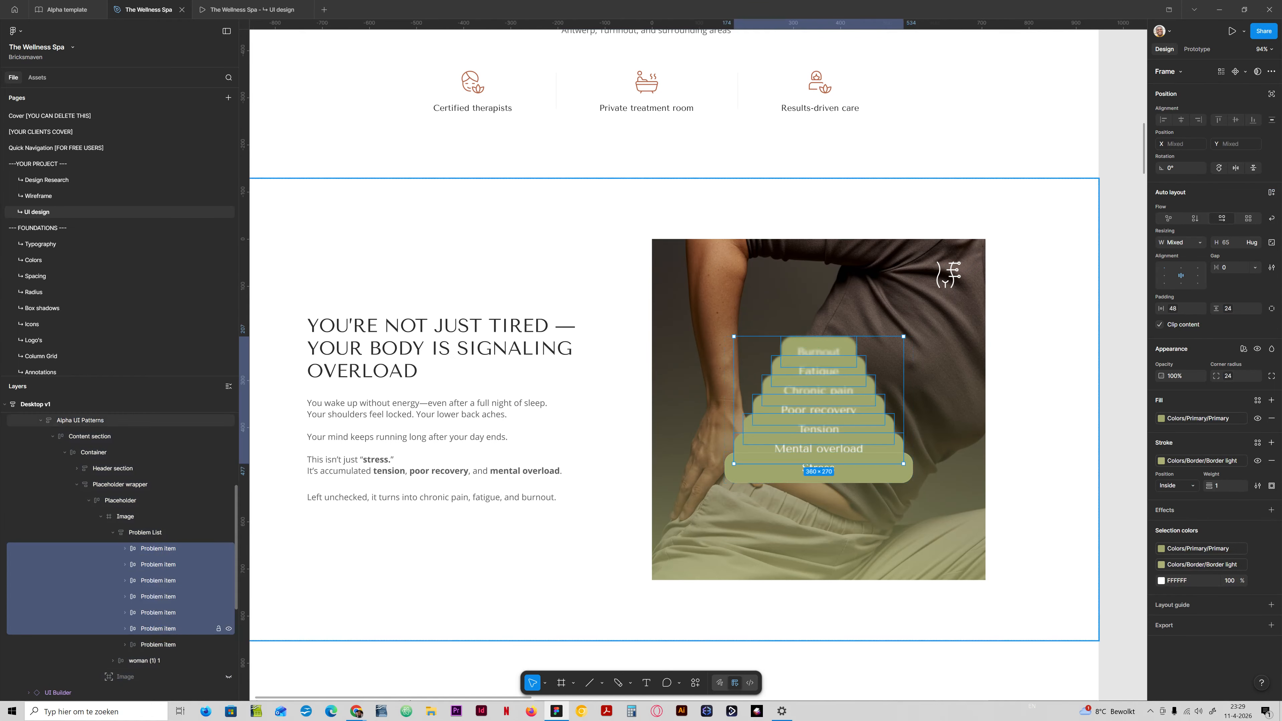
pyautogui.keyDown('shift'); pyautogui.click(158, 645); pyautogui.keyUp('shift')
pyautogui.click(1257, 510)
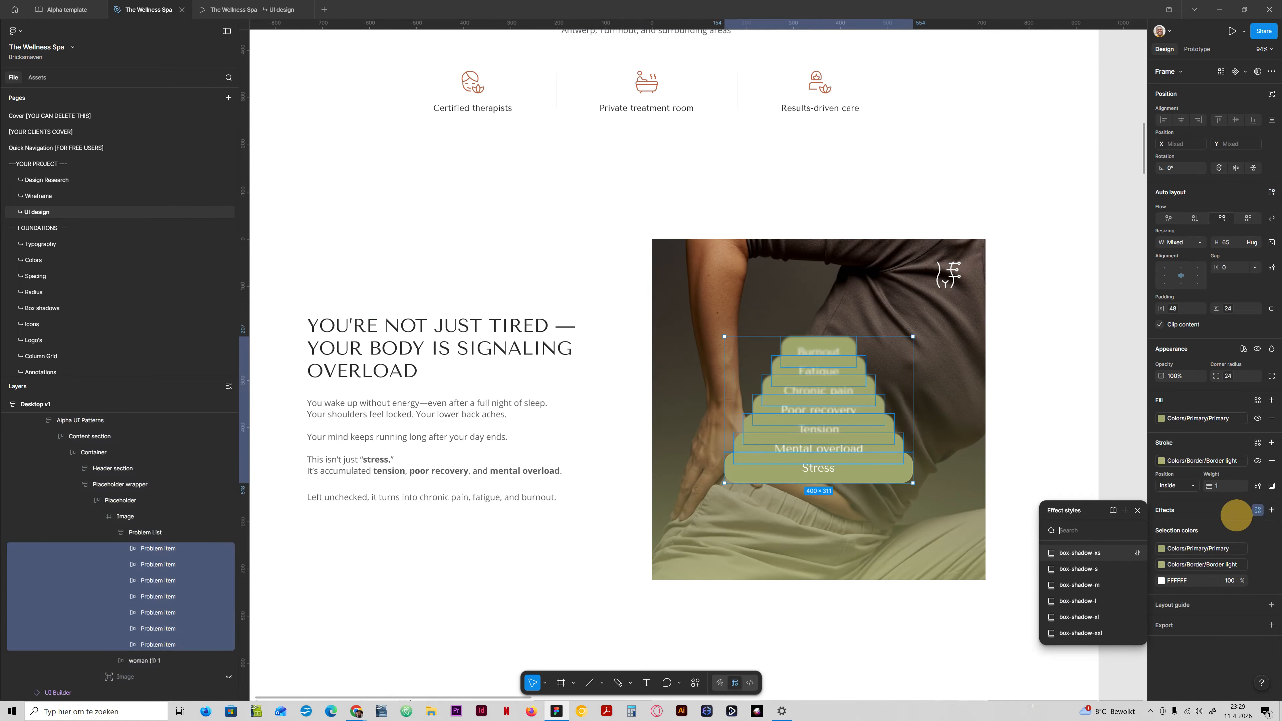
pyautogui.click(1095, 572)
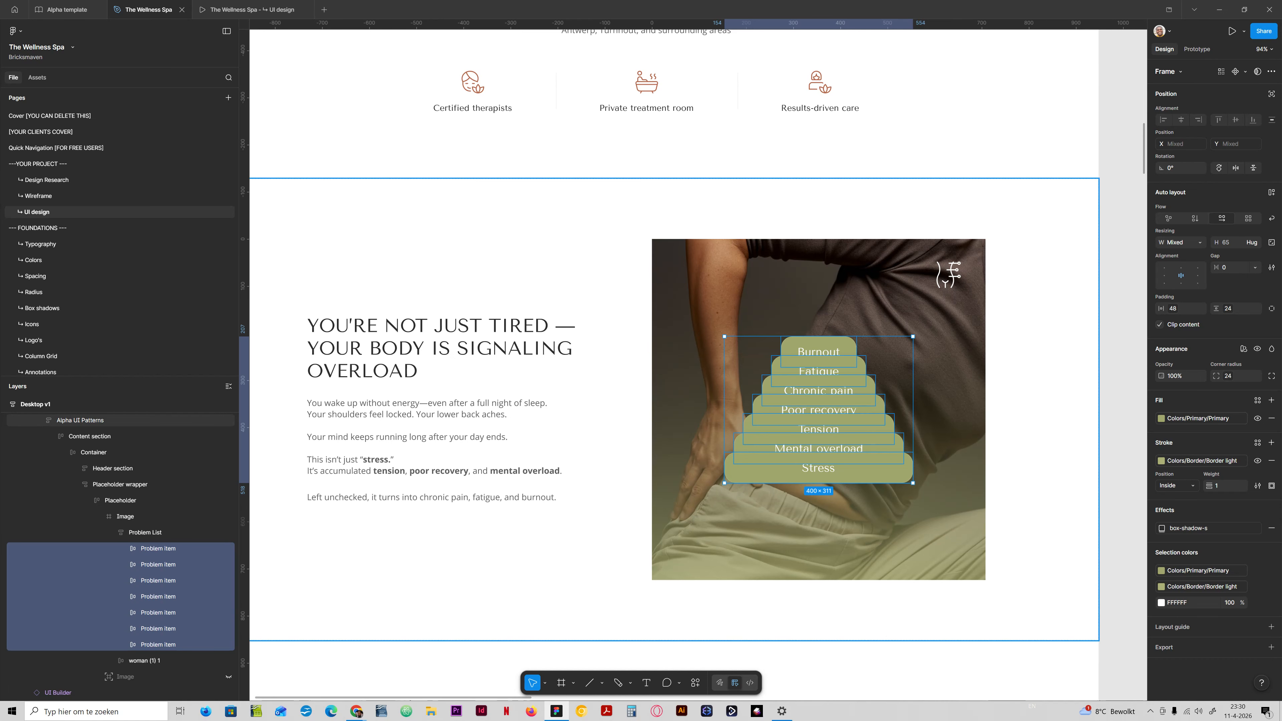
pyautogui.hotkey('ctrl', 'z')
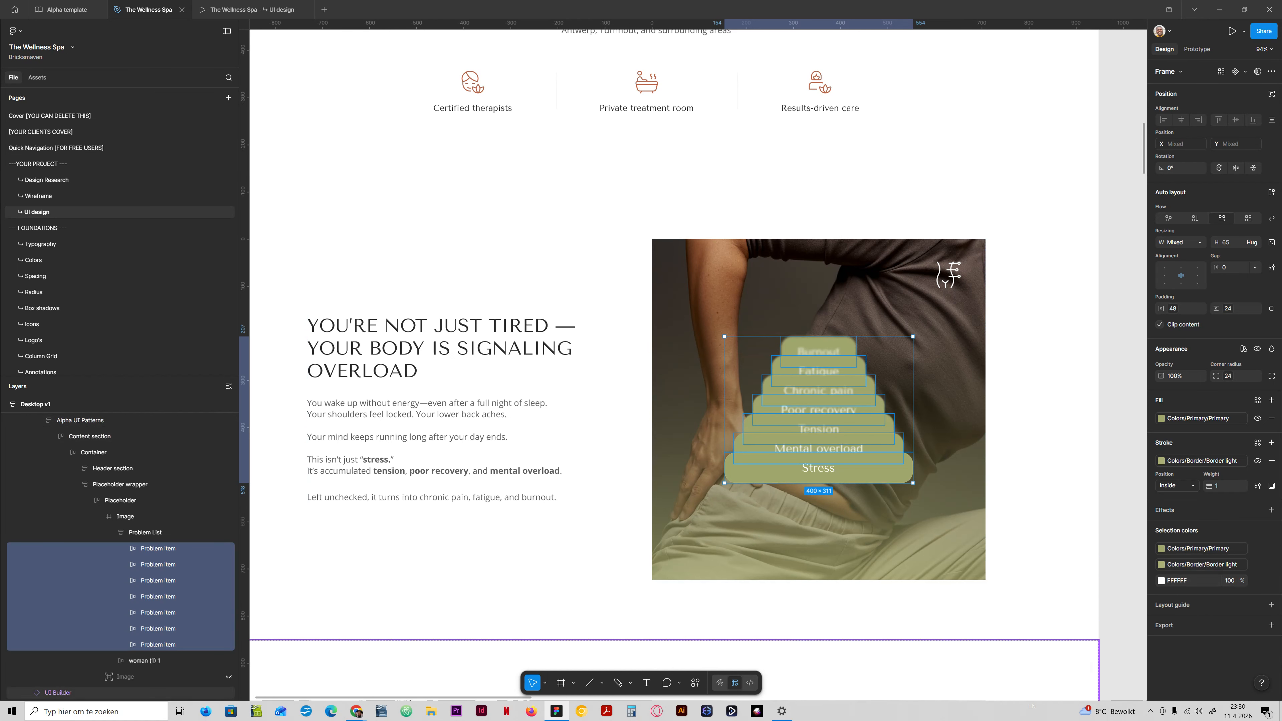
# Try a drop shadow and the box-shadow-s style on the Mental overload item, and undo the style.
pyautogui.click(162, 628)
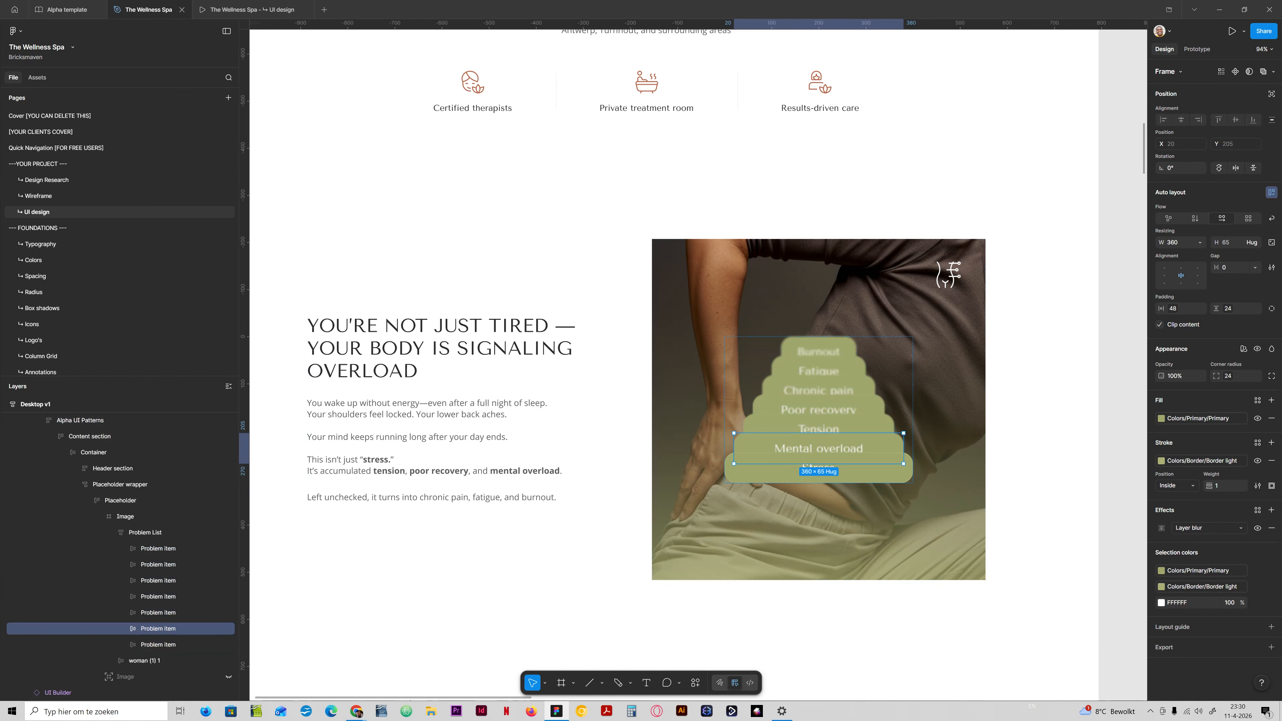
pyautogui.click(1271, 510)
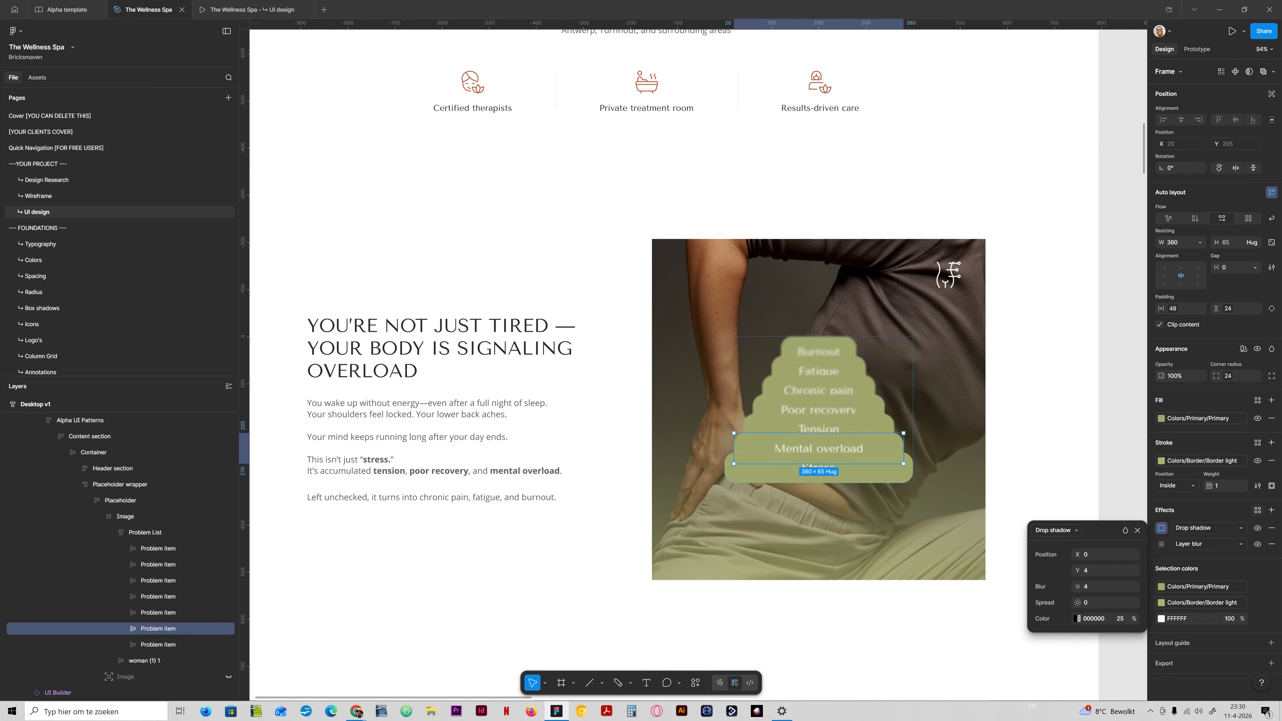
pyautogui.click(1257, 510)
pyautogui.click(1090, 568)
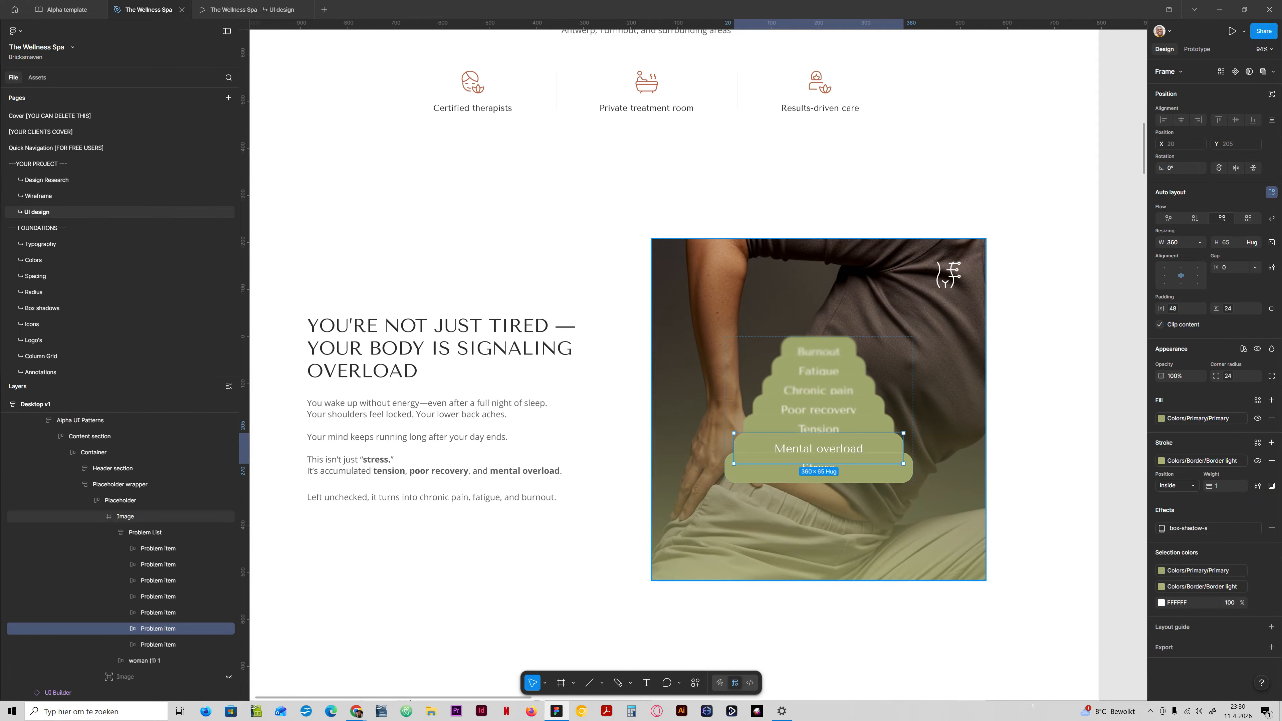
pyautogui.hotkey('ctrl', 'z')
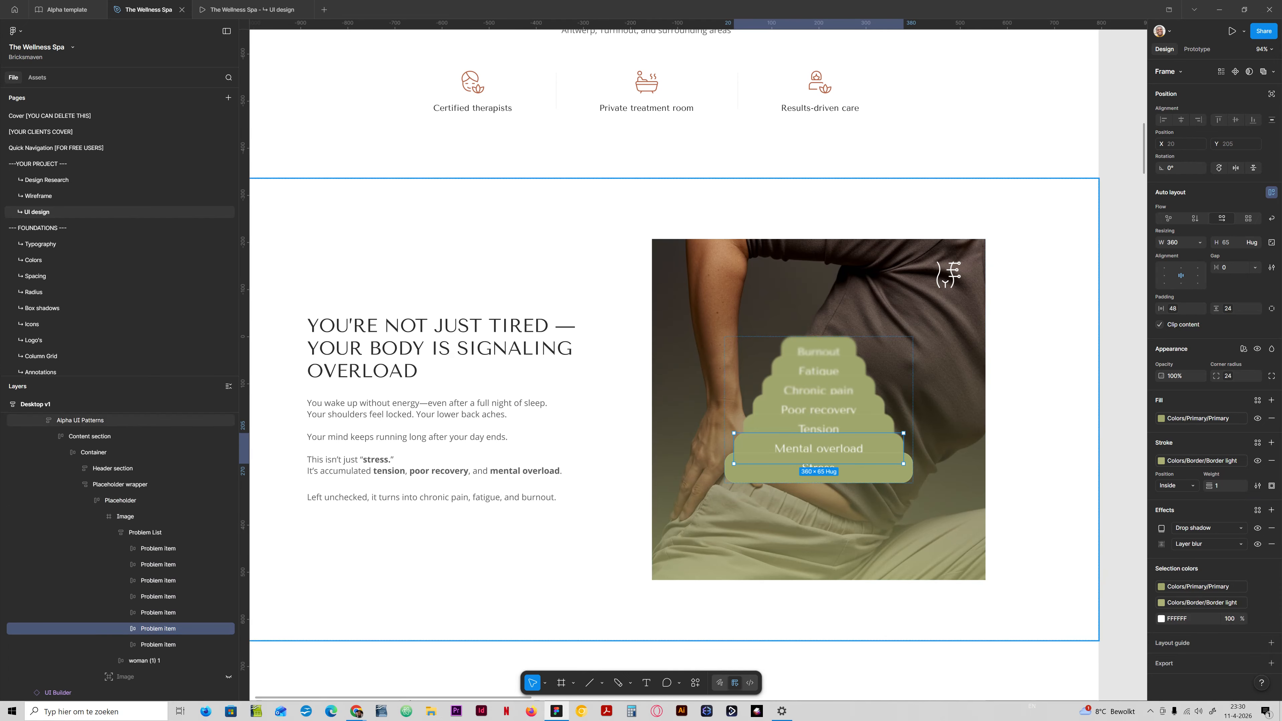
pyautogui.click(1016, 452)
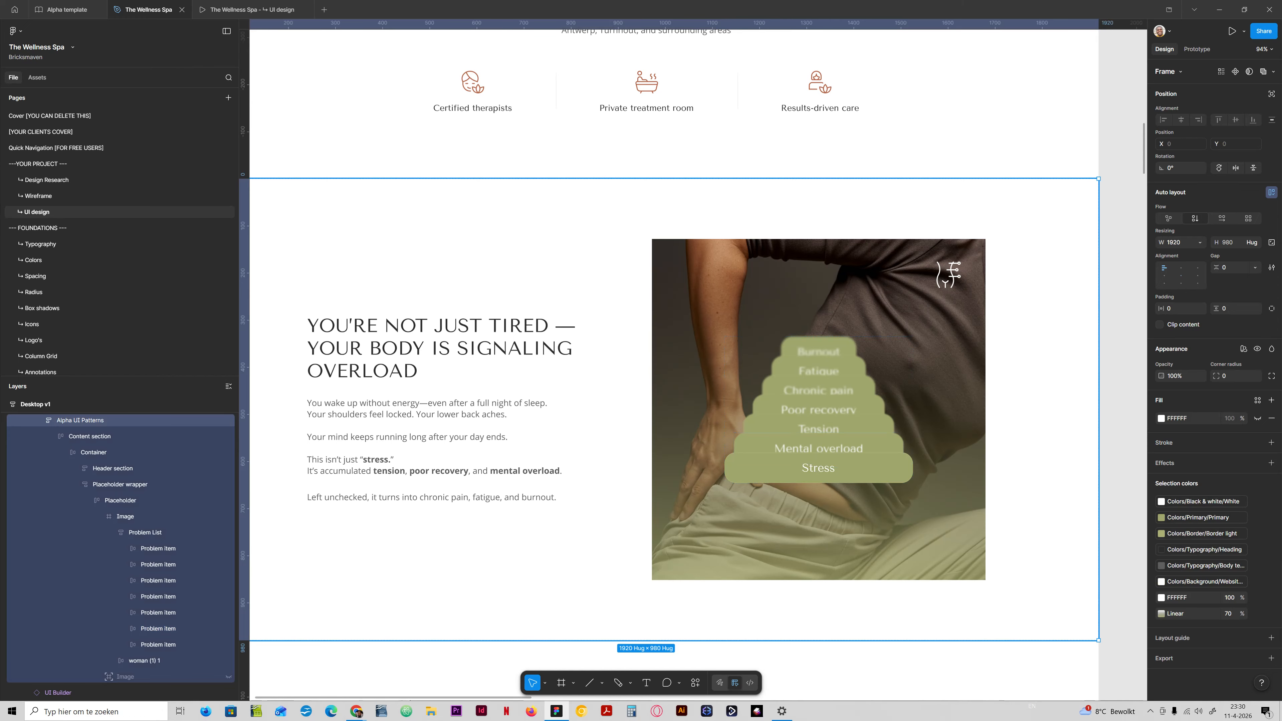
# Try Problem List gaps of -32, -48, -64 and -80.
pyautogui.click(145, 533)
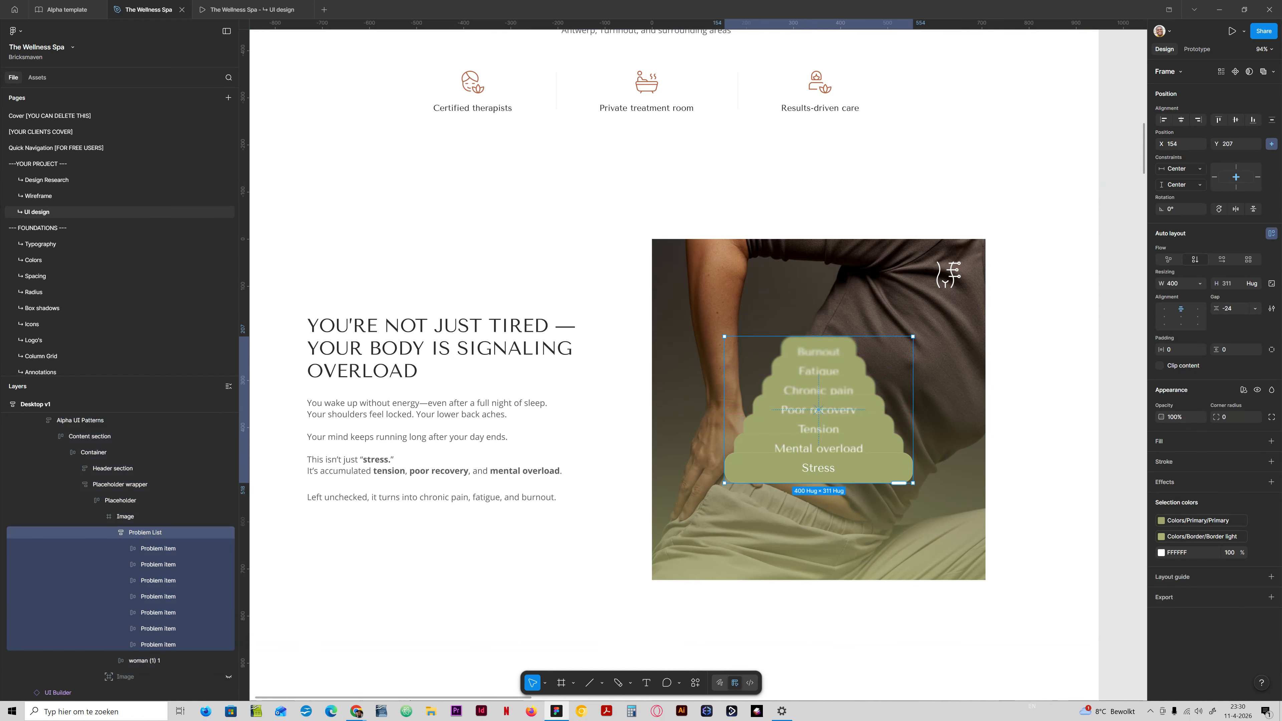
pyautogui.click(1229, 308)
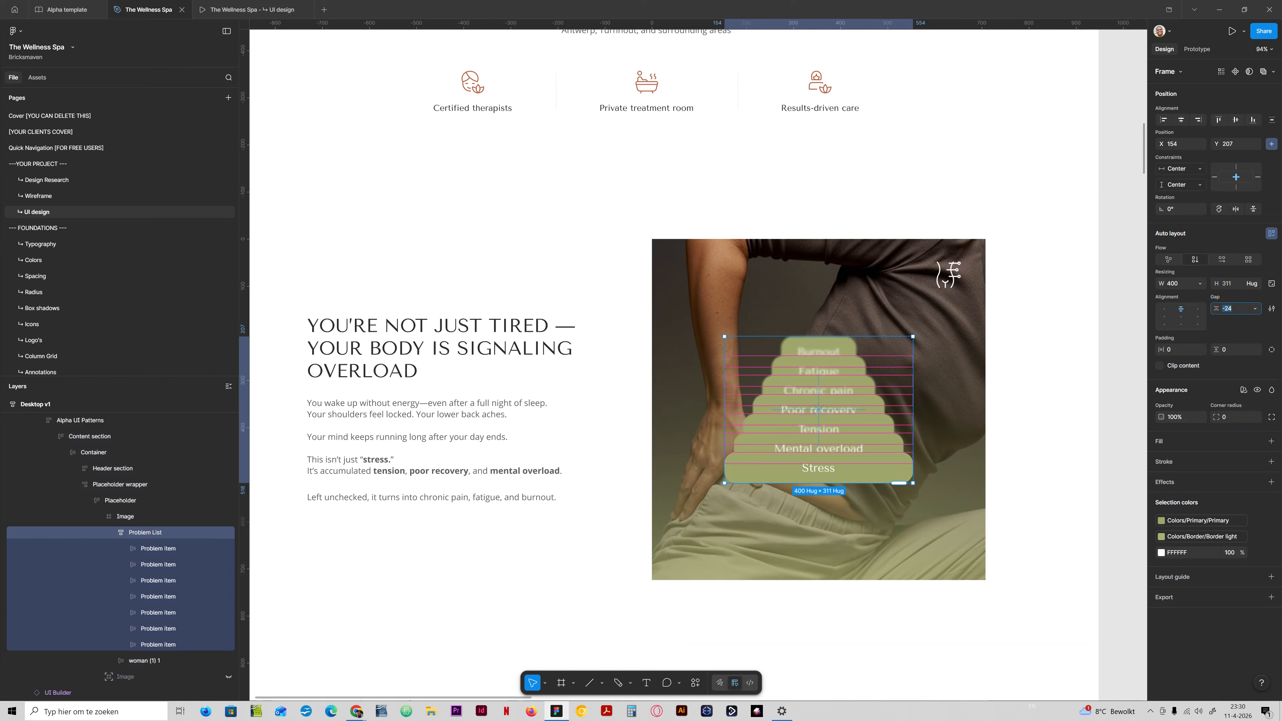
pyautogui.write('-32')
pyautogui.press('Return')
pyautogui.write('-48')
pyautogui.press('Return')
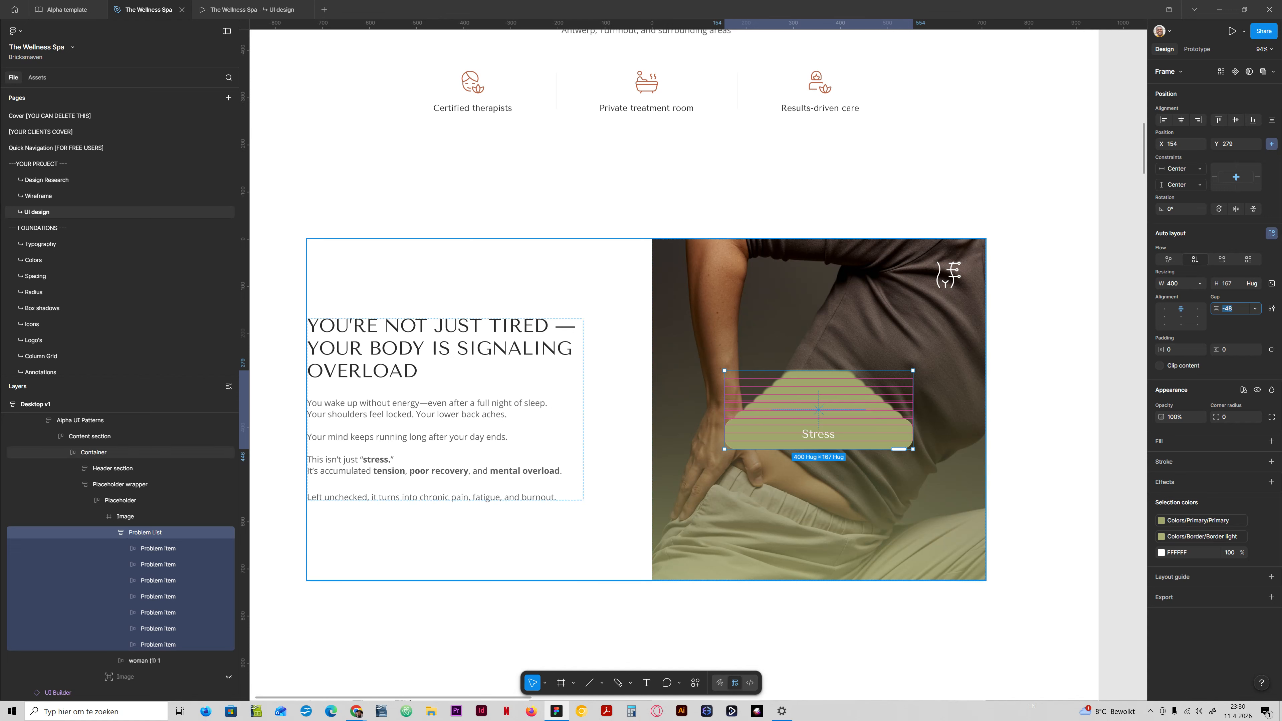
pyautogui.write('-64')
pyautogui.press('Return')
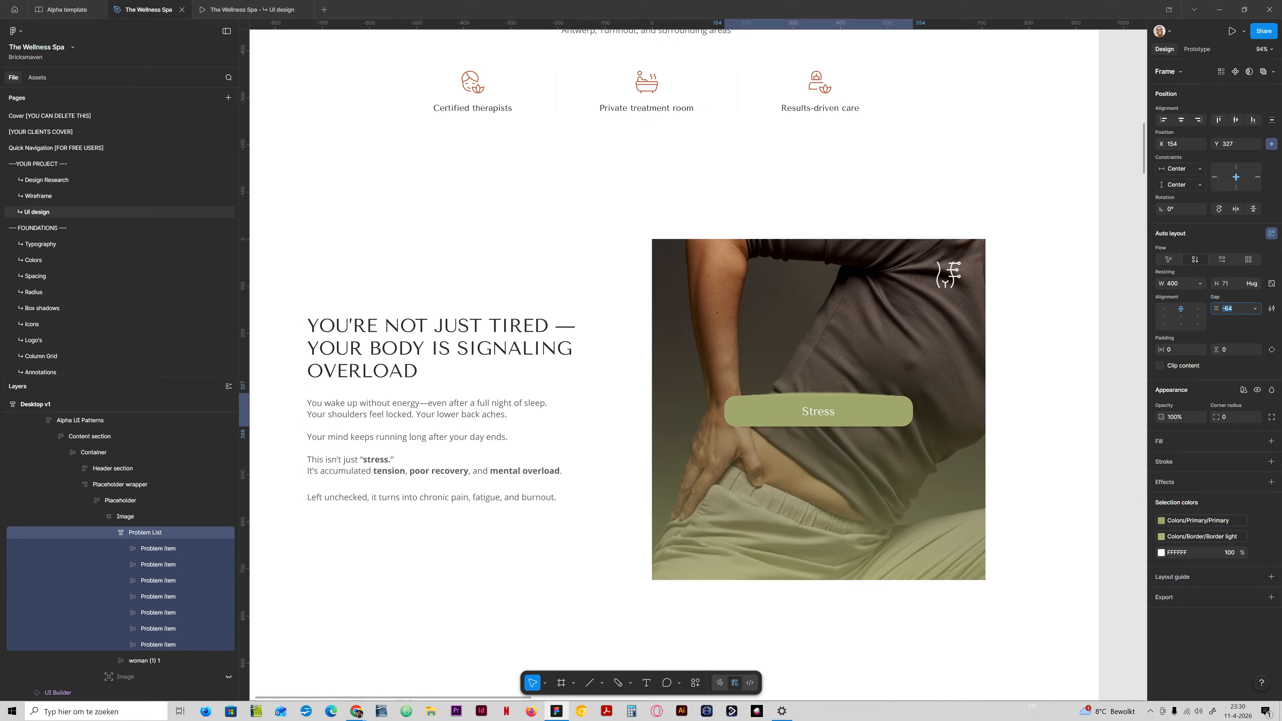
pyautogui.write('-80')
pyautogui.press('Return')
# Try widening the Problem List's gap in large increments to 8, then bring it back to -8.
pyautogui.hotkey('shift', 'Up')
pyautogui.hotkey('shift', 'Up')
pyautogui.hotkey('shift', 'Up')
pyautogui.hotkey('shift', 'Up')
pyautogui.hotkey('shift', 'Up')
pyautogui.hotkey('shift', 'Up')
pyautogui.hotkey('shift', 'Up')
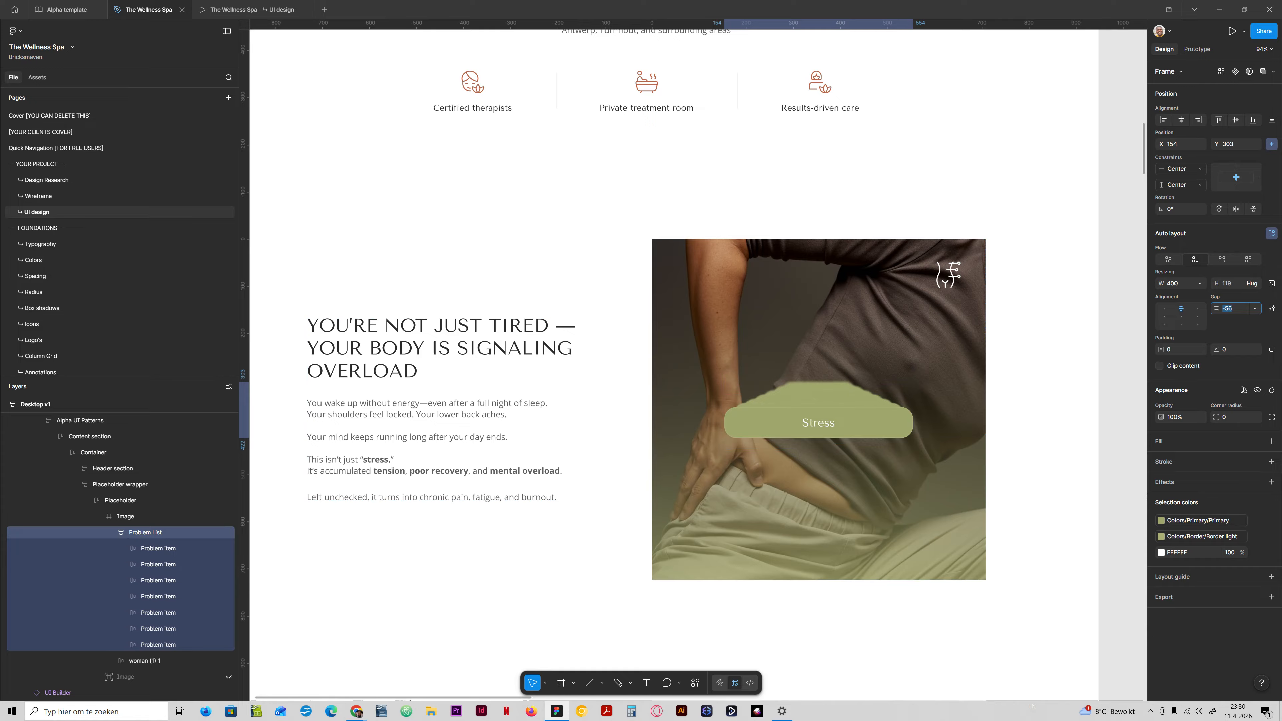
pyautogui.hotkey('shift', 'Up')
pyautogui.hotkey('shift', 'Up')
pyautogui.hotkey('shift', 'Up')
pyautogui.hotkey('shift', 'Up')
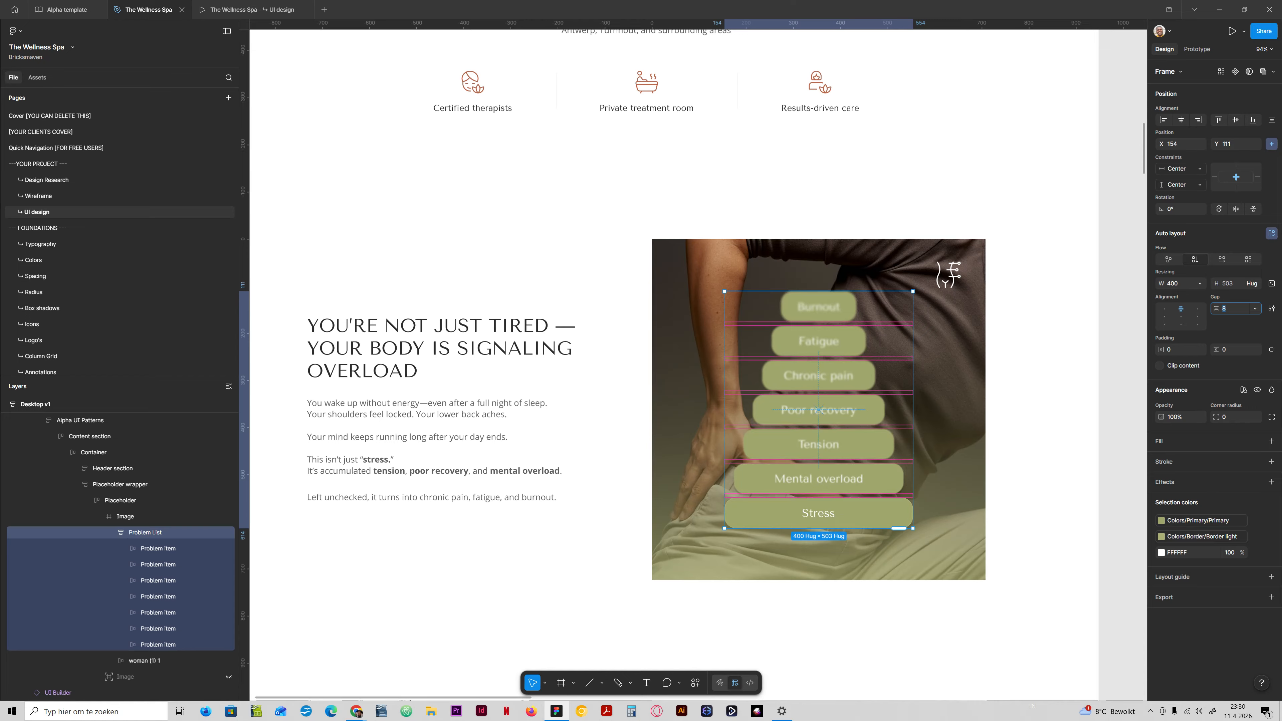
pyautogui.hotkey('shift', 'Down')
pyautogui.hotkey('shift', 'Down')
pyautogui.hotkey('shift', 'Down')
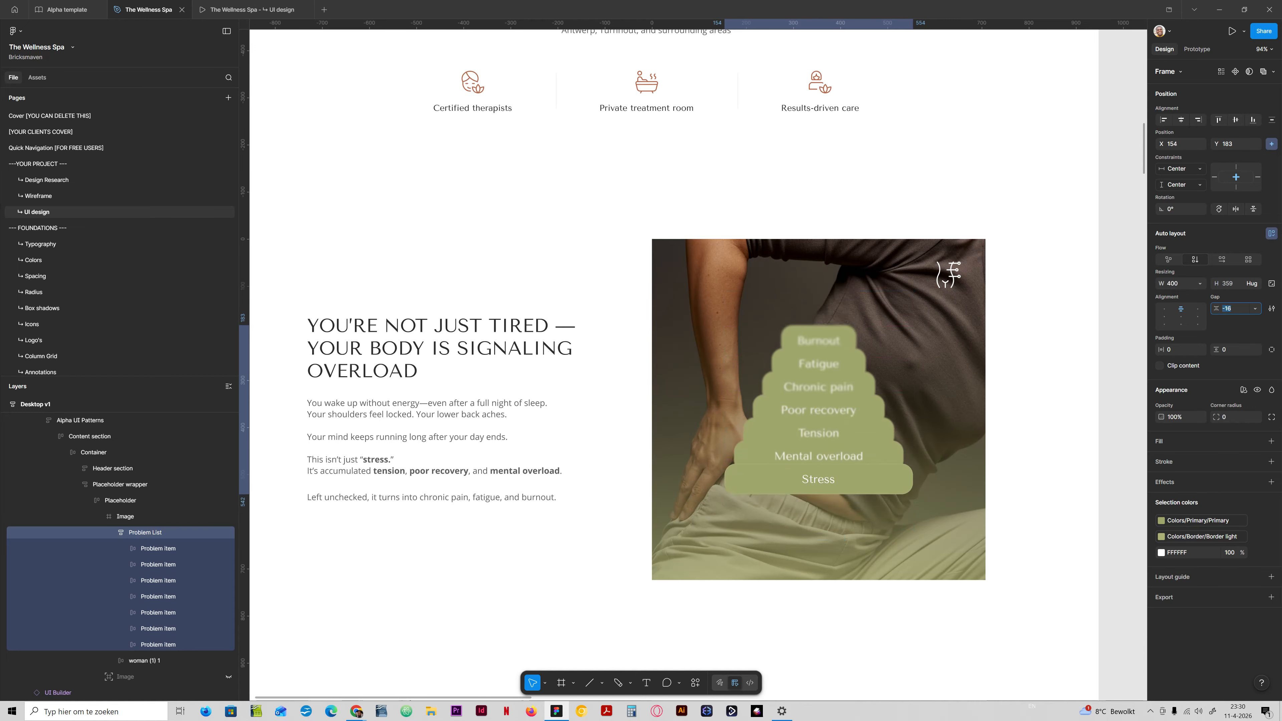
pyautogui.hotkey('shift', 'Up')
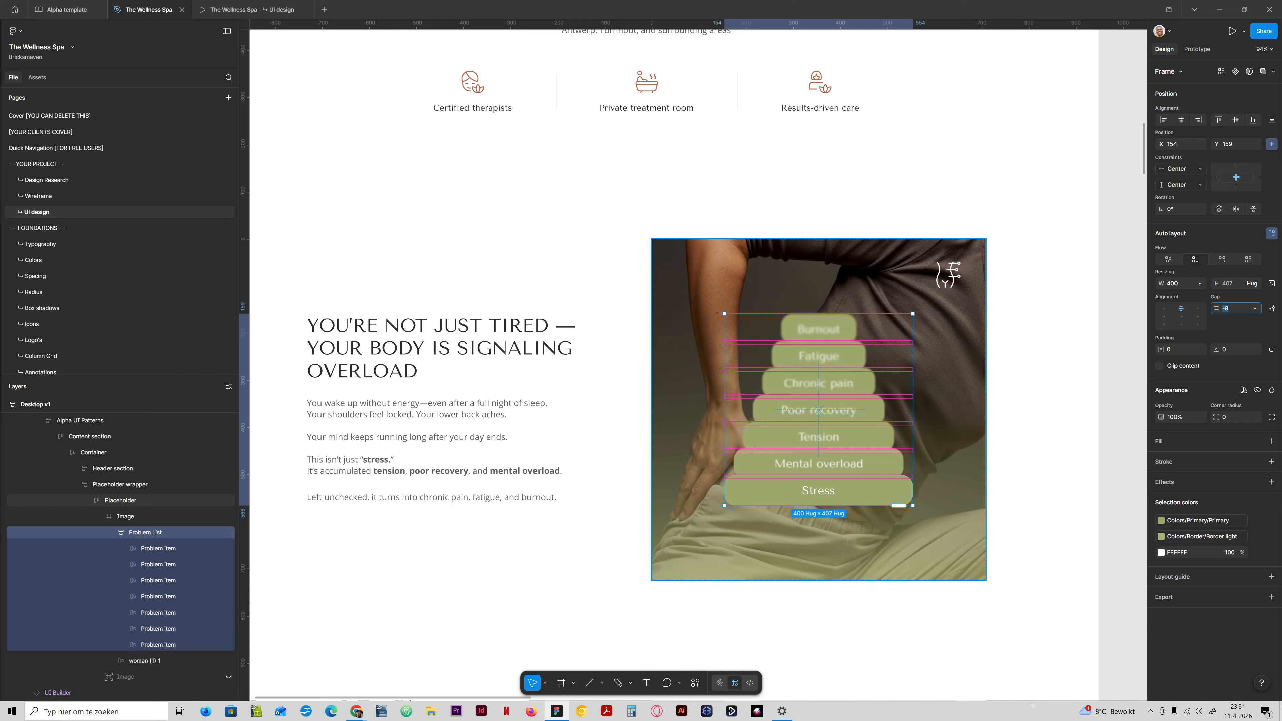
# Try looser and tighter stacking of the Problem List, taking its gap down to -80.
pyautogui.hotkey('shift', 'Down')
pyautogui.hotkey('shift', 'Up')
pyautogui.hotkey('shift', 'Up')
pyautogui.hotkey('shift', 'Up')
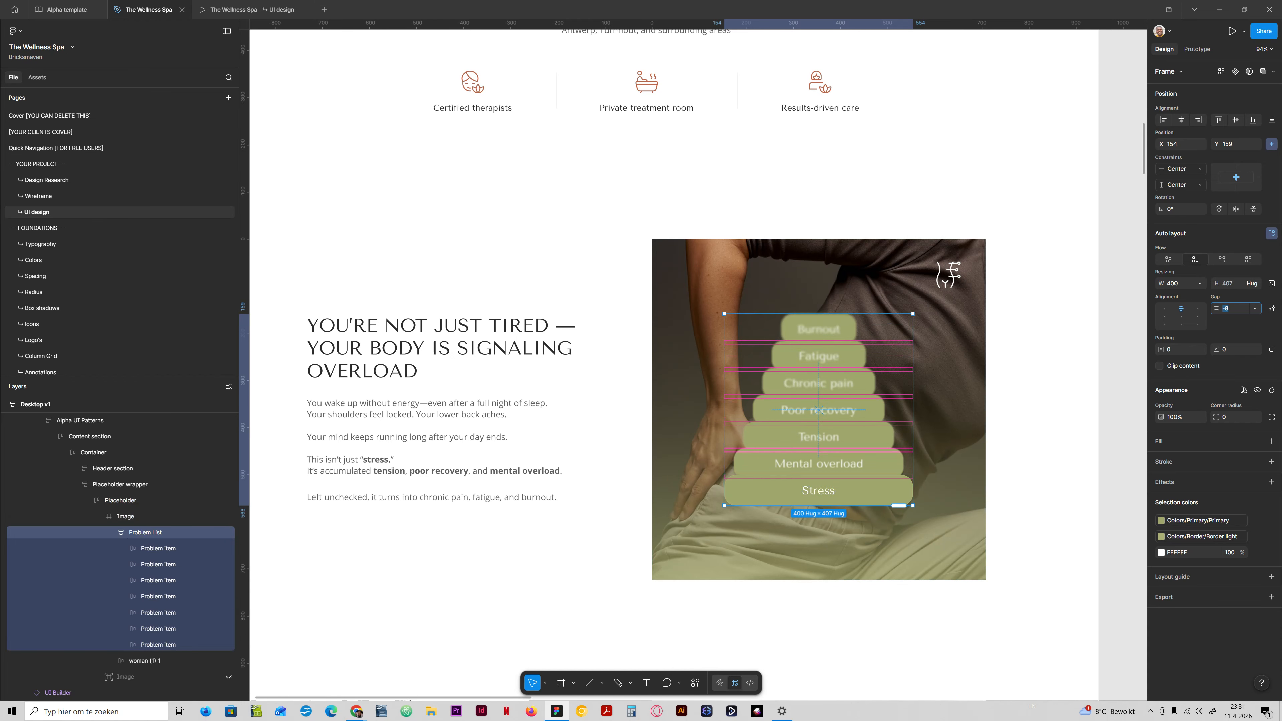
pyautogui.hotkey('shift', 'Down')
pyautogui.hotkey('shift', 'Down')
pyautogui.hotkey('shift', 'Down')
pyautogui.hotkey('shift', 'Down')
pyautogui.hotkey('shift', 'Down')
pyautogui.hotkey('shift', 'Down')
pyautogui.hotkey('shift', 'Down')
pyautogui.hotkey('shift', 'Down')
pyautogui.hotkey('shift', 'Down')
pyautogui.hotkey('shift', 'Down')
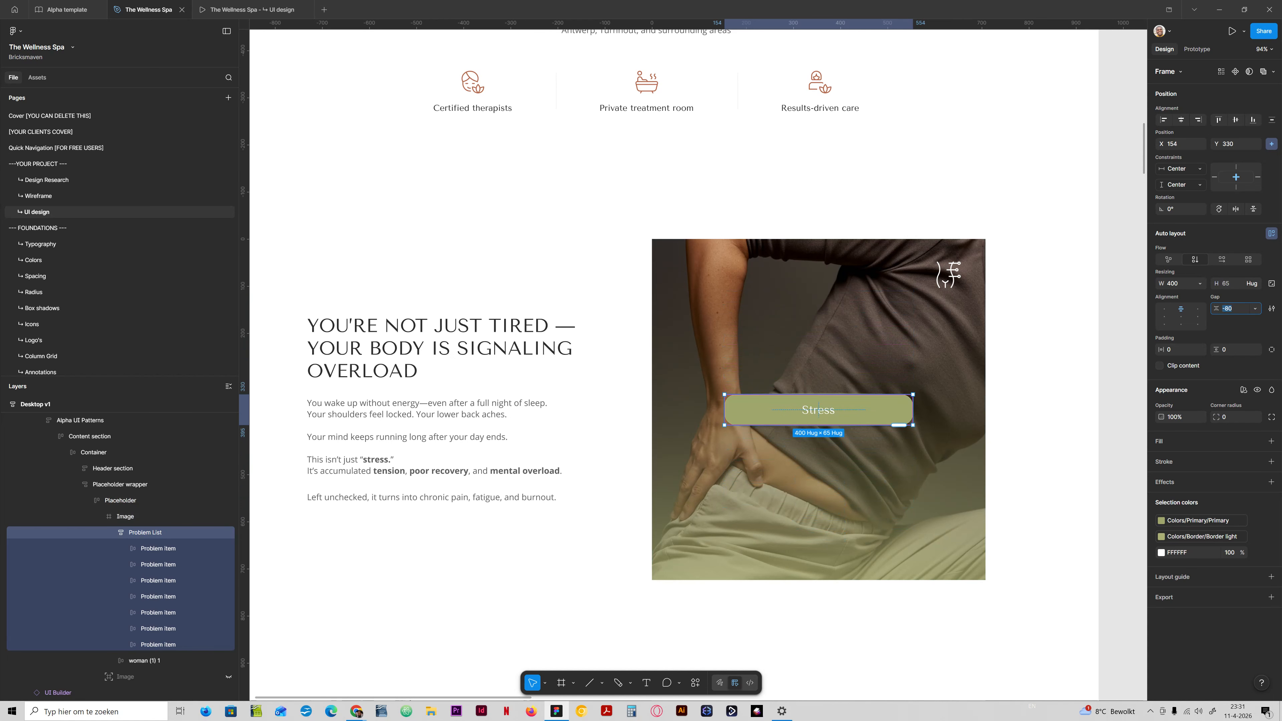
pyautogui.hotkey('shift', 'Up')
pyautogui.hotkey('shift', 'Up')
pyautogui.hotkey('shift', 'Up')
pyautogui.hotkey('shift', 'Up')
pyautogui.hotkey('shift', 'Up')
pyautogui.hotkey('shift', 'Up')
pyautogui.hotkey('shift', 'Up')
pyautogui.press('Return')
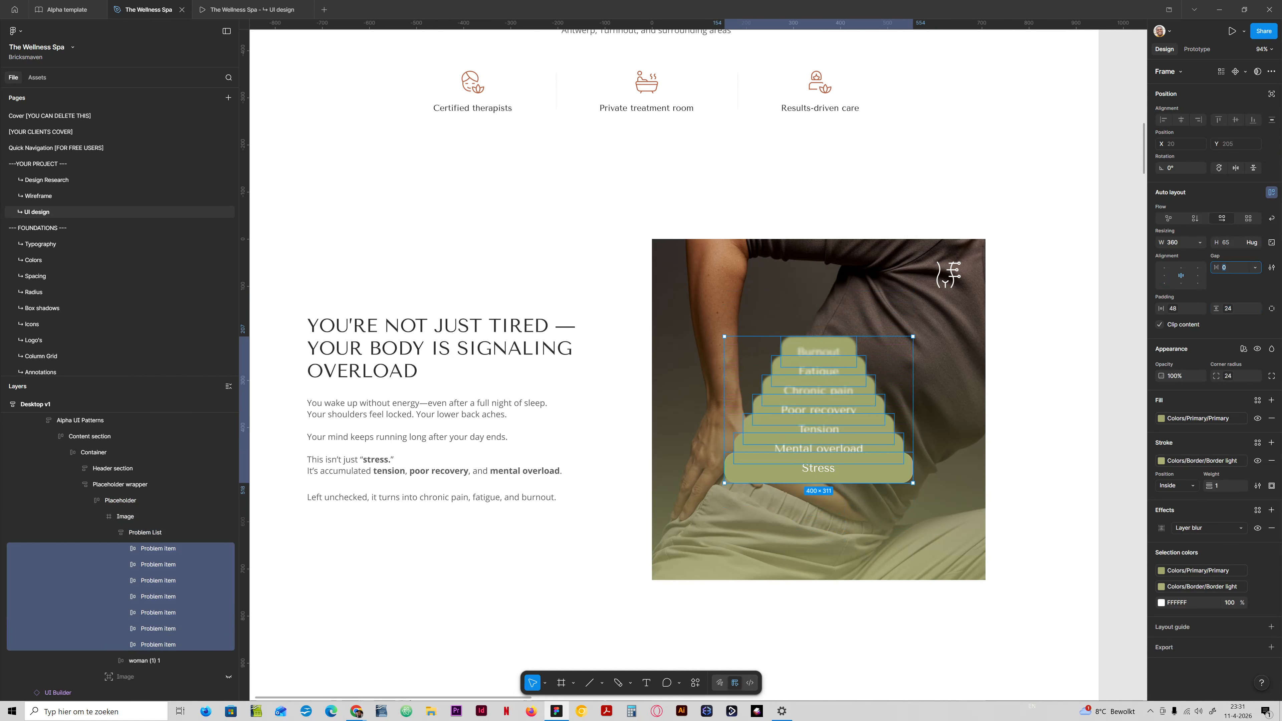
# Undo the recent spacing, shadow and opacity changes to bring back the faded opacities of the problem items.
pyautogui.hotkey('ctrl', 'z')
pyautogui.hotkey('ctrl', 'z')
pyautogui.hotkey('ctrl', 'z')
pyautogui.hotkey('ctrl', 'z')
pyautogui.hotkey('ctrl', 'z')
pyautogui.hotkey('ctrl', 'z')
pyautogui.hotkey('ctrl', 'z')
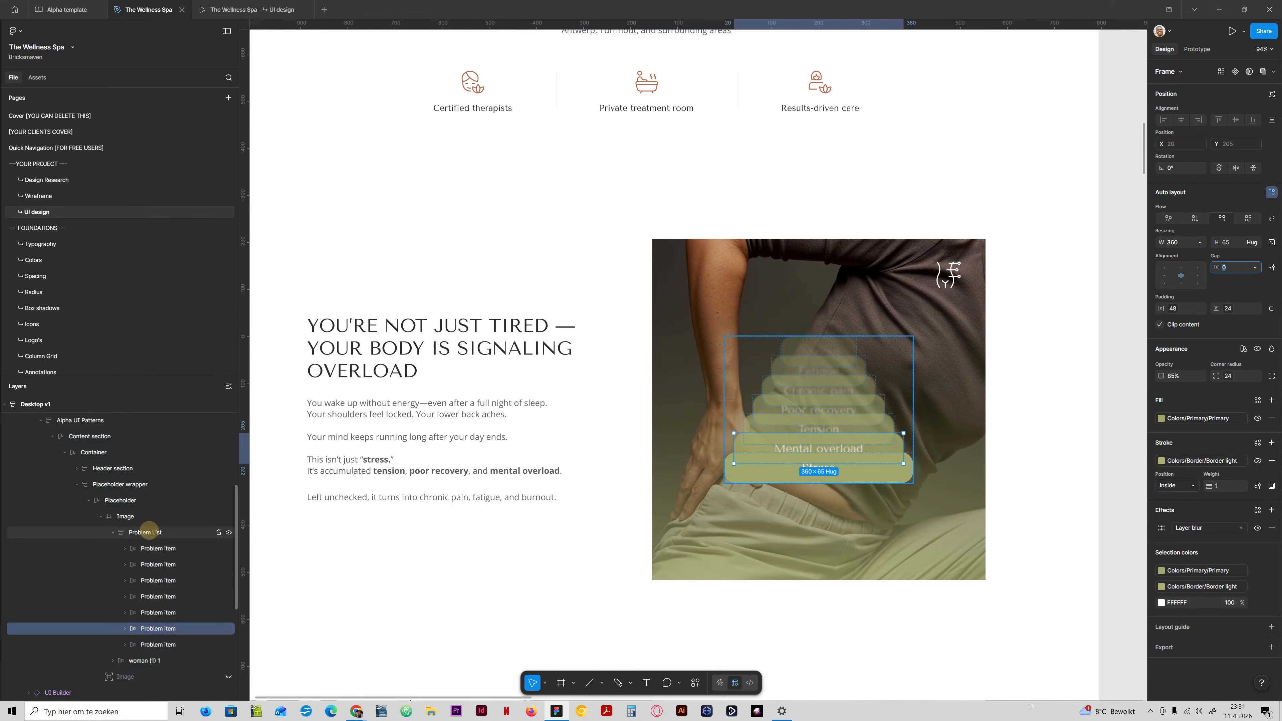
# Try gaps of -32 and -40 on the faded Problem List.
pyautogui.click(146, 533)
pyautogui.click(1230, 308)
pyautogui.write('-32')
pyautogui.press('Return')
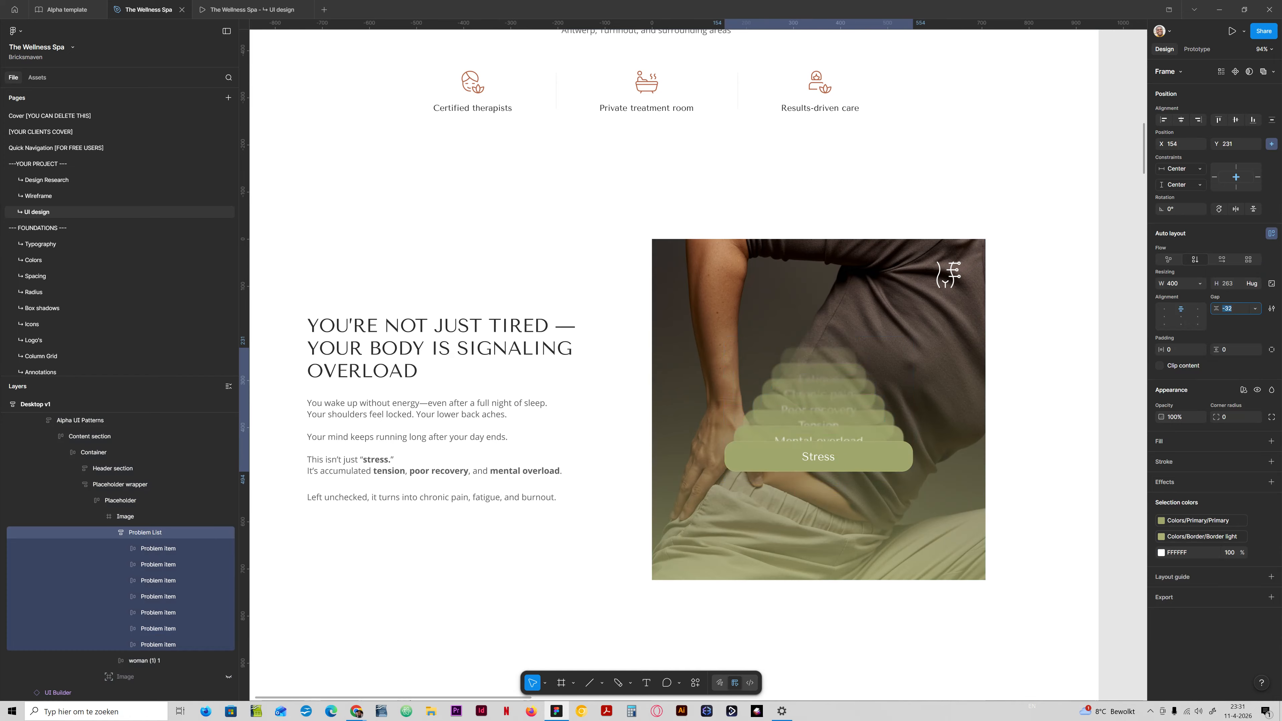
pyautogui.write('-40')
pyautogui.press('Return')
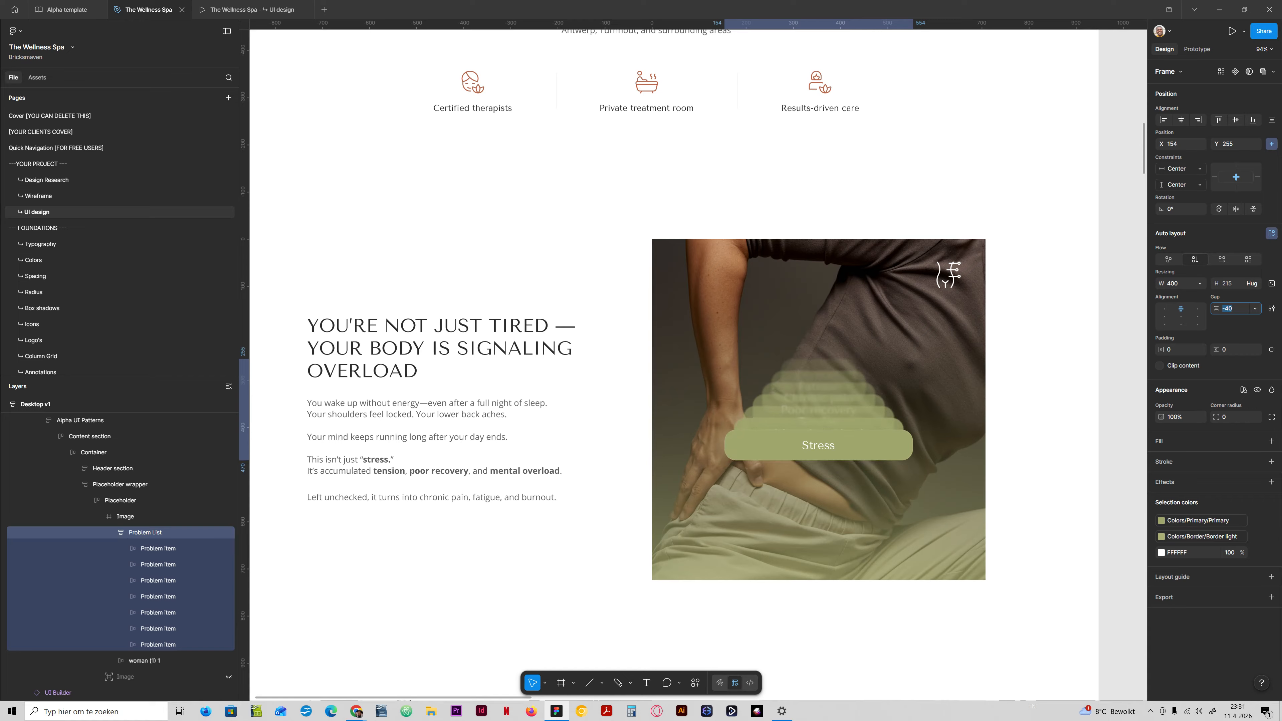
# Try widening the Problem List's gap to 0, then return it to -24.
pyautogui.hotkey('shift', 'Up')
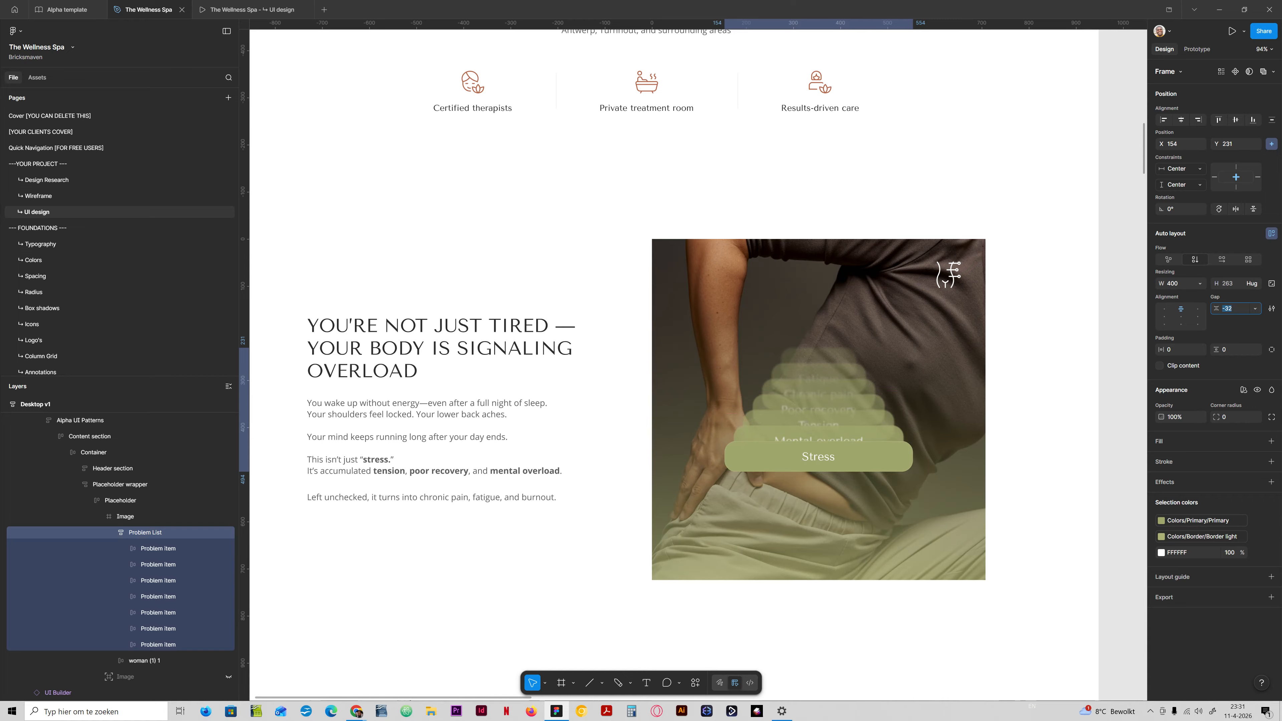
pyautogui.press('Up')
pyautogui.press('Up')
pyautogui.press('Up')
pyautogui.press('Up')
pyautogui.press('Up')
pyautogui.press('Up')
pyautogui.press('Up')
pyautogui.press('Up')
pyautogui.press('Up')
pyautogui.press('Up')
pyautogui.press('Up')
pyautogui.press('Up')
pyautogui.press('Up')
pyautogui.press('Up')
pyautogui.press('Up')
pyautogui.press('Up')
pyautogui.press('Up')
pyautogui.press('Up')
pyautogui.press('Up')
pyautogui.press('Up')
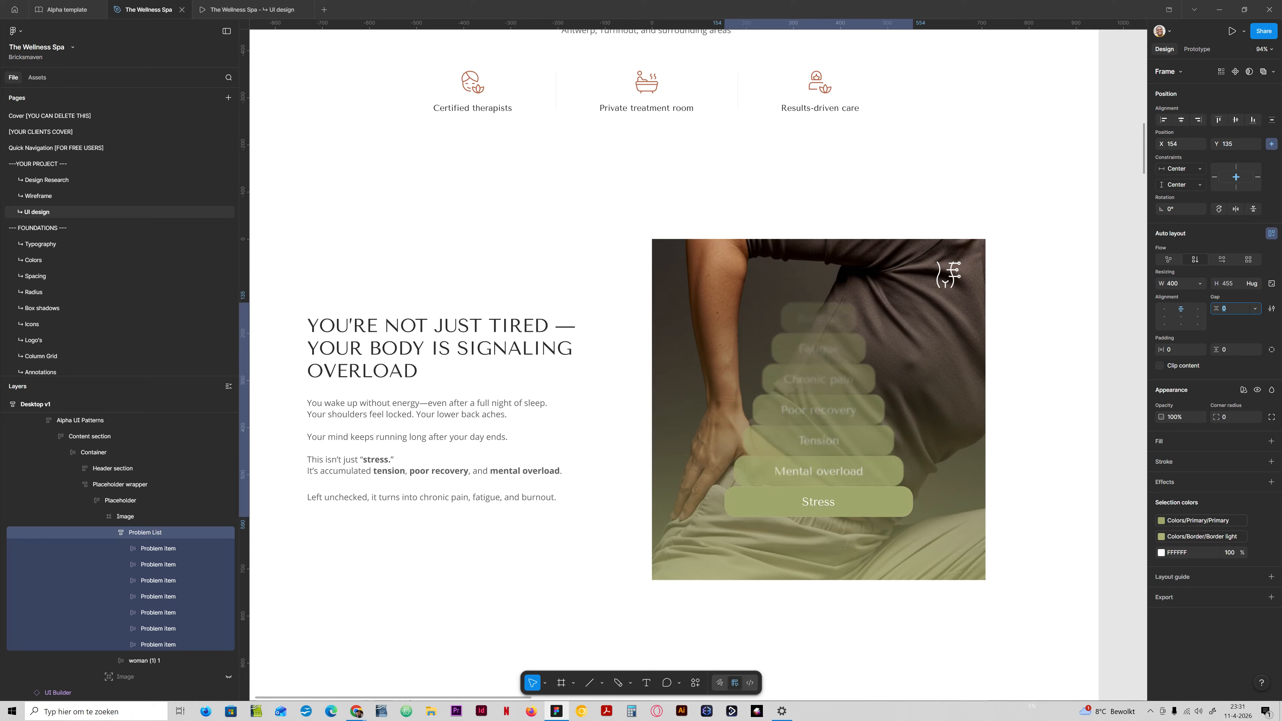
pyautogui.press('Down')
pyautogui.press('Down')
pyautogui.press('Down')
pyautogui.press('Down')
pyautogui.press('Down')
pyautogui.press('Down')
pyautogui.press('Down')
pyautogui.press('Down')
pyautogui.press('Down')
pyautogui.press('Down')
pyautogui.press('Down')
pyautogui.press('Down')
pyautogui.press('Down')
pyautogui.press('Down')
pyautogui.press('Down')
pyautogui.press('Down')
pyautogui.press('Down')
pyautogui.press('Down')
pyautogui.press('Down')
pyautogui.press('Down')
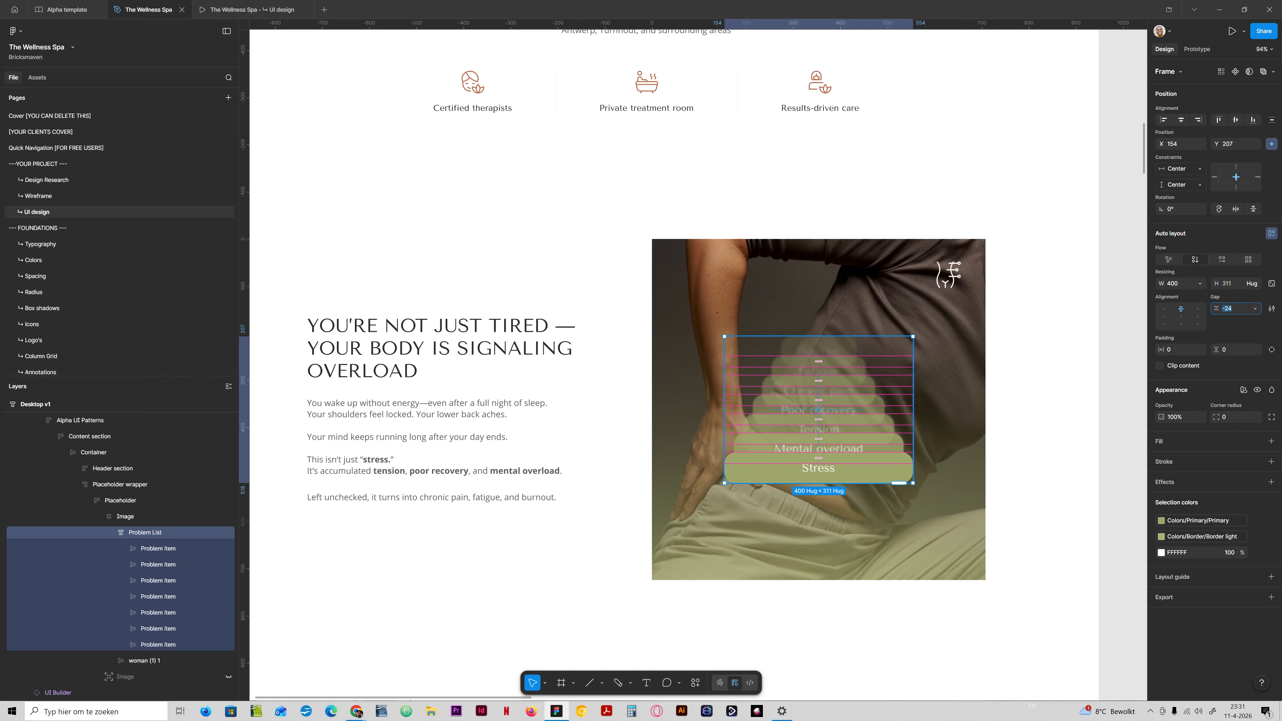
# Try spreading the problem items with a gap of 40, then tighten the gap back to -24.
pyautogui.hotkey('shift', 'Up')
pyautogui.hotkey('shift', 'Up')
pyautogui.hotkey('shift', 'Up')
pyautogui.hotkey('shift', 'Up')
pyautogui.hotkey('shift', 'Up')
pyautogui.hotkey('shift', 'Up')
pyautogui.hotkey('shift', 'Up')
pyautogui.hotkey('shift', 'Up')
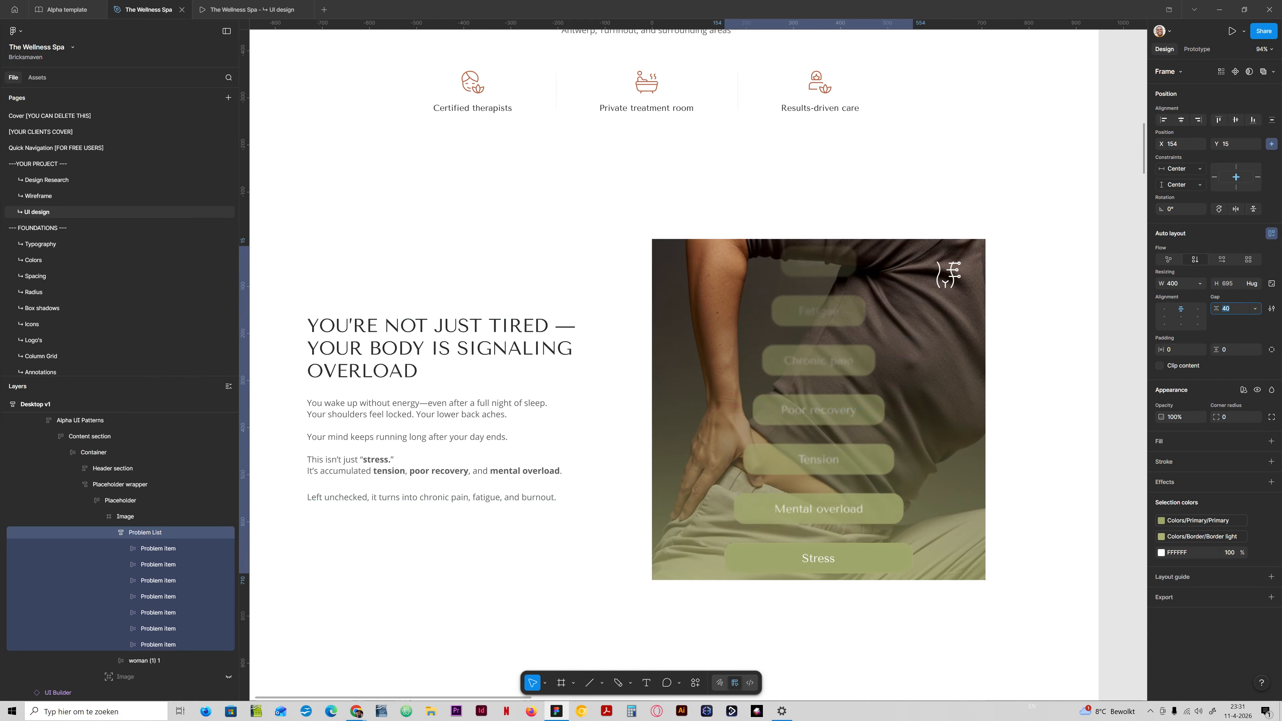
pyautogui.hotkey('shift', 'Down')
pyautogui.hotkey('shift', 'Down')
pyautogui.hotkey('shift', 'Down')
pyautogui.hotkey('shift', 'Down')
pyautogui.hotkey('shift', 'Down')
pyautogui.hotkey('shift', 'Down')
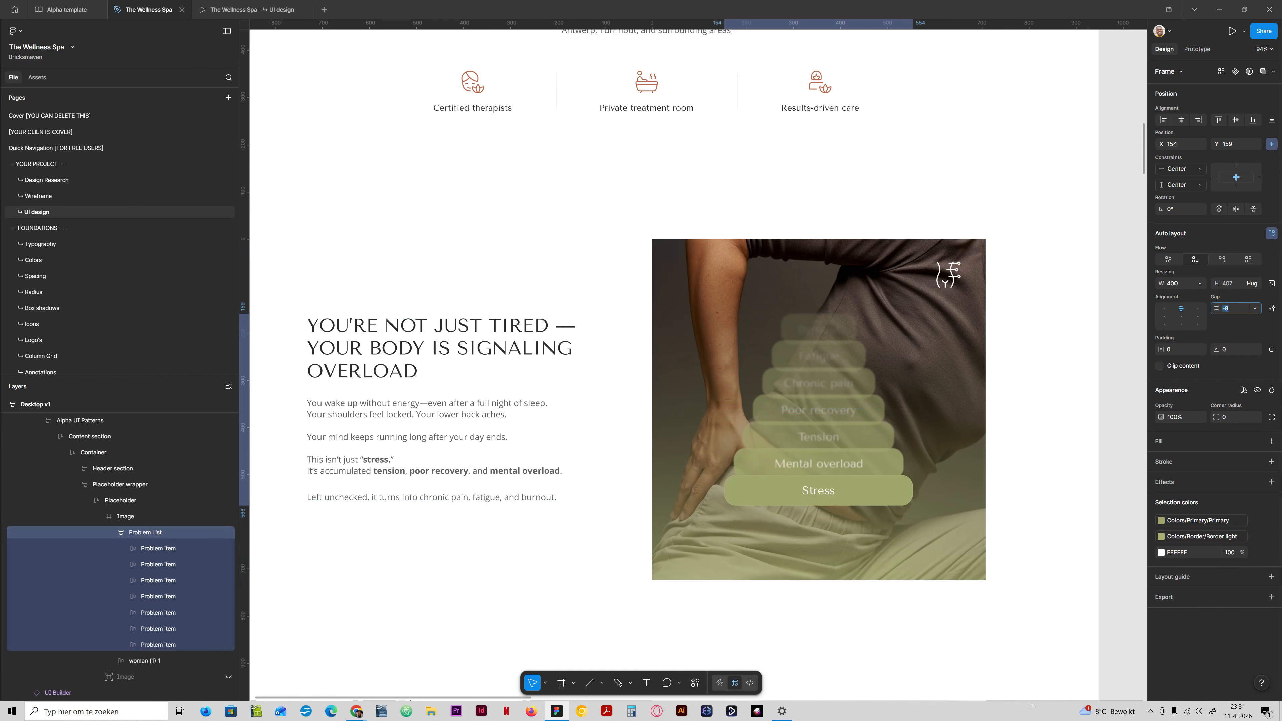
pyautogui.hotkey('shift', 'Down')
pyautogui.hotkey('shift', 'Down')
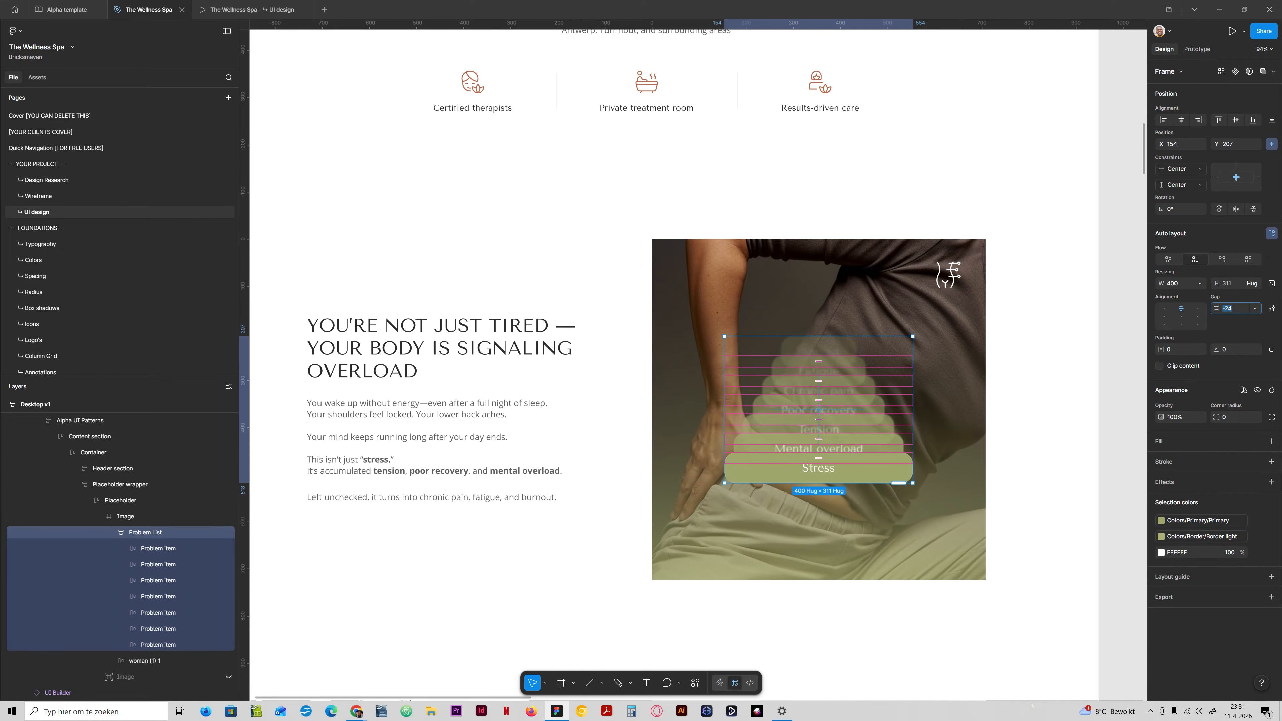
# Inspect the Stress item and the photo placeholder, then switch to the UI design prototype preview to check the problem section.
pyautogui.click(959, 456)
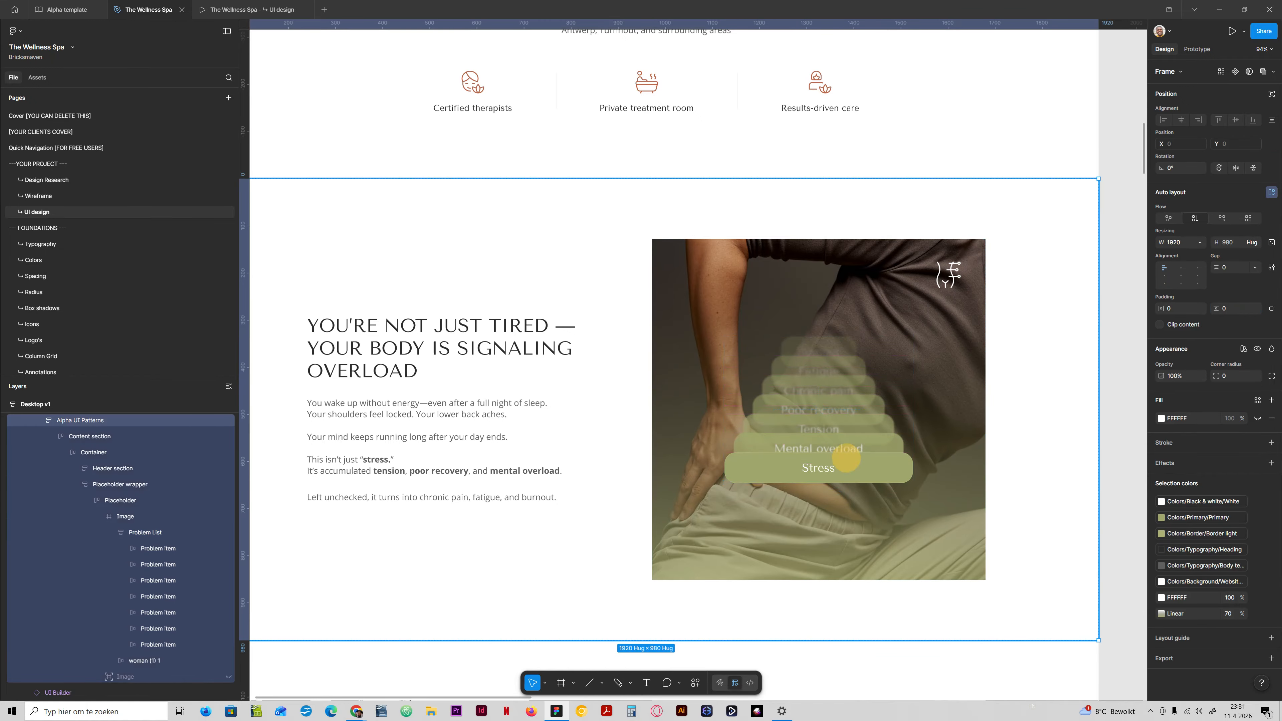
pyautogui.doubleClick(847, 458)
pyautogui.doubleClick(846, 458)
pyautogui.doubleClick(846, 458)
pyautogui.doubleClick(847, 458)
pyautogui.doubleClick(847, 458)
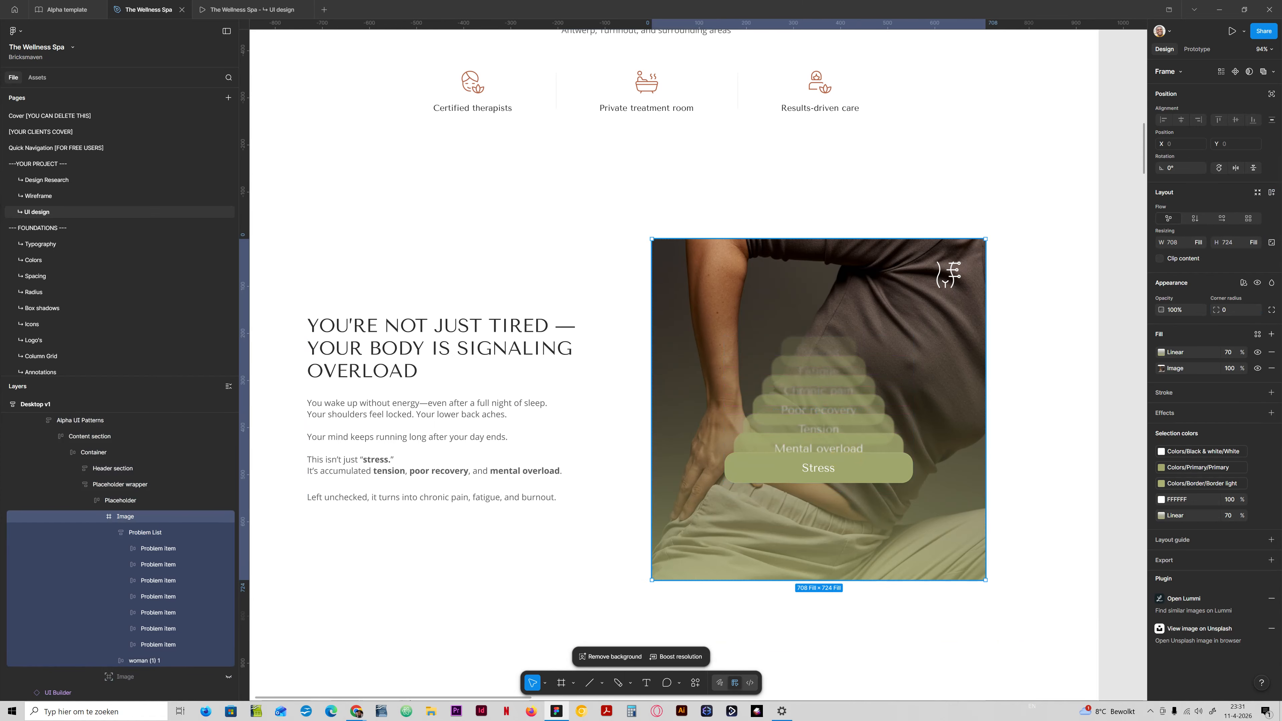
pyautogui.doubleClick(846, 458)
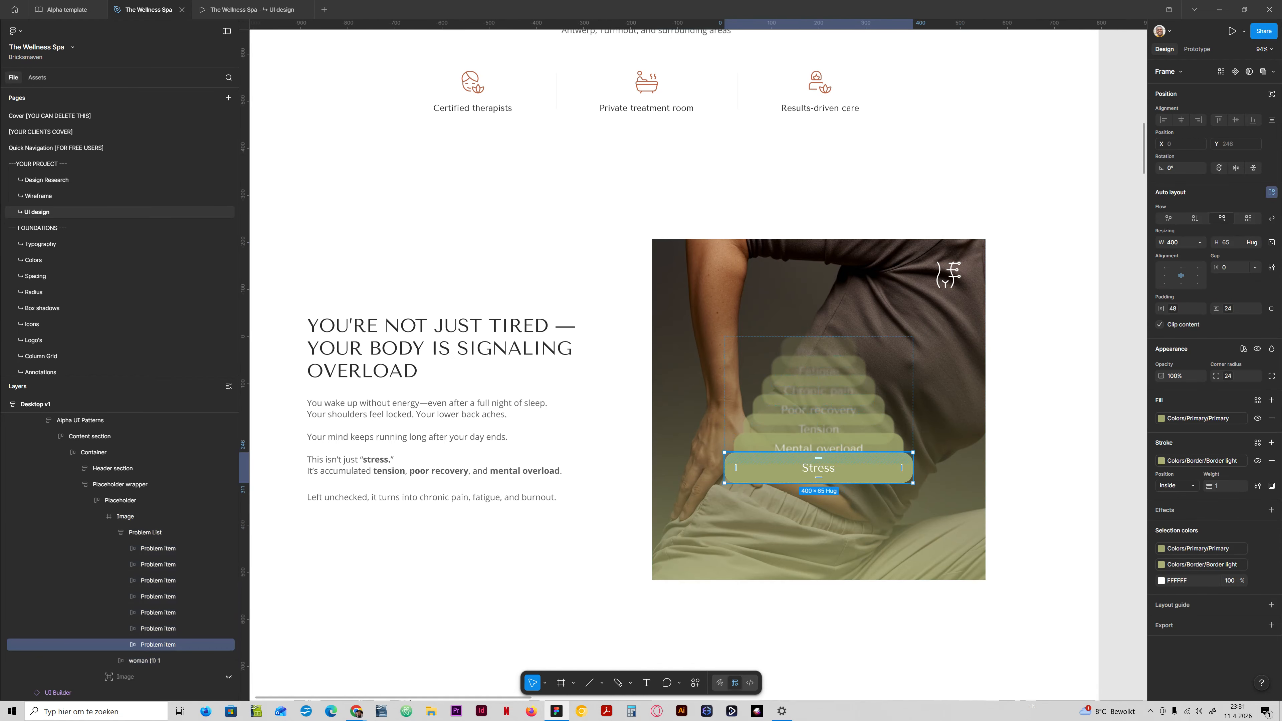
pyautogui.click(120, 500)
pyautogui.click(237, 9)
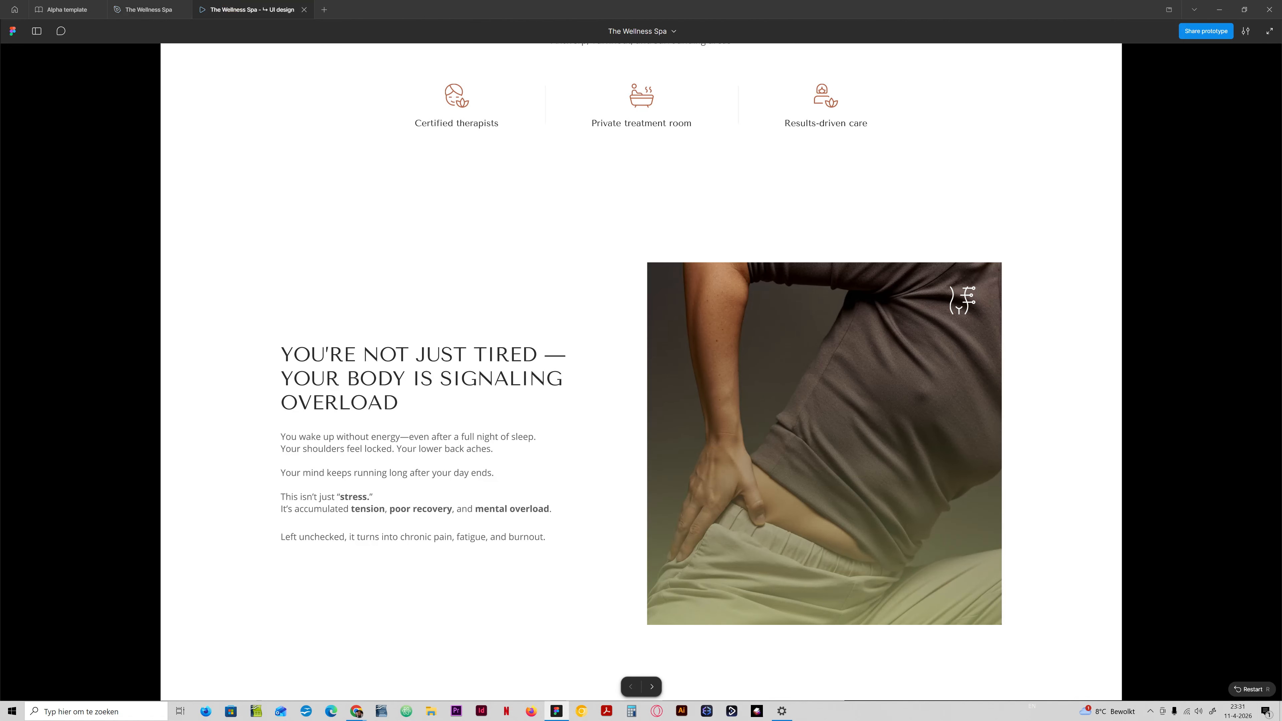
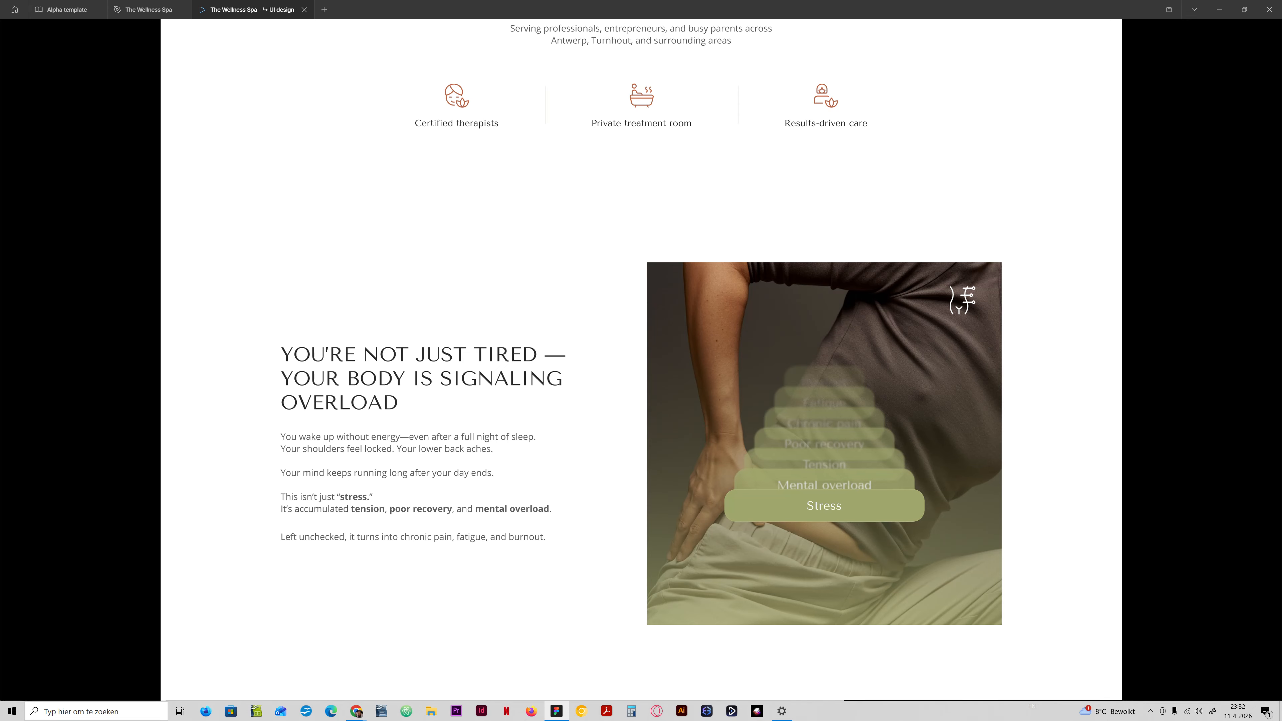
# Return to The Wellness Spa design file and set the Problem List's gap to -32.
pyautogui.click(146, 9)
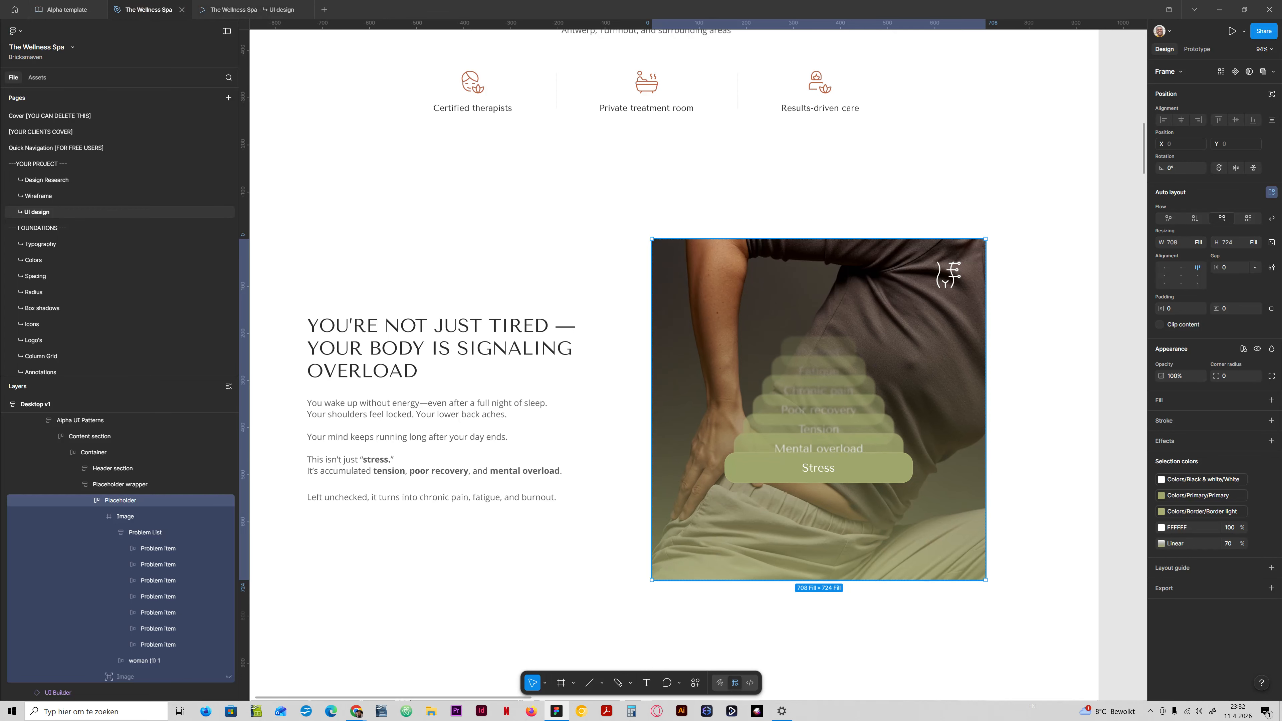
pyautogui.click(146, 532)
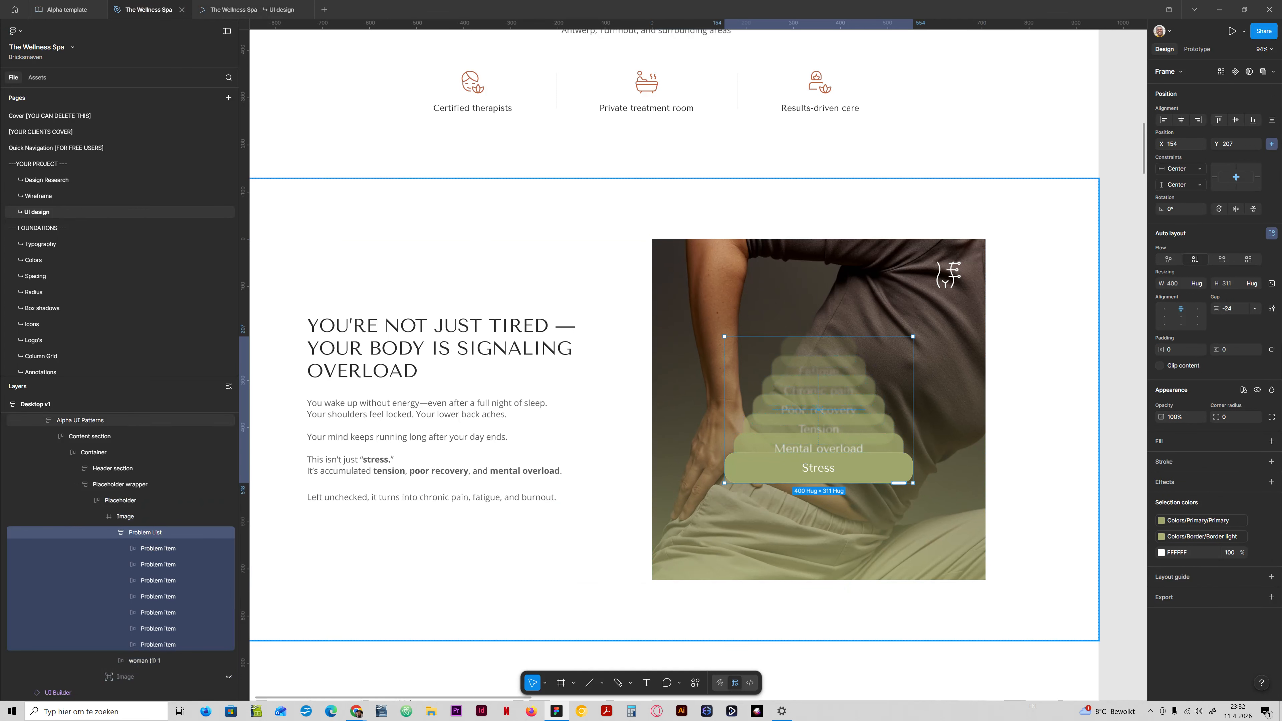
pyautogui.click(1239, 309)
pyautogui.hotkey('shift', 'Down')
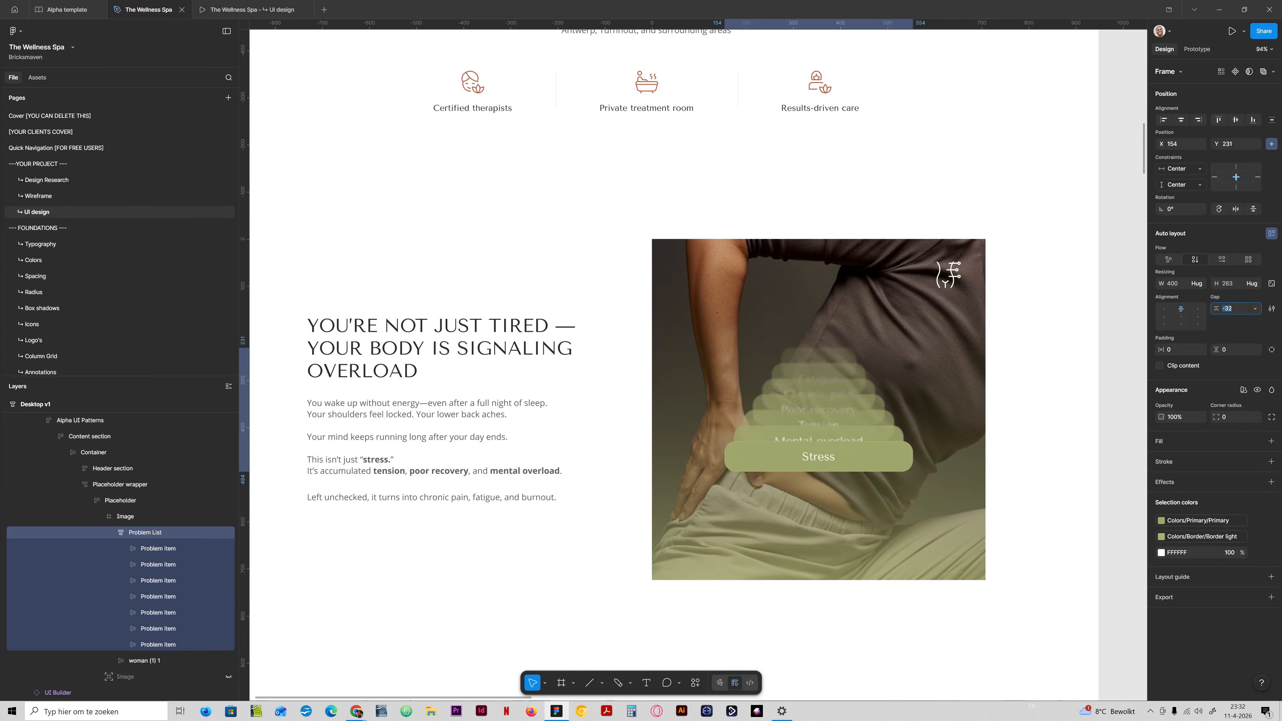
# Try looser and tighter gaps on the Problem List, down to -64, and return the gap to -32.
pyautogui.hotkey('shift', 'Down')
pyautogui.hotkey('shift', 'Up')
pyautogui.hotkey('shift', 'Up')
pyautogui.hotkey('shift', 'Up')
pyautogui.hotkey('shift', 'Down')
pyautogui.hotkey('shift', 'Down')
pyautogui.hotkey('shift', 'Down')
pyautogui.hotkey('shift', 'Down')
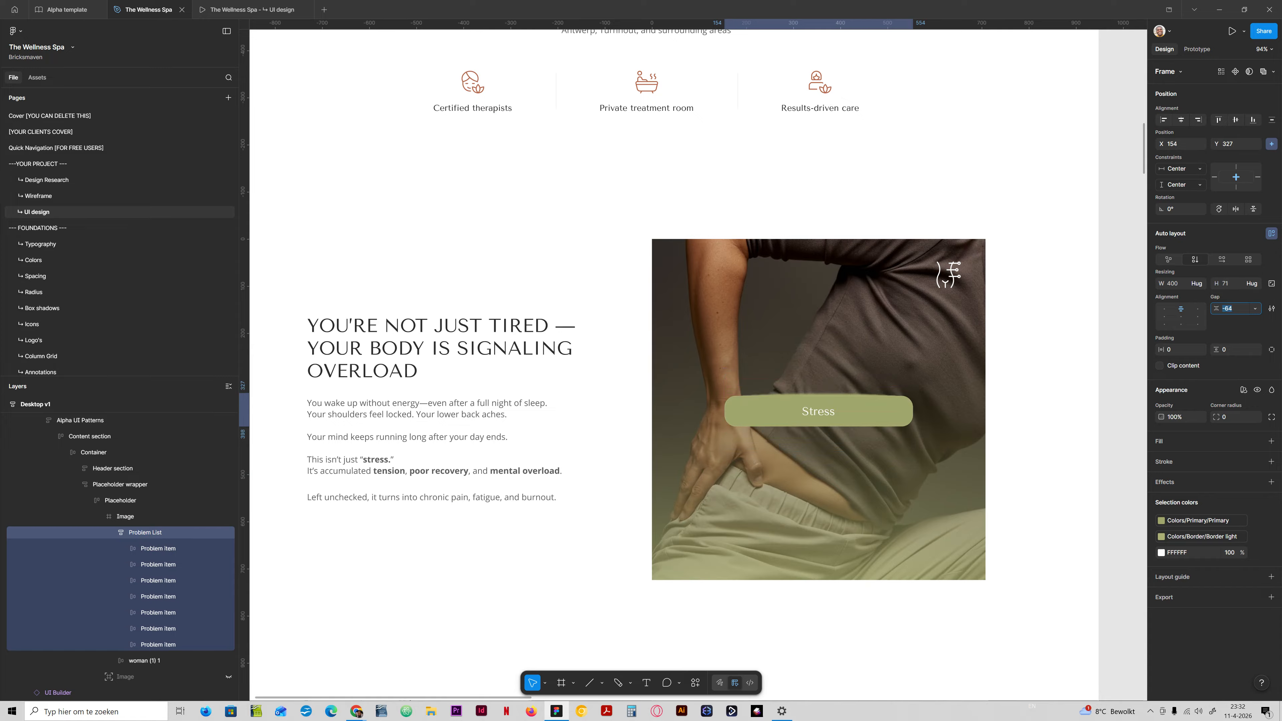
pyautogui.hotkey('shift', 'Up')
pyautogui.hotkey('shift', 'Up')
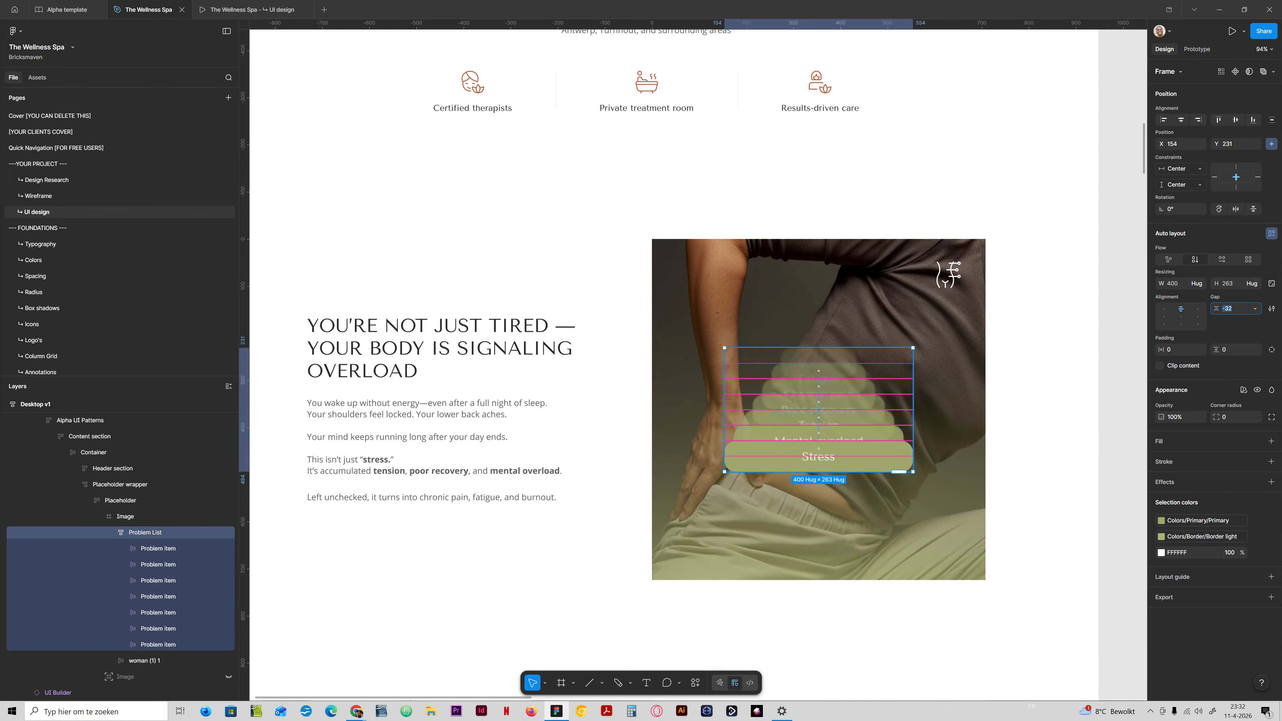
# Lower the Problem List on the photo to Y 382, then duplicate it and hide one copy.
pyautogui.moveTo(799, 404); pyautogui.dragTo(795, 474)
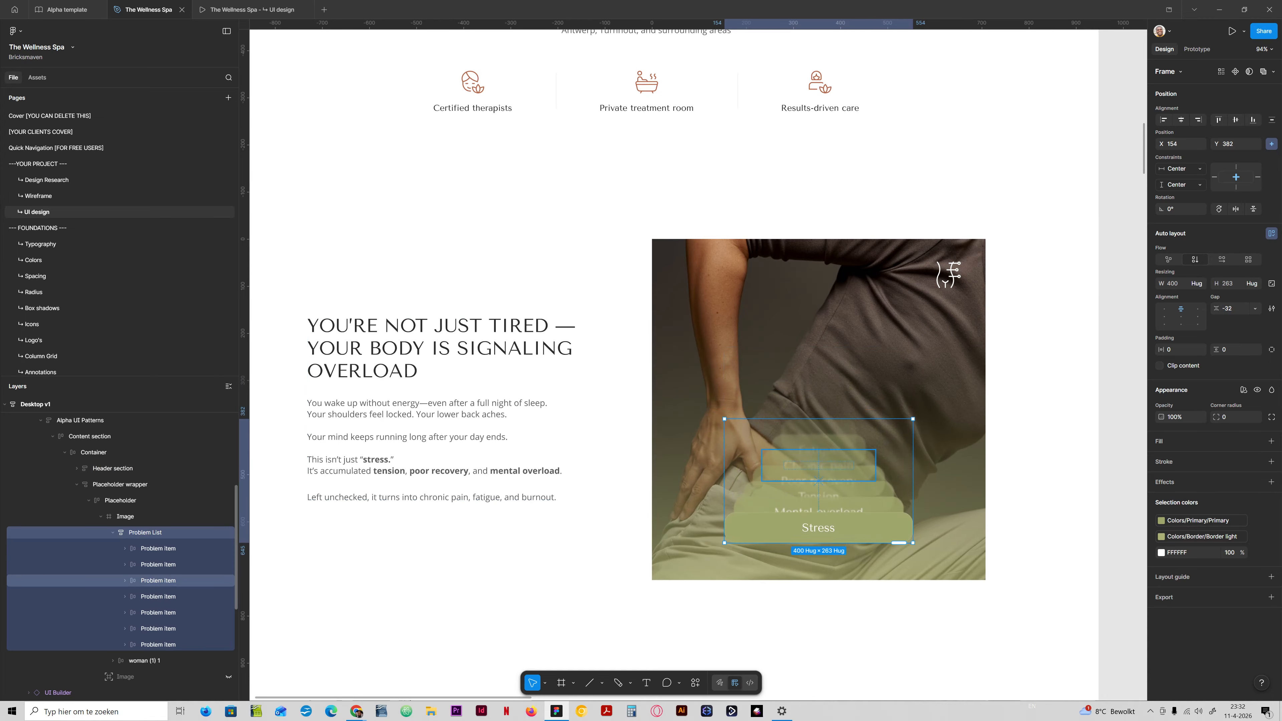
pyautogui.click(113, 532)
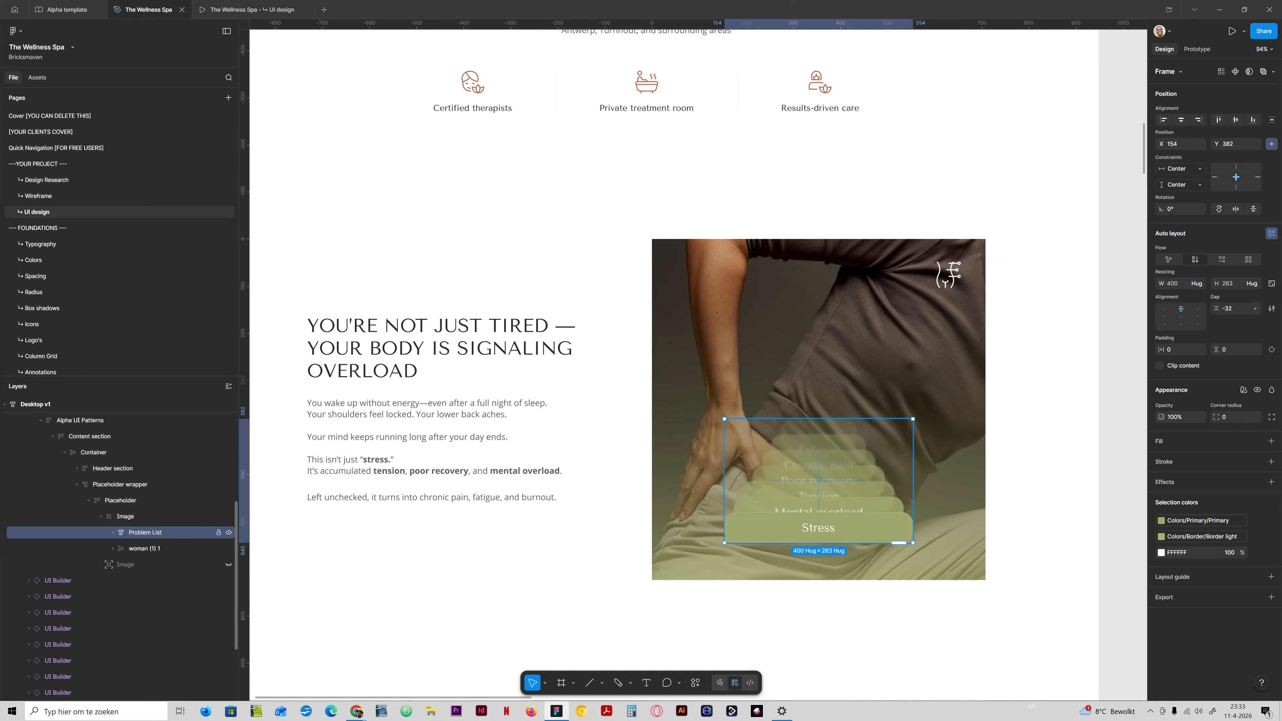
pyautogui.hotkey('ctrl', 'd')
pyautogui.click(229, 548)
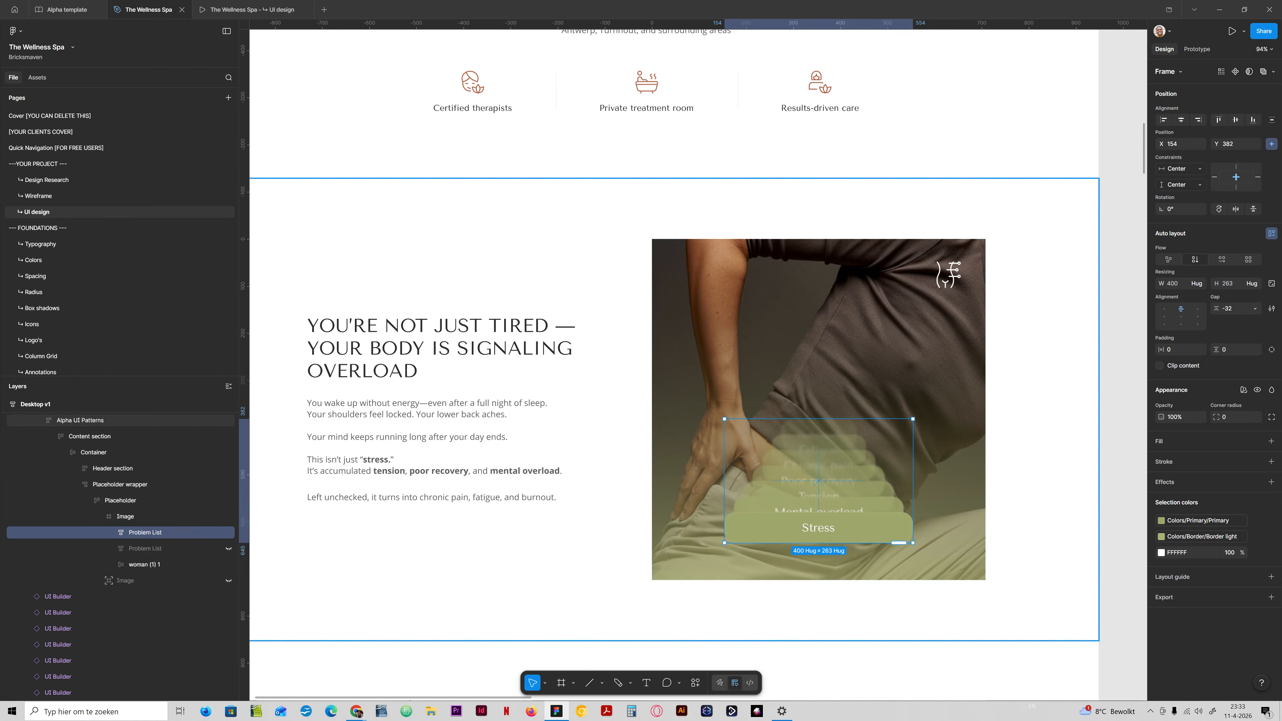
# Switch the visible Problem List to a horizontal flow and apply the content-gap variable of 24 as its gap.
pyautogui.click(1222, 259)
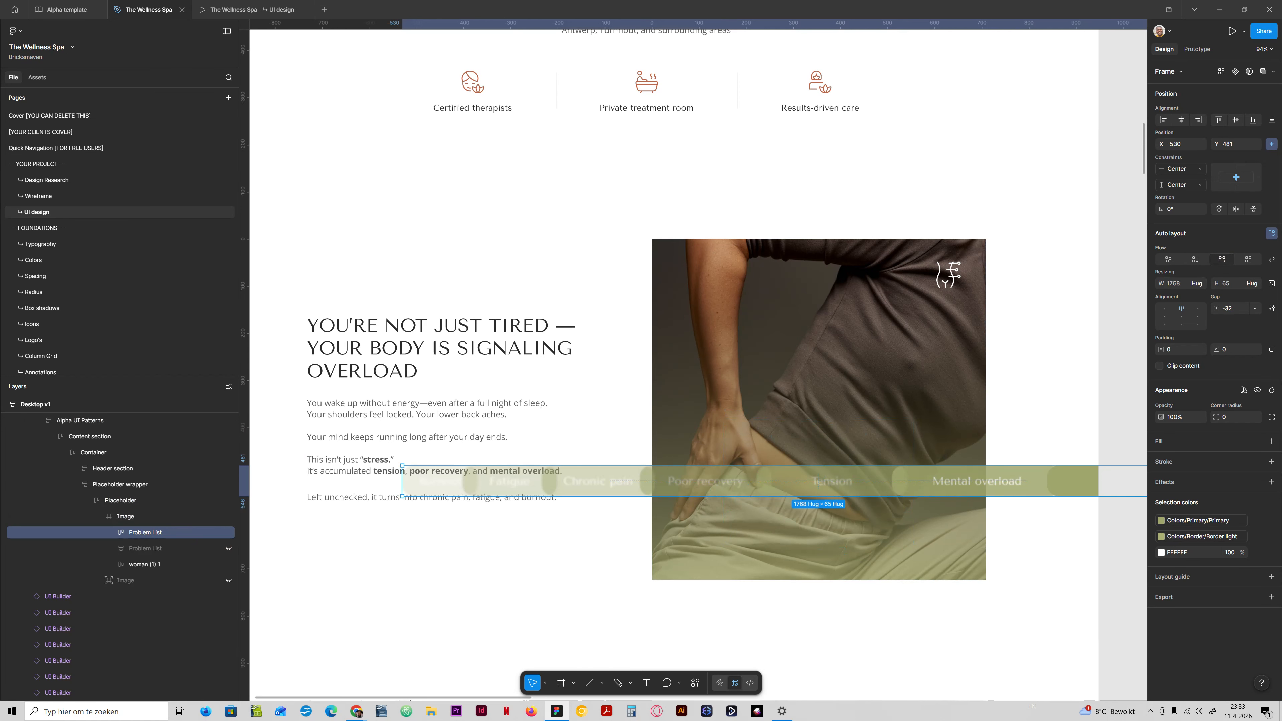
pyautogui.click(1231, 309)
pyautogui.click(1256, 309)
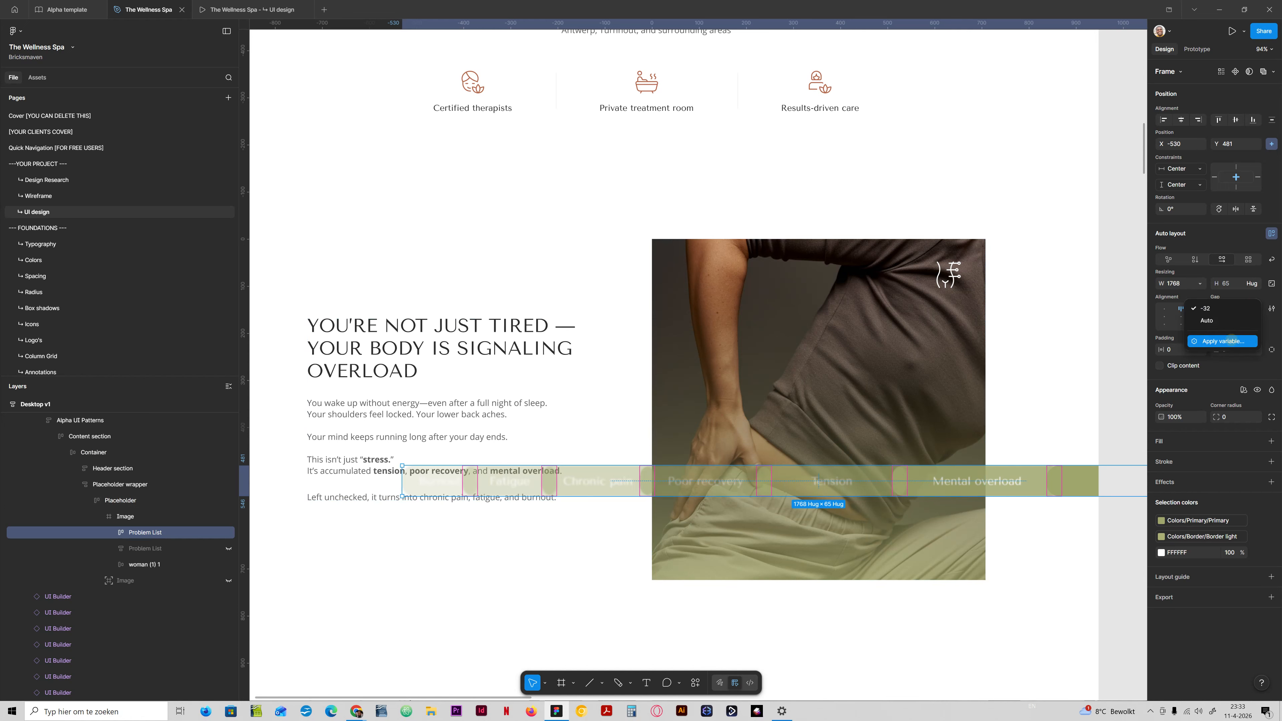
pyautogui.write('cont')
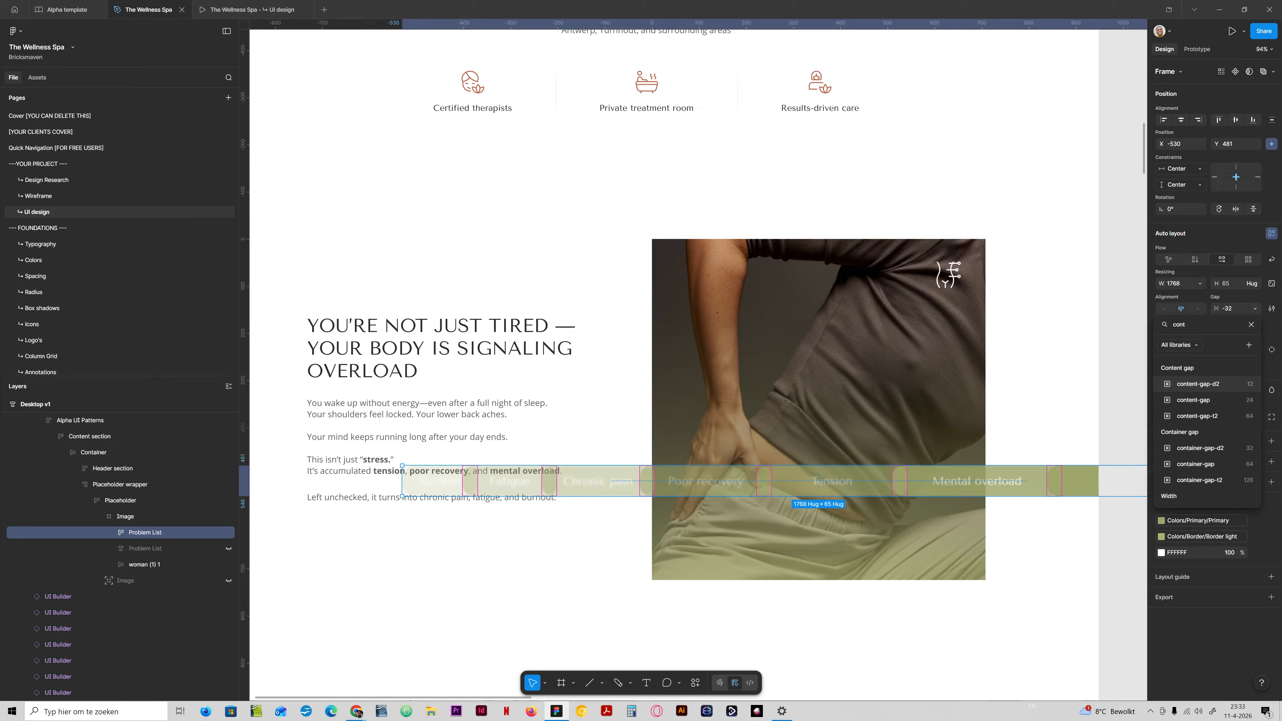
pyautogui.click(1194, 400)
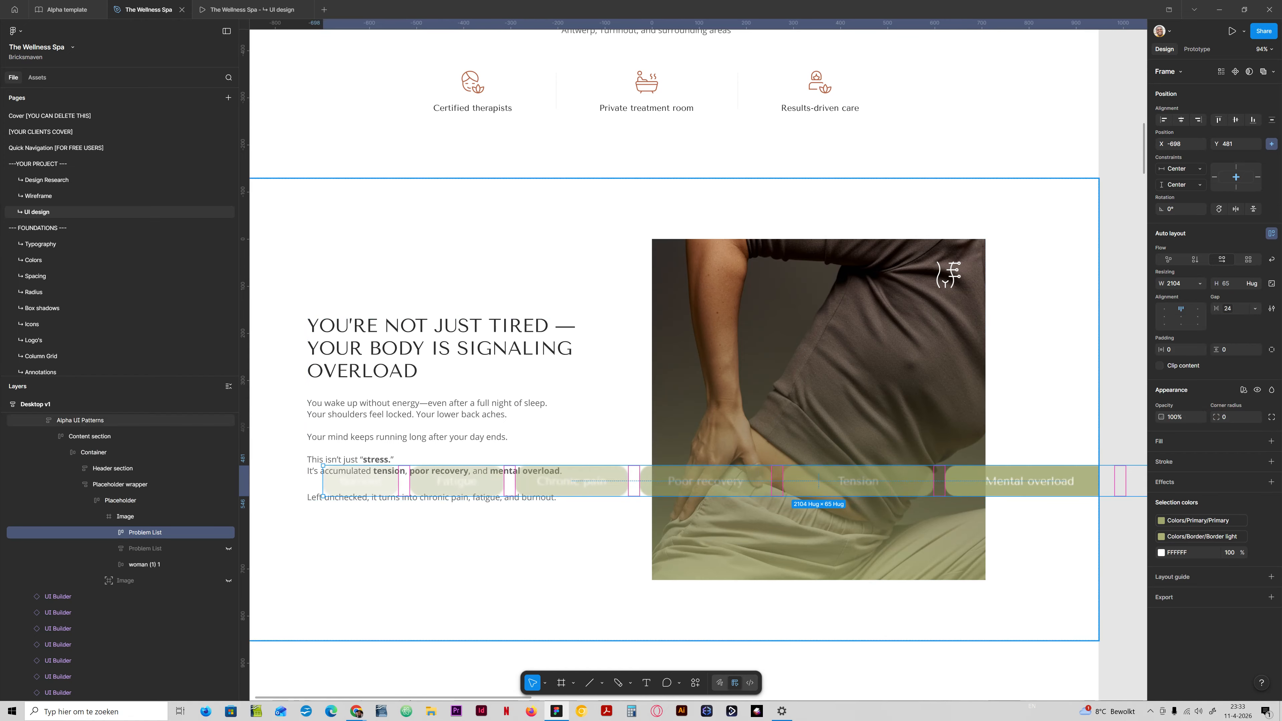
# Set the horizontal padding of all problem items to space-l (32) and make their widths hug contents.
pyautogui.press('Return')
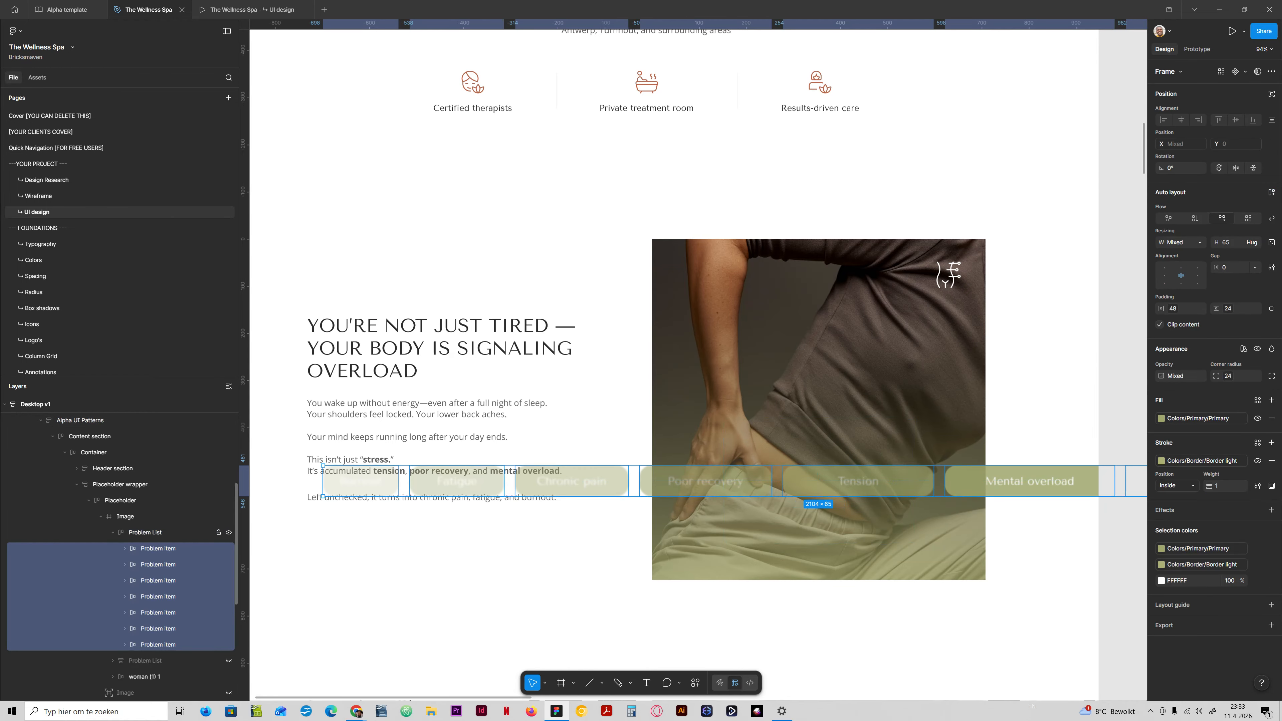
pyautogui.click(1169, 308)
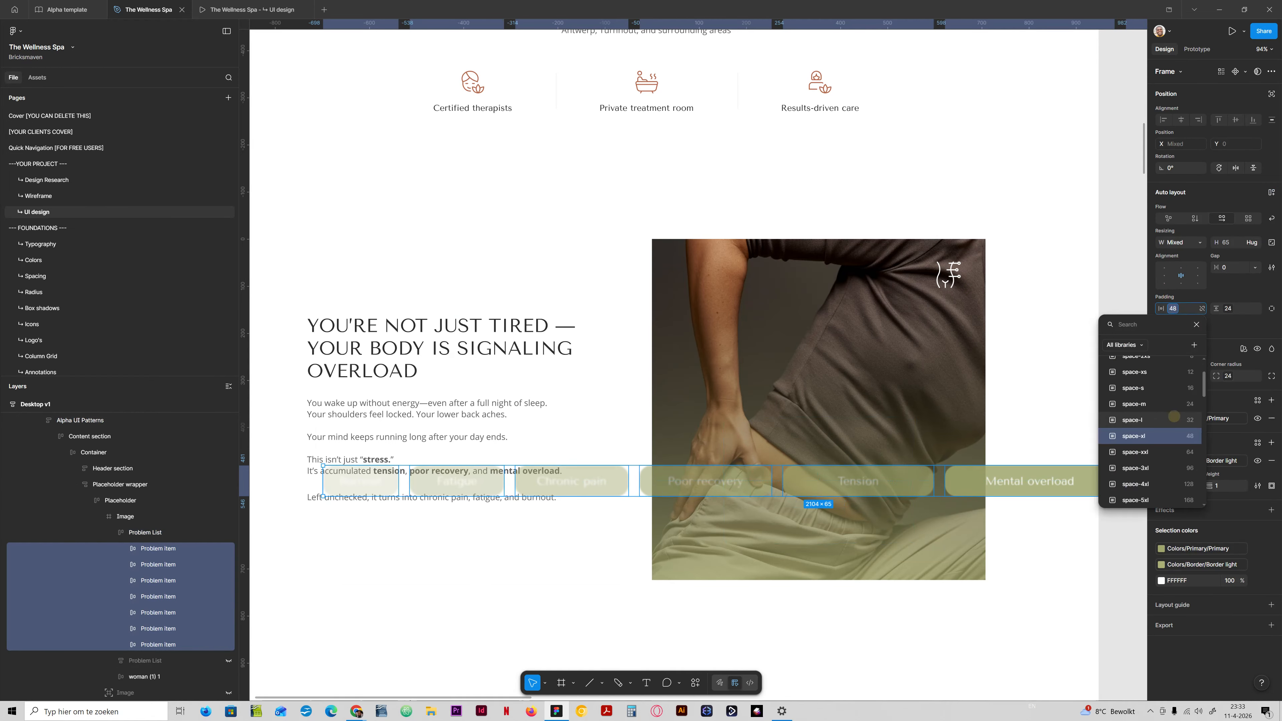
pyautogui.click(1146, 419)
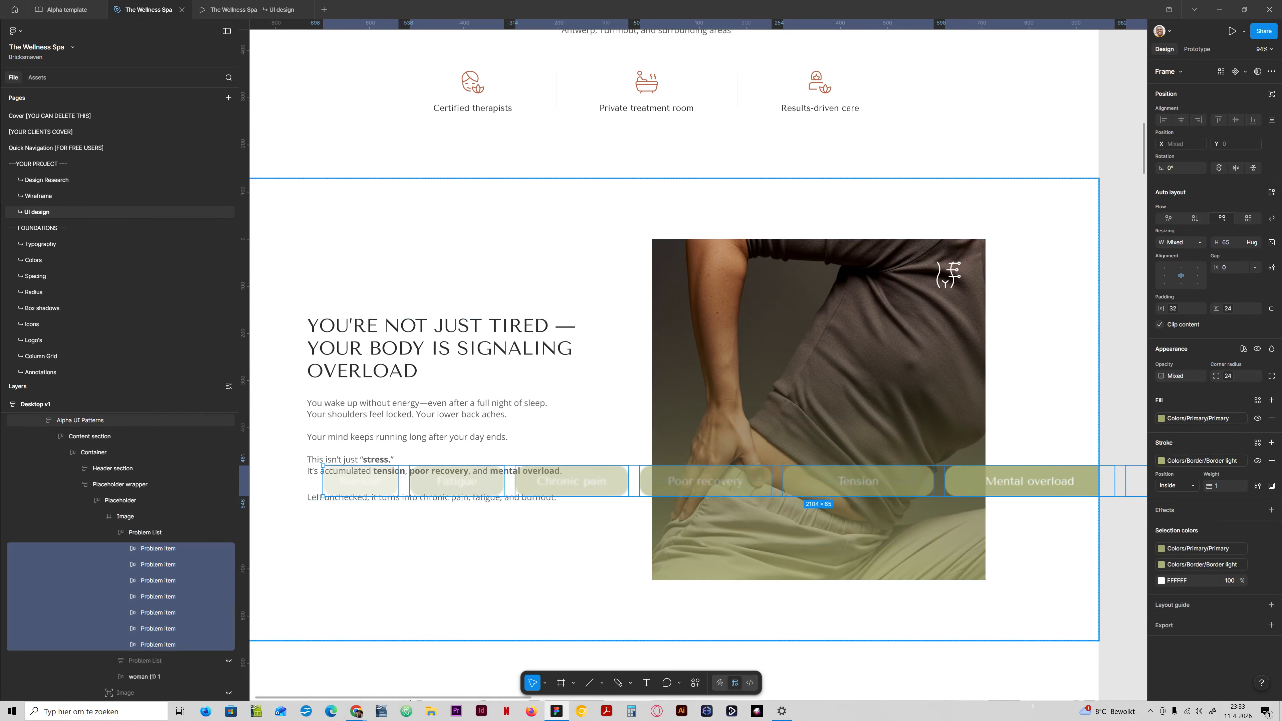
pyautogui.click(158, 629)
pyautogui.hotkey('ctrl', 'a')
pyautogui.click(1200, 242)
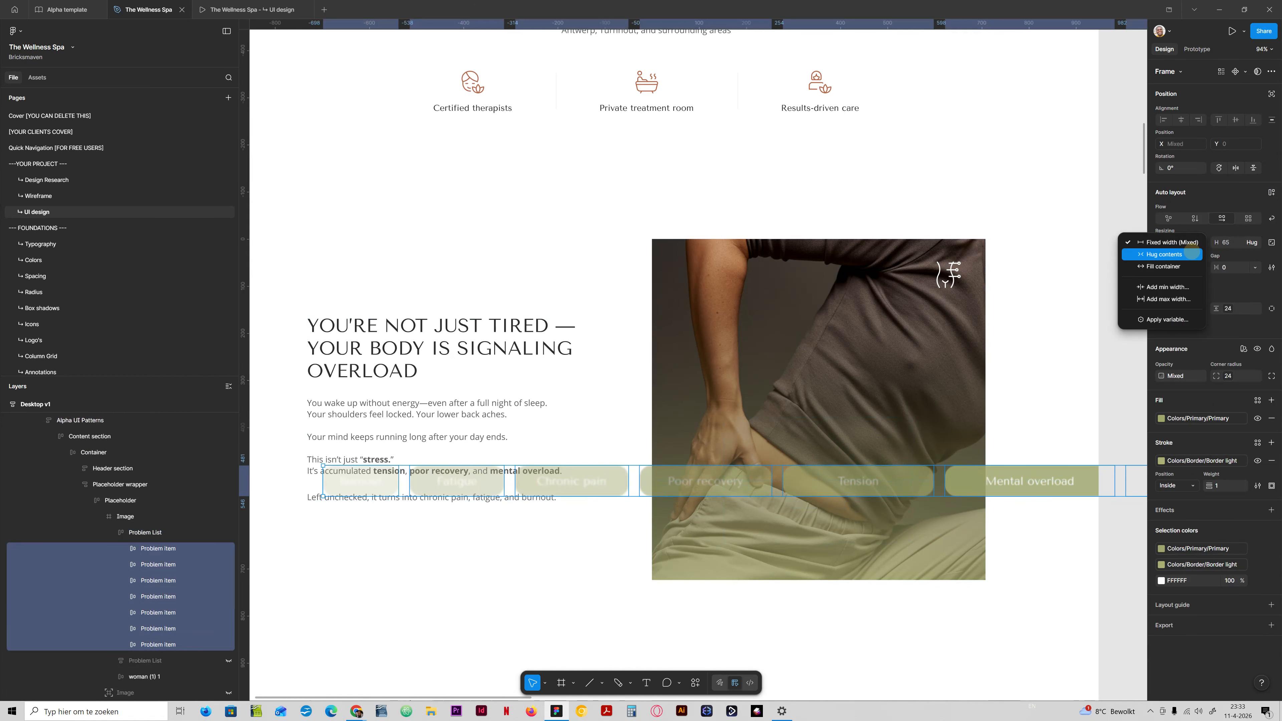
pyautogui.click(1189, 254)
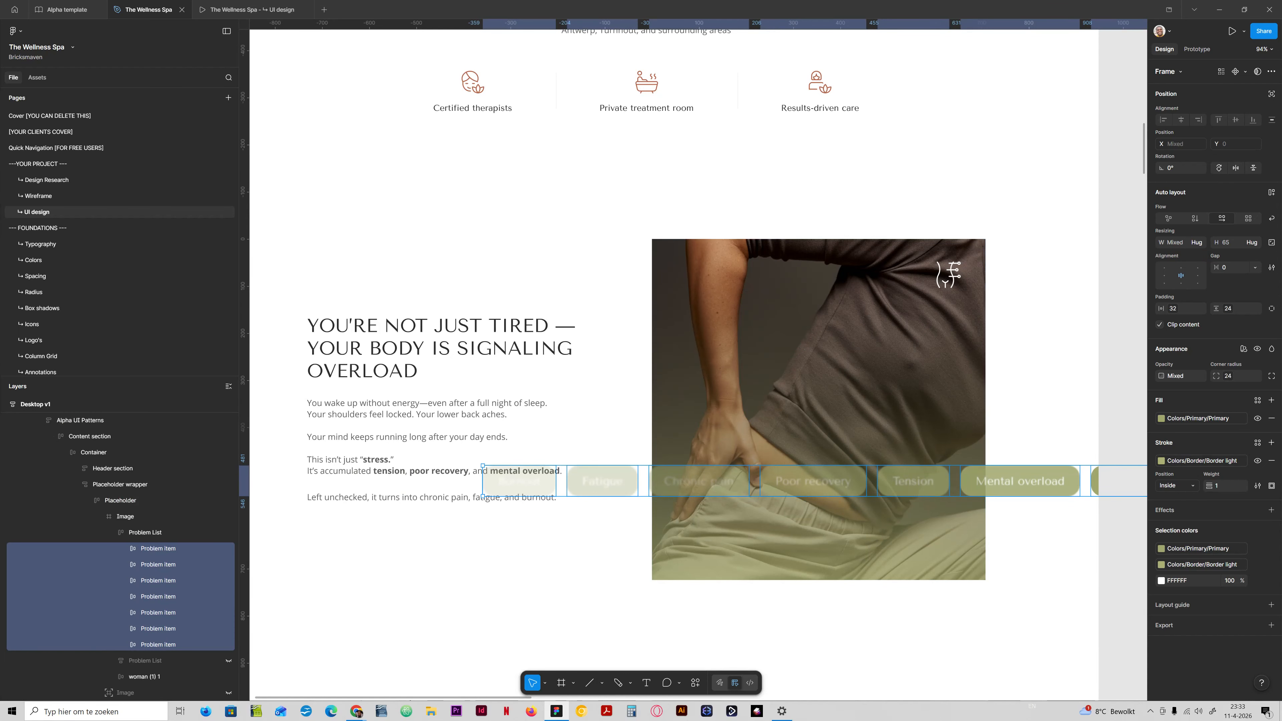
# Set the opacity of all problem items to 100%.
pyautogui.click(1180, 376)
pyautogui.write('100')
pyautogui.press('Return')
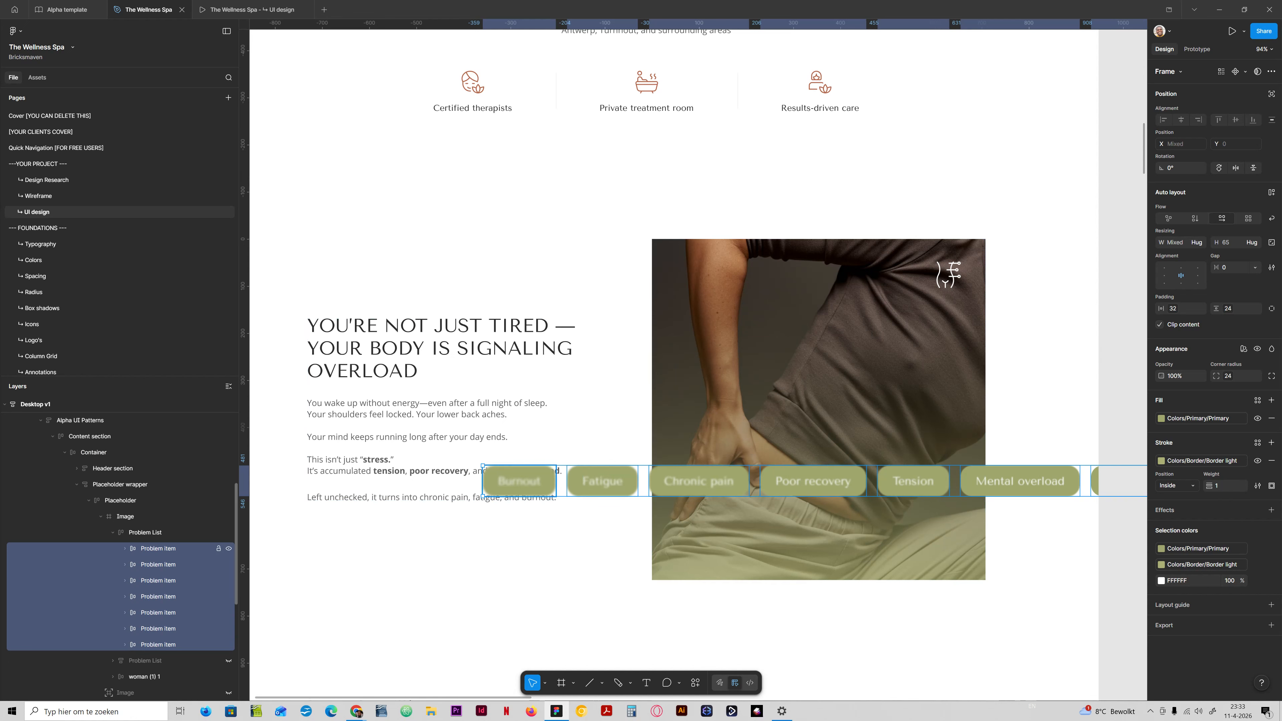
# Remove the layer blur from the Burnout, Fatigue, Chronic pain, Poor recovery, Tension and Mental overload items.
pyautogui.click(169, 550)
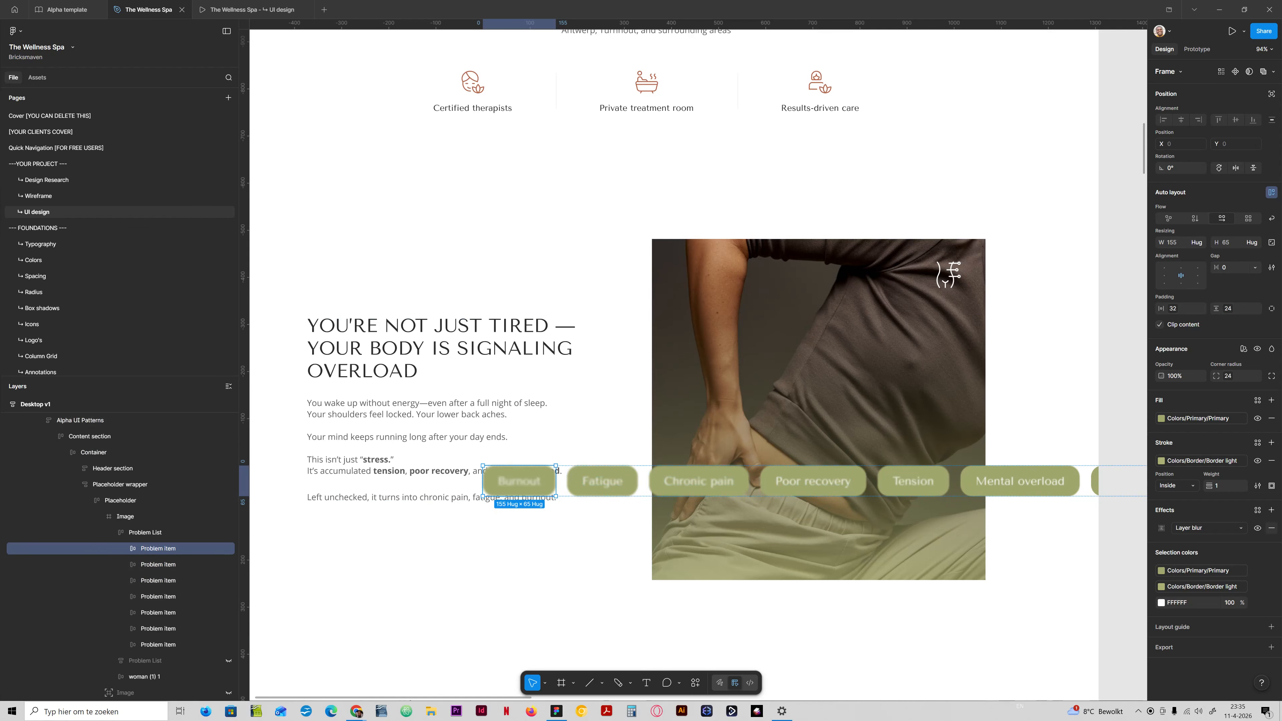
pyautogui.click(1272, 527)
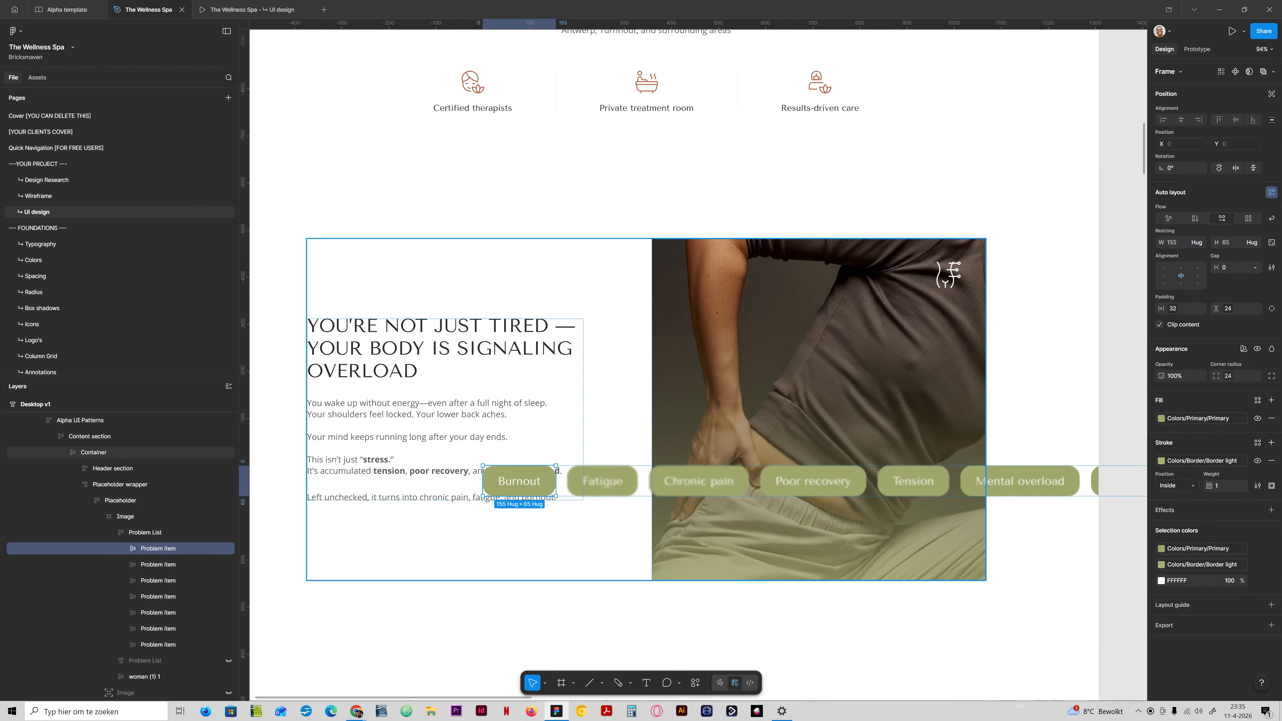
pyautogui.click(171, 564)
pyautogui.click(1272, 528)
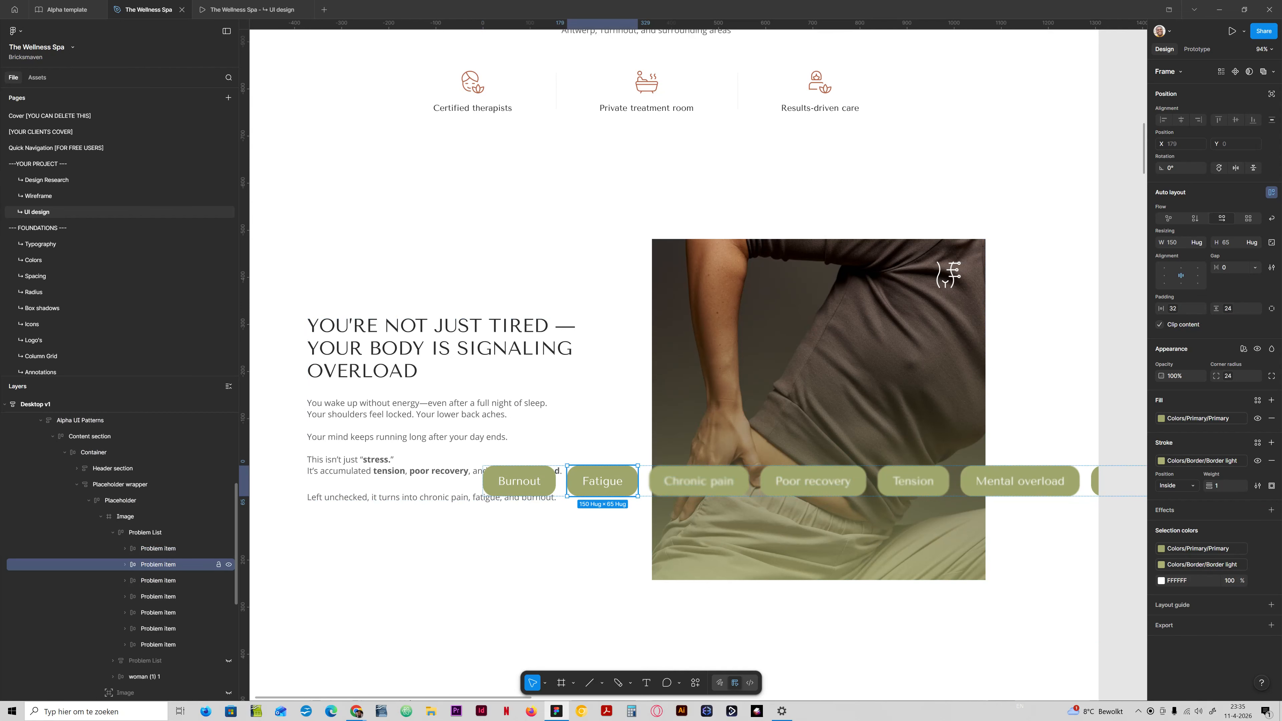
pyautogui.click(171, 580)
pyautogui.click(1271, 528)
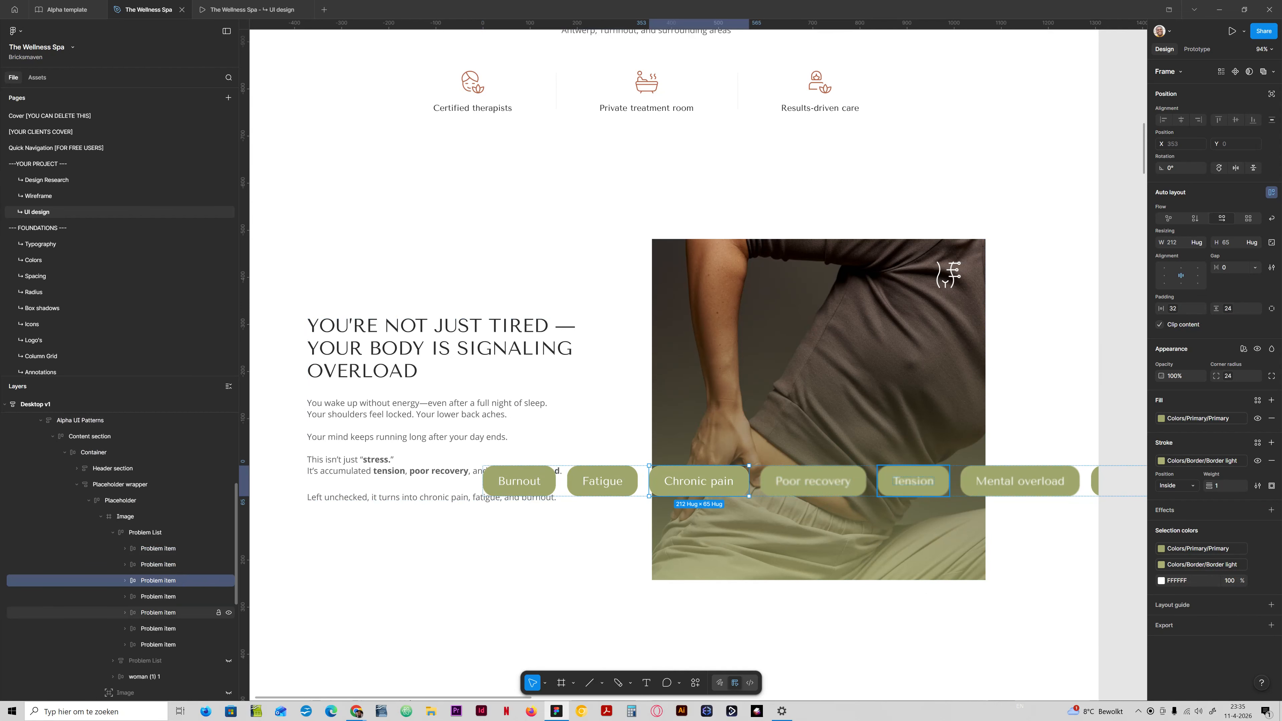
pyautogui.click(171, 596)
pyautogui.click(1271, 528)
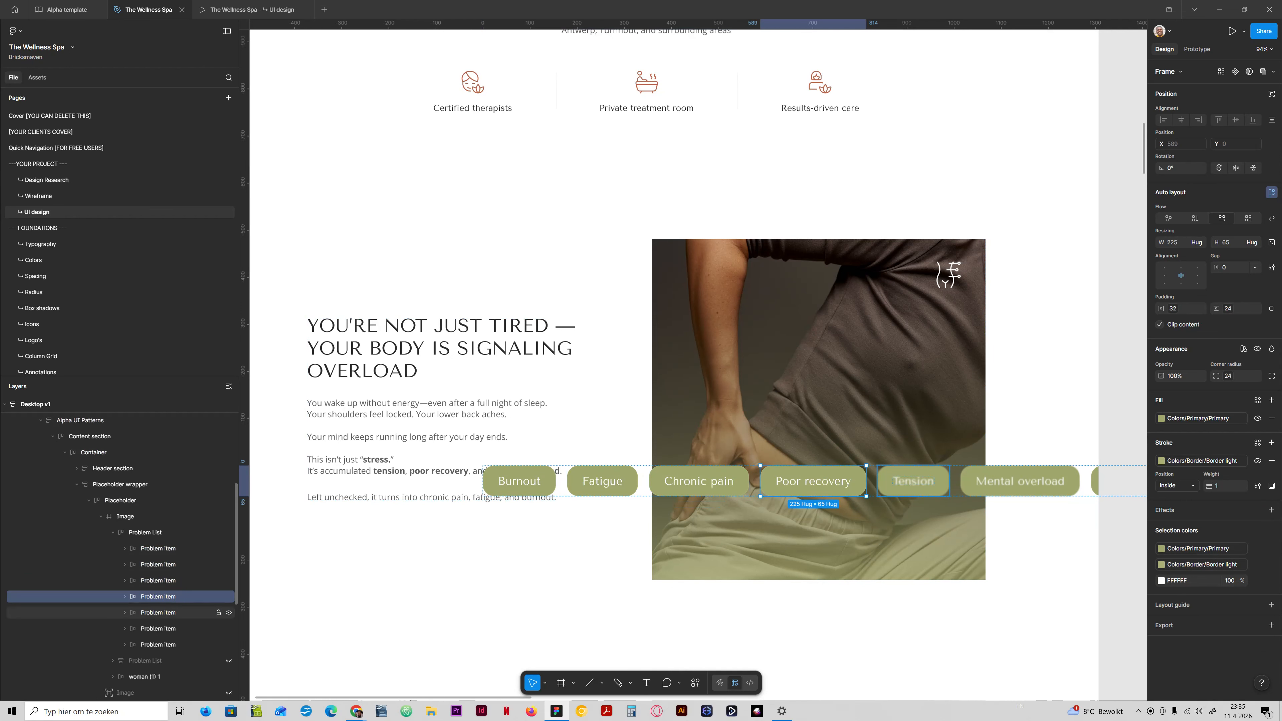
pyautogui.click(193, 613)
pyautogui.click(1271, 528)
pyautogui.click(171, 629)
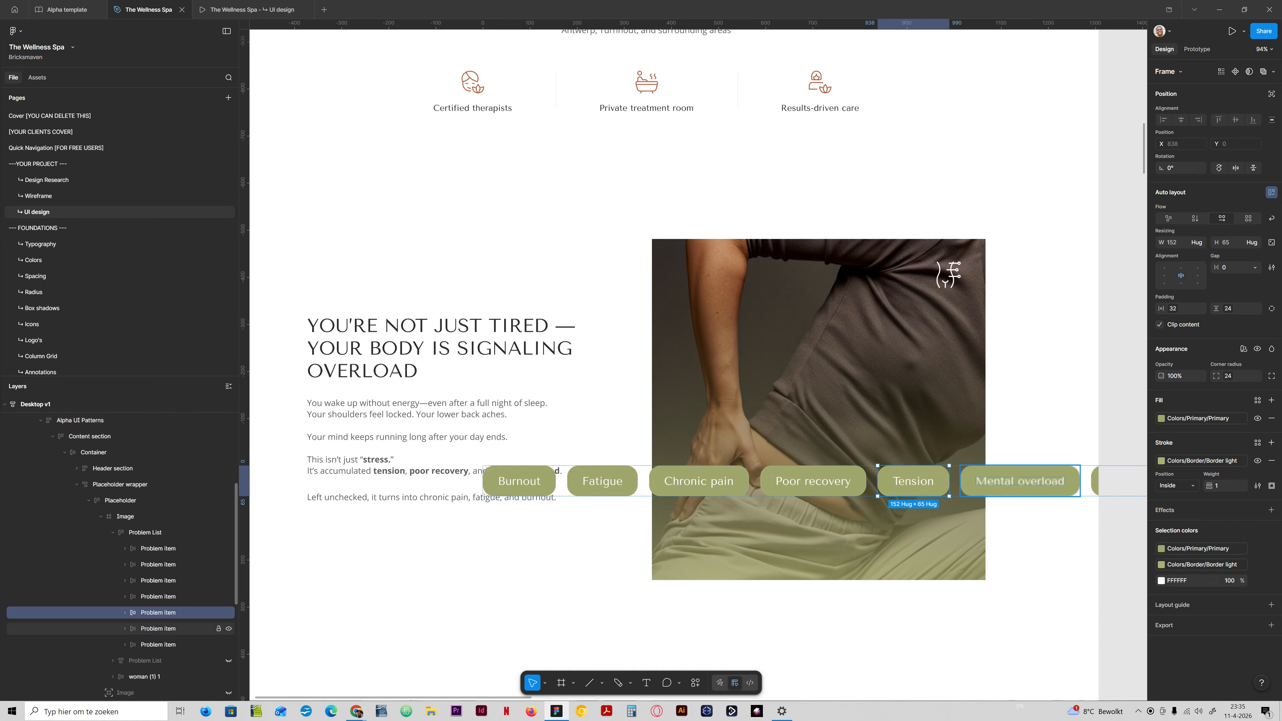
pyautogui.click(1271, 528)
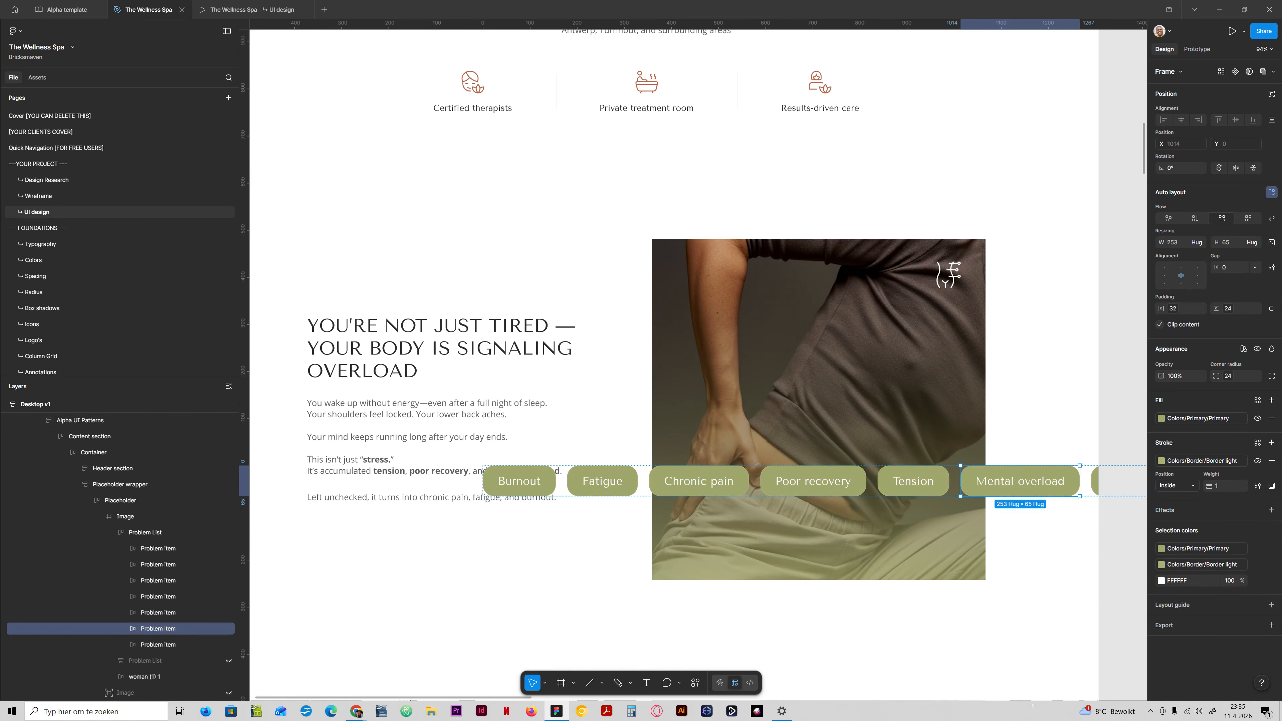
pyautogui.click(154, 644)
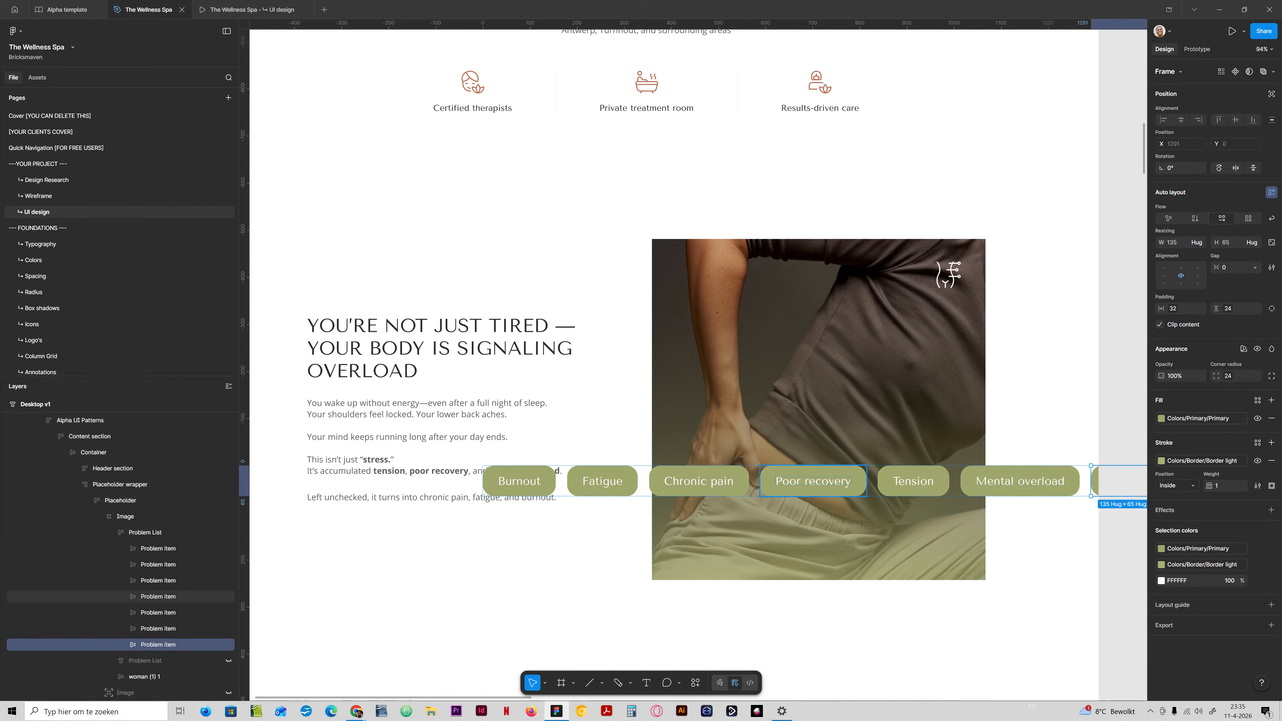
# Clip the Image frame's content and shift the Problem List to X -575, centring Poor recovery, Tension and Mental overload on the photo.
pyautogui.click(125, 516)
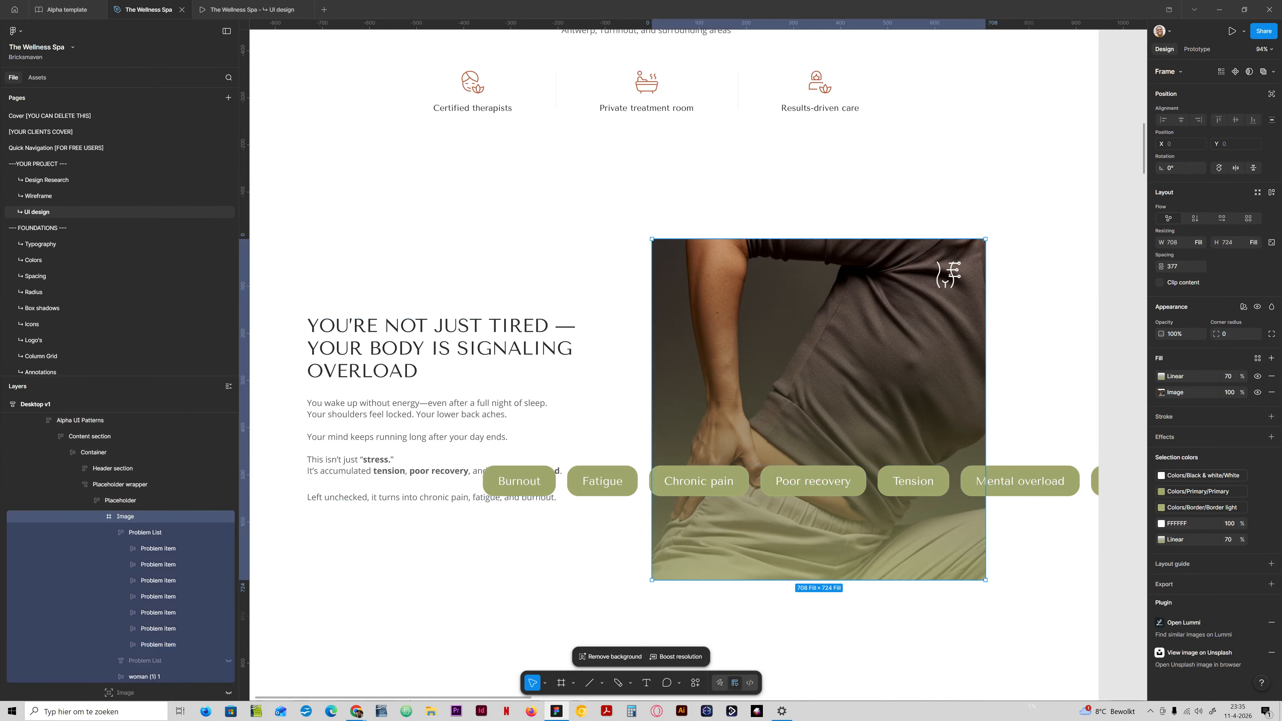
pyautogui.click(1159, 283)
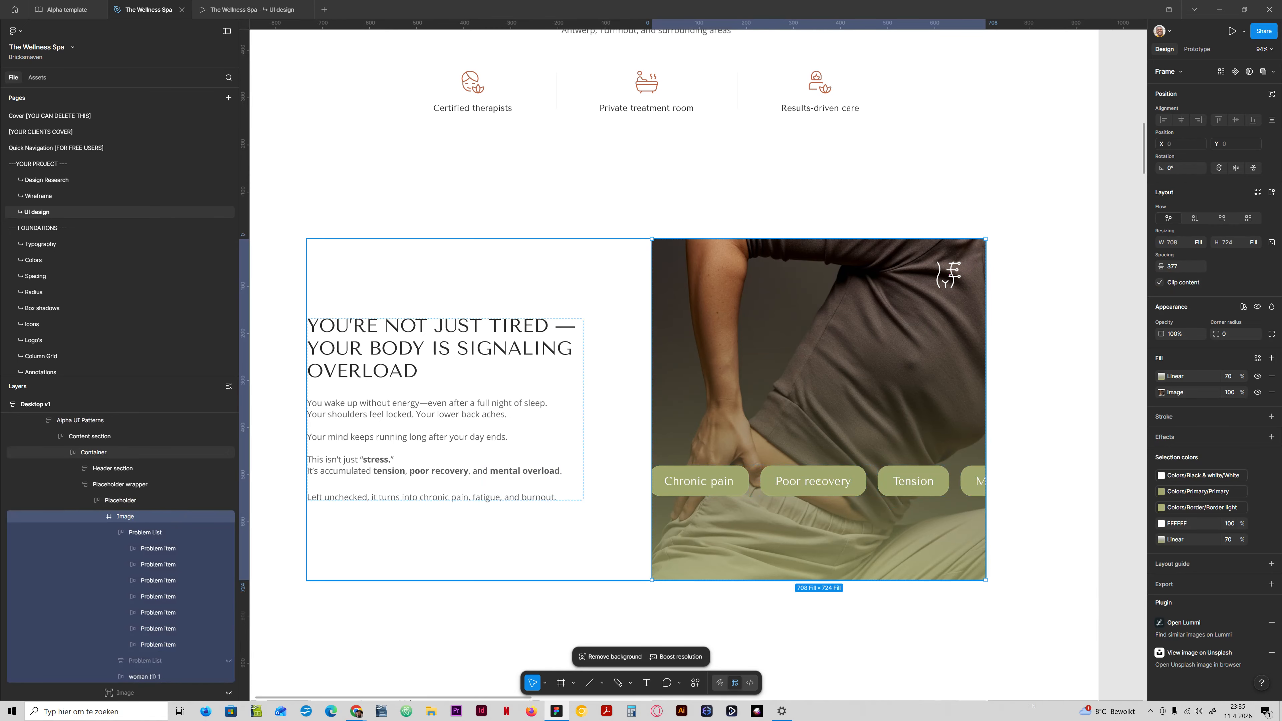
pyautogui.click(152, 532)
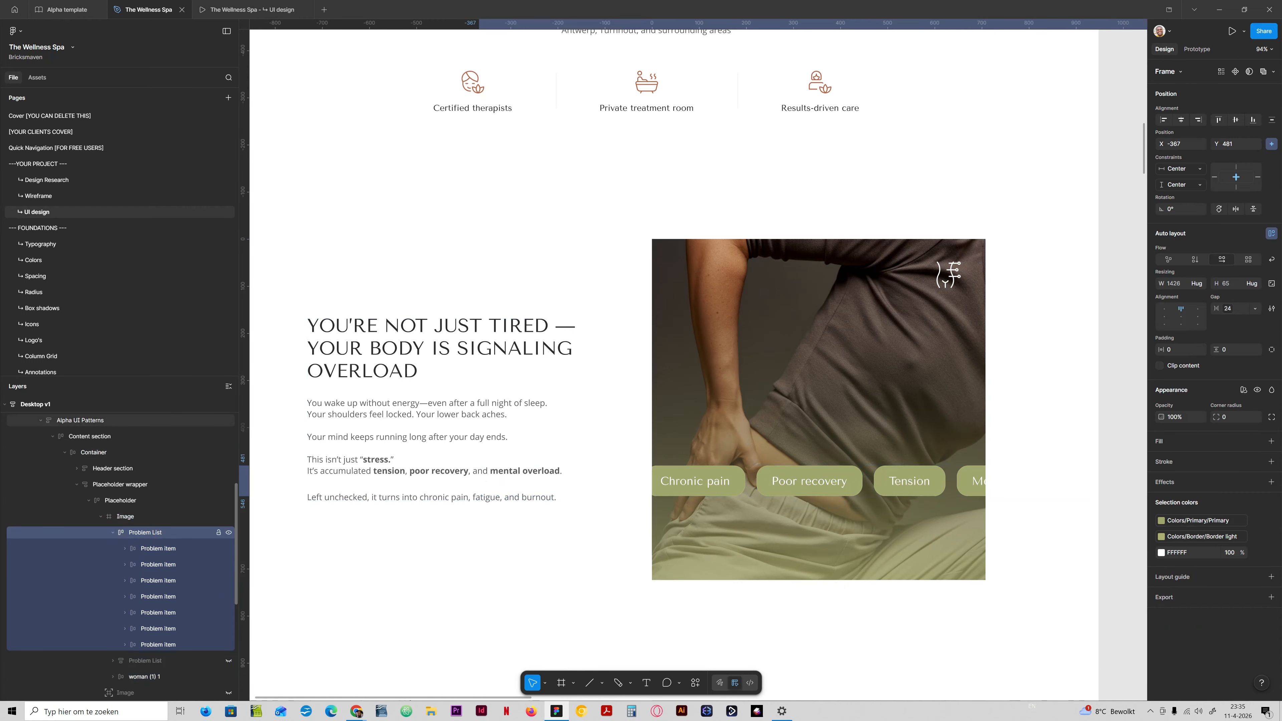
pyautogui.hotkey('shift', 'Left')
pyautogui.hotkey('shift', 'Left')
pyautogui.hotkey('shift', 'Left')
pyautogui.hotkey('shift', 'Left')
pyautogui.hotkey('shift', 'Left')
pyautogui.hotkey('shift', 'Left')
pyautogui.hotkey('shift', 'Left')
pyautogui.hotkey('shift', 'Left')
pyautogui.hotkey('shift', 'Left')
pyautogui.hotkey('shift', 'Left')
pyautogui.hotkey('shift', 'Left')
pyautogui.hotkey('shift', 'Left')
pyautogui.hotkey('shift', 'Left')
pyautogui.hotkey('shift', 'Left')
pyautogui.hotkey('shift', 'Left')
pyautogui.hotkey('shift', 'Left')
pyautogui.hotkey('shift', 'Left')
pyautogui.hotkey('shift', 'Left')
pyautogui.hotkey('shift', 'Left')
pyautogui.hotkey('shift', 'Left')
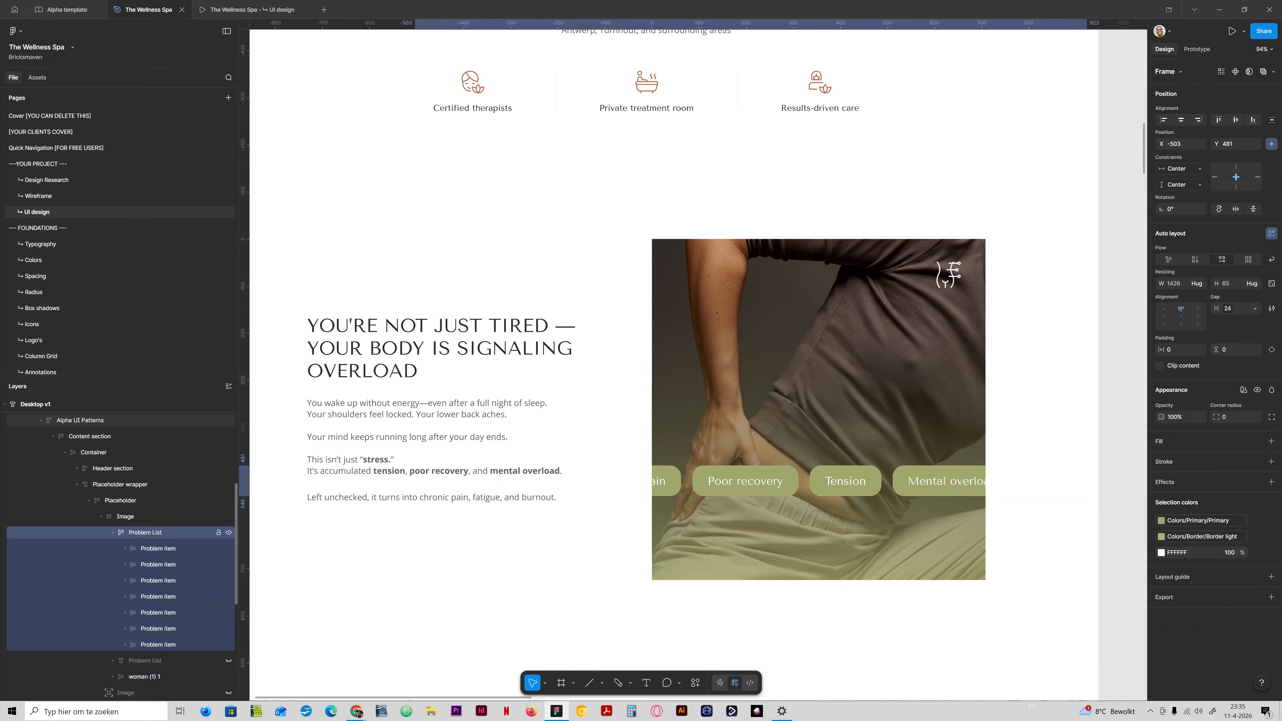
pyautogui.hotkey('shift', 'Left')
pyautogui.hotkey('shift', 'Left')
pyautogui.hotkey('shift', 'Left')
pyautogui.hotkey('shift', 'Left')
pyautogui.hotkey('shift', 'Left')
pyautogui.hotkey('shift', 'Left')
pyautogui.hotkey('shift', 'Left')
pyautogui.hotkey('shift', 'Left')
pyautogui.hotkey('shift', 'Left')
pyautogui.hotkey('shift', 'Left')
pyautogui.hotkey('shift', 'Left')
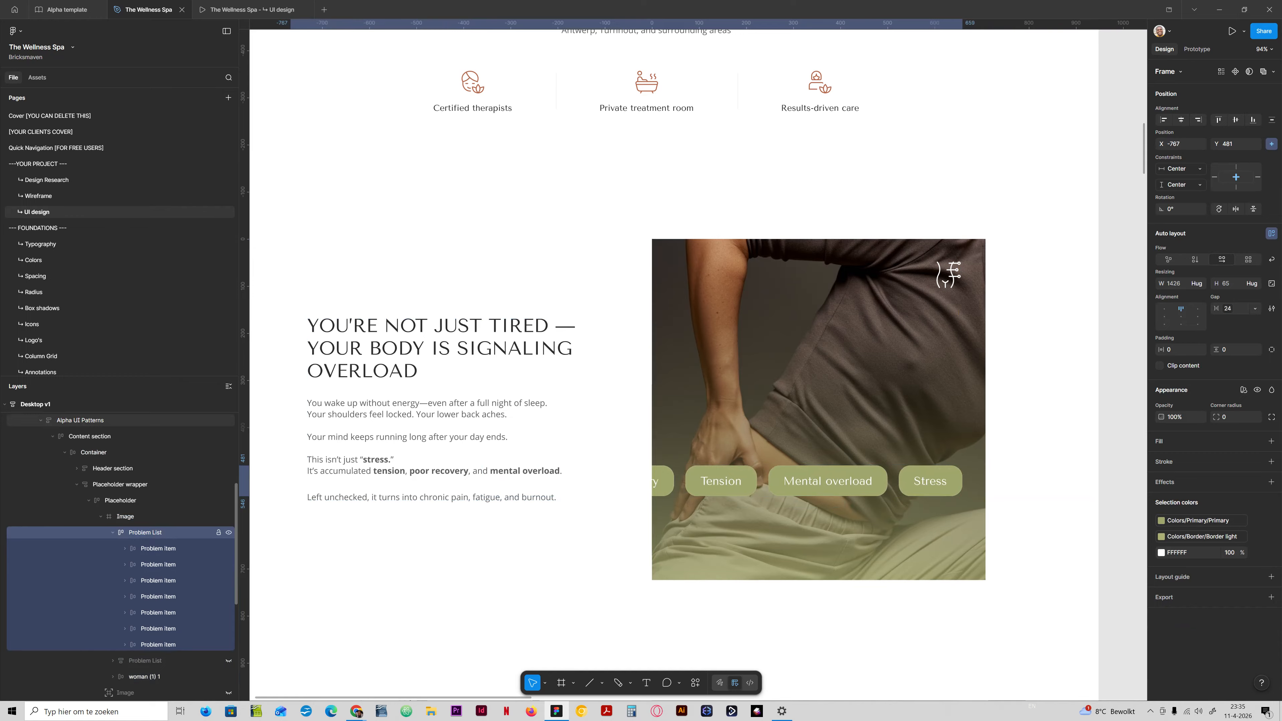
pyautogui.hotkey('shift', 'Right')
pyautogui.hotkey('shift', 'Right')
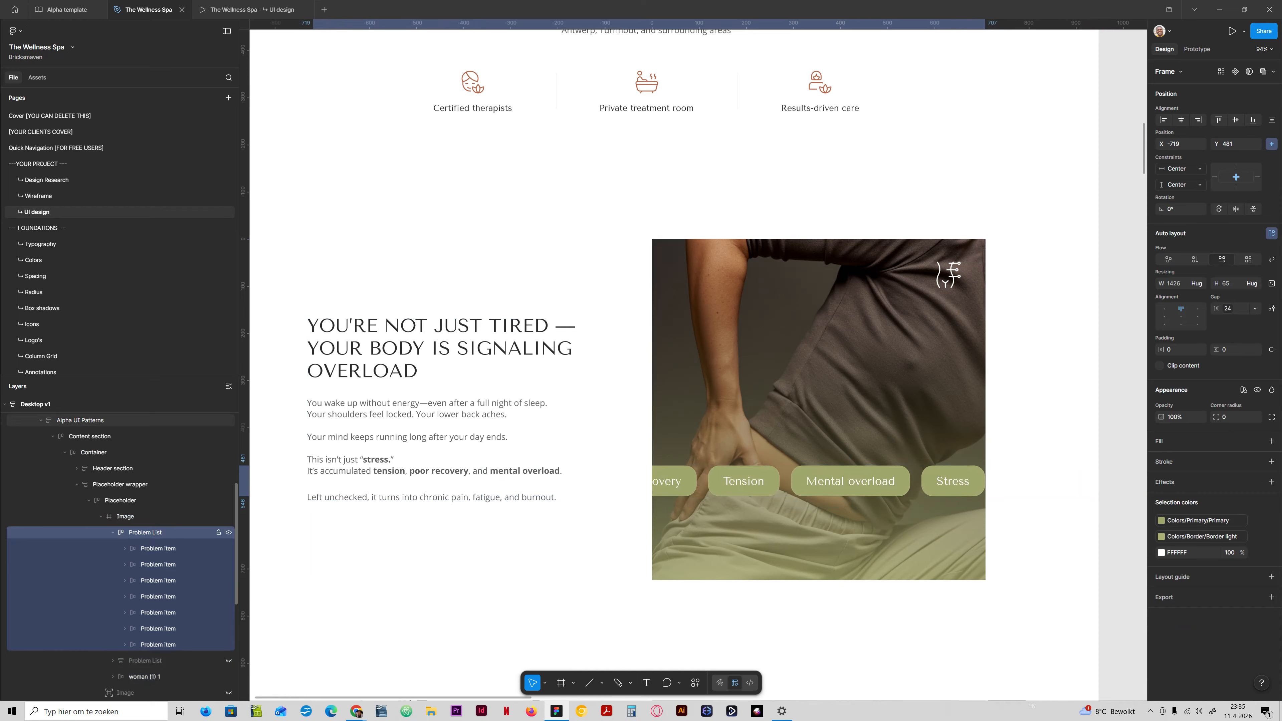
pyautogui.hotkey('shift', 'Right')
pyautogui.hotkey('shift', 'Right')
pyautogui.hotkey('shift', 'Right')
pyautogui.hotkey('shift', 'Right')
pyautogui.hotkey('shift', 'Right')
pyautogui.hotkey('shift', 'Right')
pyautogui.hotkey('shift', 'Right')
pyautogui.hotkey('shift', 'Right')
pyautogui.hotkey('shift', 'Right')
pyautogui.hotkey('shift', 'Right')
pyautogui.hotkey('shift', 'Right')
pyautogui.hotkey('shift', 'Right')
pyautogui.hotkey('shift', 'Right')
pyautogui.hotkey('shift', 'Right')
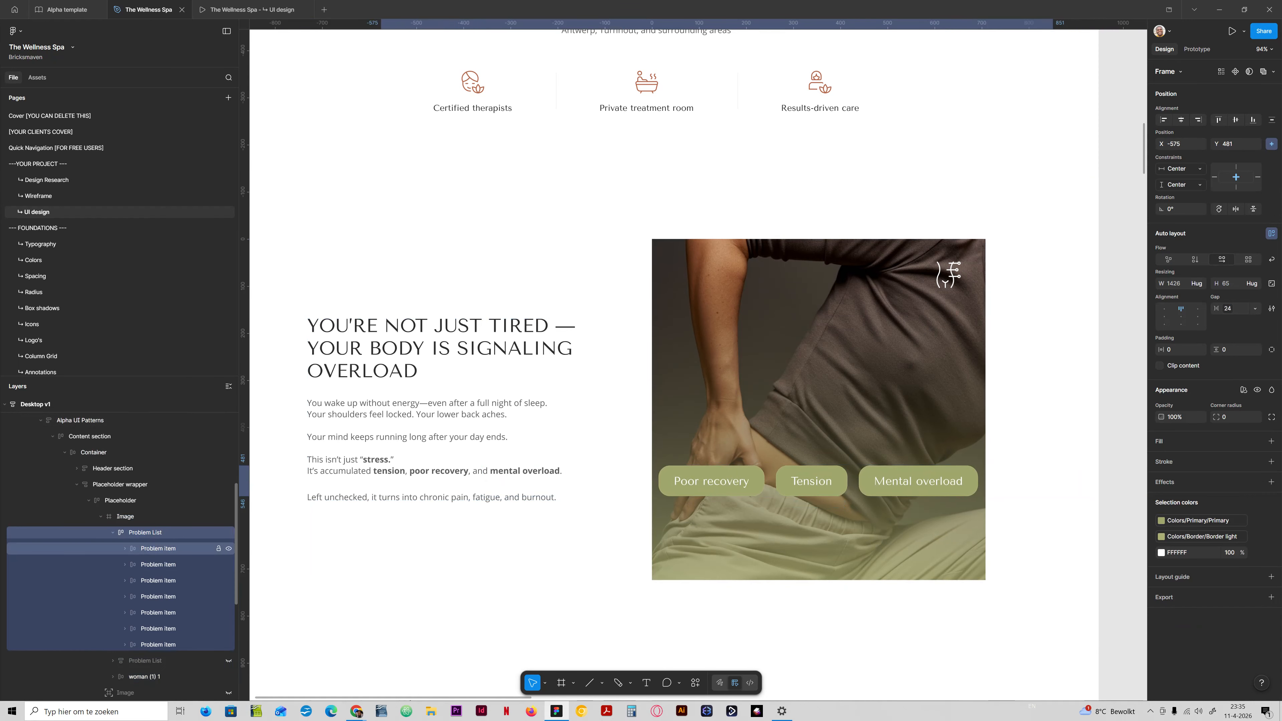
# Change the fill of all problem items to Primary-ultra-light.
pyautogui.click(169, 551)
pyautogui.keyDown('shift'); pyautogui.click(170, 644); pyautogui.keyUp('shift')
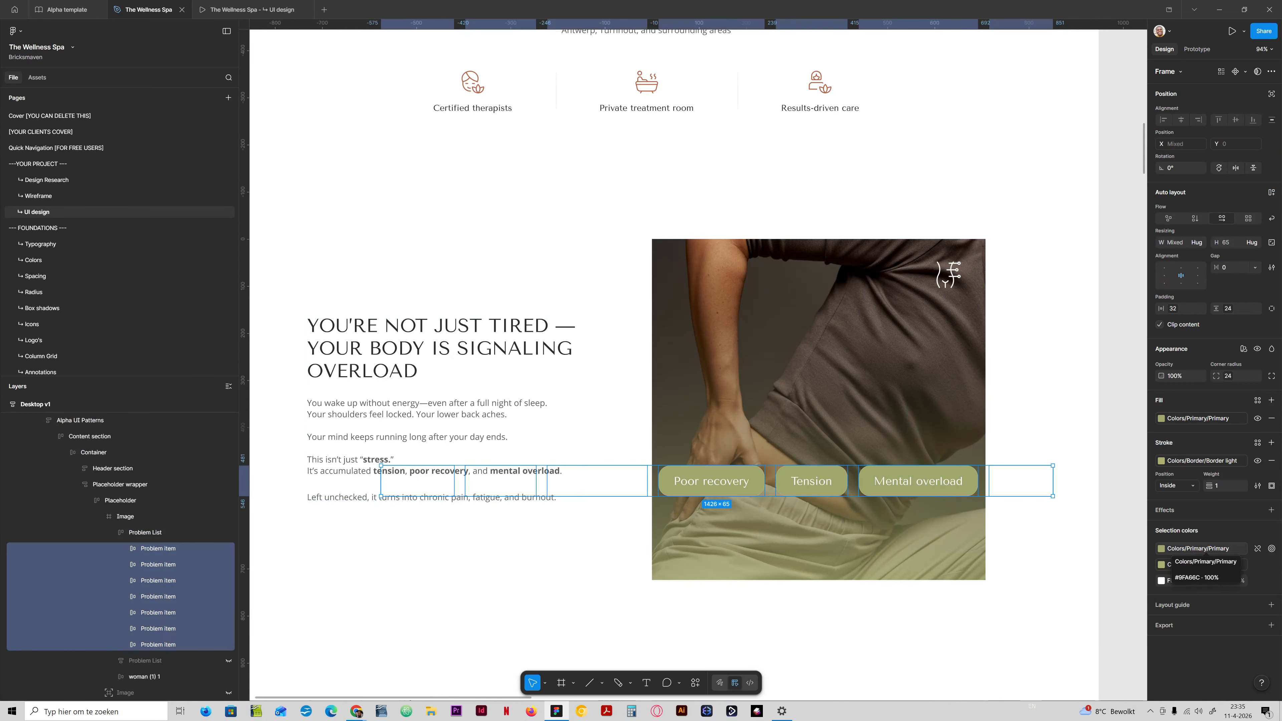
pyautogui.click(1160, 549)
pyautogui.click(1076, 568)
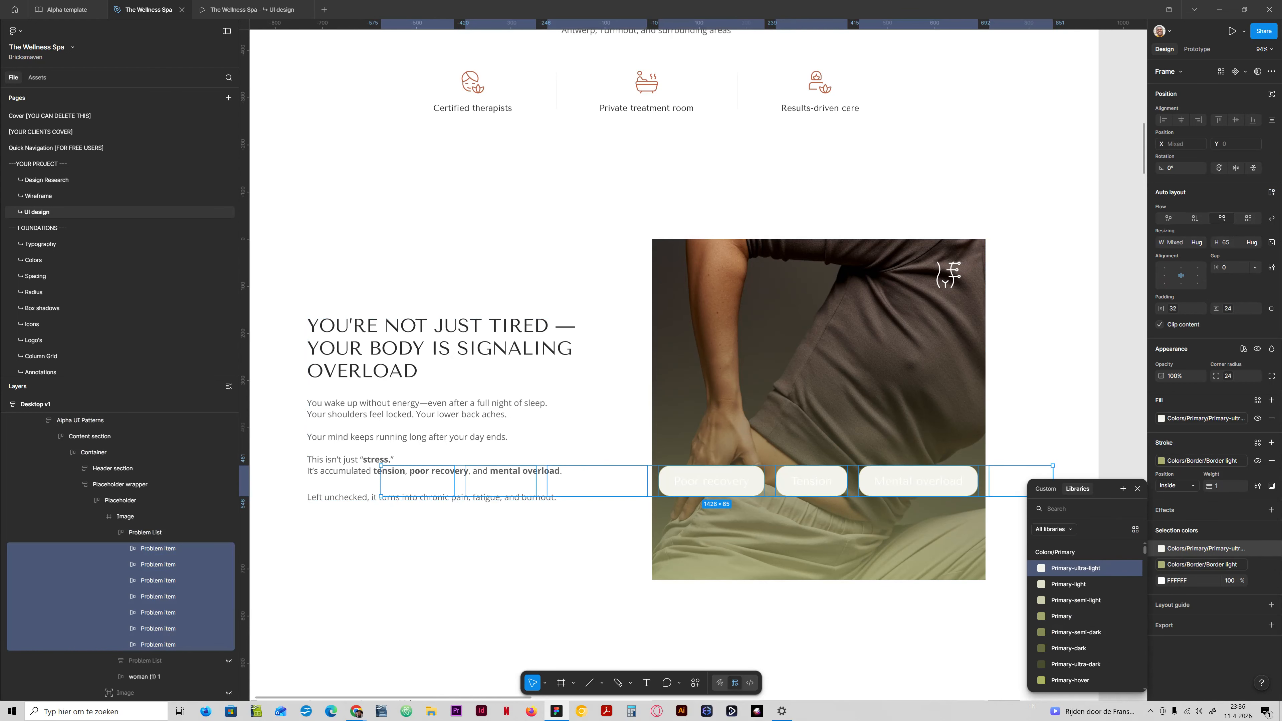
# Try Primary-light, Secondary-light, Secondary-semi-light and Secondary-ultra-light as the problem items' fill, and return to Primary-ultra-light.
pyautogui.click(1076, 584)
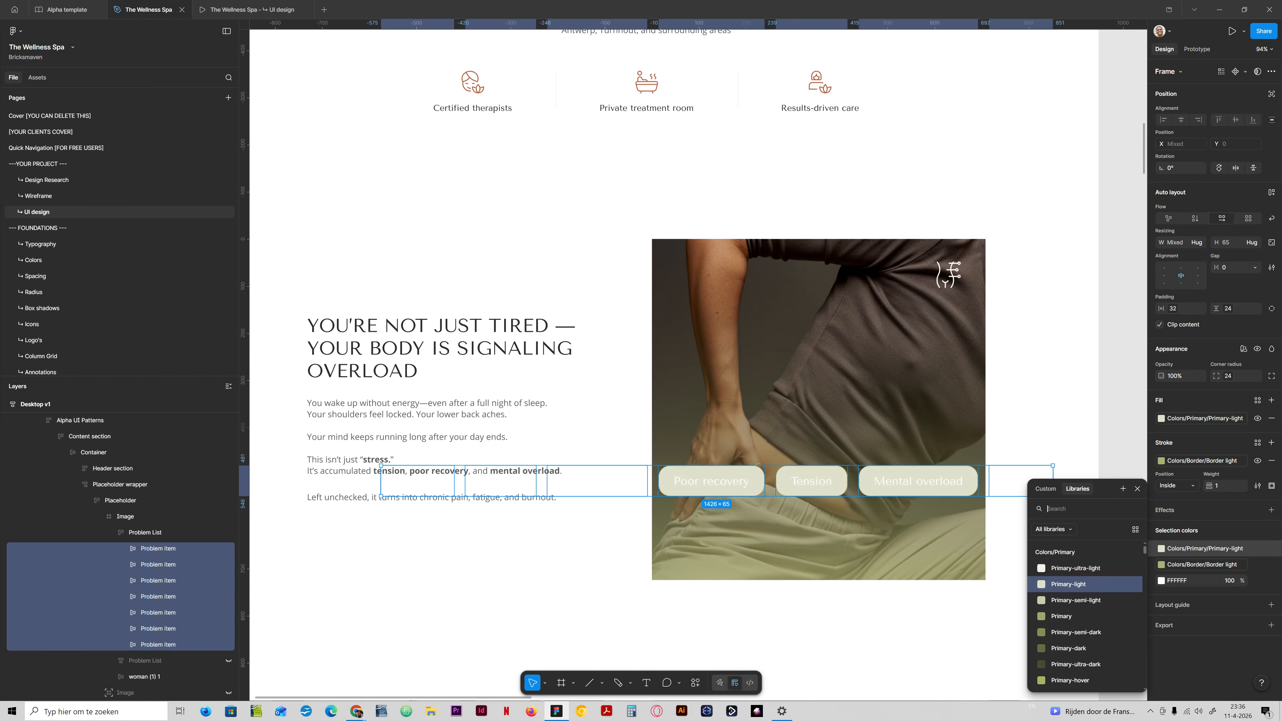
pyautogui.scroll(-5, 1085, 588)
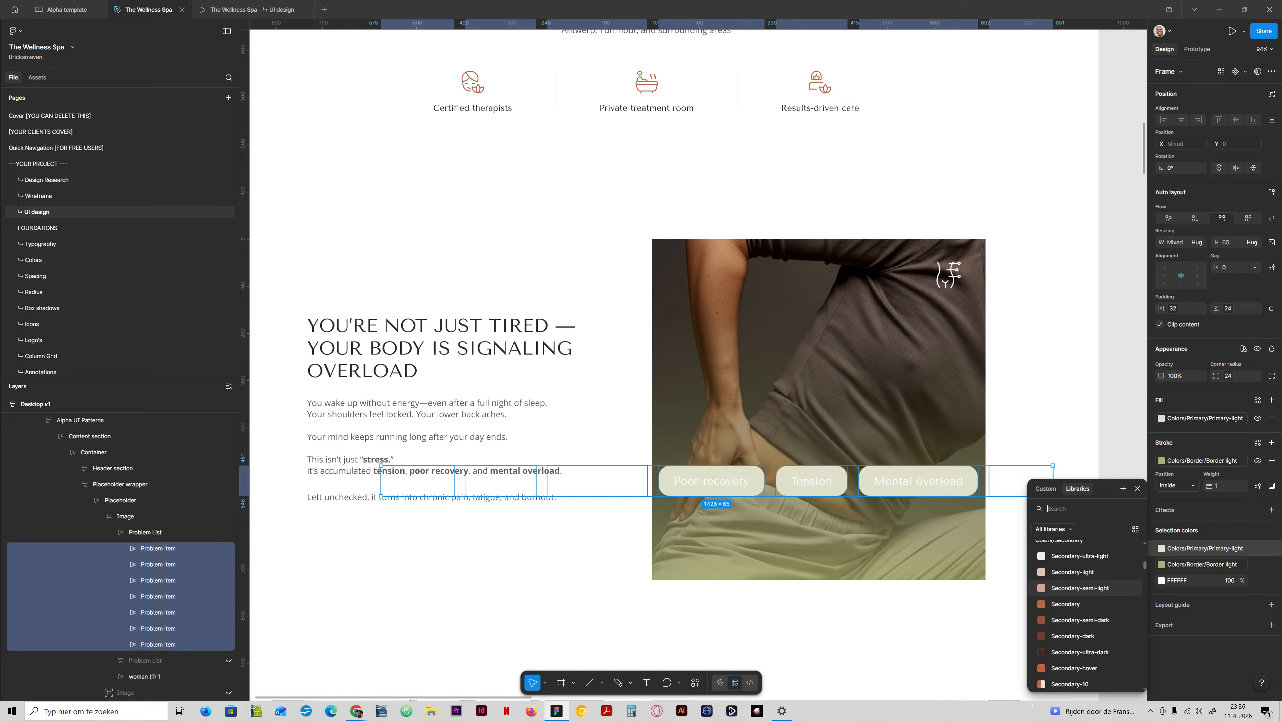
pyautogui.click(1074, 571)
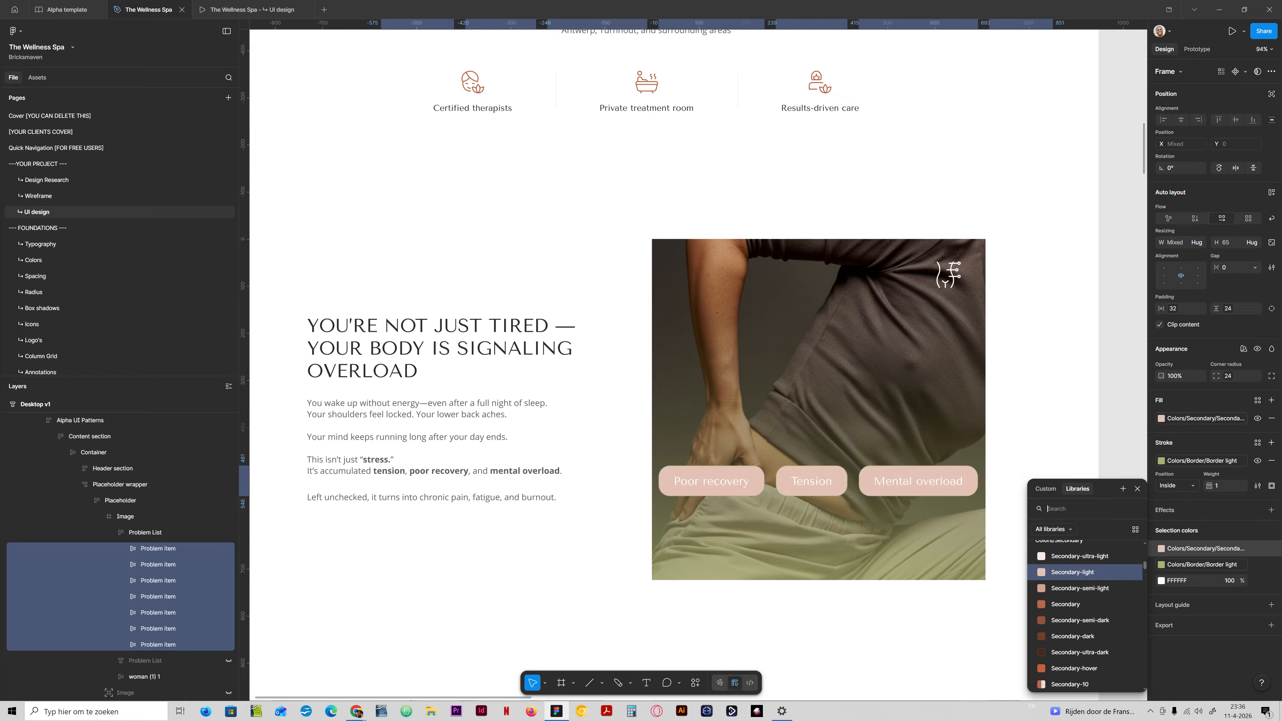
pyautogui.click(1080, 588)
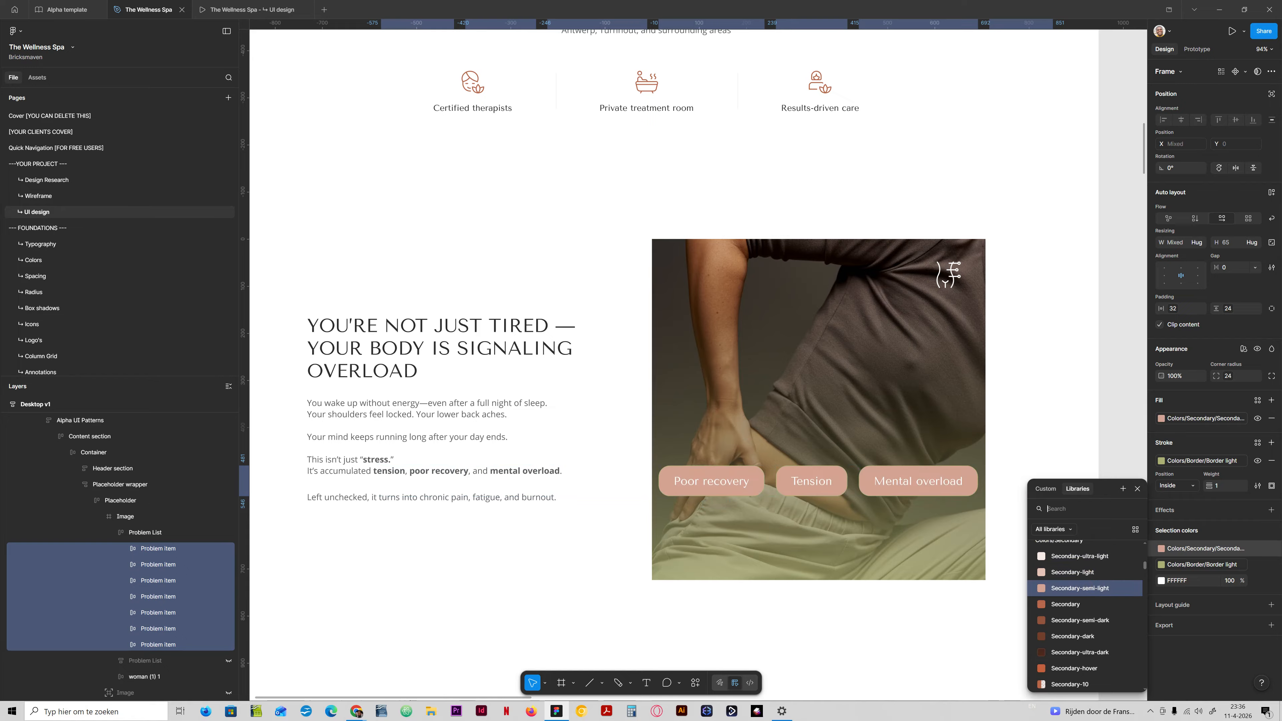
pyautogui.click(1079, 555)
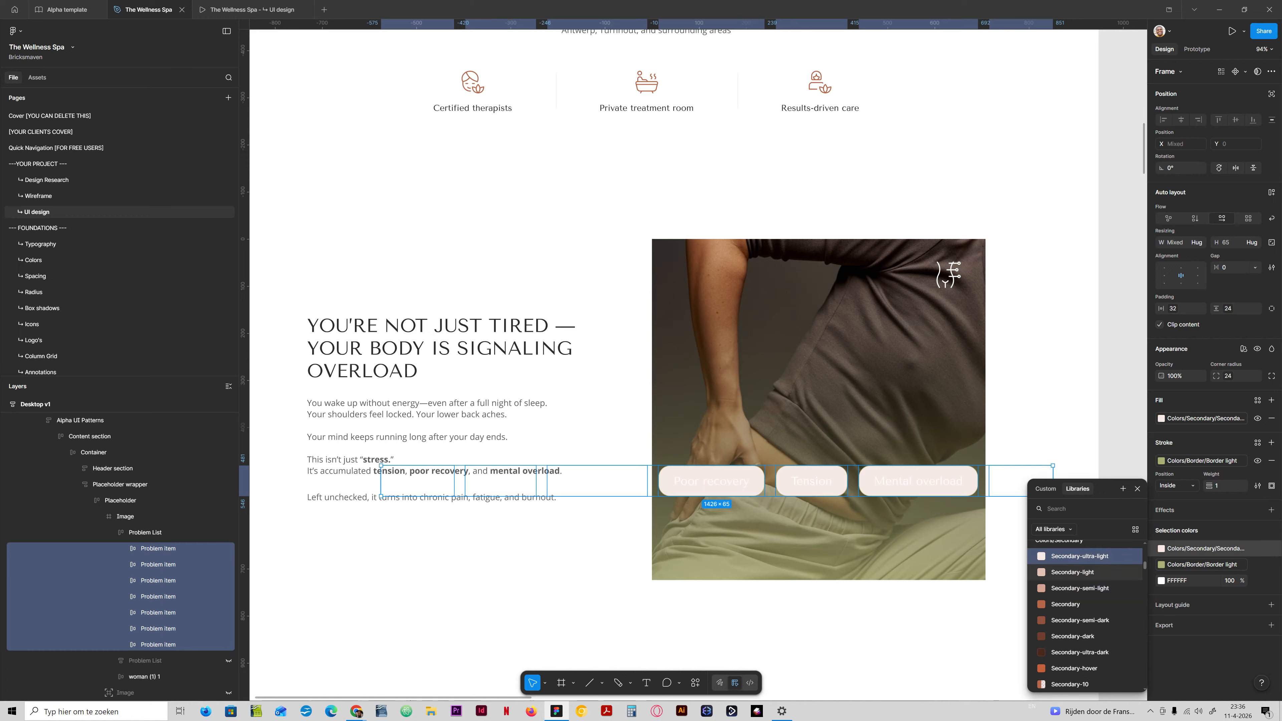
pyautogui.scroll(5, 1085, 571)
pyautogui.click(1085, 569)
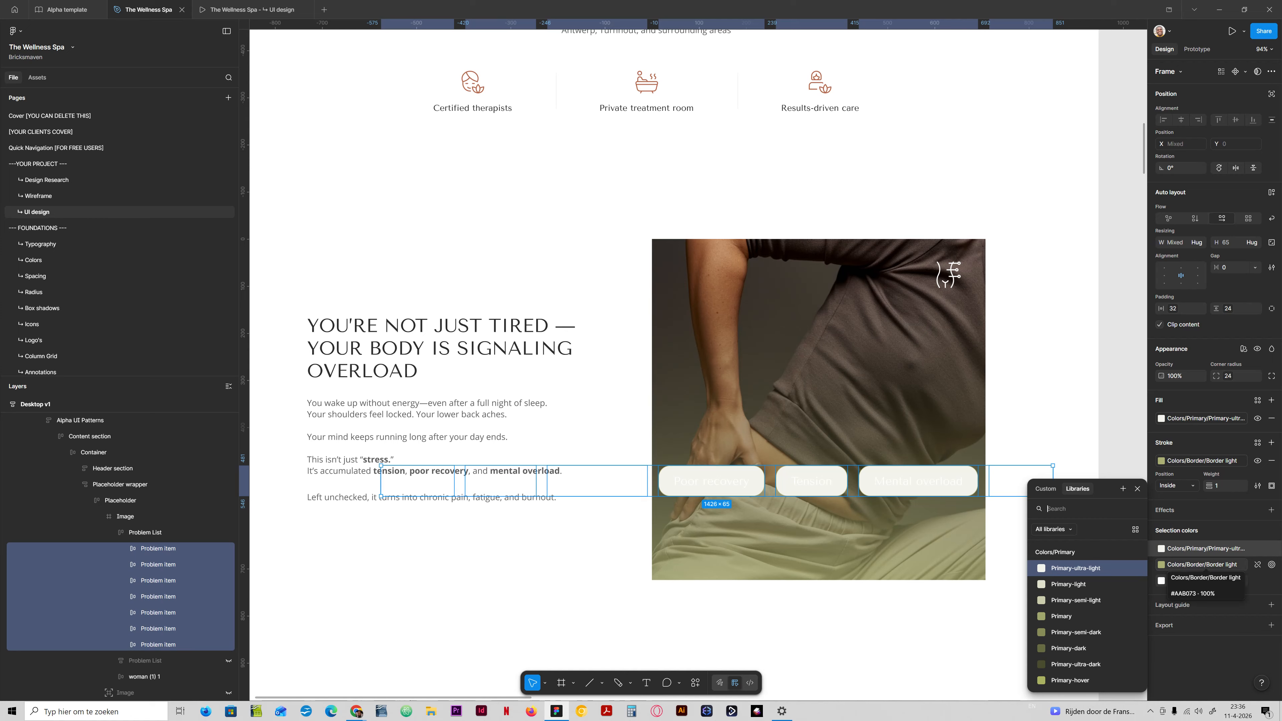
# Set the problem items' border colour to White and their text colour to Body text dark.
pyautogui.click(1160, 564)
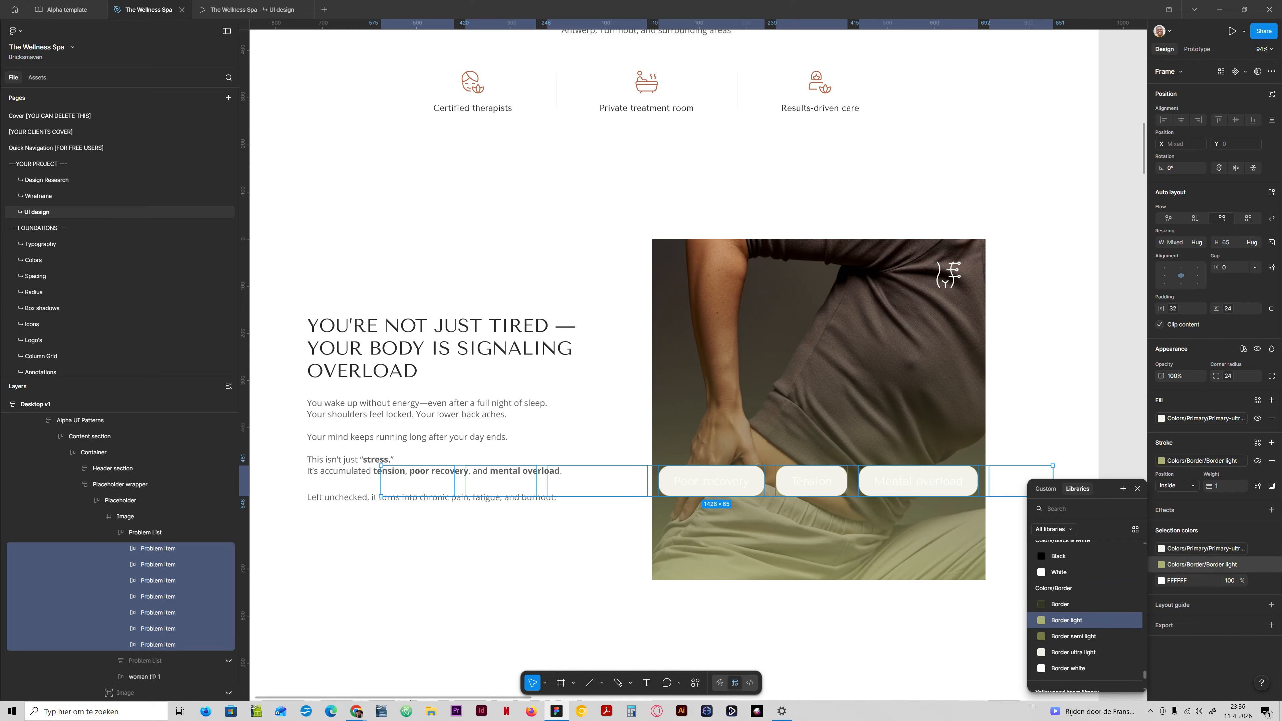
pyautogui.click(1076, 572)
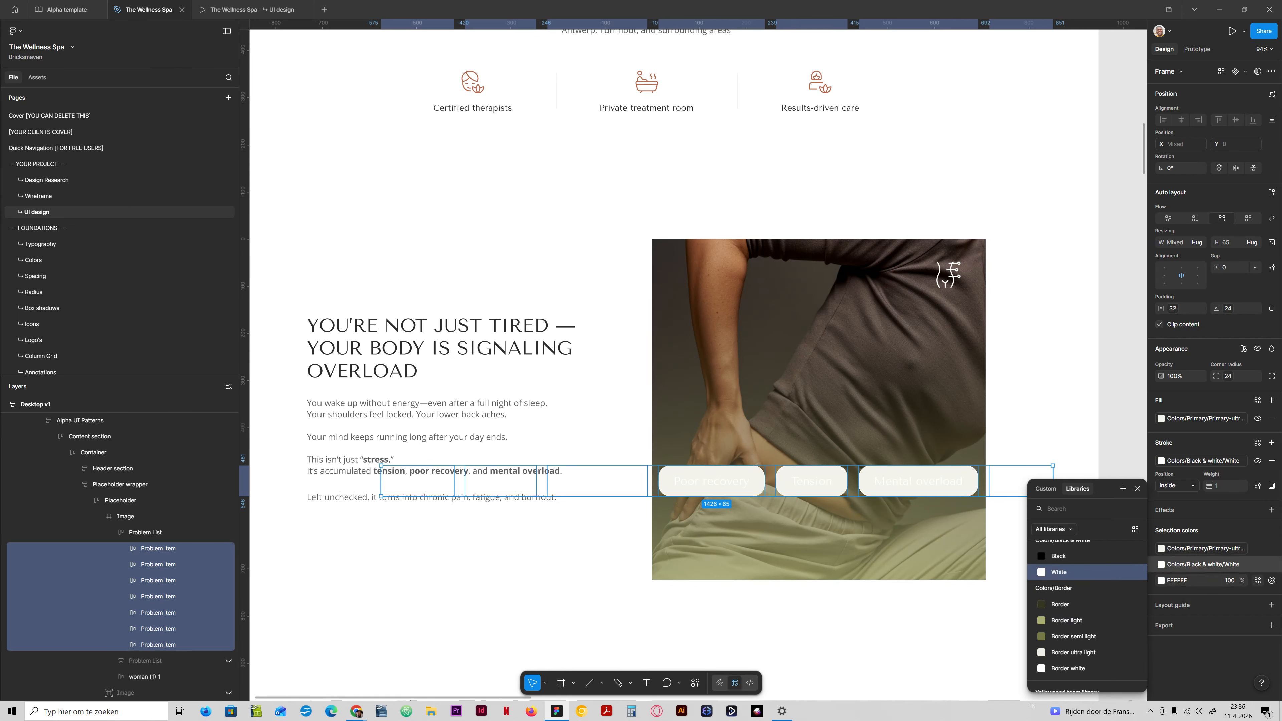
pyautogui.write('ty')
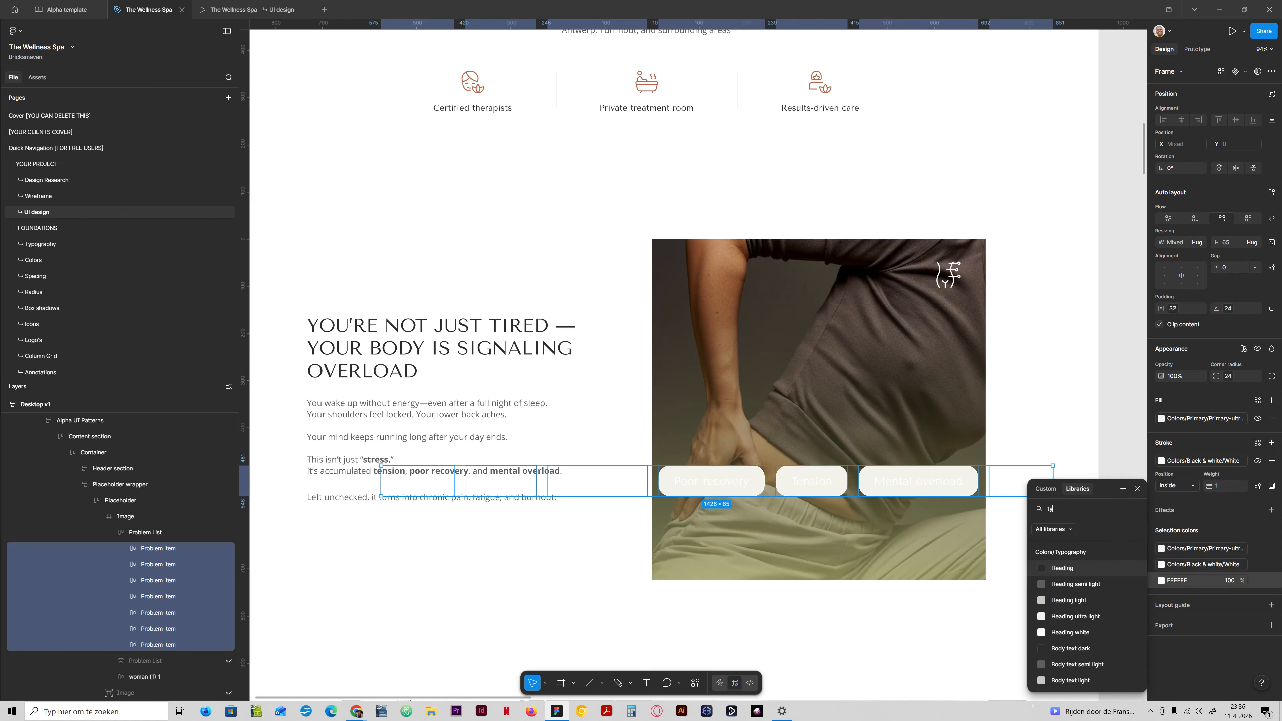
pyautogui.scroll(-2, 1072, 598)
pyautogui.click(1073, 598)
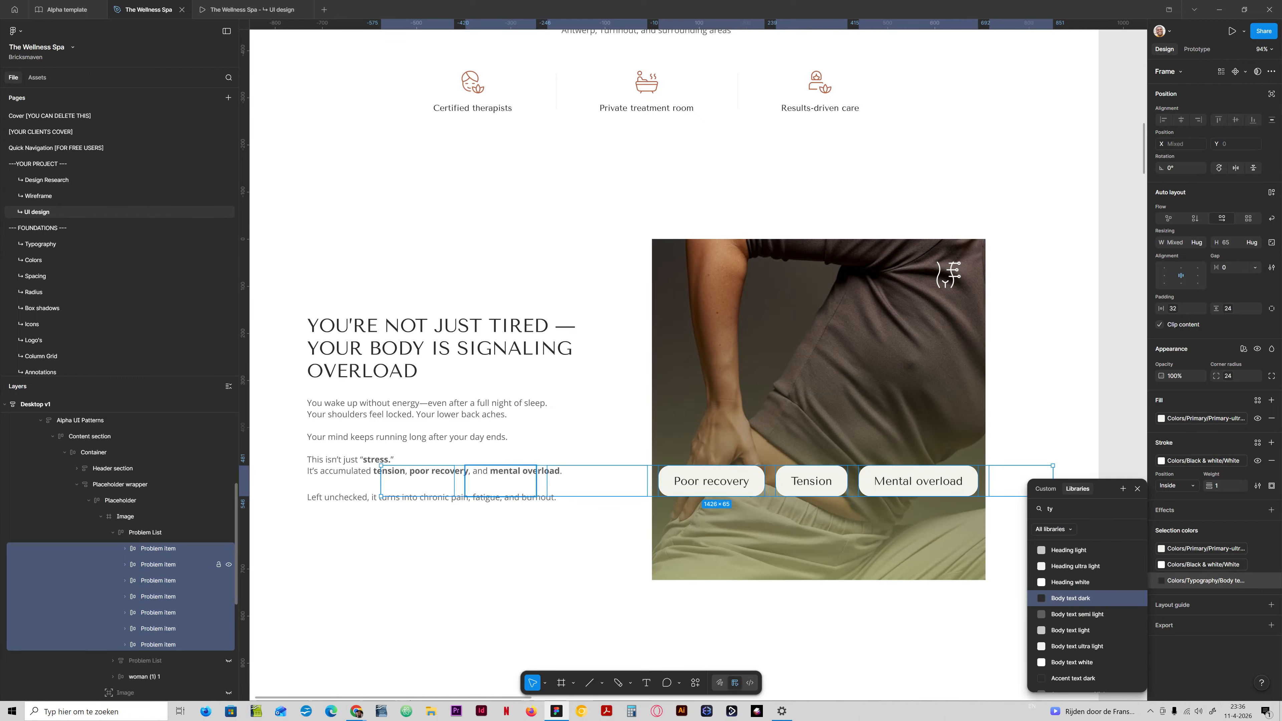
pyautogui.press('Escape')
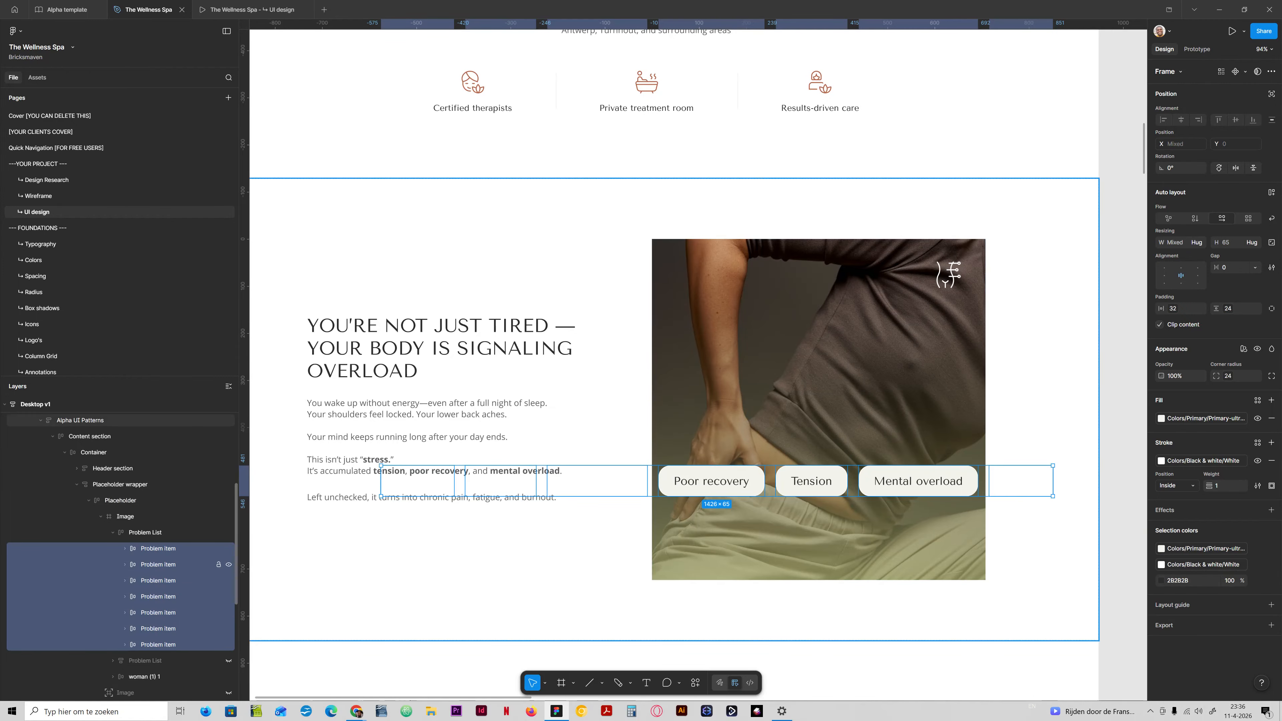
# Select all problem item labels, try the Desktop/h4 bold text style on them, and return to Desktop/h3 bold.
pyautogui.press('Return')
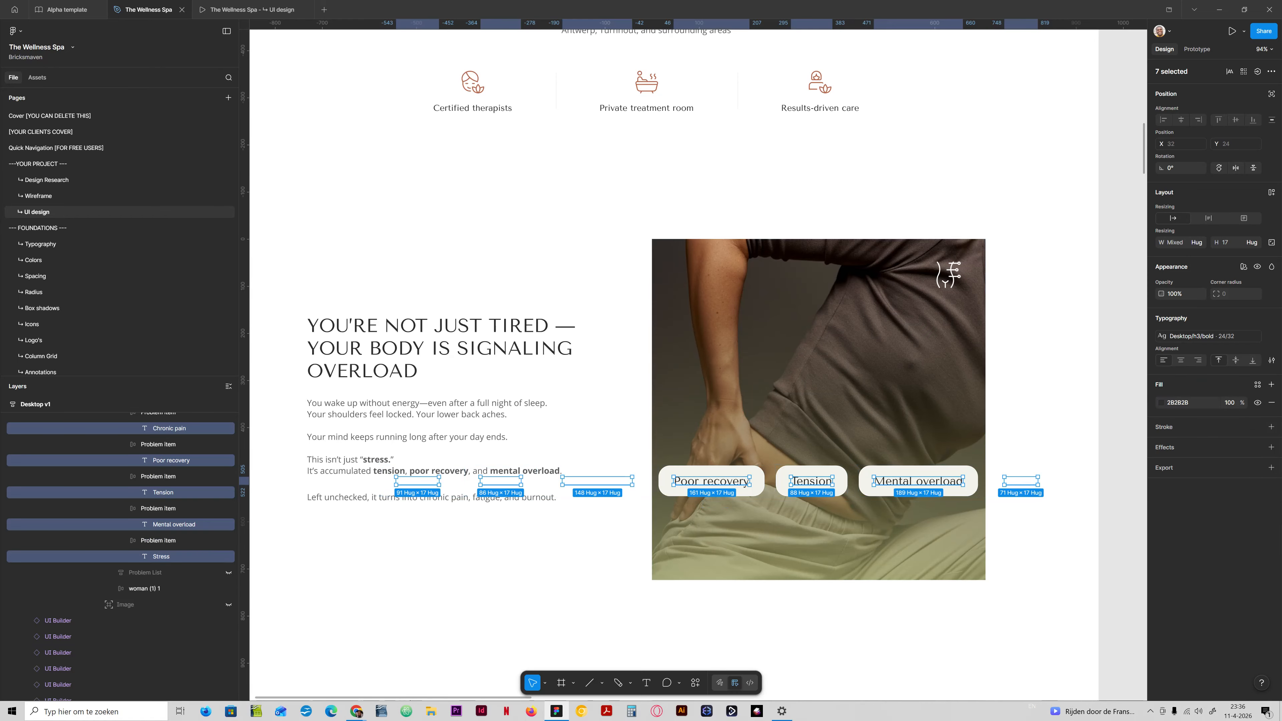
pyautogui.click(1211, 336)
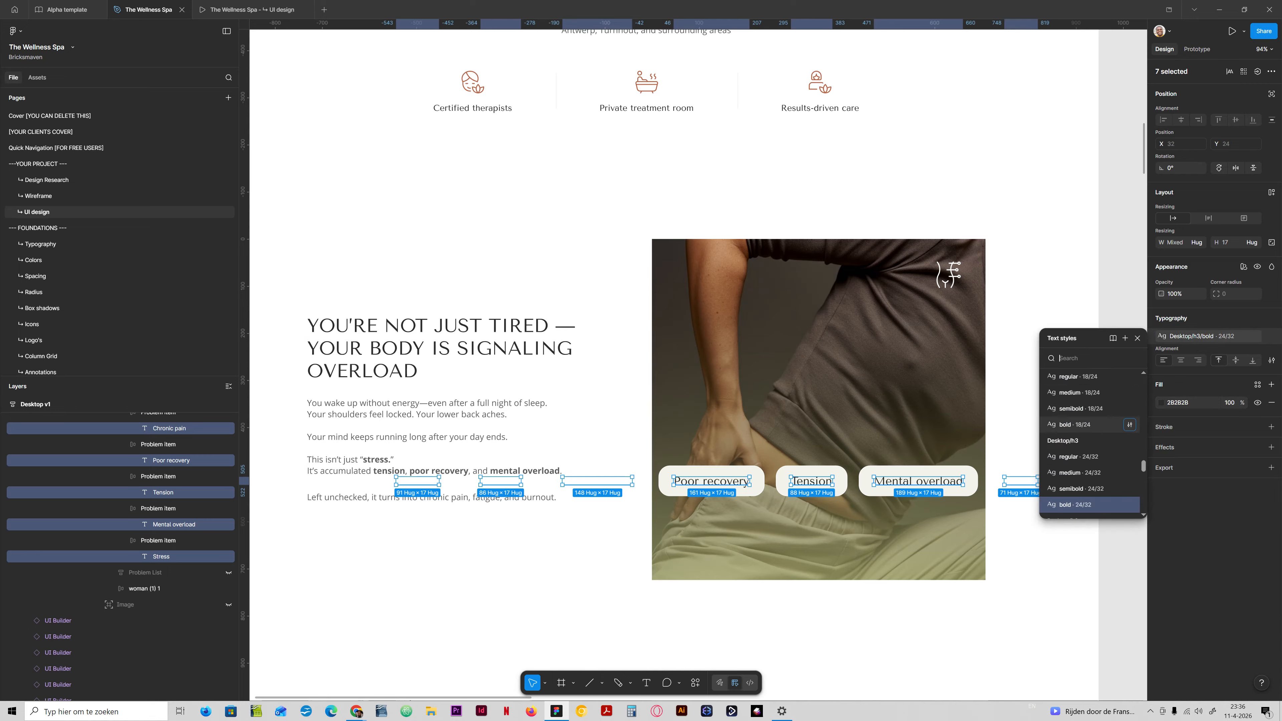
pyautogui.click(1075, 425)
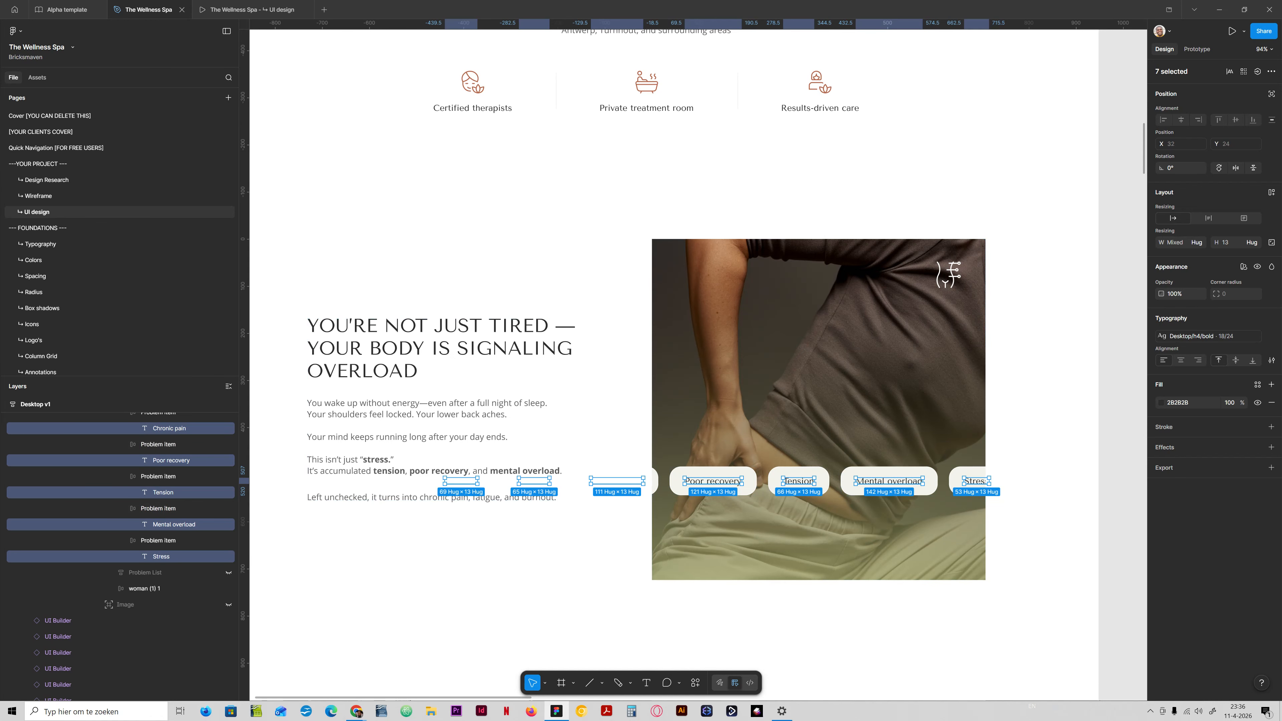
pyautogui.scroll(-2, 1085, 484)
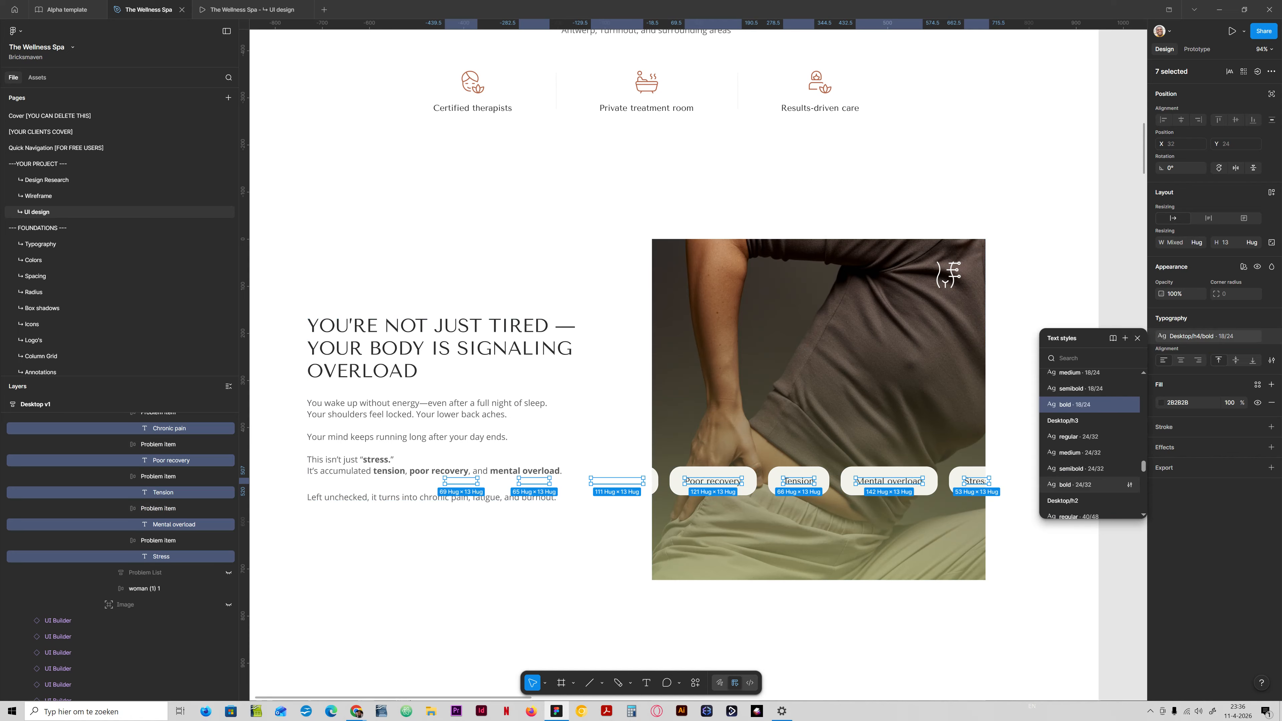
pyautogui.click(1085, 482)
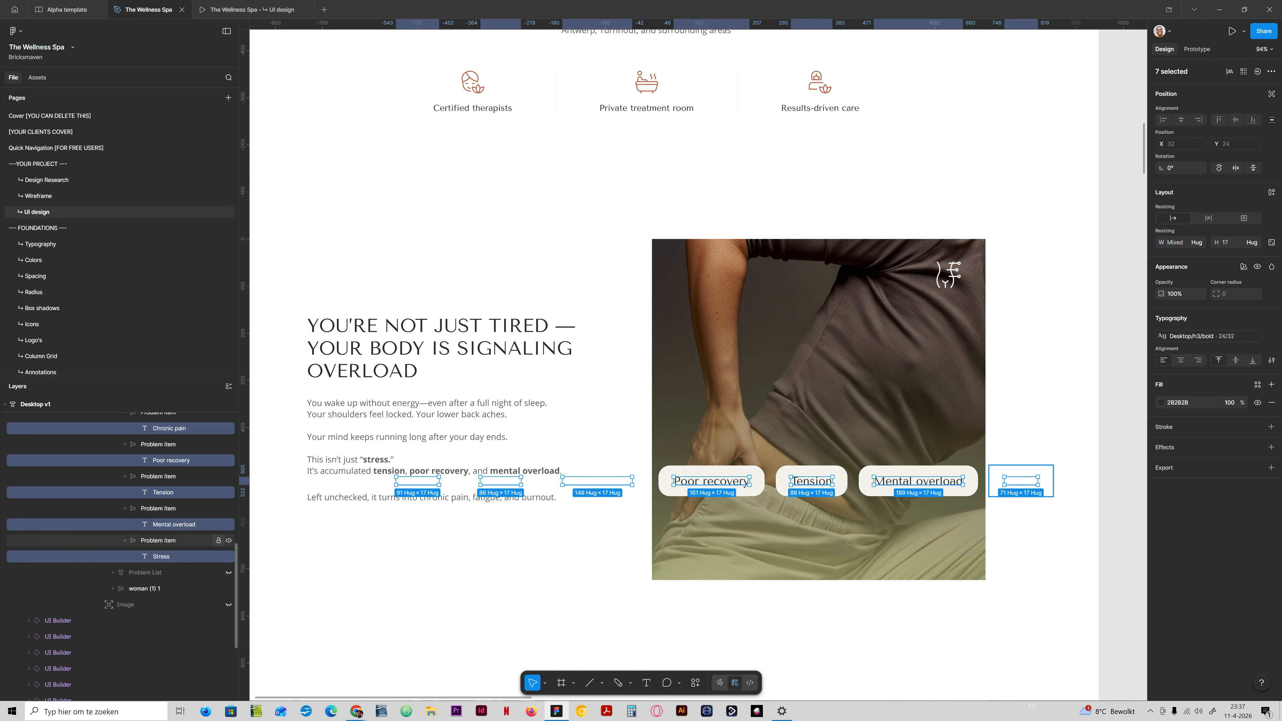
# Apply the Body text dark typography colour to the fill of all seven problem item labels.
pyautogui.click(1257, 384)
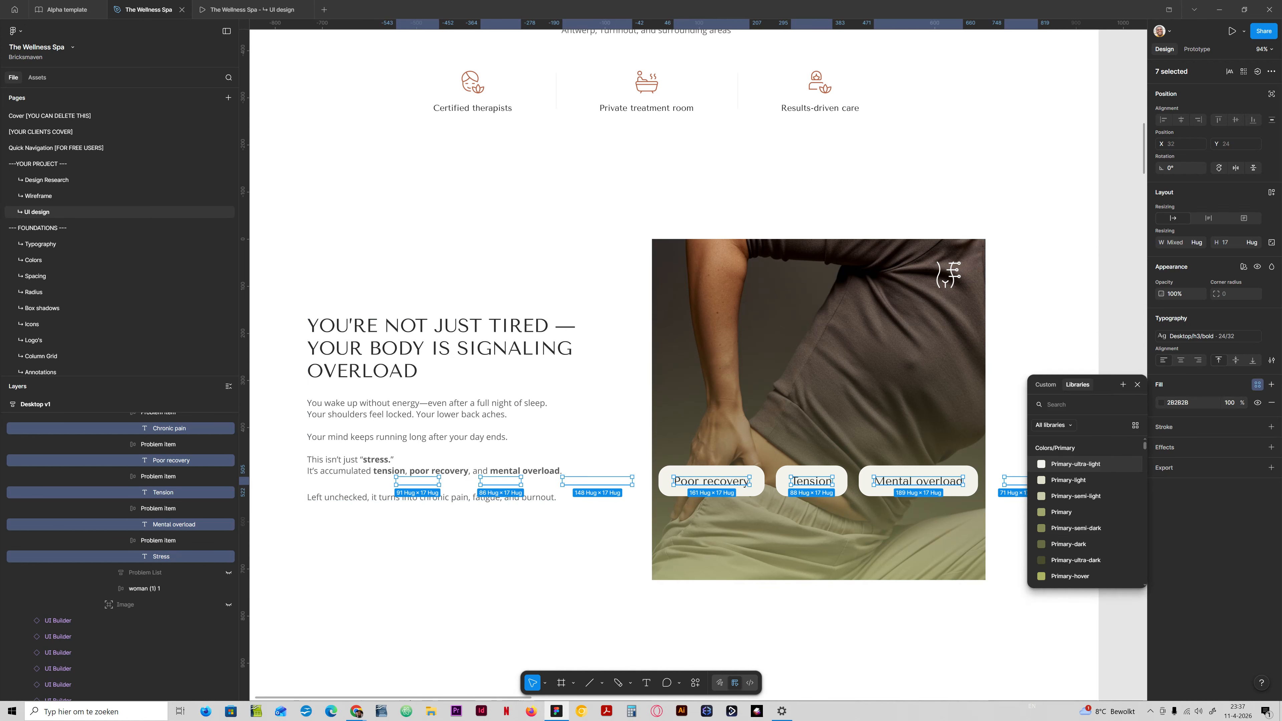
pyautogui.scroll(-3, 1085, 505)
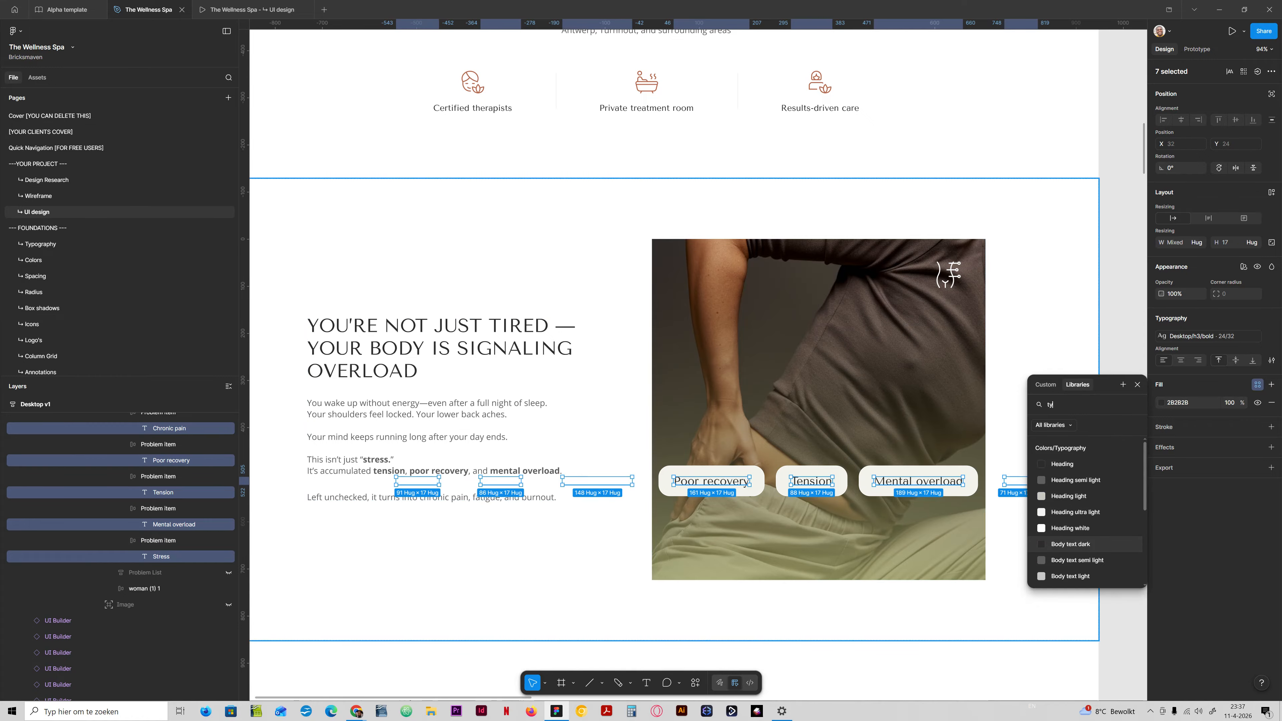
pyautogui.click(1075, 545)
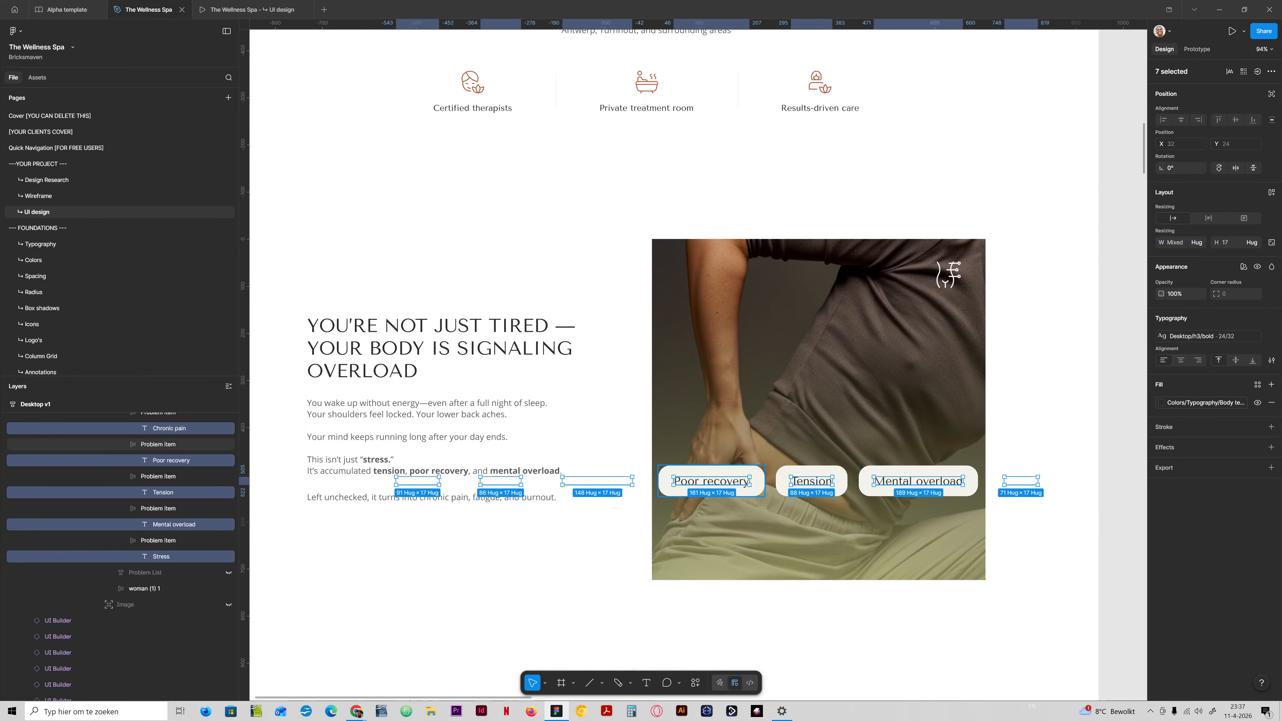
# Duplicate the visible Problem List and move the copy above the original row to Y 385.
pyautogui.scroll(2, 122, 545)
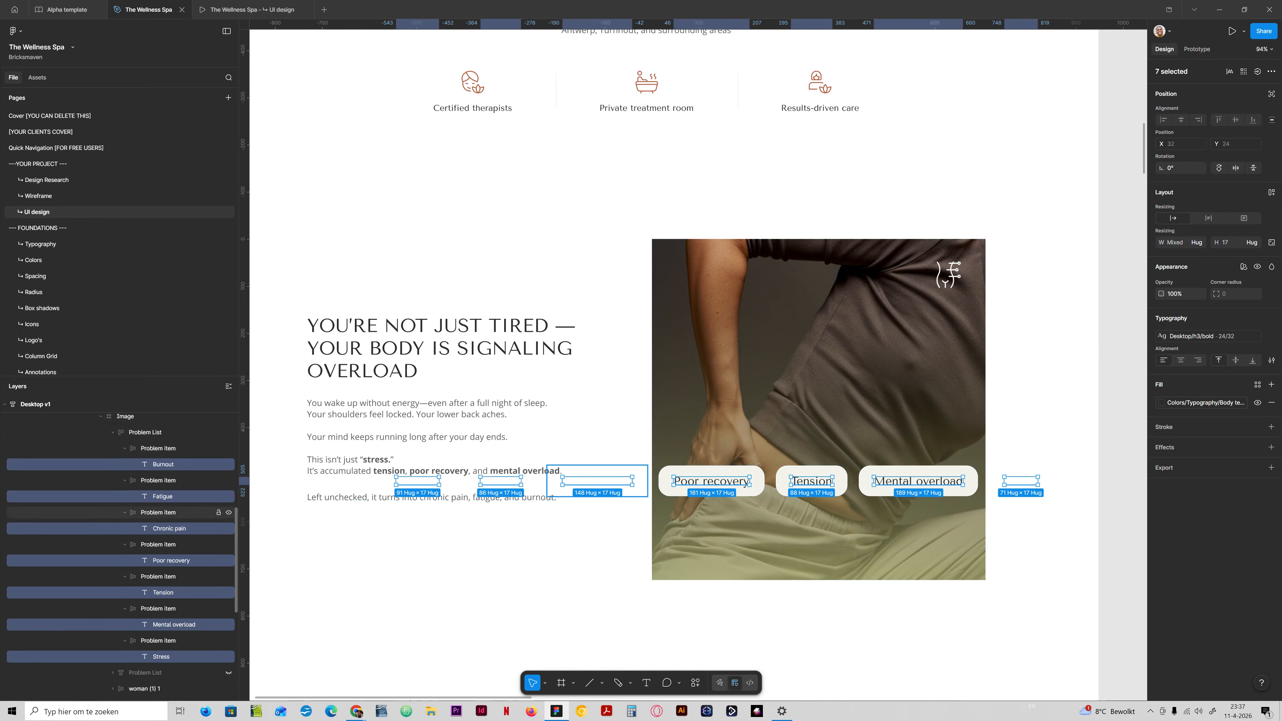
pyautogui.click(113, 432)
pyautogui.click(141, 433)
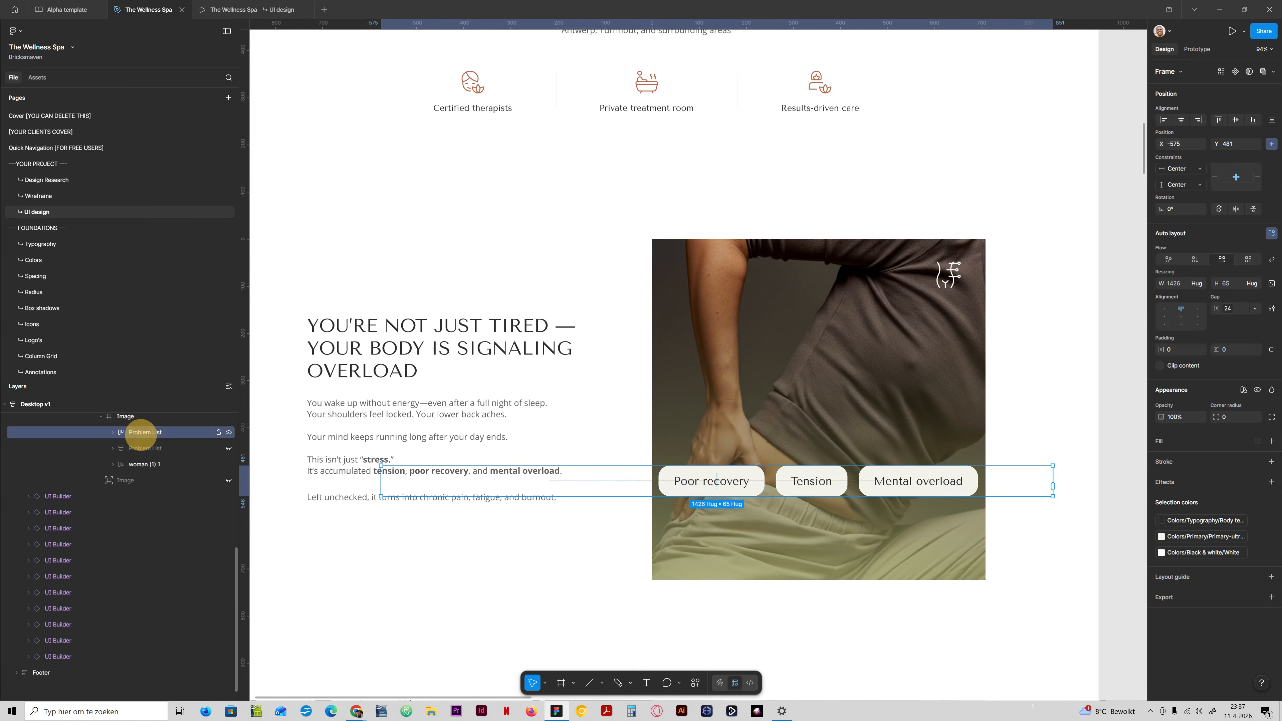
pyautogui.hotkey('ctrl', 'd')
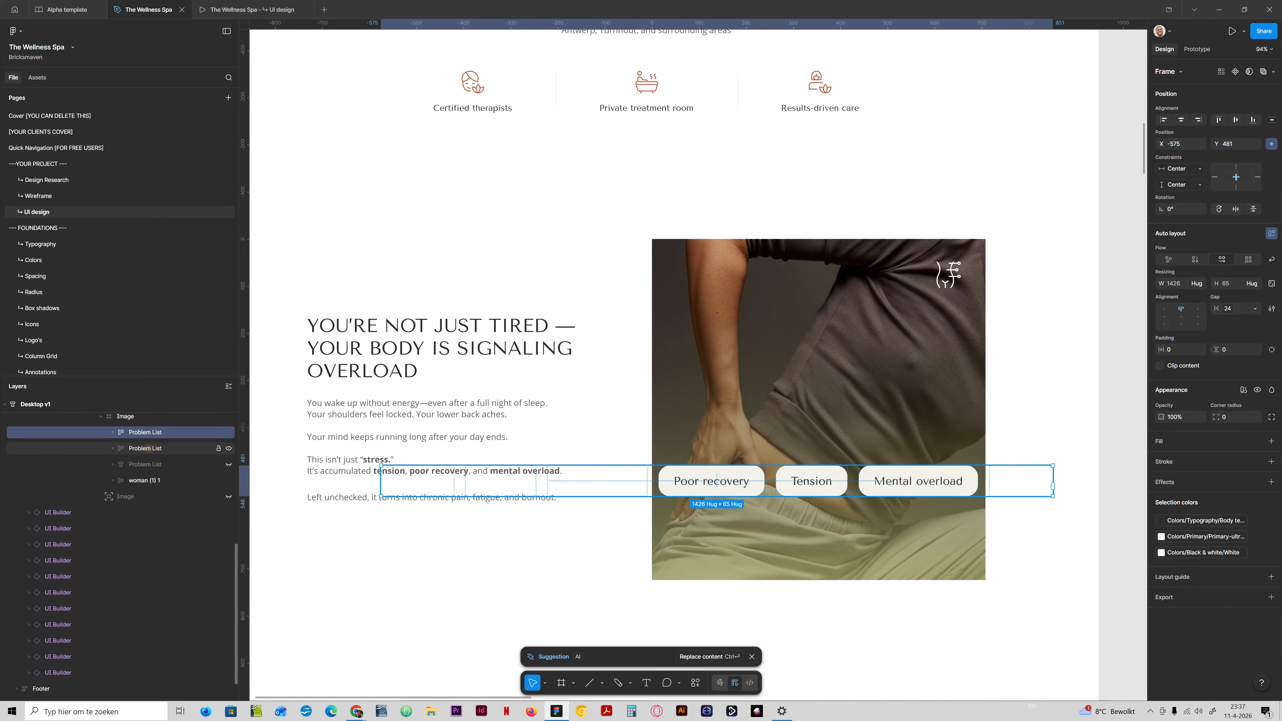
pyautogui.click(150, 434)
pyautogui.hotkey('shift', 'Up')
pyautogui.hotkey('shift', 'Up')
pyautogui.hotkey('shift', 'Up')
pyautogui.hotkey('shift', 'Up')
pyautogui.hotkey('shift', 'Up')
pyautogui.hotkey('shift', 'Up')
pyautogui.hotkey('shift', 'Up')
pyautogui.hotkey('shift', 'Up')
pyautogui.hotkey('shift', 'Up')
pyautogui.hotkey('shift', 'Up')
pyautogui.hotkey('shift', 'Up')
pyautogui.hotkey('shift', 'Up')
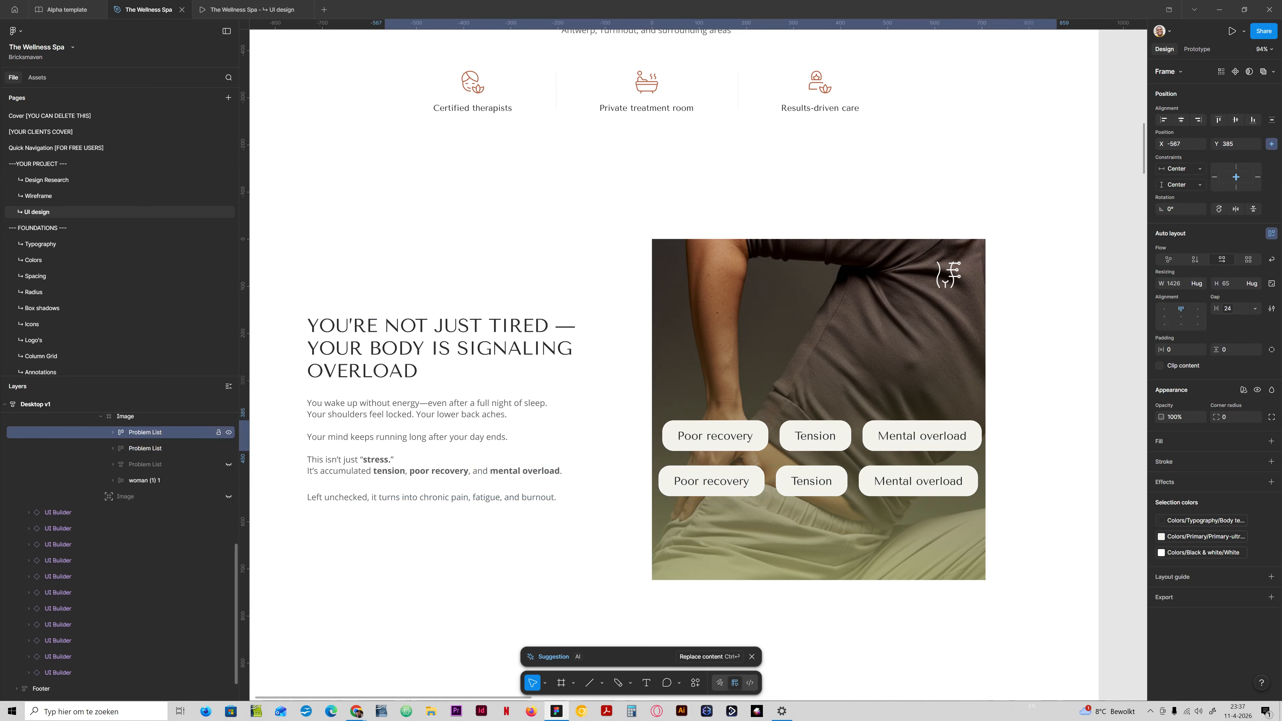
# Shift the upper Problem List horizontally to X -79 so Fatigue and Chronic pain sit over the middle of the photo.
pyautogui.hotkey('shift', 'Right')
pyautogui.hotkey('shift', 'Right')
pyautogui.hotkey('shift', 'Right')
pyautogui.hotkey('shift', 'Right')
pyautogui.hotkey('shift', 'Right')
pyautogui.hotkey('shift', 'Right')
pyautogui.hotkey('shift', 'Right')
pyautogui.hotkey('shift', 'Right')
pyautogui.hotkey('shift', 'Right')
pyautogui.hotkey('shift', 'Right')
pyautogui.hotkey('shift', 'Right')
pyautogui.hotkey('shift', 'Right')
pyautogui.hotkey('shift', 'Right')
pyautogui.hotkey('shift', 'Right')
pyautogui.hotkey('shift', 'Right')
pyautogui.hotkey('shift', 'Right')
pyautogui.hotkey('shift', 'Right')
pyautogui.hotkey('shift', 'Right')
pyautogui.hotkey('shift', 'Right')
pyautogui.hotkey('shift', 'Right')
pyautogui.hotkey('shift', 'Right')
pyautogui.hotkey('shift', 'Right')
pyautogui.hotkey('shift', 'Right')
pyautogui.hotkey('shift', 'Right')
pyautogui.hotkey('shift', 'Right')
pyautogui.hotkey('shift', 'Right')
pyautogui.hotkey('shift', 'Right')
pyautogui.hotkey('shift', 'Right')
pyautogui.hotkey('shift', 'Right')
pyautogui.hotkey('shift', 'Right')
pyautogui.hotkey('shift', 'Right')
pyautogui.hotkey('shift', 'Right')
pyautogui.hotkey('shift', 'Right')
pyautogui.hotkey('shift', 'Right')
pyautogui.hotkey('shift', 'Right')
pyautogui.hotkey('shift', 'Right')
pyautogui.hotkey('shift', 'Right')
pyautogui.hotkey('shift', 'Right')
pyautogui.hotkey('shift', 'Right')
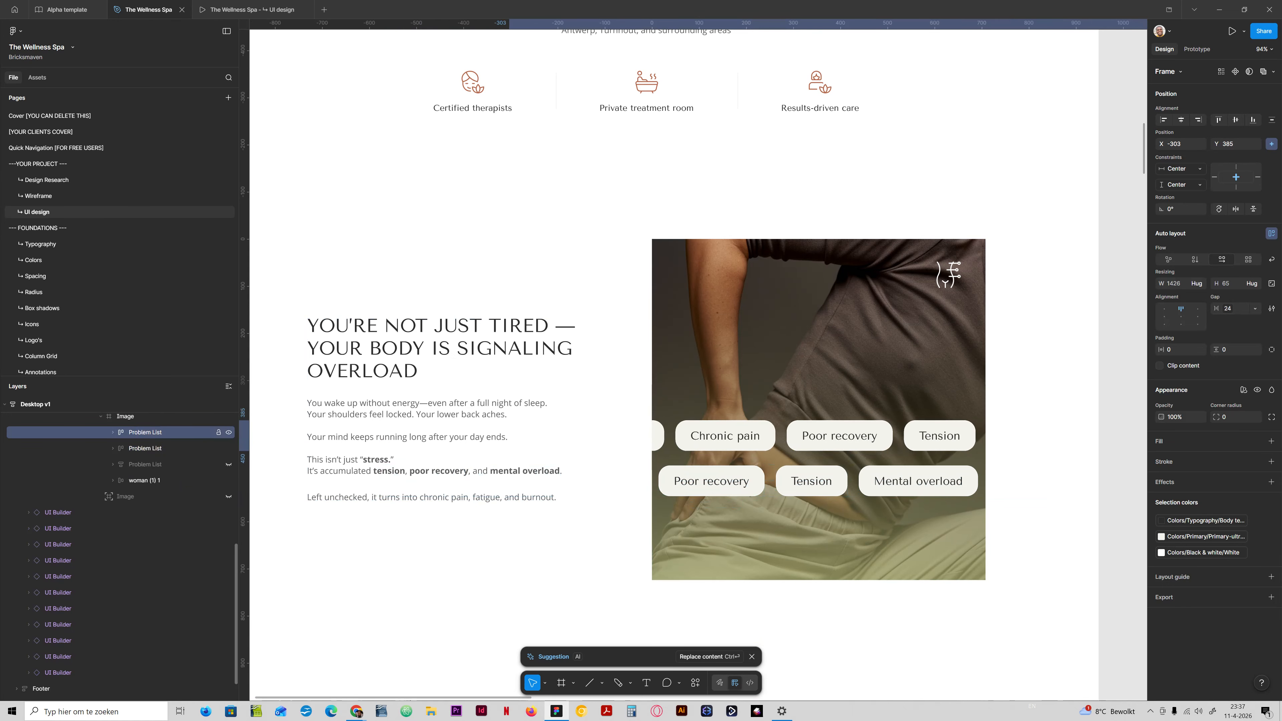
pyautogui.hotkey('shift', 'Right')
pyautogui.hotkey('shift', 'Right')
pyautogui.hotkey('shift', 'Right')
pyautogui.hotkey('shift', 'Right')
pyautogui.hotkey('shift', 'Right')
pyautogui.hotkey('shift', 'Right')
pyautogui.hotkey('shift', 'Right')
pyautogui.hotkey('shift', 'Right')
pyautogui.hotkey('shift', 'Right')
pyautogui.hotkey('shift', 'Right')
pyautogui.hotkey('shift', 'Right')
pyautogui.hotkey('shift', 'Right')
pyautogui.hotkey('shift', 'Right')
pyautogui.hotkey('shift', 'Right')
pyautogui.hotkey('shift', 'Right')
pyautogui.hotkey('shift', 'Right')
pyautogui.hotkey('shift', 'Right')
pyautogui.hotkey('shift', 'Right')
pyautogui.hotkey('shift', 'Right')
pyautogui.hotkey('shift', 'Right')
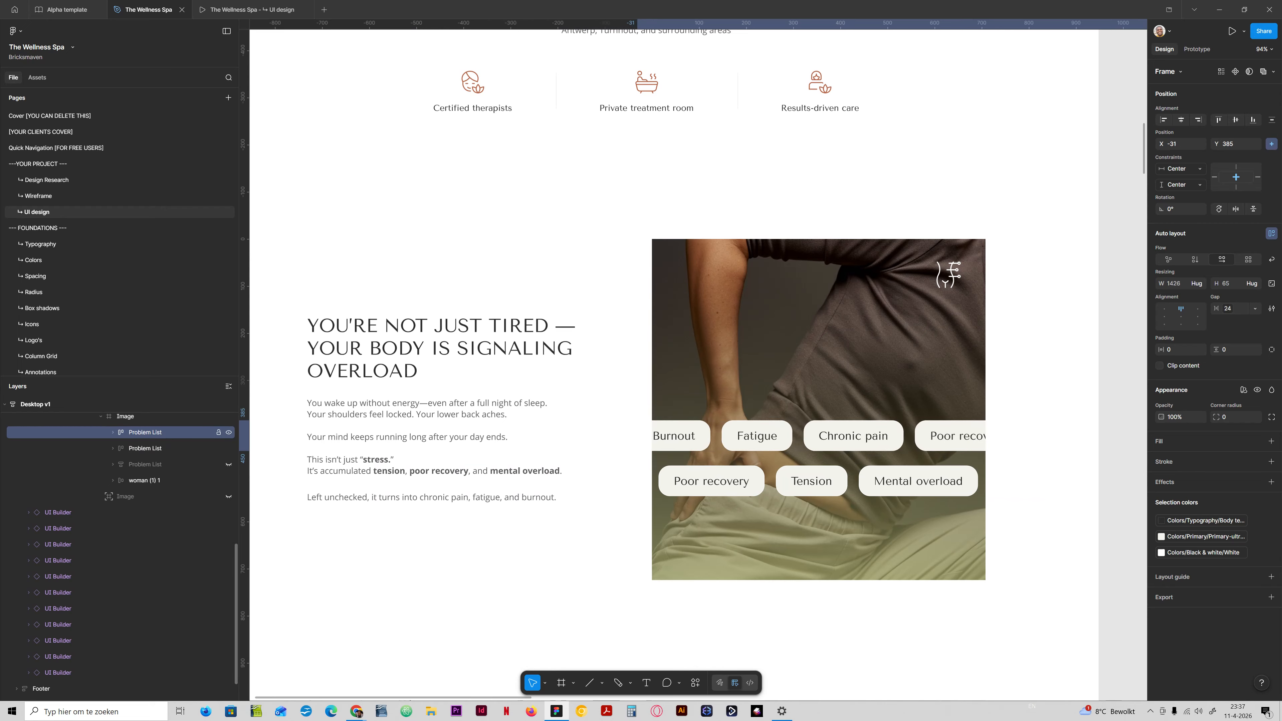
pyautogui.hotkey('shift', 'Left')
pyautogui.hotkey('shift', 'Left')
pyautogui.hotkey('shift', 'Left')
pyautogui.hotkey('shift', 'Left')
pyautogui.hotkey('shift', 'Left')
pyautogui.hotkey('shift', 'Left')
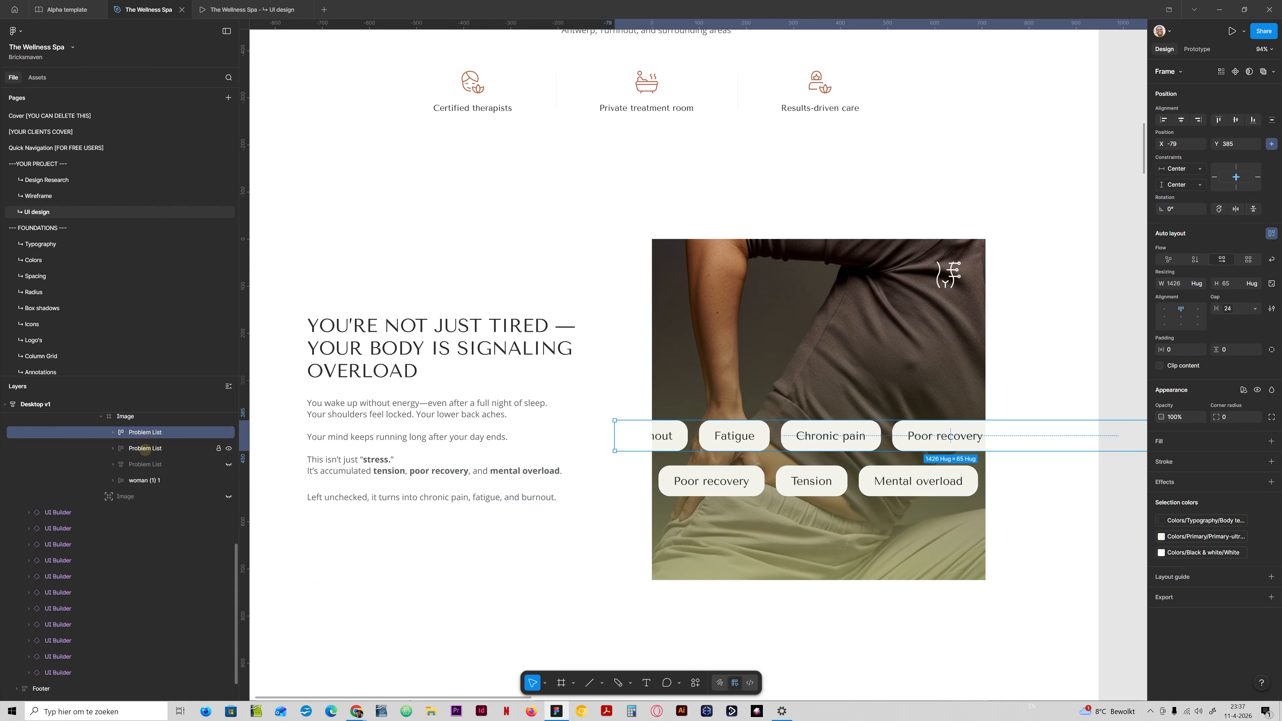
# Move both Problem List rows down the photo together, placing the upper row at about Y 481.
pyautogui.keyDown('shift'); pyautogui.click(145, 449); pyautogui.keyUp('shift')
pyautogui.hotkey('shift', 'Down')
pyautogui.hotkey('shift', 'Down')
pyautogui.hotkey('shift', 'Down')
pyautogui.hotkey('shift', 'Down')
pyautogui.hotkey('shift', 'Down')
pyautogui.hotkey('shift', 'Down')
pyautogui.hotkey('shift', 'Down')
pyautogui.hotkey('shift', 'Down')
pyautogui.hotkey('shift', 'Down')
pyautogui.hotkey('shift', 'Down')
pyautogui.hotkey('shift', 'Down')
pyautogui.hotkey('shift', 'Down')
pyautogui.hotkey('shift', 'Down')
pyautogui.hotkey('shift', 'Down')
pyautogui.hotkey('shift', 'Down')
pyautogui.hotkey('shift', 'Down')
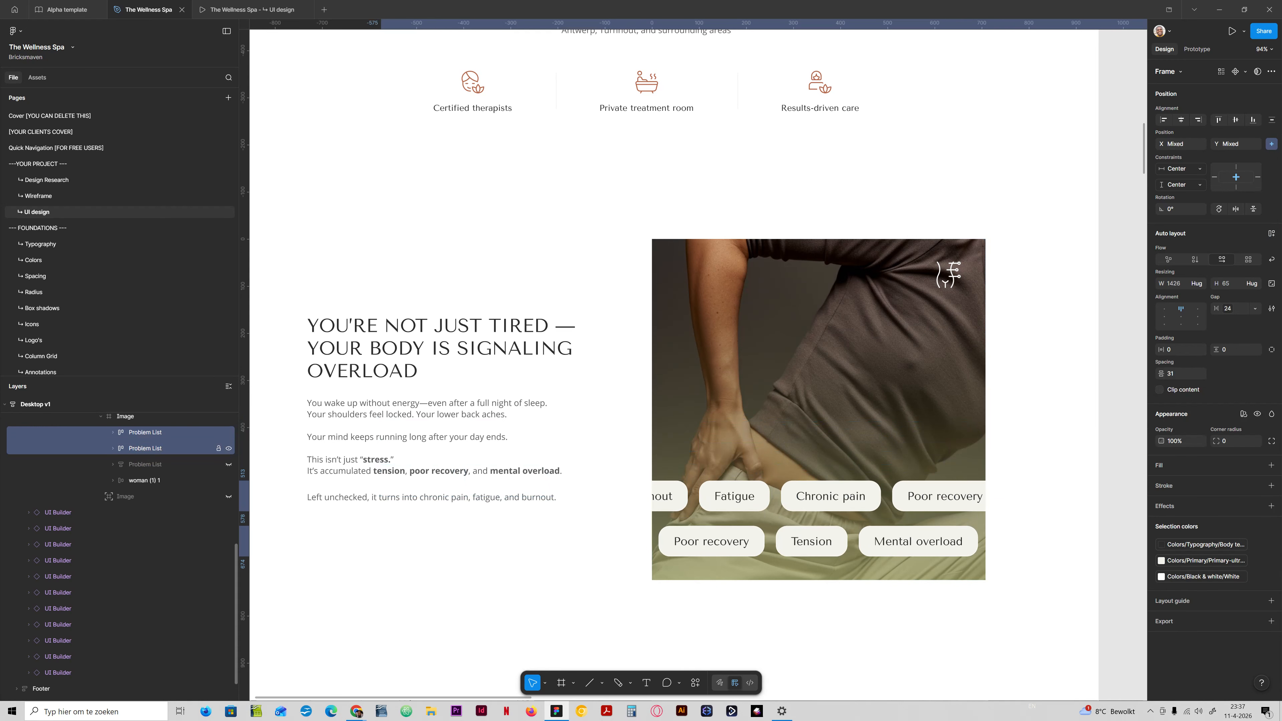
pyautogui.hotkey('shift', 'Up')
pyautogui.hotkey('shift', 'Up')
pyautogui.hotkey('shift', 'Up')
pyautogui.hotkey('shift', 'Up')
pyautogui.hotkey('shift', 'Up')
pyautogui.hotkey('shift', 'Up')
pyautogui.hotkey('shift', 'Up')
pyautogui.hotkey('shift', 'Up')
pyautogui.hotkey('shift', 'Up')
pyautogui.hotkey('shift', 'Up')
pyautogui.hotkey('shift', 'Up')
pyautogui.hotkey('shift', 'Up')
pyautogui.hotkey('shift', 'Up')
pyautogui.hotkey('shift', 'Up')
pyautogui.hotkey('shift', 'Up')
pyautogui.hotkey('shift', 'Up')
pyautogui.hotkey('shift', 'Up')
pyautogui.hotkey('shift', 'Up')
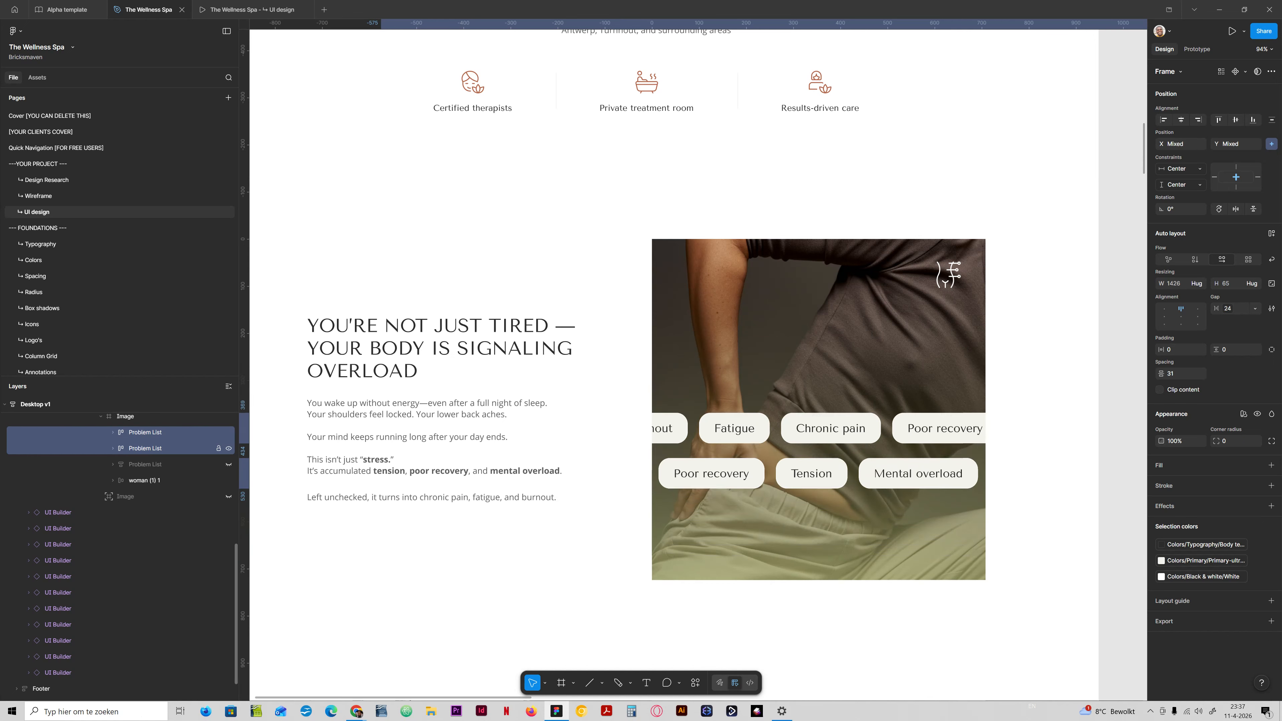
pyautogui.hotkey('shift', 'Up')
pyautogui.hotkey('shift', 'Up')
pyautogui.hotkey('shift', 'Up')
pyautogui.hotkey('shift', 'Up')
pyautogui.hotkey('shift', 'Up')
pyautogui.hotkey('shift', 'Up')
pyautogui.hotkey('shift', 'Up')
pyautogui.hotkey('shift', 'Up')
pyautogui.hotkey('shift', 'Up')
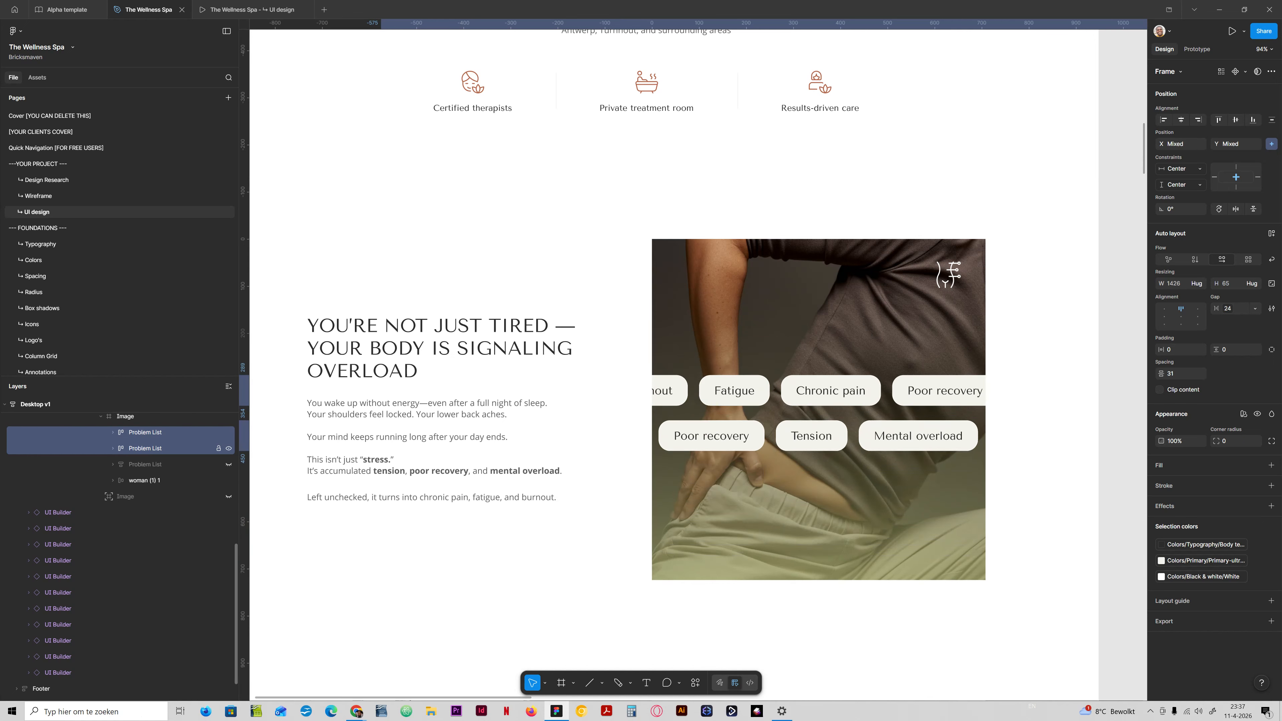
pyautogui.hotkey('shift', 'Down')
pyautogui.hotkey('shift', 'Down')
pyautogui.hotkey('shift', 'Down')
pyautogui.hotkey('shift', 'Down')
pyautogui.hotkey('shift', 'Down')
pyautogui.hotkey('shift', 'Down')
pyautogui.hotkey('shift', 'Down')
pyautogui.hotkey('shift', 'Down')
pyautogui.hotkey('shift', 'Down')
pyautogui.hotkey('shift', 'Down')
pyautogui.hotkey('shift', 'Down')
pyautogui.hotkey('shift', 'Down')
pyautogui.hotkey('shift', 'Down')
pyautogui.hotkey('shift', 'Down')
pyautogui.hotkey('shift', 'Down')
pyautogui.hotkey('shift', 'Down')
pyautogui.hotkey('shift', 'Down')
pyautogui.hotkey('shift', 'Down')
pyautogui.hotkey('shift', 'Down')
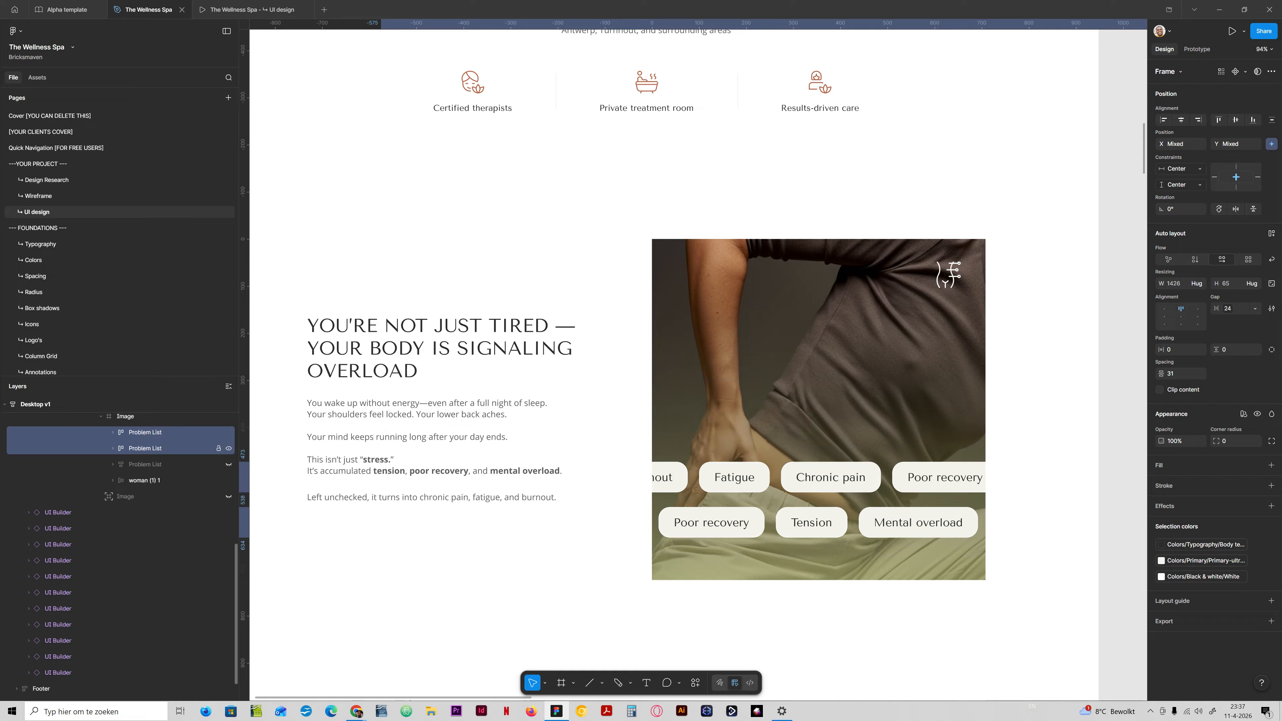
pyautogui.hotkey('shift', 'Down')
pyautogui.hotkey('shift', 'Down')
pyautogui.hotkey('shift', 'Down')
pyautogui.hotkey('shift', 'Up')
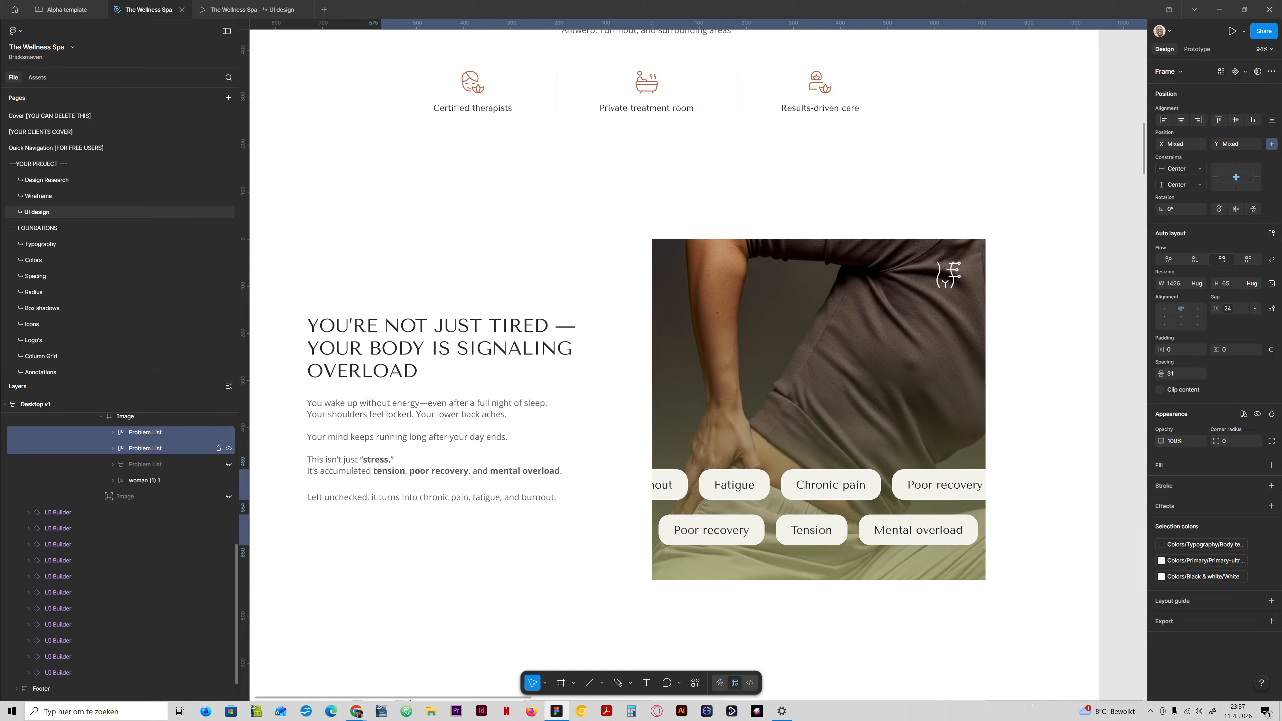
pyautogui.hotkey('shift', 'Up')
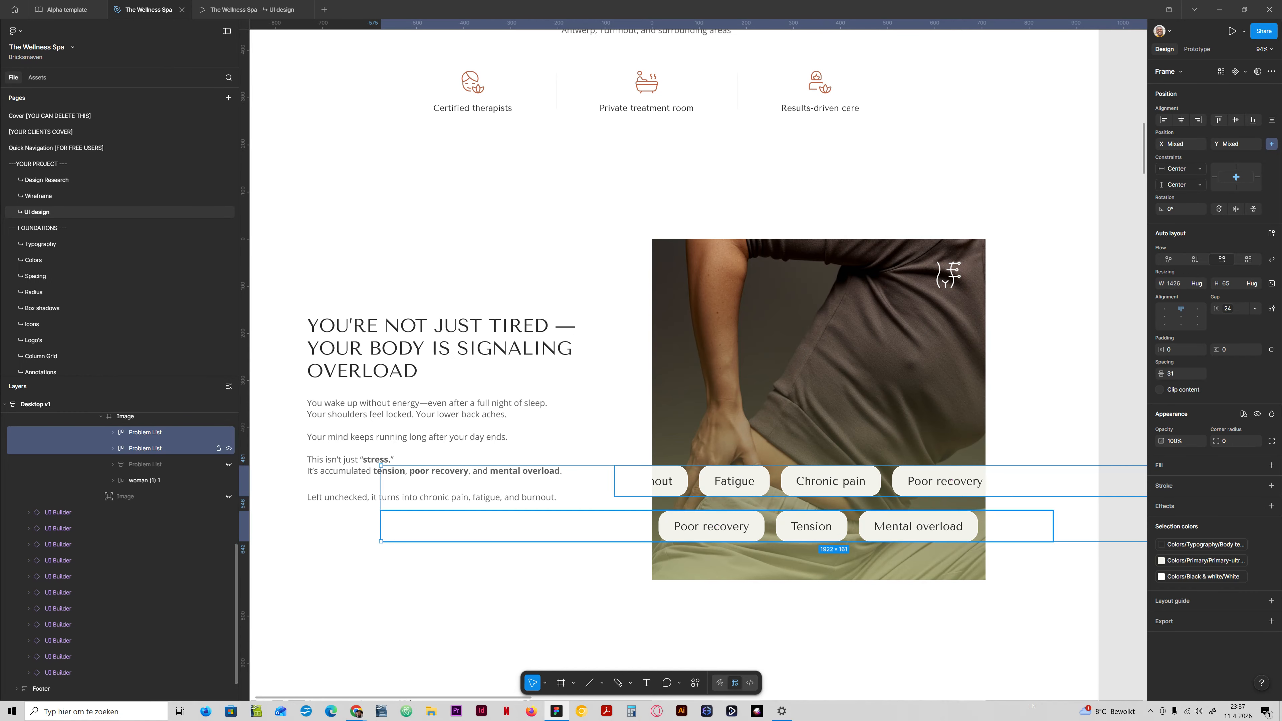
# Move only the upper Problem List down to Y 497, closing up the space between the two rows.
pyautogui.click(950, 480)
pyautogui.hotkey('shift', 'Down')
pyautogui.hotkey('shift', 'Down')
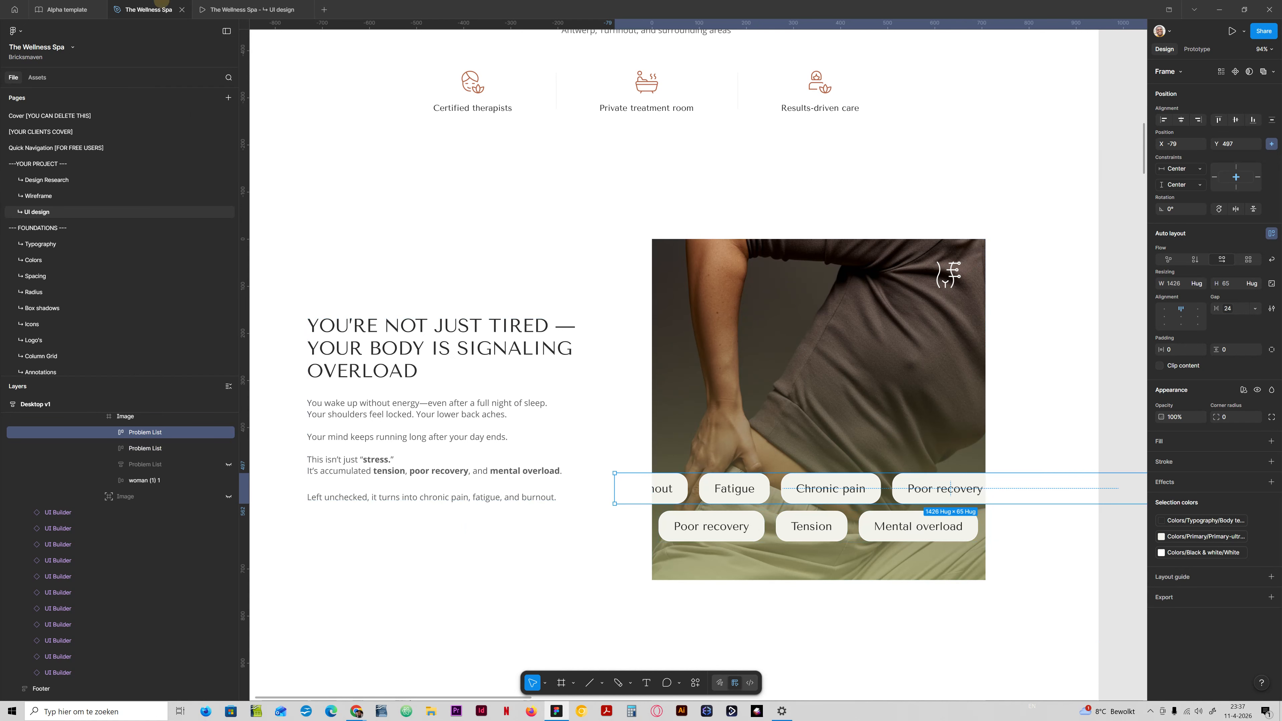
# Switch to the UI design prototype preview and review the problem section and the hero above it.
pyautogui.click(231, 9)
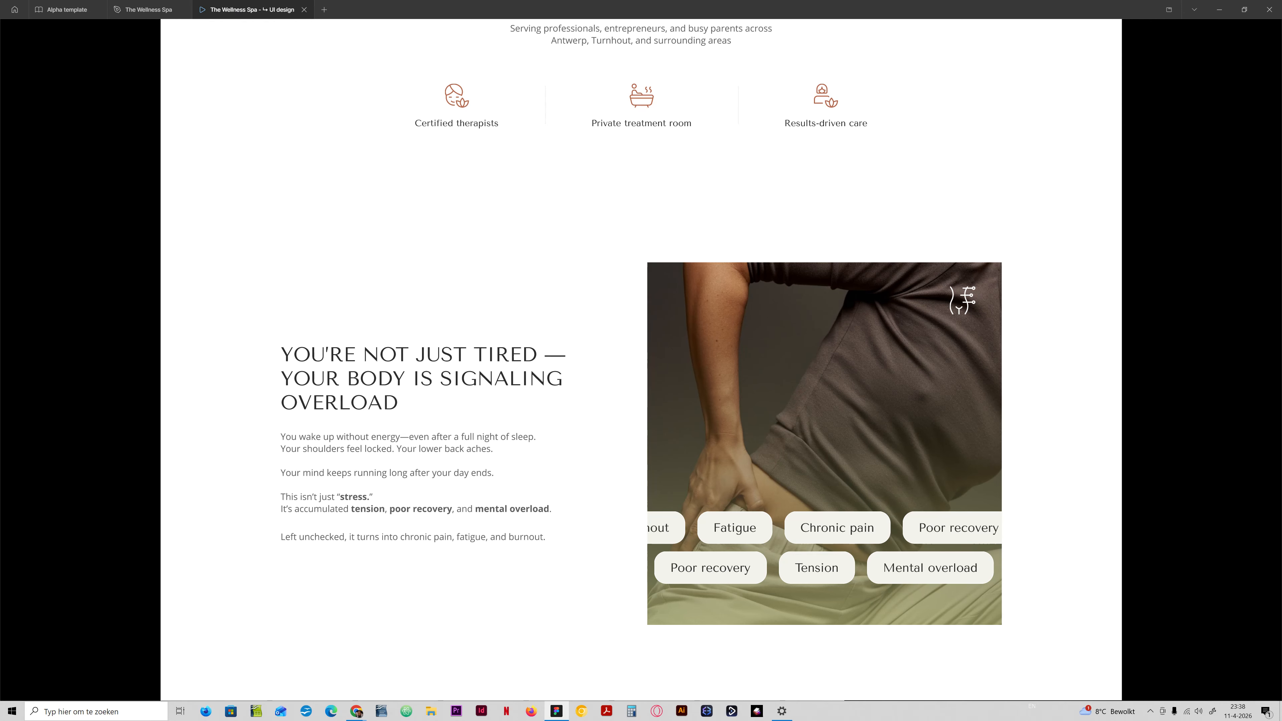
pyautogui.scroll(10, 641, 353)
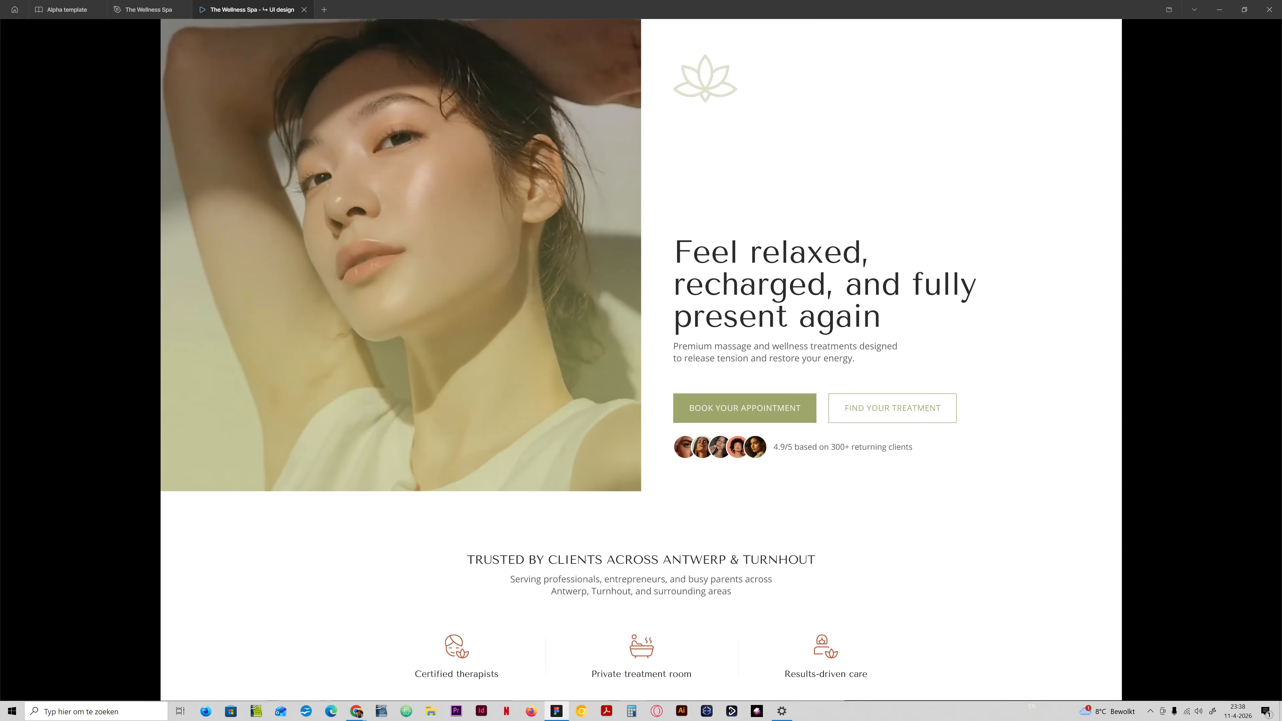
# Return to the design file and recolour the item backgrounds in both visible Problem List rows to the Secondary colour.
pyautogui.scroll(-10, 641, 353)
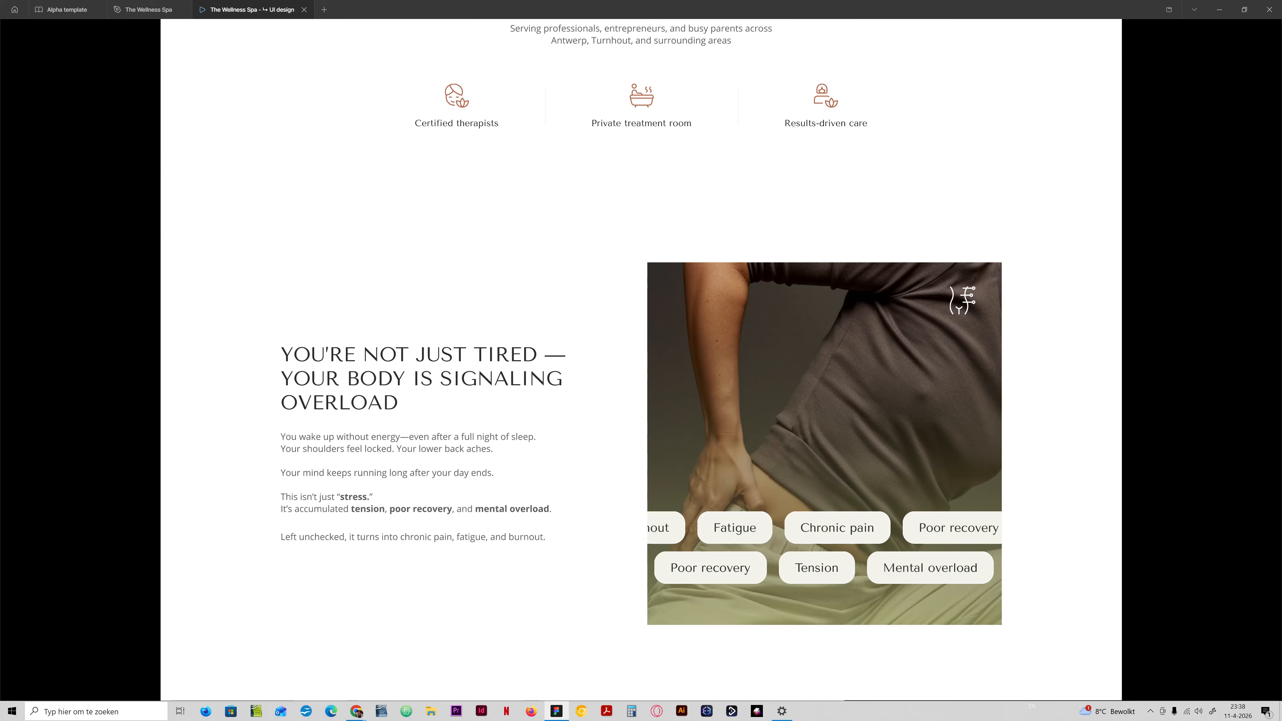
pyautogui.click(146, 9)
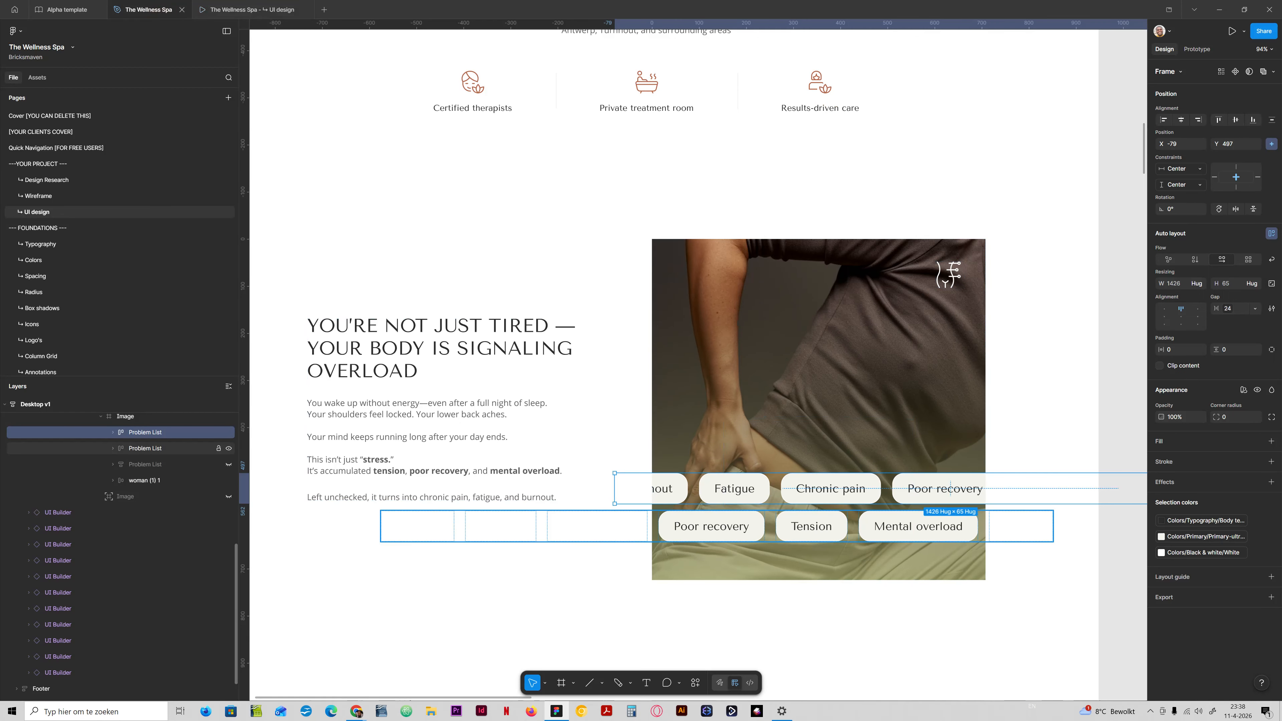
pyautogui.keyDown('shift'); pyautogui.click(171, 448); pyautogui.keyUp('shift')
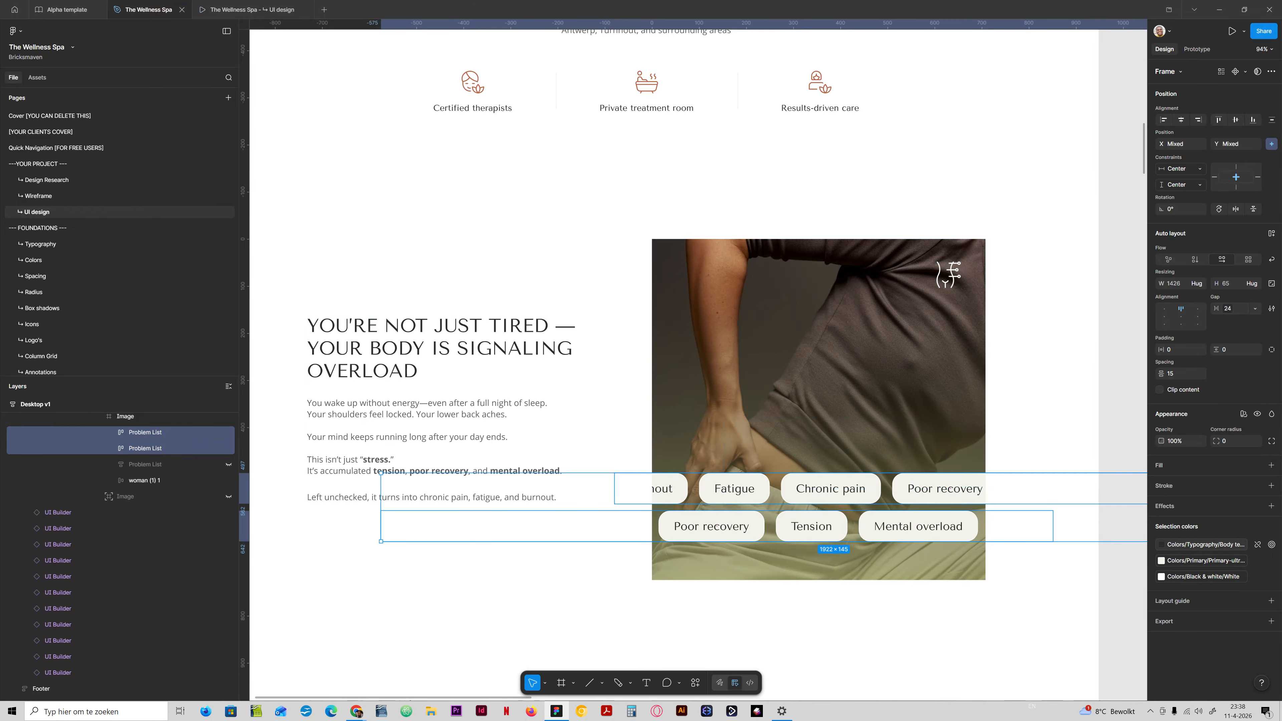
pyautogui.click(1161, 561)
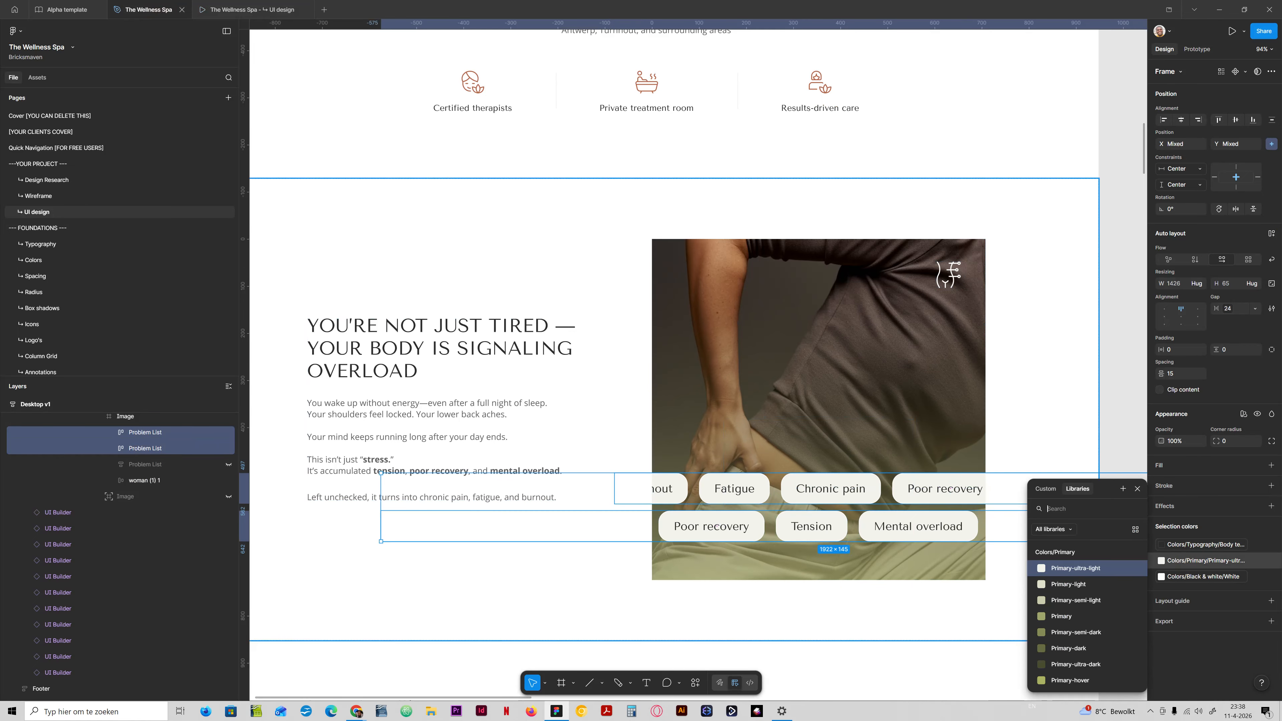
pyautogui.scroll(-10, 1085, 606)
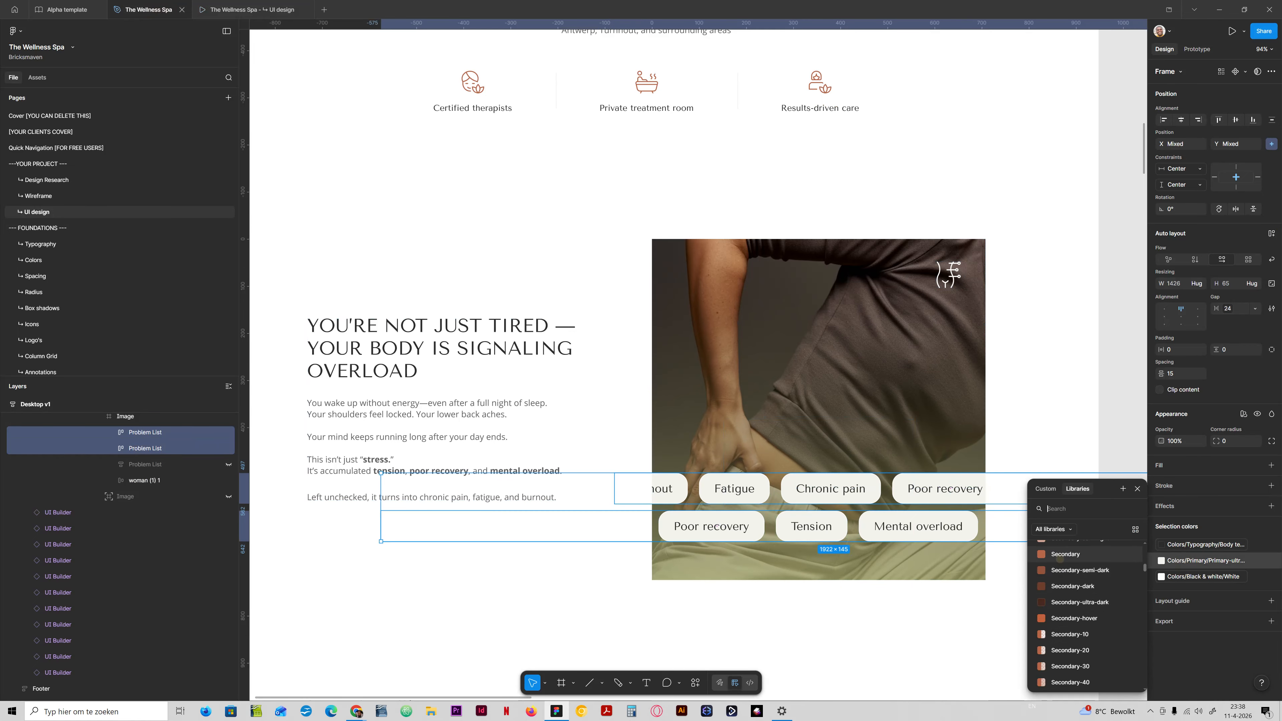
pyautogui.click(1059, 559)
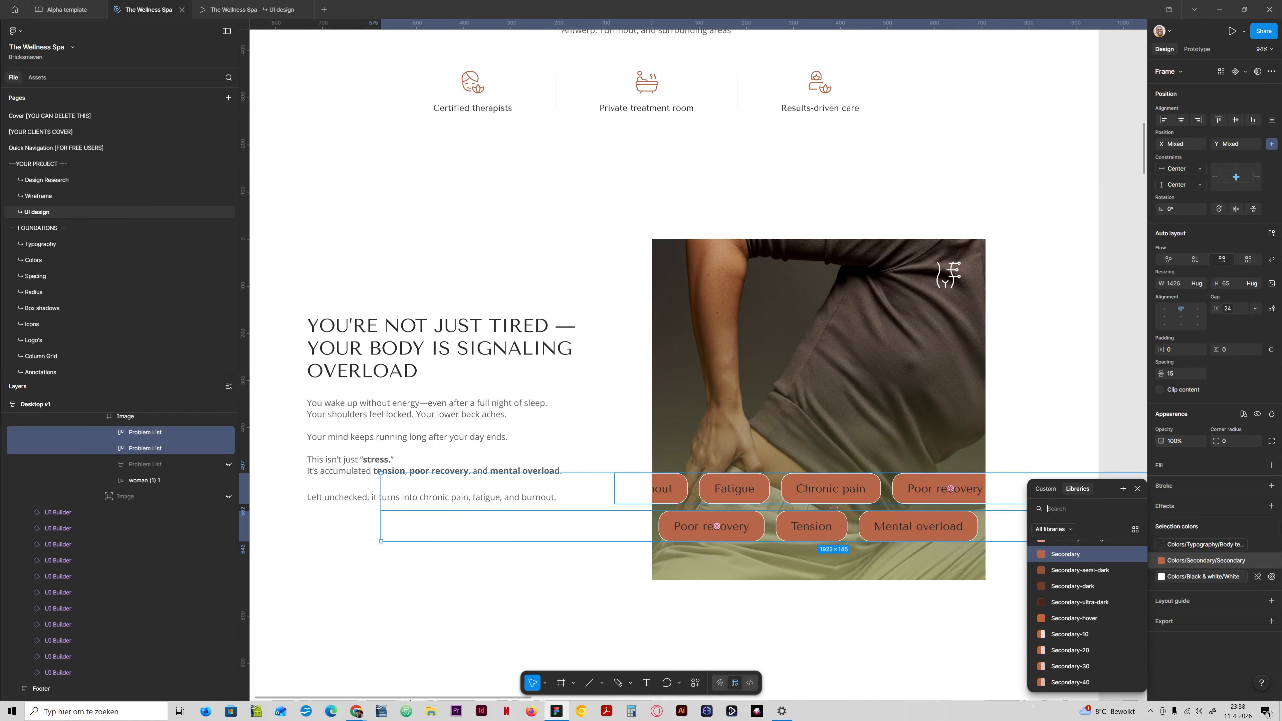
# Change the outline colour of the items in both Problem List rows from the library to Secondary-semi-light.
pyautogui.click(1207, 544)
pyautogui.click(1204, 574)
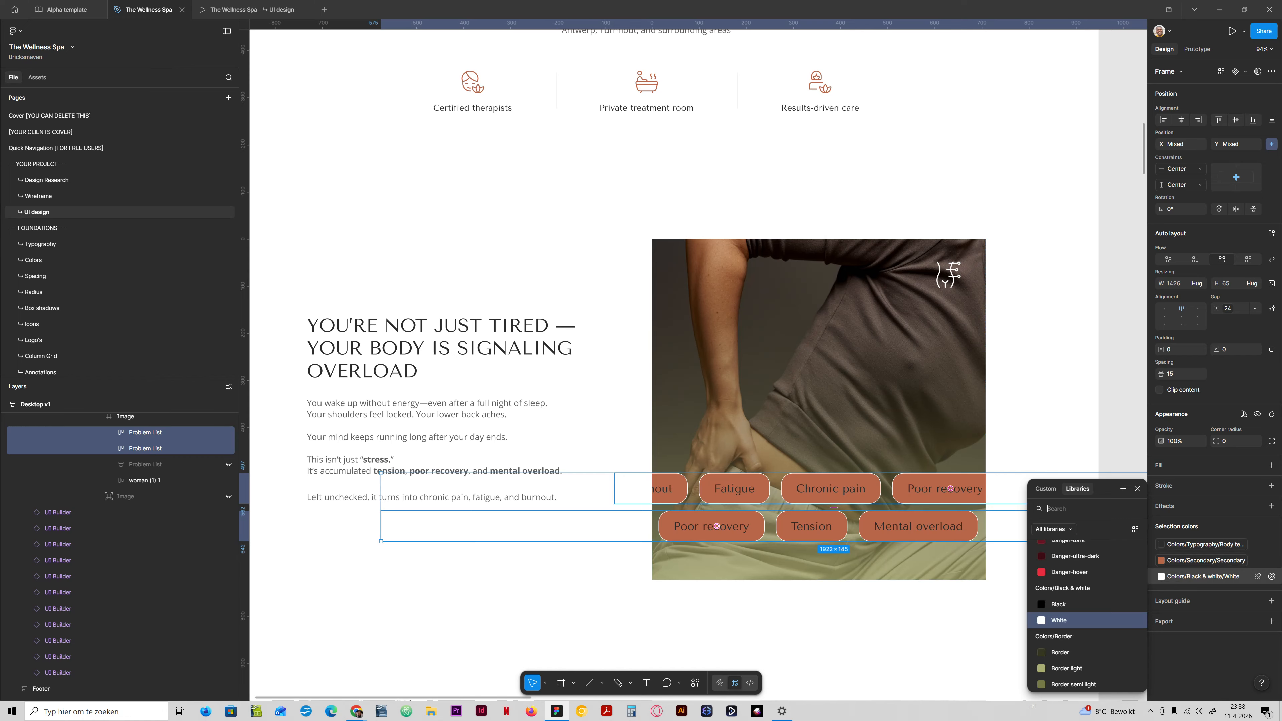
pyautogui.scroll(5, 1085, 616)
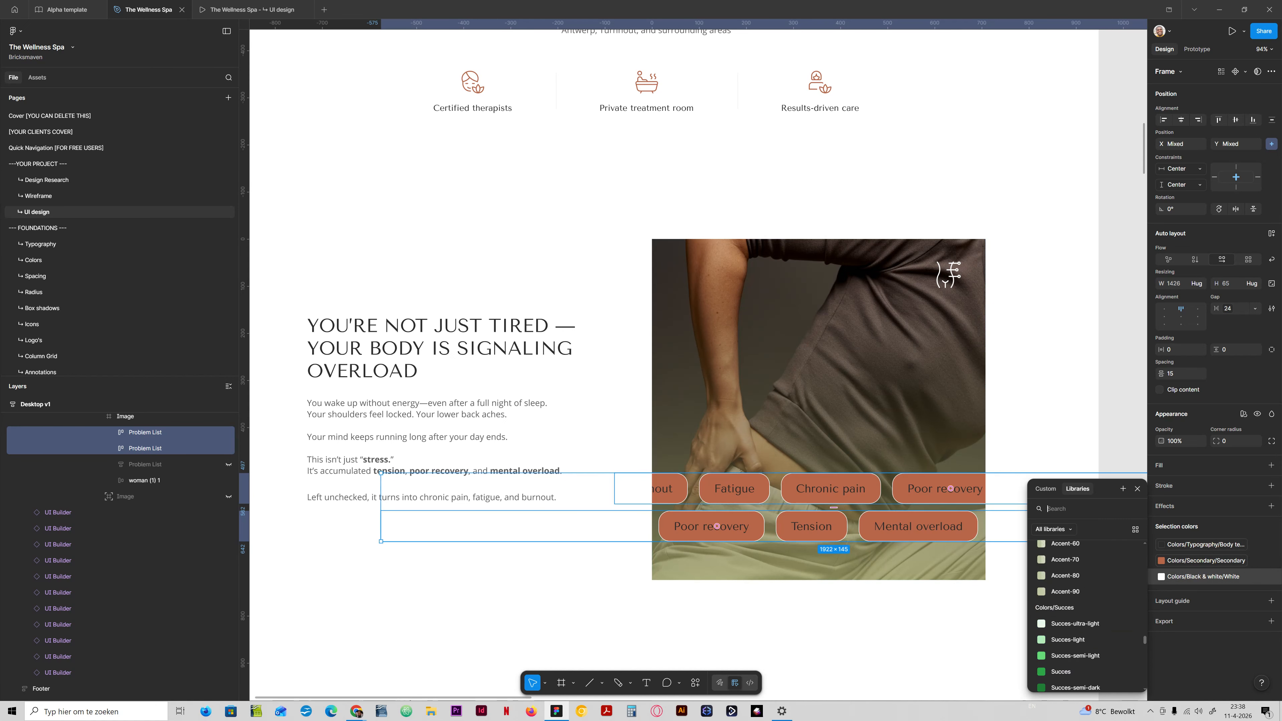
pyautogui.scroll(5, 1085, 616)
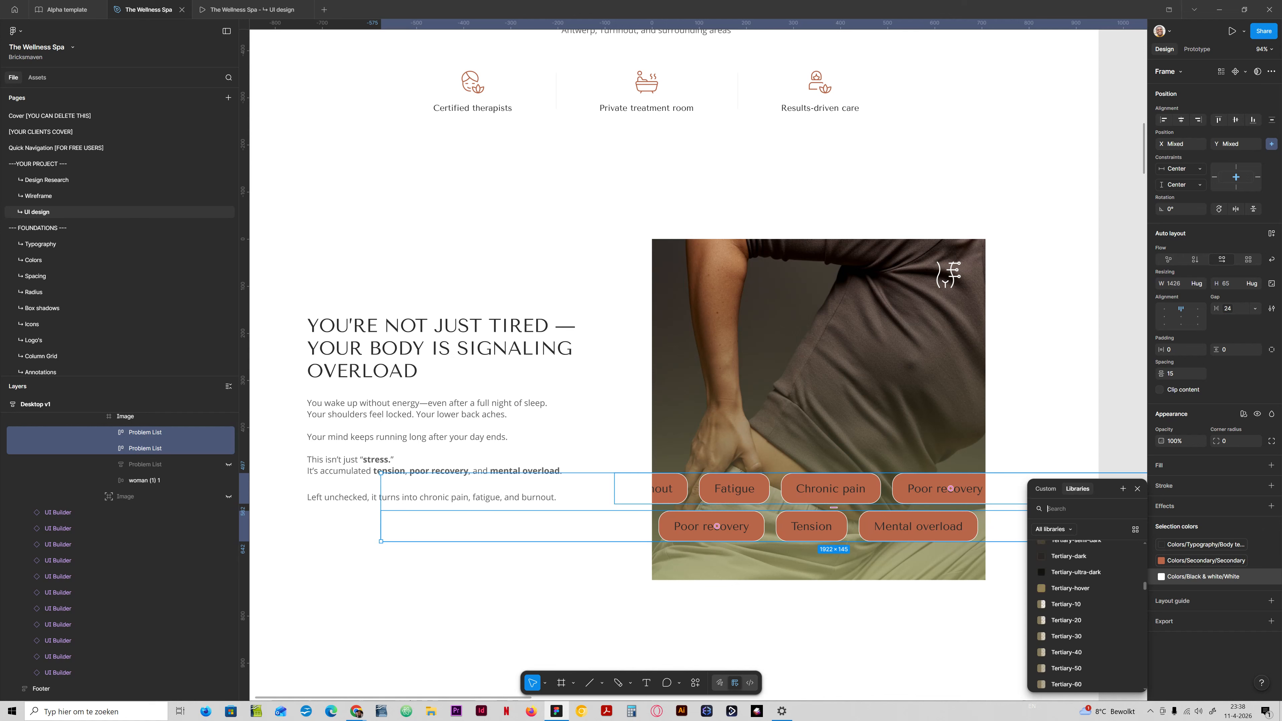
pyautogui.scroll(5, 1085, 616)
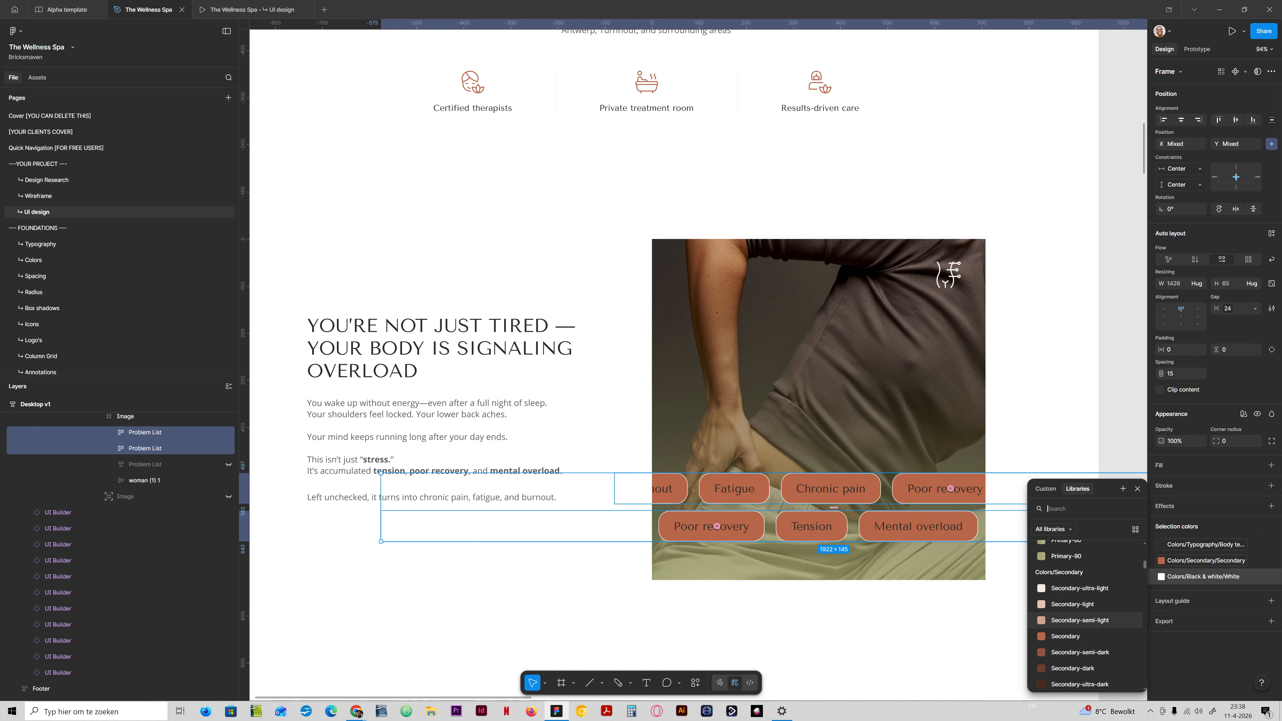
pyautogui.click(1080, 620)
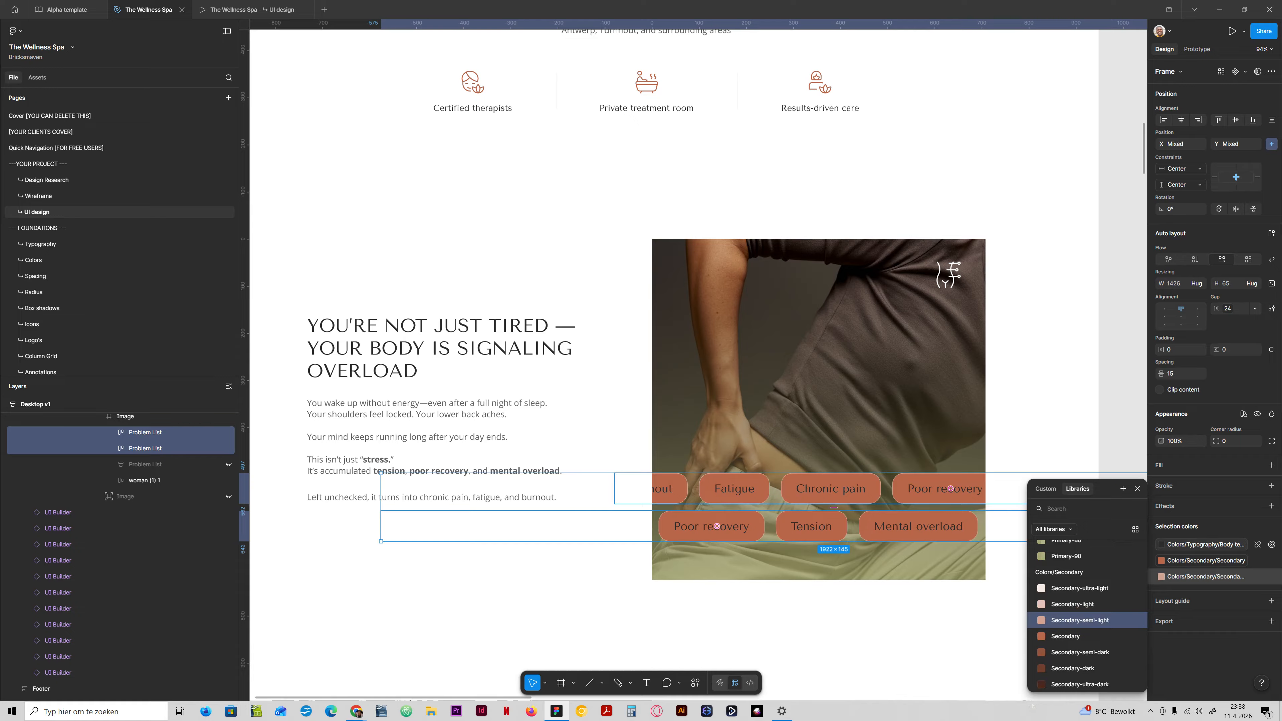
# Change the item text colour in both Problem List rows to Secondary-ultra-light and check it in the prototype preview.
pyautogui.scroll(8, 1085, 616)
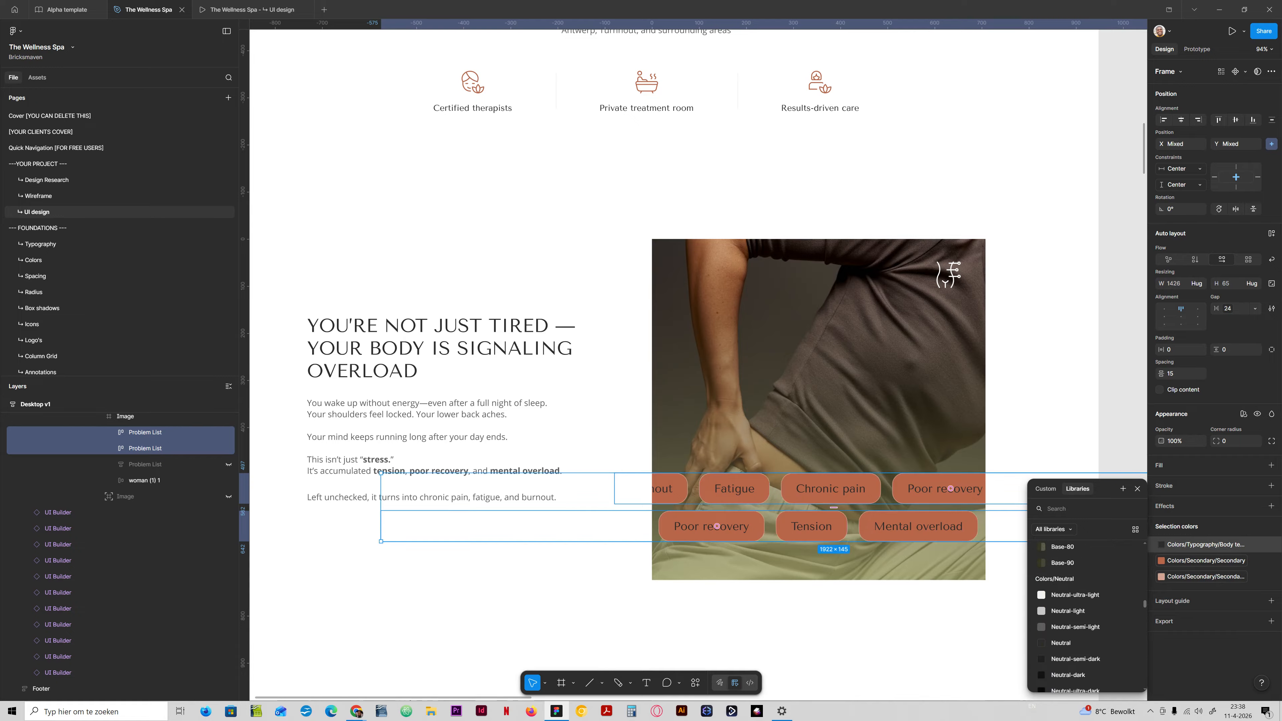
pyautogui.scroll(5, 1085, 616)
pyautogui.hotkey('ctrl', 'Tab')
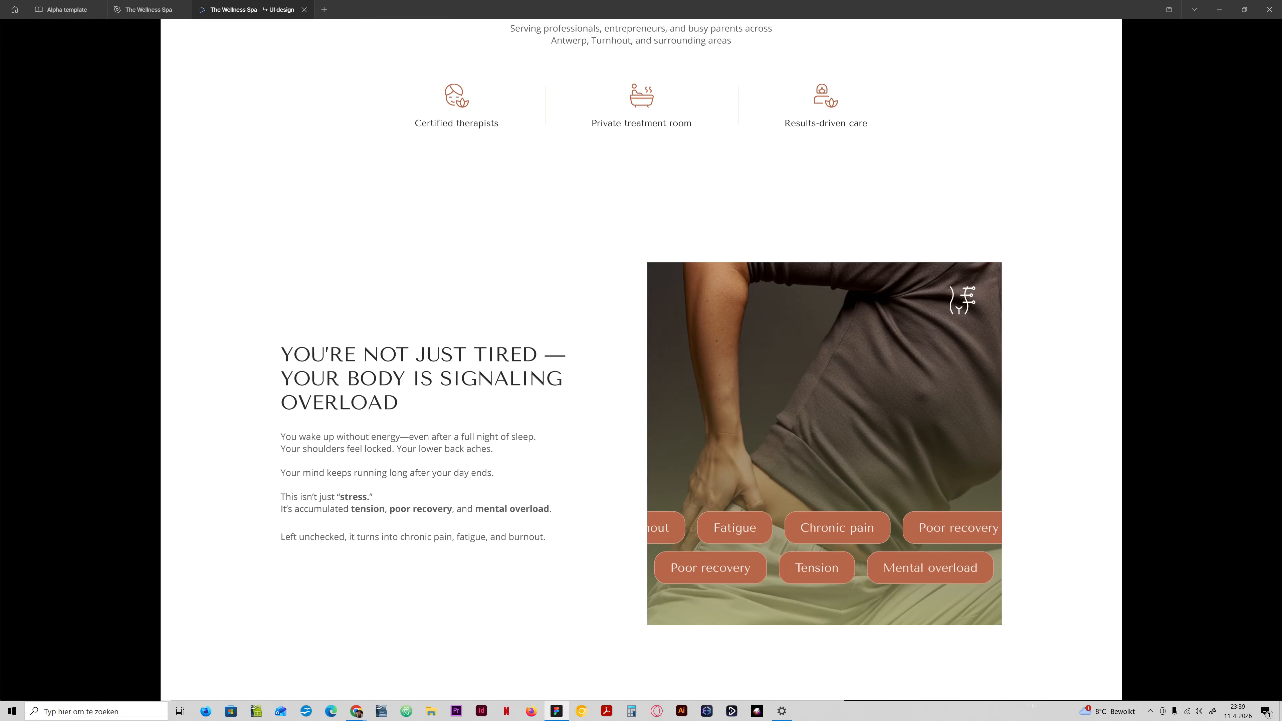
pyautogui.click(152, 10)
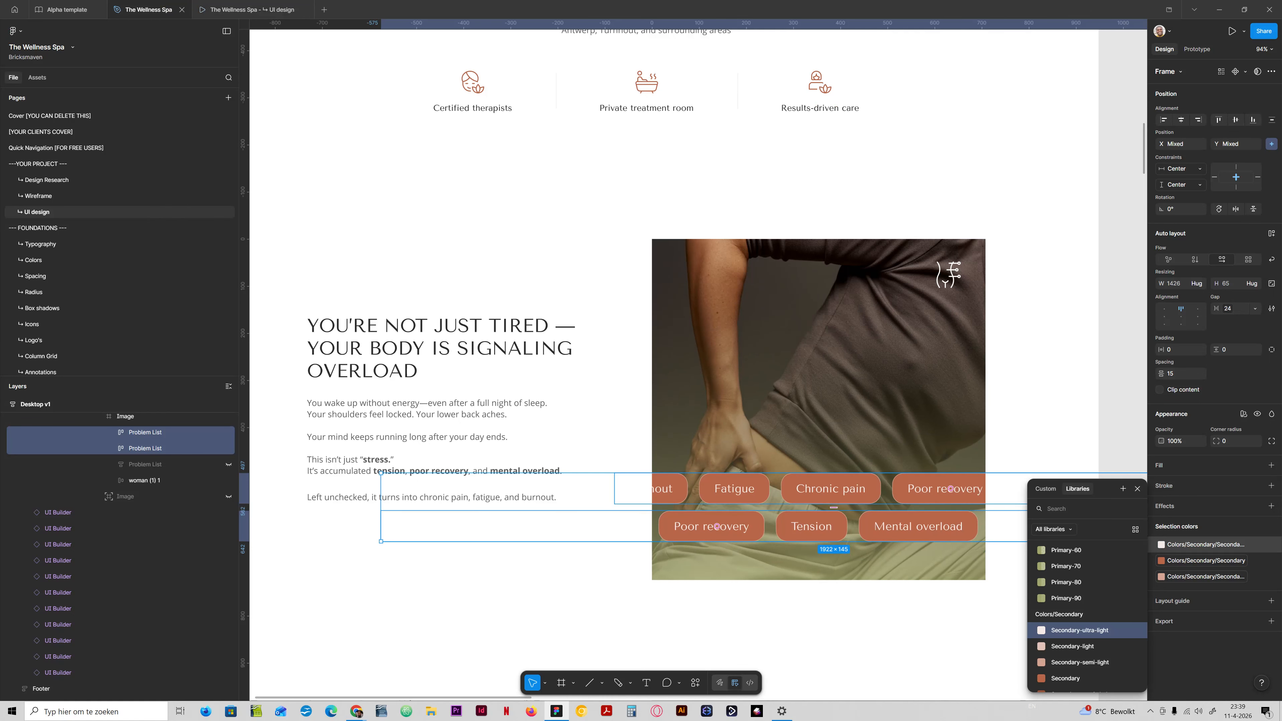
# Apply the Desktop/h4 regular 18/24 text style to all the labels inside the Problem Items of both rows.
pyautogui.press('Return')
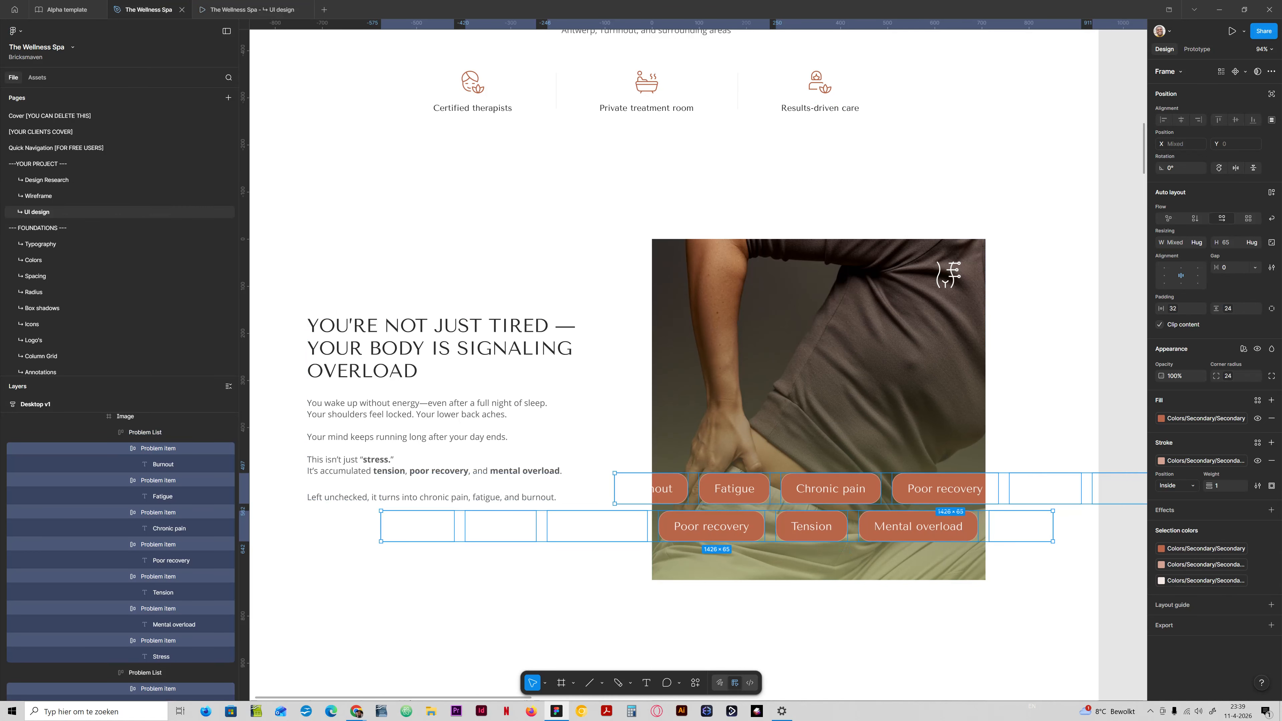
pyautogui.press('Return')
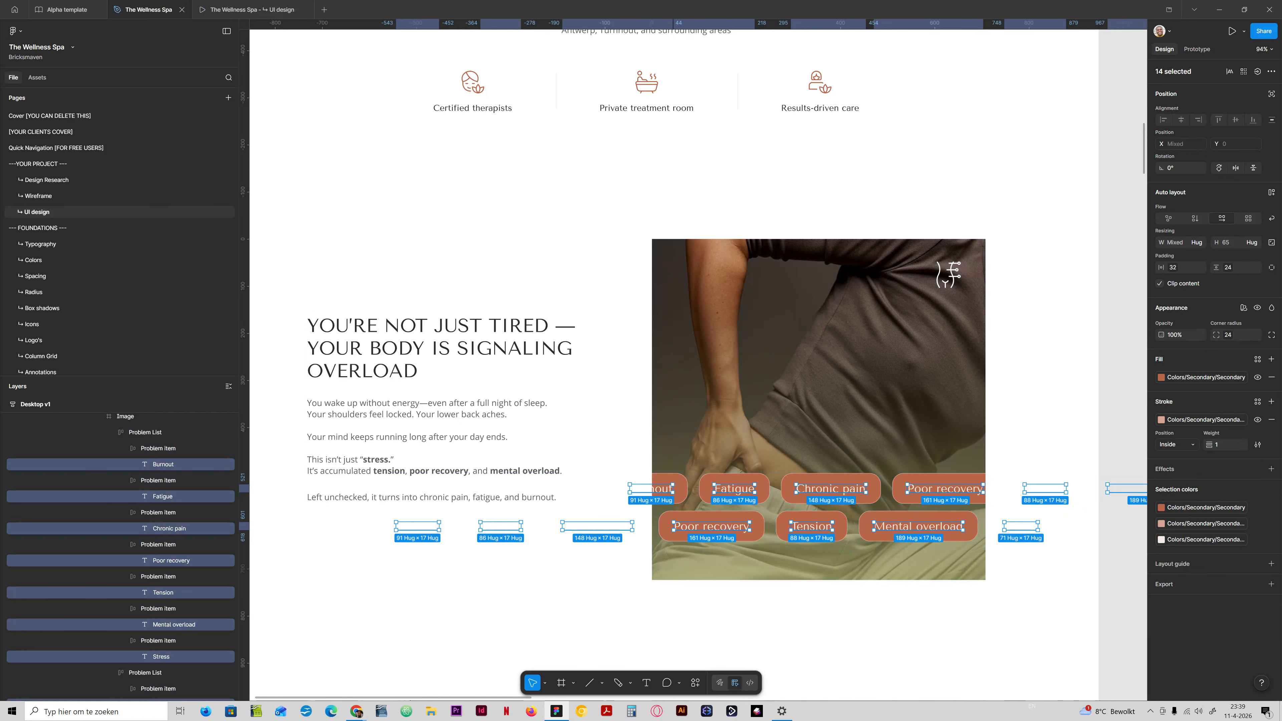
pyautogui.click(1206, 336)
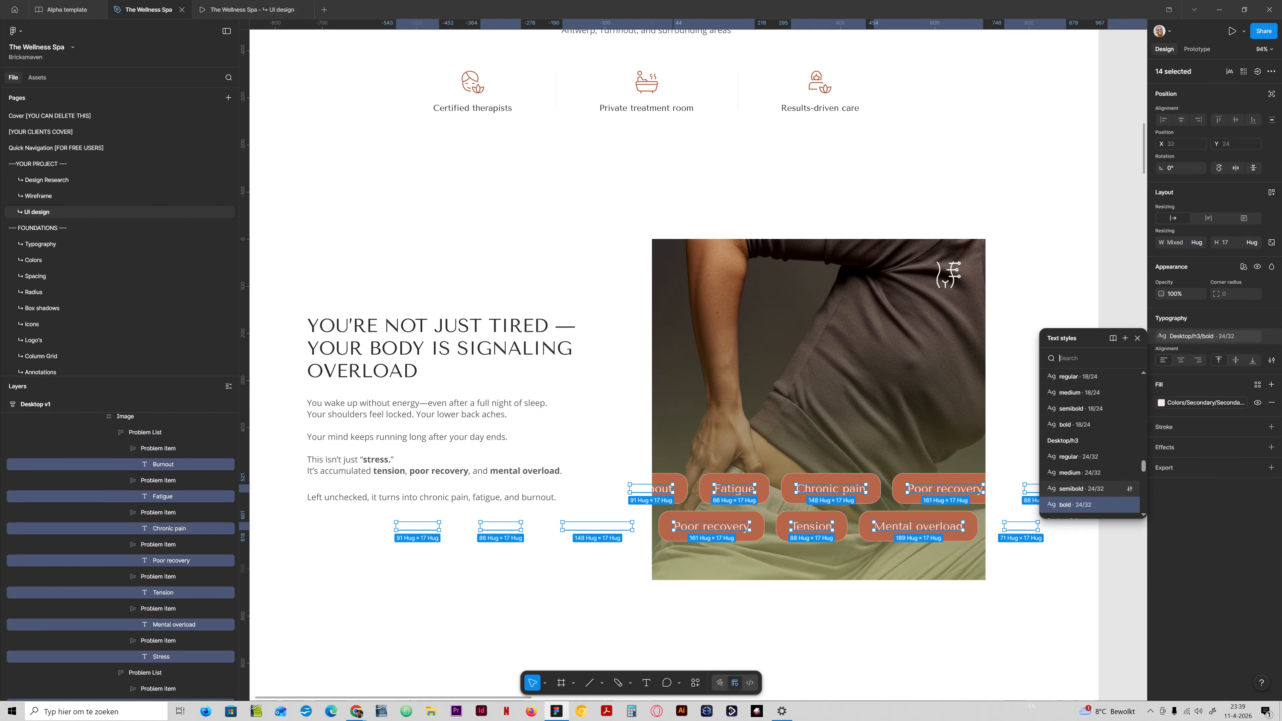
pyautogui.click(1080, 424)
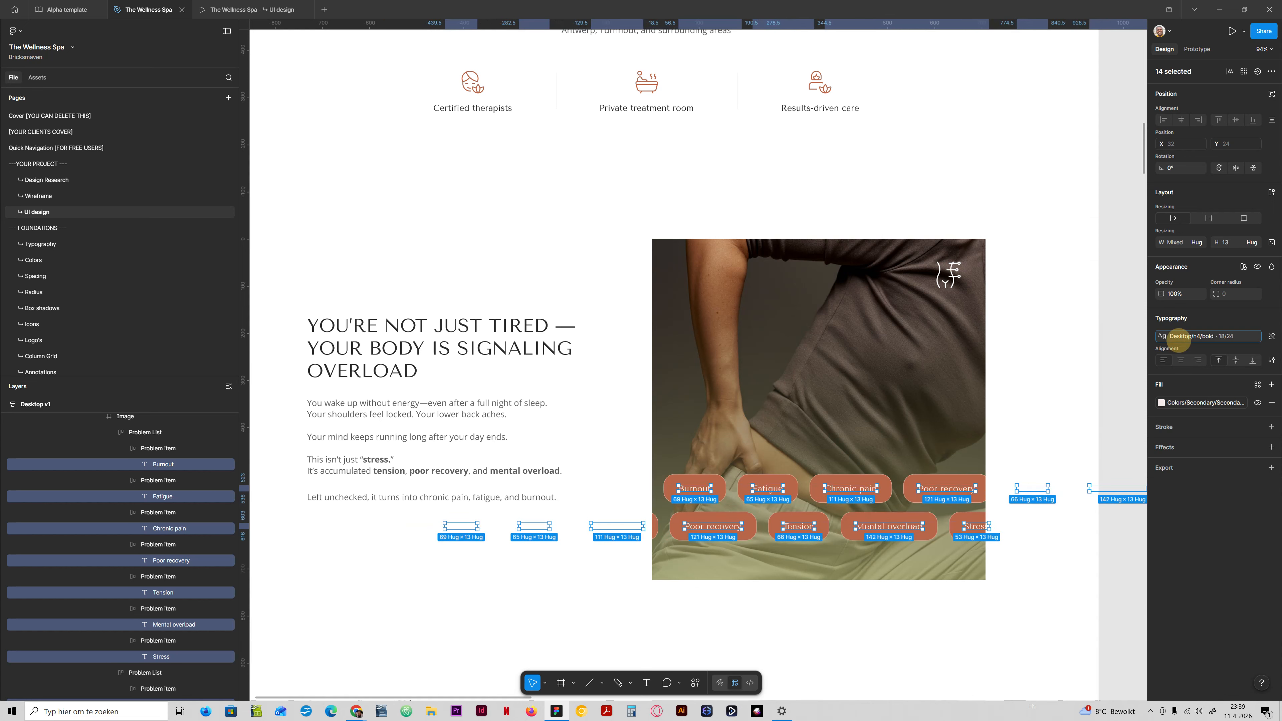
pyautogui.click(1207, 336)
pyautogui.click(1085, 456)
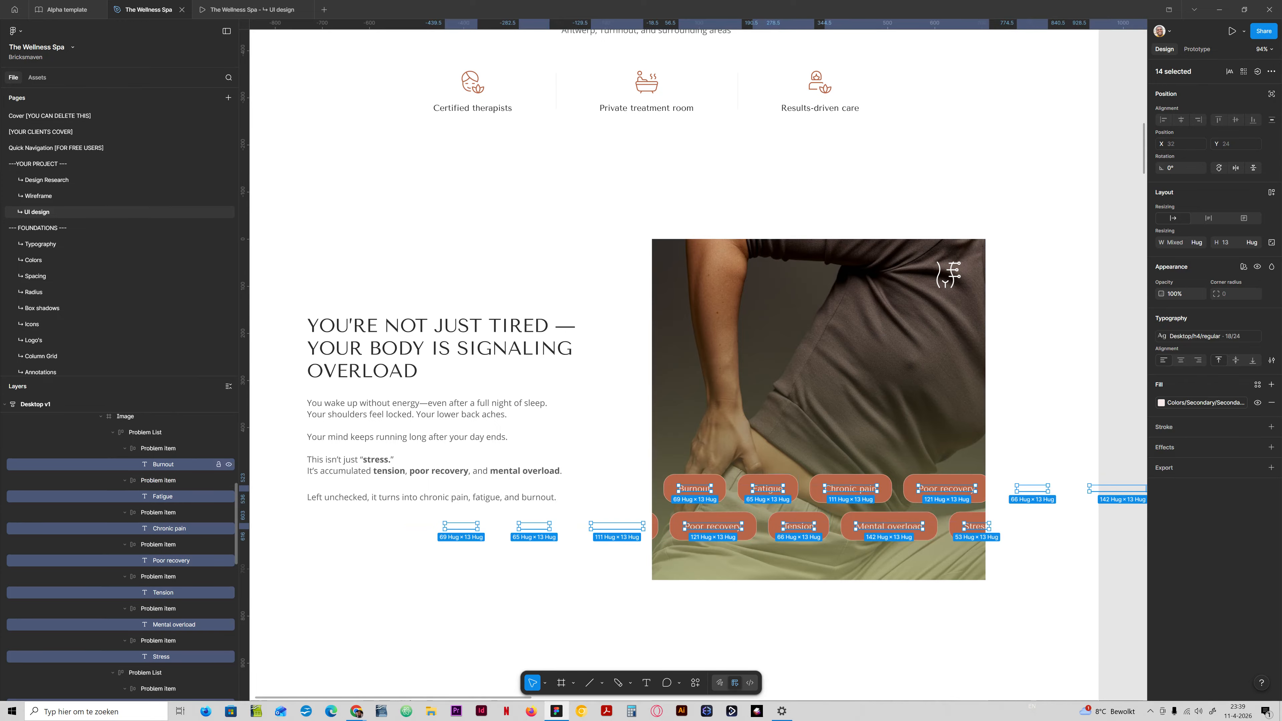
# Set the vertical padding of all Problem Items in both Problem List rows to 16.
pyautogui.click(151, 433)
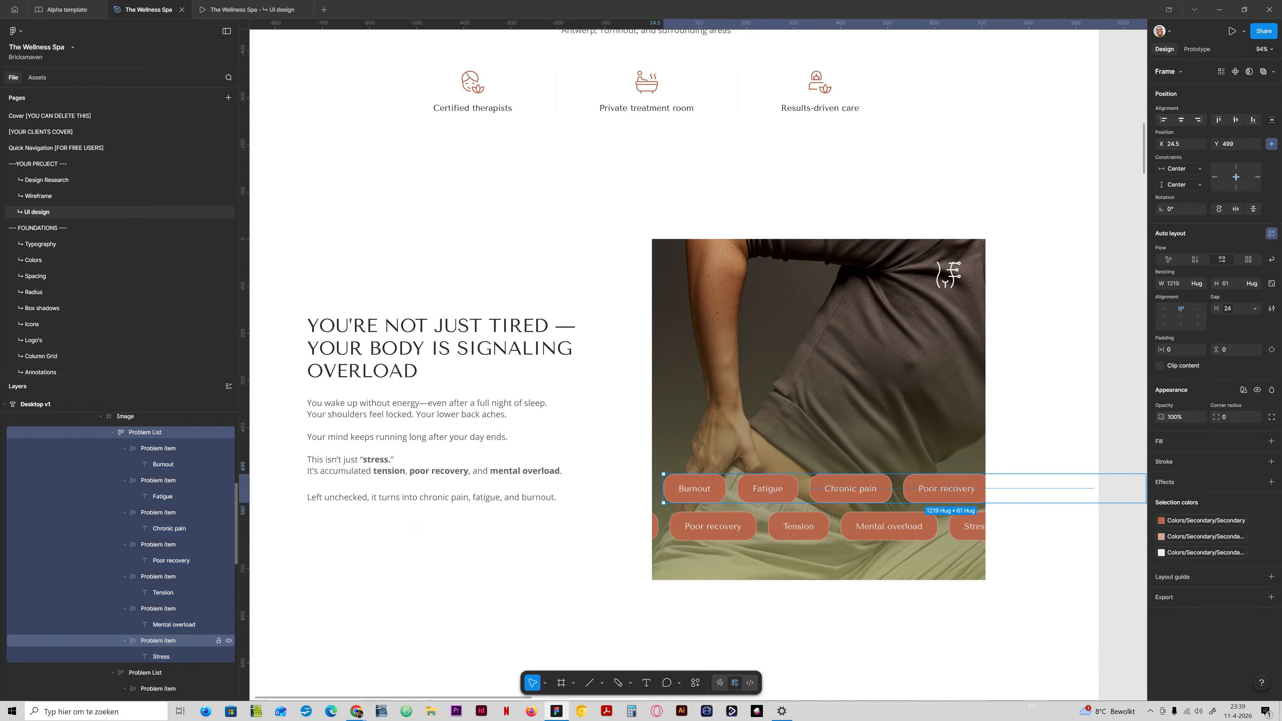
pyautogui.keyDown('shift'); pyautogui.click(156, 671); pyautogui.keyUp('shift')
pyautogui.press('Return')
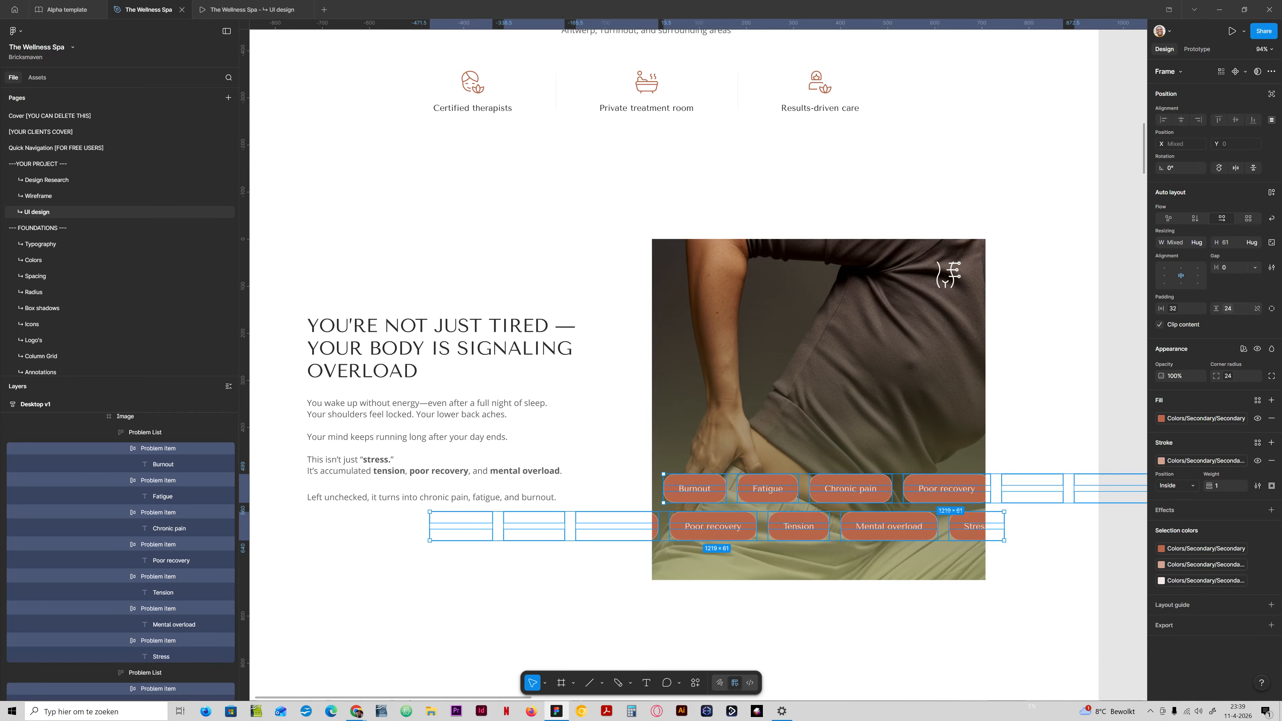
pyautogui.click(1229, 308)
pyautogui.click(1225, 427)
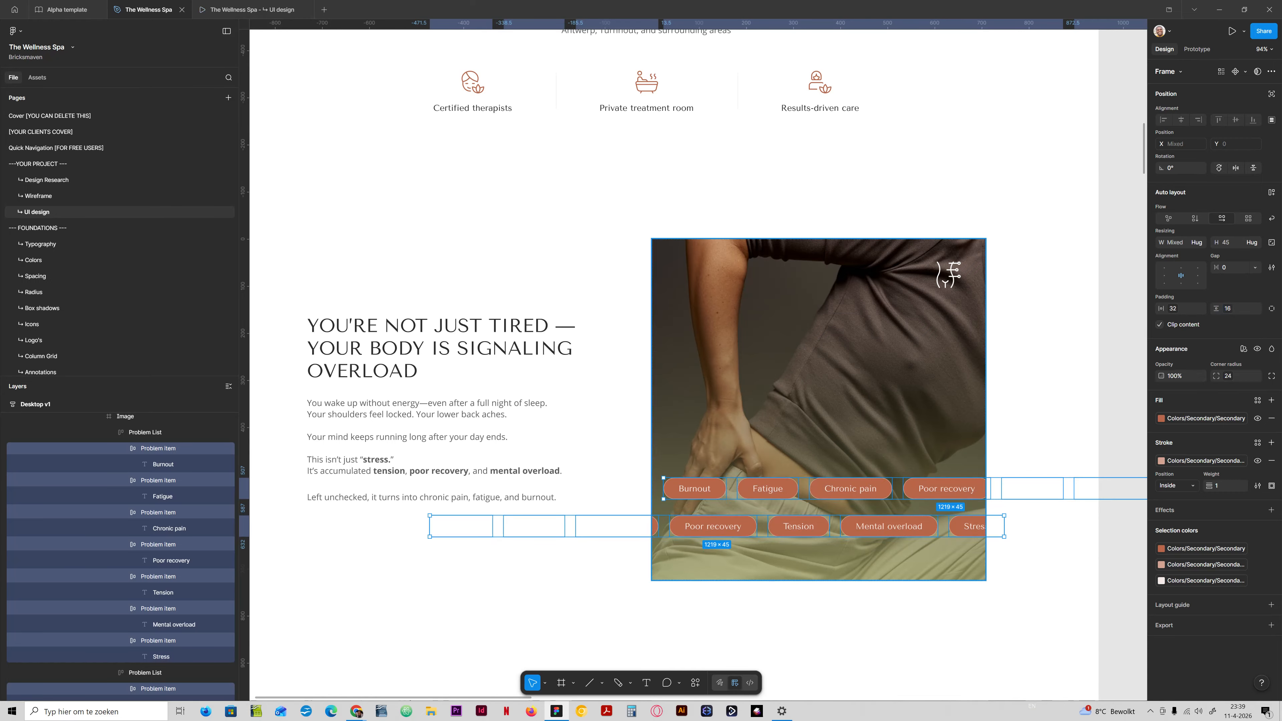
# Set the corner radius of all Problem Items to the radius-xs variable and switch to the UI design prototype preview.
pyautogui.click(1228, 375)
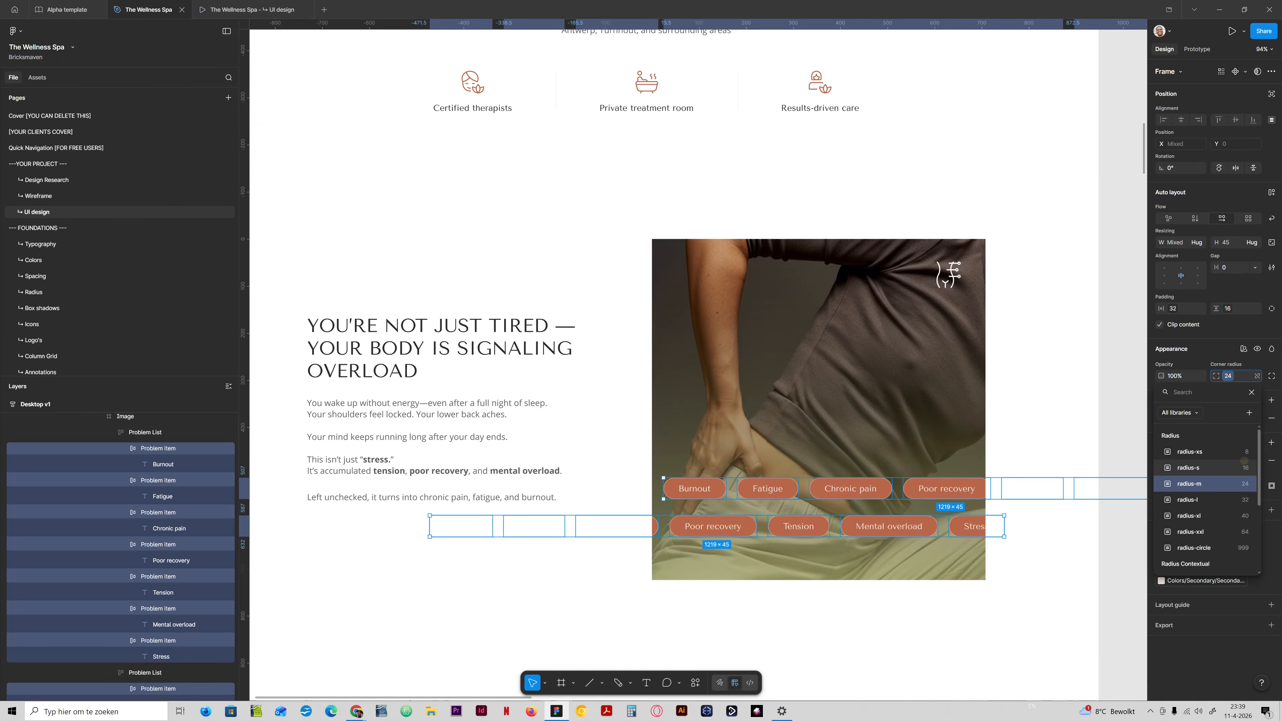
pyautogui.click(1234, 467)
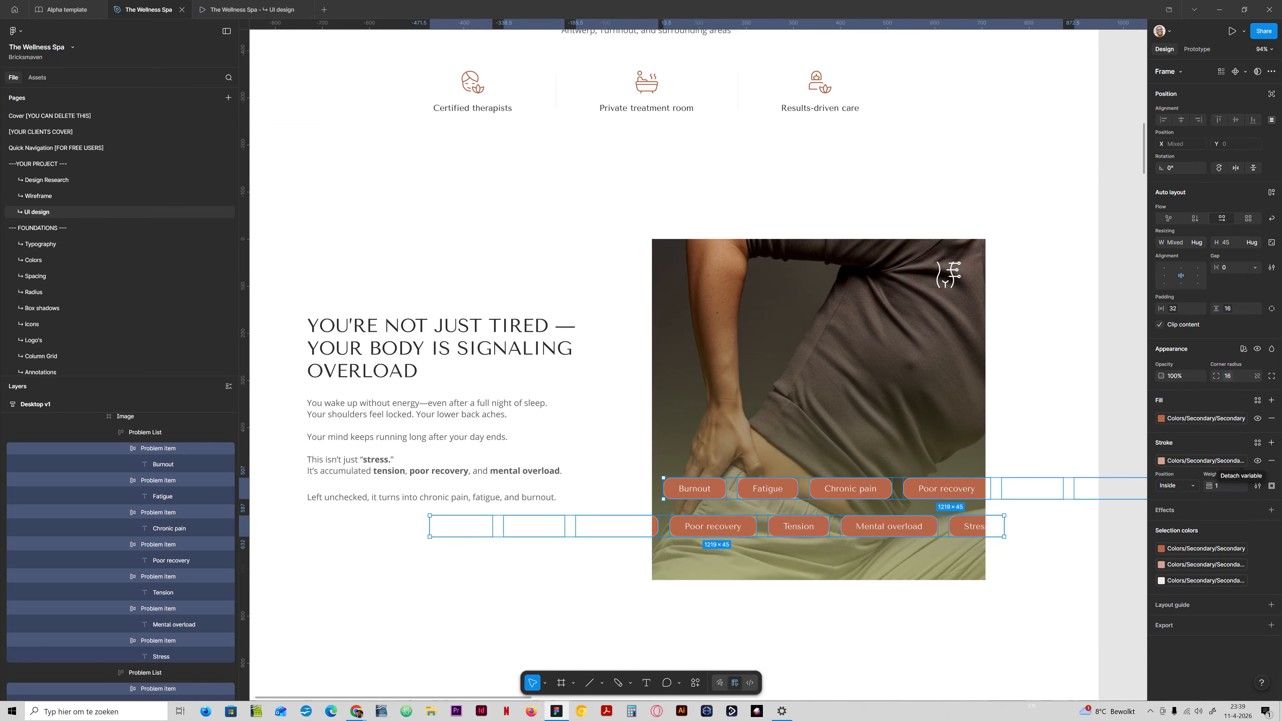
pyautogui.click(1232, 375)
pyautogui.click(1234, 451)
pyautogui.click(257, 9)
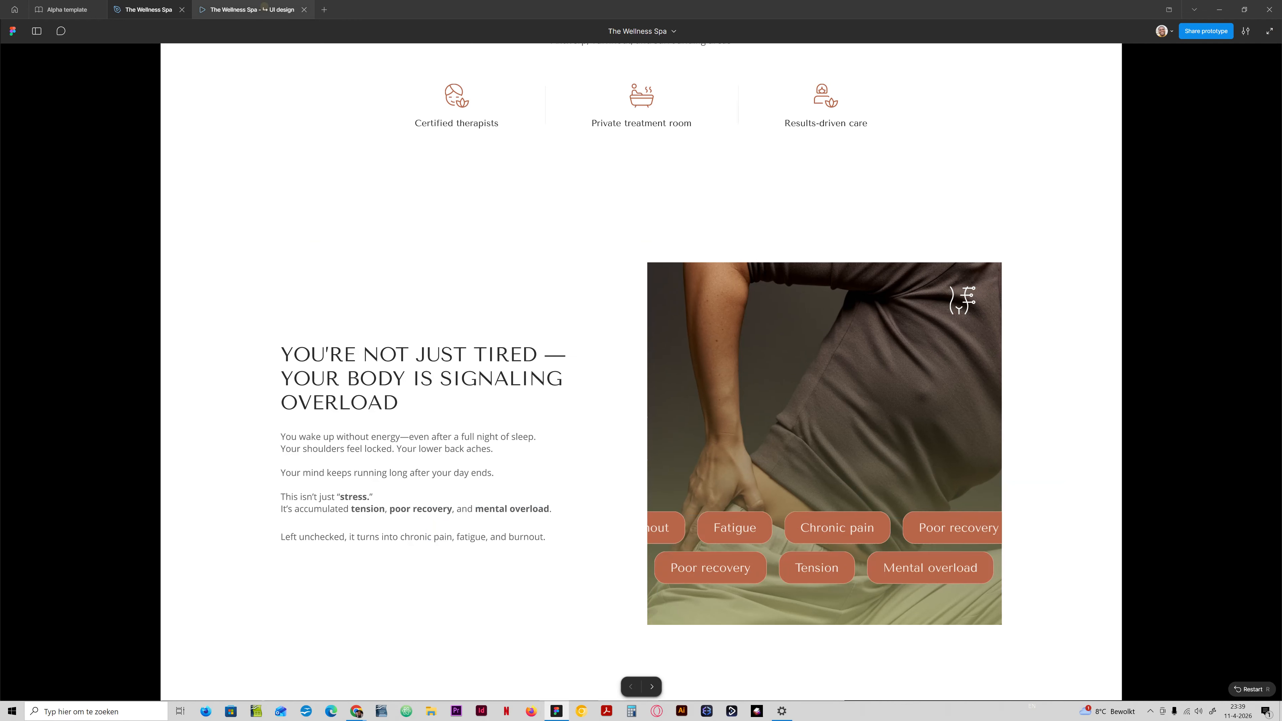
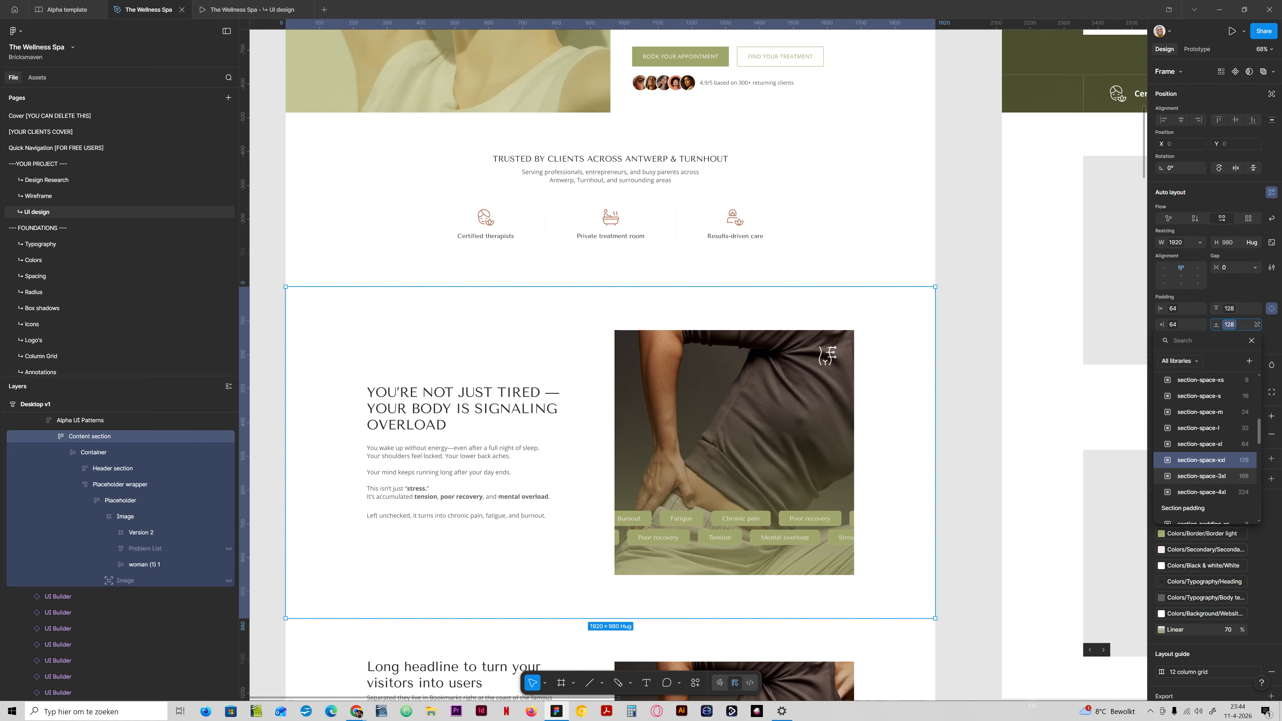
# Set the Content section's bottom padding to section-space-4xl (224) and place a copy of Version 2 absolutely positioned below the text and image.
pyautogui.click(1222, 492)
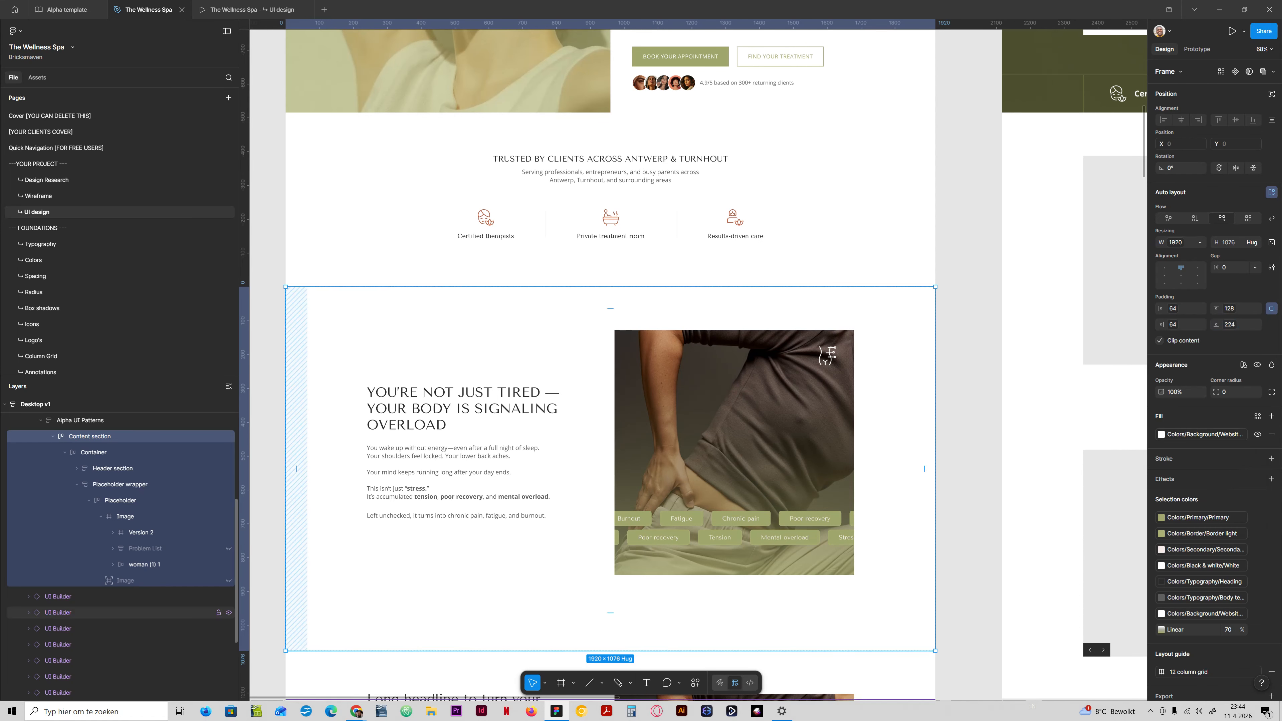
pyautogui.click(135, 532)
pyautogui.hotkey('ctrl', 'd')
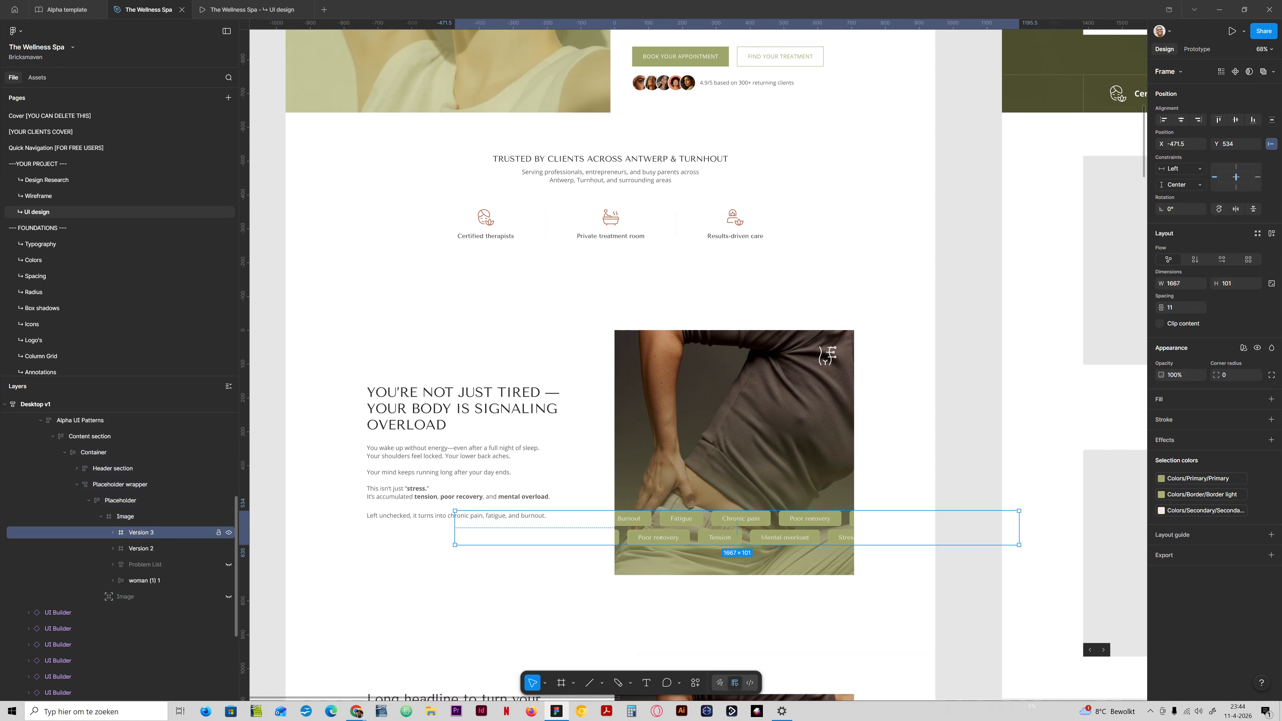
pyautogui.moveTo(126, 597); pyautogui.dragTo(119, 484)
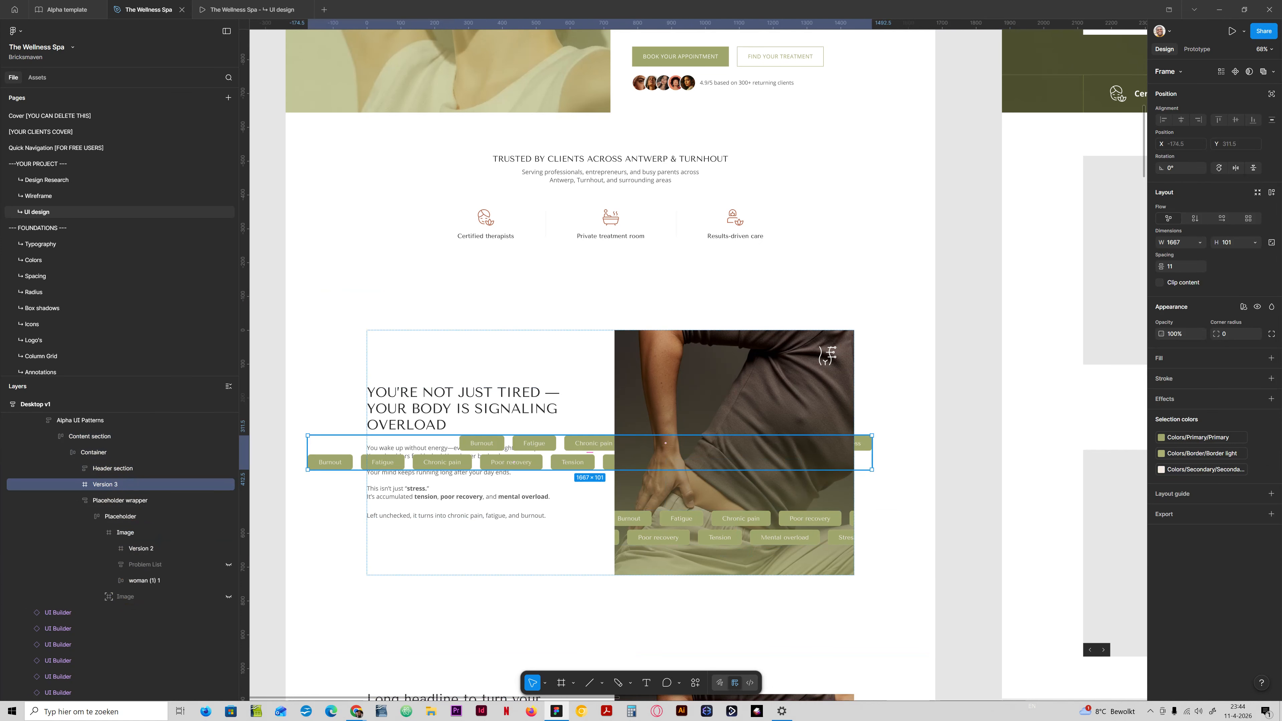
pyautogui.moveTo(514, 462); pyautogui.dragTo(442, 339)
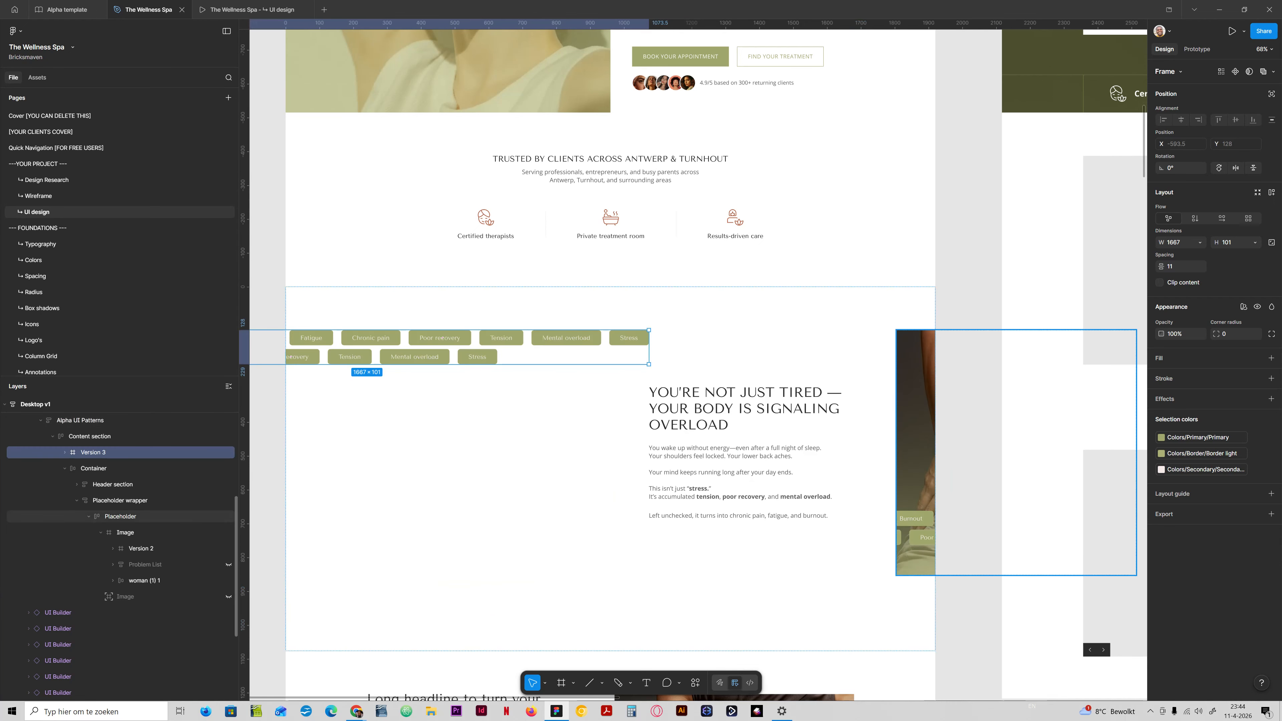
pyautogui.moveTo(443, 339); pyautogui.dragTo(675, 612)
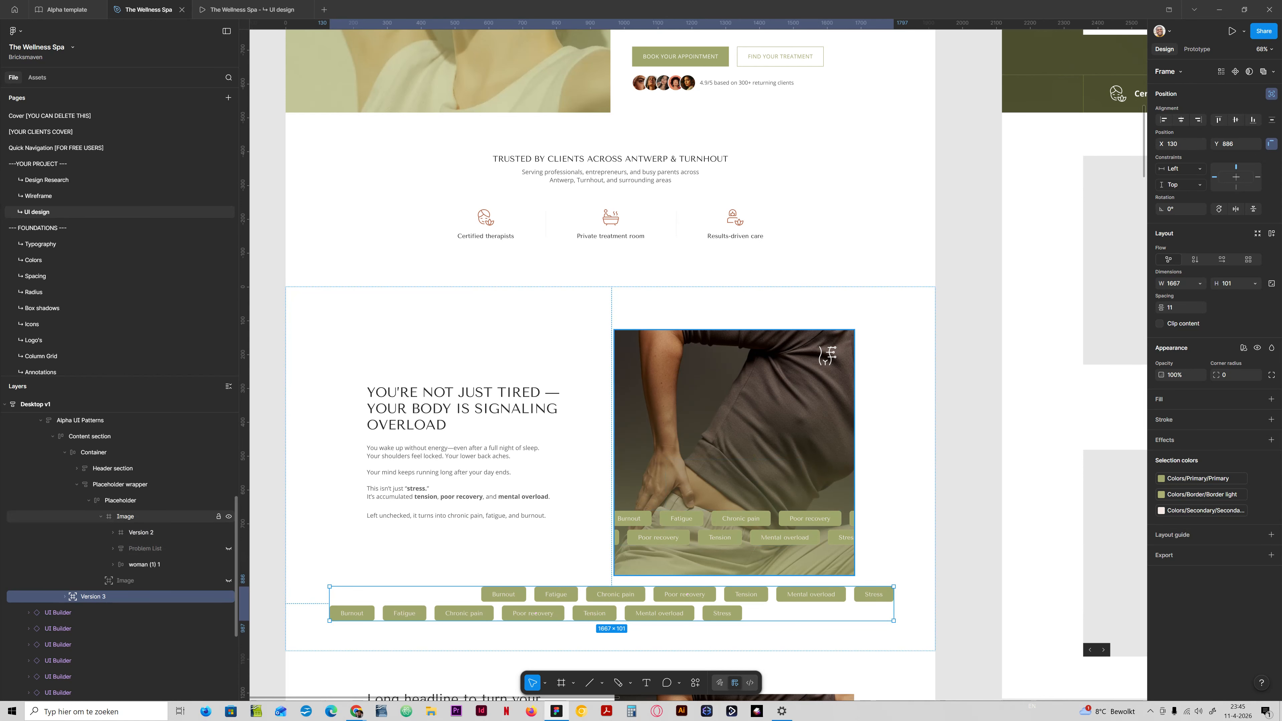
pyautogui.keyDown('ctrl'); pyautogui.click(661, 538); pyautogui.keyUp('ctrl')
pyautogui.hotkey('shift', 'a')
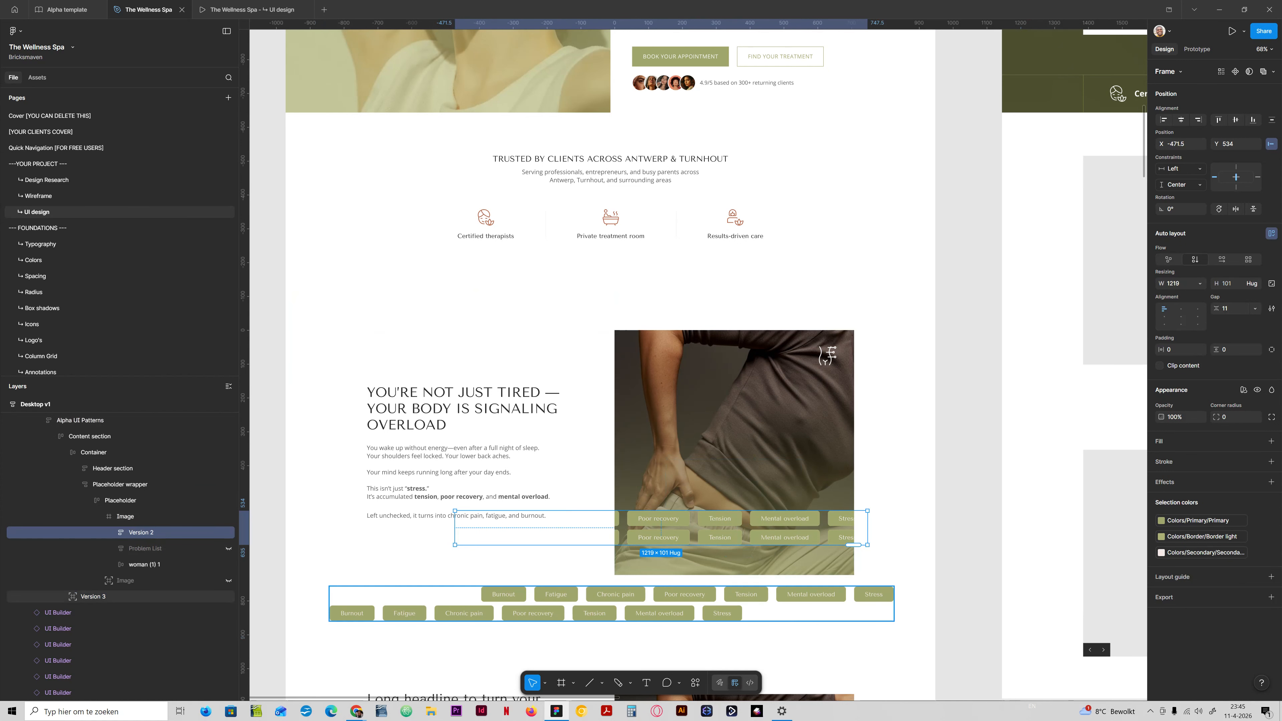
pyautogui.hotkey('ctrl', 'z')
# Apply auto layout with horizontal flow to the Version 3 frame and widen it on both sides to 2280, starting at X -87.
pyautogui.click(458, 613)
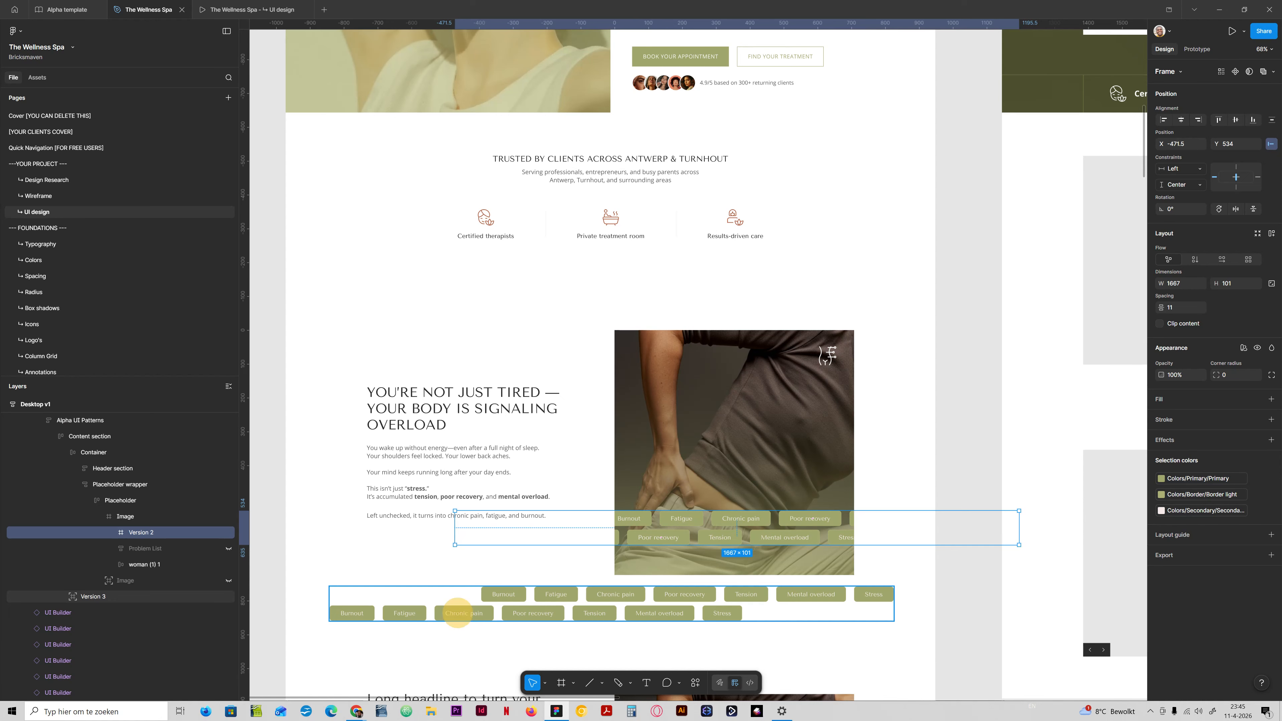
pyautogui.hotkey('shift', 'a')
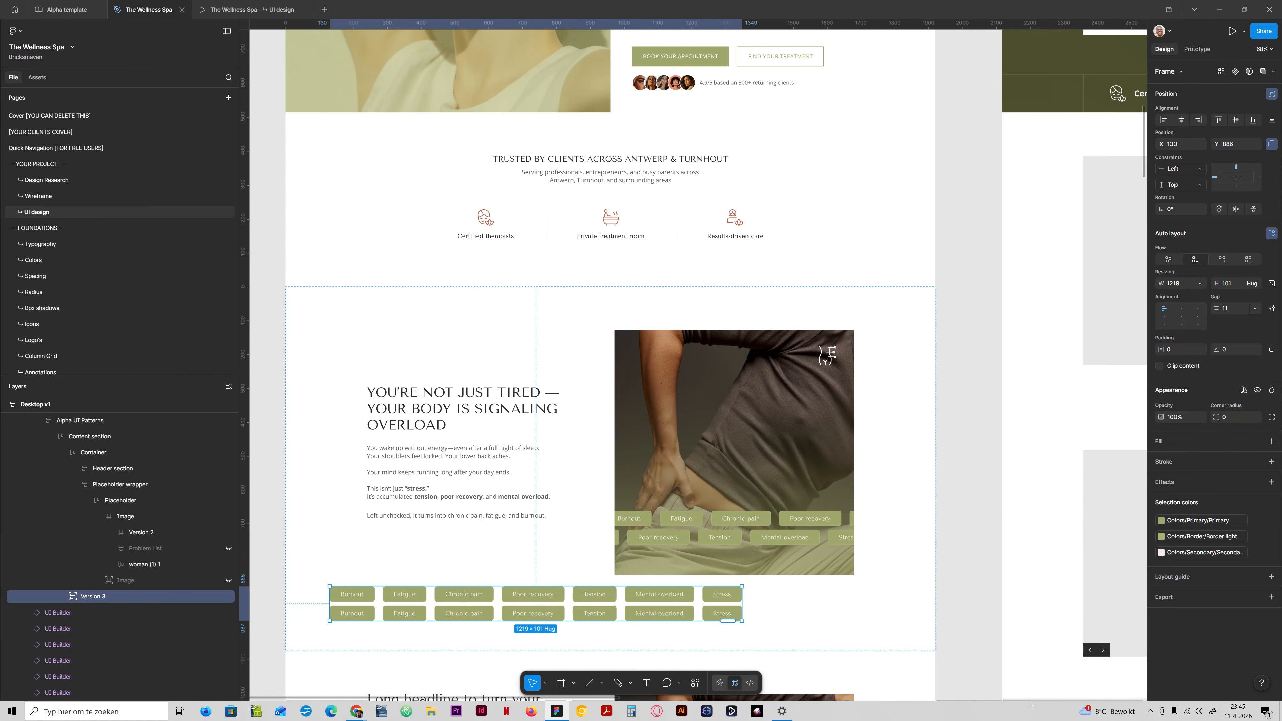
pyautogui.click(1222, 259)
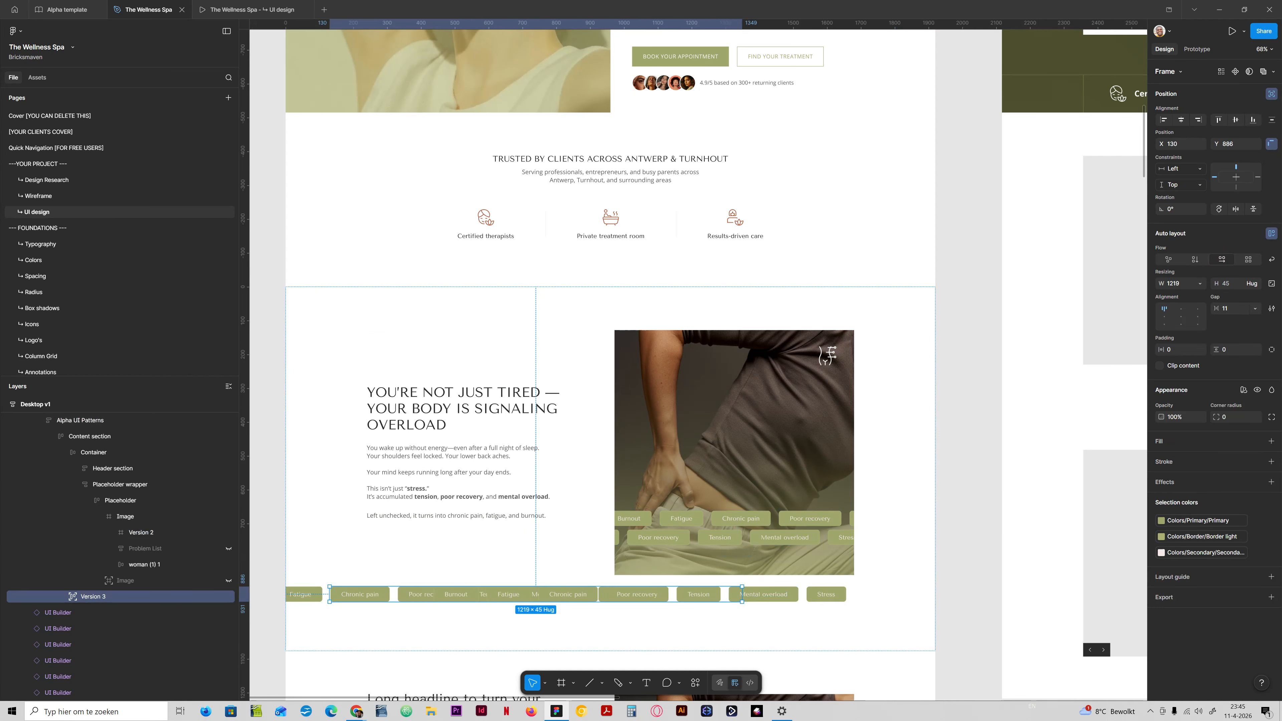
pyautogui.click(1200, 284)
pyautogui.click(1184, 296)
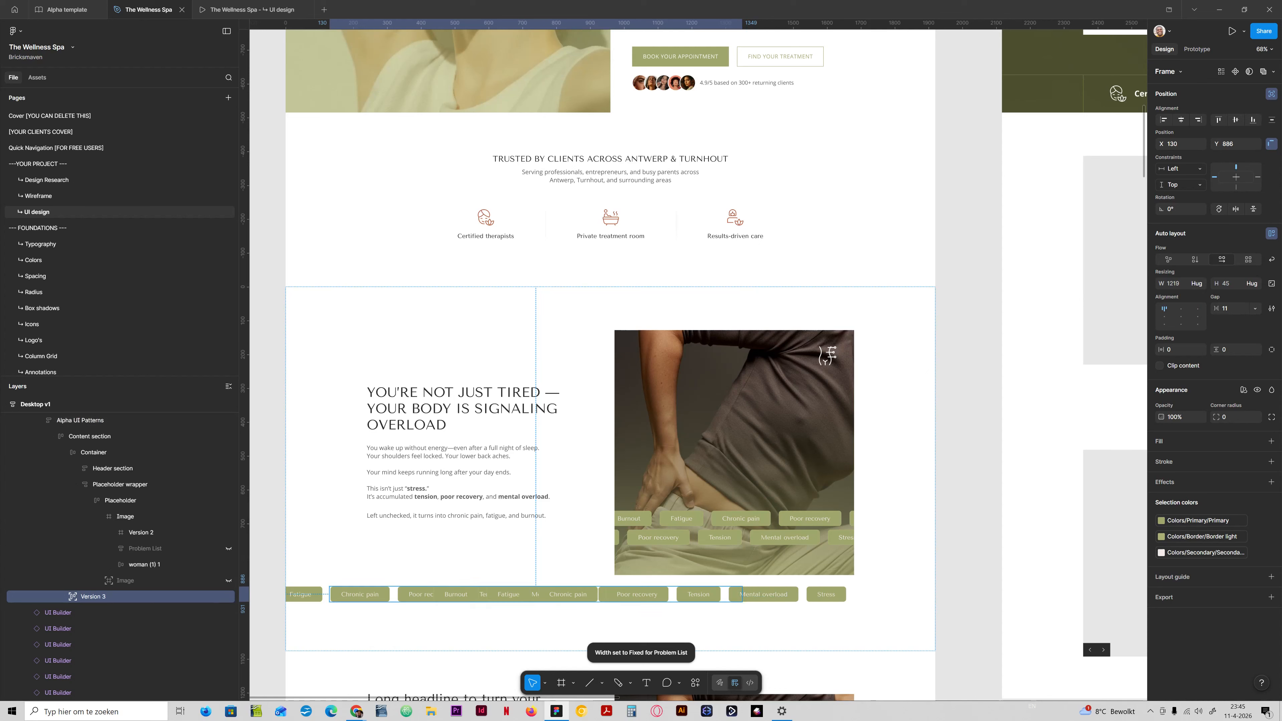
pyautogui.moveTo(742, 594); pyautogui.dragTo(1028, 594)
pyautogui.moveTo(329, 595); pyautogui.dragTo(256, 594)
# Set the gap of the Version 3 frame to the content-gap variable (24).
pyautogui.click(1255, 309)
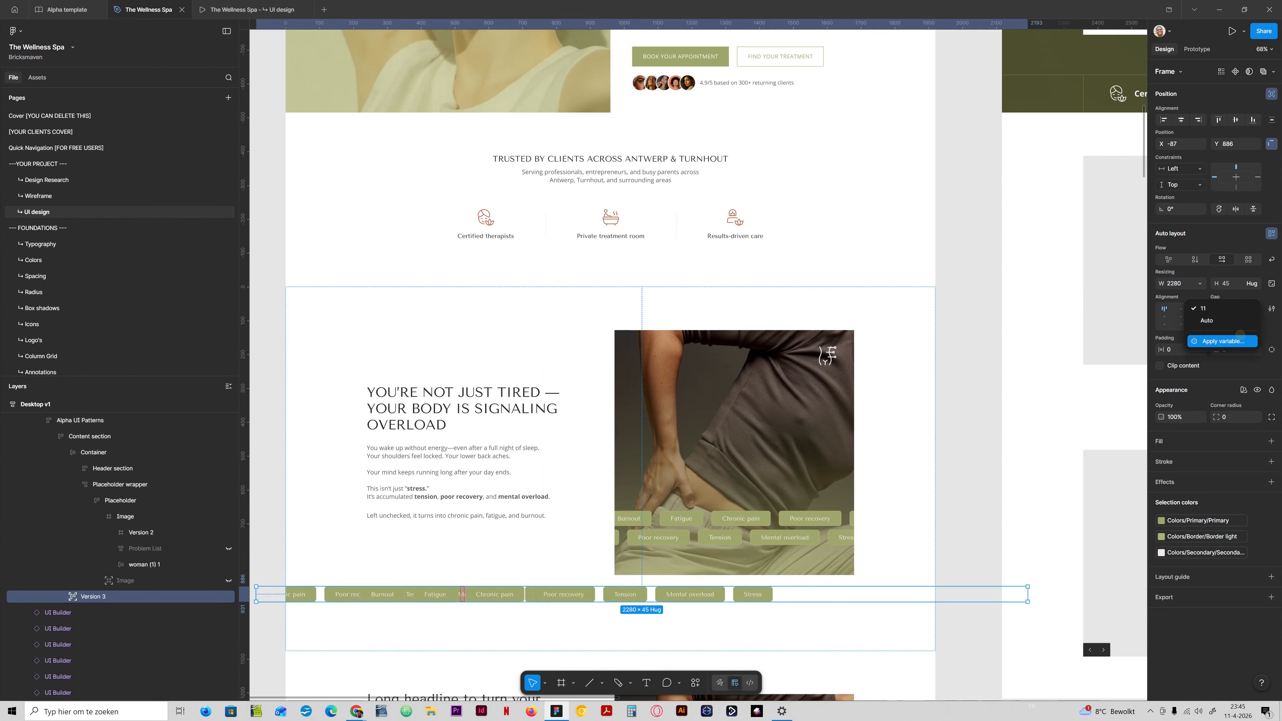
pyautogui.click(1222, 341)
pyautogui.write('cont')
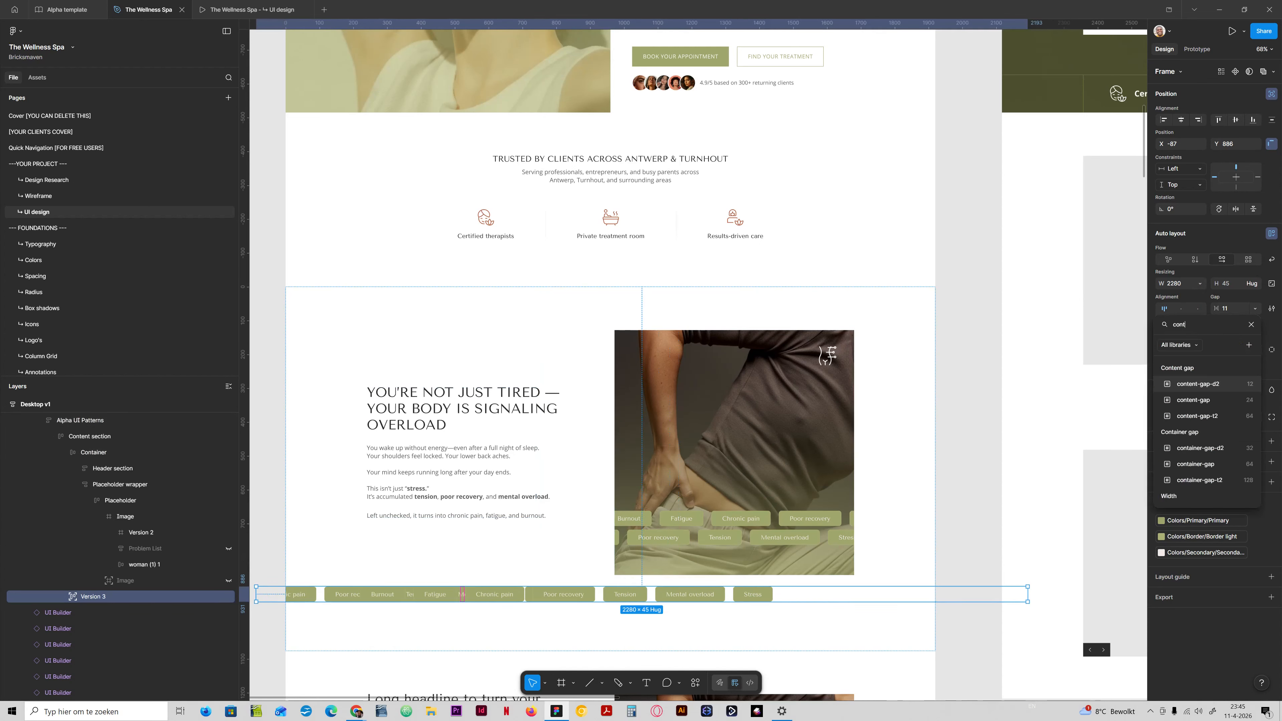
pyautogui.click(1196, 400)
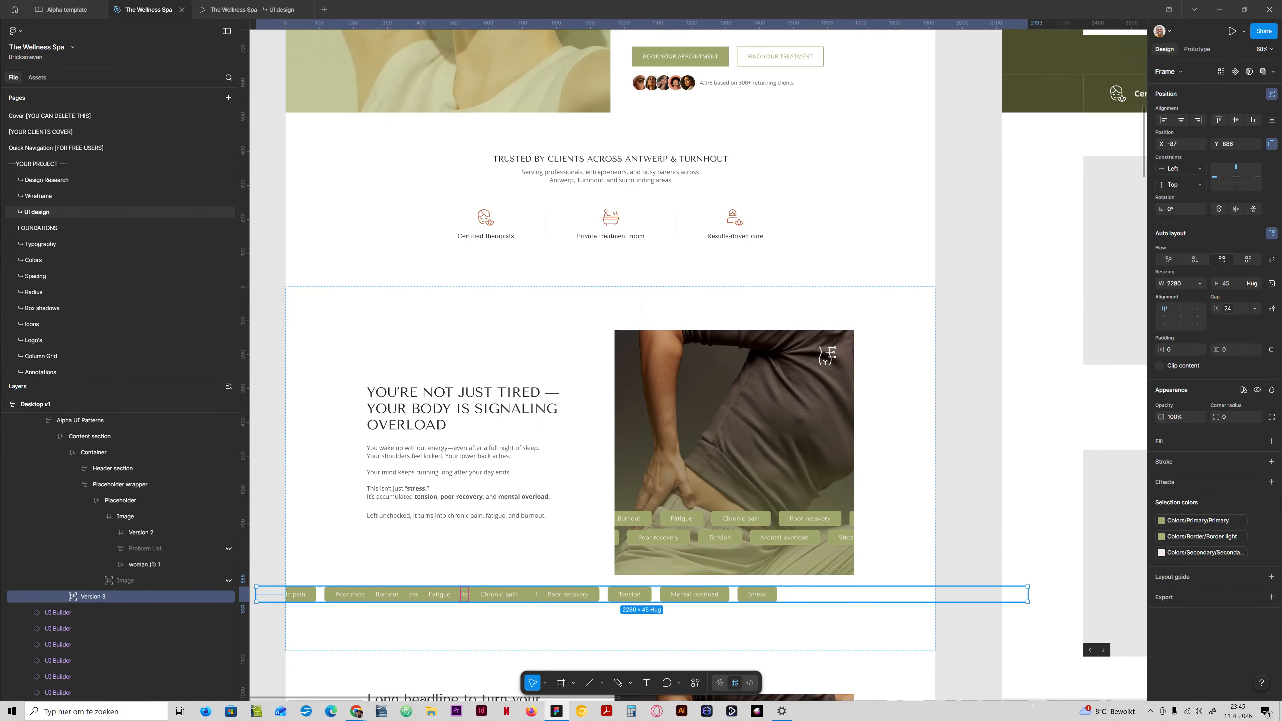
# Set the width of both Problem List rows inside Version 3 to hug their contents.
pyautogui.click(65, 596)
pyautogui.click(93, 613)
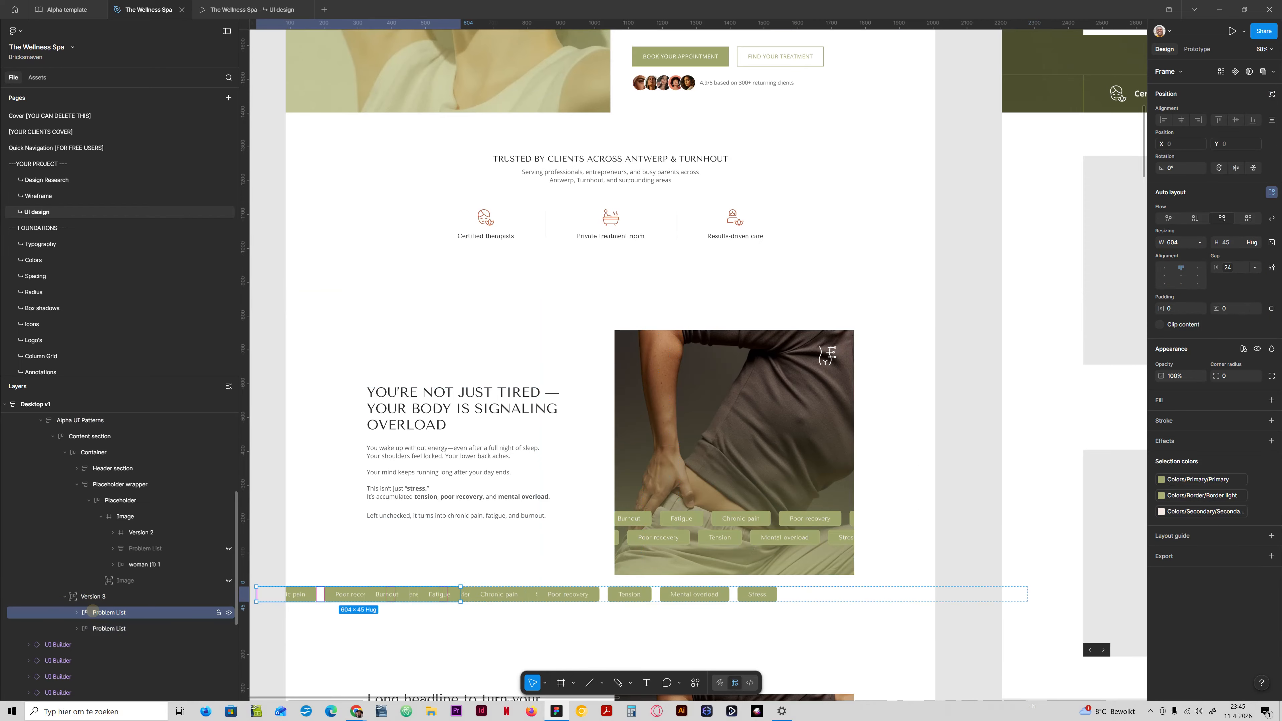
pyautogui.click(106, 628)
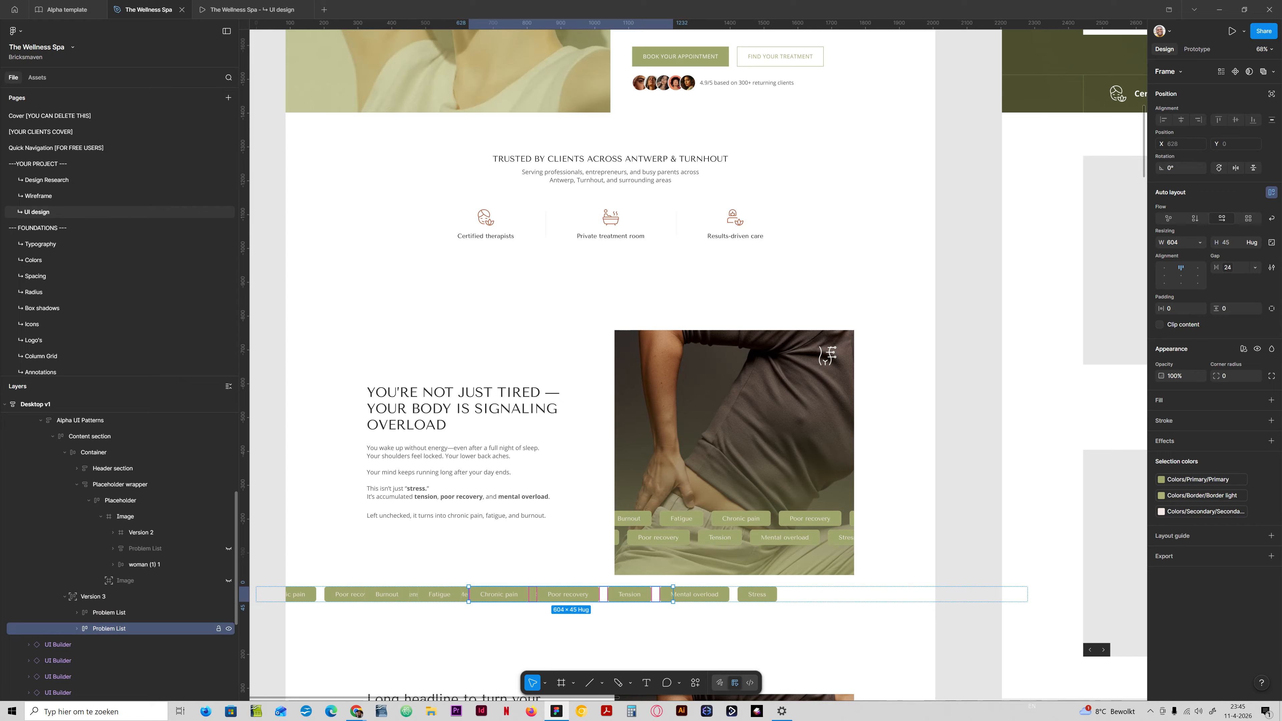
pyautogui.click(105, 612)
pyautogui.click(1200, 242)
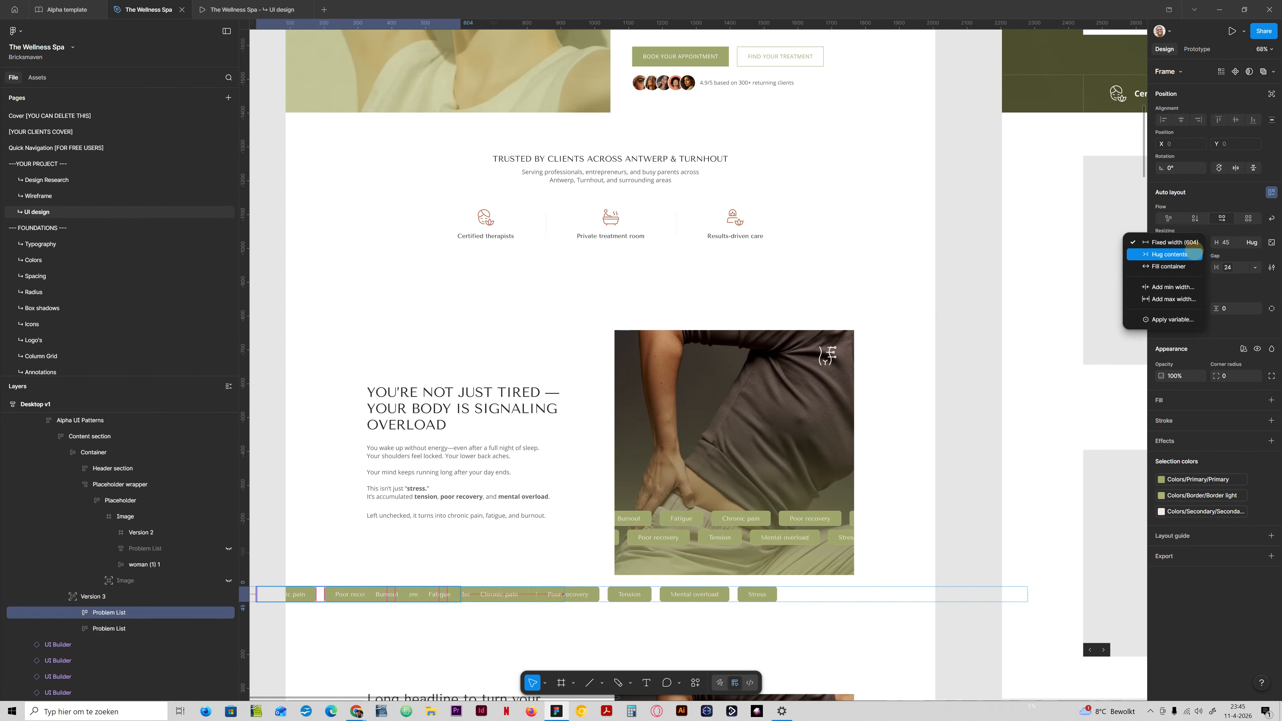
pyautogui.press('Escape')
pyautogui.click(158, 628)
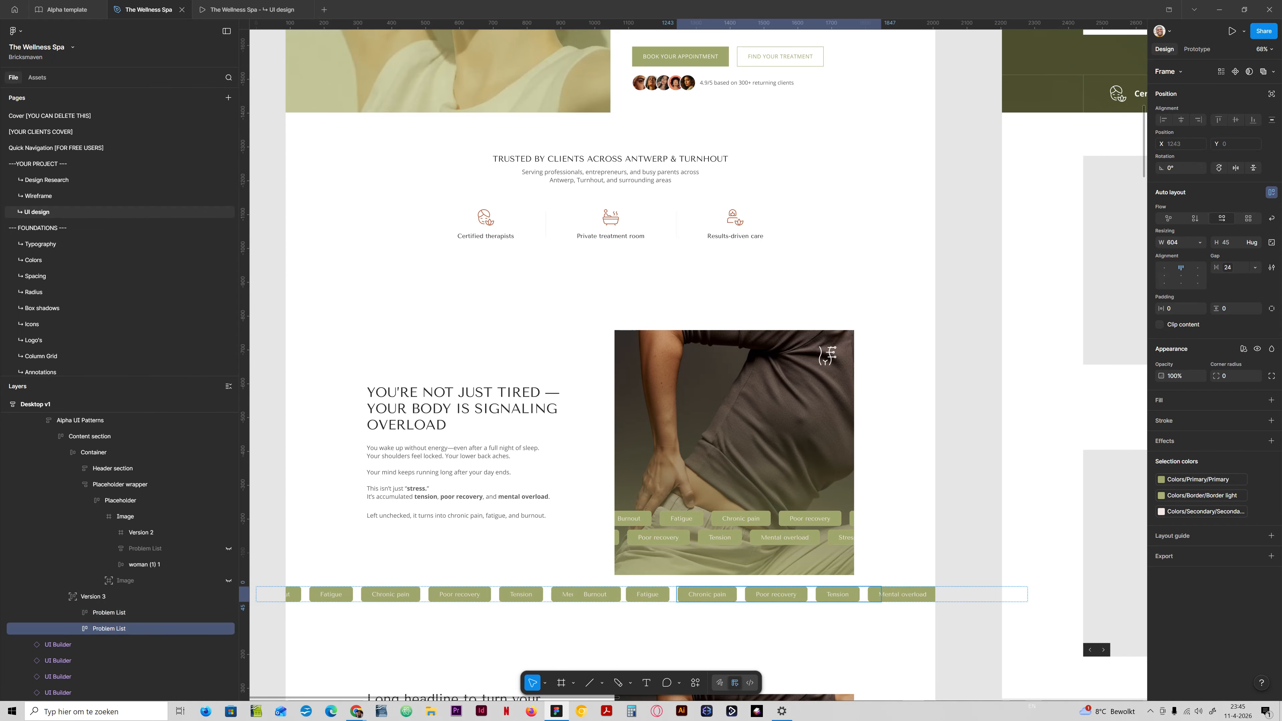
pyautogui.click(1200, 242)
pyautogui.click(1181, 257)
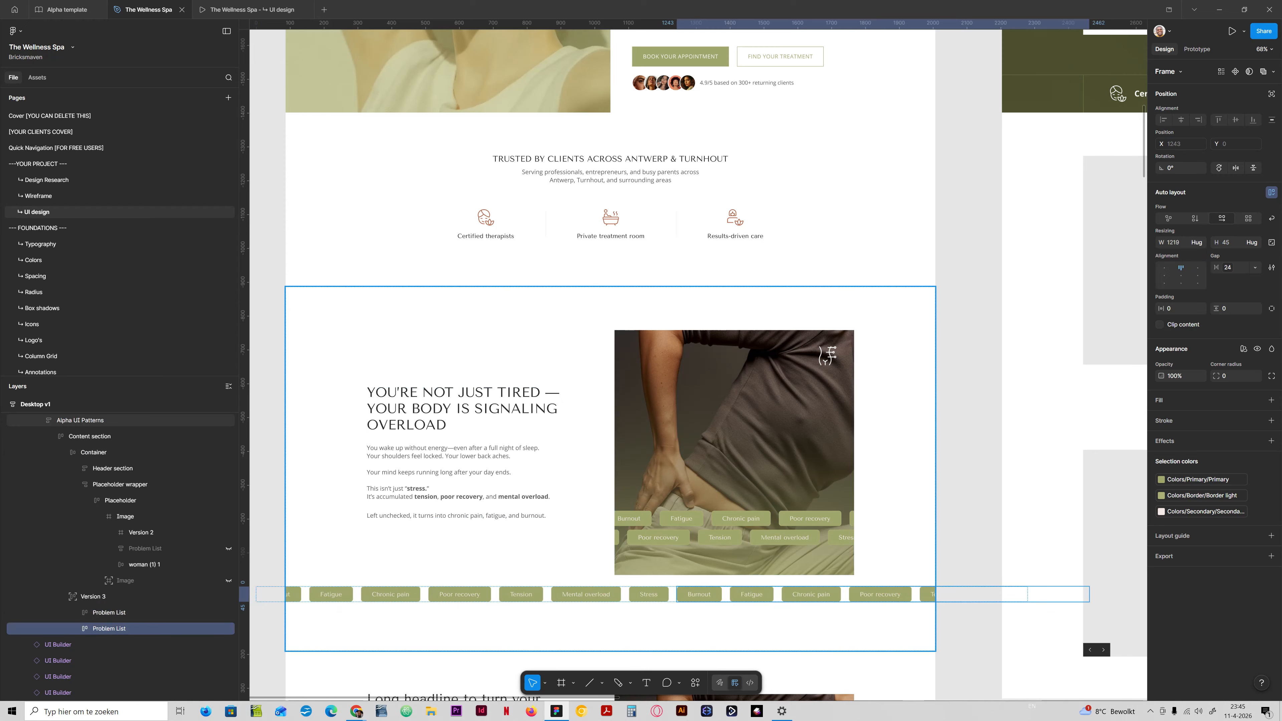
# Move the Version 3 tag row down to Y 934 and hide the Version 2 tags on the image.
pyautogui.click(96, 596)
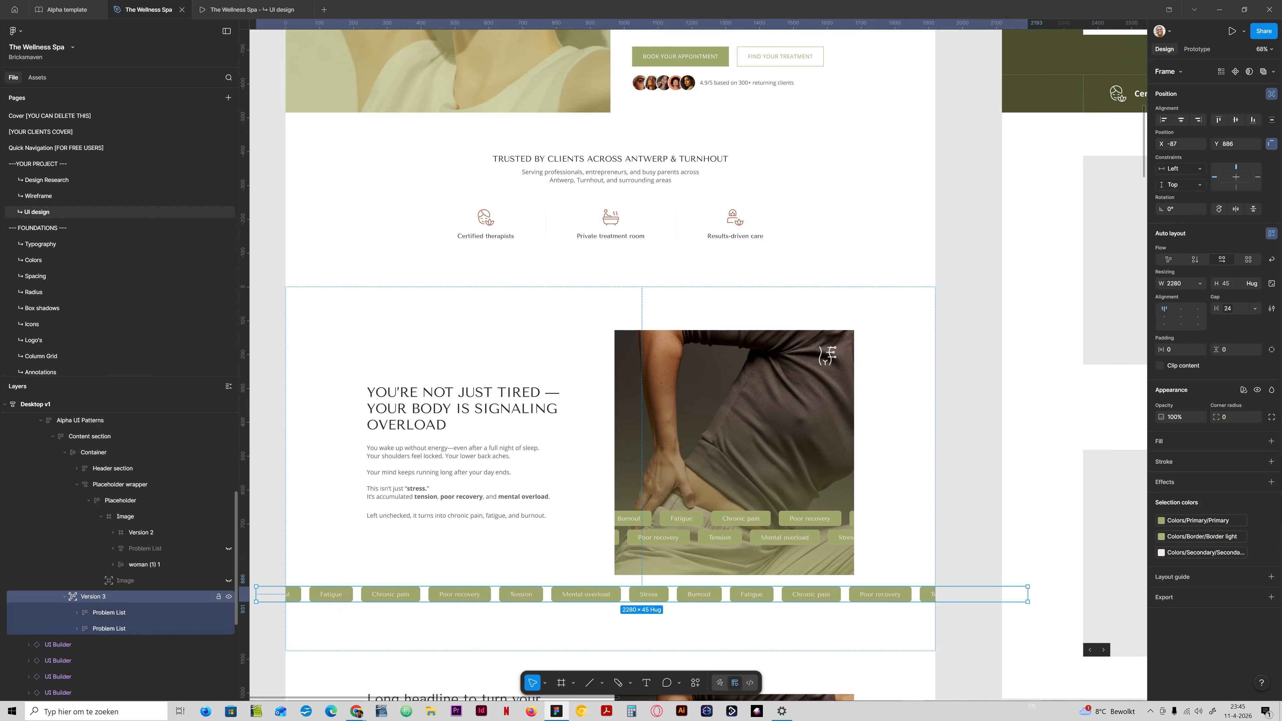
pyautogui.hotkey('shift', 'Down')
pyautogui.hotkey('shift', 'Down')
pyautogui.hotkey('shift', 'Down')
pyautogui.hotkey('shift', 'Down')
pyautogui.hotkey('shift', 'Down')
pyautogui.hotkey('shift', 'Down')
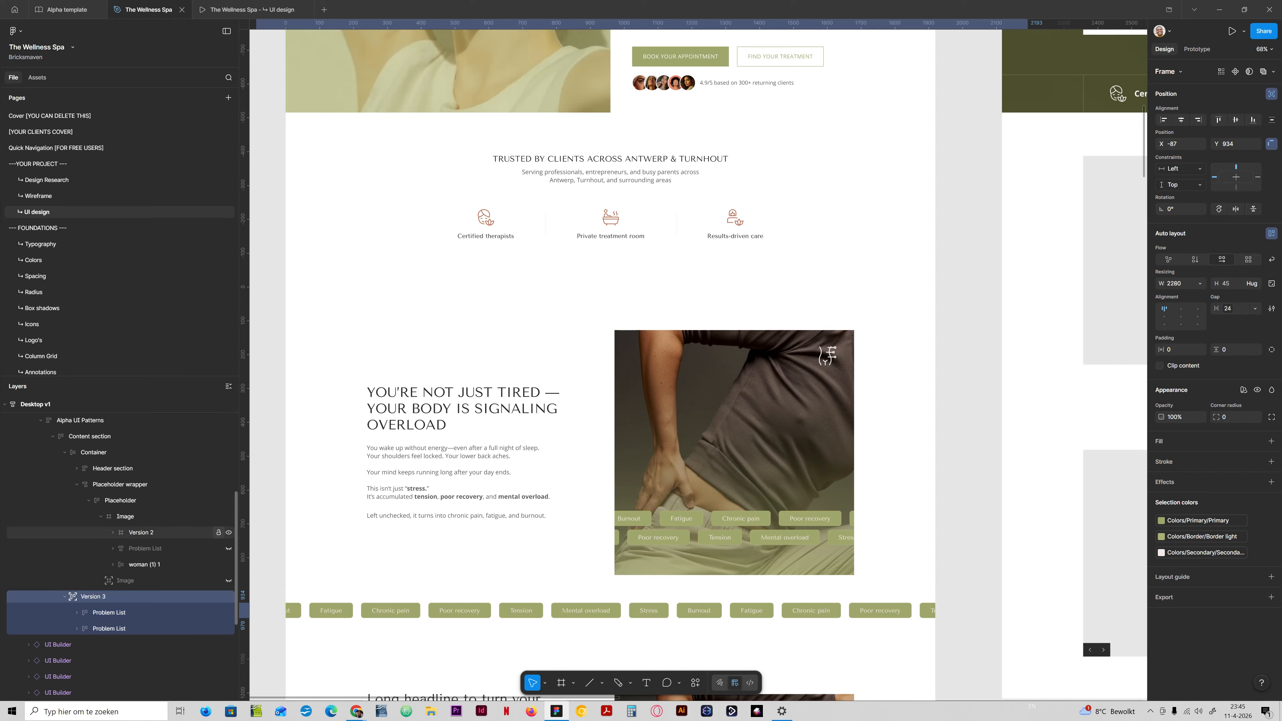
pyautogui.click(228, 532)
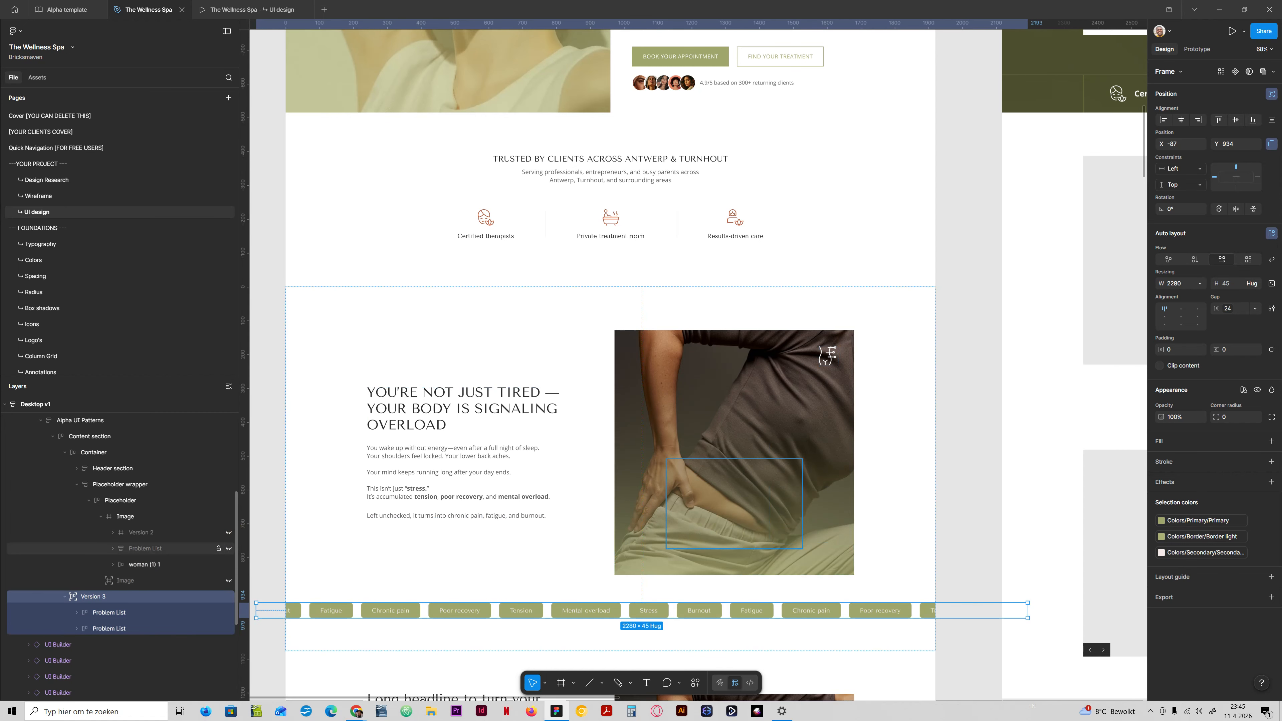
# Preview the stacked Problem List on the image together with the tag row in the prototype, and hide it again.
pyautogui.click(228, 549)
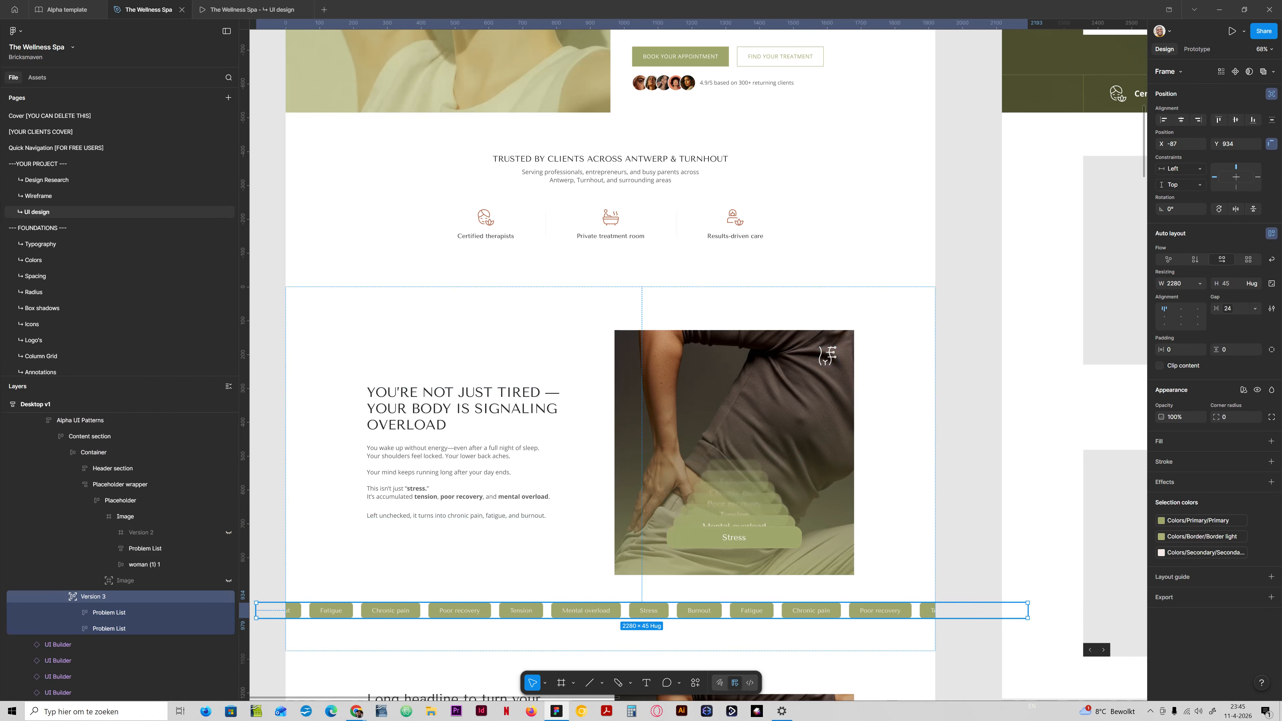
pyautogui.click(252, 10)
pyautogui.scroll(-4, 641, 373)
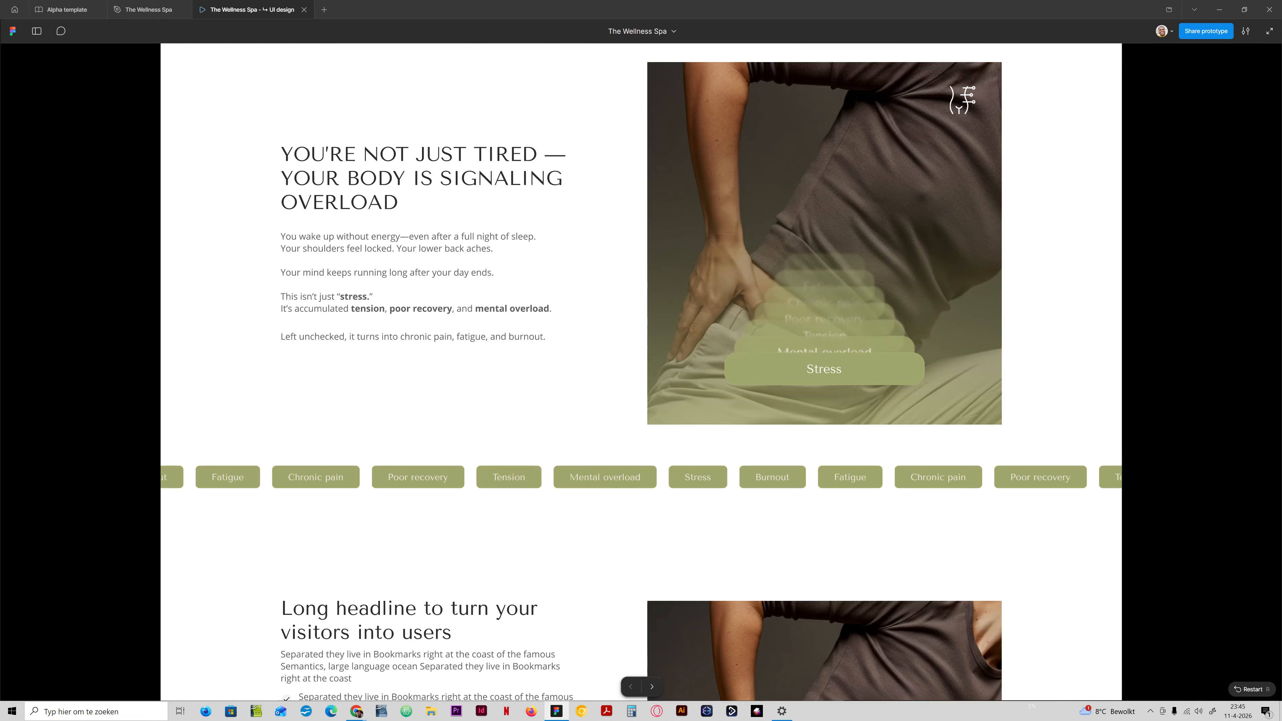
pyautogui.scroll(3, 641, 373)
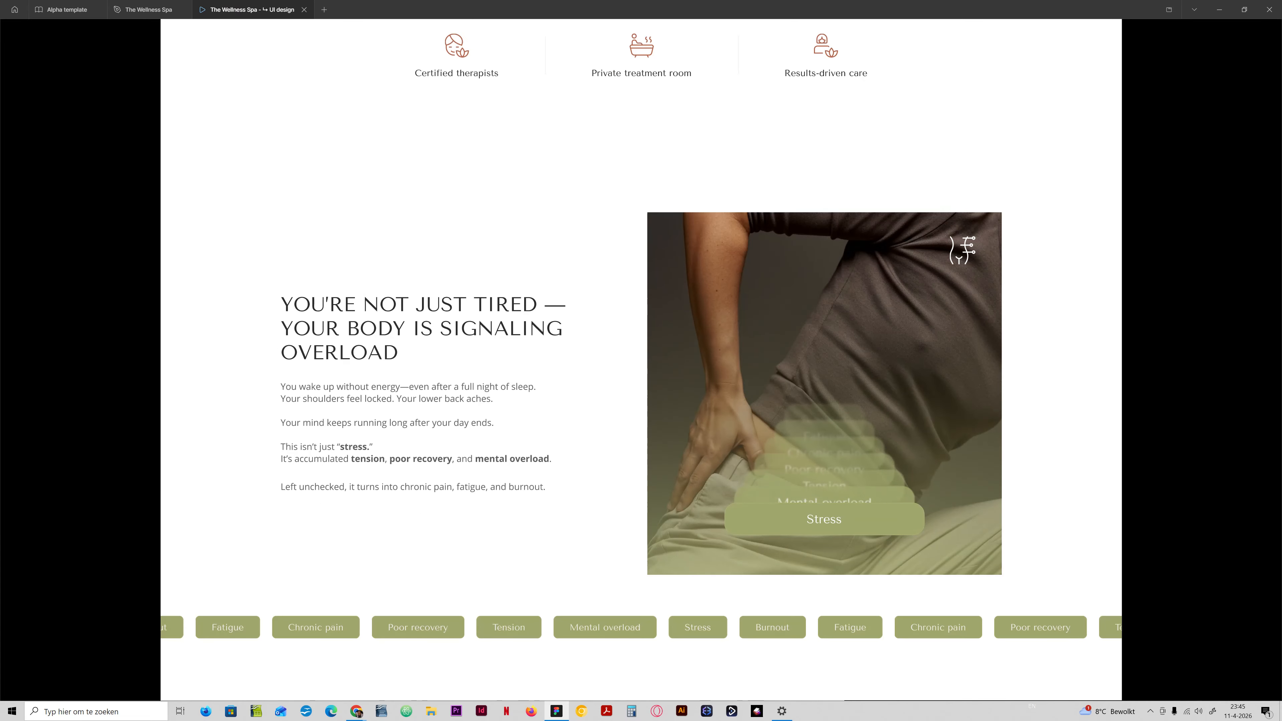
pyautogui.click(146, 9)
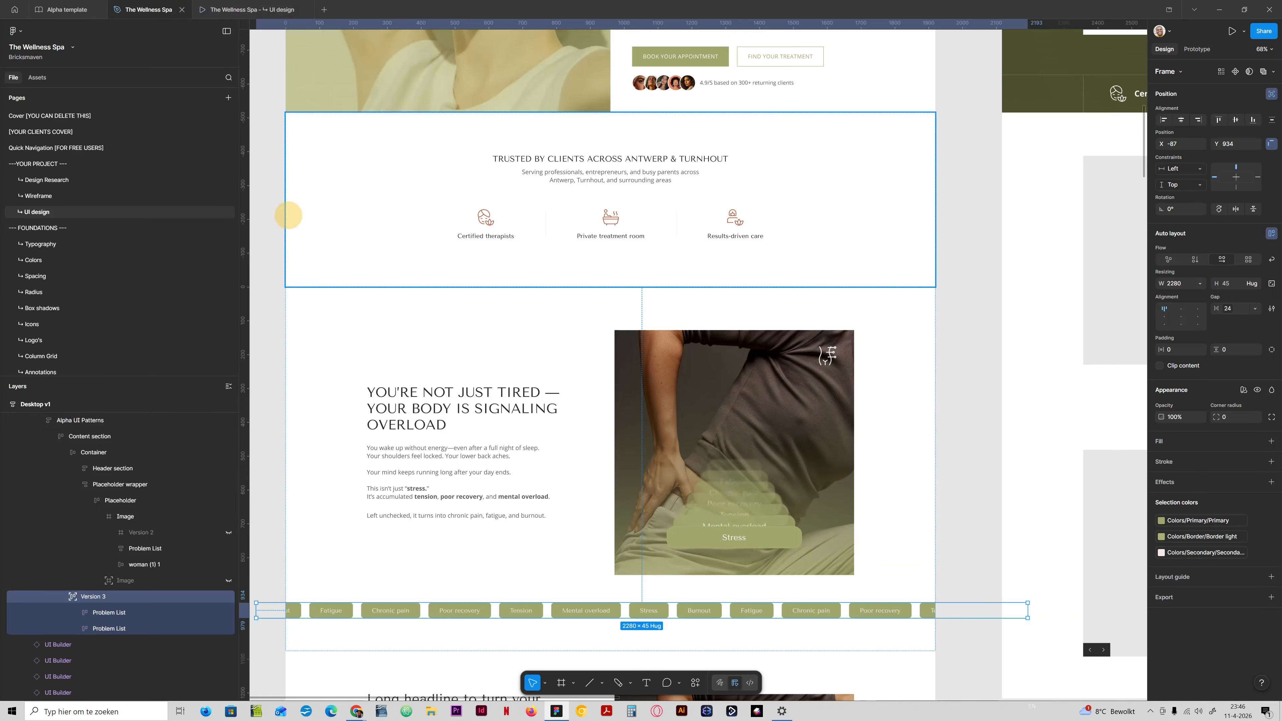
pyautogui.click(228, 548)
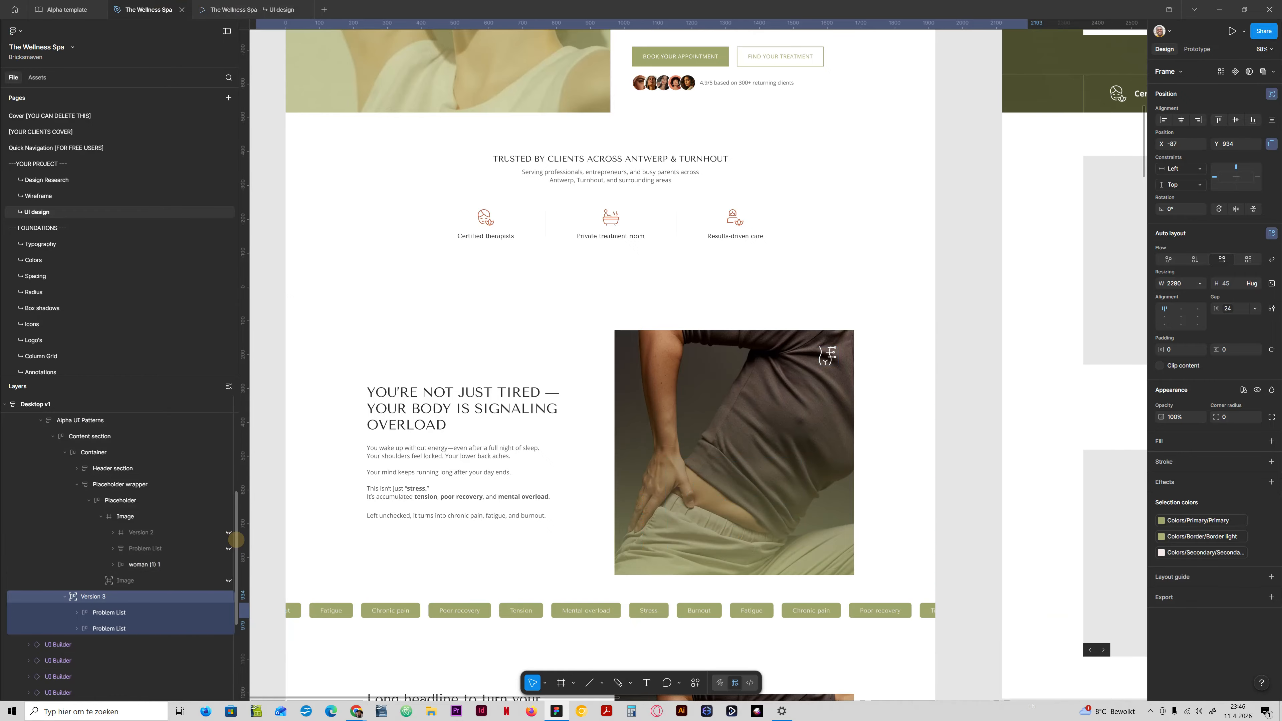
# Review the problem section with only the single tag row below the image in the prototype preview.
pyautogui.scroll(-1, 641, 363)
pyautogui.click(247, 9)
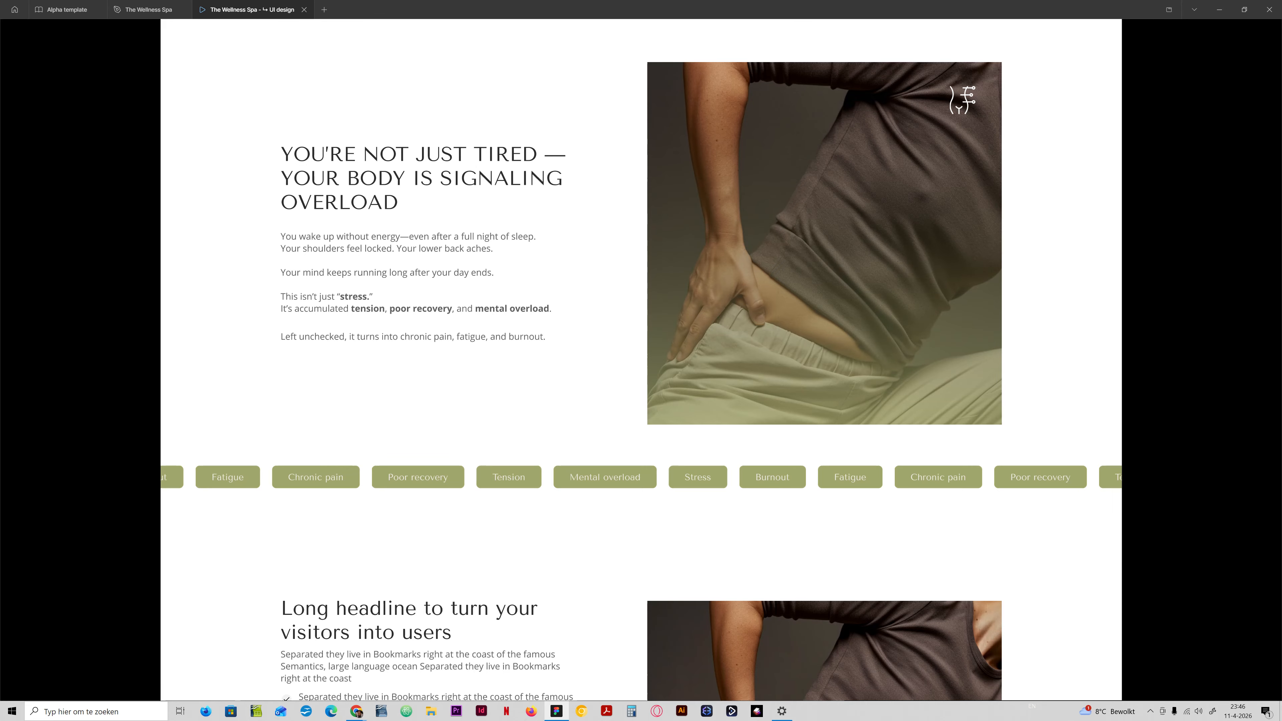
pyautogui.scroll(4, 641, 363)
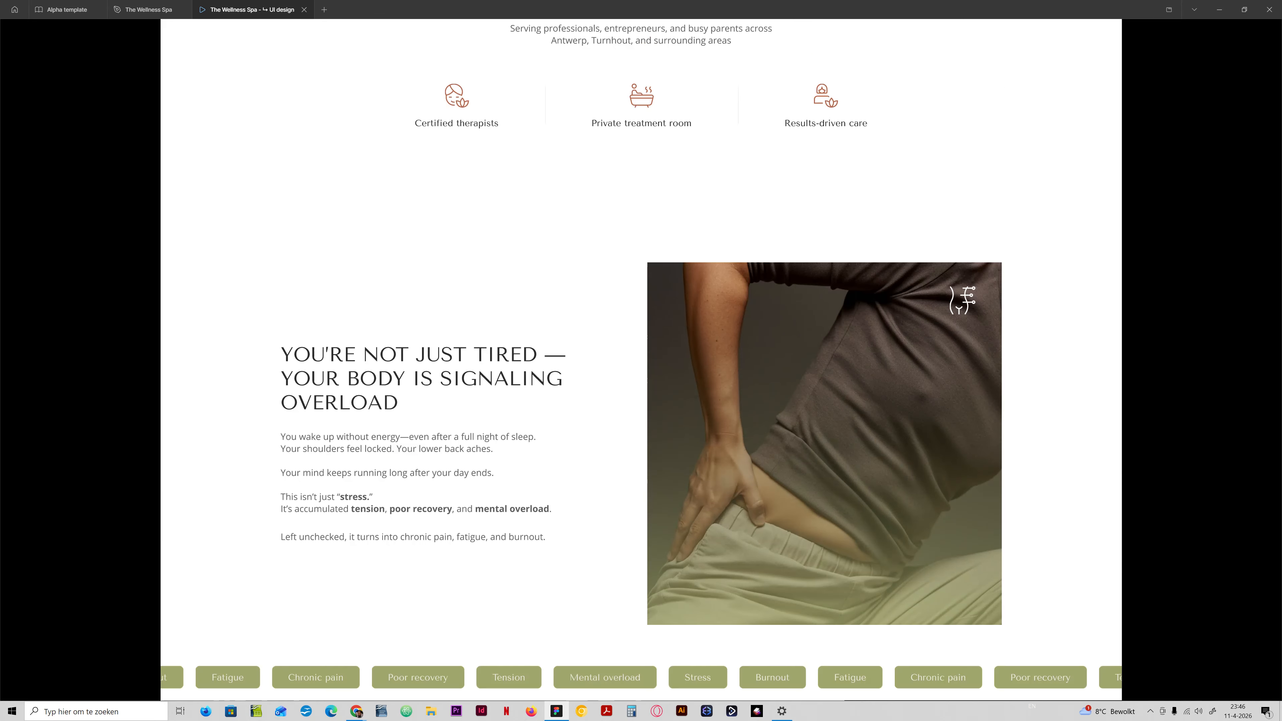
pyautogui.scroll(3, 641, 363)
pyautogui.scroll(-7, 641, 364)
pyautogui.scroll(3, 641, 363)
pyautogui.scroll(-3, 641, 363)
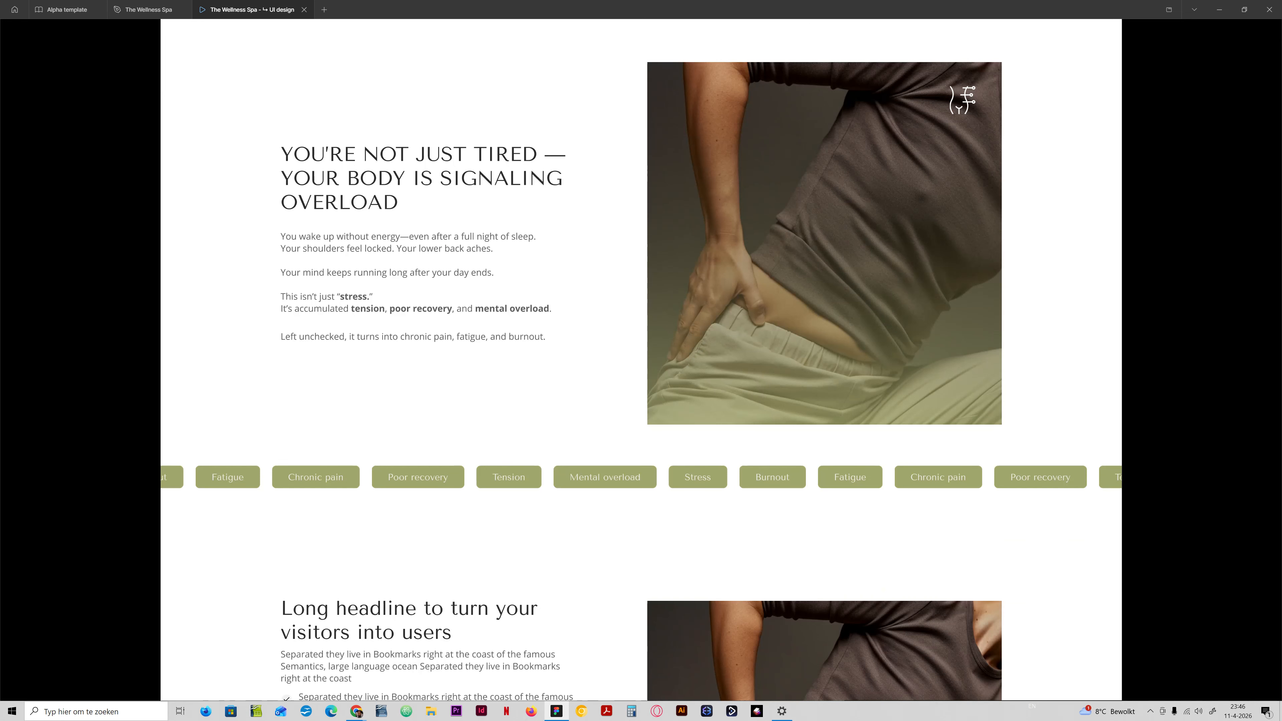
pyautogui.scroll(3, 641, 364)
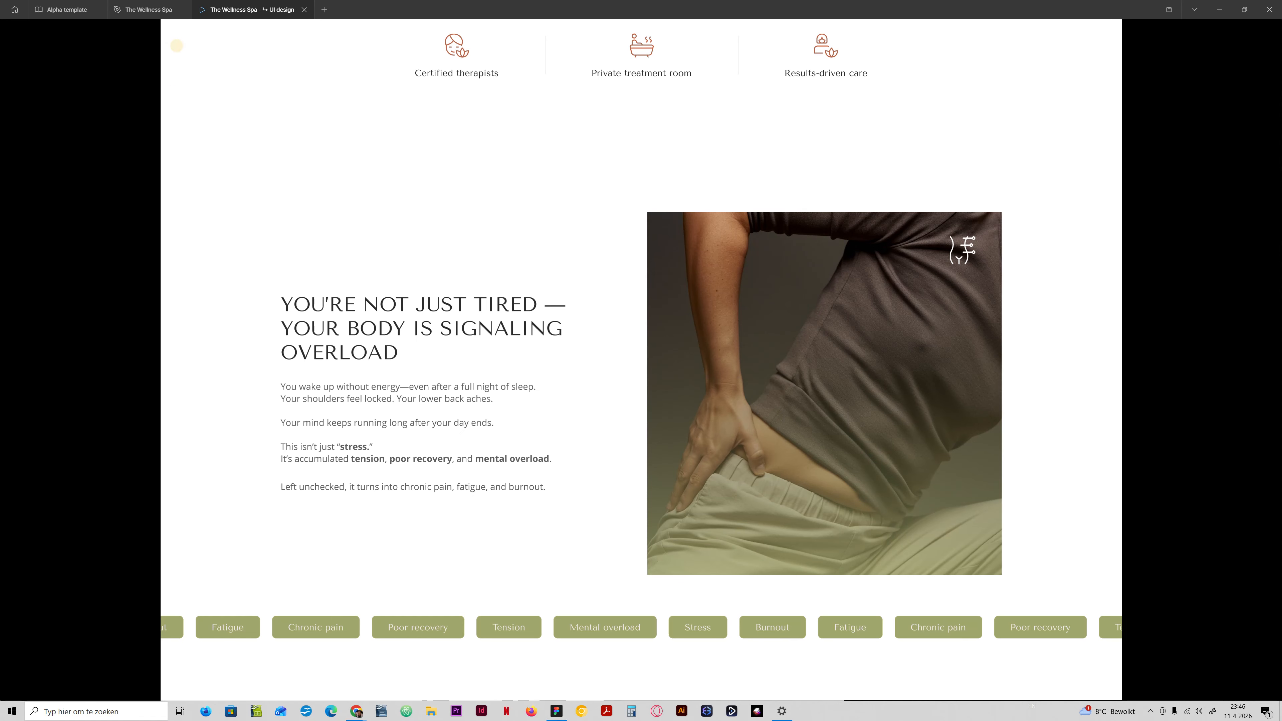
# Hide the Version 3 tag row in the design file and set the Content section's bottom padding to section-space-xxl (128).
pyautogui.click(146, 9)
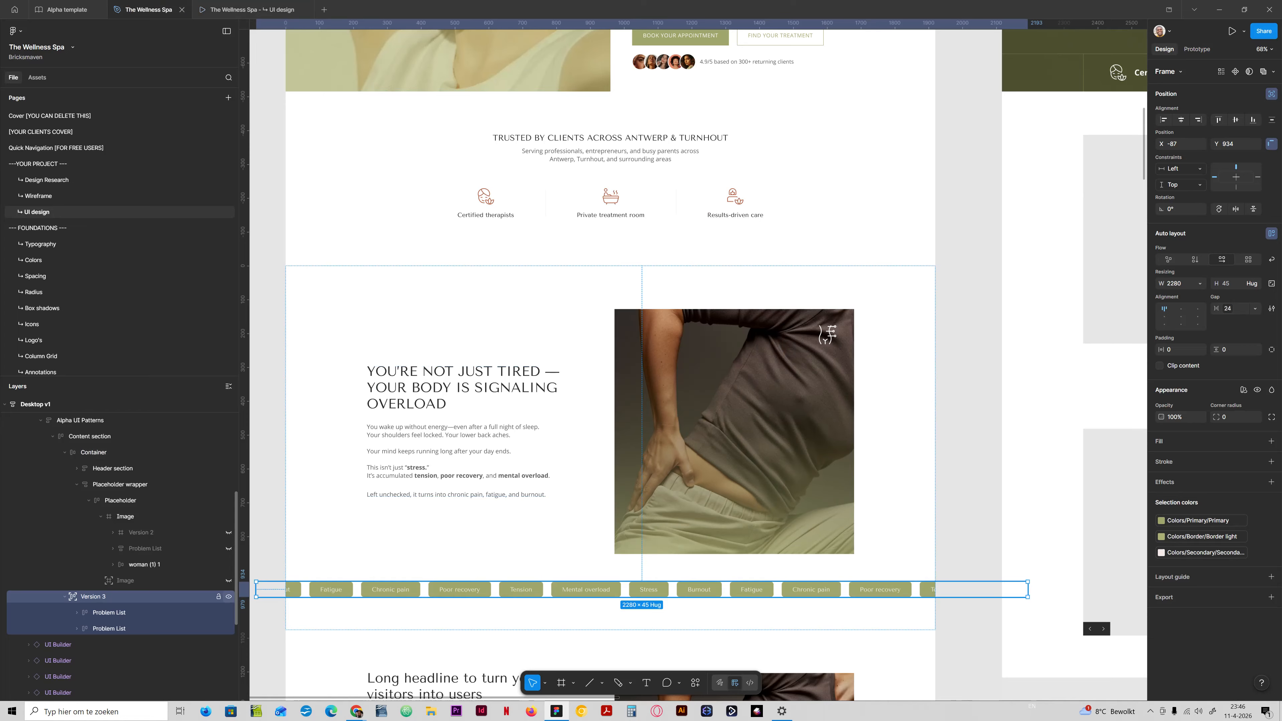
pyautogui.click(526, 573)
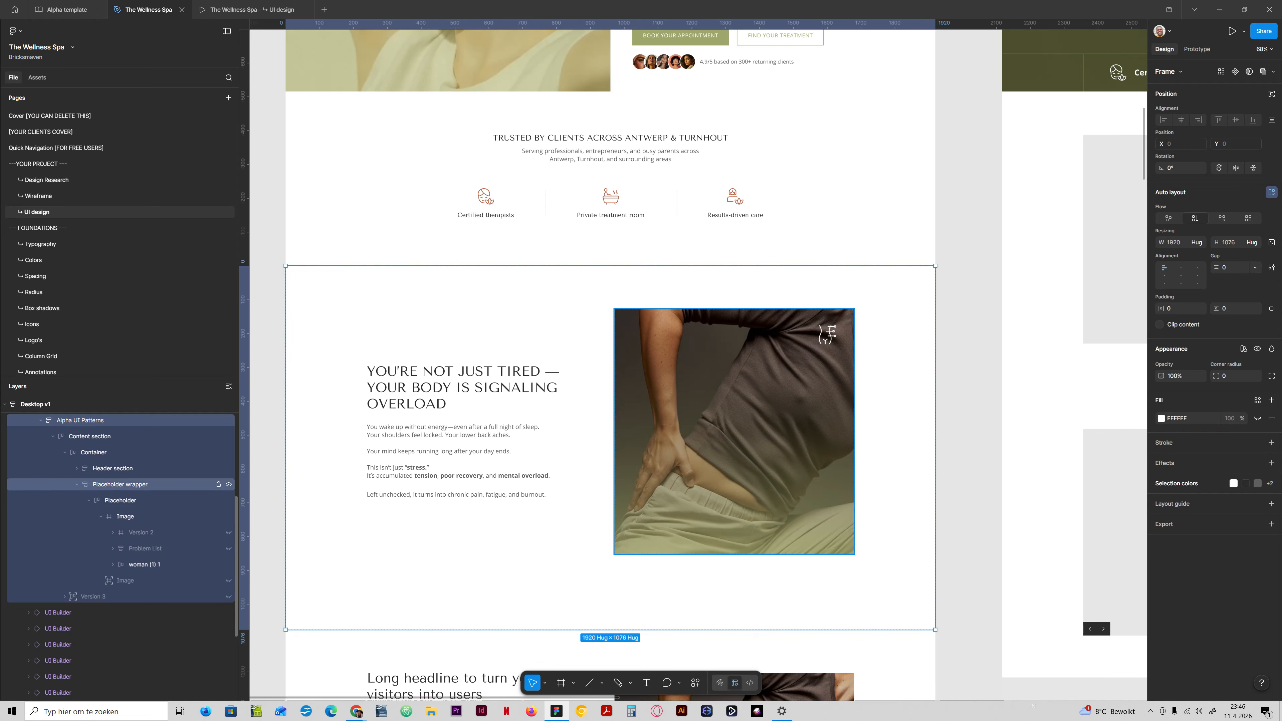
pyautogui.click(111, 436)
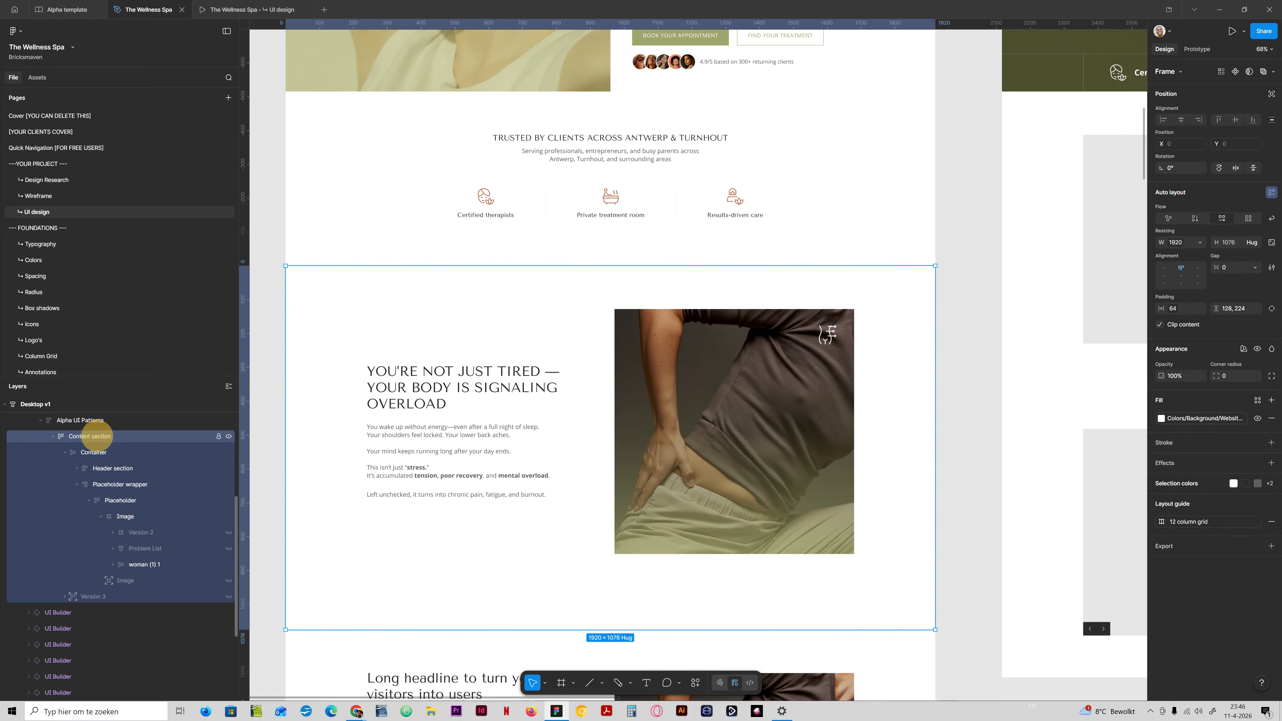
pyautogui.click(1230, 325)
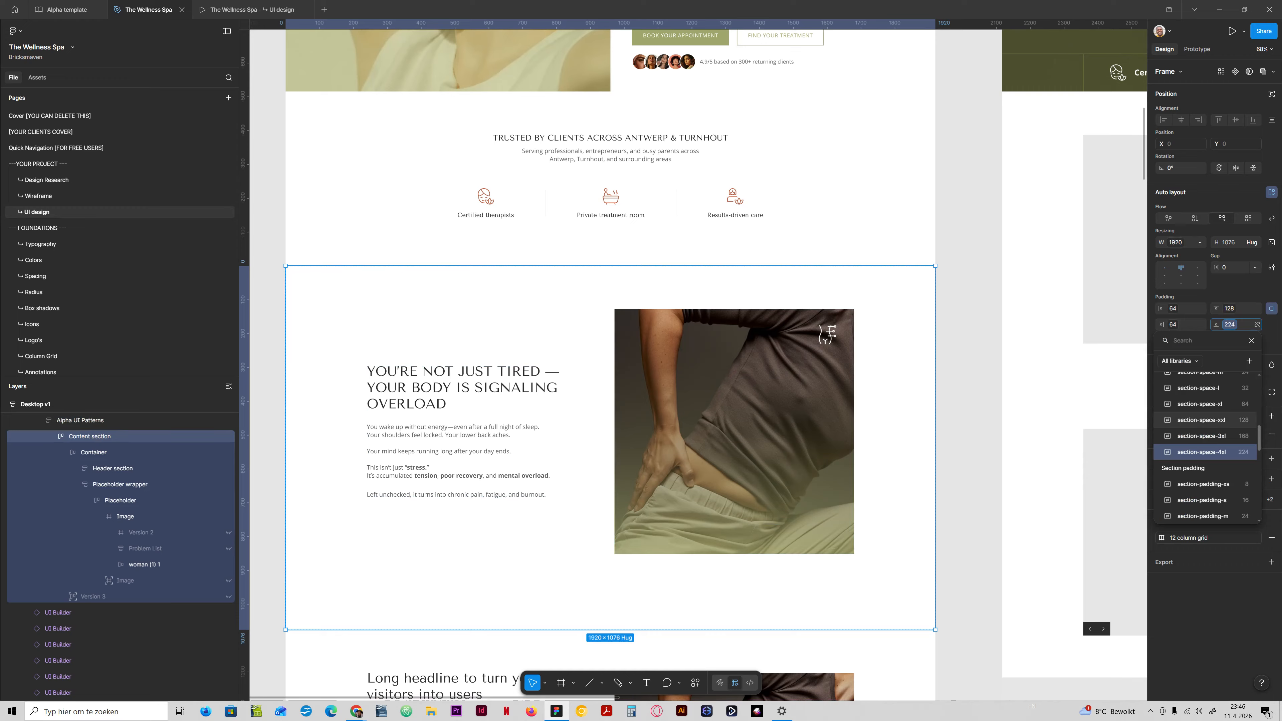
pyautogui.click(1213, 419)
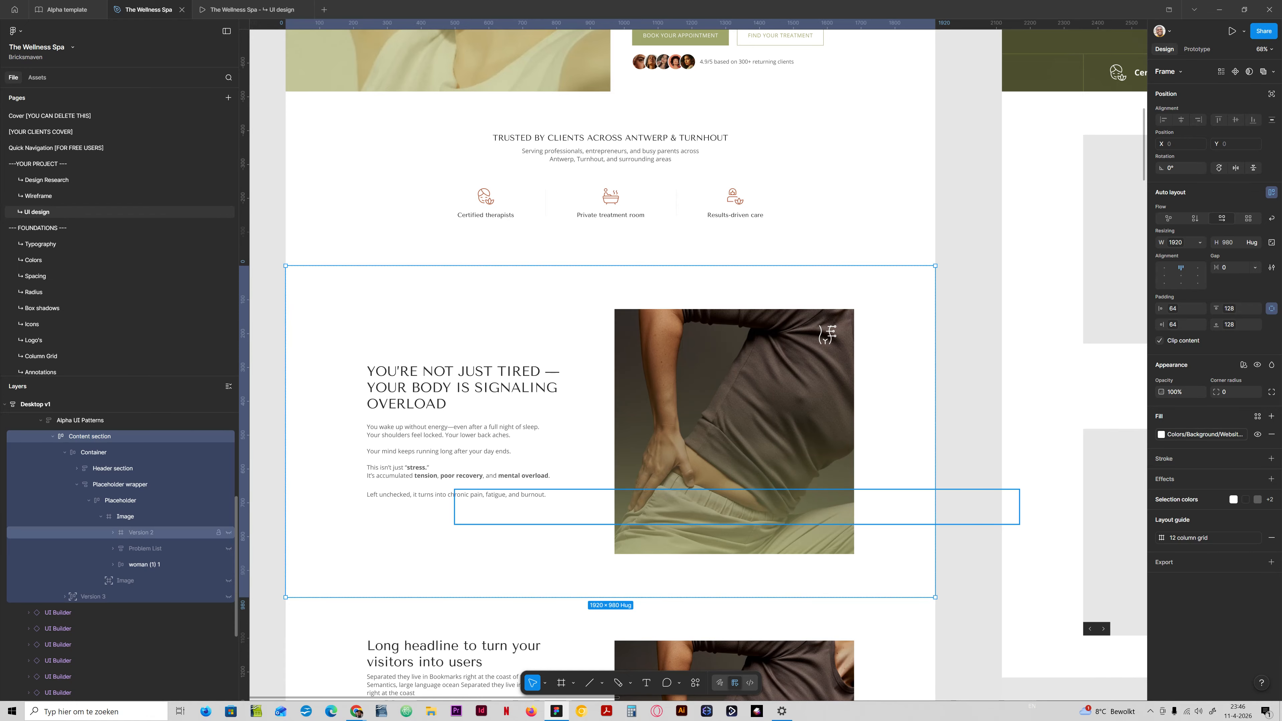
# Show the stacked Problem List on the Desktop v1 problem image and compare the page with the Desktop v2 and v3 designs.
pyautogui.click(228, 548)
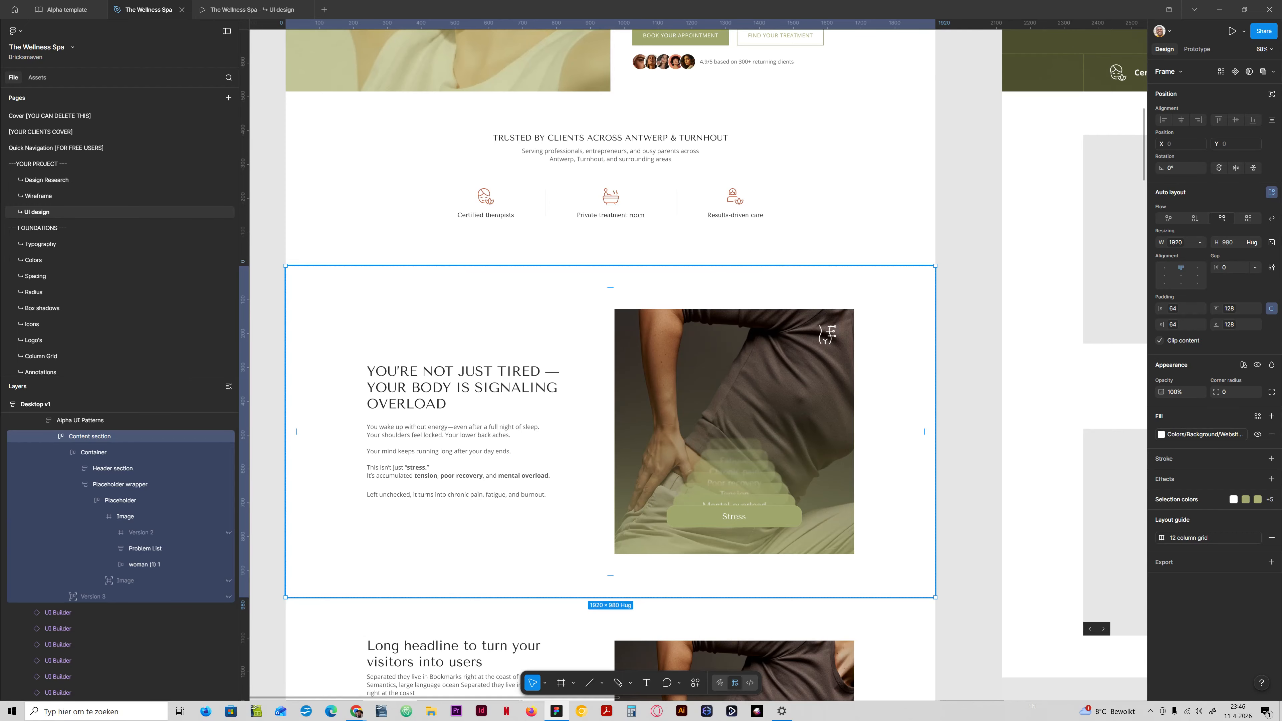
pyautogui.moveTo(929, 318); pyautogui.dragTo(681, 362)
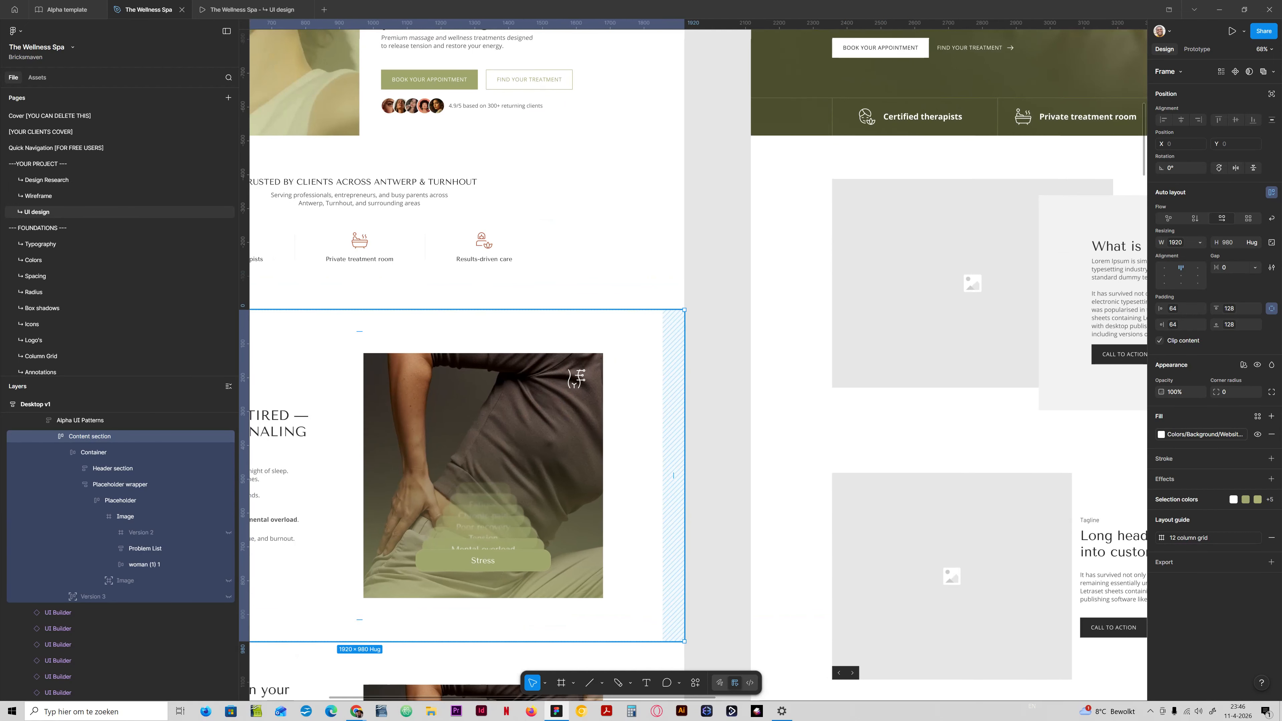
pyautogui.scroll(-3, 659, 408)
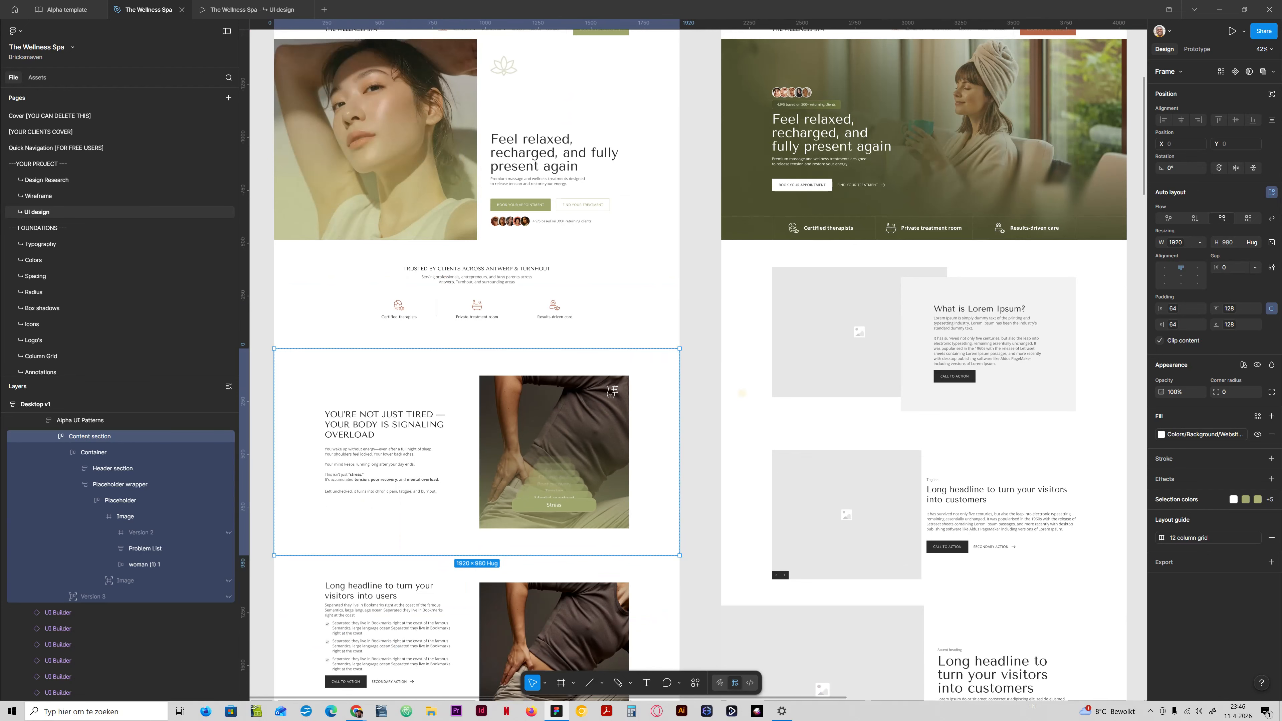
pyautogui.moveTo(742, 393); pyautogui.dragTo(483, 401)
pyautogui.moveTo(850, 390)
pyautogui.mouseDown()
pyautogui.moveTo(572, 387)
pyautogui.moveTo(662, 343)
pyautogui.mouseUp()
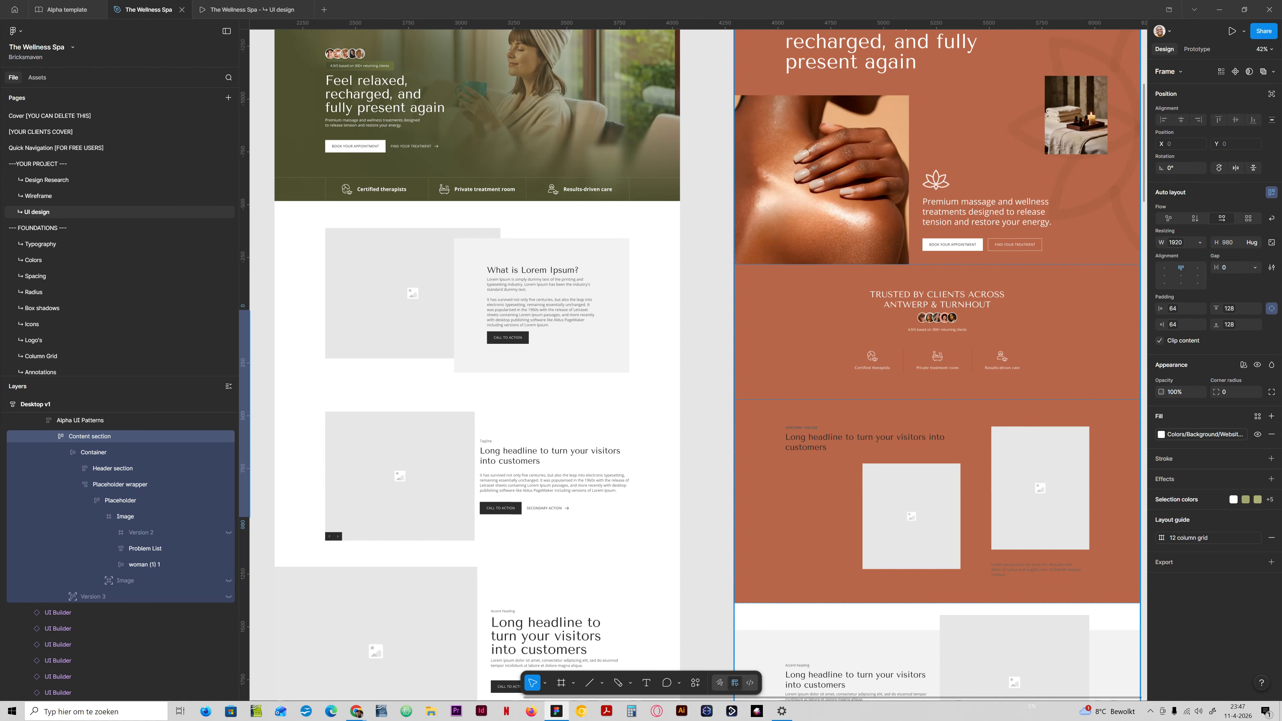
pyautogui.moveTo(659, 425); pyautogui.dragTo(1235, 446)
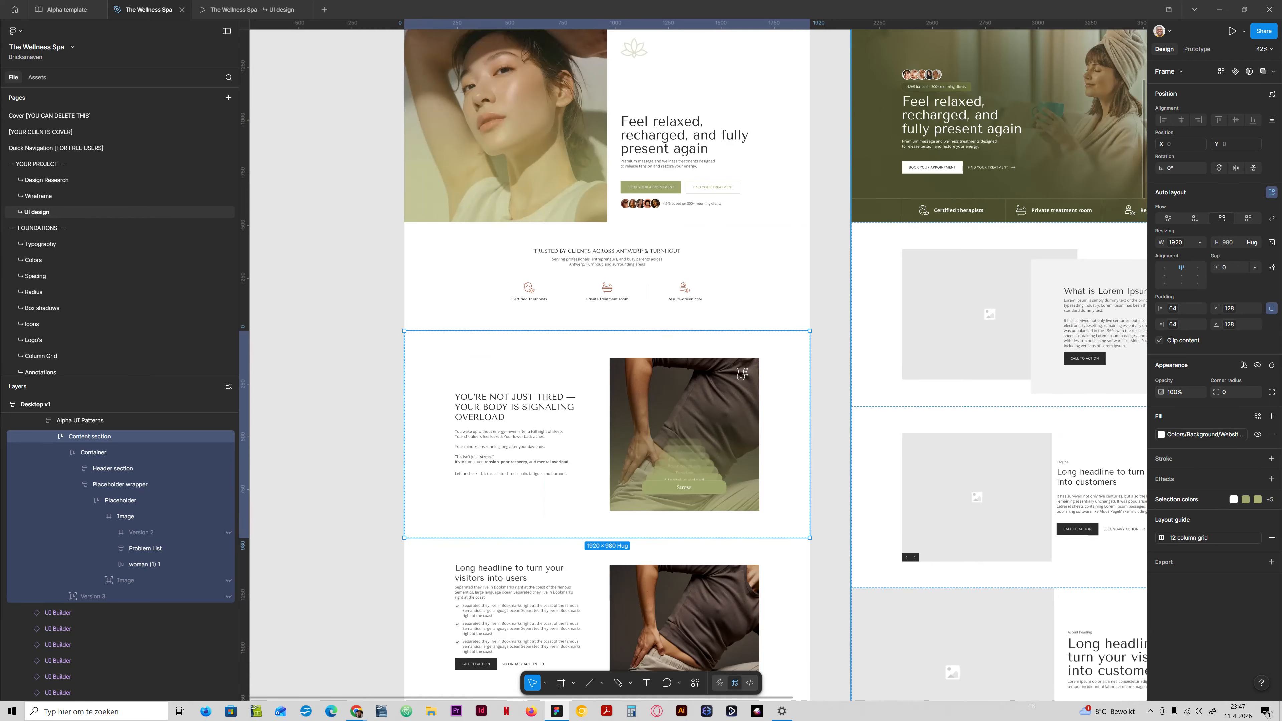
pyautogui.moveTo(828, 412); pyautogui.dragTo(720, 495)
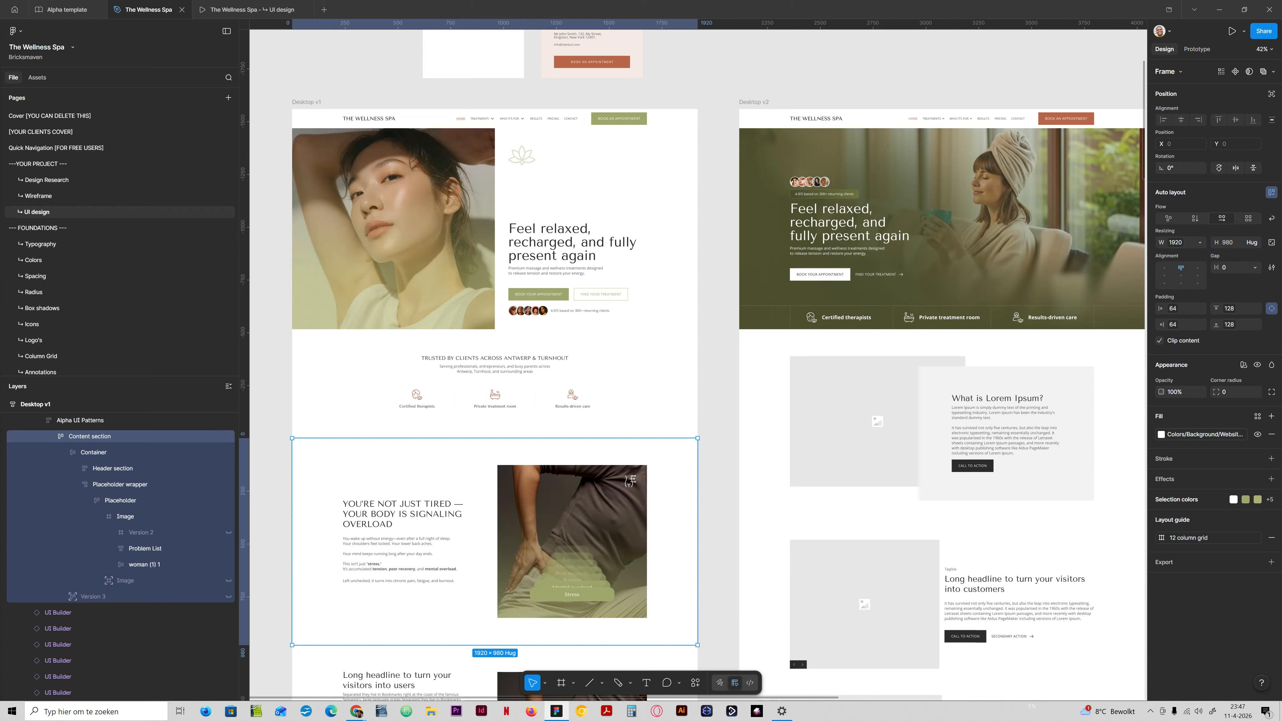
pyautogui.click(137, 209)
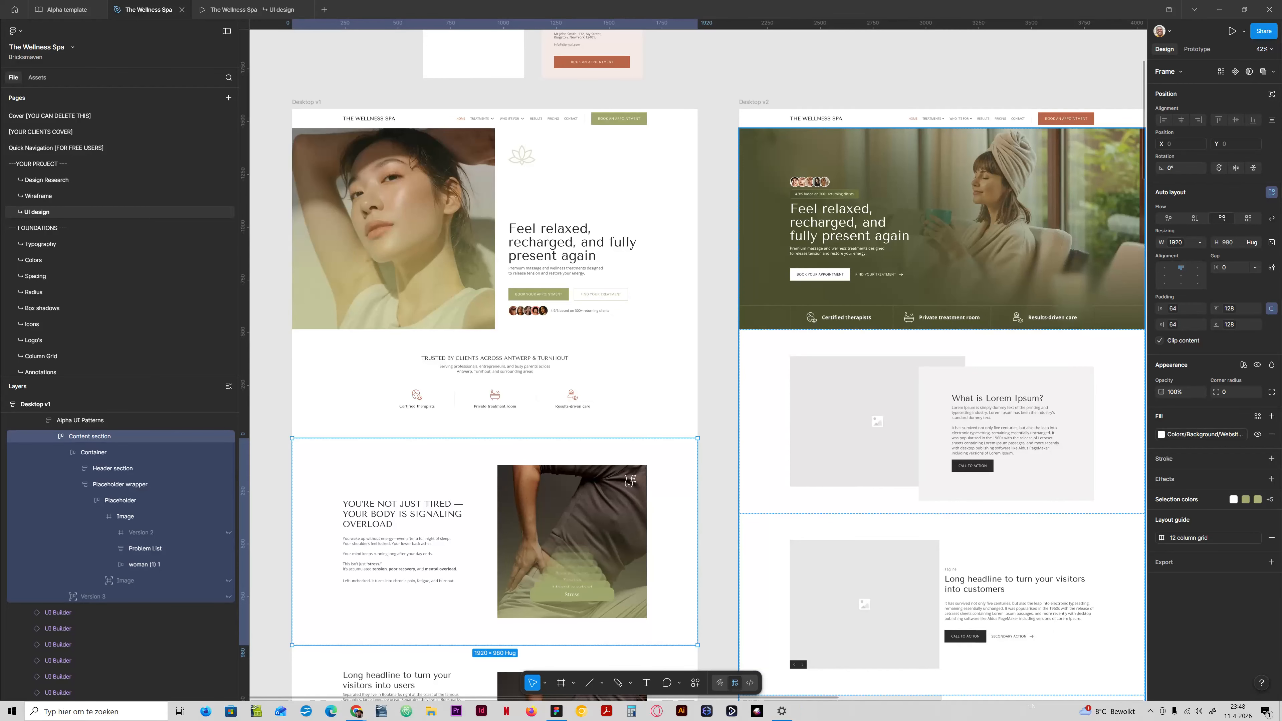
pyautogui.click(726, 475)
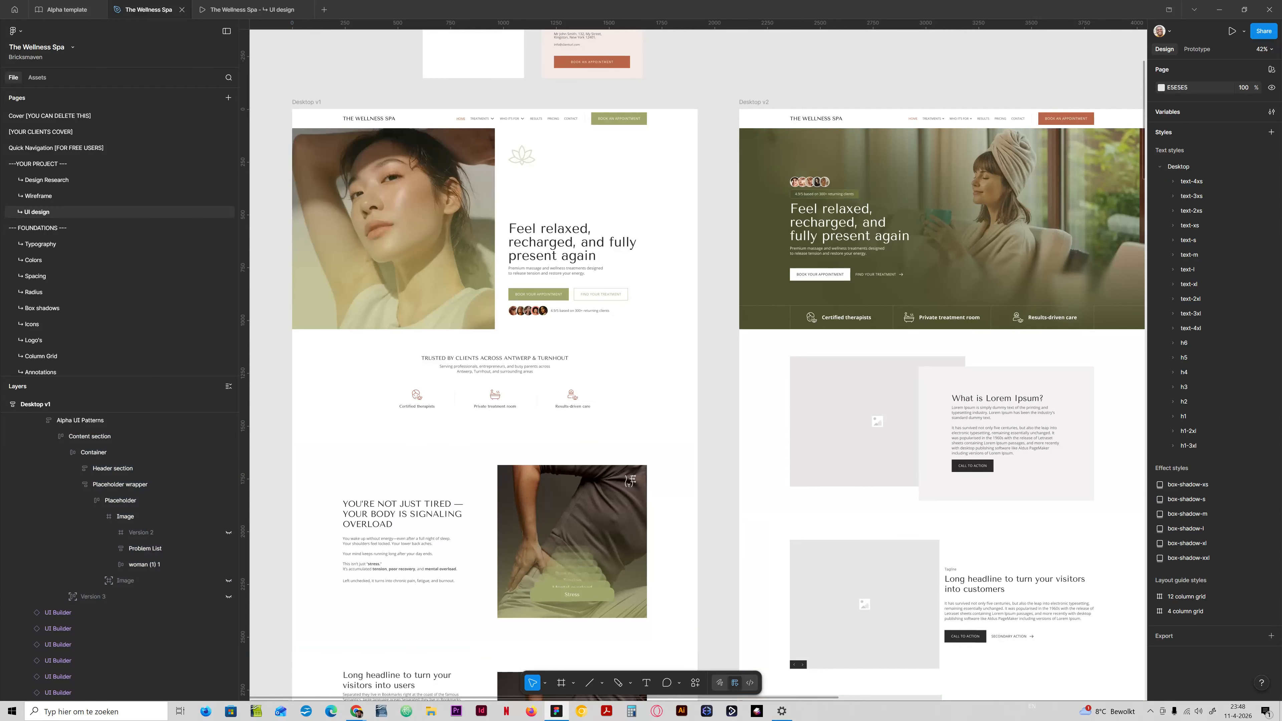
pyautogui.moveTo(764, 433); pyautogui.dragTo(848, 389)
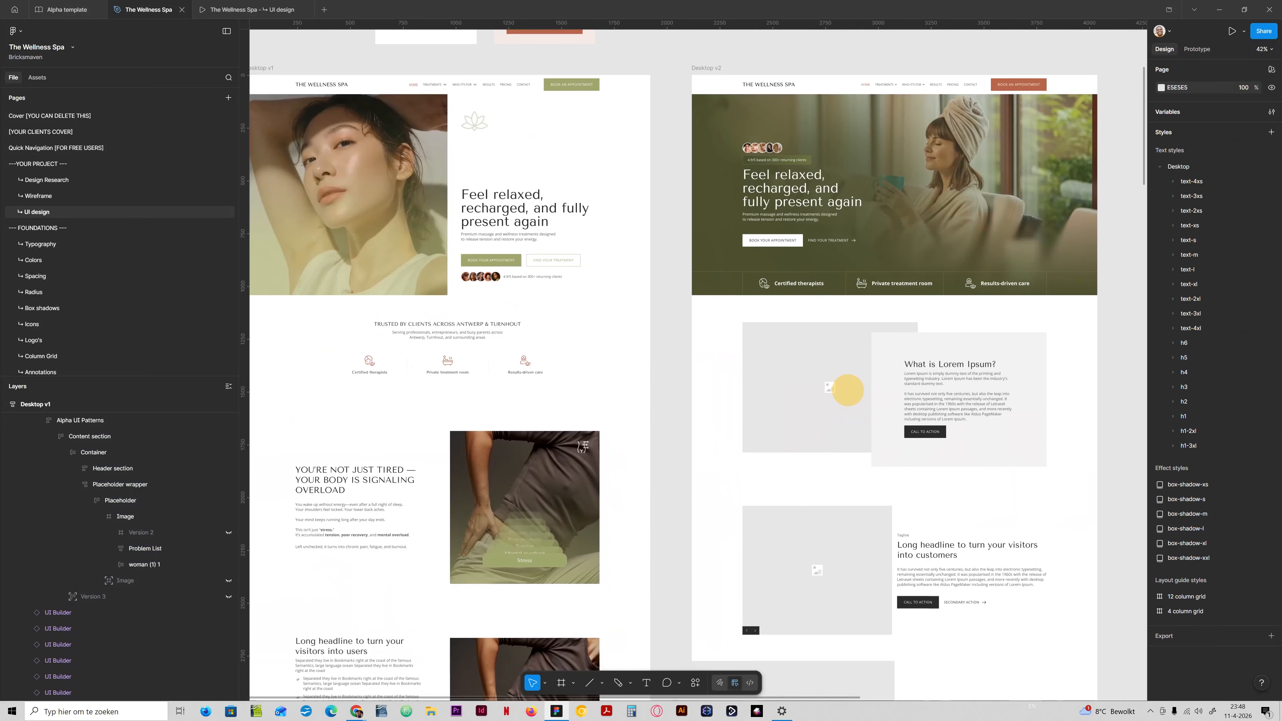
# Replace Desktop v2's "What is Lorem Ipsum?" heading with the problem section heading from Desktop v1 and set its width to fill container.
pyautogui.click(335, 479)
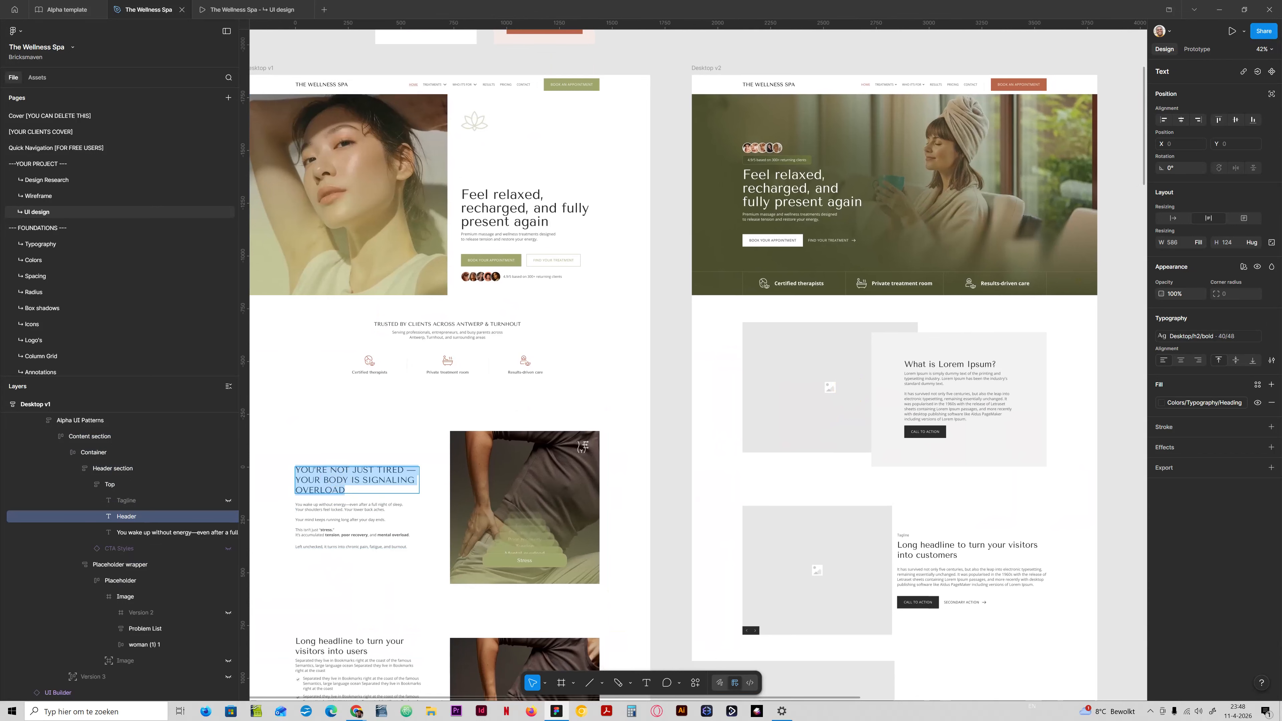
pyautogui.click(943, 363)
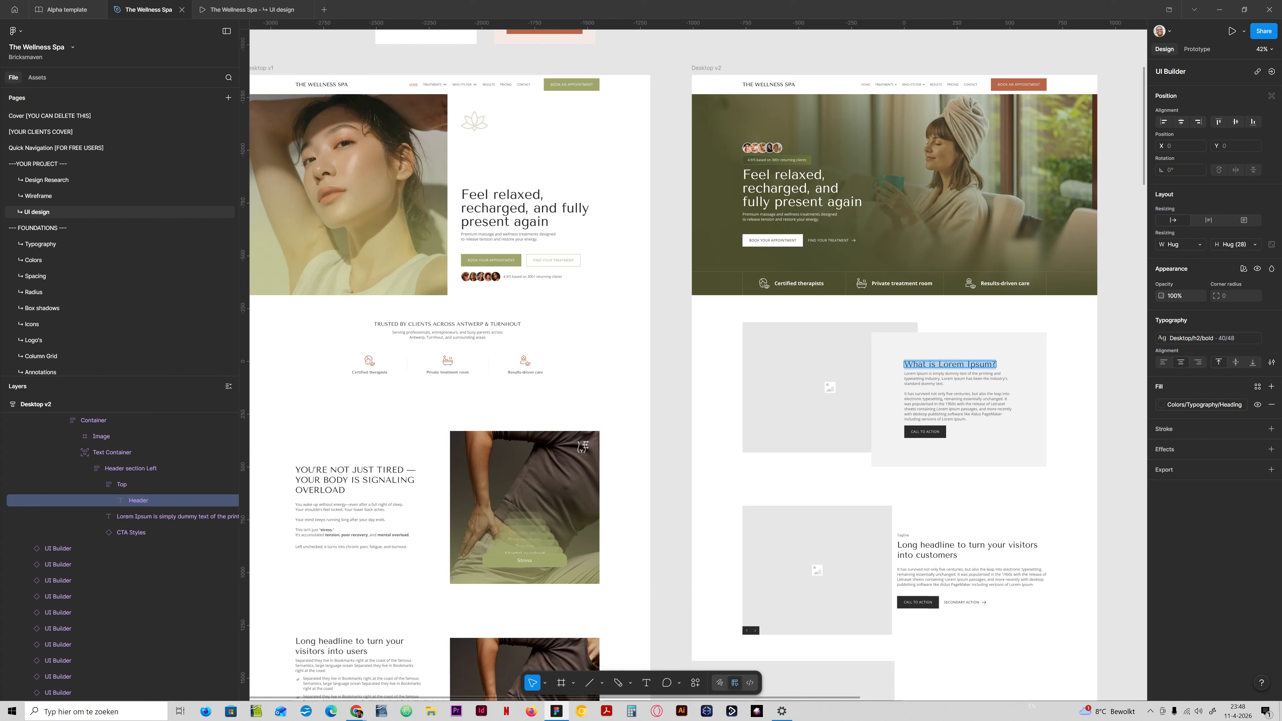
pyautogui.write("YOU'RE NOT JUST TIRED — YOUR BODY IS SIGNALING OVERLOAD")
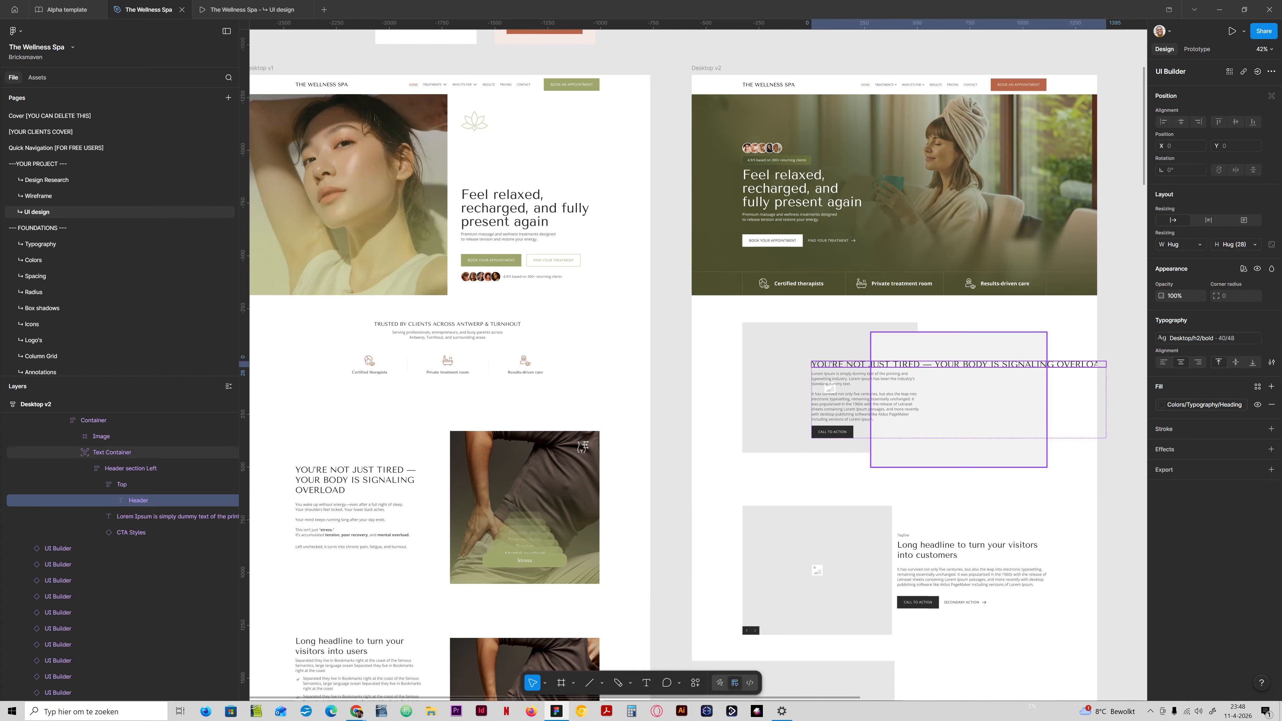
pyautogui.click(1176, 245)
pyautogui.click(1201, 257)
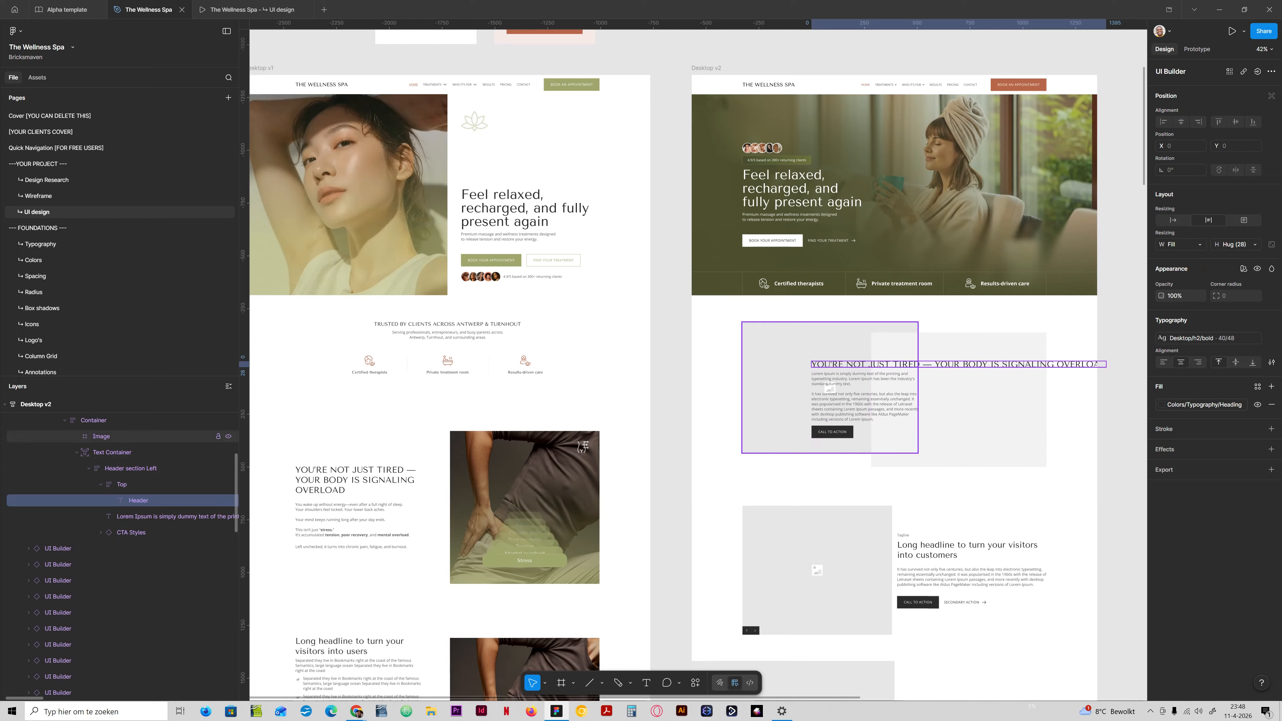
# Detach the Content section instance holding the pasted heading in Desktop v2.
pyautogui.click(112, 452)
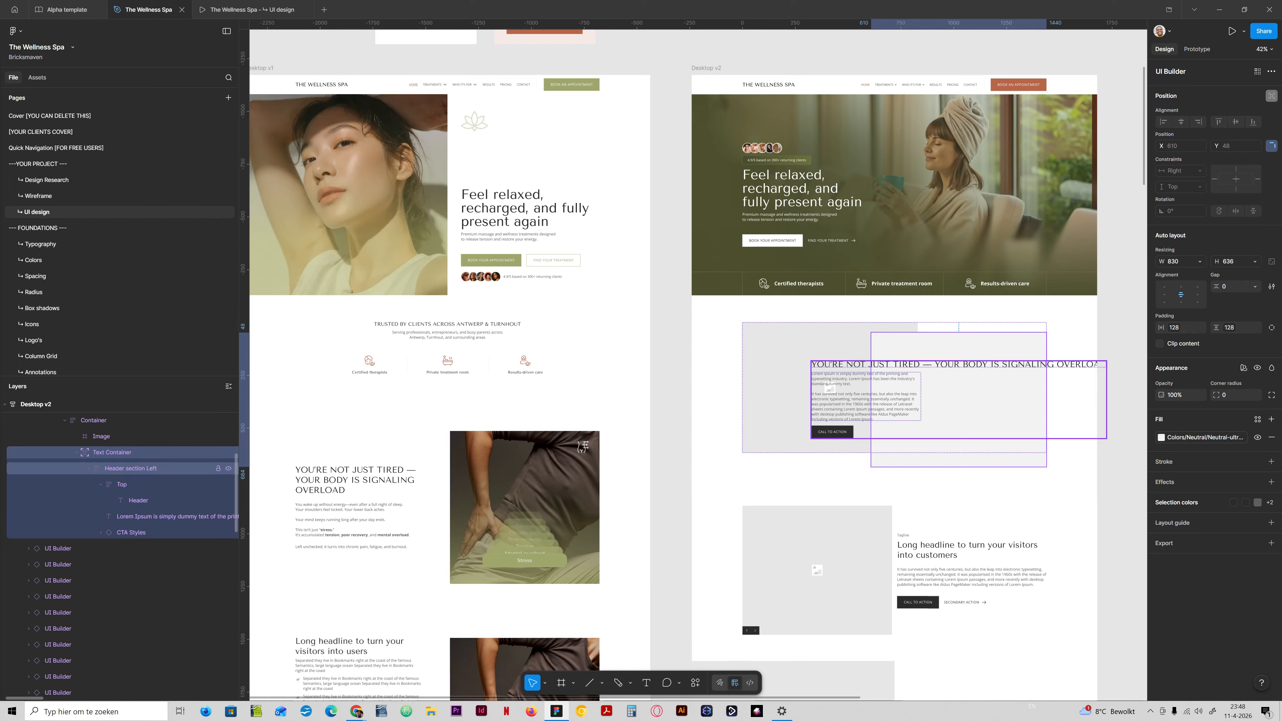
pyautogui.click(114, 469)
pyautogui.scroll(2, 114, 469)
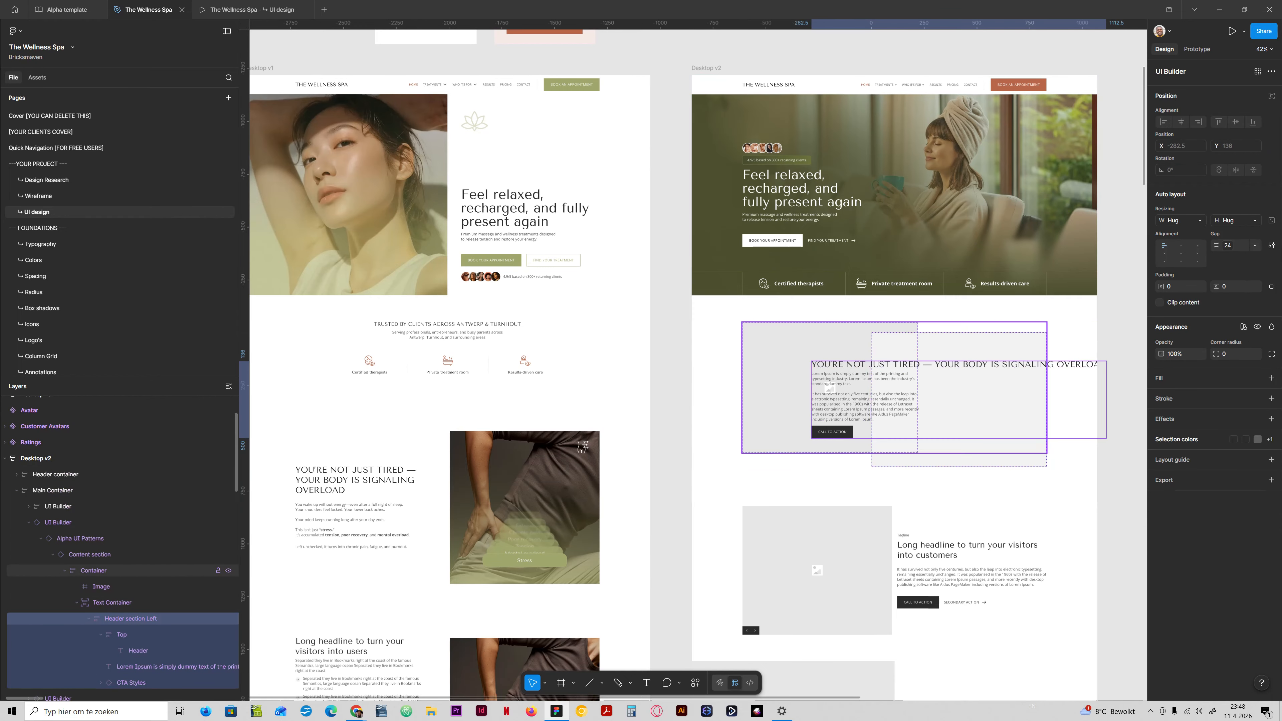
pyautogui.scroll(1, 93, 555)
pyautogui.rightClick(93, 554)
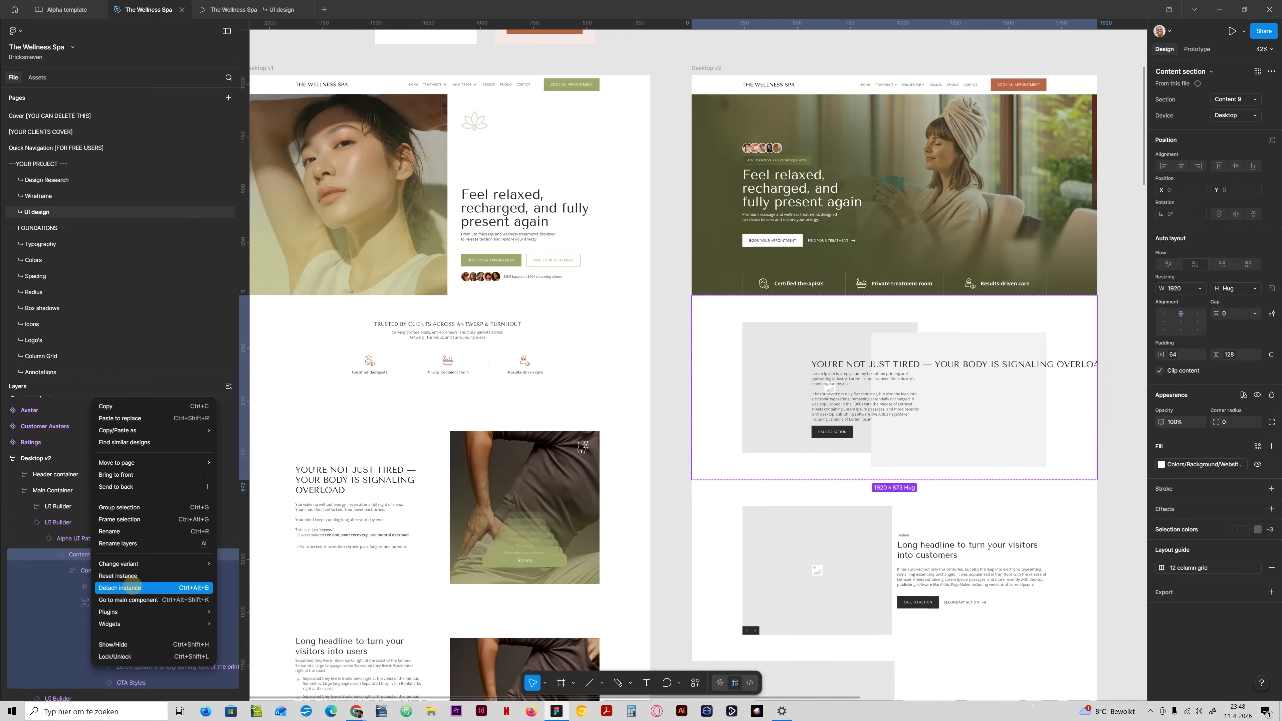
pyautogui.click(121, 587)
# Set the width of the Header section Left frame inside the Text Container to fill container.
pyautogui.doubleClick(890, 373)
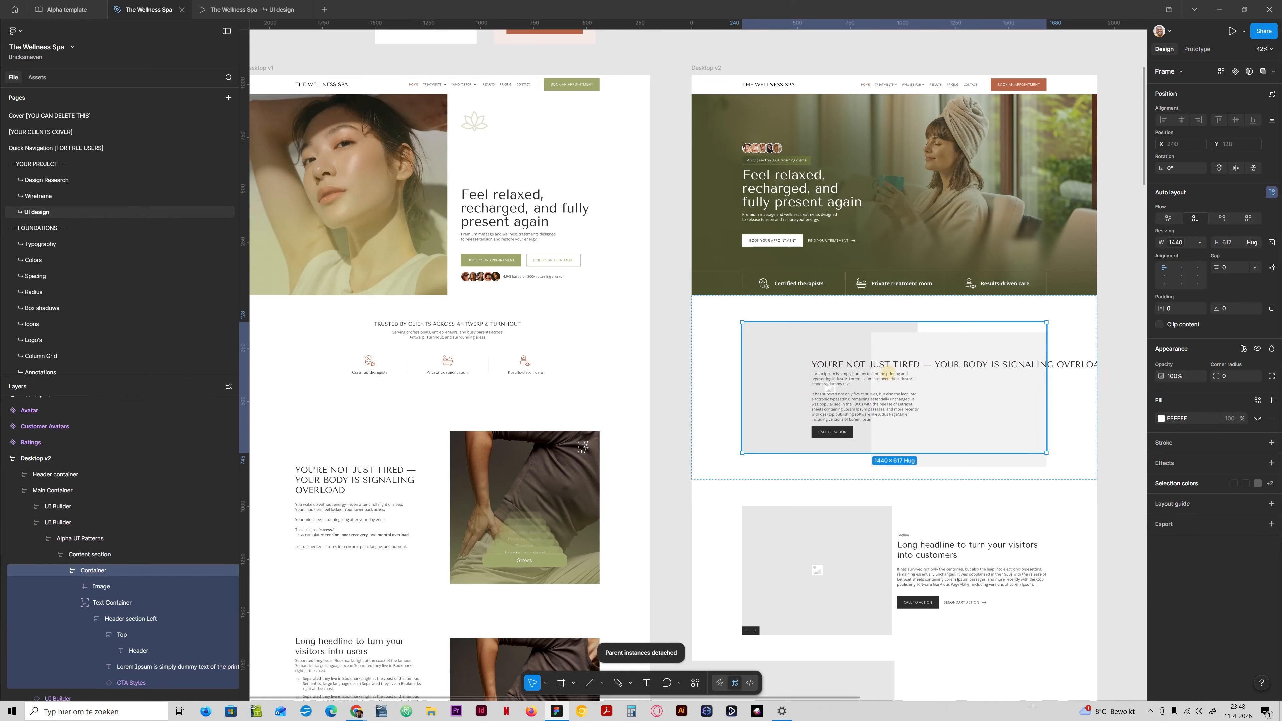
pyautogui.doubleClick(903, 364)
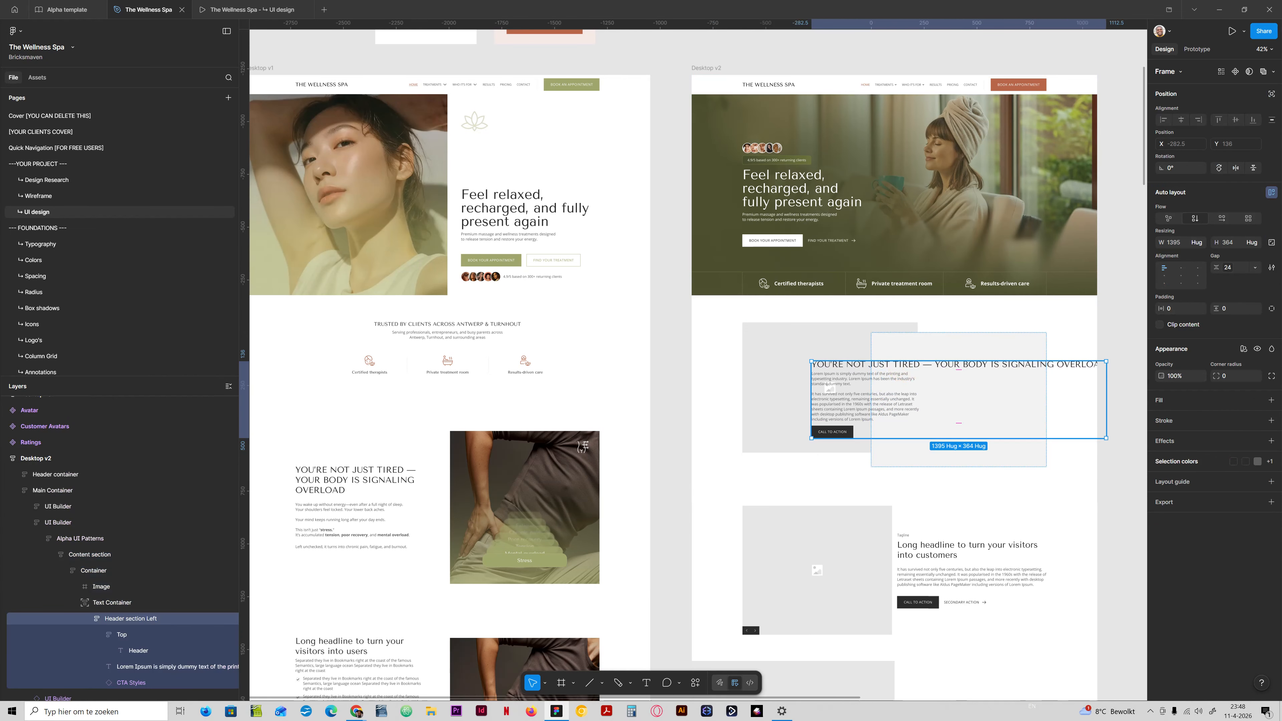
pyautogui.click(1200, 242)
pyautogui.click(1166, 254)
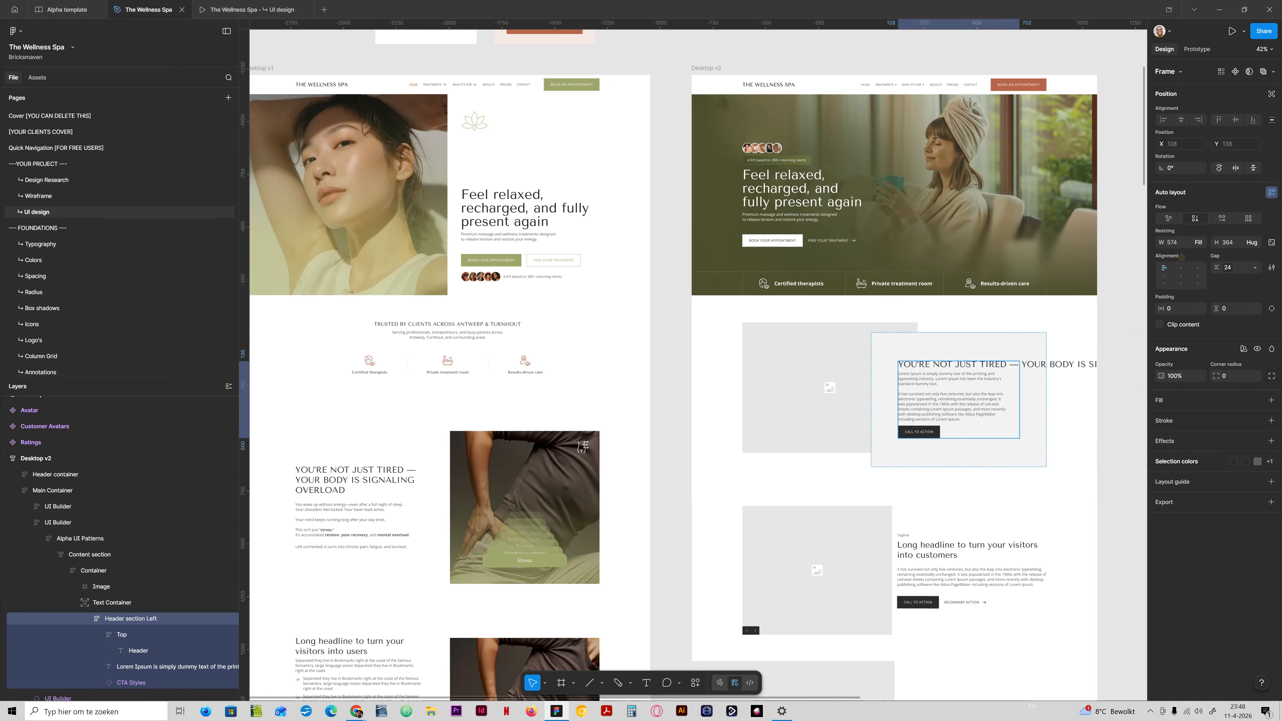
# Set the Top frame around the Desktop v2 problem heading to fill container width and left-align the heading text.
pyautogui.doubleClick(1002, 364)
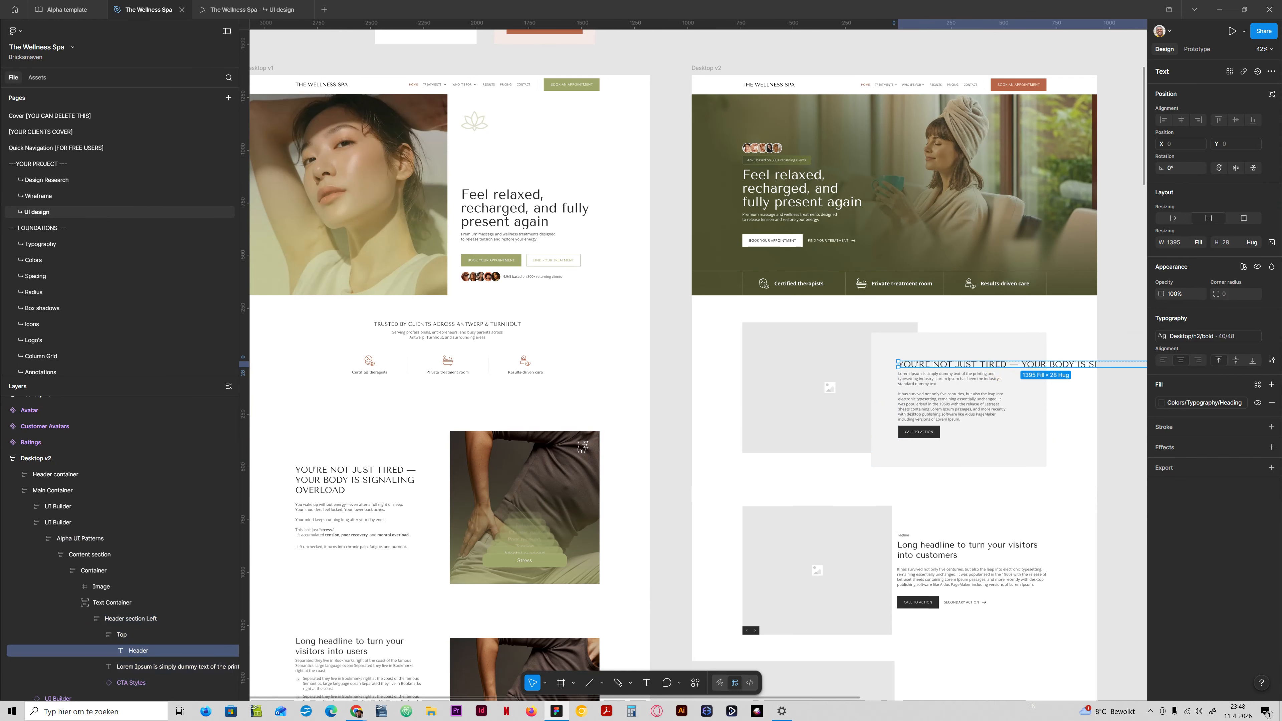
pyautogui.click(1198, 242)
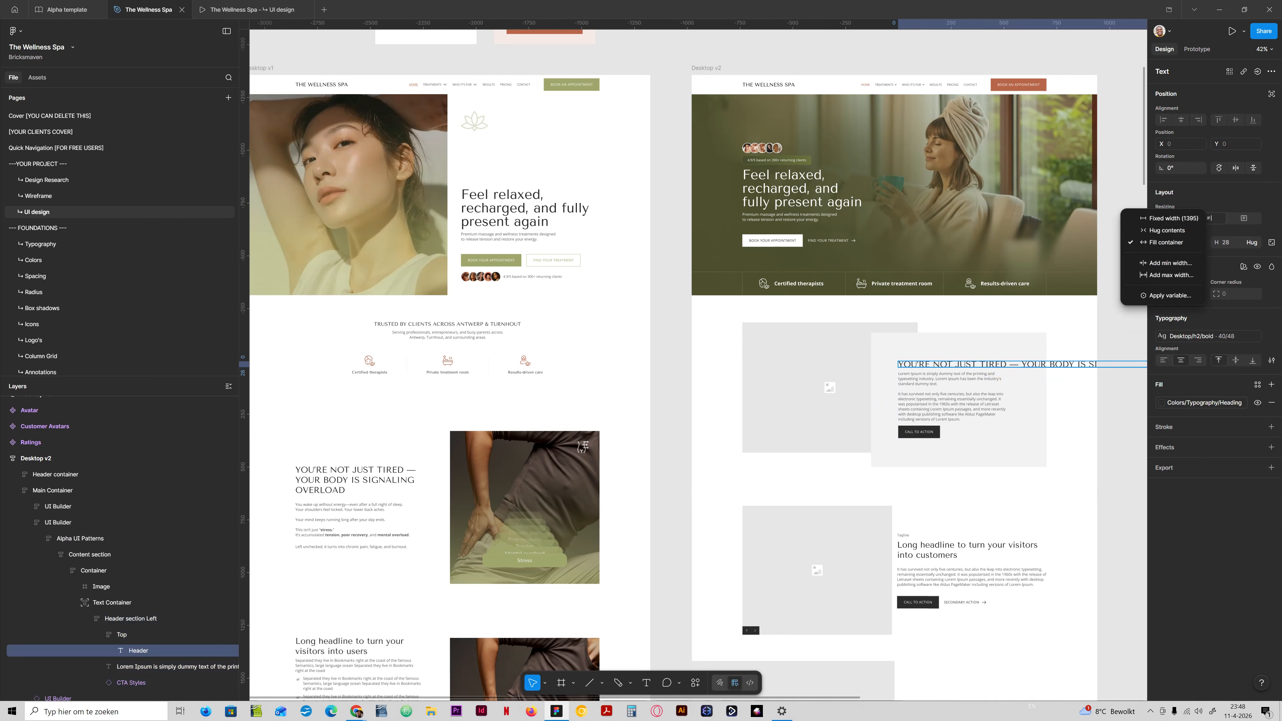
pyautogui.click(149, 635)
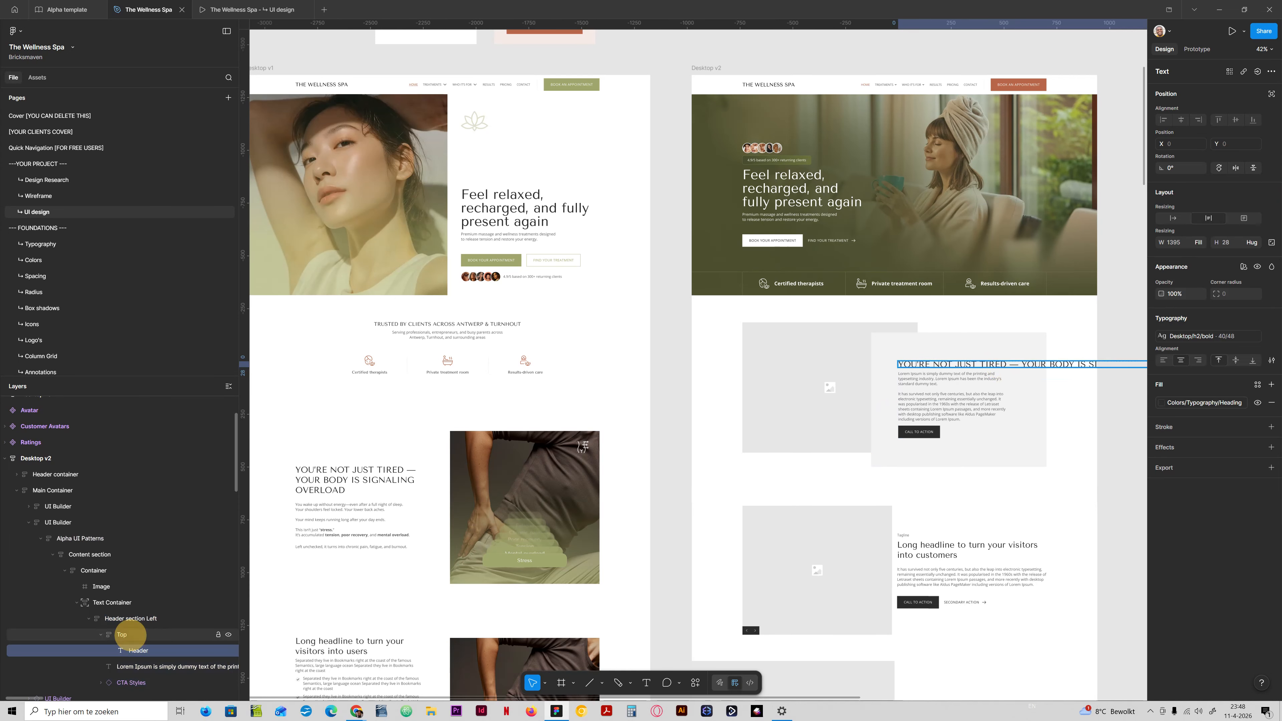
pyautogui.click(149, 634)
pyautogui.click(1199, 243)
pyautogui.click(1178, 252)
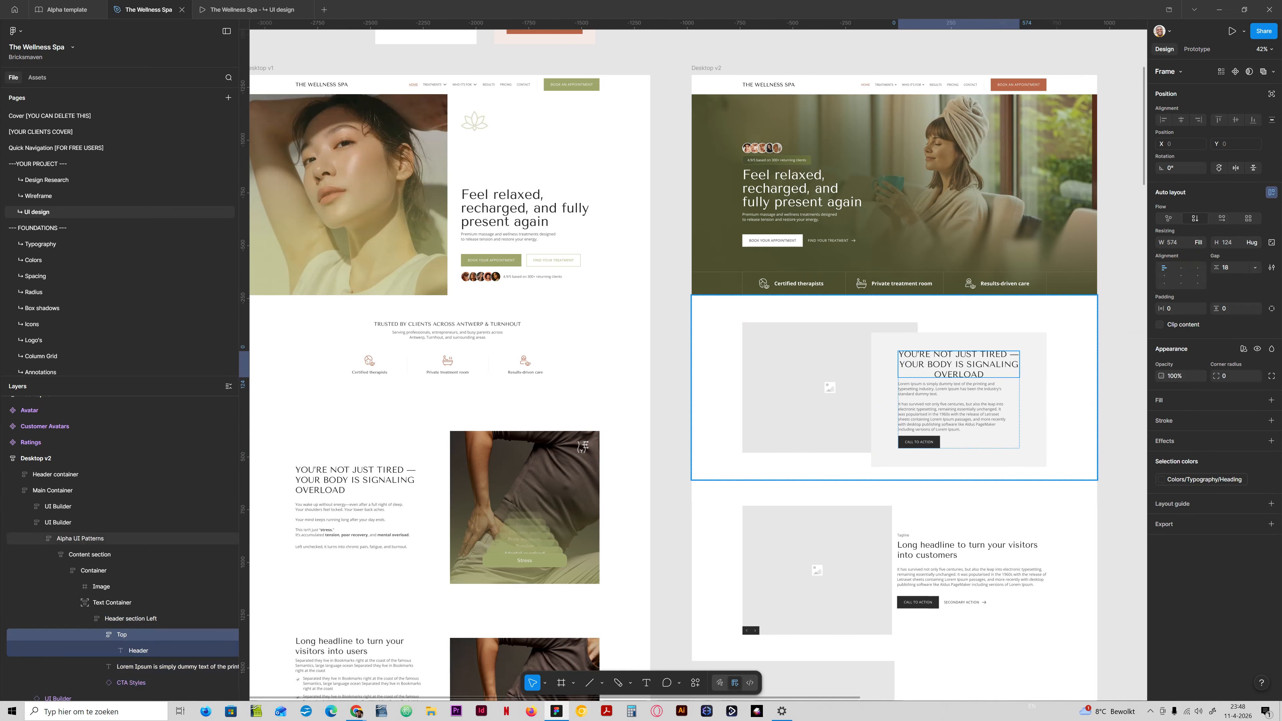
pyautogui.press('Return')
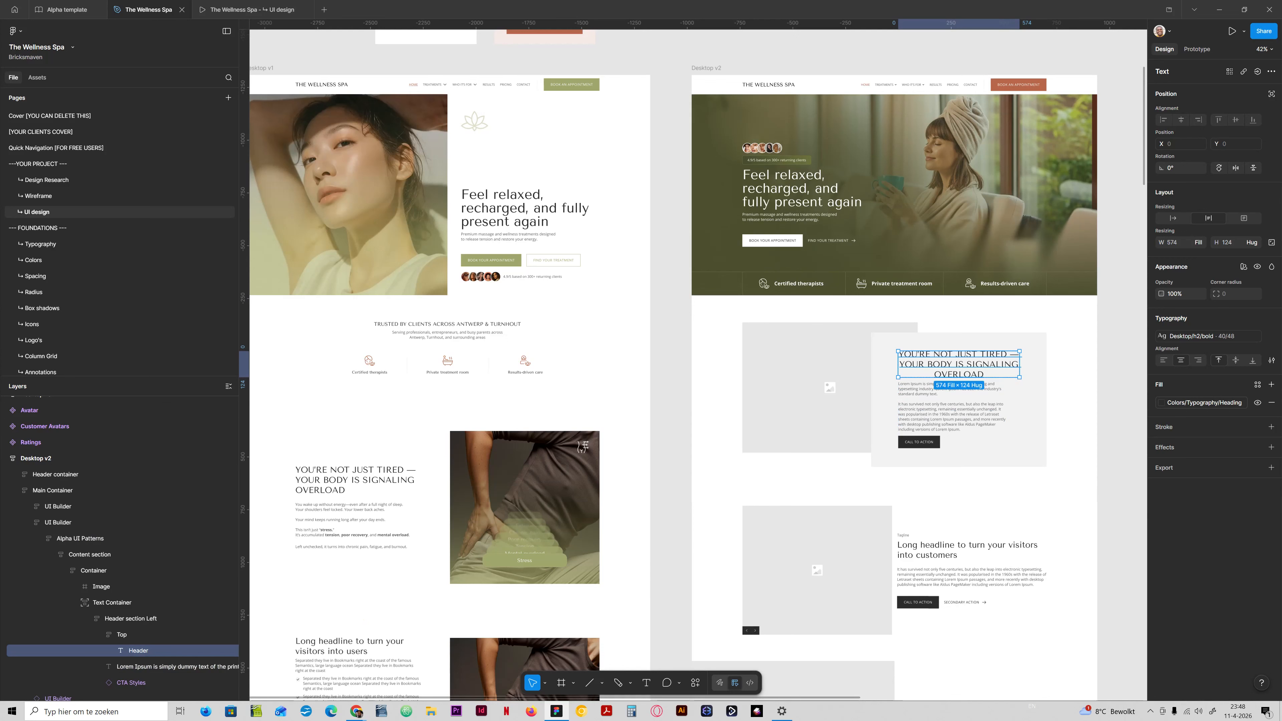
pyautogui.click(1163, 360)
# Replace the Lorem Ipsum paragraph in Desktop v2's text box with the body copy from Desktop v1's problem section.
pyautogui.keyDown('ctrl'); pyautogui.doubleClick(354, 525); pyautogui.keyUp('ctrl')
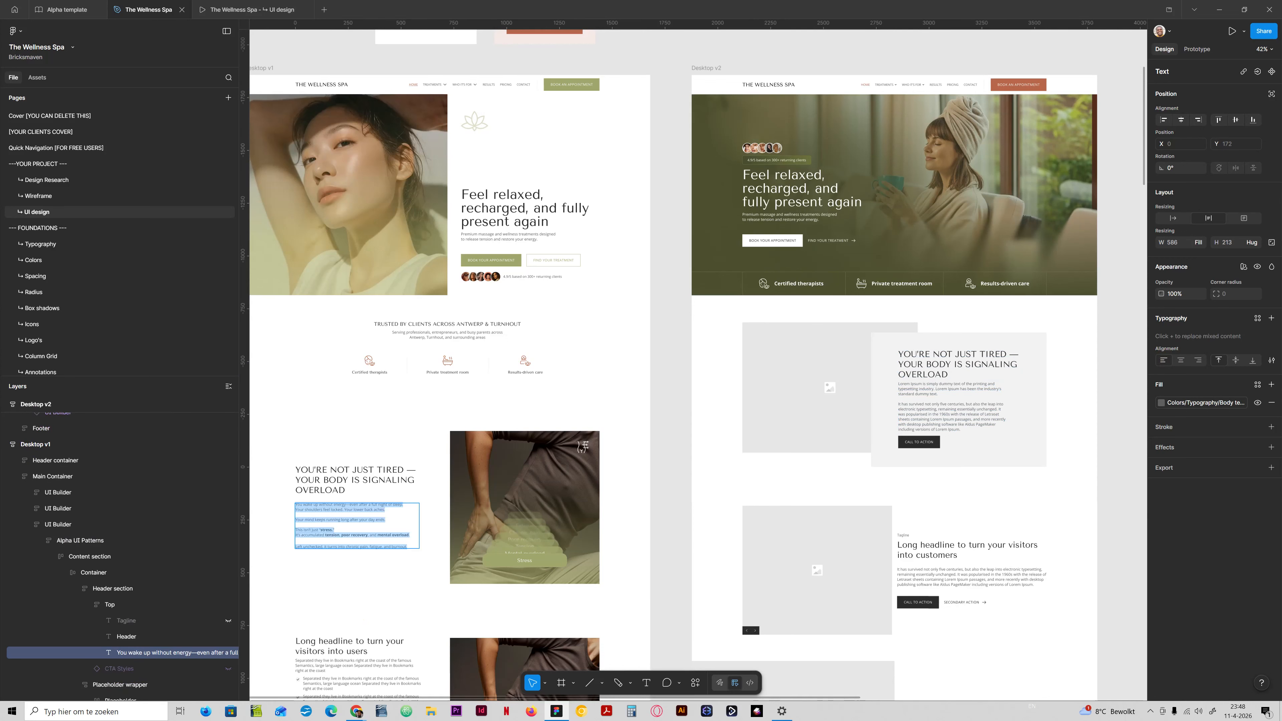
pyautogui.hotkey('ctrl', 'c')
pyautogui.keyDown('ctrl'); pyautogui.doubleClick(965, 409); pyautogui.keyUp('ctrl')
pyautogui.hotkey('ctrl', 'v')
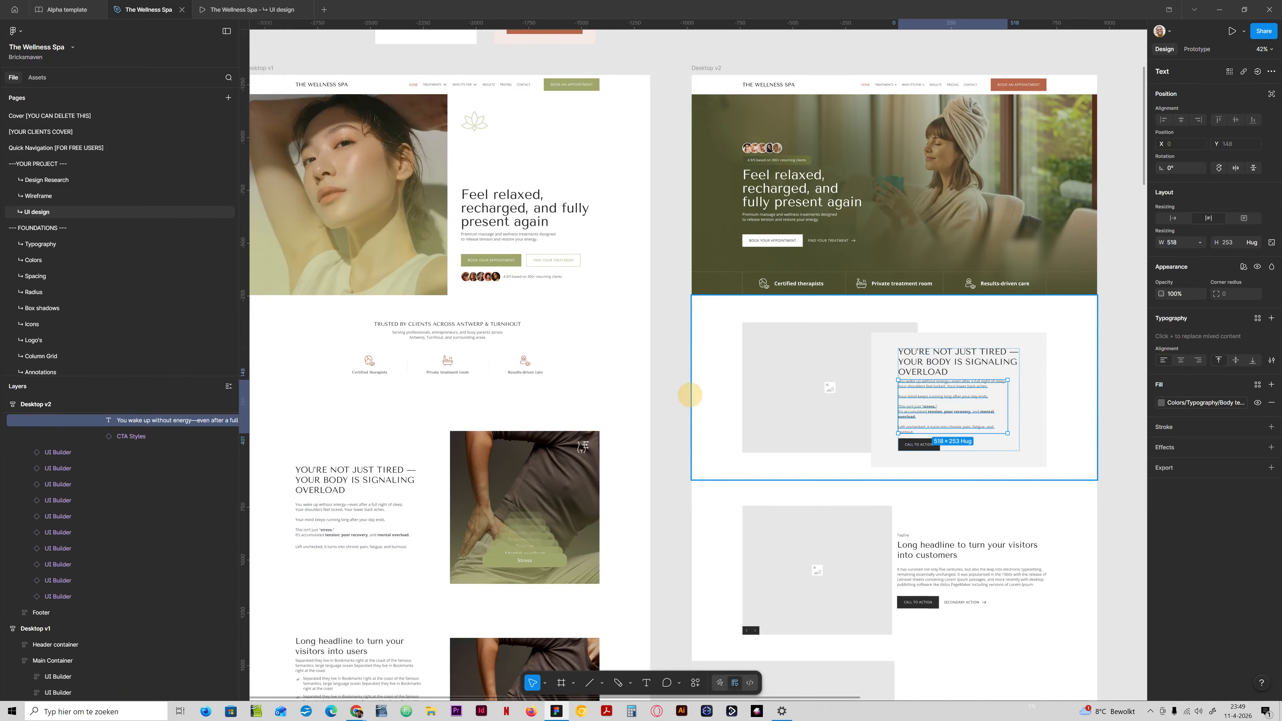
pyautogui.click(676, 399)
# Hide the CTA Styles button below the body copy in Desktop v2's problem section.
pyautogui.hscroll(2, 821, 399)
pyautogui.hscroll(2, 819, 399)
pyautogui.scroll(1, 819, 400)
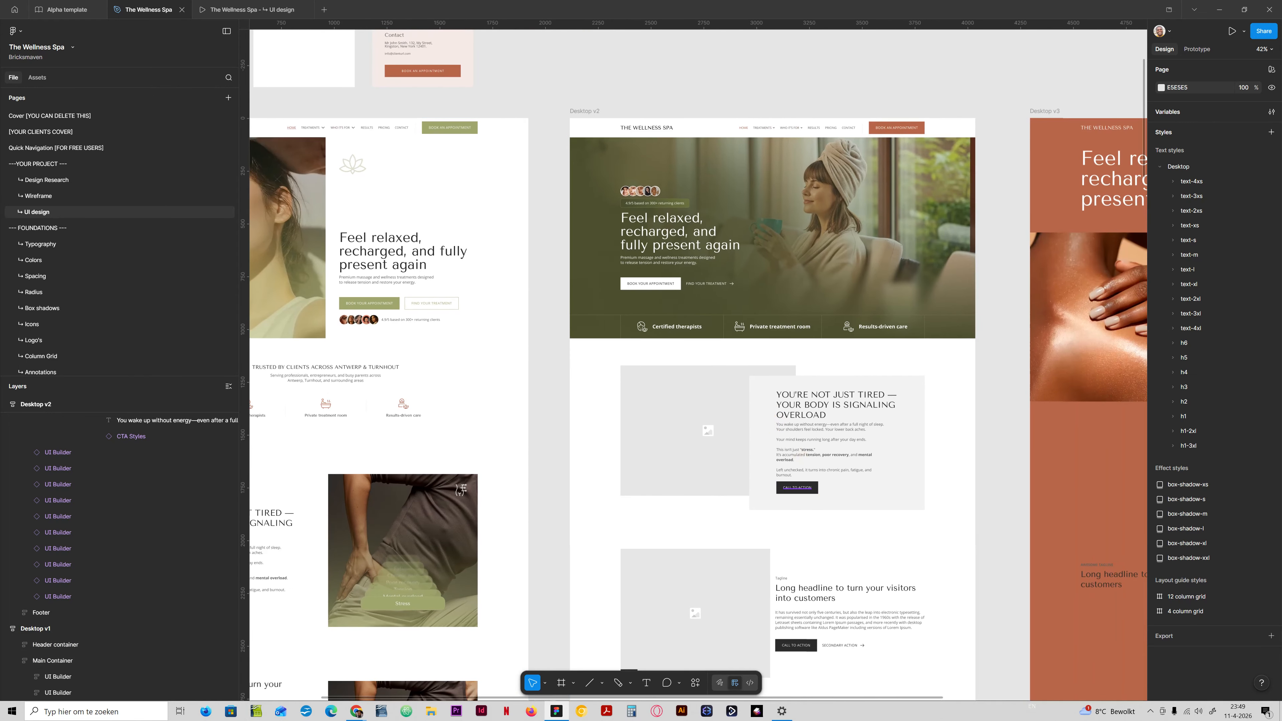
pyautogui.keyDown('ctrl'); pyautogui.click(802, 489); pyautogui.keyUp('ctrl')
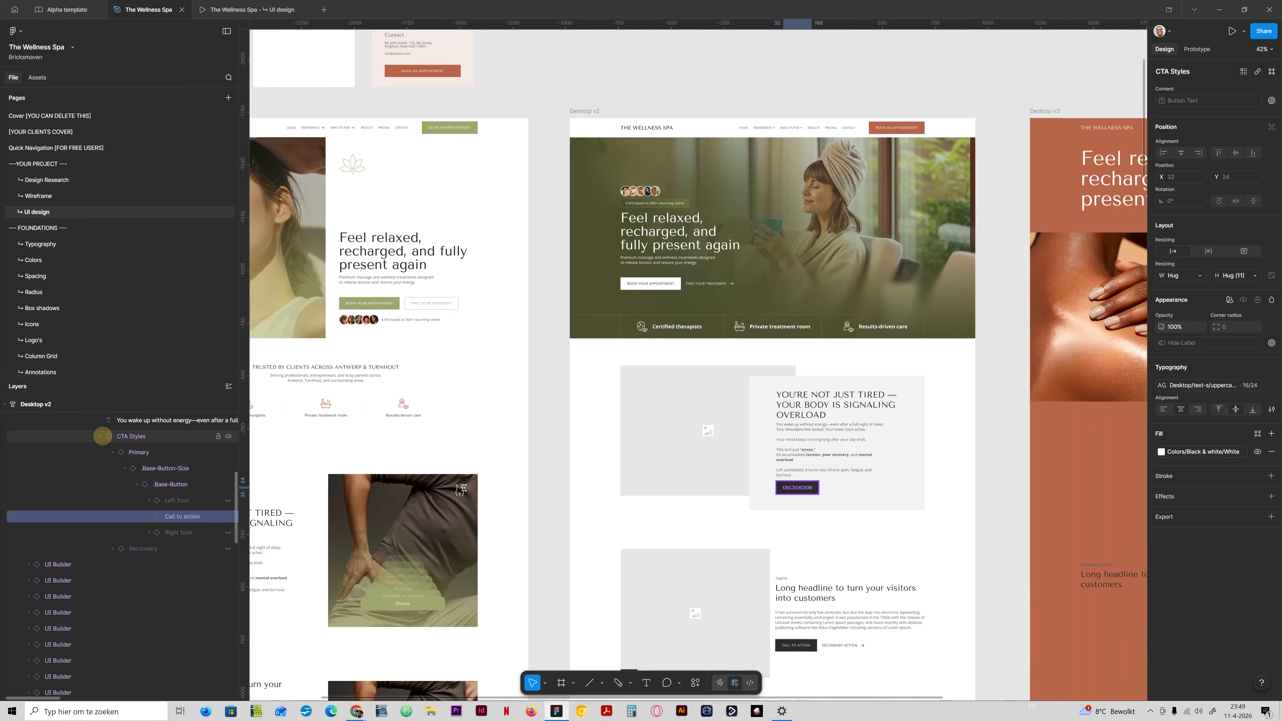
pyautogui.click(100, 435)
pyautogui.click(229, 435)
# Select the image placeholder in Desktop v2's problem section and open the Lummi plugin beside it.
pyautogui.keyDown('ctrl'); pyautogui.click(679, 434); pyautogui.keyUp('ctrl')
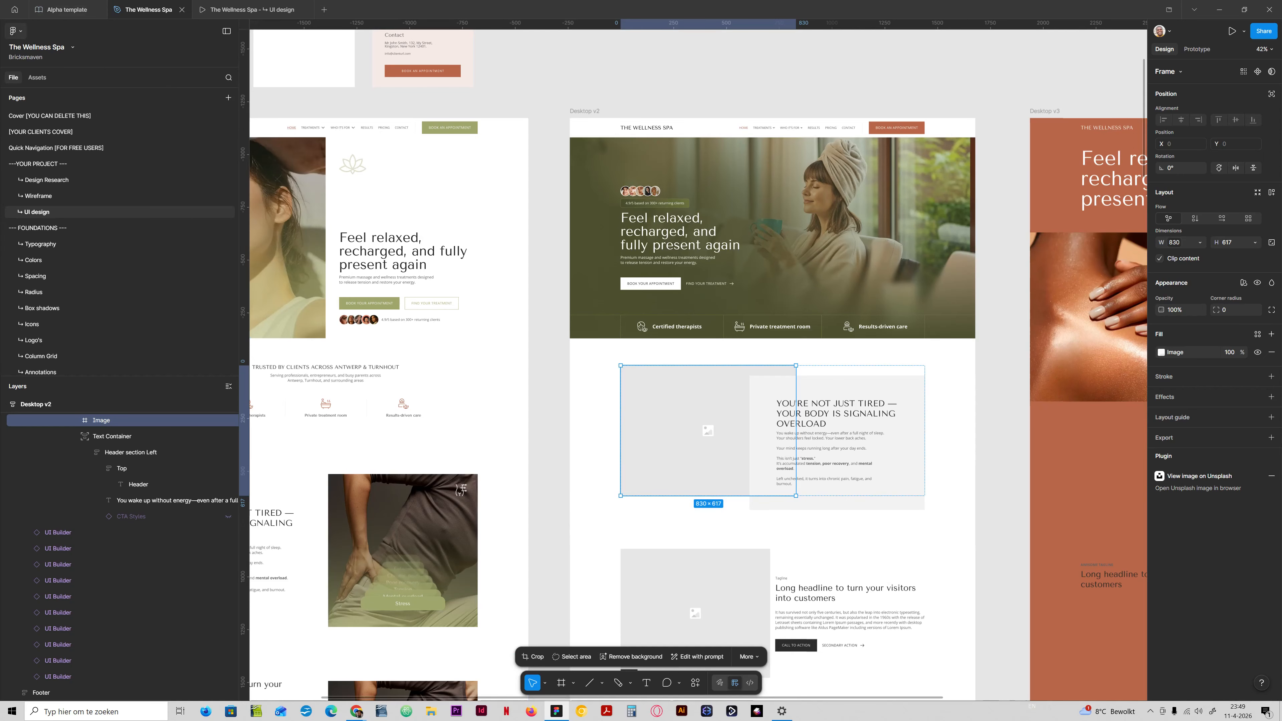
pyautogui.click(15, 30)
pyautogui.moveTo(50, 84)
pyautogui.moveTo(50, 164)
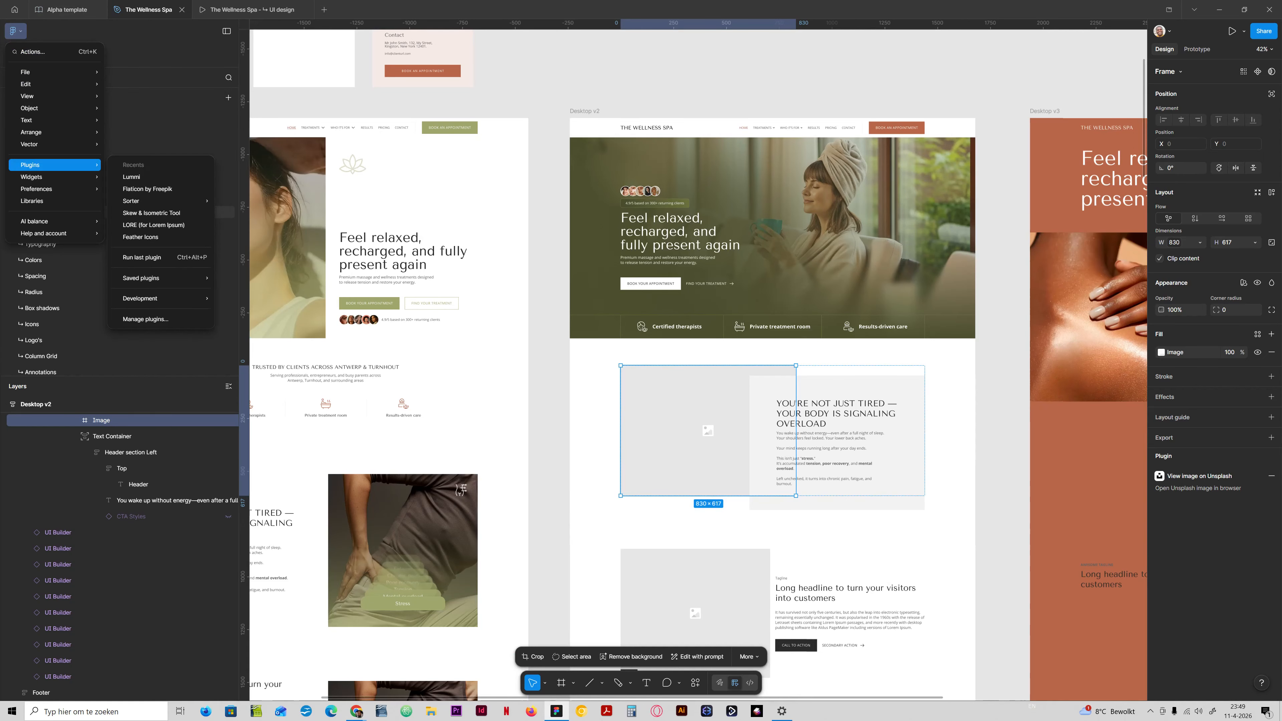
pyautogui.click(134, 178)
pyautogui.moveTo(333, 197); pyautogui.dragTo(513, 250)
# Search the Lummi photo library for "back pain" and look through the results for a problem section photo.
pyautogui.click(501, 295)
pyautogui.write('badk p')
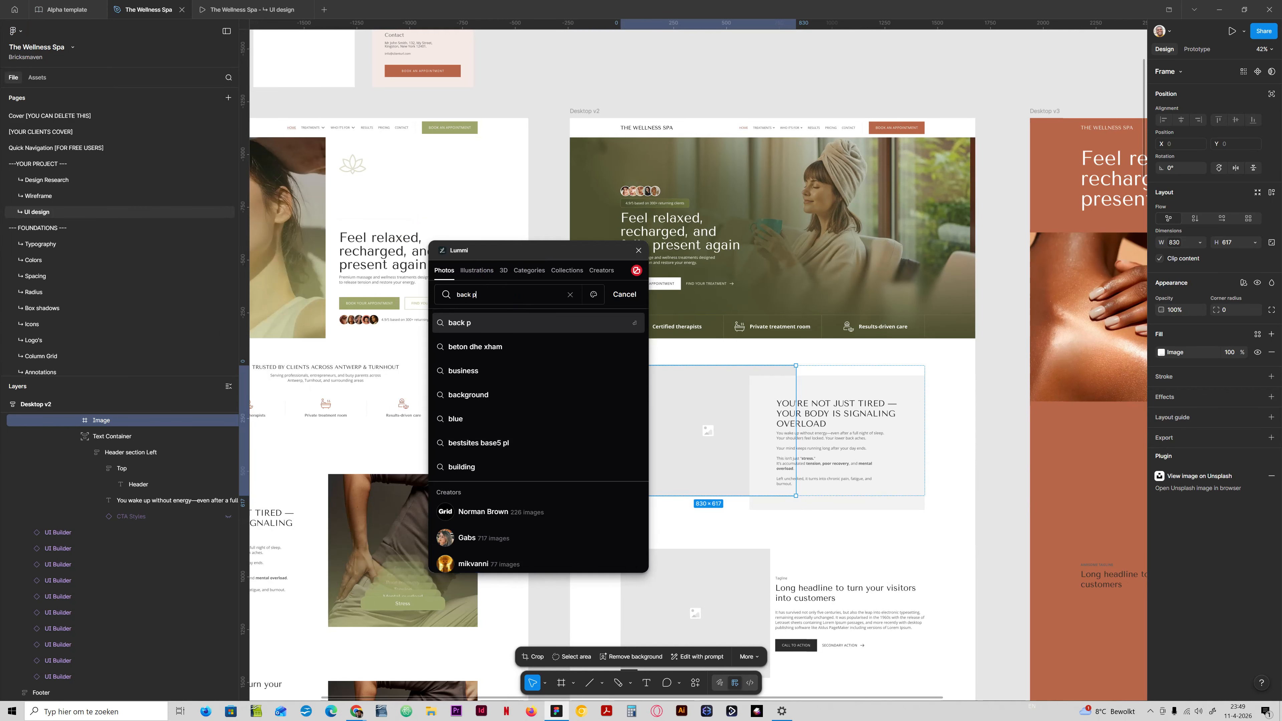
pyautogui.write('ain')
pyautogui.press('Return')
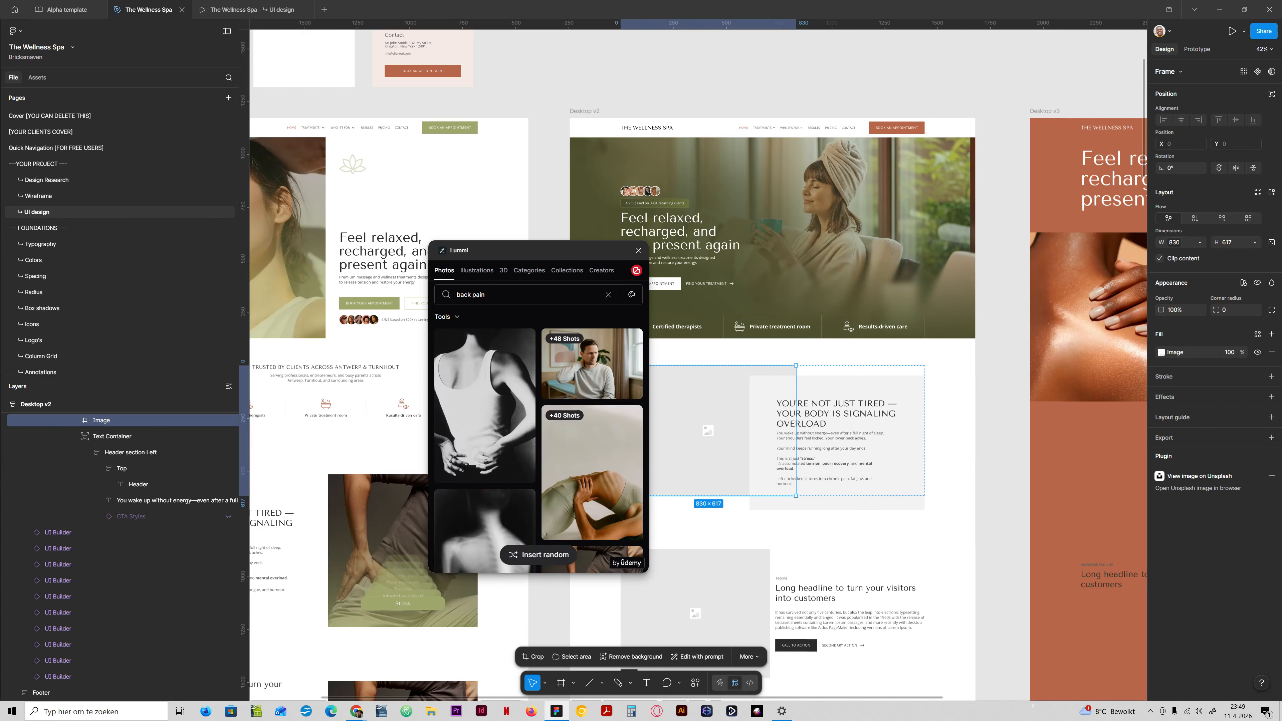
pyautogui.scroll(-5, 539, 451)
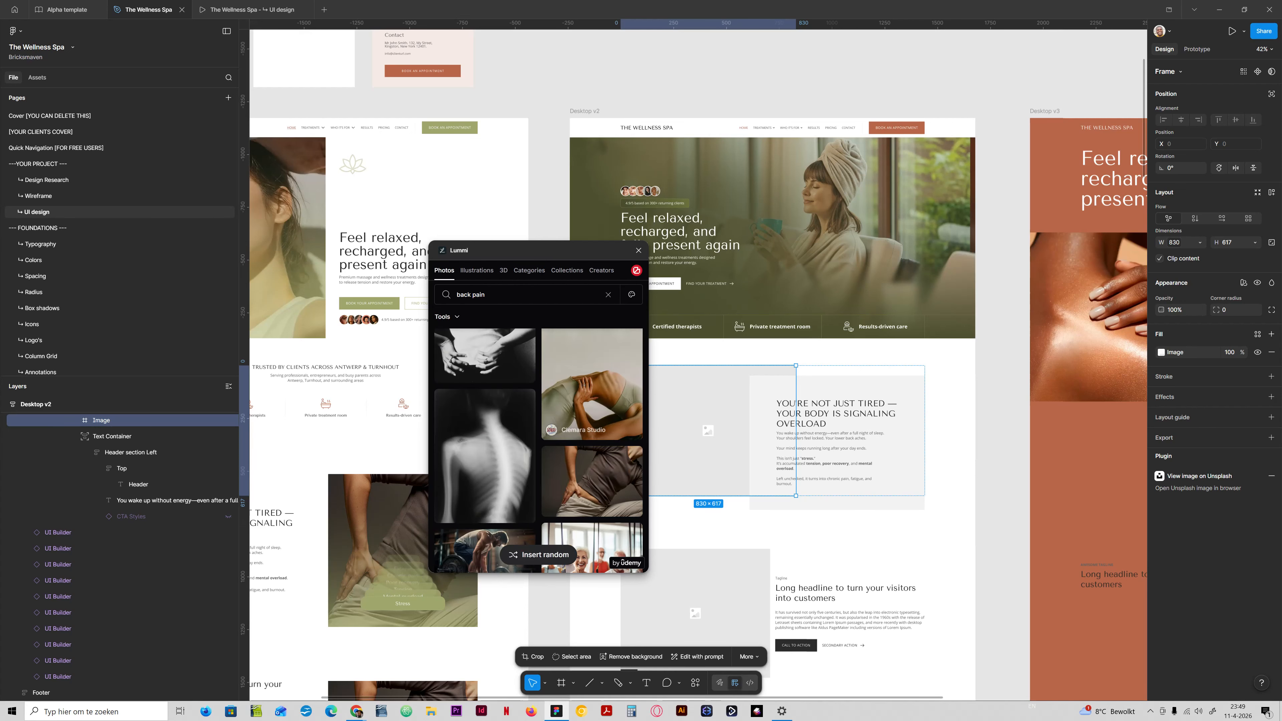
pyautogui.scroll(-4, 538, 451)
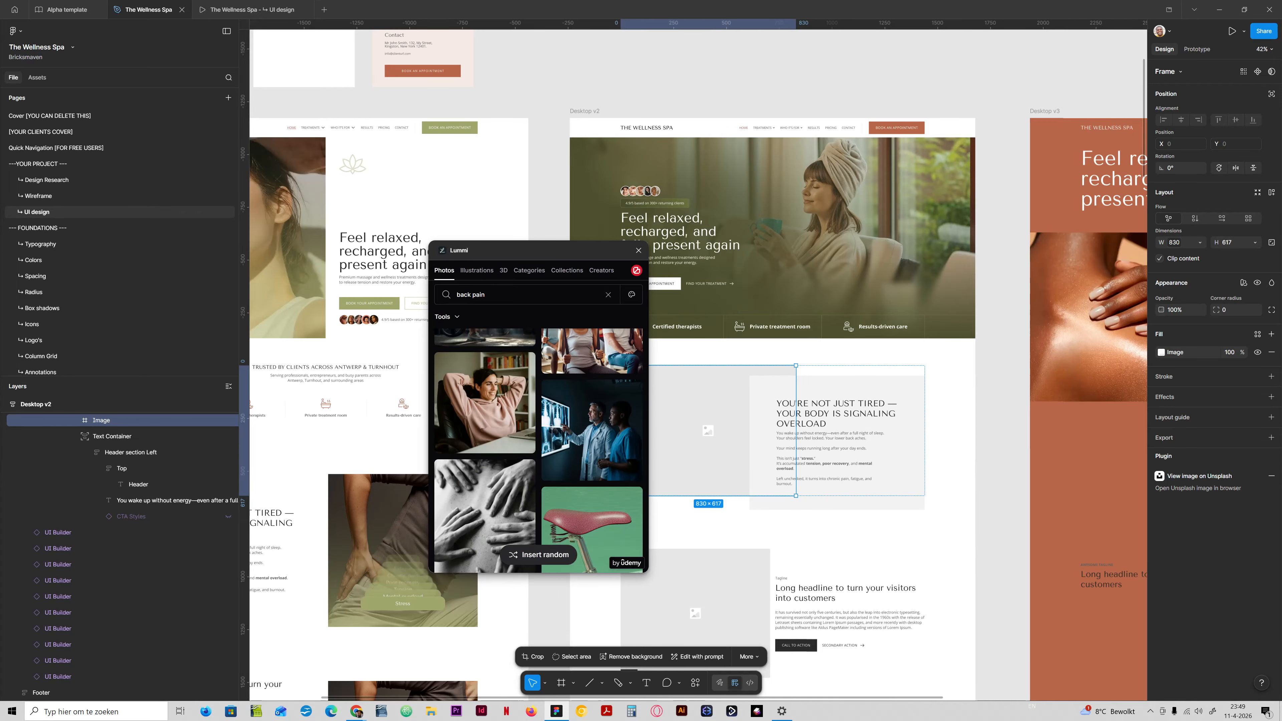
pyautogui.scroll(-5, 591, 374)
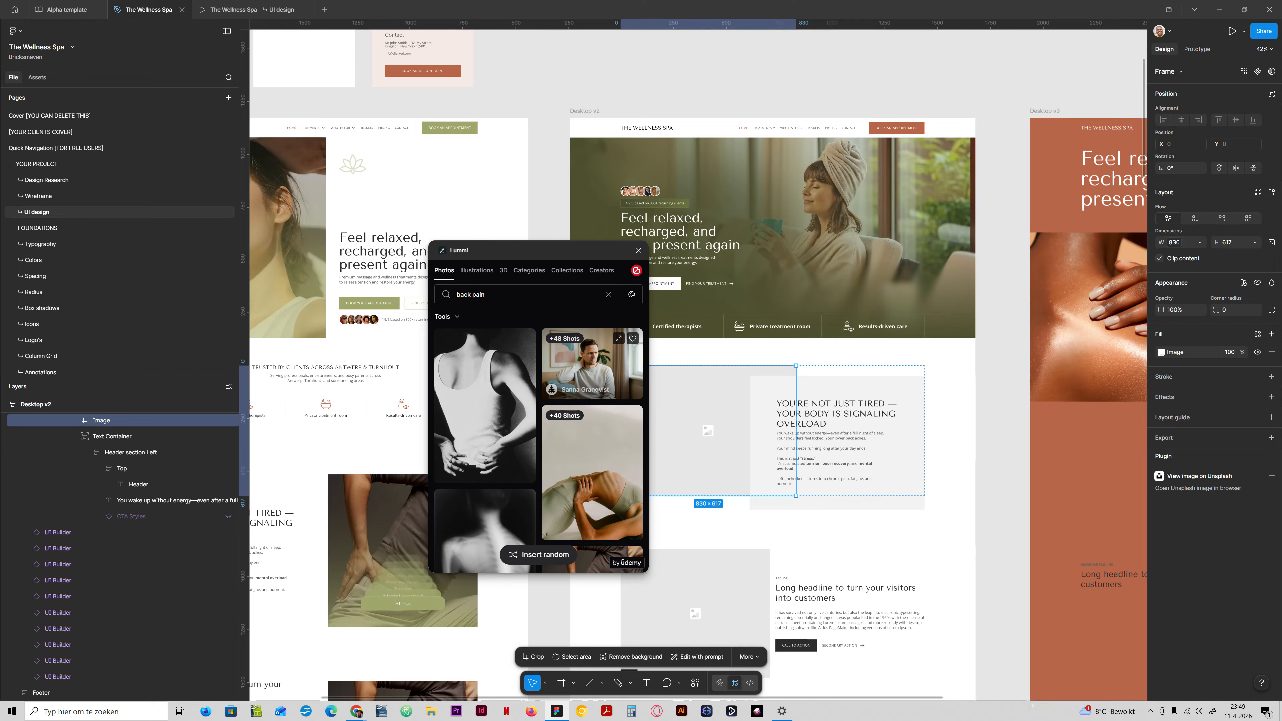
# Try the photo of the seated man and the black-and-white lower-back photo in the Desktop v2 image placeholder.
pyautogui.click(592, 372)
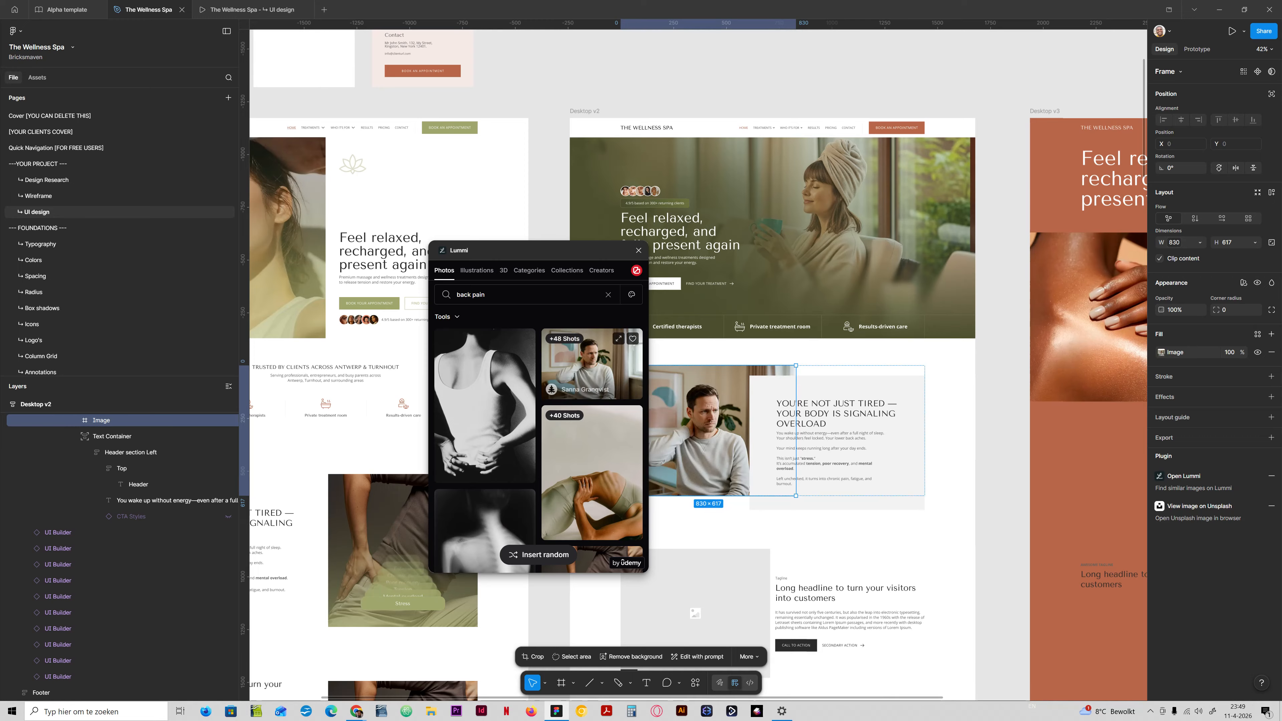
pyautogui.click(497, 413)
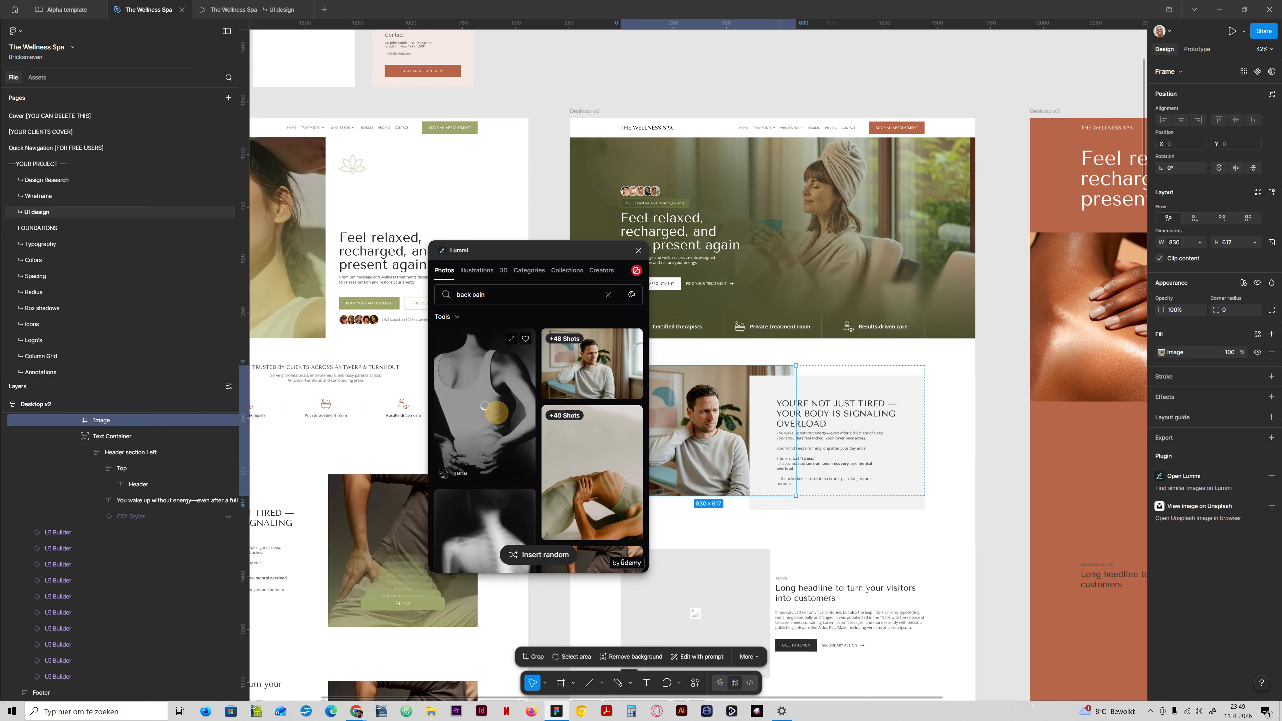
pyautogui.moveTo(545, 252); pyautogui.dragTo(451, 222)
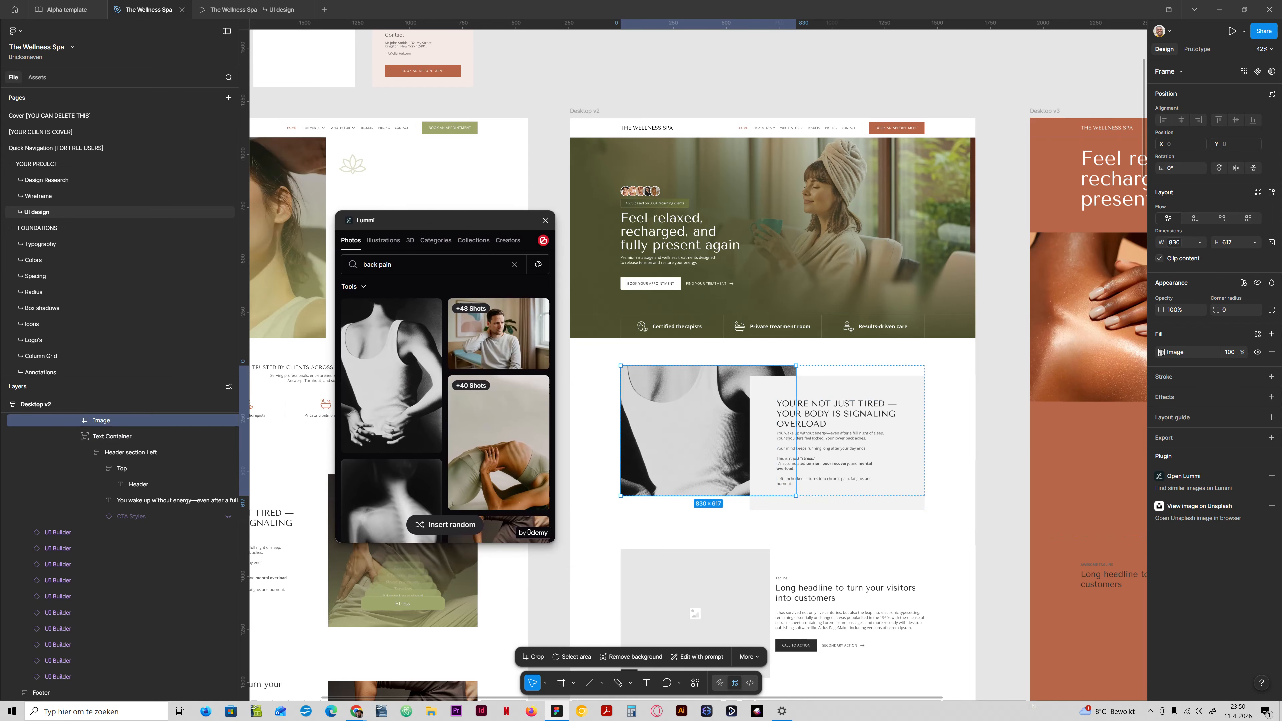
# Set the black-and-white photo's fill mode to Crop and shift it upward to frame the hands on the lower back.
pyautogui.click(1160, 352)
pyautogui.click(1058, 396)
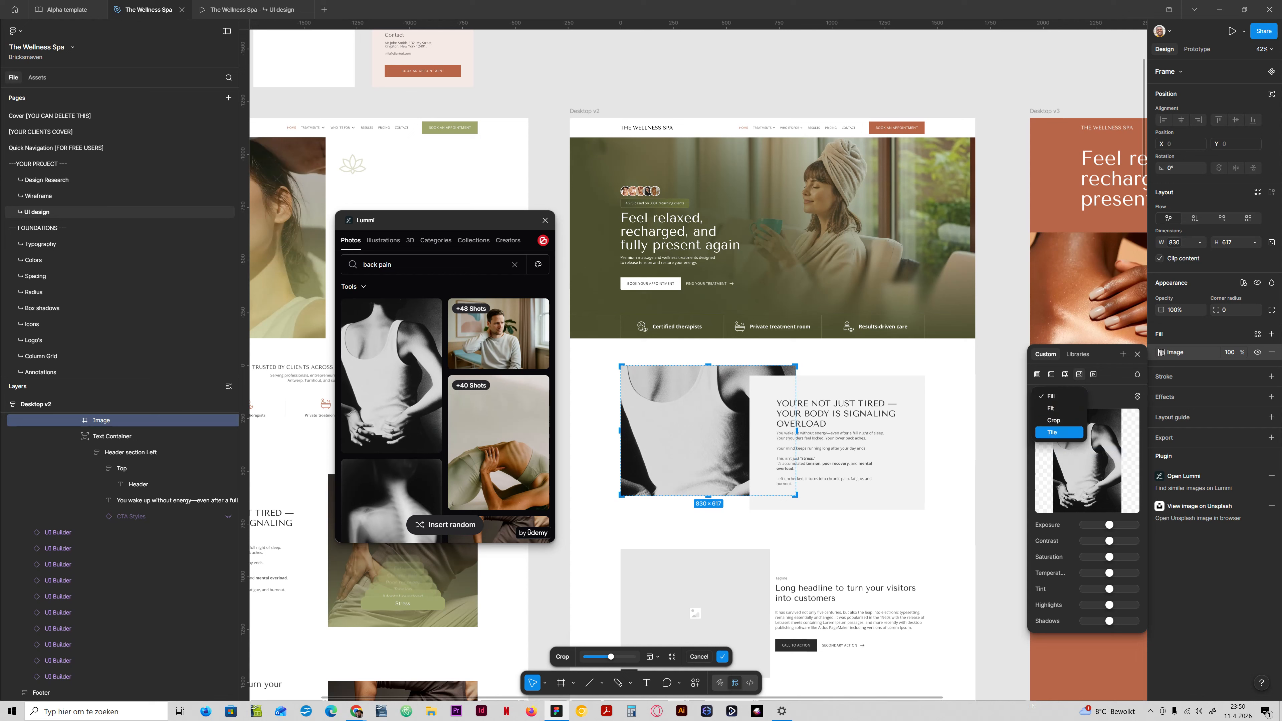
pyautogui.click(1051, 422)
pyautogui.moveTo(685, 469); pyautogui.dragTo(685, 404)
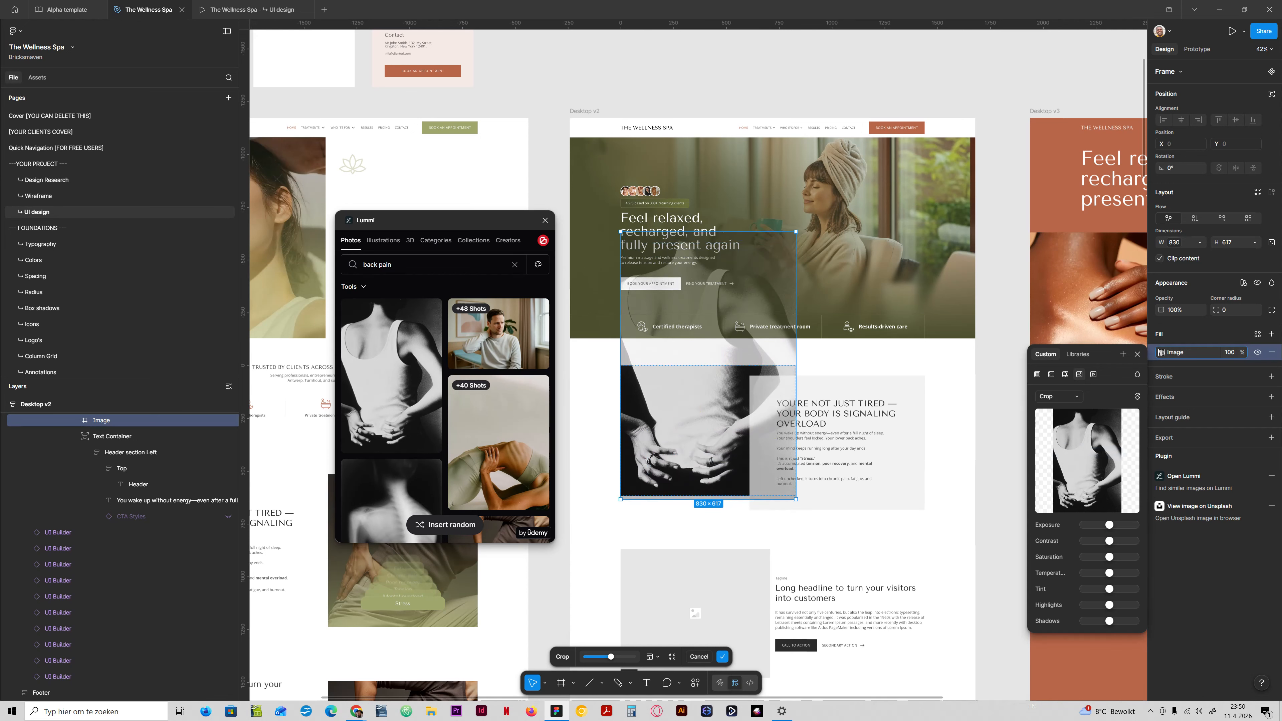
pyautogui.press('Return')
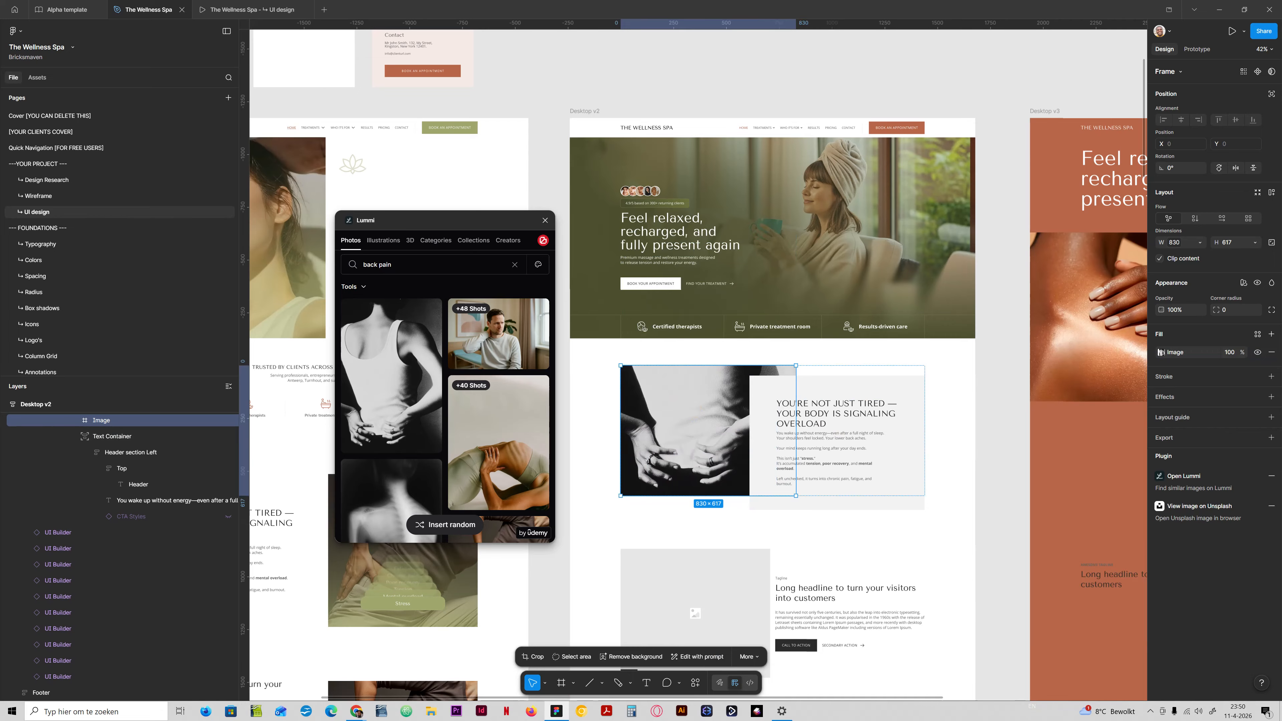
# Replace the image with the photo of the bending back, set its fill to Crop and shift it up within the frame.
pyautogui.scroll(-2, 772, 354)
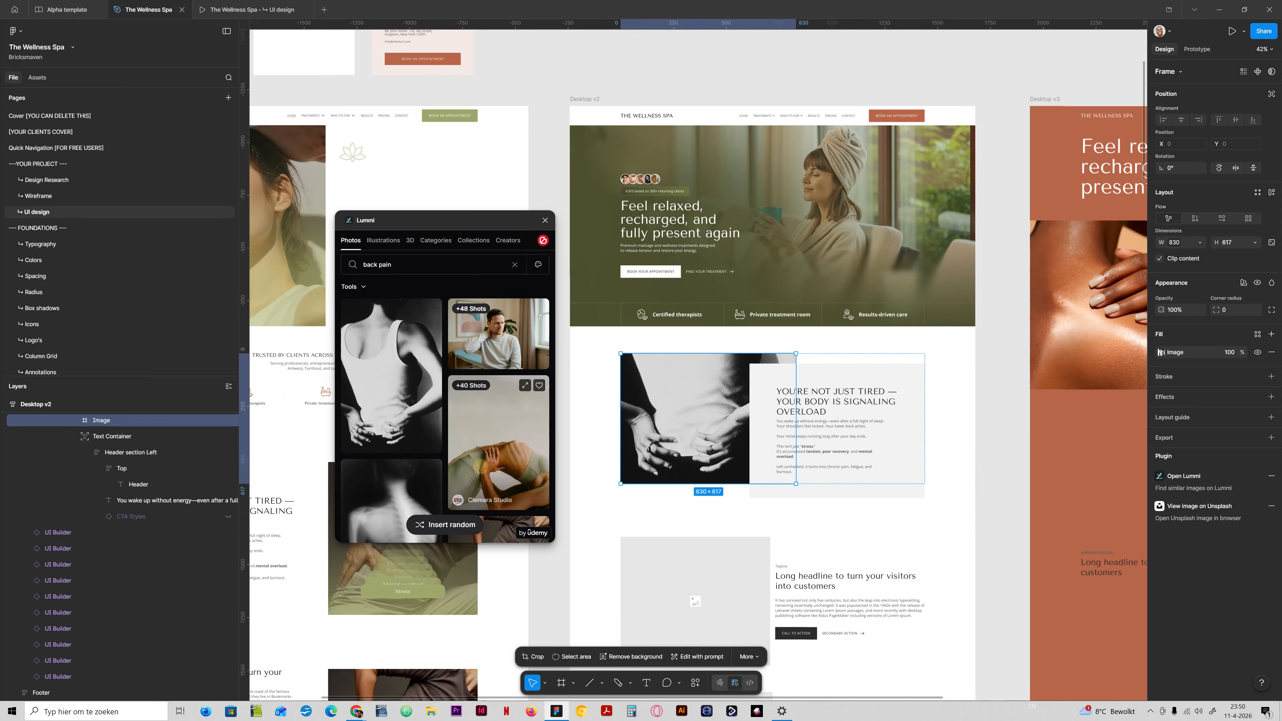
pyautogui.click(498, 442)
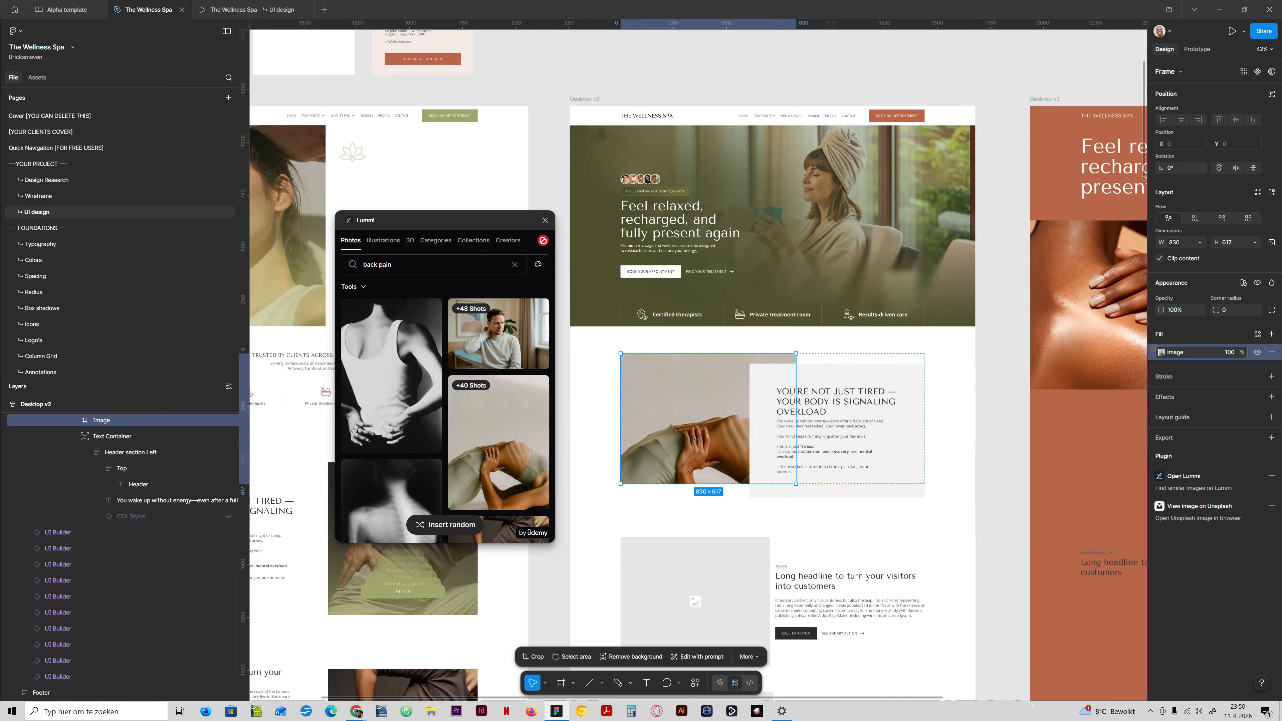
pyautogui.click(1161, 352)
pyautogui.click(1052, 396)
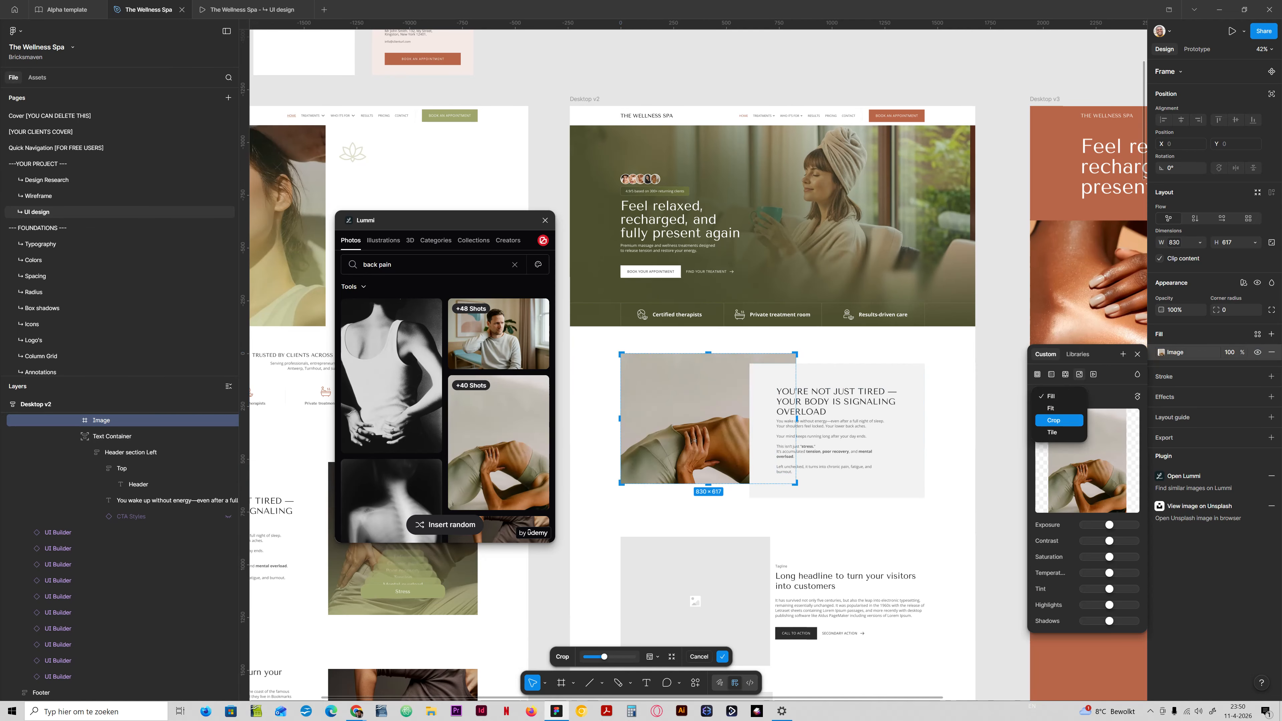
pyautogui.click(1058, 420)
pyautogui.moveTo(703, 426); pyautogui.dragTo(701, 376)
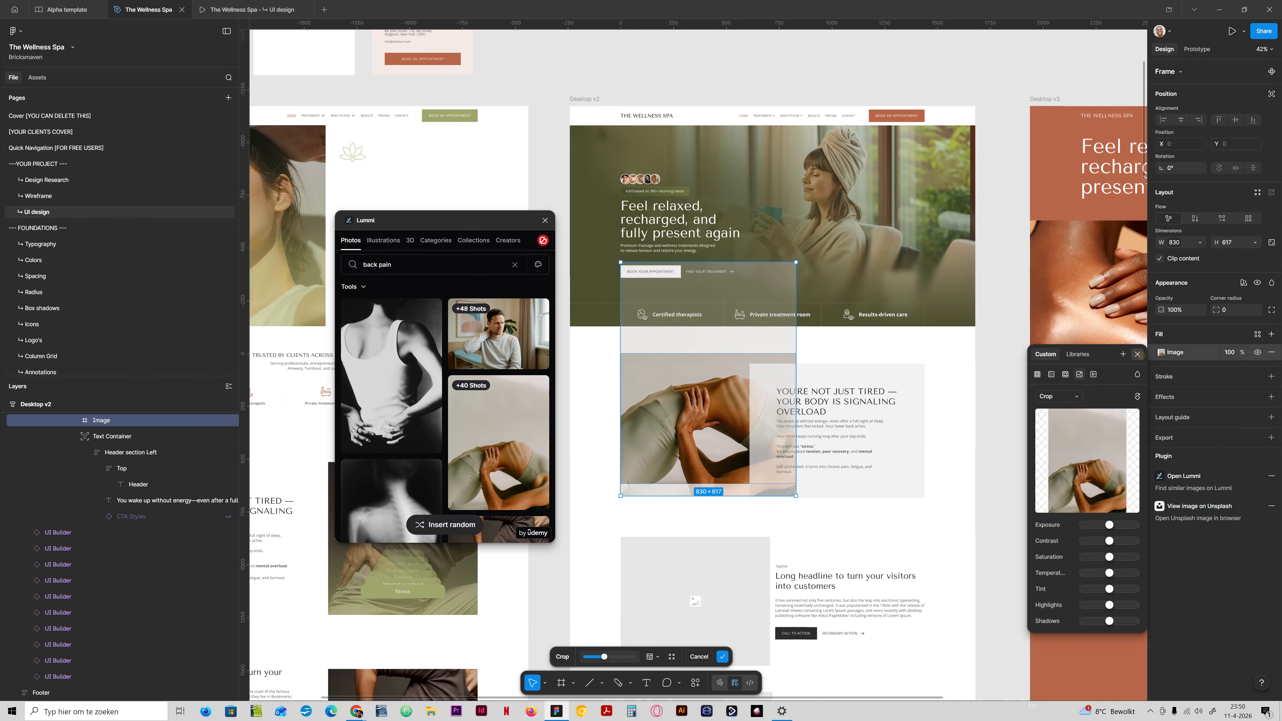
pyautogui.press('Return')
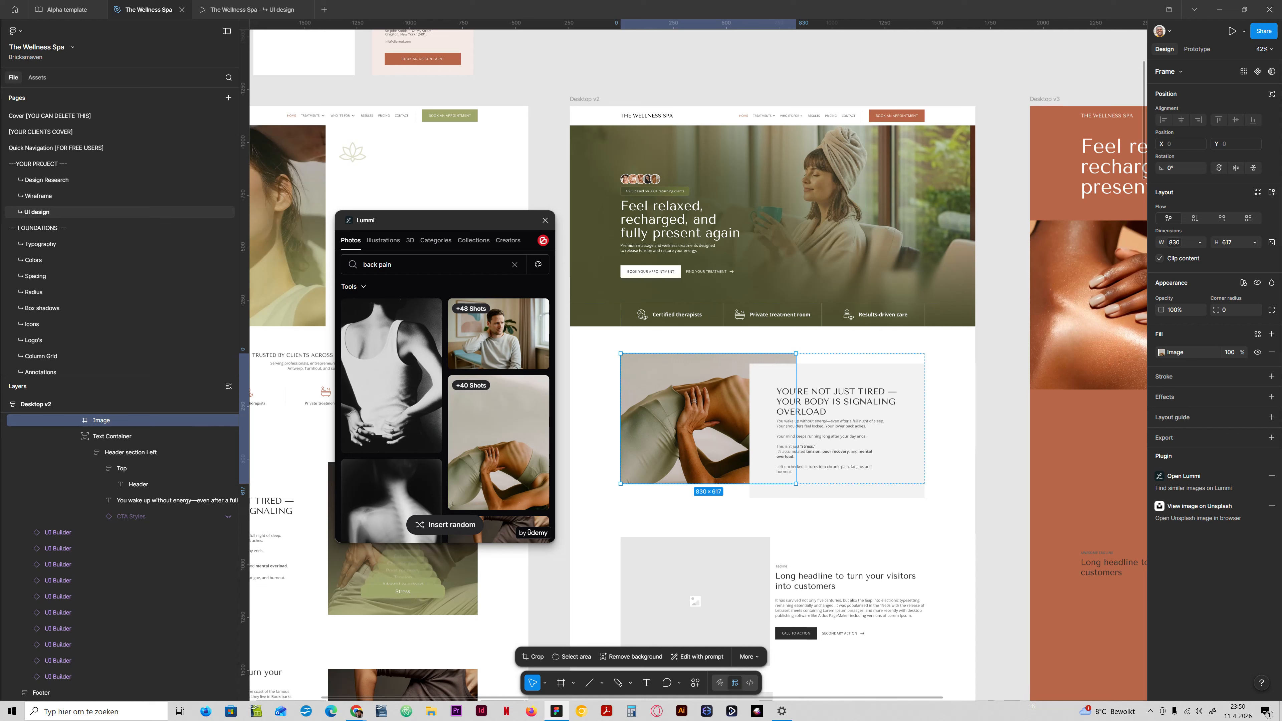
# Change the fill of the Text Container beside the photo to the library colour Bg ultra light.
pyautogui.click(834, 378)
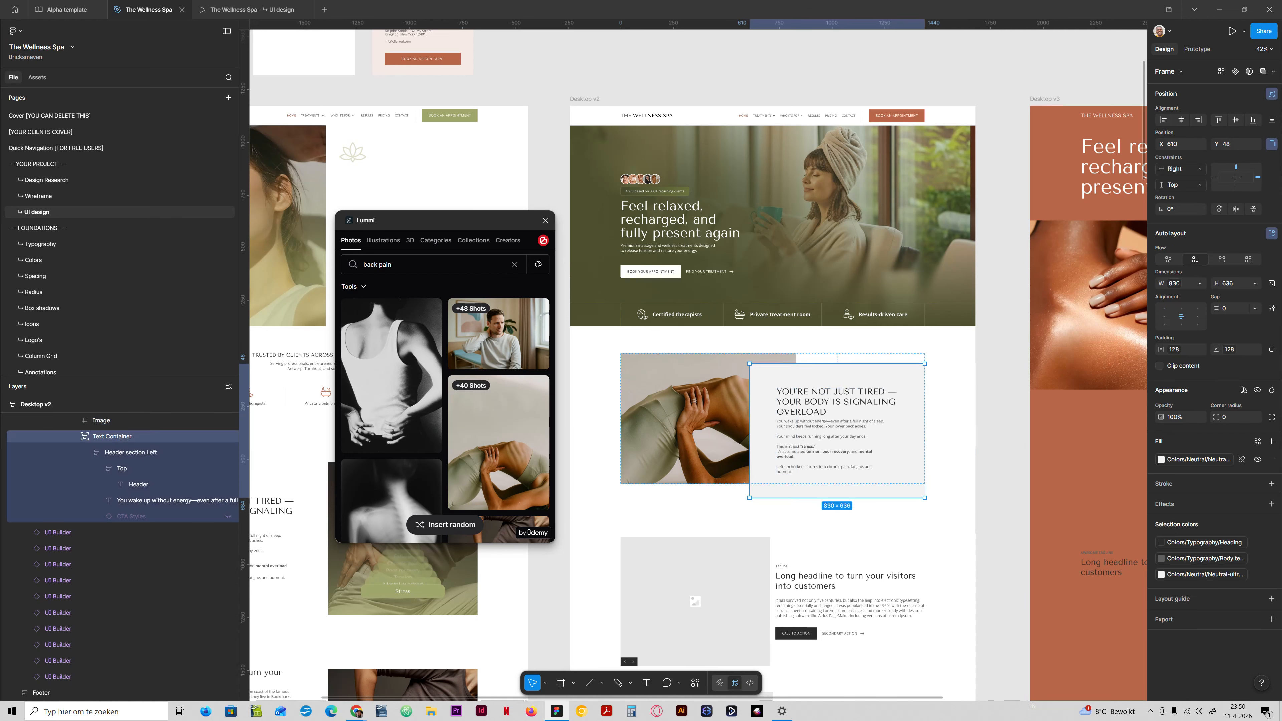
pyautogui.click(1186, 459)
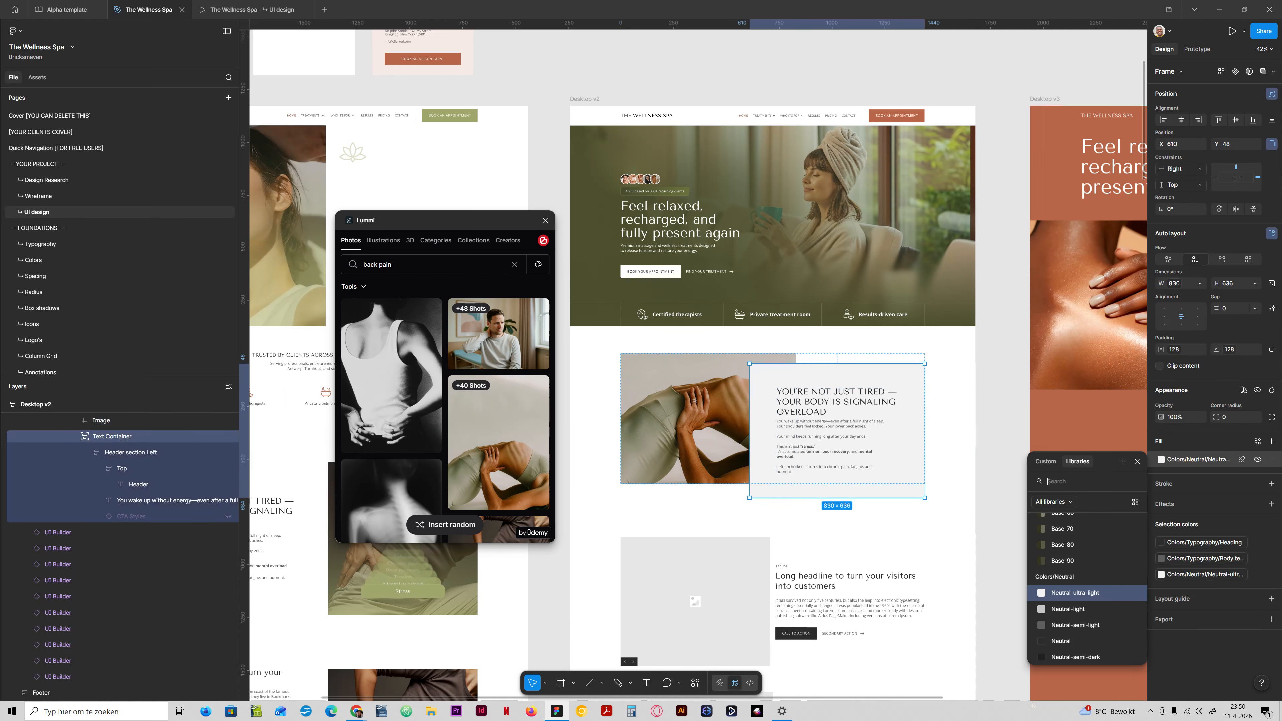
pyautogui.write('bg')
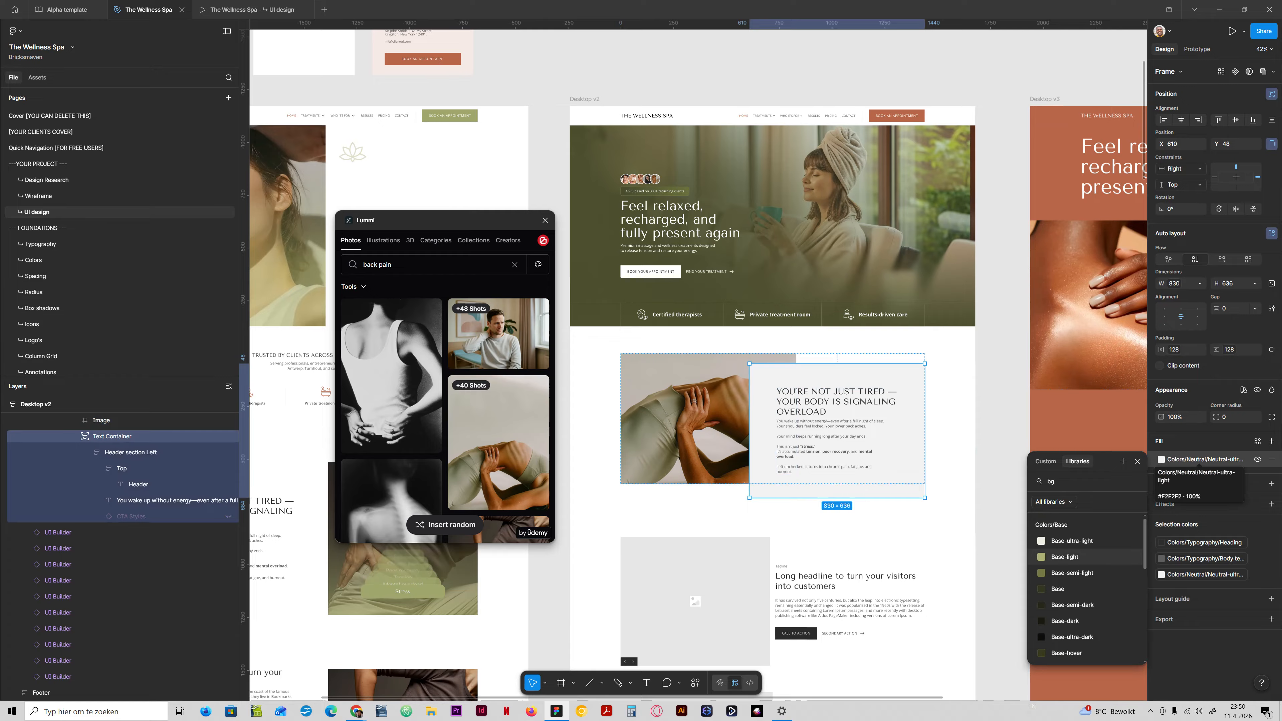
pyautogui.write('-')
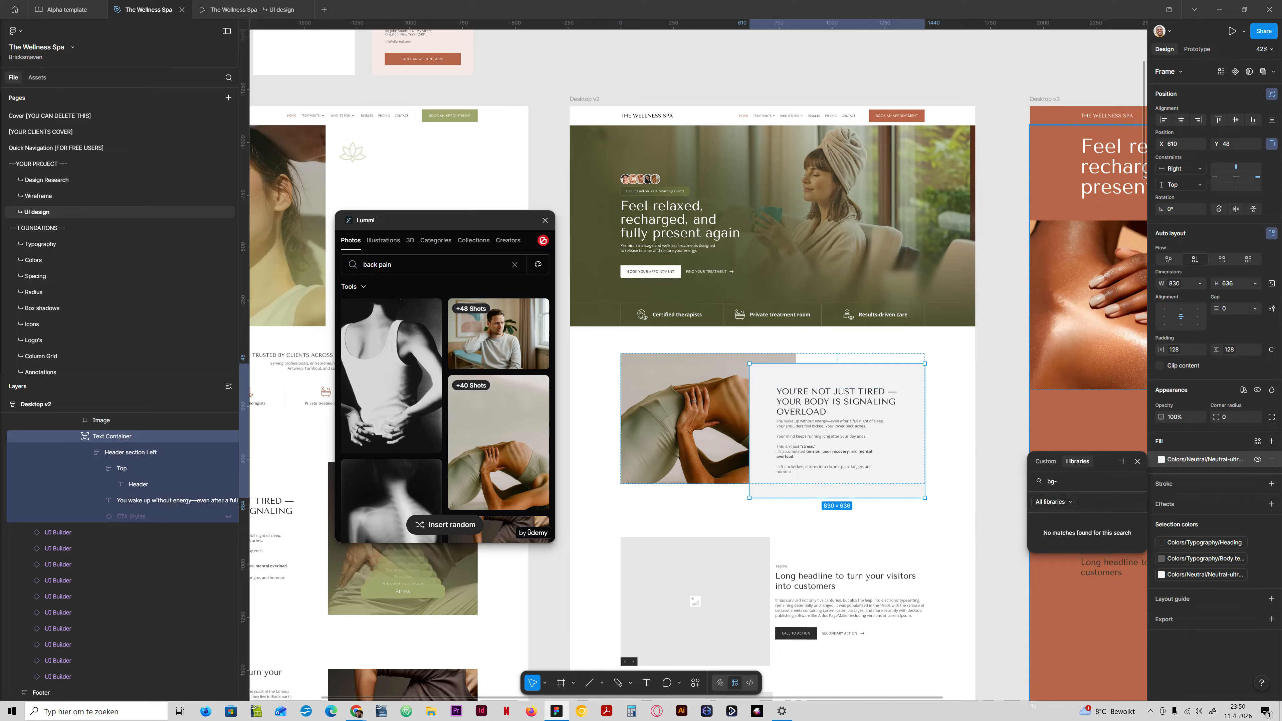
pyautogui.press('BackSpace')
pyautogui.scroll(-5, 1085, 591)
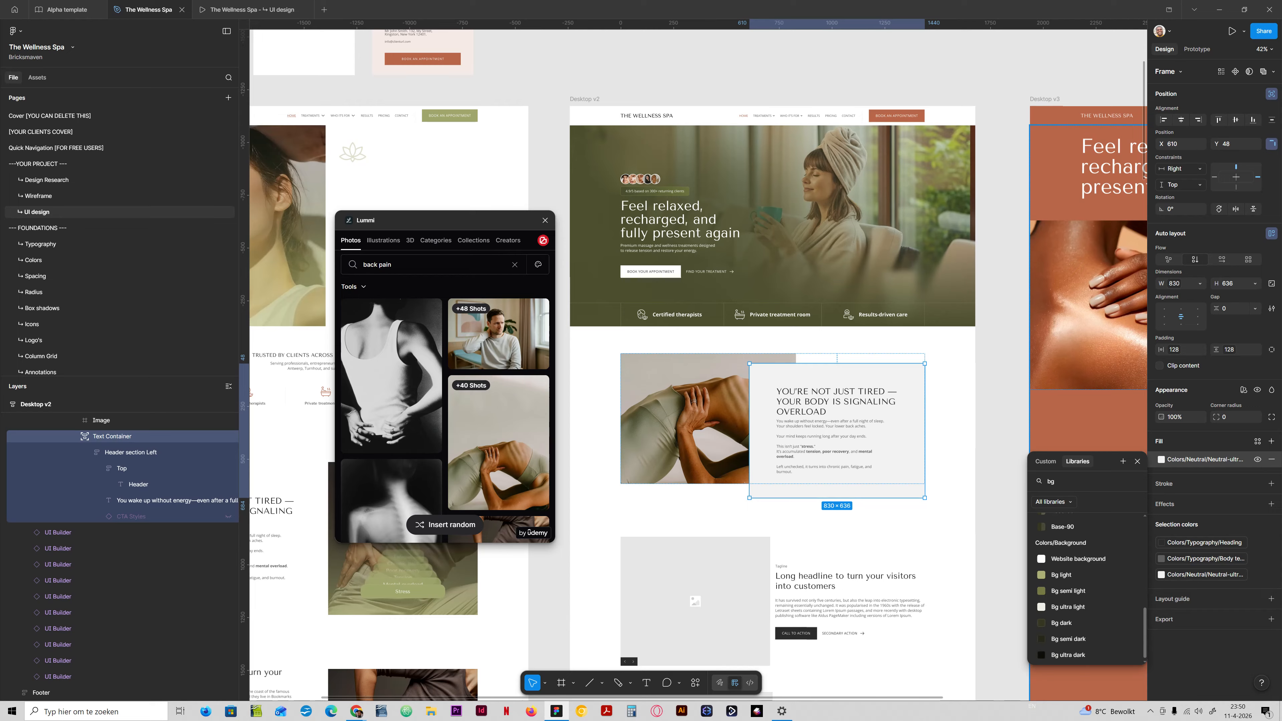
pyautogui.scroll(5, 1085, 550)
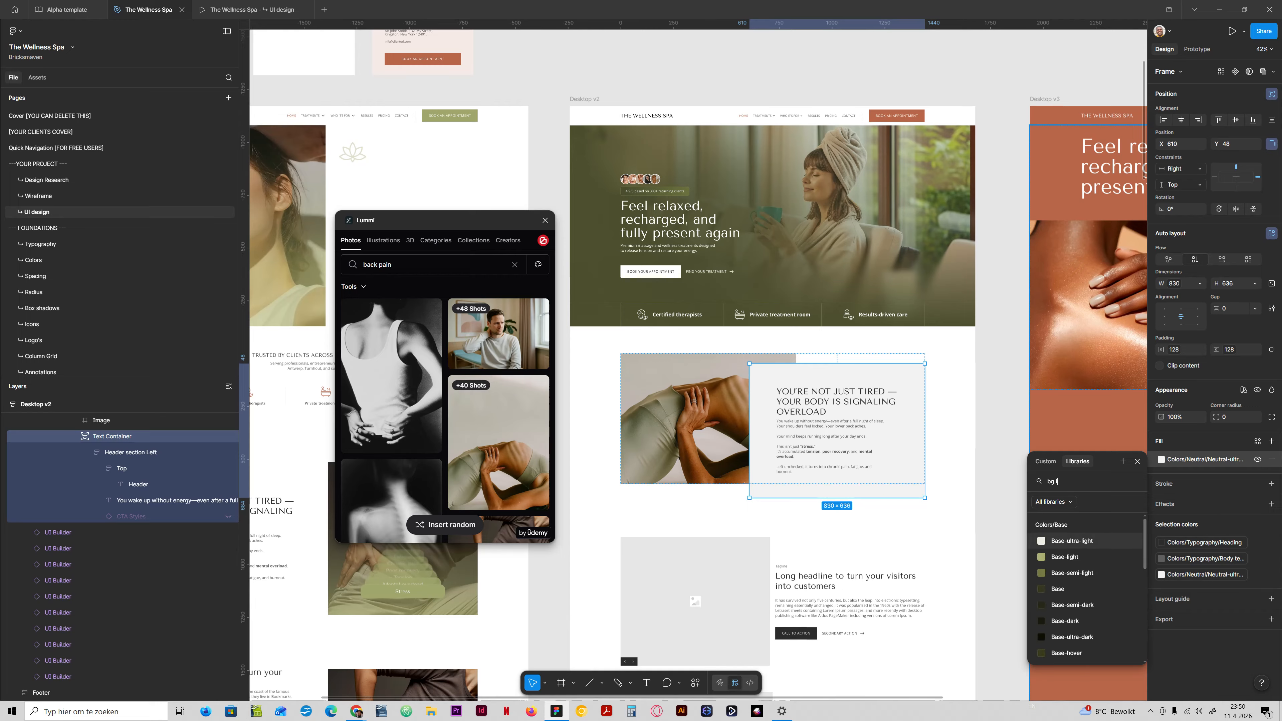
pyautogui.write('li')
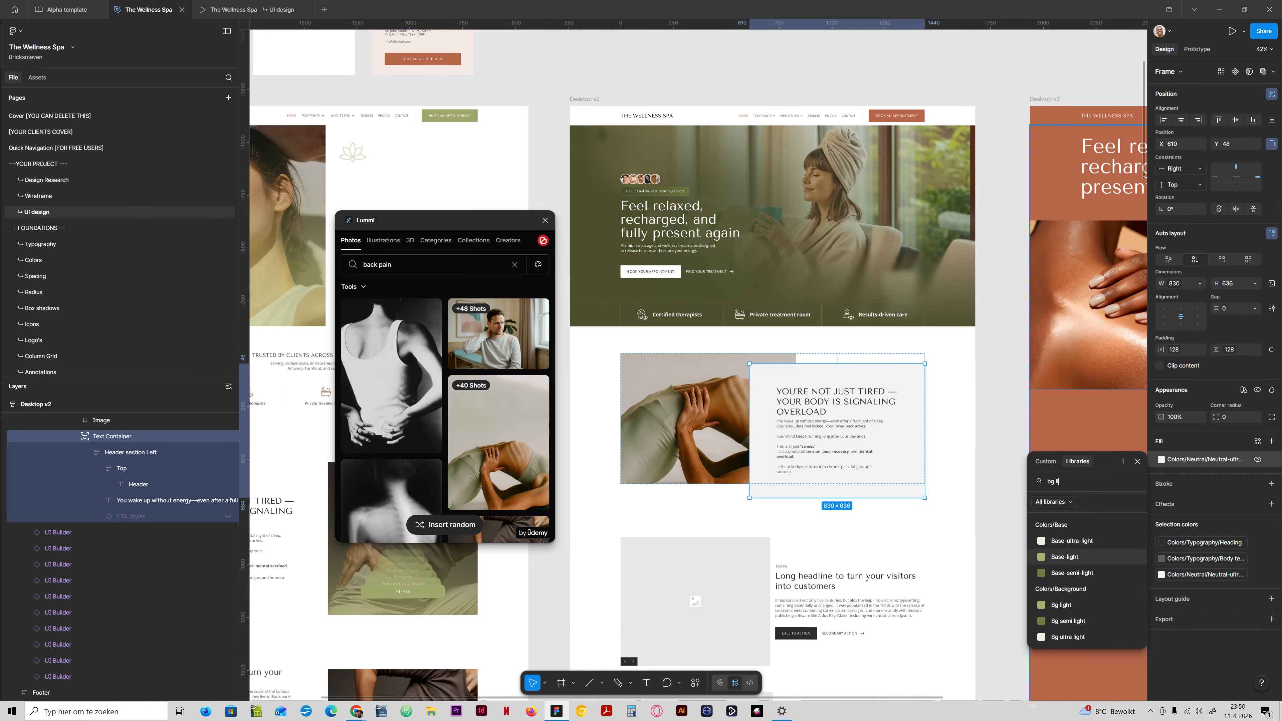
pyautogui.click(1069, 636)
# Check the problem section in the prototype preview, return to the design file and close the Lummi plugin.
pyautogui.hotkey('ctrl', 'Tab')
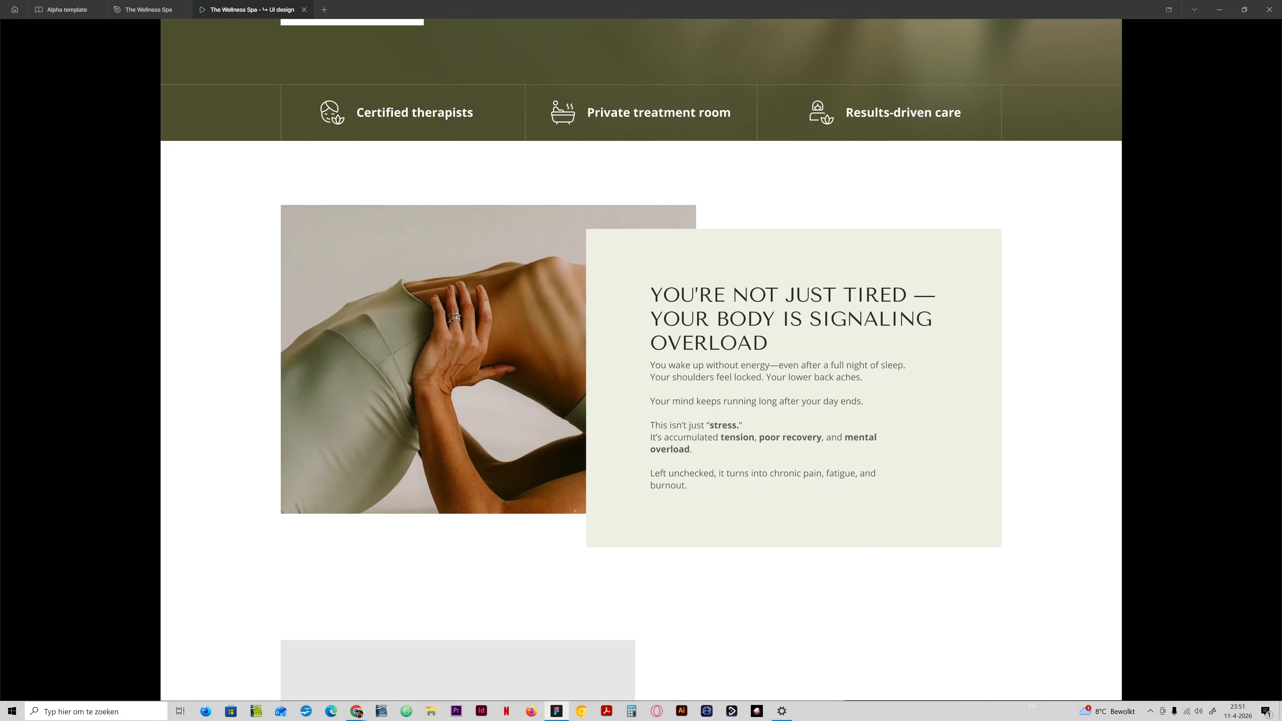
pyautogui.hotkey('ctrl', 'shift', 'Tab')
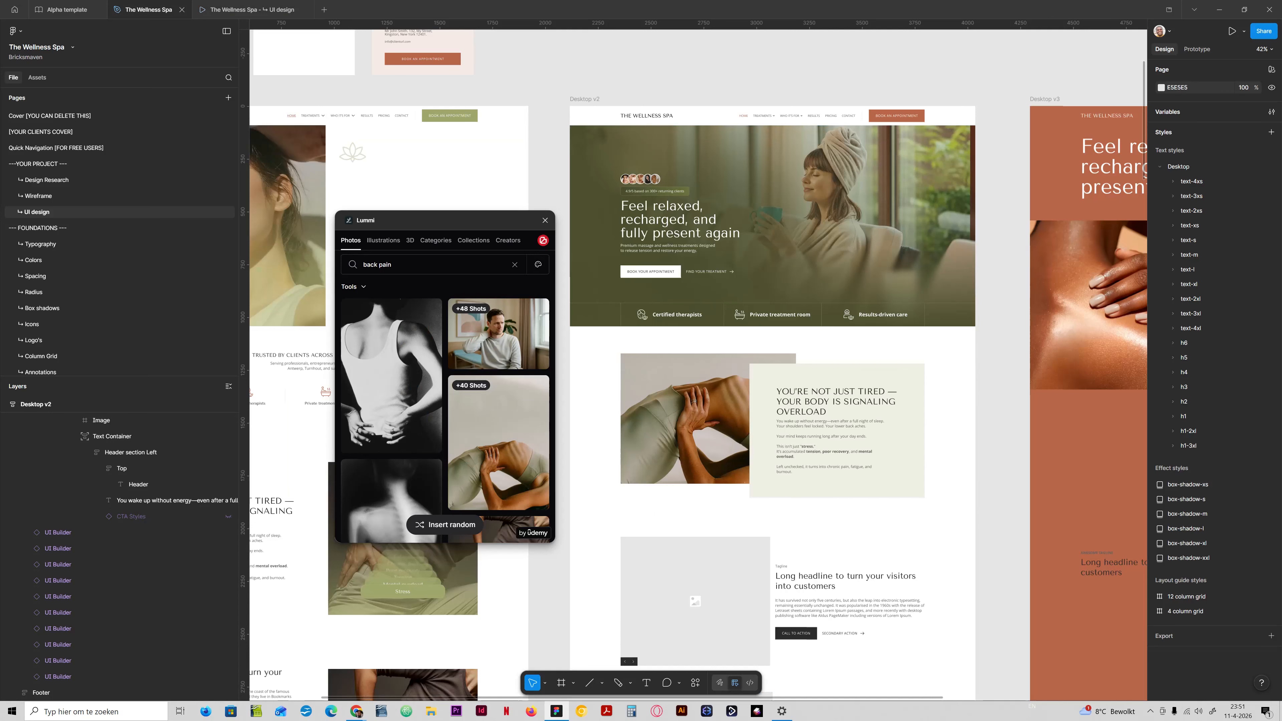
pyautogui.click(546, 220)
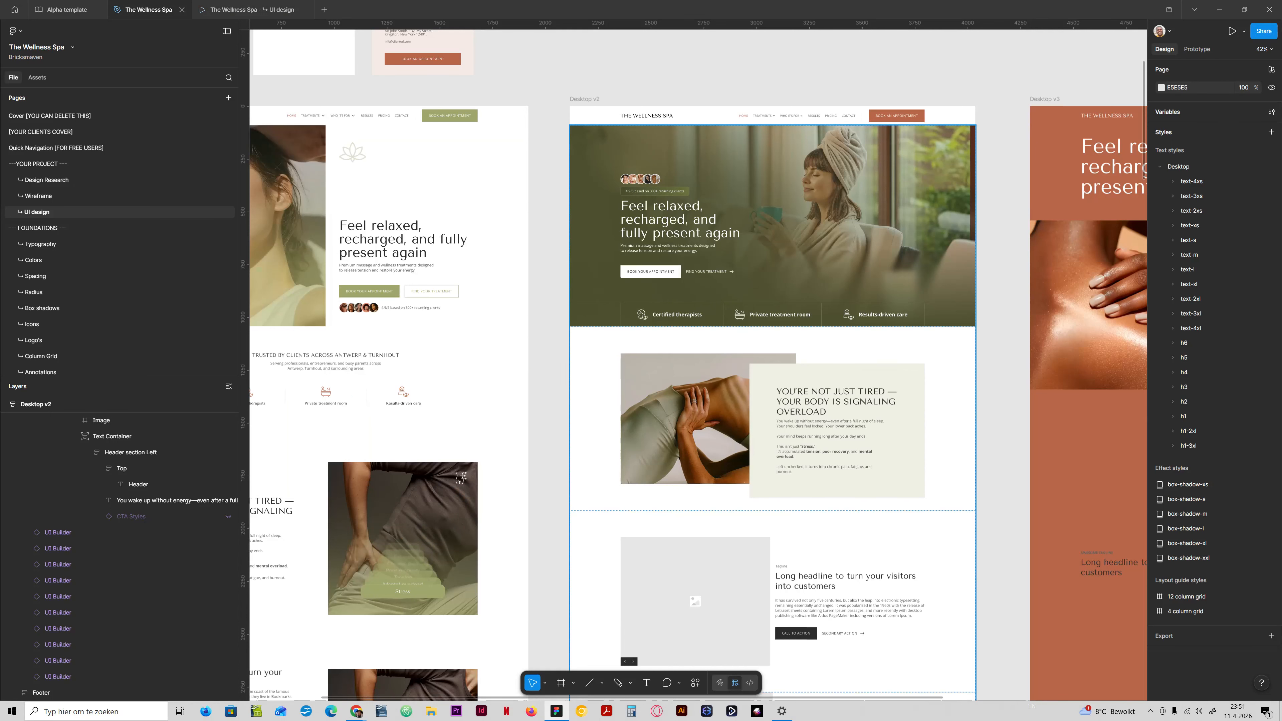
# Try the library colours Primary and Primary-ultra-dark on the Desktop v2 problem section heading.
pyautogui.scroll(7, 898, 422)
pyautogui.scroll(-1, 895, 421)
pyautogui.scroll(-2, 785, 389)
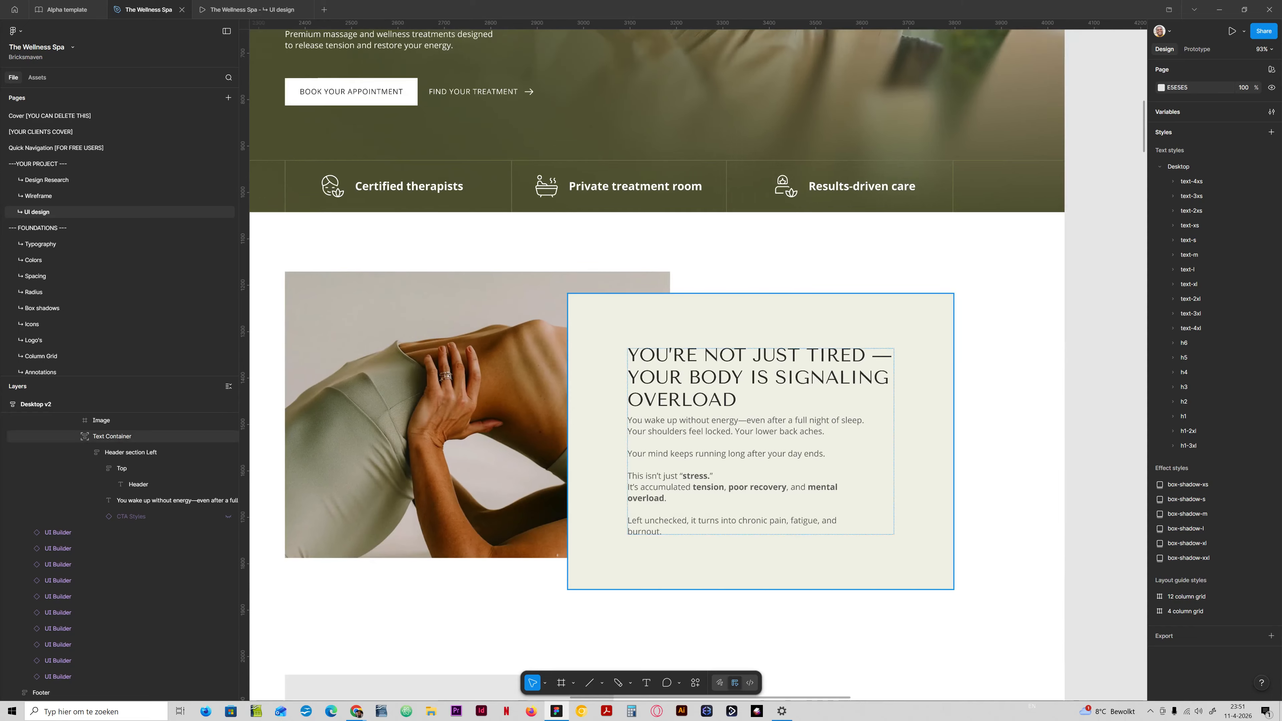
pyautogui.click(785, 389)
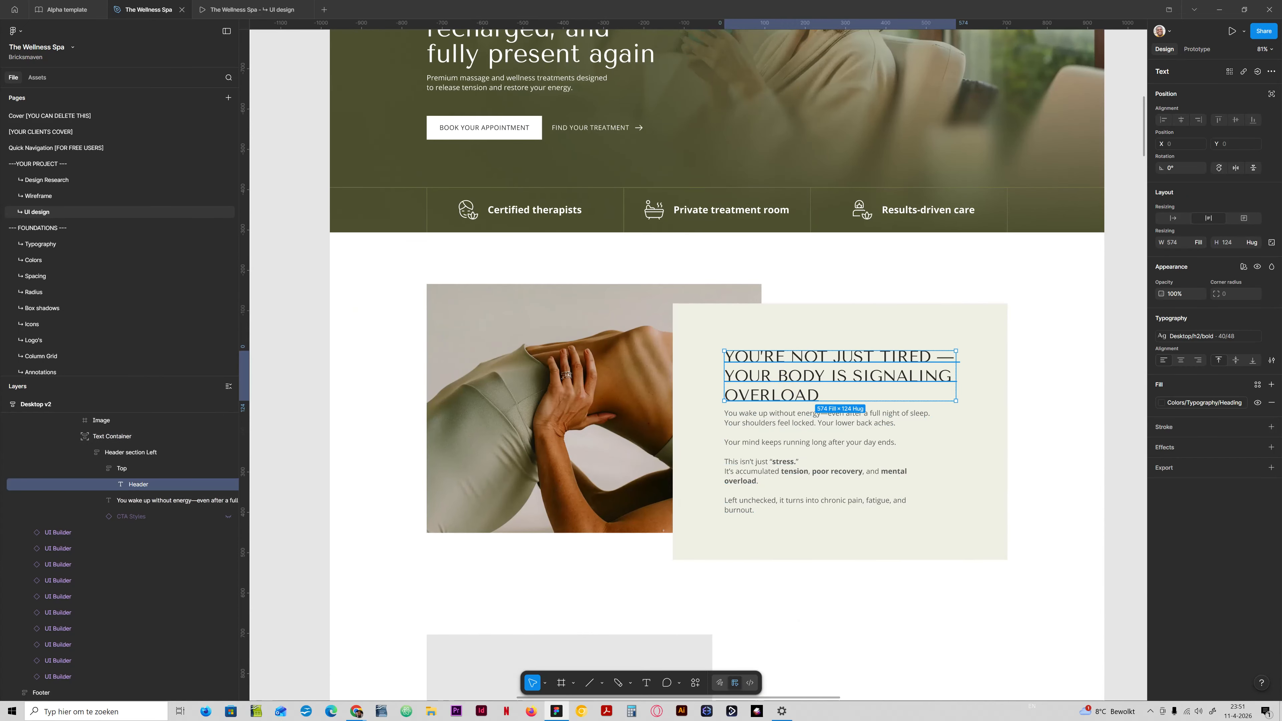
pyautogui.click(1190, 403)
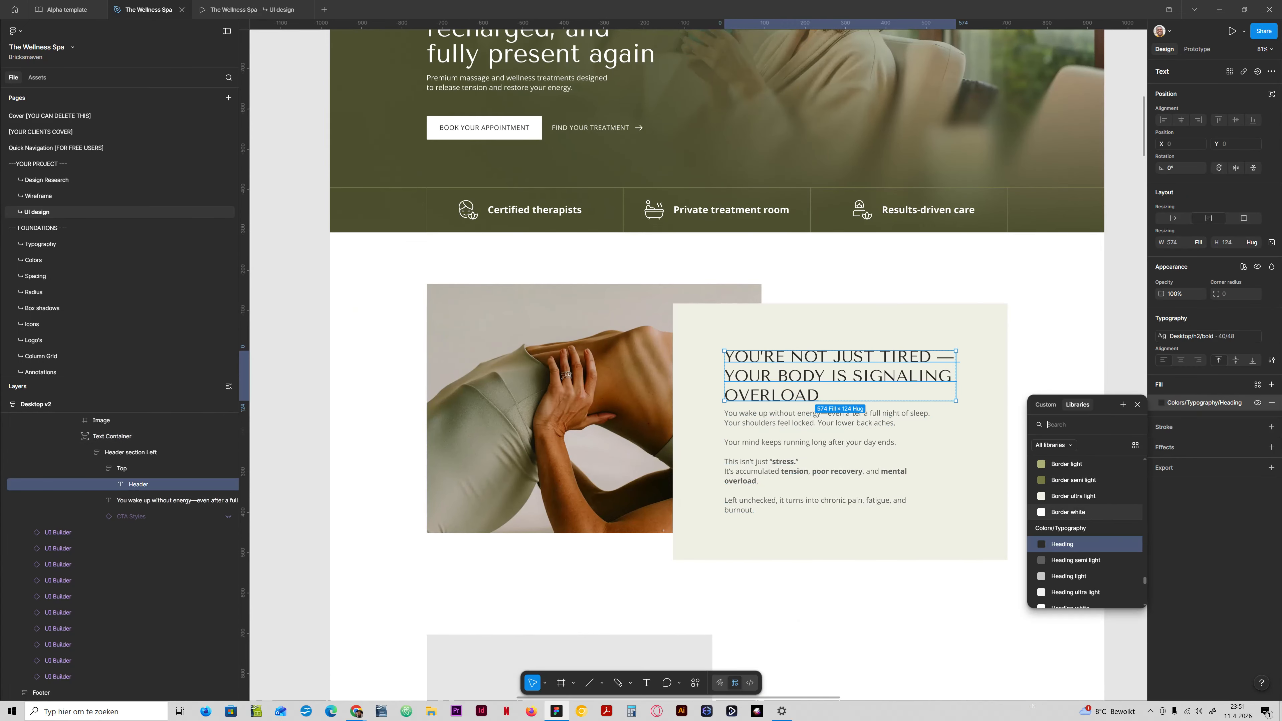
pyautogui.scroll(5, 1085, 530)
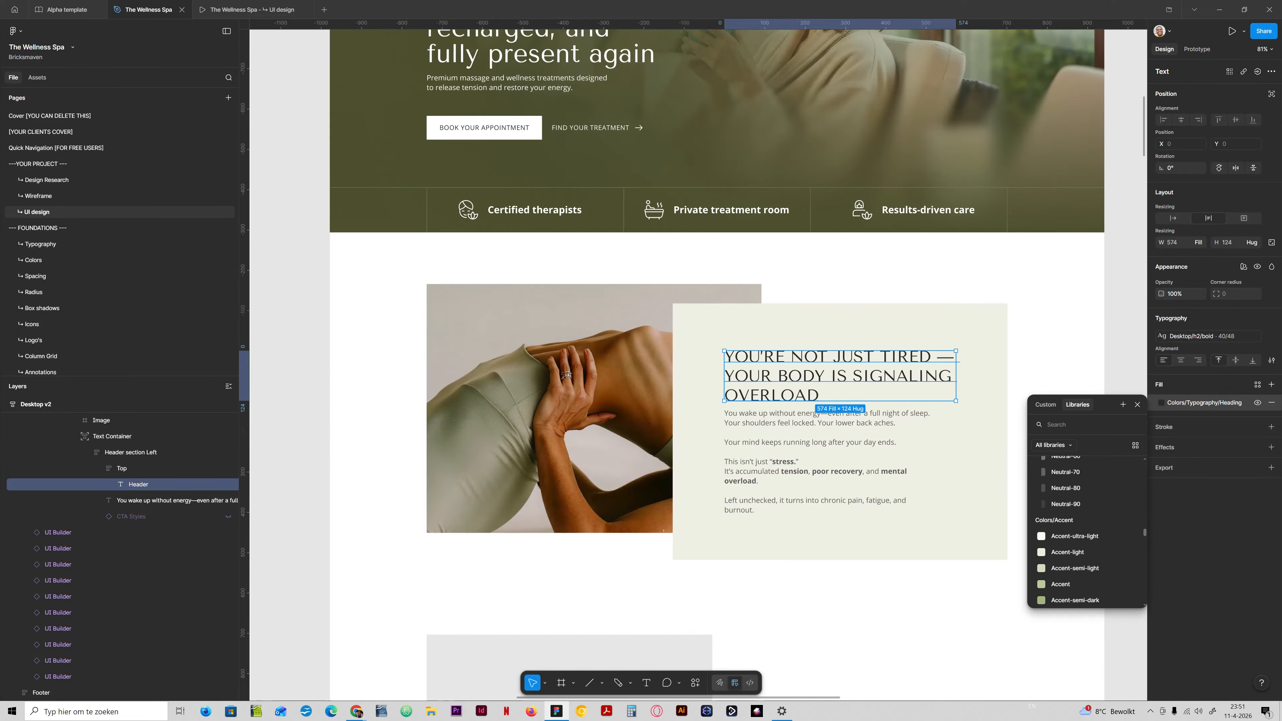
pyautogui.scroll(5, 1085, 531)
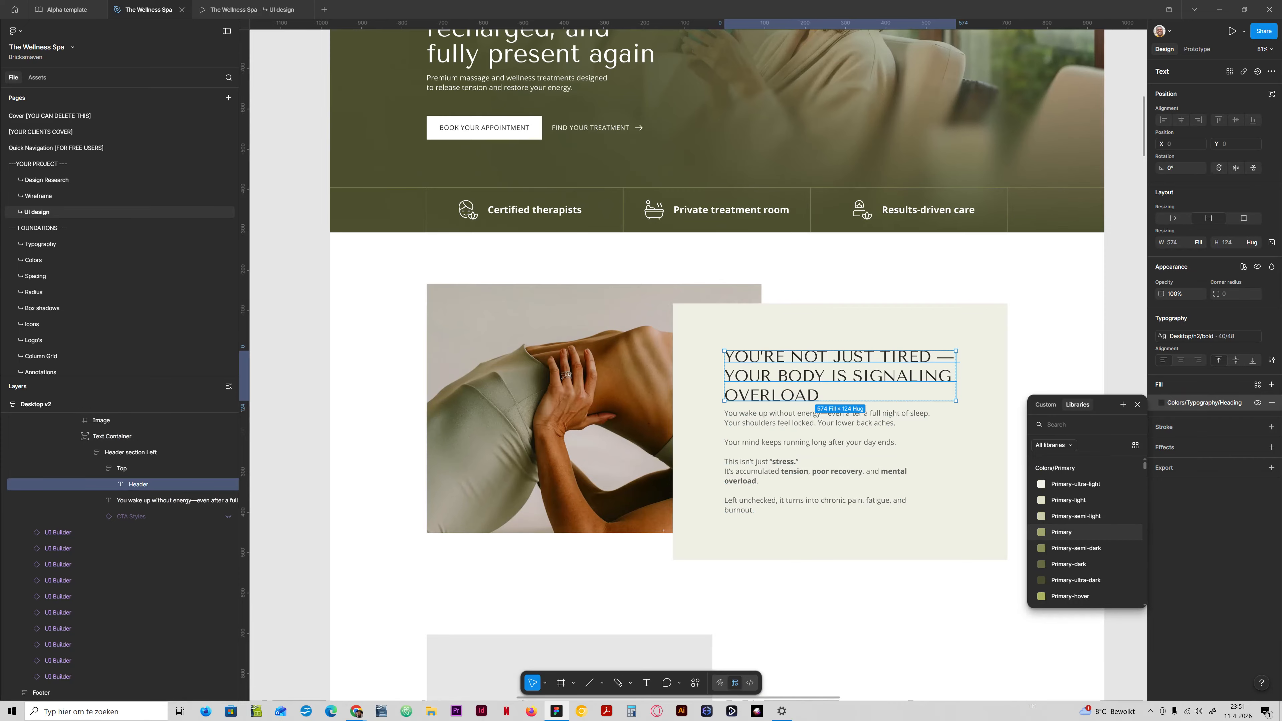
pyautogui.click(1063, 531)
pyautogui.click(1177, 402)
pyautogui.click(1085, 573)
# Set the problem section heading's fill to Primary-dark, check it against the surrounding page and reselect the heading.
pyautogui.click(1191, 403)
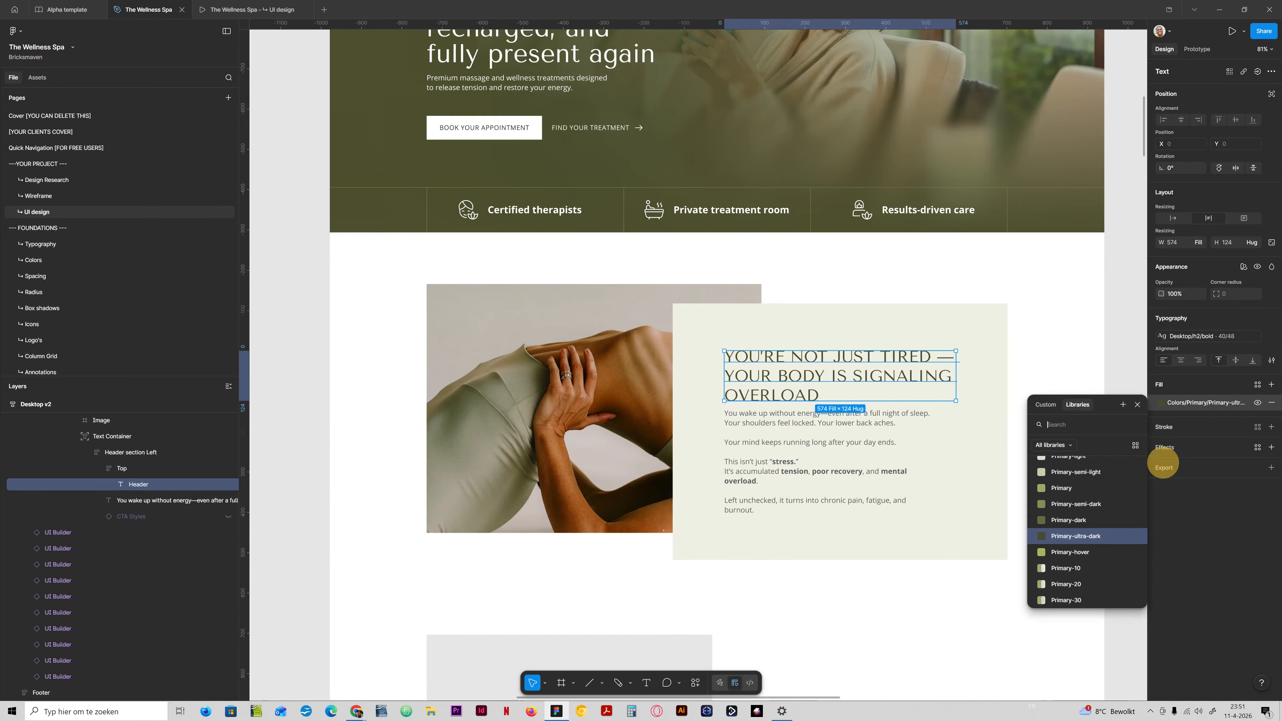
pyautogui.click(1078, 522)
pyautogui.click(1092, 444)
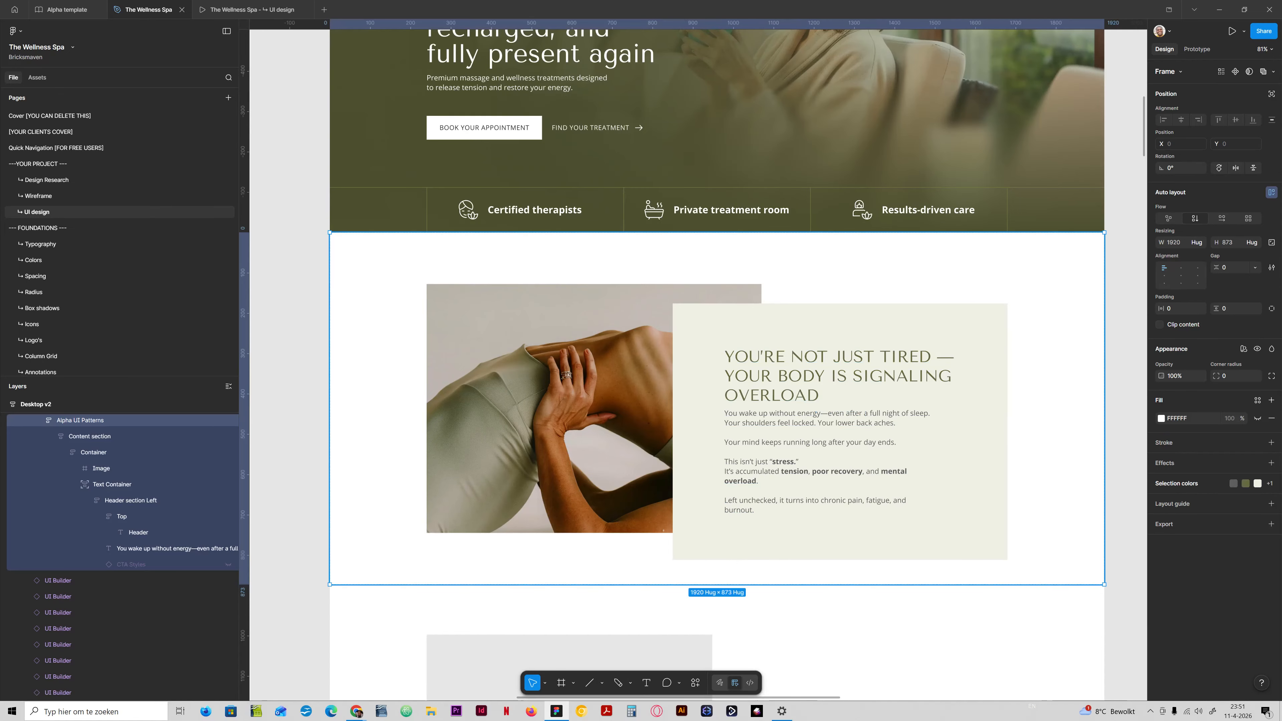
pyautogui.scroll(-4, 724, 418)
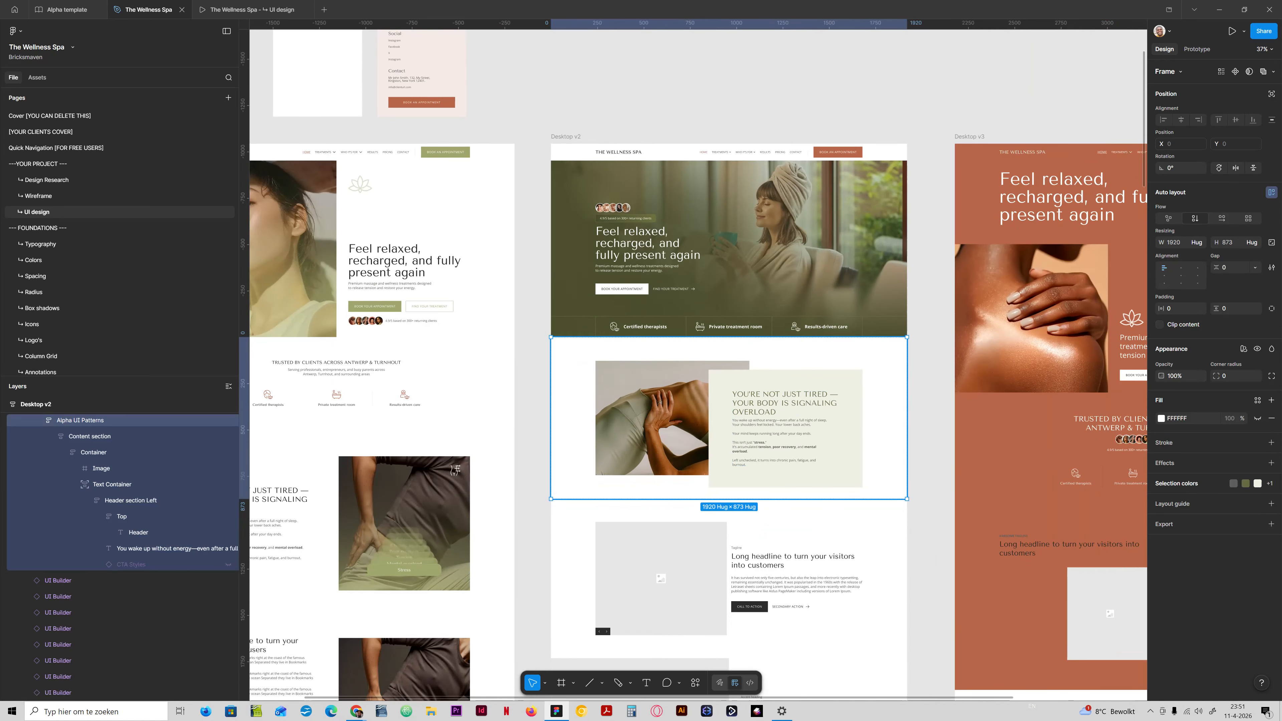
pyautogui.click(139, 532)
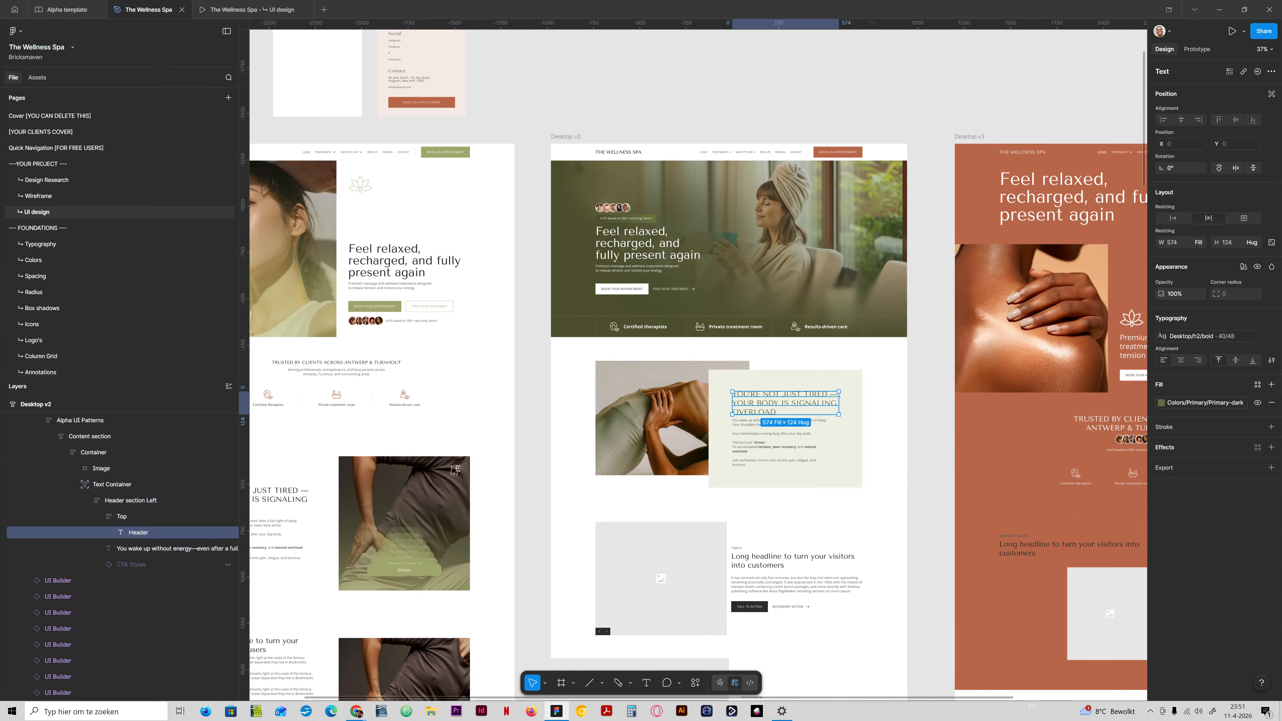
# Set the Desktop v2 problem section heading's fill to the library colour Primary-ultra-dark and compare it with the surrounding page.
pyautogui.click(1187, 404)
pyautogui.click(1073, 553)
pyautogui.click(916, 439)
pyautogui.scroll(5, 780, 455)
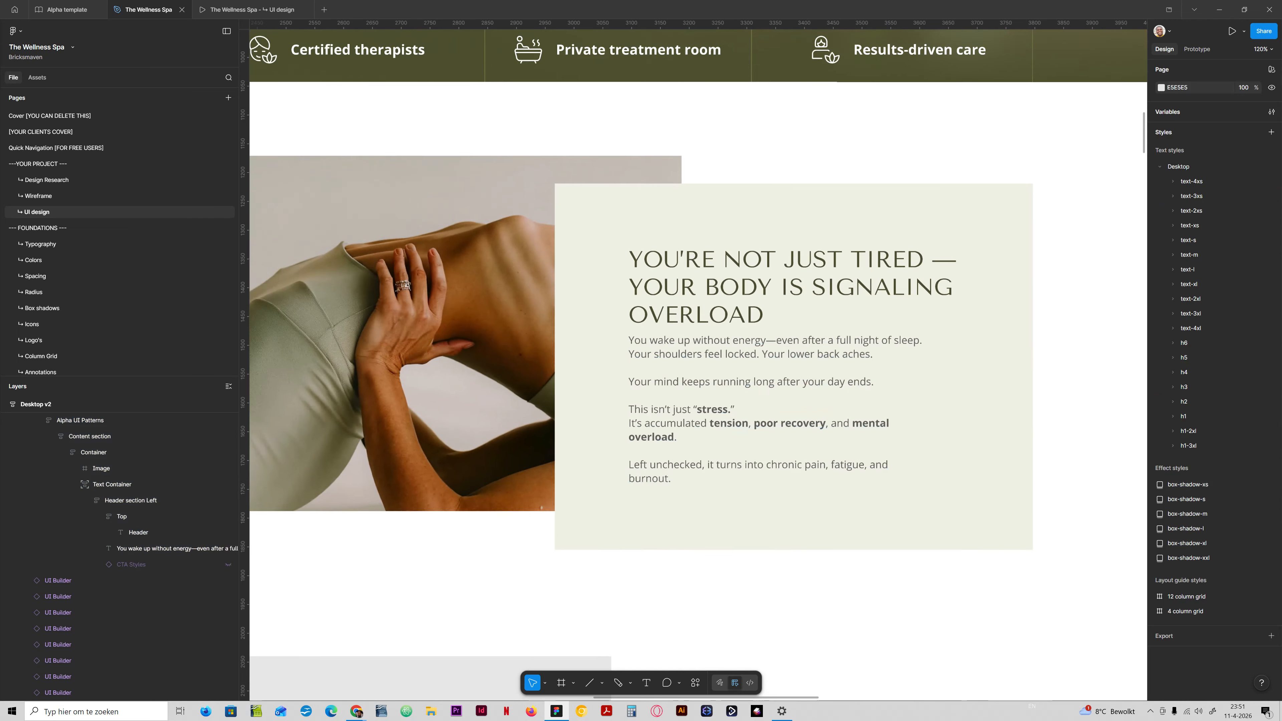
pyautogui.scroll(-3, 727, 352)
pyautogui.scroll(-3, 723, 345)
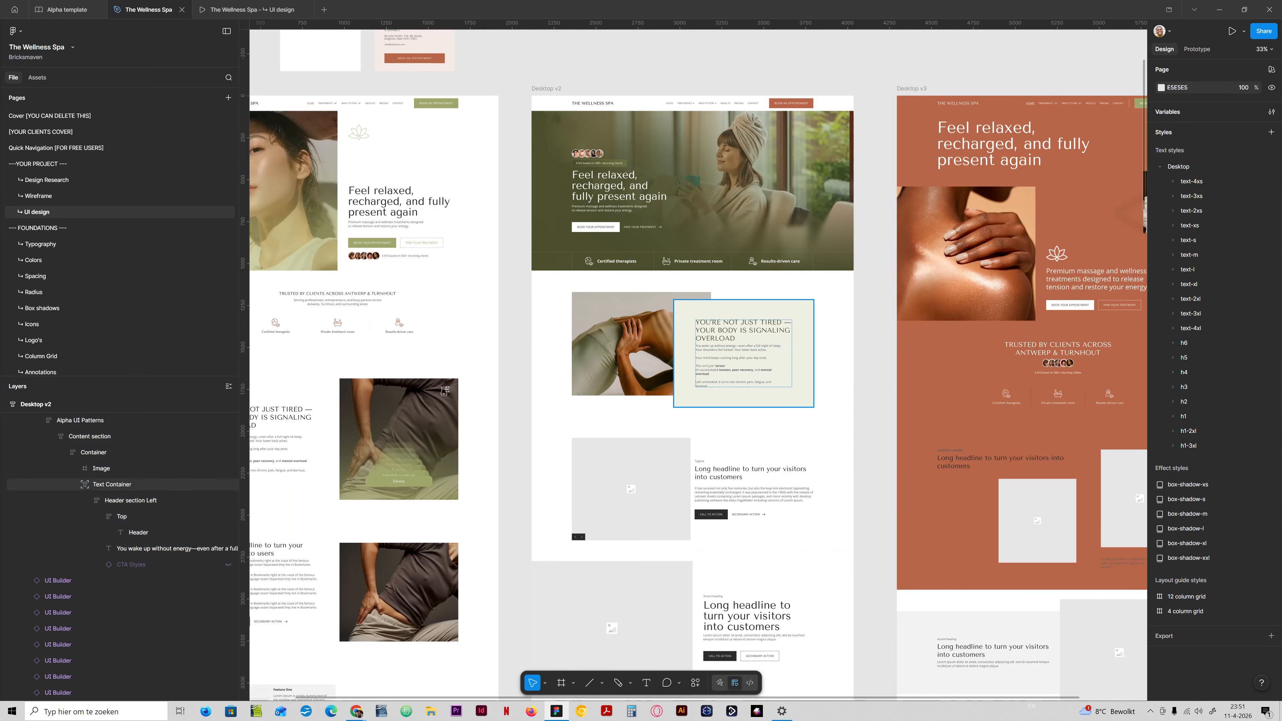
pyautogui.scroll(5, 686, 360)
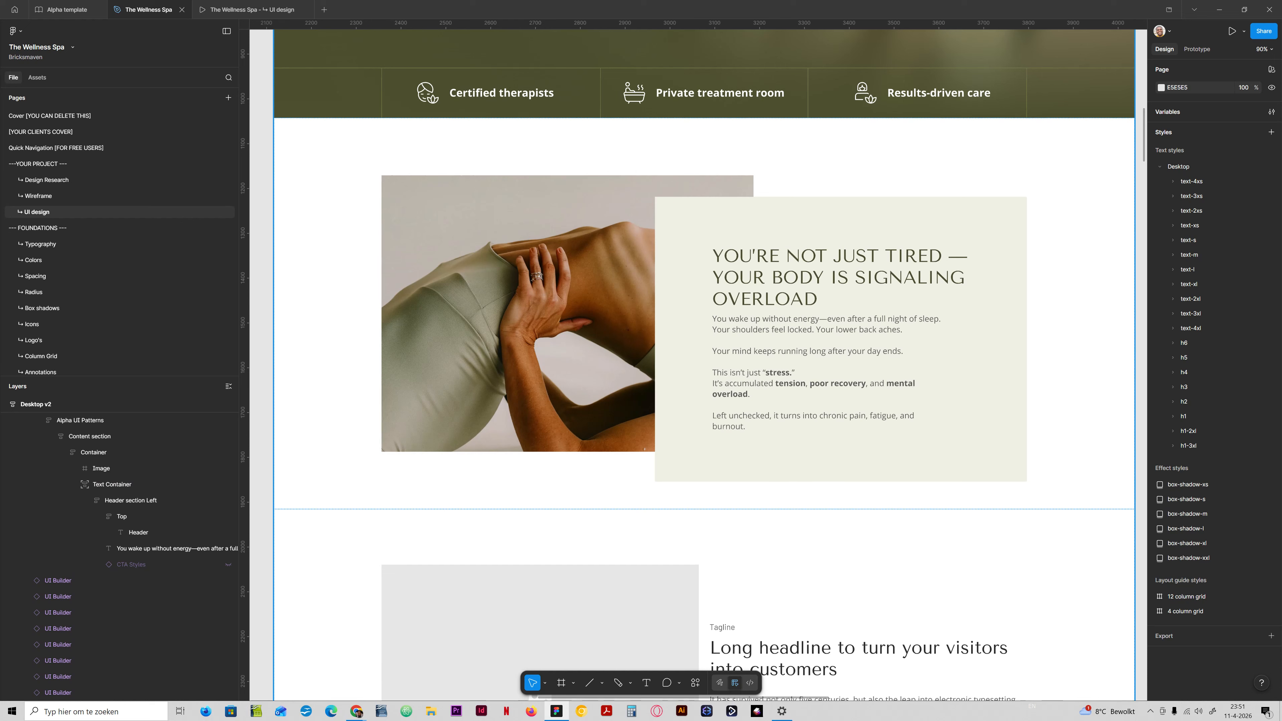
# Move the Text Container above the Image in the layer order of Desktop v2's problem section.
pyautogui.click(596, 337)
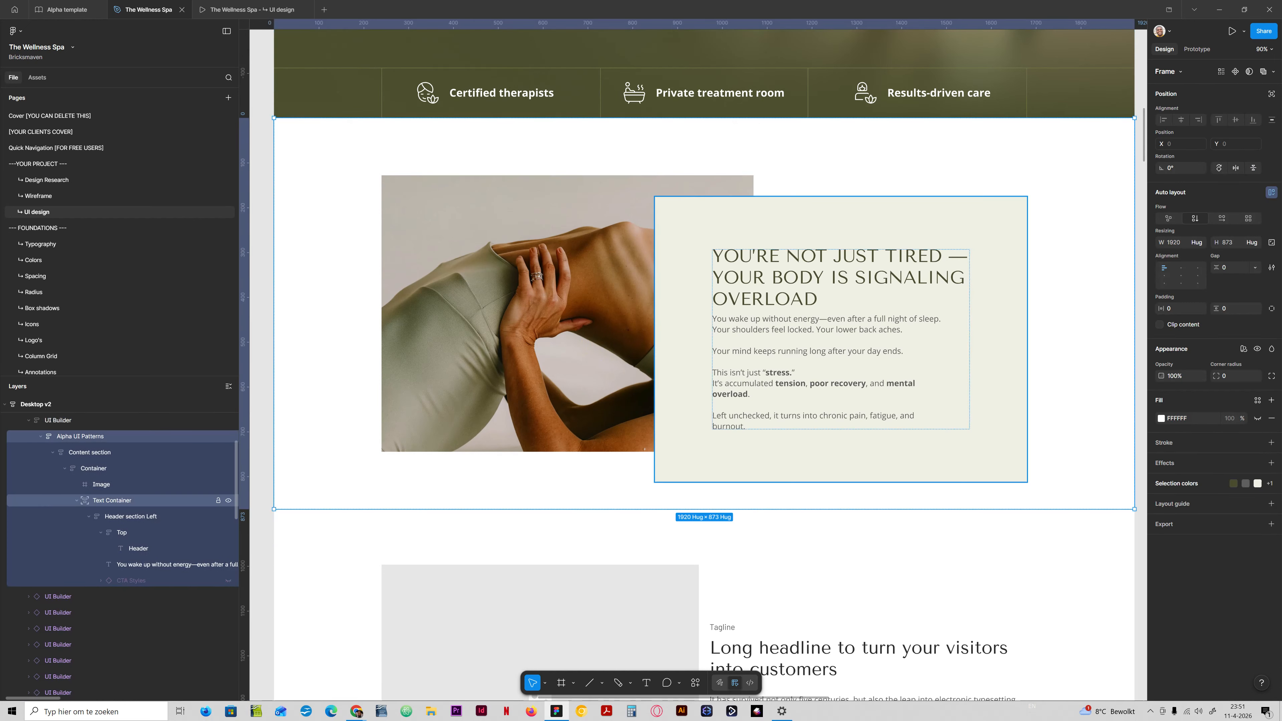
pyautogui.click(77, 499)
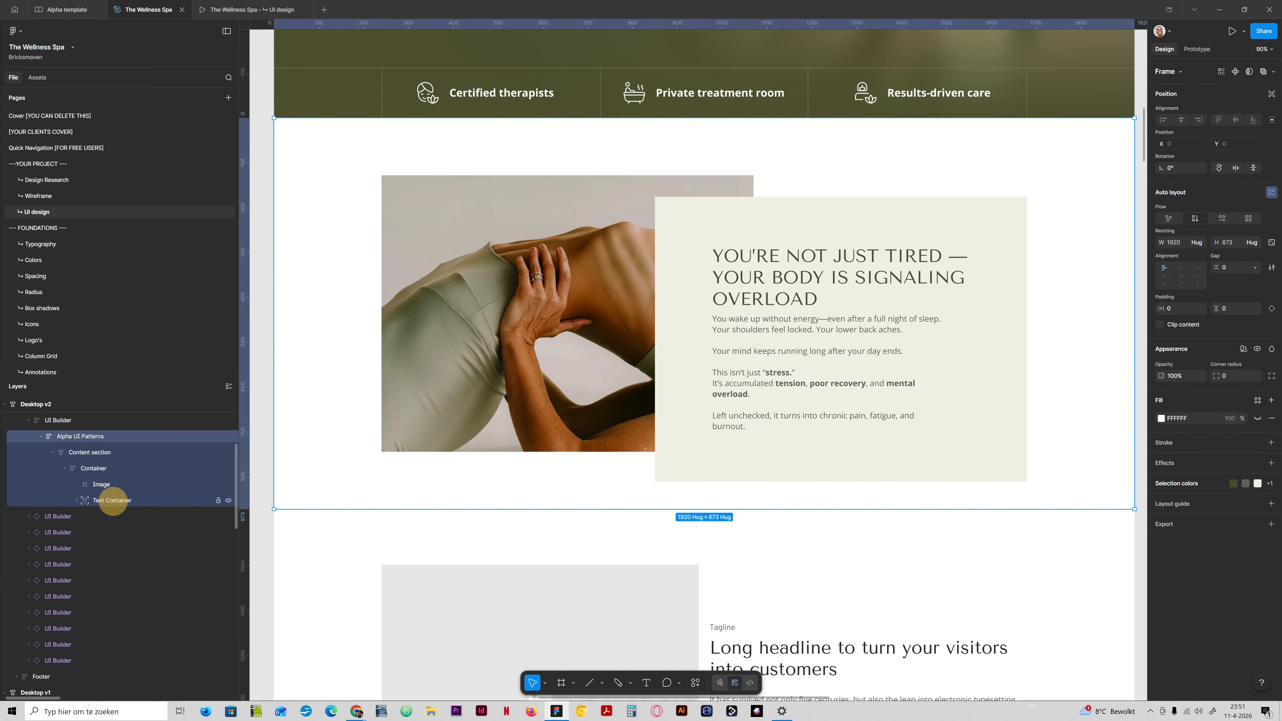
pyautogui.click(112, 500)
pyautogui.moveTo(110, 495); pyautogui.dragTo(118, 479)
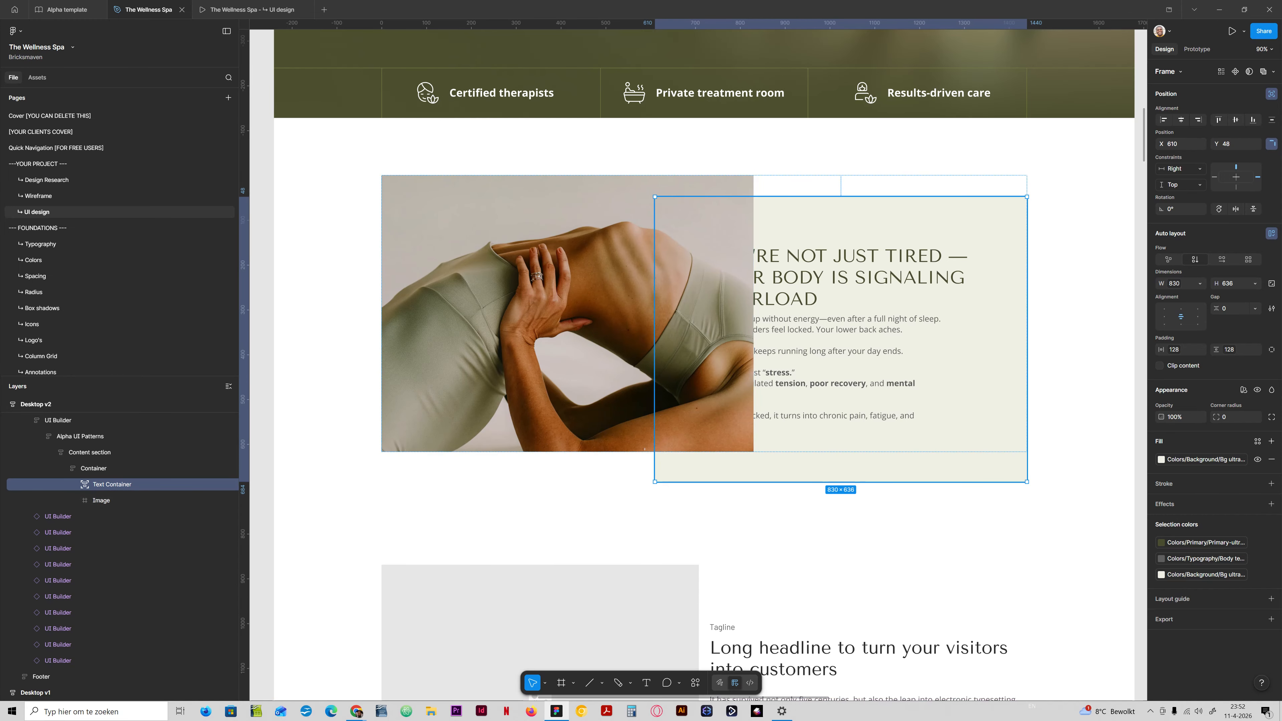
# Switch the Text Container to individual paddings and try the spacing variable space-6xl (224) on its left padding.
pyautogui.doubleClick(836, 400)
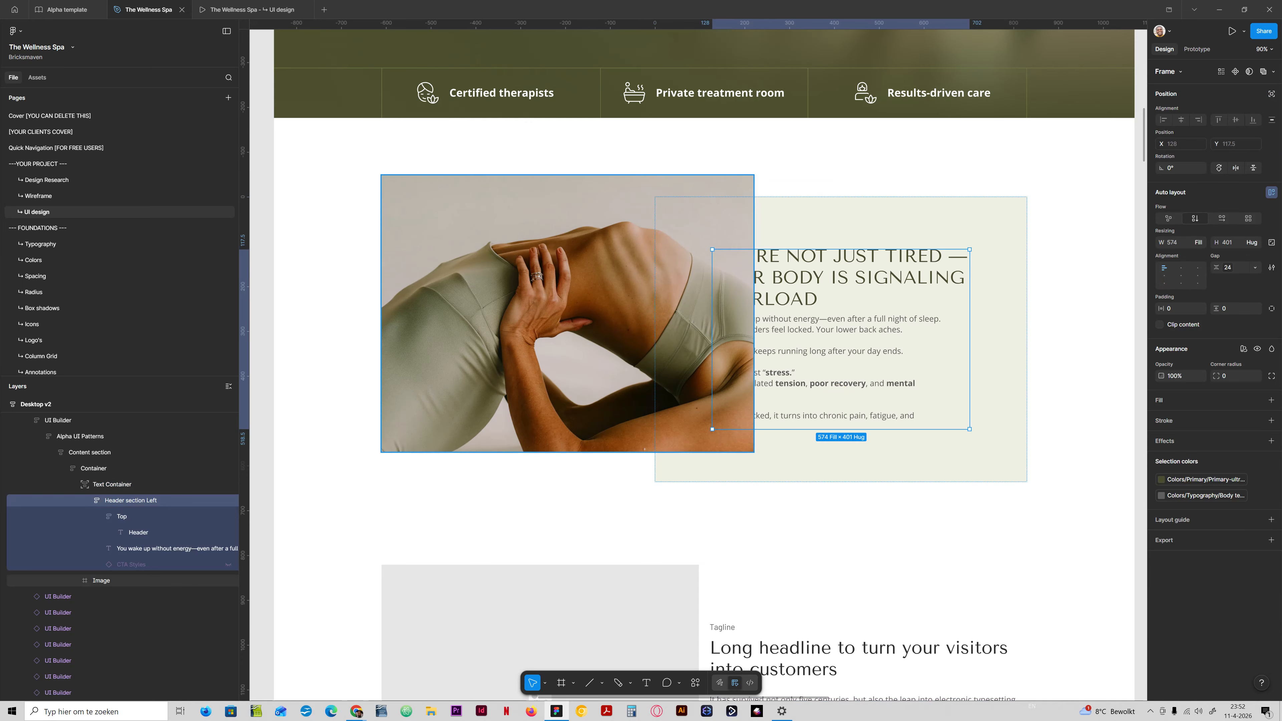
pyautogui.click(677, 355)
pyautogui.click(859, 226)
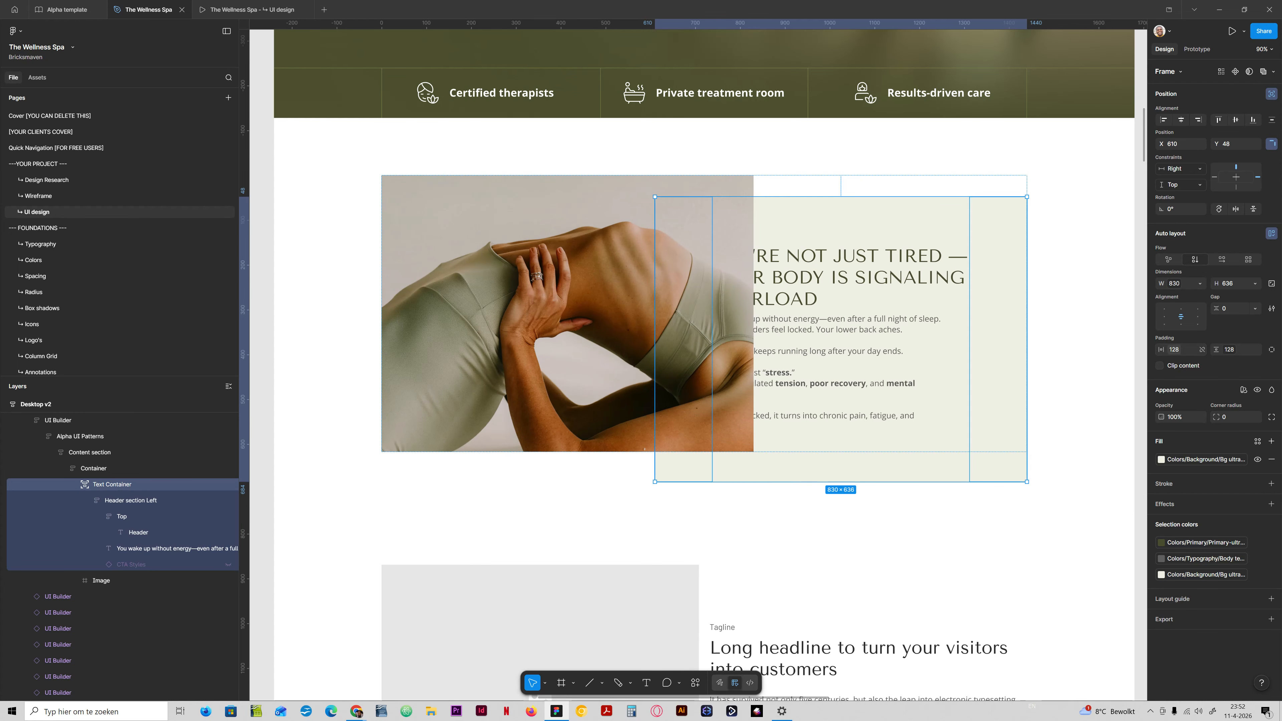
pyautogui.click(1271, 350)
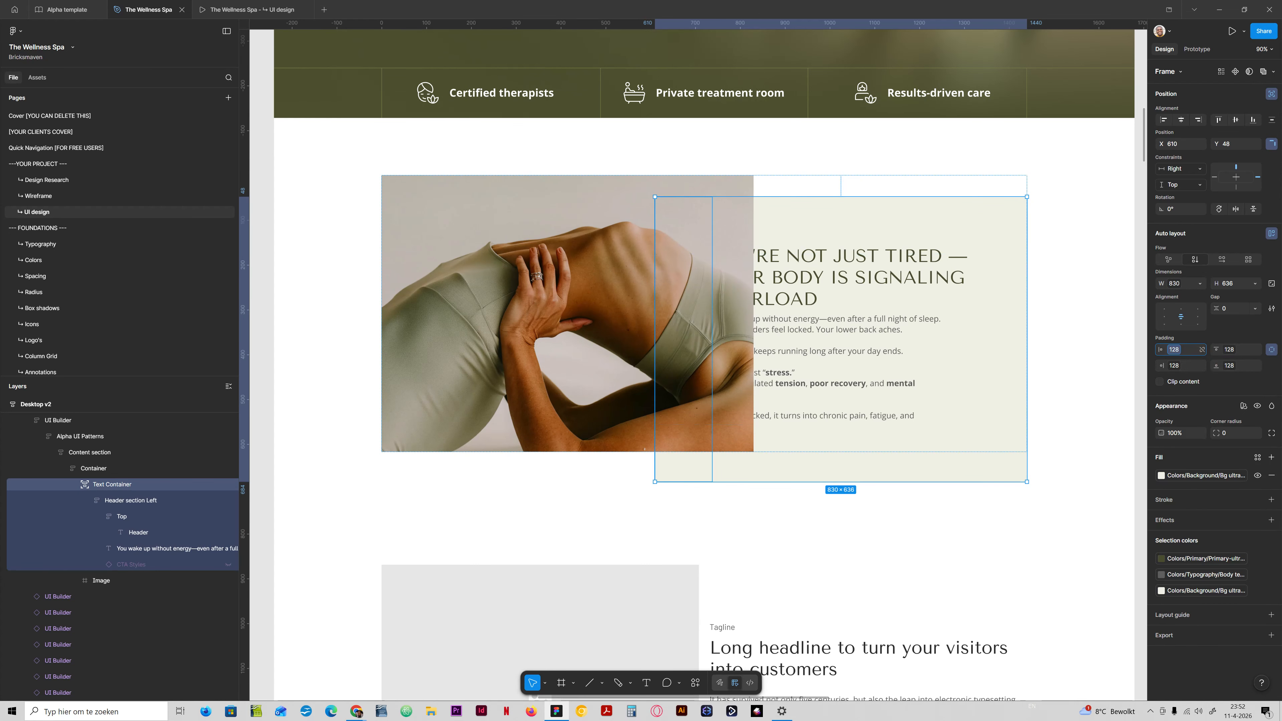
pyautogui.click(1173, 350)
pyautogui.click(1158, 508)
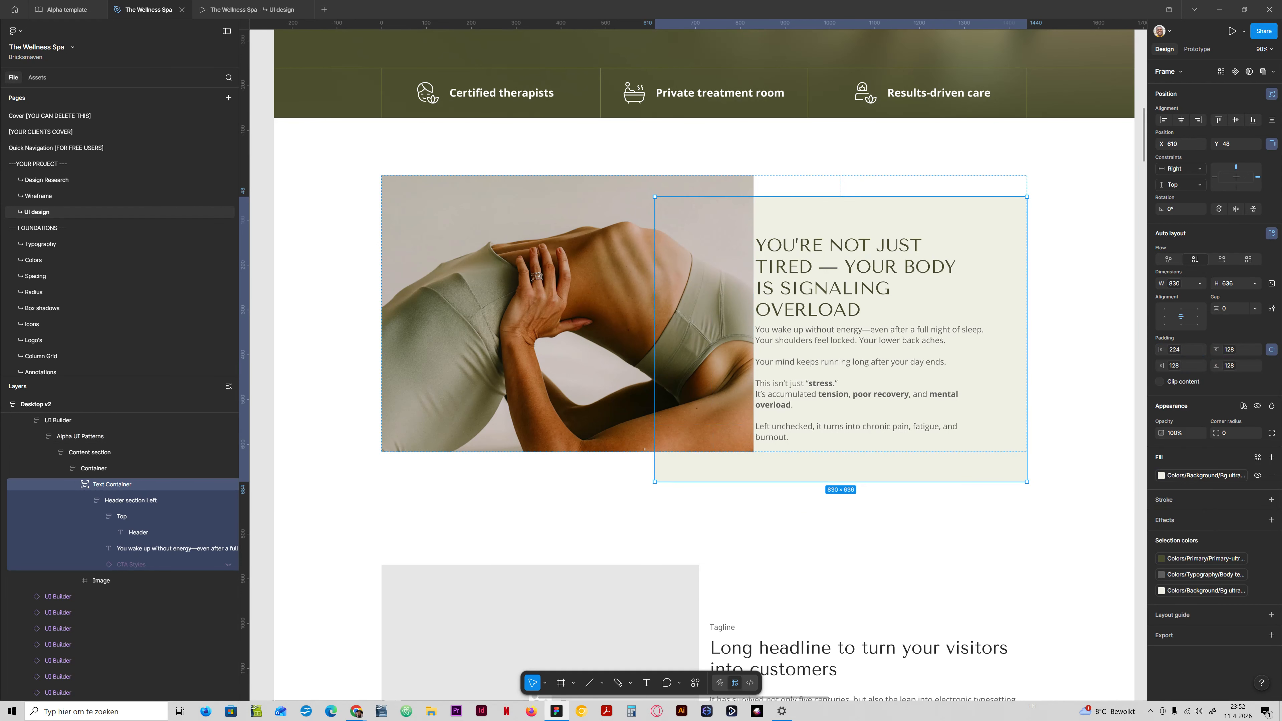
# Return the Text Container's left padding to the spacing variable space-4xl (128).
pyautogui.doubleClick(860, 323)
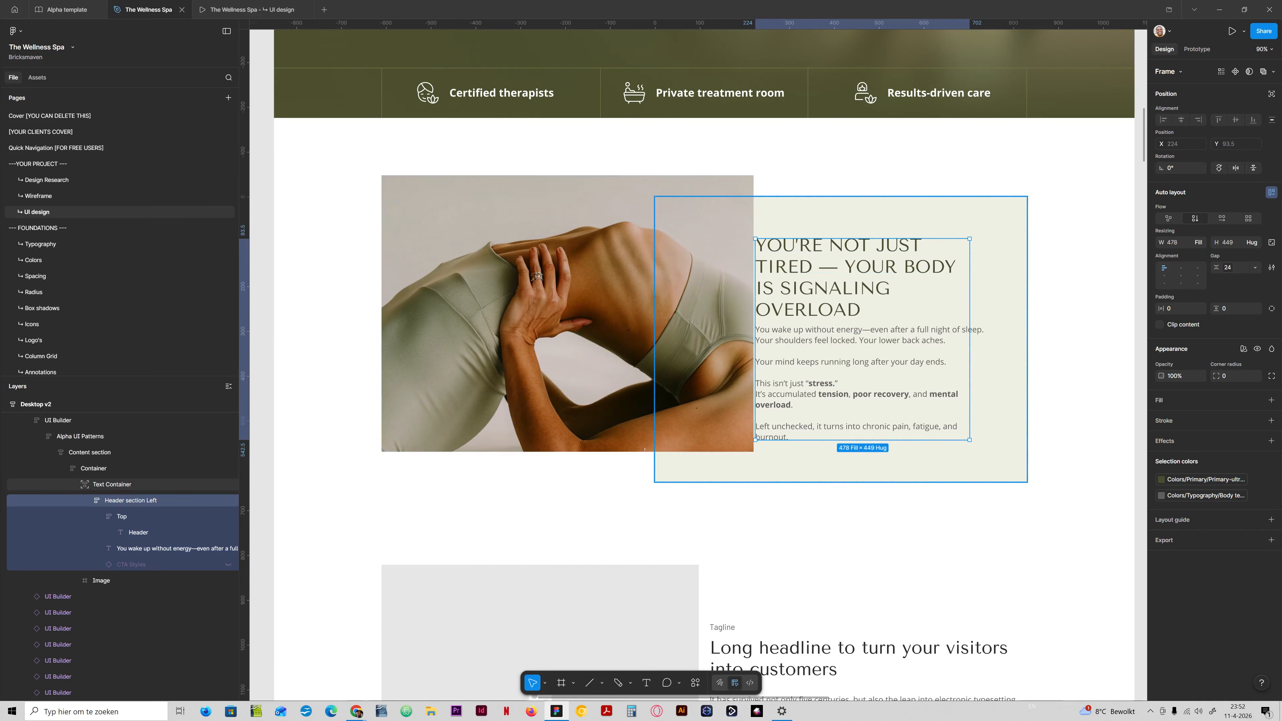
pyautogui.press('Escape')
pyautogui.click(1181, 350)
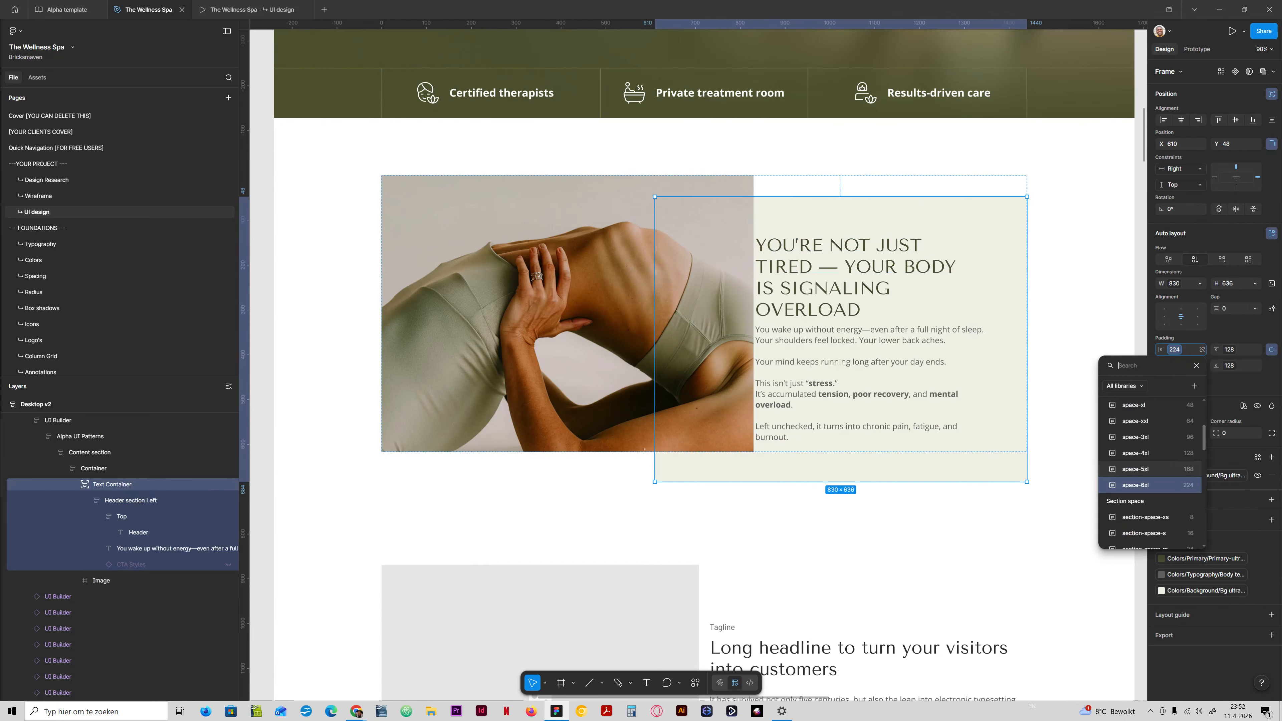
pyautogui.click(1162, 453)
# Set the Text Container's width to the 6col content width (708) and align it to the right of its parent.
pyautogui.click(1178, 283)
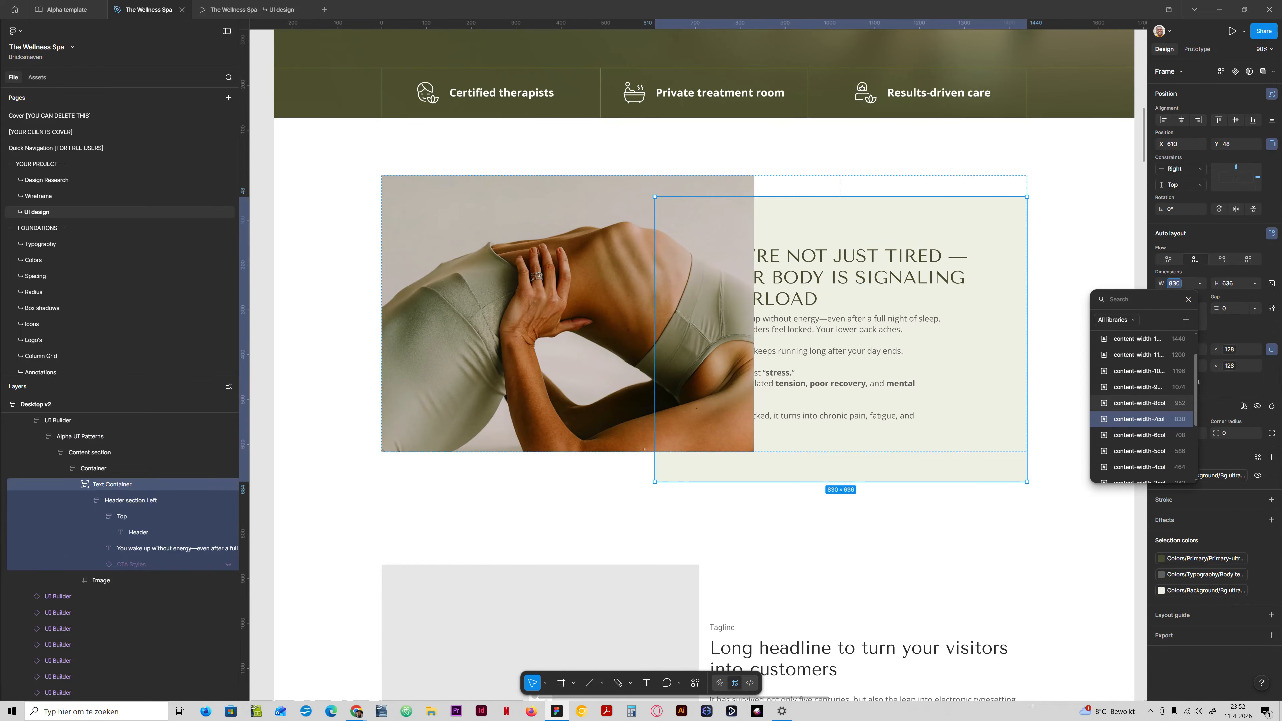
pyautogui.click(1162, 433)
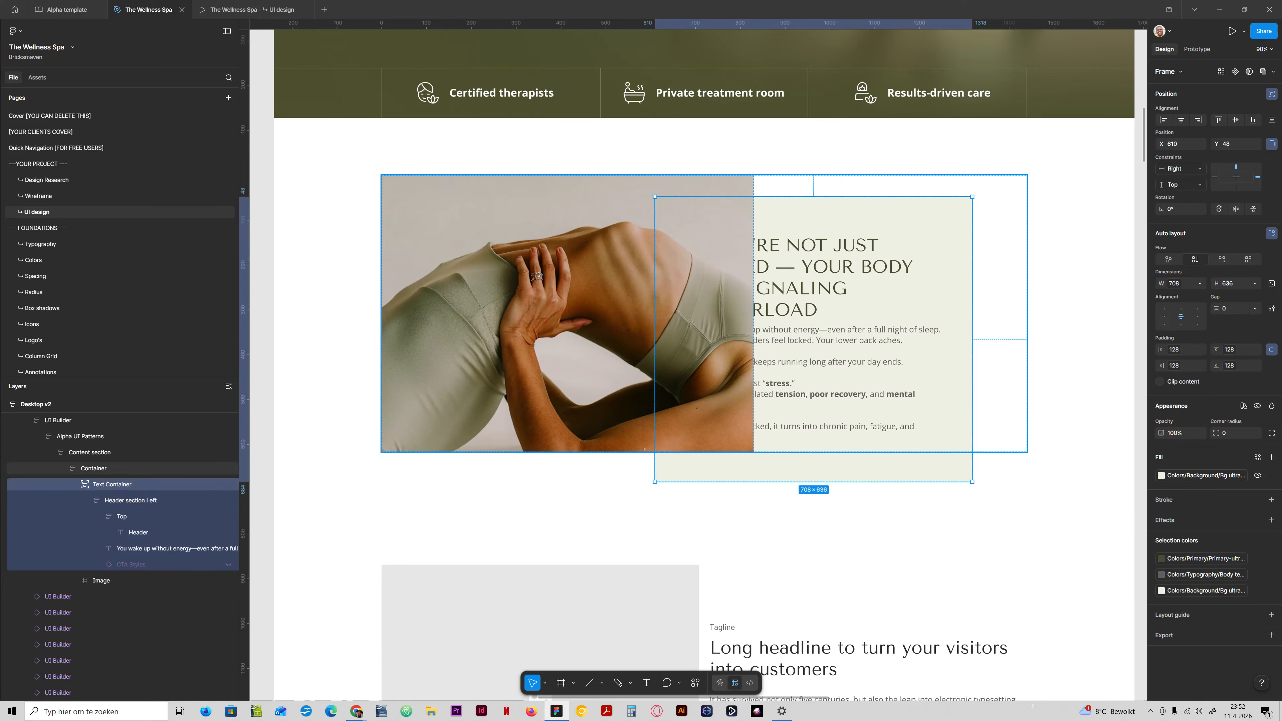
pyautogui.click(1198, 120)
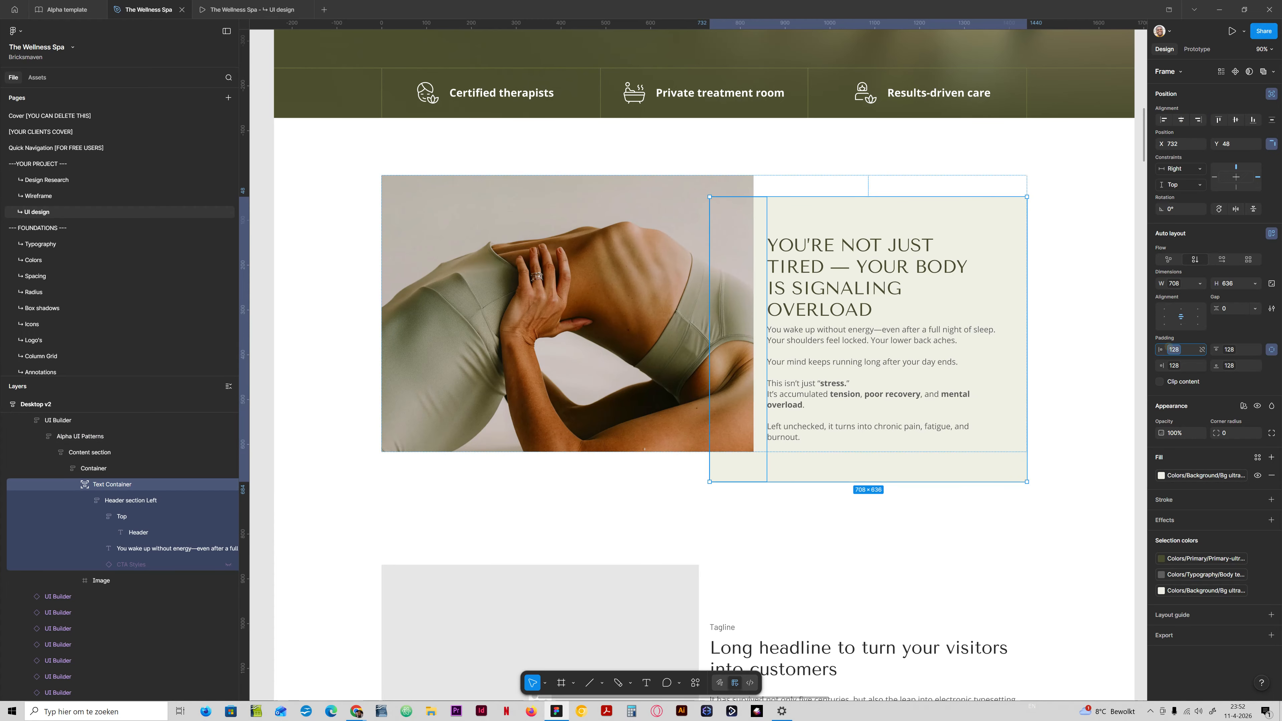
# Set the Text Container's left padding to space-5xl (168) and its right padding to space-3xl (96).
pyautogui.click(1171, 348)
pyautogui.click(1163, 492)
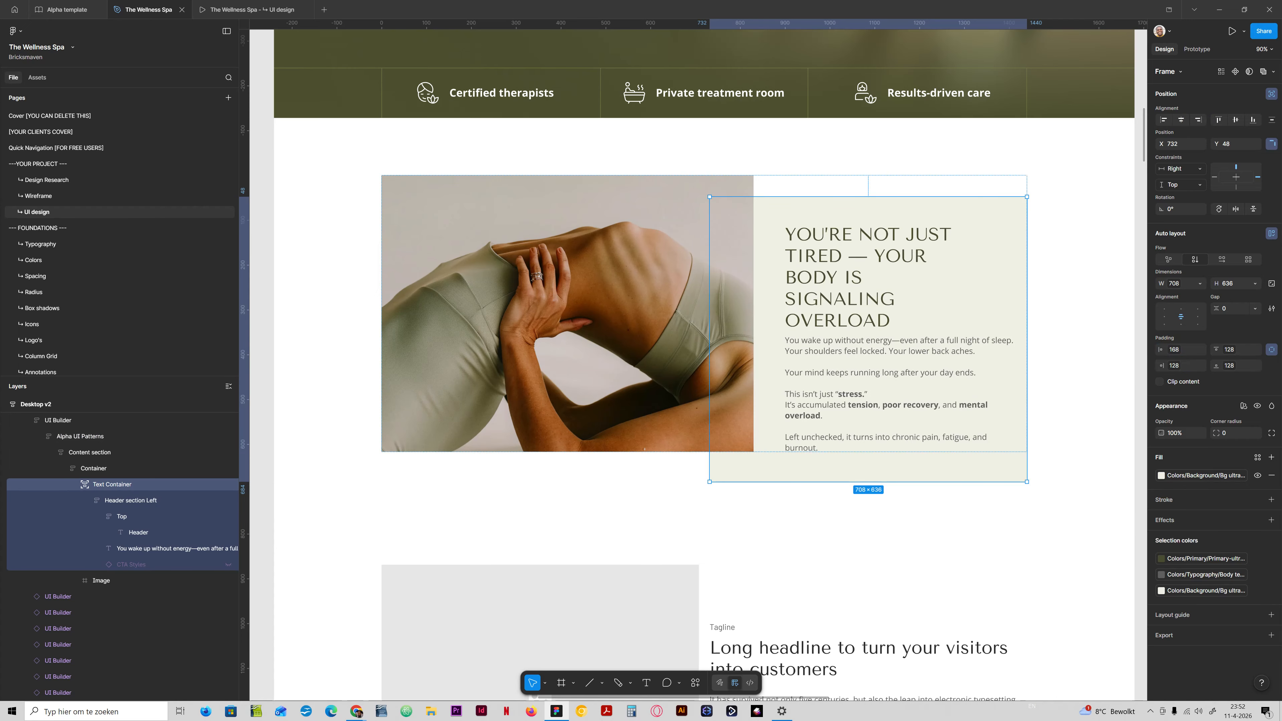
pyautogui.click(863, 307)
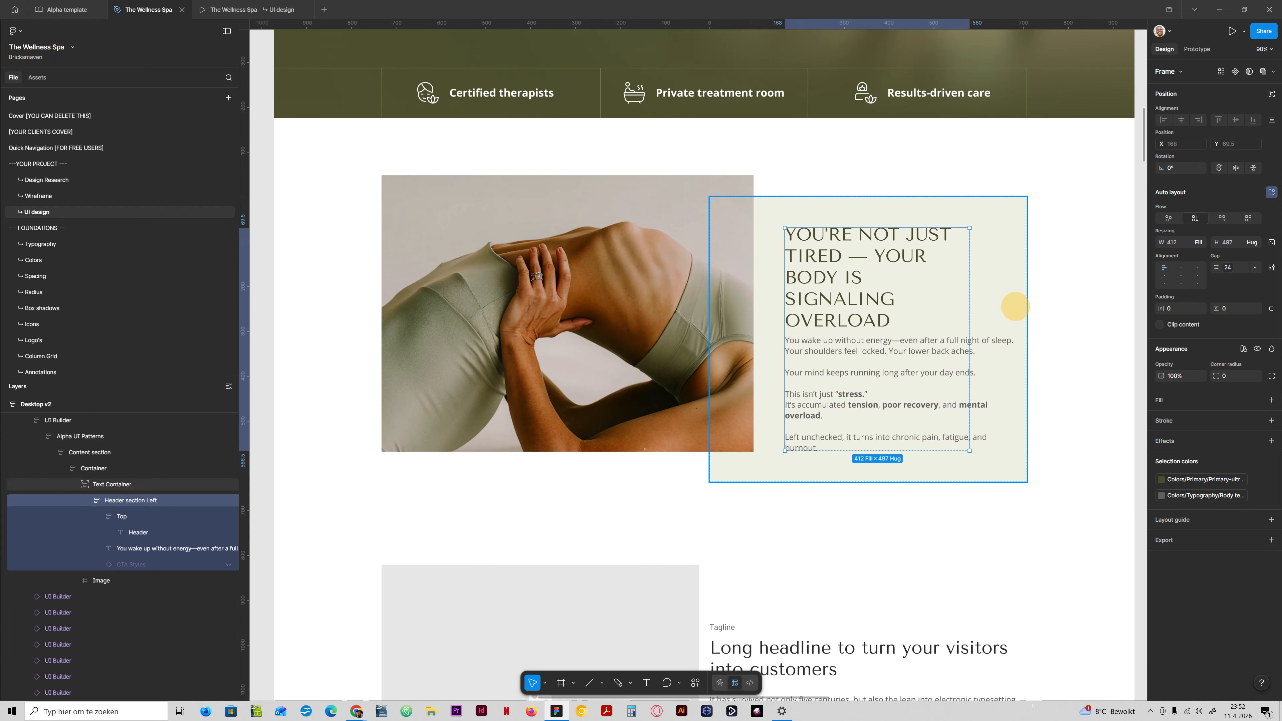
pyautogui.click(1016, 307)
pyautogui.click(1174, 350)
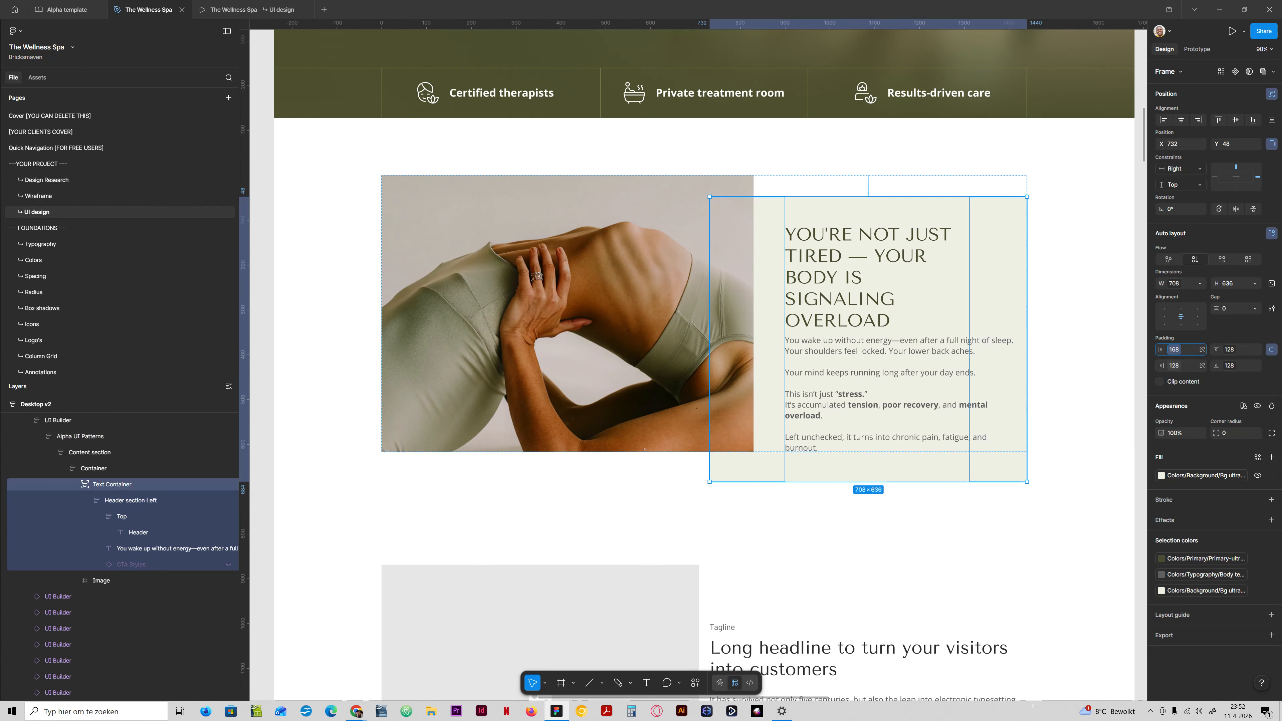
pyautogui.click(1174, 366)
pyautogui.click(1186, 485)
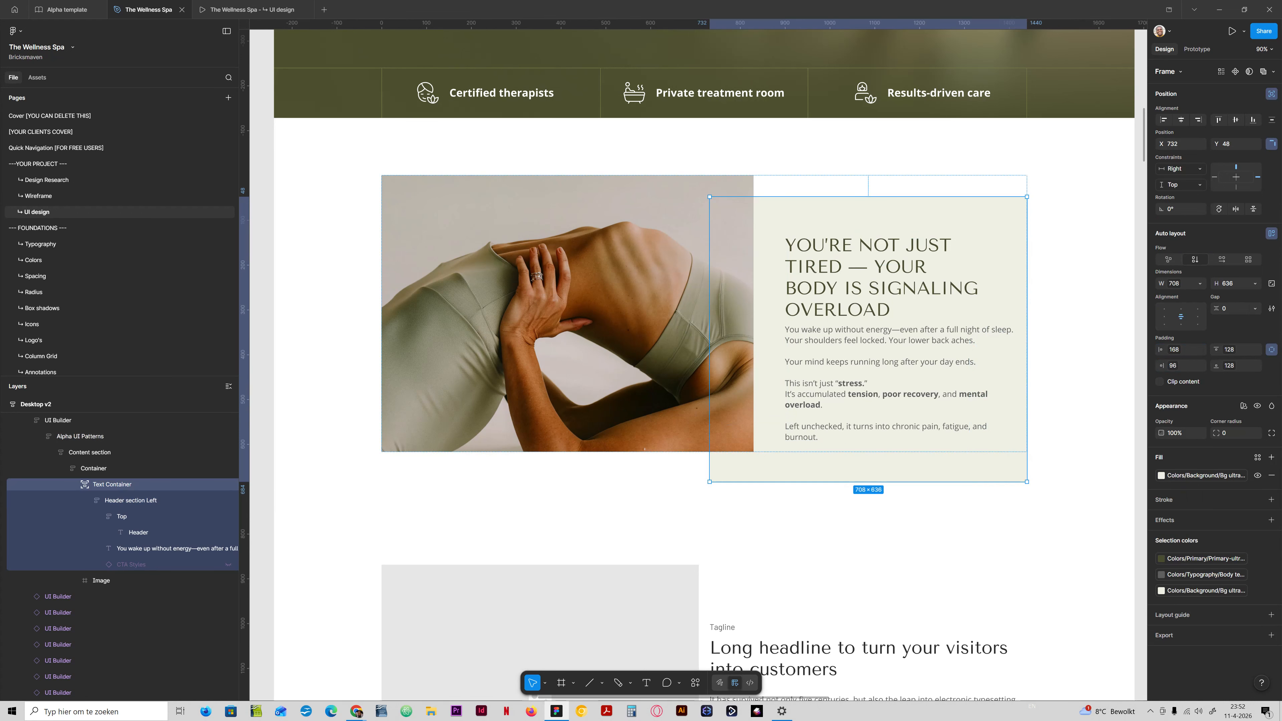
# Change the width resizing of the problem section's body text from fixed width to Fill container.
pyautogui.keyDown('ctrl'); pyautogui.click(929, 374); pyautogui.keyUp('ctrl')
pyautogui.click(1200, 243)
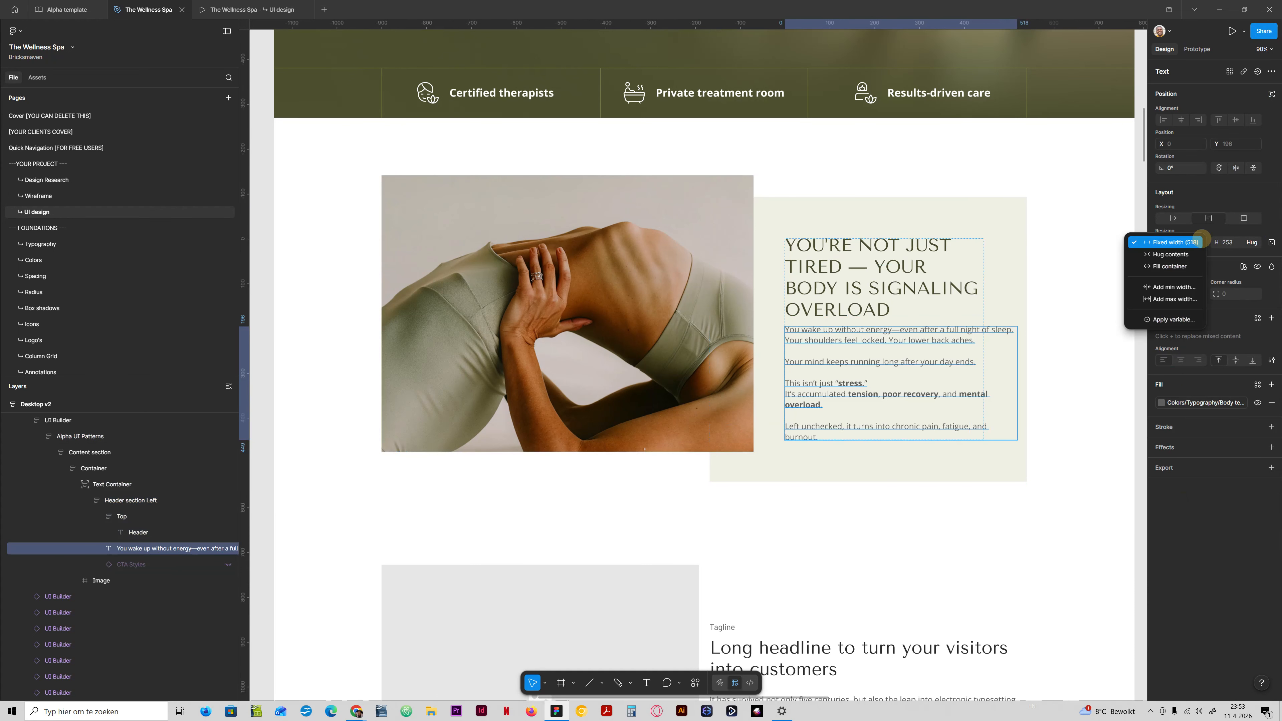
pyautogui.click(1184, 269)
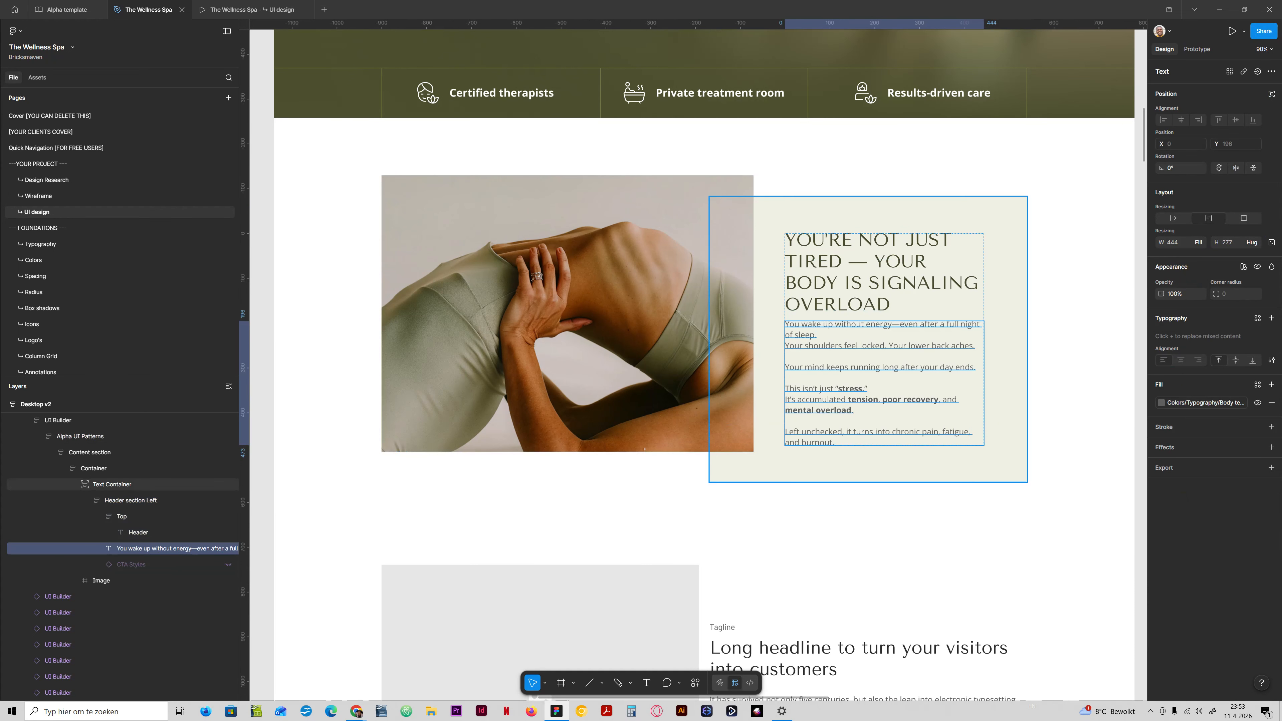
# Set the Text Container's right padding to the spacing variable space-xl (48).
pyautogui.click(992, 350)
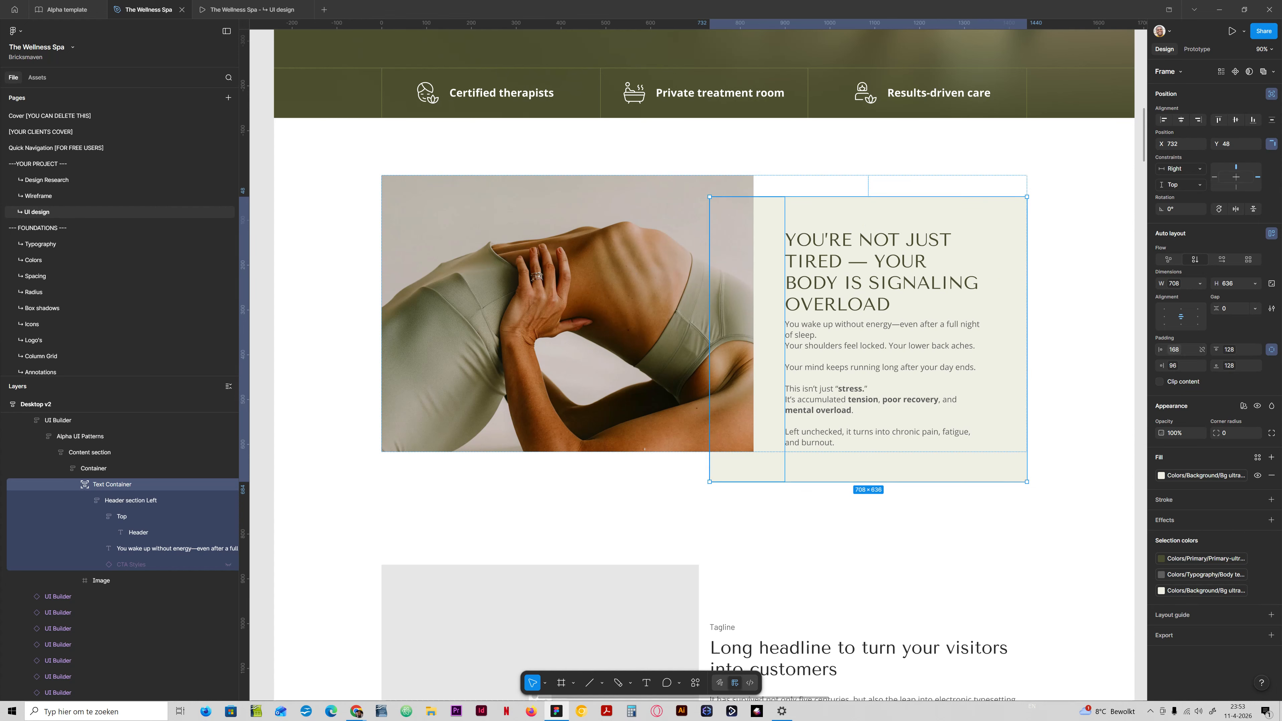
pyautogui.click(1202, 365)
pyautogui.click(1180, 469)
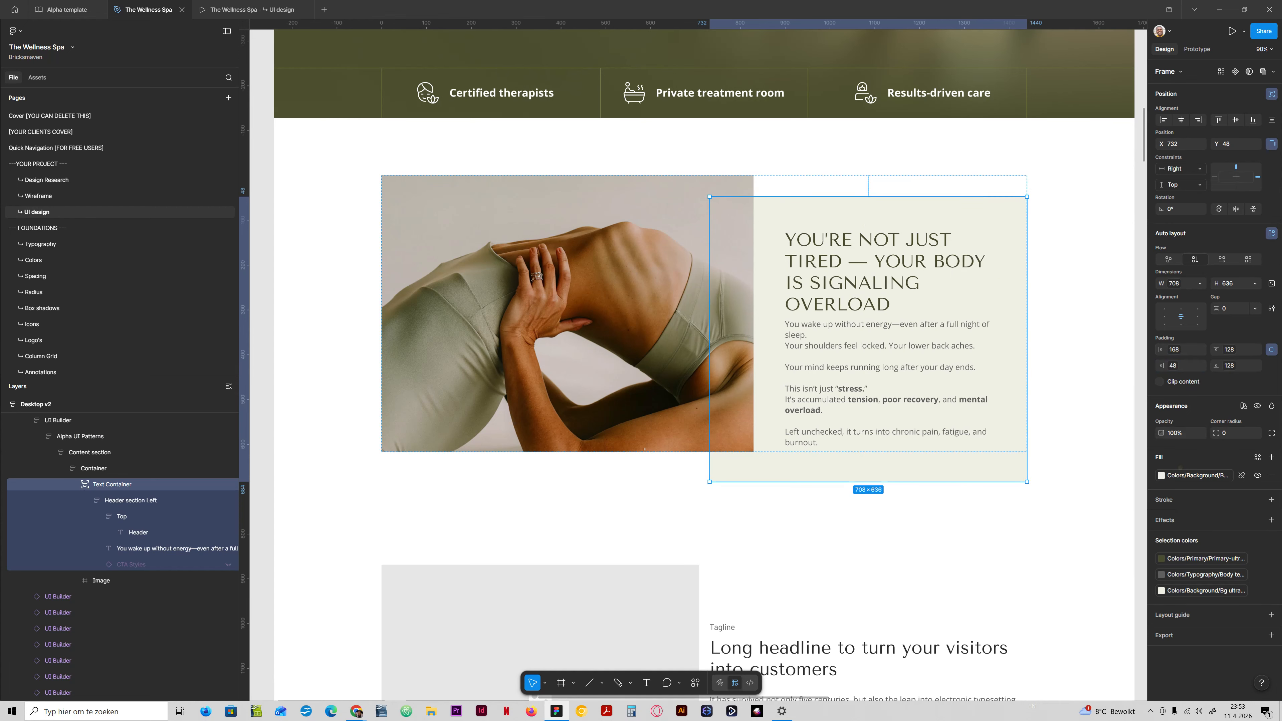
# Try space-l (32) as the Text Container's right padding and switch it back to space-xl (48).
pyautogui.click(1202, 365)
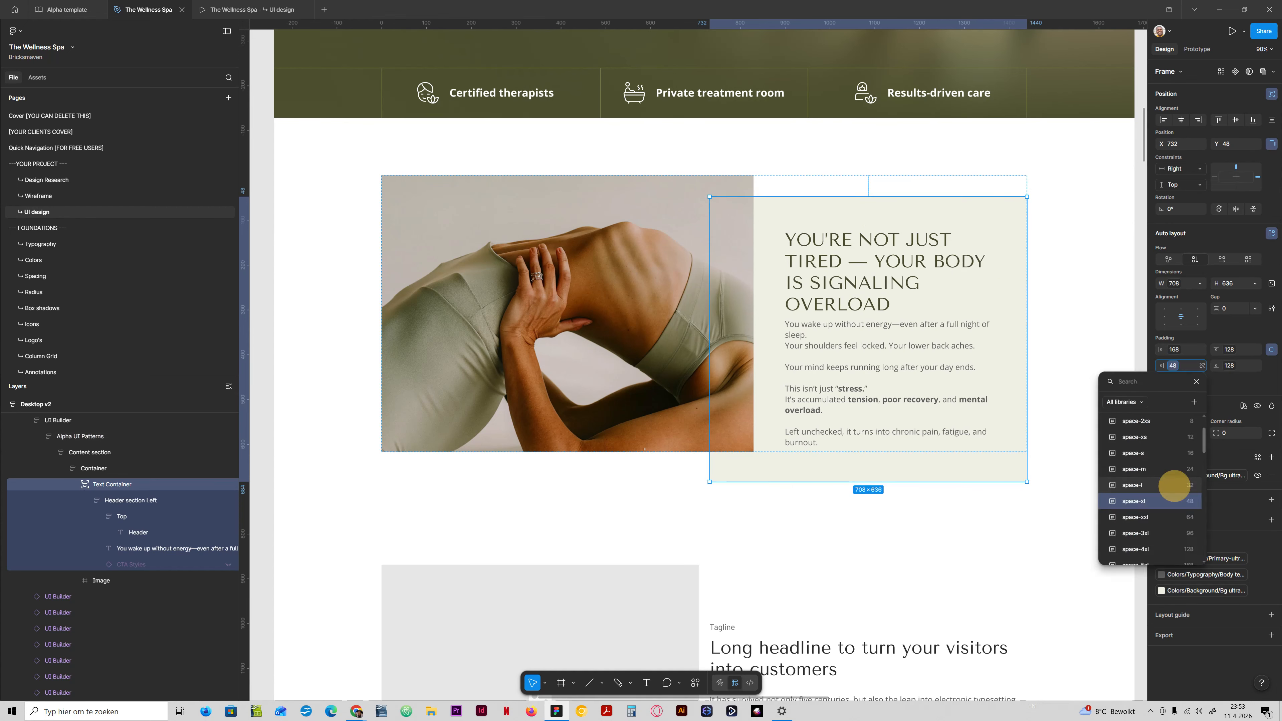
pyautogui.click(1173, 487)
pyautogui.click(1172, 363)
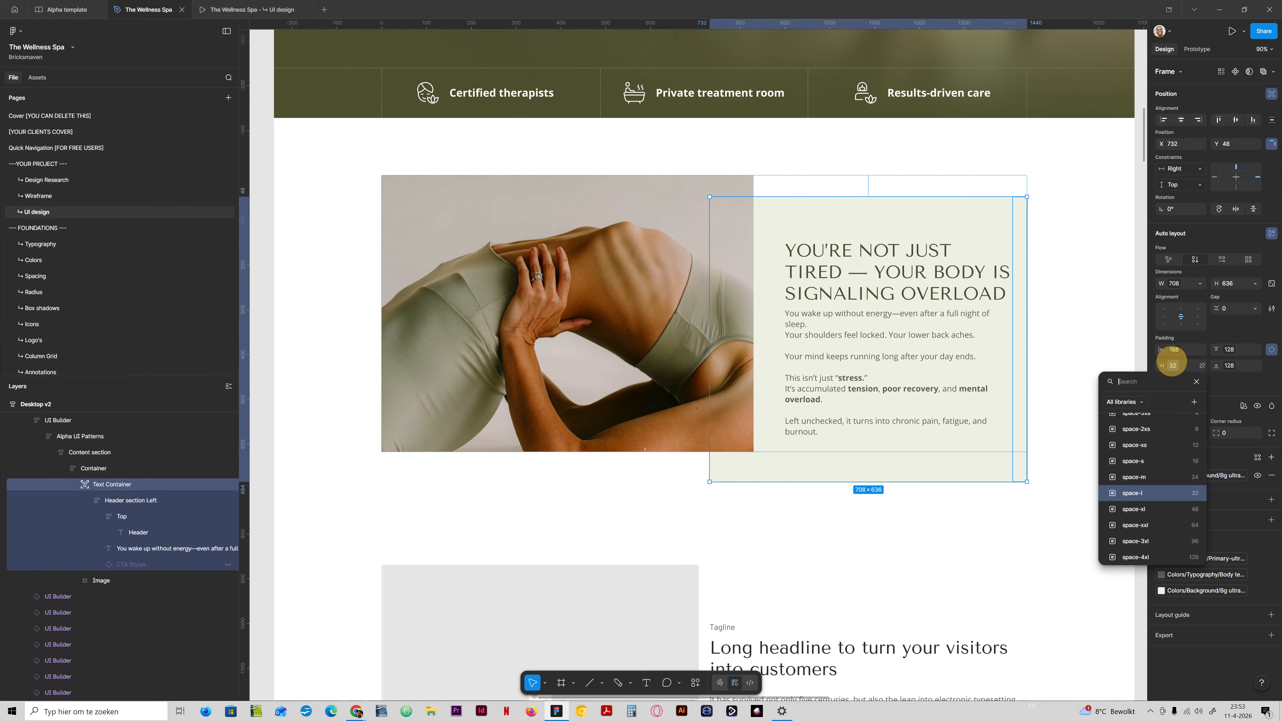
pyautogui.click(1134, 516)
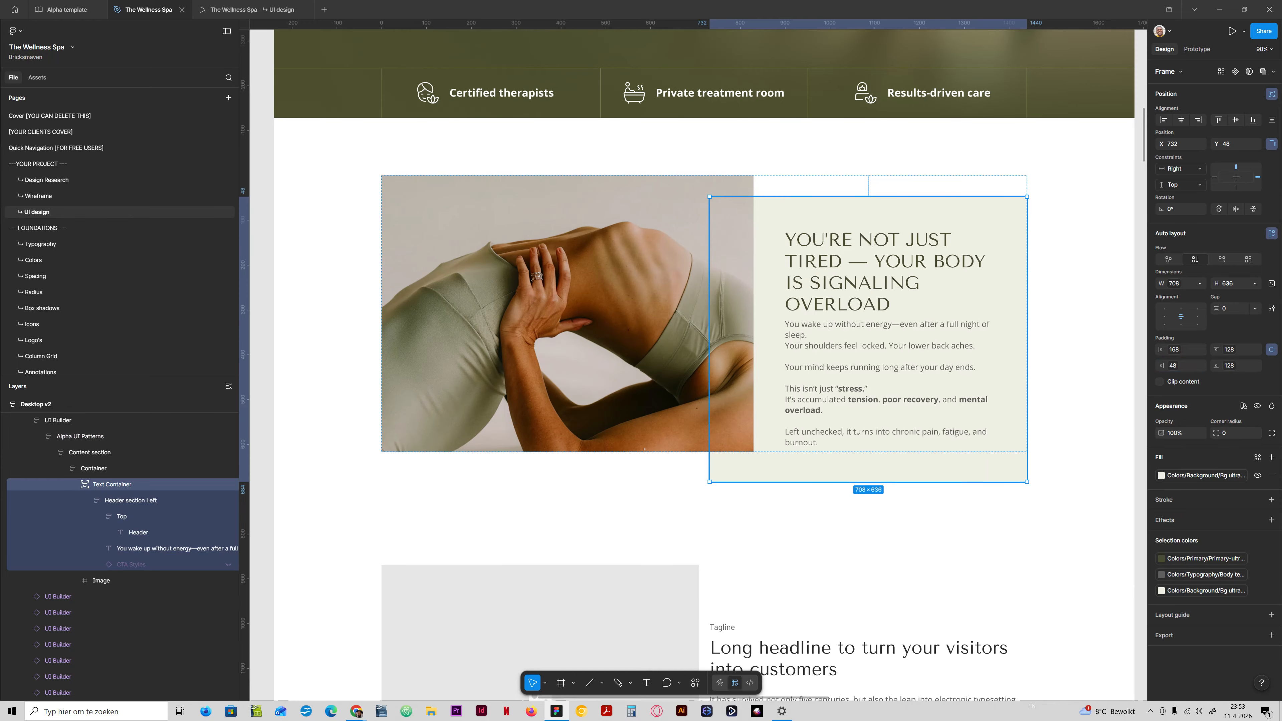
# Compare the problem section with the other homepage variants, check it in the prototype preview and return to the design file.
pyautogui.click(793, 550)
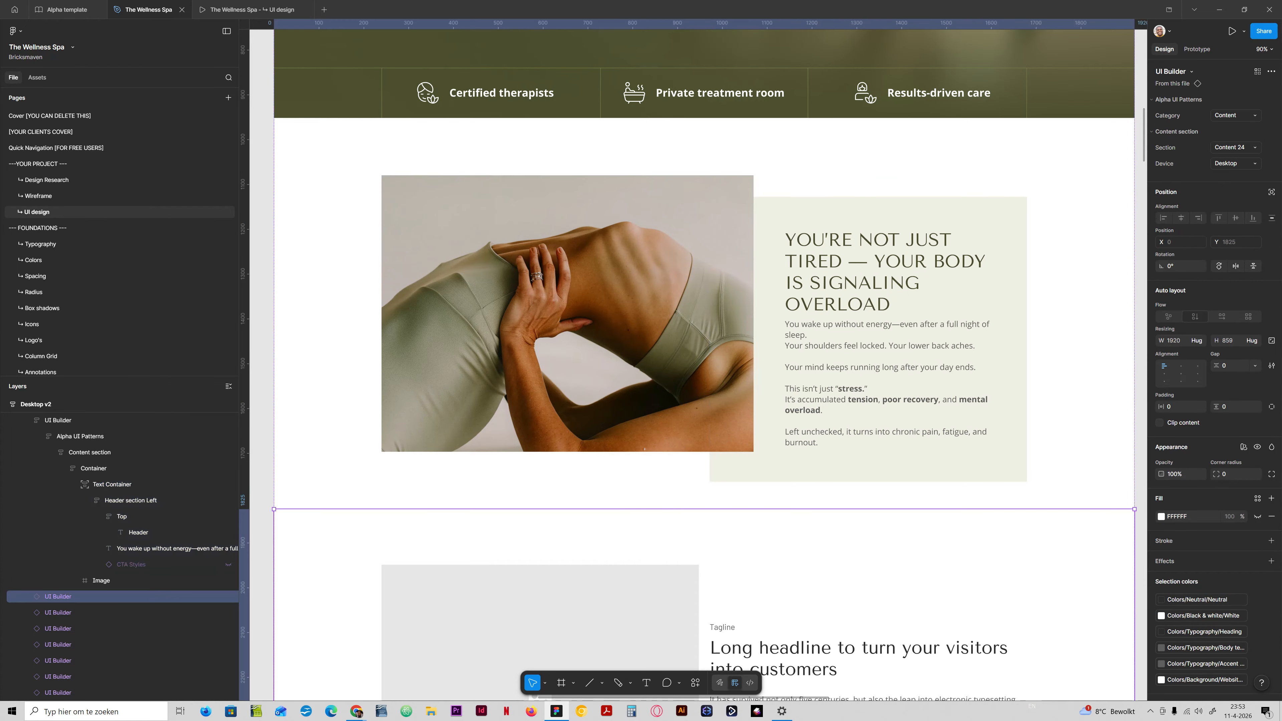
pyautogui.hotkey('ctrl', '-')
pyautogui.hotkey('ctrl', '-')
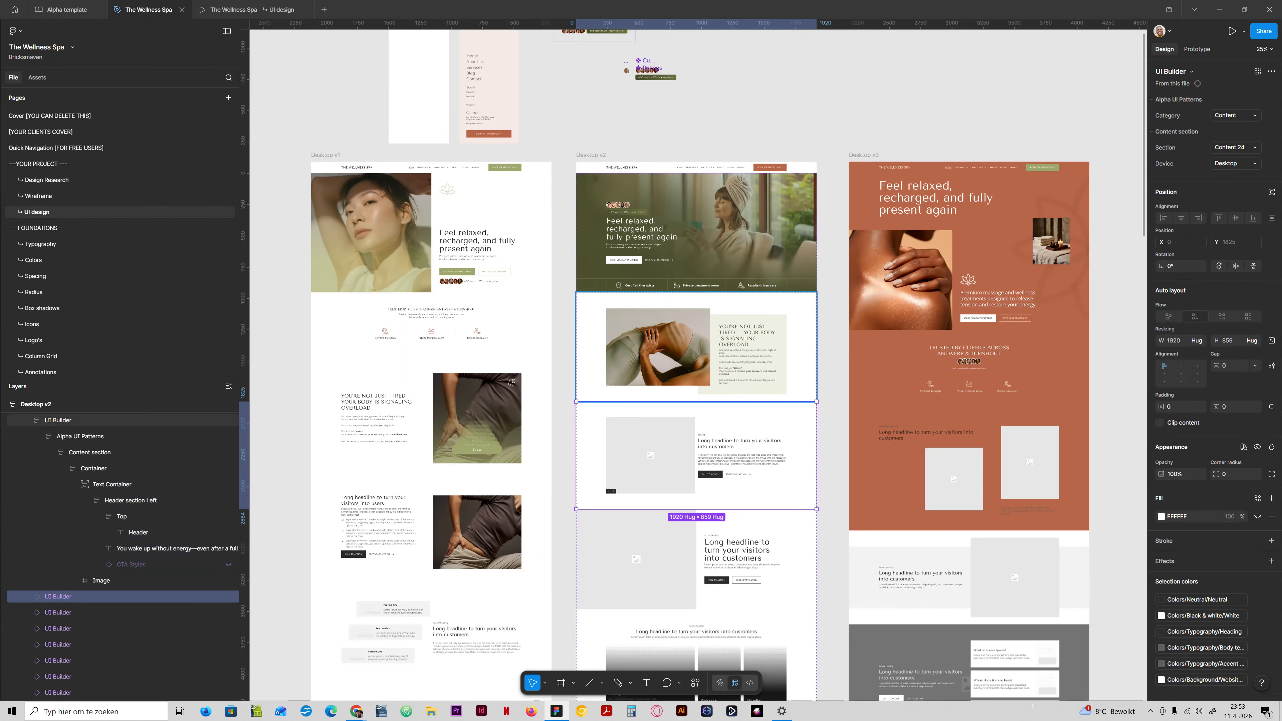
pyautogui.click(250, 9)
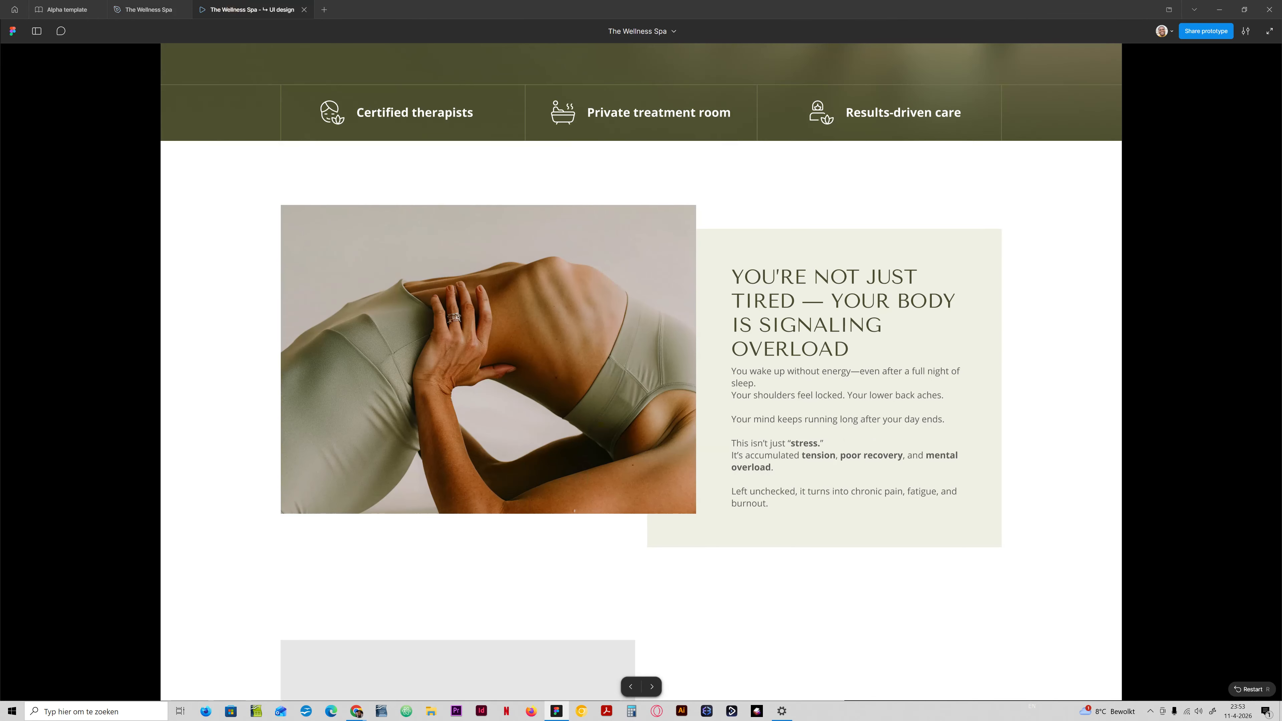
pyautogui.scroll(2, 641, 359)
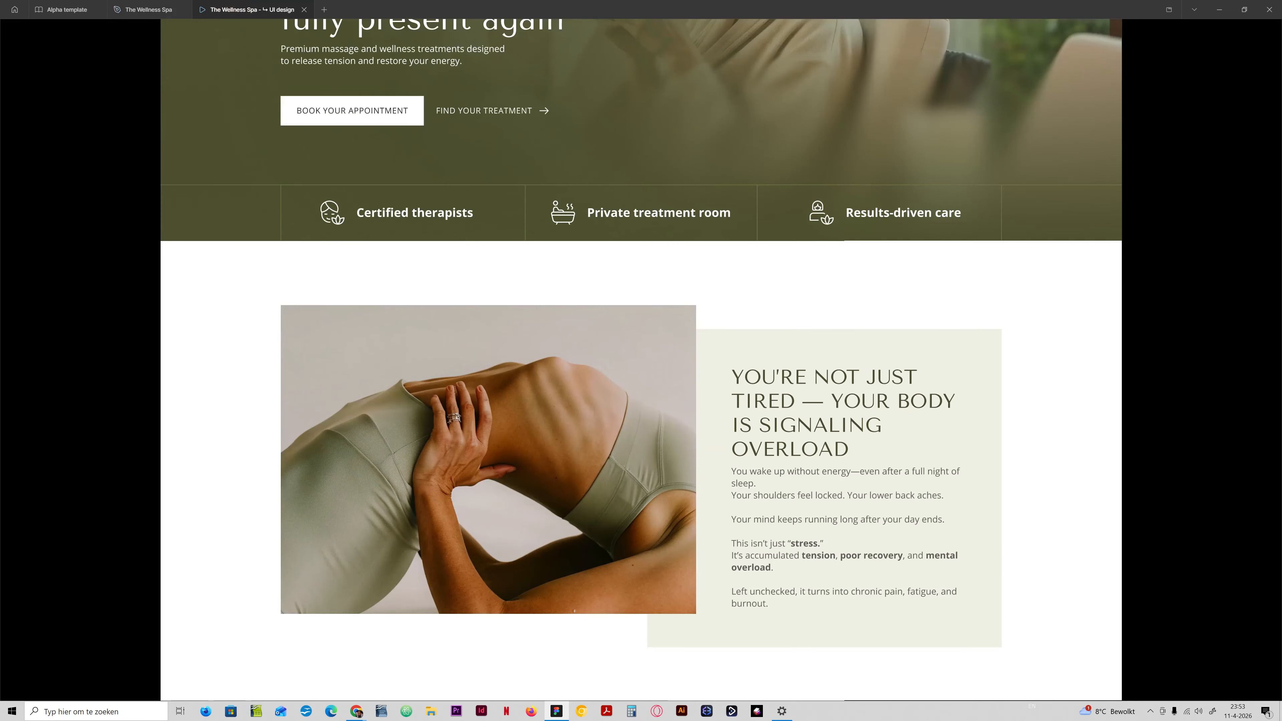
pyautogui.scroll(-2, 641, 359)
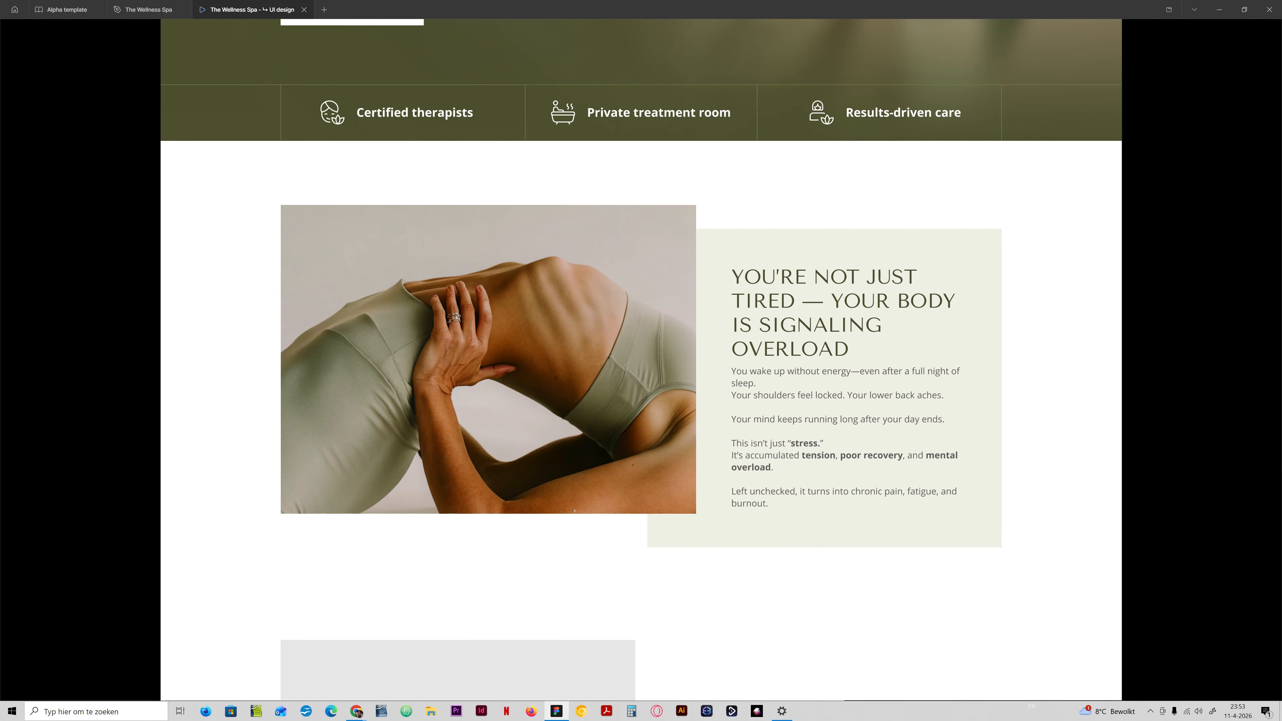
pyautogui.click(151, 9)
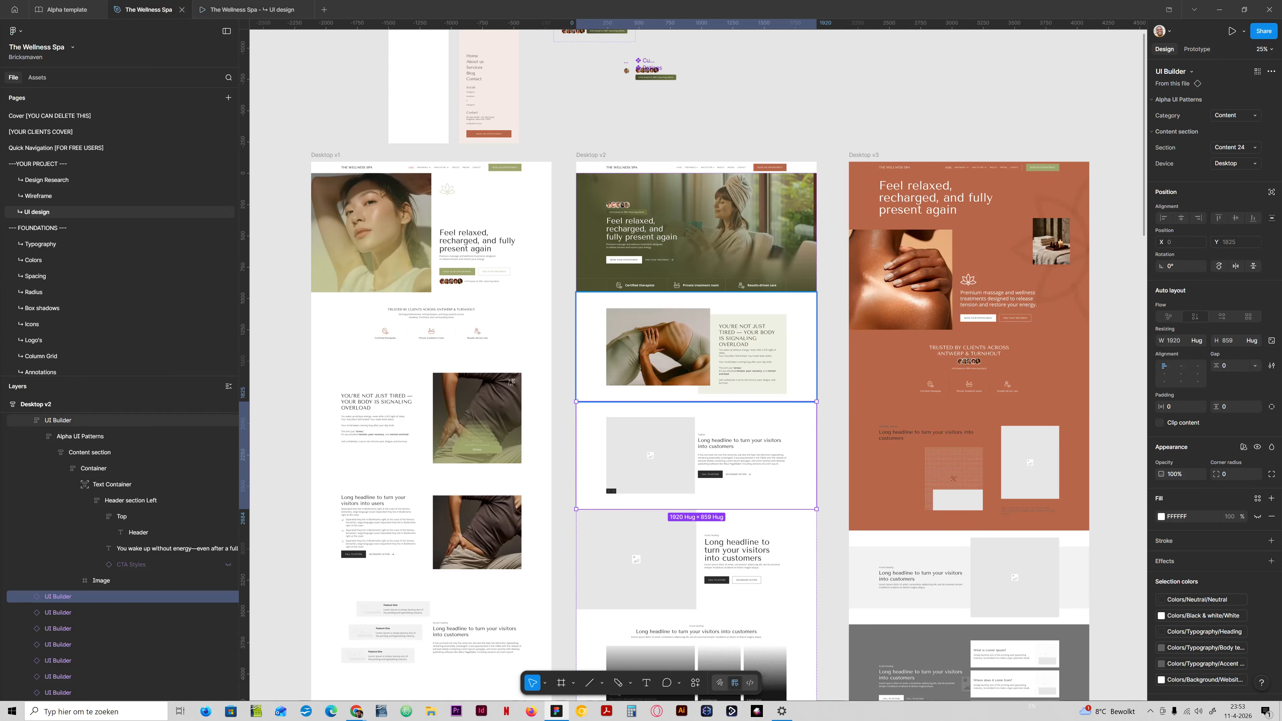
# Move the Image back above the Text Container in the problem section's layer order.
pyautogui.scroll(5, 708, 374)
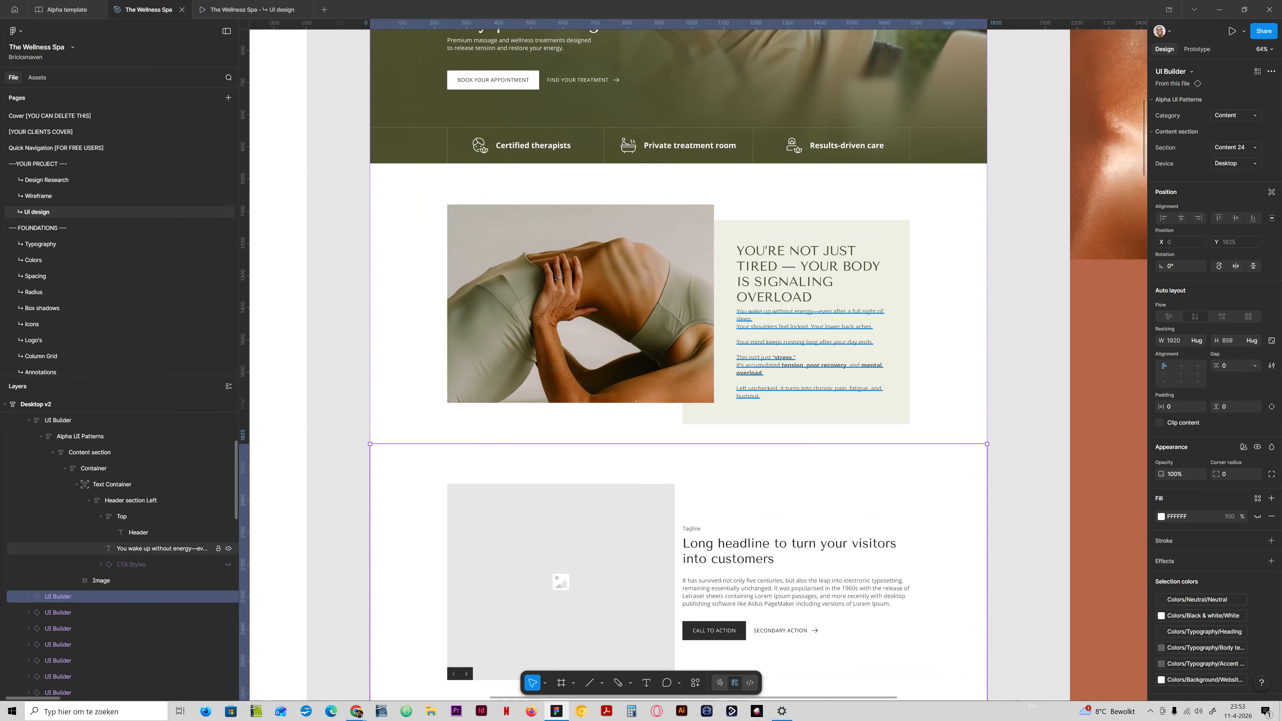
pyautogui.click(77, 485)
pyautogui.moveTo(99, 500); pyautogui.dragTo(100, 487)
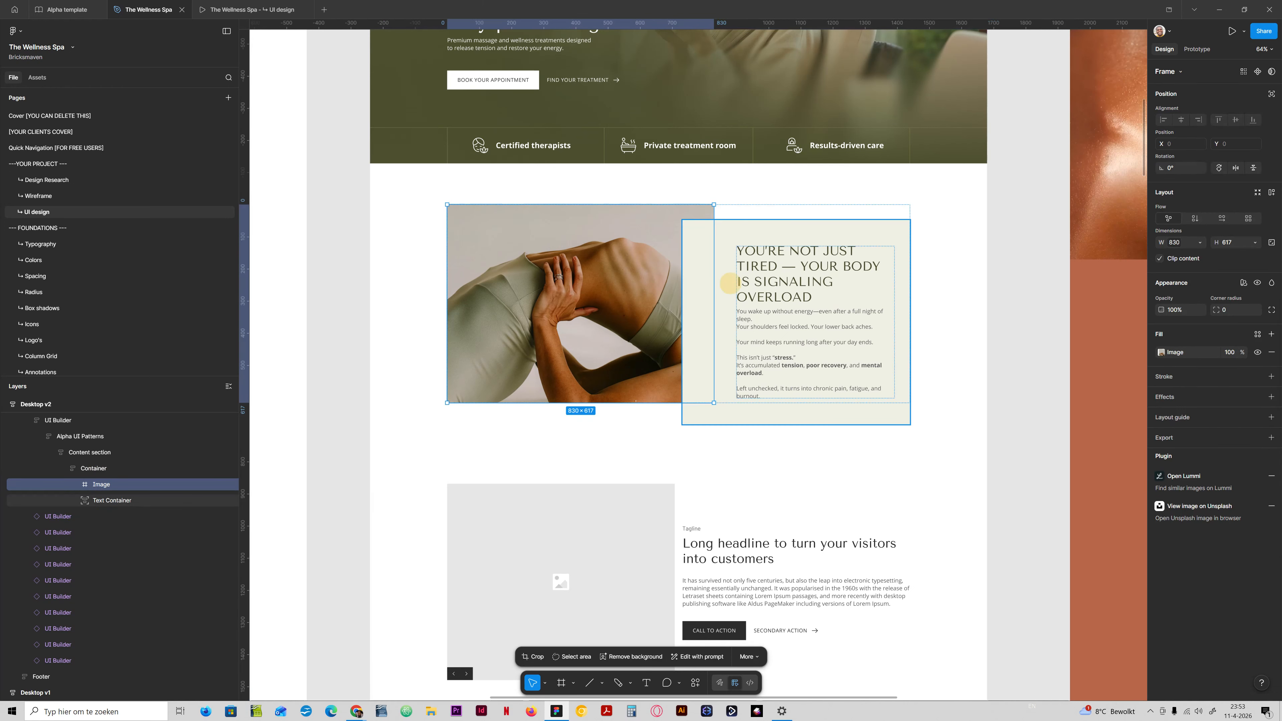
# Set the Text Container's left and right padding to the spacing variable space-3xl (96), trying space-4xl (128) on the left first.
pyautogui.click(101, 499)
pyautogui.click(1172, 349)
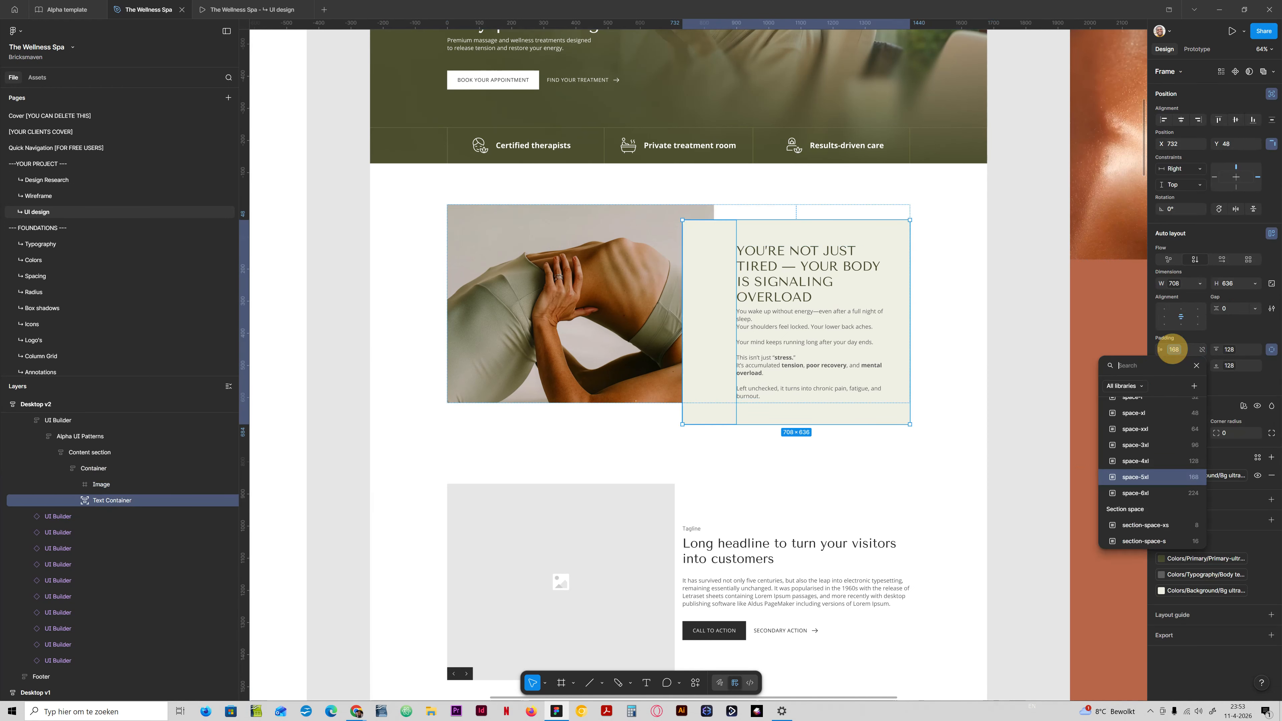
pyautogui.click(1173, 461)
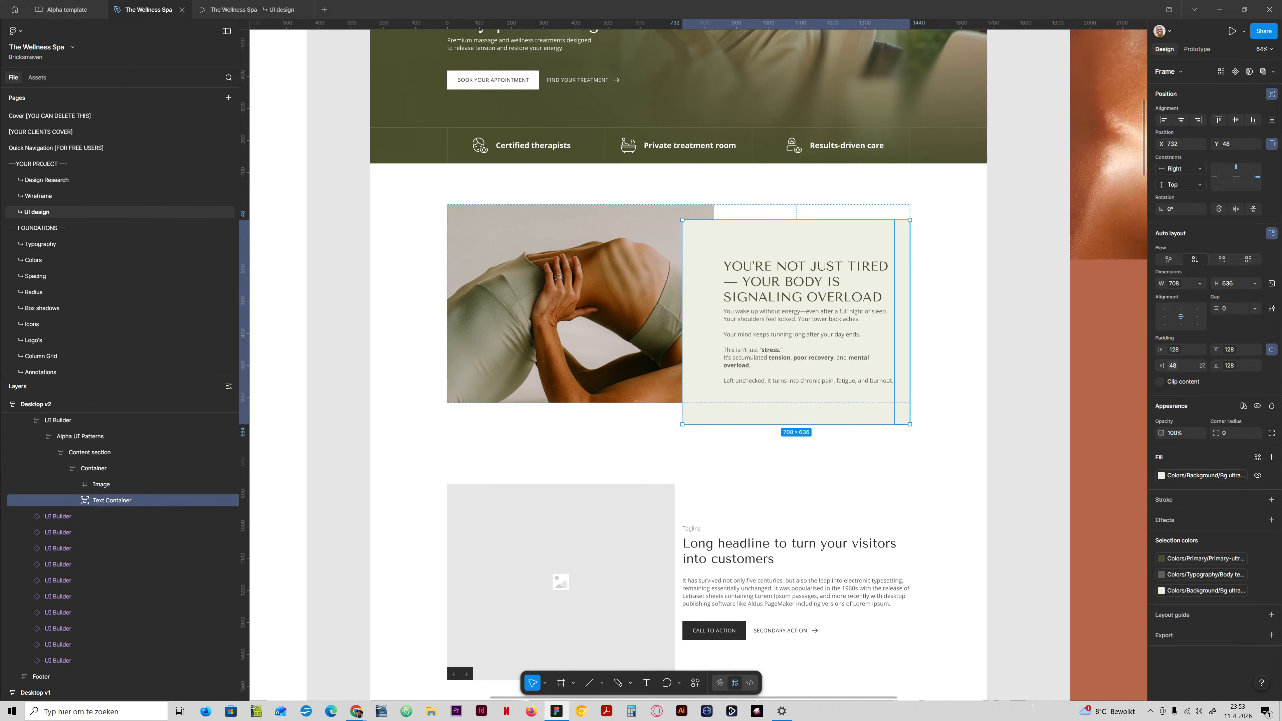
pyautogui.click(1173, 365)
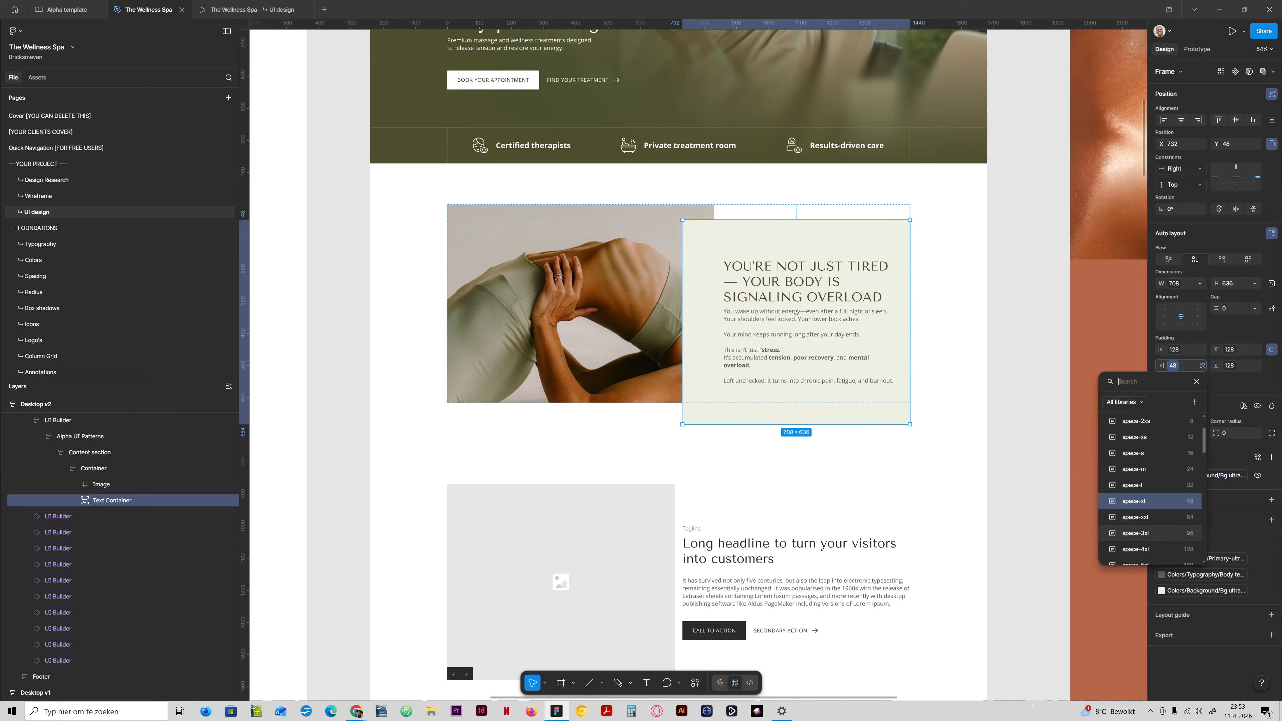
pyautogui.click(1141, 533)
pyautogui.click(1173, 348)
pyautogui.click(1184, 467)
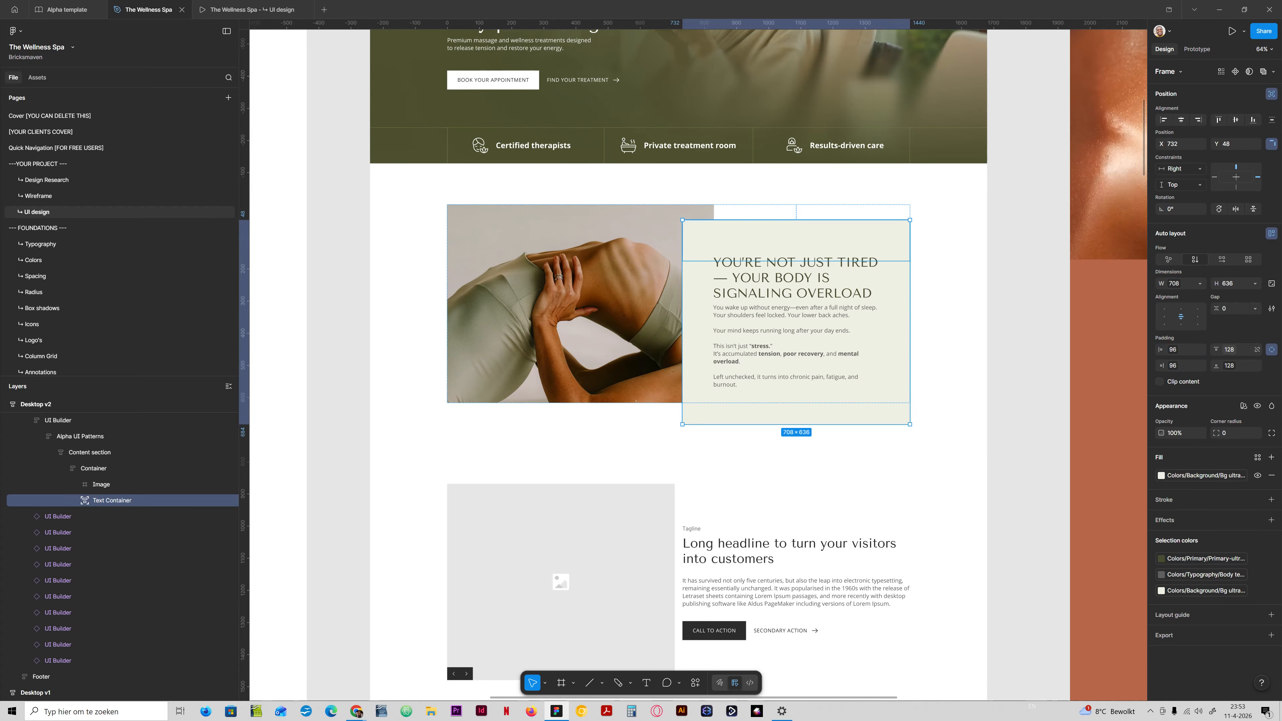
# Set the Text Container's top and bottom padding to space-xxl (64) and check the section in the prototype preview.
pyautogui.click(1229, 349)
pyautogui.click(1222, 447)
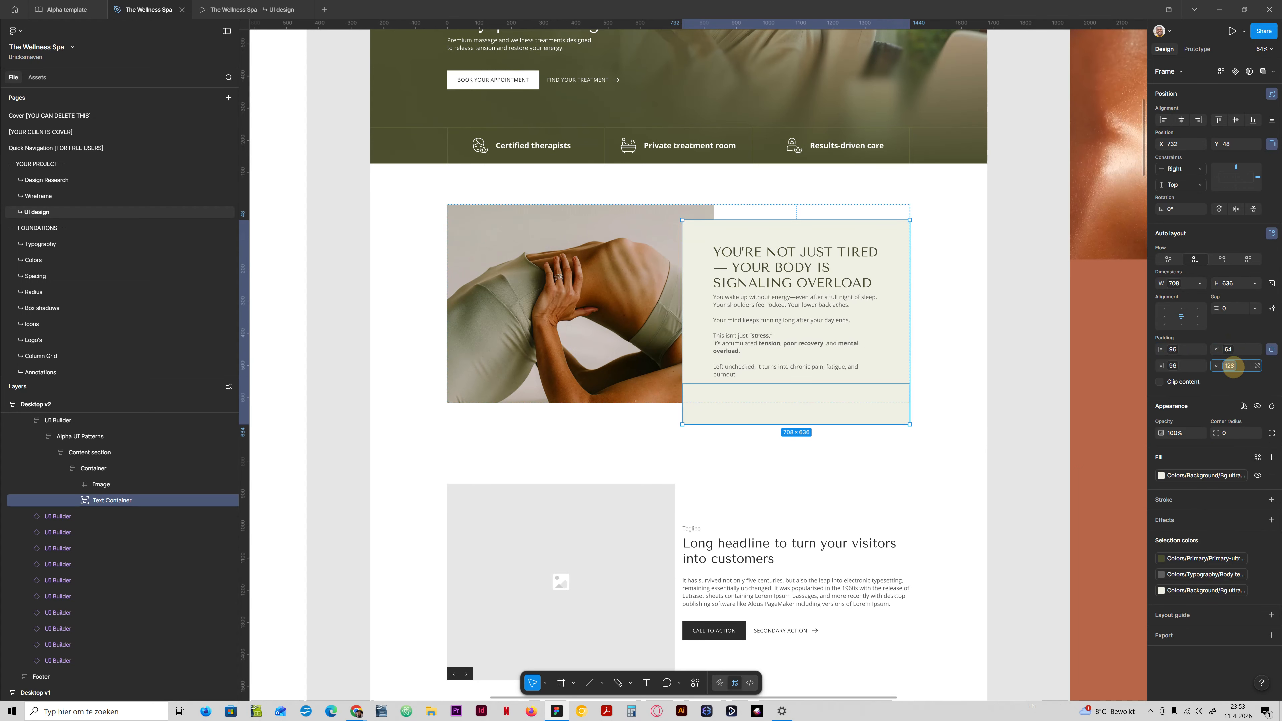
pyautogui.click(1228, 366)
pyautogui.click(1233, 469)
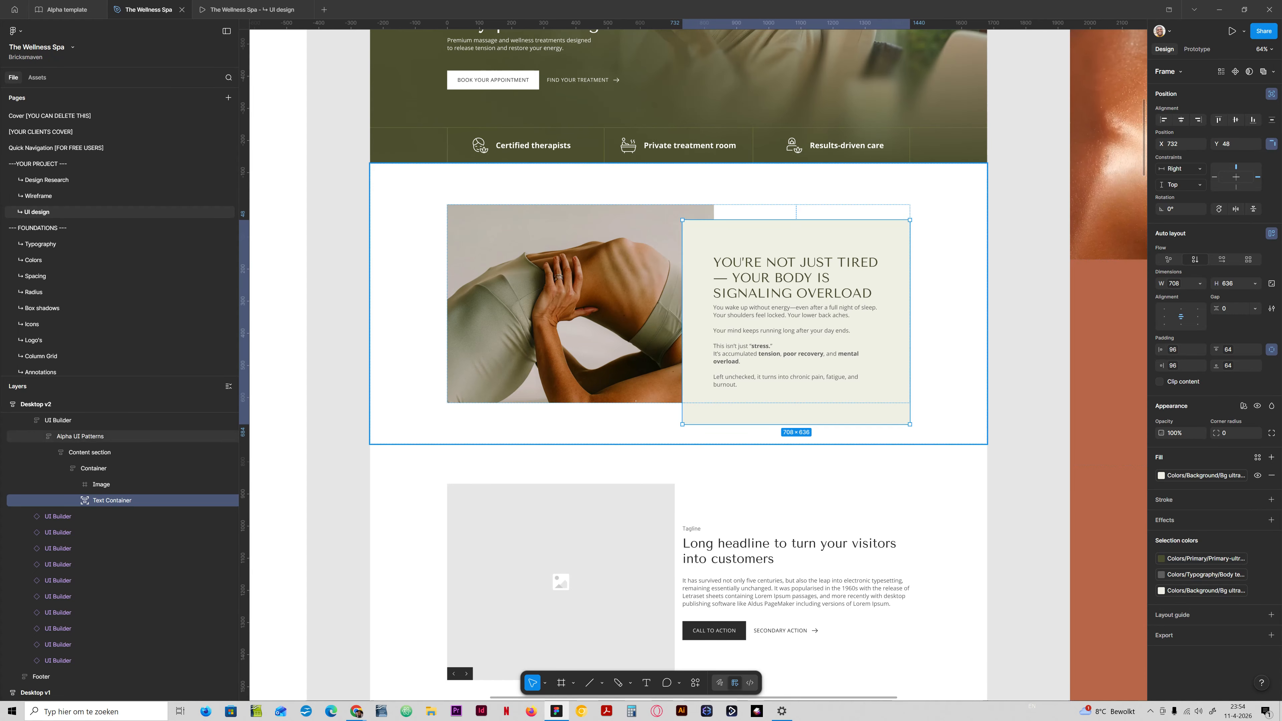
pyautogui.click(252, 9)
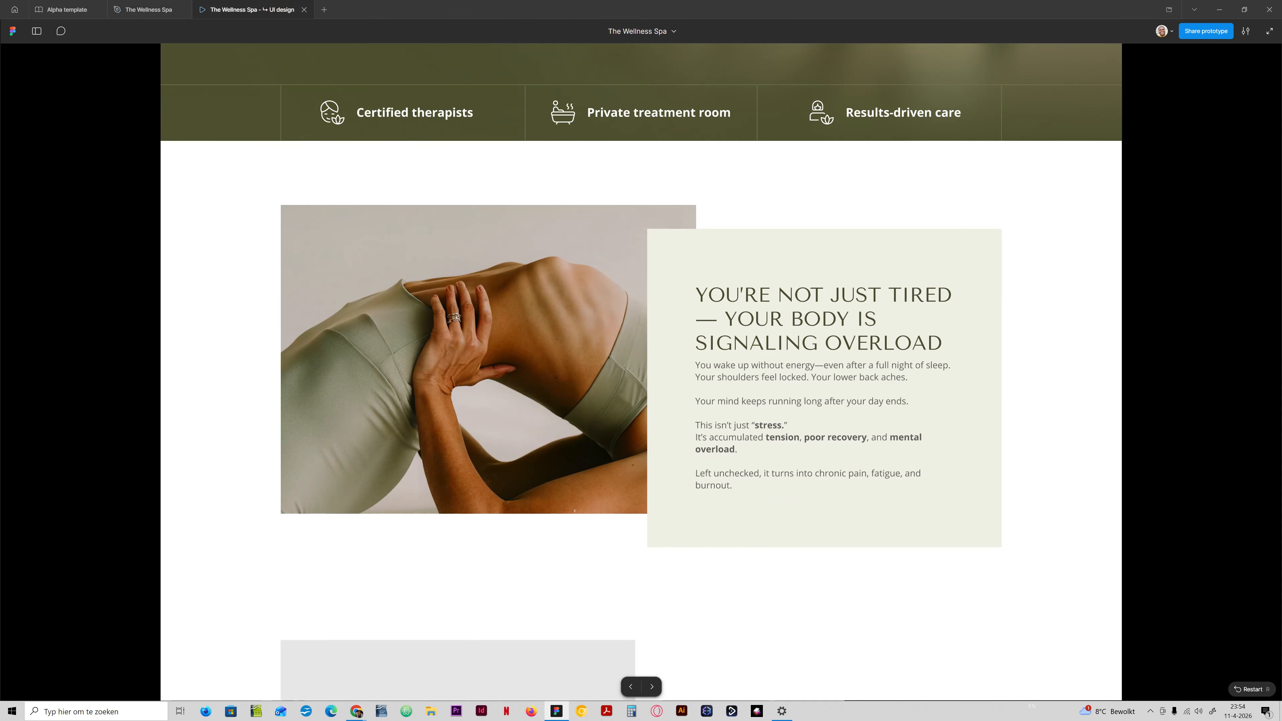
pyautogui.click(147, 9)
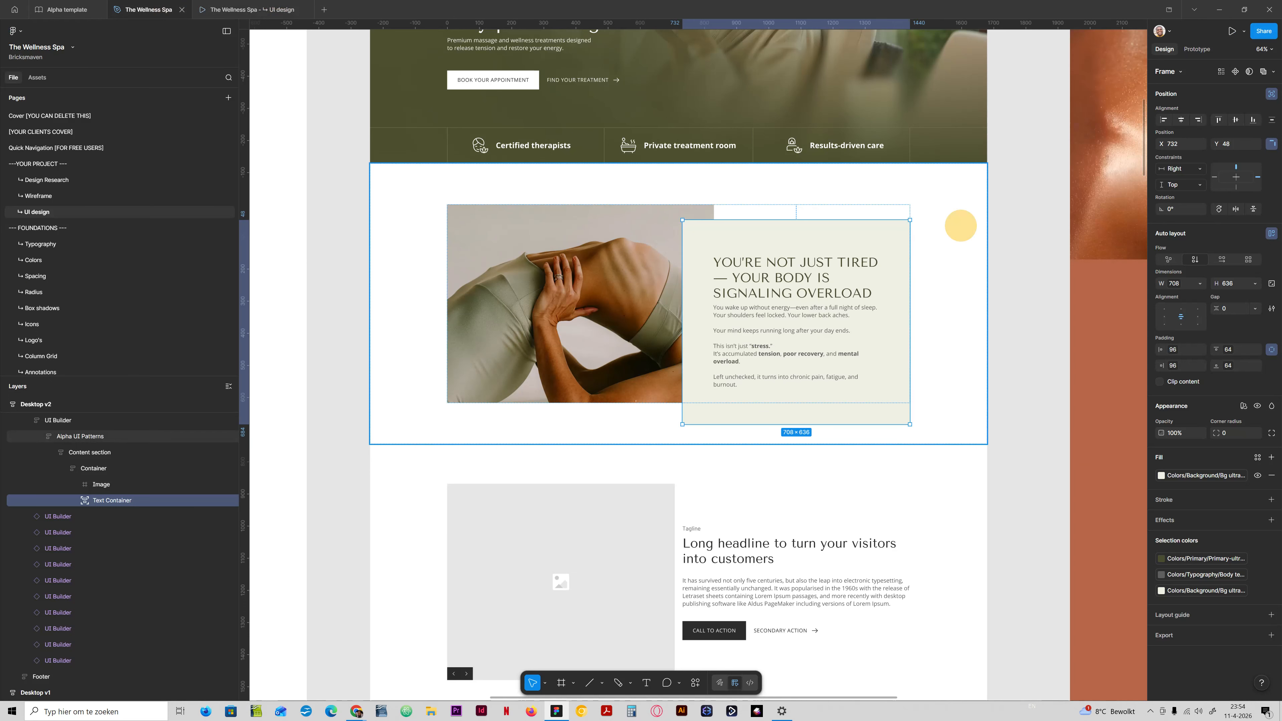
# Reduce the Text Container's height to 572.
pyautogui.hotkey('shift', 'Down')
pyautogui.hotkey('shift', 'Down')
pyautogui.hotkey('shift', 'Down')
pyautogui.hotkey('shift', 'Down')
pyautogui.hotkey('shift', 'Down')
pyautogui.hotkey('shift', 'Down')
pyautogui.hotkey('shift', 'Down')
pyautogui.hotkey('shift', 'Down')
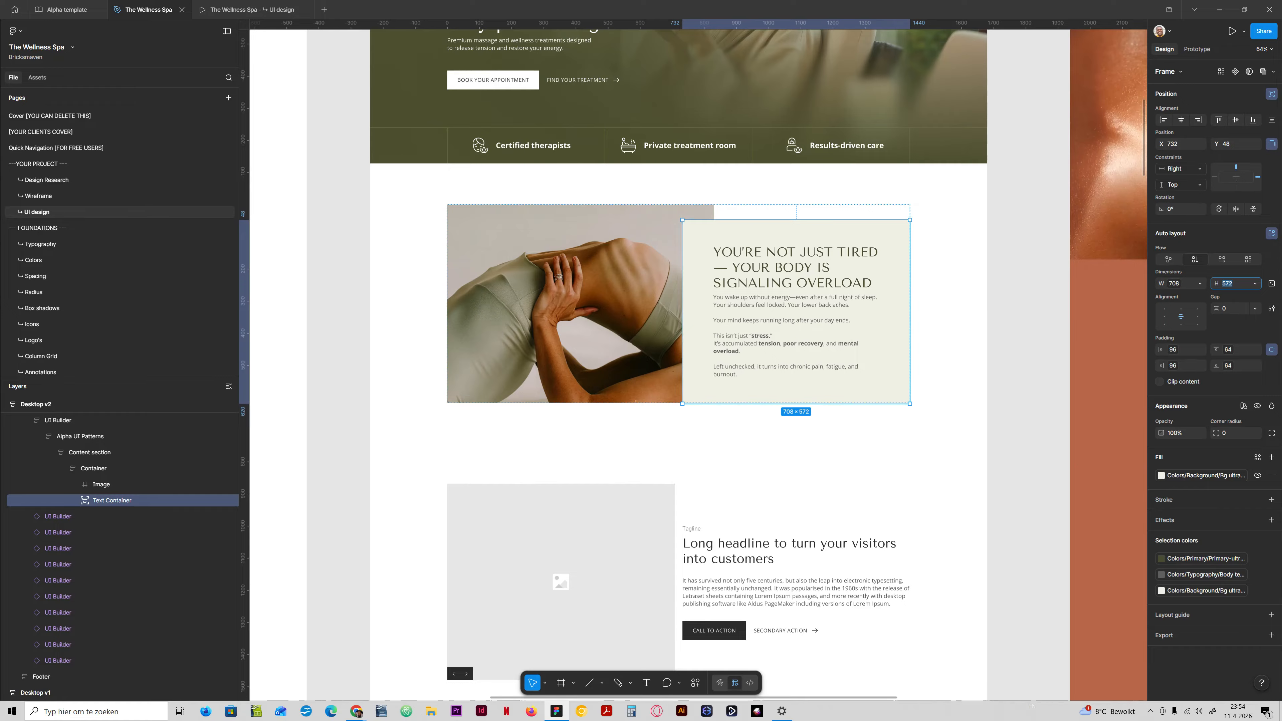
# Combine the Text Container's paddings into pairs, setting the vertical padding to space-xl (48) and the horizontal to space-xxl (64).
pyautogui.click(1272, 349)
pyautogui.click(1239, 350)
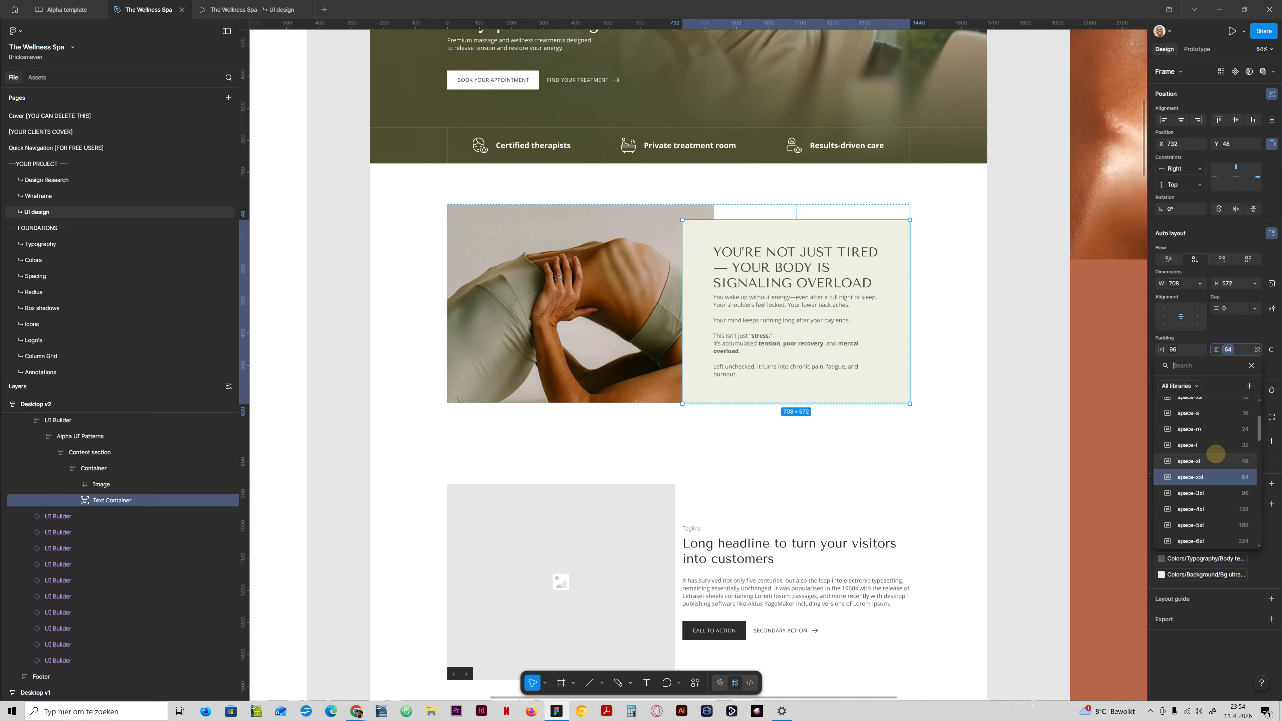
pyautogui.click(1206, 461)
pyautogui.click(1179, 349)
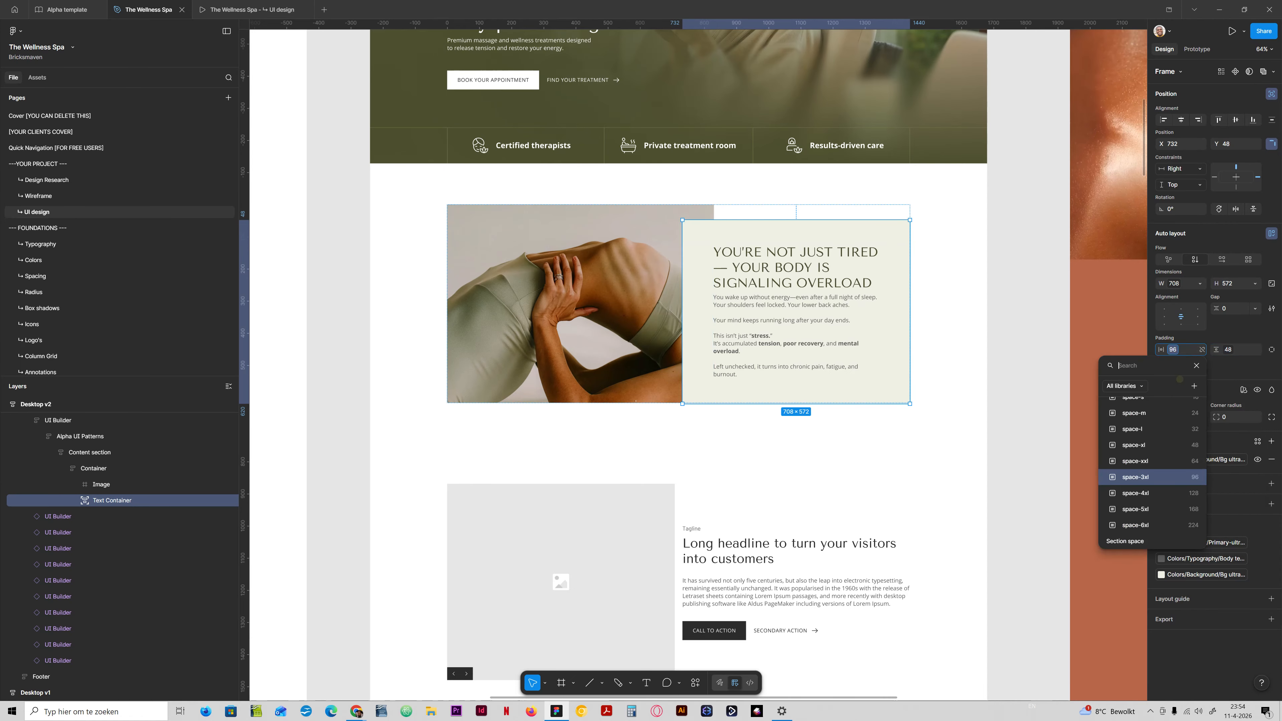
pyautogui.click(1173, 452)
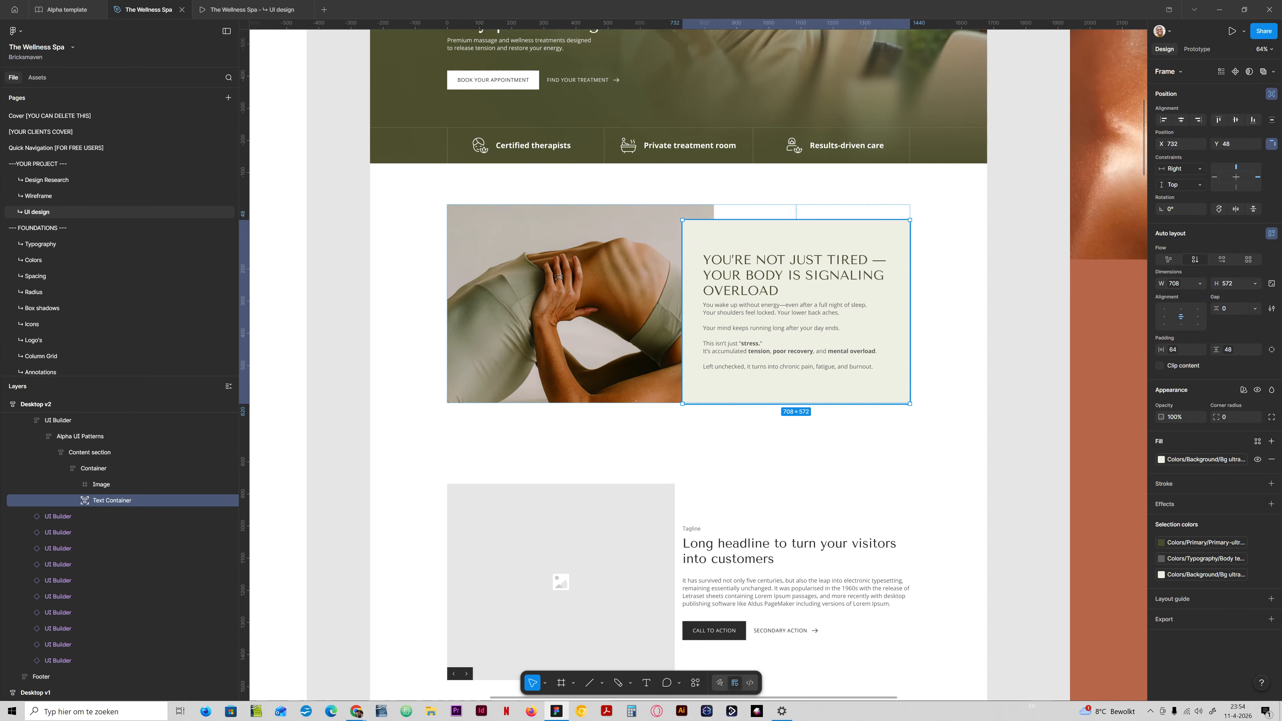
# Lower the Text Container's height to 516 and check the problem section in the prototype preview.
pyautogui.click(1232, 284)
pyautogui.press('Down')
pyautogui.press('Down')
pyautogui.press('Down')
pyautogui.press('Down')
pyautogui.press('Down')
pyautogui.press('Down')
pyautogui.press('Down')
pyautogui.press('Down')
pyautogui.press('Down')
pyautogui.press('Down')
pyautogui.press('Down')
pyautogui.press('Down')
pyautogui.press('Down')
pyautogui.press('Down')
pyautogui.press('Down')
pyautogui.press('Down')
pyautogui.press('Down')
pyautogui.press('Down')
pyautogui.press('Down')
pyautogui.press('Down')
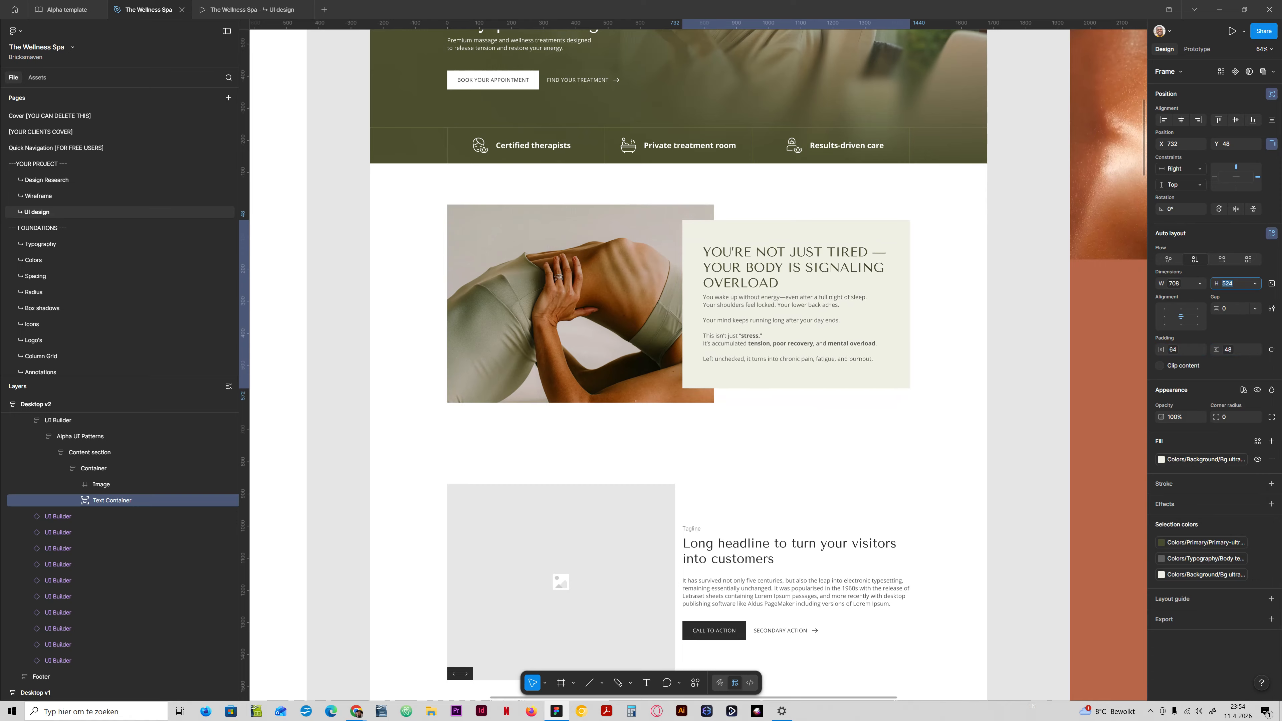
pyautogui.press('Down')
pyautogui.press('Down')
pyautogui.press('Down')
pyautogui.press('Down')
pyautogui.press('Down')
pyautogui.press('Down')
pyautogui.press('Down')
pyautogui.press('Down')
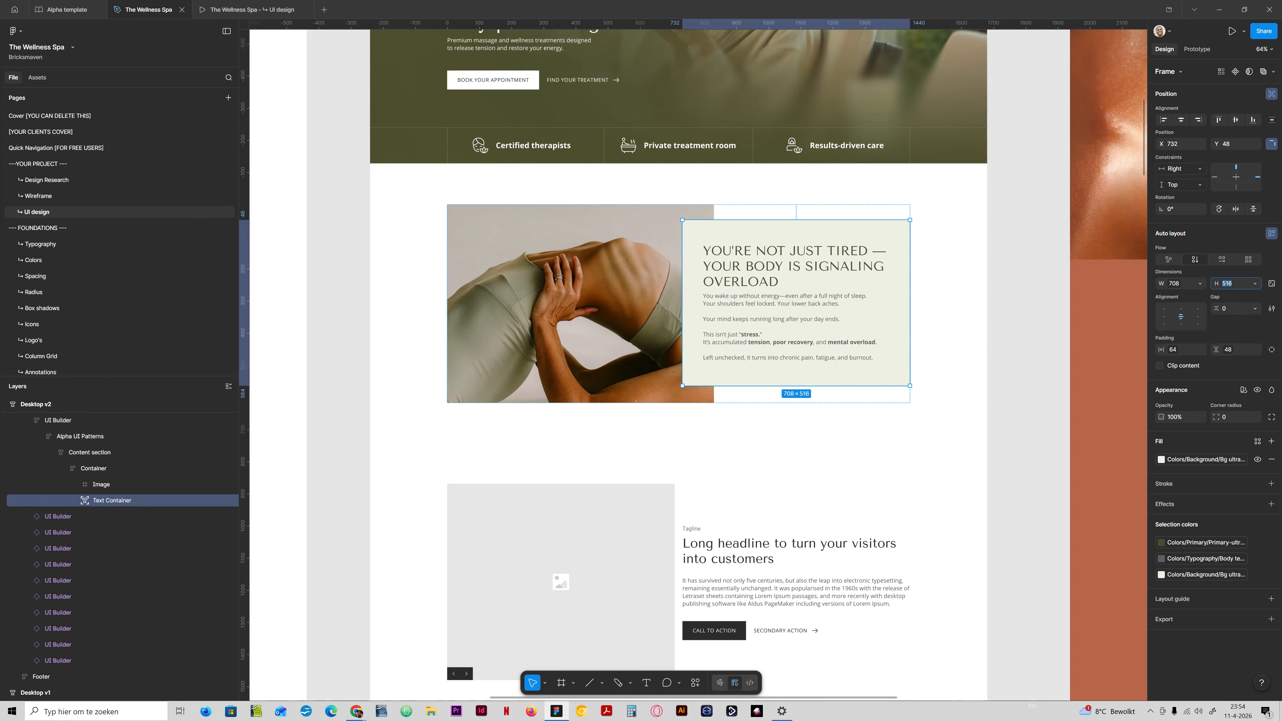
pyautogui.click(251, 9)
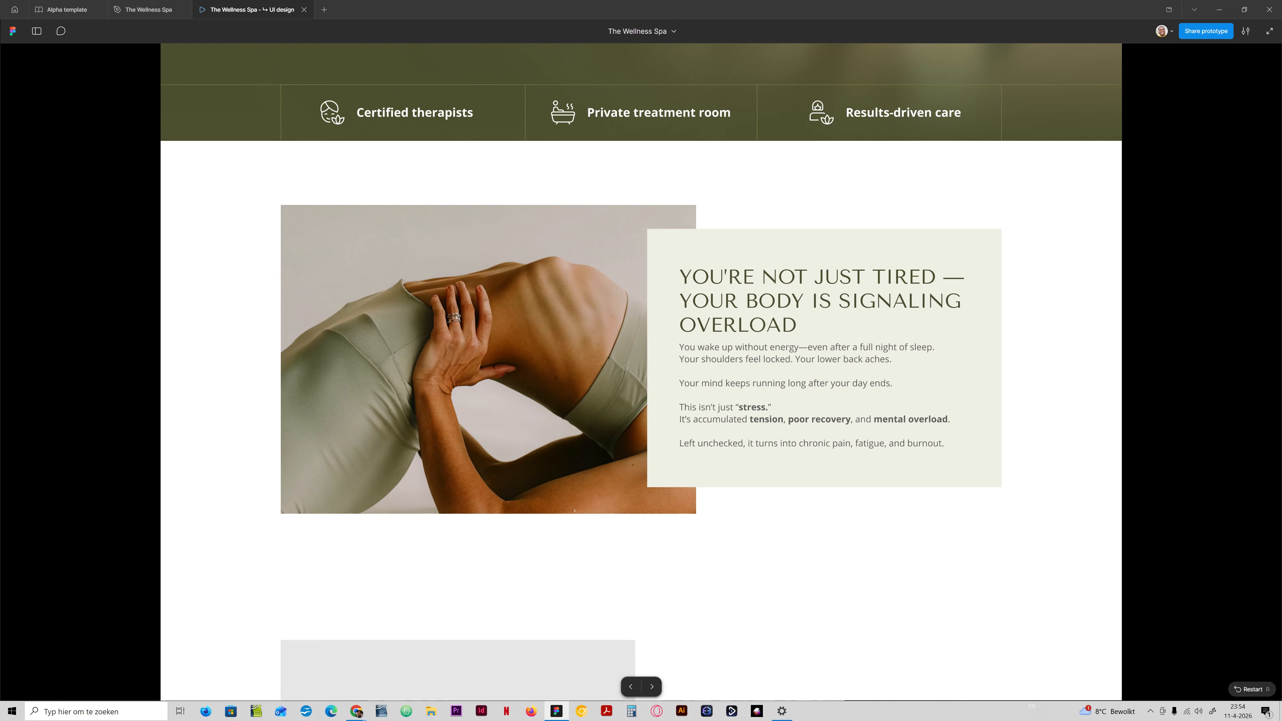
pyautogui.click(167, 8)
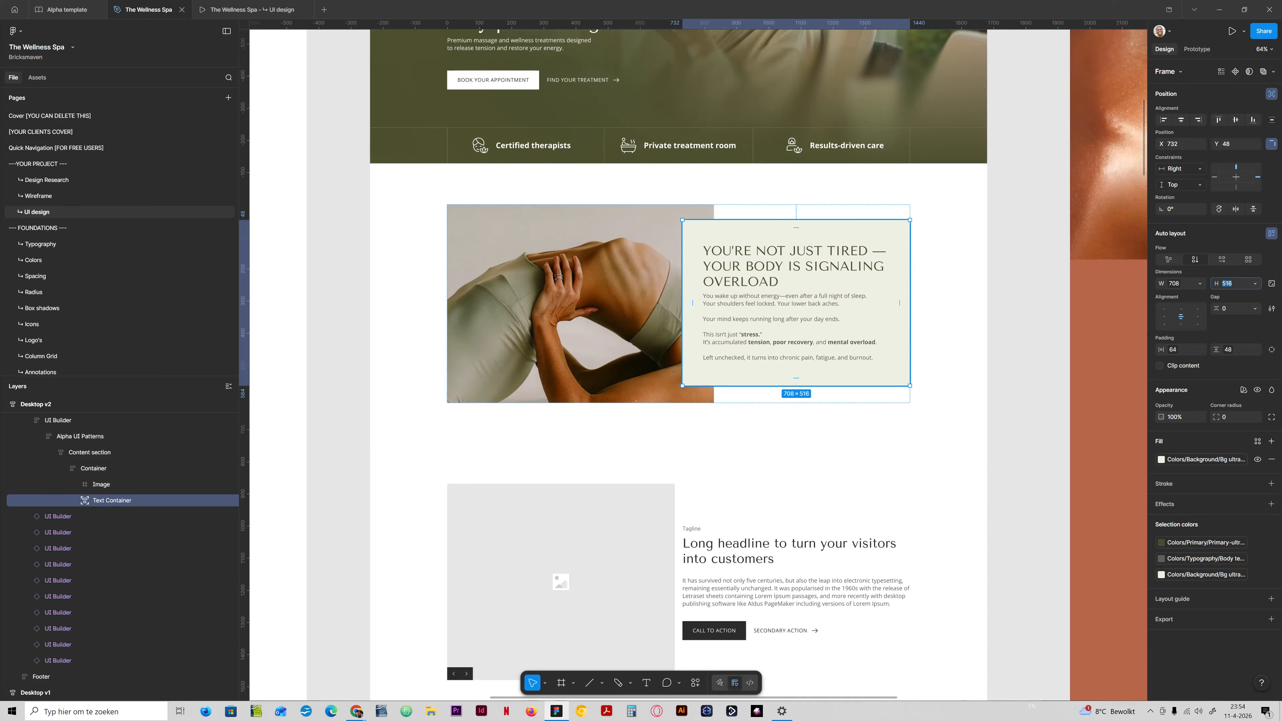
# Add an image fill to the Text Container using Textured Beige Surface.jpg from the Resized subfolder of the spa's Images folder.
pyautogui.scroll(2, 678, 303)
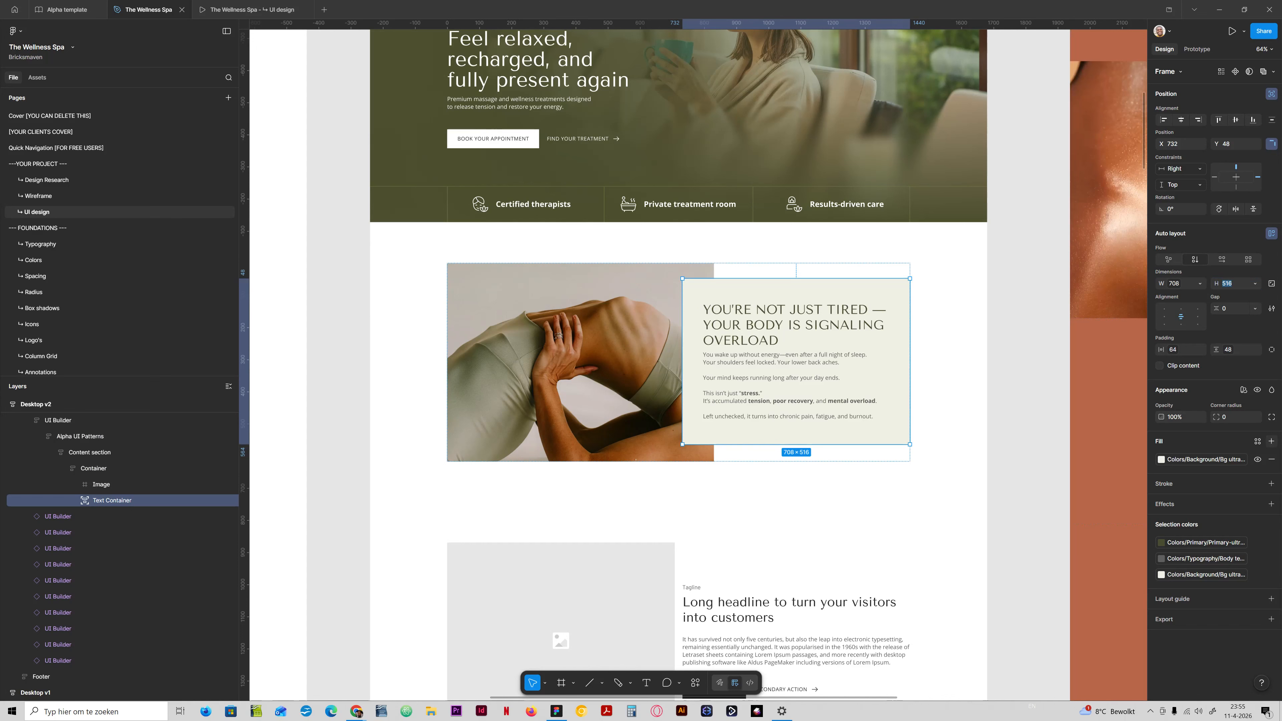
pyautogui.click(1271, 441)
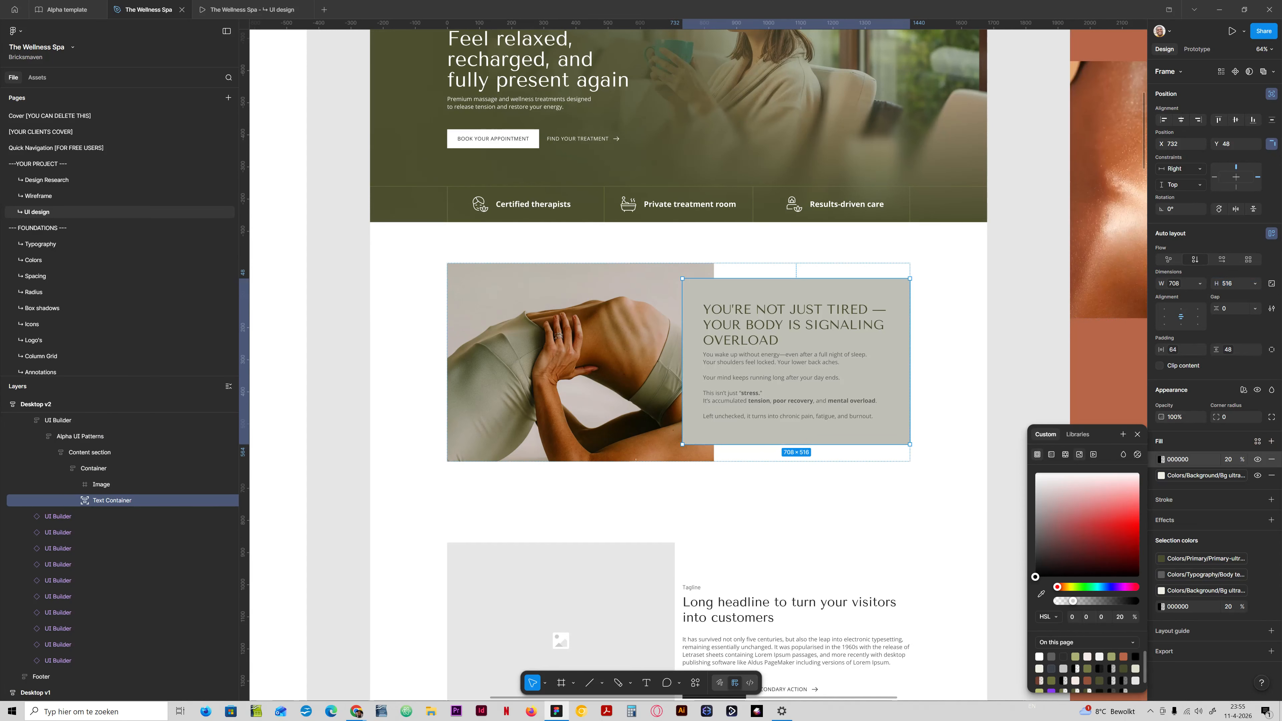
pyautogui.click(1079, 454)
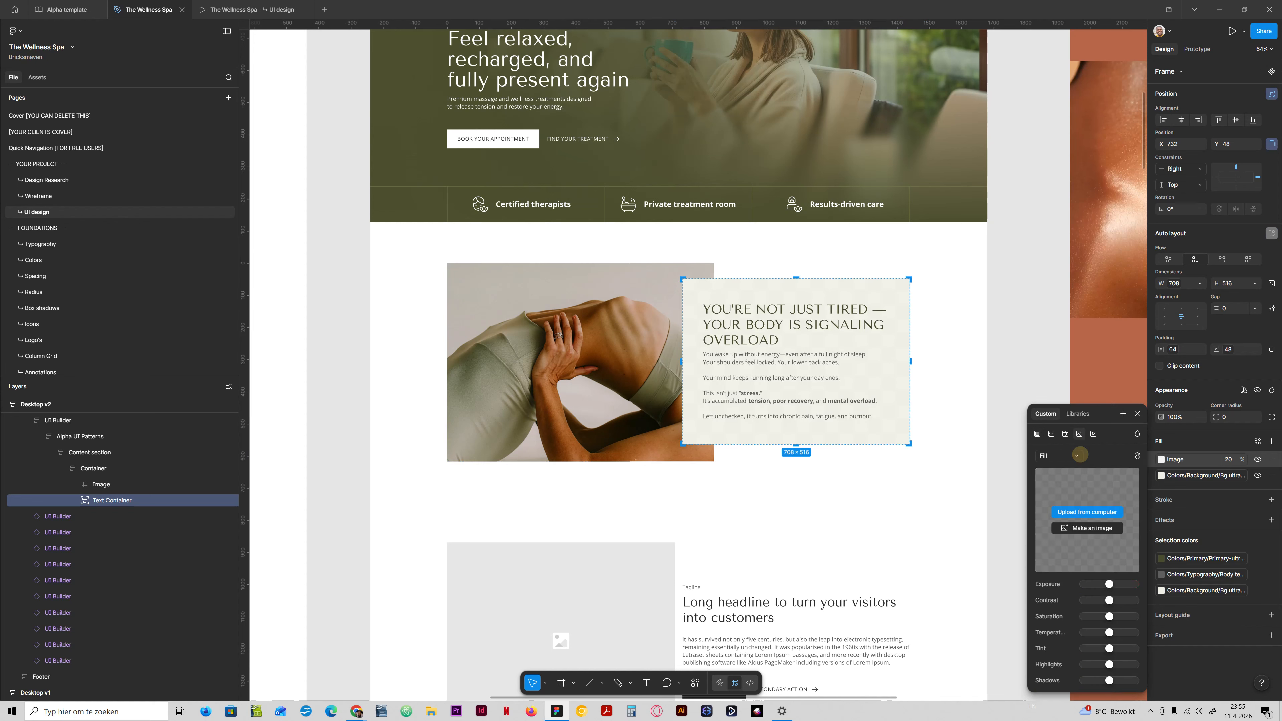
pyautogui.click(1087, 512)
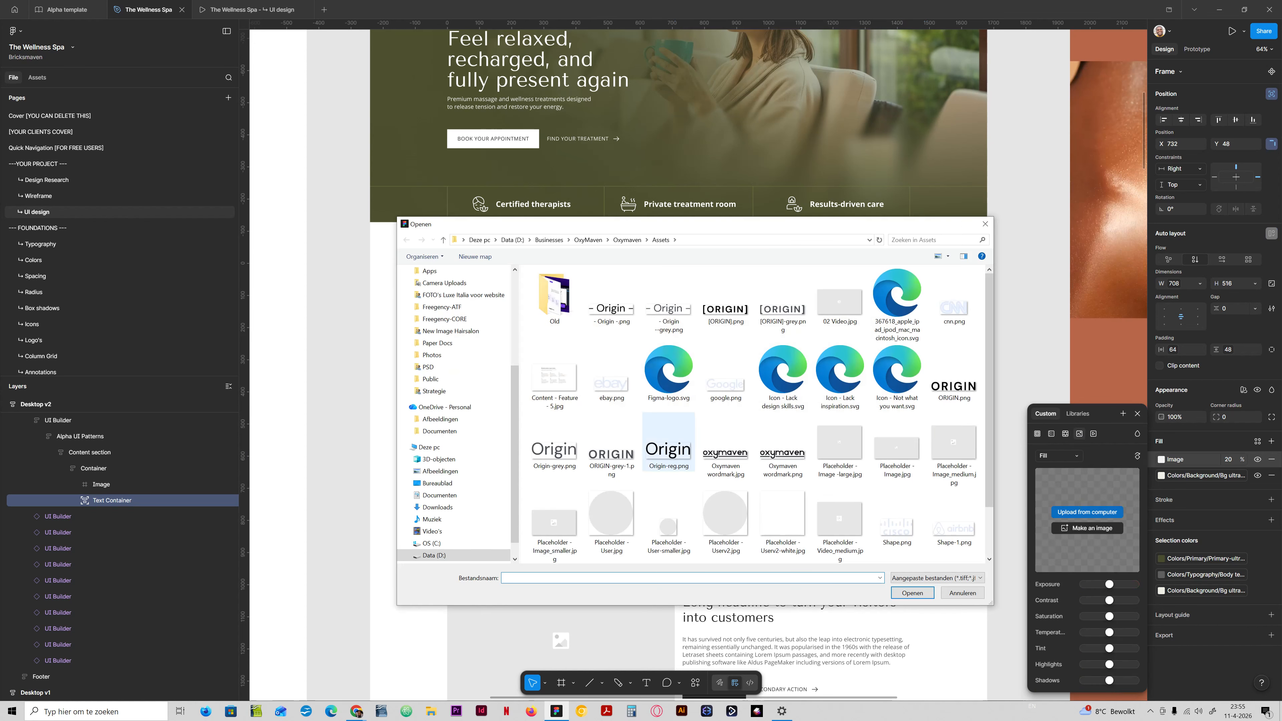
pyautogui.scroll(3, 454, 395)
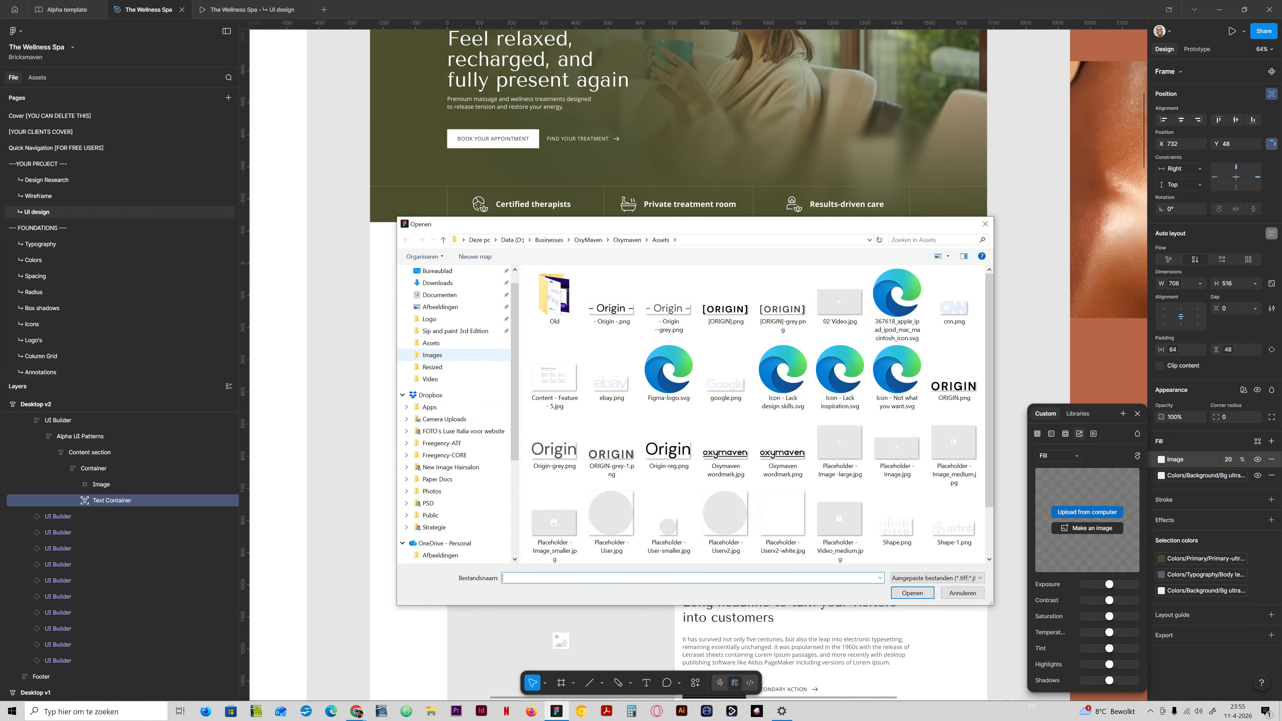
pyautogui.click(439, 355)
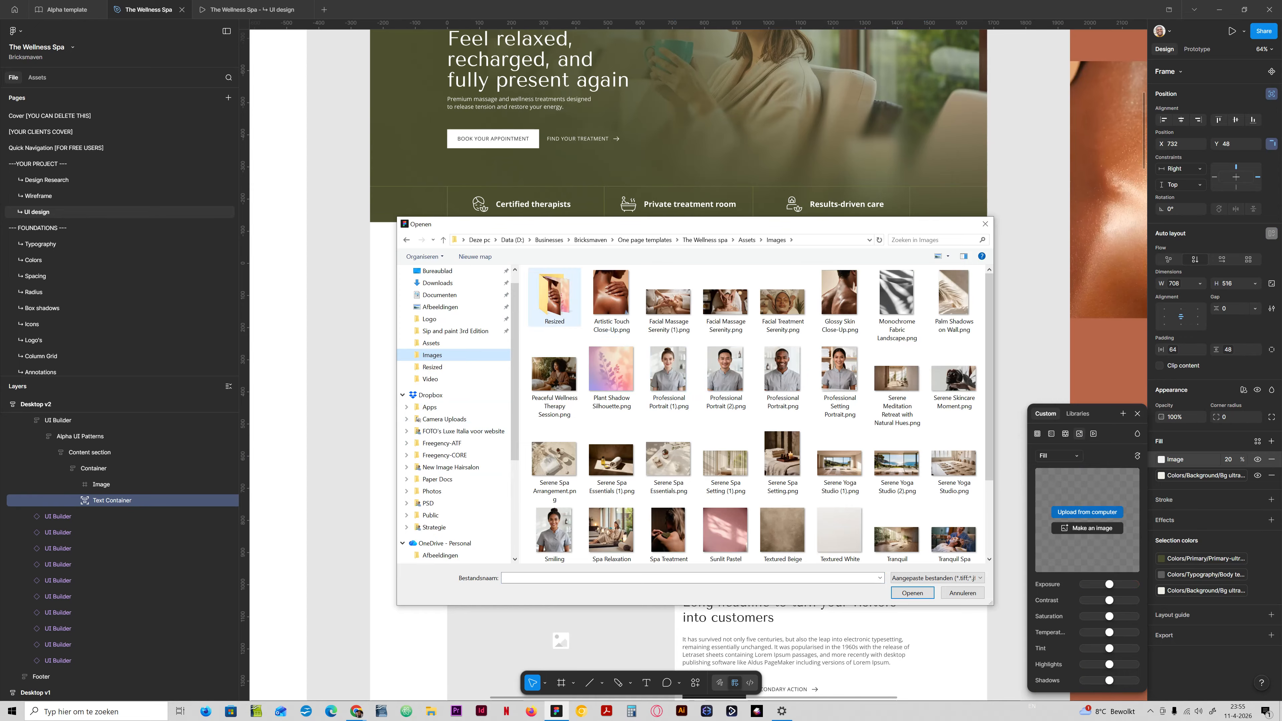
pyautogui.doubleClick(554, 297)
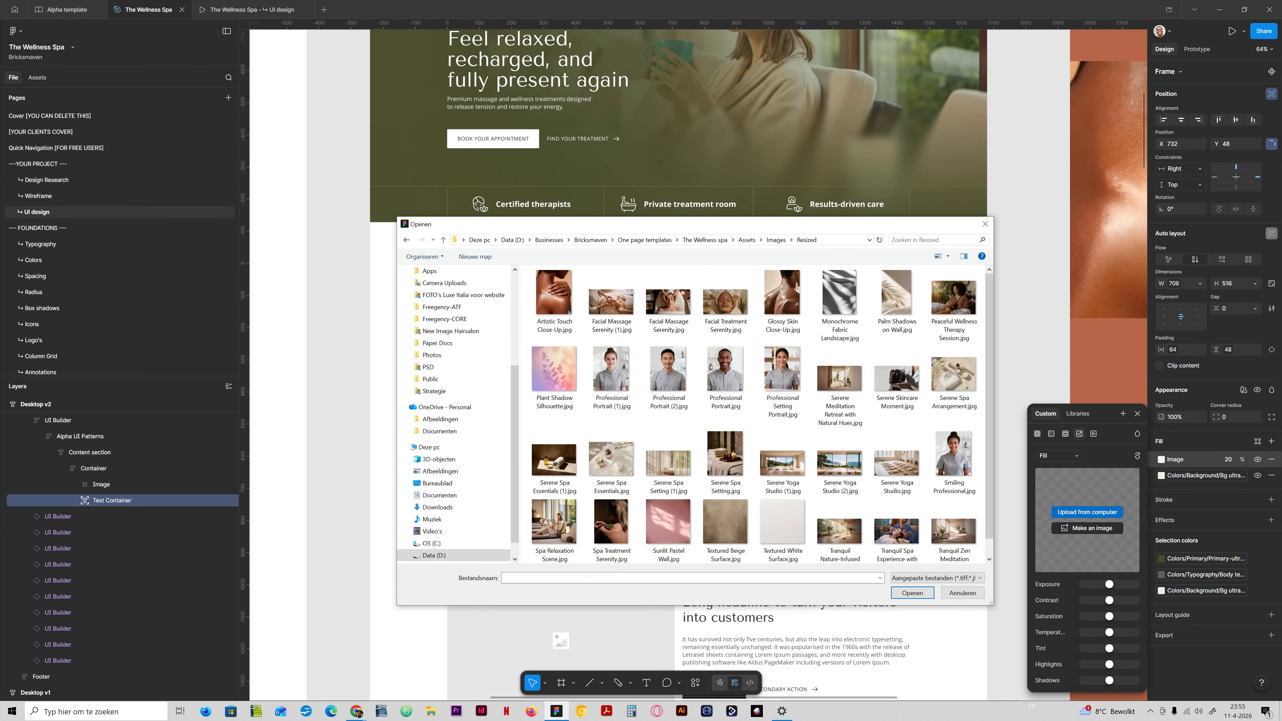
pyautogui.moveTo(992, 354); pyautogui.dragTo(992, 405)
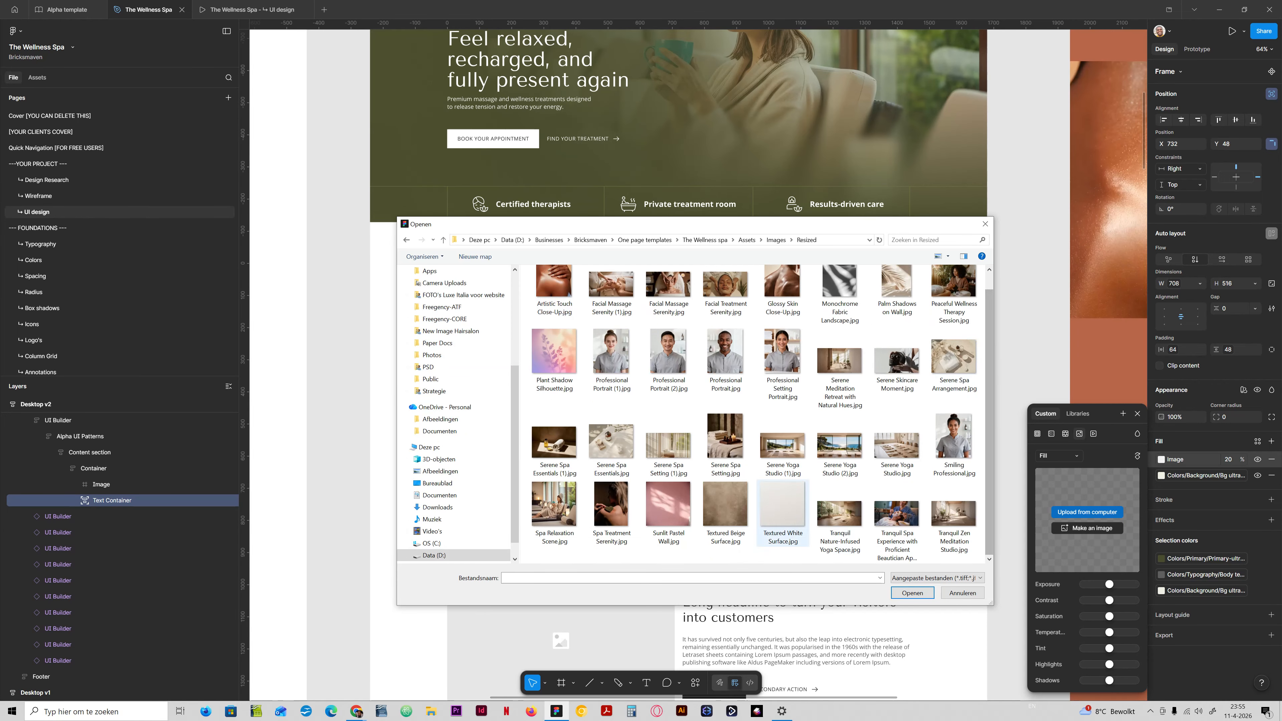
pyautogui.rightClick(742, 553)
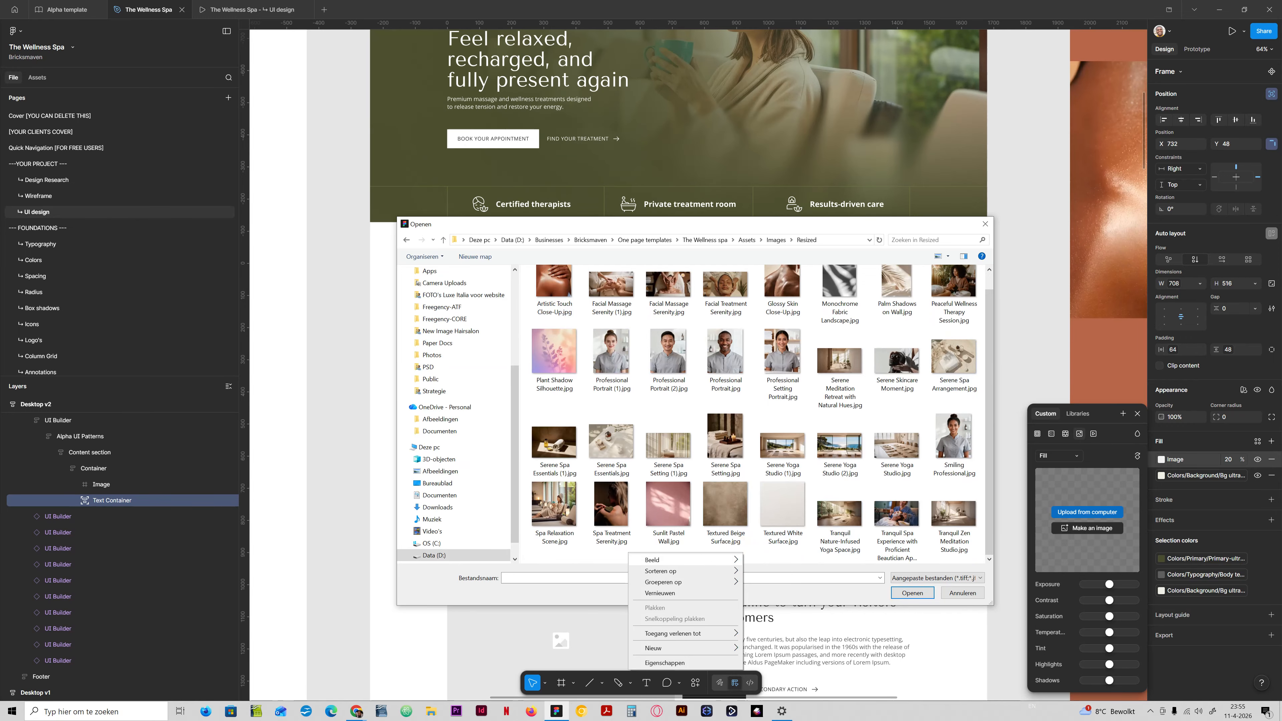
pyautogui.moveTo(686, 560)
pyautogui.click(725, 505)
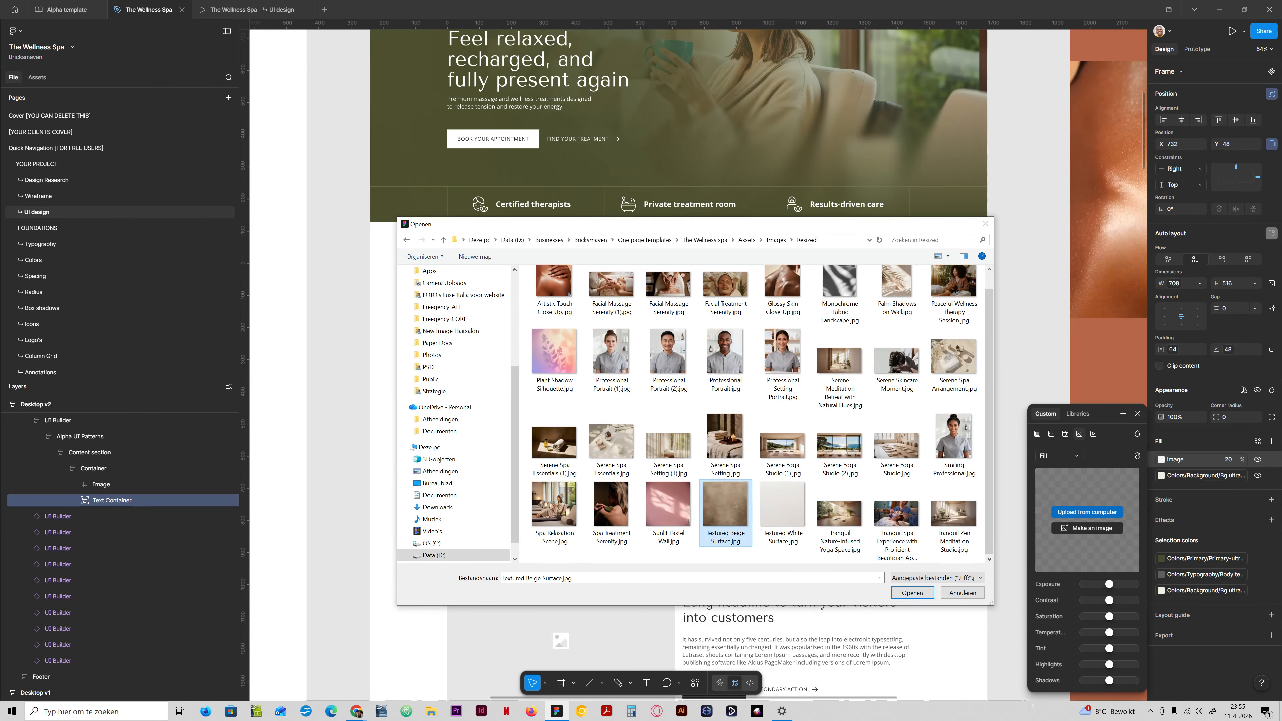
pyautogui.doubleClick(765, 525)
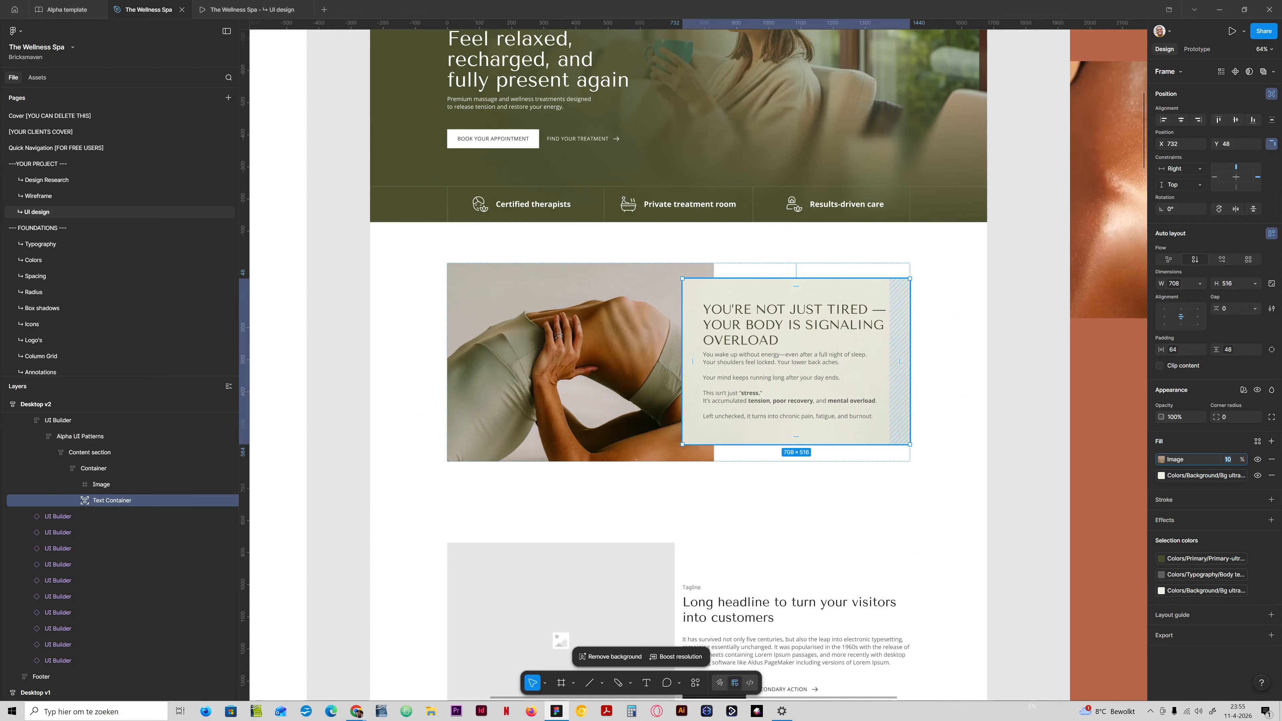
# Inspect the texture on the Text Container up close and set its image fill's opacity to 5%.
pyautogui.scroll(5, 895, 396)
pyautogui.scroll(2, 938, 407)
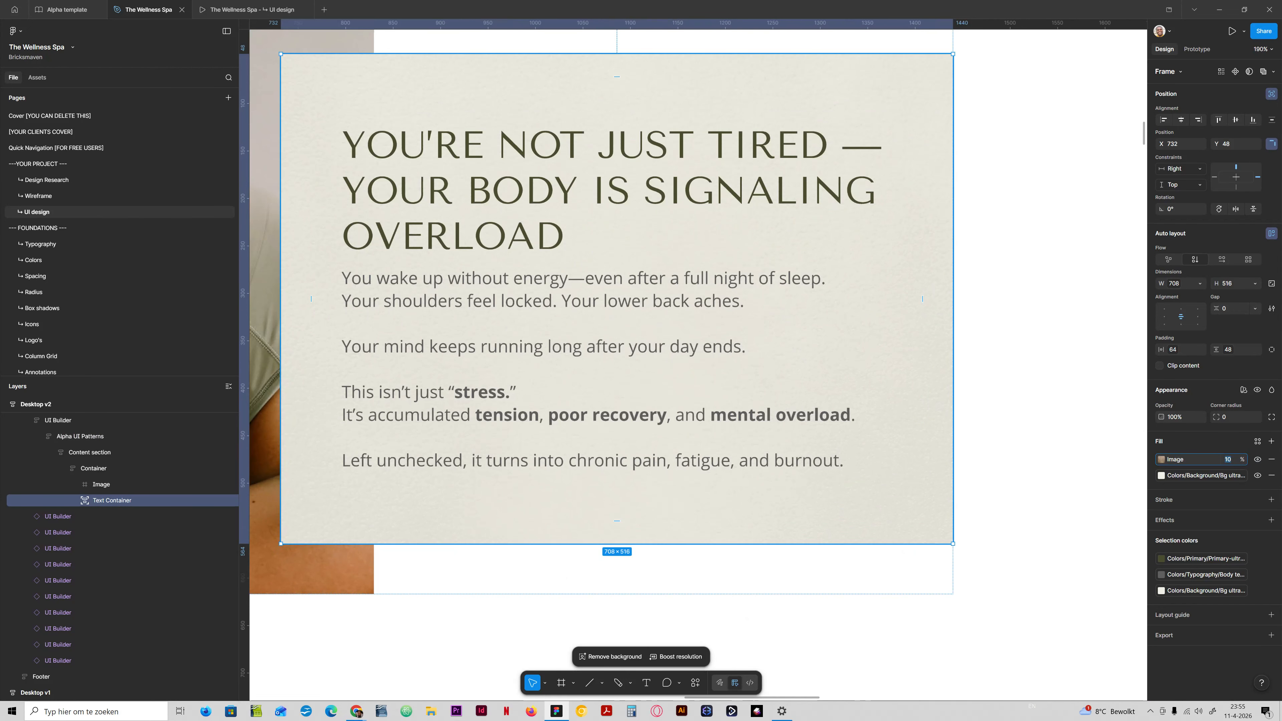
pyautogui.scroll(-1, 939, 407)
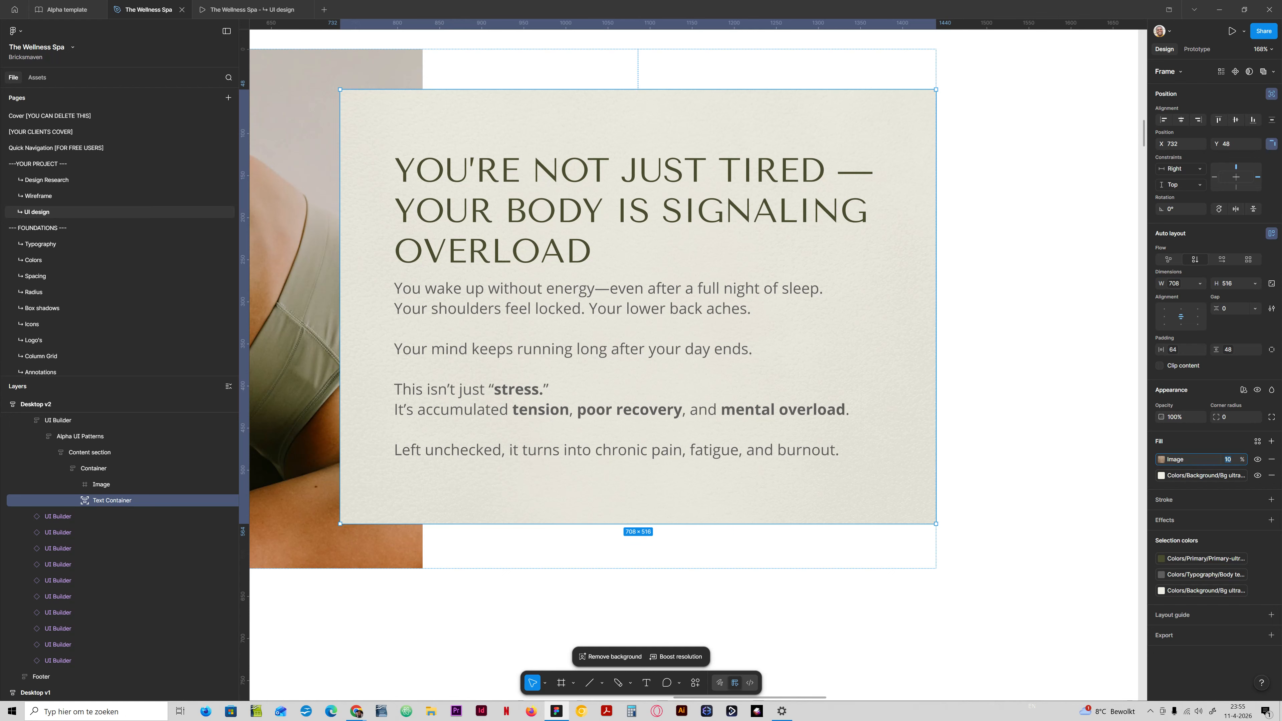
pyautogui.write('0')
pyautogui.hotkey('ctrl', 'z')
# Raise the saturation of the Text Container's texture image slightly.
pyautogui.click(1161, 459)
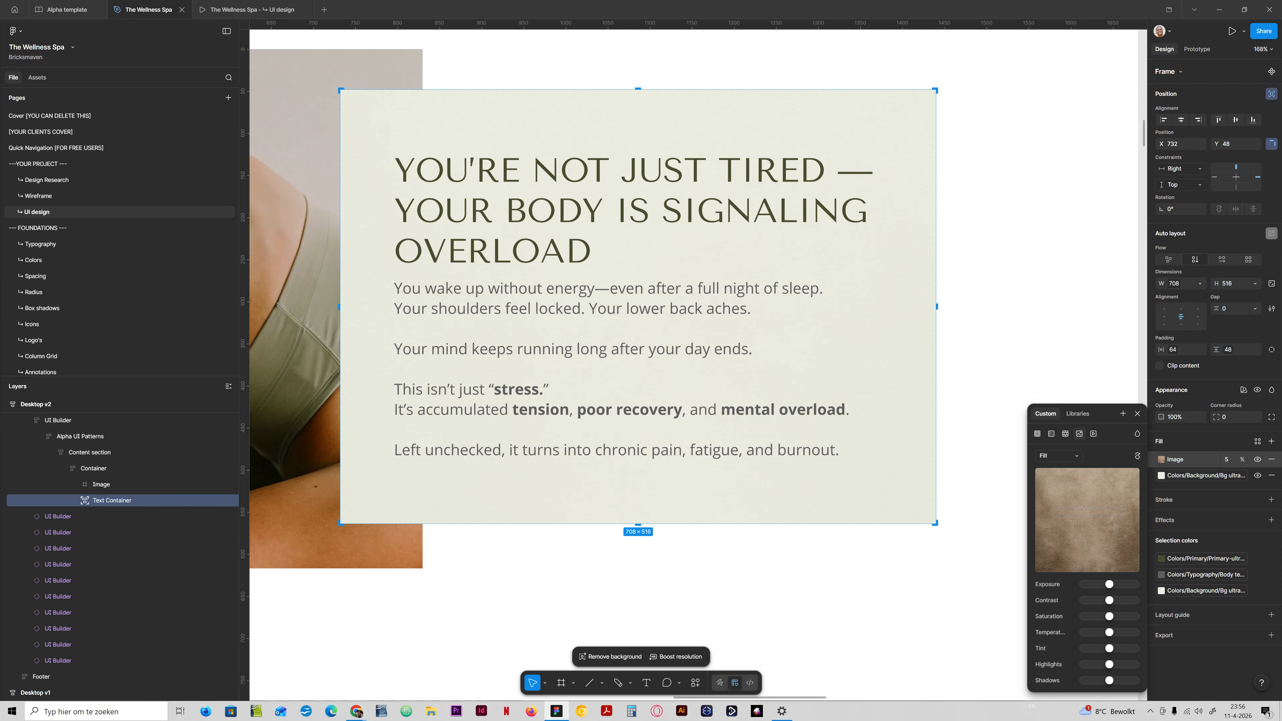
pyautogui.moveTo(1109, 616)
pyautogui.mouseDown()
pyautogui.moveTo(1025, 618)
pyautogui.moveTo(1112, 616)
pyautogui.mouseUp()
pyautogui.click(1137, 414)
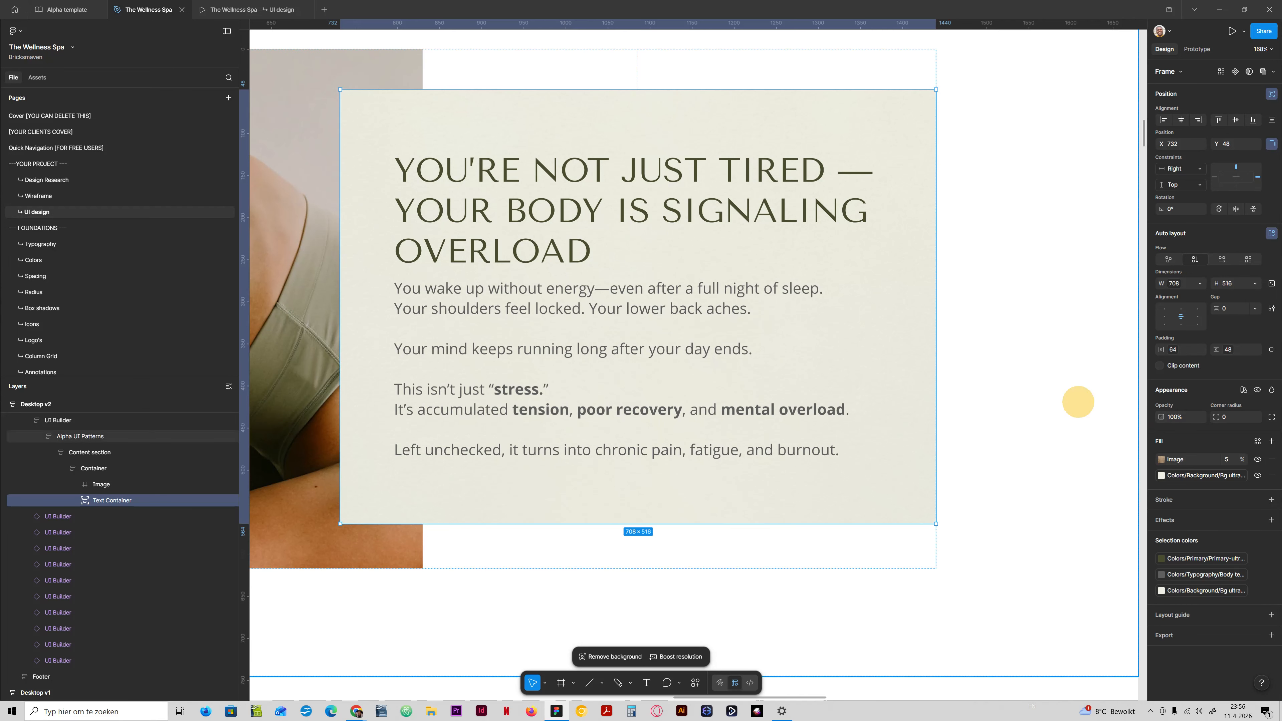
# Check the textured problem section in the prototype preview and compare it with the neighbouring homepage variants.
pyautogui.click(253, 10)
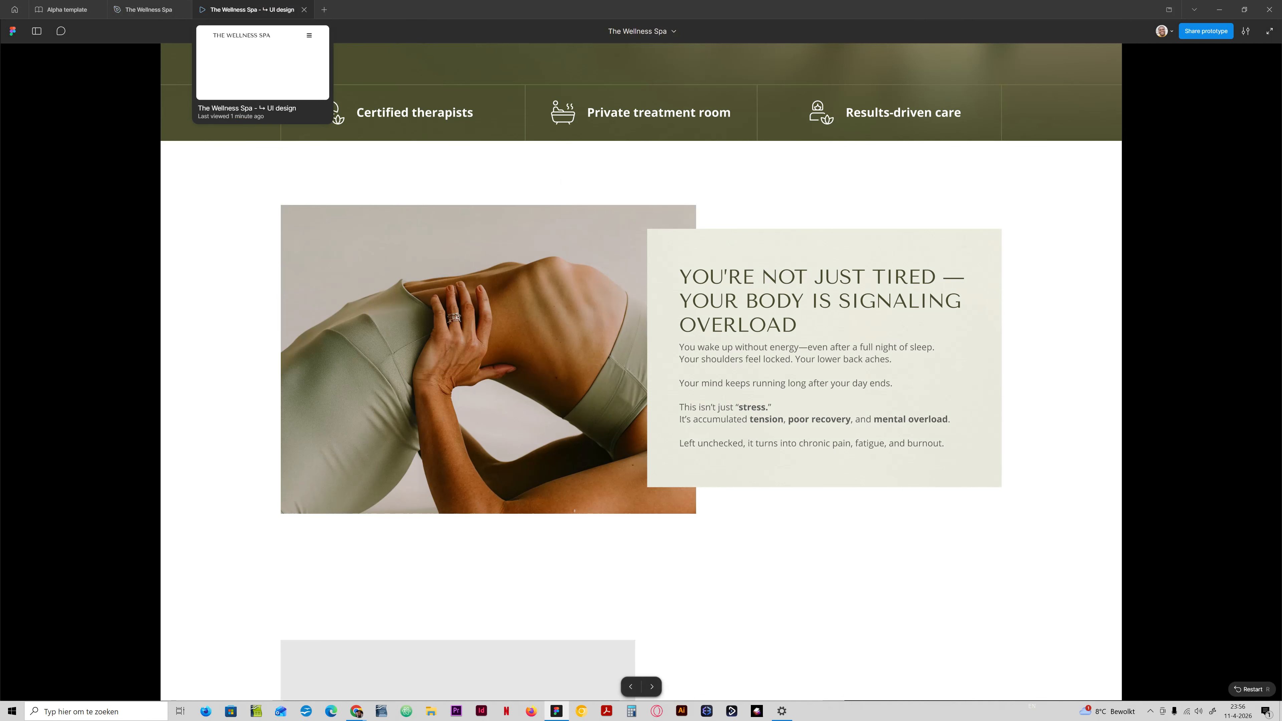
pyautogui.click(148, 9)
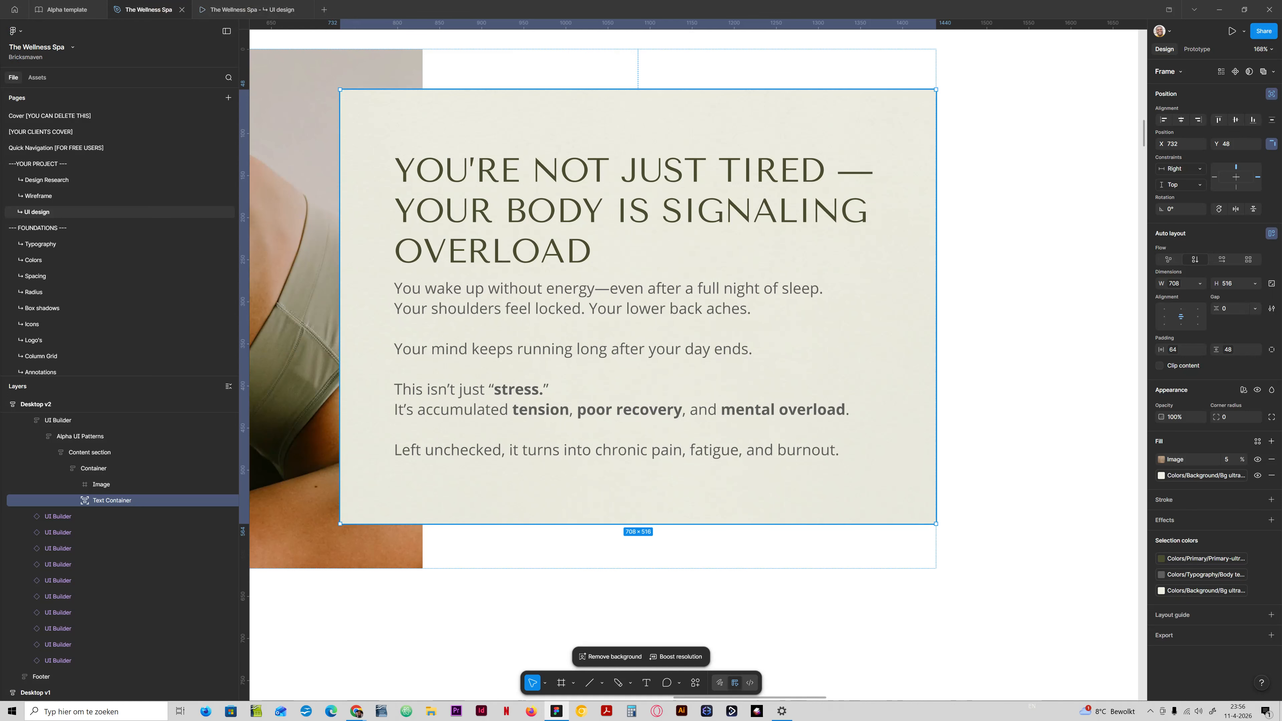
pyautogui.scroll(-5, 475, 275)
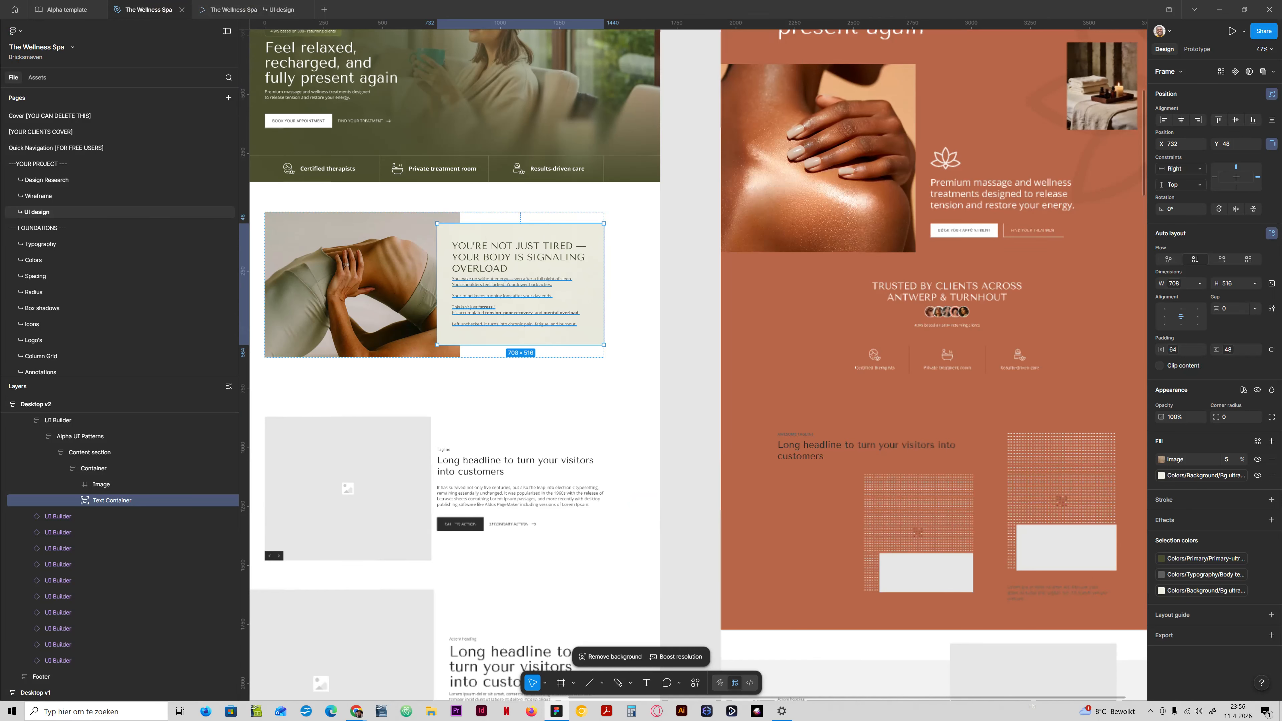
pyautogui.click(676, 269)
pyautogui.moveTo(513, 270); pyautogui.dragTo(702, 293)
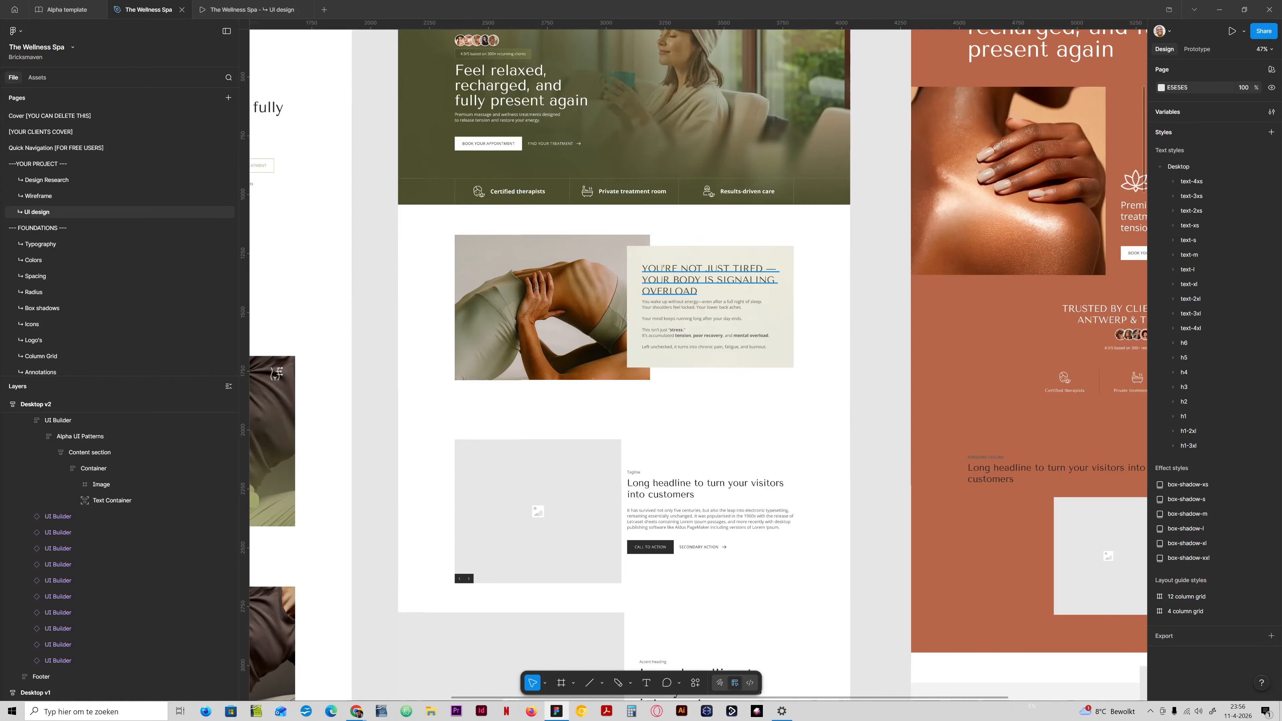
# Compare the problem section's Text Container with its texture shown and hidden, and remove the image fill, keeping the plain background colour.
pyautogui.scroll(10, 703, 292)
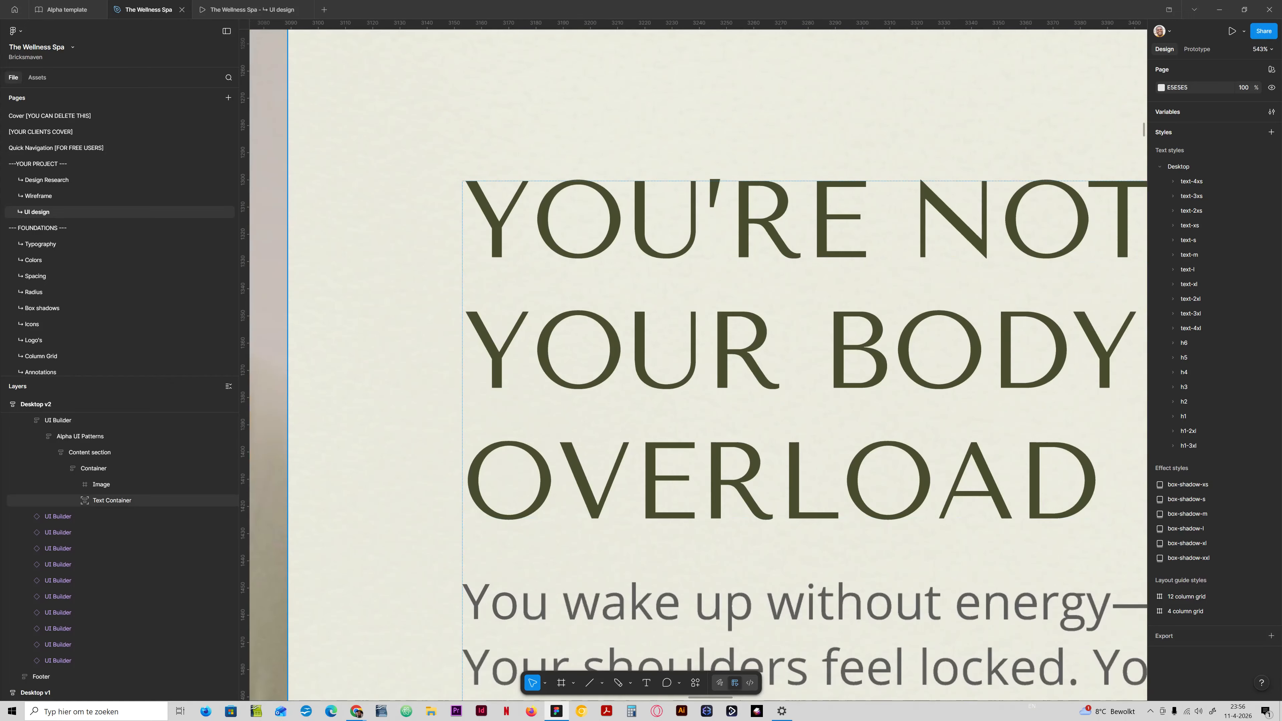
pyautogui.scroll(-10, 559, 396)
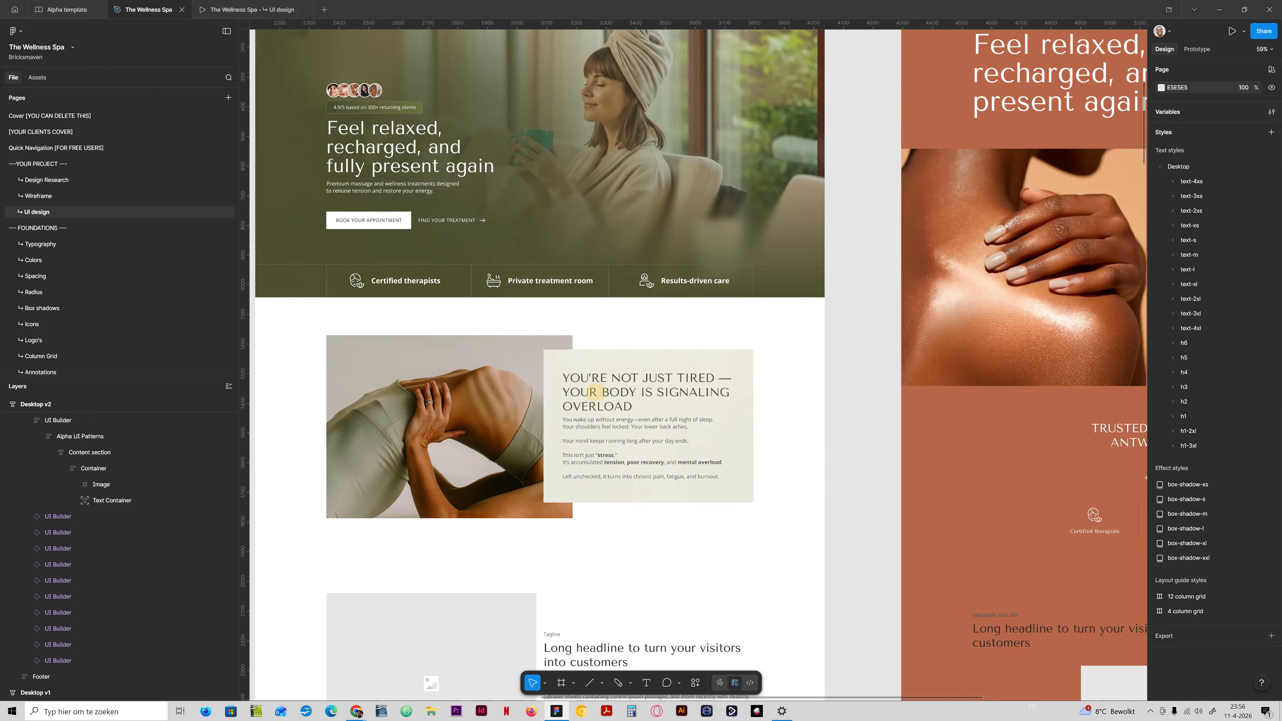
pyautogui.scroll(5, 429, 394)
pyautogui.keyDown('ctrl'); pyautogui.click(750, 338); pyautogui.keyUp('ctrl')
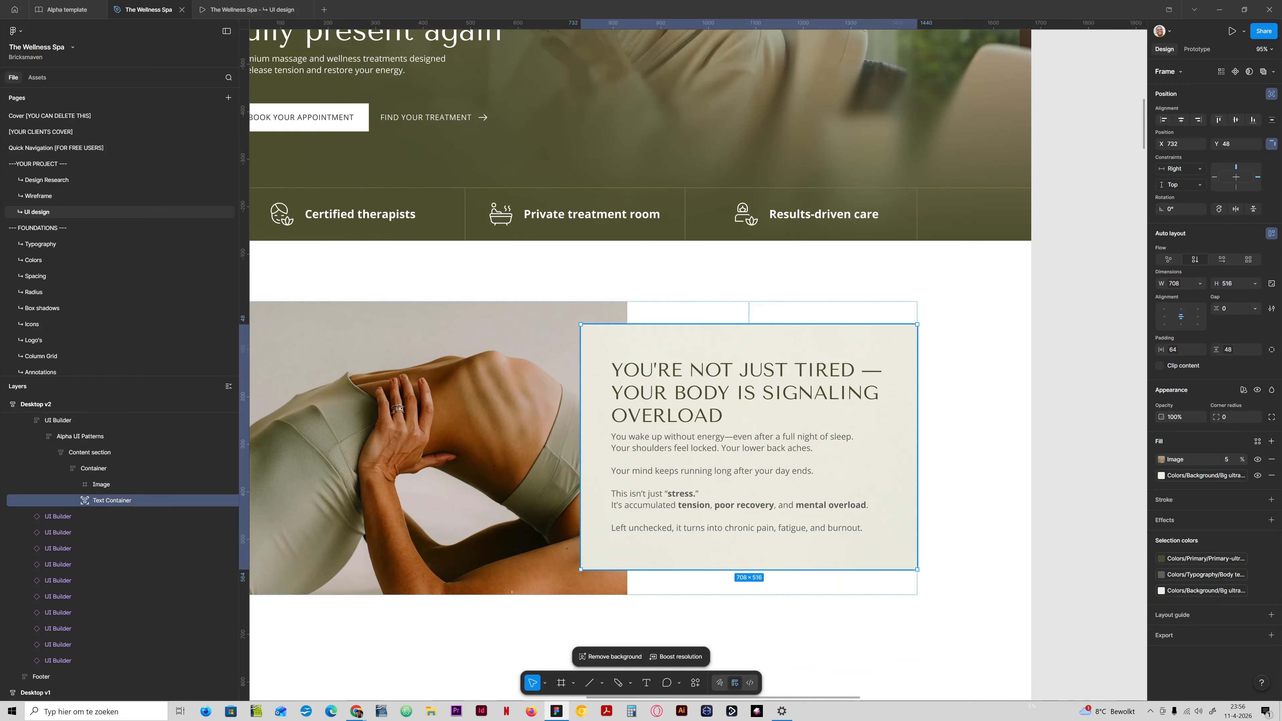
pyautogui.click(1256, 459)
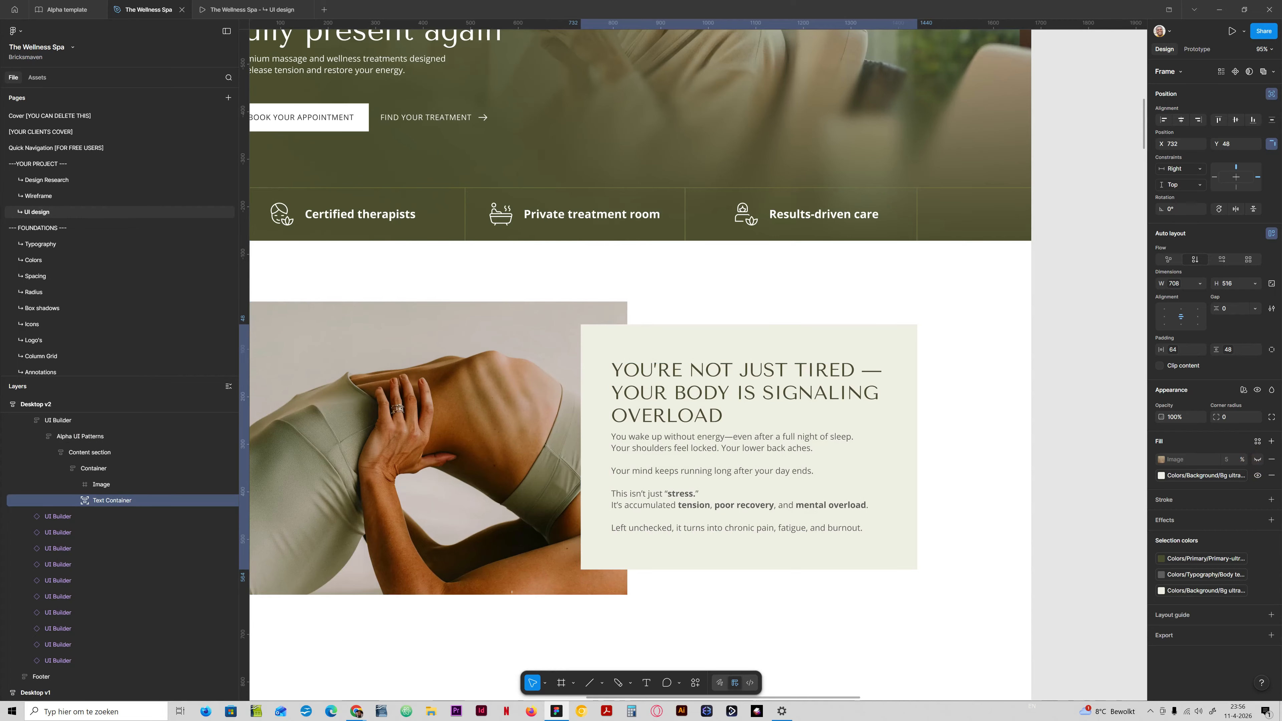
pyautogui.click(1256, 459)
pyautogui.click(1255, 459)
pyautogui.click(1256, 459)
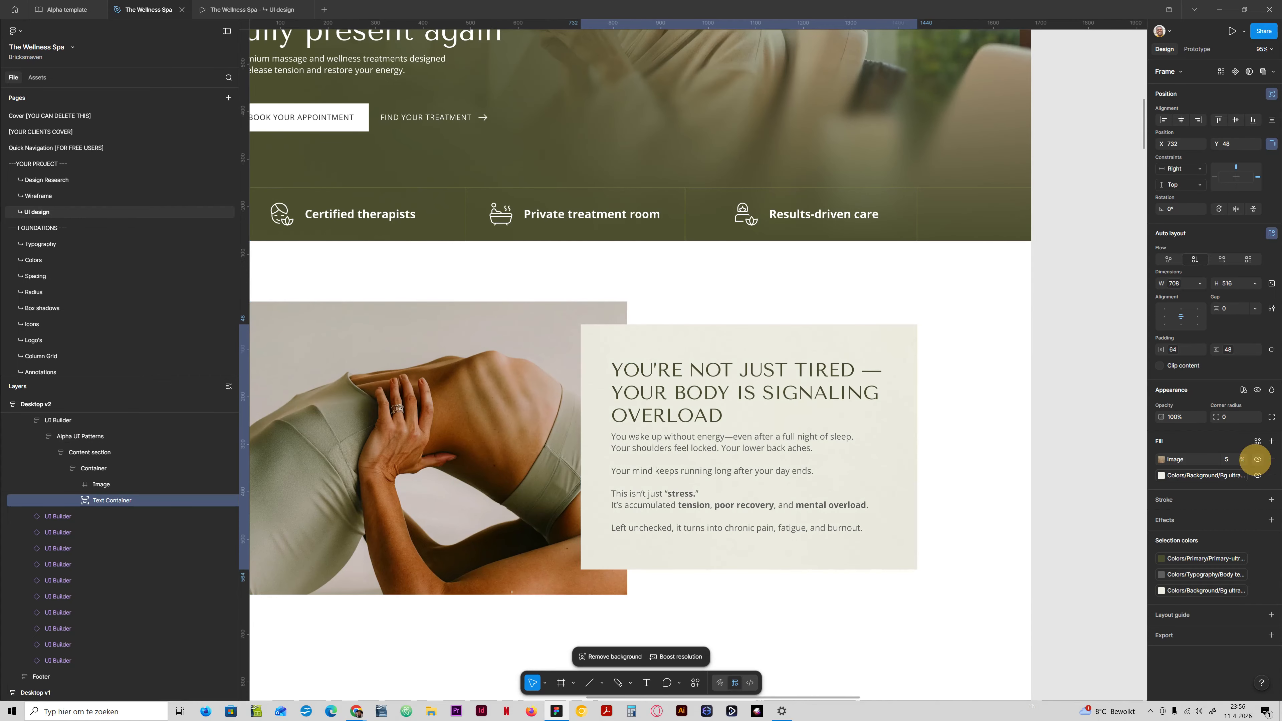
pyautogui.click(1255, 460)
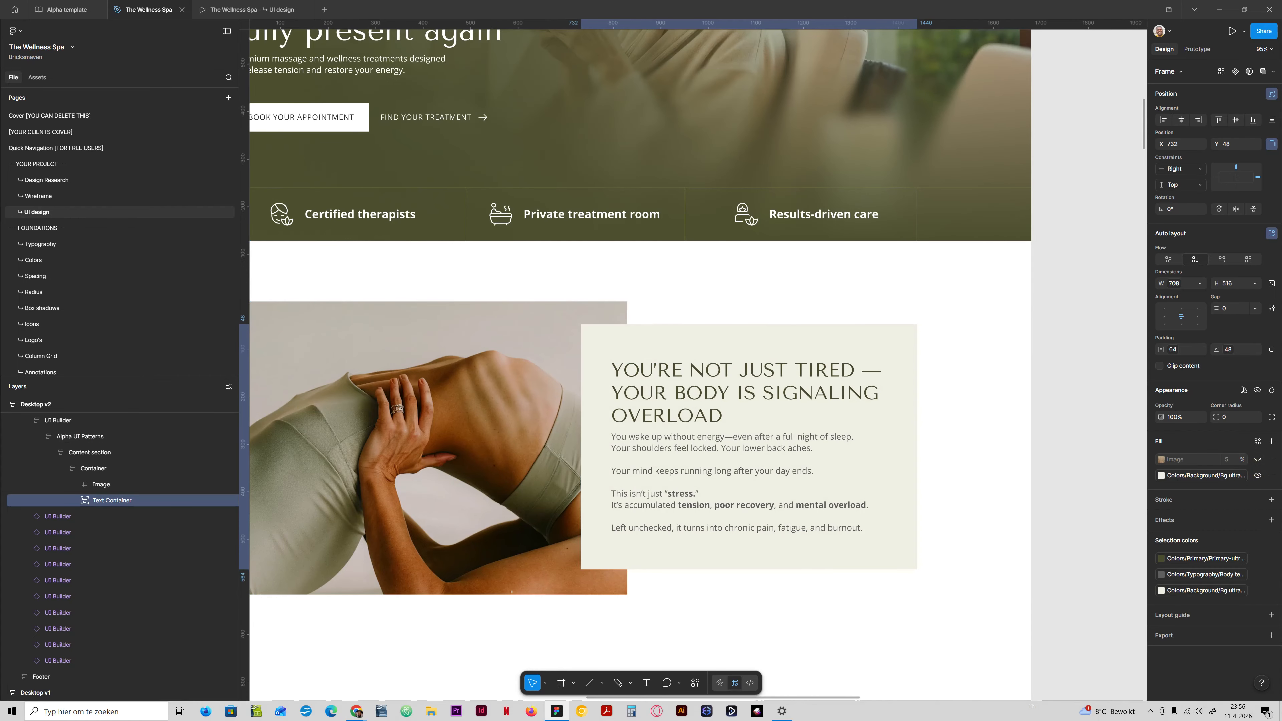
pyautogui.click(1271, 459)
pyautogui.scroll(-3, 687, 425)
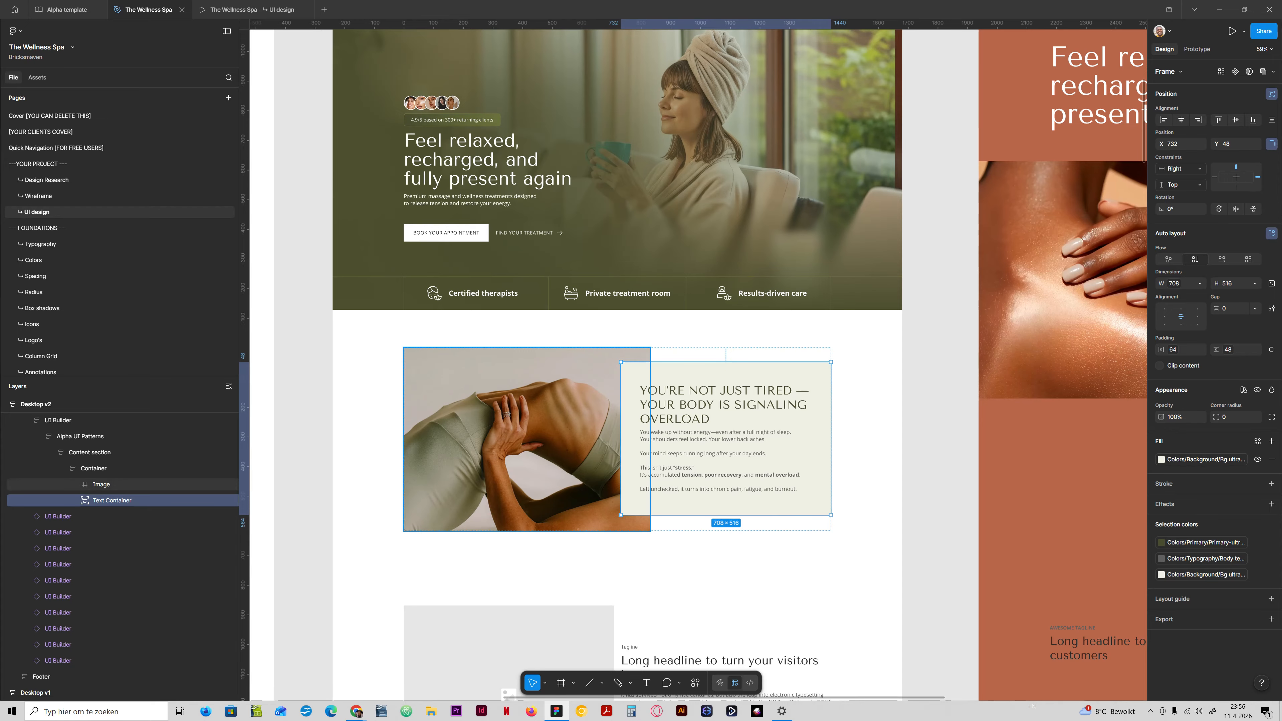
# Check the untextured problem section of Desktop v2 in the prototype preview and return to the design file.
pyautogui.click(601, 539)
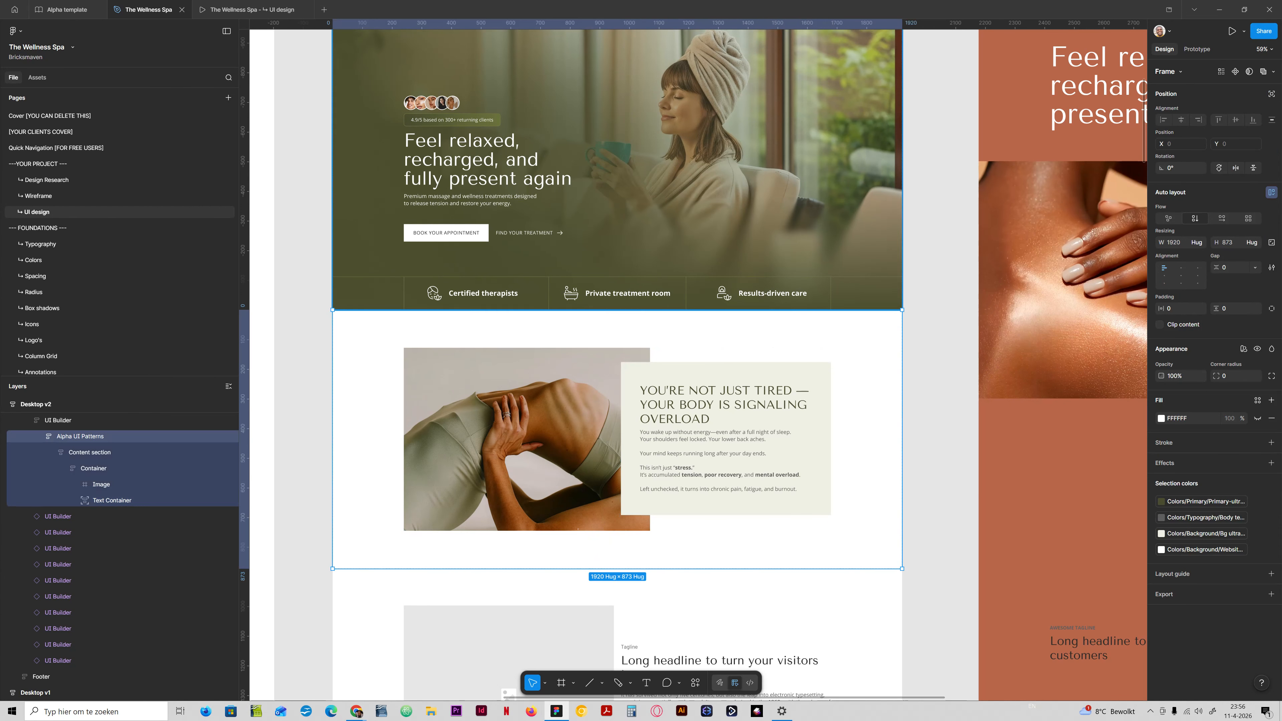
pyautogui.click(240, 7)
pyautogui.scroll(5, 641, 372)
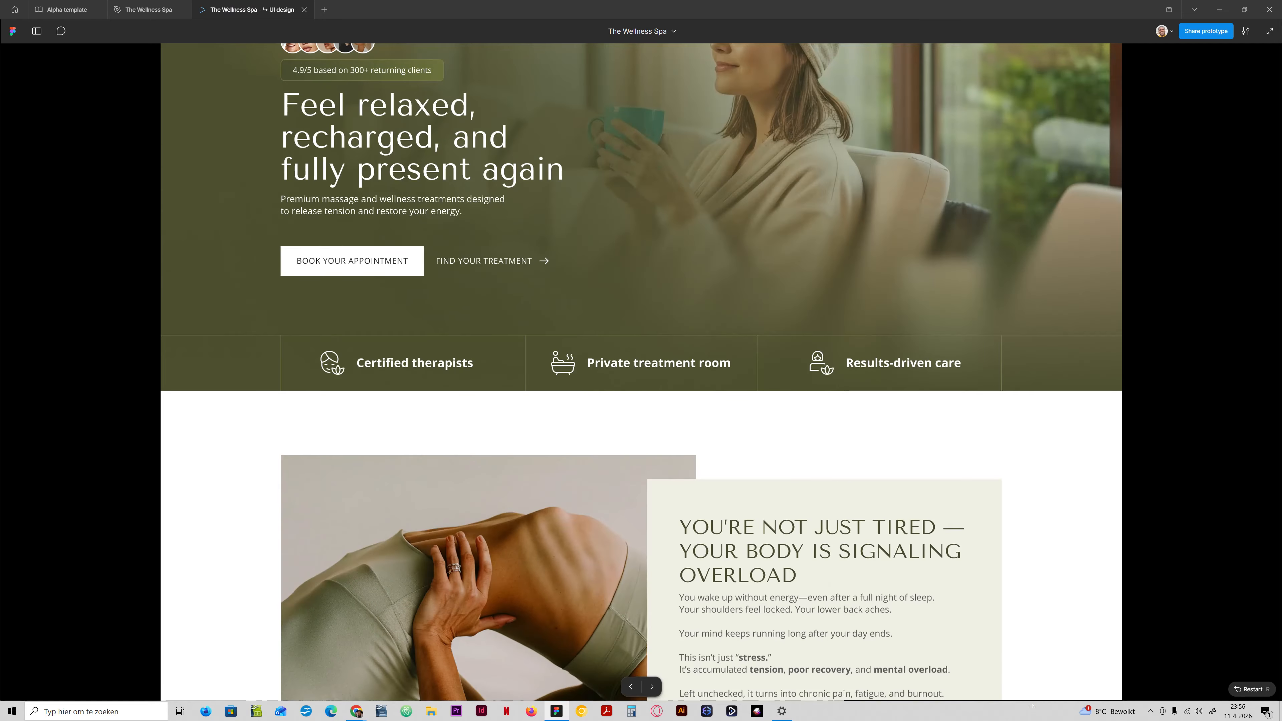
pyautogui.scroll(-5, 641, 372)
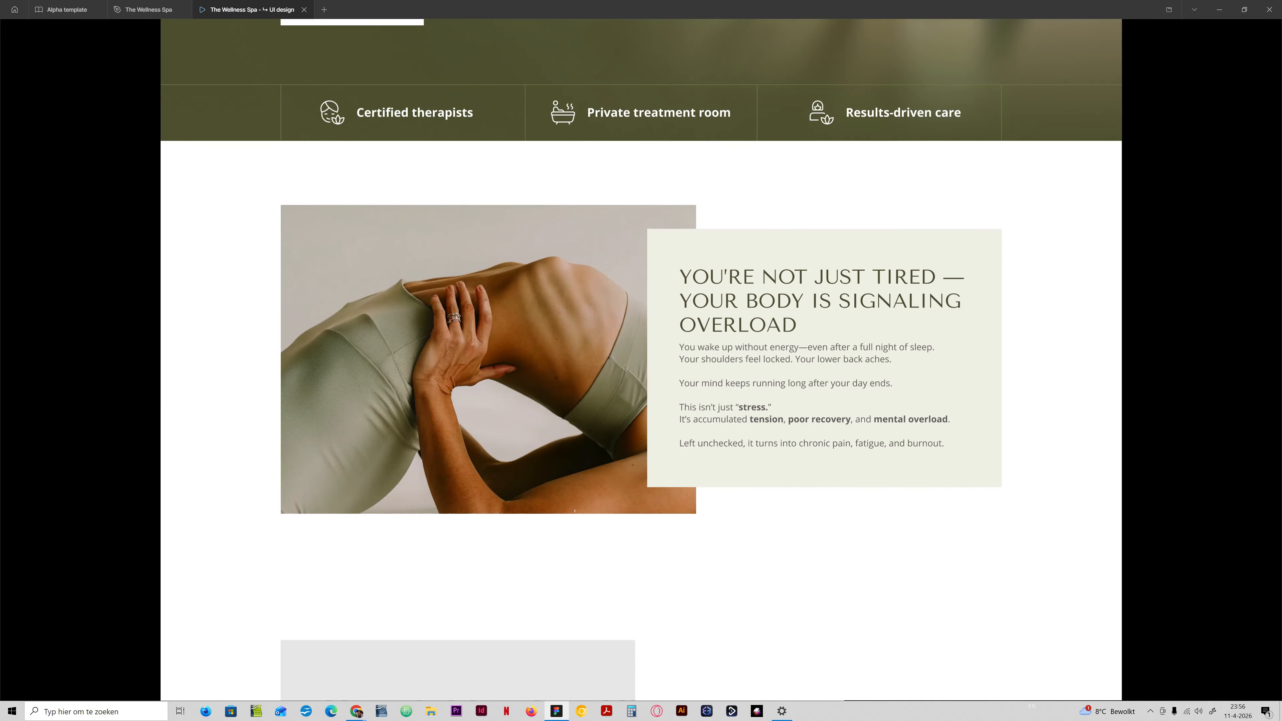
pyautogui.scroll(5, 641, 372)
pyautogui.scroll(1, 641, 372)
pyautogui.scroll(-6, 641, 372)
pyautogui.scroll(2, 641, 372)
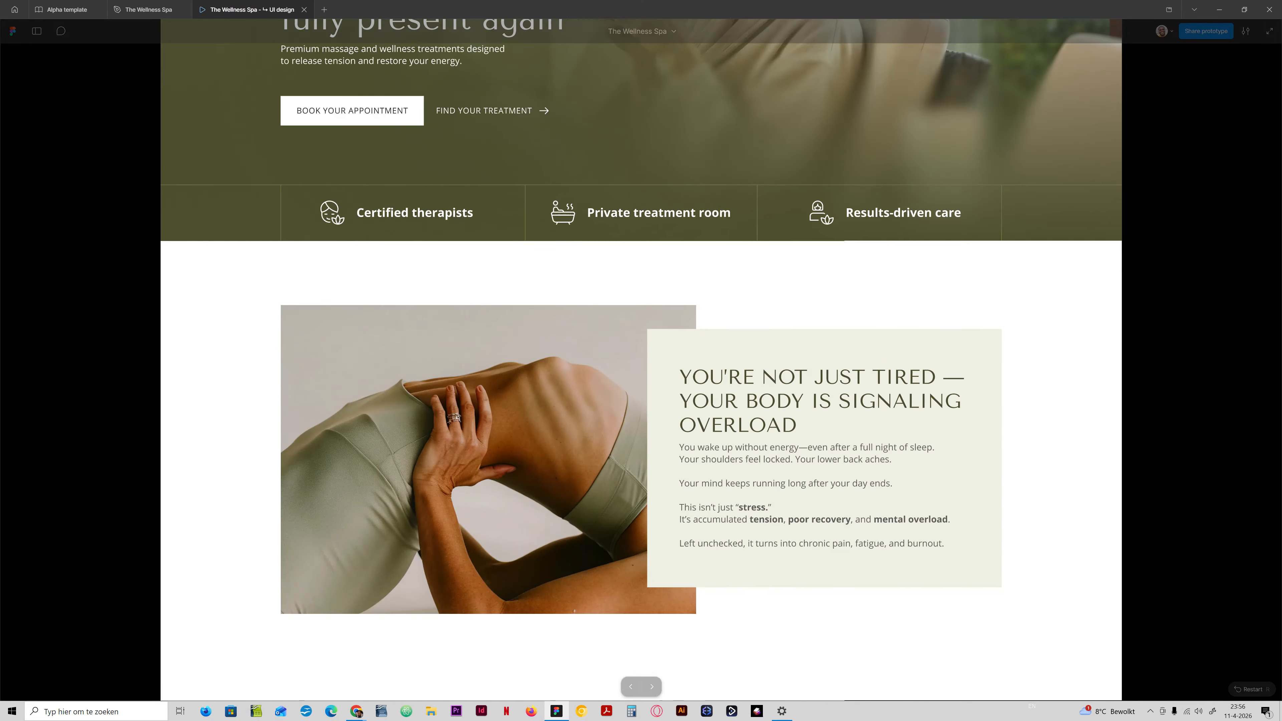
pyautogui.click(162, 11)
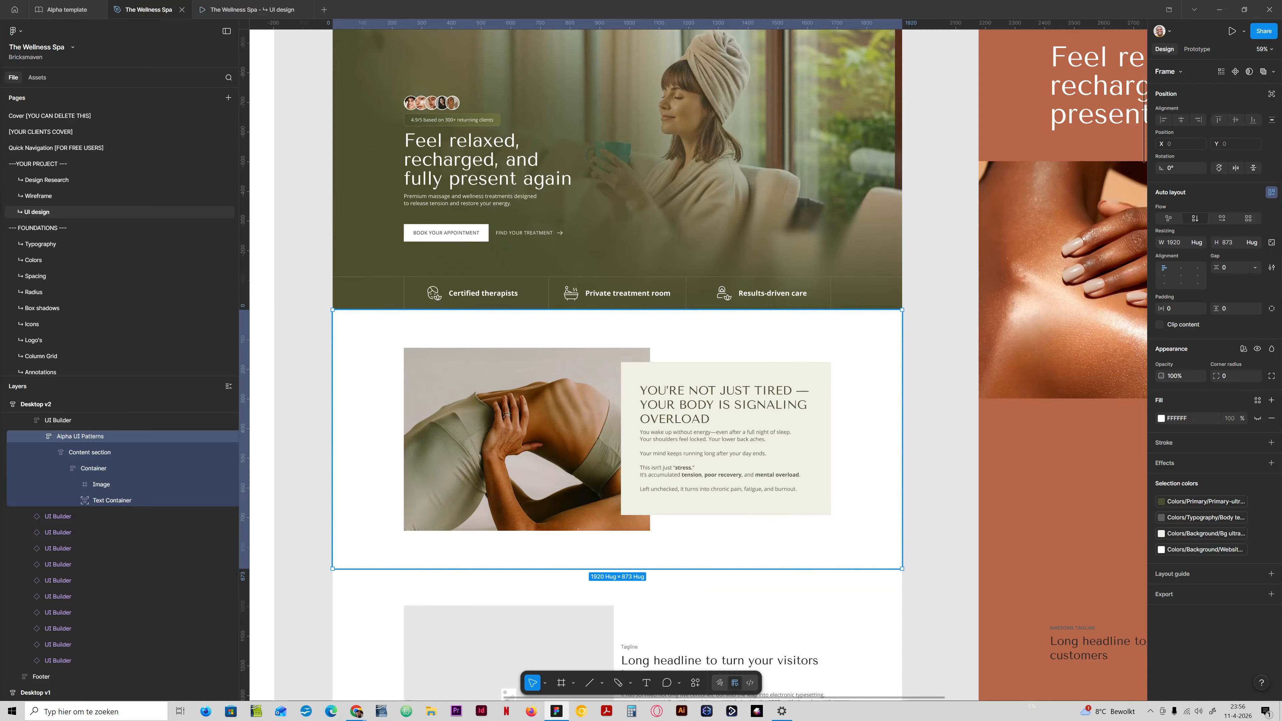
# Hide the tagline above the headline in Desktop v3's terracotta content section.
pyautogui.scroll(-2, 799, 393)
pyautogui.hscroll(5, 667, 338)
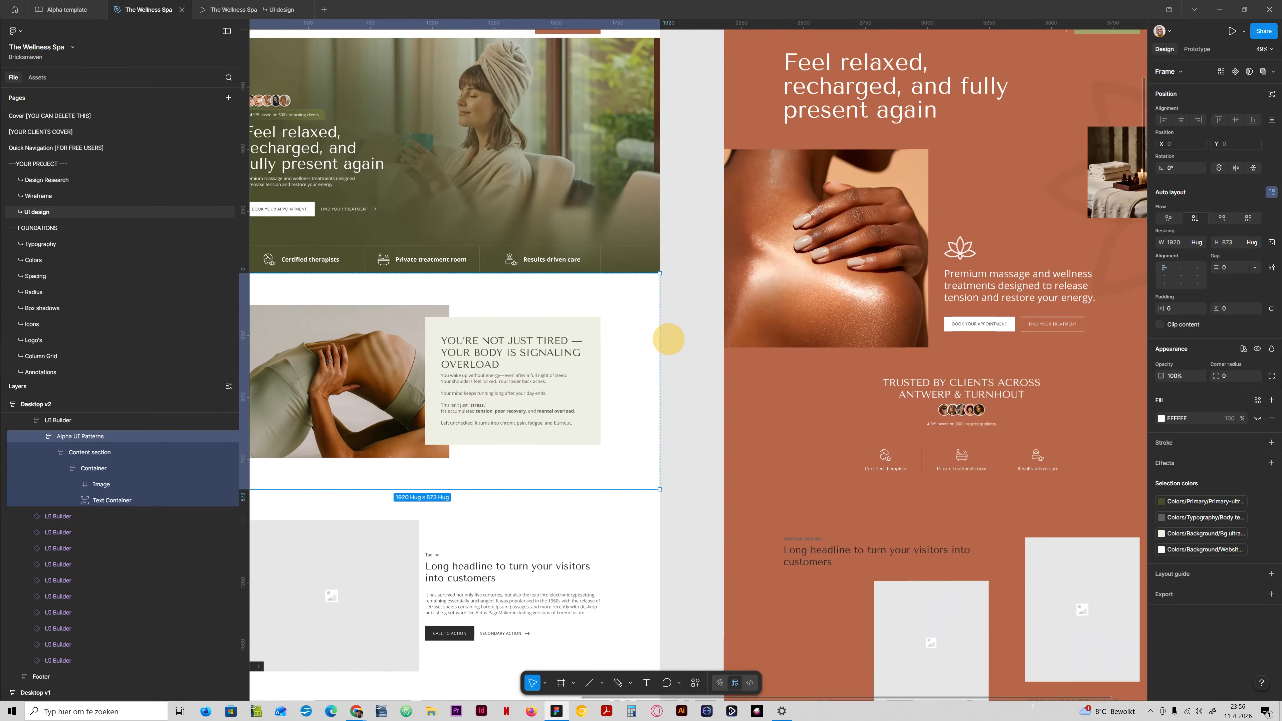
pyautogui.scroll(-5, 656, 334)
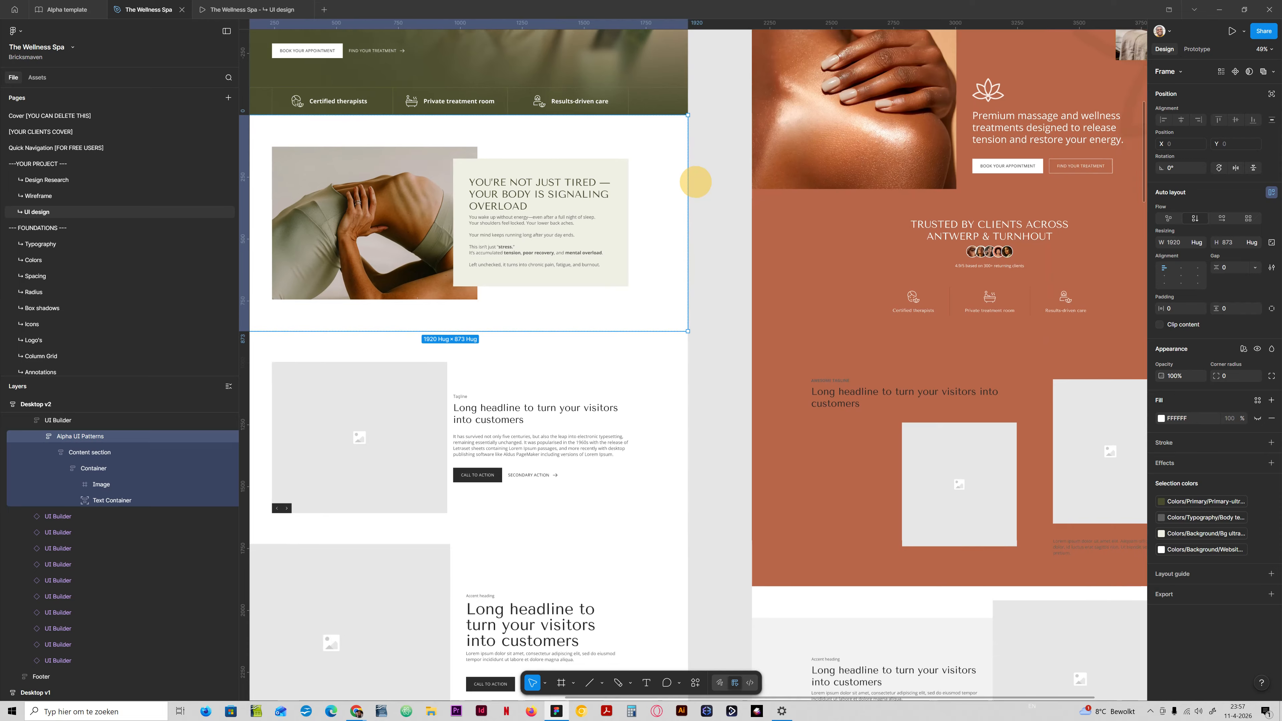
pyautogui.moveTo(695, 182); pyautogui.dragTo(538, 189)
pyautogui.moveTo(769, 405); pyautogui.dragTo(780, 371)
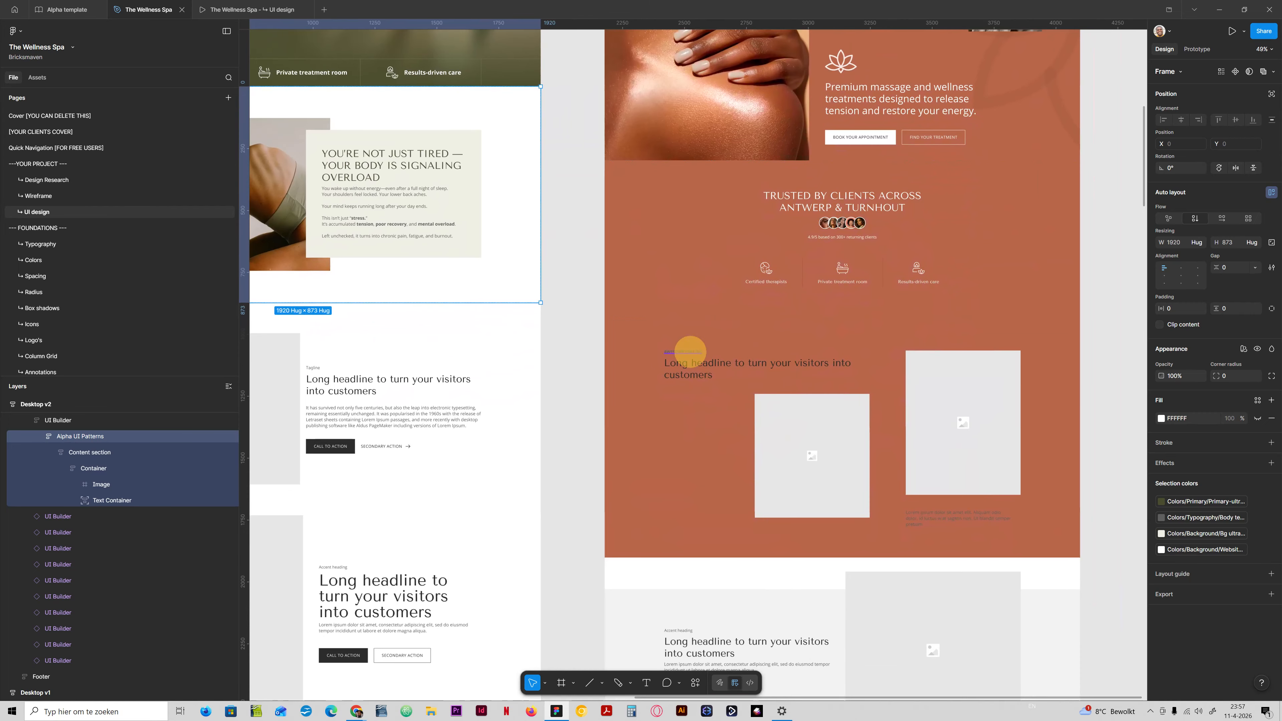
pyautogui.keyDown('ctrl'); pyautogui.click(687, 353); pyautogui.keyUp('ctrl')
pyautogui.click(229, 484)
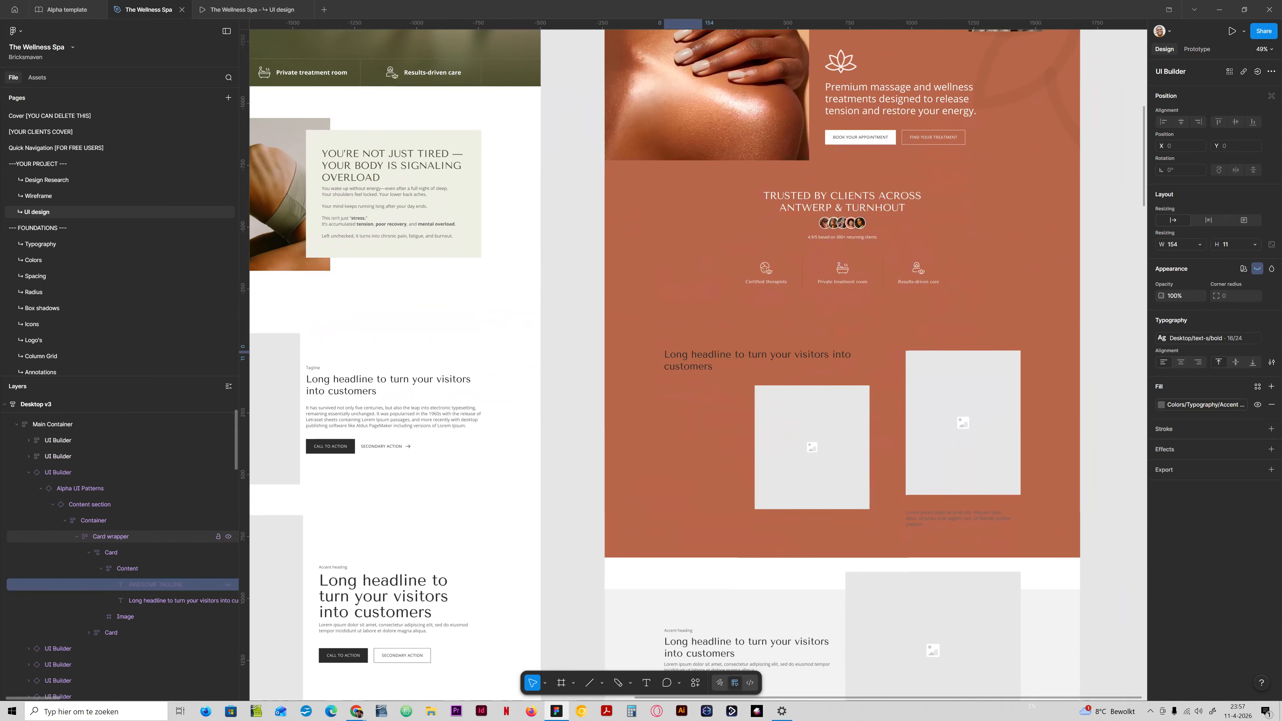
# Detach the Content section instance that holds the two image cards in Desktop v3.
pyautogui.scroll(2, 101, 505)
pyautogui.click(88, 505)
pyautogui.rightClick(88, 505)
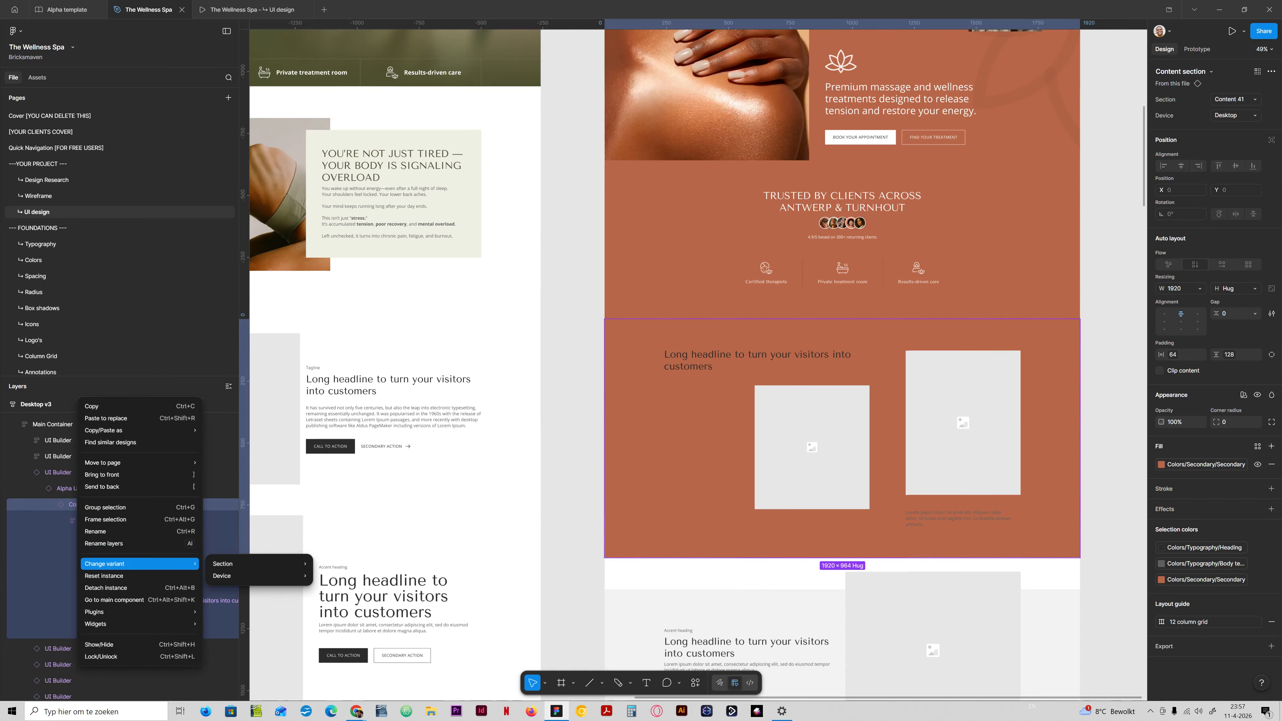
pyautogui.click(116, 589)
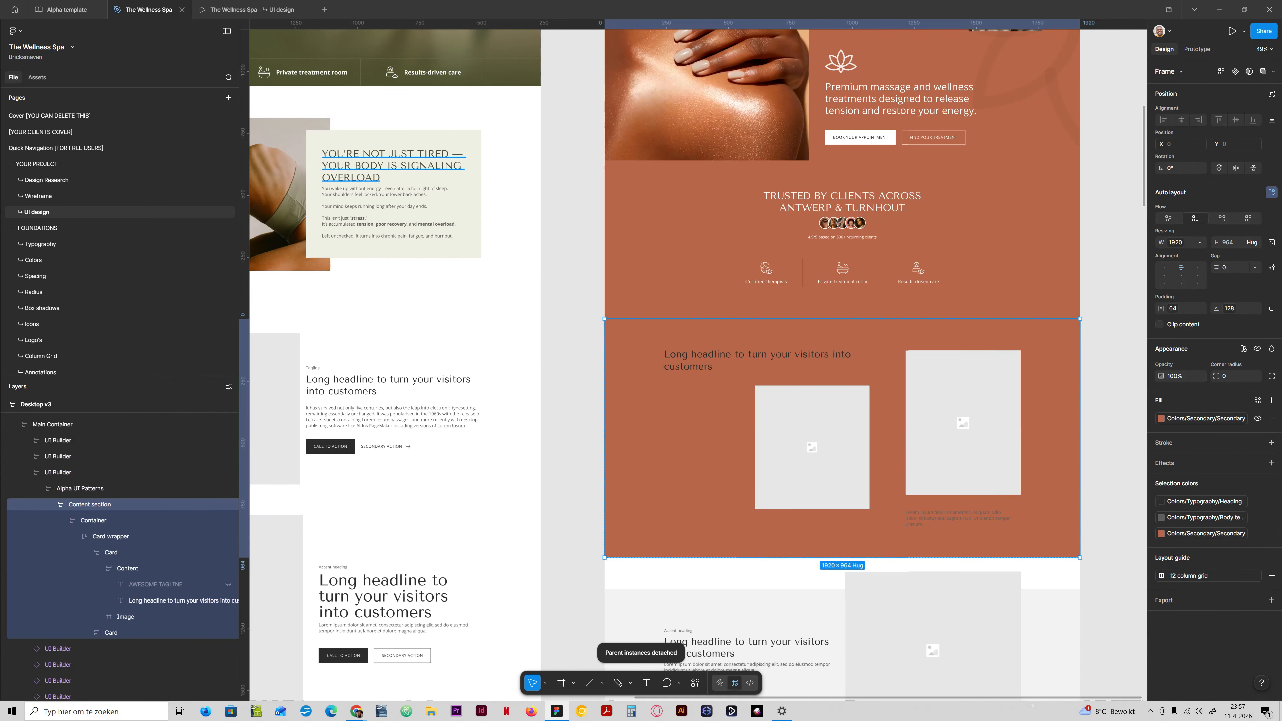
# Replace Desktop v3's placeholder headline with "You're not just tired — your body is signaling overload" copied from Desktop v2's problem section.
pyautogui.keyDown('ctrl'); pyautogui.doubleClick(366, 165); pyautogui.keyUp('ctrl')
pyautogui.hotkey('ctrl', 'c')
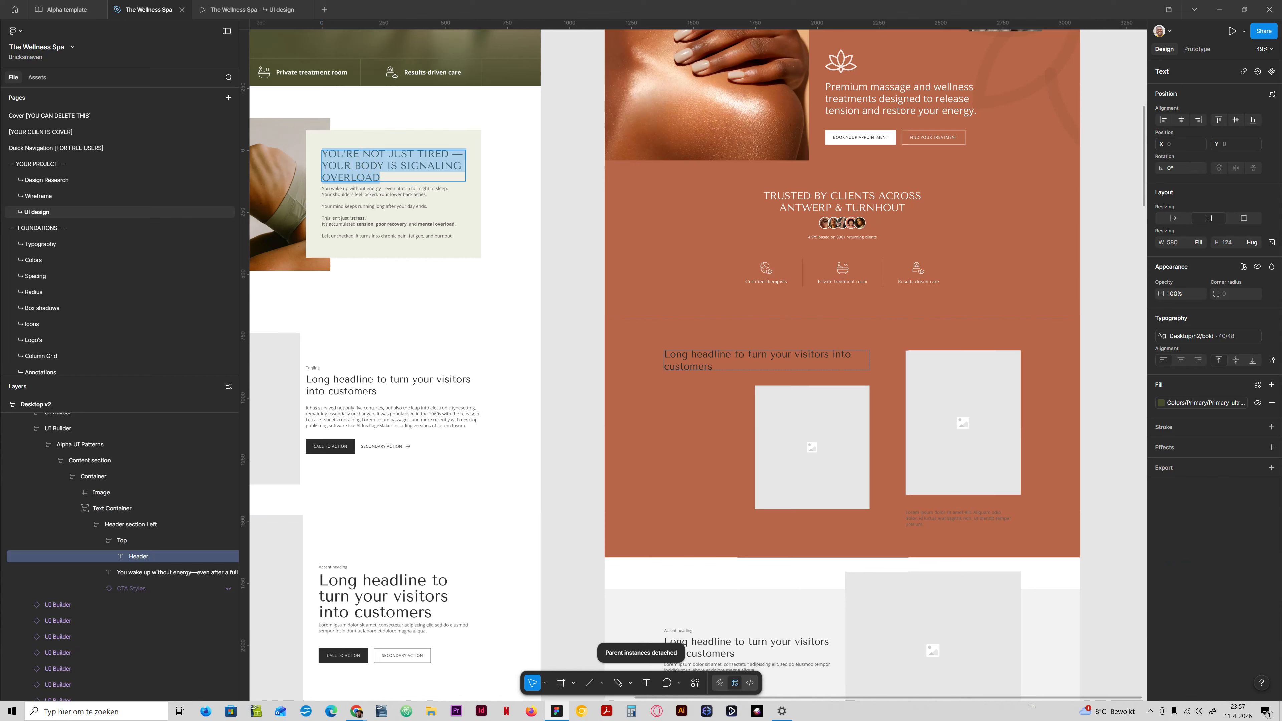
pyautogui.keyDown('ctrl'); pyautogui.click(689, 356); pyautogui.keyUp('ctrl')
pyautogui.hotkey('ctrl', 'a')
pyautogui.hotkey('ctrl', 'v')
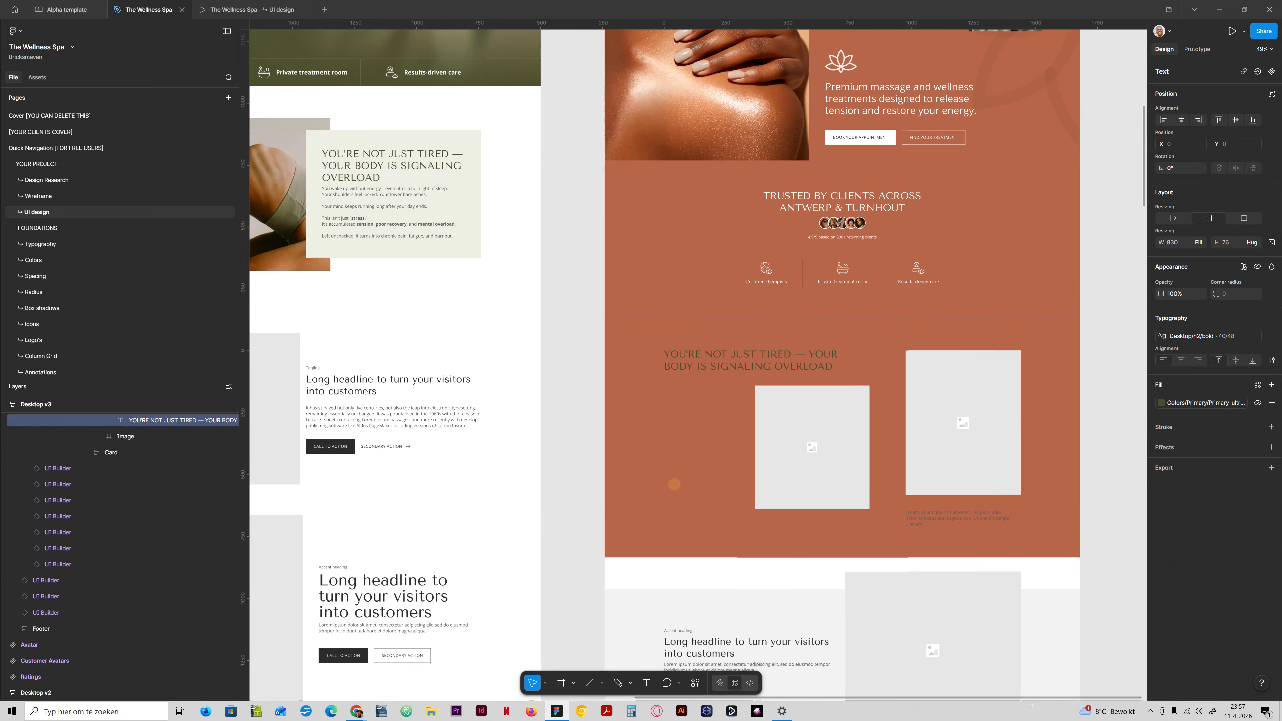
pyautogui.click(674, 480)
# Try the Primary-ultra-light library colour as the fill of Desktop v3's problem headline.
pyautogui.click(1199, 403)
pyautogui.scroll(1, 1066, 489)
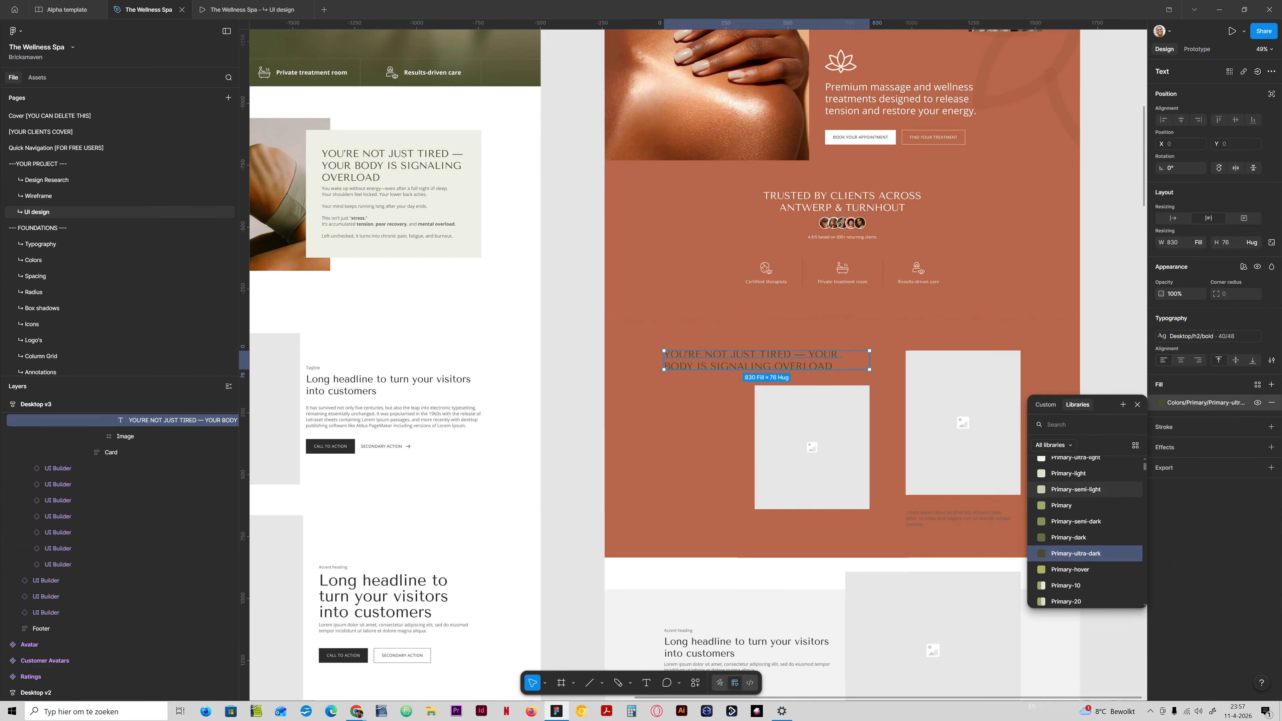
pyautogui.click(1064, 483)
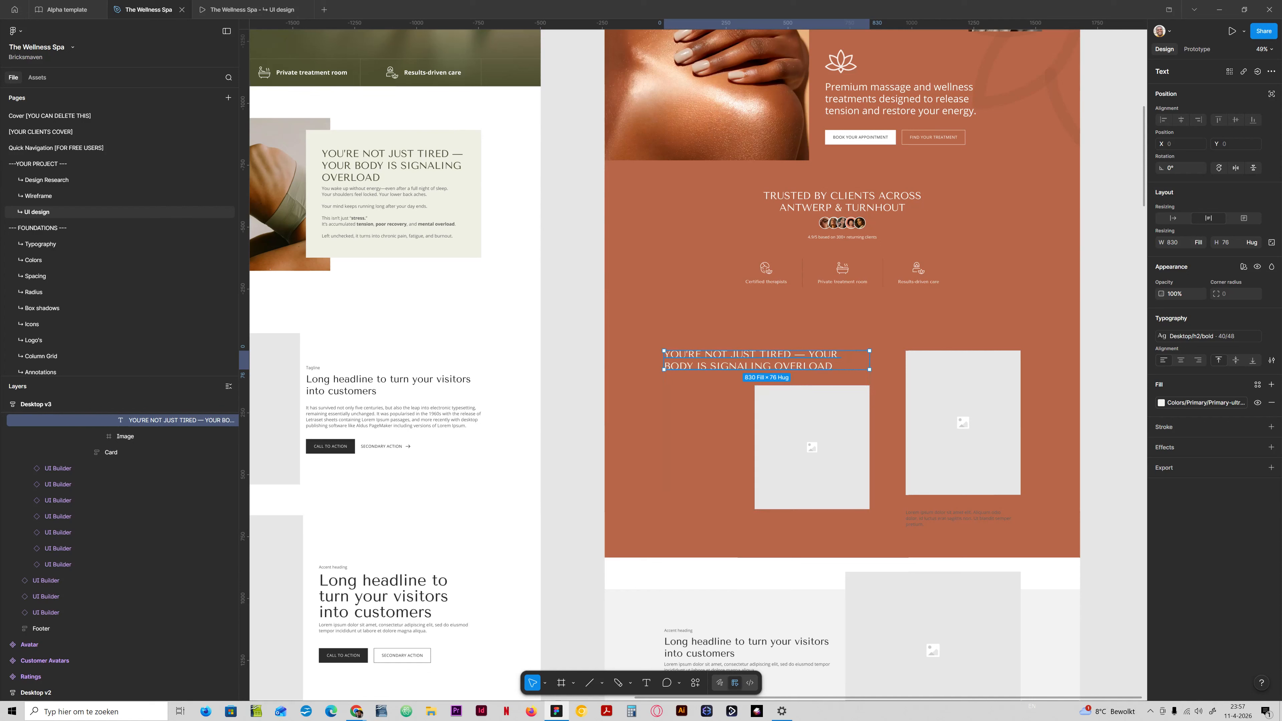
# Set the problem headline's fill to the white heading colour from the Colors/Typography library group.
pyautogui.click(1210, 402)
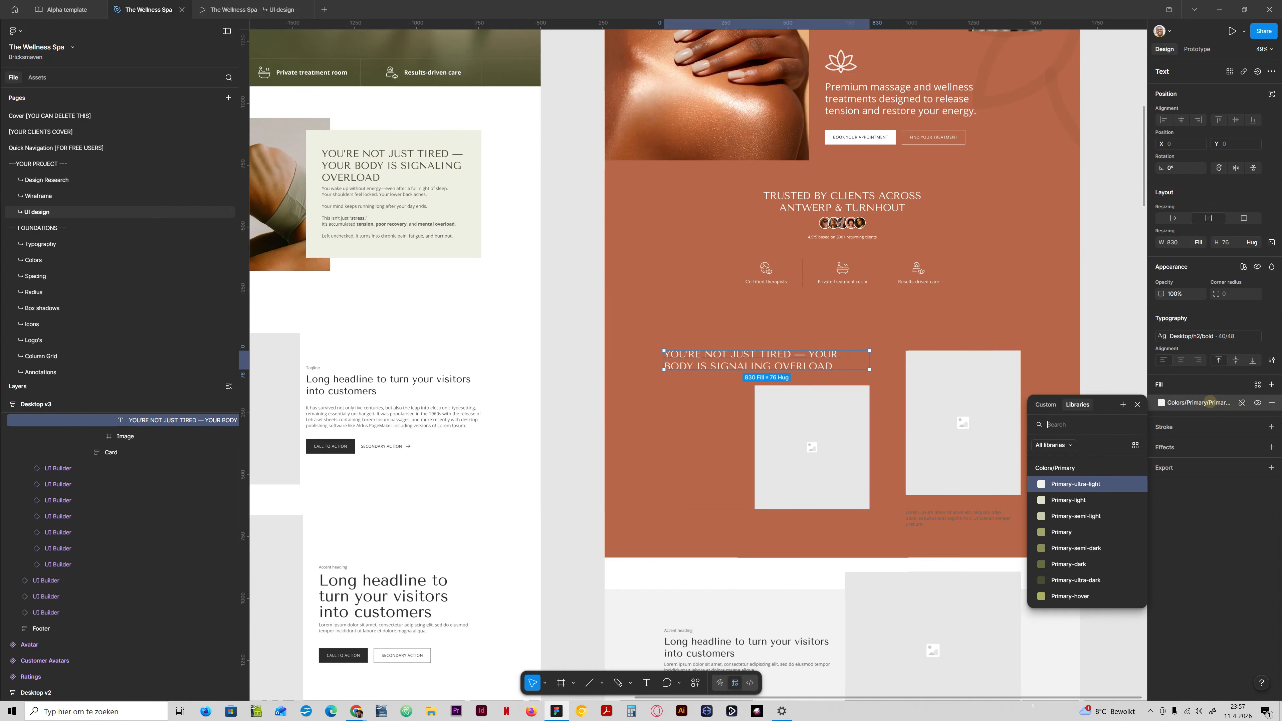
pyautogui.write('white')
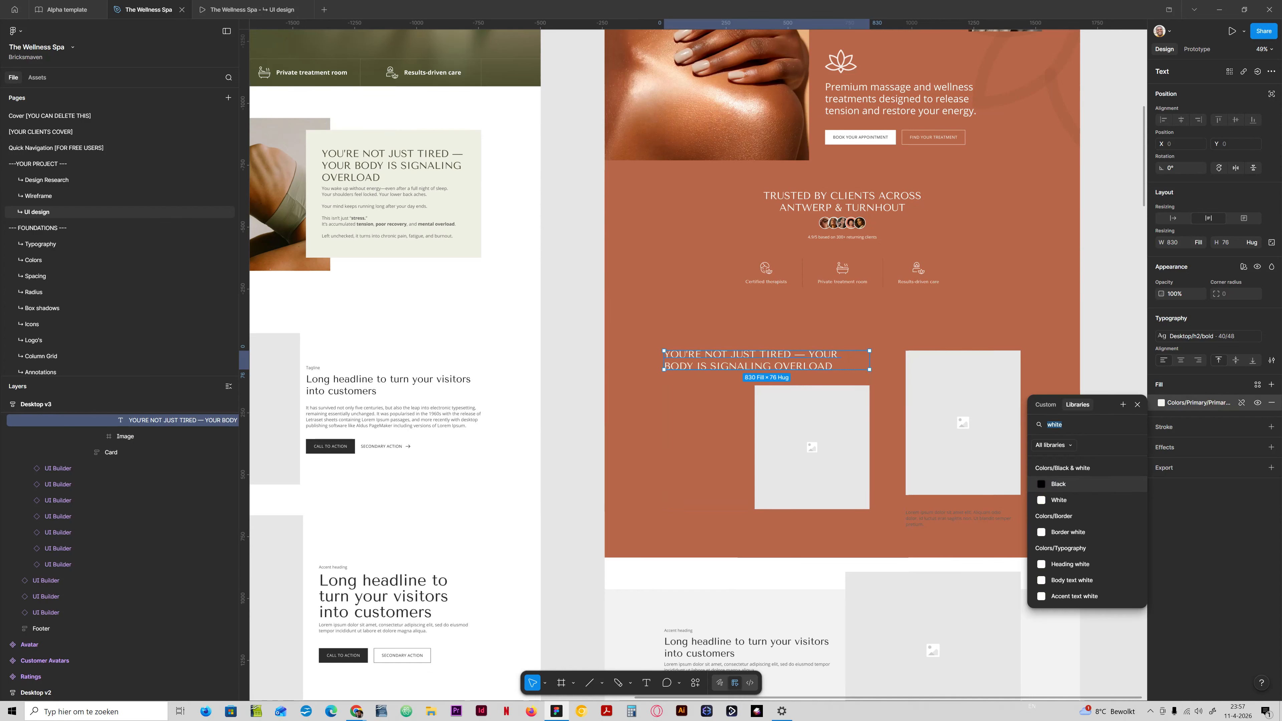
pyautogui.write('head')
pyautogui.hotkey('ctrl', 'a')
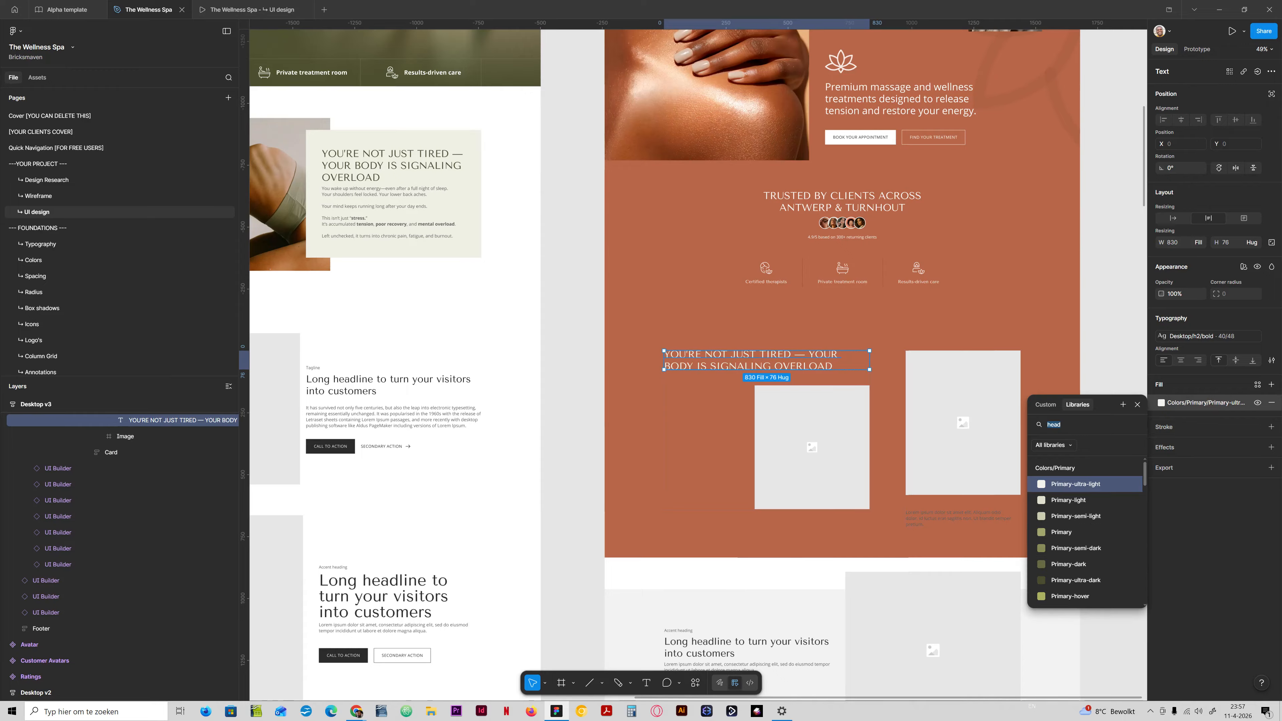
pyautogui.write('ty')
pyautogui.click(1070, 548)
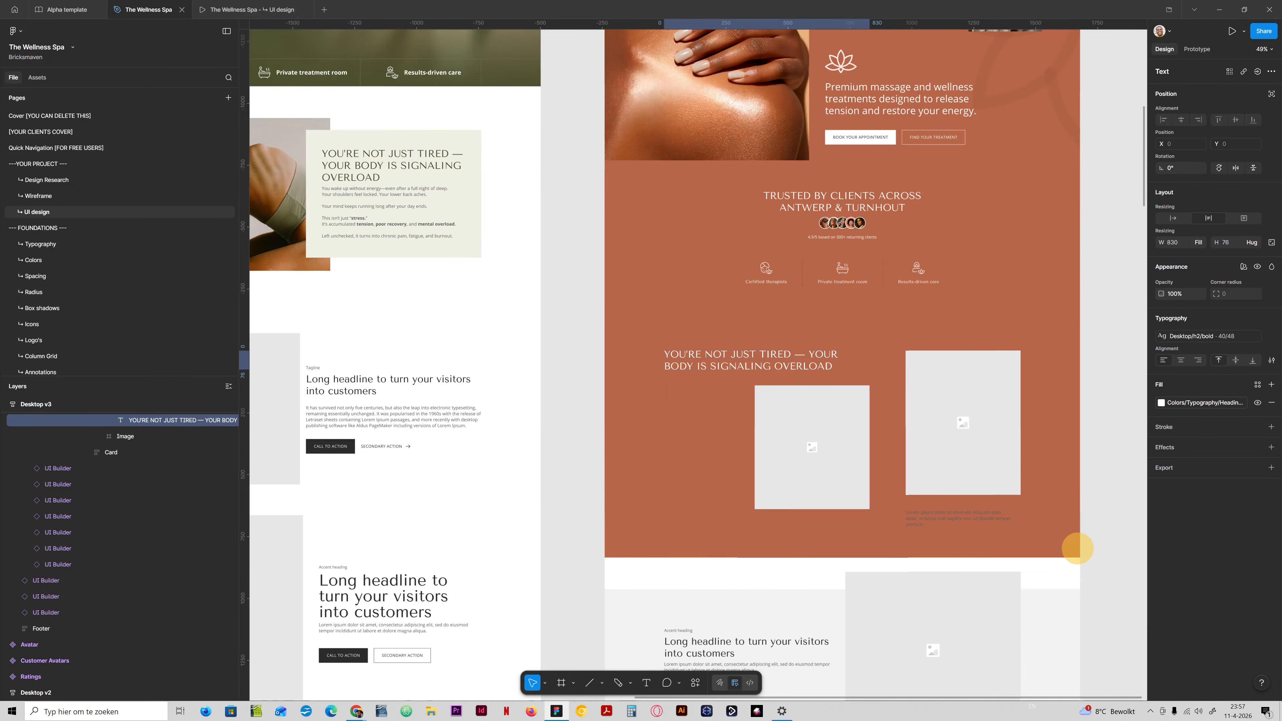
# Duplicate the lorem ipsum text from the second card into the first card's Content frame, directly below the headline.
pyautogui.click(848, 394)
pyautogui.click(954, 388)
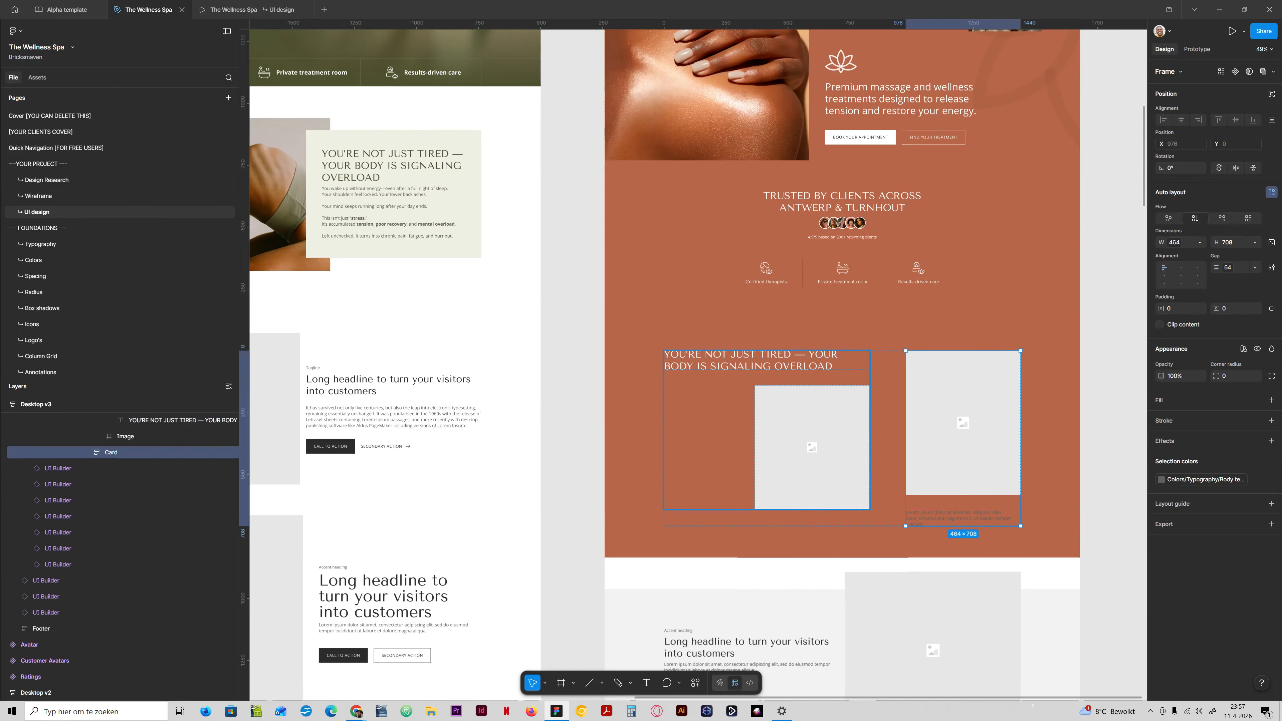
pyautogui.click(948, 516)
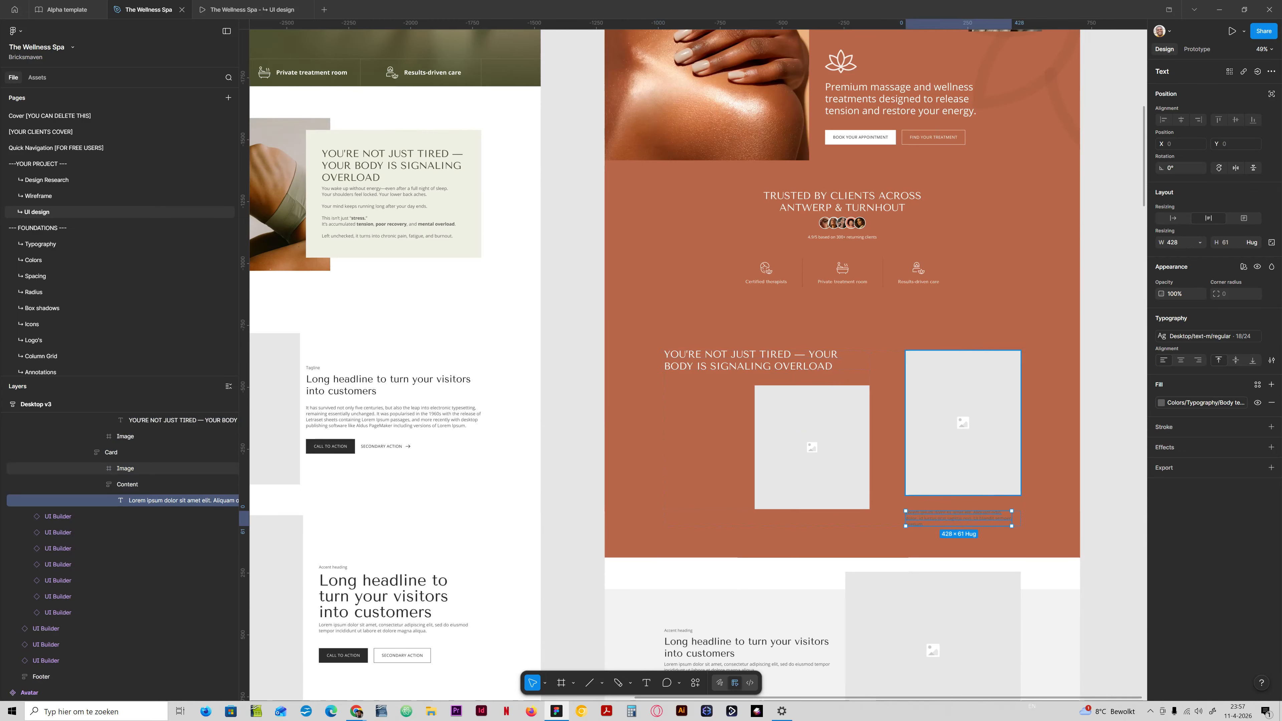
pyautogui.keyDown('ctrl'); pyautogui.click(762, 361); pyautogui.keyUp('ctrl')
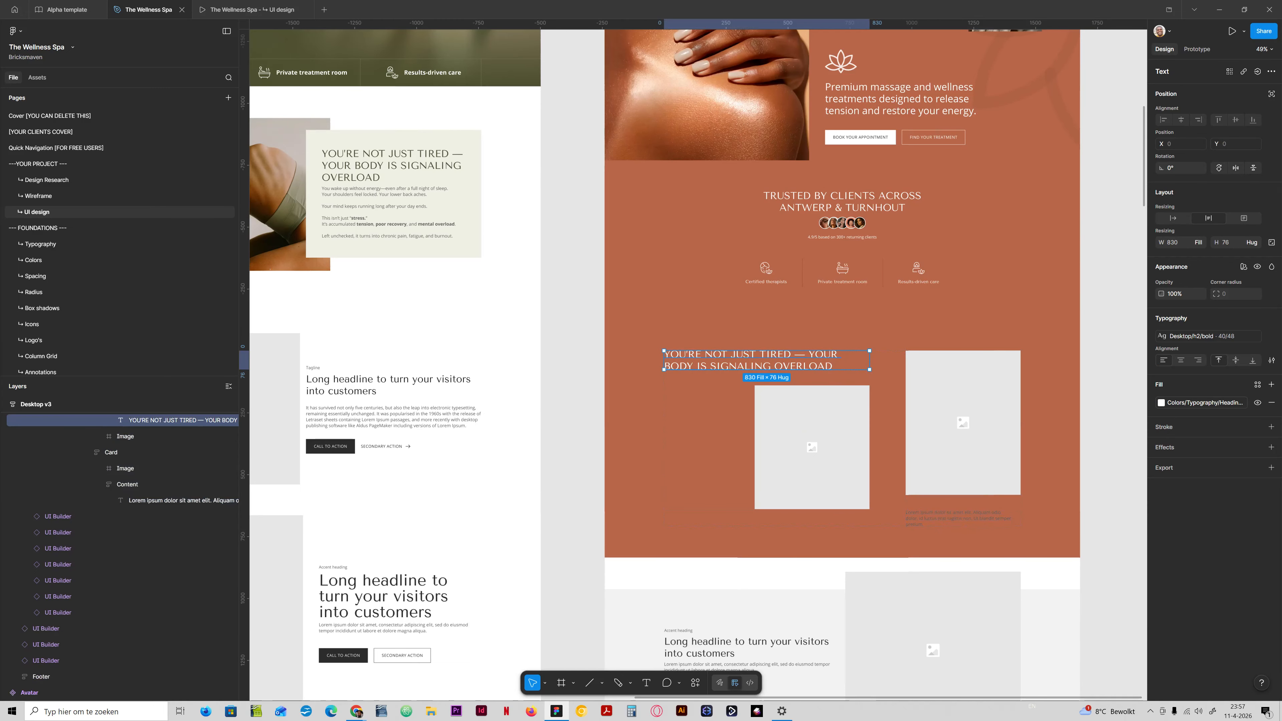
pyautogui.scroll(3, 120, 489)
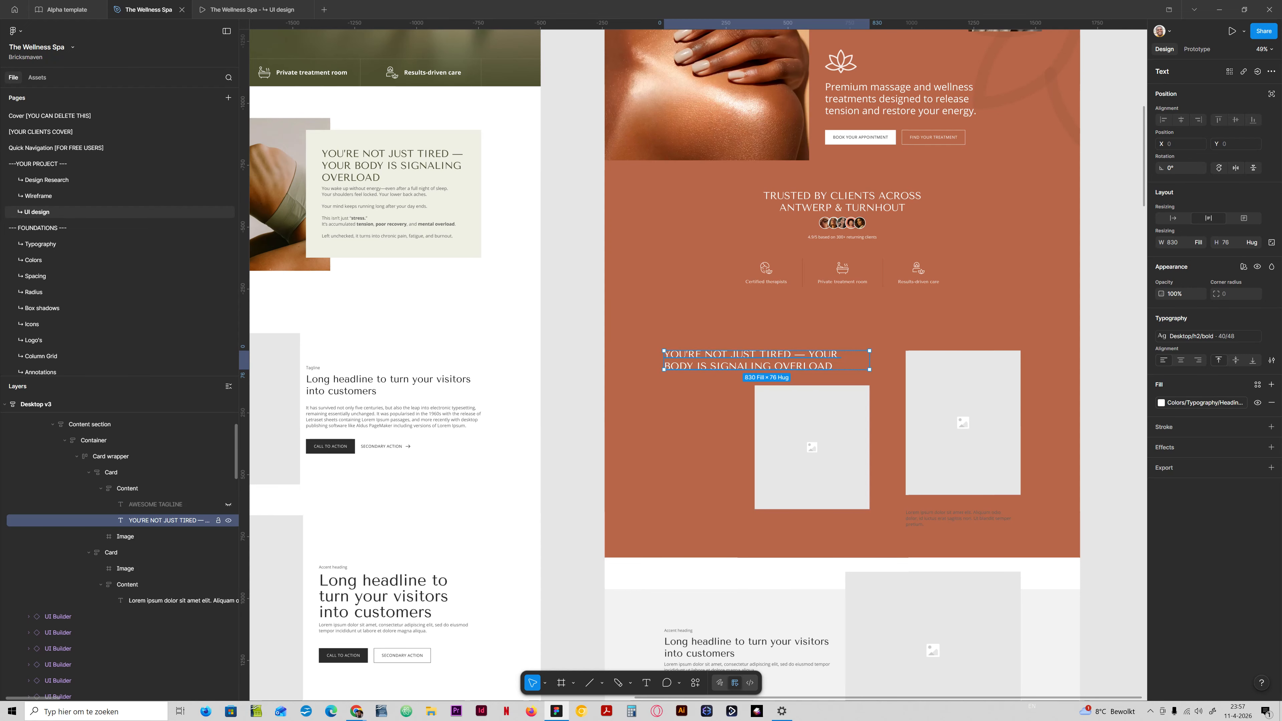
pyautogui.click(121, 489)
pyautogui.hotkey('ctrl', 'v')
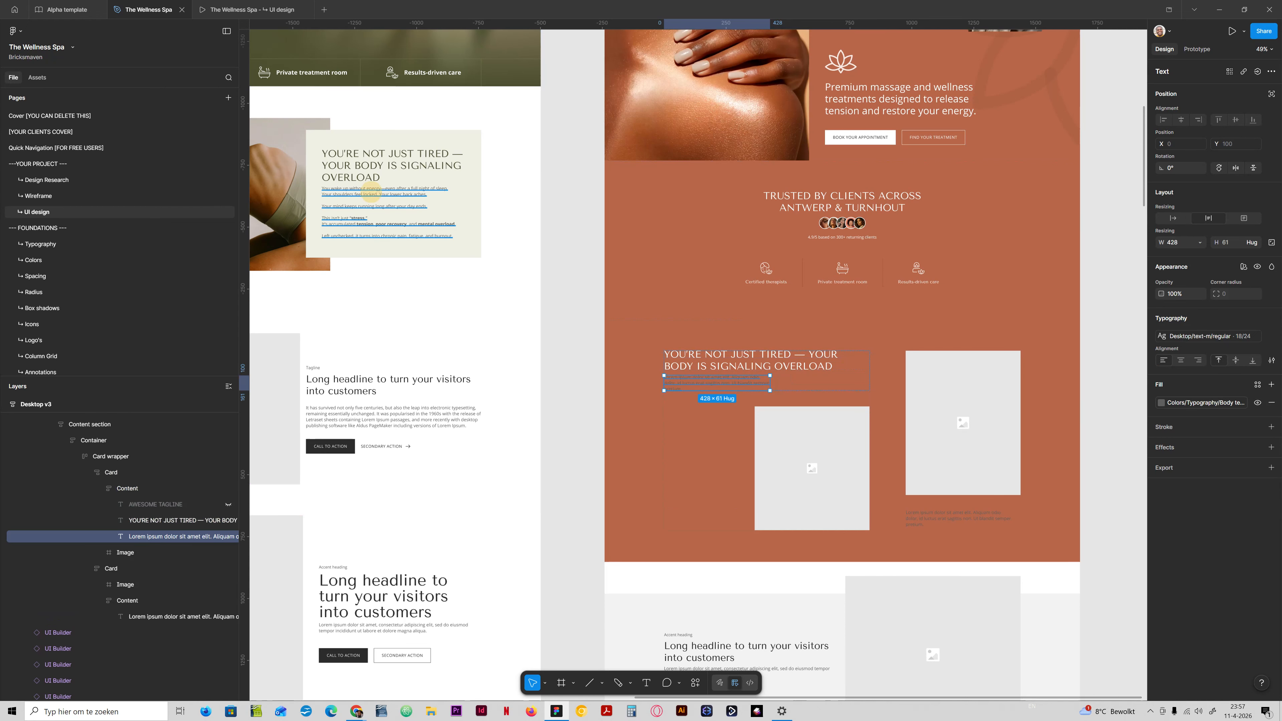
# Replace the duplicated lorem ipsum with Desktop v2's problem copy from "You wake up without energy" through "Your mind keeps running long after your day ends.".
pyautogui.keyDown('ctrl'); pyautogui.click(389, 212); pyautogui.keyUp('ctrl')
pyautogui.doubleClick(360, 205)
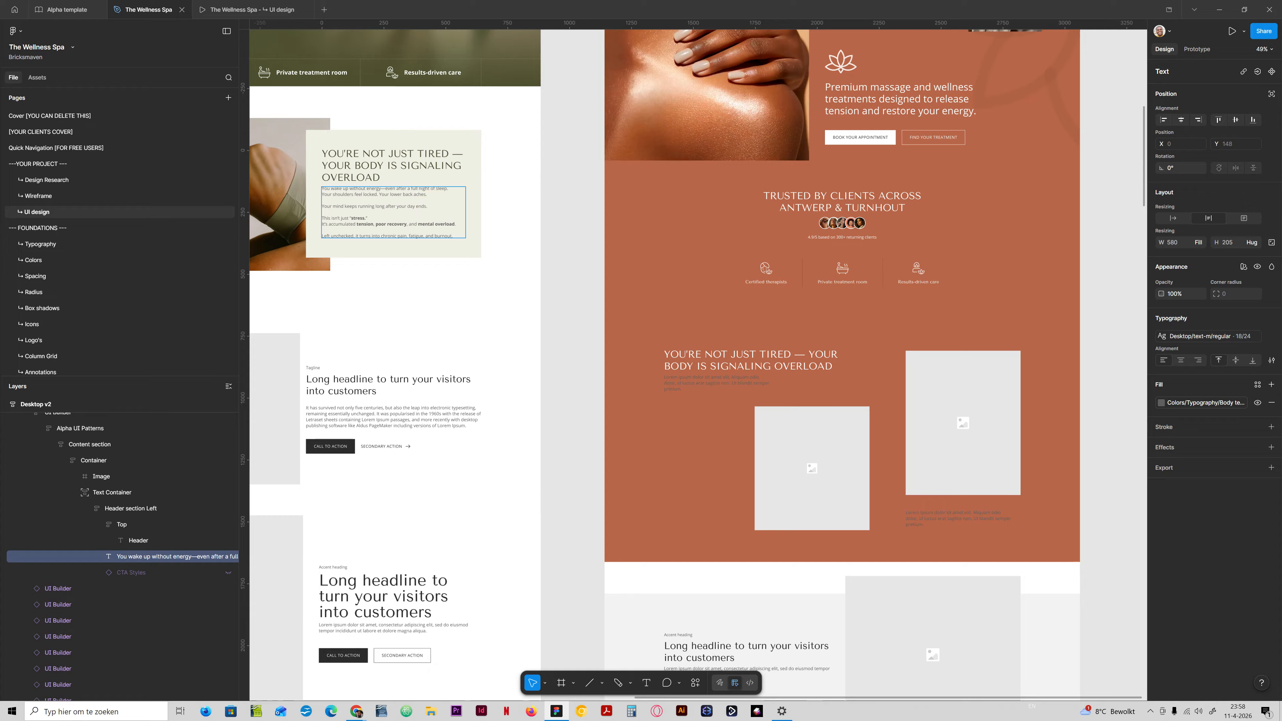
pyautogui.moveTo(428, 207); pyautogui.dragTo(316, 191)
pyautogui.hotkey('ctrl', 'c')
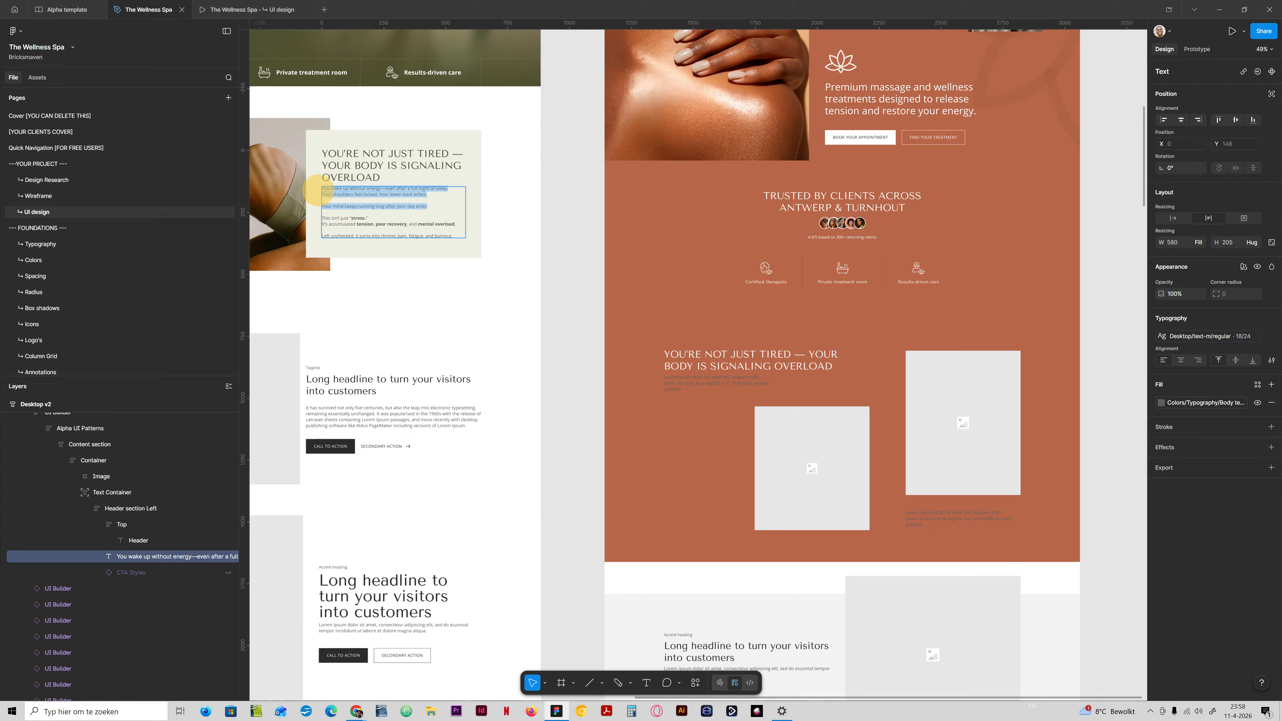
pyautogui.click(691, 379)
pyautogui.click(682, 382)
pyautogui.keyDown('ctrl'); pyautogui.doubleClick(680, 382); pyautogui.keyUp('ctrl')
pyautogui.hotkey('ctrl', 'v')
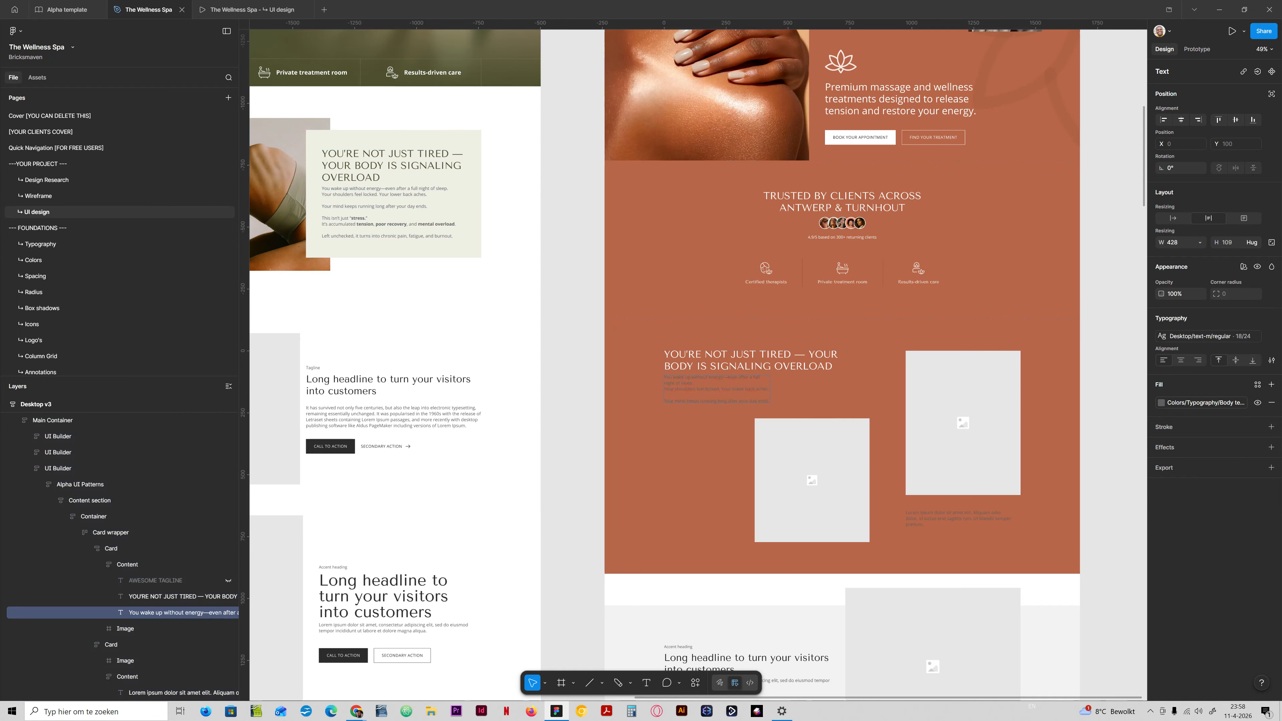
pyautogui.click(731, 429)
# Widen the first card's problem copy to about 679 px and set its fill to the Body text white library colour.
pyautogui.moveTo(770, 389); pyautogui.dragTo(832, 388)
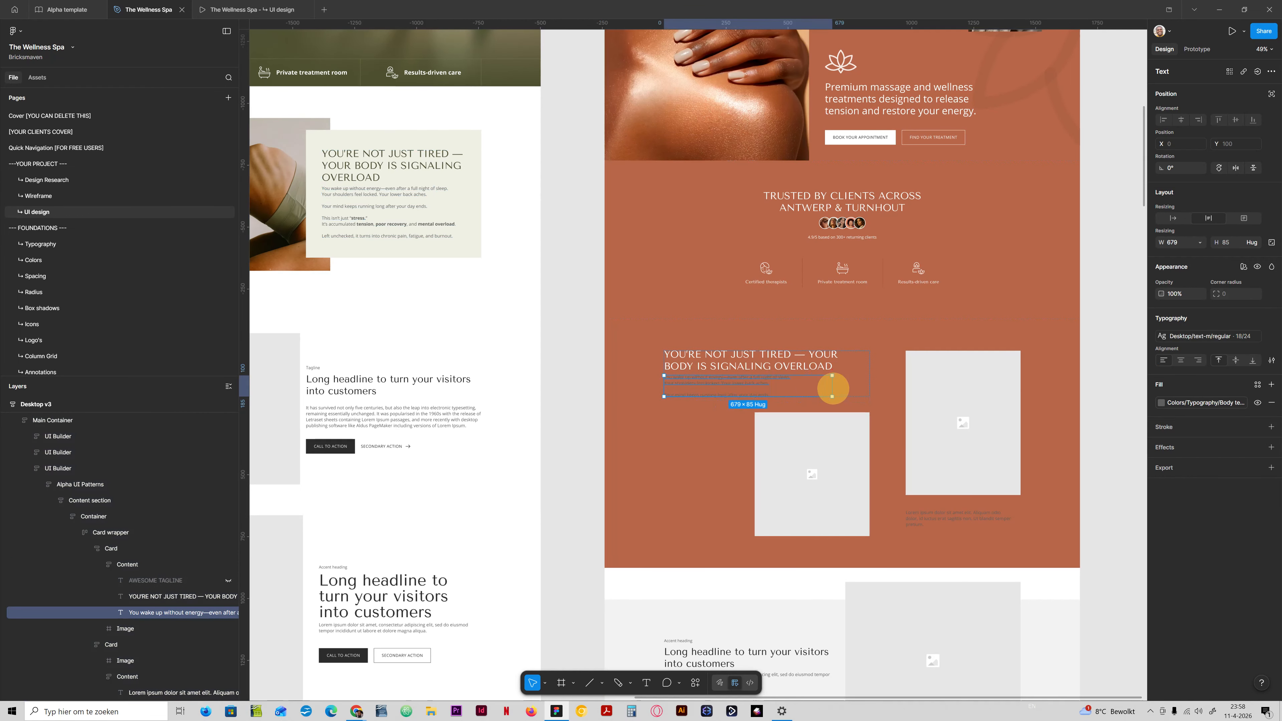
pyautogui.click(1202, 403)
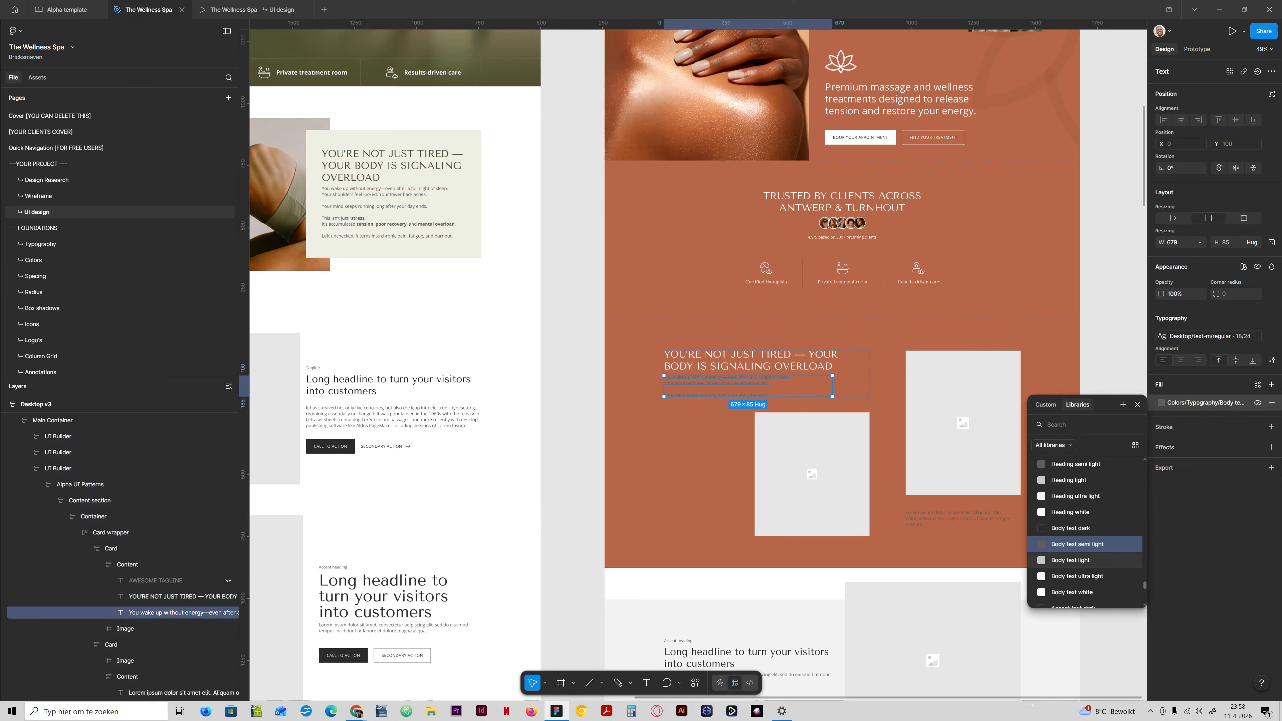
pyautogui.click(1085, 592)
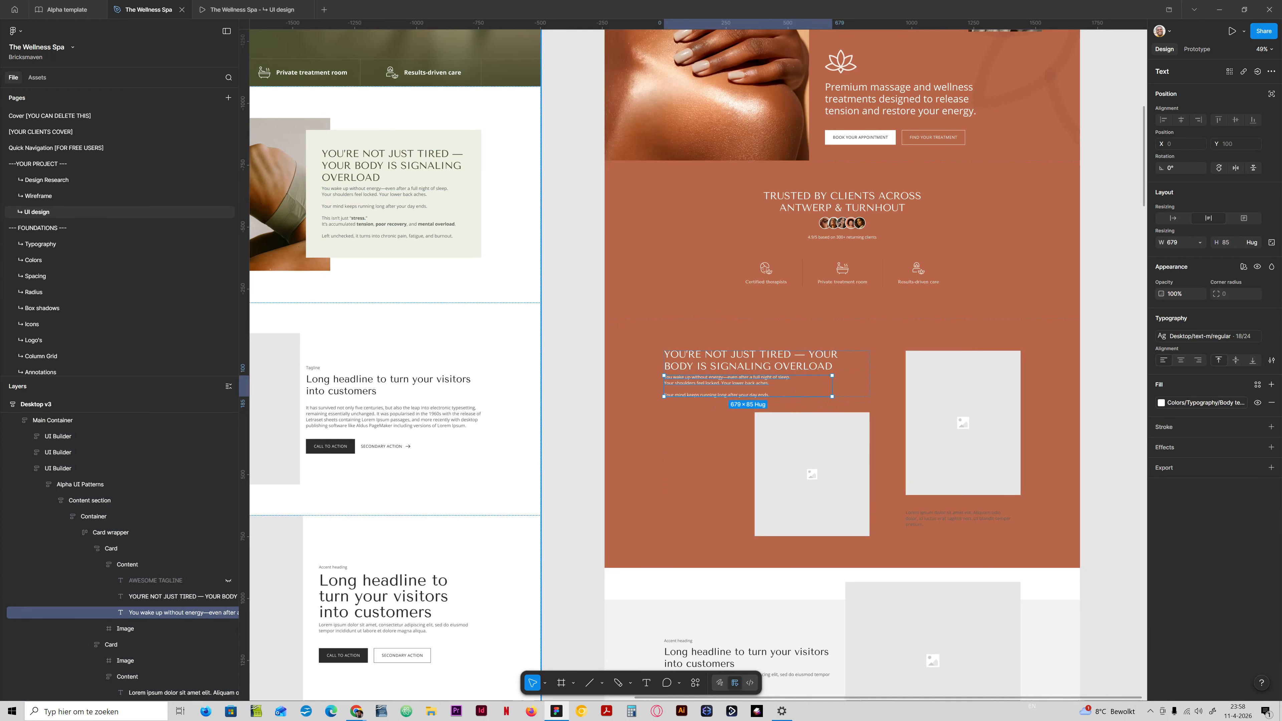
# Replace the second card's lorem ipsum with Desktop v2's copy from "This isn't just" through "Left unchecked, it turns into chronic pain, fatigue, and burnout.".
pyautogui.keyDown('ctrl'); pyautogui.doubleClick(352, 222); pyautogui.keyUp('ctrl')
pyautogui.click(372, 221)
pyautogui.moveTo(453, 236); pyautogui.dragTo(329, 215)
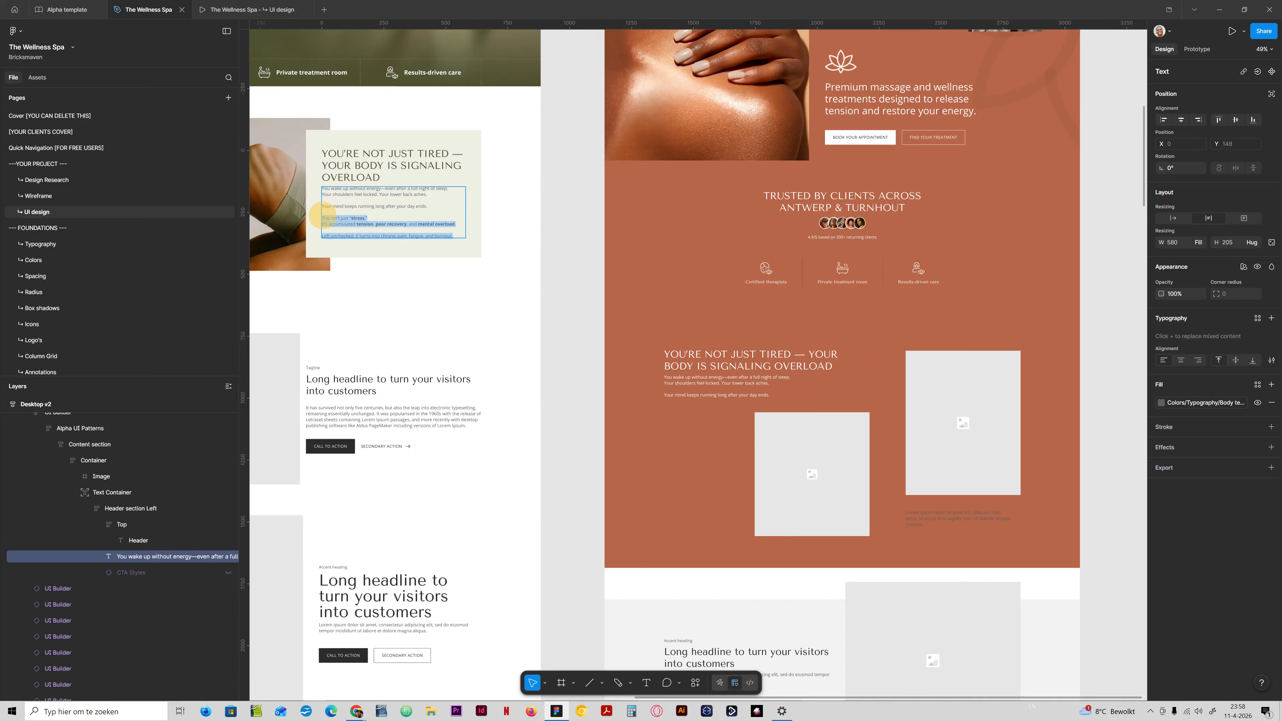
pyautogui.click(949, 517)
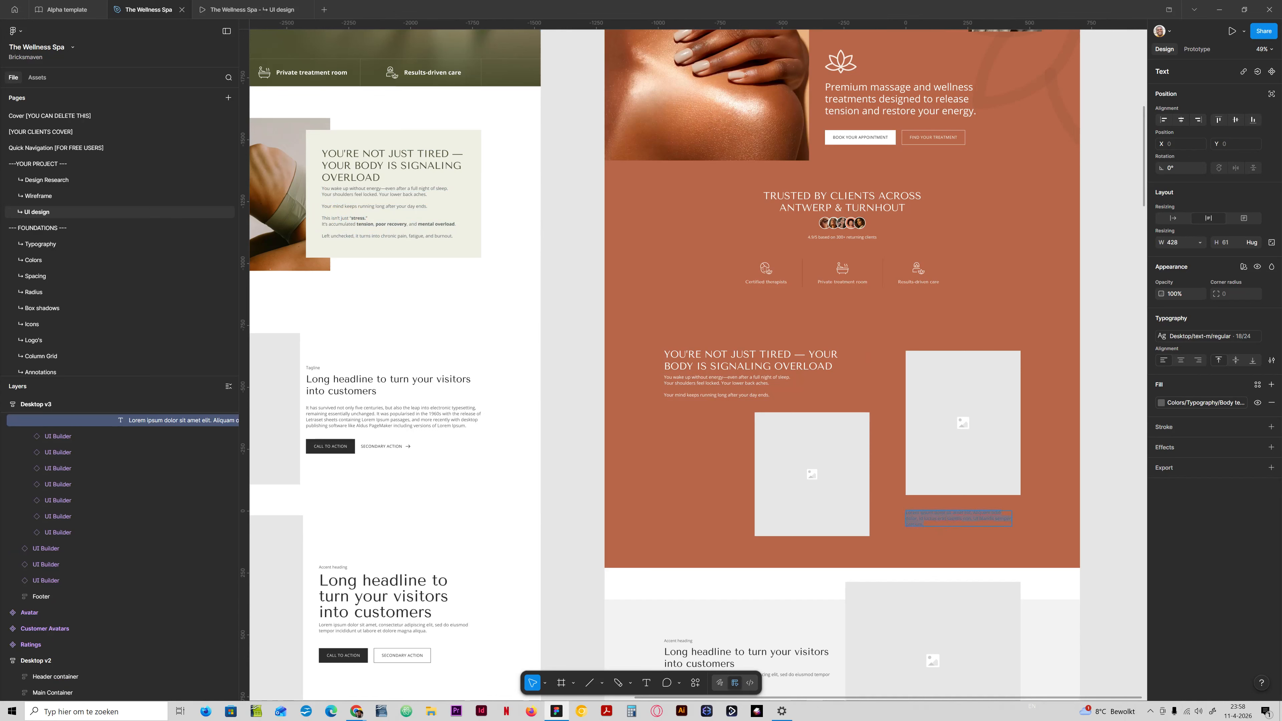
pyautogui.write('This isn’t just "stress." It’s accumulated tension, poor recovery, and mental overload. Left unchecked, it turns into chronic pain, fatigue, and burnout.')
# Set the second card's text fill to the Body text white library colour.
pyautogui.click(1186, 403)
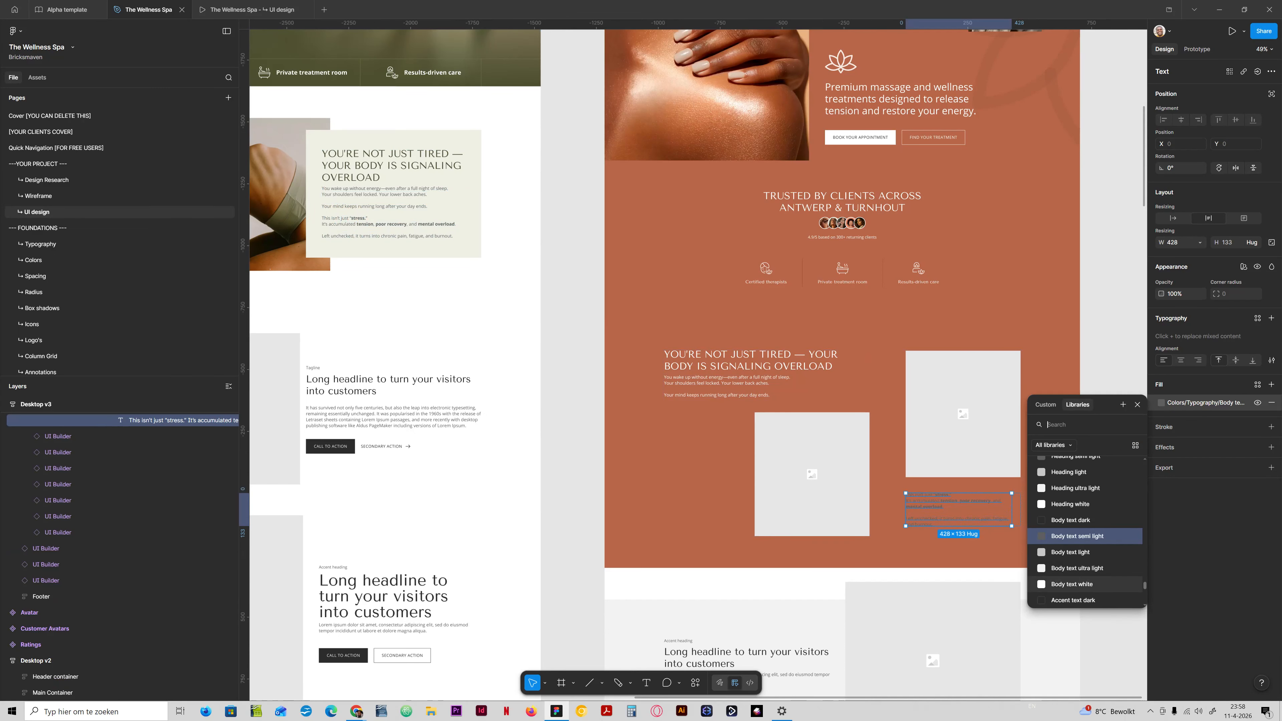
pyautogui.click(1072, 584)
pyautogui.click(1040, 520)
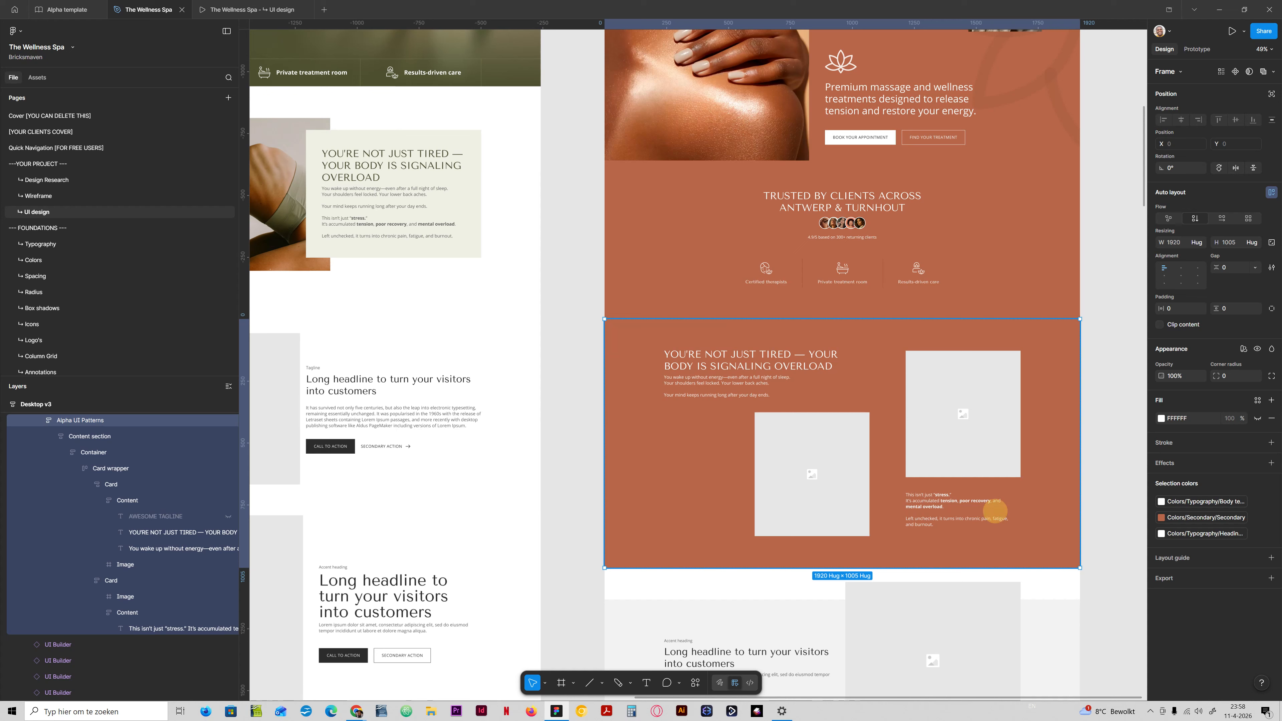
# Make the second card's copy fill the width of its Content frame.
pyautogui.doubleClick(995, 511)
pyautogui.doubleClick(996, 511)
pyautogui.doubleClick(996, 511)
pyautogui.doubleClick(995, 511)
pyautogui.doubleClick(995, 511)
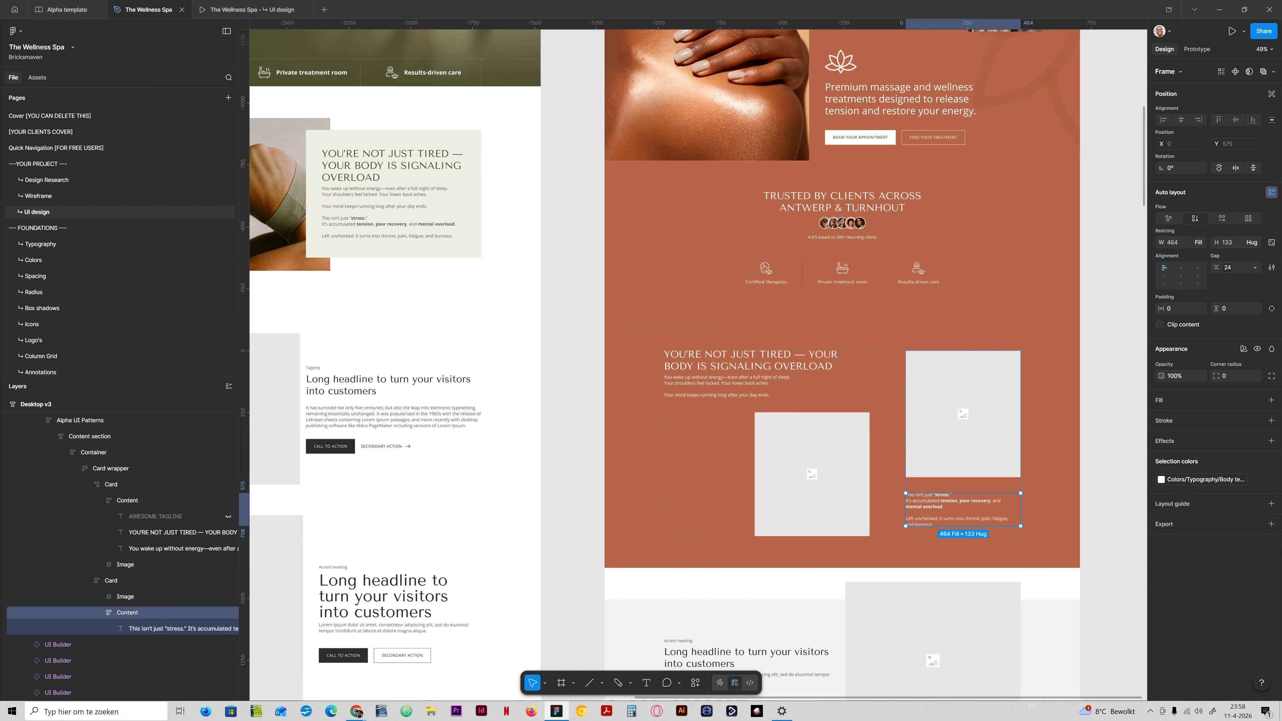
pyautogui.doubleClick(990, 500)
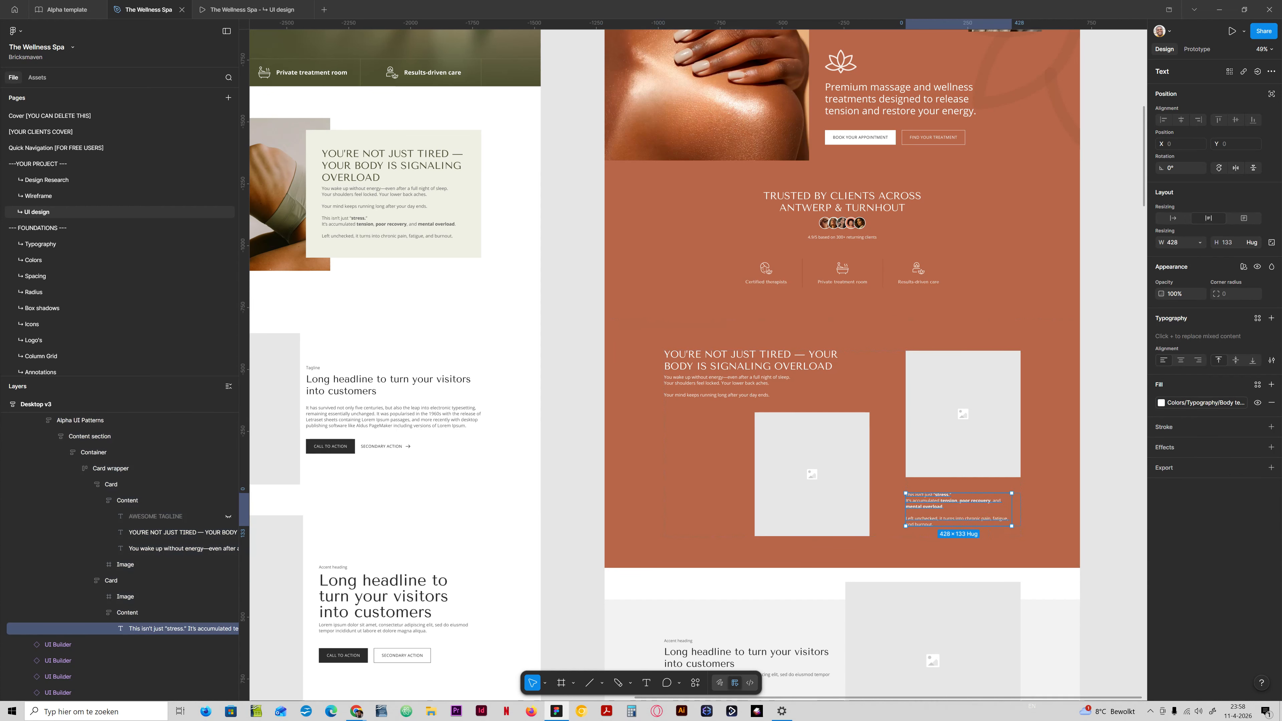
pyautogui.click(1200, 243)
pyautogui.click(1130, 268)
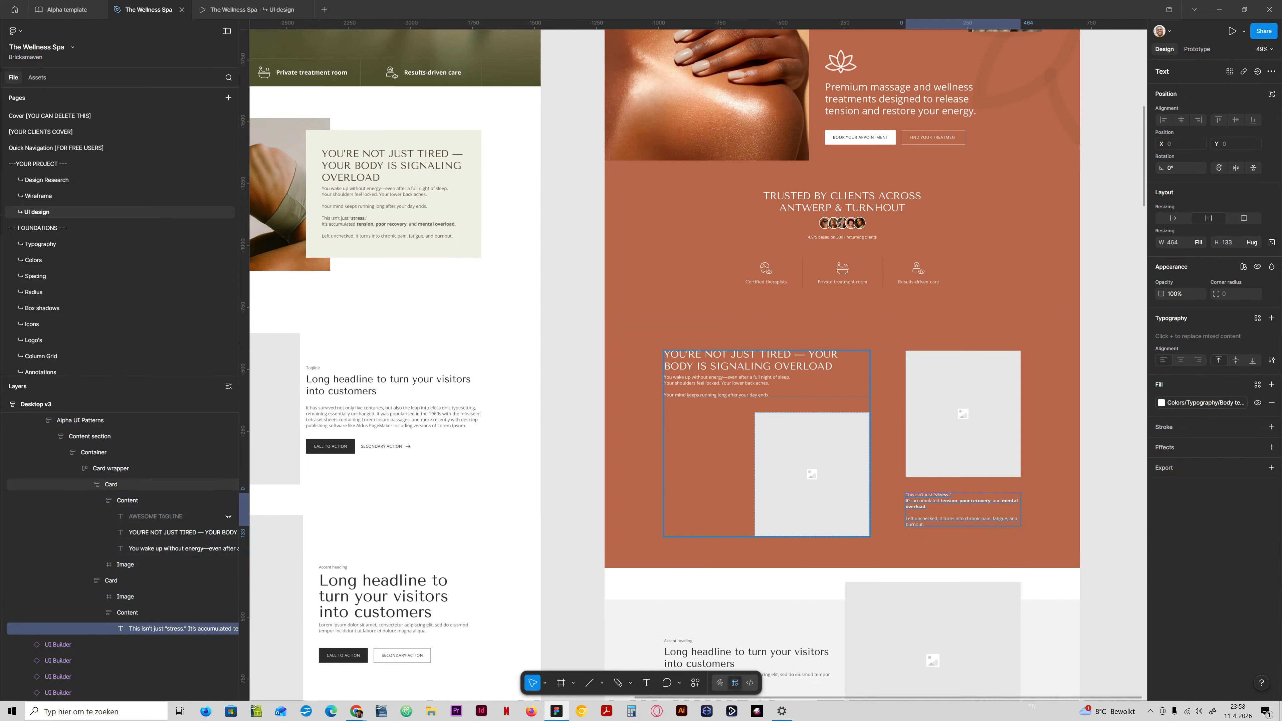
# Try a 32 spacing variable as the gap of the first card's Content frame.
pyautogui.click(739, 374)
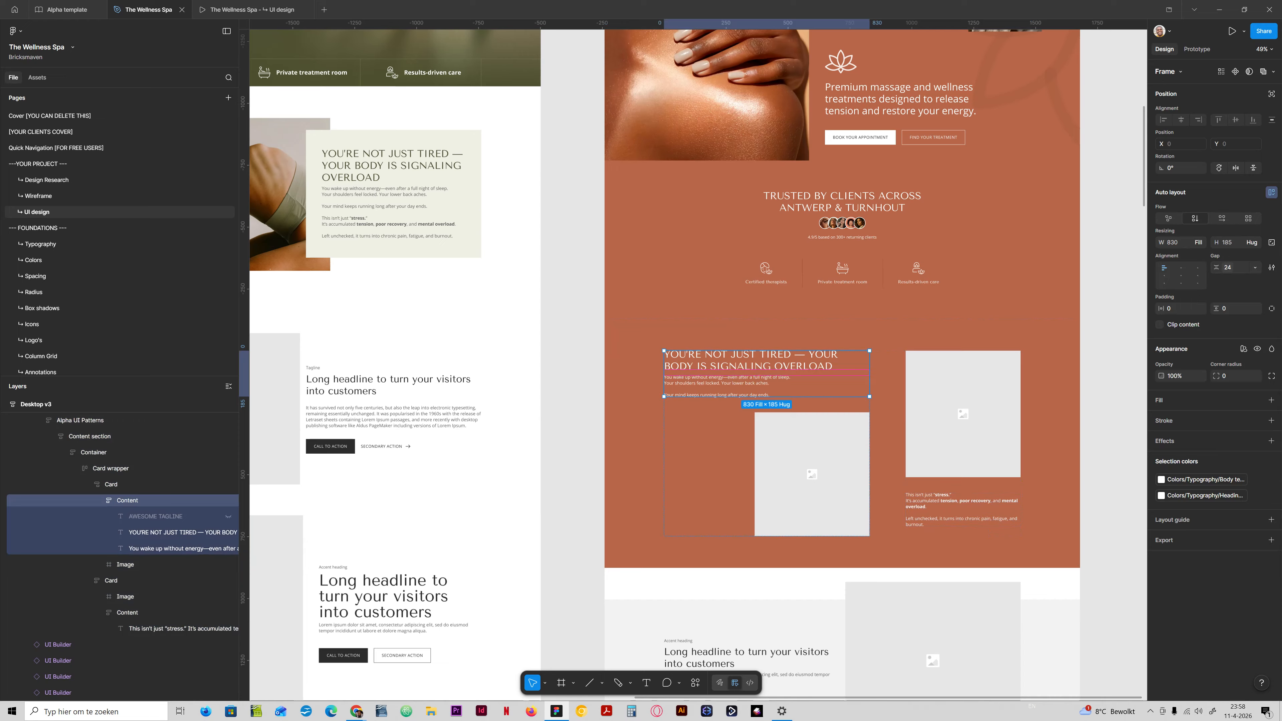
pyautogui.click(1227, 267)
pyautogui.write('sopa')
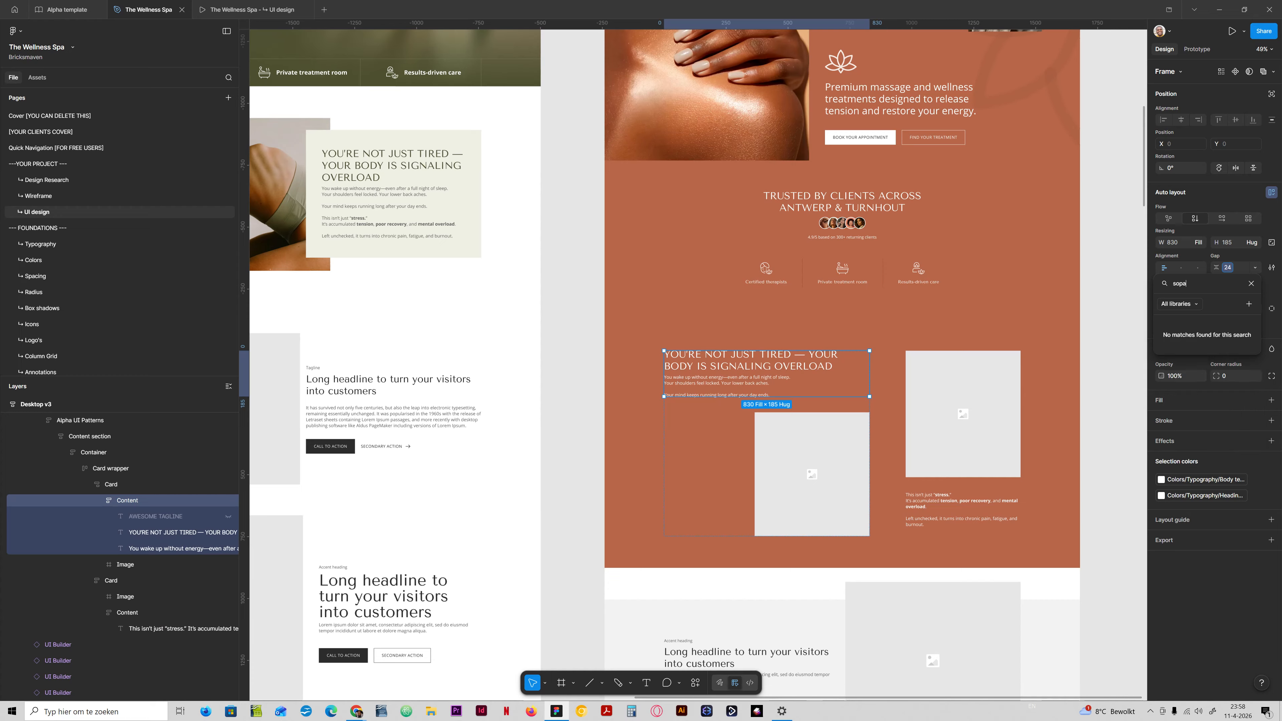
pyautogui.press('BackSpace')
pyautogui.write('p')
pyautogui.press('Down')
pyautogui.press('Down')
pyautogui.press('Down')
pyautogui.press('Down')
pyautogui.press('Down')
pyautogui.press('Down')
pyautogui.press('Return')
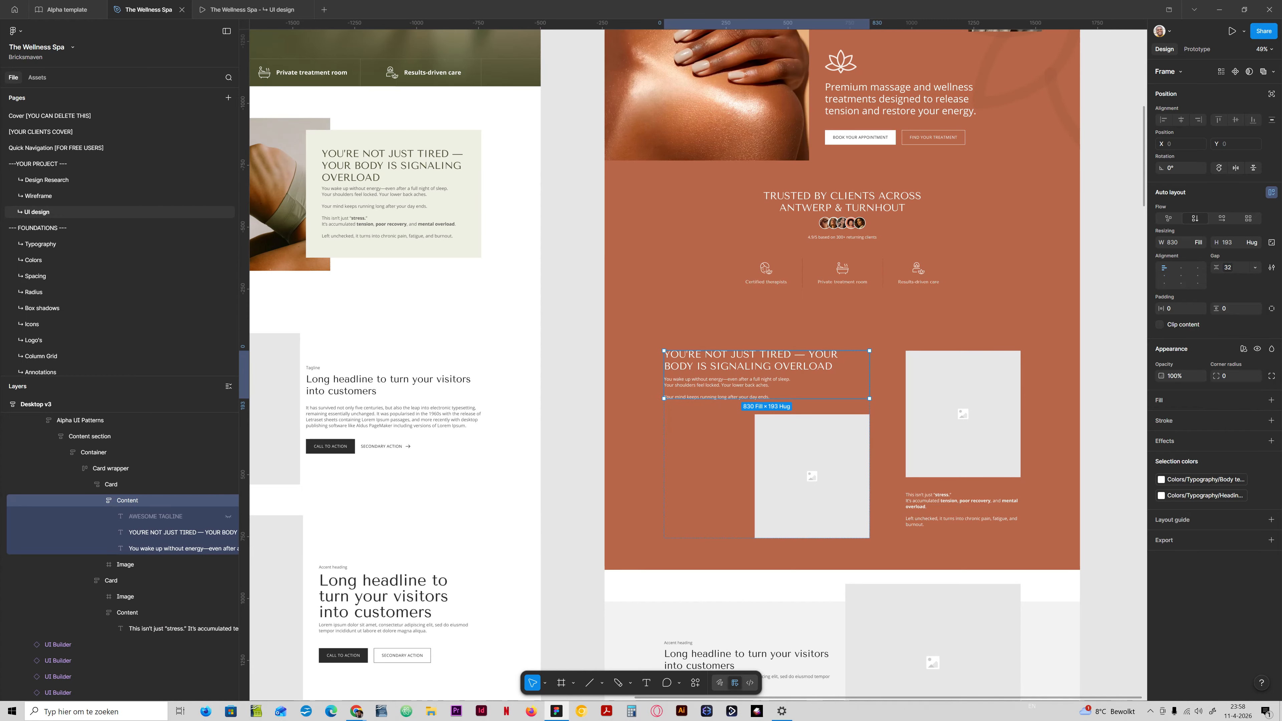
# Set the gap between headline and copy in the first card's Content frame to 48.
pyautogui.click(1229, 269)
pyautogui.click(1237, 420)
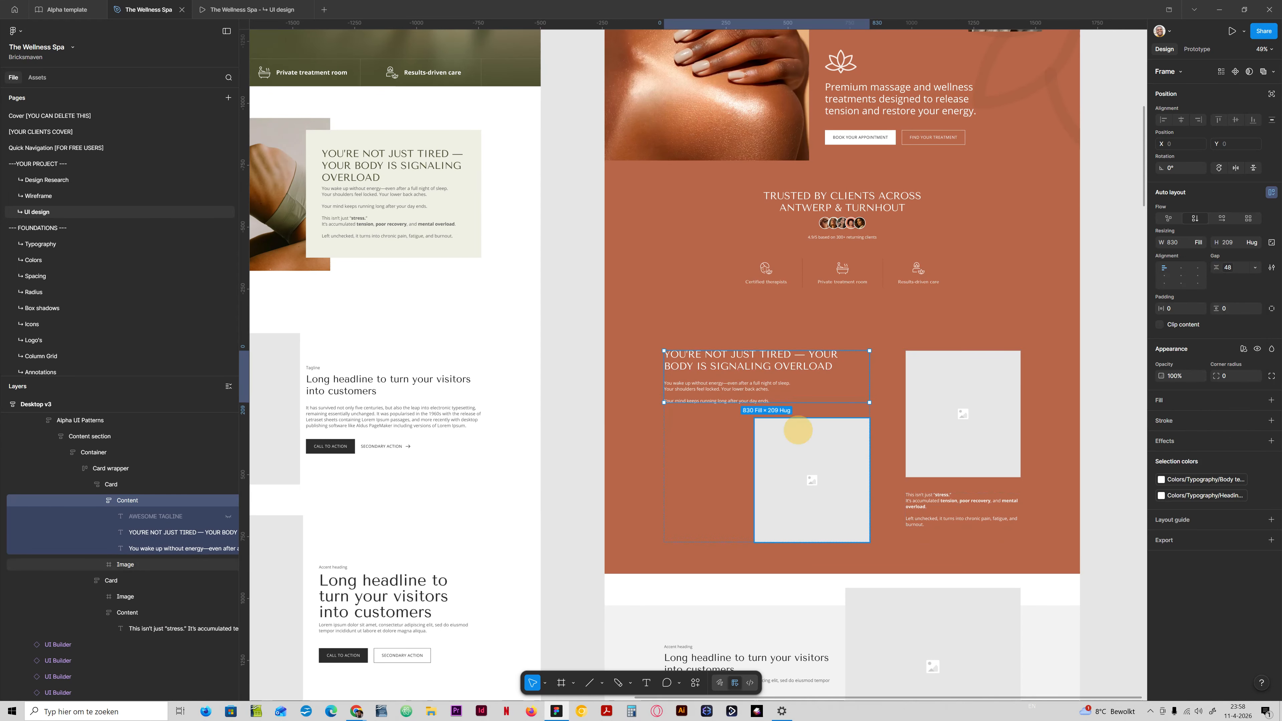
pyautogui.click(797, 431)
pyautogui.click(727, 431)
# Select the image placeholder in the second card and launch the Lummi plugin.
pyautogui.scroll(-1, 727, 434)
pyautogui.click(927, 378)
pyautogui.click(927, 378)
pyautogui.doubleClick(939, 365)
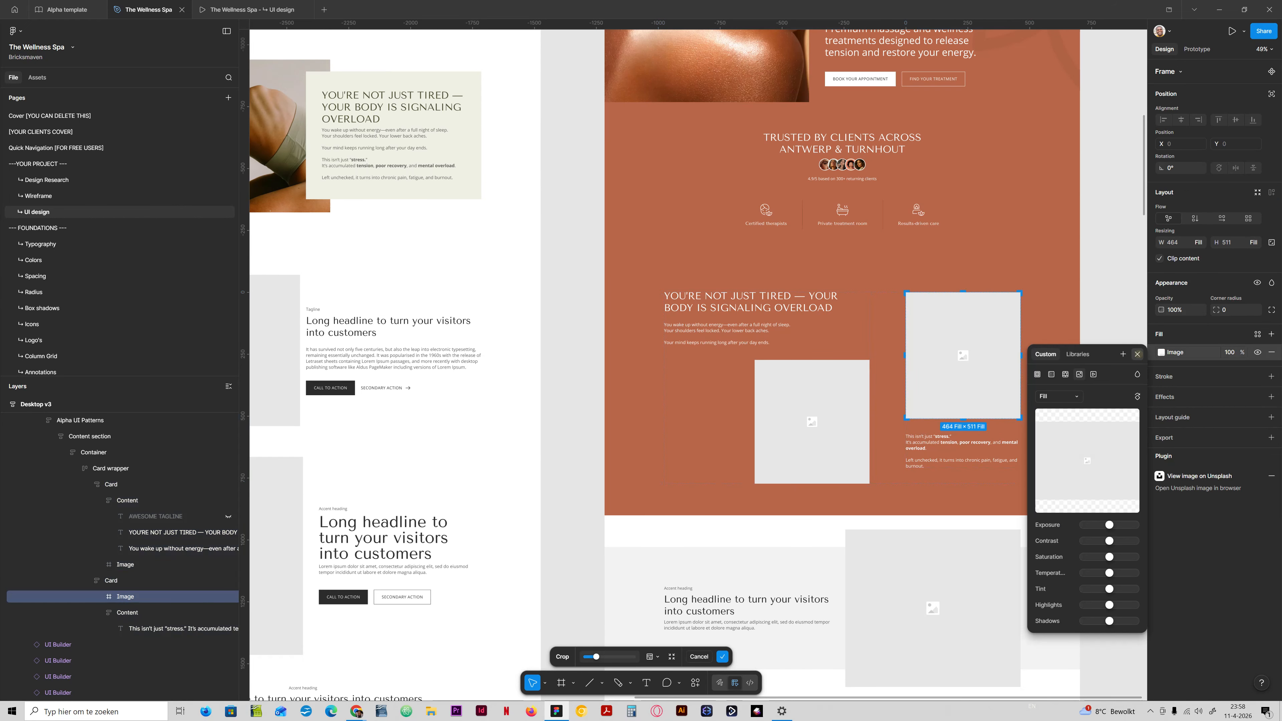
pyautogui.press('Escape')
pyautogui.scroll(3, 672, 353)
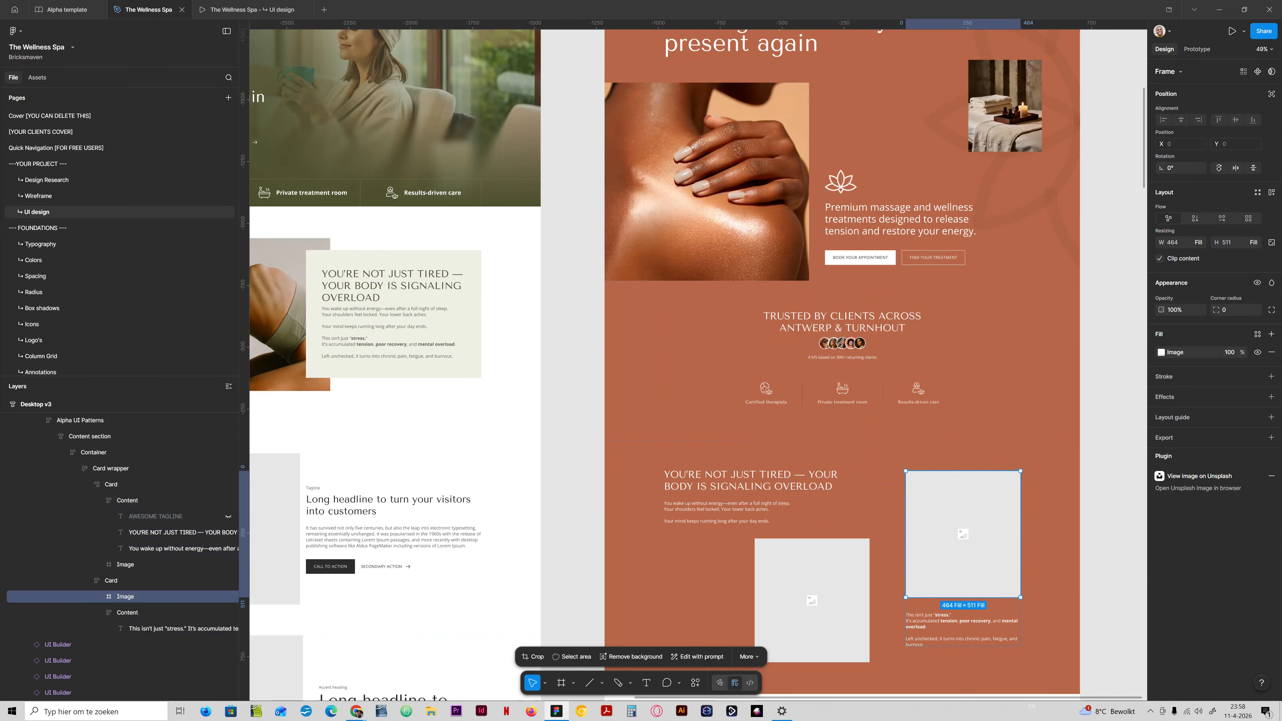
pyautogui.click(15, 31)
pyautogui.moveTo(56, 165)
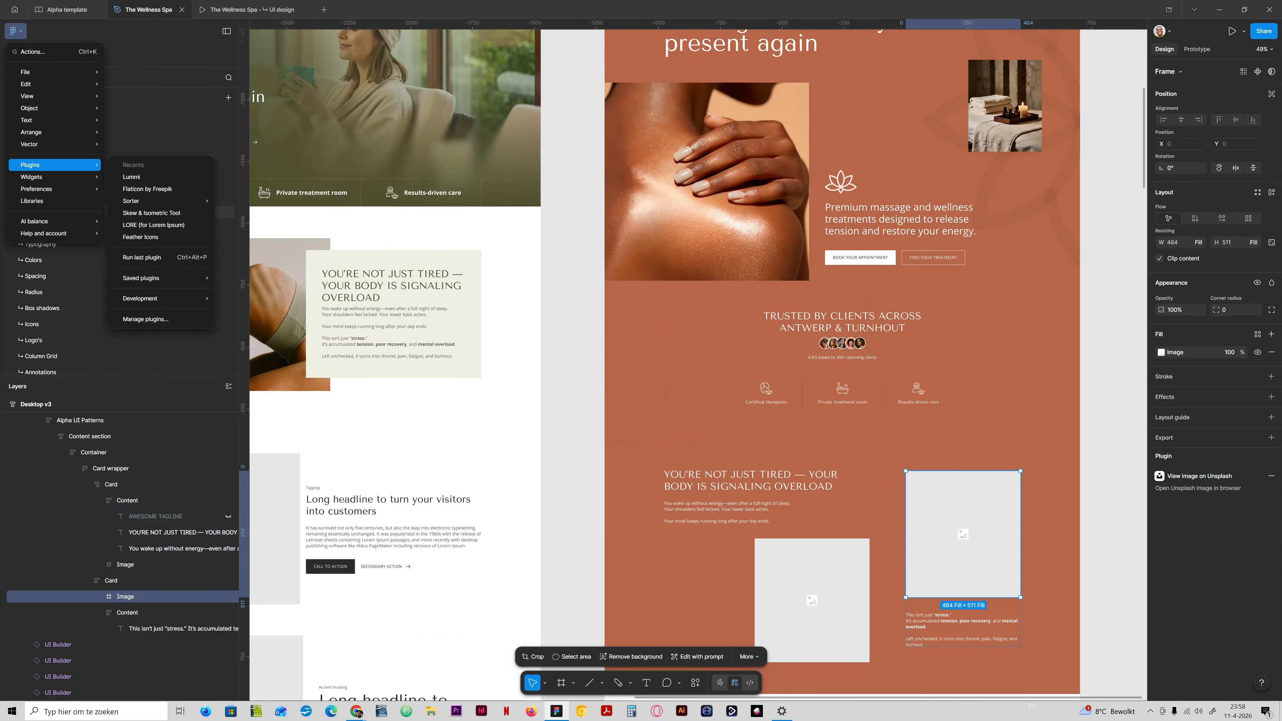
pyautogui.click(131, 177)
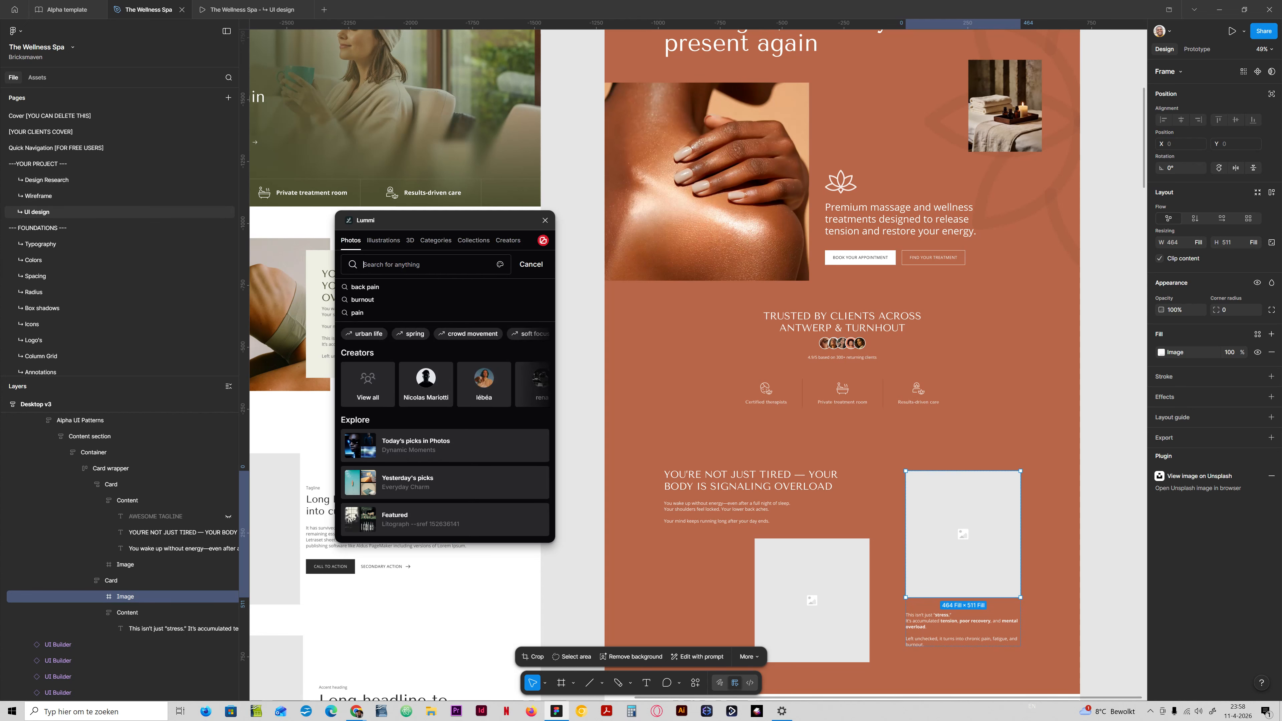
# Search Lummi photos for "neck pain" and fill the second card's placeholder with the close-up of a neck seen from behind.
pyautogui.click(385, 271)
pyautogui.write('neck pain')
pyautogui.press('Return')
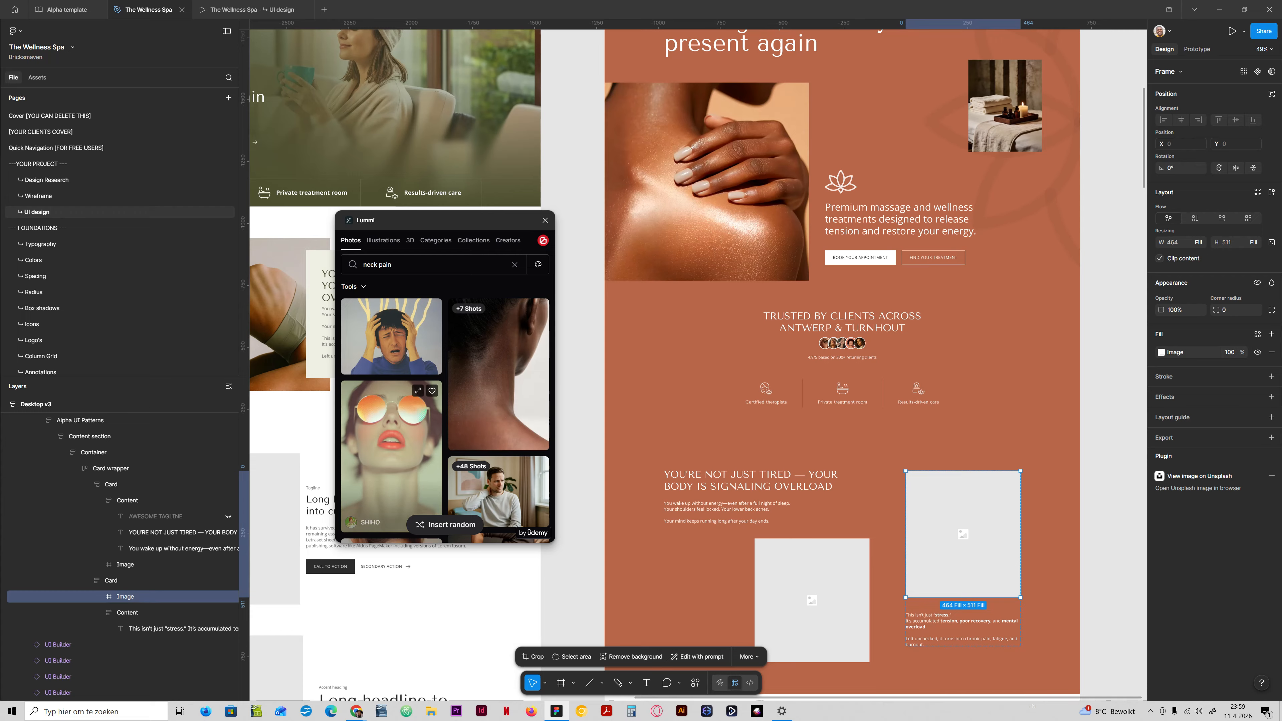
pyautogui.scroll(-2, 499, 394)
pyautogui.scroll(2, 499, 394)
pyautogui.scroll(-4, 499, 379)
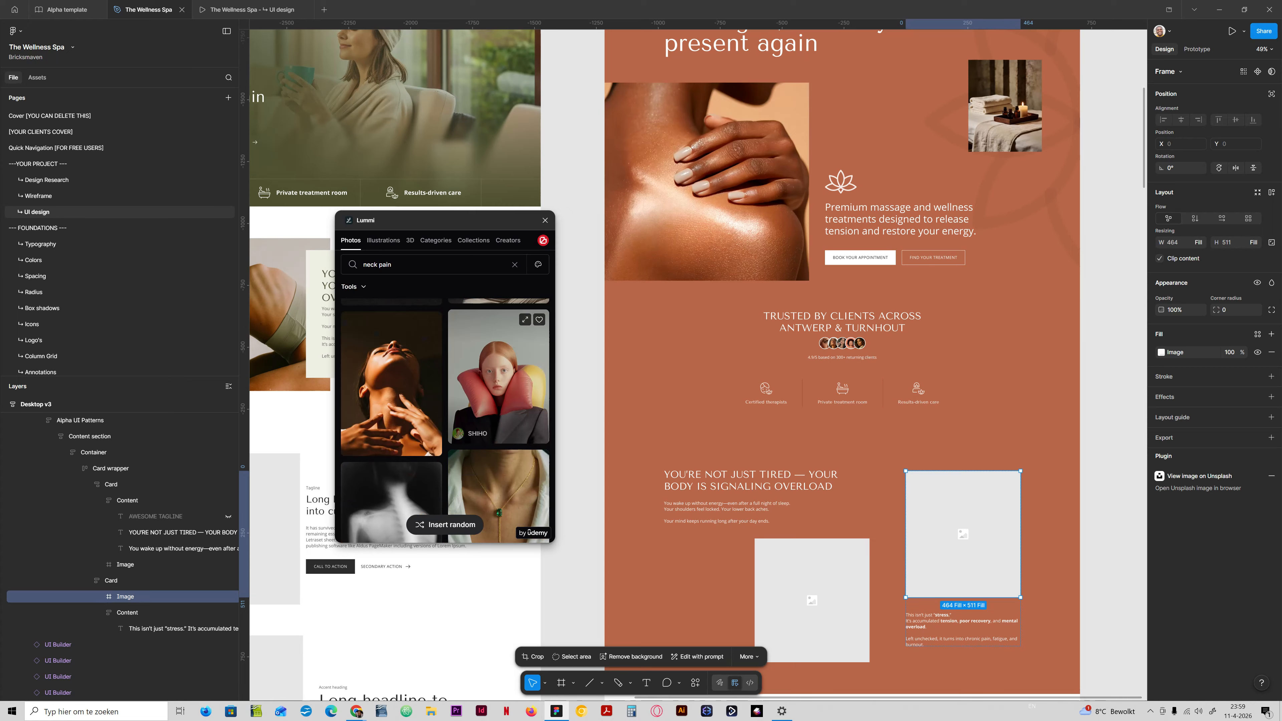
pyautogui.scroll(4, 495, 384)
pyautogui.click(492, 388)
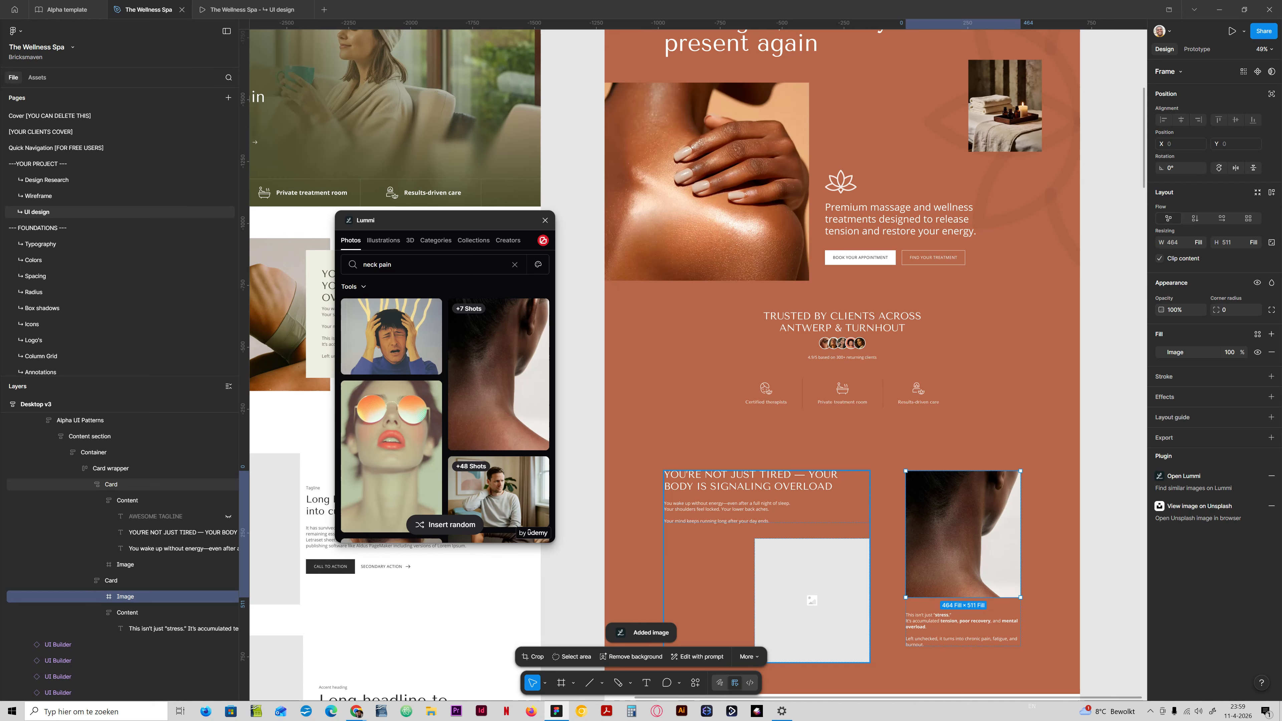
# Try the dark photo of a woman with her head tilted back in the first card's image placeholder.
pyautogui.keyDown('ctrl'); pyautogui.click(808, 569); pyautogui.keyUp('ctrl')
pyautogui.scroll(-8, 397, 445)
pyautogui.scroll(3, 391, 444)
pyautogui.scroll(-4, 394, 404)
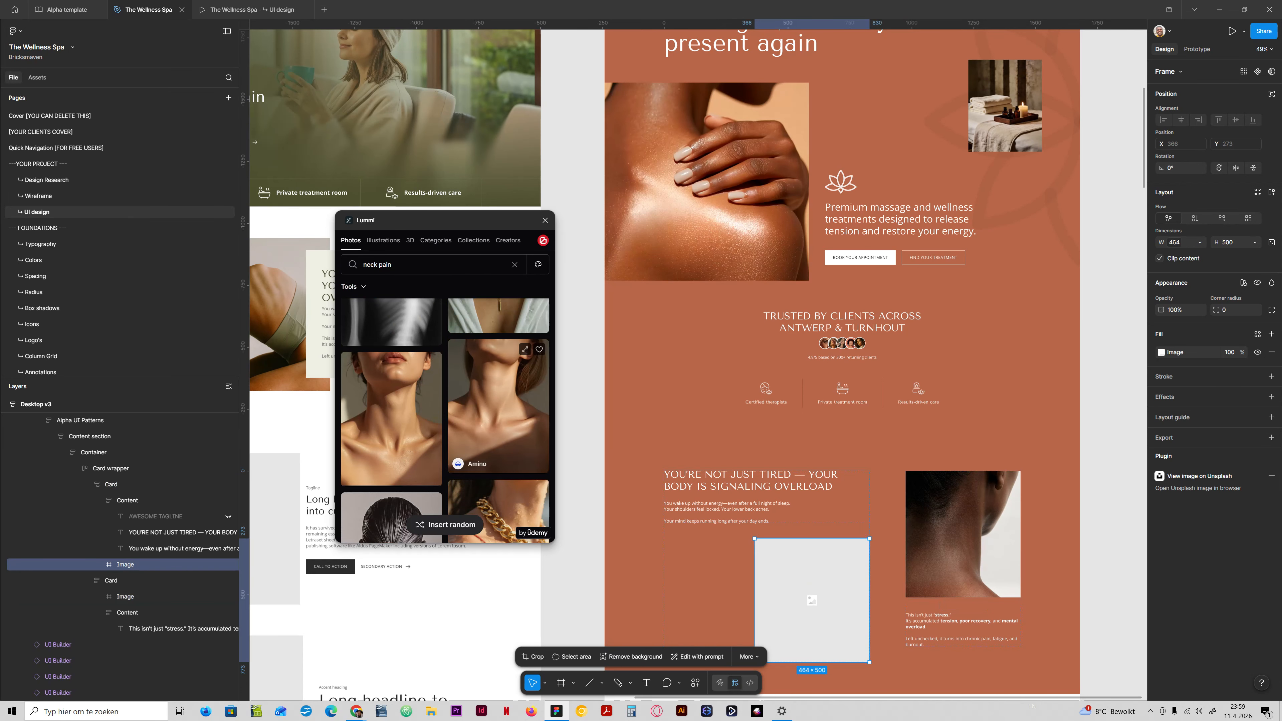
pyautogui.scroll(-4, 391, 480)
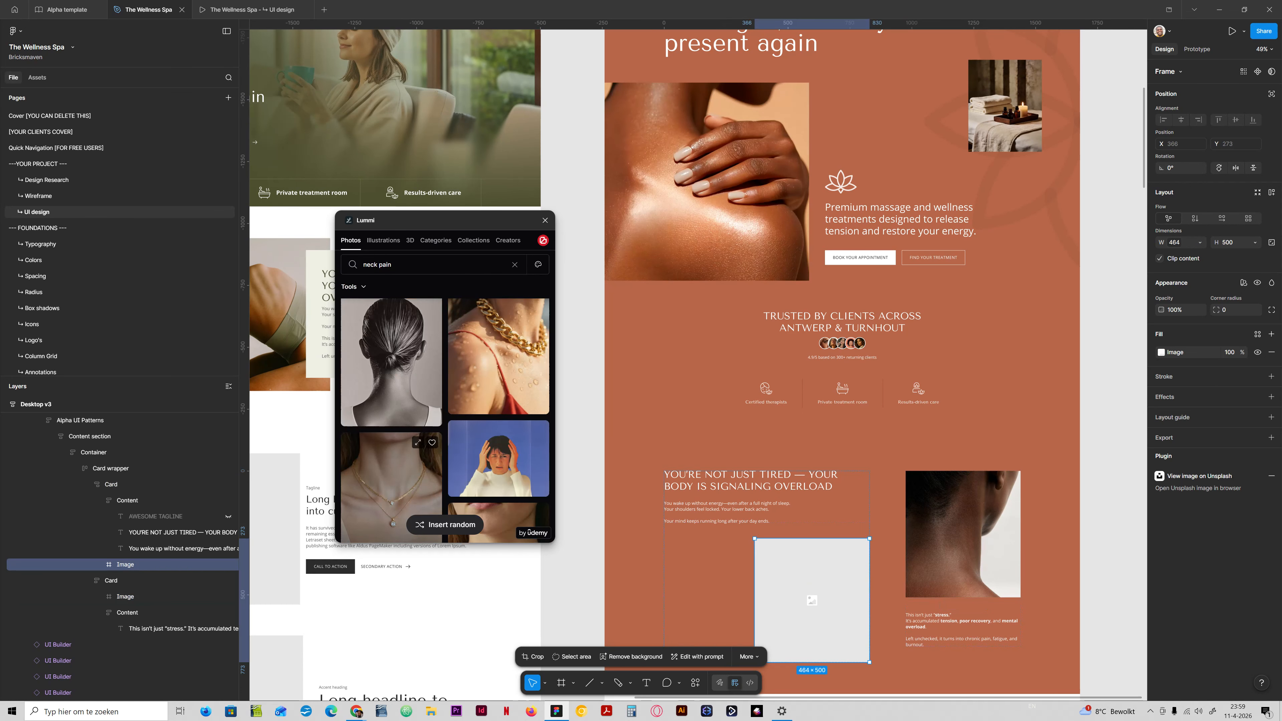
pyautogui.scroll(-8, 392, 454)
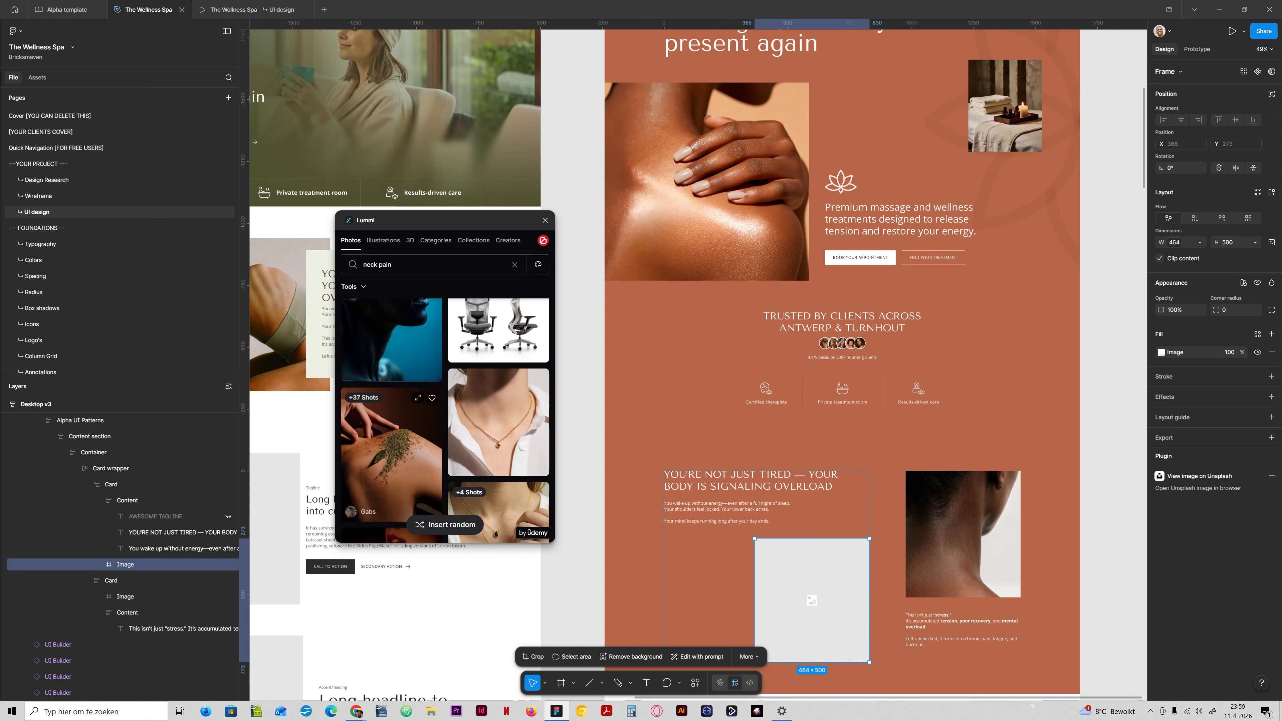
pyautogui.scroll(-8, 391, 500)
pyautogui.scroll(-8, 391, 500)
pyautogui.scroll(-8, 391, 500)
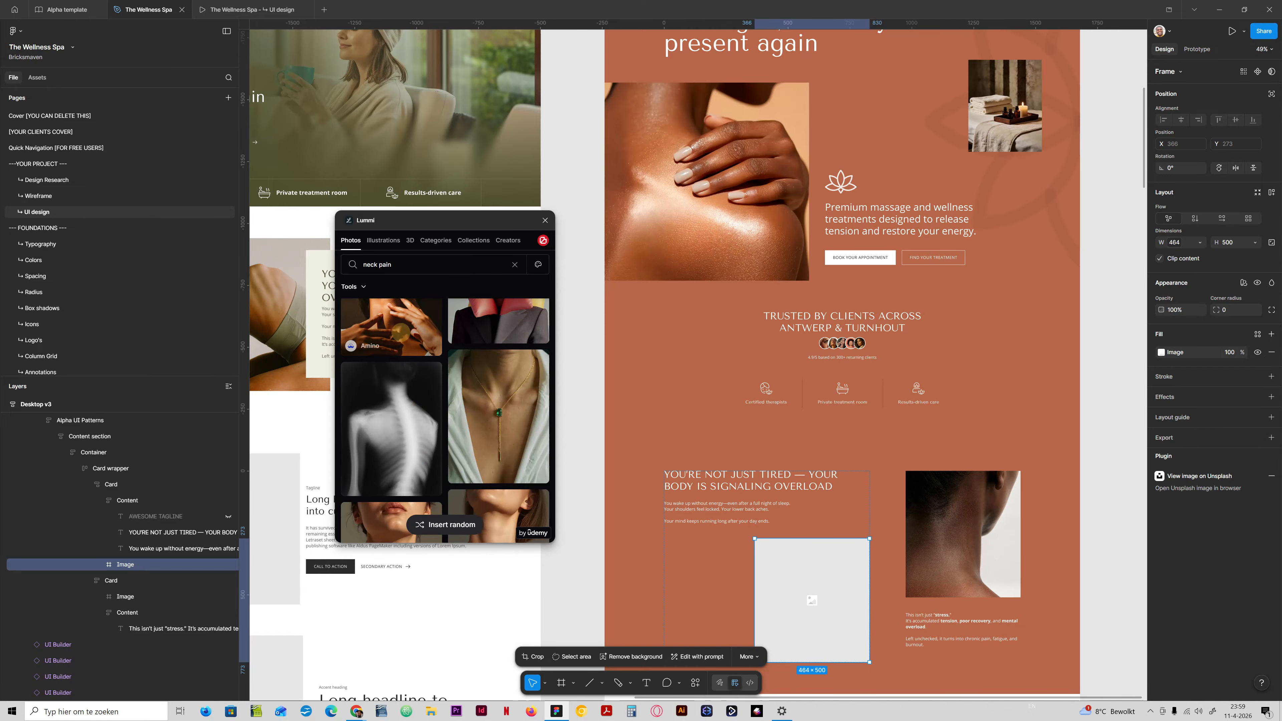
pyautogui.click(391, 326)
# Fill the first card's image with the Lummi close-up of a woman's neck and collarbones against a grey-green wall.
pyautogui.scroll(-2, 580, 354)
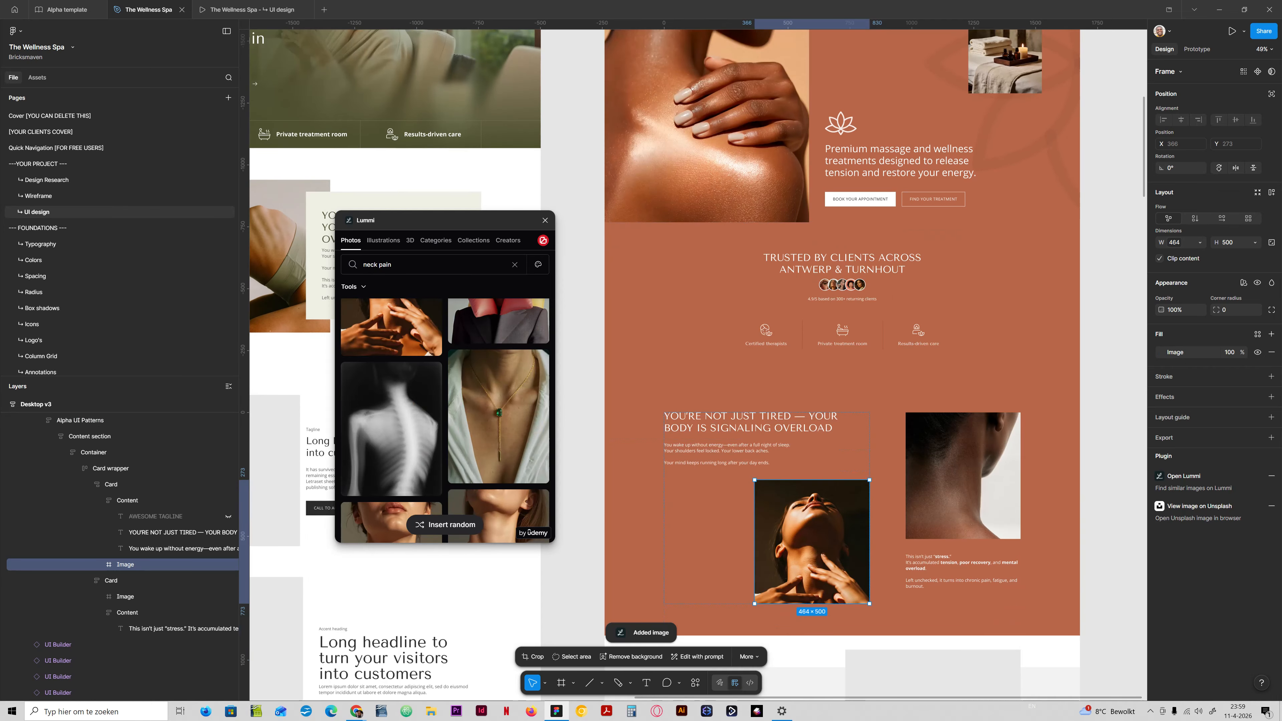
pyautogui.scroll(-3, 391, 419)
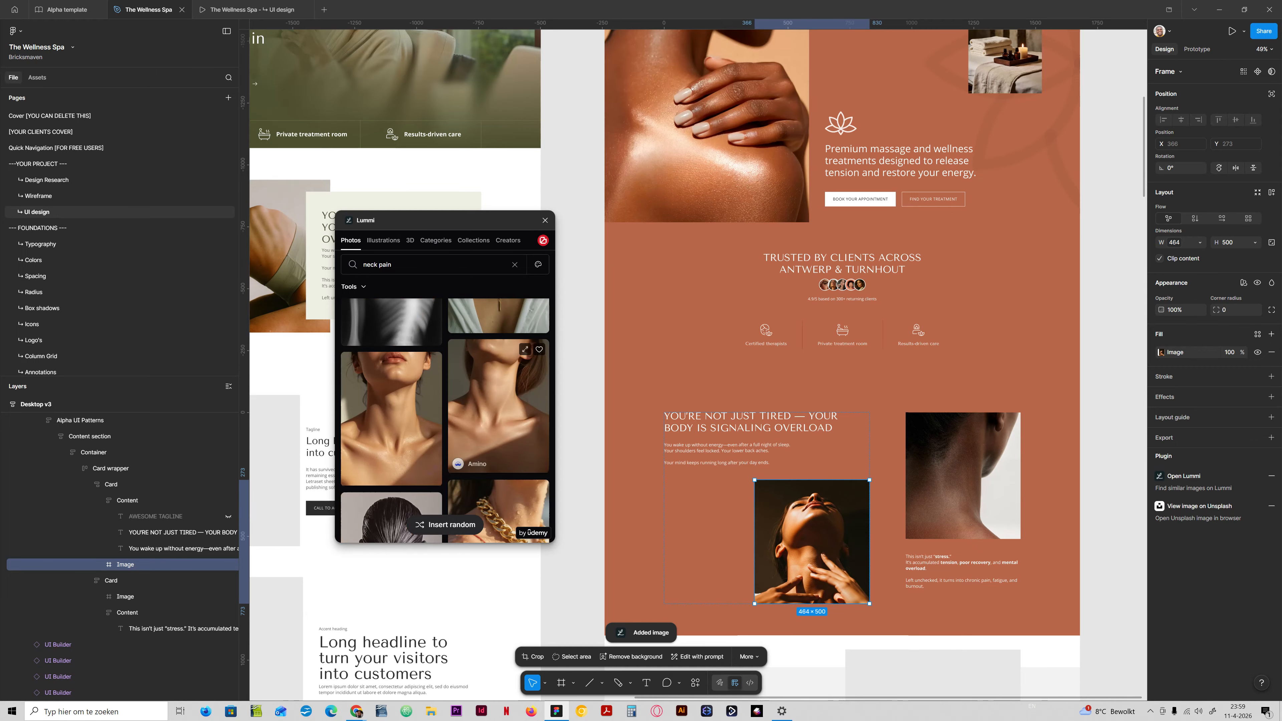
pyautogui.click(391, 419)
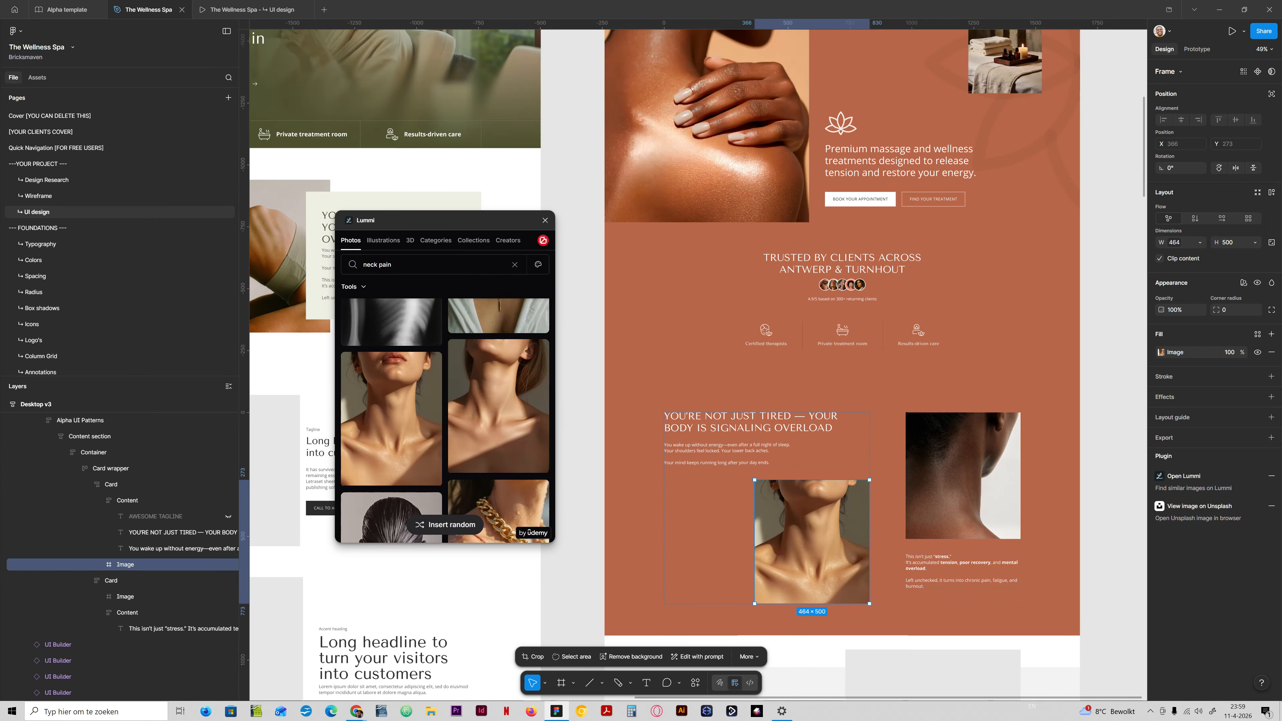
# Switch to the prototype preview and review Desktop v3's problem section together with the hero and trust sections above it.
pyautogui.click(247, 4)
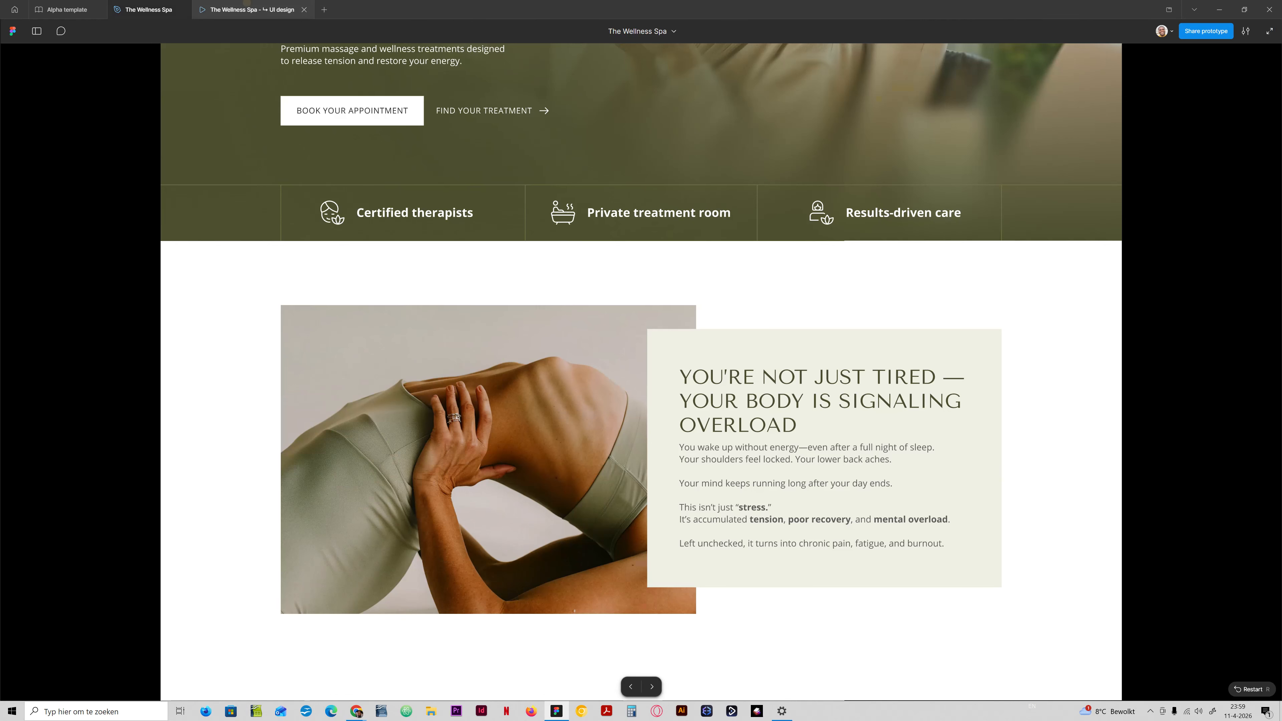
pyautogui.scroll(-5, 641, 369)
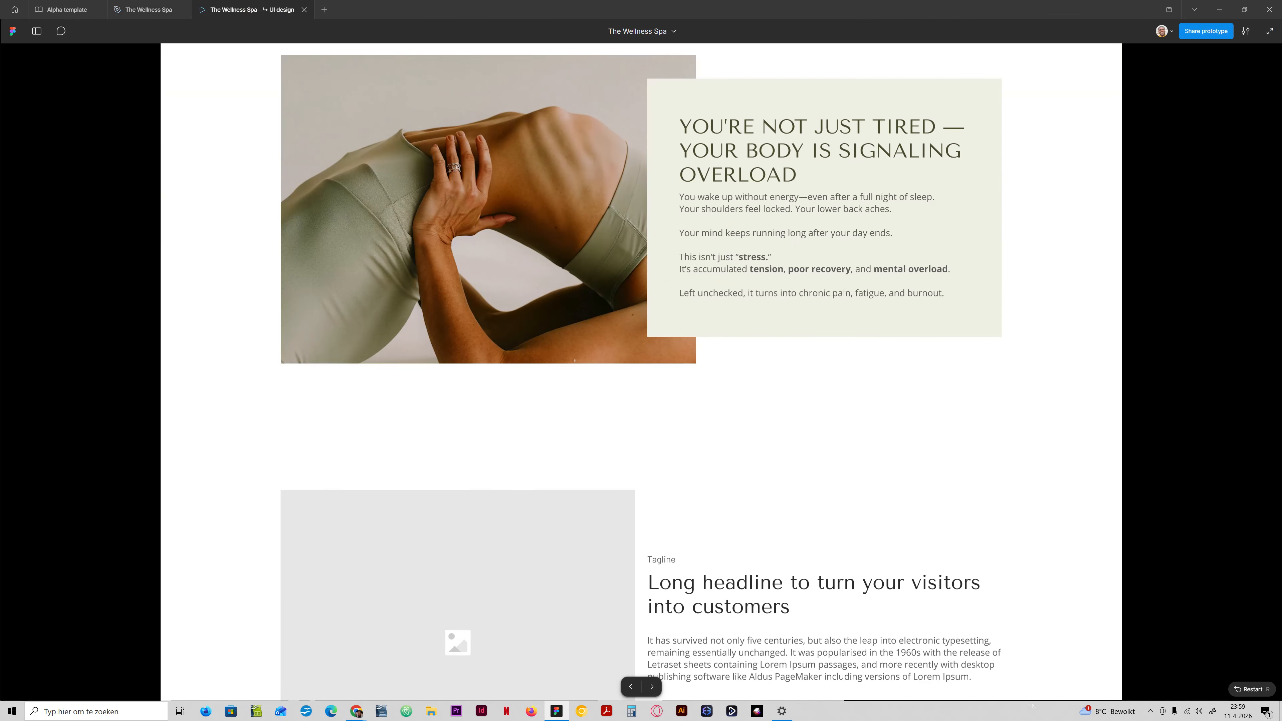
pyautogui.scroll(-1, 837, 348)
pyautogui.click(838, 347)
pyautogui.scroll(-6, 837, 348)
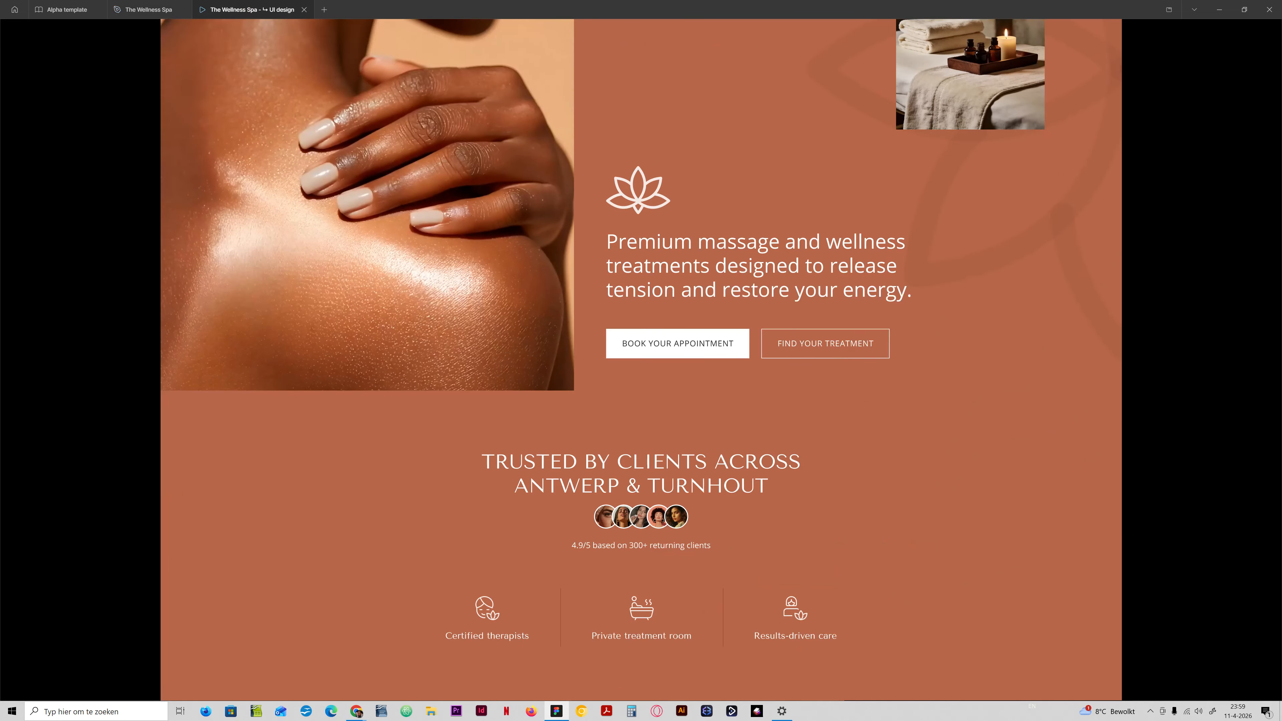
pyautogui.scroll(-12, 641, 359)
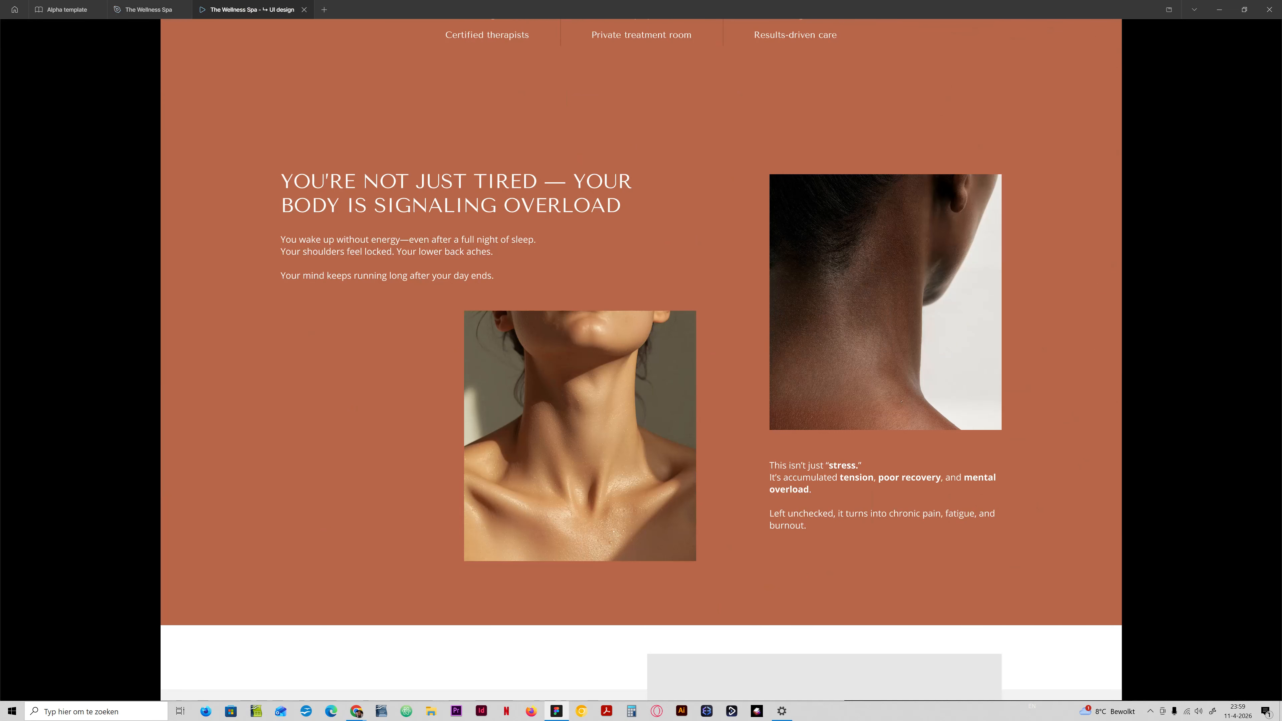
pyautogui.scroll(4, 641, 359)
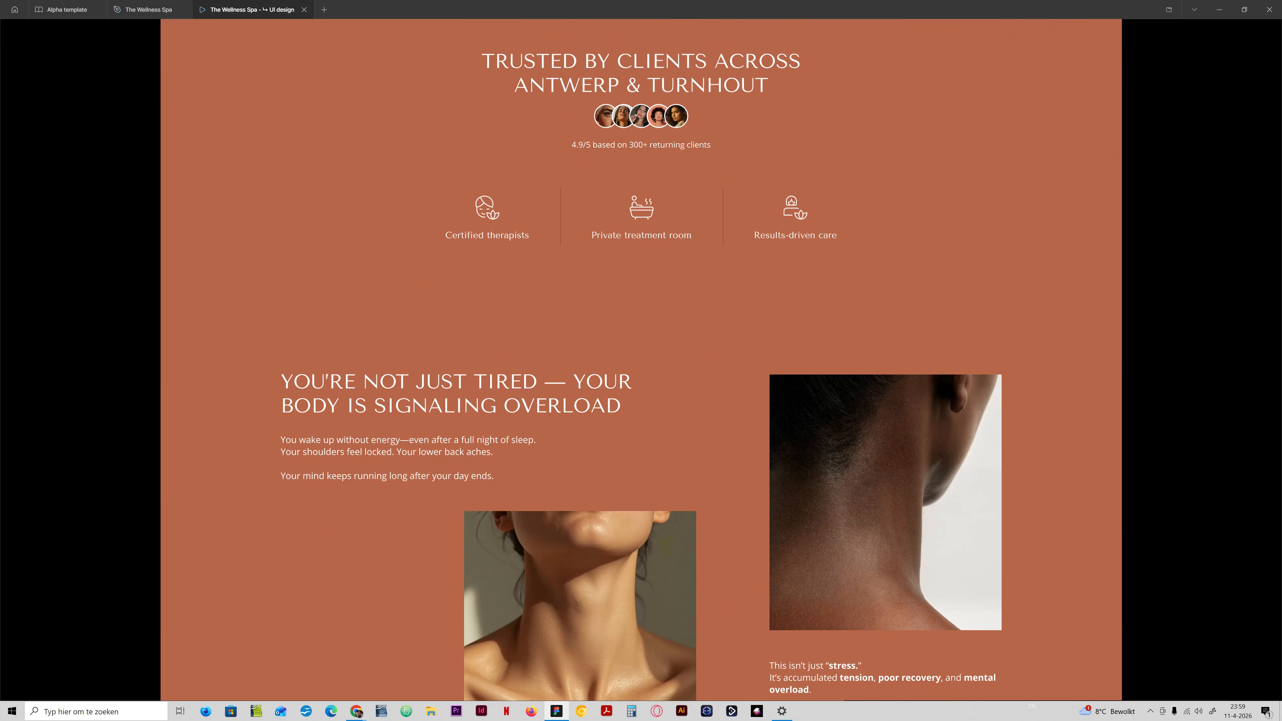
pyautogui.scroll(-3, 641, 360)
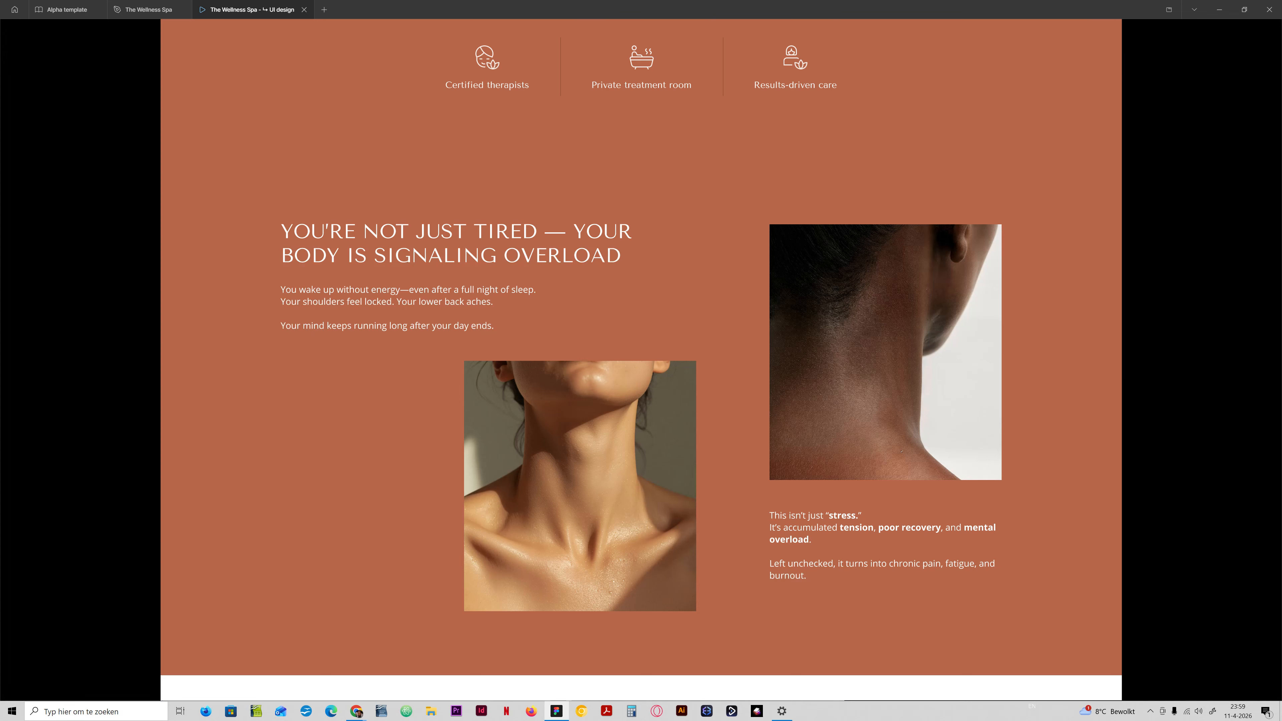
pyautogui.scroll(11, 472, 263)
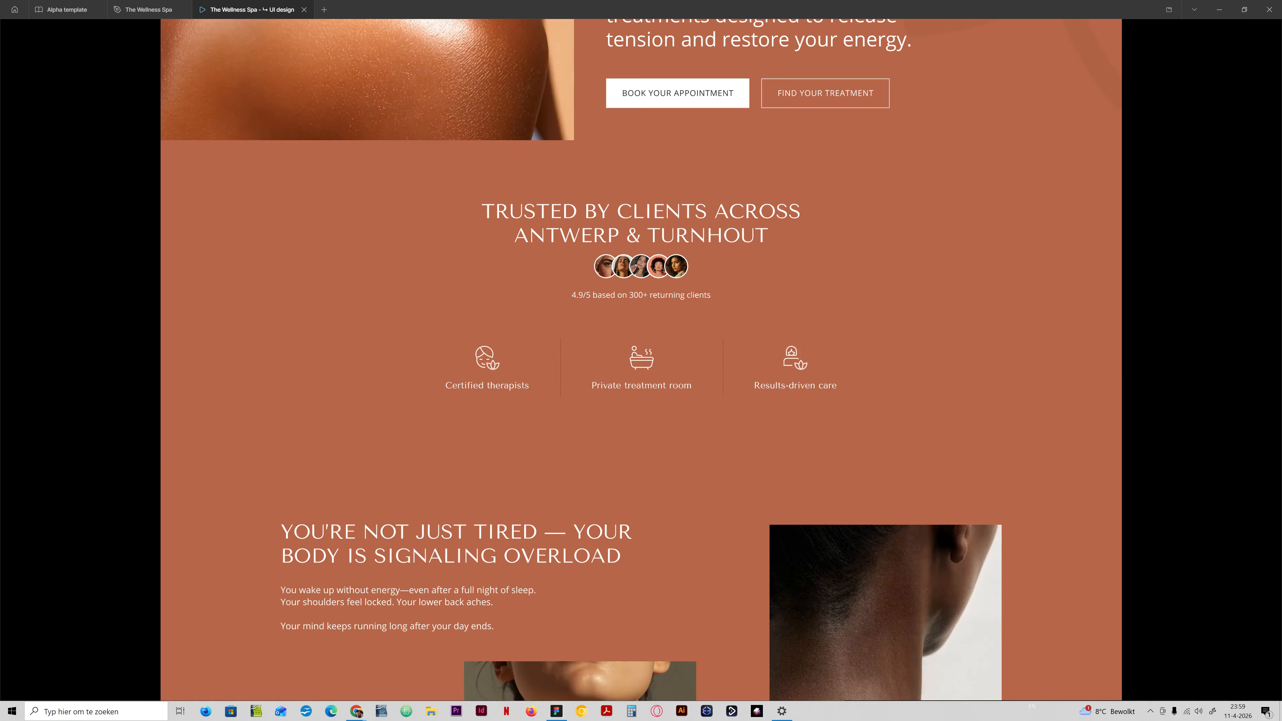
pyautogui.scroll(-12, 641, 359)
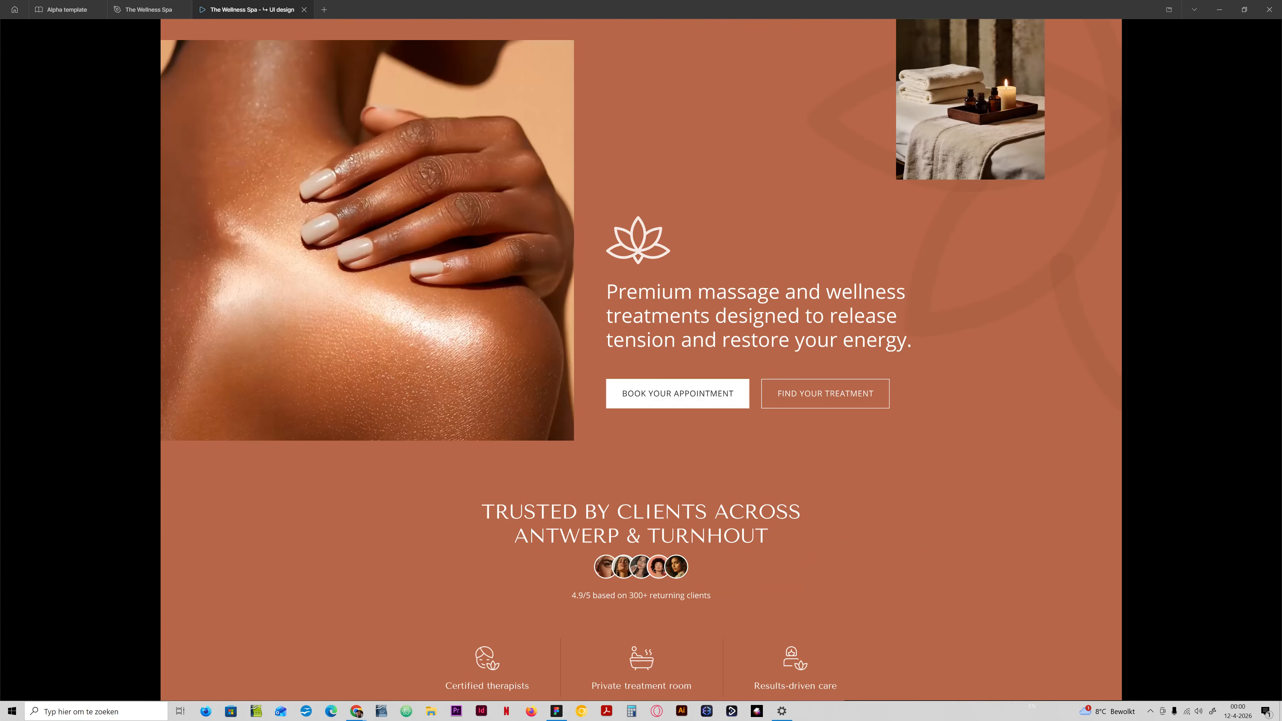
pyautogui.scroll(-4, 641, 360)
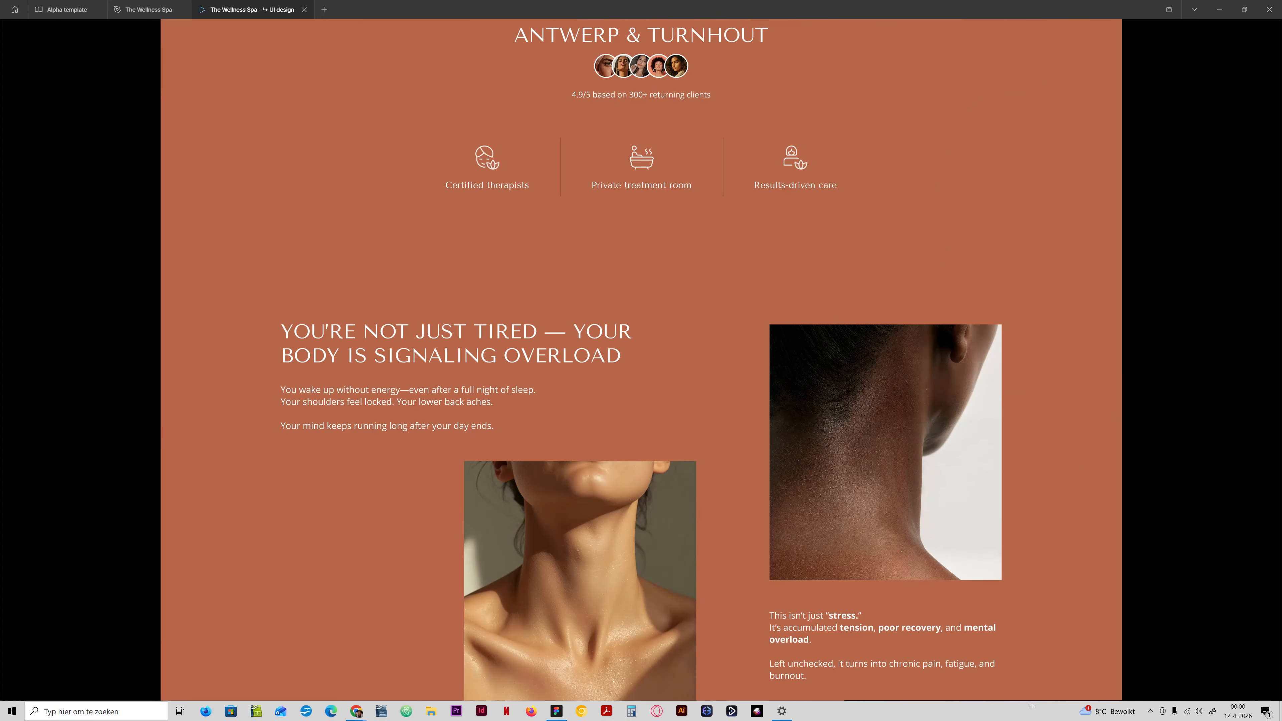
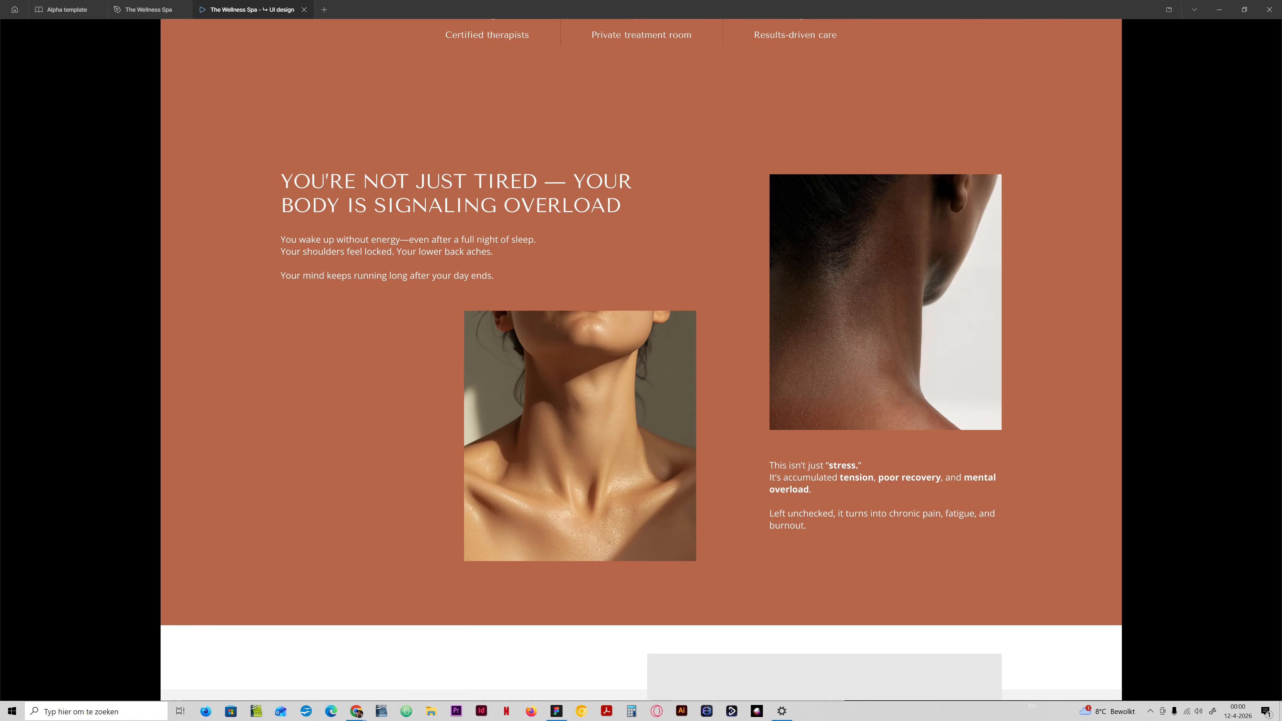
# Finish checking Desktop v3's problem section in the preview, and return to the design file with the Lummi plugin closed.
pyautogui.scroll(-5, 641, 353)
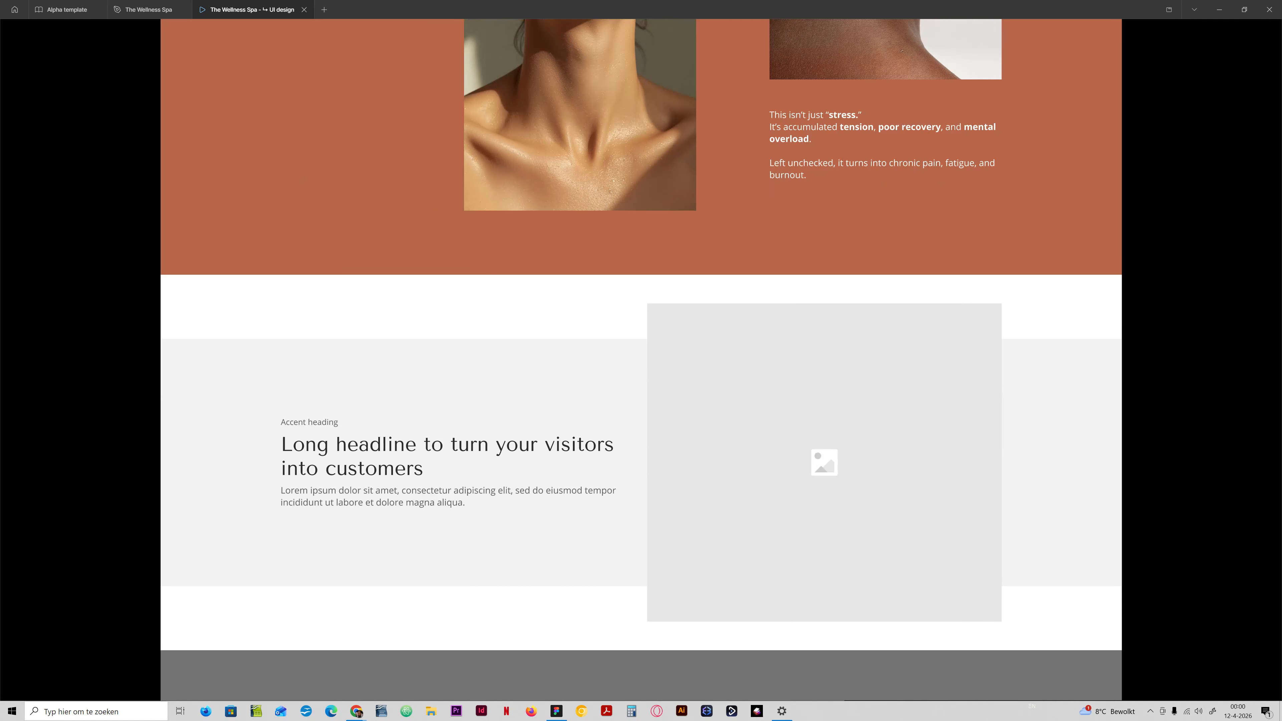
pyautogui.scroll(2, 641, 371)
pyautogui.scroll(5, 641, 371)
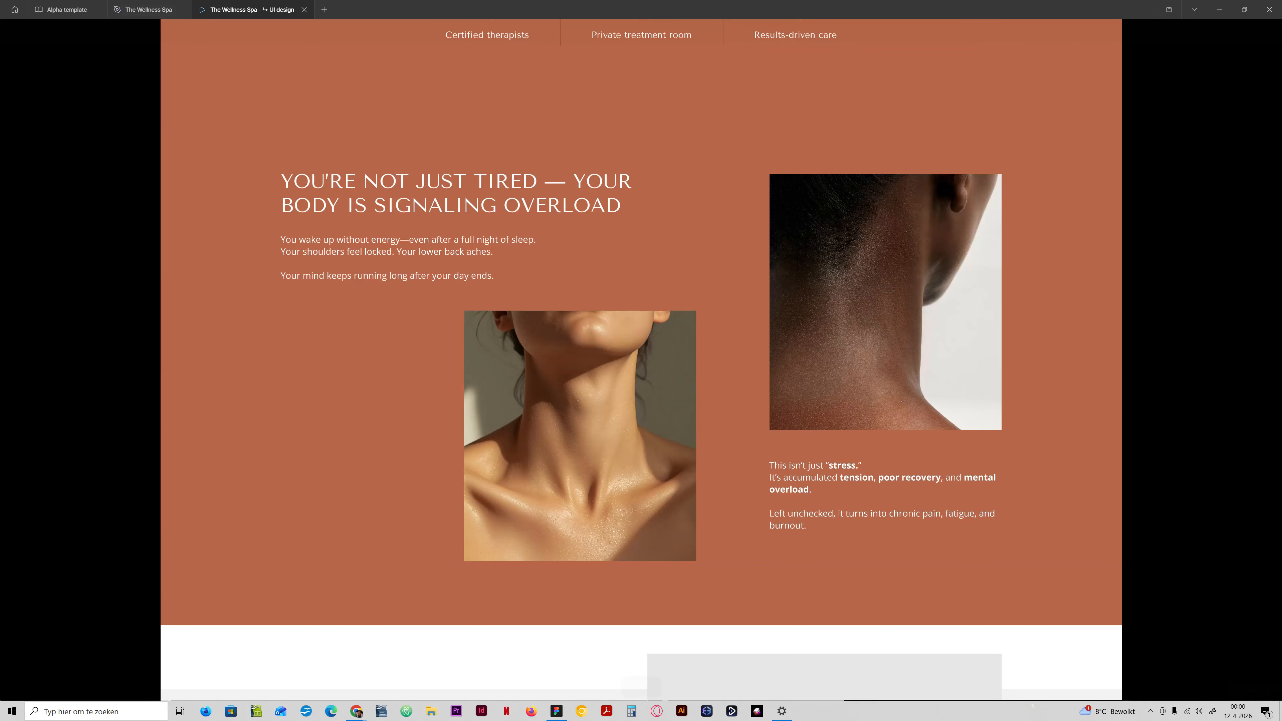
pyautogui.click(147, 9)
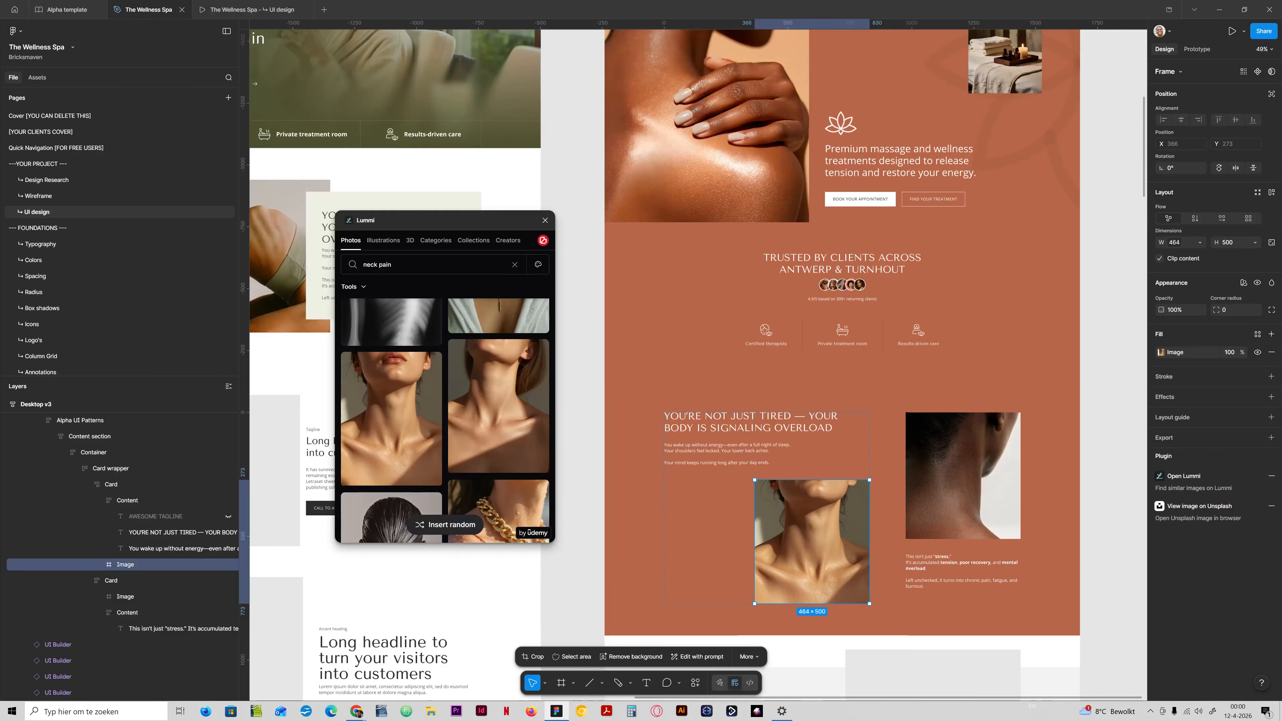
pyautogui.click(545, 220)
pyautogui.click(573, 295)
# Compare the hero and problem sections of Desktop v1, Desktop v2 and Desktop v3 on the canvas.
pyautogui.hscroll(-5, 821, 309)
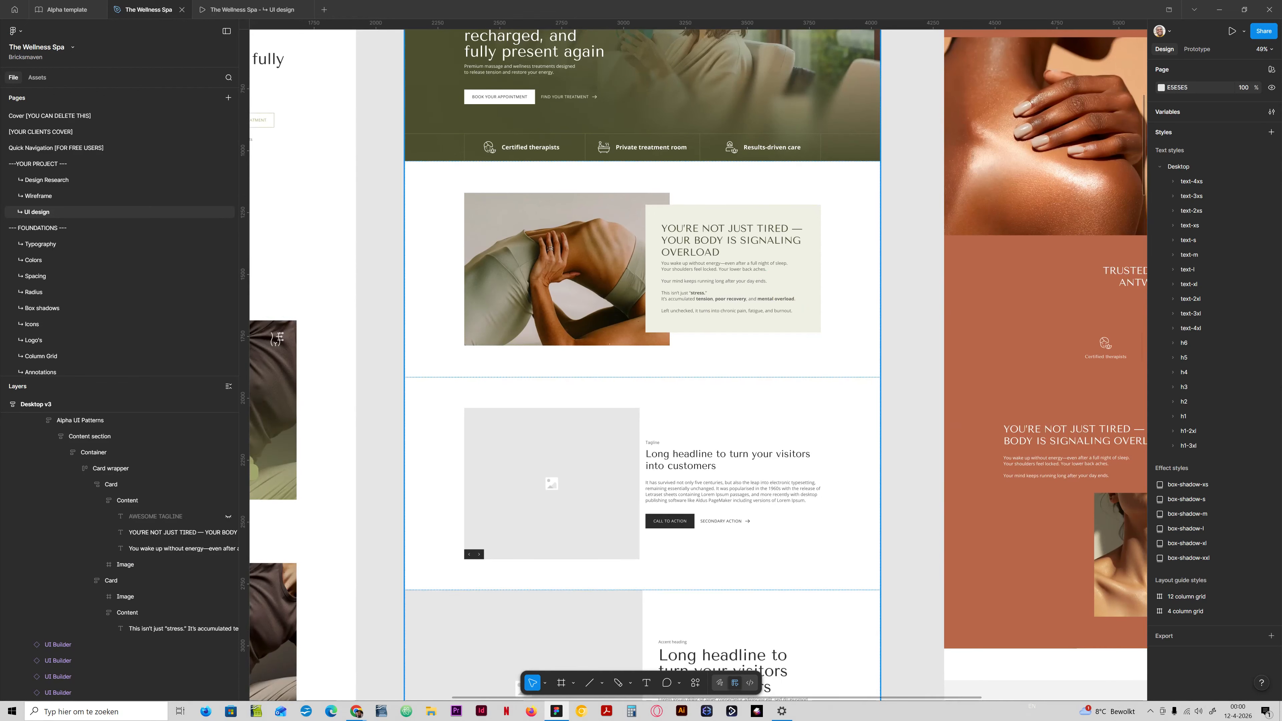
pyautogui.hscroll(-10, 789, 371)
pyautogui.scroll(2, 789, 371)
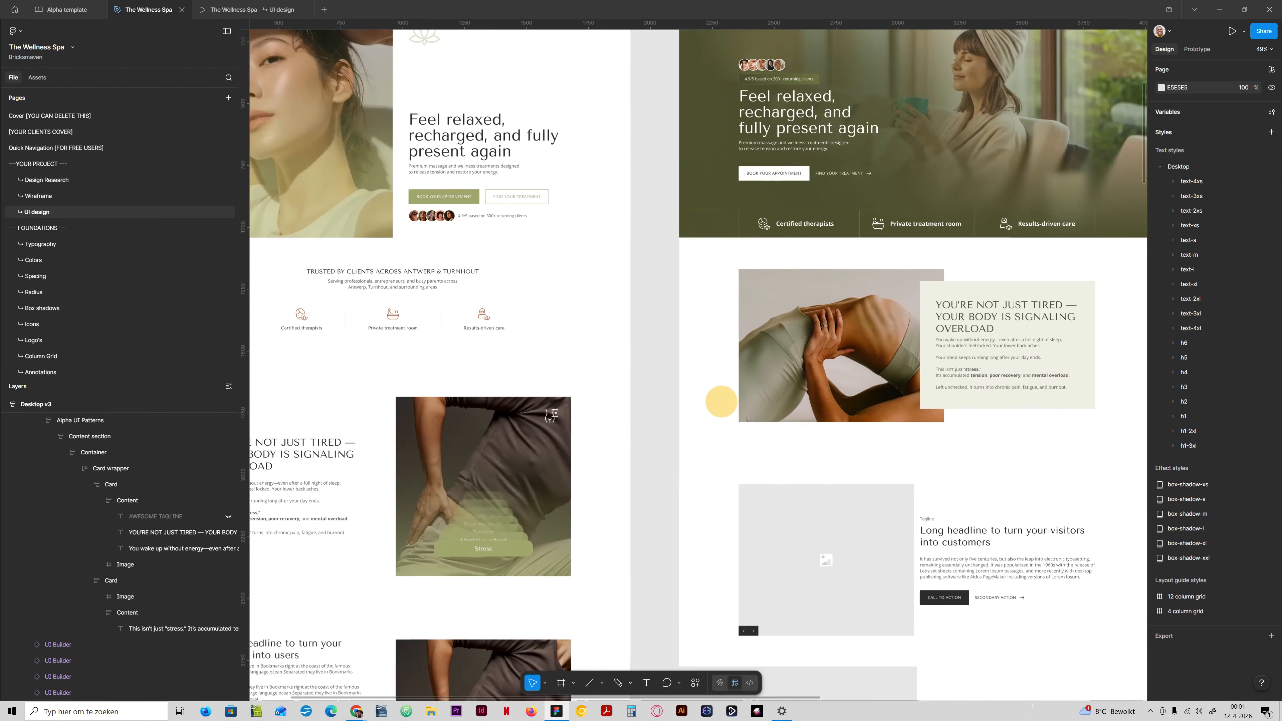
pyautogui.hscroll(13, 789, 370)
pyautogui.scroll(-1, 687, 349)
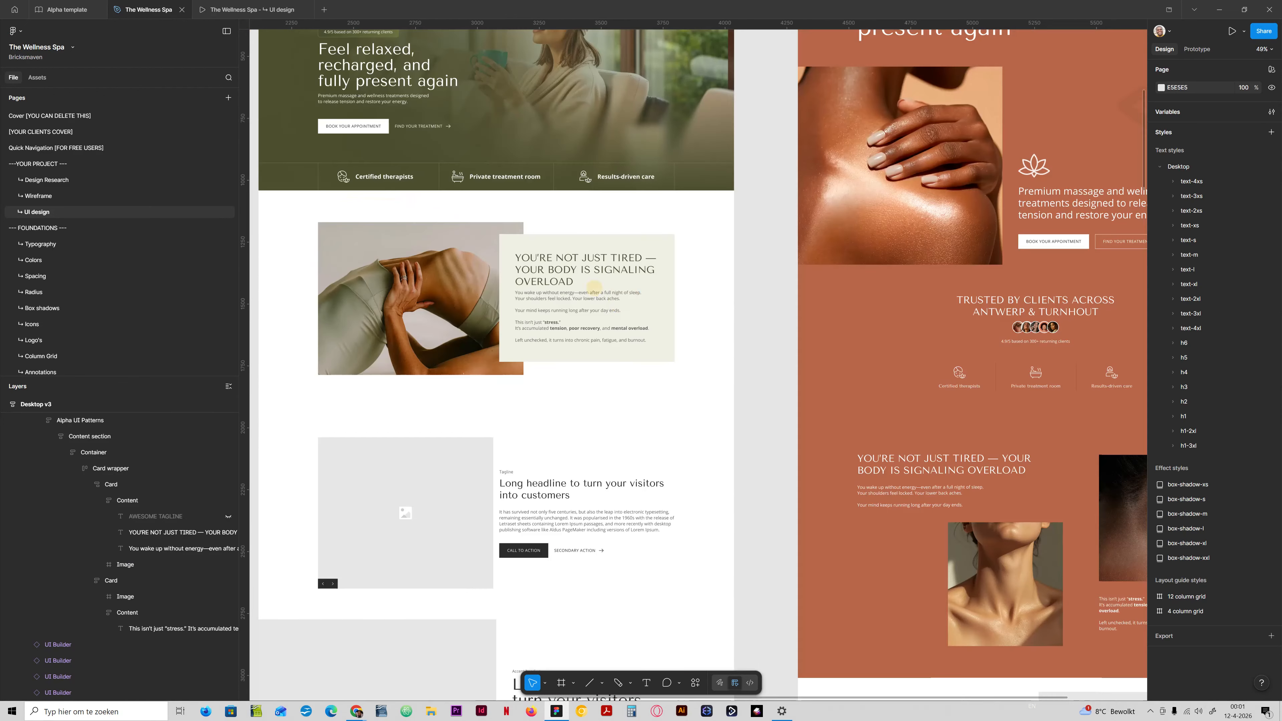
pyautogui.hscroll(-14, 676, 360)
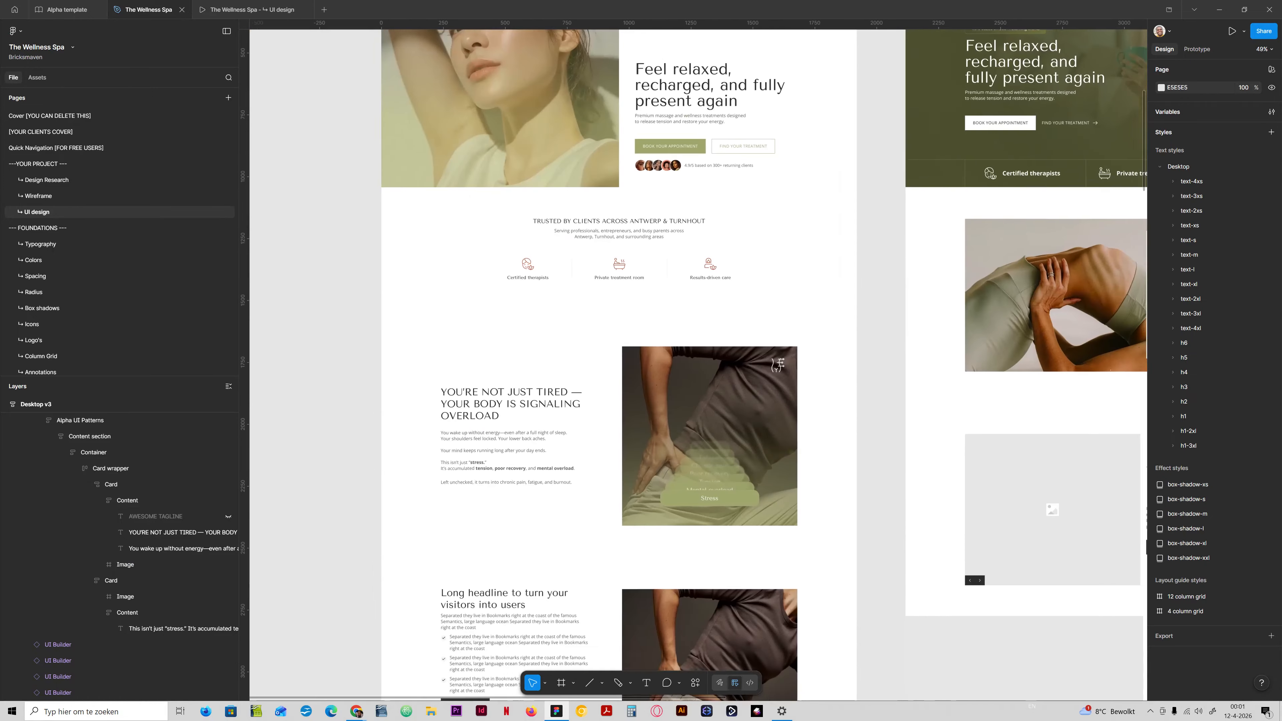
# Inspect which colour variables fill Desktop v1's hero heading and Desktop v3's problem heading.
pyautogui.keyDown('ctrl'); pyautogui.click(521, 416); pyautogui.keyUp('ctrl')
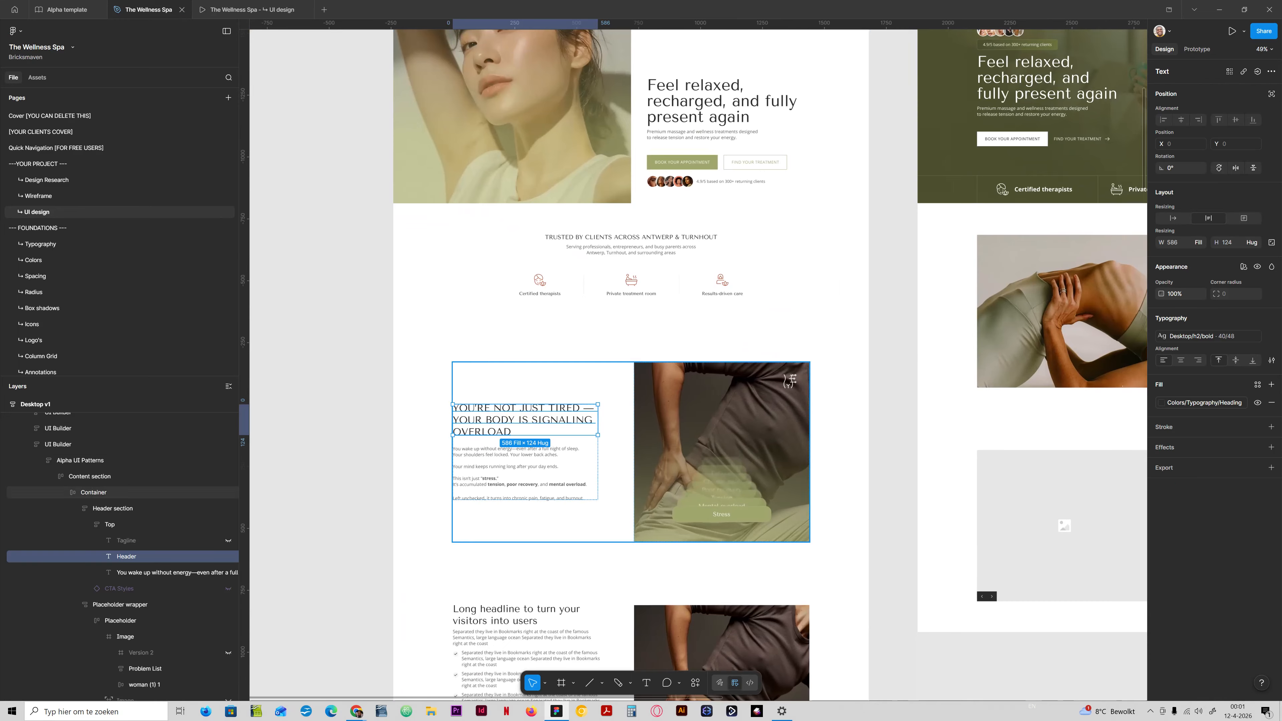
pyautogui.keyDown('ctrl'); pyautogui.click(688, 107); pyautogui.keyUp('ctrl')
pyautogui.scroll(2, 687, 116)
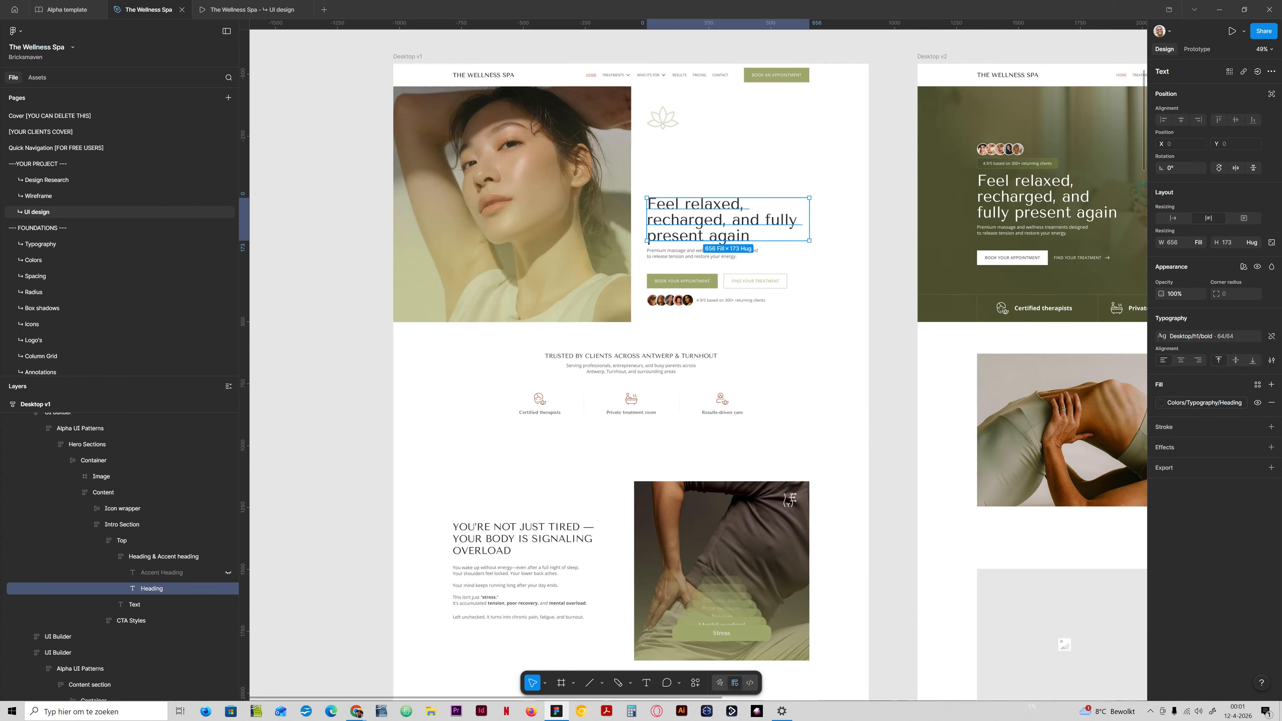
pyautogui.click(1162, 403)
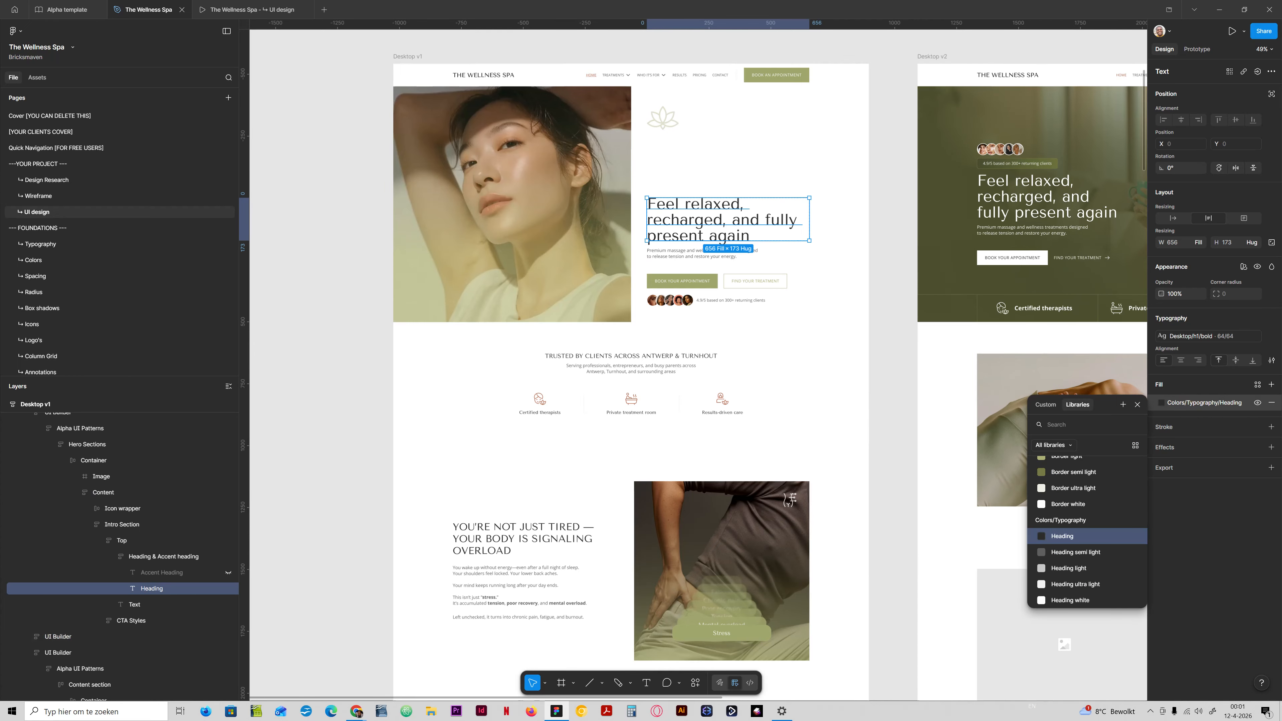
pyautogui.scroll(-5, 1087, 530)
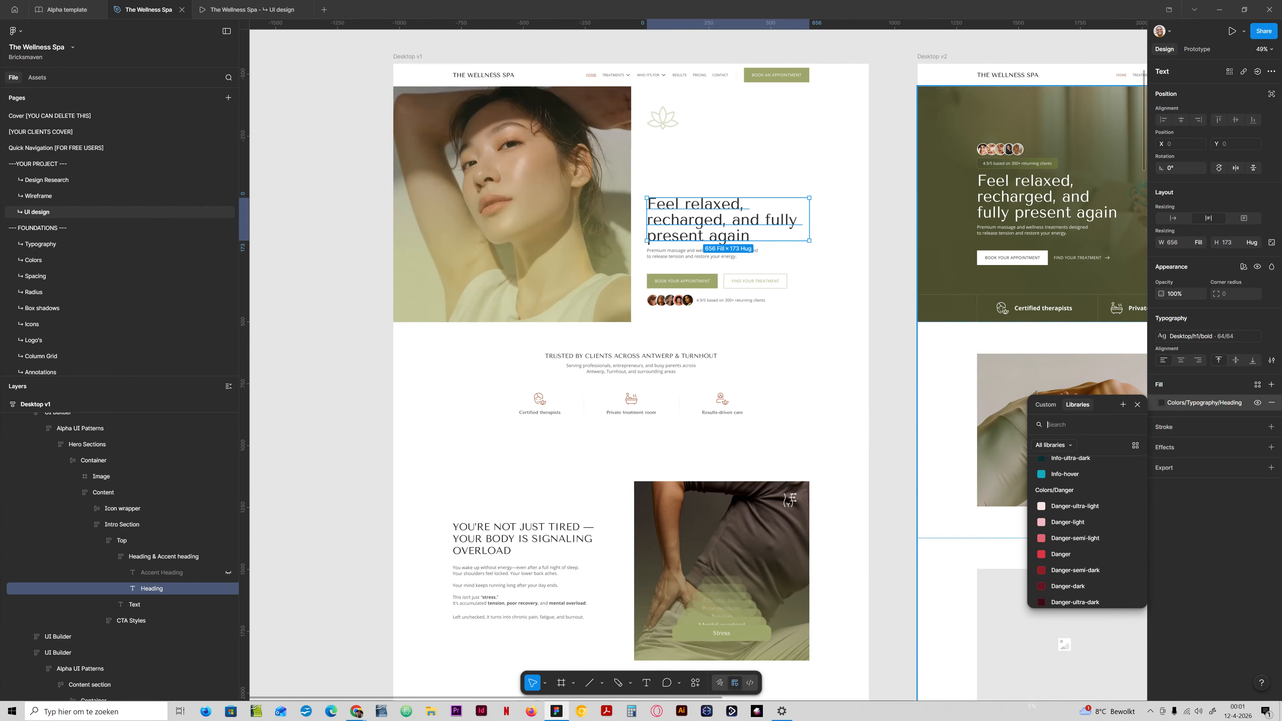
pyautogui.click(897, 397)
pyautogui.hscroll(15, 707, 397)
pyautogui.scroll(-3, 707, 398)
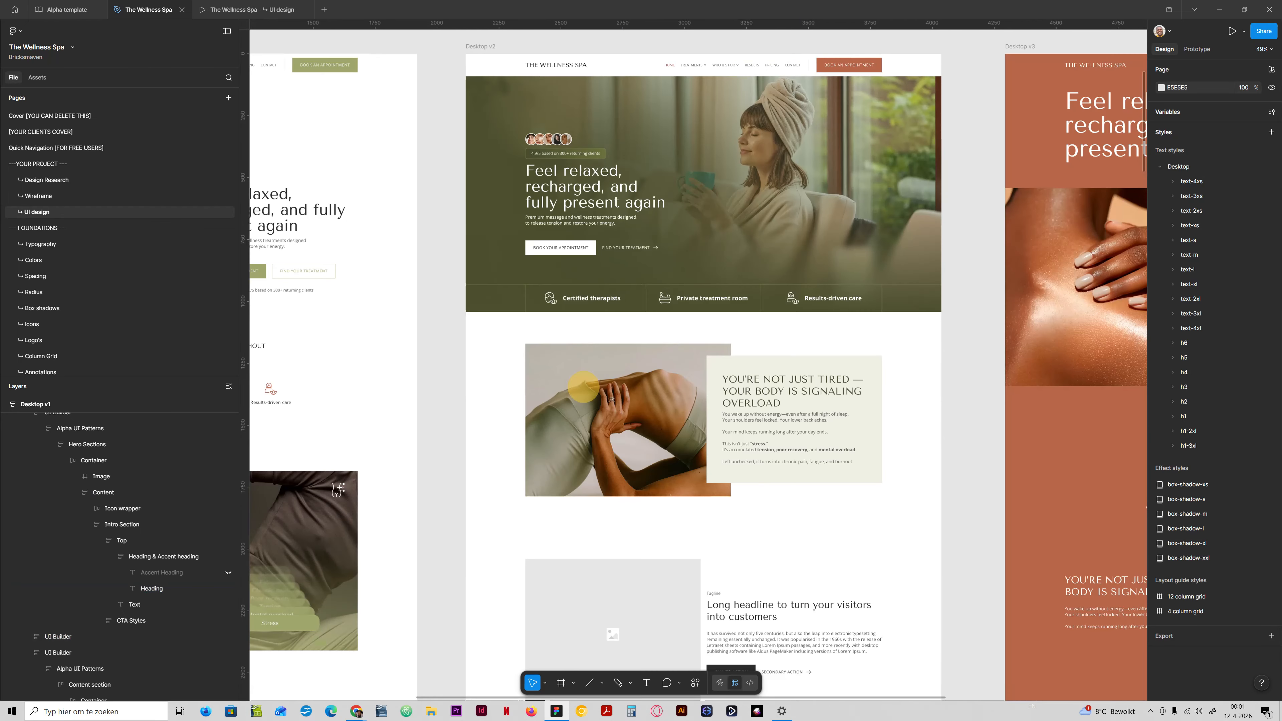
pyautogui.click(746, 550)
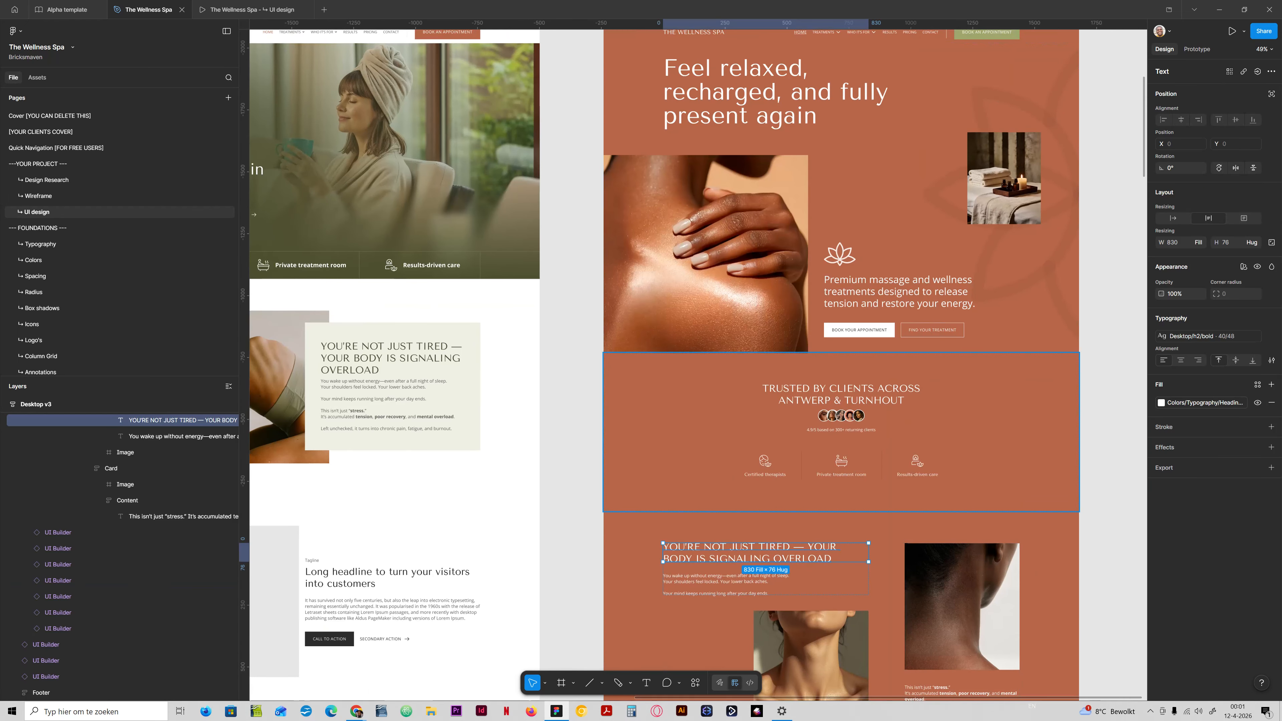
pyautogui.click(1161, 403)
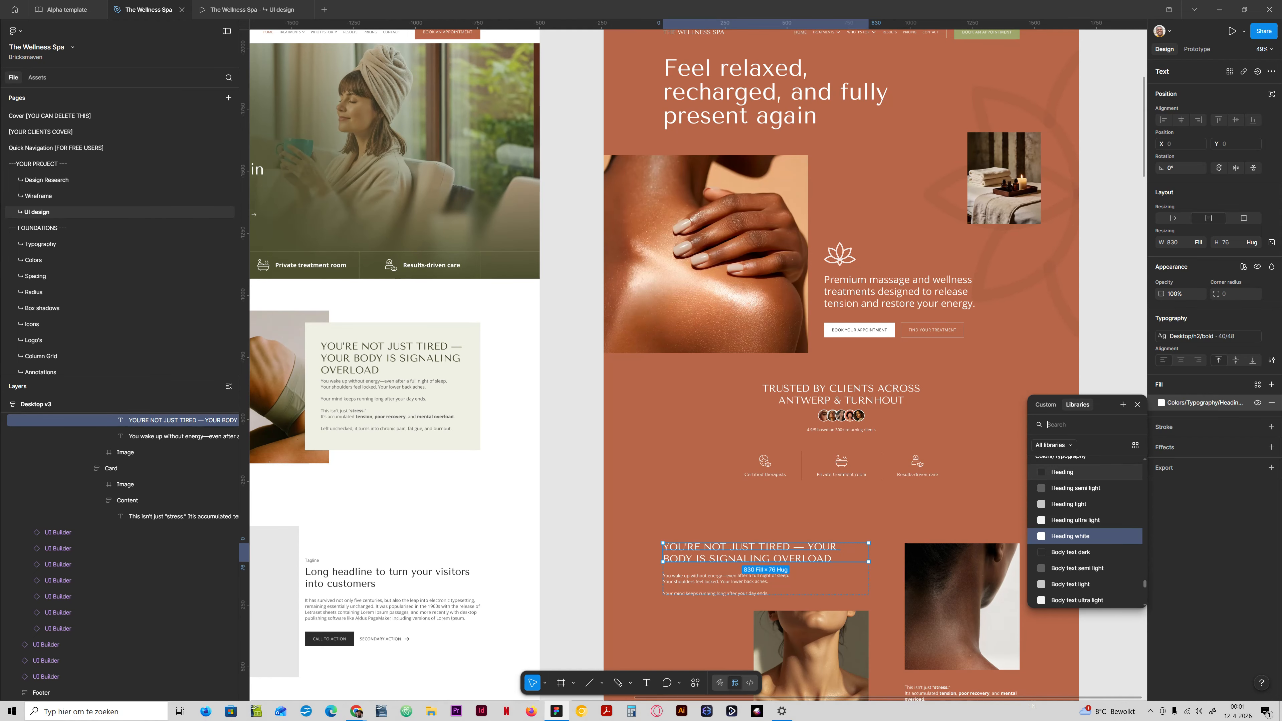
pyautogui.click(574, 404)
# Review the Secondary colour group in the Alpha Template Variables collection.
pyautogui.hscroll(-16, 574, 404)
pyautogui.scroll(2, 574, 404)
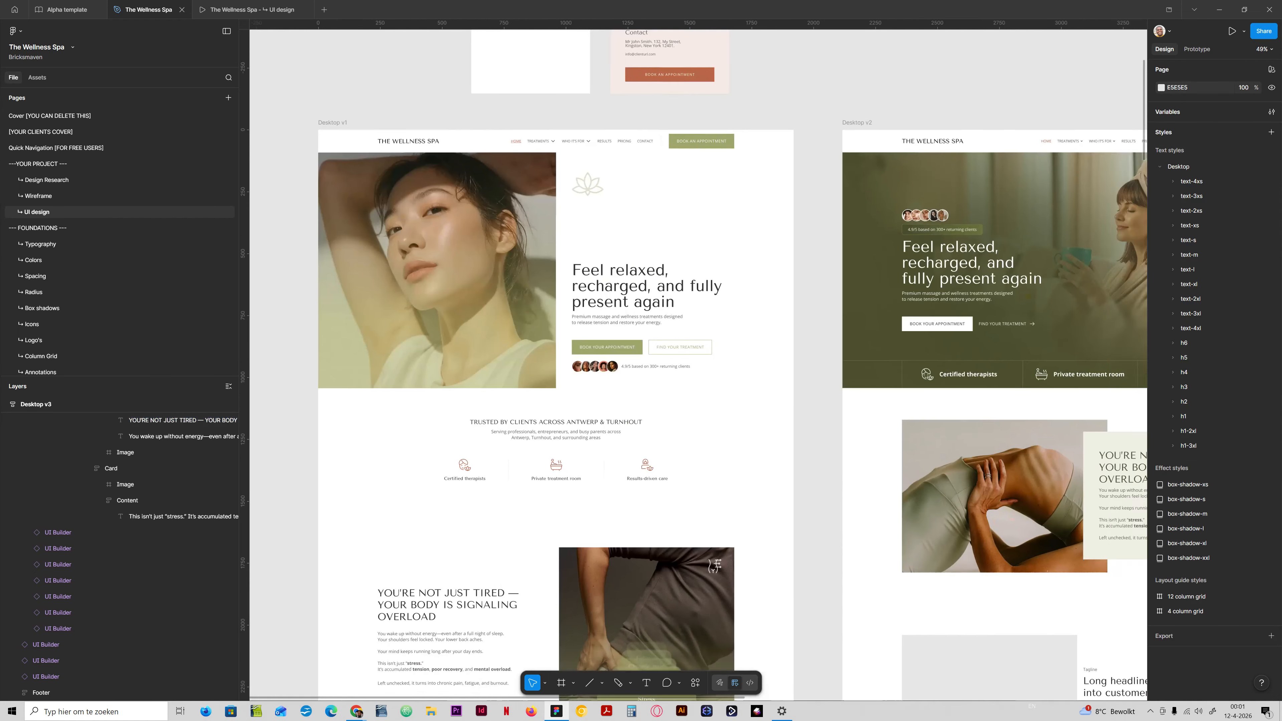
pyautogui.scroll(2, 910, 137)
pyautogui.hscroll(2, 910, 137)
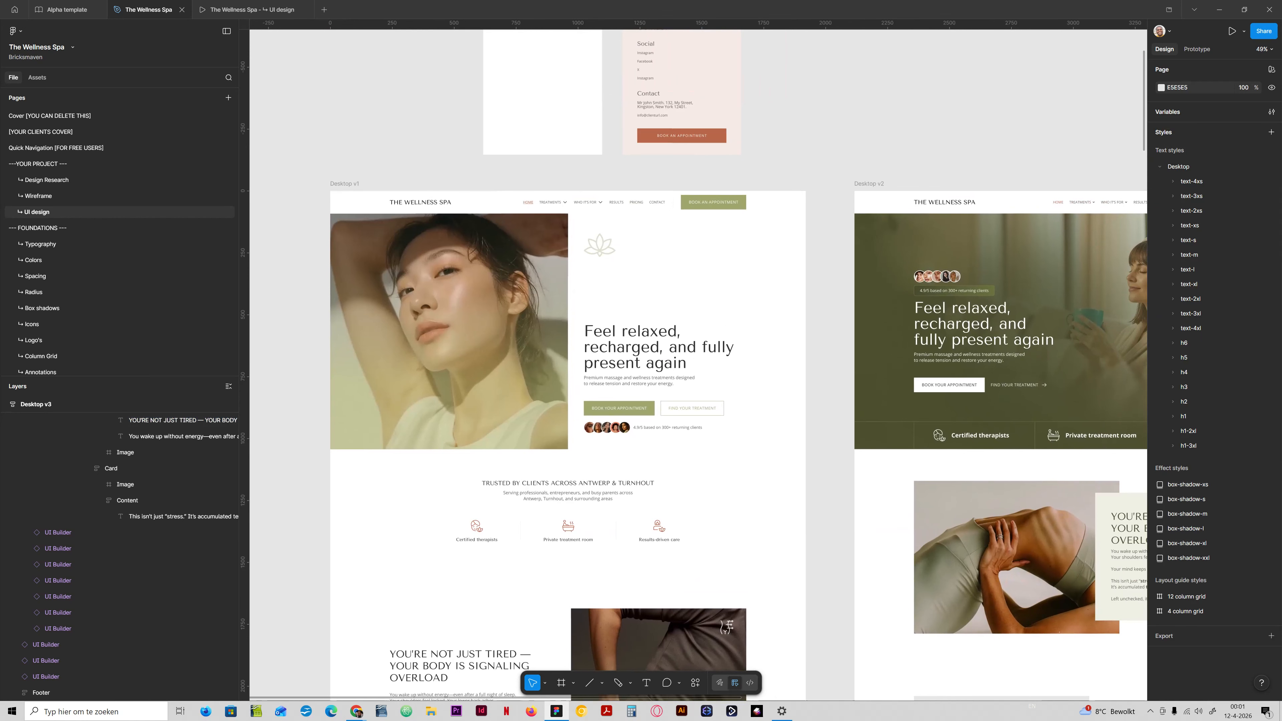
pyautogui.click(1272, 111)
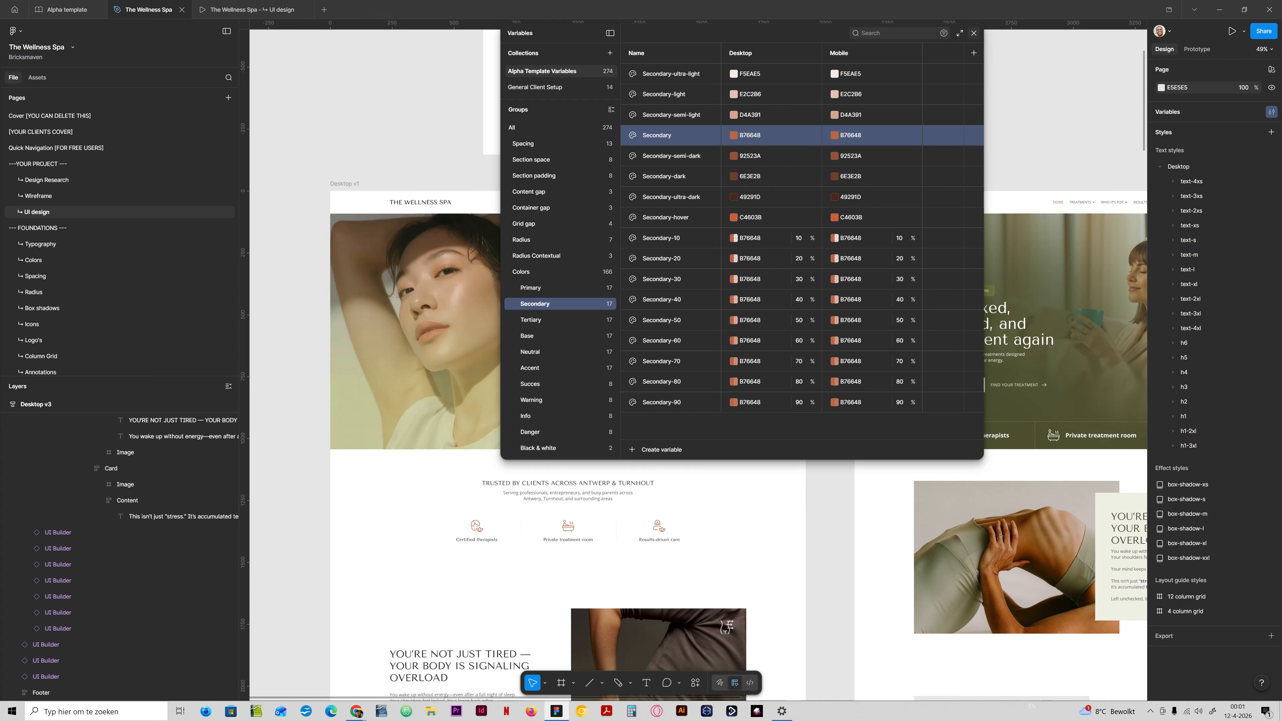
pyautogui.click(973, 33)
# Change the fill of Desktop v1's hero heading "Feel relaxed, recharged, and fully present again" to Primary-ultra-dark.
pyautogui.keyDown('ctrl'); pyautogui.click(476, 539); pyautogui.keyUp('ctrl')
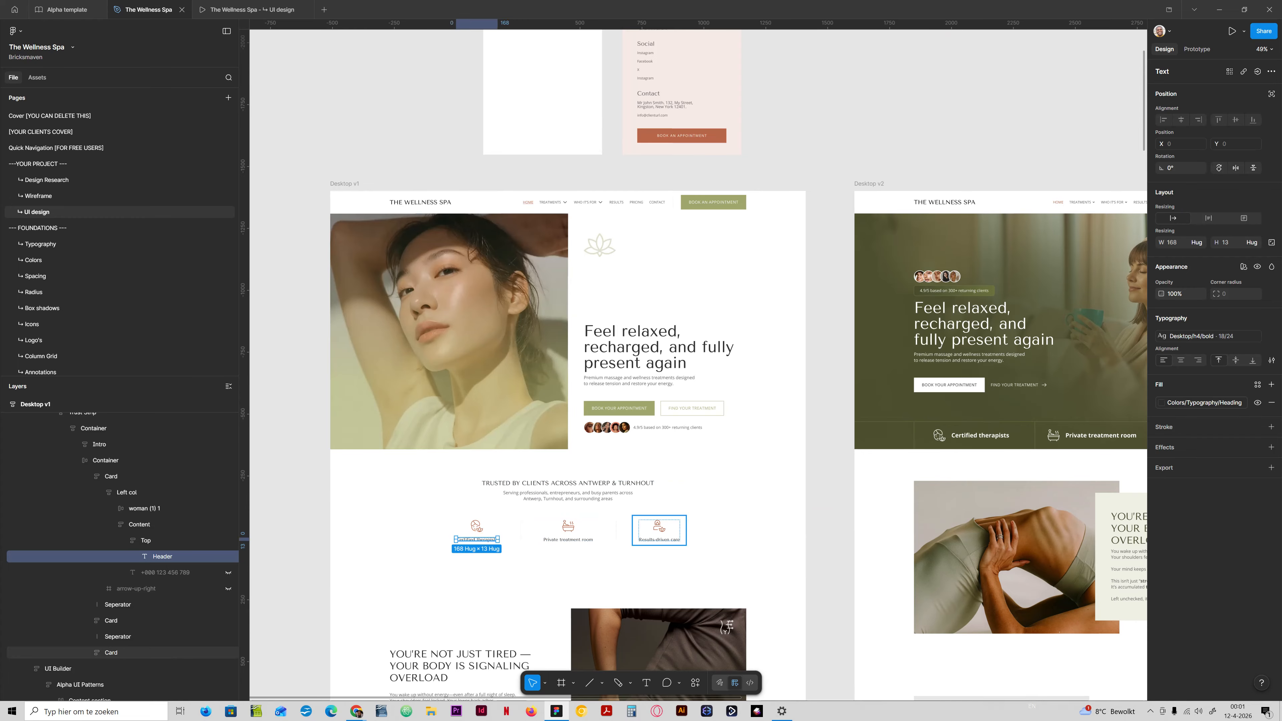
pyautogui.scroll(-3, 568, 363)
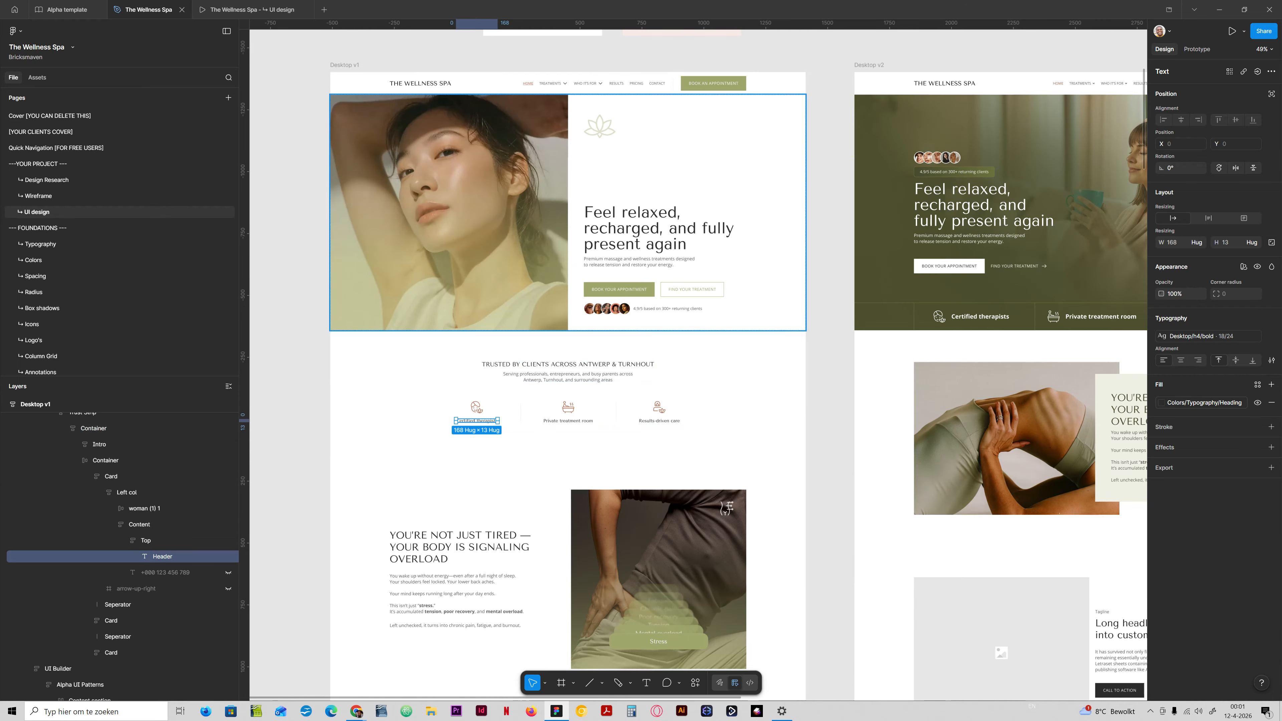
pyautogui.click(636, 227)
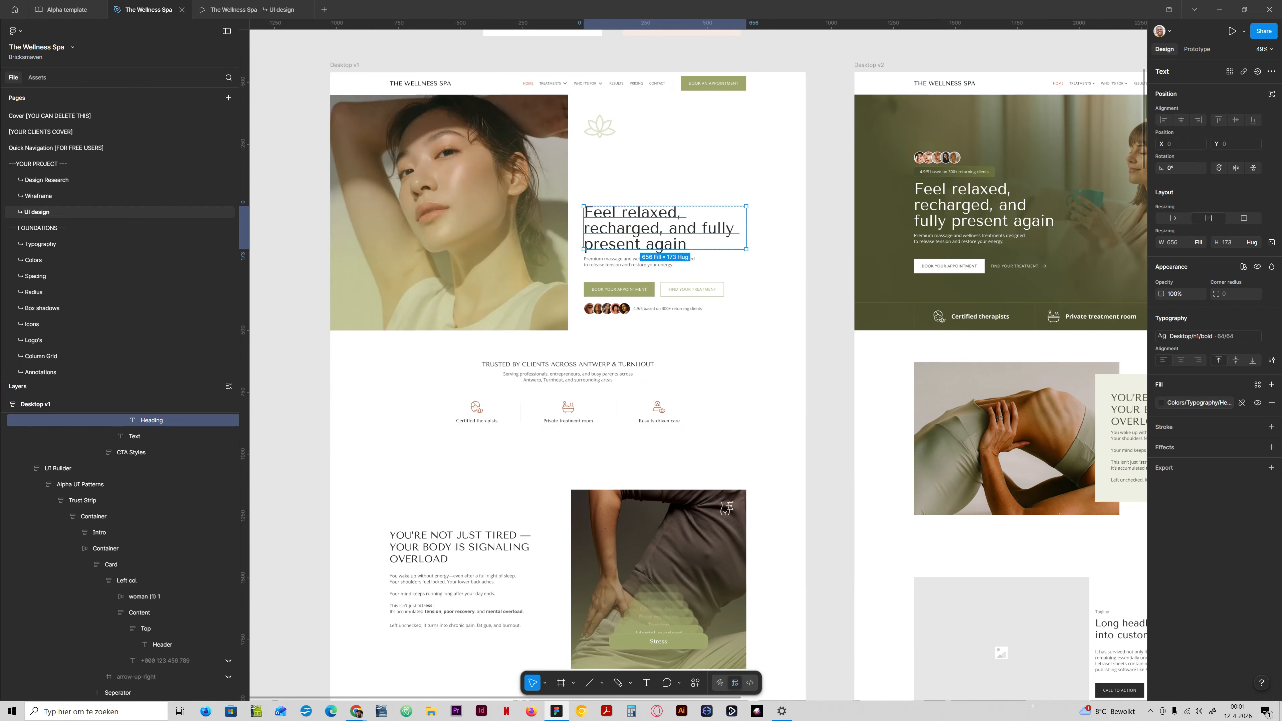
pyautogui.click(1199, 402)
pyautogui.write('prima')
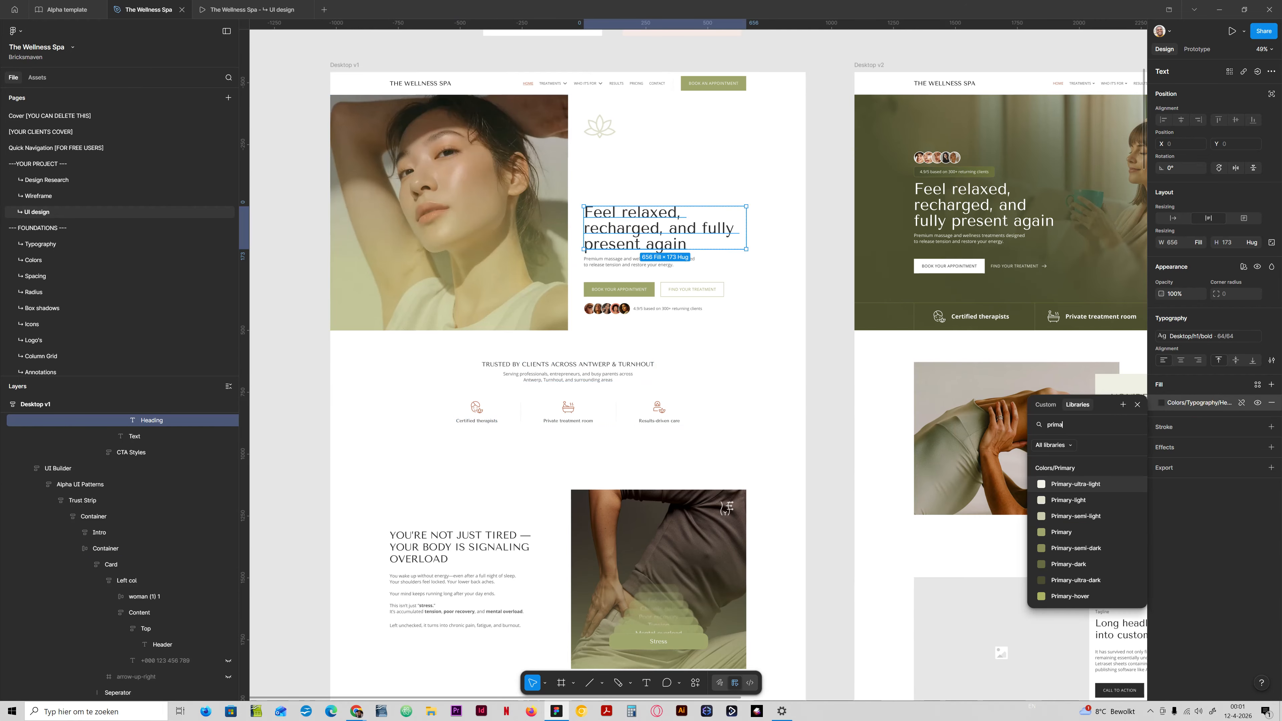
pyautogui.click(1076, 580)
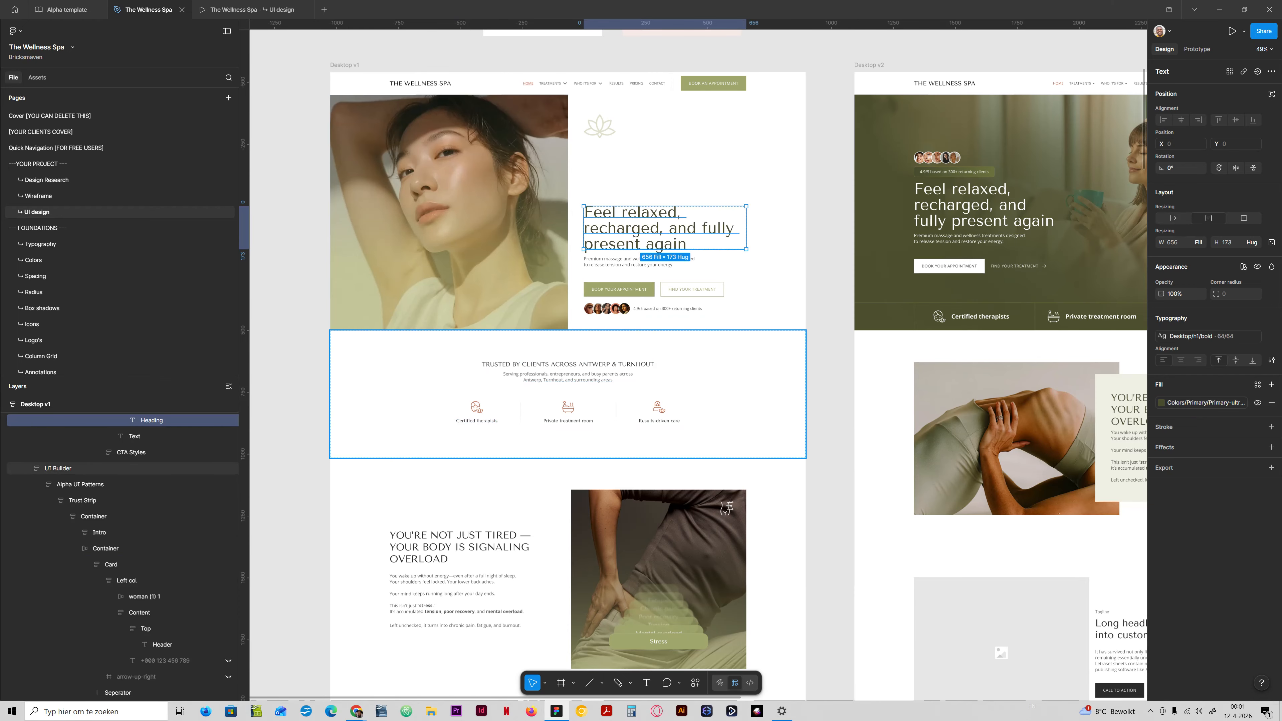
# Apply the Primary-ultra-dark fill to Desktop v1's "Trusted by clients across Antwerp & Turnhout" heading.
pyautogui.click(552, 365)
pyautogui.click(1206, 403)
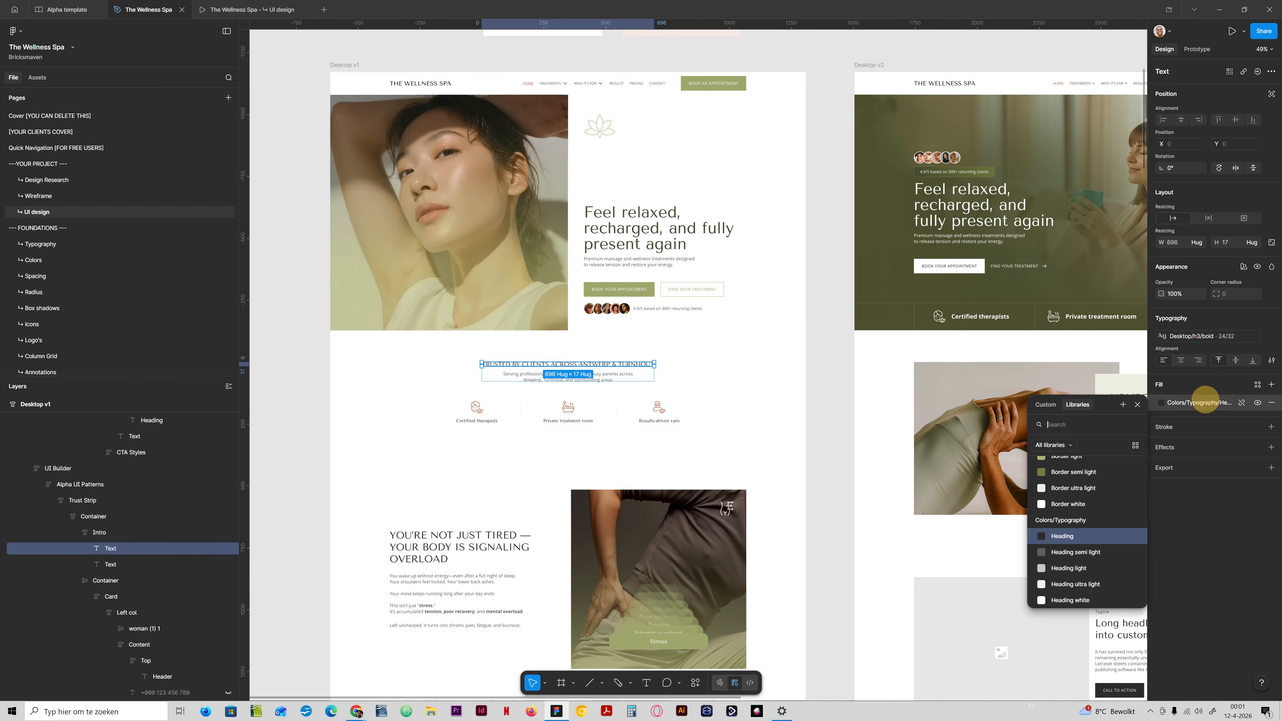
pyautogui.write('prima')
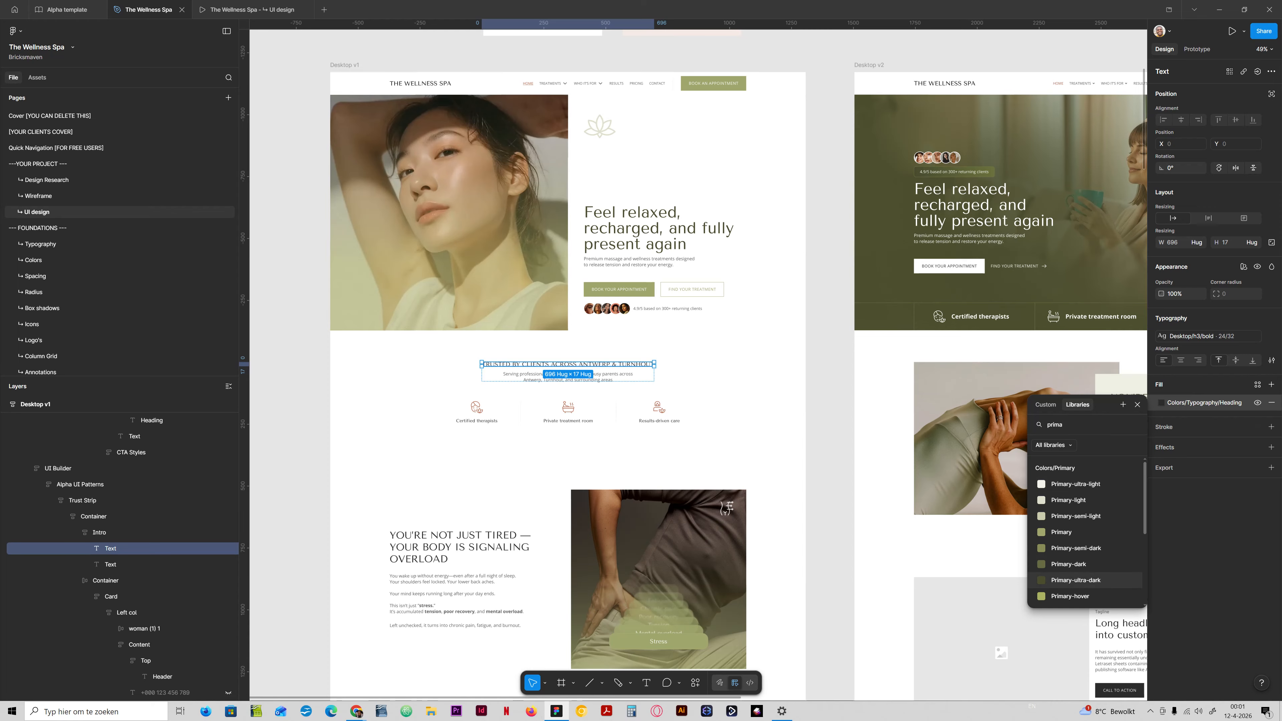
pyautogui.click(1076, 579)
# Apply the Primary-ultra-dark fill to Desktop v1's "You're not just tired — your body is signaling overload" heading.
pyautogui.keyDown('ctrl'); pyautogui.click(460, 547); pyautogui.keyUp('ctrl')
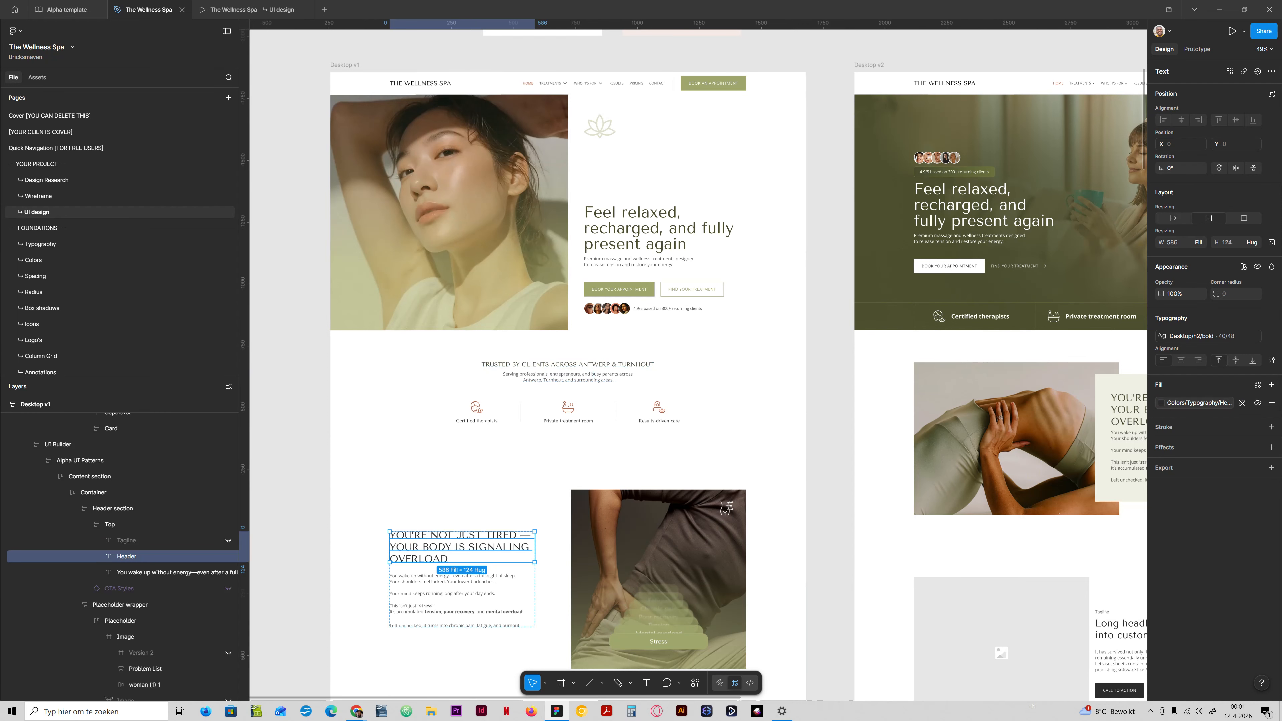
pyautogui.click(1206, 403)
pyautogui.write('prima')
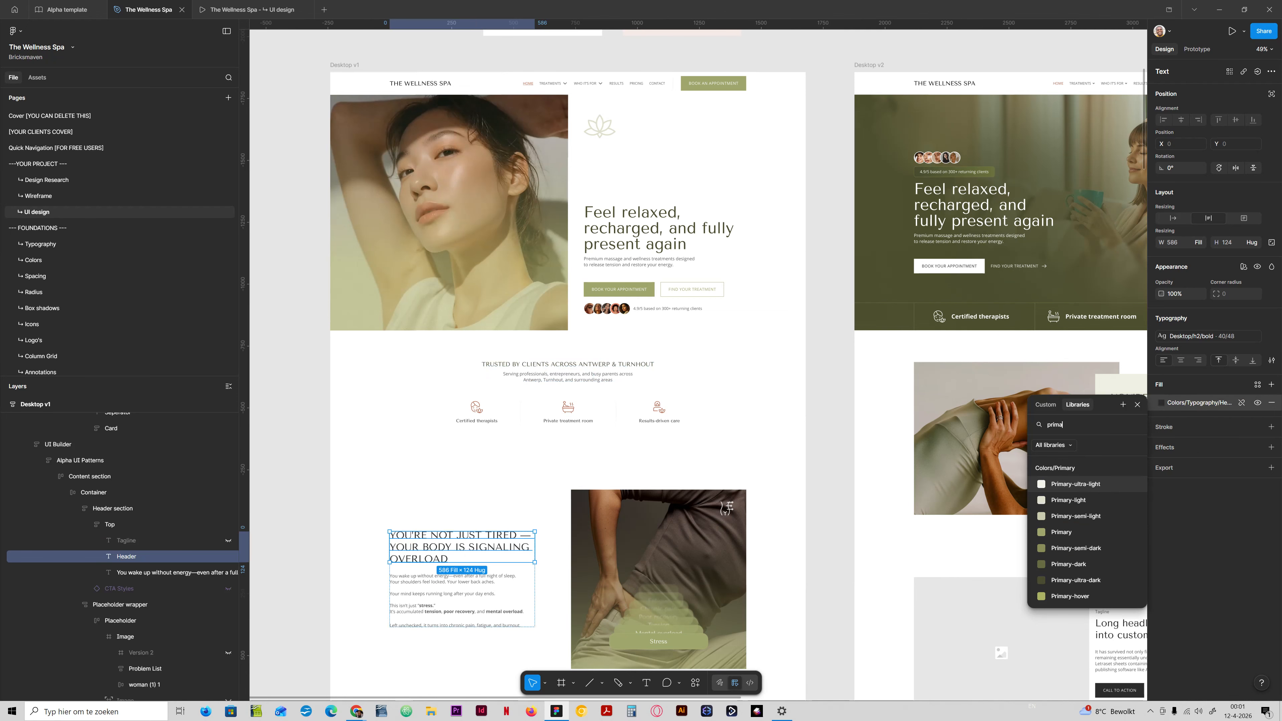
pyautogui.click(1076, 580)
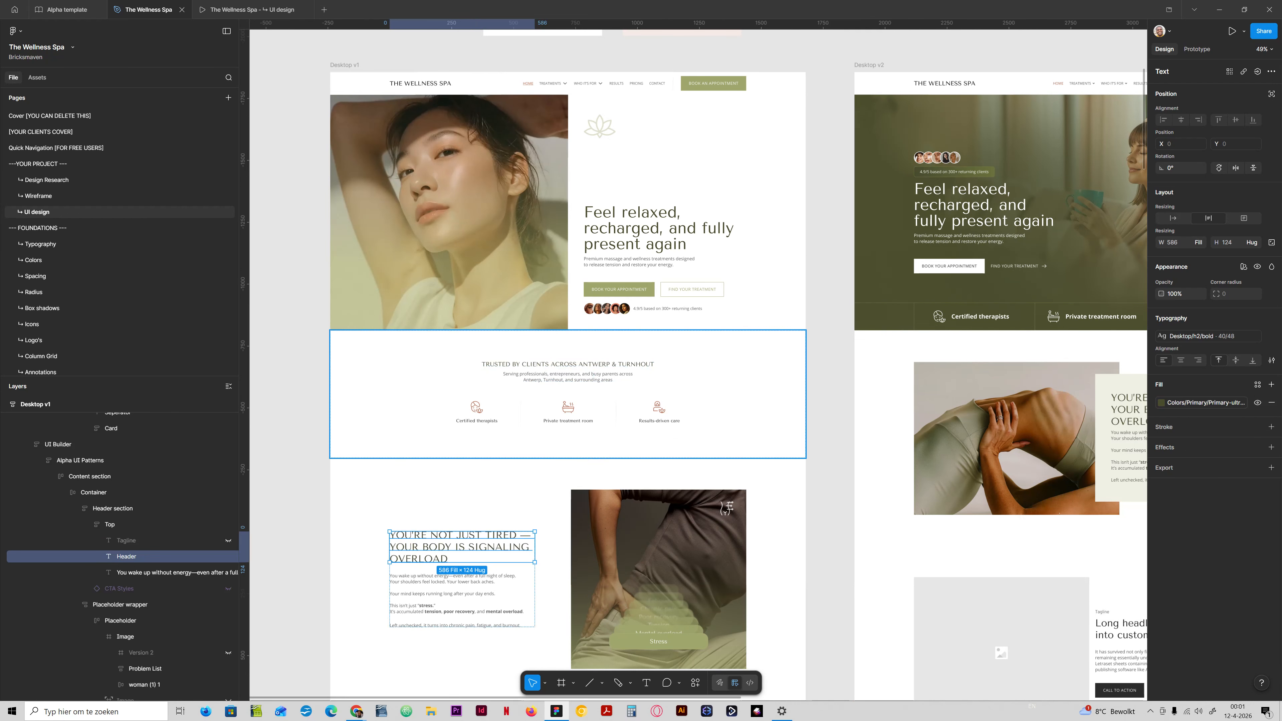
pyautogui.click(820, 430)
# Retype the first three words of Desktop v1's "TRUSTED BY CLIENTS ACROSS ANTWERP & TURNHOUT" heading in sentence case.
pyautogui.moveTo(805, 504); pyautogui.dragTo(836, 425)
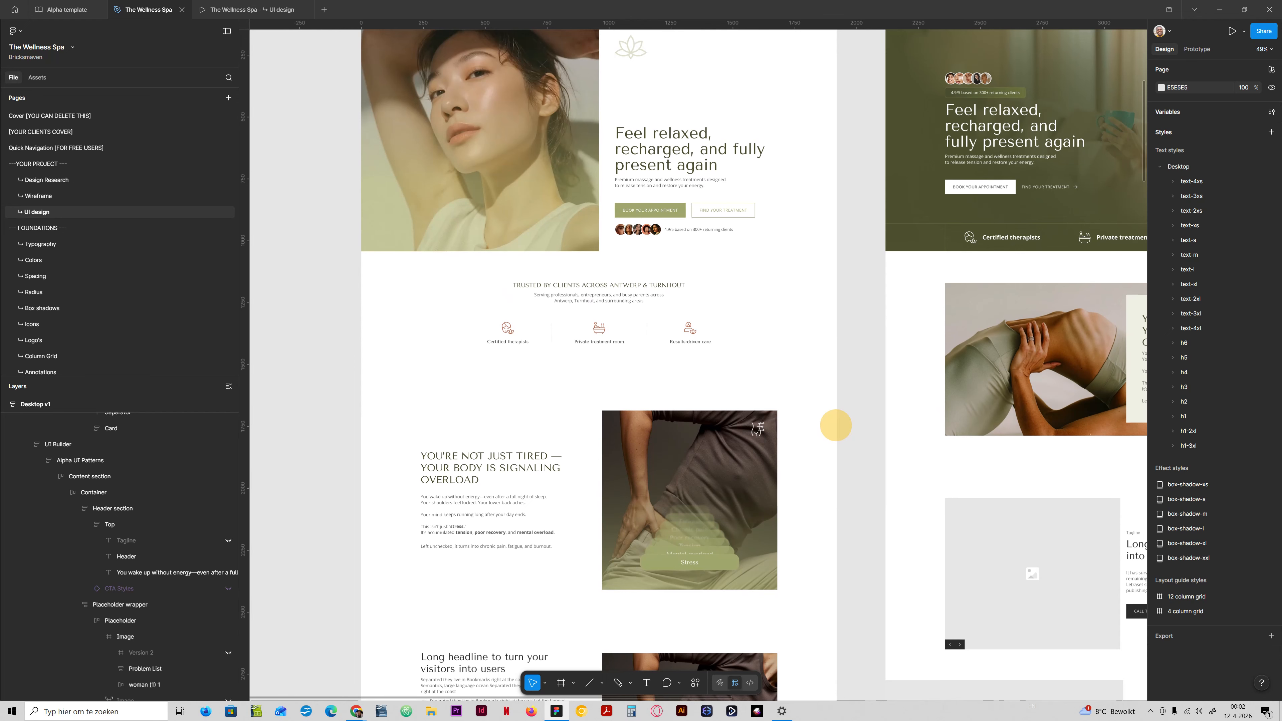
pyautogui.moveTo(836, 425); pyautogui.dragTo(824, 435)
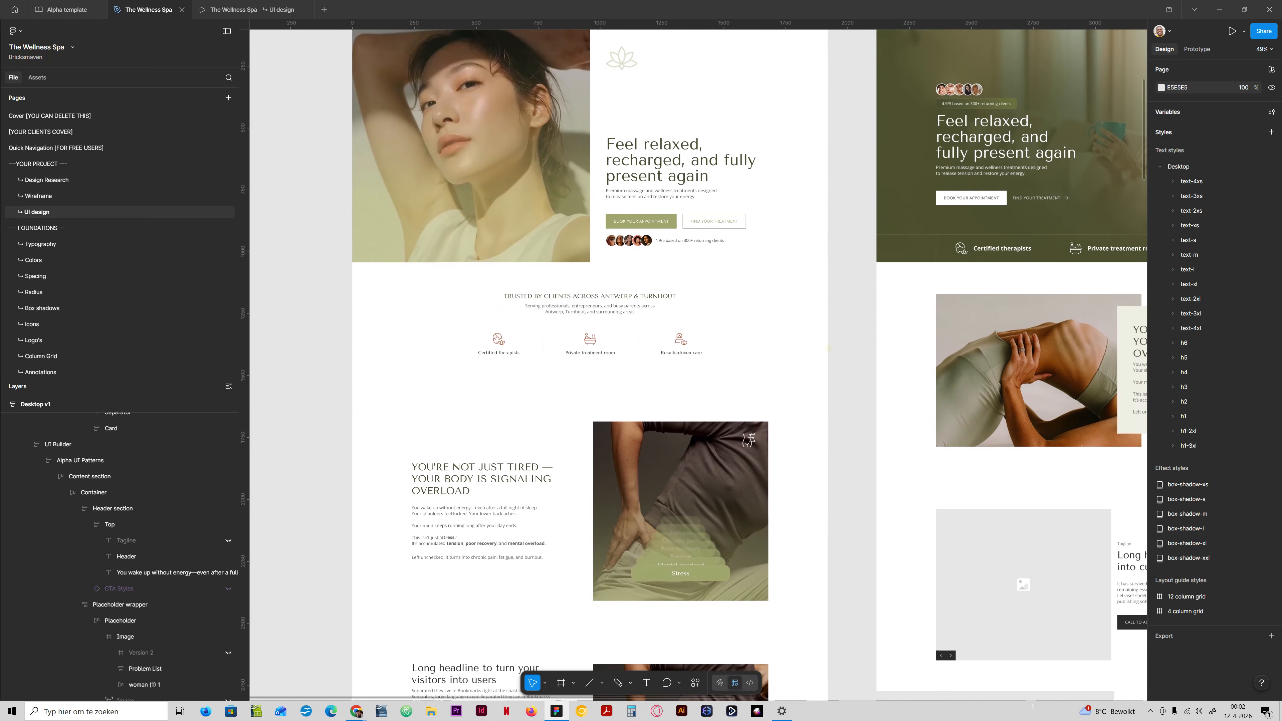
pyautogui.click(469, 473)
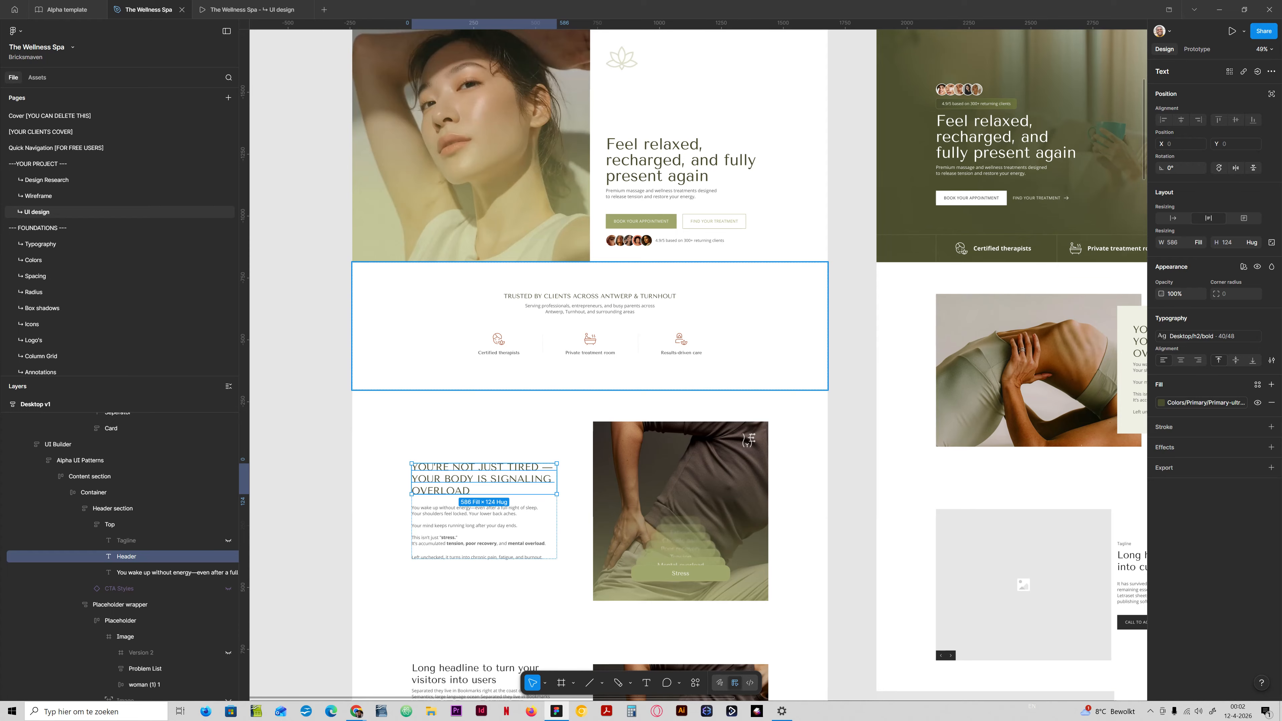
pyautogui.doubleClick(564, 296)
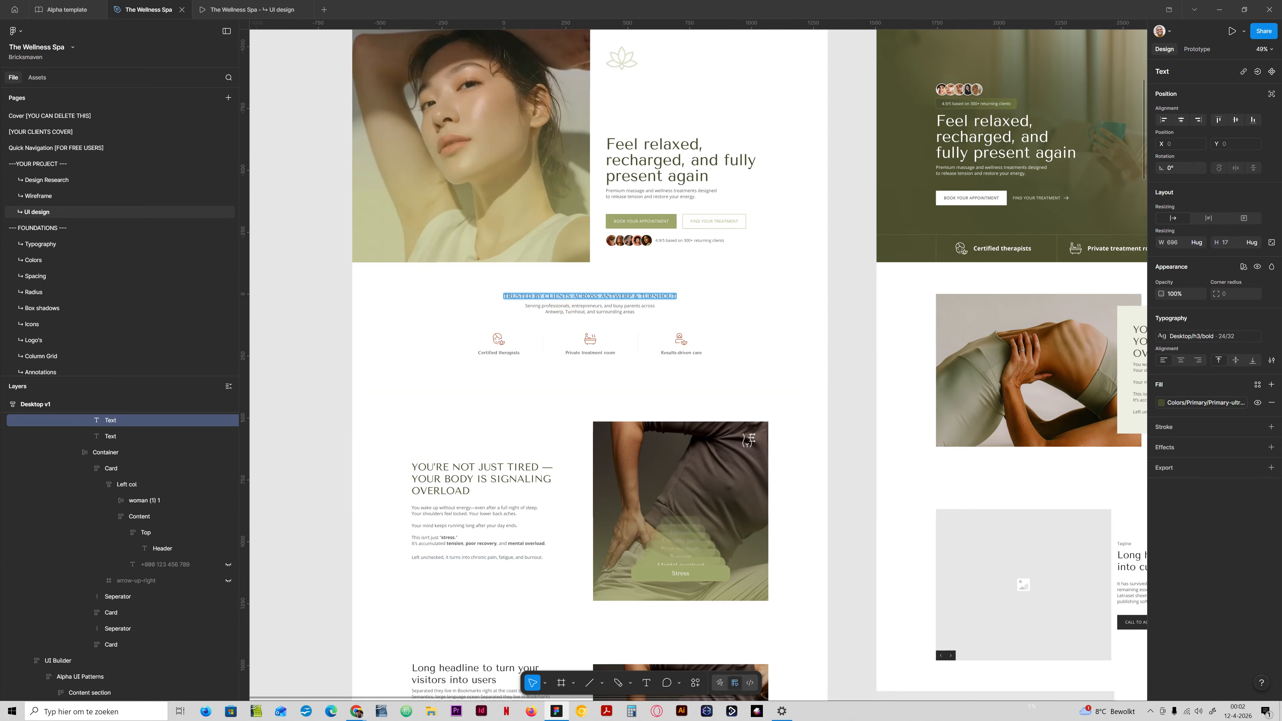
pyautogui.doubleClick(520, 296)
pyautogui.write('Trusted')
pyautogui.doubleClick(534, 296)
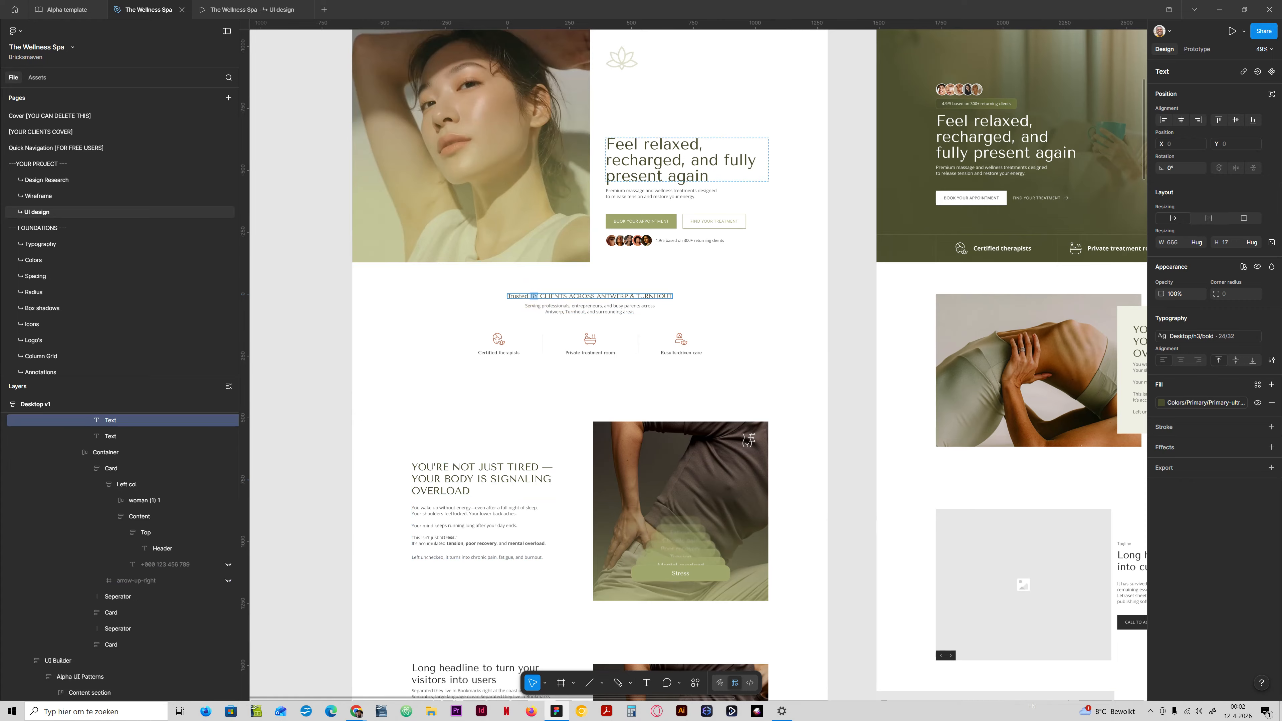
pyautogui.write('by')
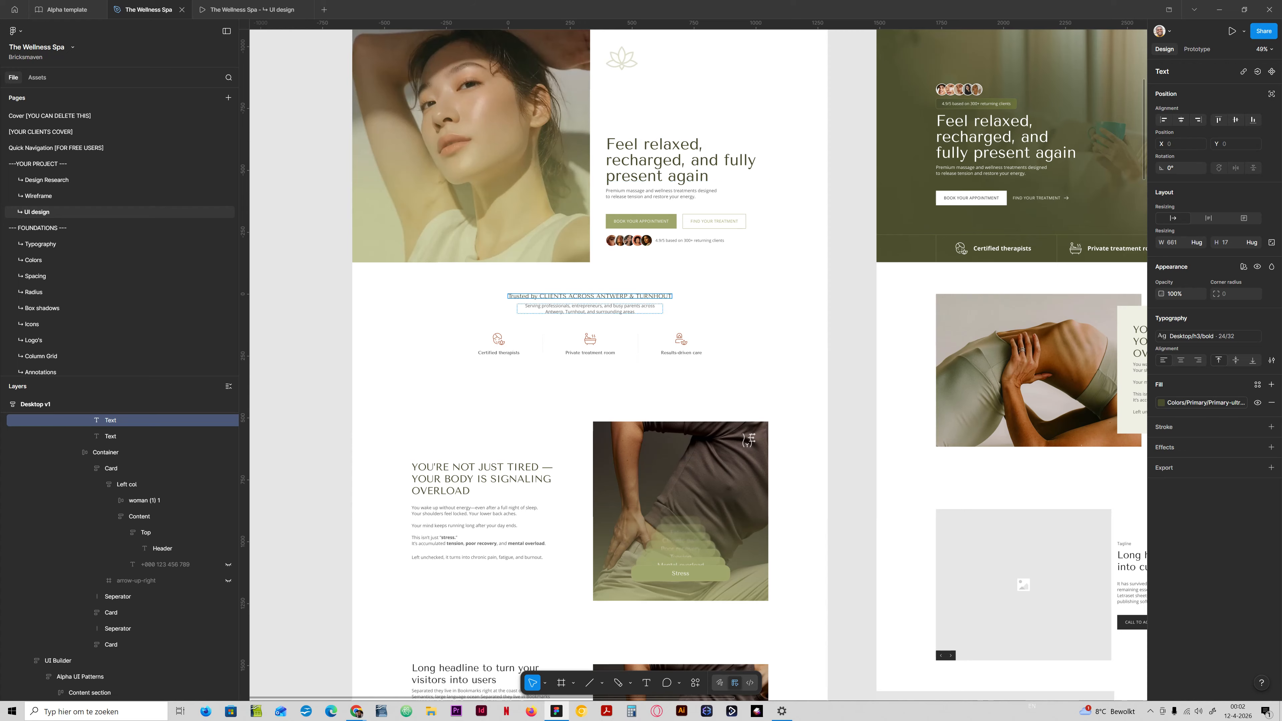
pyautogui.moveTo(540, 296); pyautogui.dragTo(565, 294)
pyautogui.write('cleints')
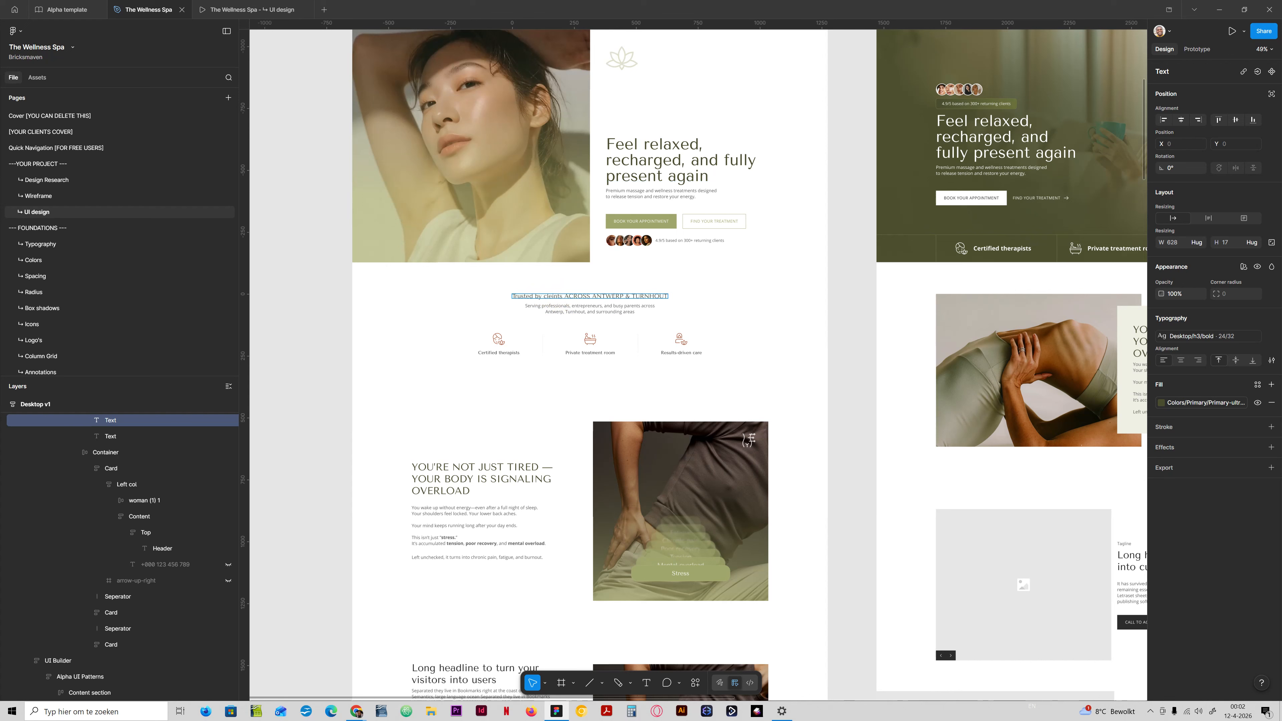
pyautogui.write(' across')
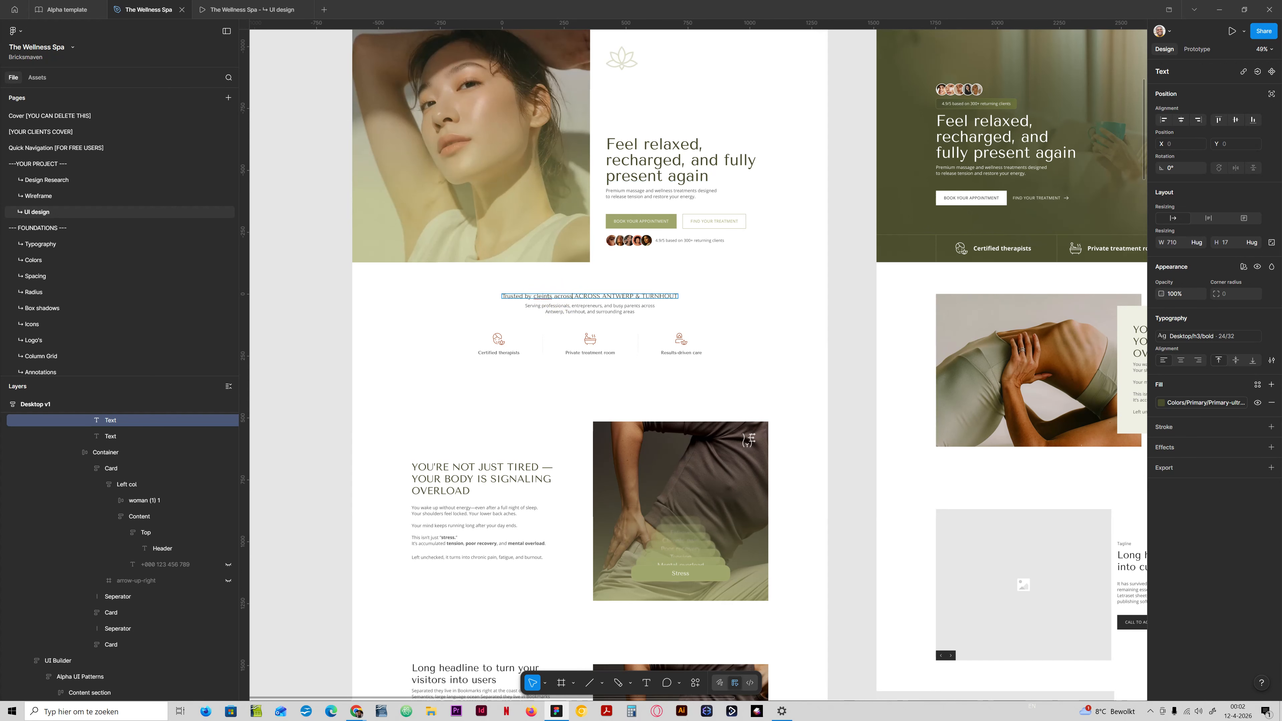
pyautogui.write(' Antwerp')
# Replace the uppercase remainder of the "Trusted by" heading with "across Antwerp & Turnhout".
pyautogui.press('BackSpace')
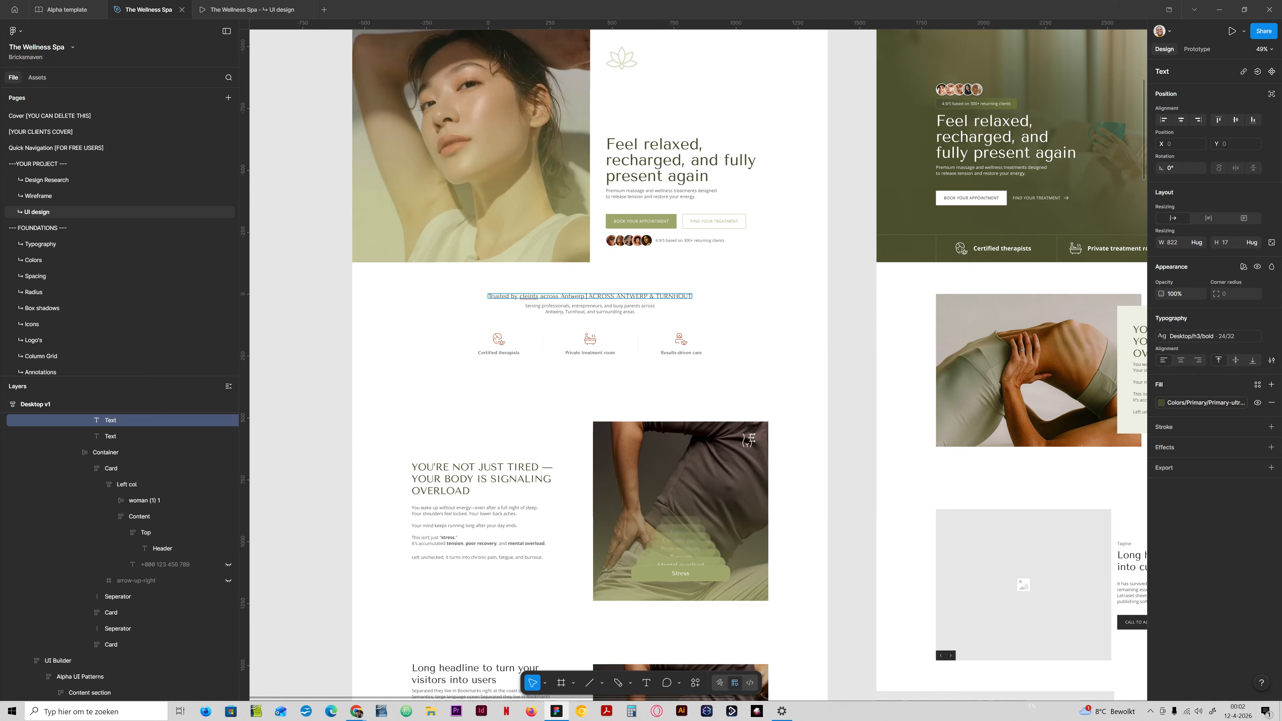
pyautogui.write('& Turnhiut')
pyautogui.press('Delete')
pyautogui.press('Delete')
pyautogui.press('Delete')
pyautogui.press('Delete')
pyautogui.press('Delete')
pyautogui.press('Delete')
pyautogui.press('Delete')
pyautogui.press('Delete')
pyautogui.press('Delete')
pyautogui.press('Delete')
pyautogui.press('Delete')
pyautogui.press('Delete')
pyautogui.press('Delete')
pyautogui.press('Delete')
pyautogui.press('Delete')
pyautogui.press('Delete')
pyautogui.press('Delete')
pyautogui.press('Delete')
pyautogui.press('Delete')
pyautogui.press('Delete')
pyautogui.press('BackSpace')
pyautogui.press('BackSpace')
pyautogui.press('BackSpace')
pyautogui.write('out')
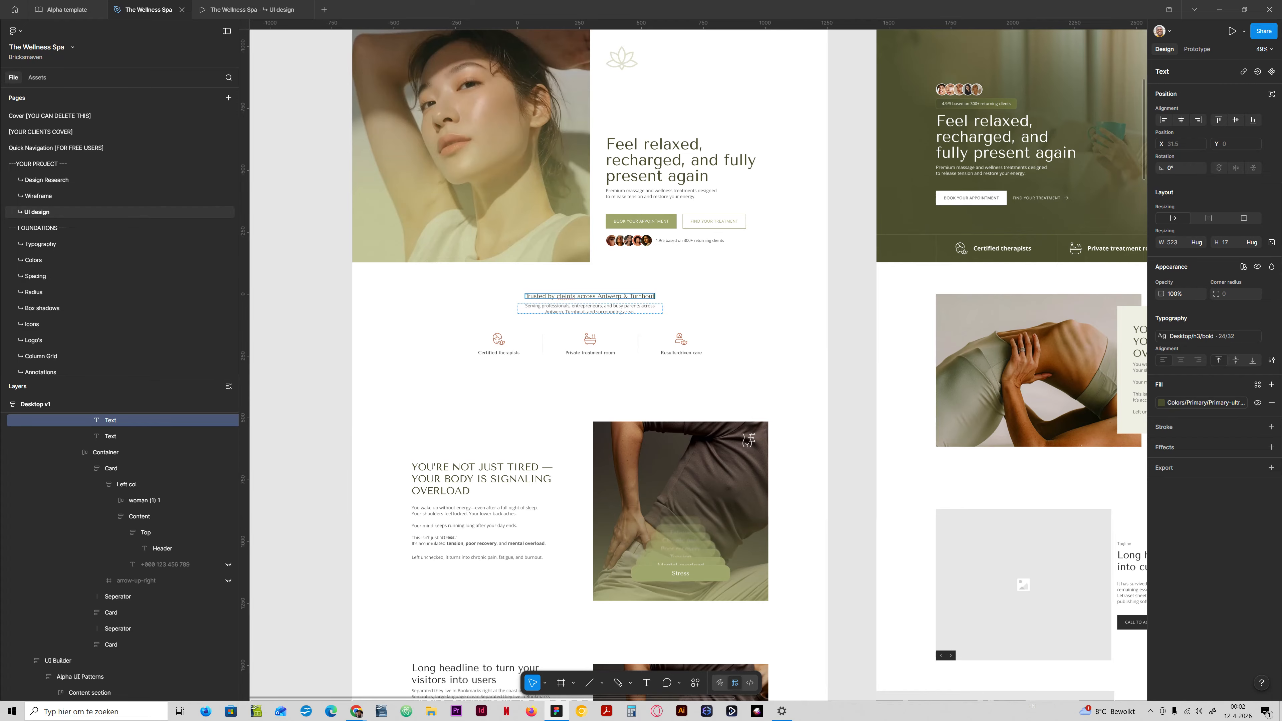
# Correct the misspelled third word of the "Trusted by" heading to "clients".
pyautogui.keyDown('ctrl'); pyautogui.scroll(5, 569, 298); pyautogui.keyUp('ctrl')
pyautogui.doubleClick(571, 293)
pyautogui.write('clients')
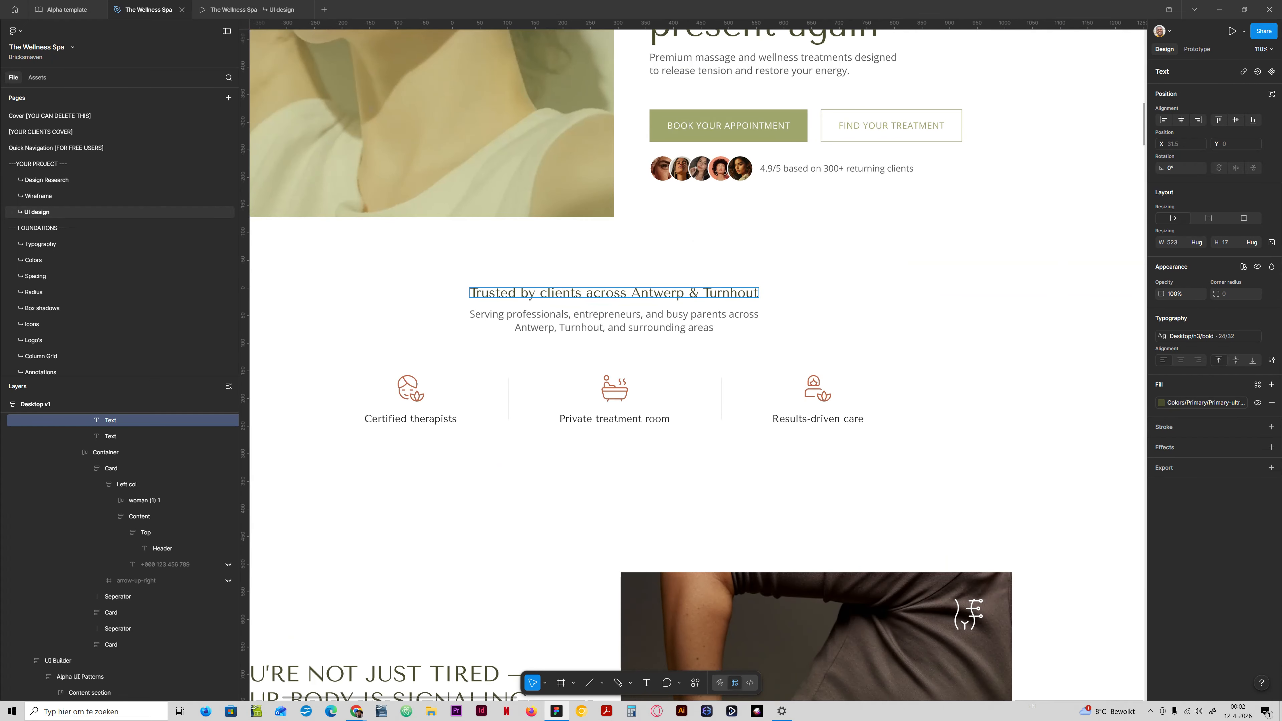
pyautogui.press('Escape')
# Apply the larger Desktop/h2 text style to the "Trusted by clients across Antwerp & Turnhout" heading.
pyautogui.scroll(-5, 498, 315)
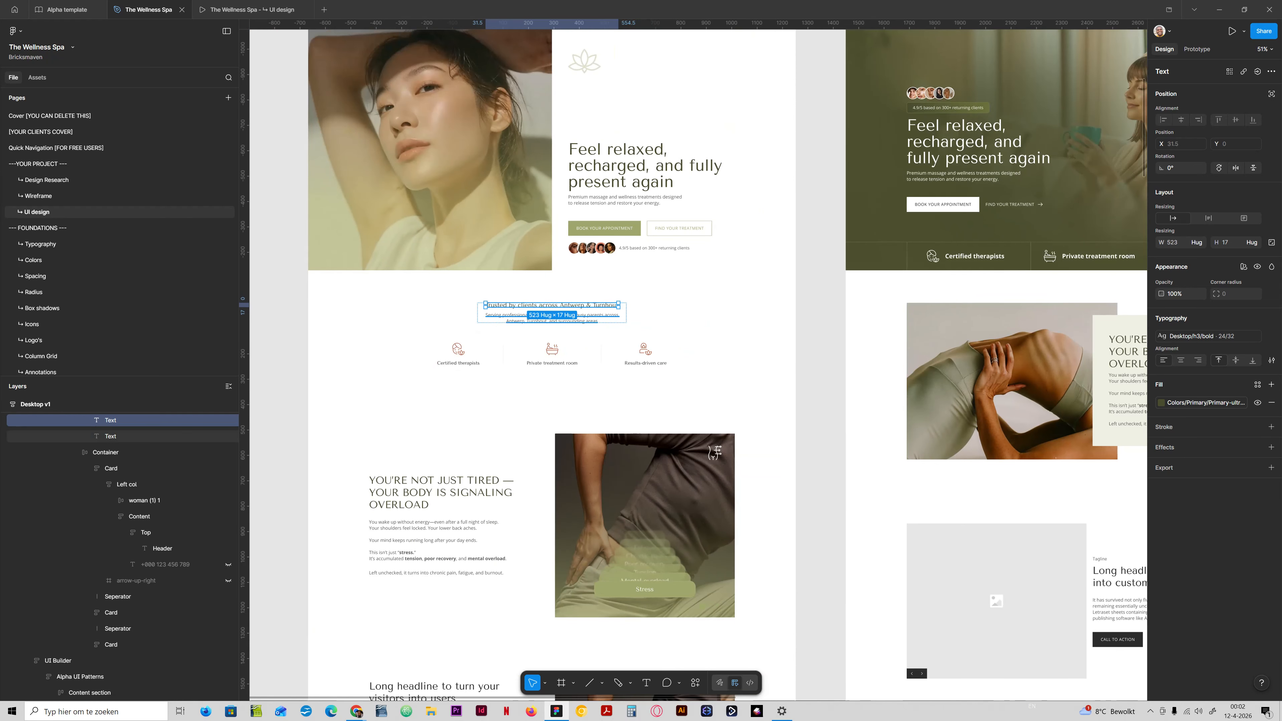
pyautogui.click(1202, 336)
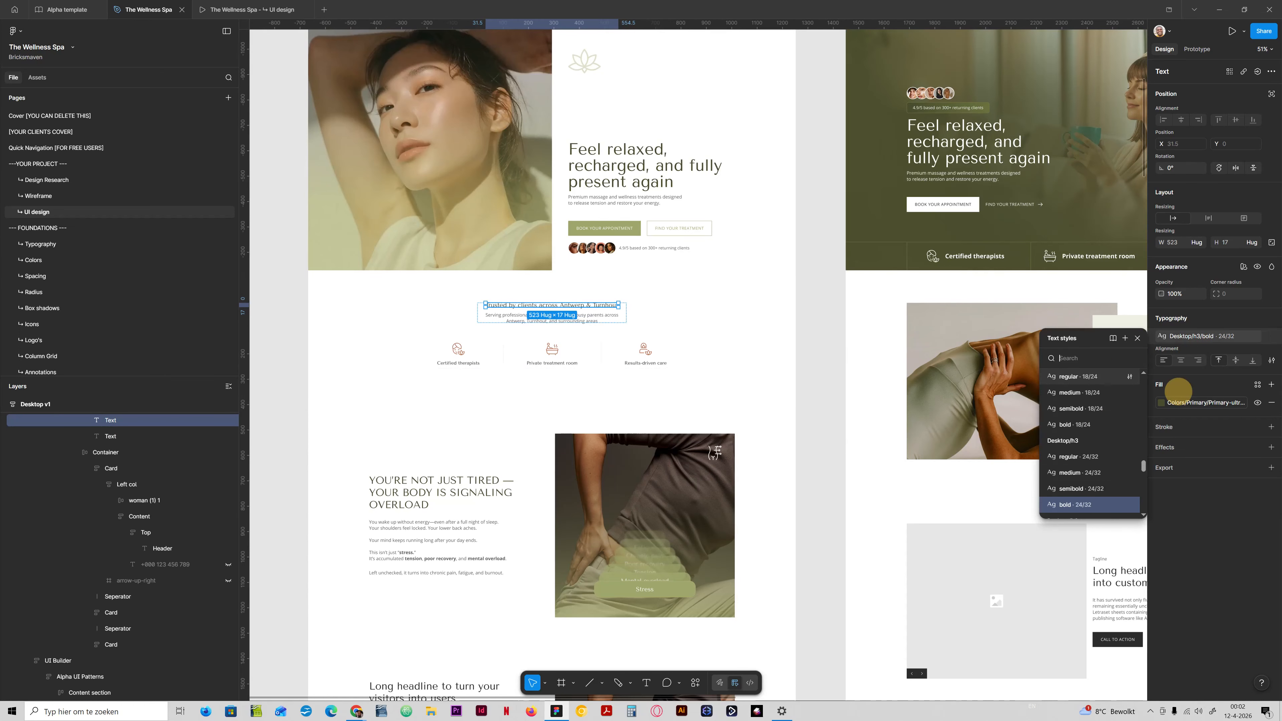
pyautogui.click(1066, 484)
pyautogui.scroll(-2, 555, 404)
# Append the sentence-case words "You're not just tired" after the uppercase text of Desktop v1's body-overload heading.
pyautogui.click(438, 446)
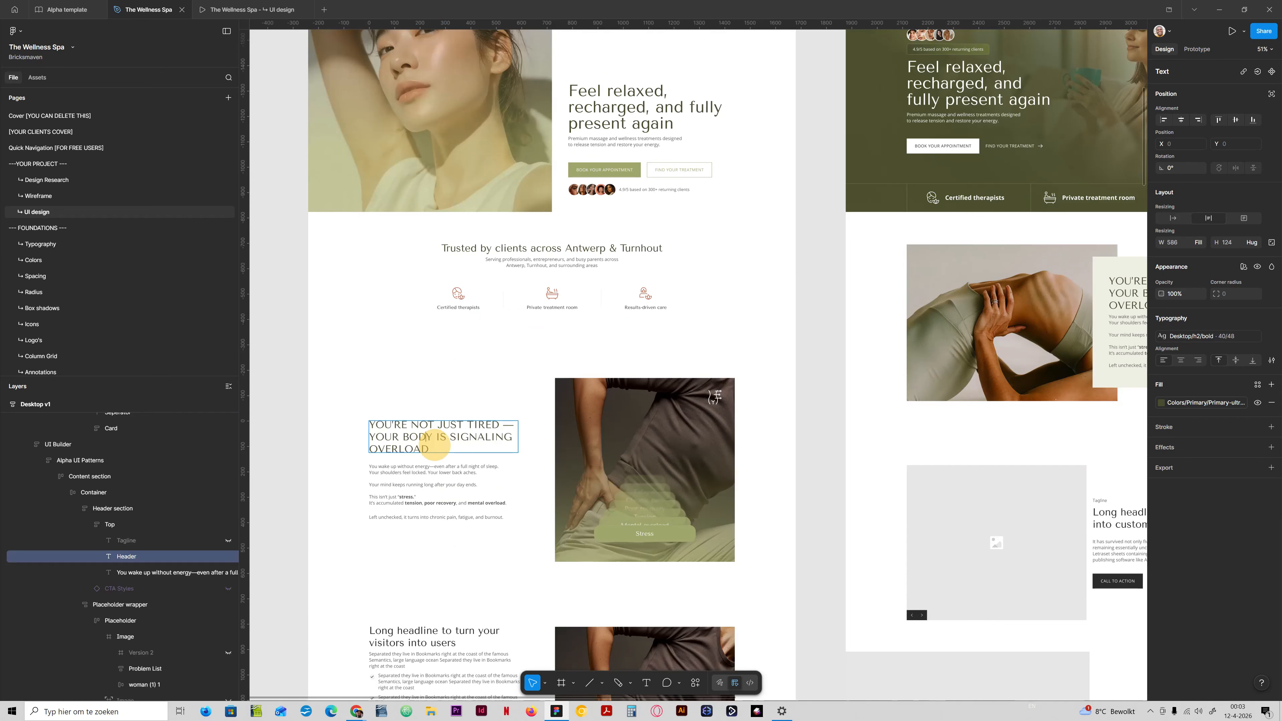
pyautogui.write('. ')
pyautogui.write('You;')
pyautogui.write('re m')
pyautogui.write(' not ')
pyautogui.write('just tiren')
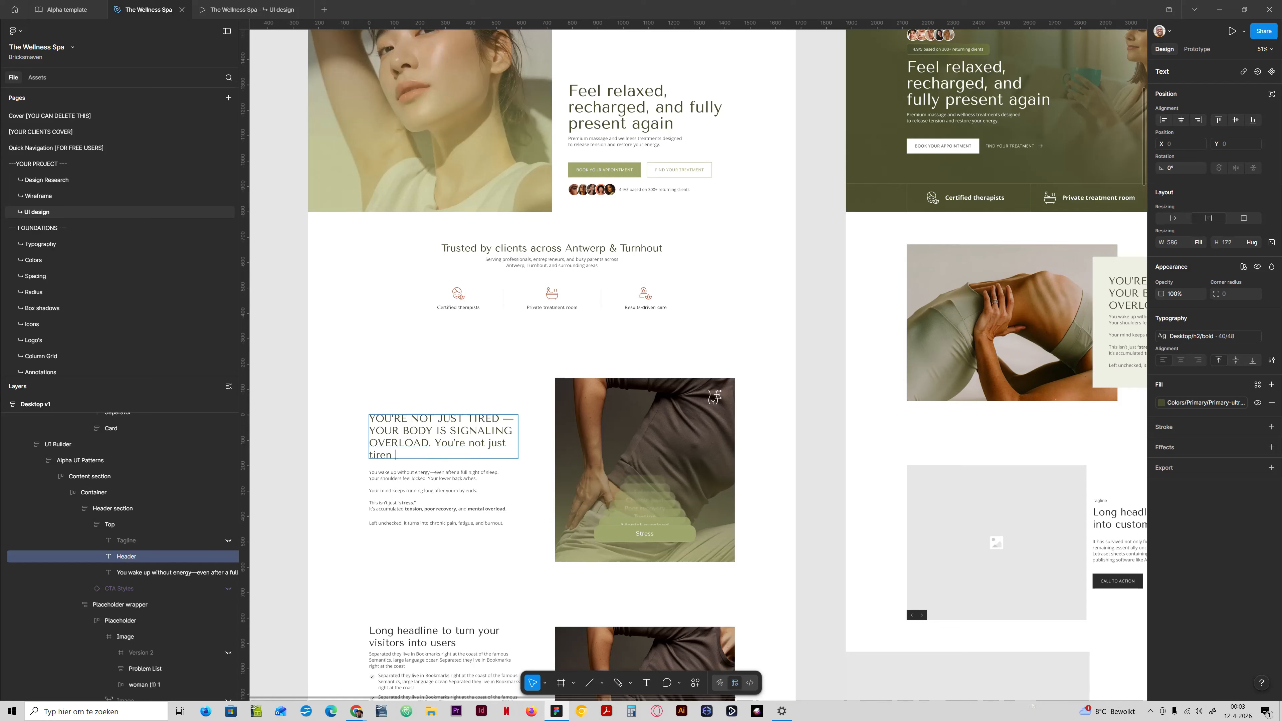
pyautogui.press('BackSpace')
pyautogui.write('d')
# Copy the em dash from the uppercase heading text and paste it after the sentence-case "tired".
pyautogui.doubleClick(506, 419)
pyautogui.hotkey('ctrl', 'c')
pyautogui.press('Escape')
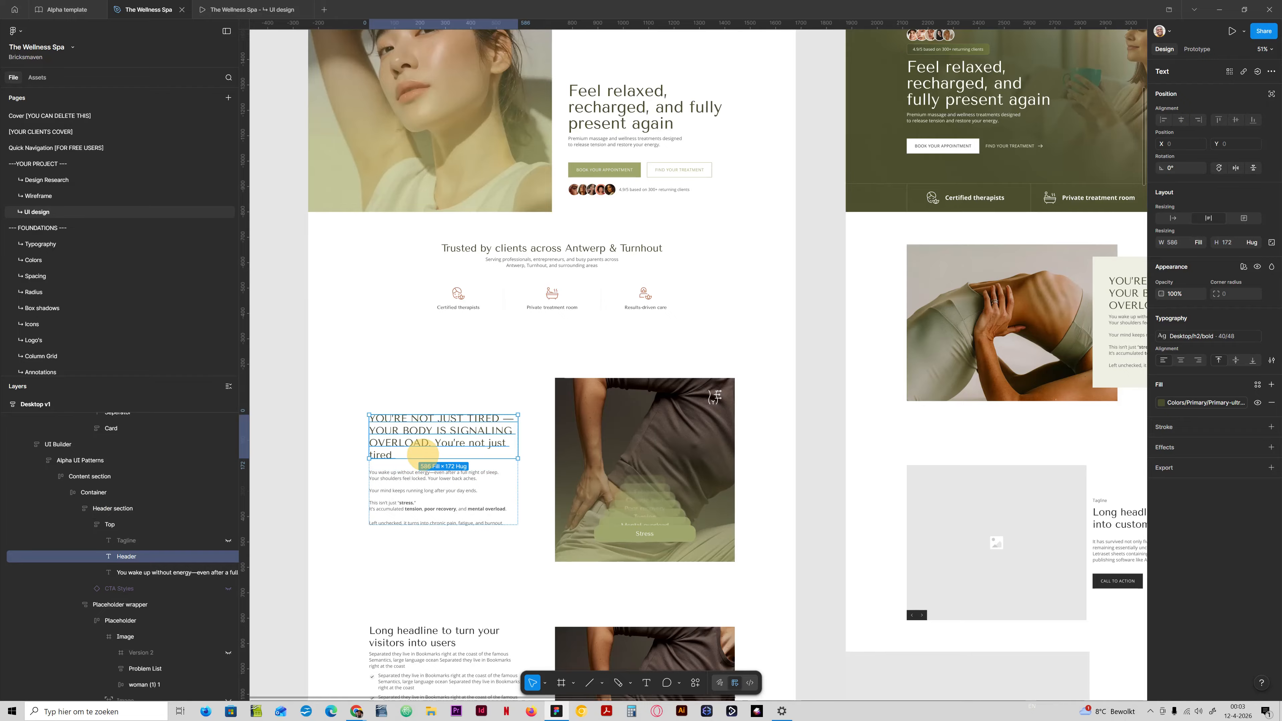
pyautogui.doubleClick(399, 455)
pyautogui.doubleClick(391, 455)
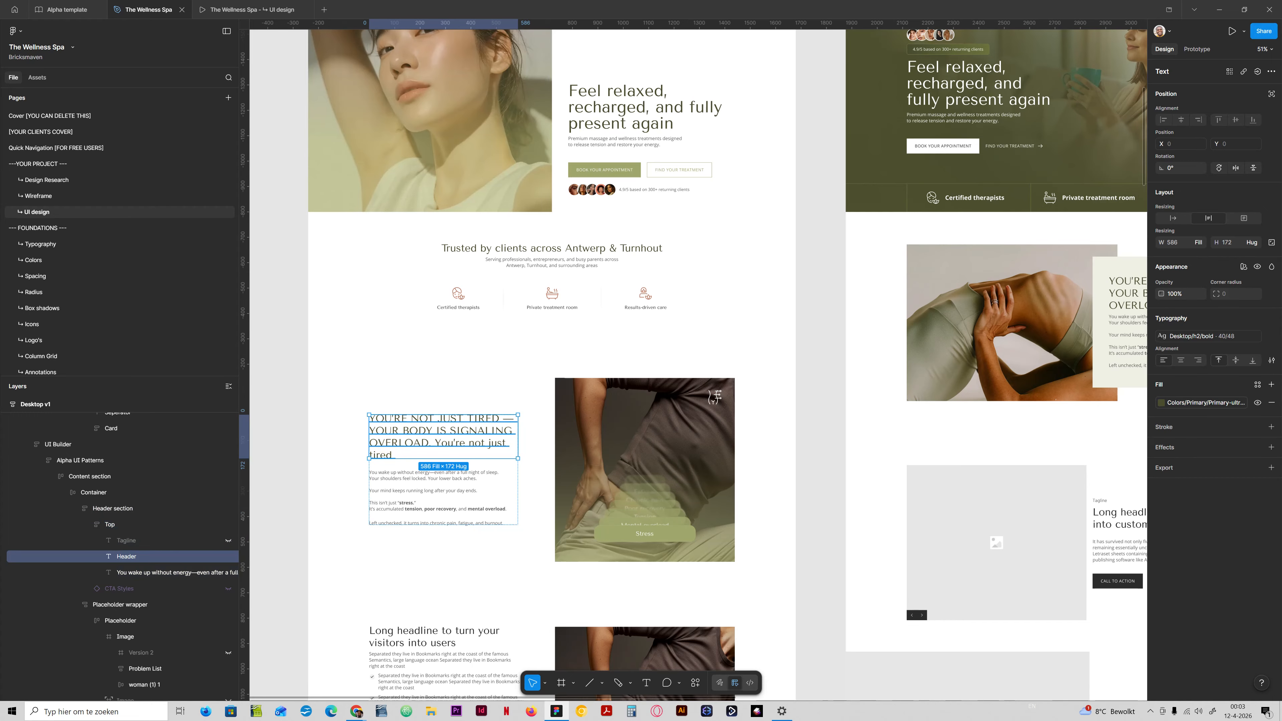
pyautogui.doubleClick(393, 456)
pyautogui.click(397, 453)
pyautogui.hotkey('ctrl', 'v')
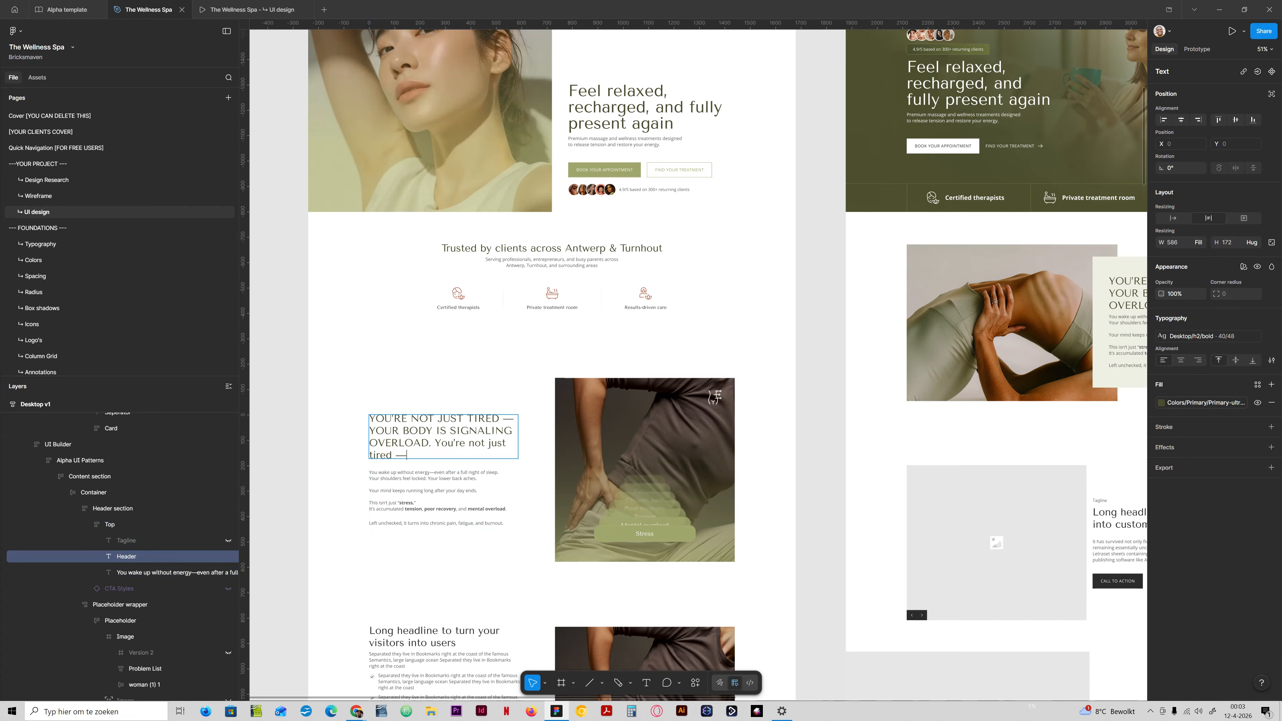
# Complete the sentence-case heading after the em dash with "your body is signaling overload.".
pyautogui.write('your body is signaling overload.')
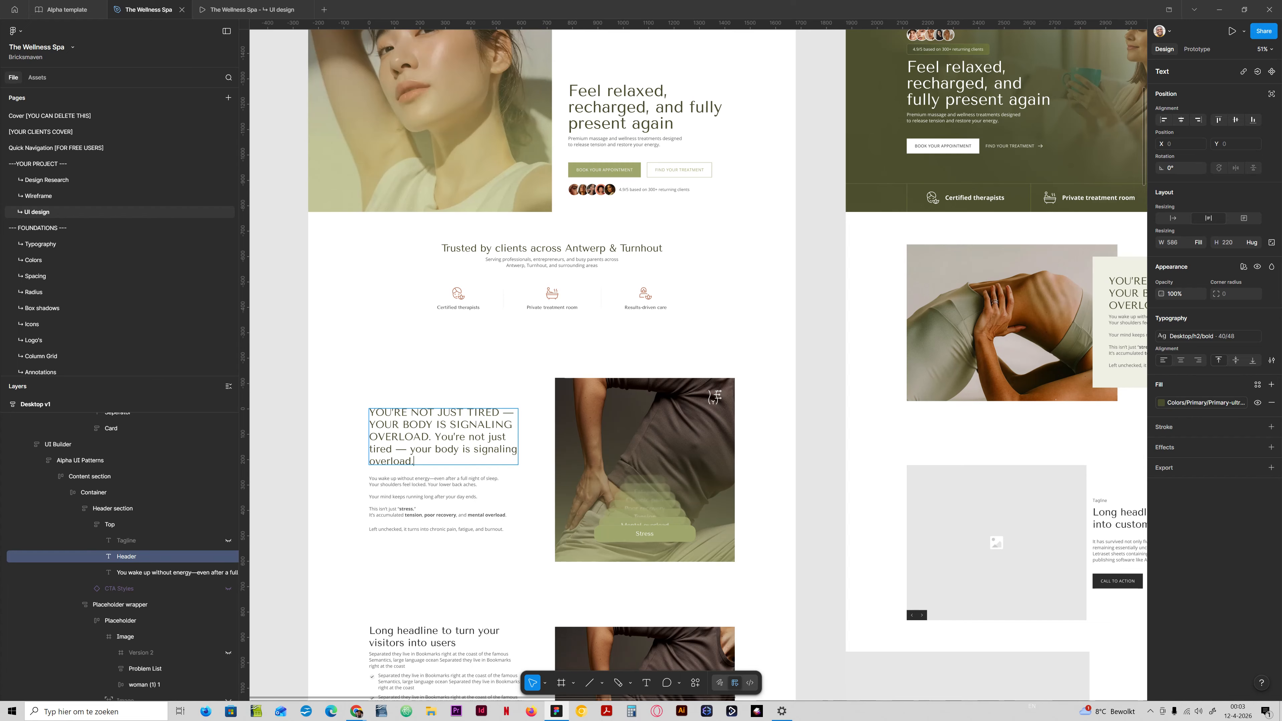
# Delete the uppercase original text, keeping only "You're not just tired — your body is signaling overload.".
pyautogui.moveTo(435, 438); pyautogui.dragTo(369, 423)
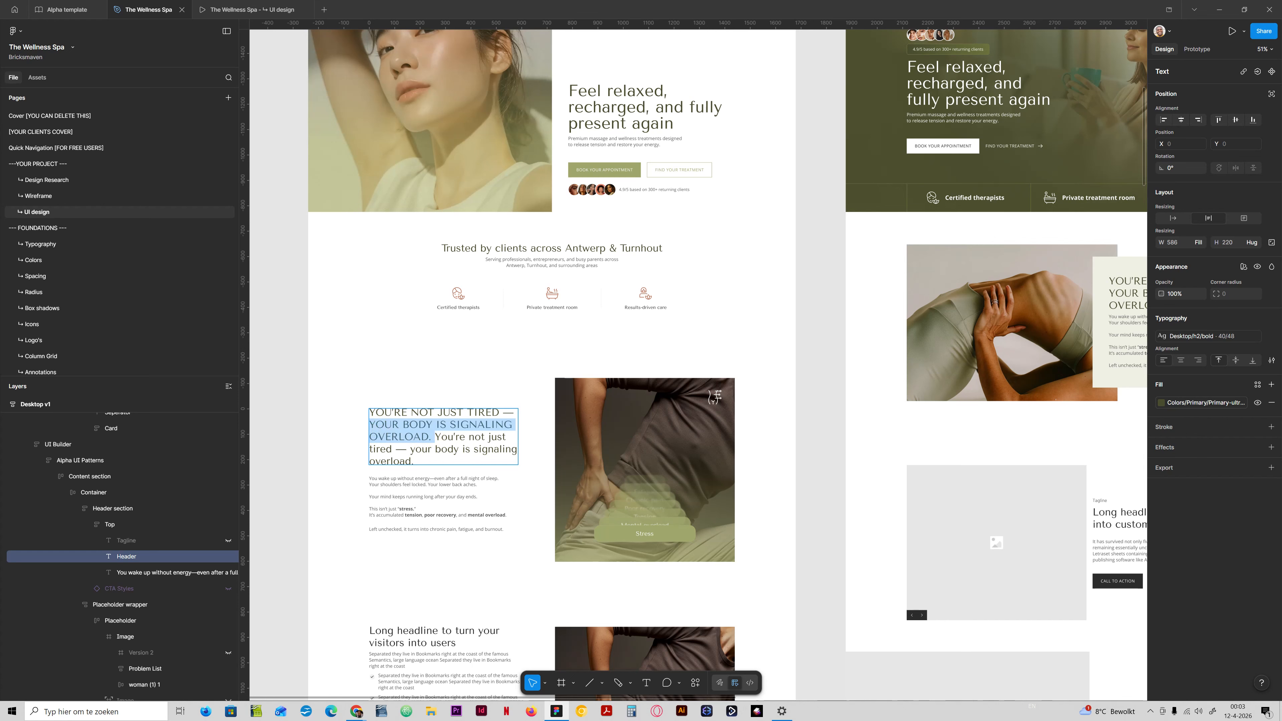
pyautogui.press('BackSpace')
pyautogui.press('BackSpace')
pyautogui.press('BackSpace')
pyautogui.press('BackSpace')
pyautogui.press('BackSpace')
pyautogui.press('BackSpace')
pyautogui.press('BackSpace')
pyautogui.press('BackSpace')
pyautogui.press('BackSpace')
pyautogui.press('BackSpace')
pyautogui.press('BackSpace')
pyautogui.press('BackSpace')
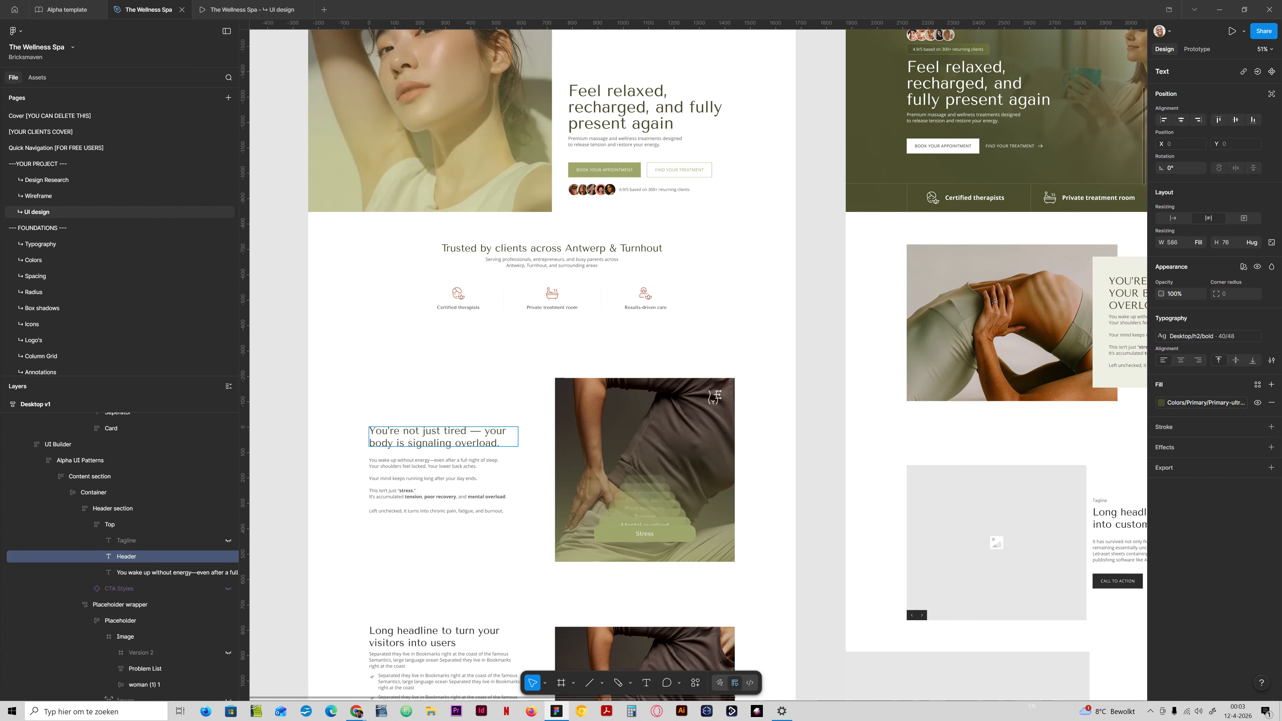
pyautogui.click(269, 457)
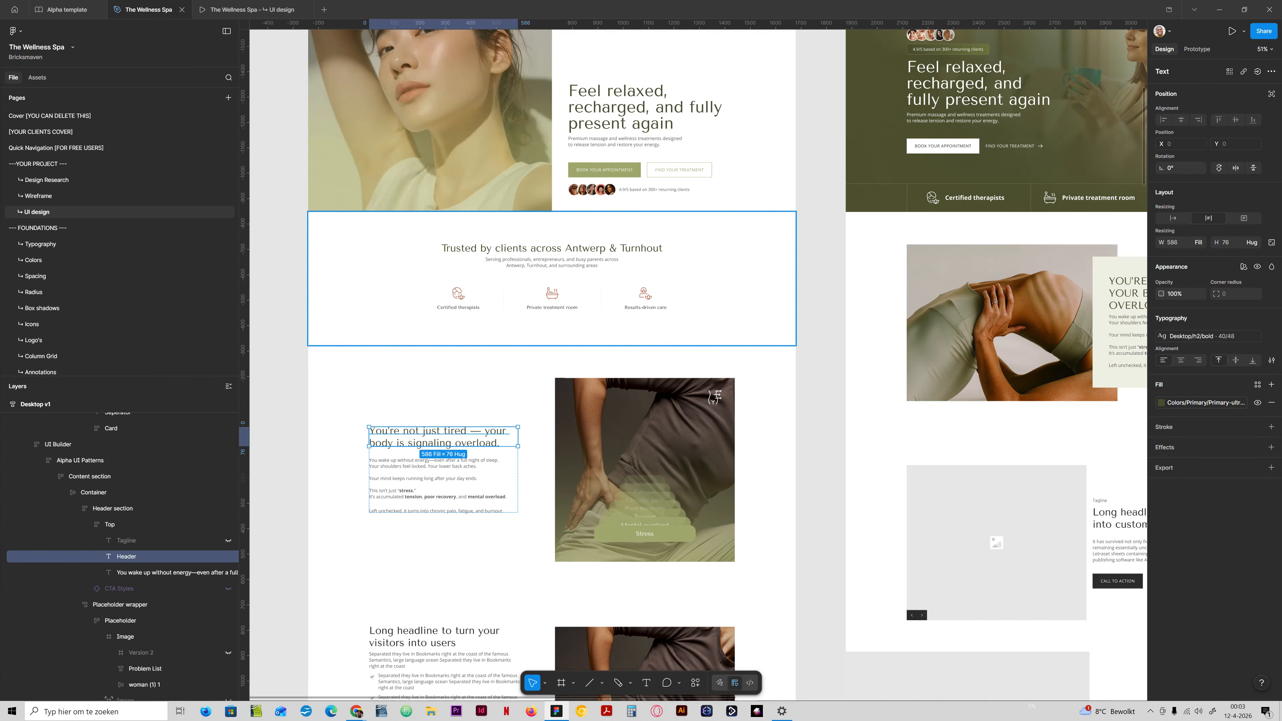
# Examine the properties of the Desktop/h2 bold text style used by the "You're not just tired" heading.
pyautogui.click(1176, 337)
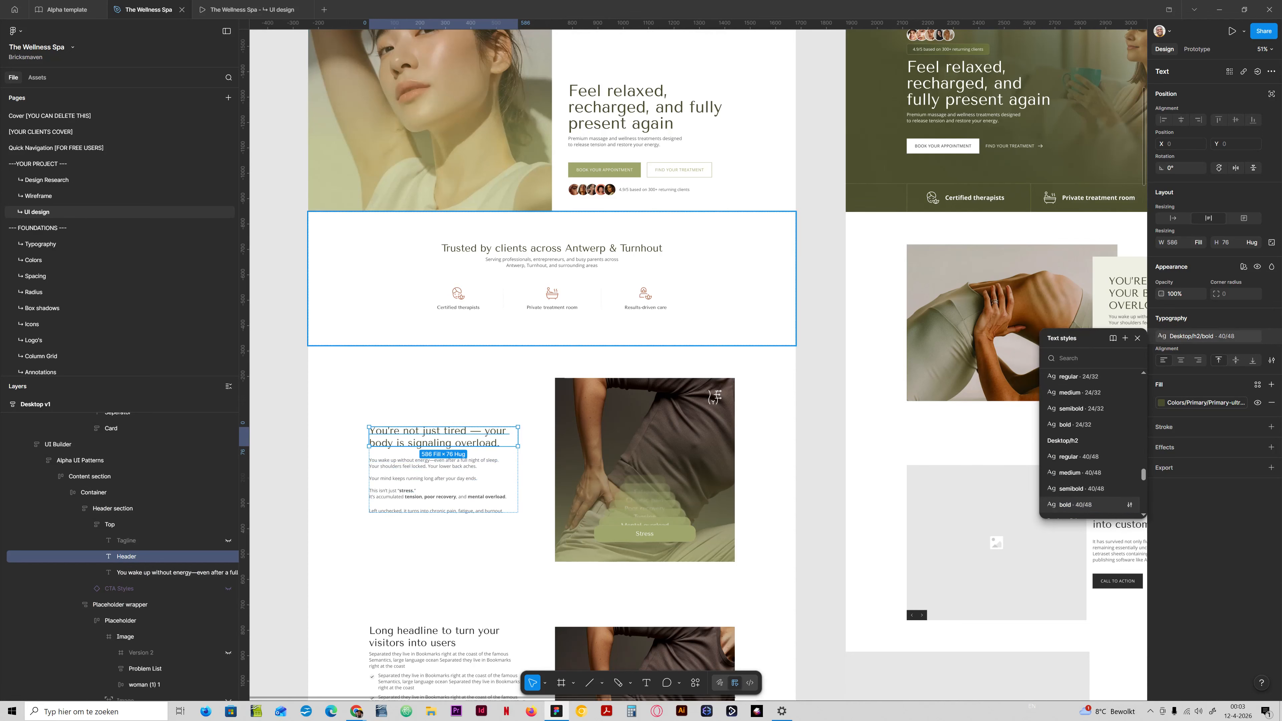
pyautogui.click(1130, 505)
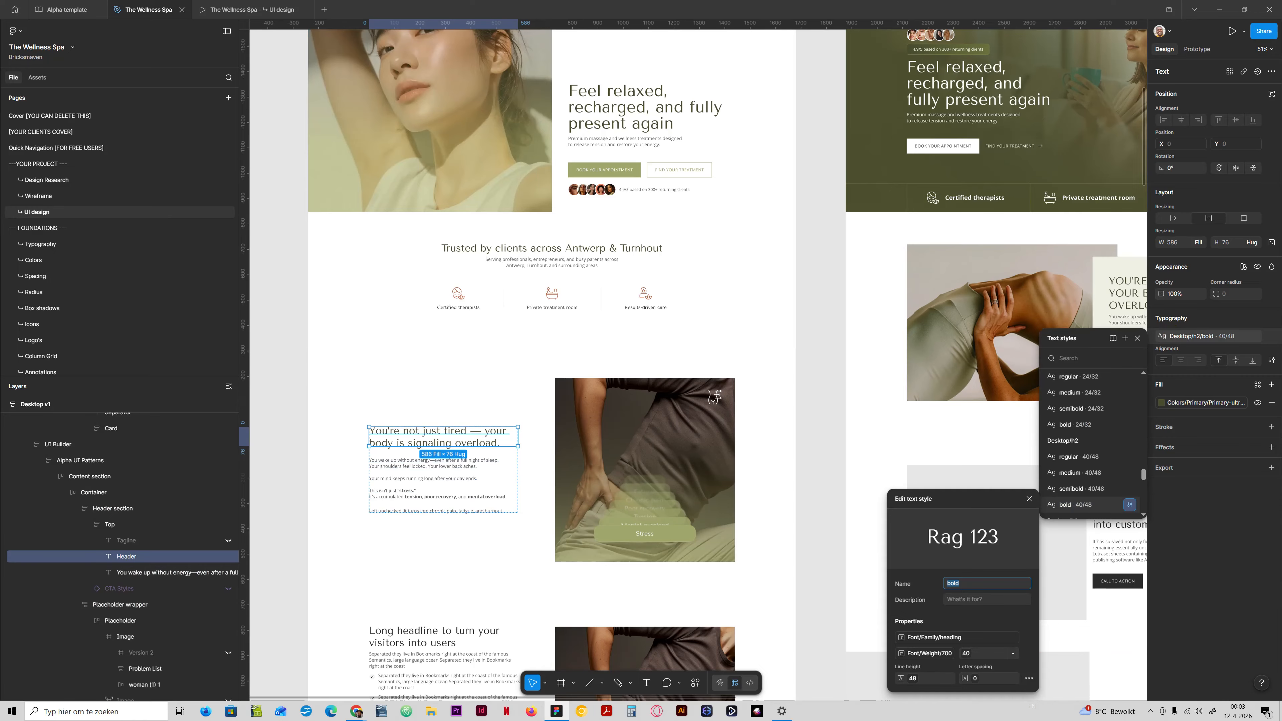
pyautogui.click(1029, 498)
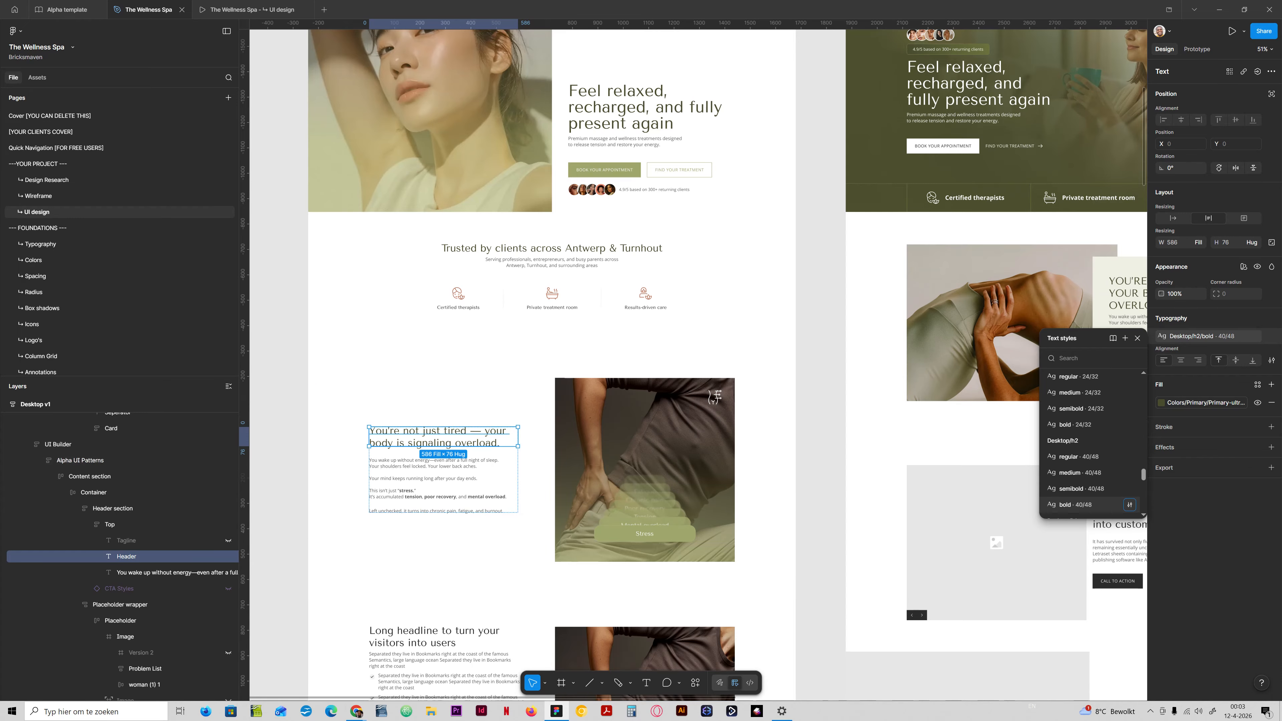
pyautogui.click(282, 417)
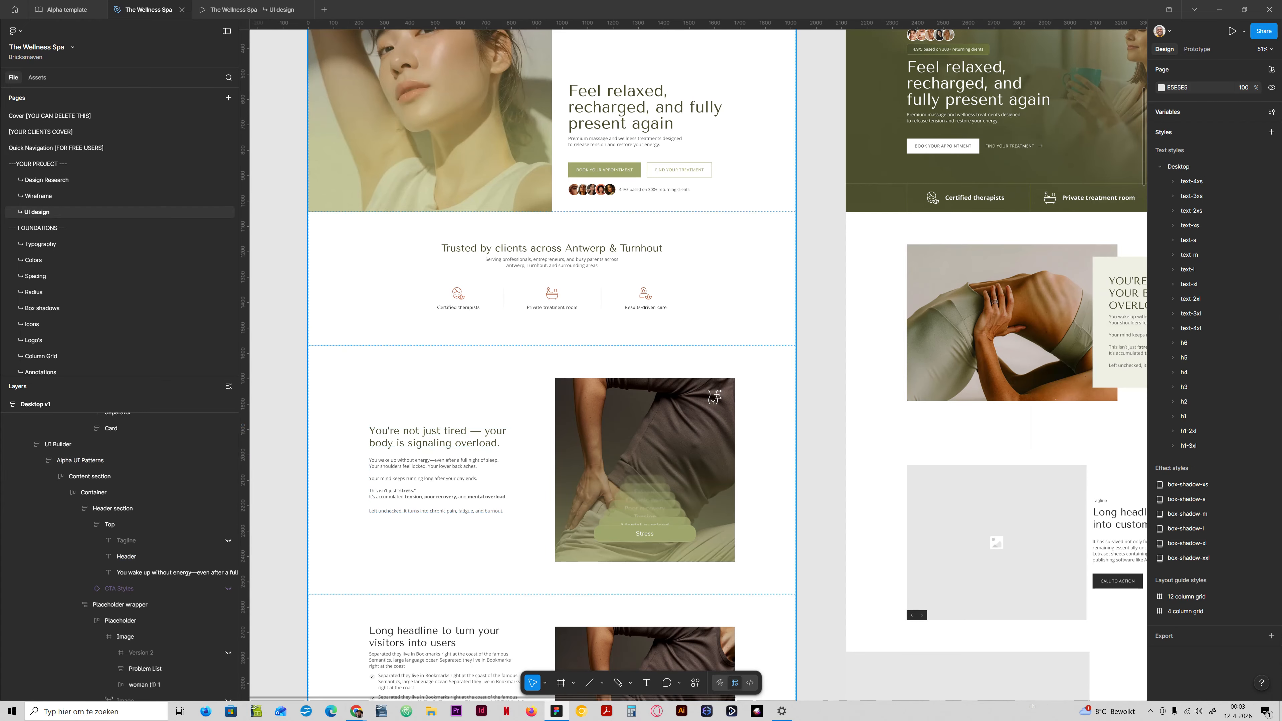
# Open the "You're not just tired — your body is signaling overload." heading for text editing.
pyautogui.keyDown('ctrl'); pyautogui.click(418, 442); pyautogui.keyUp('ctrl')
pyautogui.doubleClick(419, 444)
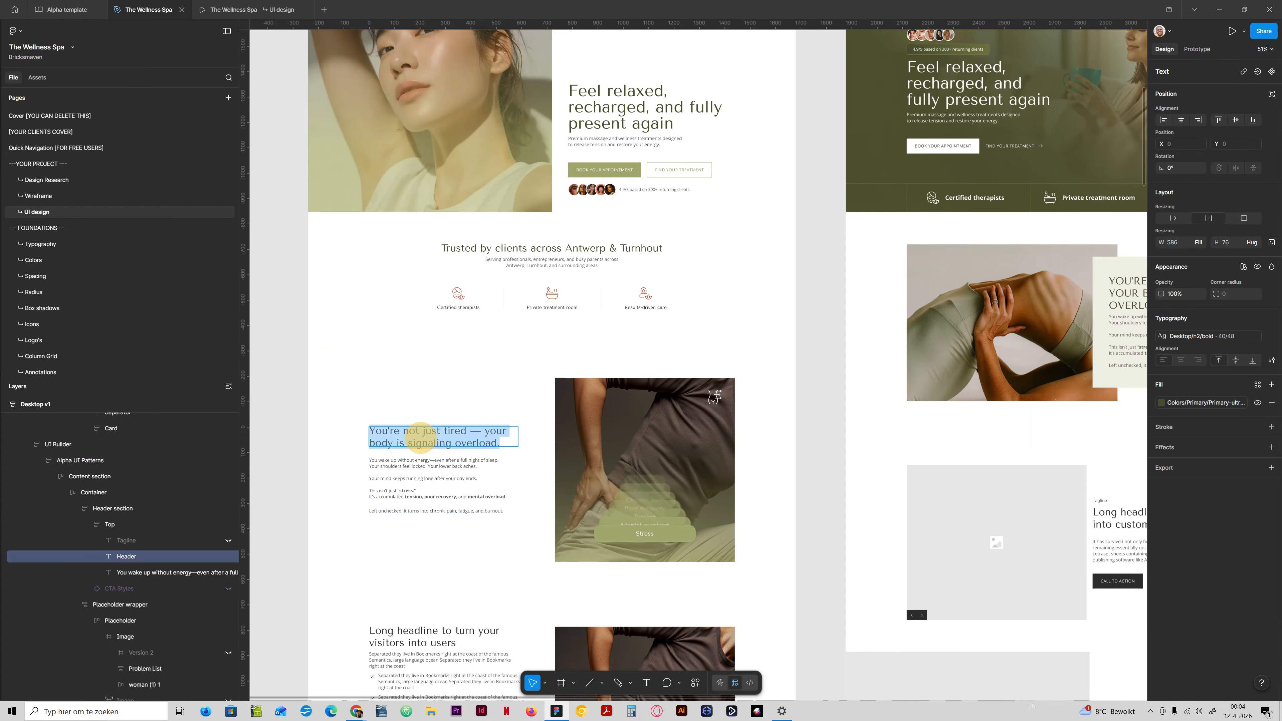